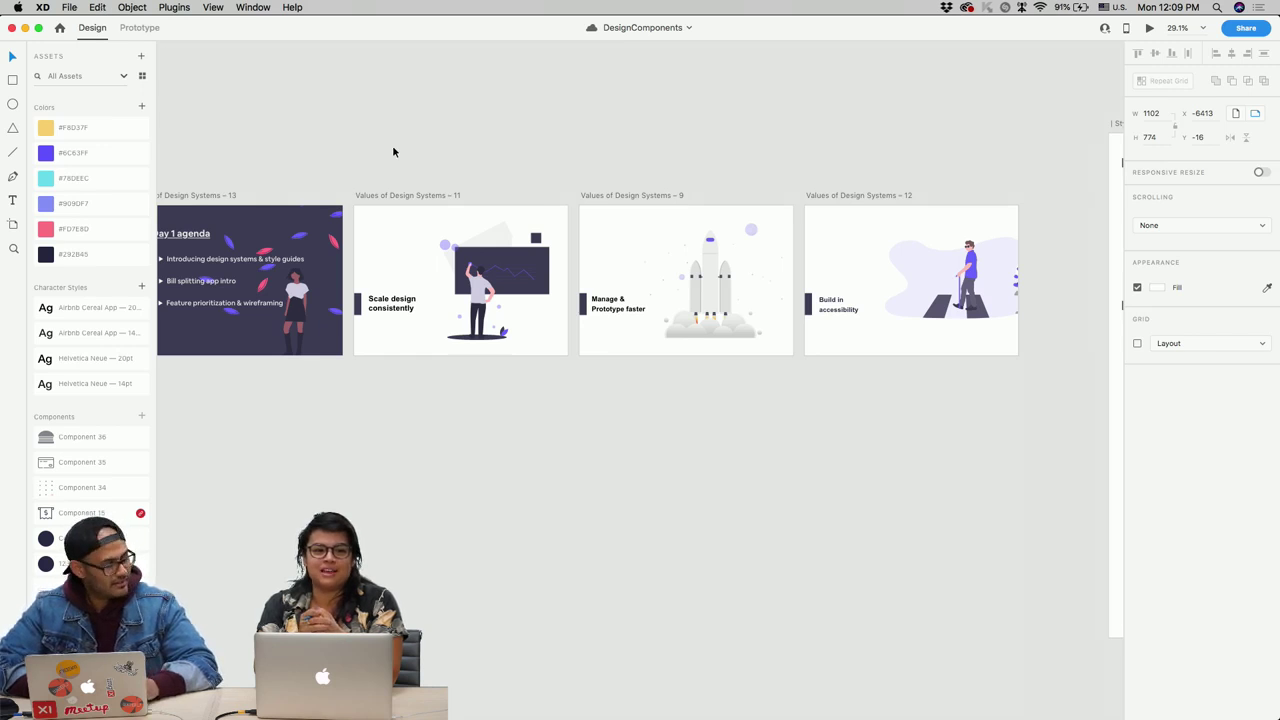
# Step: Preview the Style Components artboard and reposition the preview window over the canvas
pyautogui.hscroll(10, 392, 150)
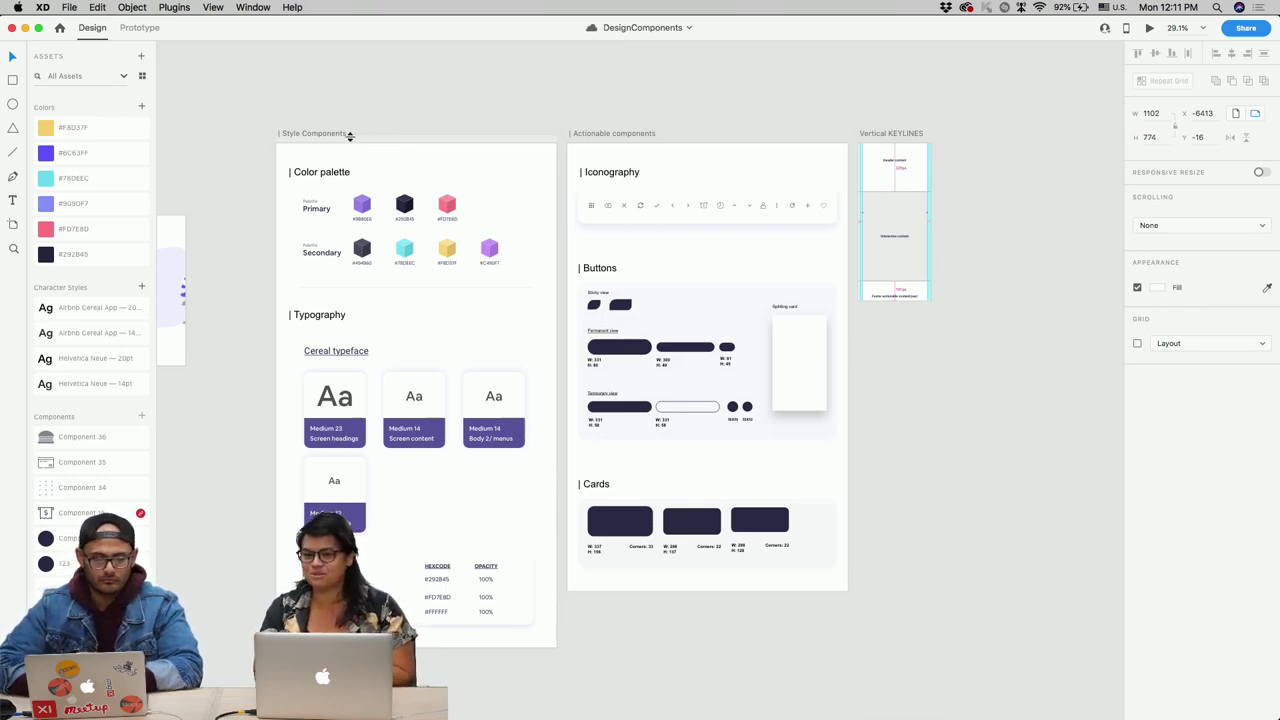
pyautogui.click(343, 134)
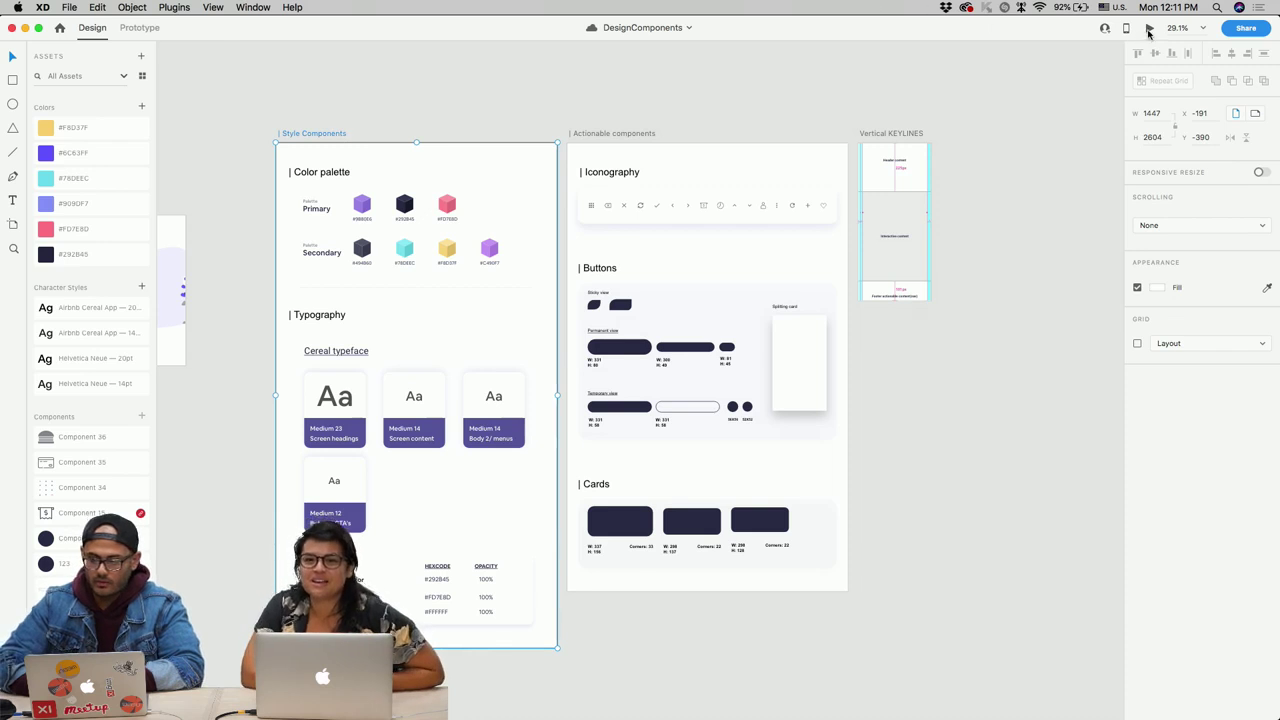
pyautogui.click(1149, 29)
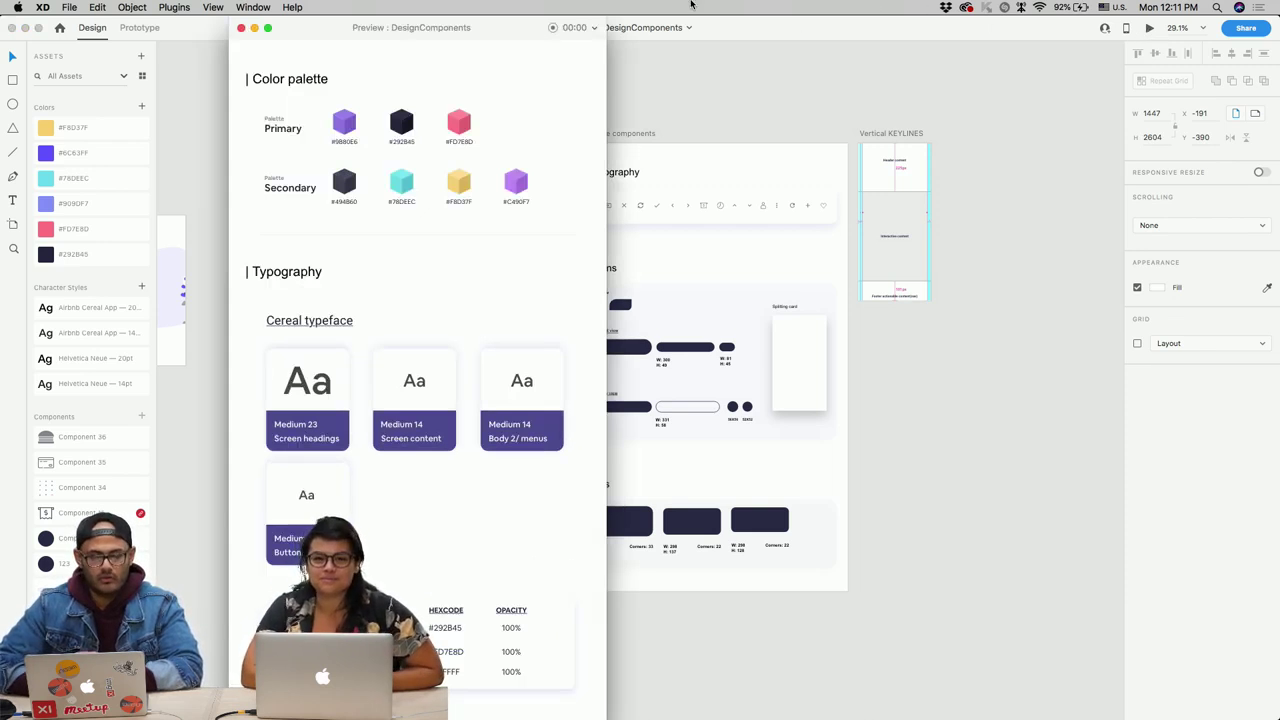
pyautogui.moveTo(461, 28); pyautogui.dragTo(605, 21)
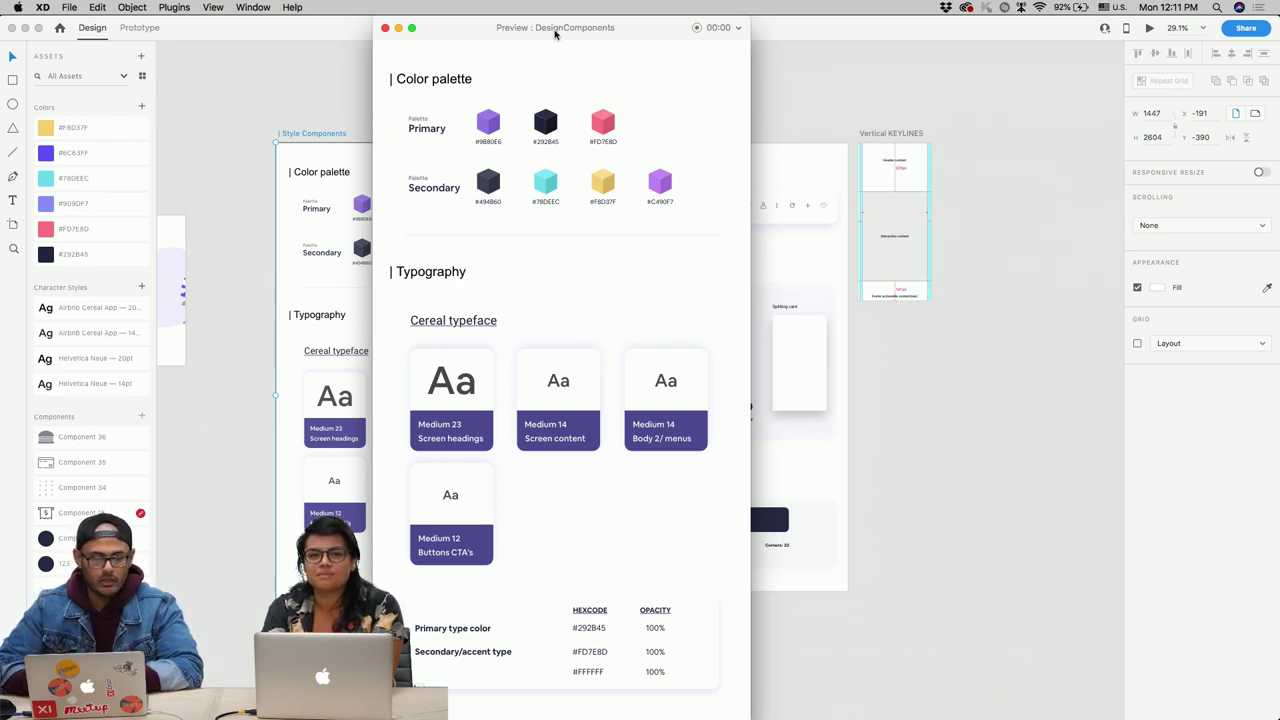
pyautogui.moveTo(553, 33); pyautogui.dragTo(450, 35)
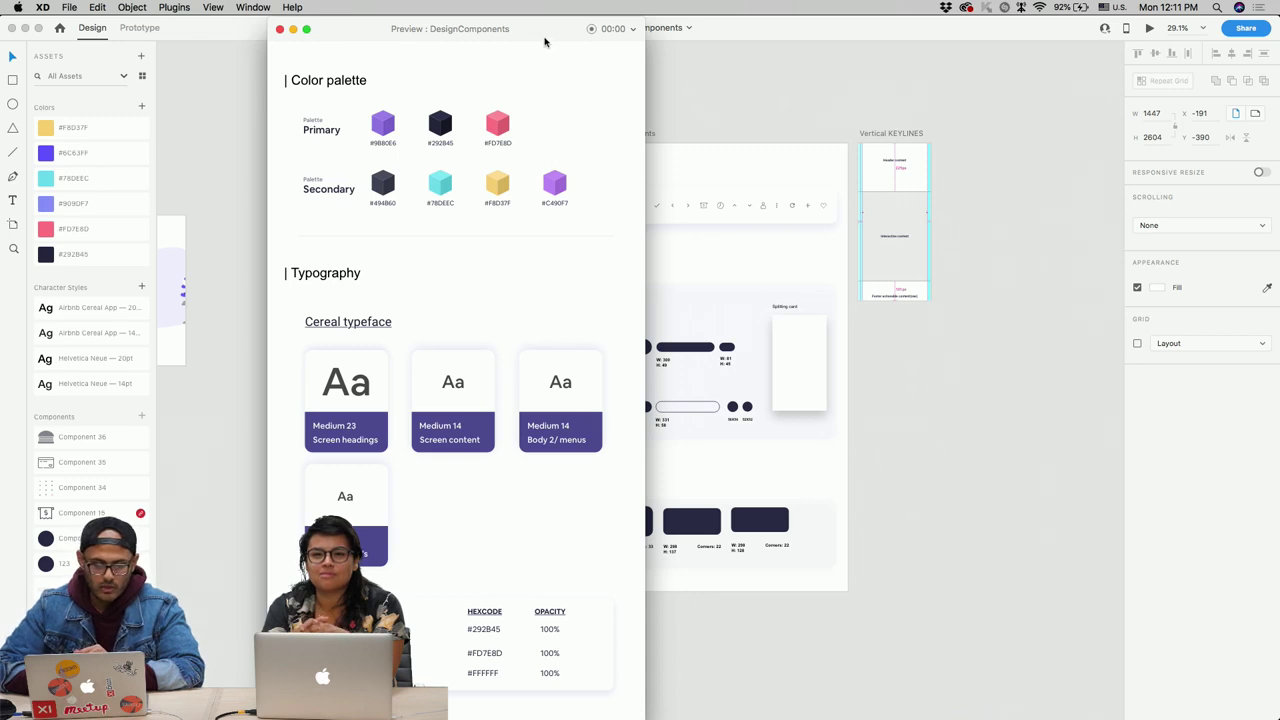
# Step: Show the Actionable components and Vertical KEYLINES artboards in the preview, and close the preview window
pyautogui.click(651, 130)
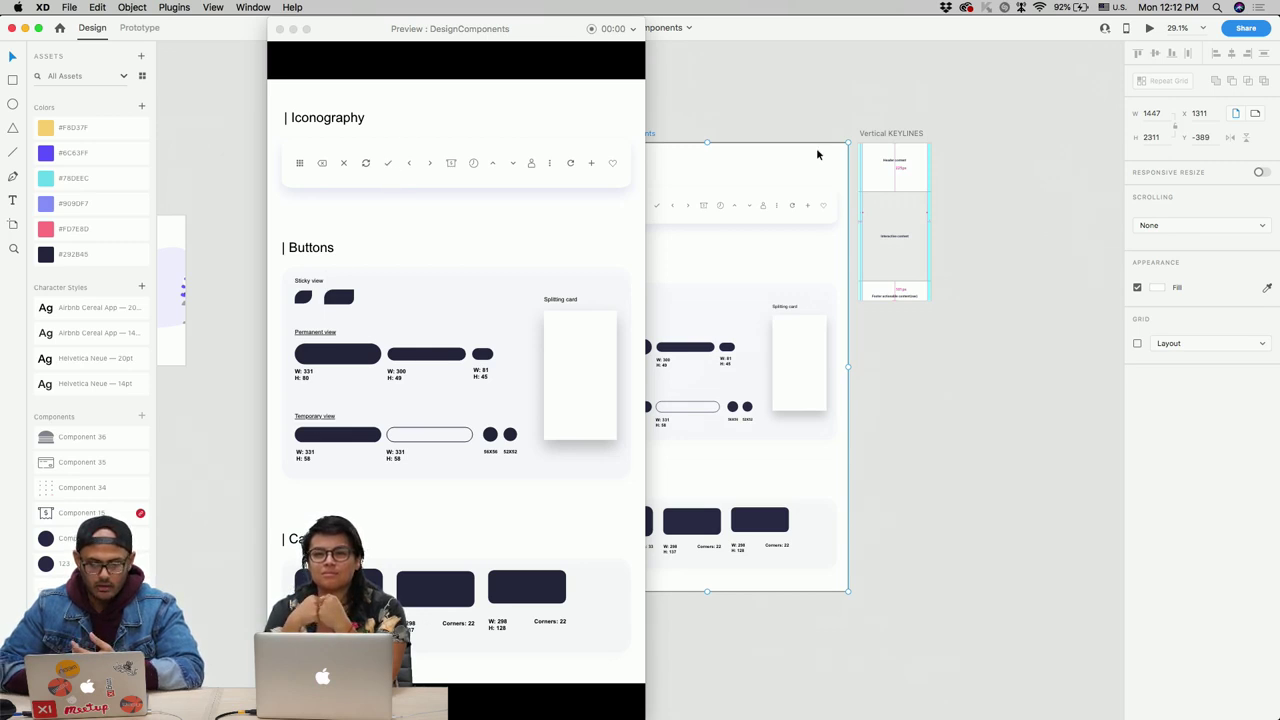
pyautogui.click(870, 135)
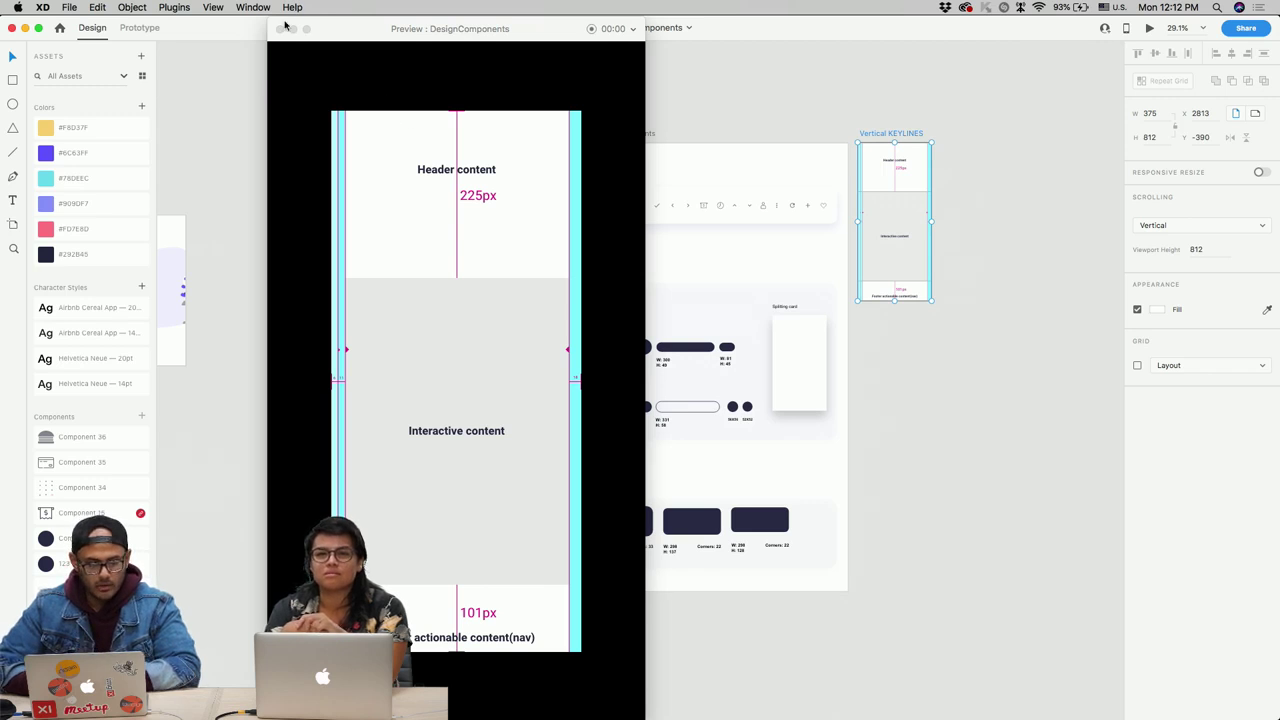
pyautogui.moveTo(314, 26); pyautogui.dragTo(497, 26)
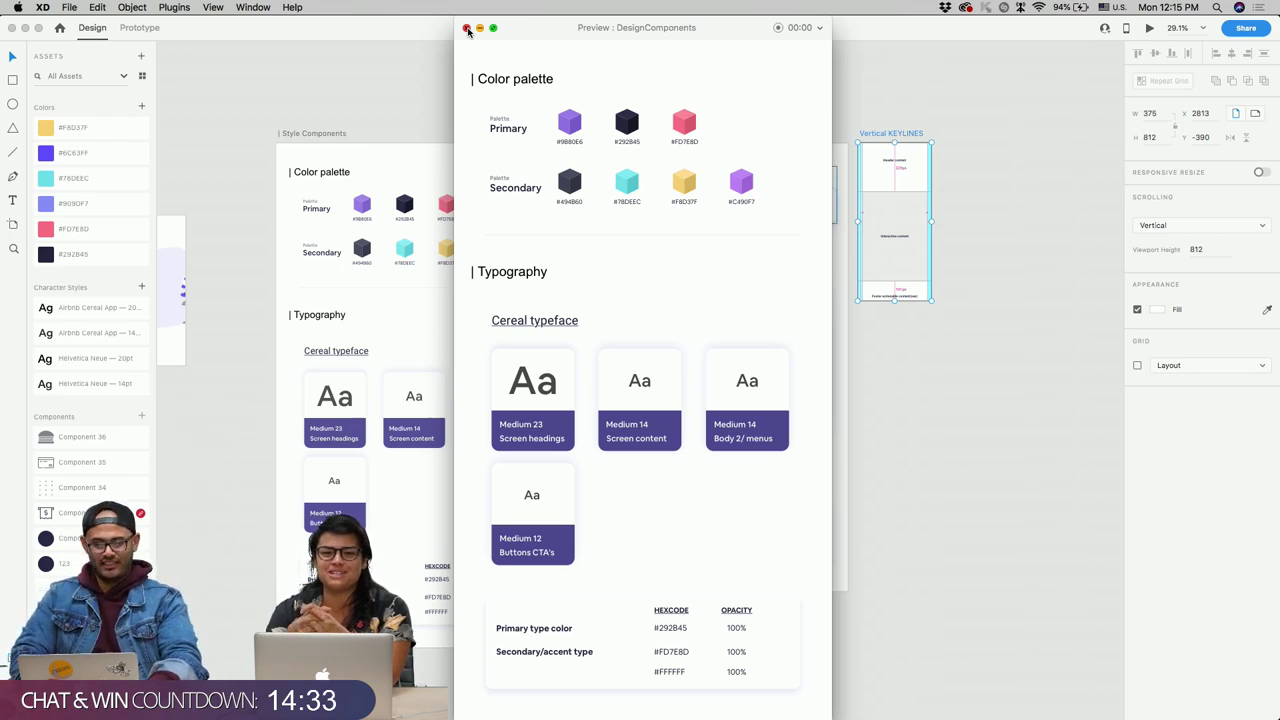
pyautogui.click(466, 28)
# Step: Open the recent document SplitBills App Design.xd
pyautogui.moveTo(975, 712)
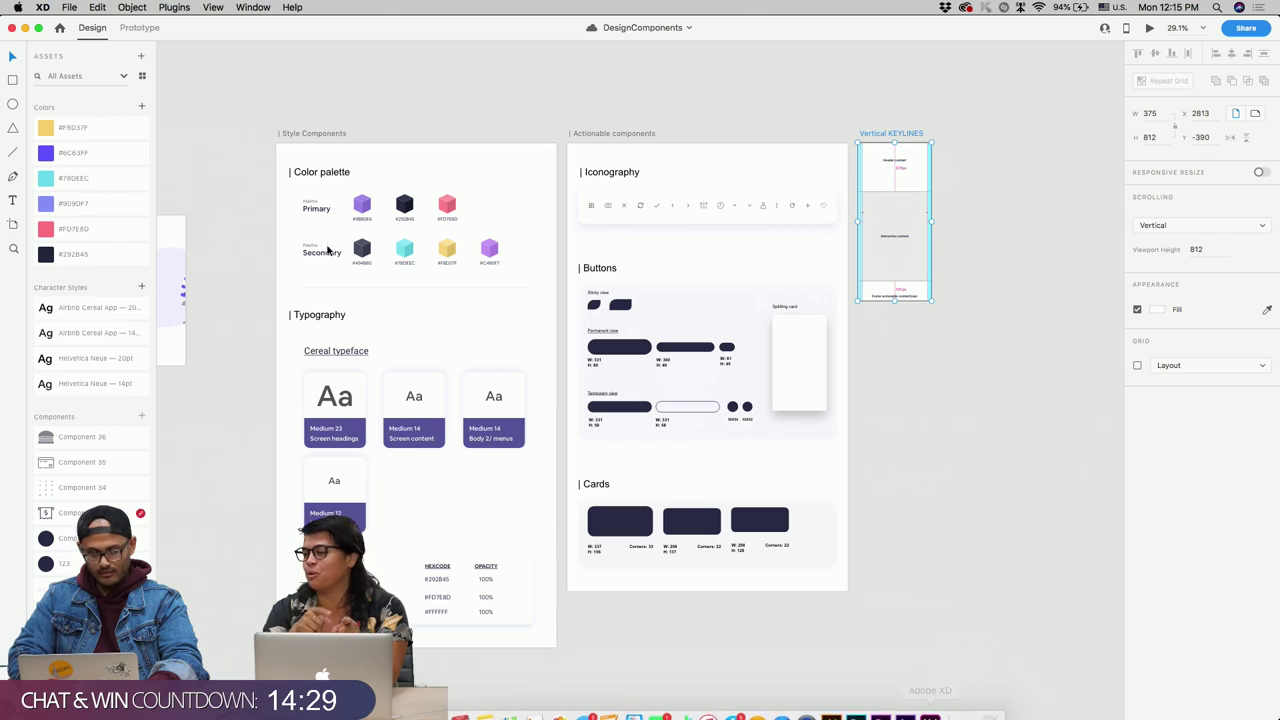
pyautogui.click(70, 10)
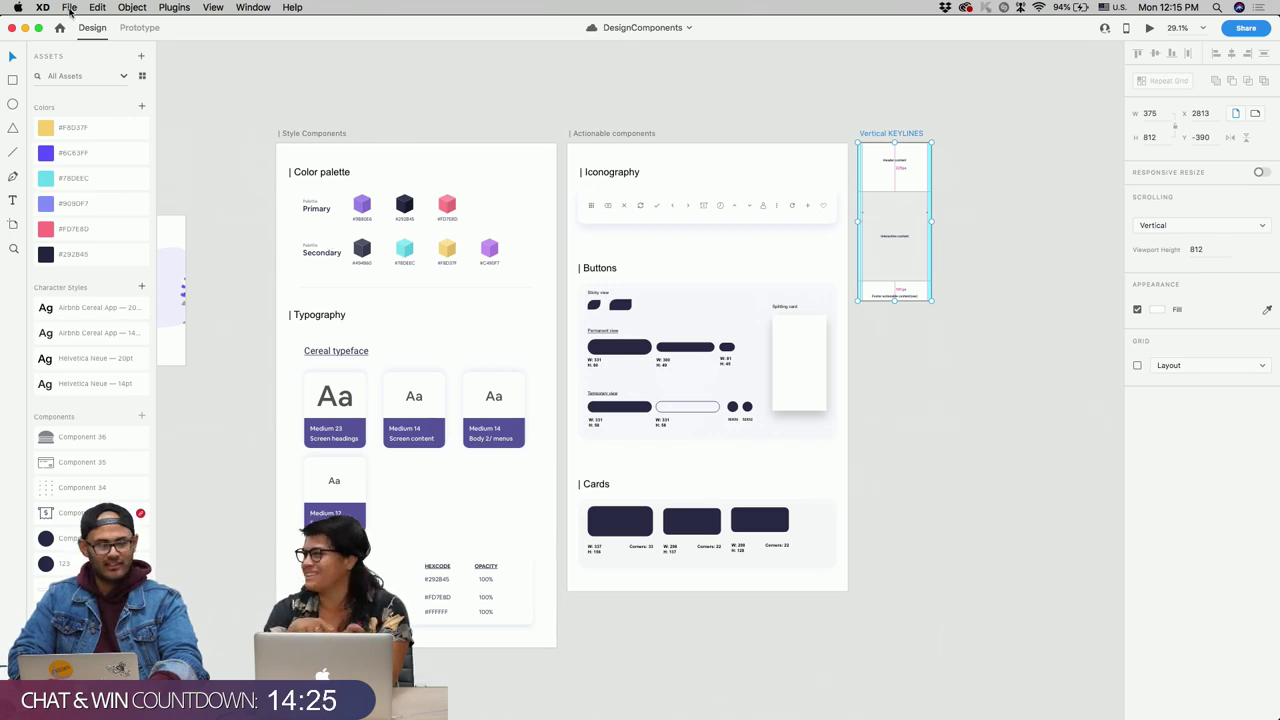
pyautogui.click(70, 10)
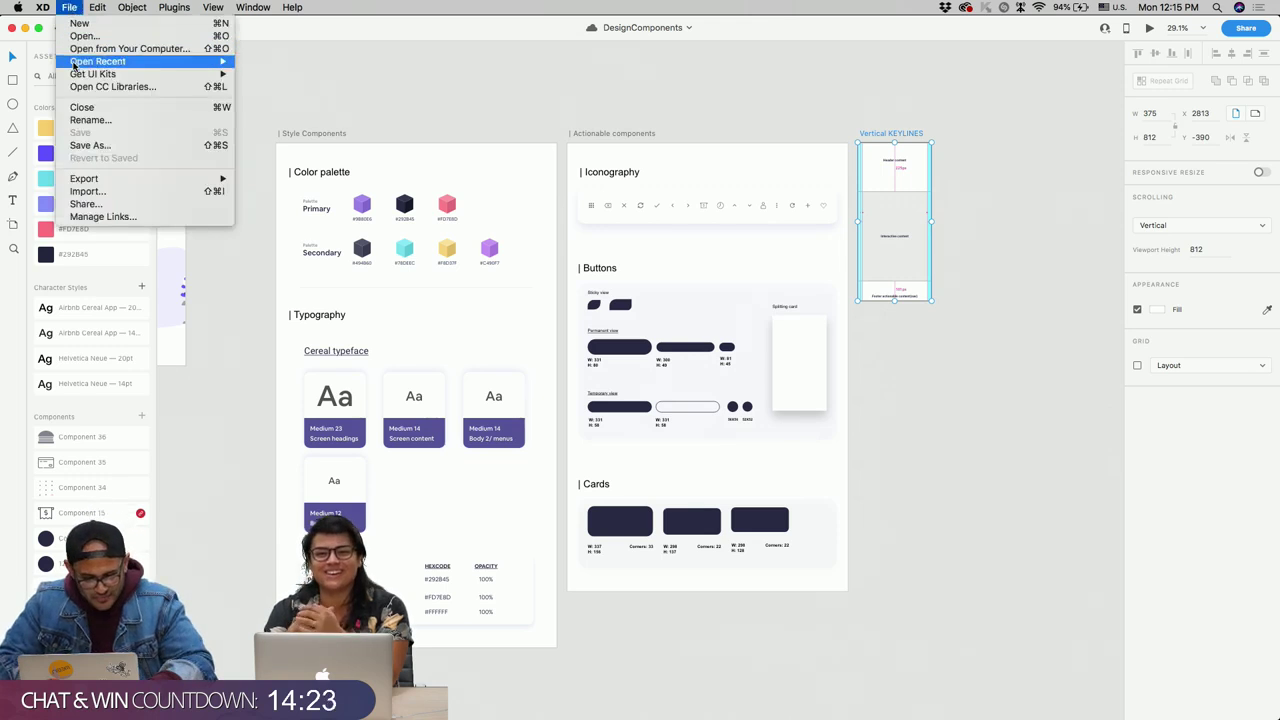
pyautogui.moveTo(100, 61)
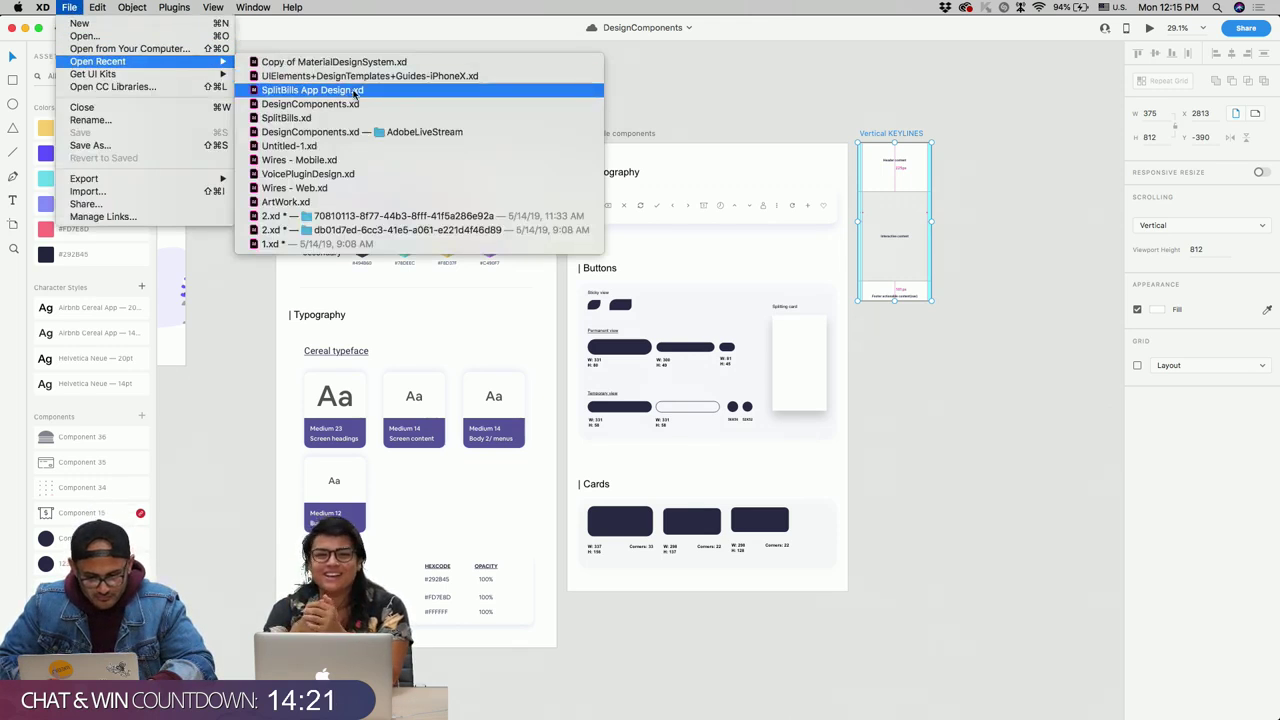
pyautogui.click(355, 92)
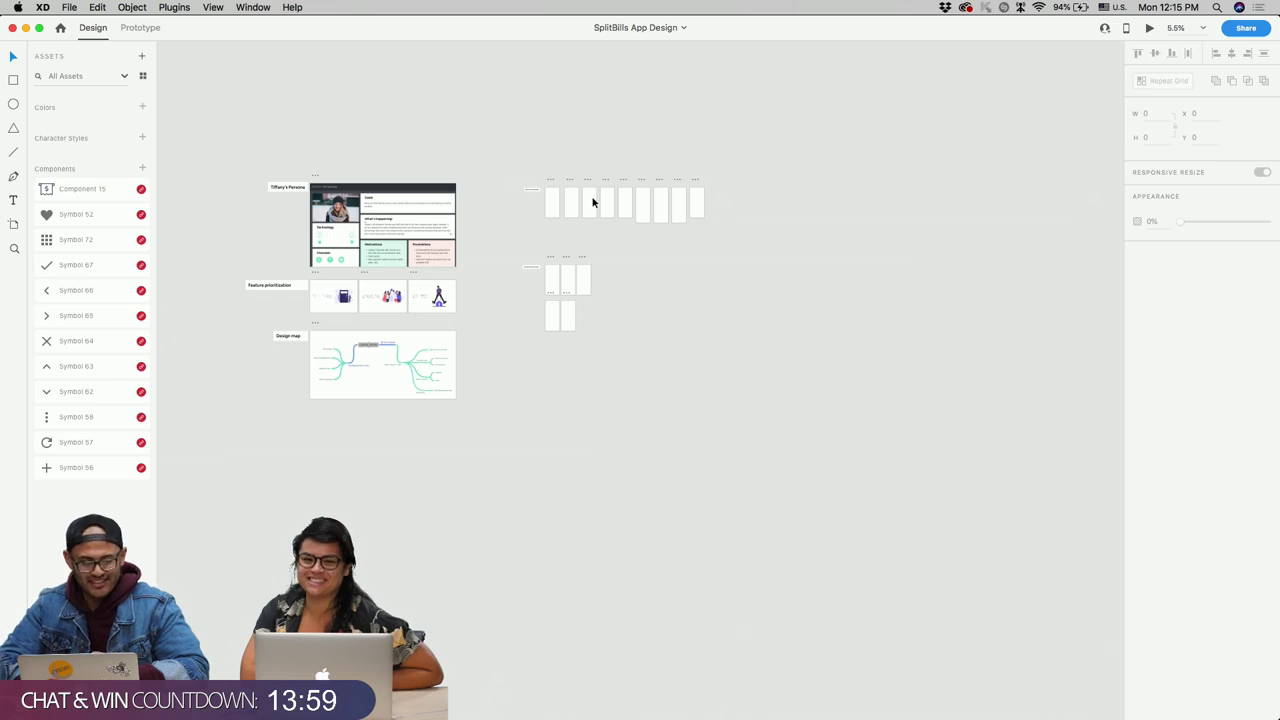
# Step: Look over the persona, feature prioritization and design map artboards and the empty app screens beside them
pyautogui.scroll(3, 463, 178)
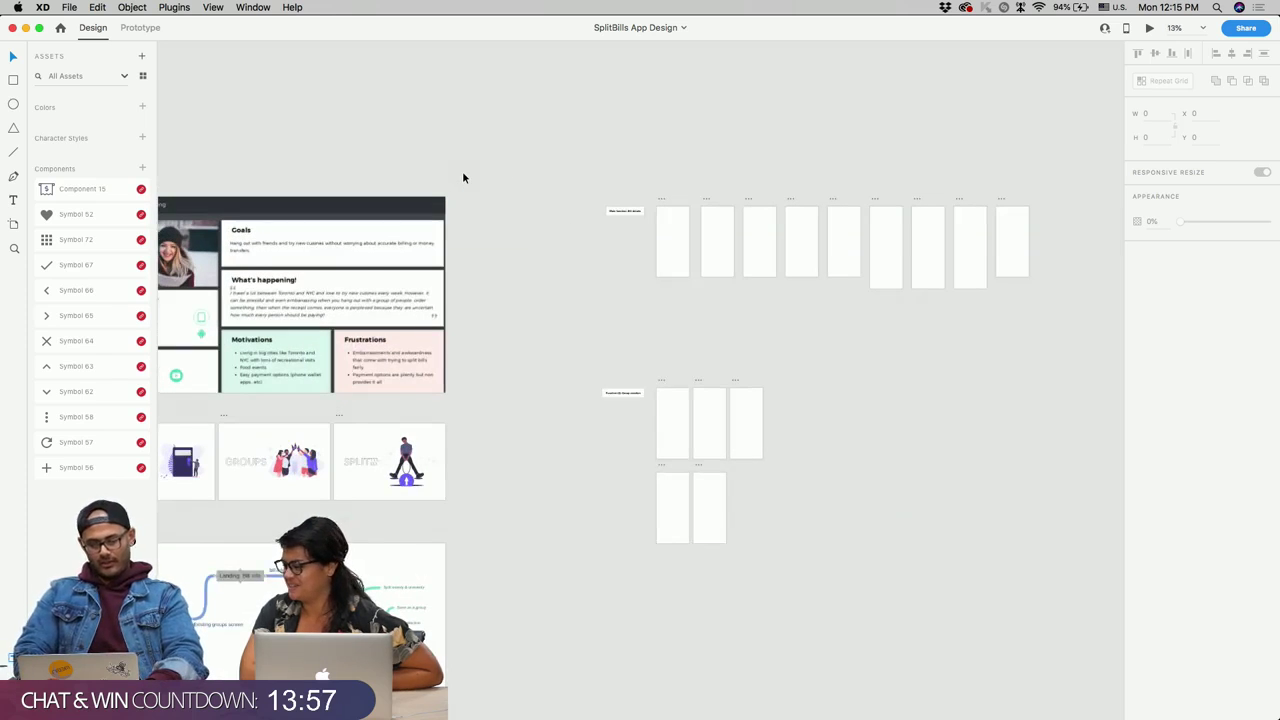
pyautogui.scroll(3, 463, 178)
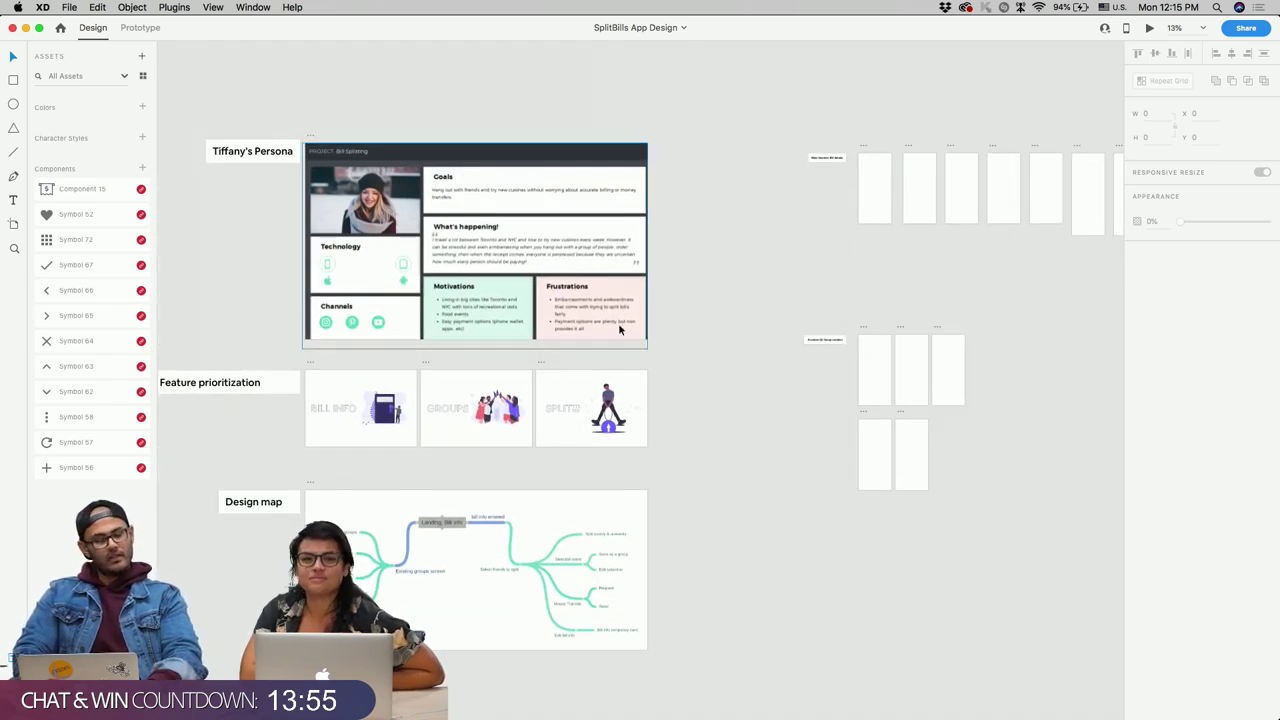
pyautogui.hscroll(5, 756, 421)
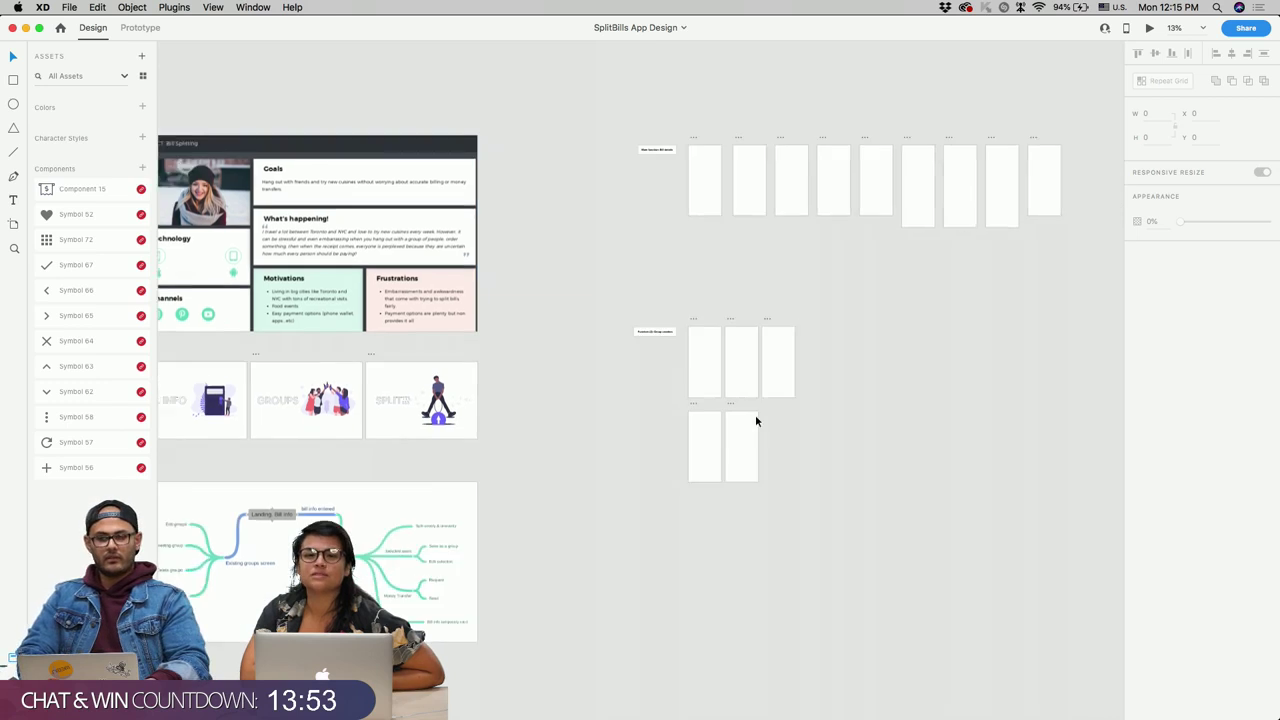
pyautogui.hscroll(3, 756, 421)
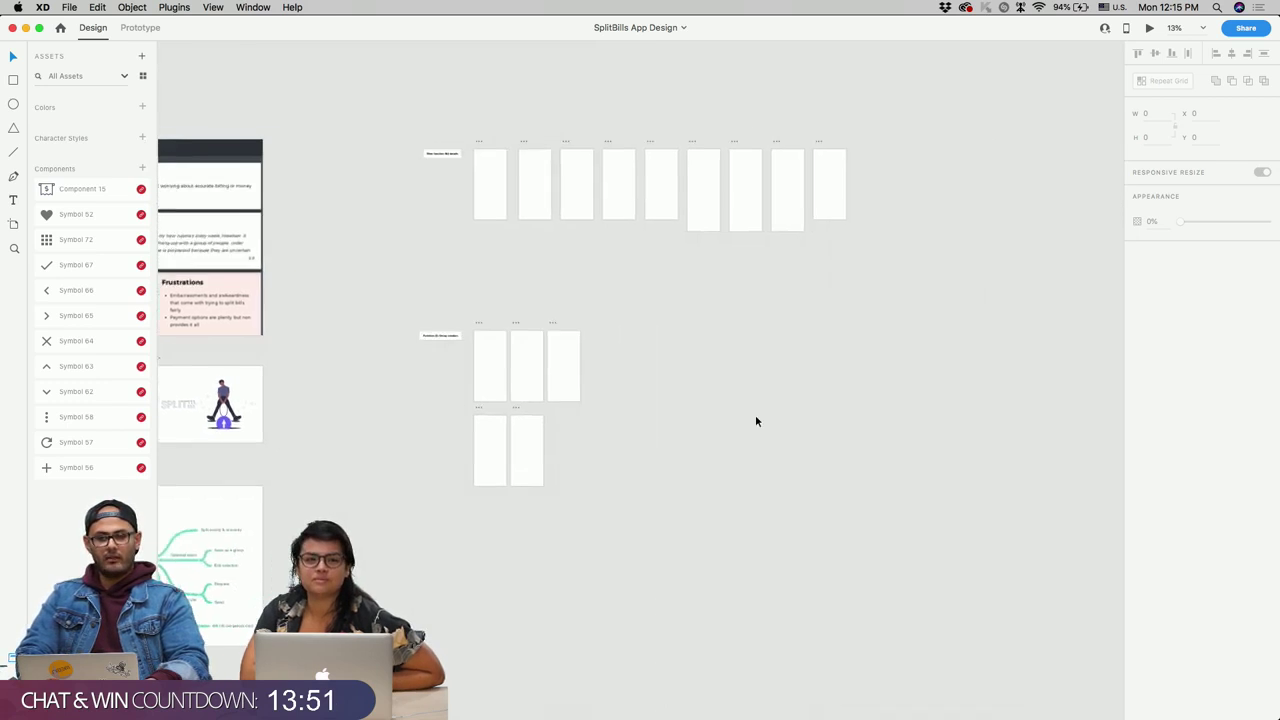
pyautogui.hscroll(-10, 756, 421)
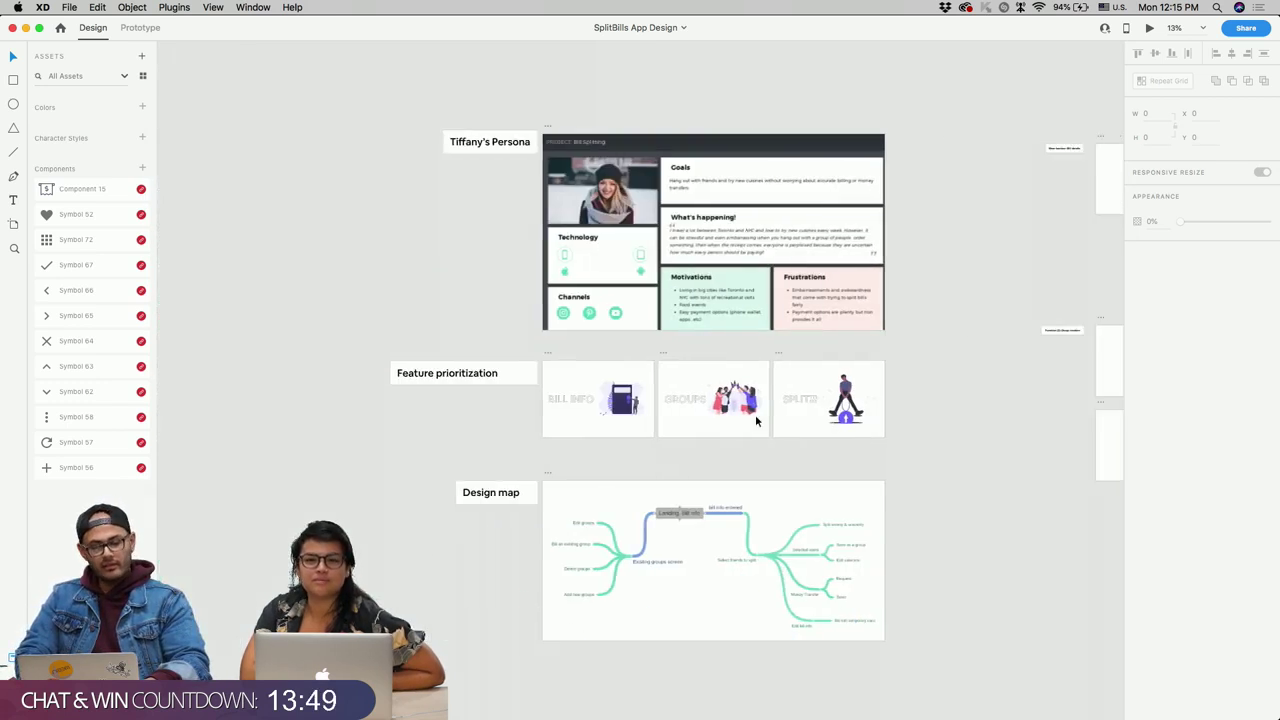
pyautogui.hscroll(4, 756, 421)
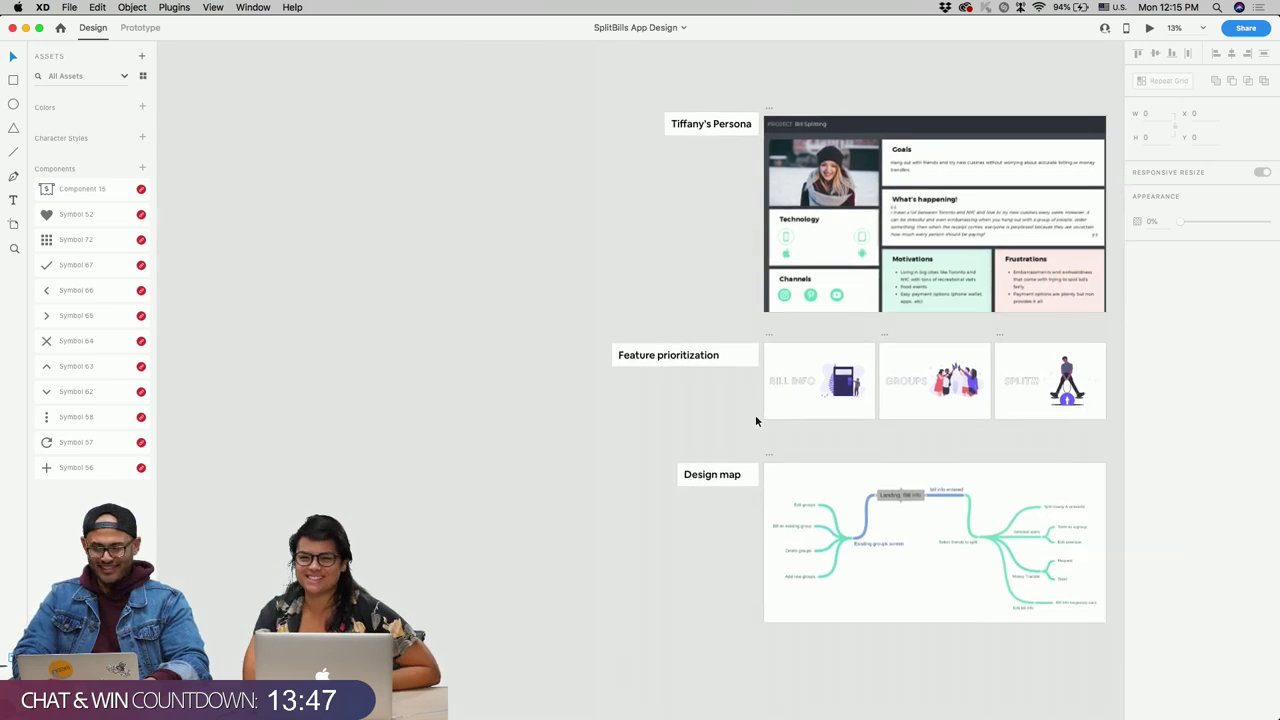
pyautogui.hscroll(4, 756, 421)
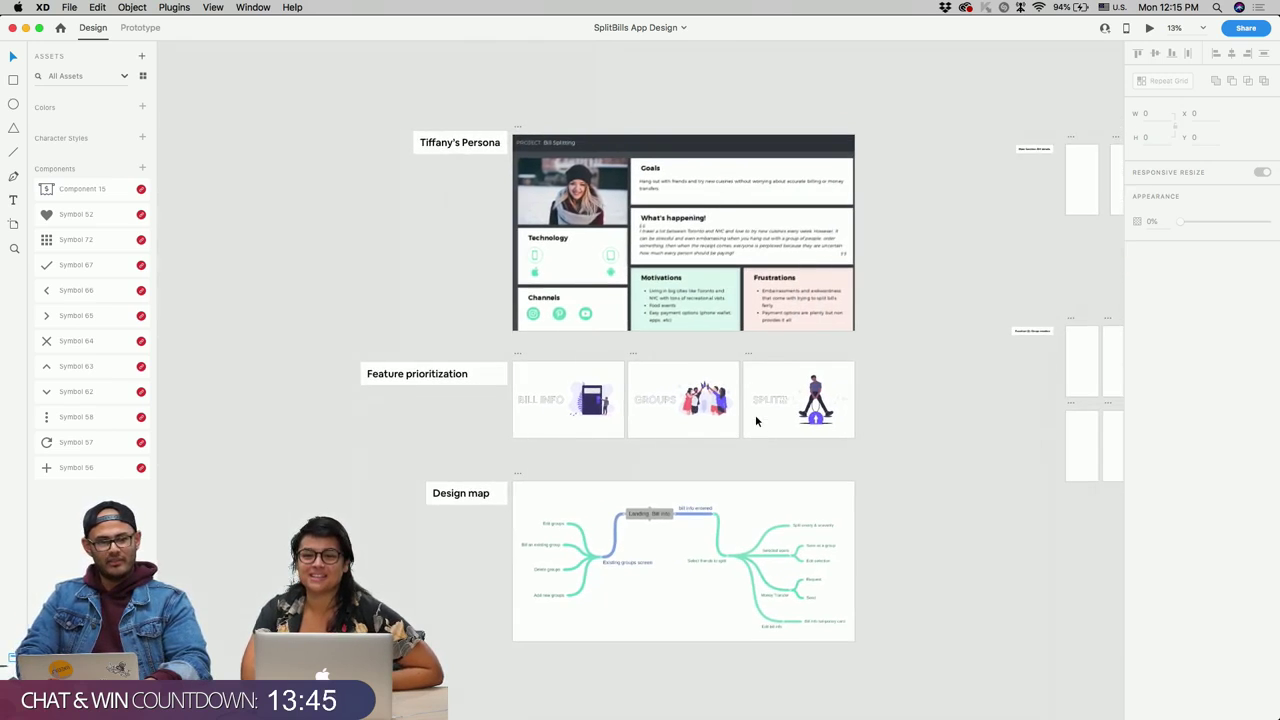
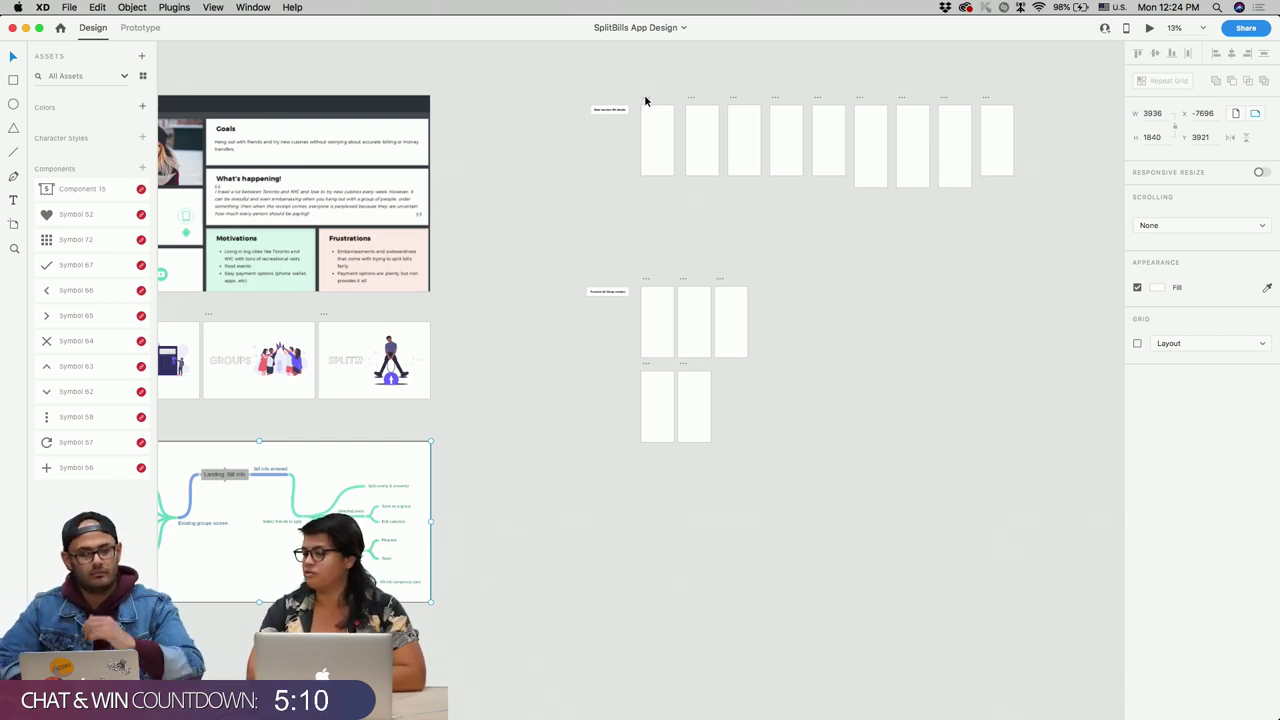
# Step: Select the Home screen (calc) artboard in the Main function: Bill details row
pyautogui.scroll(5, 646, 102)
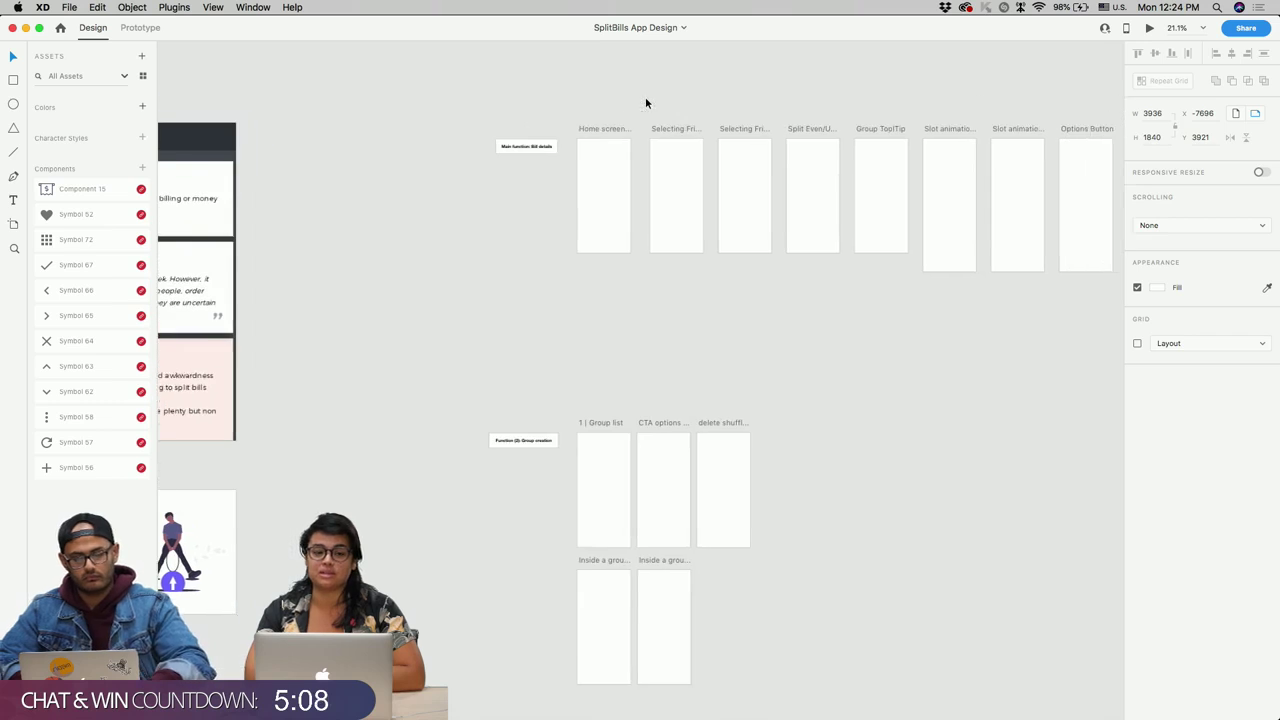
pyautogui.scroll(5, 620, 117)
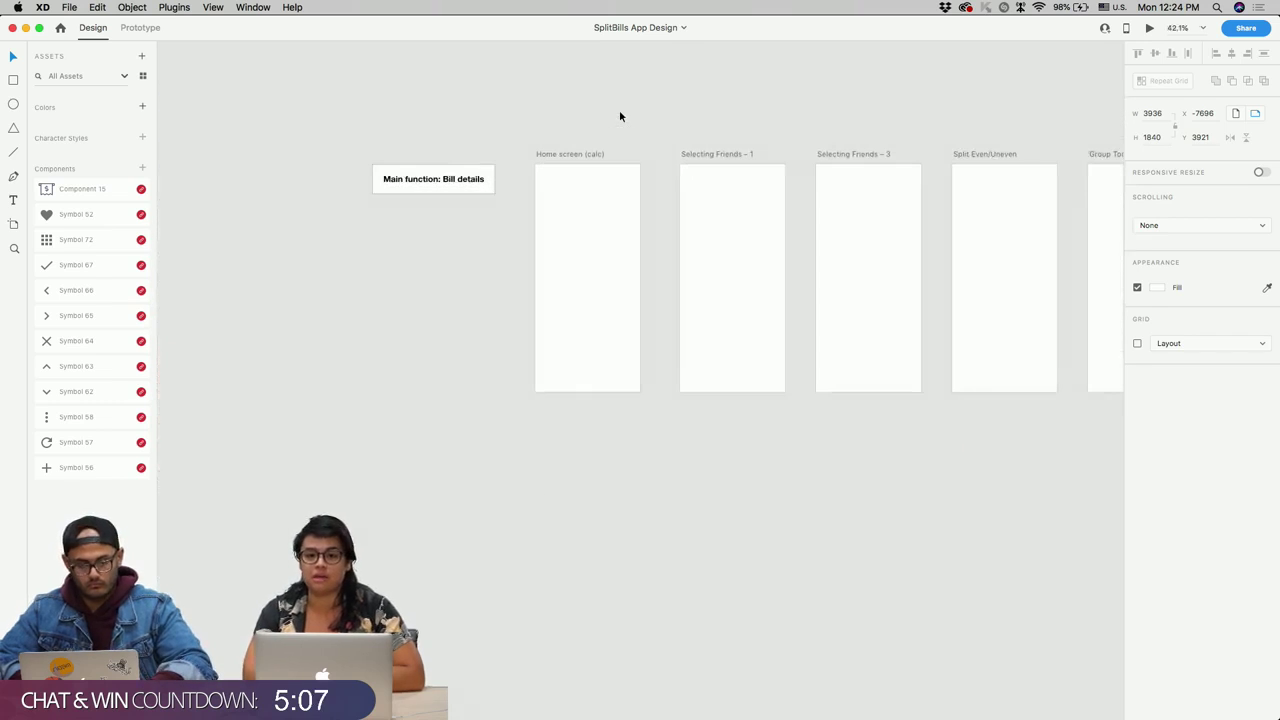
pyautogui.click(569, 155)
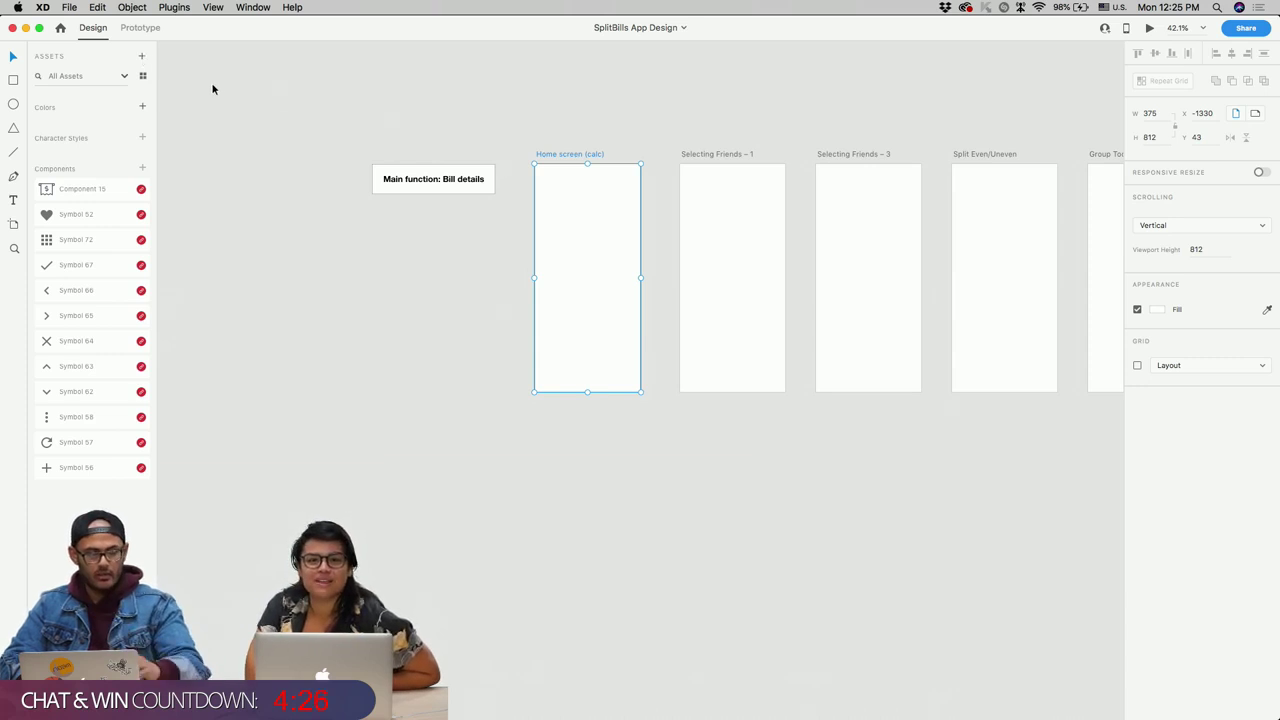
# Step: Link the assets of the DesignComponents cloud document and look through the linked colors, character styles and components
pyautogui.click(142, 57)
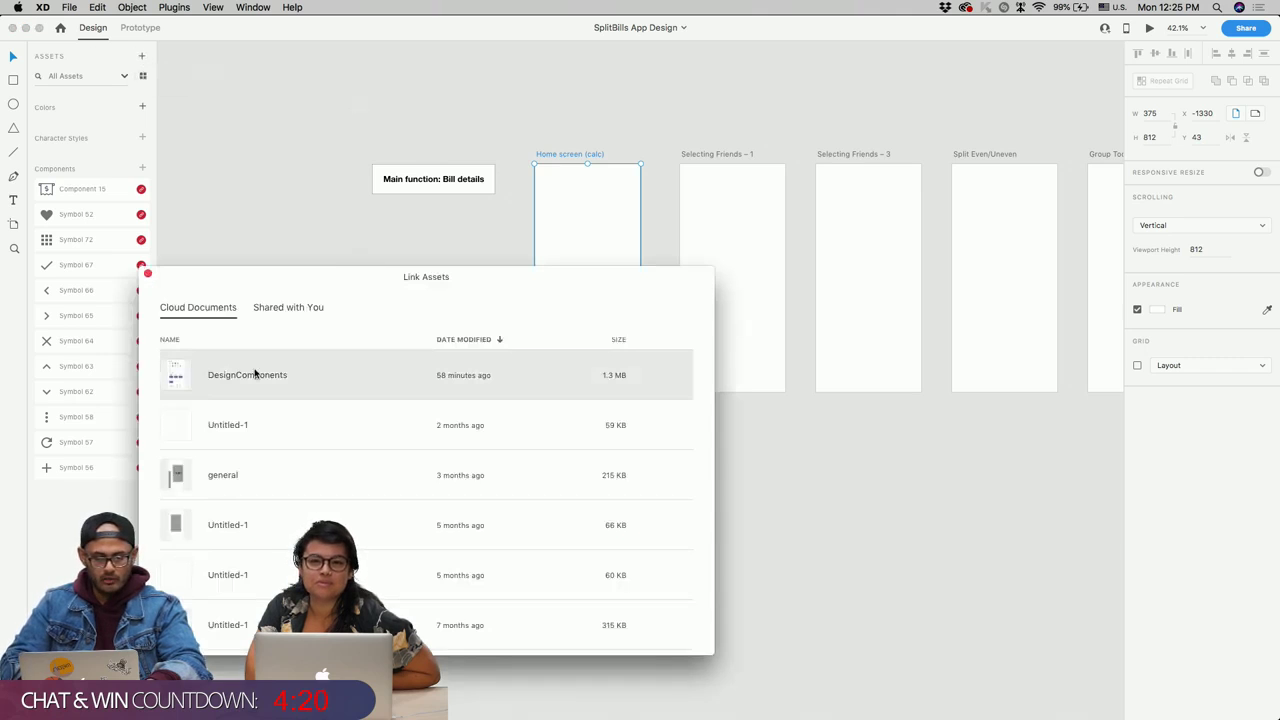
pyautogui.click(255, 374)
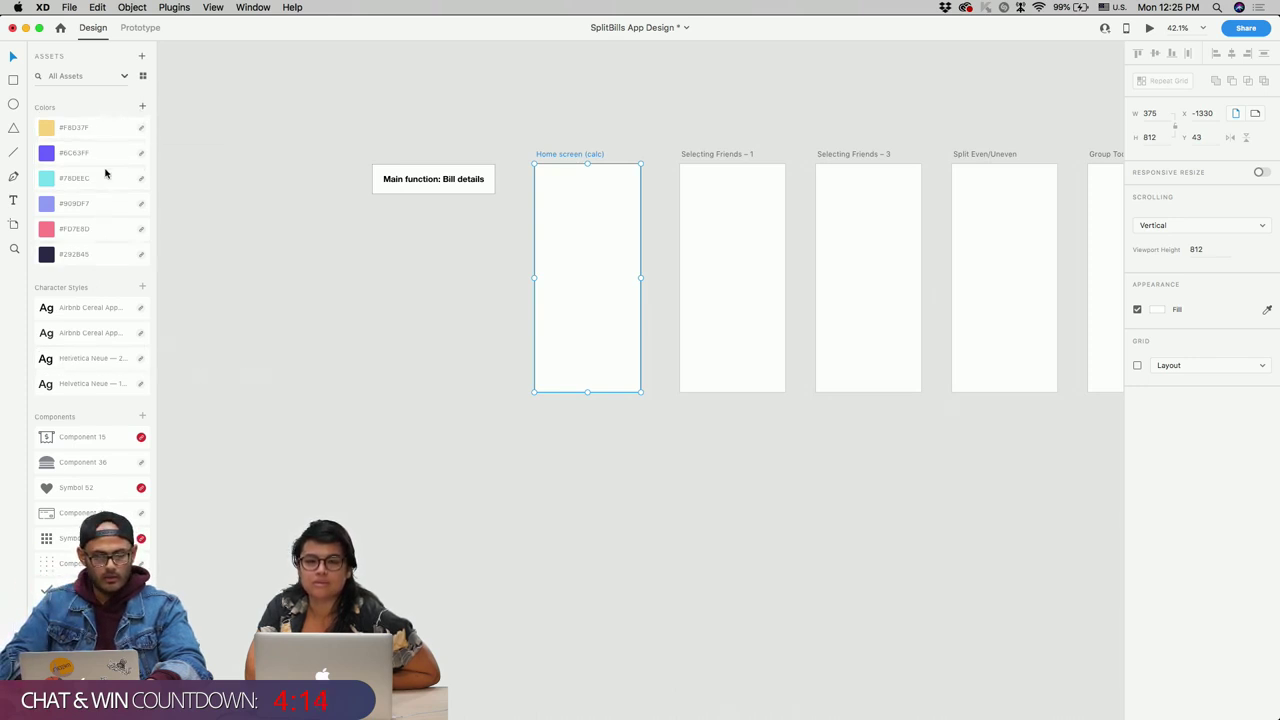
pyautogui.scroll(-15, 95, 155)
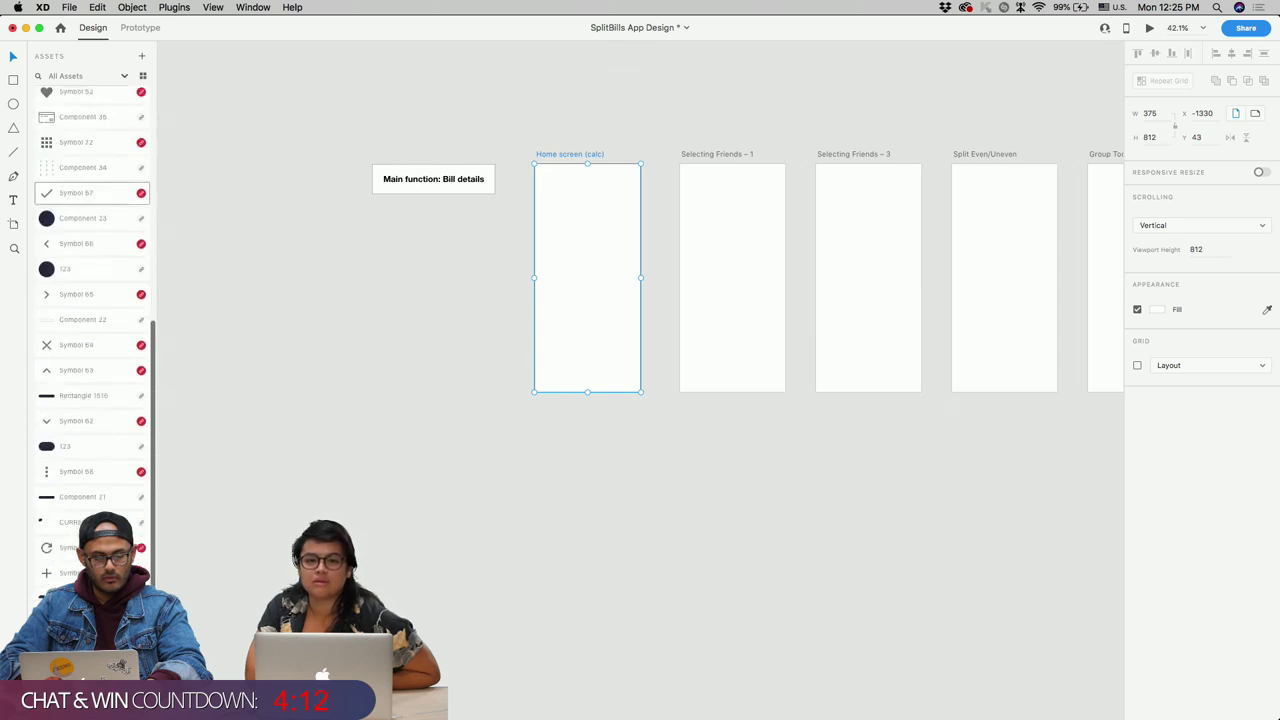
pyautogui.scroll(15, 95, 155)
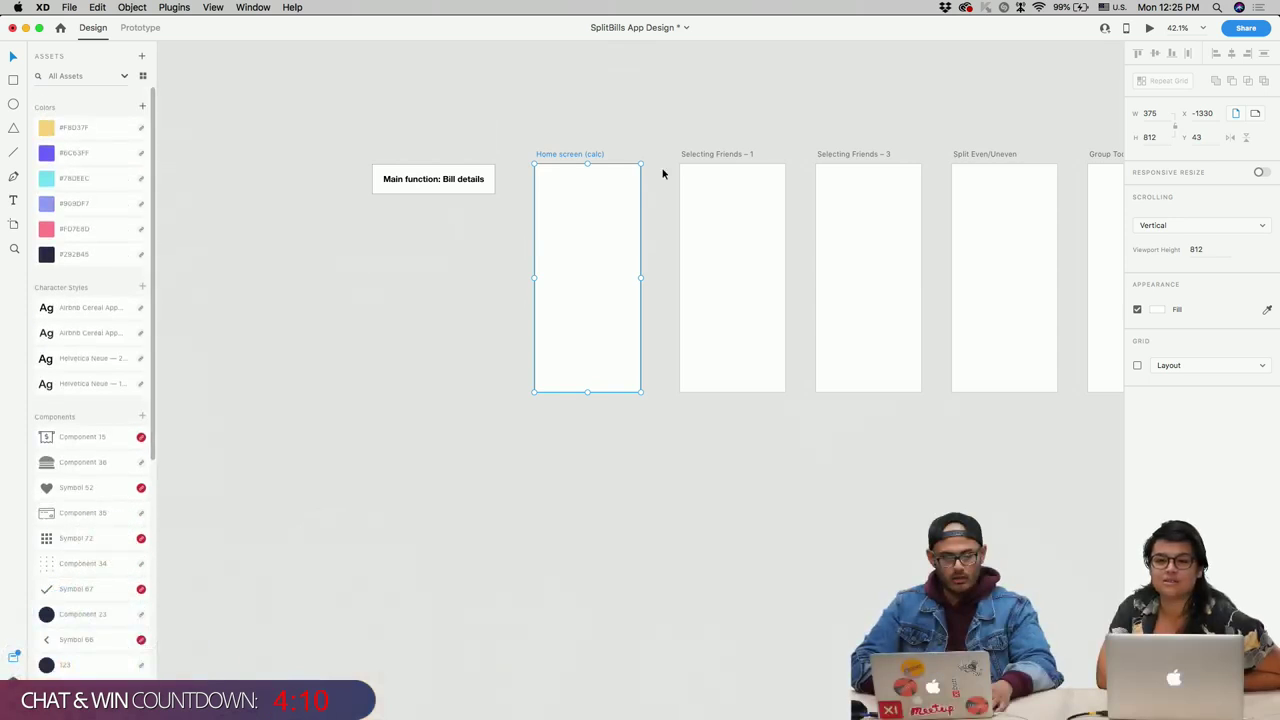
# Step: Switch to the DesignComponents document to view its style and component artboards, and return to SplitBills App Design
pyautogui.hotkey('ctrl', 'Up')
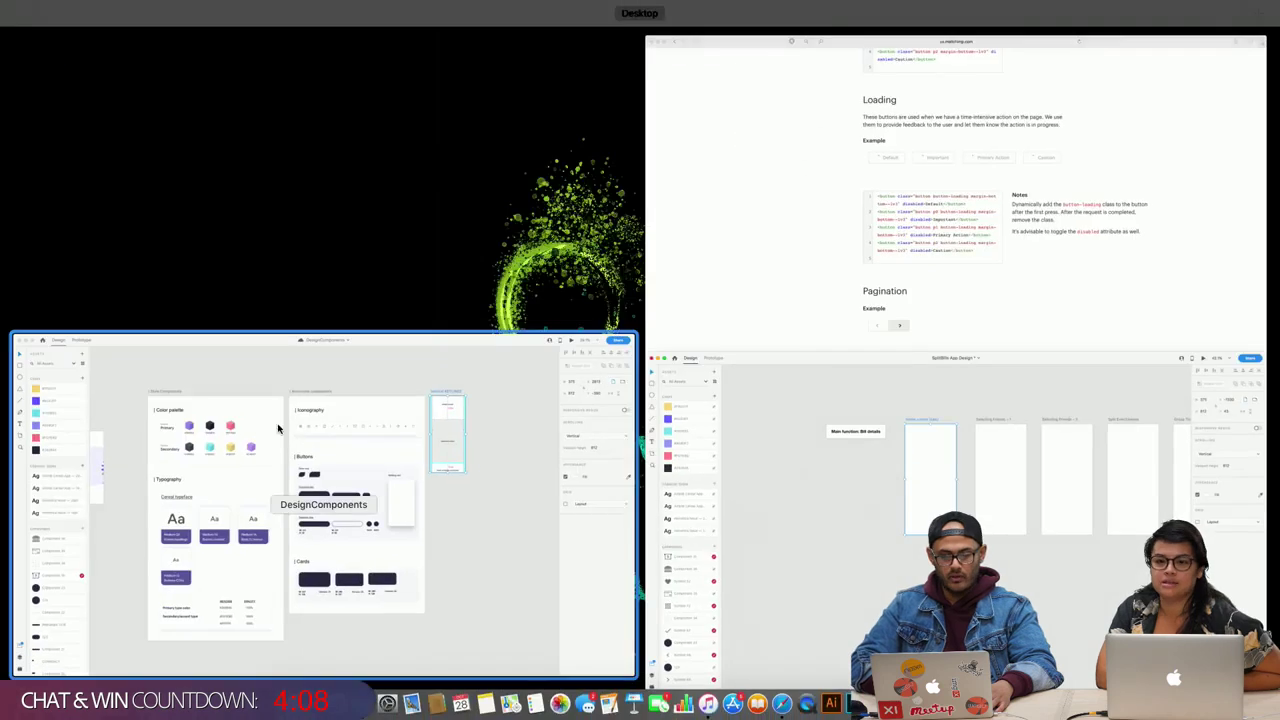
pyautogui.click(305, 440)
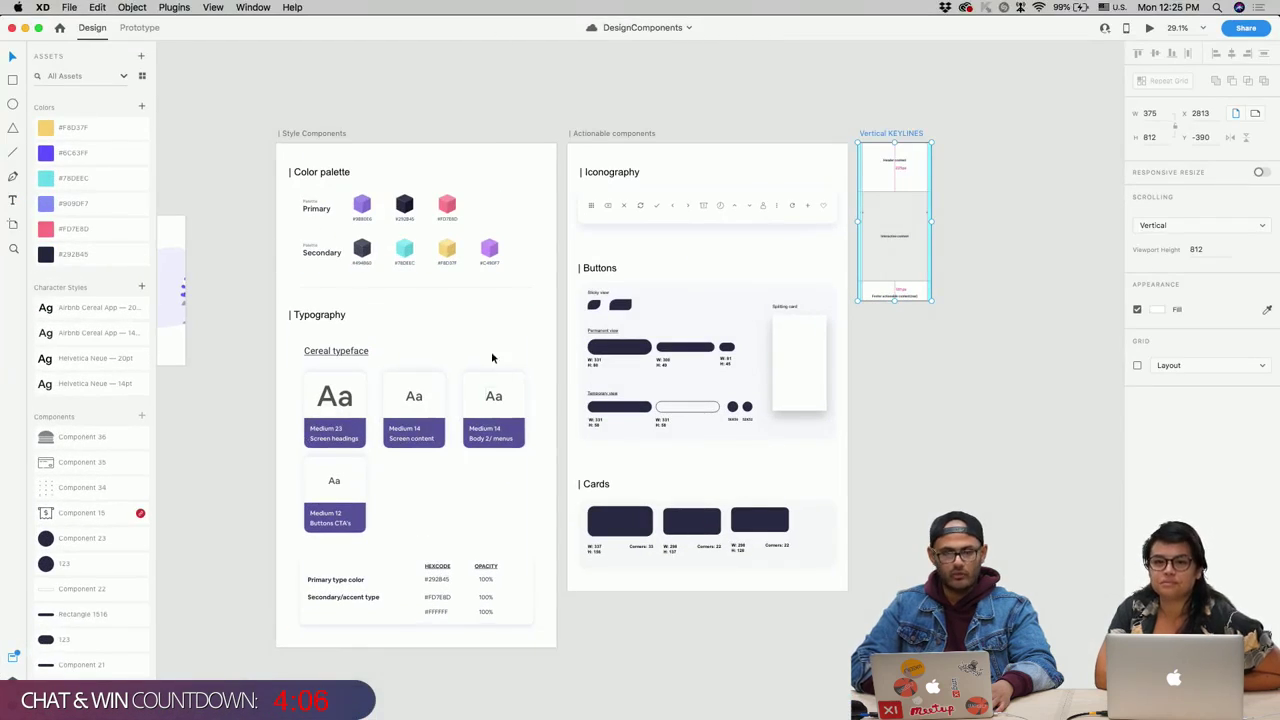
pyautogui.hotkey('ctrl', 'Up')
pyautogui.click(862, 334)
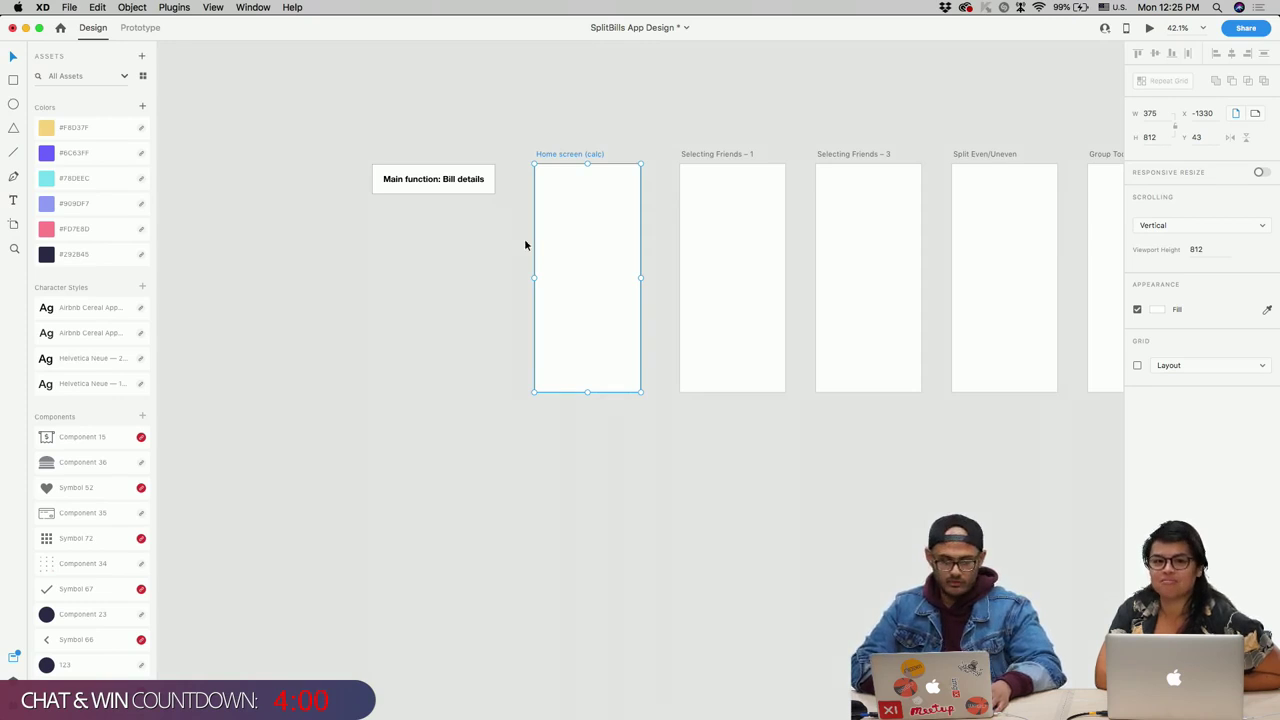
# Step: Draw a rectangle about 210 by 399 on the Home screen (calc) artboard and move it into the artboard's upper-left corner
pyautogui.scroll(5, 526, 246)
pyautogui.hscroll(3, 526, 246)
pyautogui.scroll(10, 437, 429)
pyautogui.scroll(-3, 437, 429)
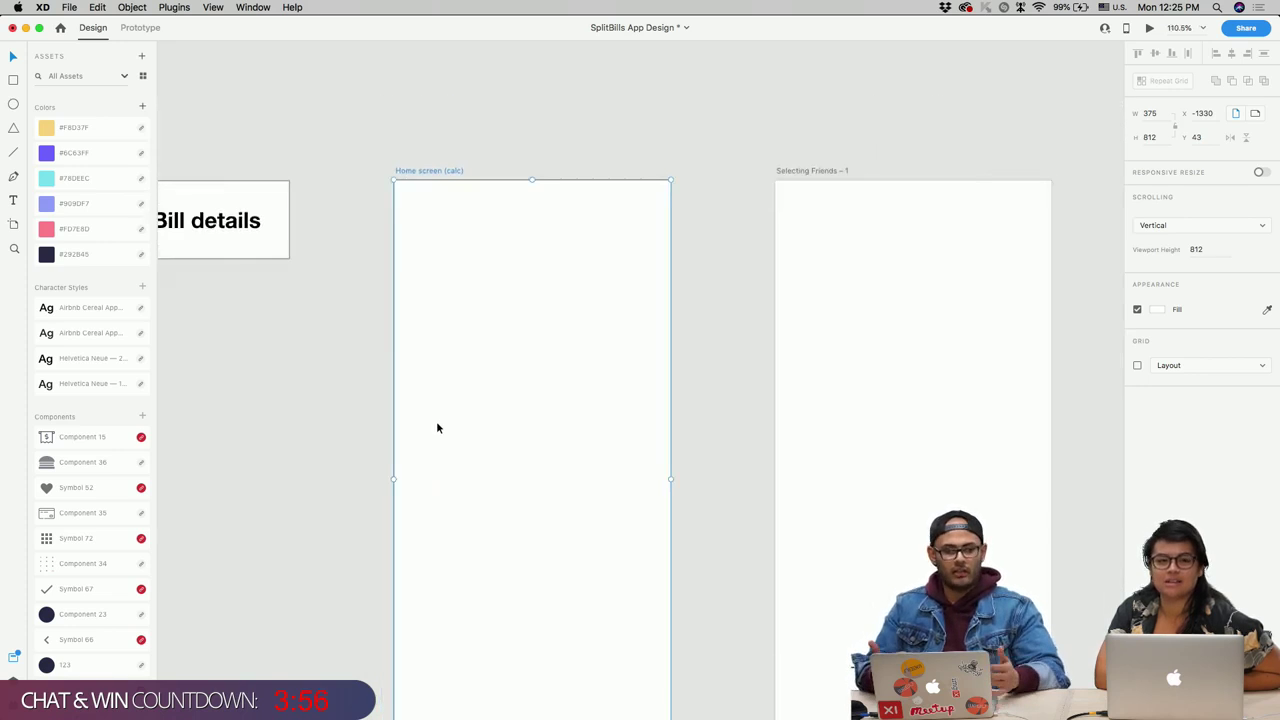
pyautogui.scroll(-3, 437, 428)
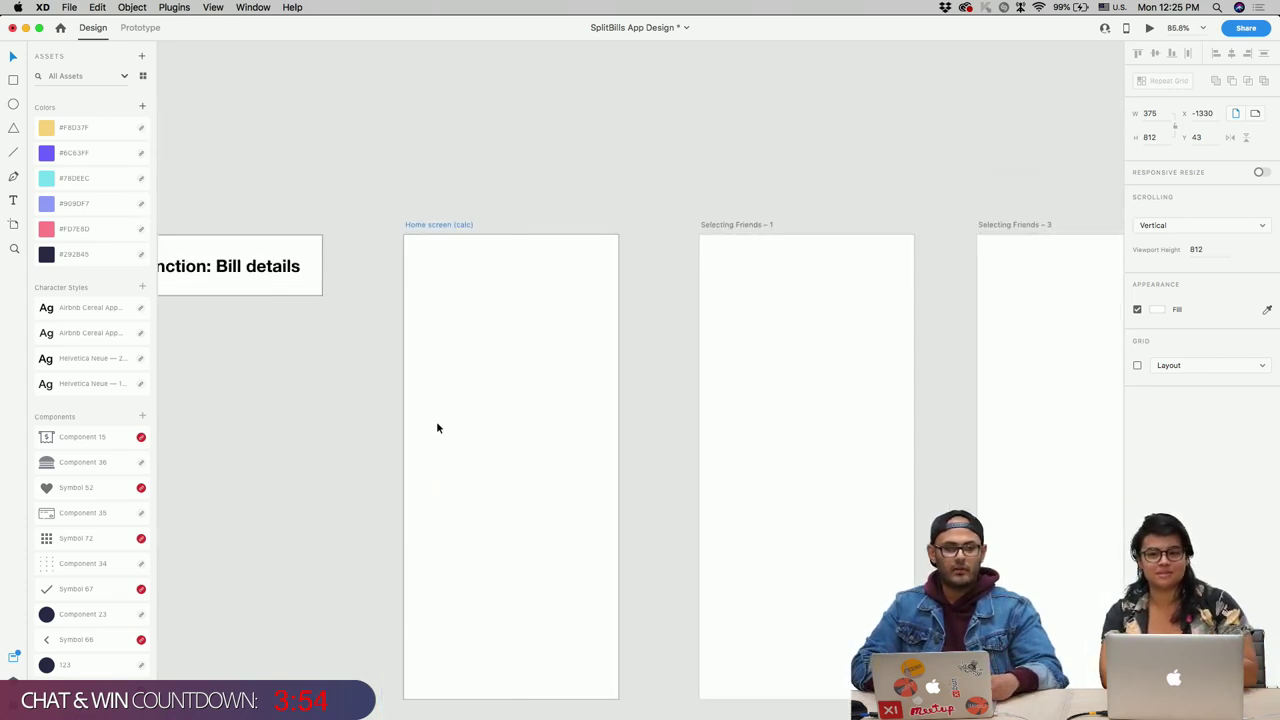
pyautogui.scroll(-2, 437, 428)
pyautogui.hscroll(-1, 437, 428)
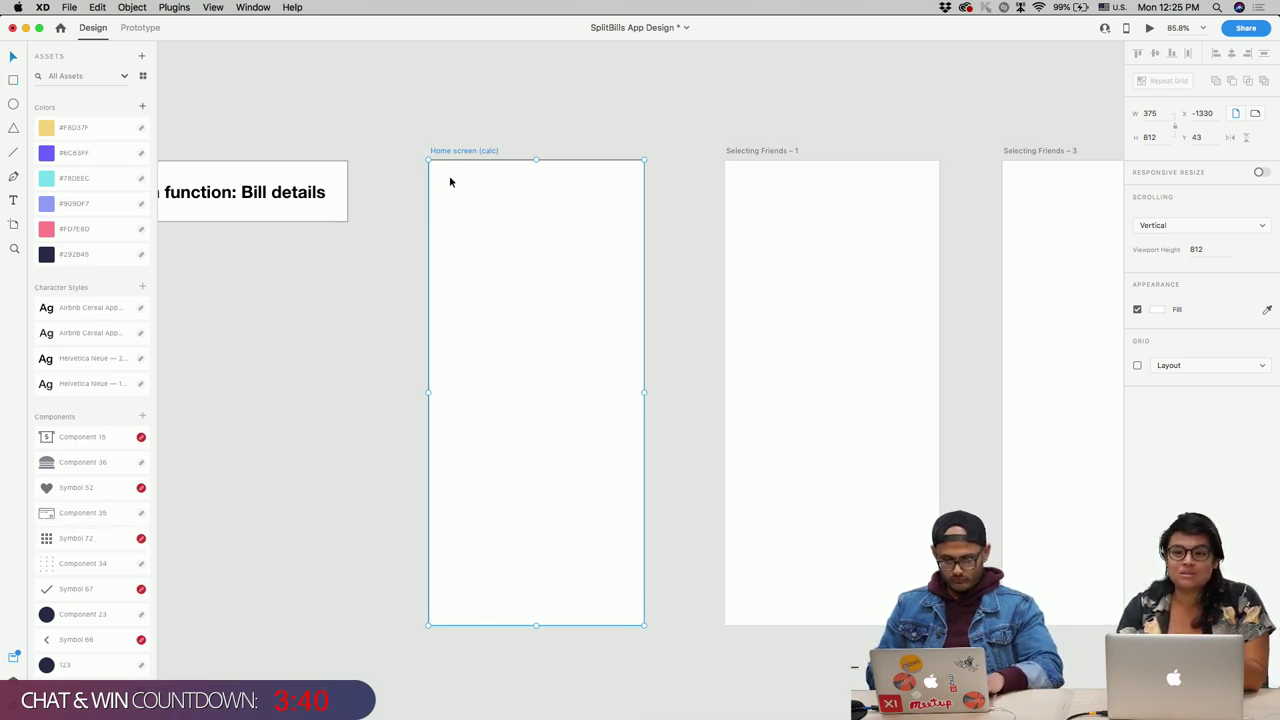
pyautogui.moveTo(449, 173); pyautogui.dragTo(570, 399)
pyautogui.moveTo(526, 352); pyautogui.dragTo(504, 338)
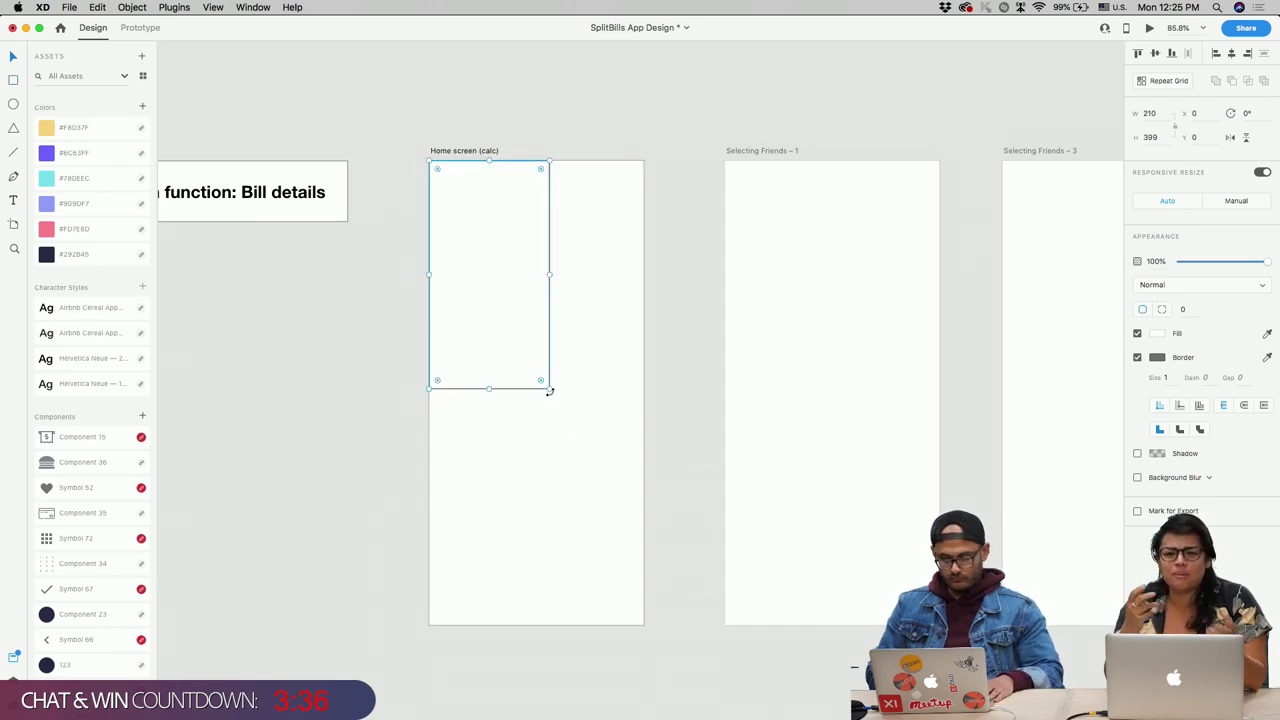
# Step: Enlarge the rectangle to 375 by 807 at X 20 and give only its upper-left corner a radius of 40
pyautogui.moveTo(549, 390); pyautogui.dragTo(640, 620)
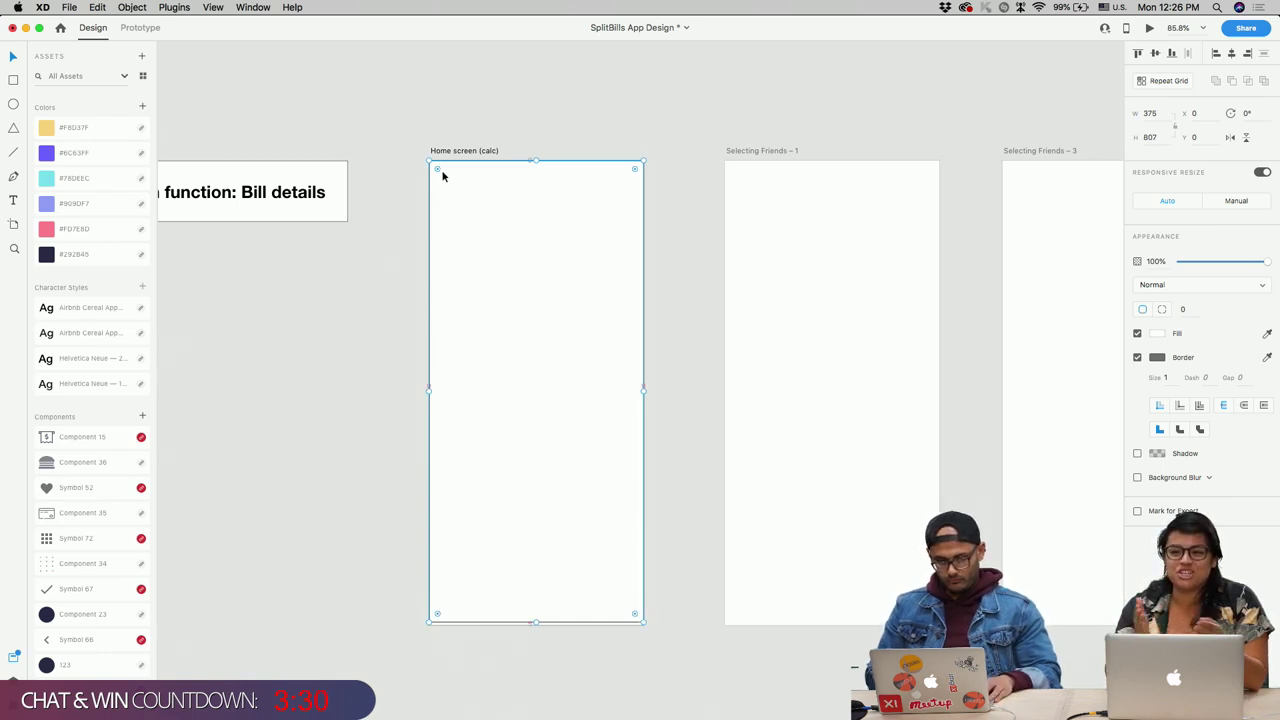
pyautogui.moveTo(437, 169); pyautogui.dragTo(450, 183)
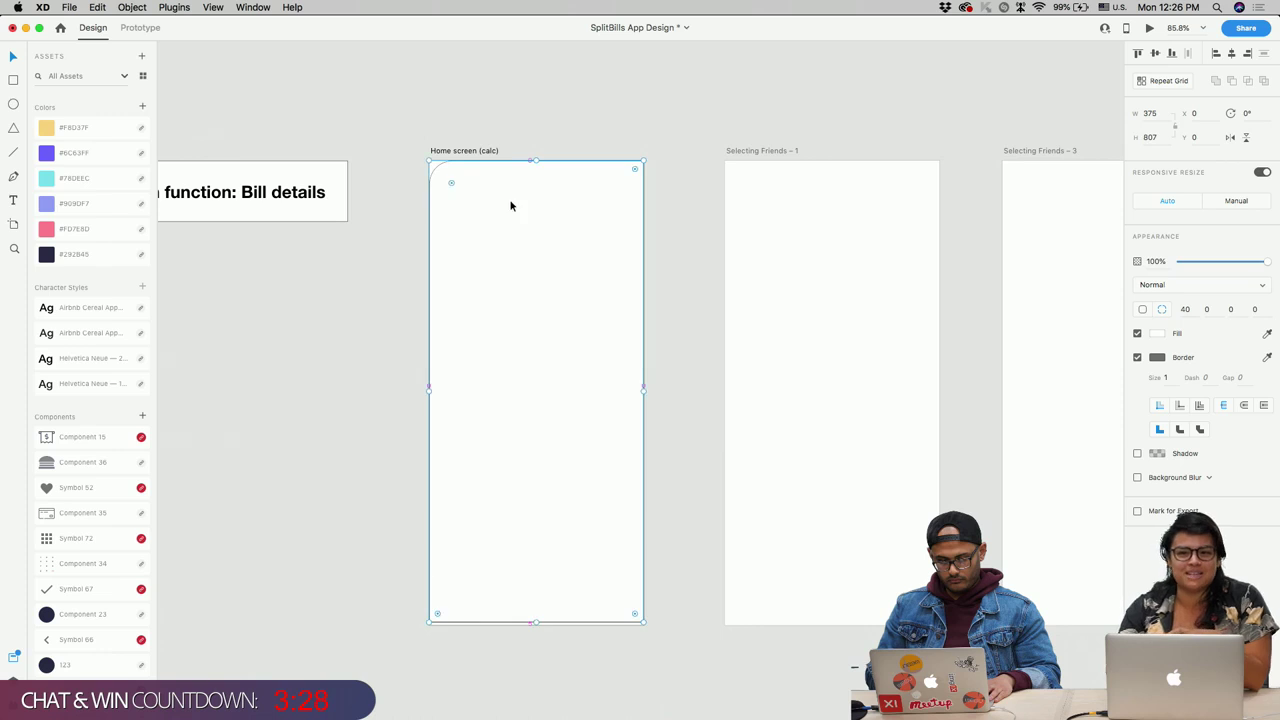
pyautogui.hotkey('shift', 'Right')
pyautogui.hotkey('shift', 'Right')
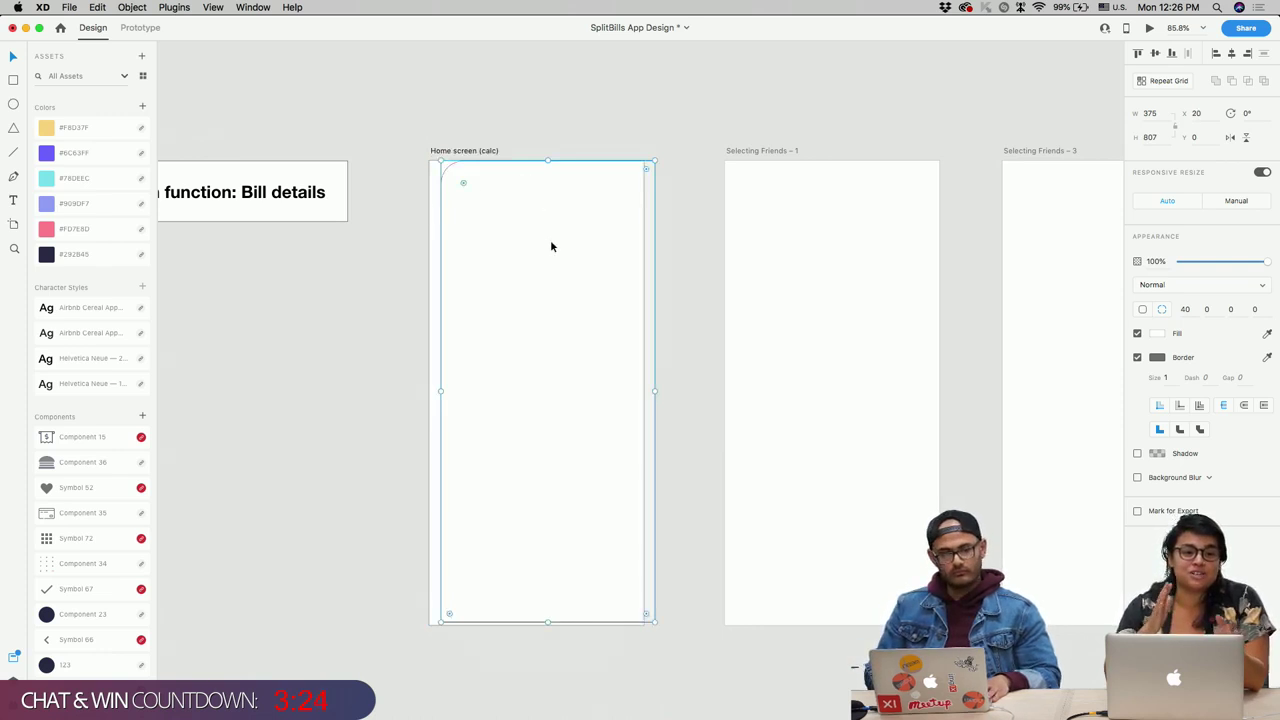
# Step: Fill the Home screen (calc) artboard with the linked dark navy color #292B45
pyautogui.click(477, 150)
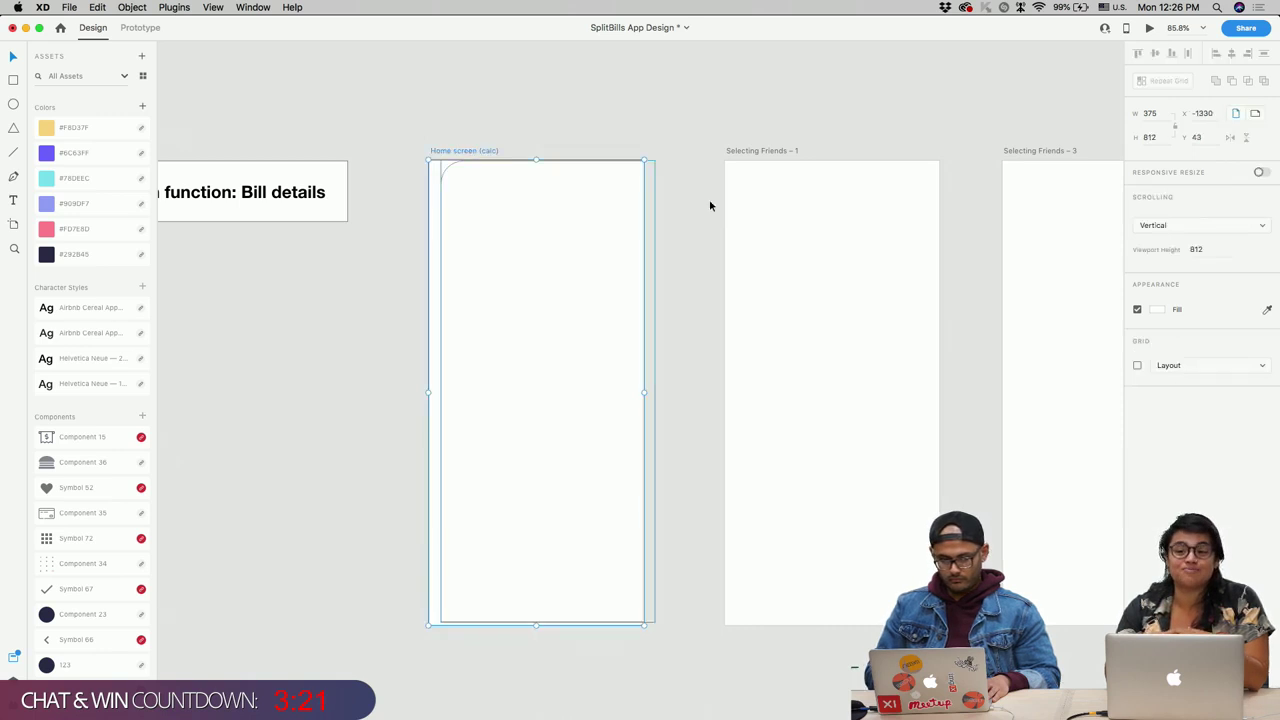
pyautogui.click(1158, 309)
pyautogui.click(47, 256)
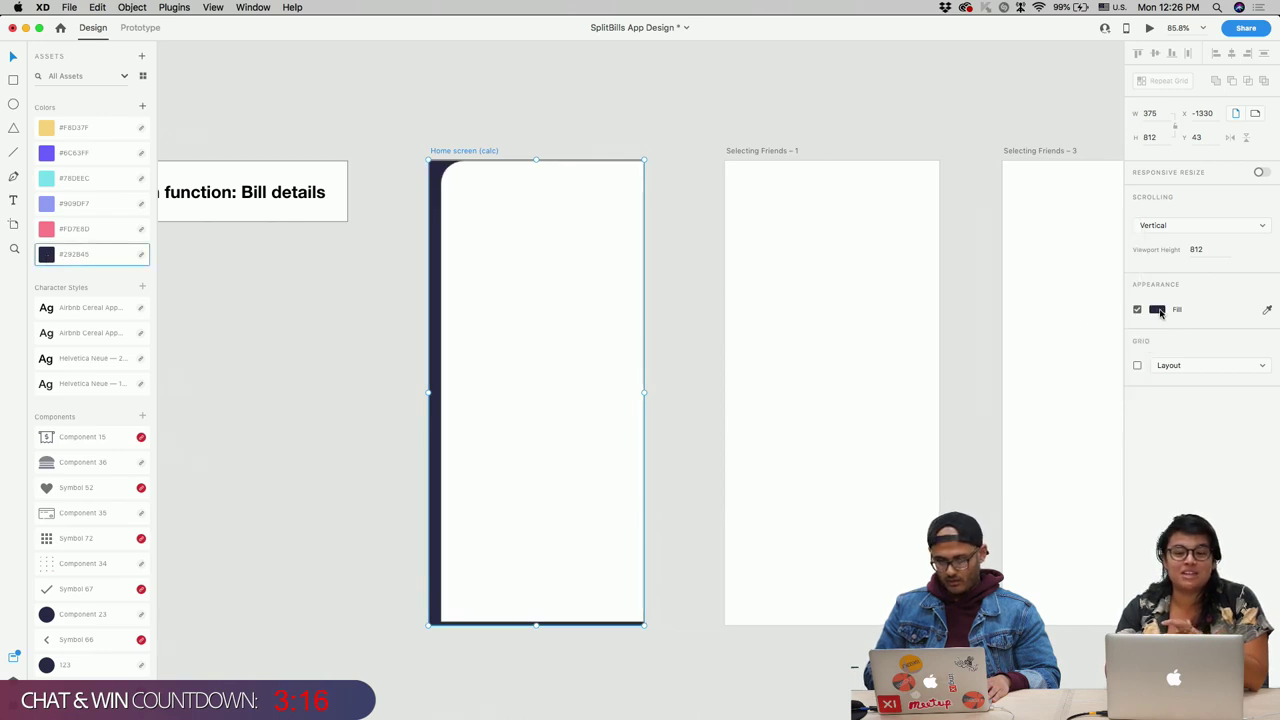
# Step: Resize the white rectangle to 355 by 812 so it ends at the artboard's lower and right edges
pyautogui.click(545, 600)
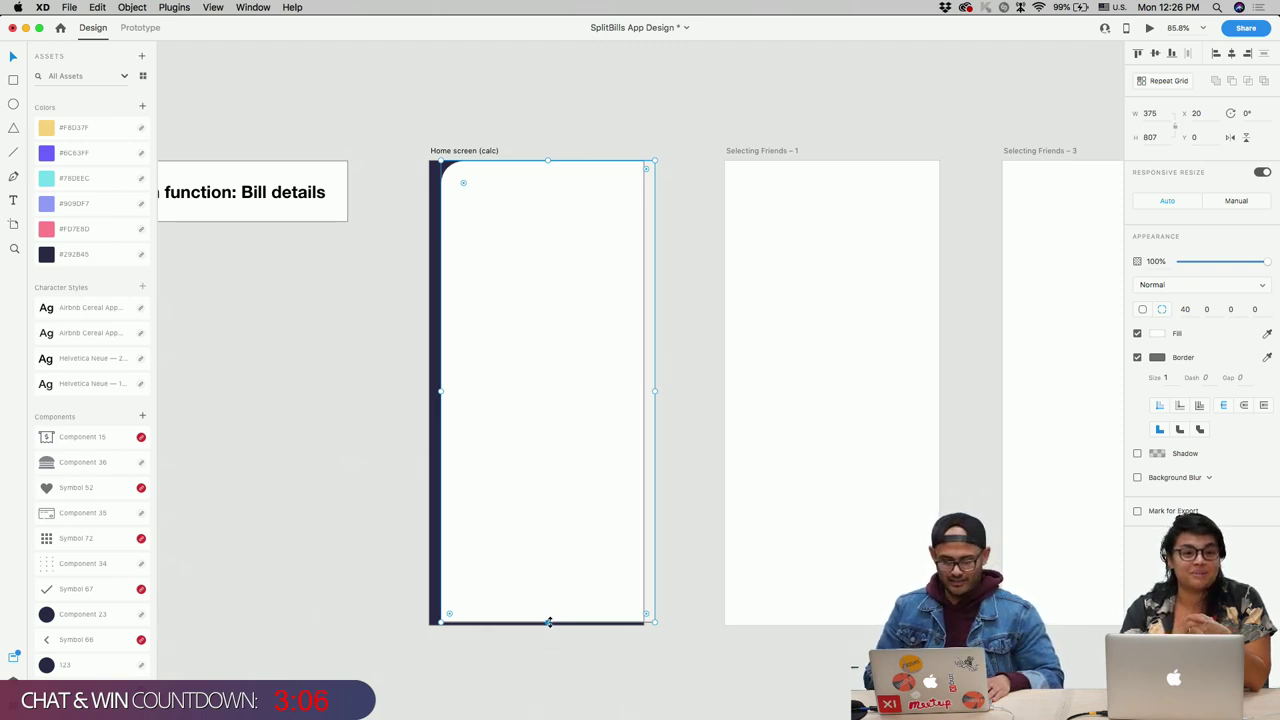
pyautogui.moveTo(548, 621); pyautogui.dragTo(549, 625)
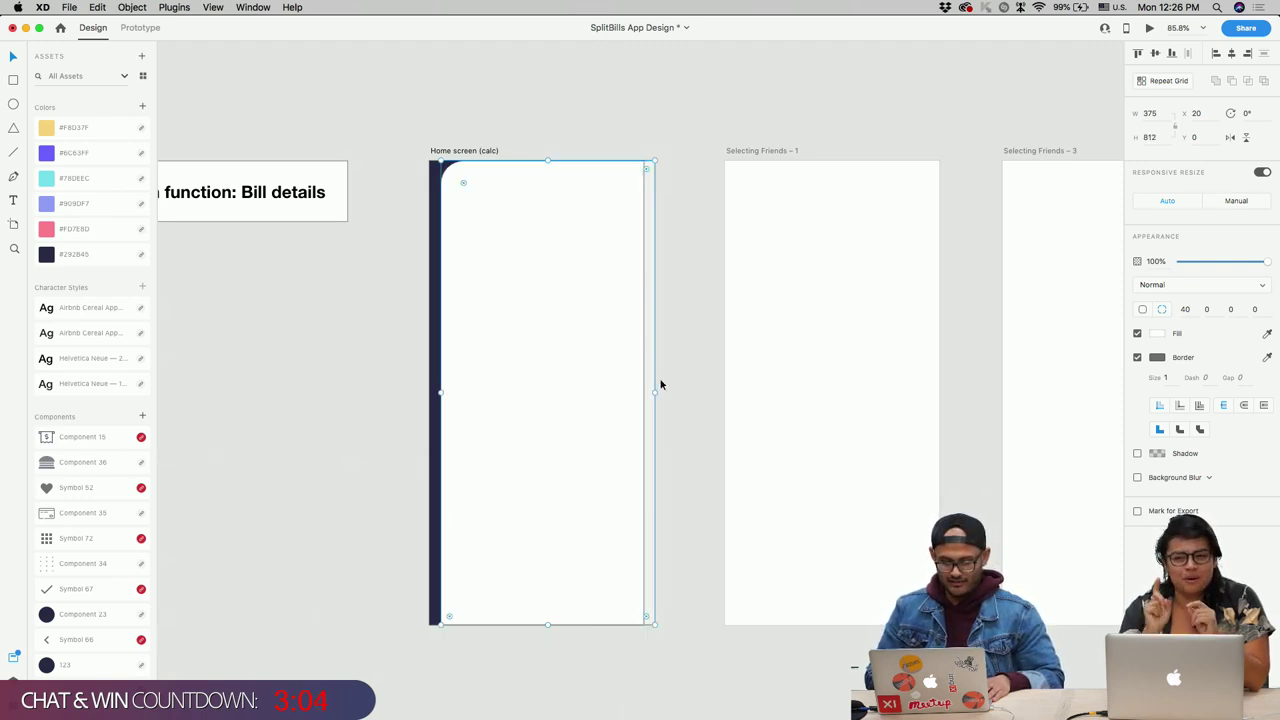
pyautogui.moveTo(651, 391); pyautogui.dragTo(644, 390)
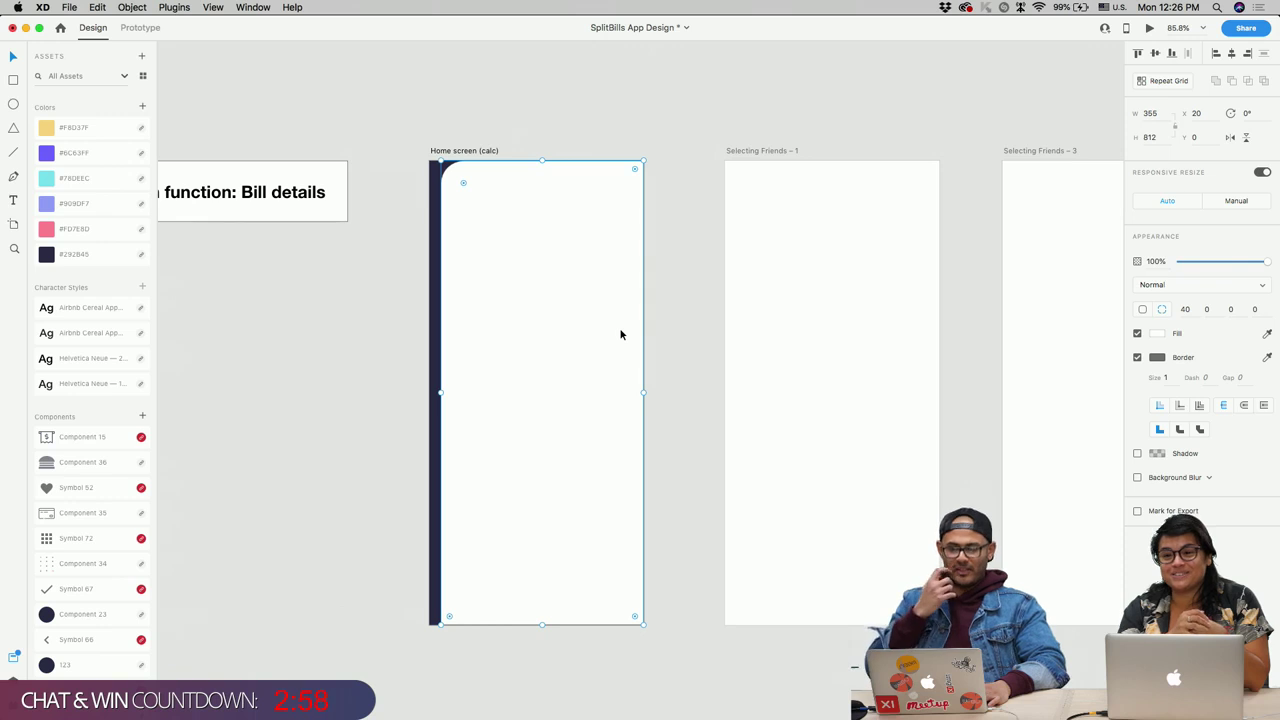
# Step: Change the Home screen (calc) artboard's fill to dark gray #45454A and save that color as a swatch
pyautogui.click(464, 151)
pyautogui.click(1157, 309)
pyautogui.moveTo(1022, 305); pyautogui.dragTo(1004, 316)
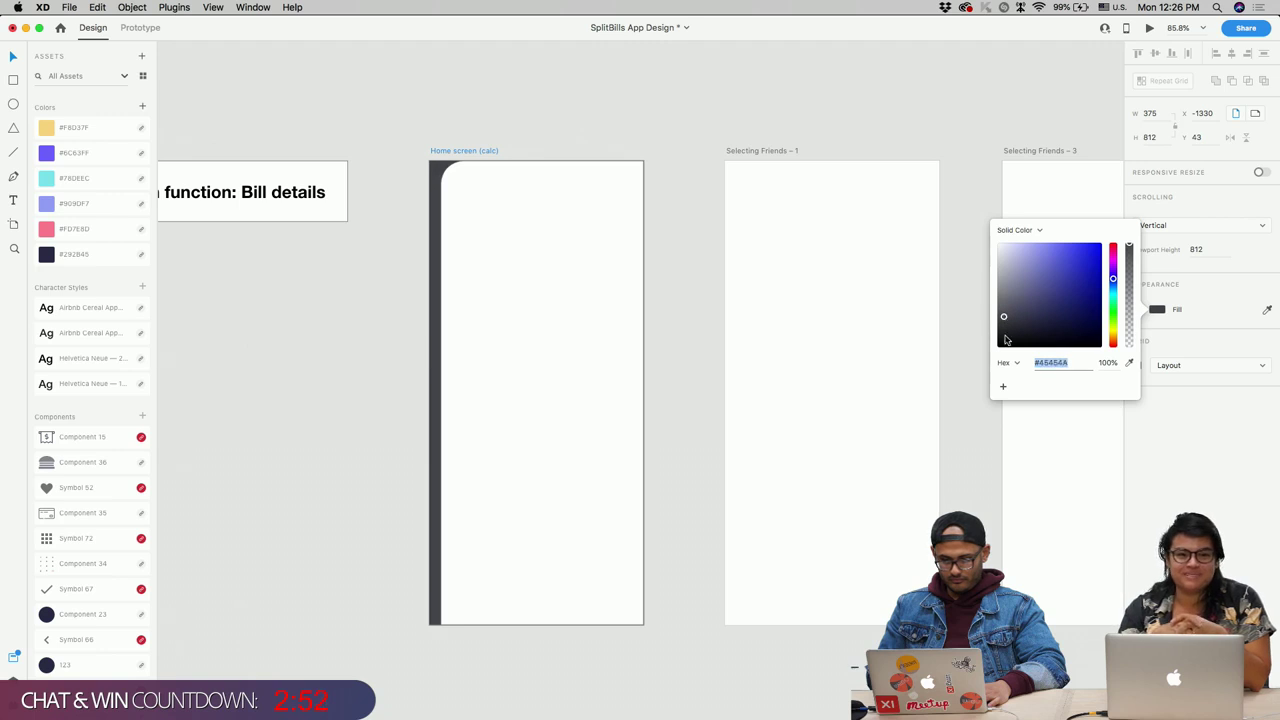
pyautogui.click(1003, 386)
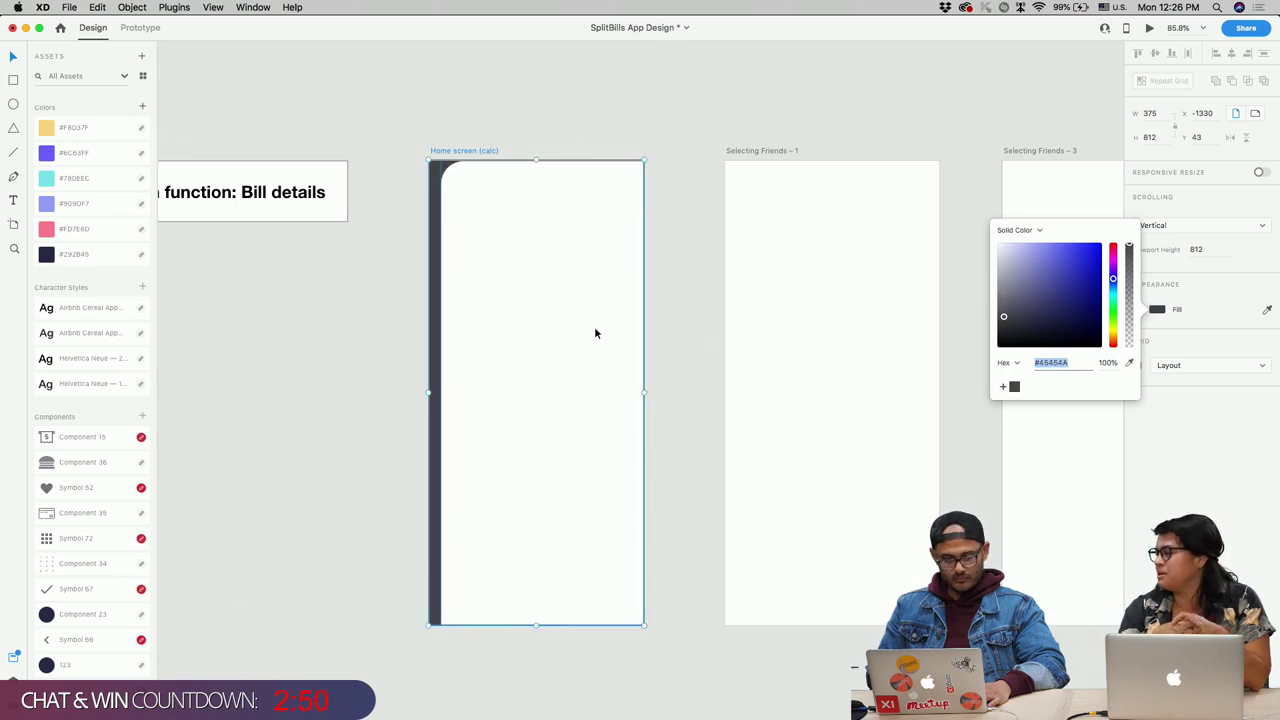
# Step: Remove the border from the white rectangle
pyautogui.click(522, 358)
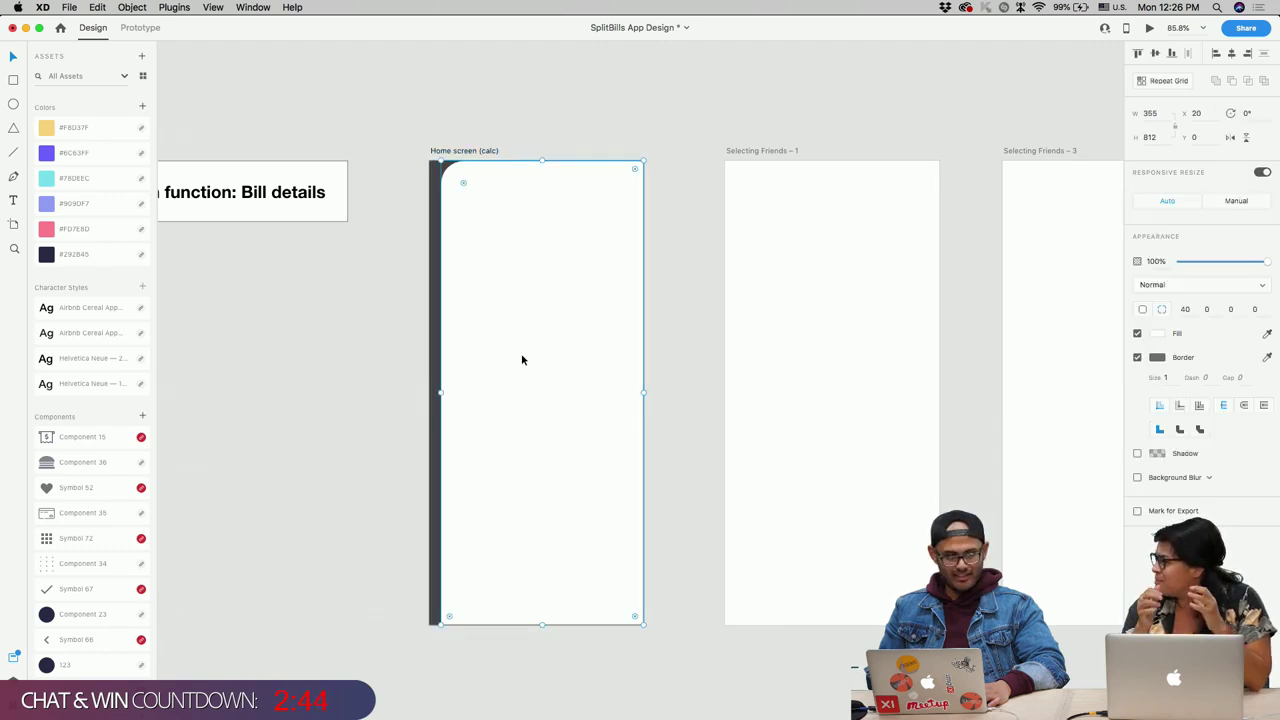
pyautogui.click(1138, 358)
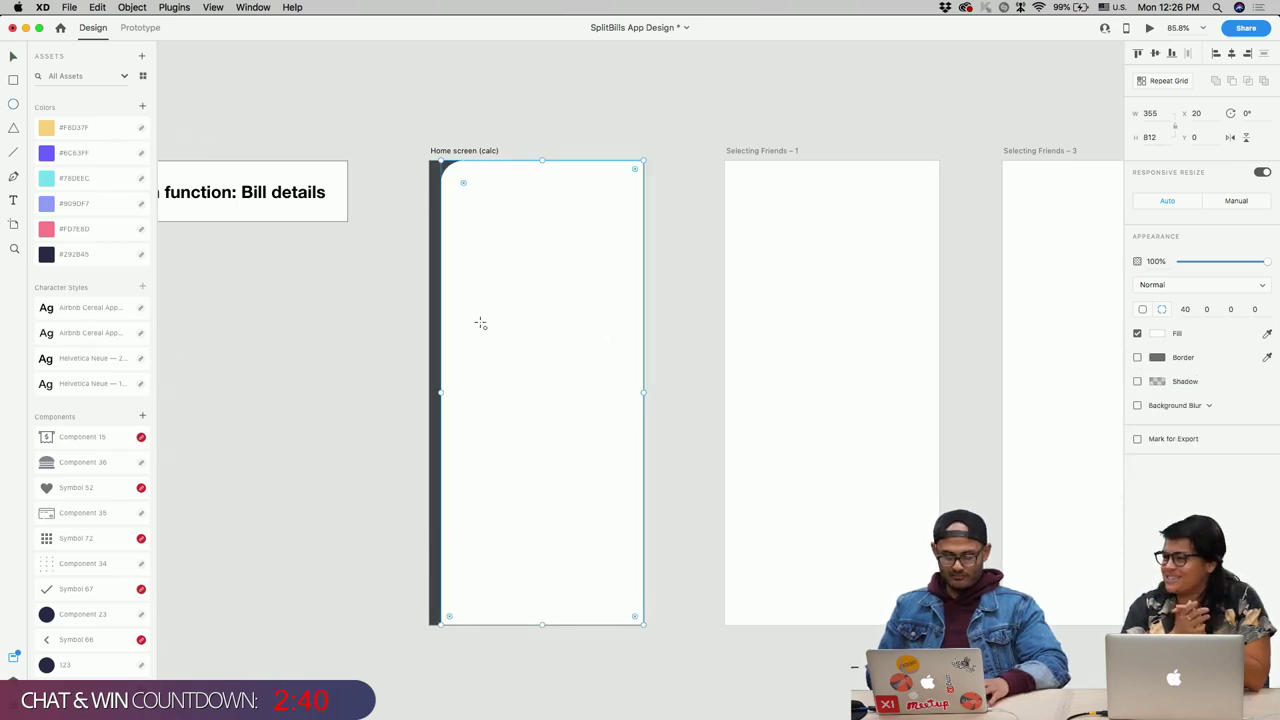
# Step: Add a borderless circle about 34 by 34 centered on the white rectangle's left edge at mid-height, filled with the saved dark gray swatch
pyautogui.moveTo(454, 310)
pyautogui.mouseDown()
pyautogui.moveTo(480, 337)
pyautogui.moveTo(457, 337)
pyautogui.moveTo(440, 391)
pyautogui.mouseUp()
pyautogui.scroll(3, 440, 392)
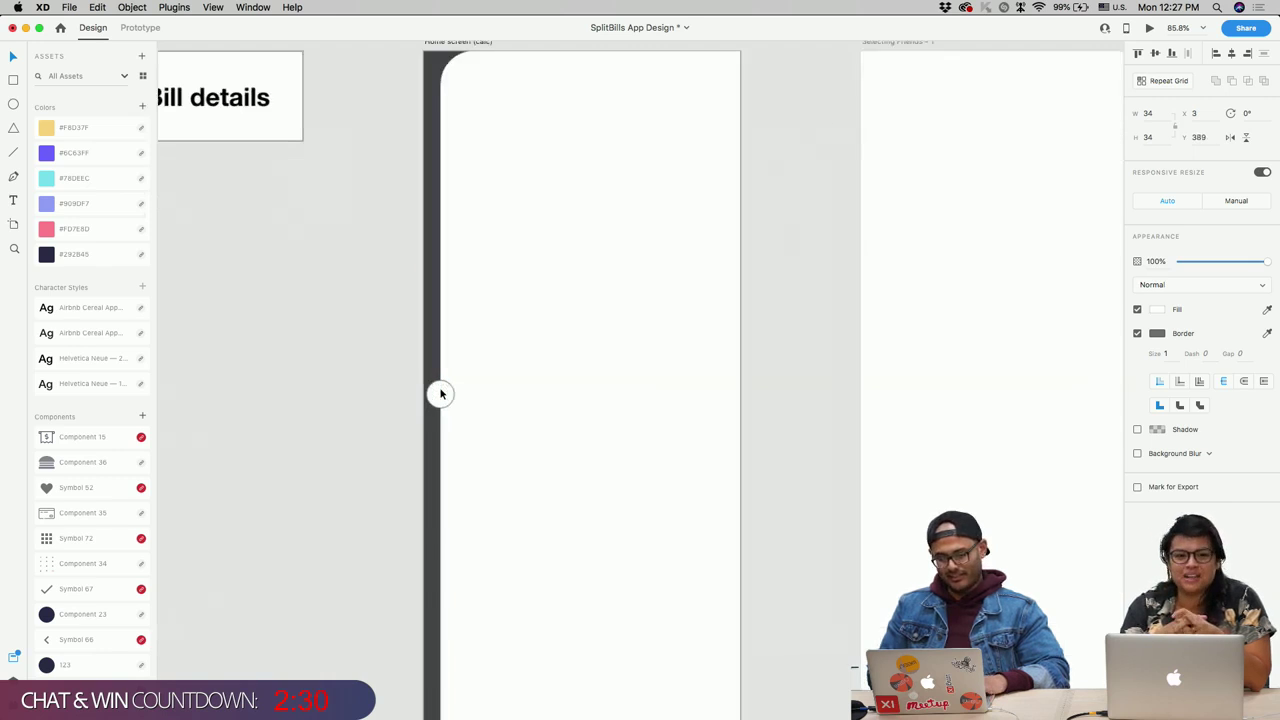
pyautogui.click(1137, 333)
pyautogui.click(1157, 309)
pyautogui.click(1157, 309)
pyautogui.click(1155, 310)
pyautogui.click(1014, 386)
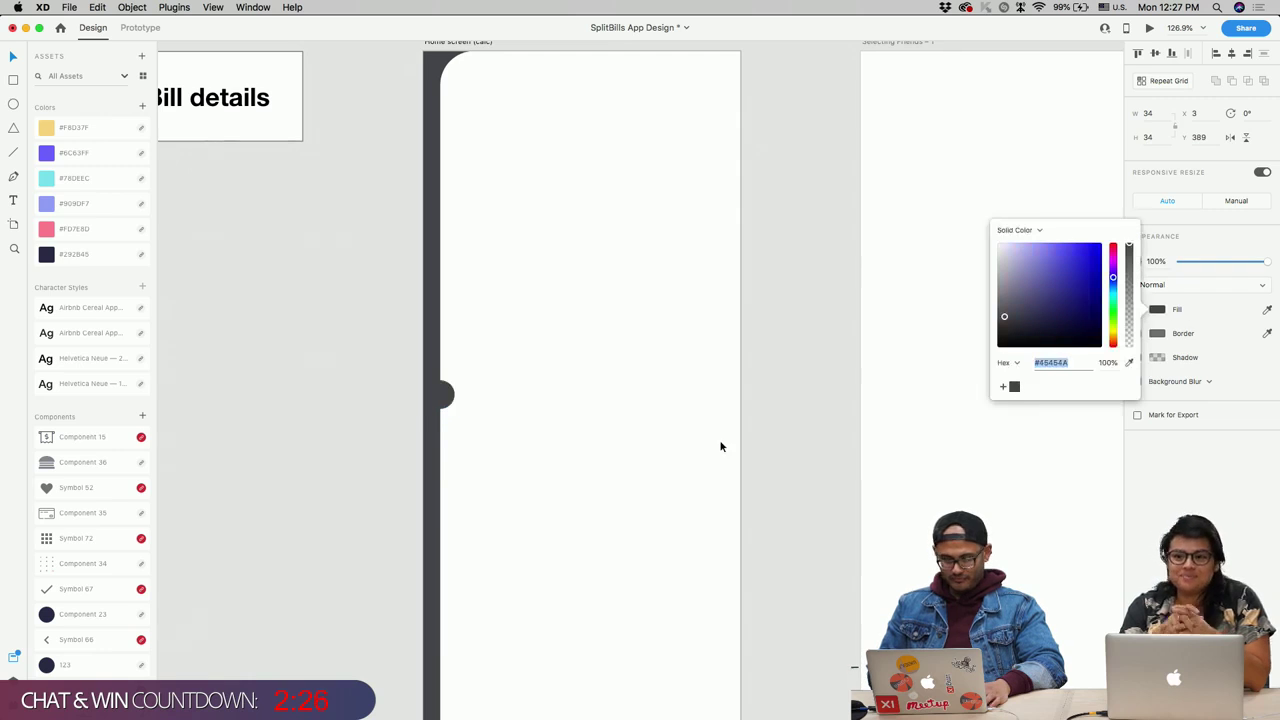
# Step: Move the dark gray circle to X 0, flush with the artboard's left edge, keeping it at Y 389
pyautogui.scroll(-3, 617, 449)
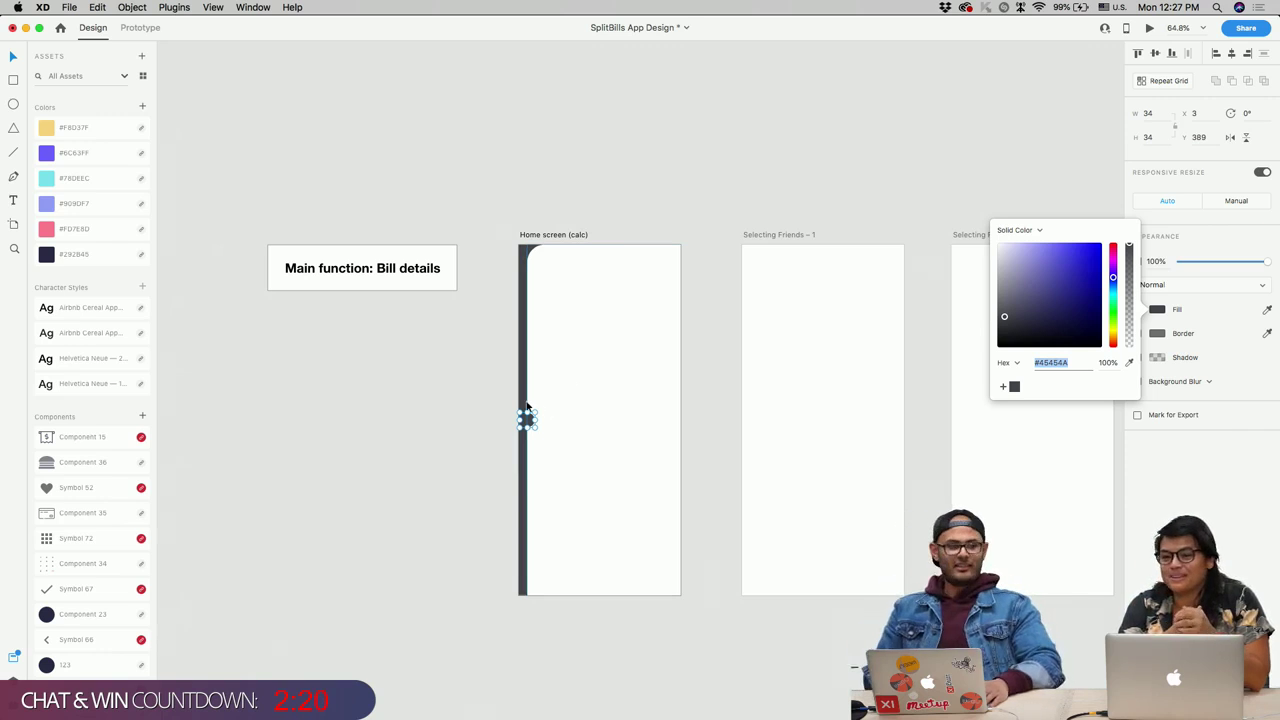
pyautogui.scroll(3, 531, 410)
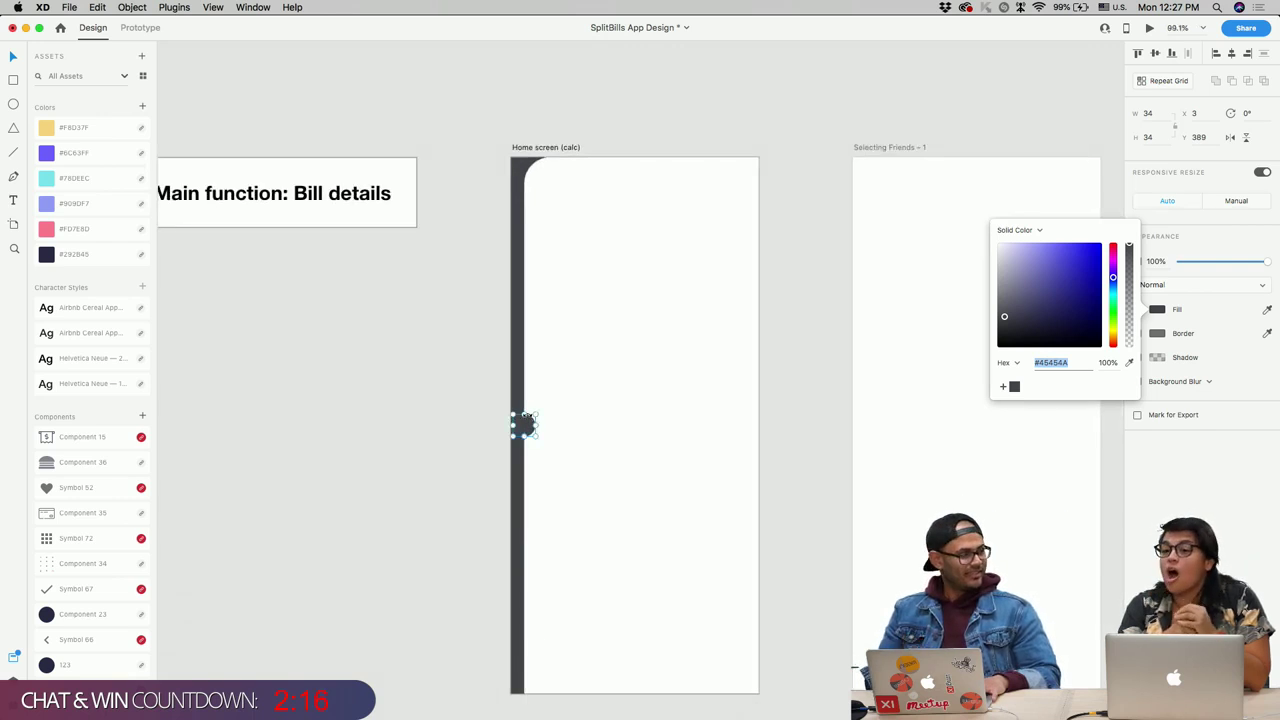
pyautogui.scroll(3, 504, 453)
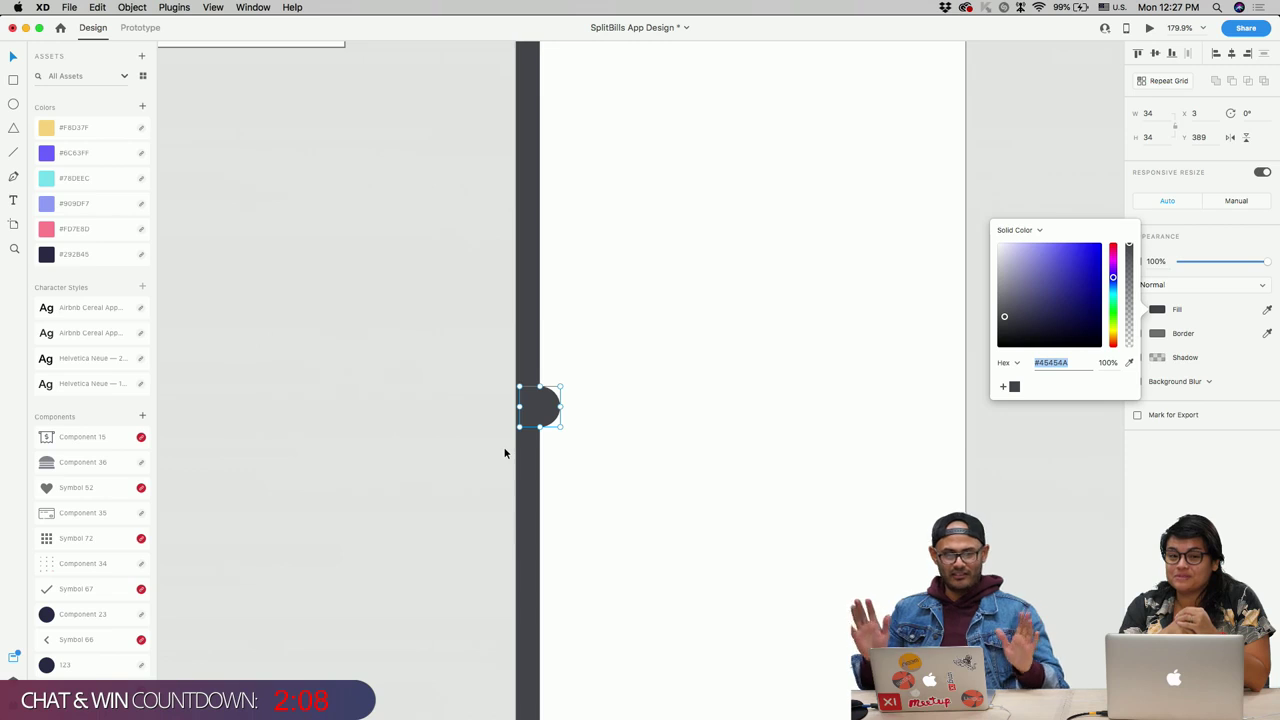
pyautogui.scroll(-1, 540, 428)
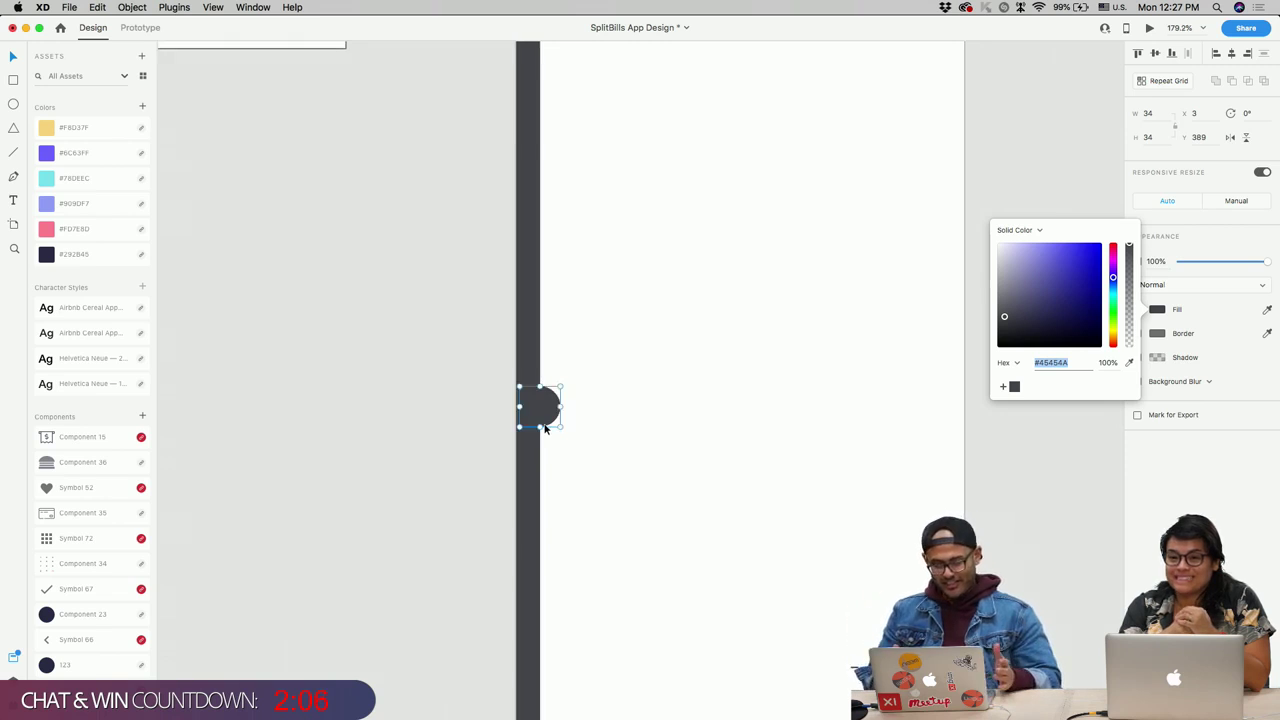
pyautogui.scroll(2, 545, 427)
pyautogui.moveTo(537, 417); pyautogui.dragTo(538, 411)
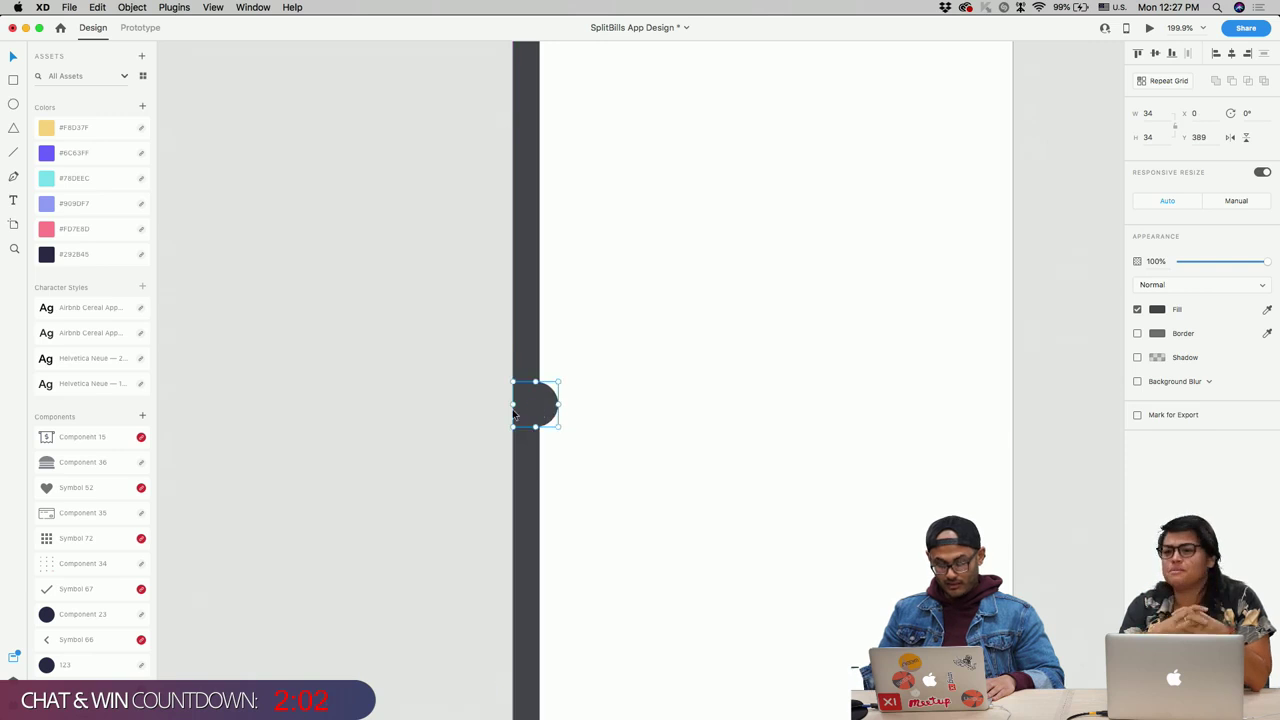
pyautogui.scroll(-3, 559, 404)
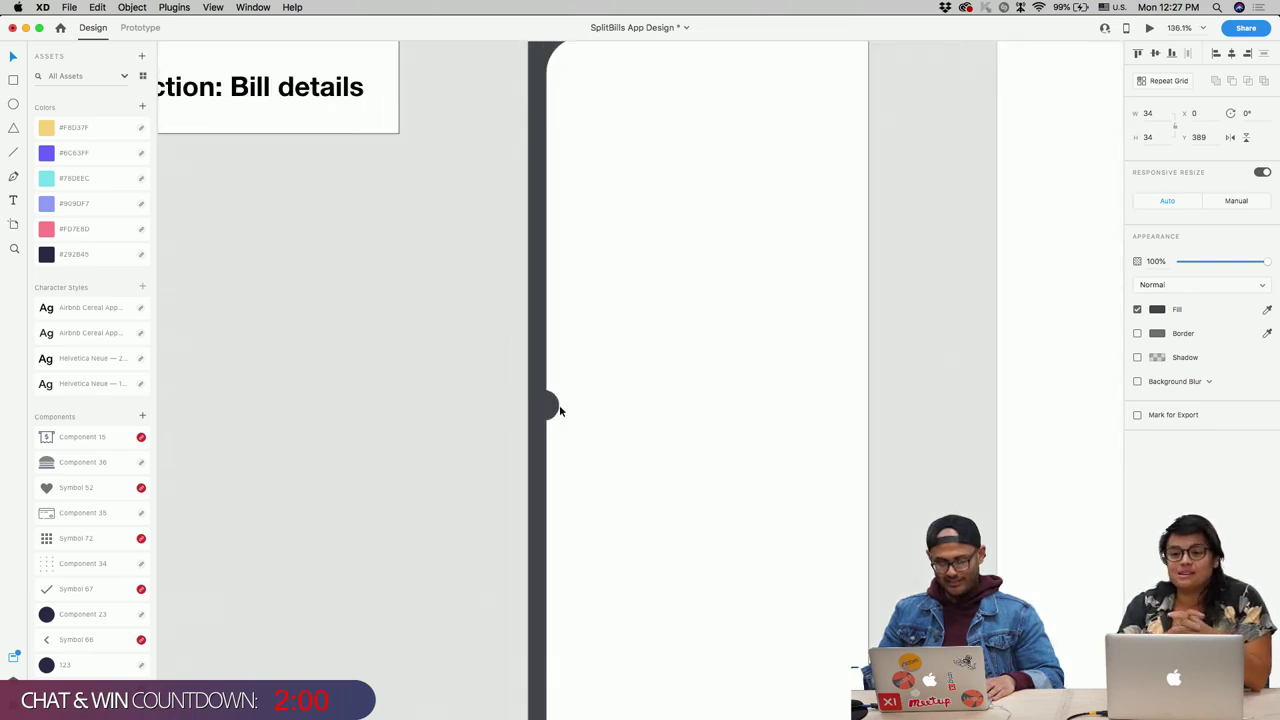
# Step: Place the linked left-chevron component Symbol 66 on the white area near the dark gray circle
pyautogui.click(635, 394)
pyautogui.scroll(-1, 105, 538)
pyautogui.scroll(-2, 105, 538)
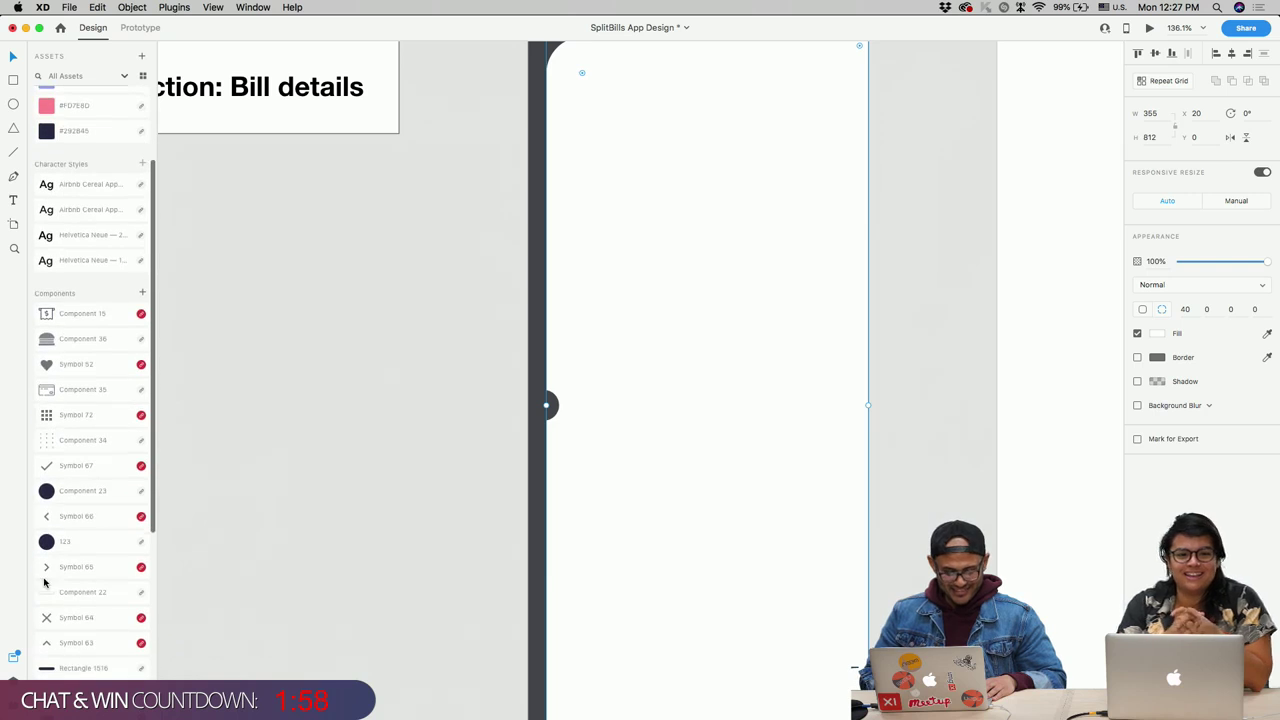
pyautogui.scroll(-3, 566, 418)
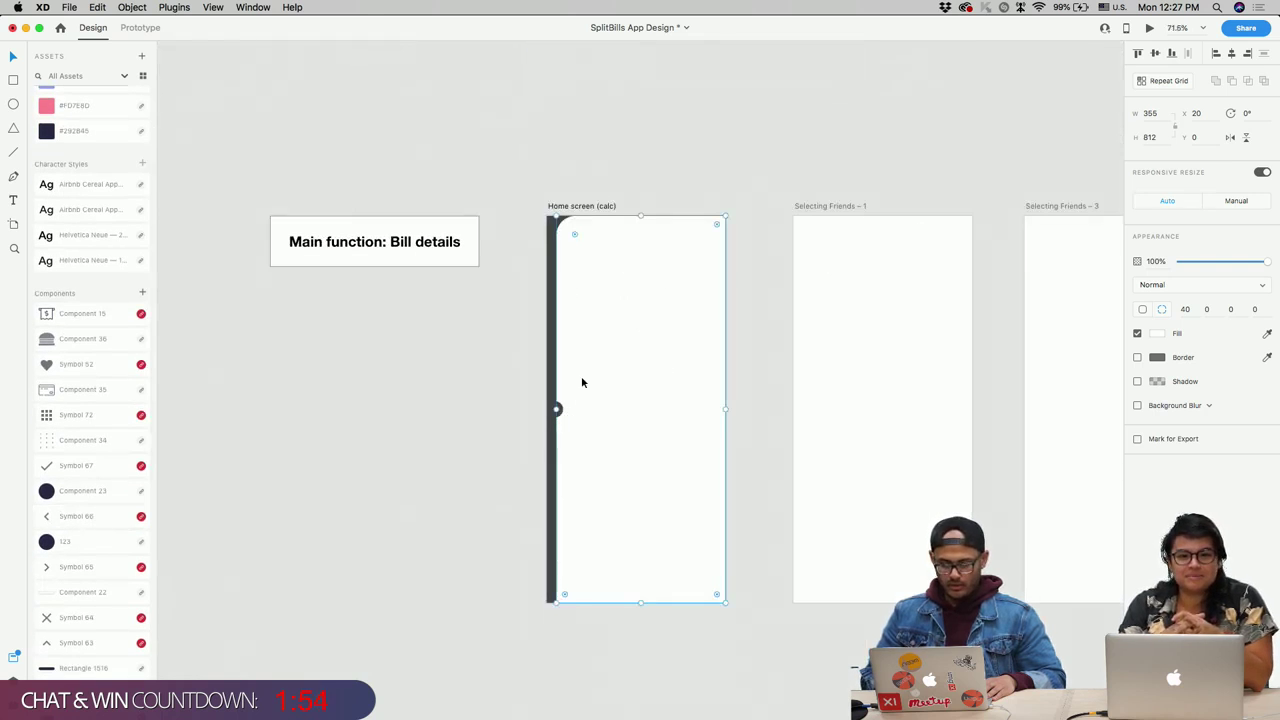
pyautogui.scroll(3, 582, 382)
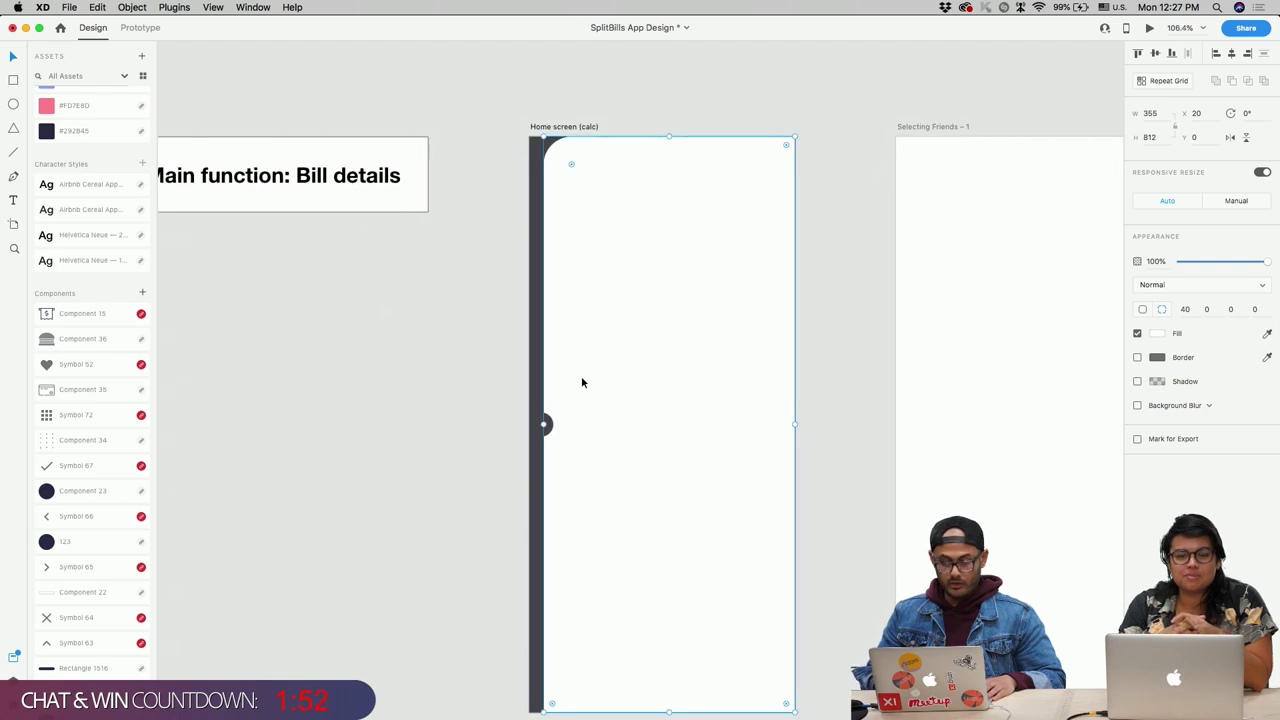
pyautogui.hscroll(3, 582, 382)
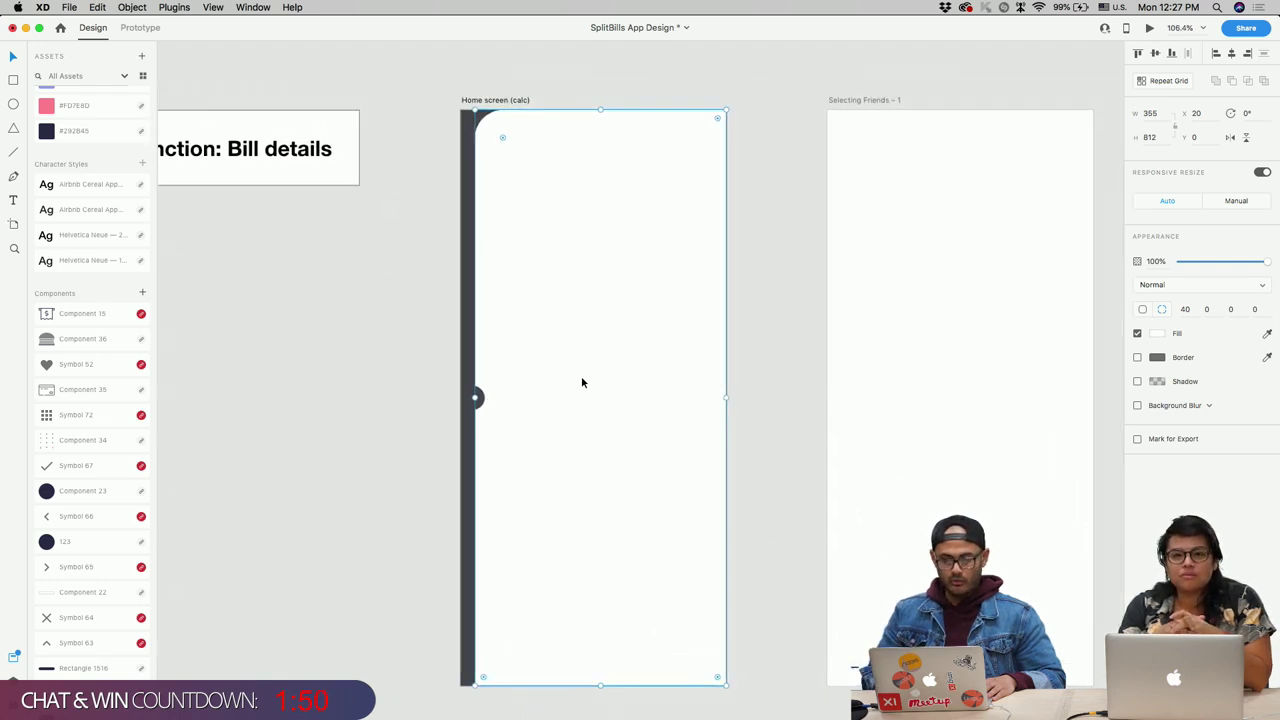
pyautogui.scroll(2, 589, 466)
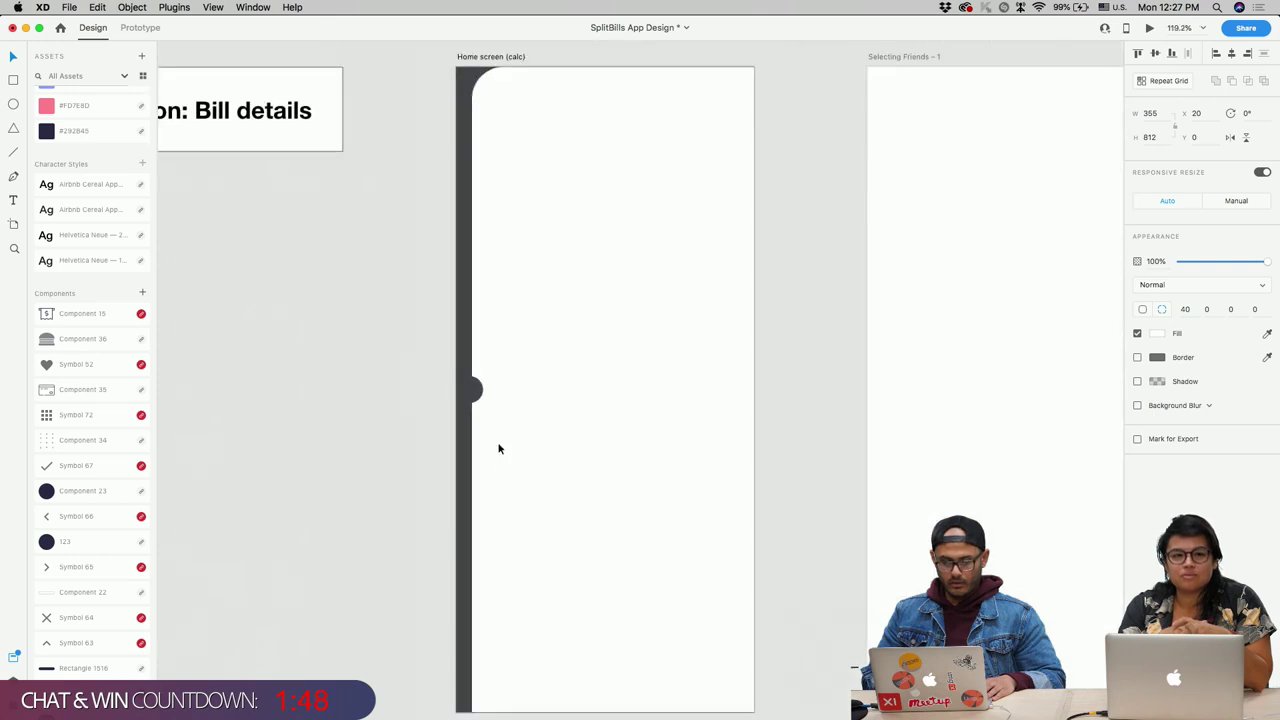
pyautogui.click(66, 522)
pyautogui.moveTo(60, 526); pyautogui.dragTo(541, 388)
pyautogui.scroll(5, 545, 392)
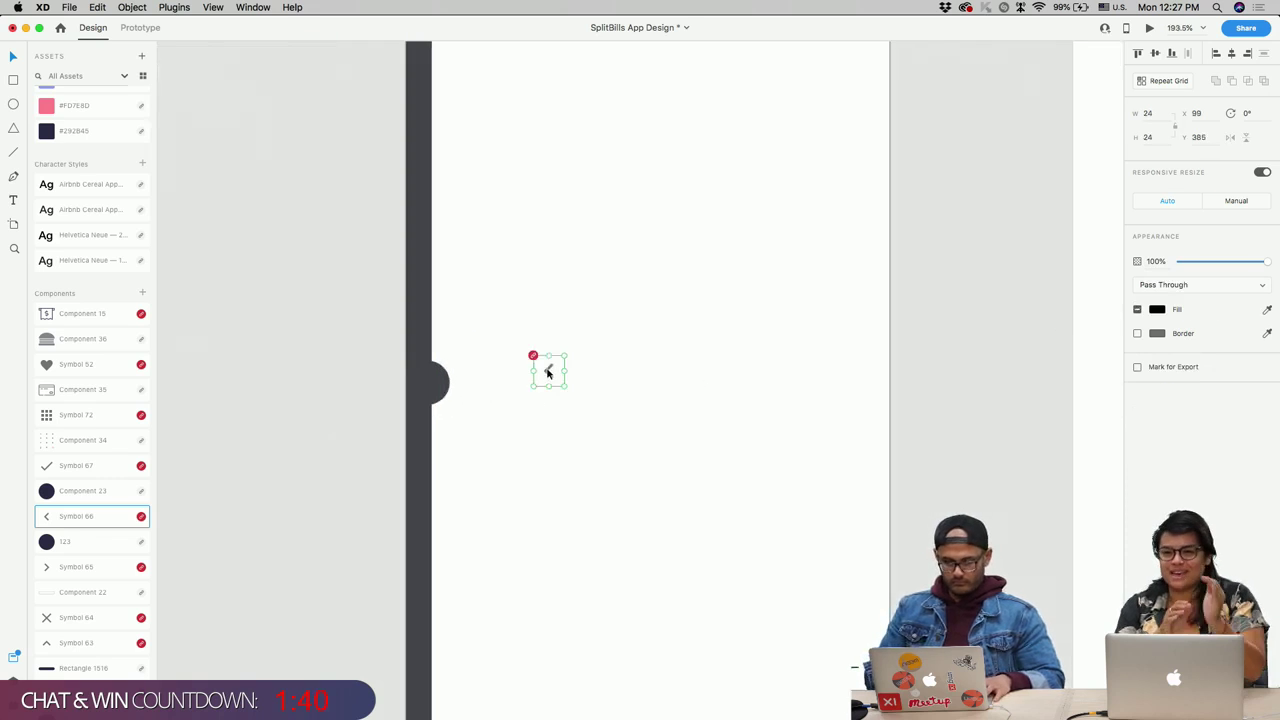
# Step: Set the fill of the chevron shape inside the component to white #FFFFFF
pyautogui.doubleClick(549, 372)
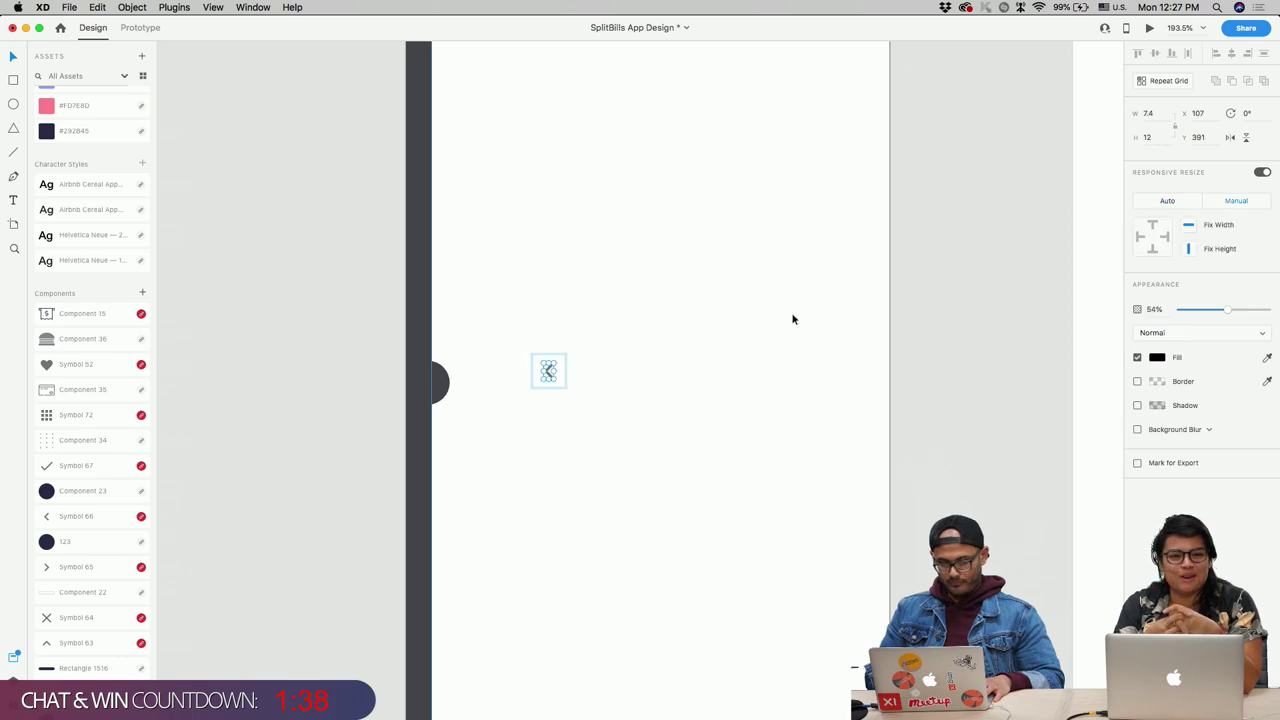
pyautogui.click(1155, 358)
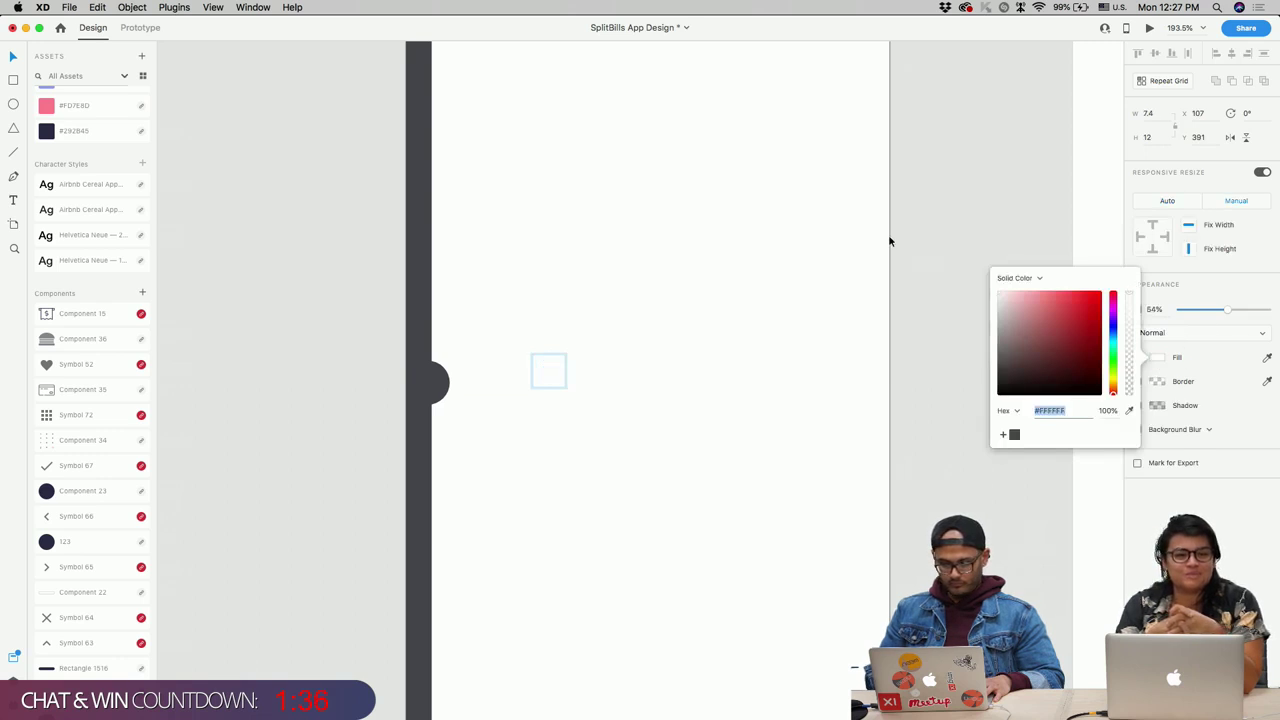
pyautogui.click(629, 402)
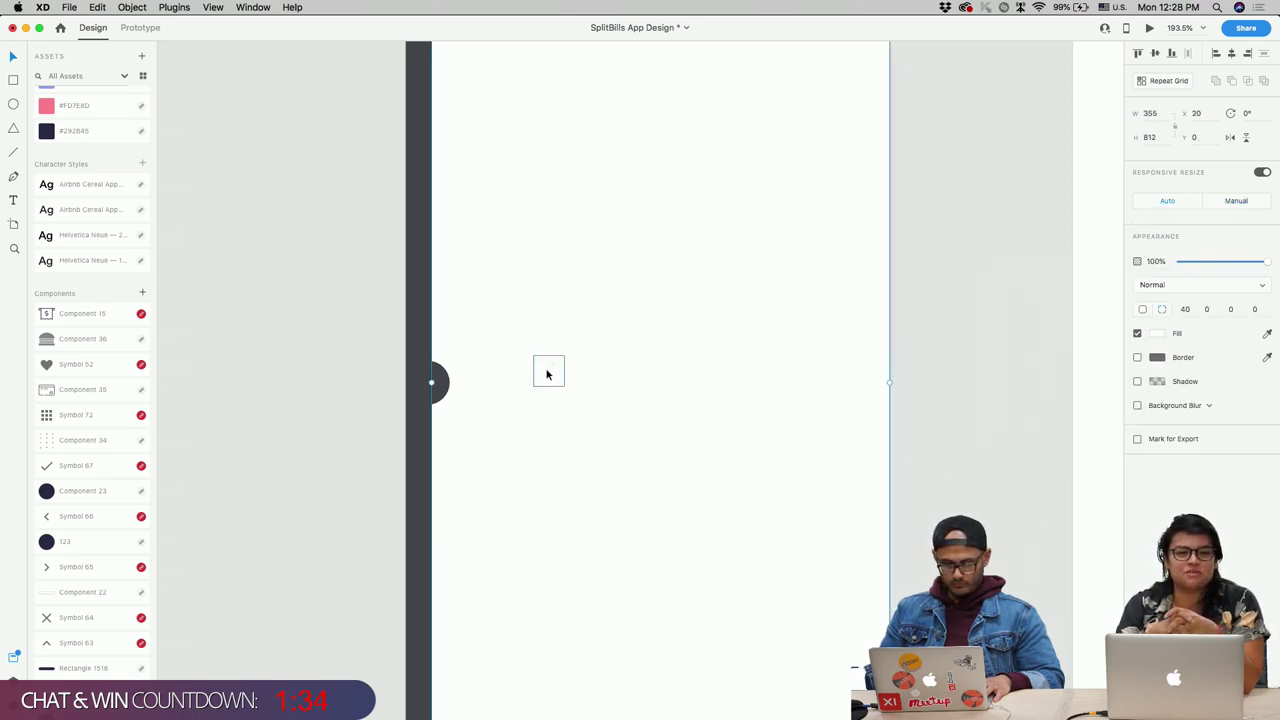
# Step: Move the chevron component onto the dark gray circle, at X 10 and Y 394
pyautogui.click(444, 380)
pyautogui.moveTo(444, 380); pyautogui.dragTo(432, 384)
pyautogui.scroll(3, 432, 384)
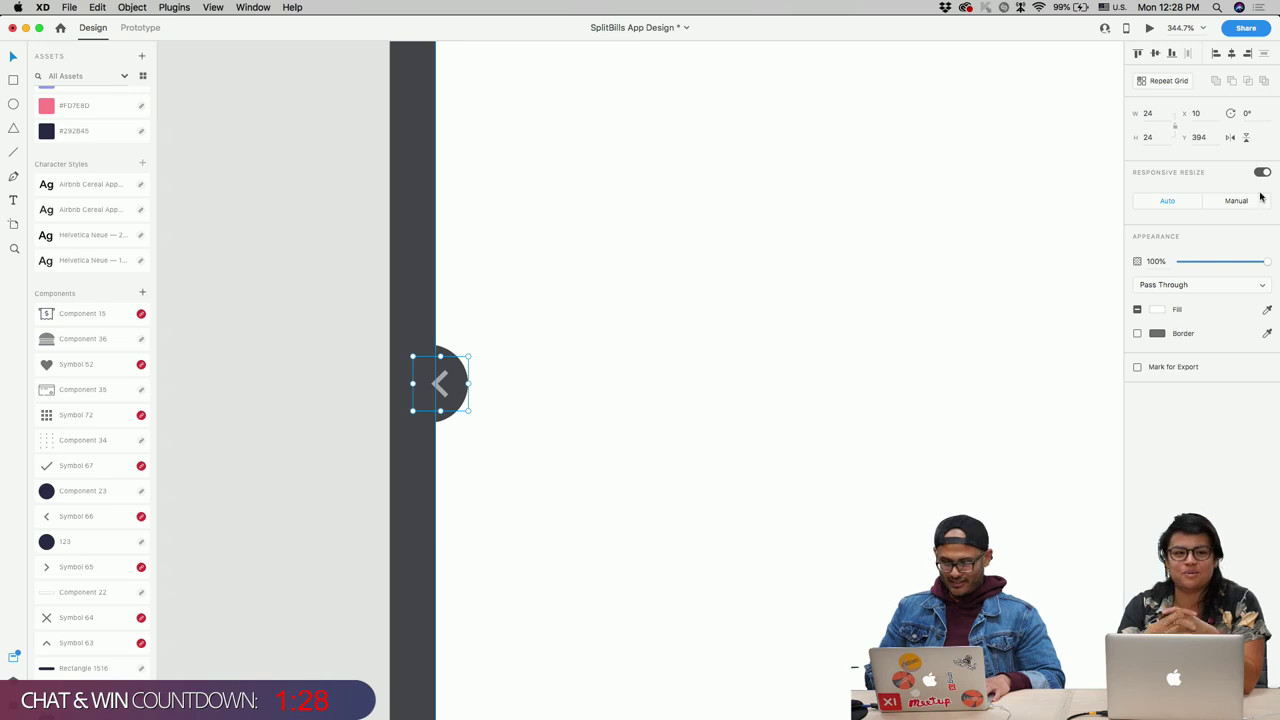
# Step: Raise the opacity of the chevron shape inside the component to 100%
pyautogui.doubleClick(440, 386)
pyautogui.moveTo(1224, 315); pyautogui.dragTo(1268, 311)
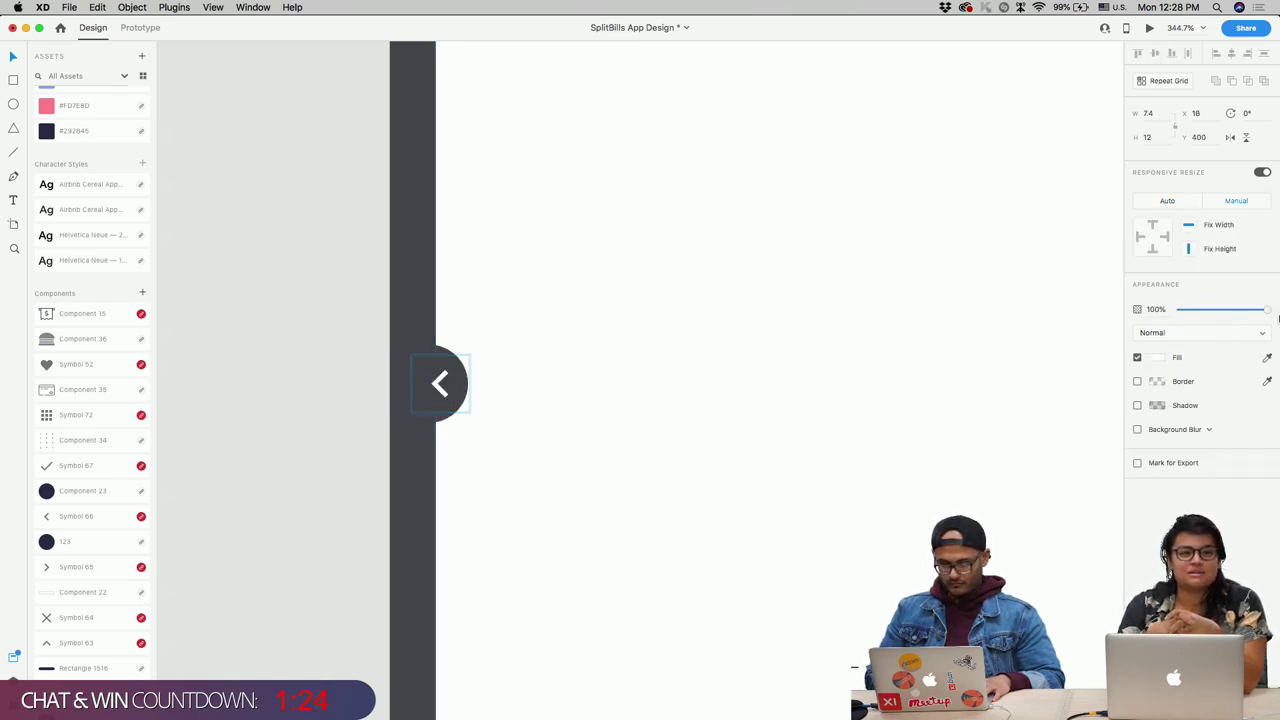
pyautogui.click(830, 428)
pyautogui.scroll(-5, 829, 430)
pyautogui.scroll(-3, 829, 437)
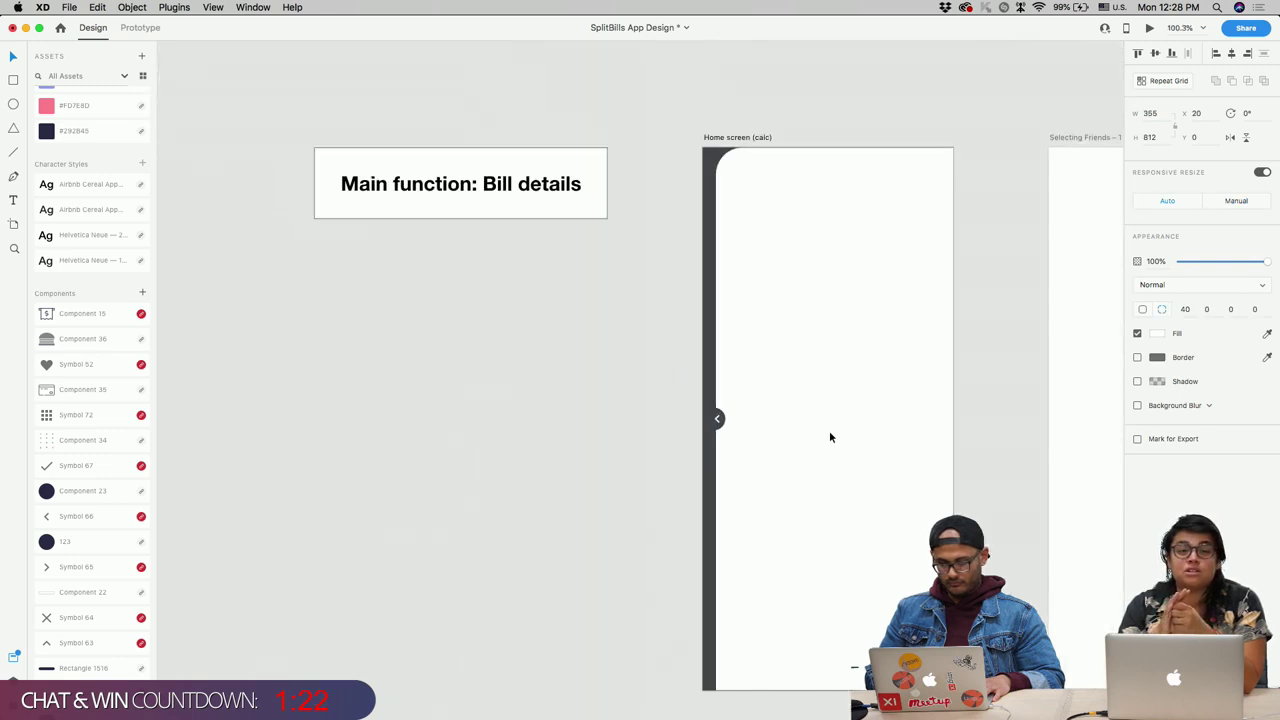
pyautogui.hscroll(3, 711, 434)
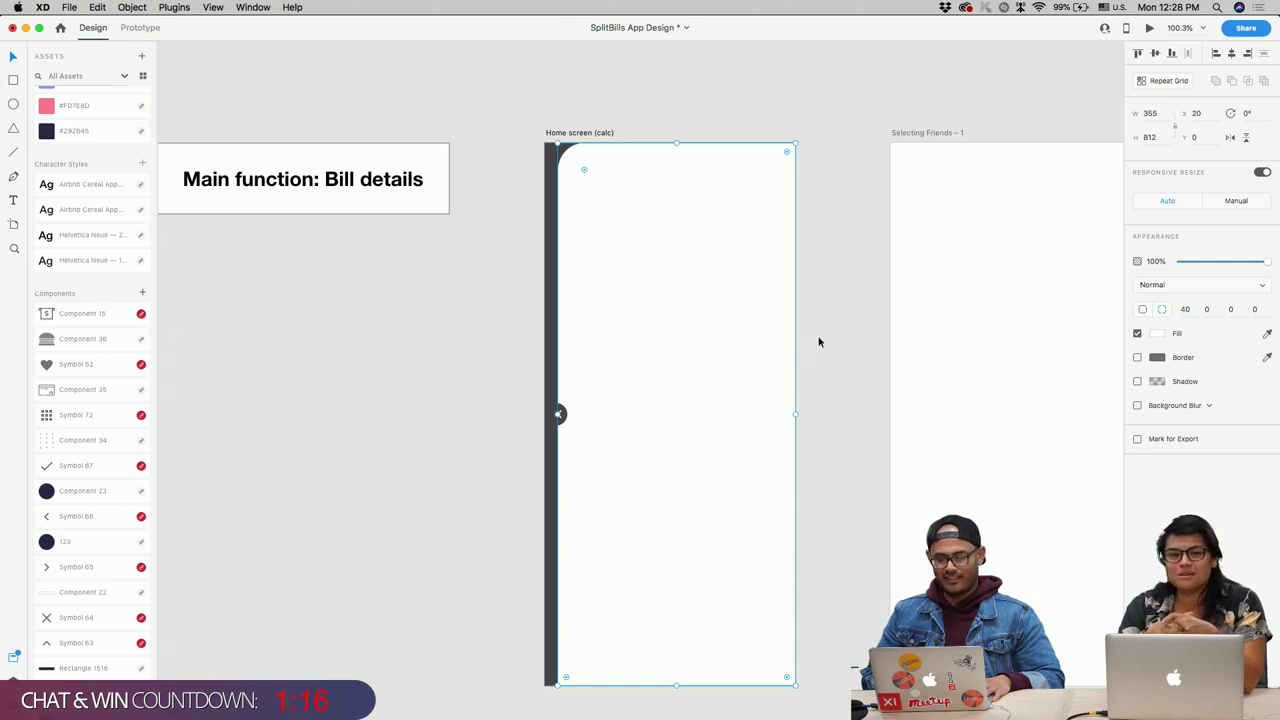
pyautogui.click(818, 342)
pyautogui.scroll(-2, 818, 342)
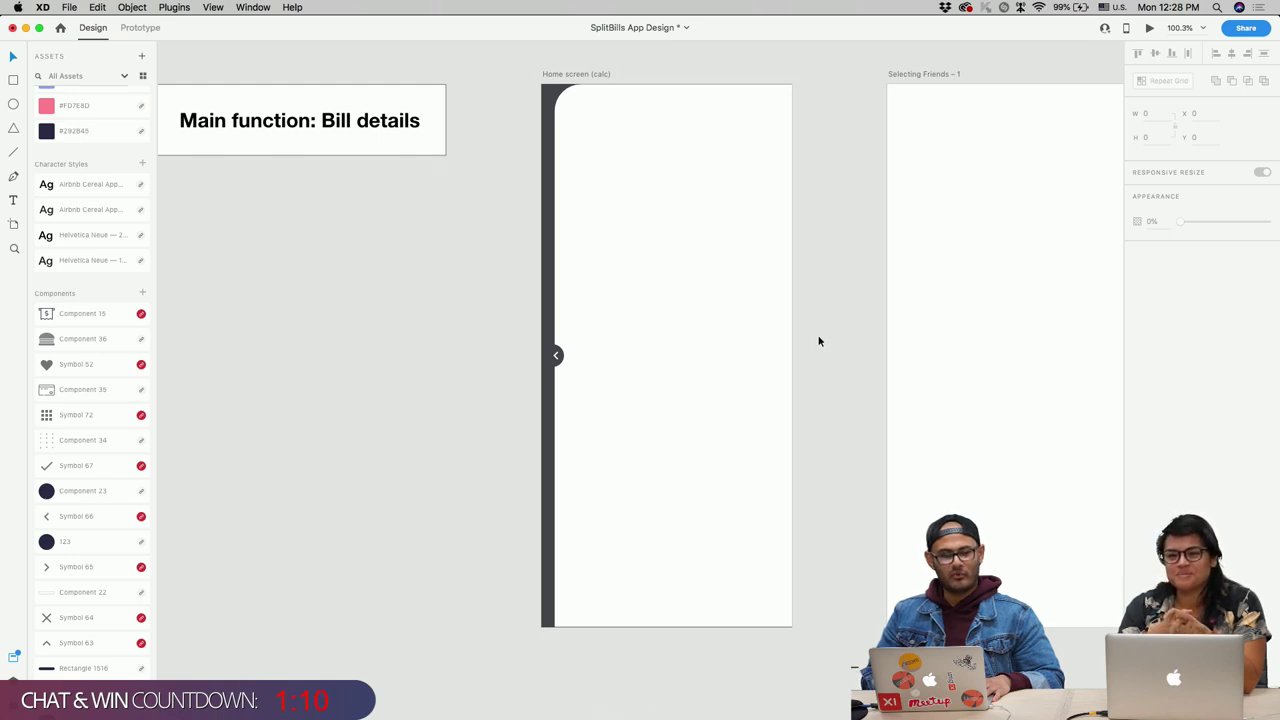
pyautogui.scroll(2, 731, 345)
pyautogui.scroll(-3, 731, 345)
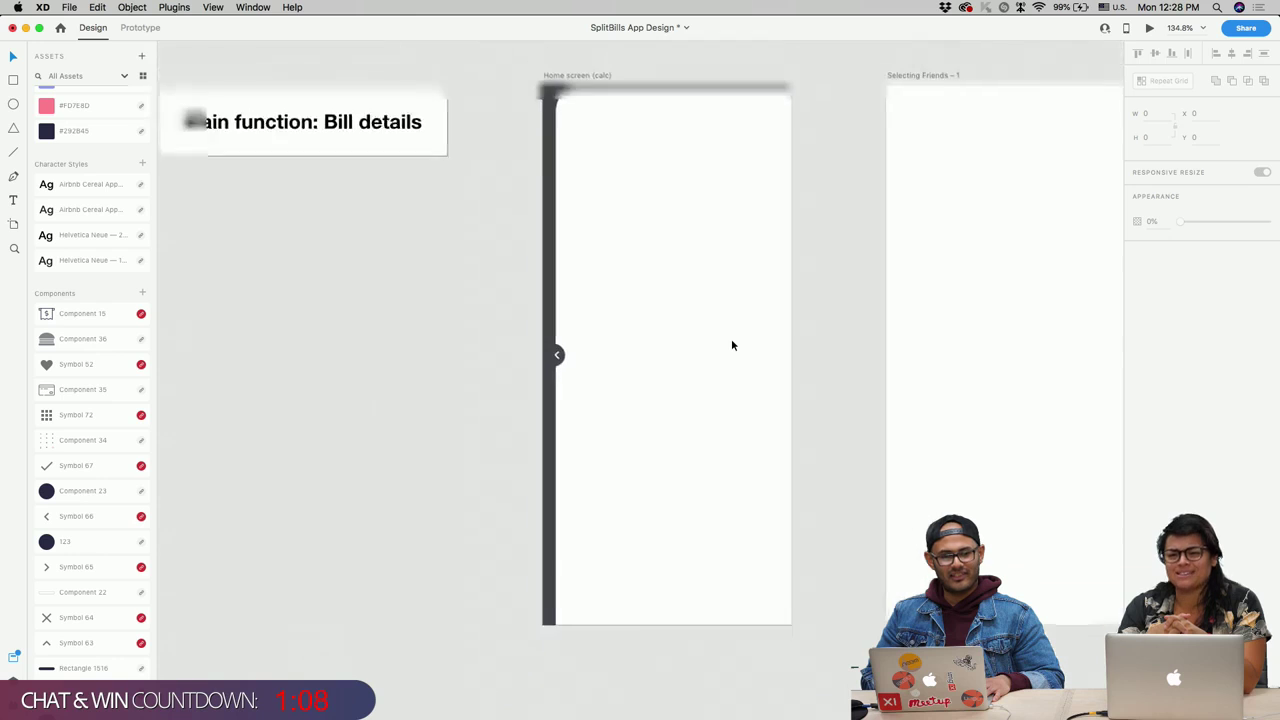
# Step: Draw a rectangle about 304 by 144 near the top of the home screen's white panel and round its corners to 34
pyautogui.scroll(2, 566, 328)
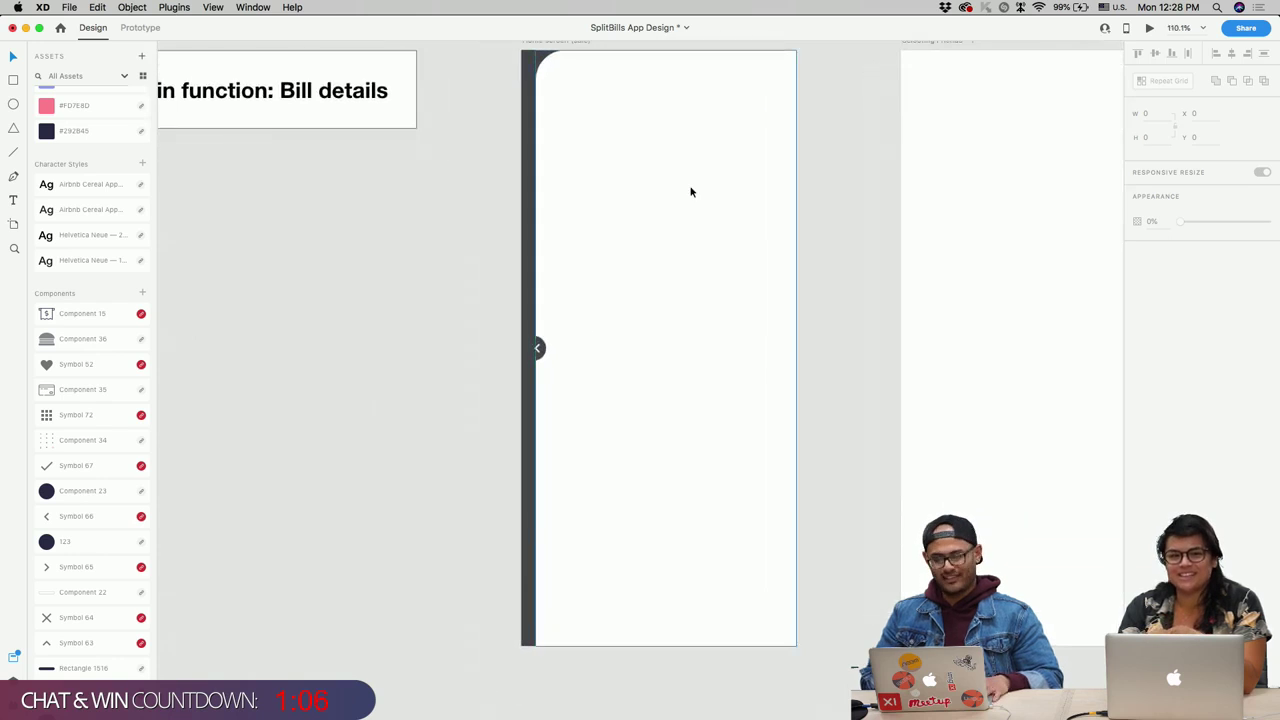
pyautogui.press('r')
pyautogui.moveTo(552, 90); pyautogui.dragTo(774, 195)
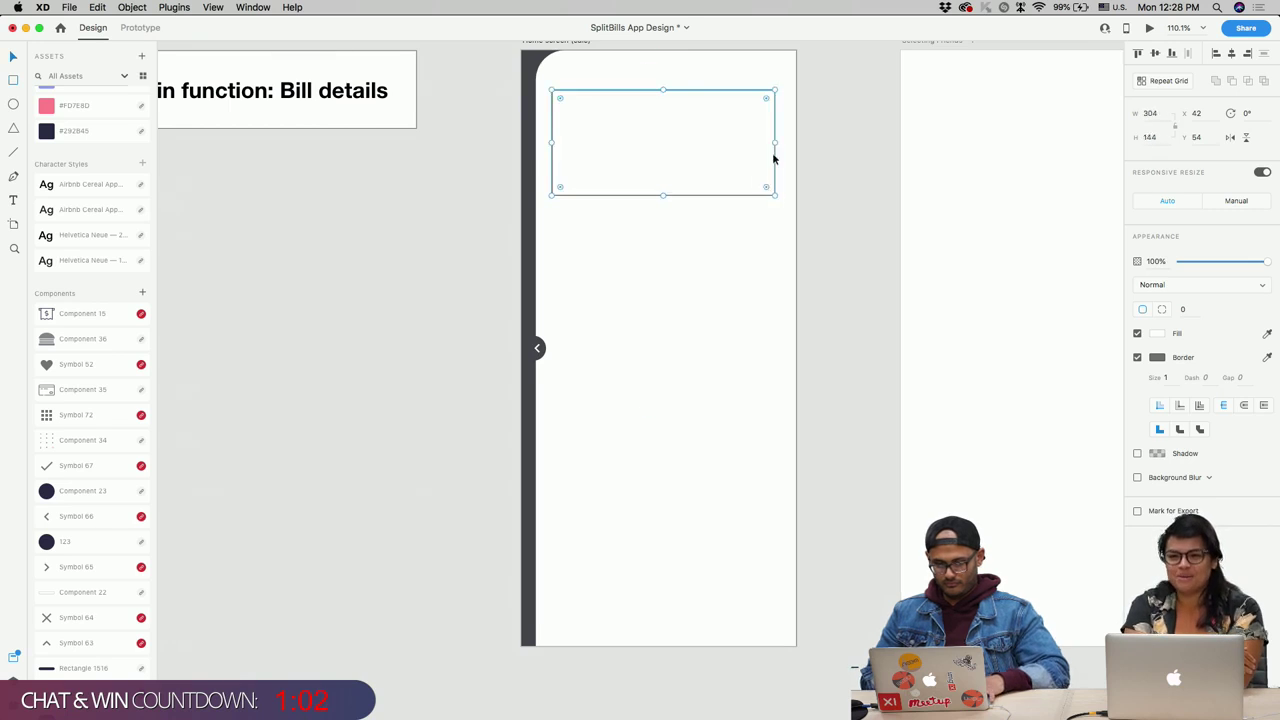
pyautogui.moveTo(767, 103); pyautogui.dragTo(751, 114)
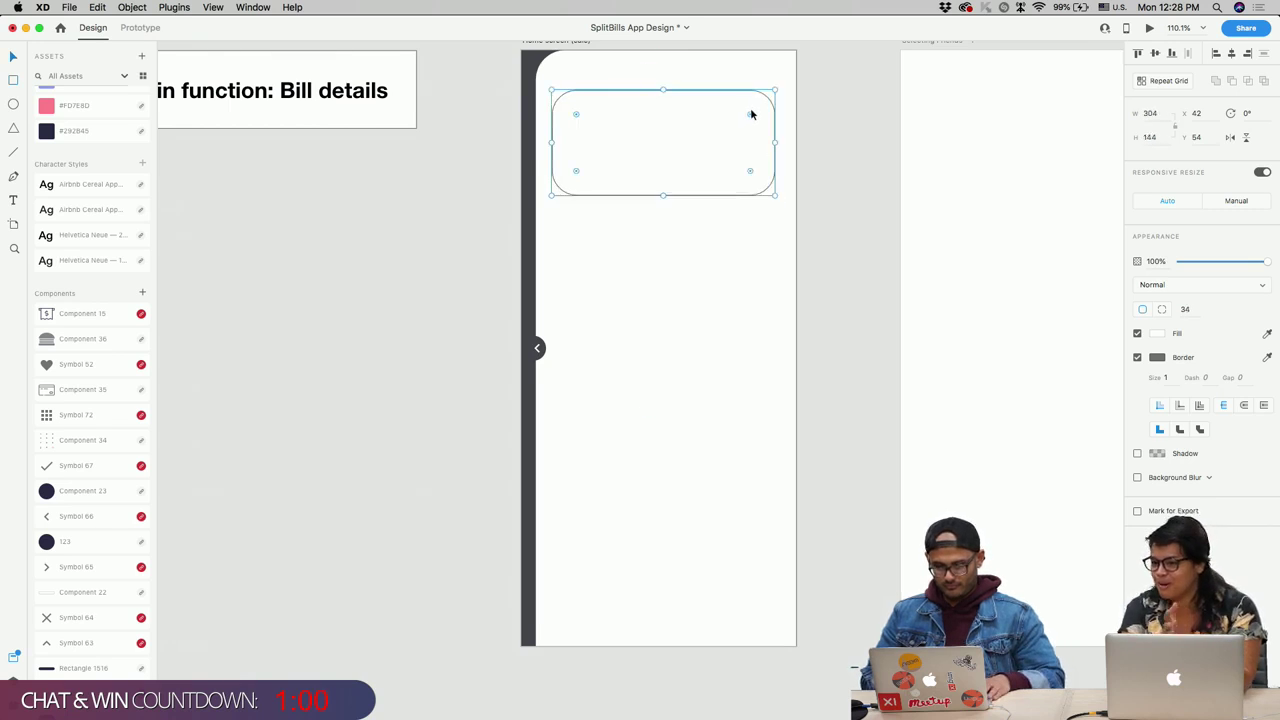
# Step: Remove the rounded rectangle's border and fill it with a solid medium gray
pyautogui.hscroll(2, 674, 146)
pyautogui.click(1137, 357)
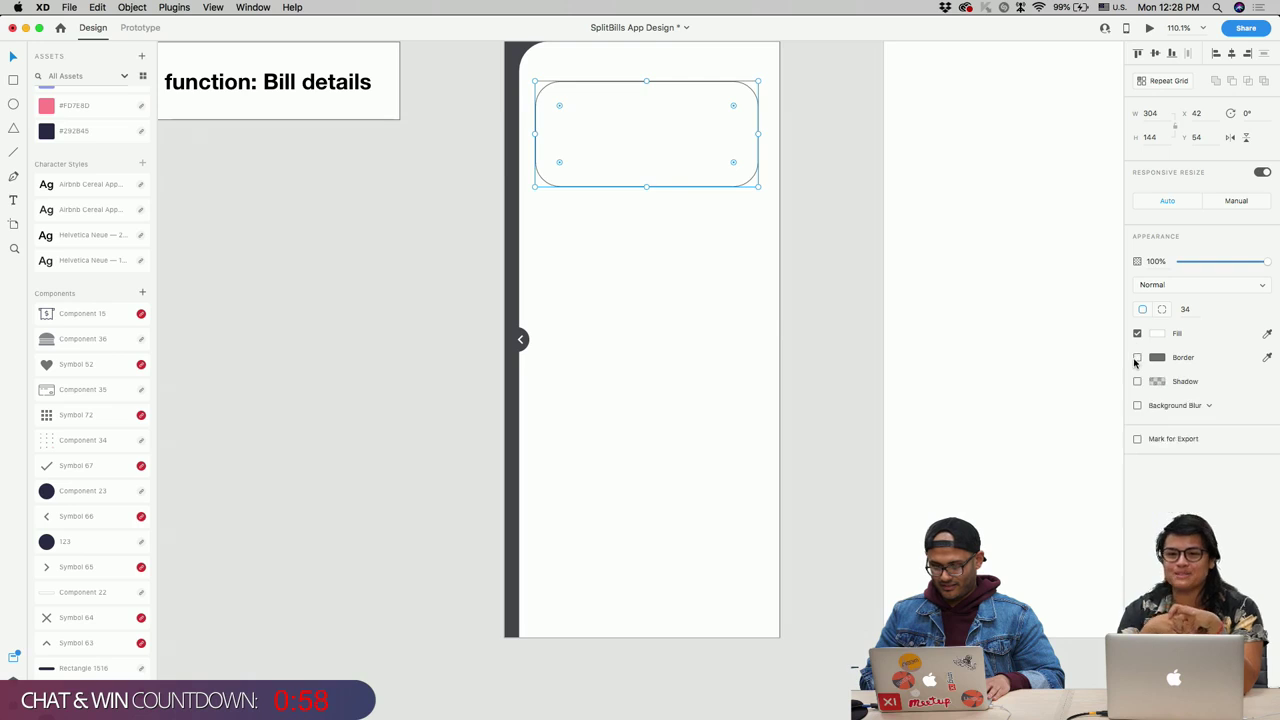
pyautogui.click(1157, 333)
pyautogui.moveTo(998, 366); pyautogui.dragTo(977, 323)
pyautogui.click(713, 168)
# Step: Draw a fully rounded pill shape about 304 by 48 just below the gray card, aligned to its width
pyautogui.press('alt')
pyautogui.press('r')
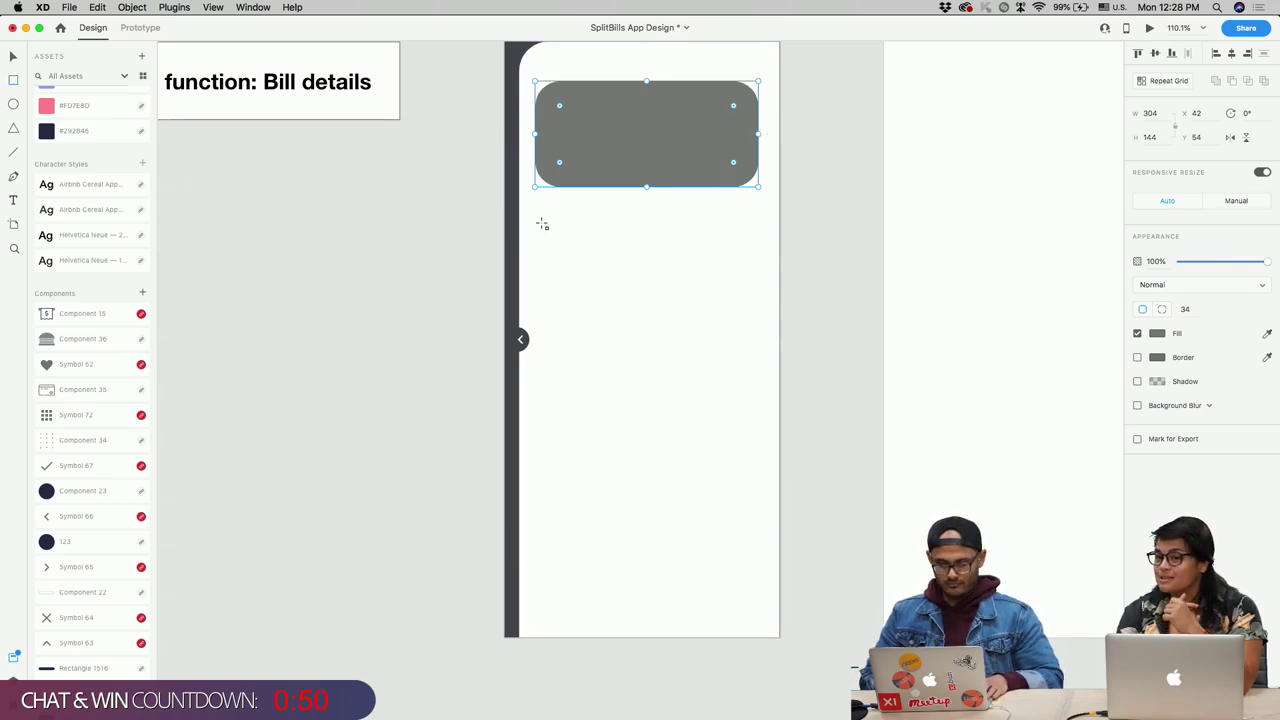
pyautogui.moveTo(535, 216); pyautogui.dragTo(726, 228)
pyautogui.scroll(2, 691, 240)
pyautogui.scroll(-3, 726, 228)
# Step: Lock the large white panel rectangle of the home screen in the layer list
pyautogui.click(720, 94)
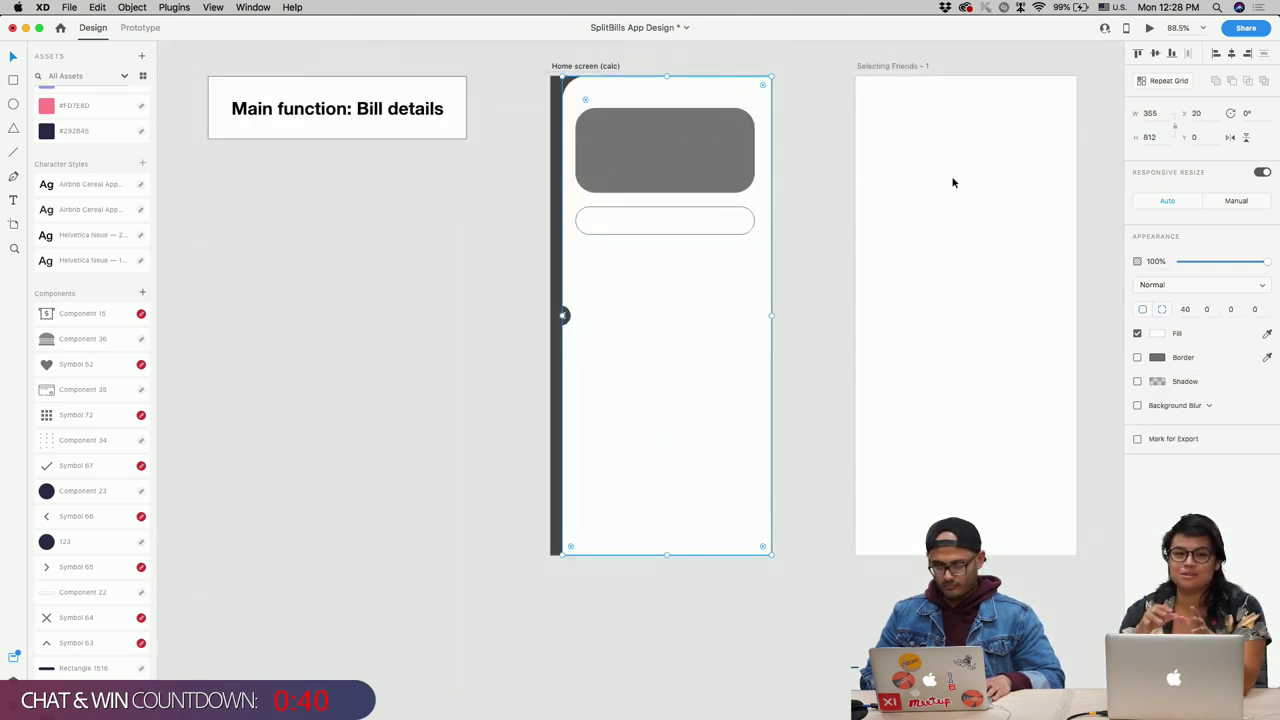
pyautogui.press('super+y')
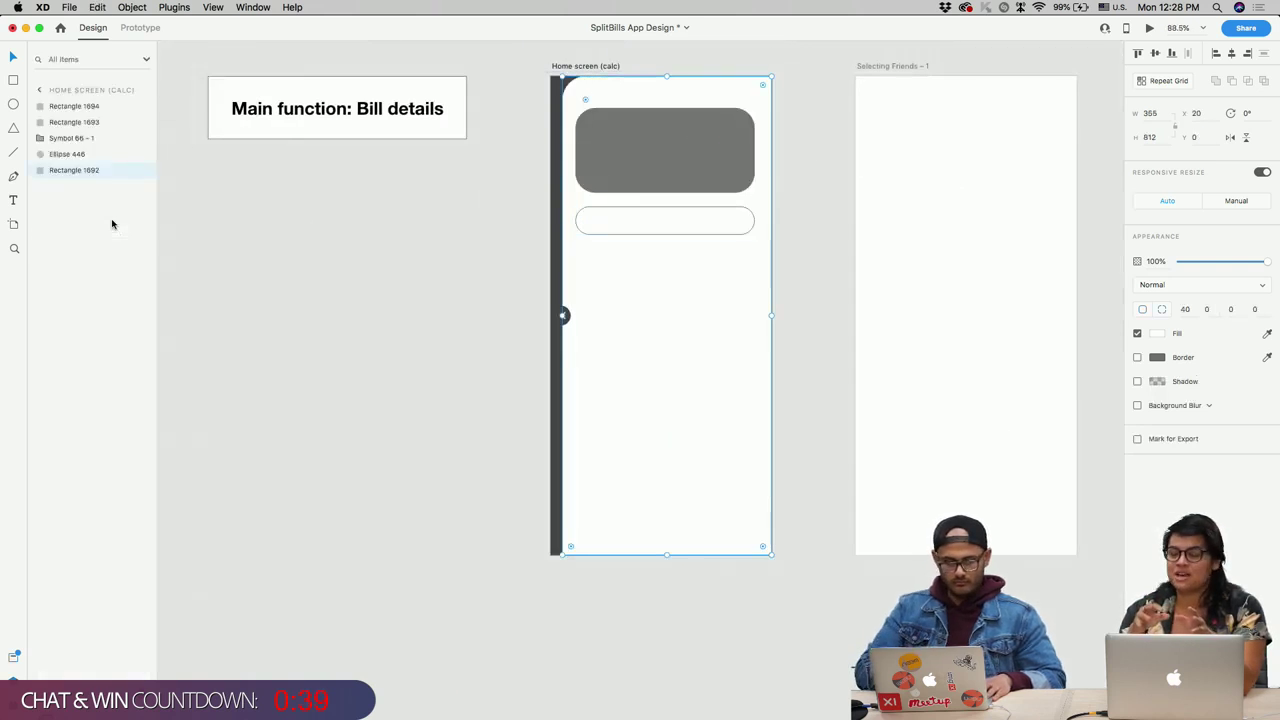
pyautogui.click(129, 171)
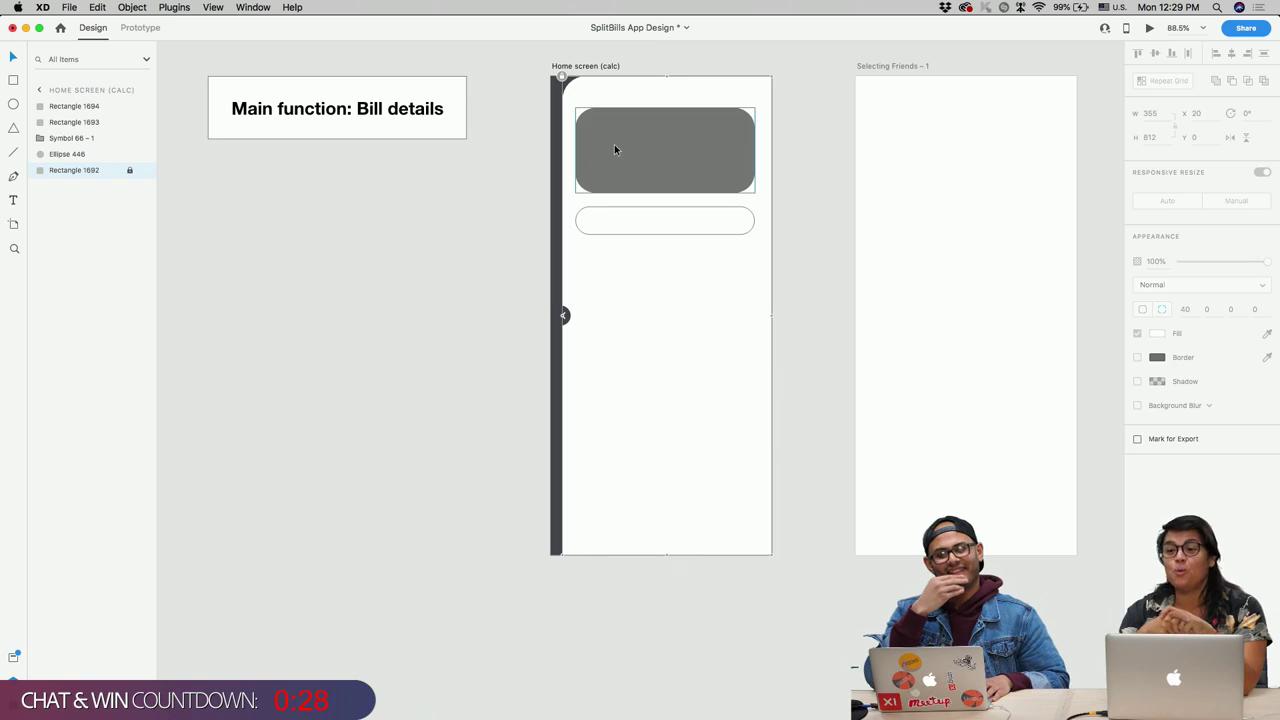
# Step: Move the gray card and the outlined pill down together to Y 94
pyautogui.click(616, 149)
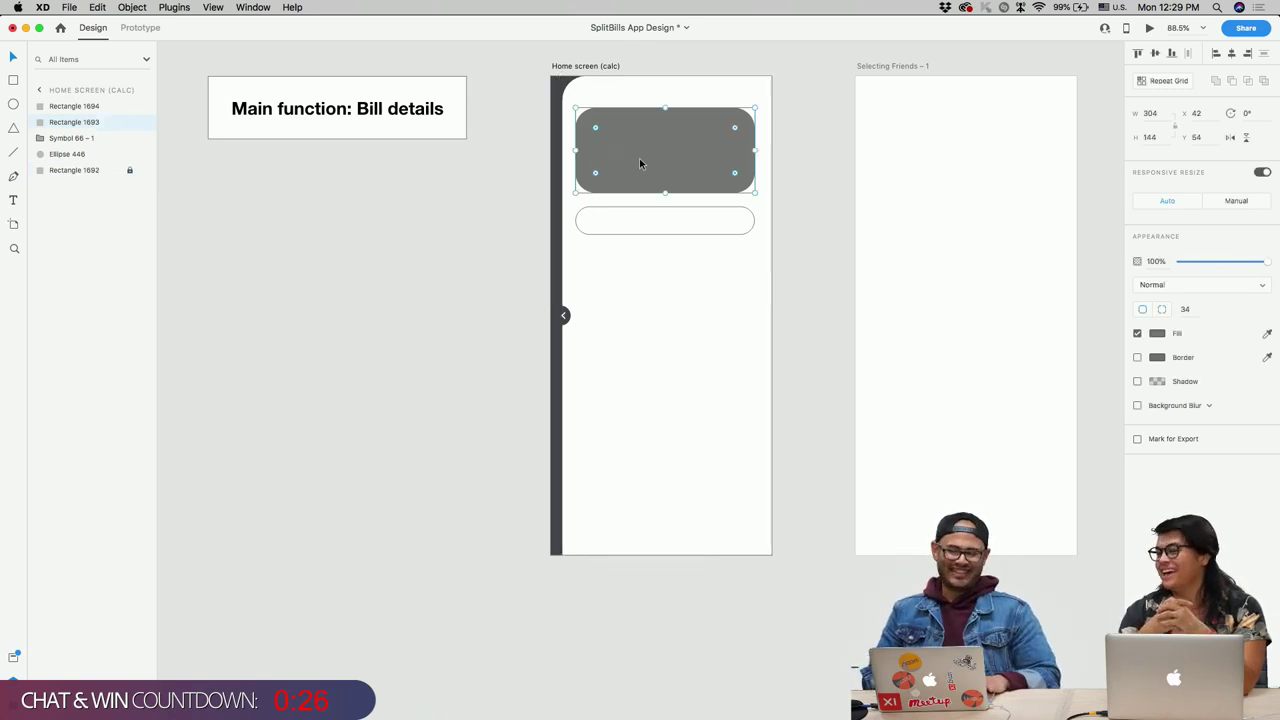
pyautogui.click(629, 212)
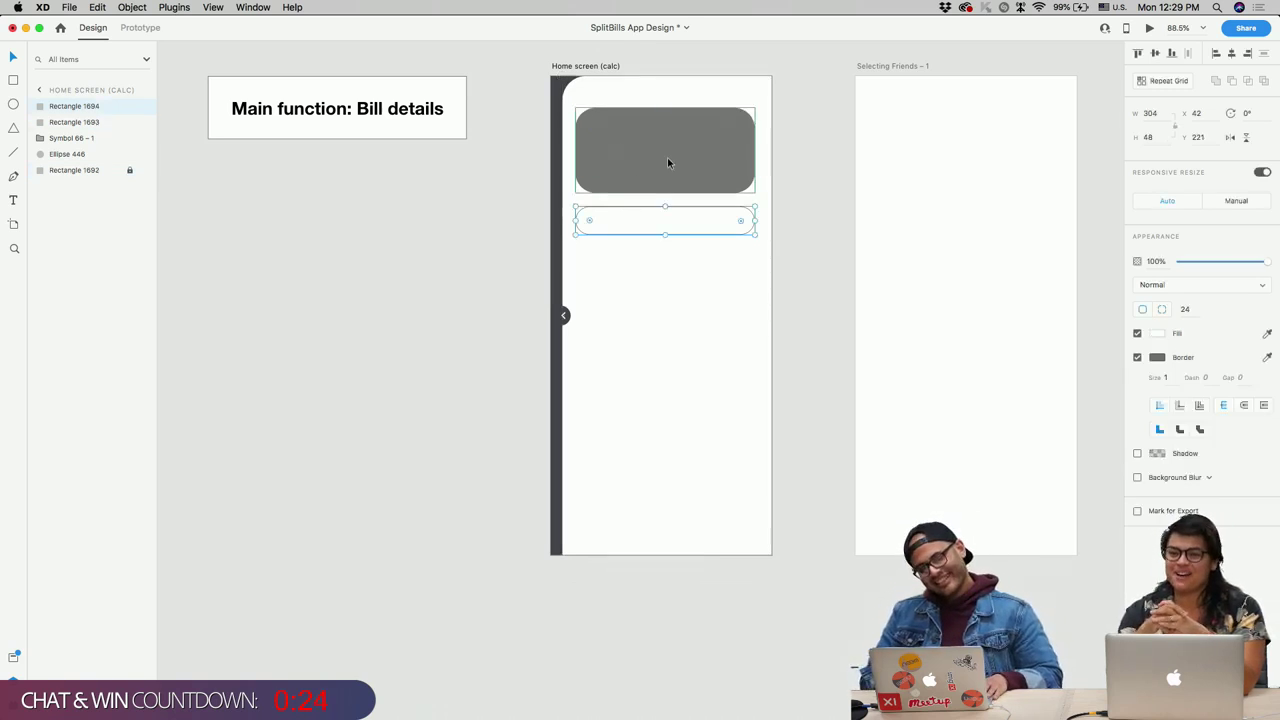
pyautogui.click(683, 246)
pyautogui.hscroll(2, 681, 241)
pyautogui.scroll(1, 681, 241)
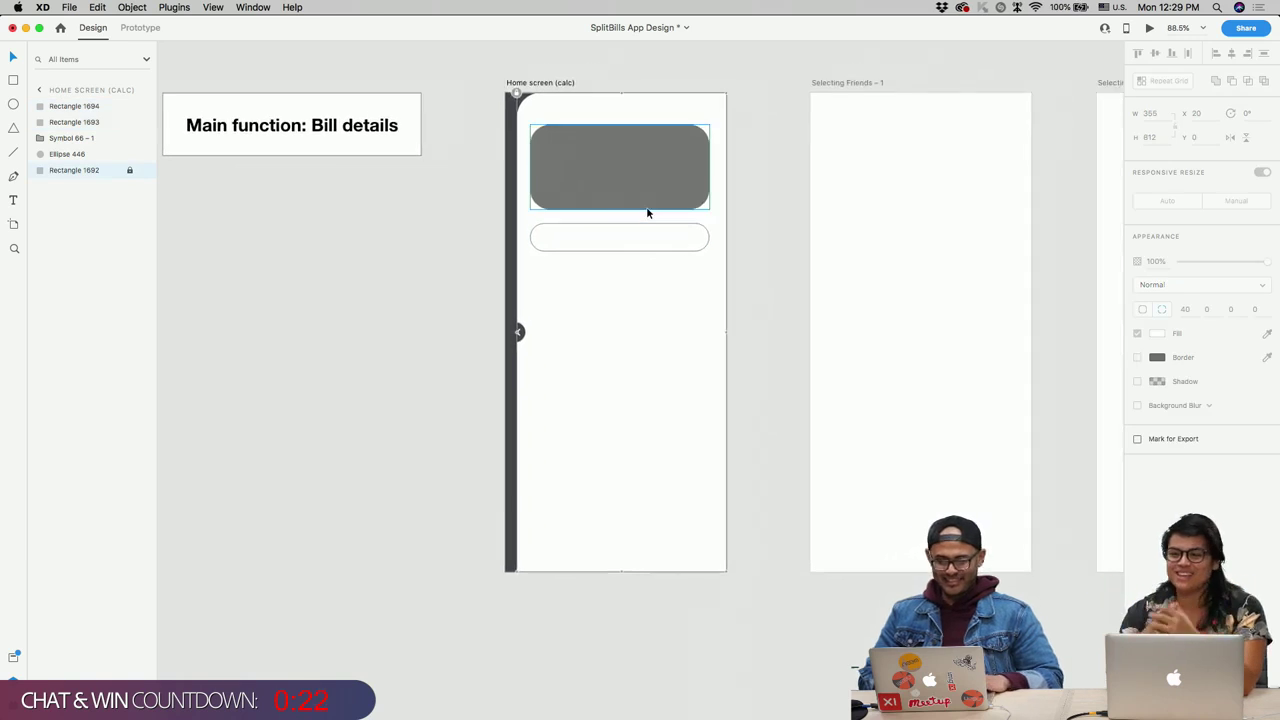
pyautogui.scroll(3, 647, 213)
pyautogui.click(649, 209)
pyautogui.keyDown('shift'); pyautogui.click(641, 262); pyautogui.keyUp('shift')
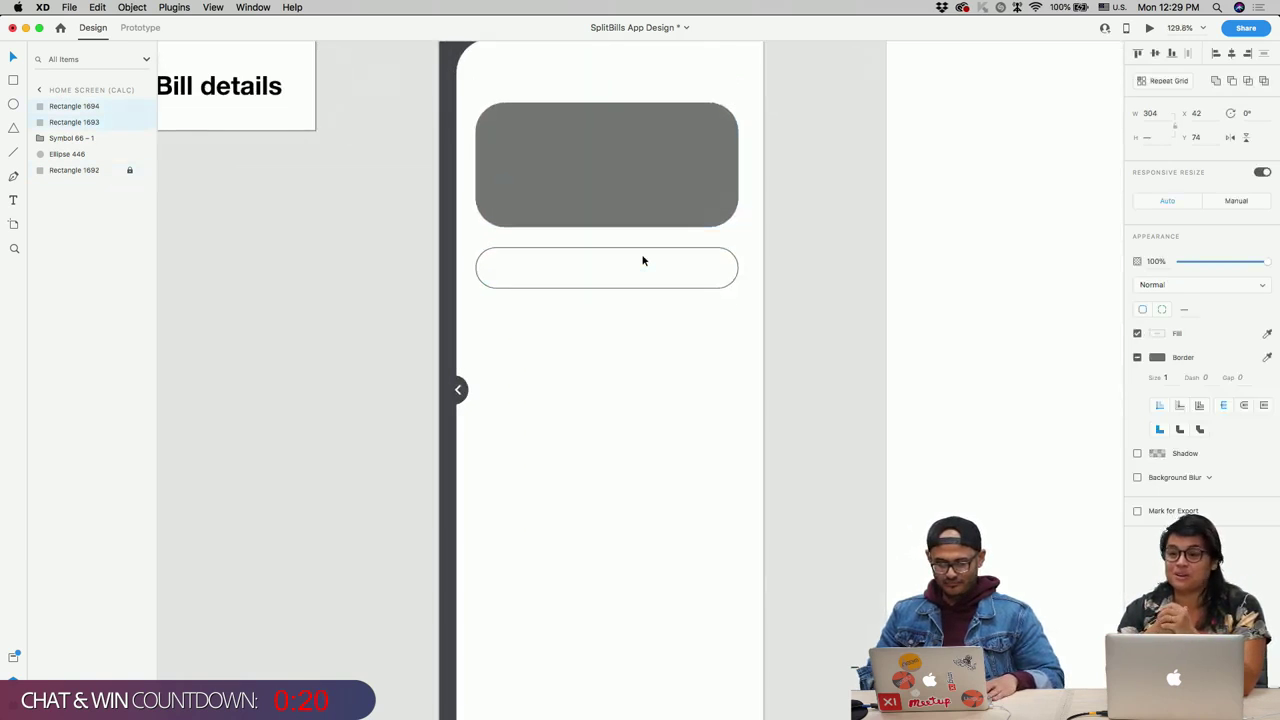
pyautogui.scroll(-3, 643, 261)
pyautogui.hscroll(2, 643, 258)
pyautogui.scroll(1, 643, 258)
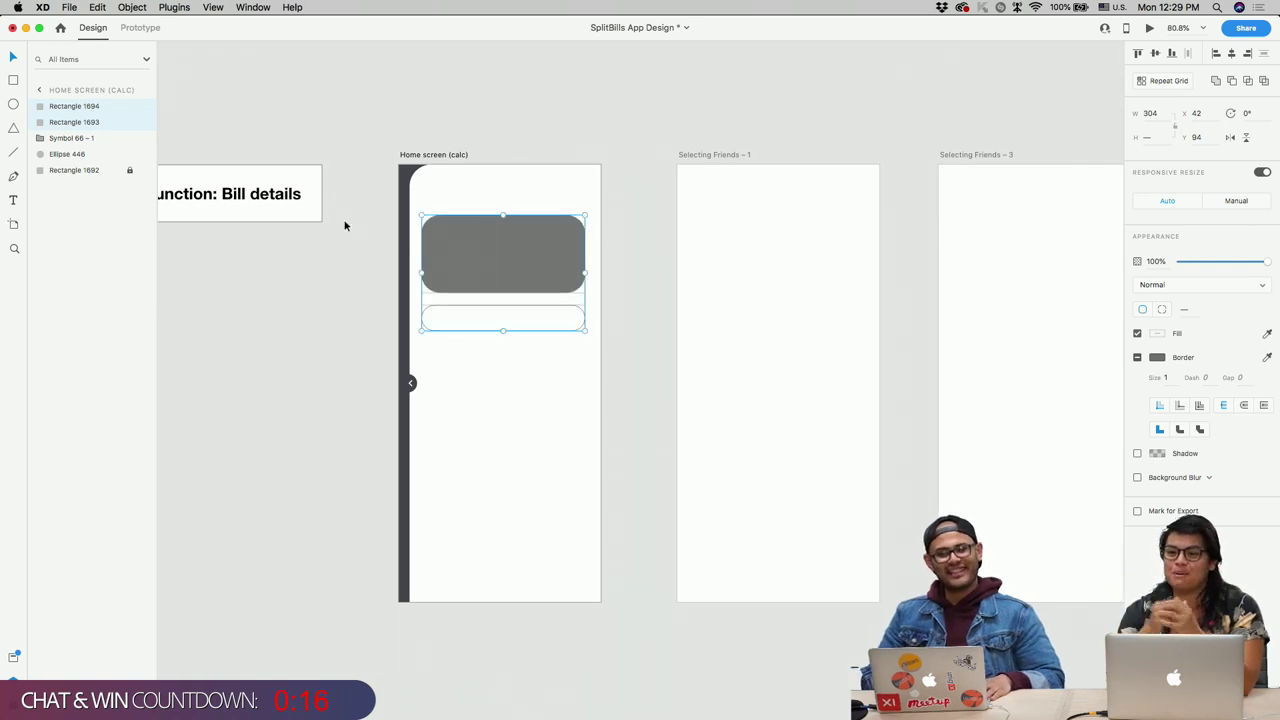
# Step: Nudge the gray card and the outlined pill together to Y 89
pyautogui.click(430, 185)
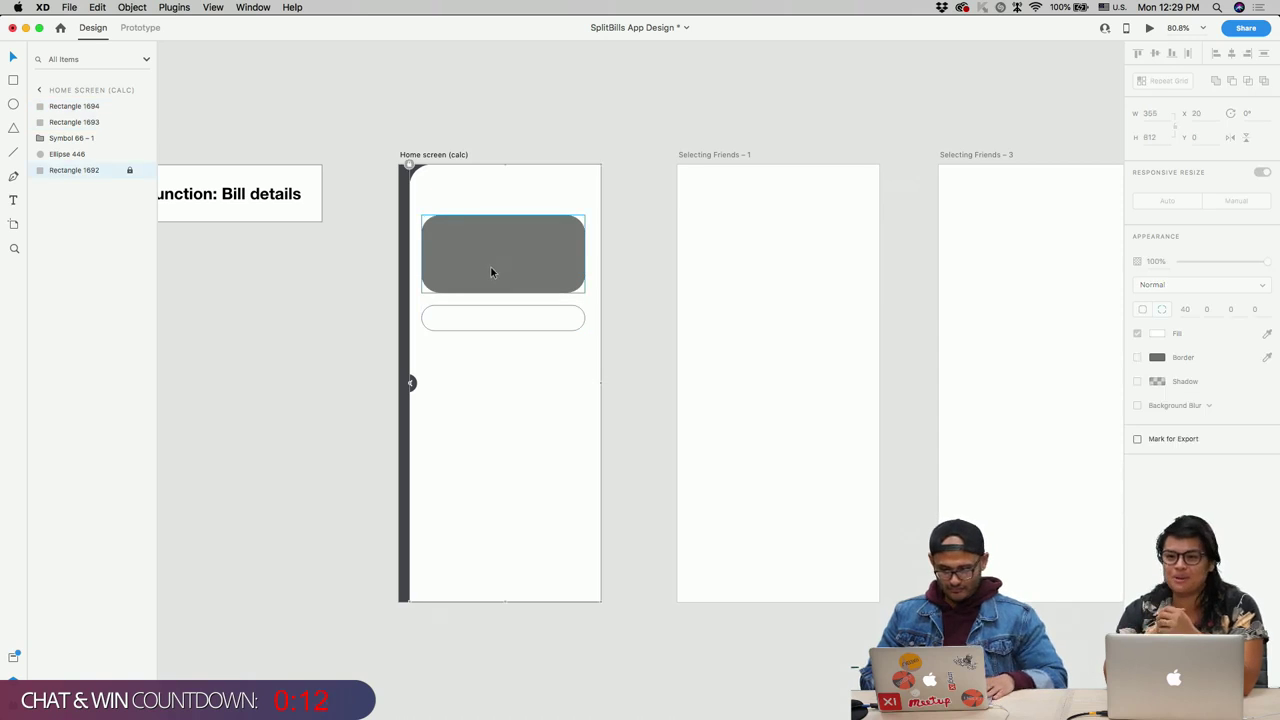
pyautogui.click(490, 270)
pyautogui.keyDown('shift'); pyautogui.click(471, 317); pyautogui.keyUp('shift')
pyautogui.press('Up')
pyautogui.press('Up')
pyautogui.press('Up')
pyautogui.press('Up')
pyautogui.press('Up')
pyautogui.press('Down')
pyautogui.press('Down')
pyautogui.press('Down')
pyautogui.press('Down')
pyautogui.press('Down')
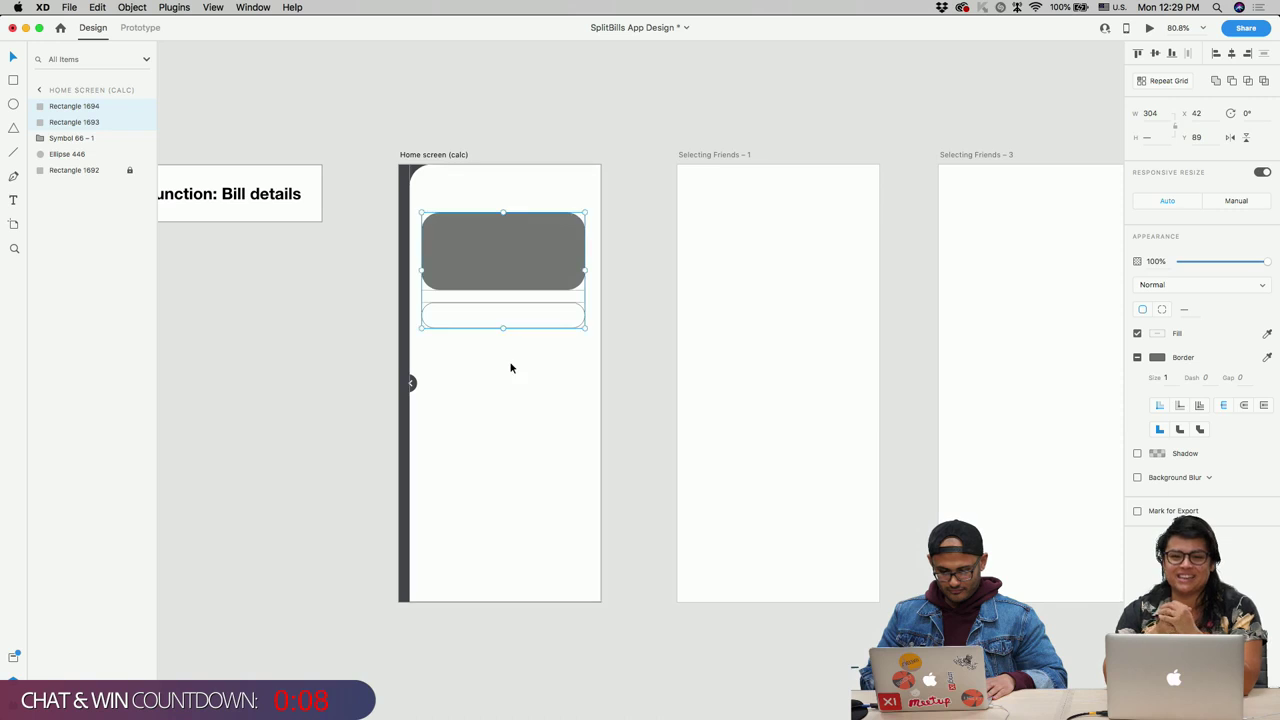
# Step: Place the linked number keypad, Component 34, on the white panel below the outlined pill
pyautogui.click(494, 355)
pyautogui.press('super+shift+y')
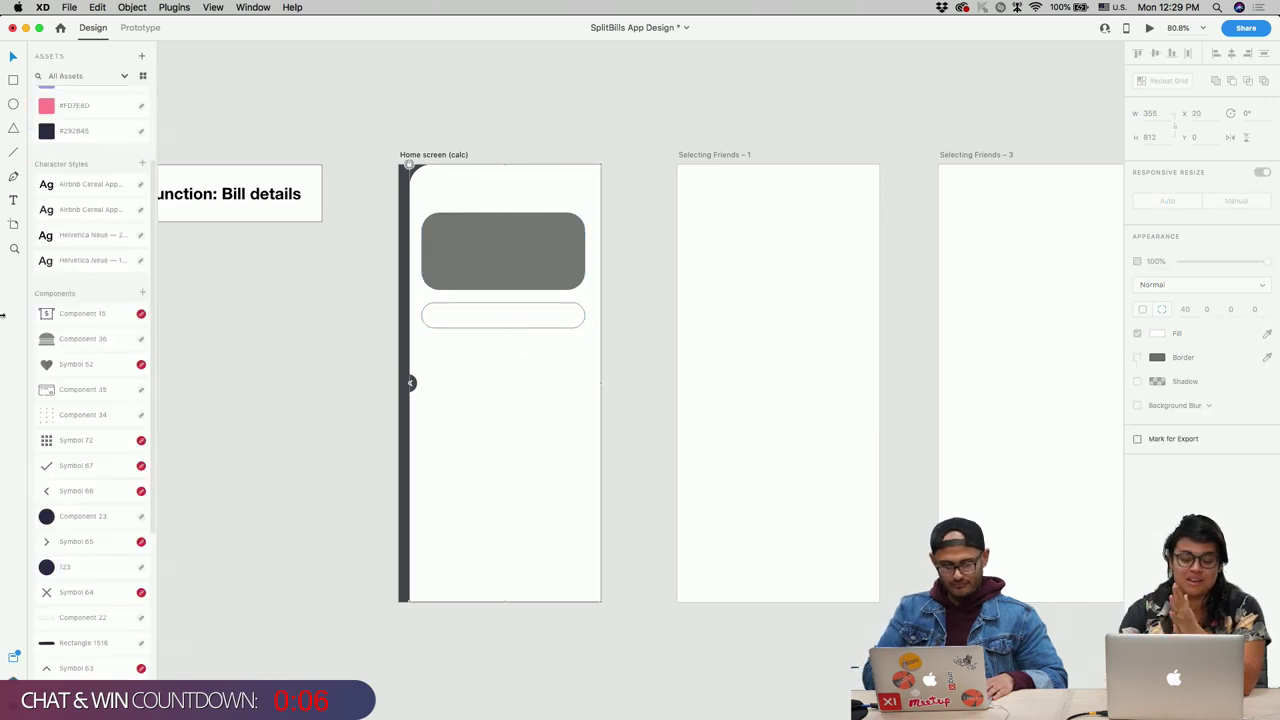
pyautogui.moveTo(69, 415); pyautogui.dragTo(505, 416)
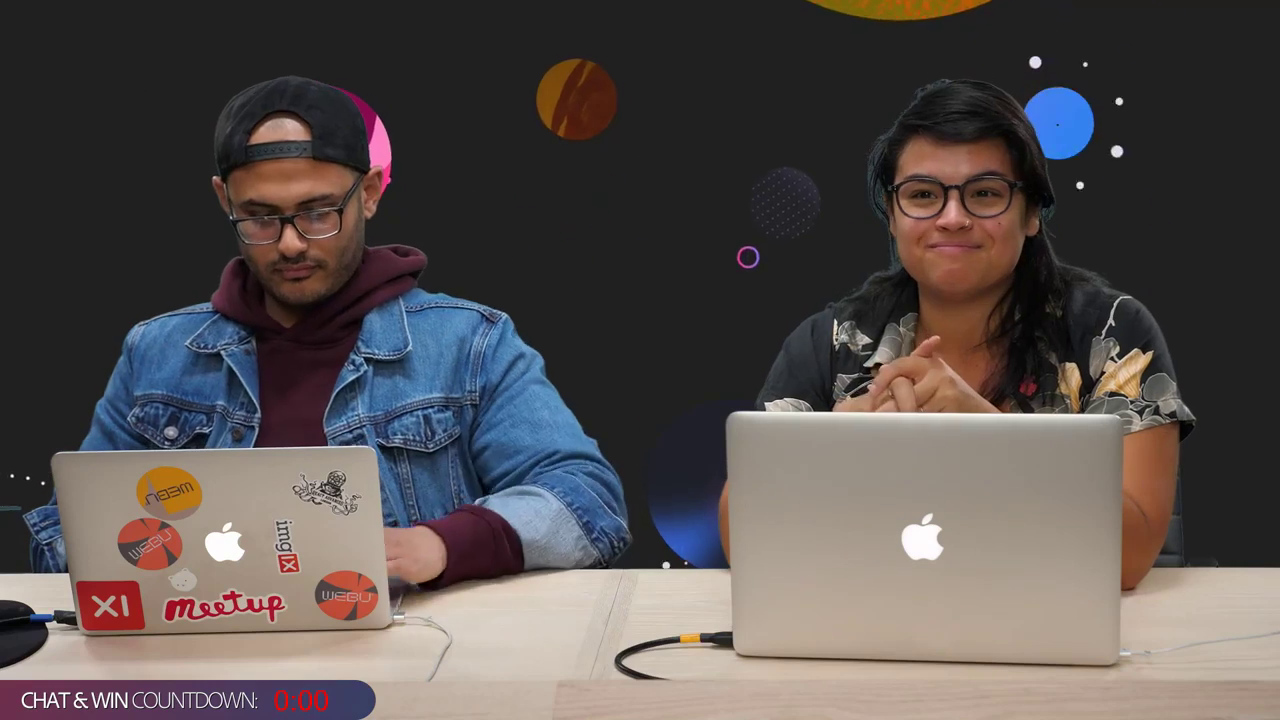
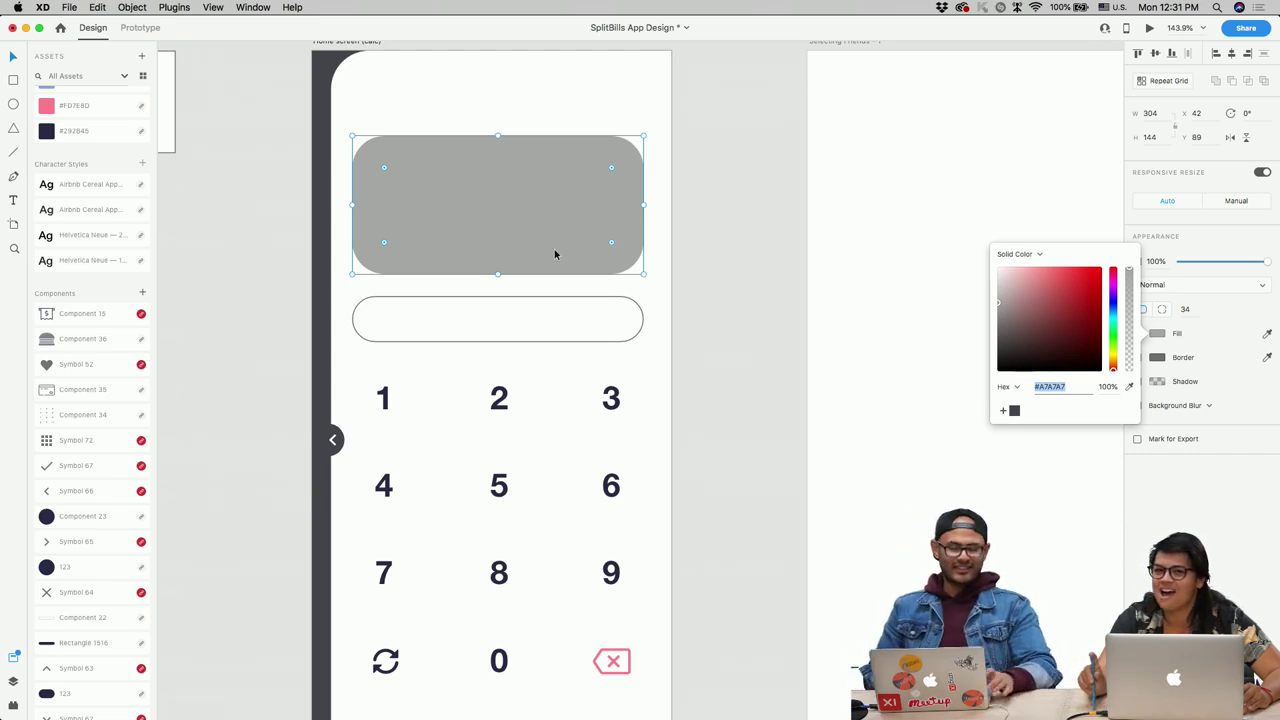
# Step: Create a near-black copy of the gray card and offset it to X -168 and Y 4, overlapping the card's upper-left corner
pyautogui.click(691, 174)
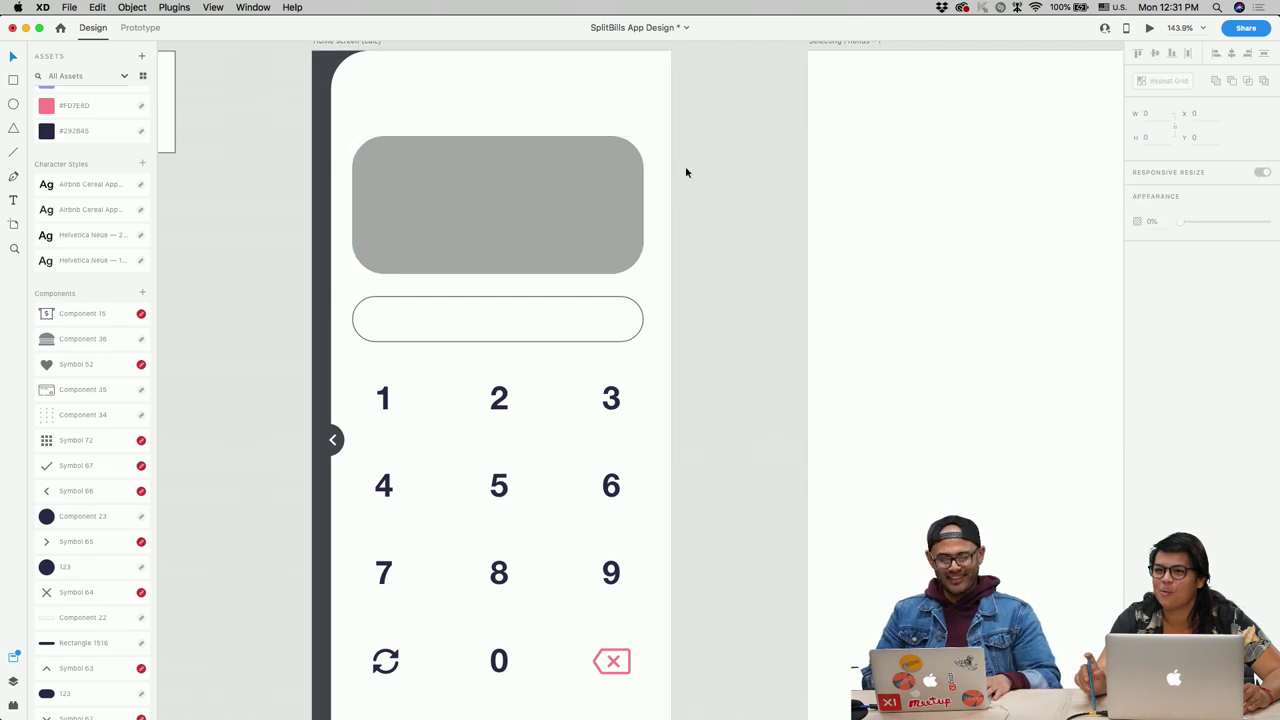
pyautogui.click(433, 176)
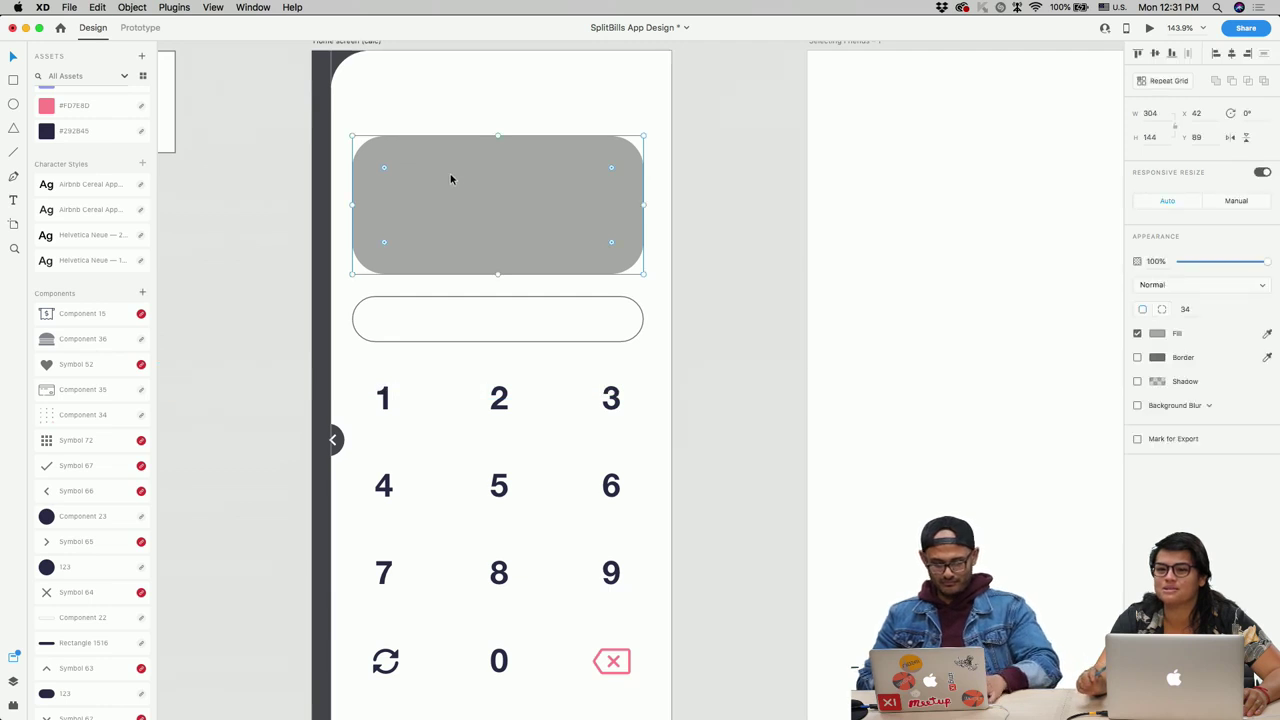
pyautogui.click(1157, 334)
pyautogui.moveTo(1037, 345); pyautogui.dragTo(757, 309)
pyautogui.moveTo(546, 215); pyautogui.dragTo(349, 136)
# Step: Duplicate the gray card and use the duplicate as a mask for the near-black shape
pyautogui.click(509, 221)
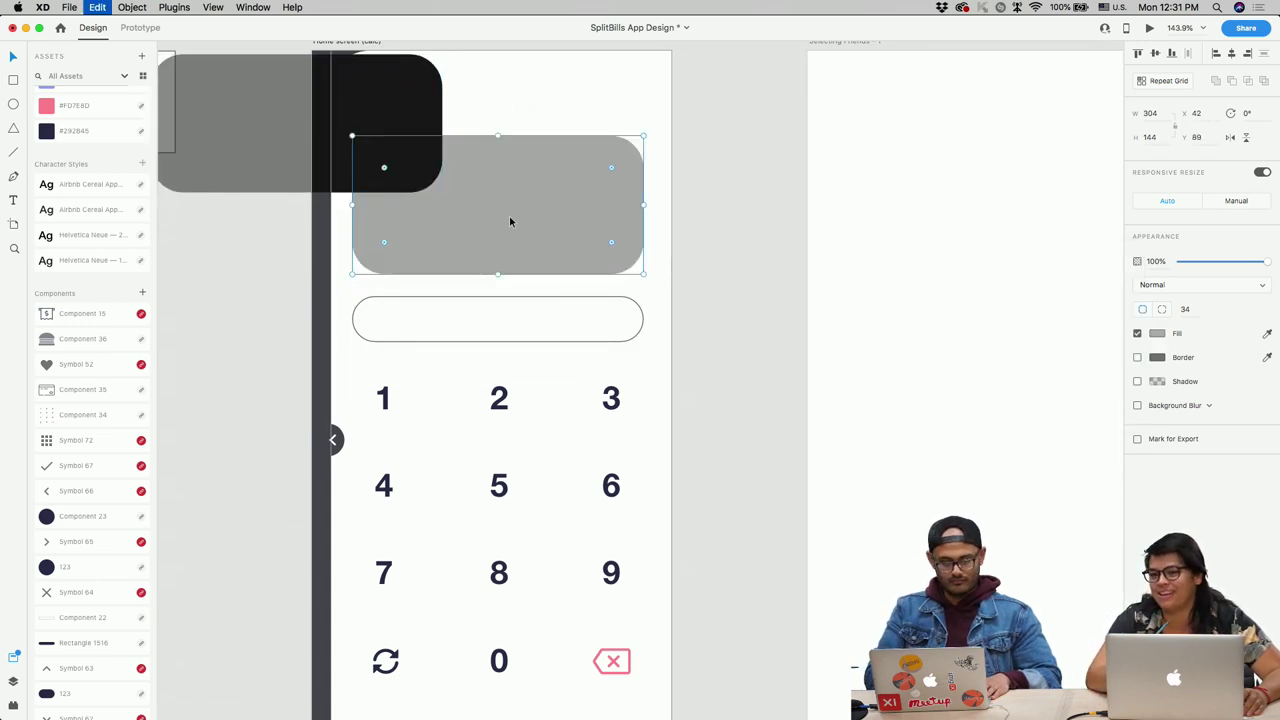
pyautogui.press('cmd+d')
pyautogui.keyDown('shift'); pyautogui.click(422, 135); pyautogui.keyUp('shift')
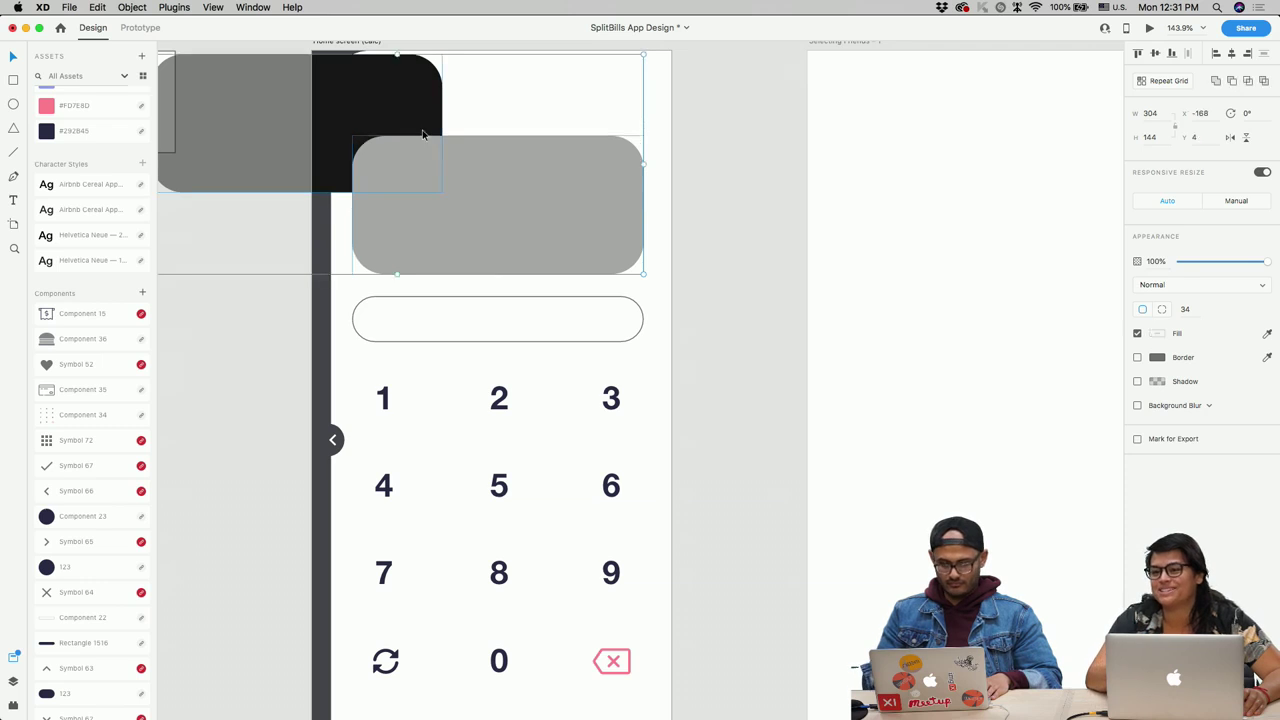
pyautogui.click(706, 134)
pyautogui.click(552, 194)
pyautogui.keyDown('shift'); pyautogui.click(421, 117); pyautogui.keyUp('shift')
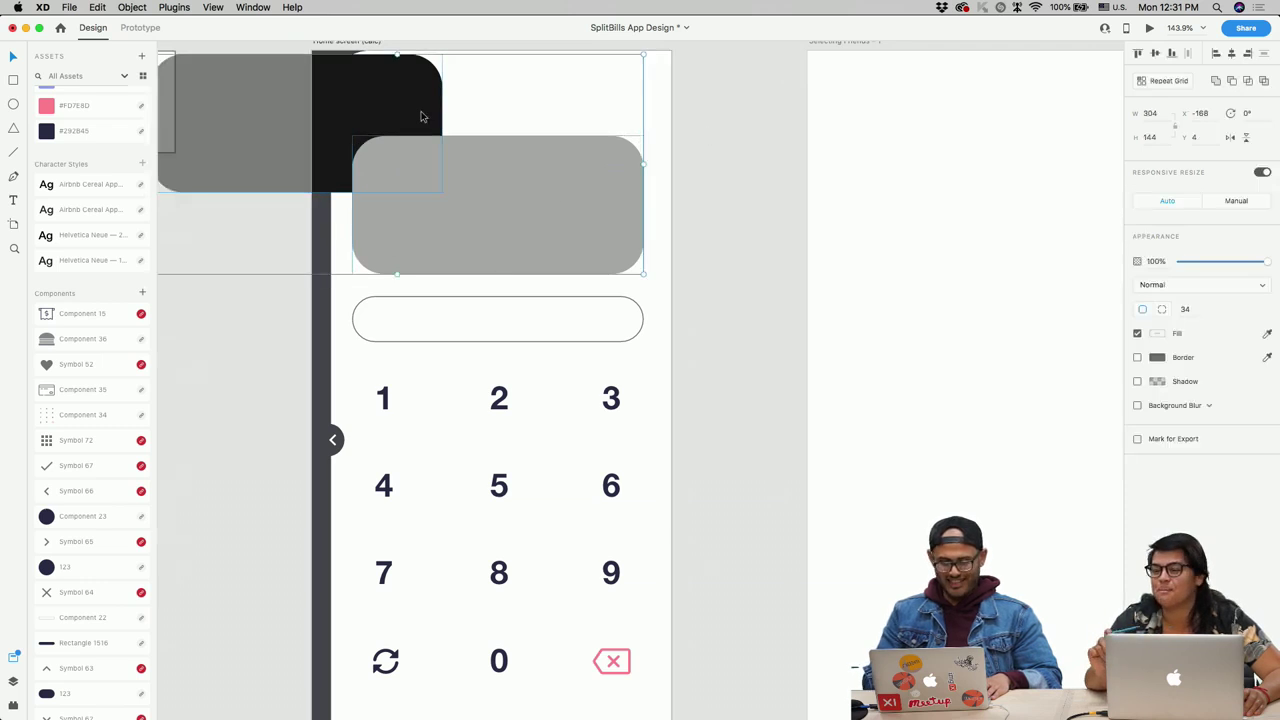
pyautogui.press('super+shift+m')
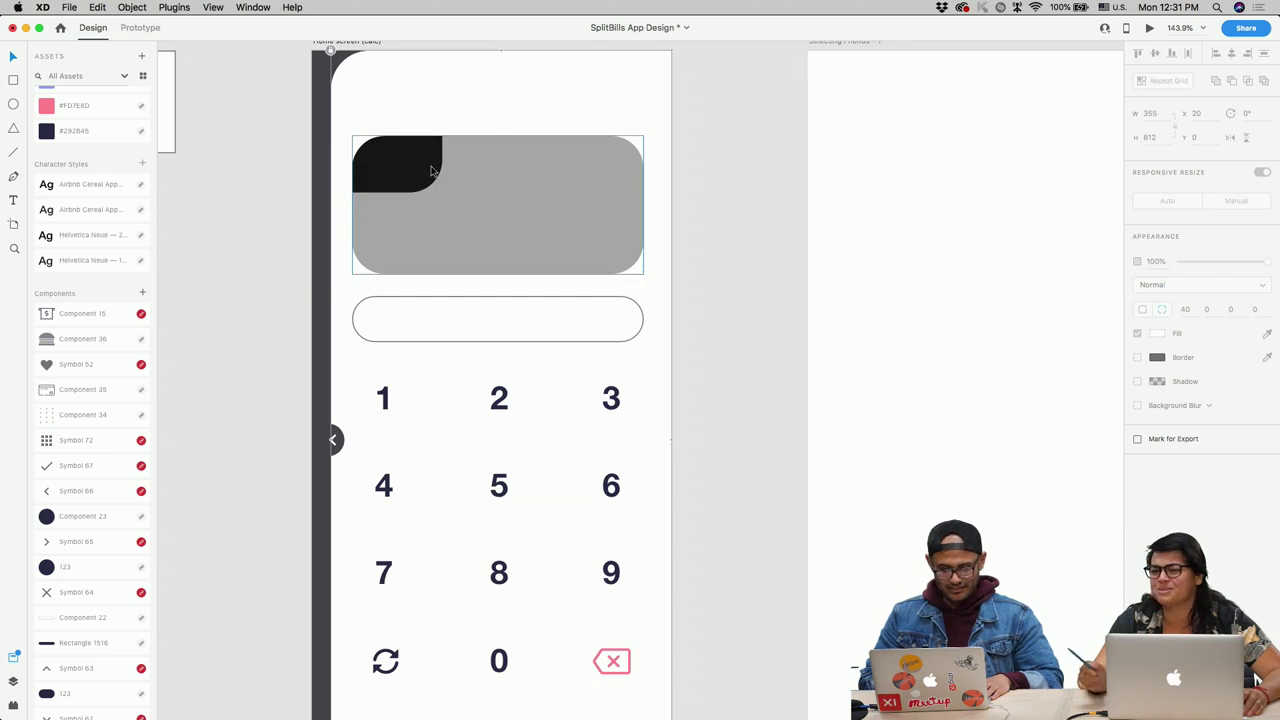
# Step: Move the near-black shape inside the mask group to X -176 and Y 0
pyautogui.doubleClick(432, 171)
pyautogui.click(432, 171)
pyautogui.moveTo(432, 171); pyautogui.dragTo(426, 168)
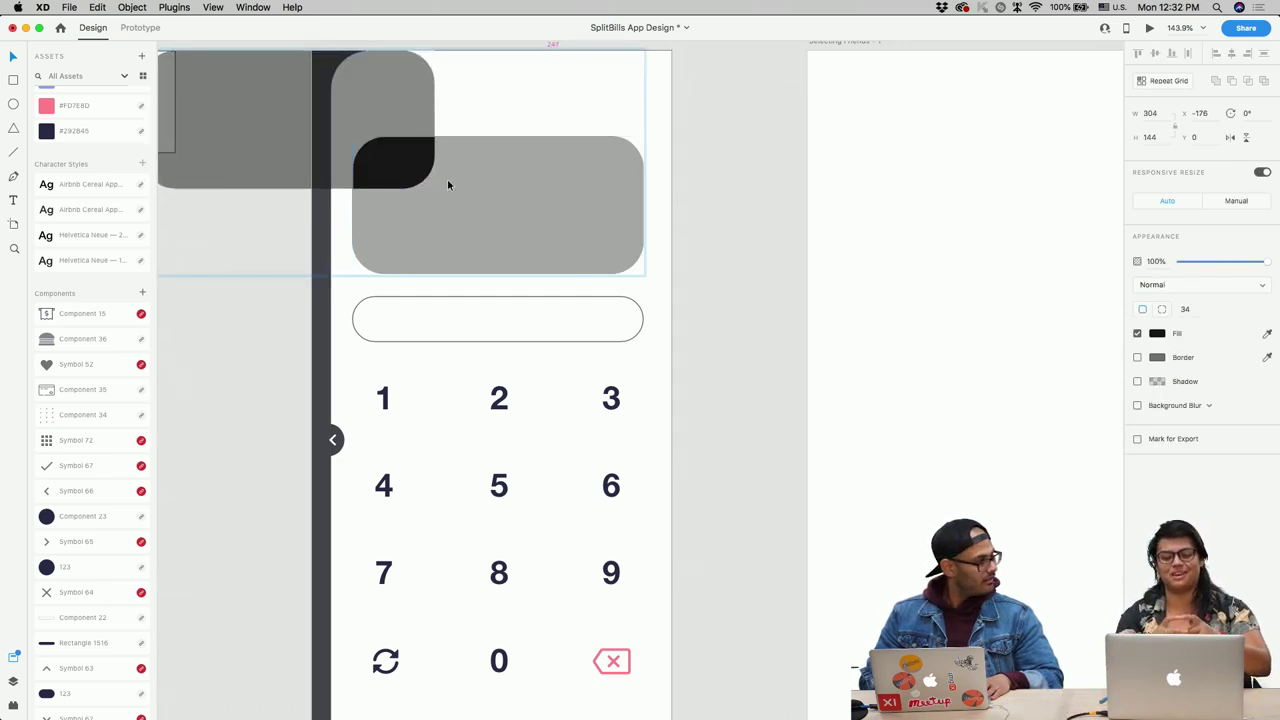
pyautogui.click(657, 274)
pyautogui.click(510, 262)
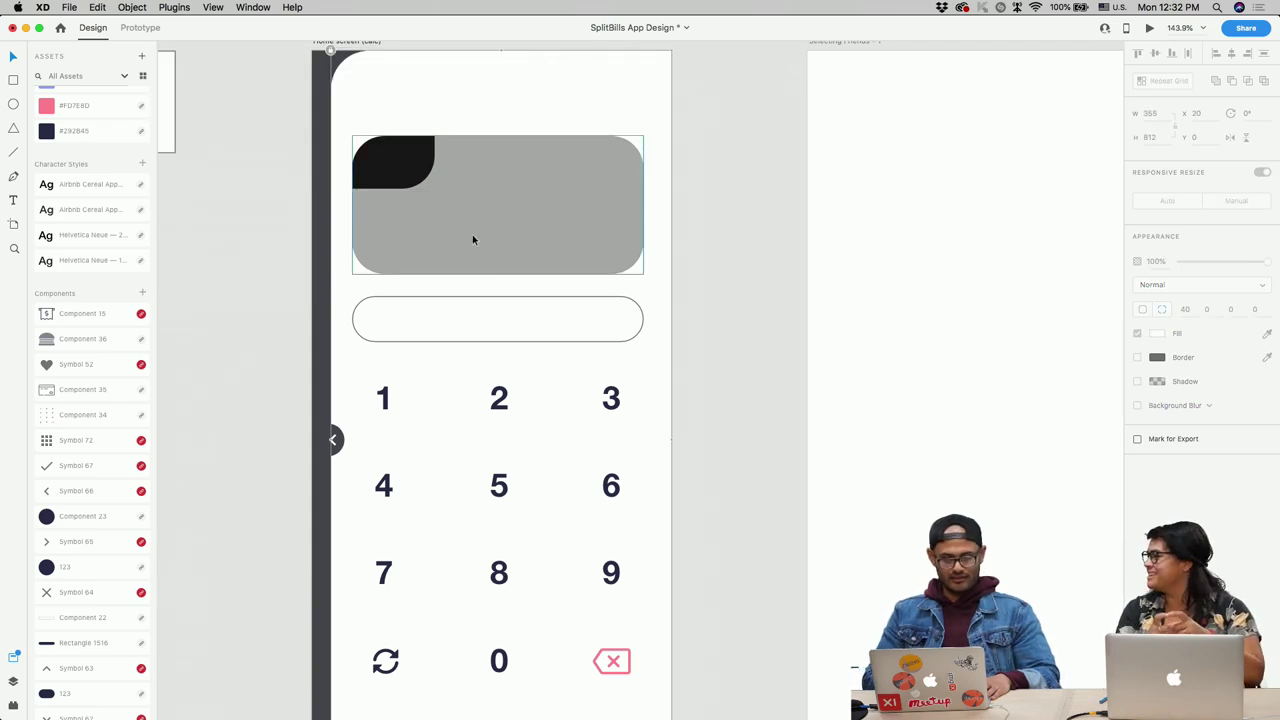
# Step: Nudge the masked near-black shape further toward the card's corner, to X -185 and Y -7
pyautogui.doubleClick(418, 182)
pyautogui.click(418, 182)
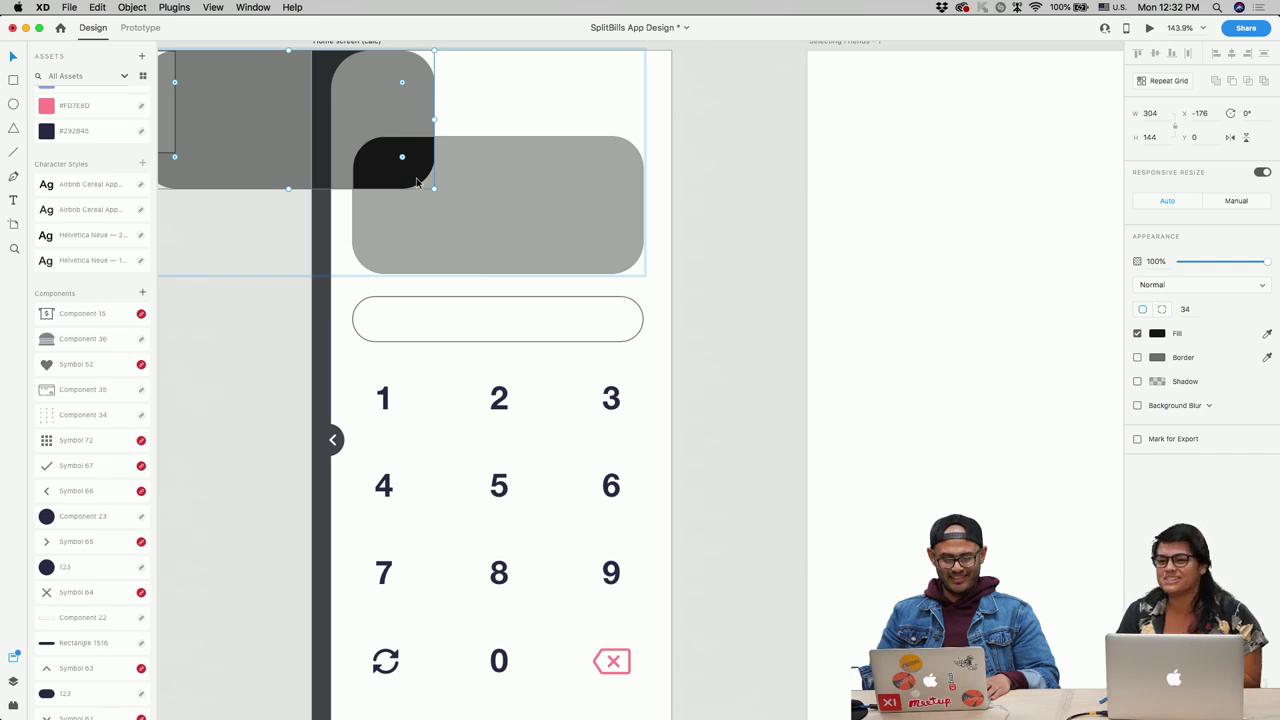
pyautogui.press('Left')
pyautogui.press('Left')
pyautogui.press('Left')
pyautogui.press('Left')
pyautogui.press('Left')
pyautogui.press('Left')
pyautogui.press('Left')
pyautogui.press('Left')
pyautogui.press('Up')
pyautogui.press('Up')
pyautogui.press('Up')
pyautogui.press('Up')
pyautogui.press('Up')
pyautogui.press('Up')
pyautogui.press('Up')
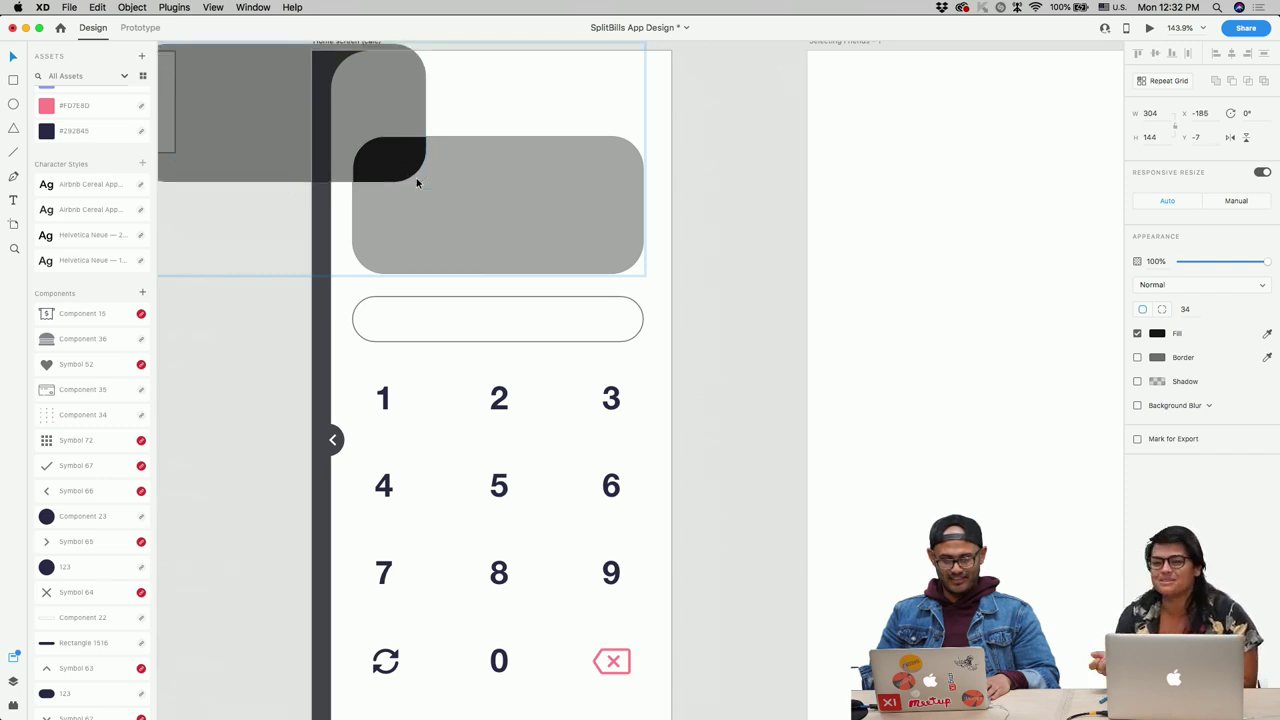
pyautogui.click(511, 126)
pyautogui.click(566, 220)
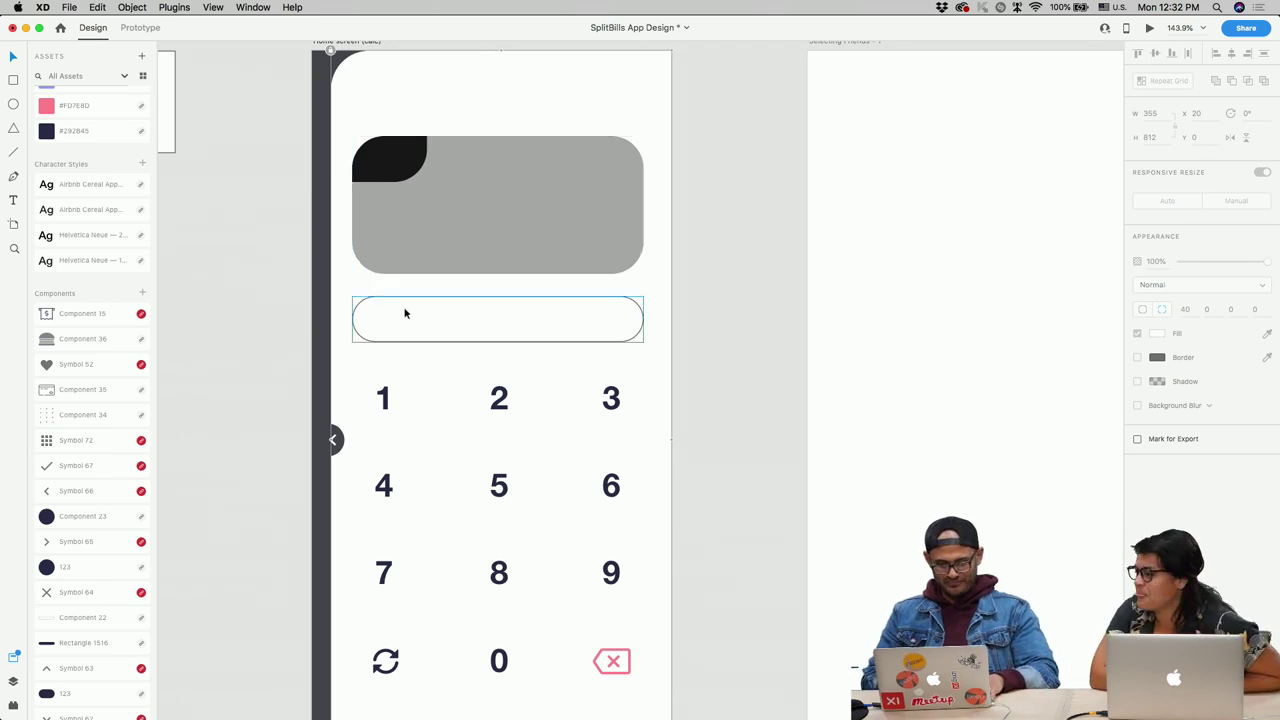
# Step: Add a point text reading "d" on the gray card at X 116
pyautogui.press('t')
pyautogui.click(424, 235)
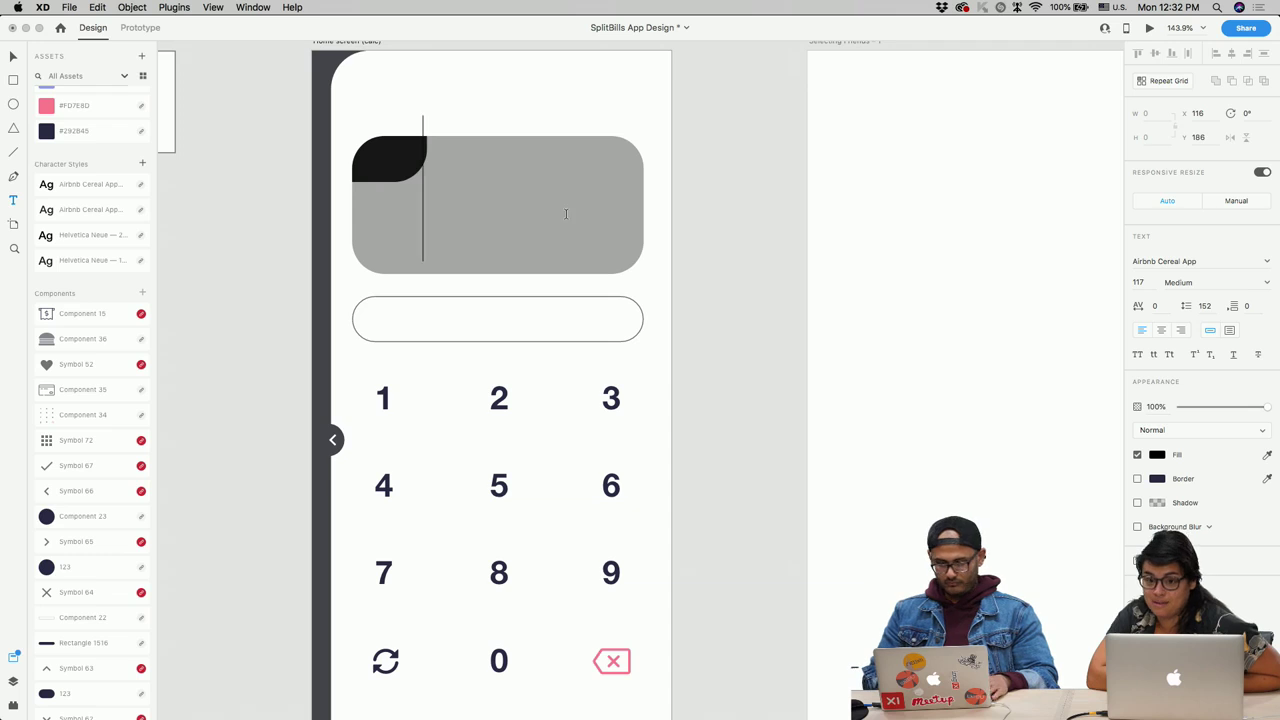
pyautogui.write('d')
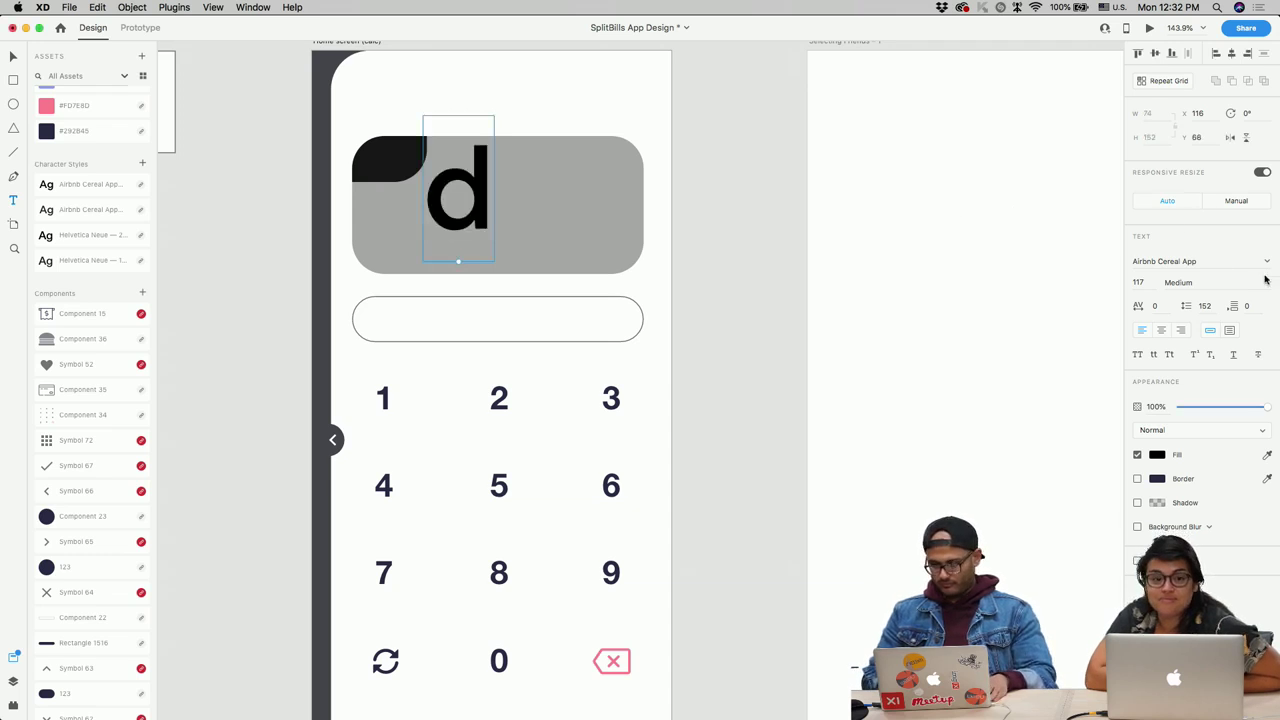
# Step: Reduce the font size of the "d" text in large increments
pyautogui.hotkey('shift', 'Down')
pyautogui.hotkey('shift', 'Down')
pyautogui.hotkey('shift', 'Down')
pyautogui.hotkey('shift', 'Down')
pyautogui.hotkey('shift', 'Down')
pyautogui.hotkey('shift', 'Down')
pyautogui.hotkey('shift', 'Down')
pyautogui.hotkey('shift', 'Down')
pyautogui.hotkey('shift', 'Down')
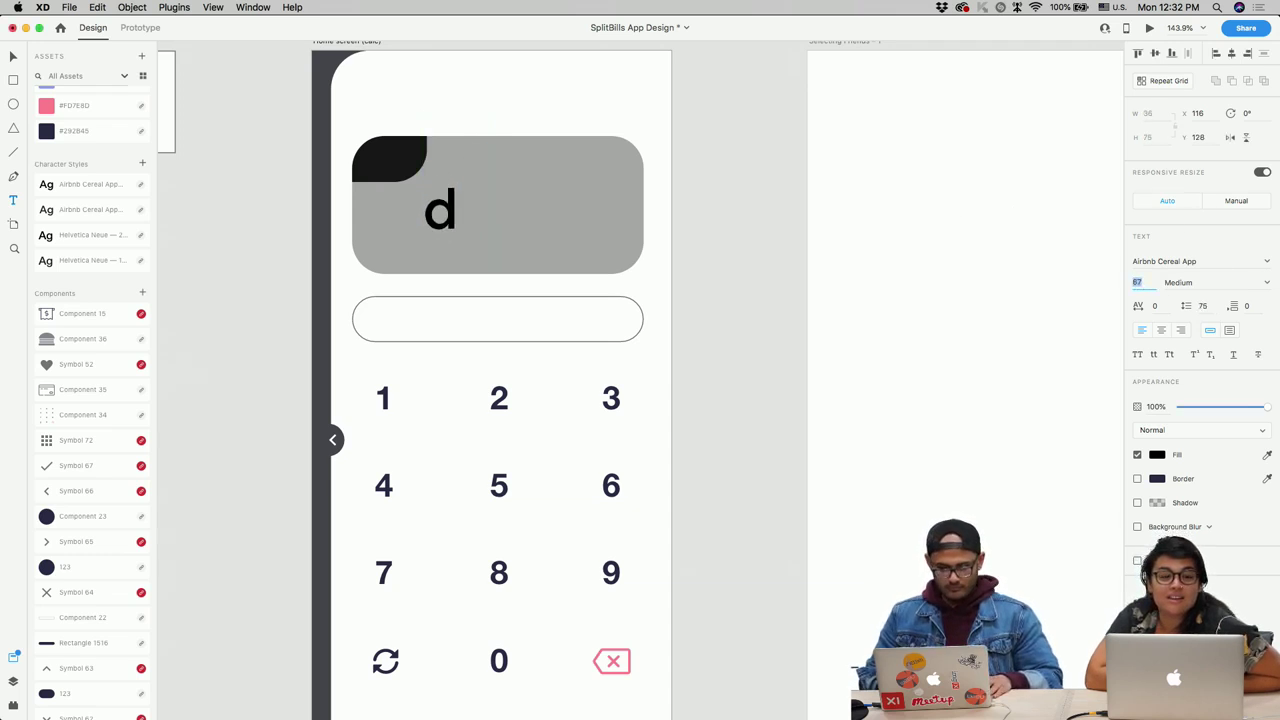
pyautogui.write('4')
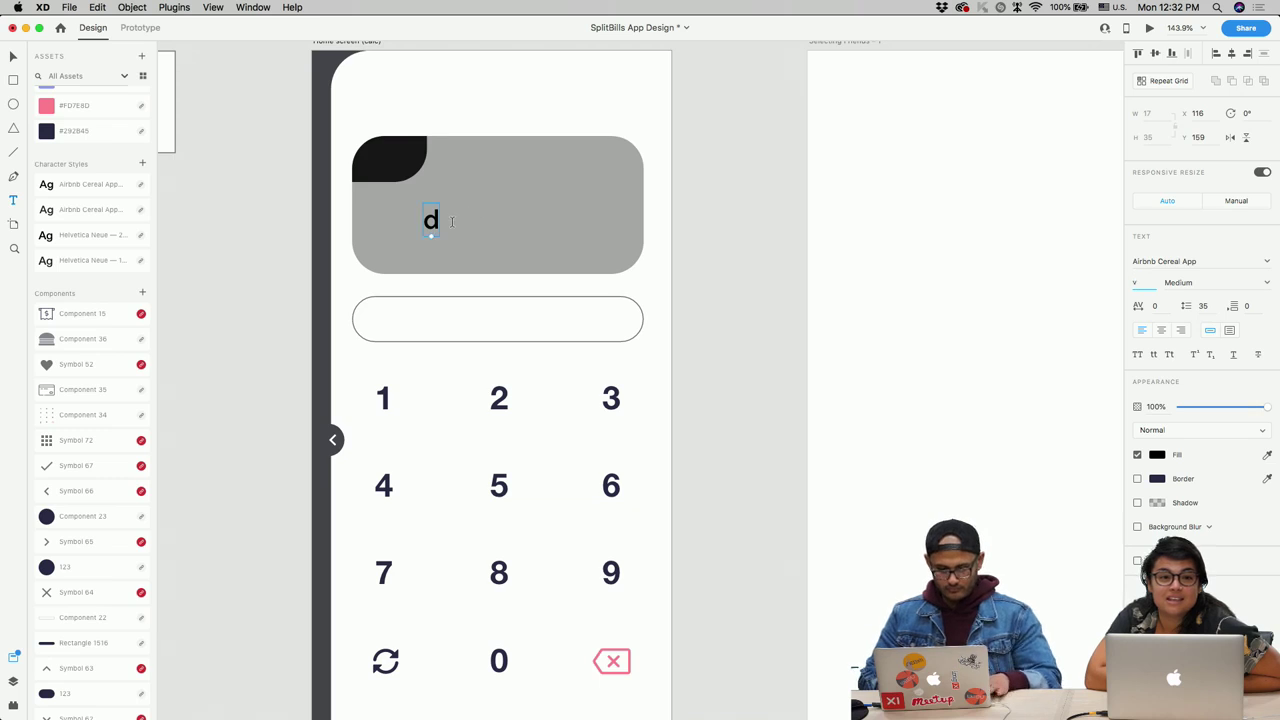
pyautogui.press('Escape')
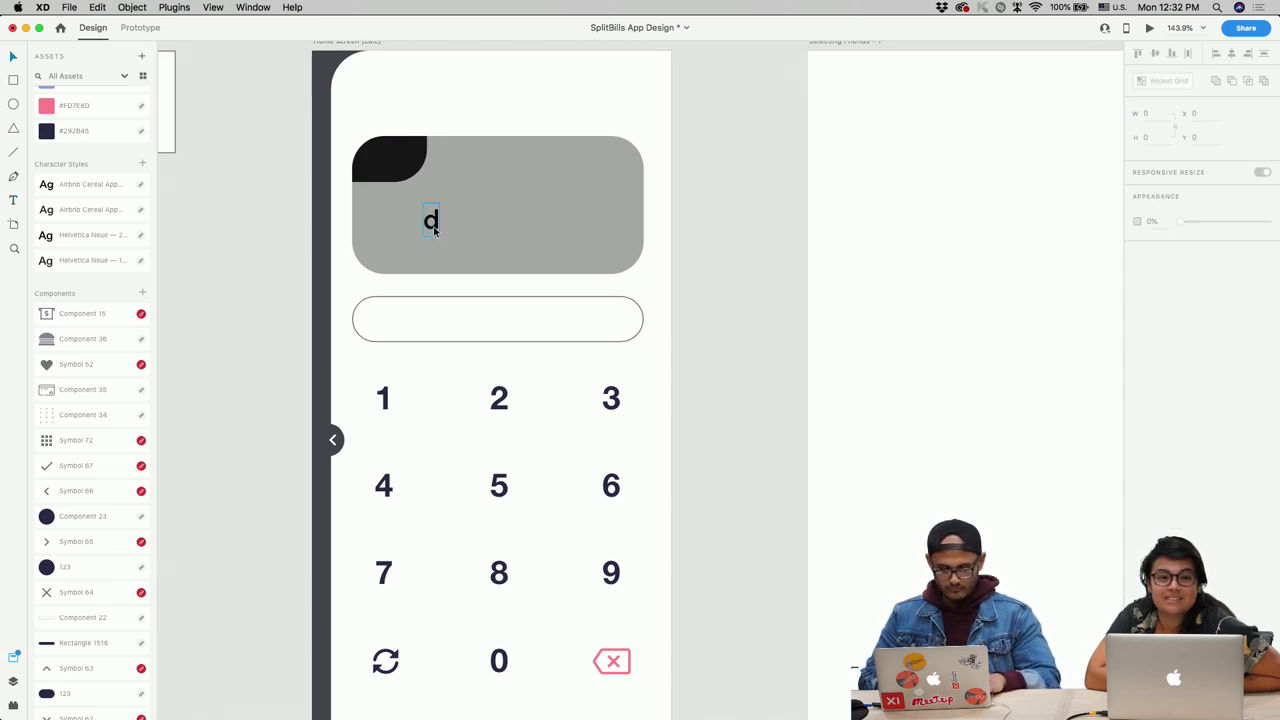
# Step: Apply the Helvetica Neue Medium 14 character style to the "d" text on the gray card
pyautogui.click(435, 232)
pyautogui.click(92, 260)
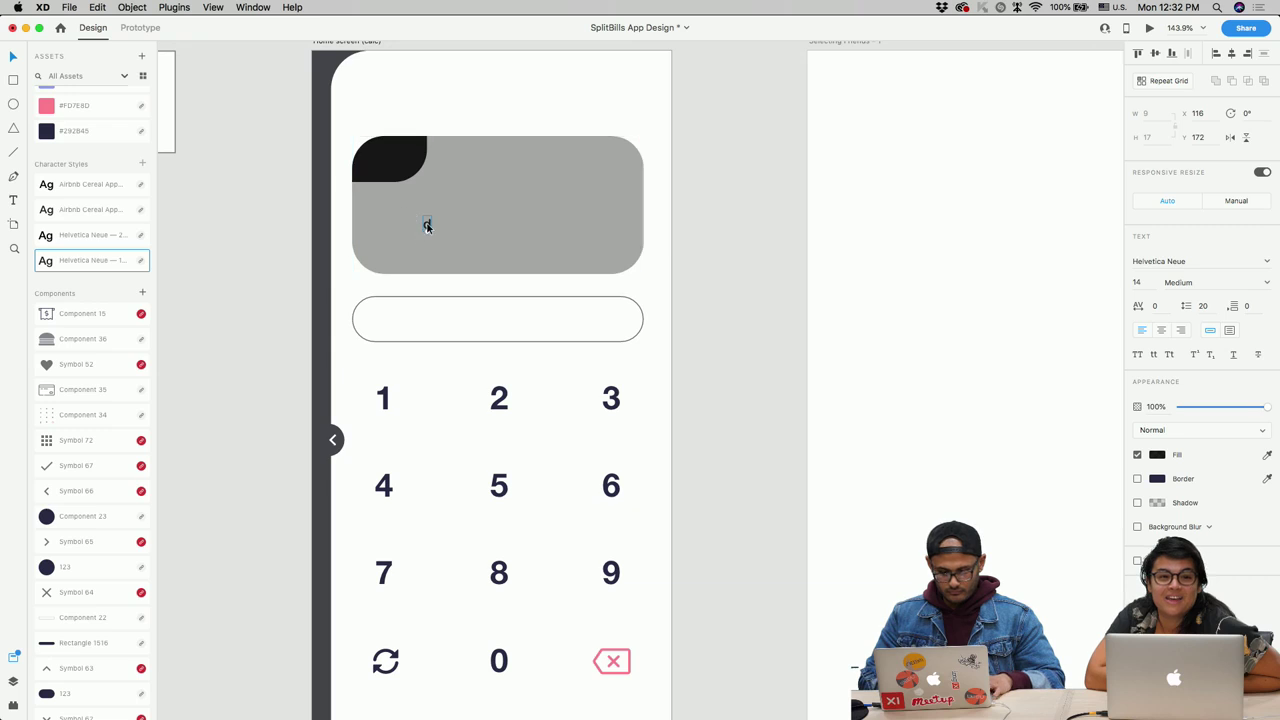
# Step: Move the "d" text toward the card's left edge to about X 80, Y 173 and enlarge its font size to 25
pyautogui.scroll(3, 424, 223)
pyautogui.moveTo(428, 228); pyautogui.dragTo(392, 229)
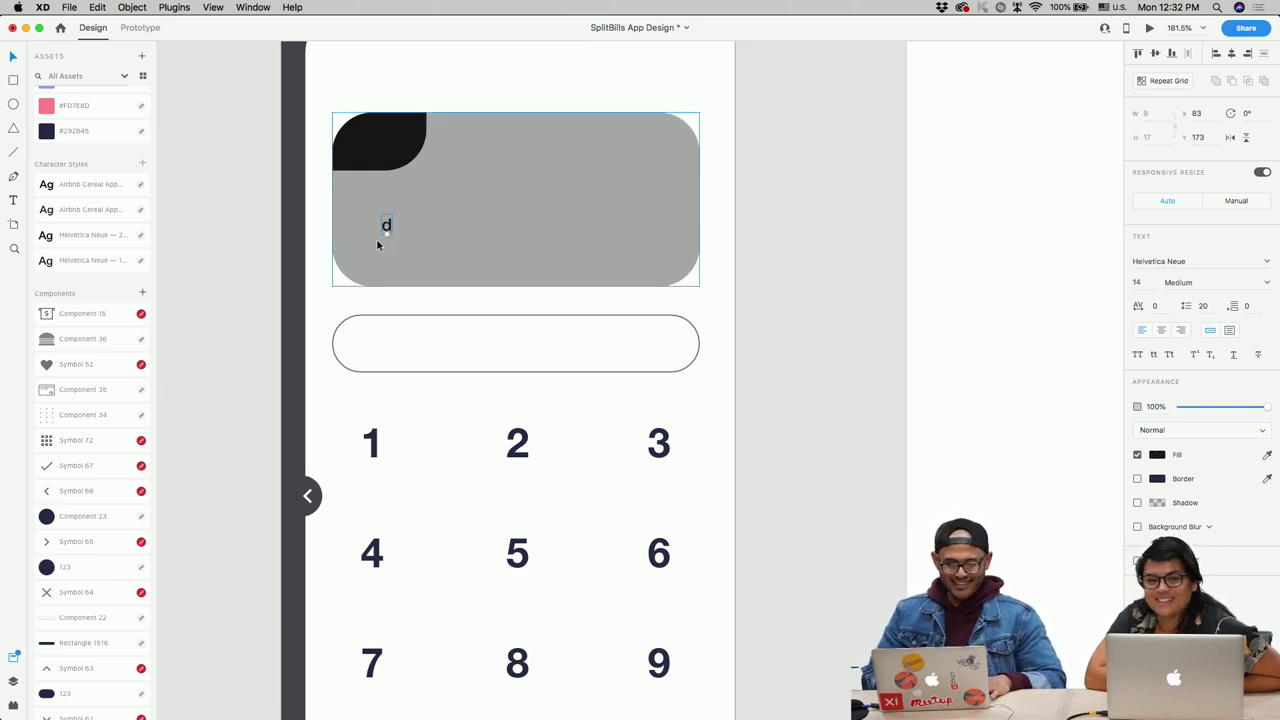
pyautogui.press('super+shift+period')
pyautogui.press('super+shift+period')
pyautogui.press('super+shift+period')
pyautogui.press('super+shift+period')
pyautogui.press('super+shift+period')
pyautogui.press('super+shift+period')
pyautogui.press('super+shift+period')
pyautogui.press('super+shift+period')
pyautogui.press('super+shift+period')
pyautogui.press('super+shift+period')
pyautogui.press('super+shift+period')
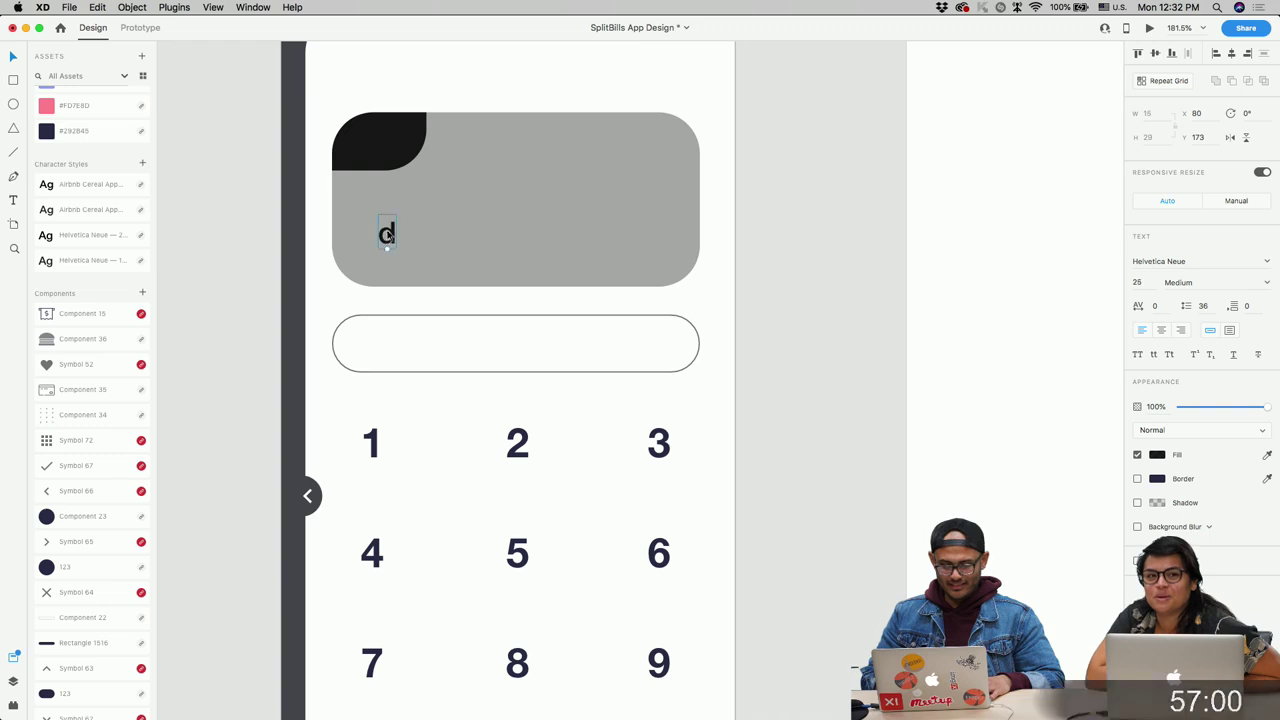
# Step: Replace the "d" text with "00.00" and place a duplicate directly above it reading "Total"
pyautogui.write('00.00')
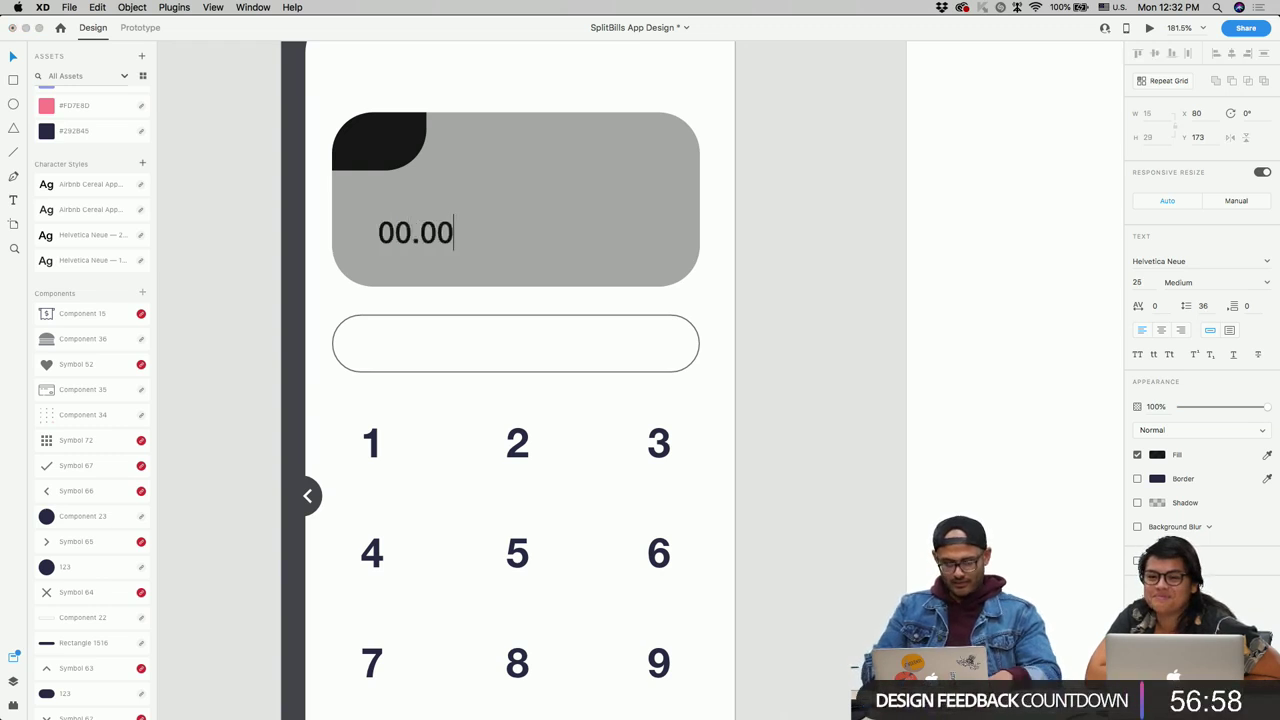
pyautogui.press('Escape')
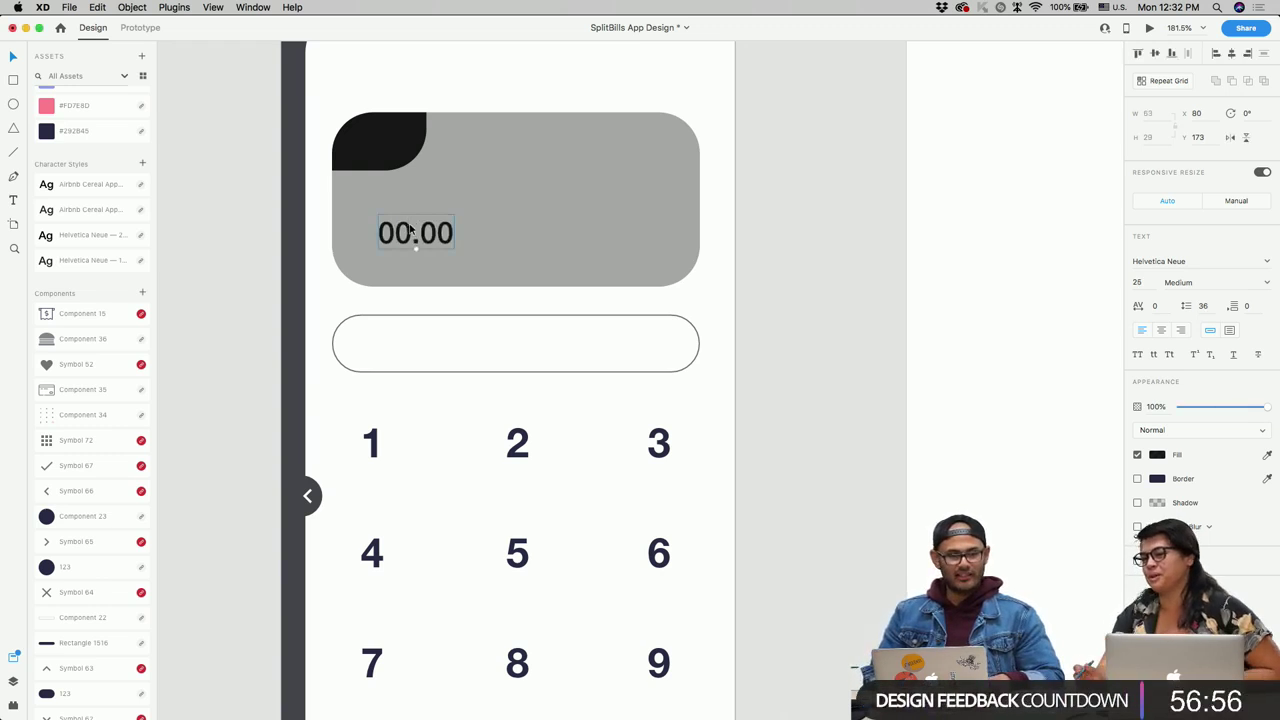
pyautogui.moveTo(422, 243); pyautogui.dragTo(413, 216)
pyautogui.doubleClick(413, 215)
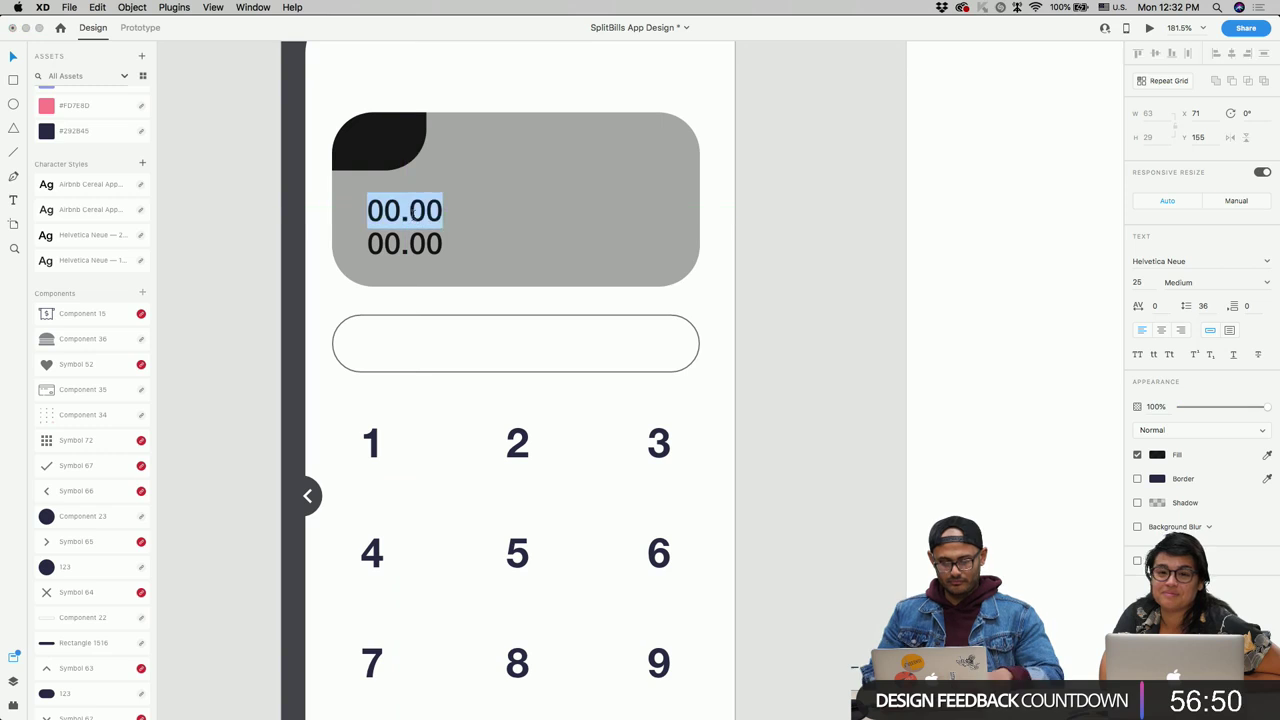
pyautogui.write('Total')
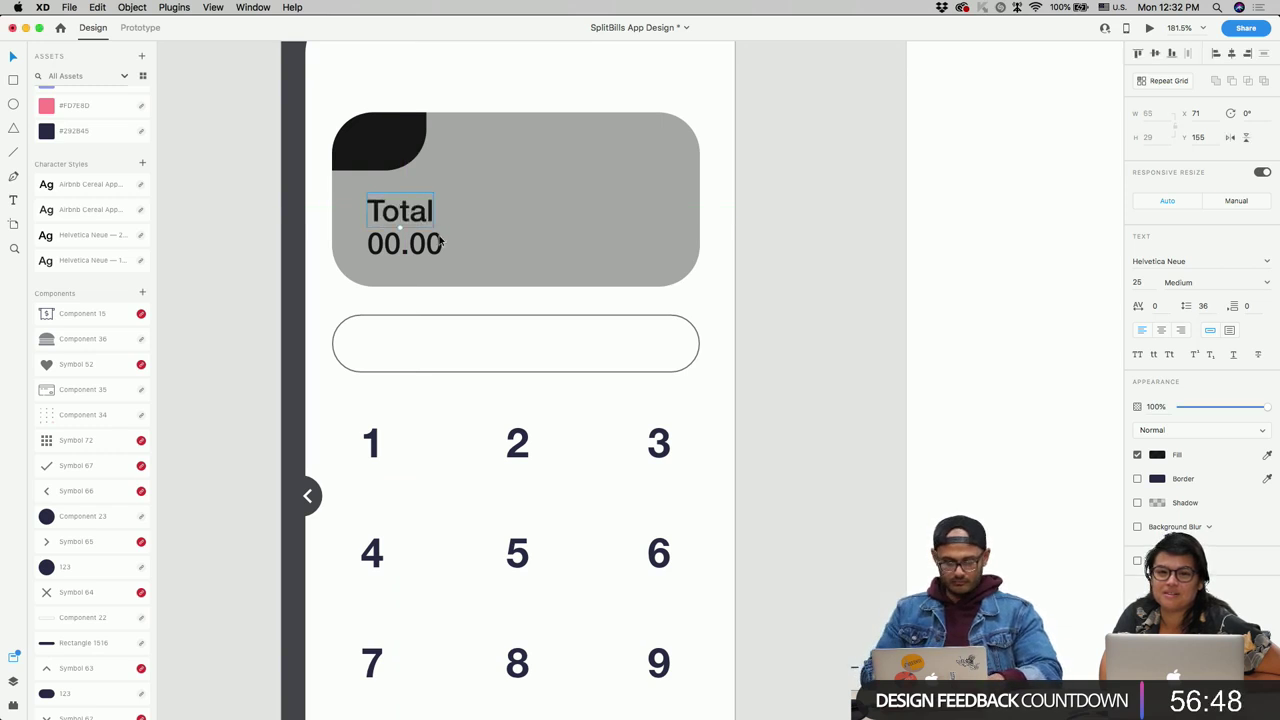
# Step: Reduce the "Total" label's font size well below that of the amount underneath it
pyautogui.write('14')
pyautogui.press('Return')
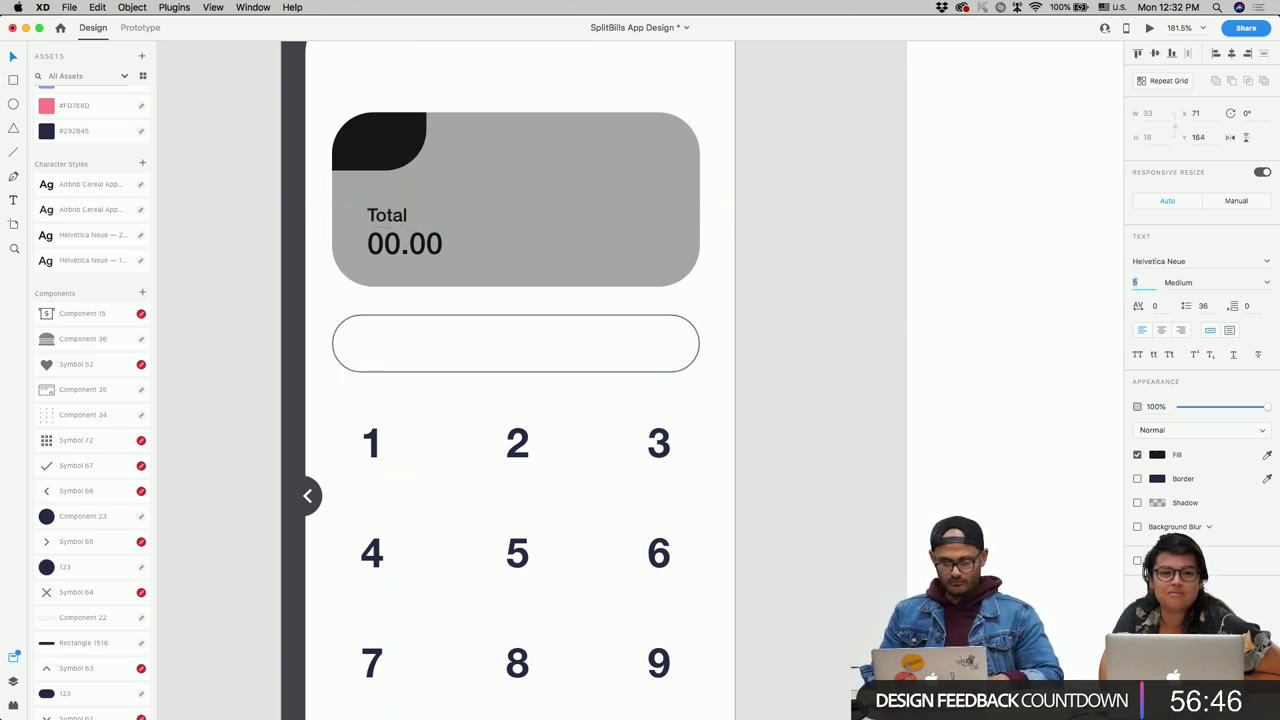
pyautogui.press('Down')
pyautogui.press('Down')
pyautogui.press('Down')
pyautogui.press('Down')
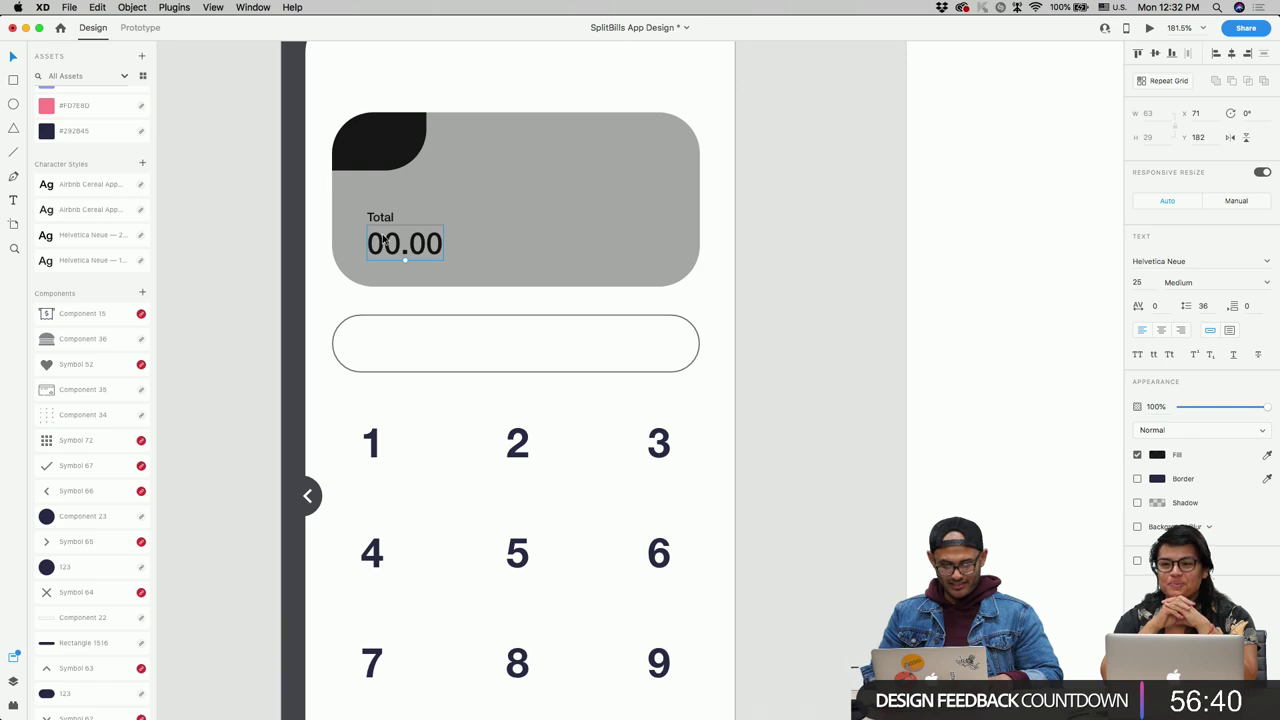
# Step: Nudge the "Total" label and "00.00" amount up together and scale both until the amount is font size 35
pyautogui.keyDown('shift'); pyautogui.click(391, 216); pyautogui.keyUp('shift')
pyautogui.press('Up')
pyautogui.press('Up')
pyautogui.press('Up')
pyautogui.press('Up')
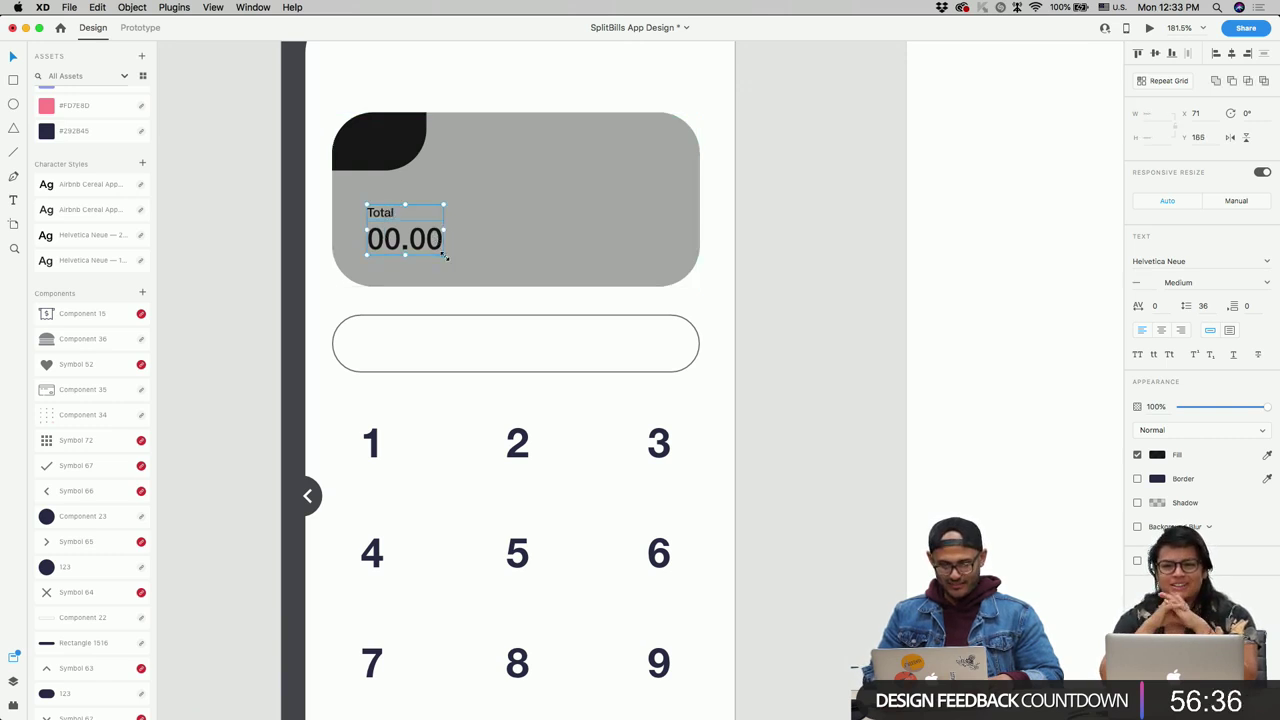
pyautogui.moveTo(443, 255)
pyautogui.mouseDown()
pyautogui.moveTo(473, 278)
pyautogui.moveTo(459, 256)
pyautogui.mouseUp()
# Step: Move the "Total" label down to Y 155, close above the amount, and fill both texts with white
pyautogui.click(540, 189)
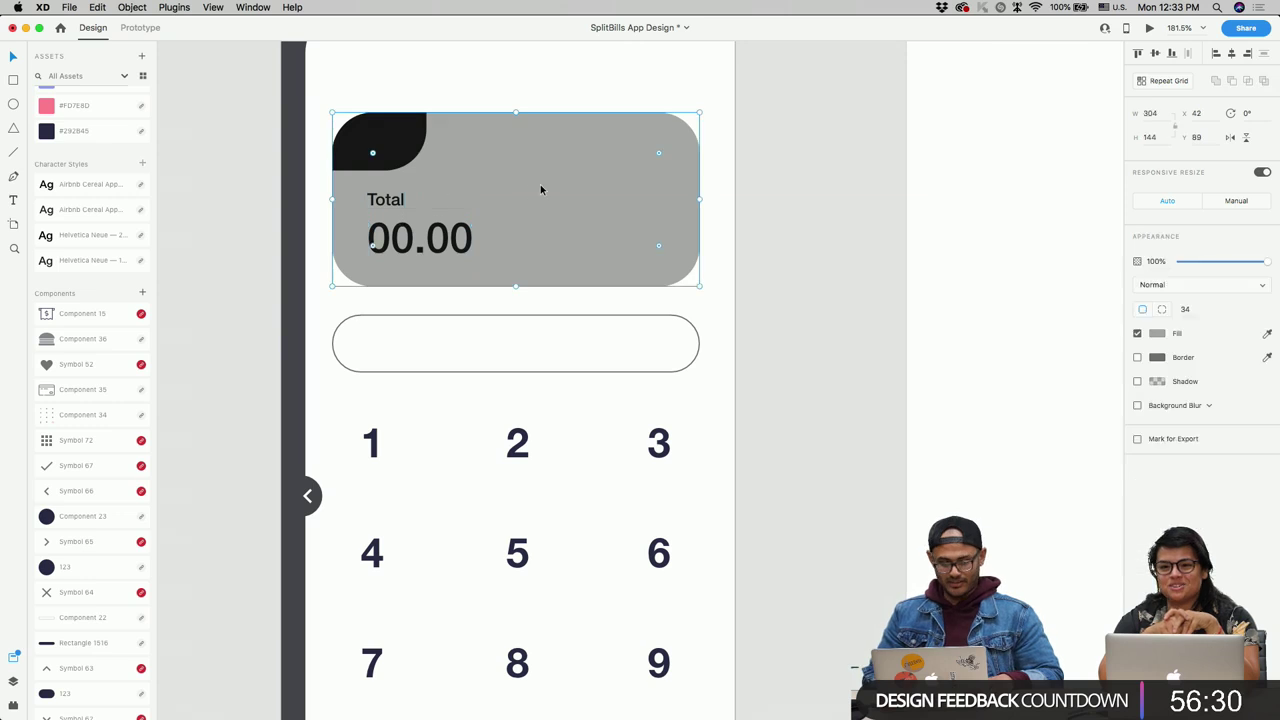
pyautogui.moveTo(386, 199); pyautogui.dragTo(386, 203)
pyautogui.keyDown('shift'); pyautogui.click(402, 262); pyautogui.keyUp('shift')
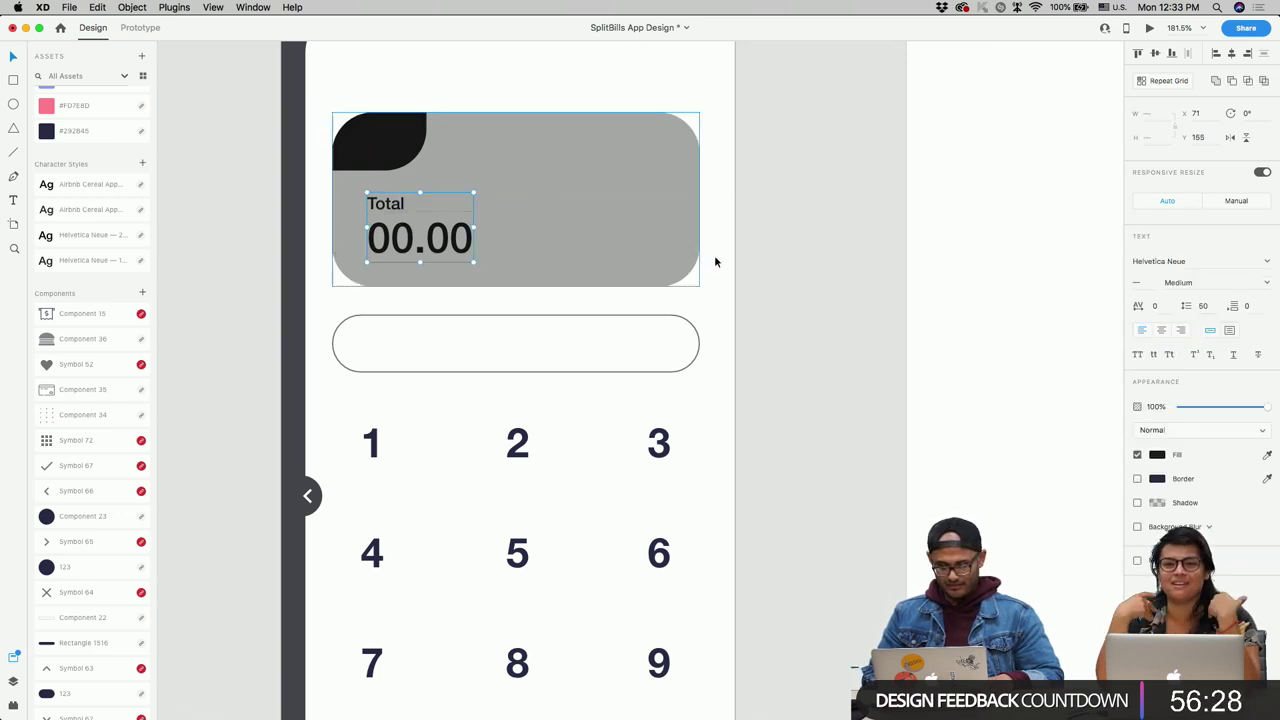
pyautogui.click(1157, 455)
pyautogui.moveTo(1034, 451); pyautogui.dragTo(897, 277)
pyautogui.click(795, 285)
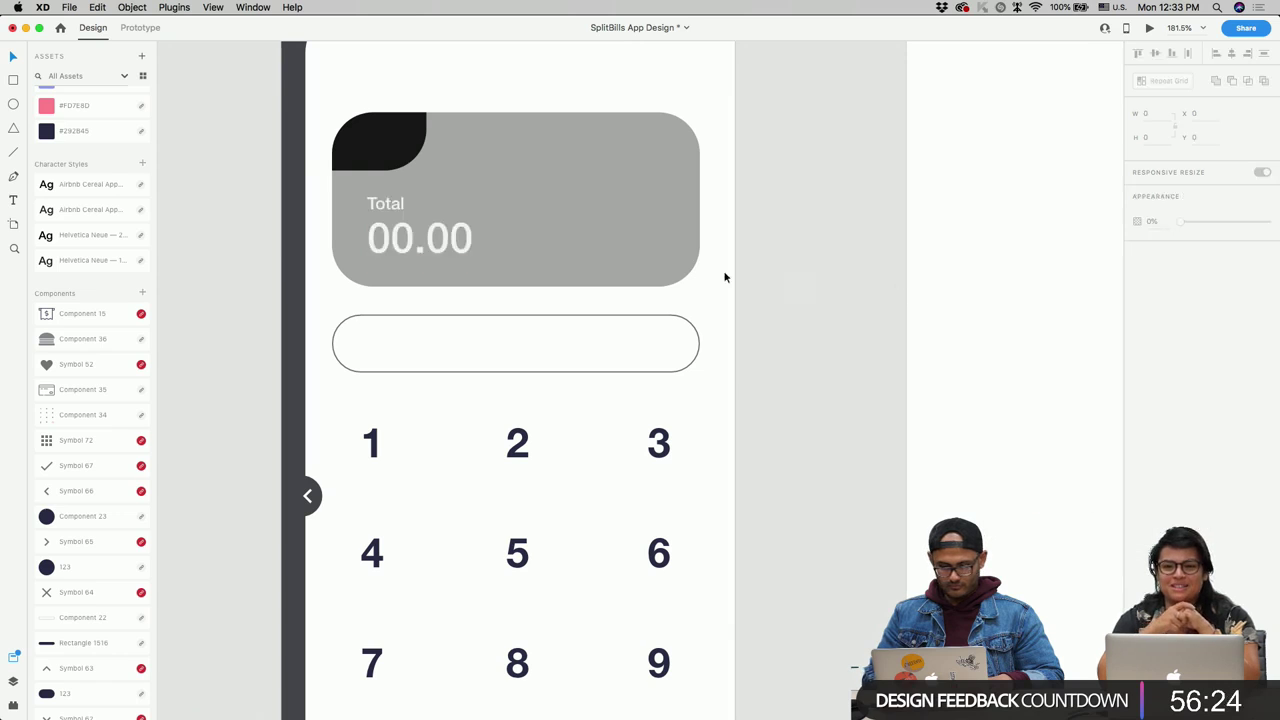
# Step: Darken the gray card's fill to #767676
pyautogui.click(628, 151)
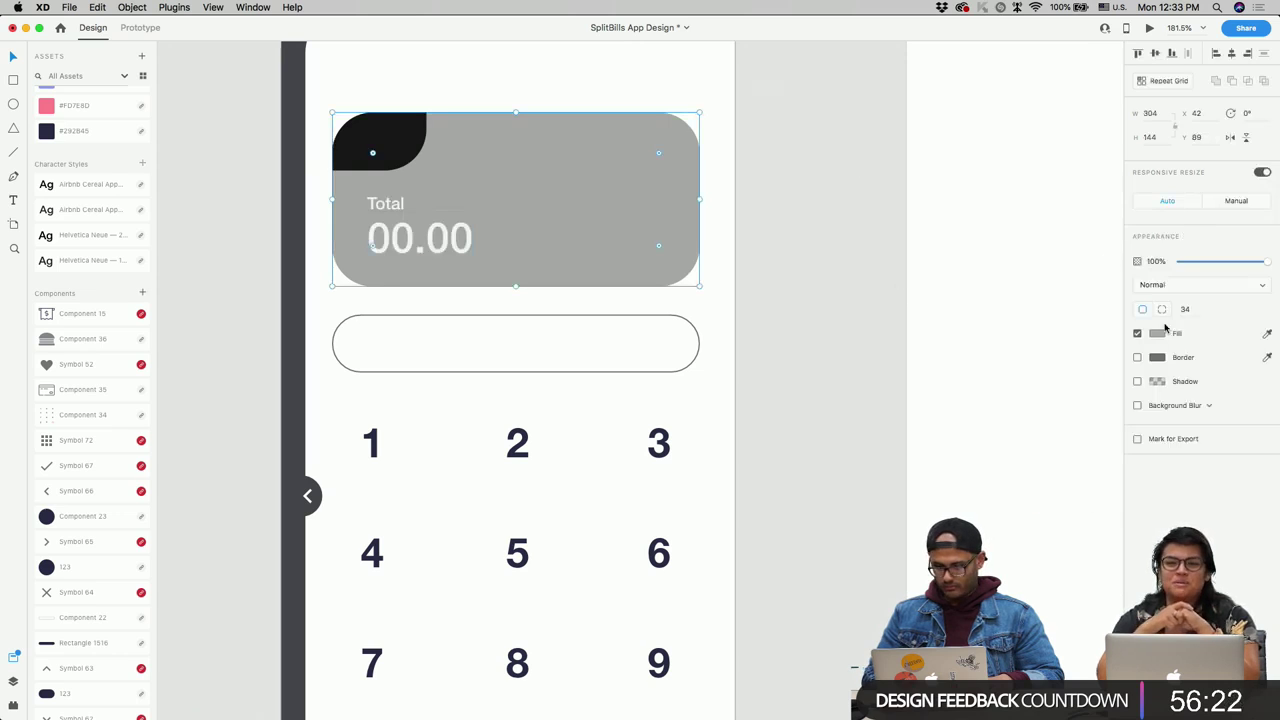
pyautogui.click(1157, 333)
pyautogui.moveTo(1006, 294); pyautogui.dragTo(988, 326)
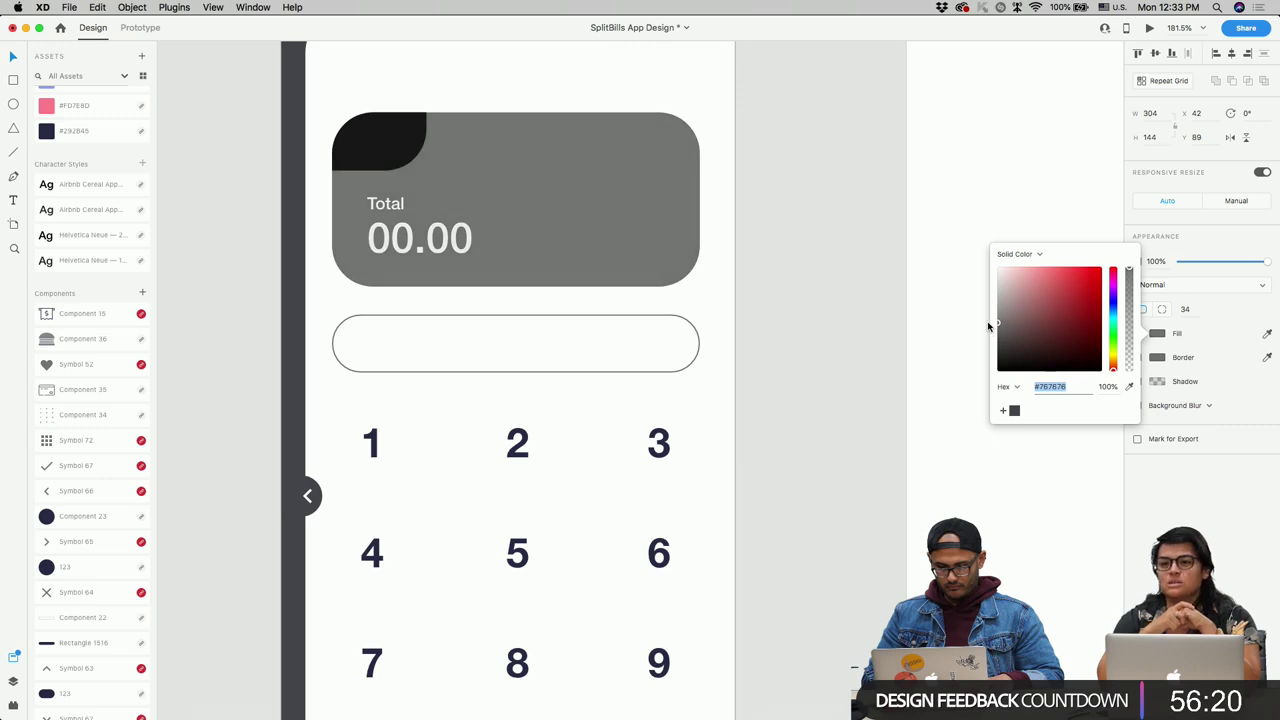
pyautogui.click(683, 335)
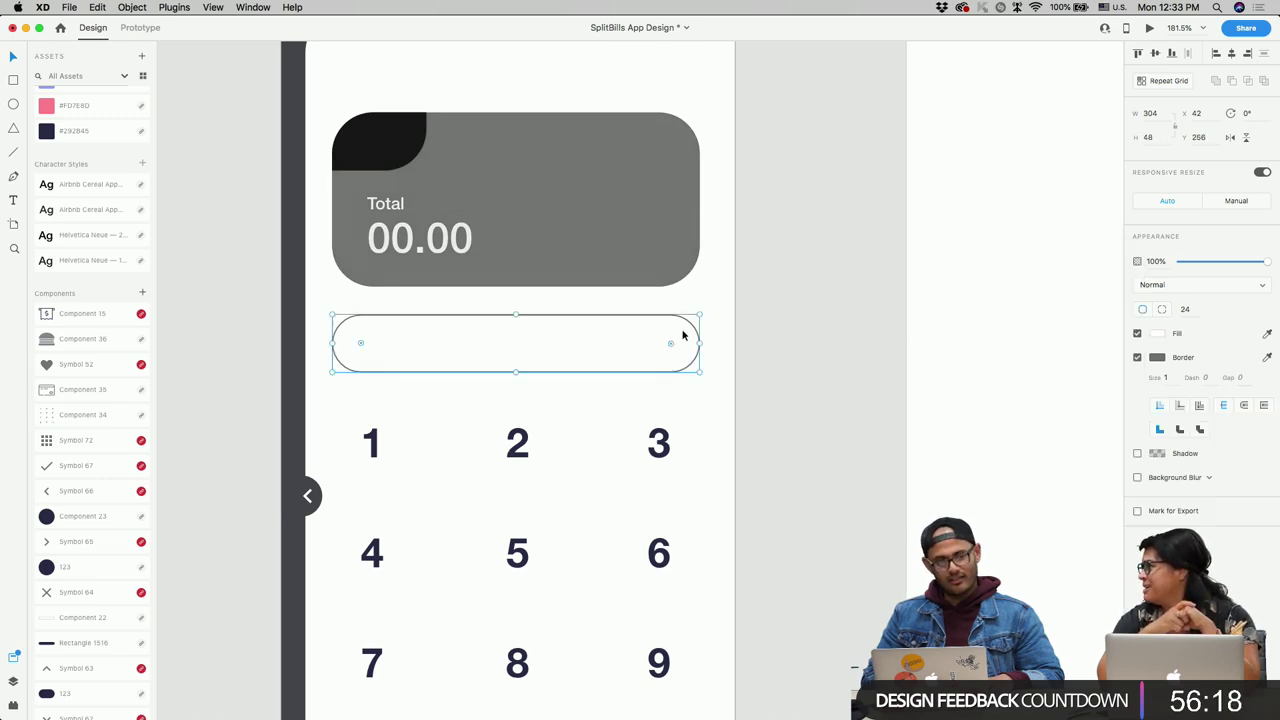
# Step: Set the "Total" label's font size to 12
pyautogui.click(396, 211)
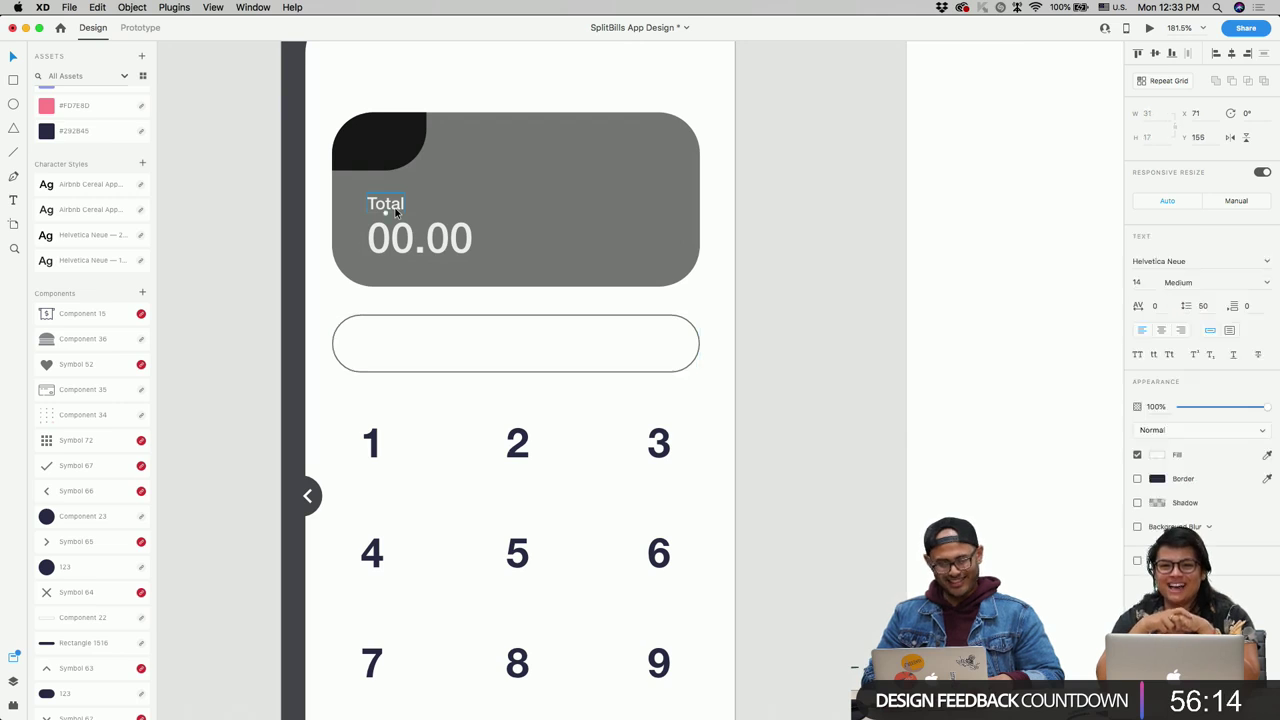
pyautogui.click(1139, 283)
pyautogui.write('12')
pyautogui.press('Return')
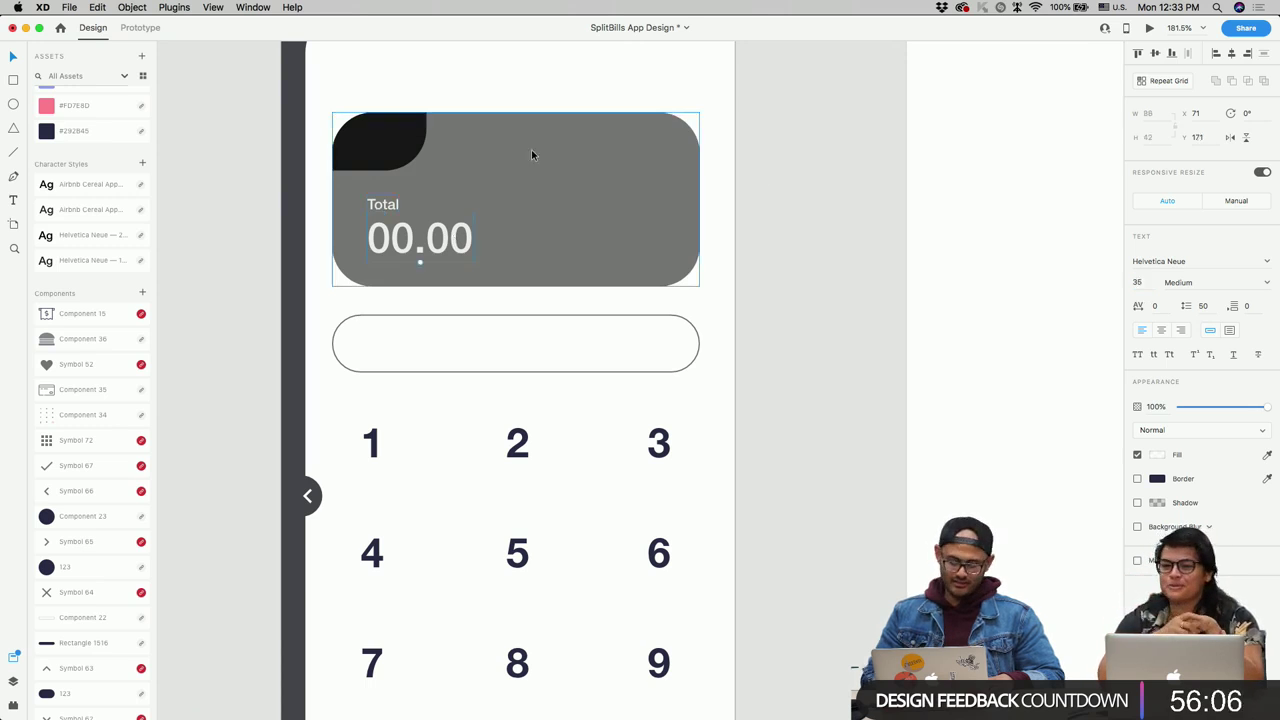
# Step: Duplicate the large amount to create two stacked "00.00" texts at font size 15 on the card's right side
pyautogui.click(417, 236)
pyautogui.moveTo(417, 236); pyautogui.dragTo(599, 194)
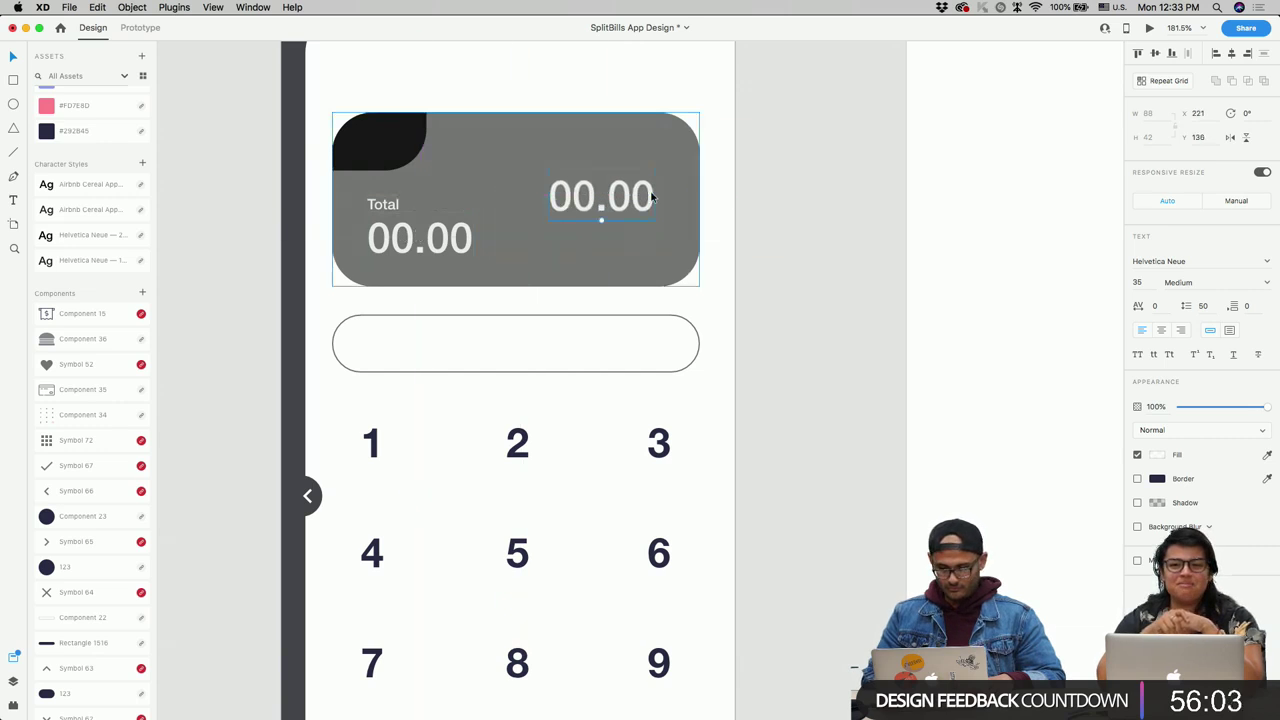
pyautogui.doubleClick(1138, 283)
pyautogui.write('15')
pyautogui.press('Return')
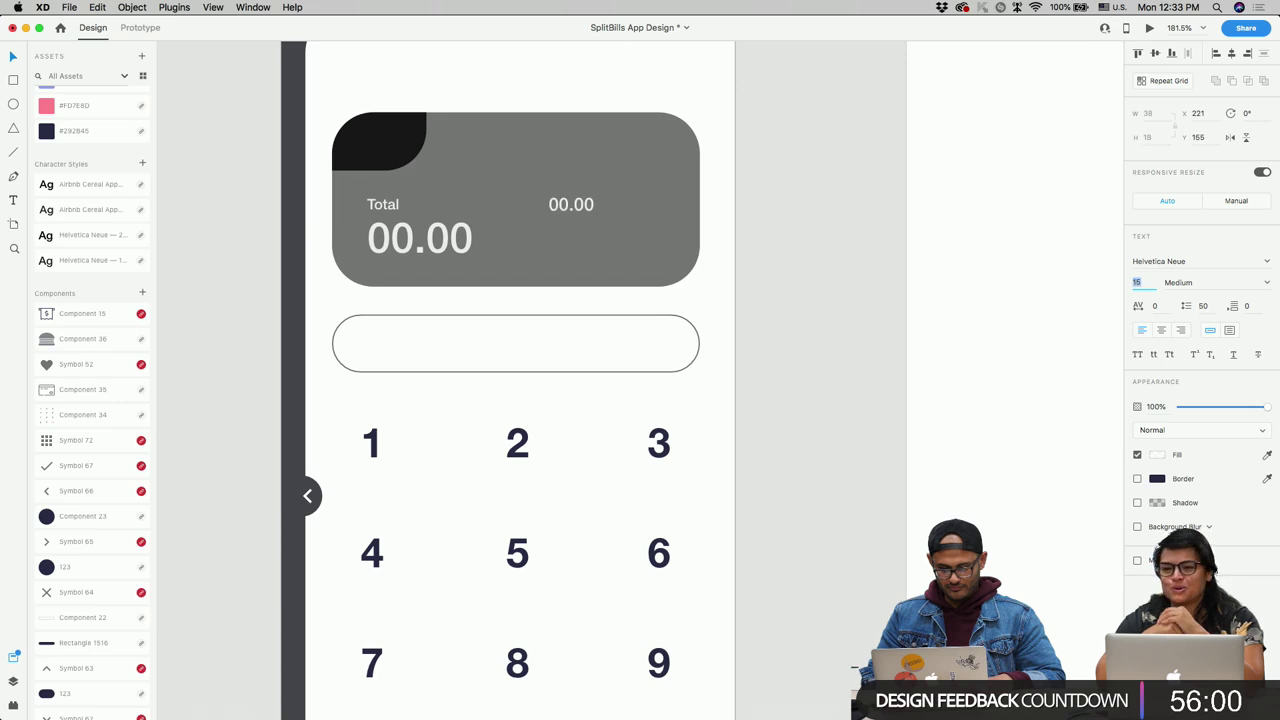
pyautogui.moveTo(600, 204); pyautogui.dragTo(655, 219)
# Step: Move the "Total" label and large amount up together so the pair starts at Y 151
pyautogui.click(432, 255)
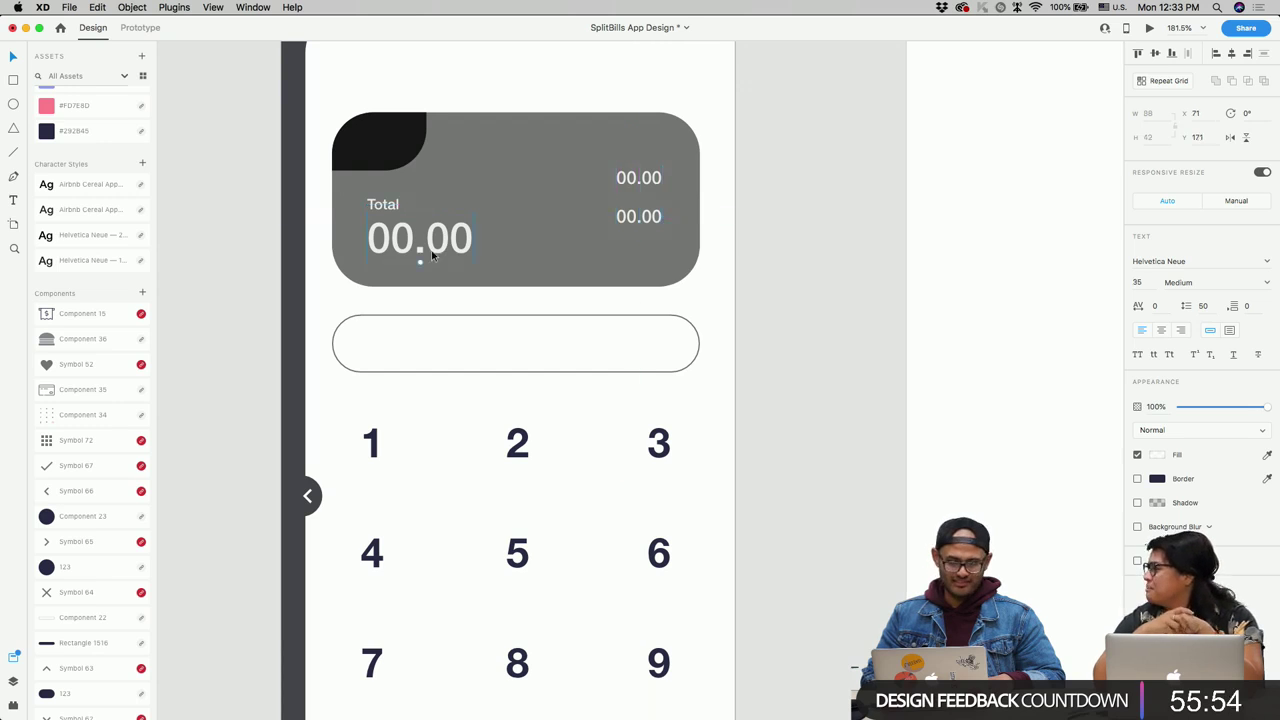
pyautogui.keyDown('shift'); pyautogui.click(395, 207); pyautogui.keyUp('shift')
pyautogui.moveTo(395, 207); pyautogui.dragTo(395, 198)
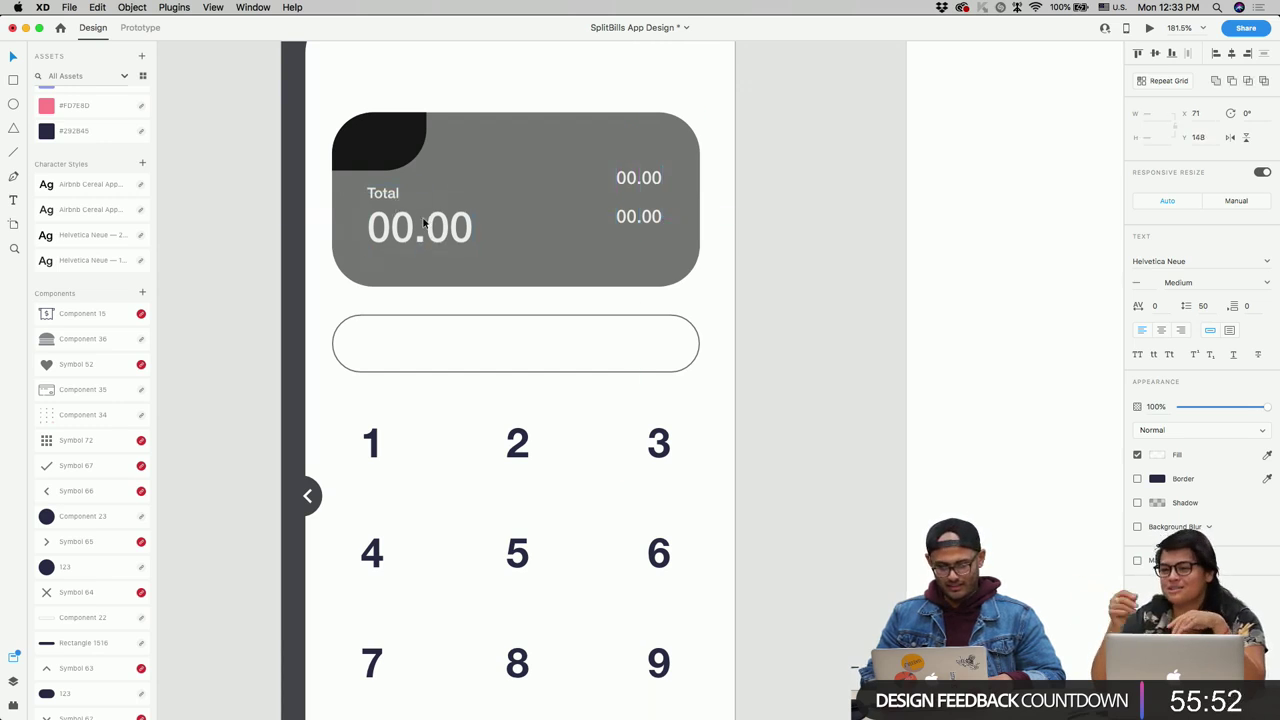
pyautogui.keyDown('shift'); pyautogui.click(646, 212); pyautogui.keyUp('shift')
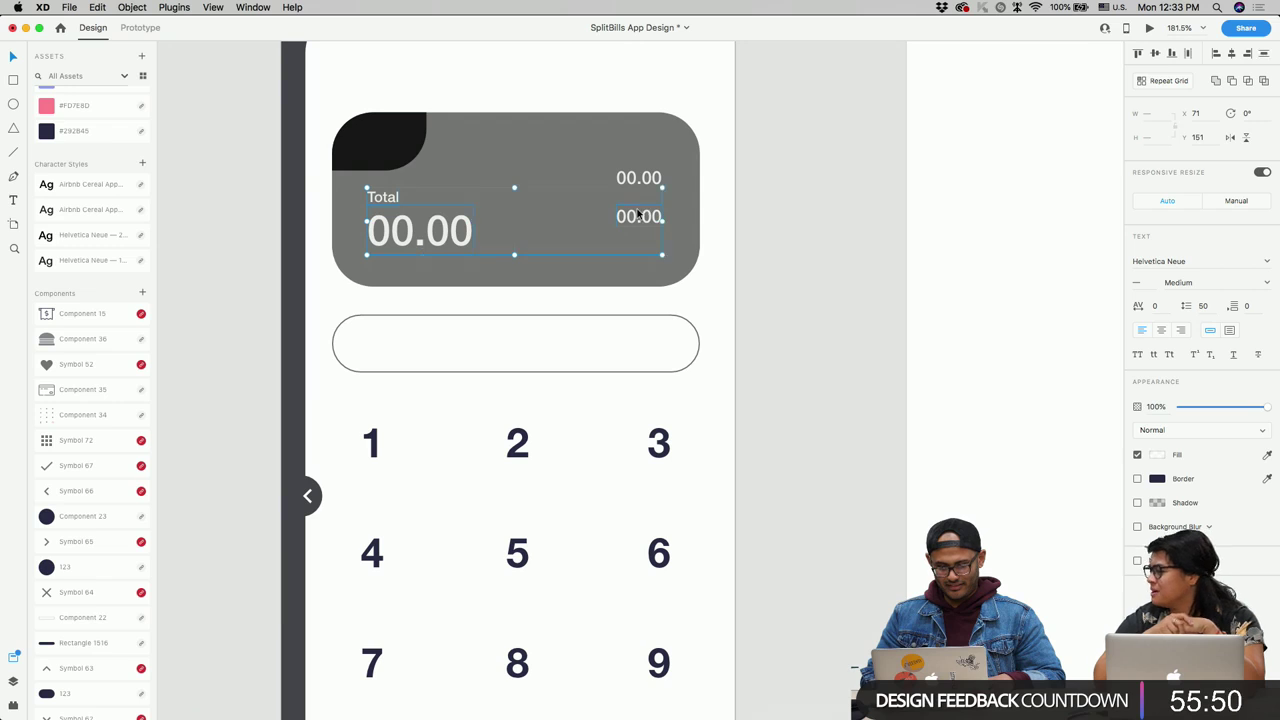
# Step: Move the two small amounts down together beside the "Total" block and set their font size to 13
pyautogui.click(660, 158)
pyautogui.click(640, 178)
pyautogui.keyDown('shift'); pyautogui.click(643, 212); pyautogui.keyUp('shift')
pyautogui.moveTo(643, 212); pyautogui.dragTo(640, 230)
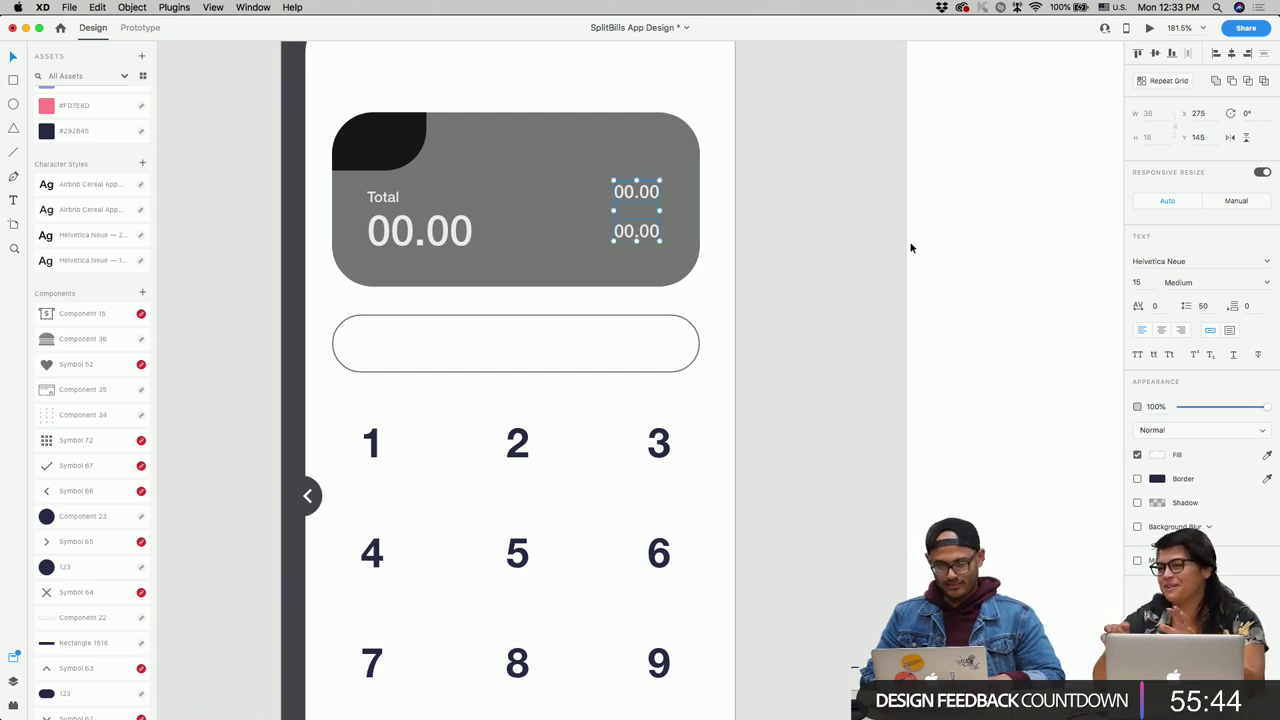
pyautogui.click(1137, 282)
pyautogui.write('13')
pyautogui.press('Return')
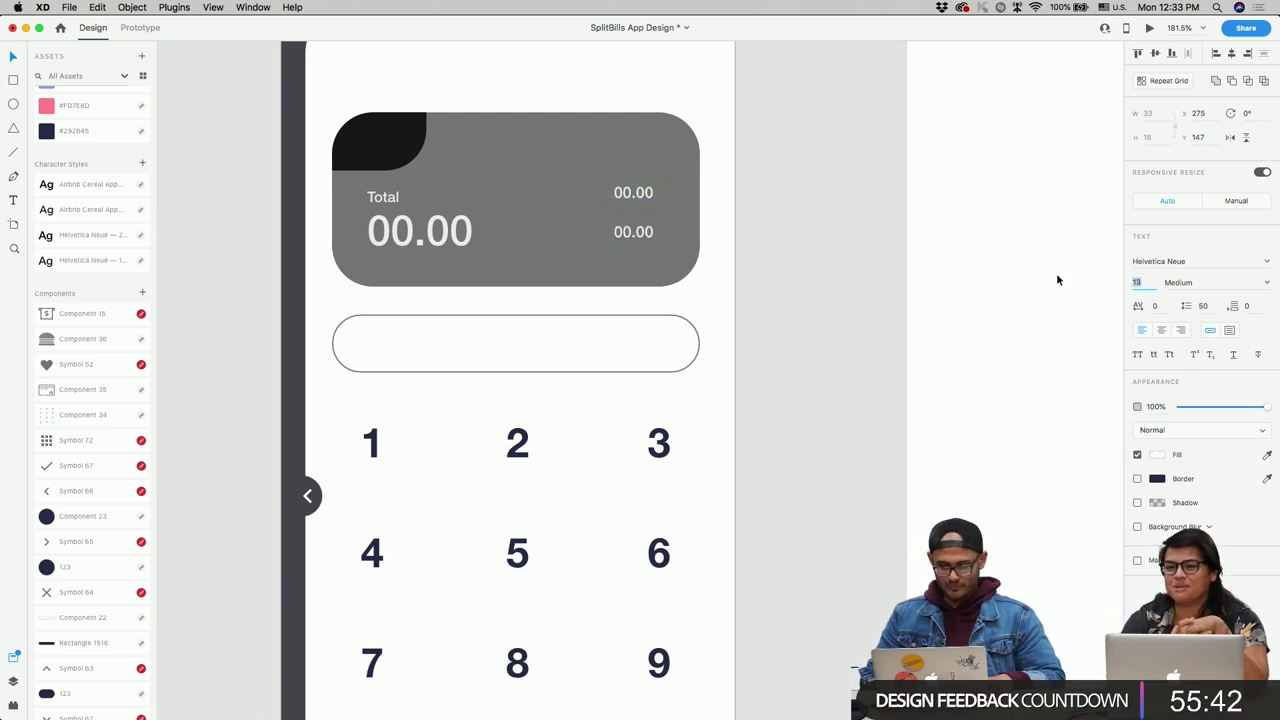
pyautogui.moveTo(640, 234); pyautogui.dragTo(646, 237)
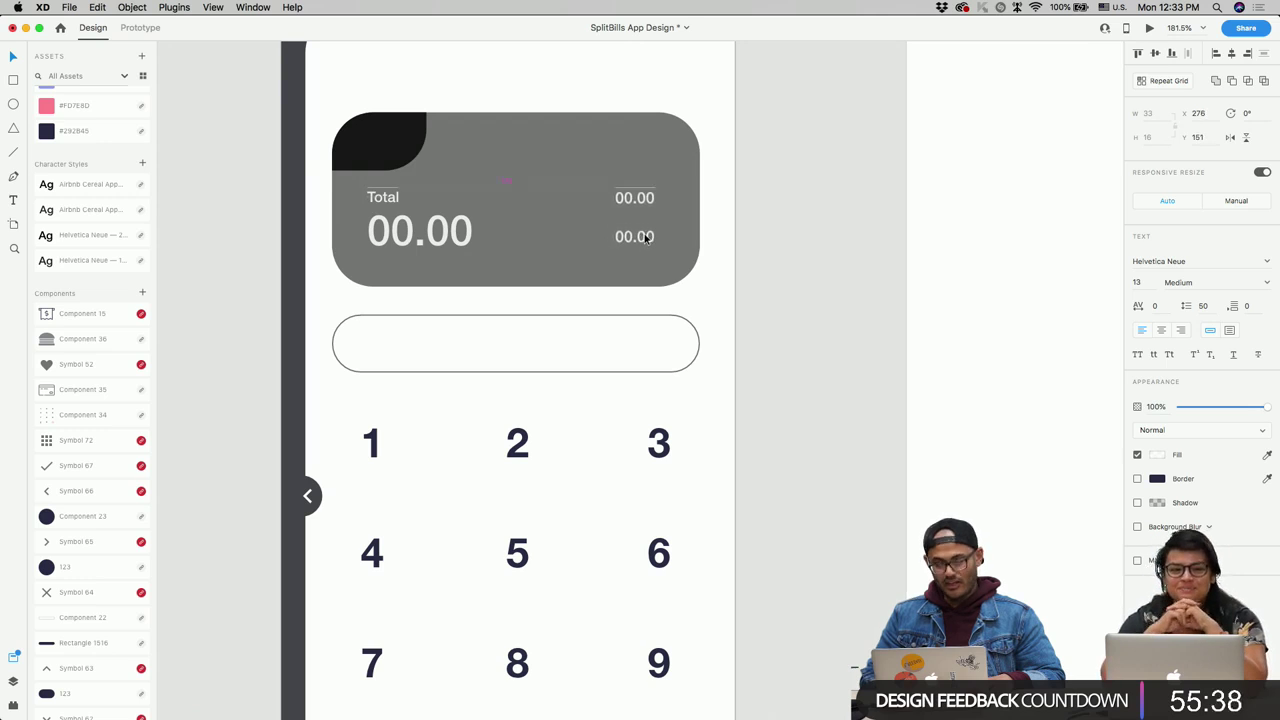
pyautogui.moveTo(646, 237); pyautogui.dragTo(646, 232)
pyautogui.click(708, 191)
# Step: Duplicate the "Total" label beside the upper small amount at X 229 and change the copy's text to "Tip"
pyautogui.moveTo(399, 197); pyautogui.dragTo(590, 194)
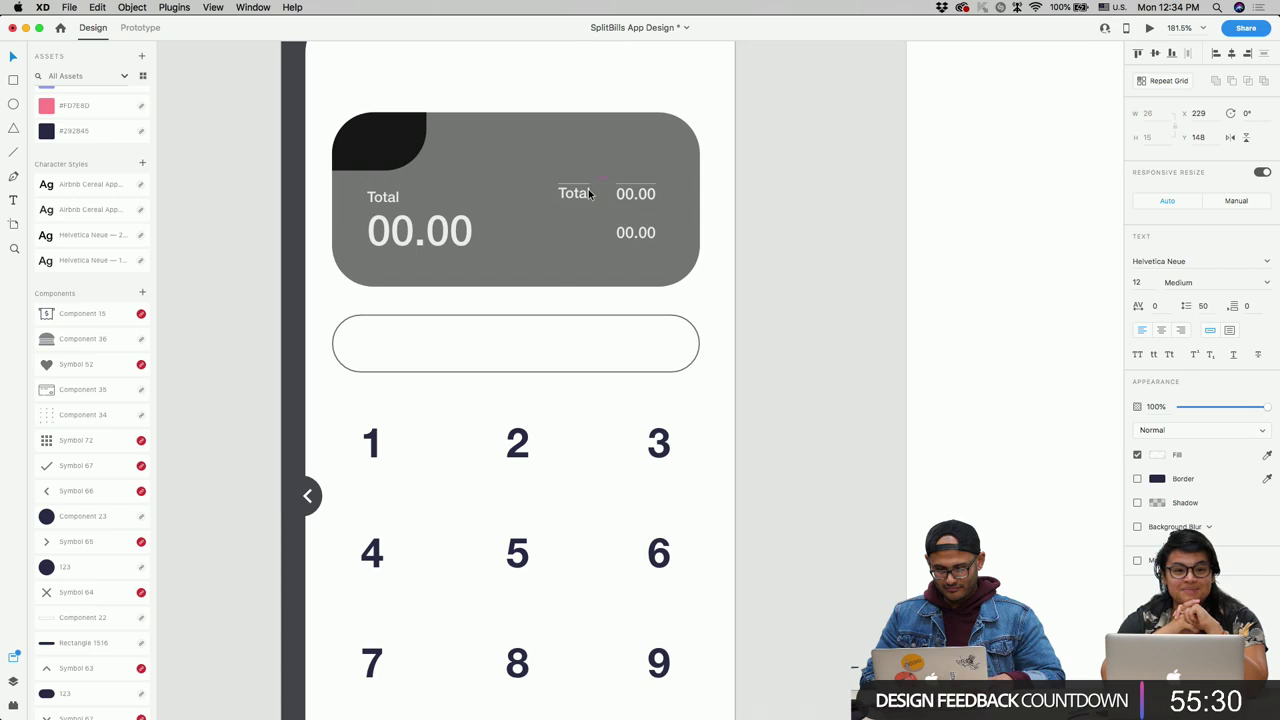
pyautogui.doubleClick(590, 194)
pyautogui.write('Tip')
pyautogui.press('Escape')
# Step: Duplicate the "Tip" label beside the lower small amount and change the copy's text to "Tax"
pyautogui.moveTo(582, 194); pyautogui.dragTo(572, 240)
pyautogui.doubleClick(569, 233)
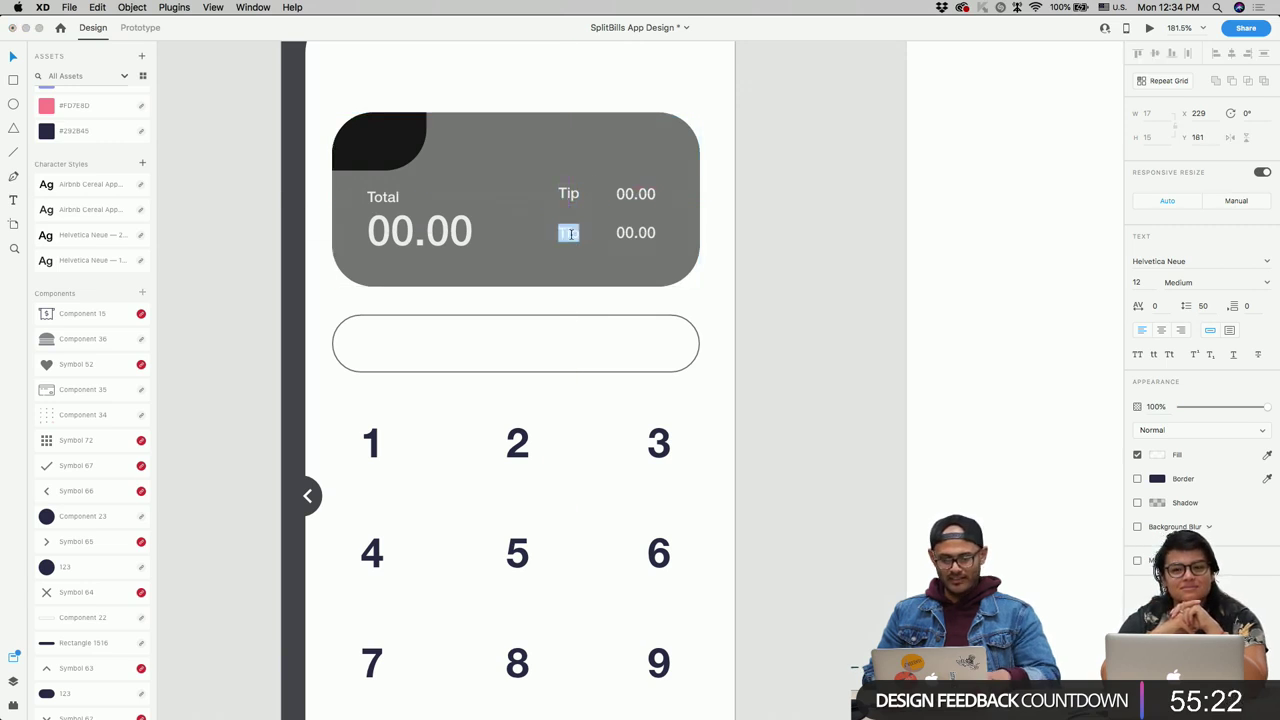
pyautogui.write('Tax')
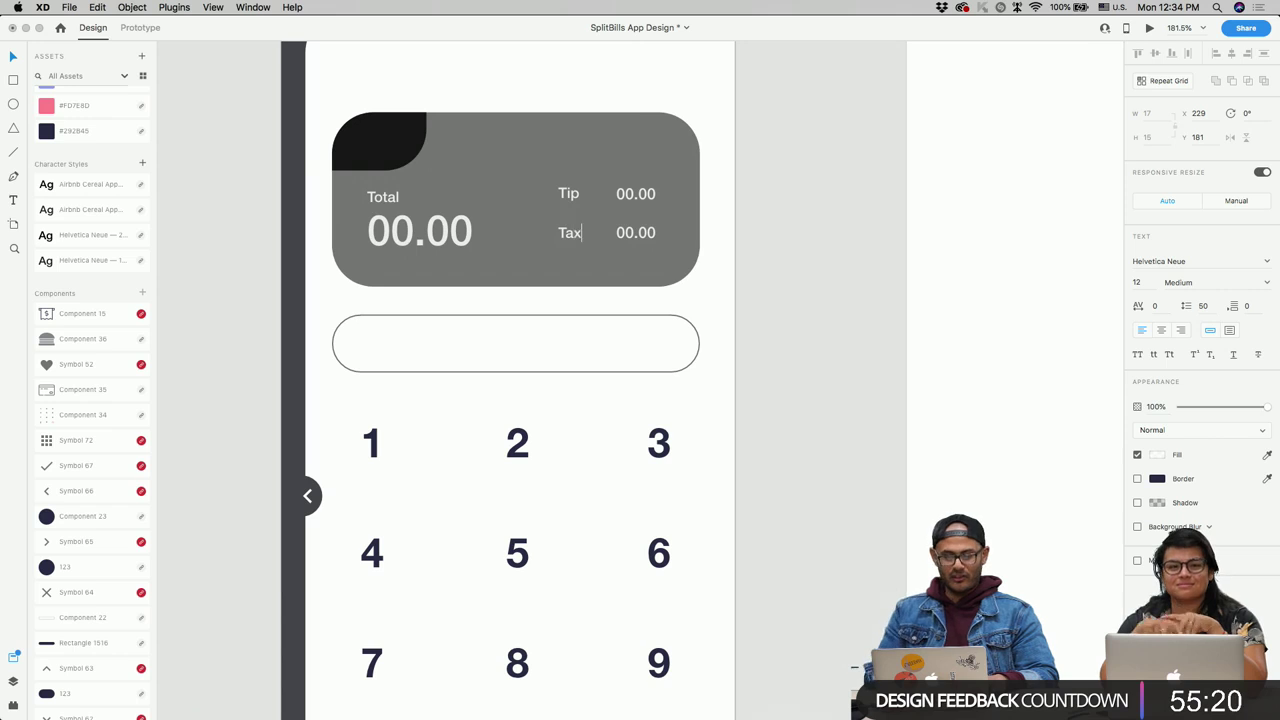
pyautogui.press('Escape')
# Step: Shift the "Tip" and "Tax" labels and their amounts down together to Y 151, in line with the "Total" label
pyautogui.keyDown('shift'); pyautogui.click(568, 193); pyautogui.keyUp('shift')
pyautogui.keyDown('shift'); pyautogui.click(640, 196); pyautogui.keyUp('shift')
pyautogui.keyDown('shift'); pyautogui.click(635, 232); pyautogui.keyUp('shift')
pyautogui.press('Escape')
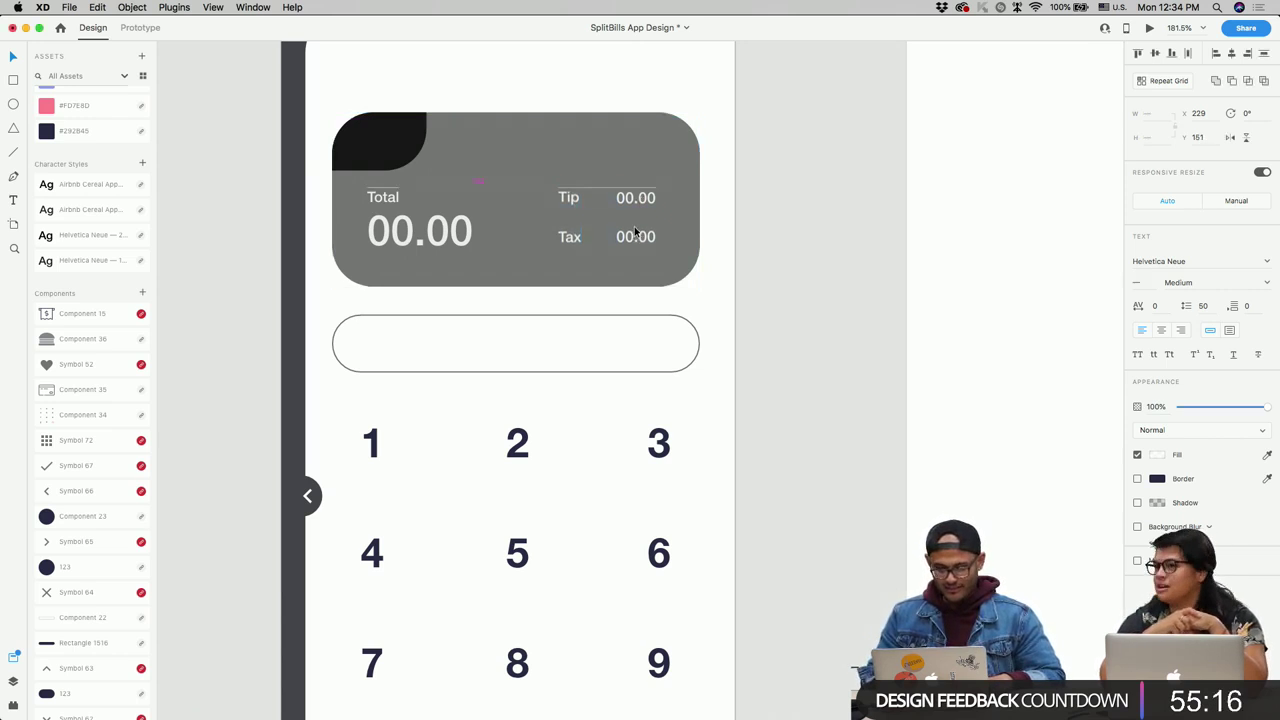
pyautogui.press('Down')
pyautogui.press('Down')
pyautogui.press('Down')
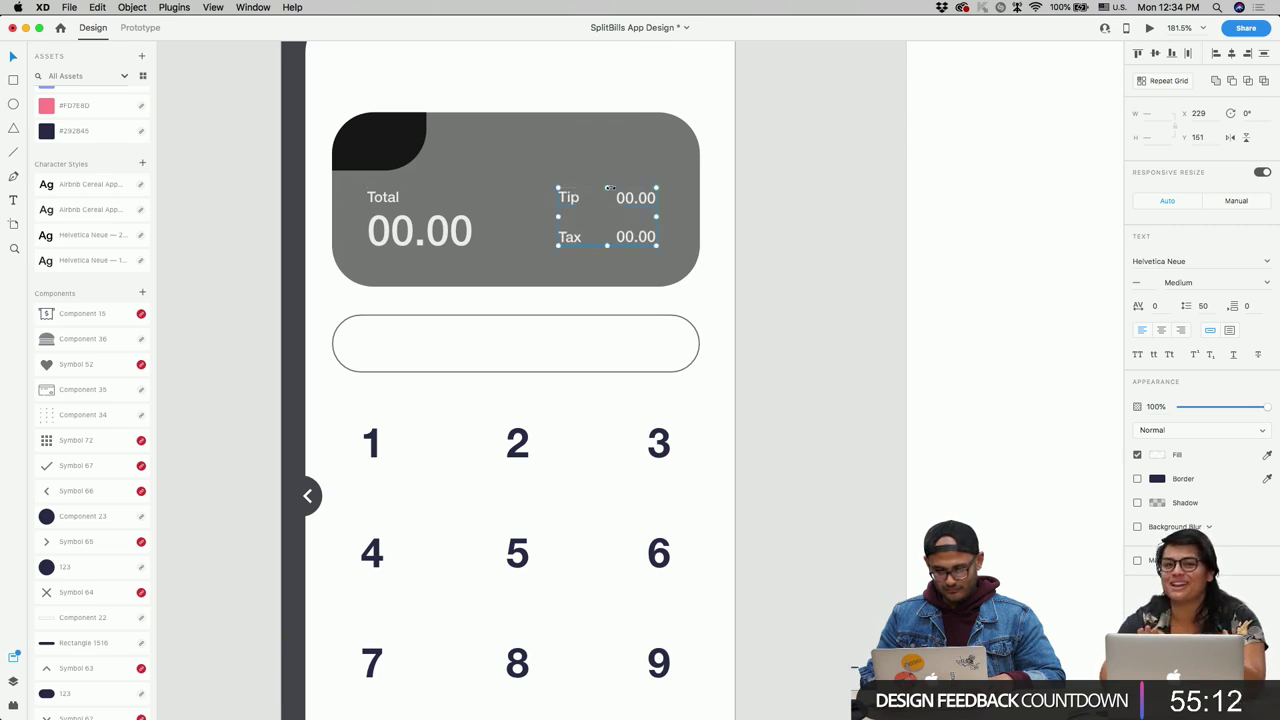
# Step: Change the "Total" label above the large amount to "Grand"
pyautogui.doubleClick(369, 199)
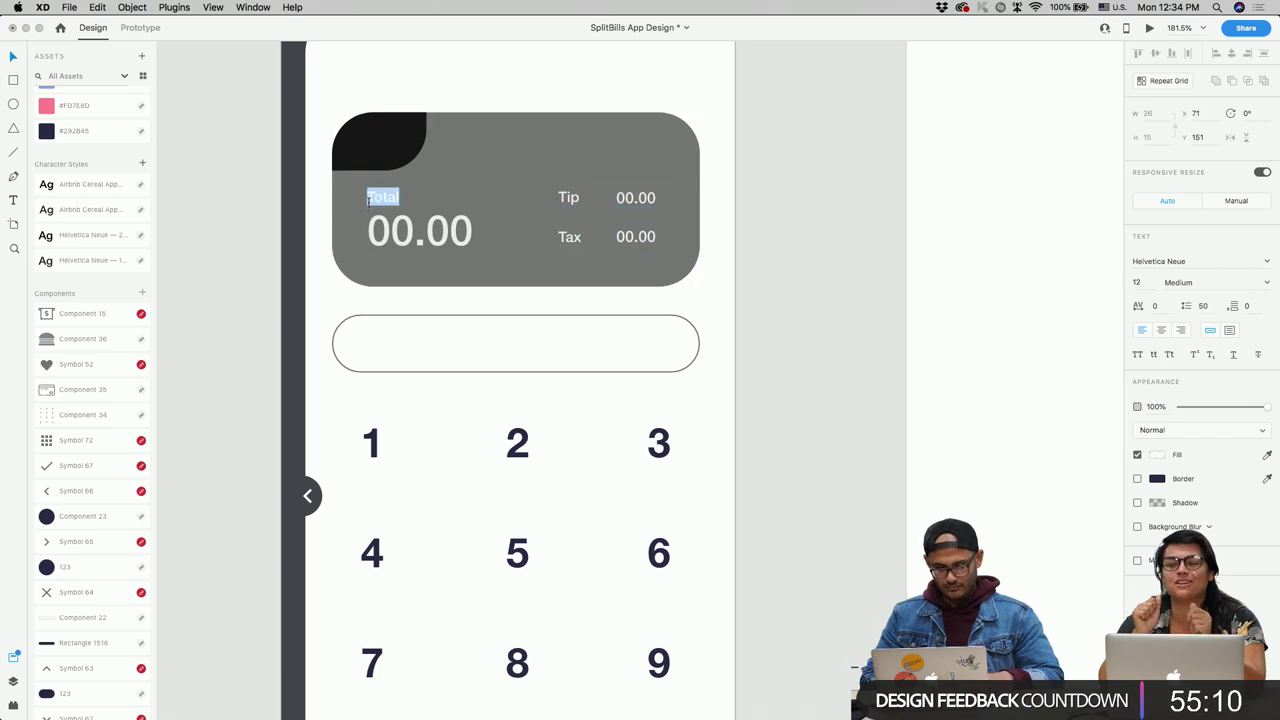
pyautogui.write('Grand')
pyautogui.press('Escape')
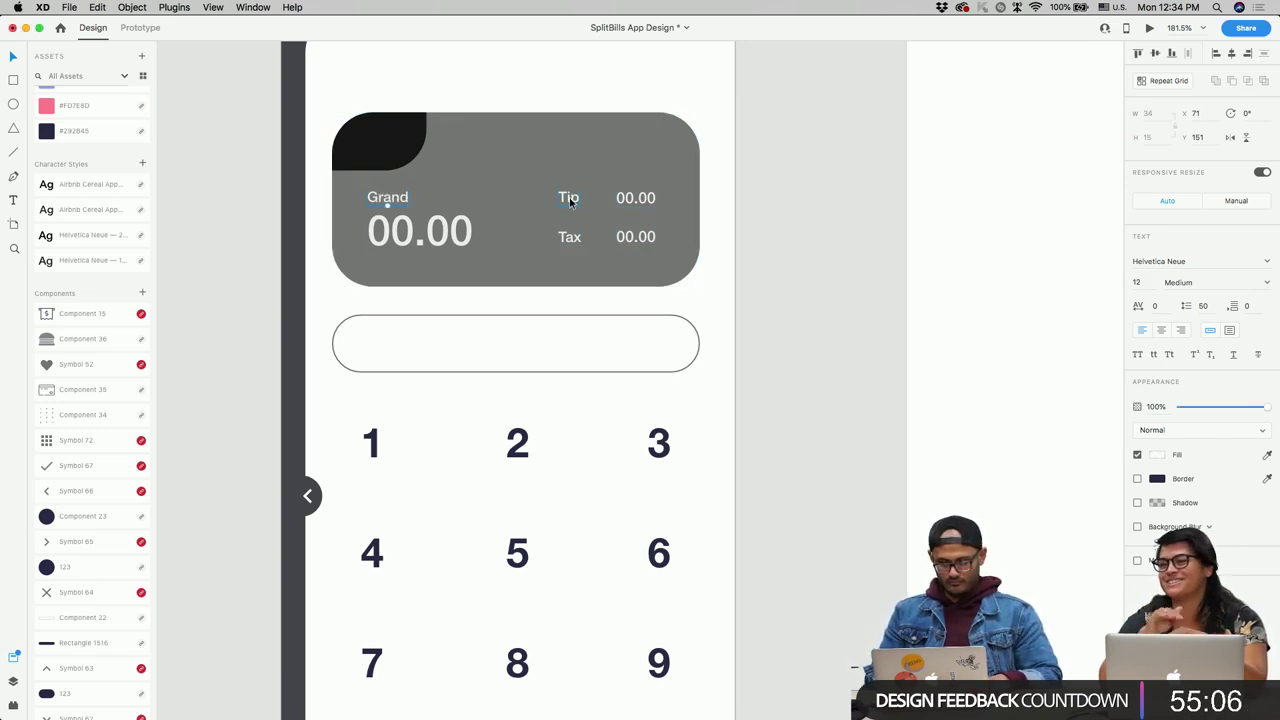
# Step: Duplicate the "Tip" label and its amount above the original at Y 119 and change the copied label to "Total"
pyautogui.moveTo(619, 203); pyautogui.dragTo(622, 165)
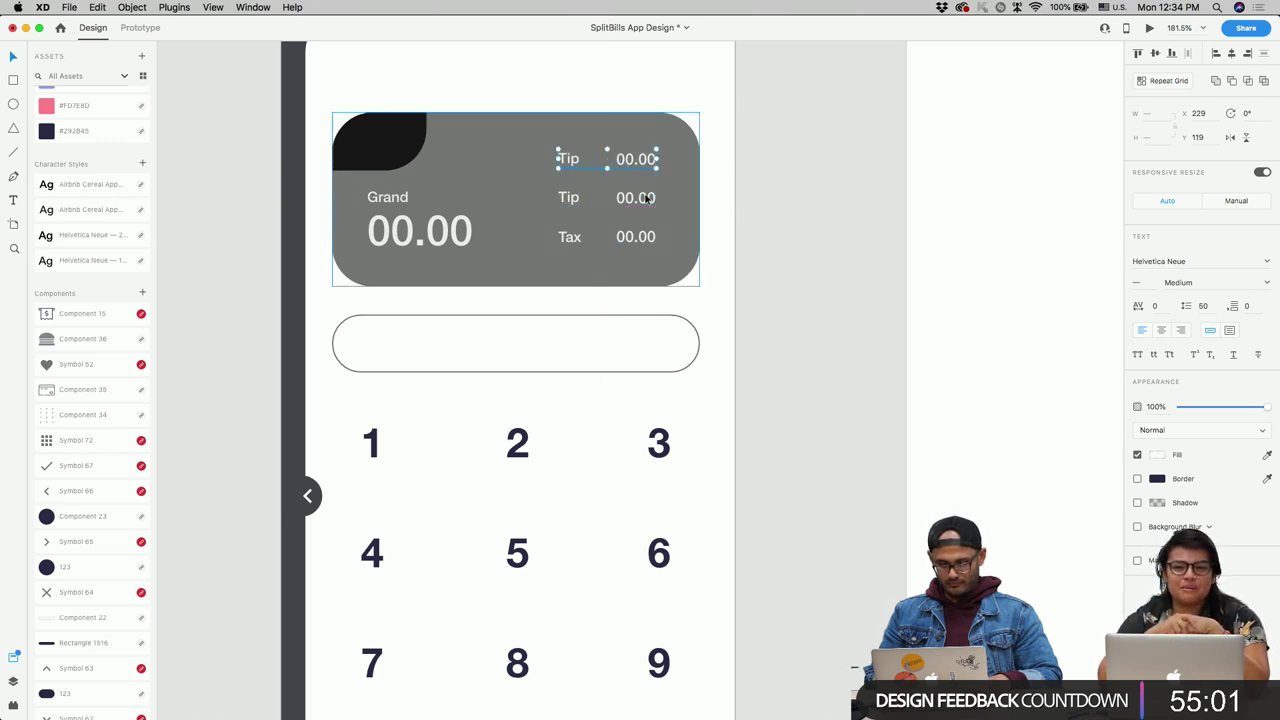
pyautogui.doubleClick(568, 158)
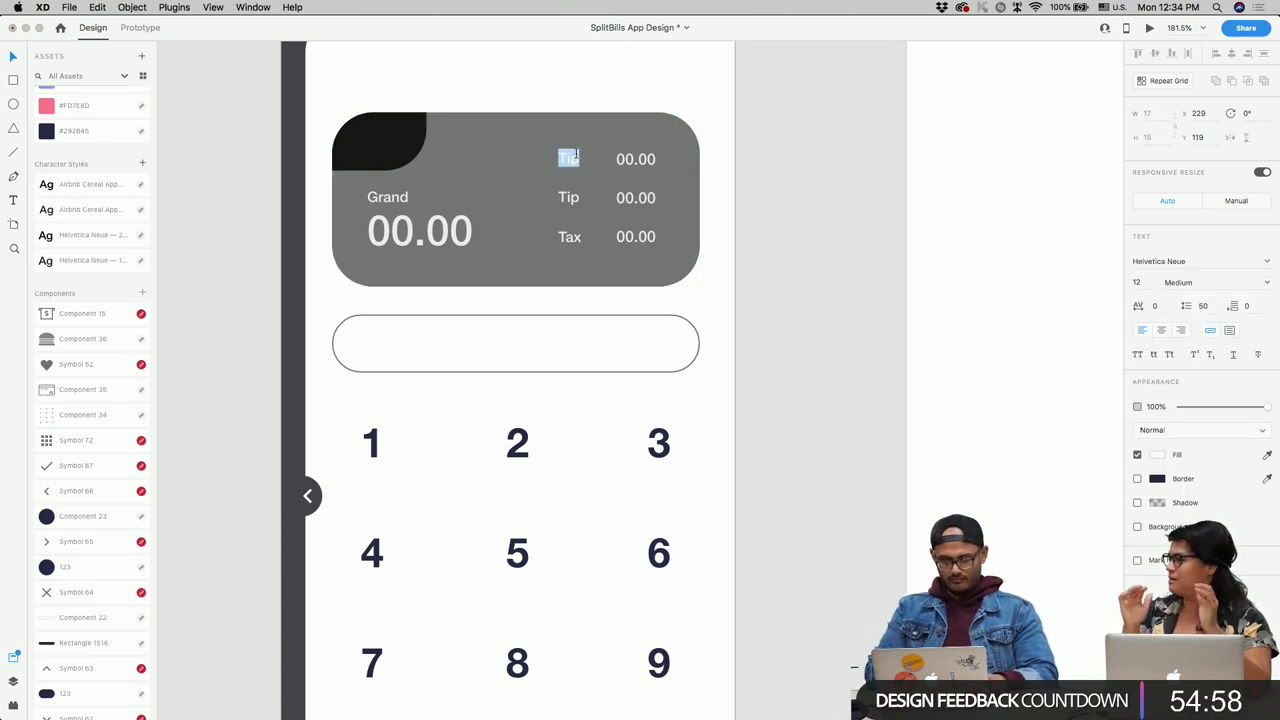
pyautogui.write('to')
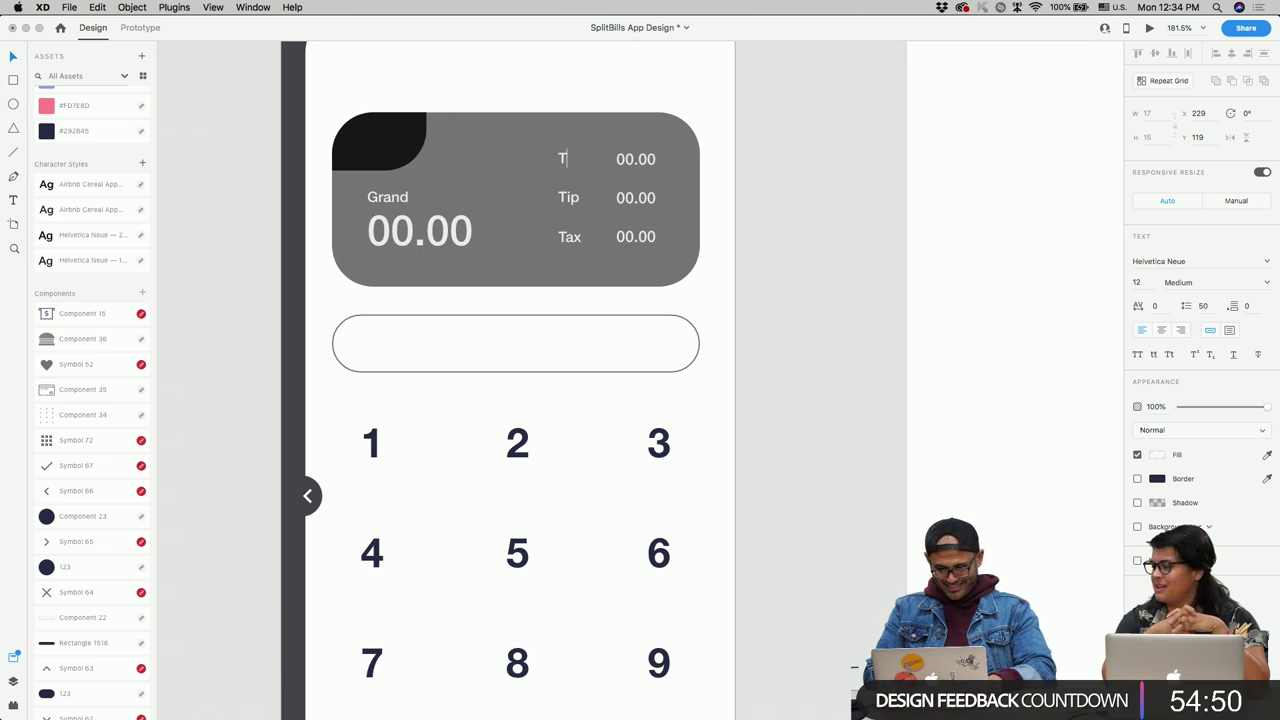
pyautogui.write('otal')
pyautogui.press('Escape')
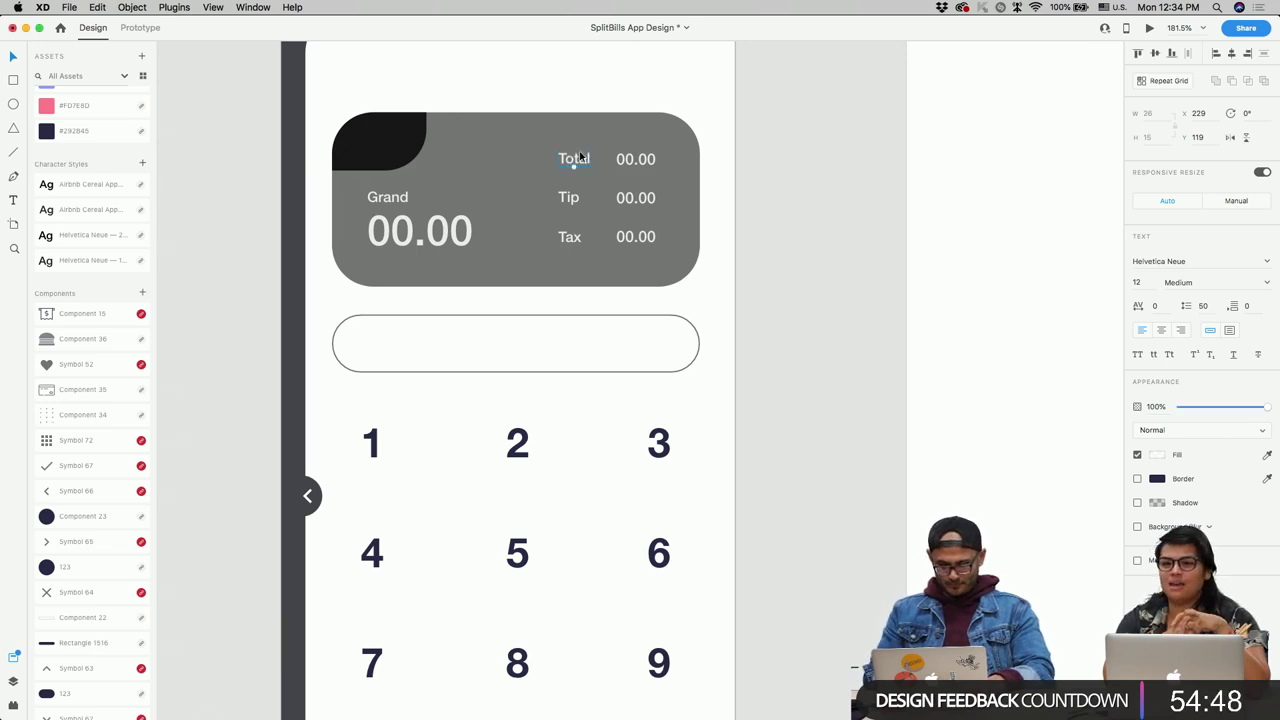
# Step: Relabel the card's three small rows from top to bottom as "Bill", "Tax" and "Tip"
pyautogui.doubleClick(574, 158)
pyautogui.write('Bill')
pyautogui.press('Escape')
pyautogui.doubleClick(569, 198)
pyautogui.write('Tax')
pyautogui.press('Escape')
pyautogui.doubleClick(569, 236)
pyautogui.write('Tip')
pyautogui.press('Escape')
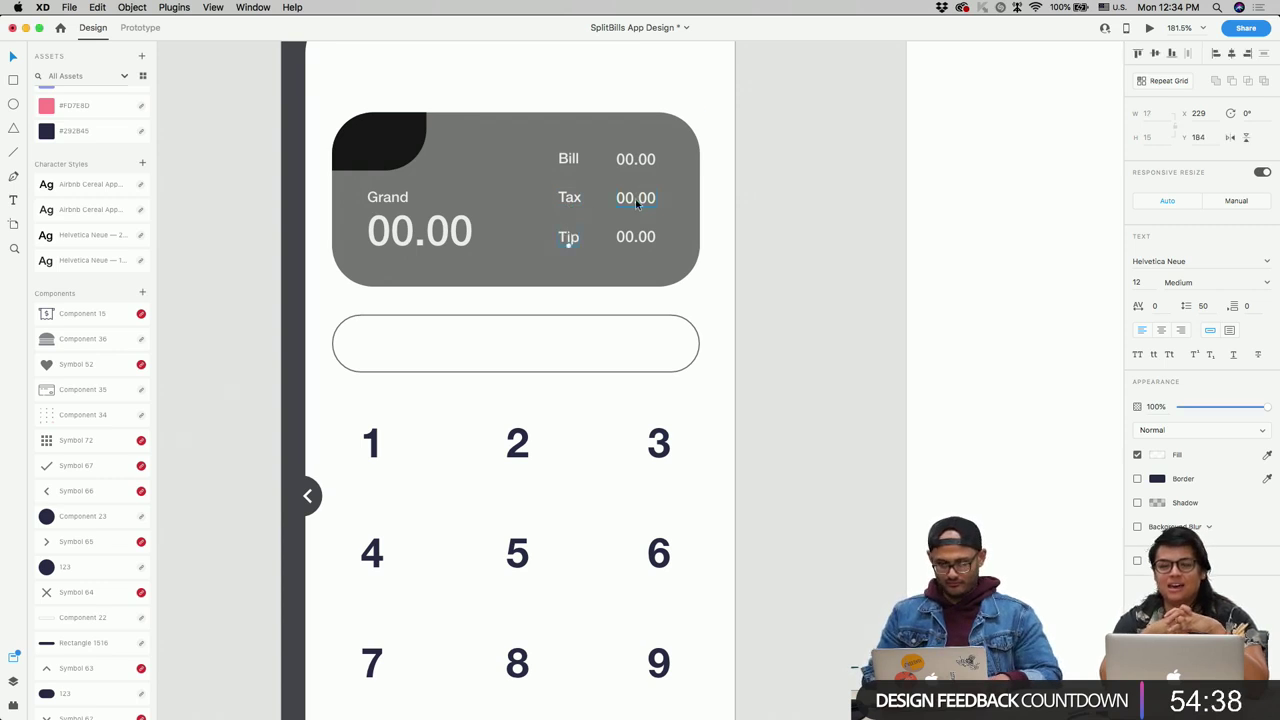
# Step: Group the "Tip" and "Tax" labels each with their own amount and move the "Tax" row down closer to the "Tip" row
pyautogui.keyDown('shift'); pyautogui.click(641, 237); pyautogui.keyUp('shift')
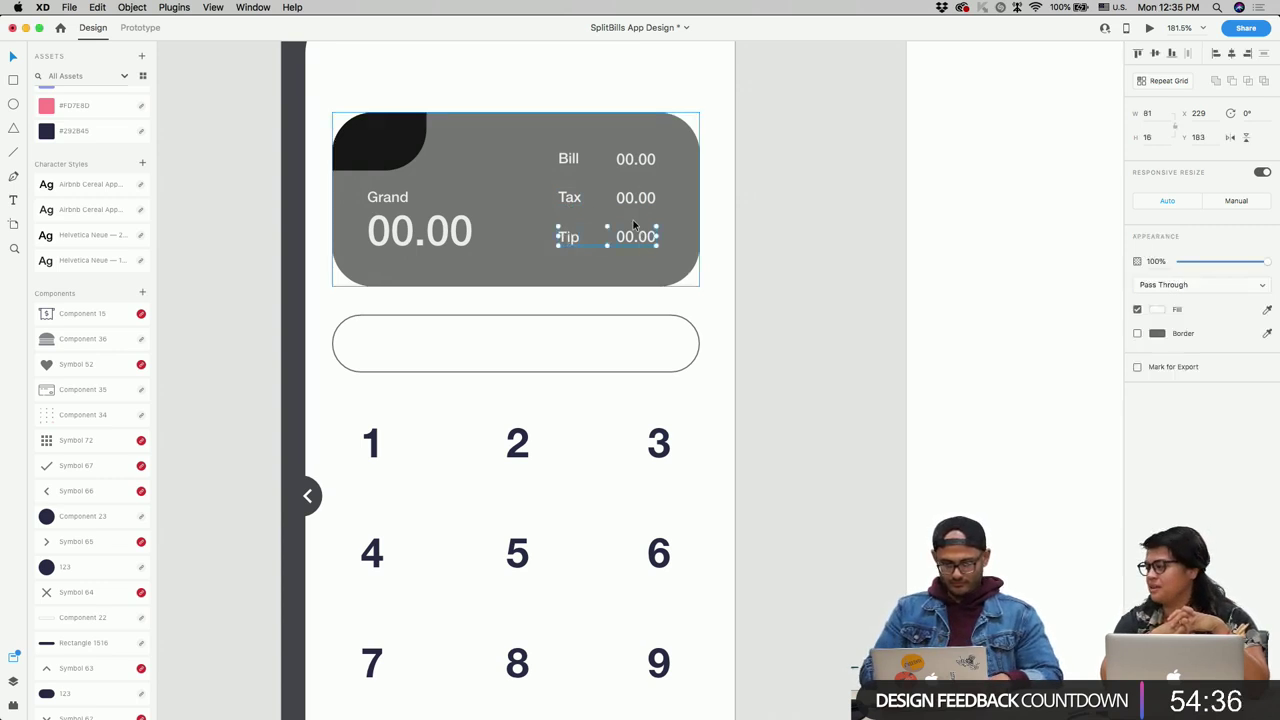
pyautogui.click(634, 198)
pyautogui.keyDown('shift'); pyautogui.click(568, 199); pyautogui.keyUp('shift')
pyautogui.press('super+g')
pyautogui.moveTo(569, 200); pyautogui.dragTo(569, 205)
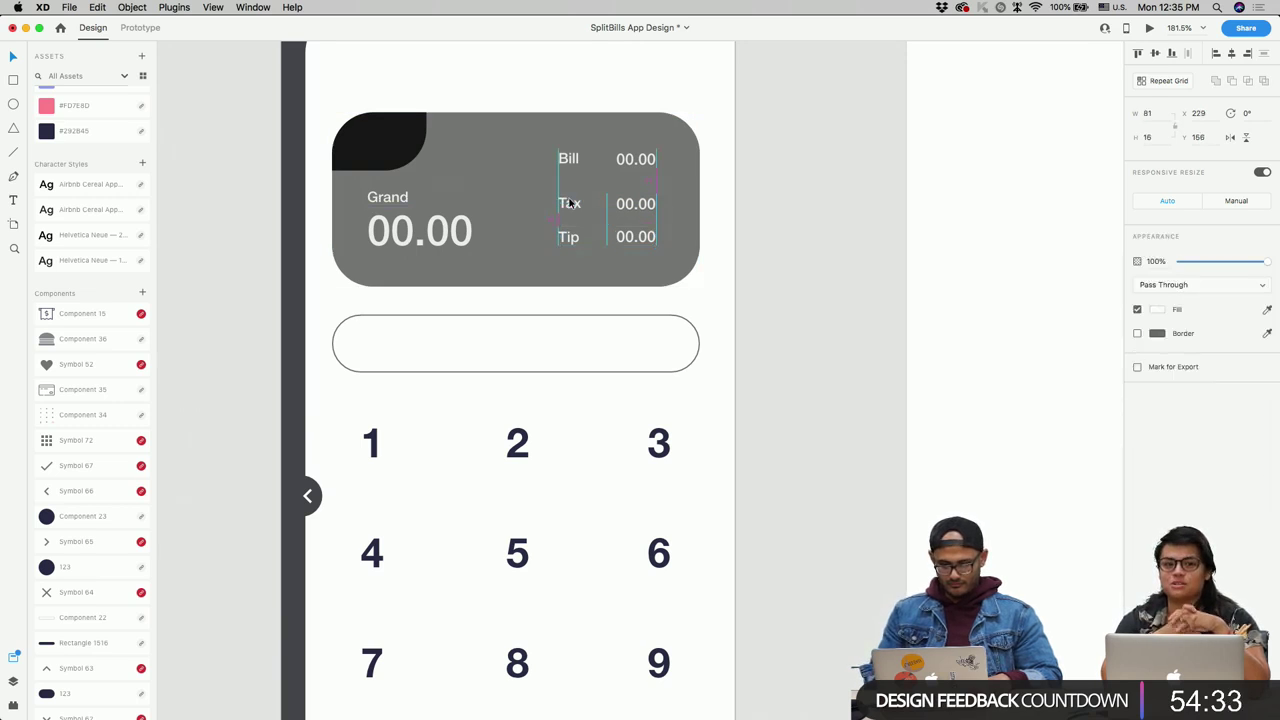
# Step: Group the "Bill" label with its amount and move the row down so the three rows are evenly spaced
pyautogui.click(632, 159)
pyautogui.keyDown('shift'); pyautogui.click(568, 160); pyautogui.keyUp('shift')
pyautogui.press('super+g')
pyautogui.hotkey('shift', 'Down')
pyautogui.press('Up')
pyautogui.press('Up')
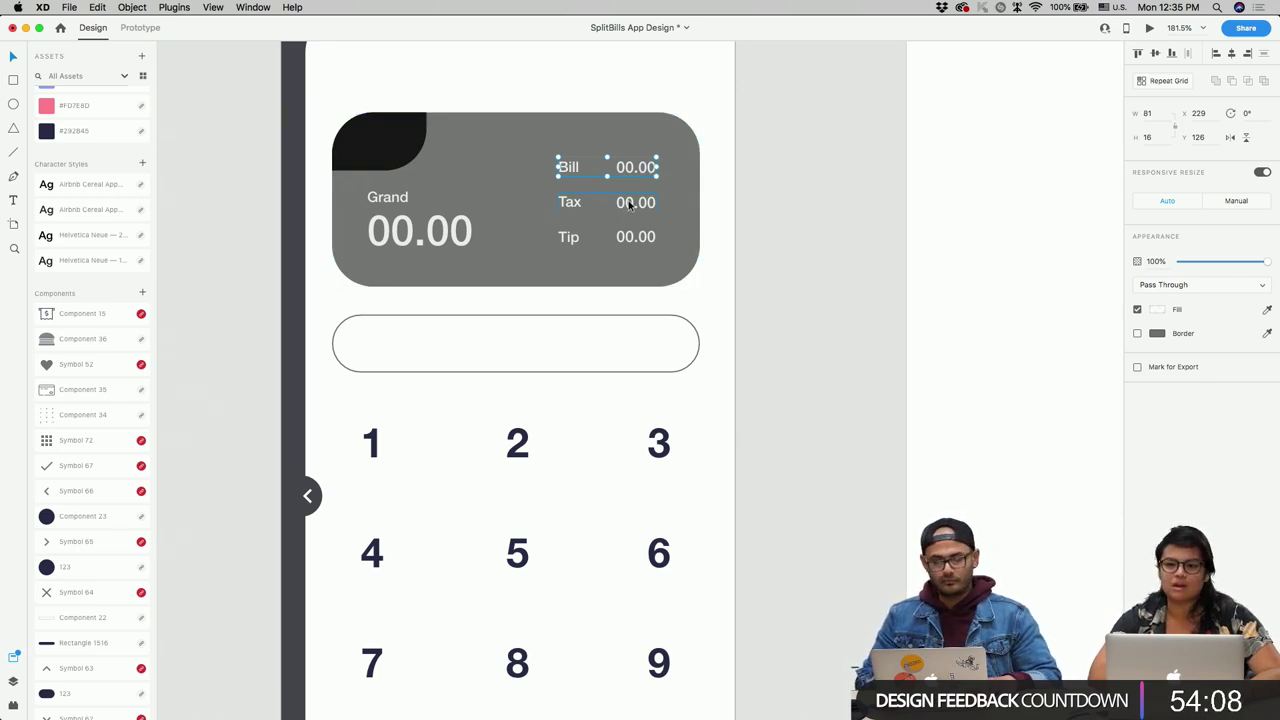
pyautogui.moveTo(649, 170); pyautogui.dragTo(650, 171)
pyautogui.click(578, 208)
pyautogui.scroll(3, 576, 172)
pyautogui.click(576, 172)
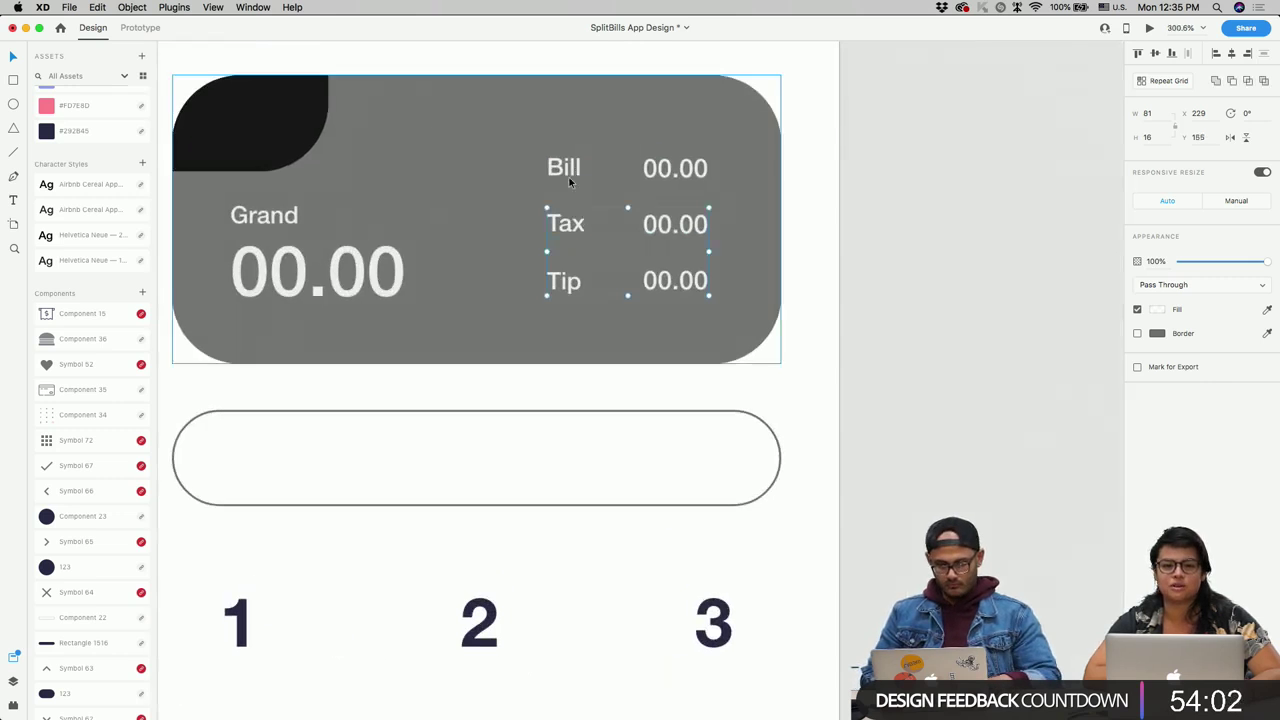
pyautogui.click(637, 370)
pyautogui.scroll(-5, 640, 372)
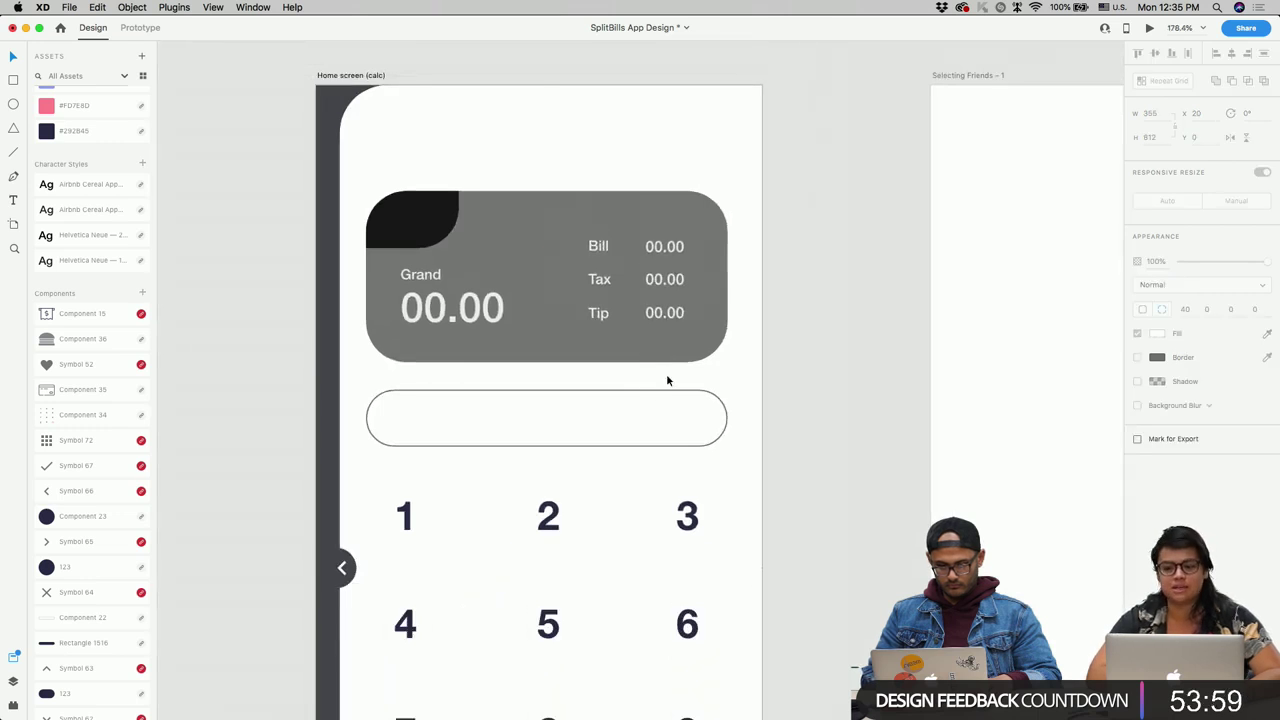
# Step: Reduce the height of the pill field below the bill card to 42
pyautogui.click(435, 284)
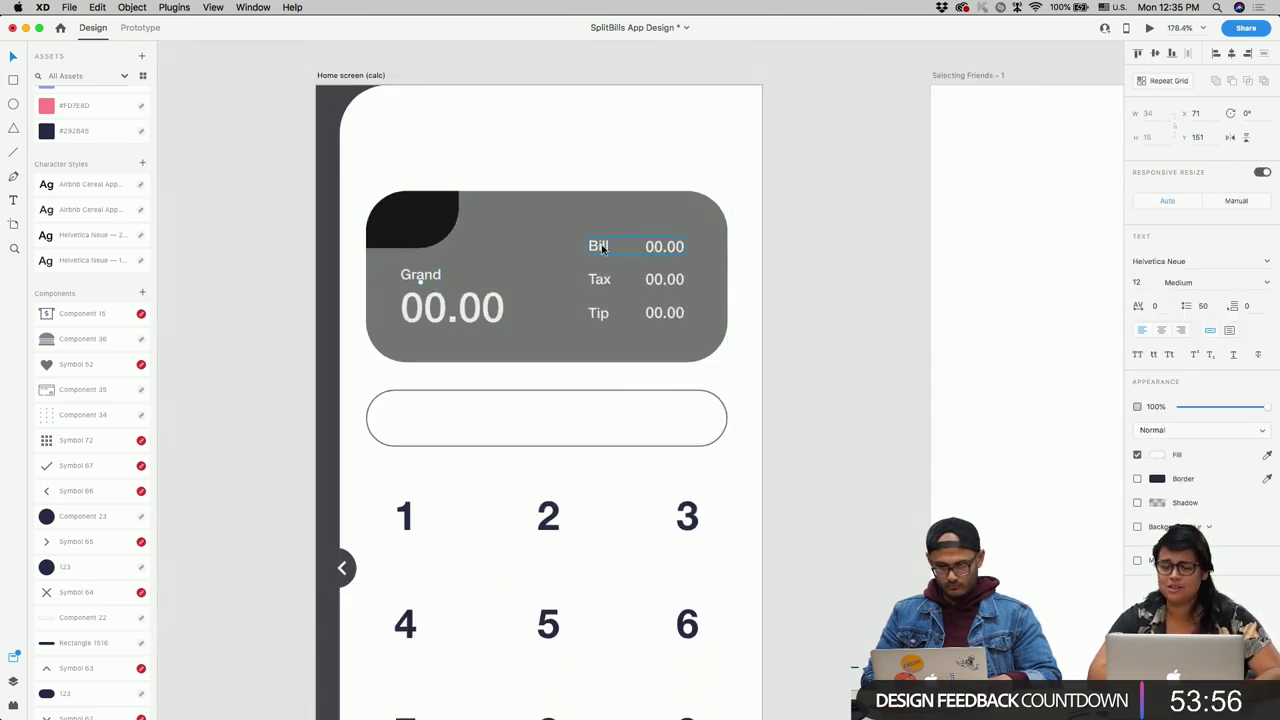
pyautogui.scroll(-3, 604, 438)
pyautogui.scroll(3, 581, 425)
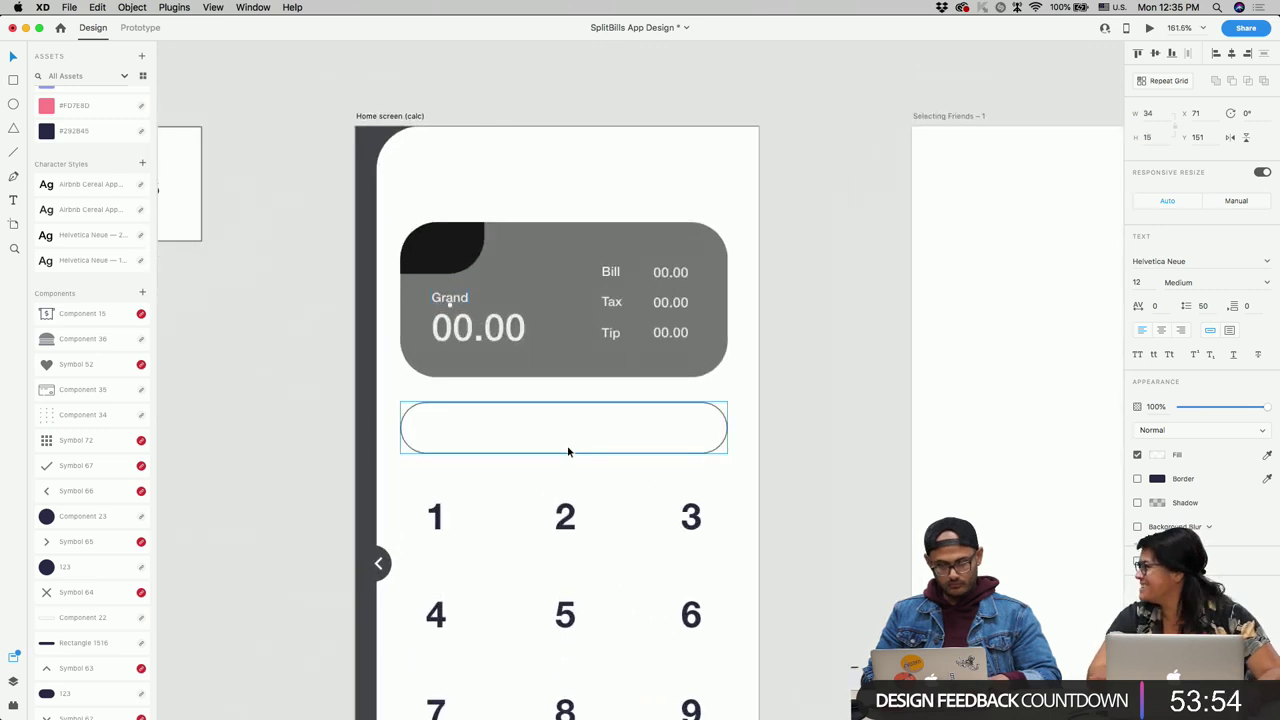
pyautogui.click(566, 447)
pyautogui.moveTo(564, 452); pyautogui.dragTo(564, 446)
pyautogui.scroll(-1, 597, 519)
pyautogui.scroll(-2, 597, 519)
# Step: Extend the keypad component upward to Y 331 with a height of 324
pyautogui.click(570, 452)
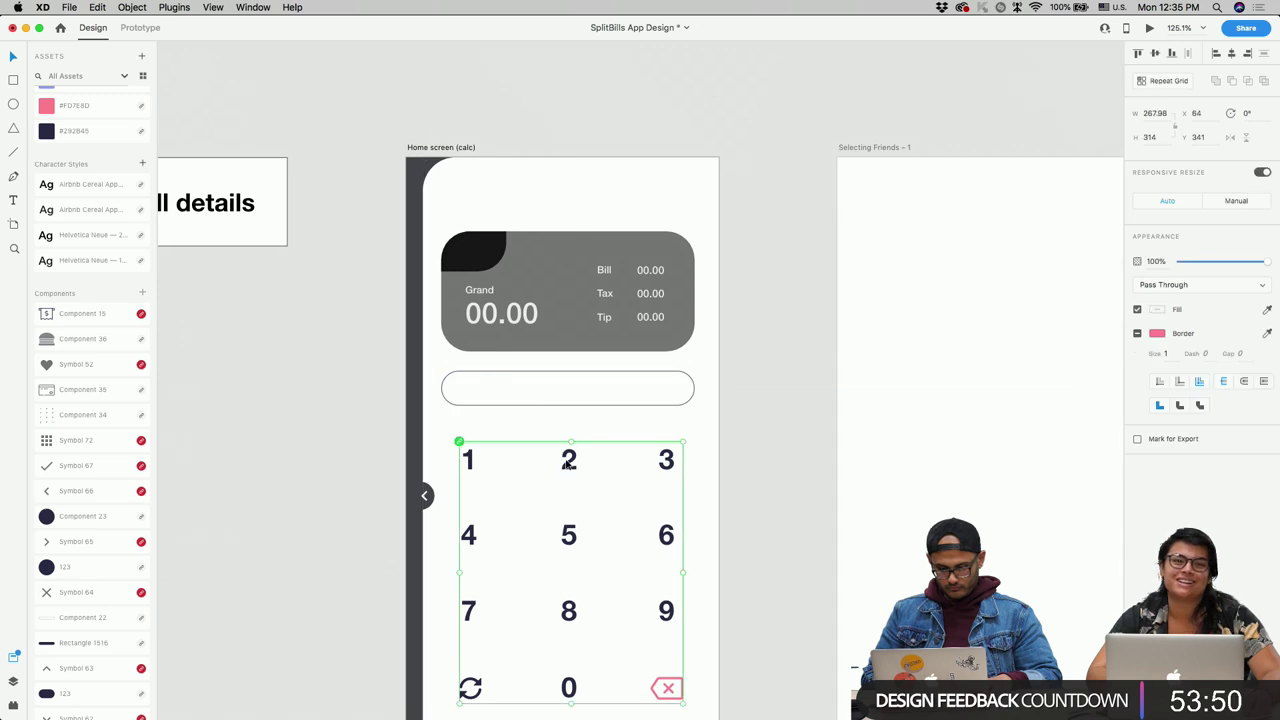
pyautogui.scroll(-3, 570, 445)
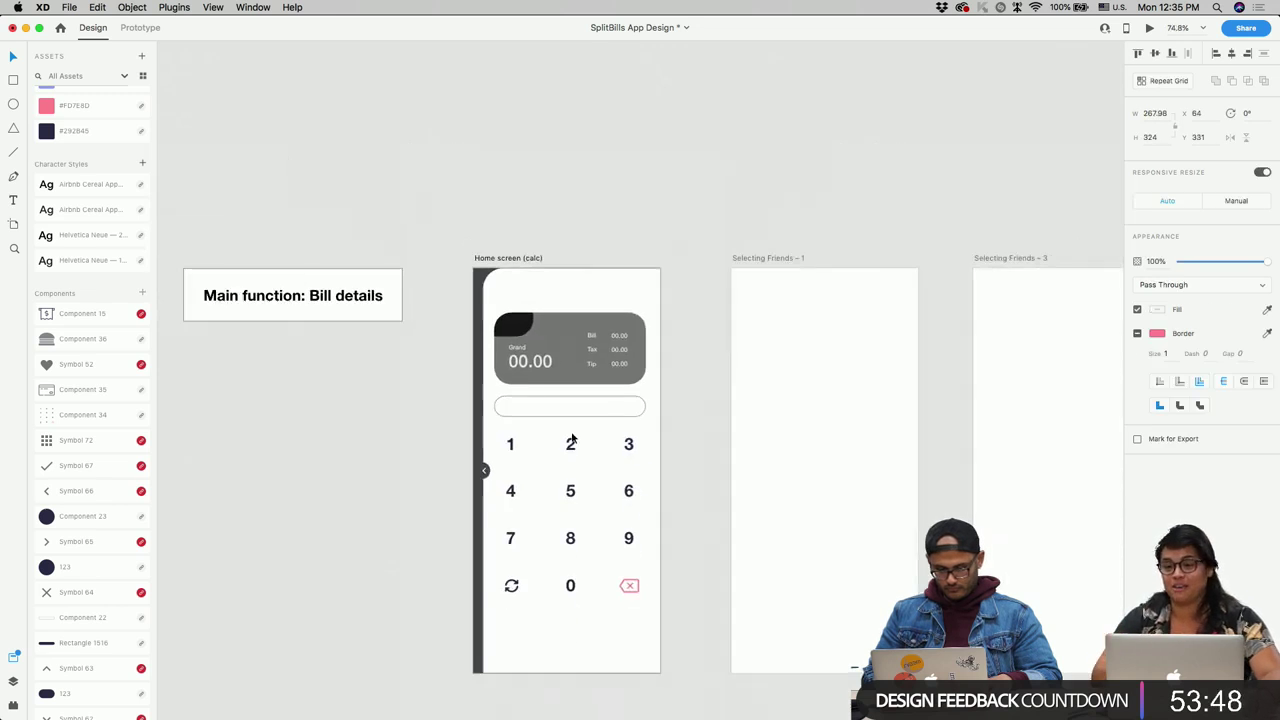
pyautogui.scroll(-1, 573, 427)
pyautogui.scroll(5, 573, 427)
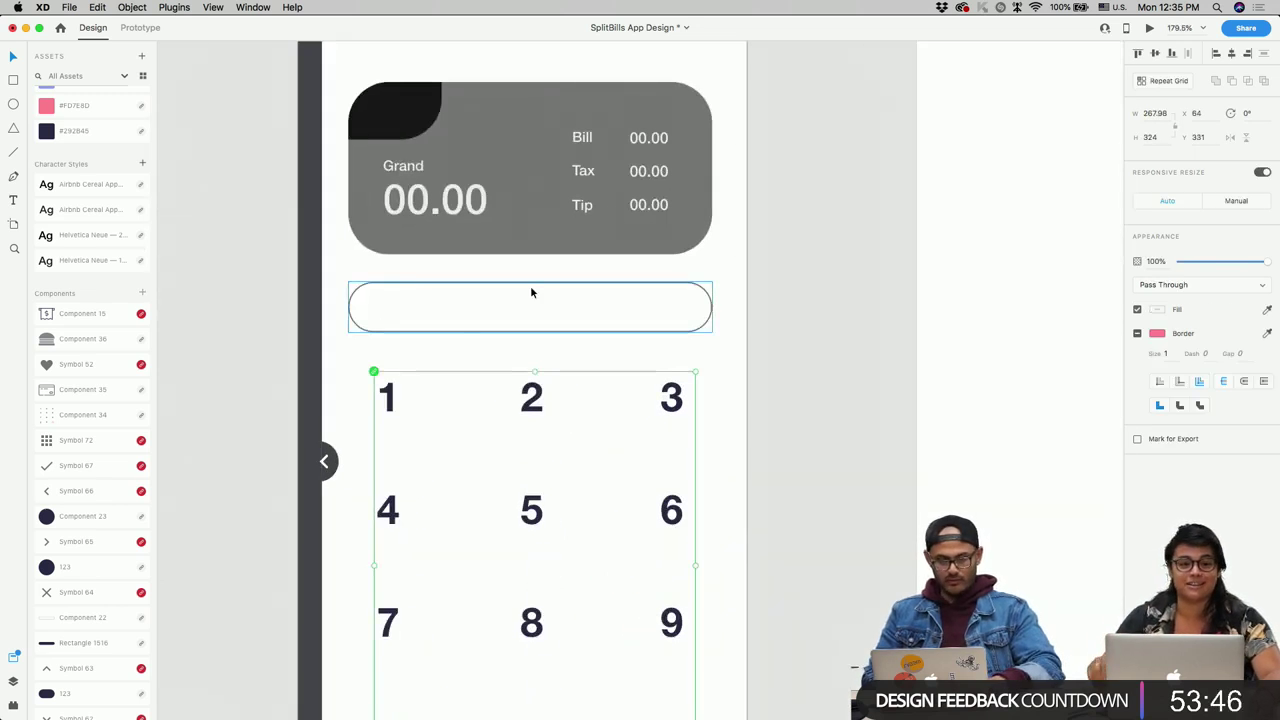
# Step: Duplicate the pill field, shrink the copy to 101 by 36 and place it just below the field
pyautogui.click(447, 326)
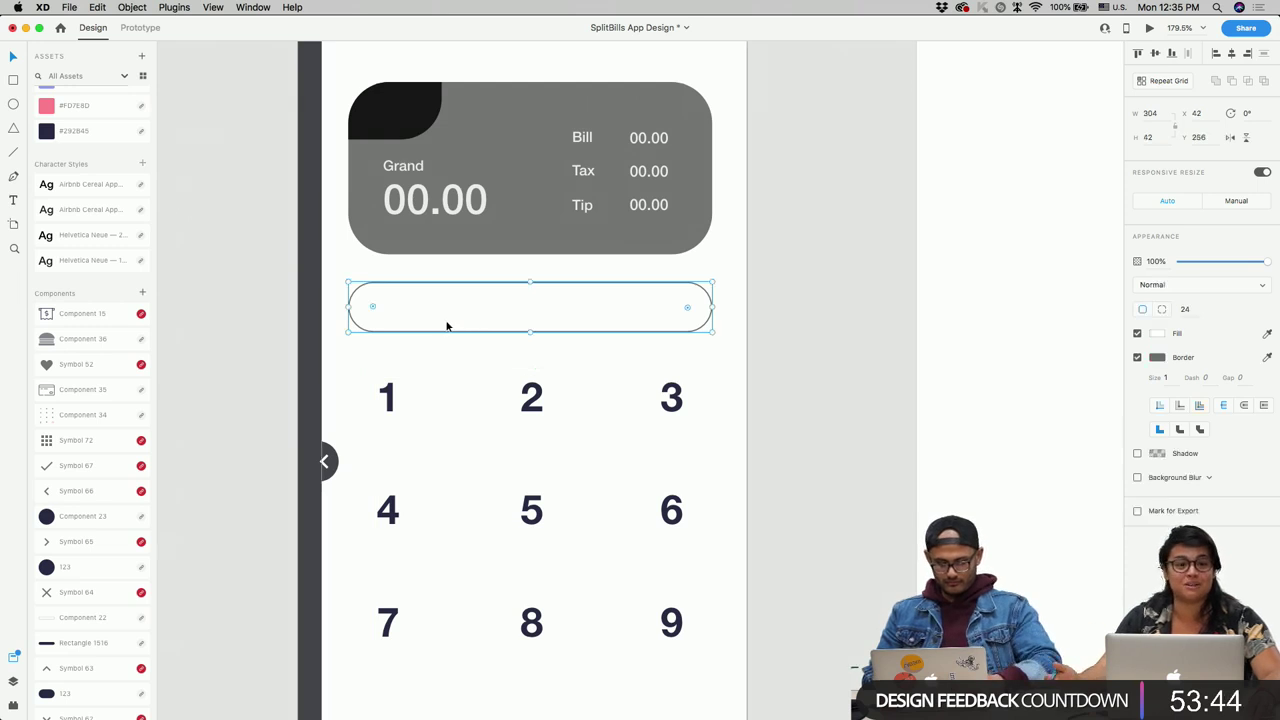
pyautogui.press('Tab')
pyautogui.click(447, 326)
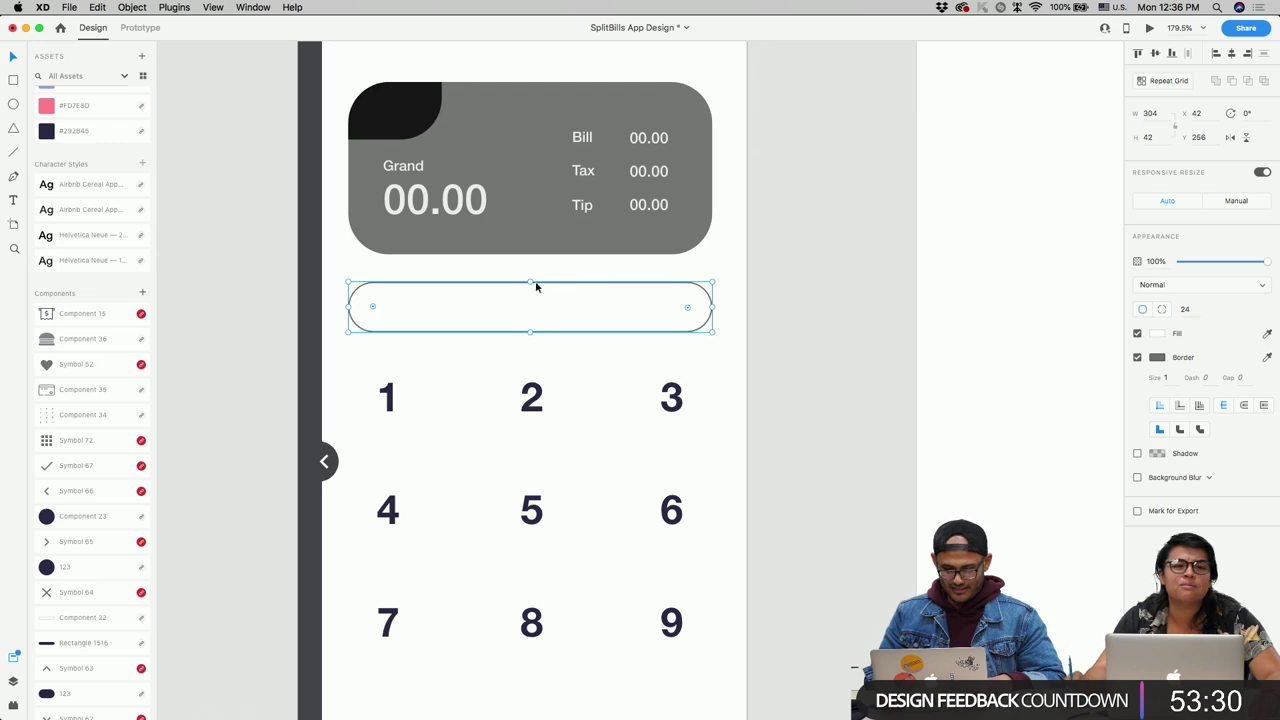
pyautogui.moveTo(531, 282); pyautogui.dragTo(531, 327)
pyautogui.moveTo(711, 306); pyautogui.dragTo(439, 302)
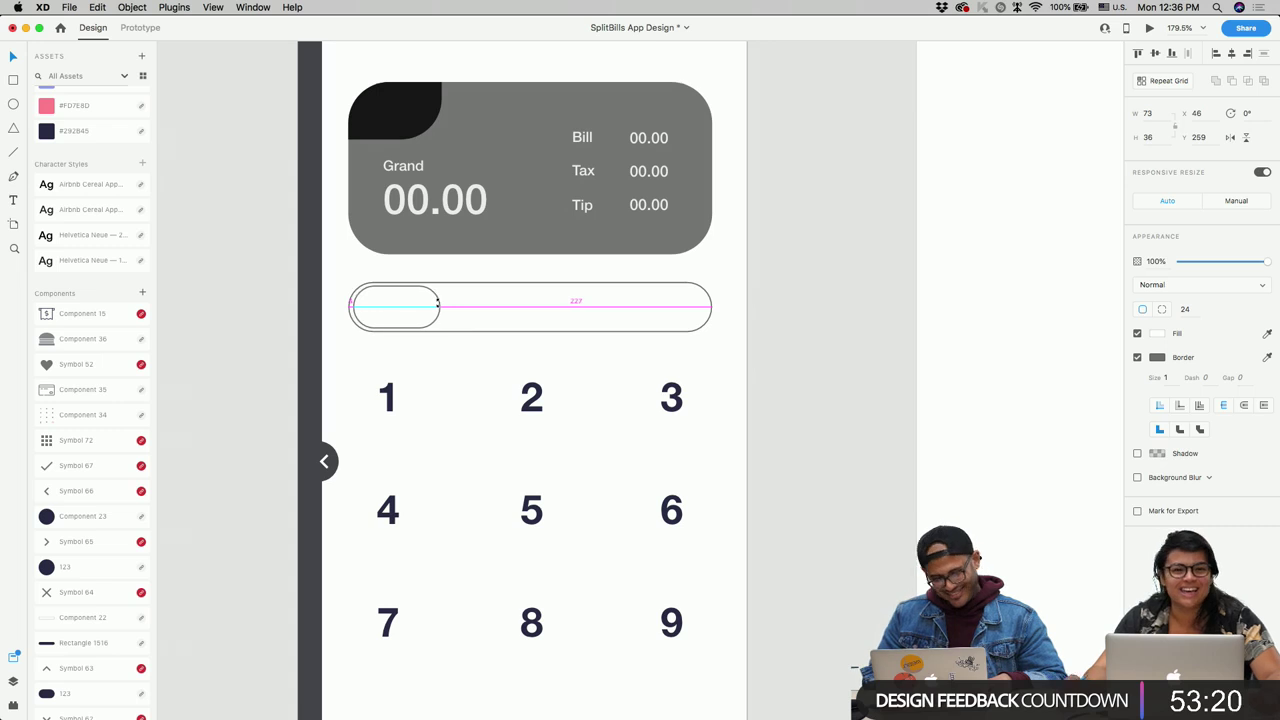
pyautogui.click(426, 318)
pyautogui.moveTo(437, 307); pyautogui.dragTo(423, 374)
# Step: Add the text "Bill" inside the pill field with the saved dark grey fill and a font size of 16
pyautogui.press('t')
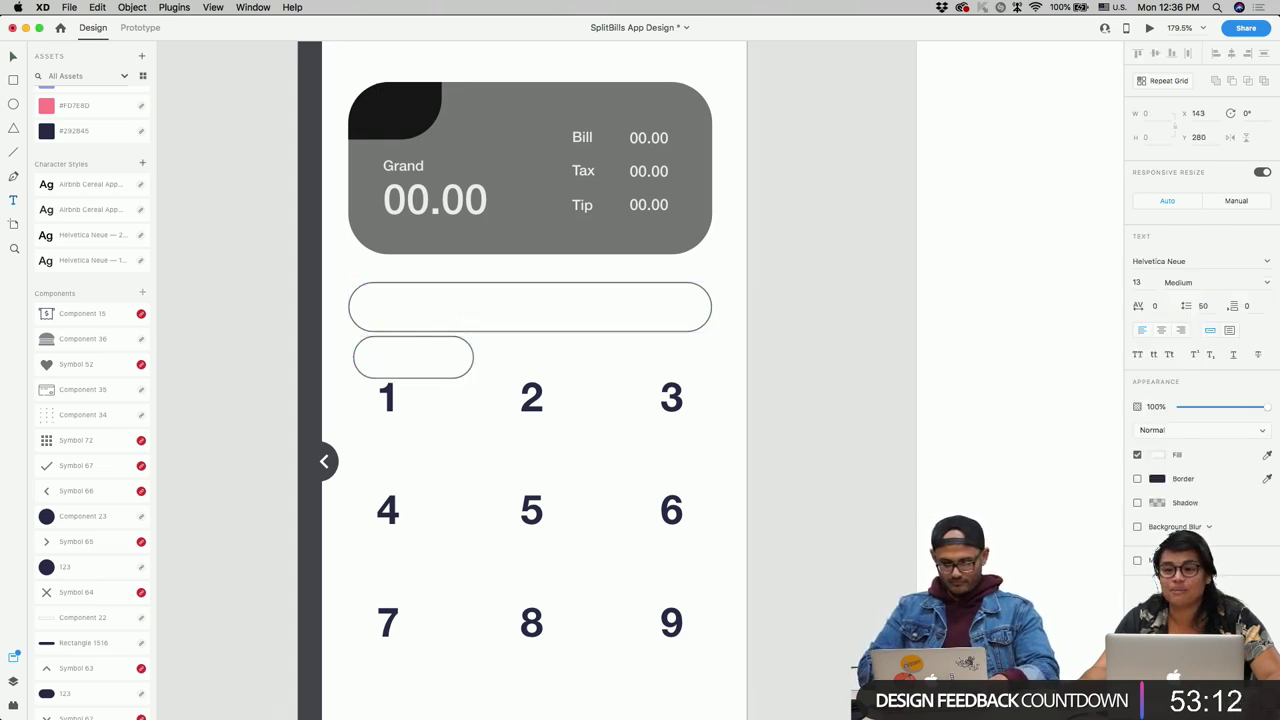
pyautogui.click(480, 306)
pyautogui.click(1157, 455)
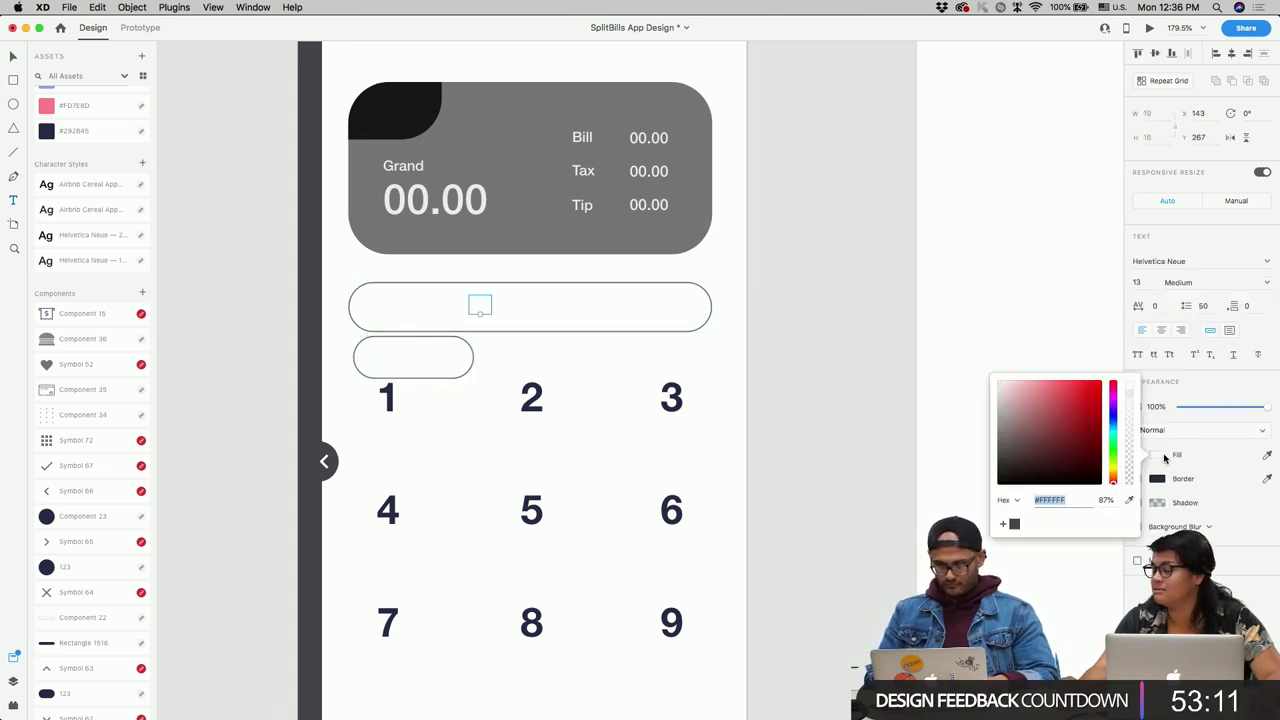
pyautogui.click(1015, 524)
pyautogui.click(885, 398)
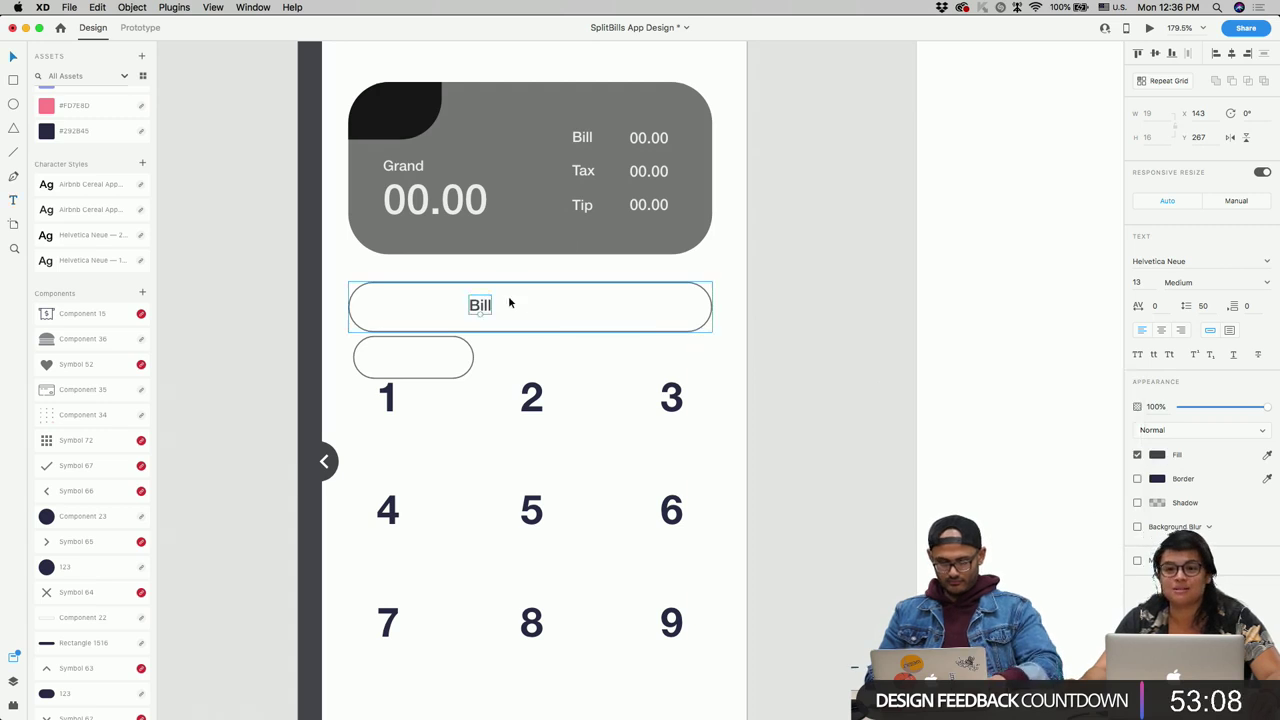
pyautogui.press('super+shift+period')
pyautogui.press('super+shift+period')
pyautogui.press('super+shift+period')
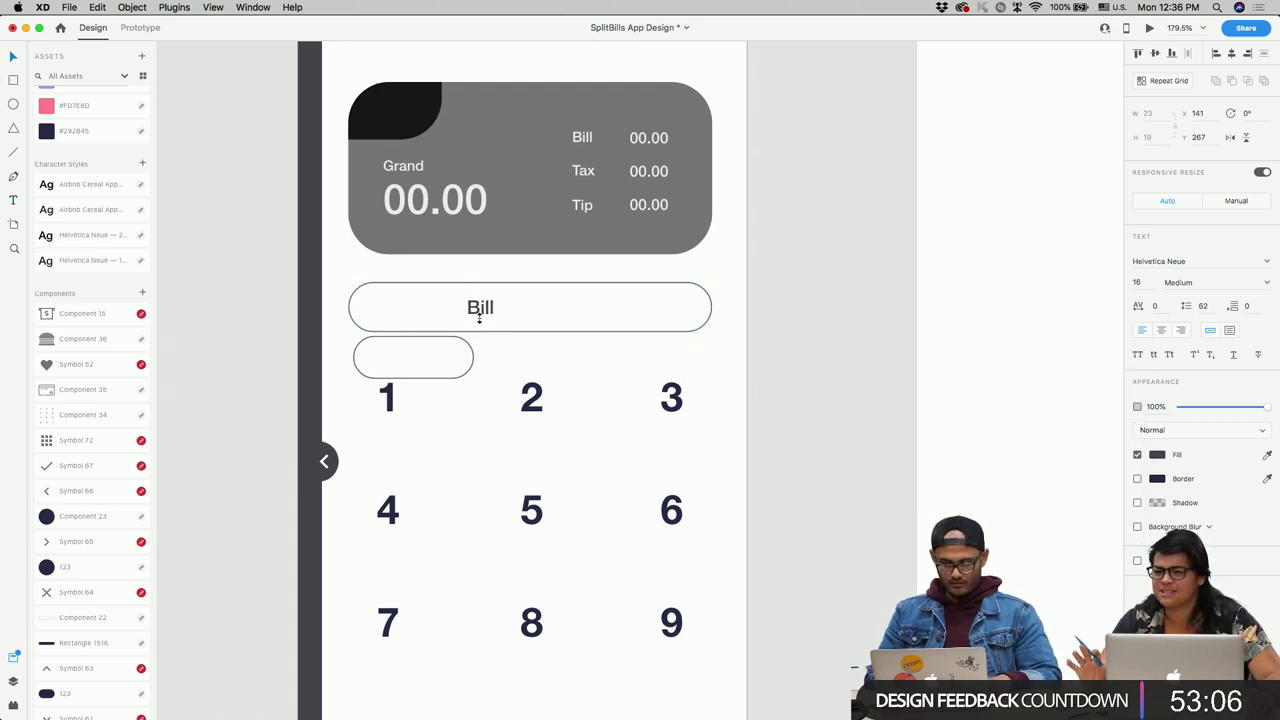
# Step: Place the small pill inside the field at X 45, Y 259 and position the "Bill" text within it at X 84
pyautogui.moveTo(476, 312); pyautogui.dragTo(397, 309)
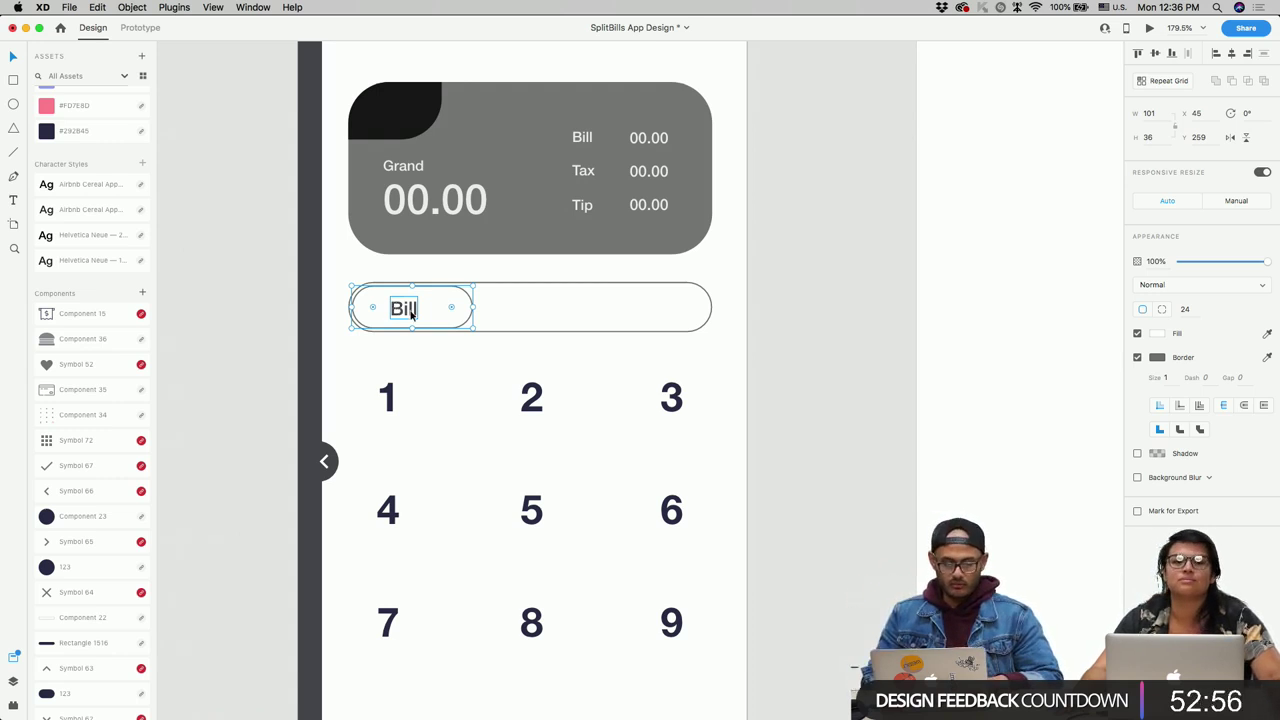
pyautogui.doubleClick(410, 312)
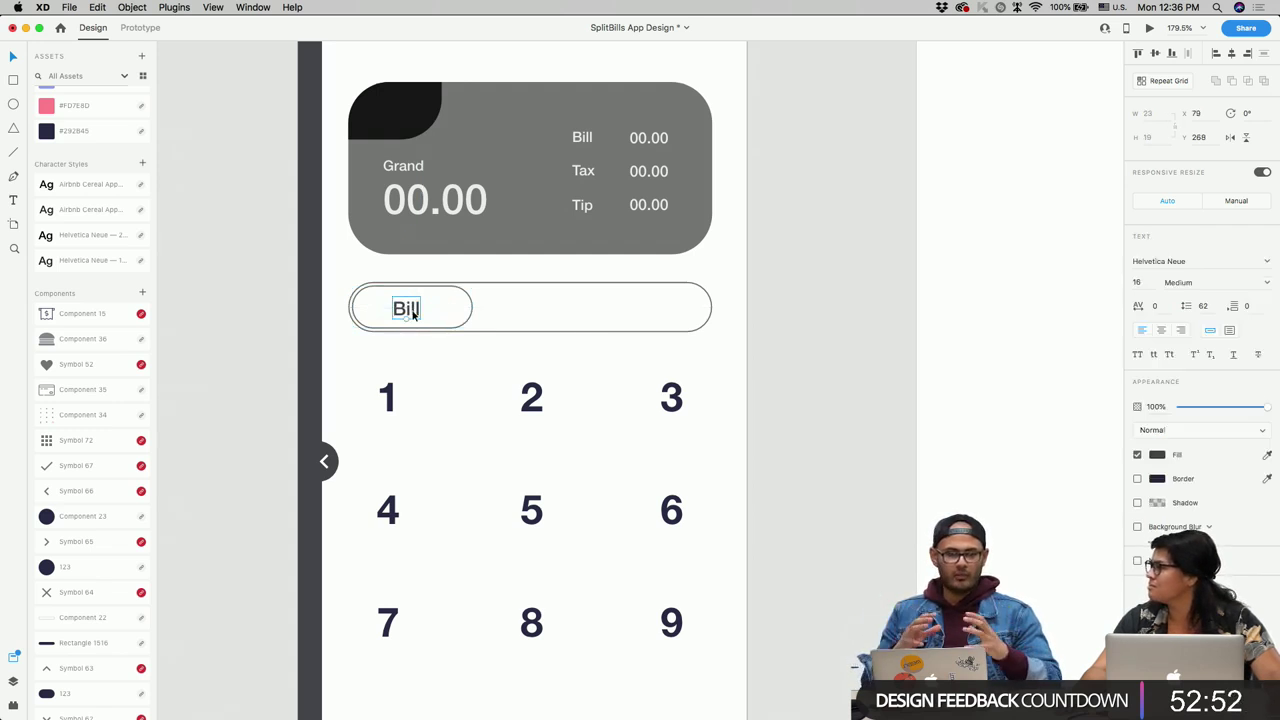
pyautogui.moveTo(418, 312); pyautogui.dragTo(420, 310)
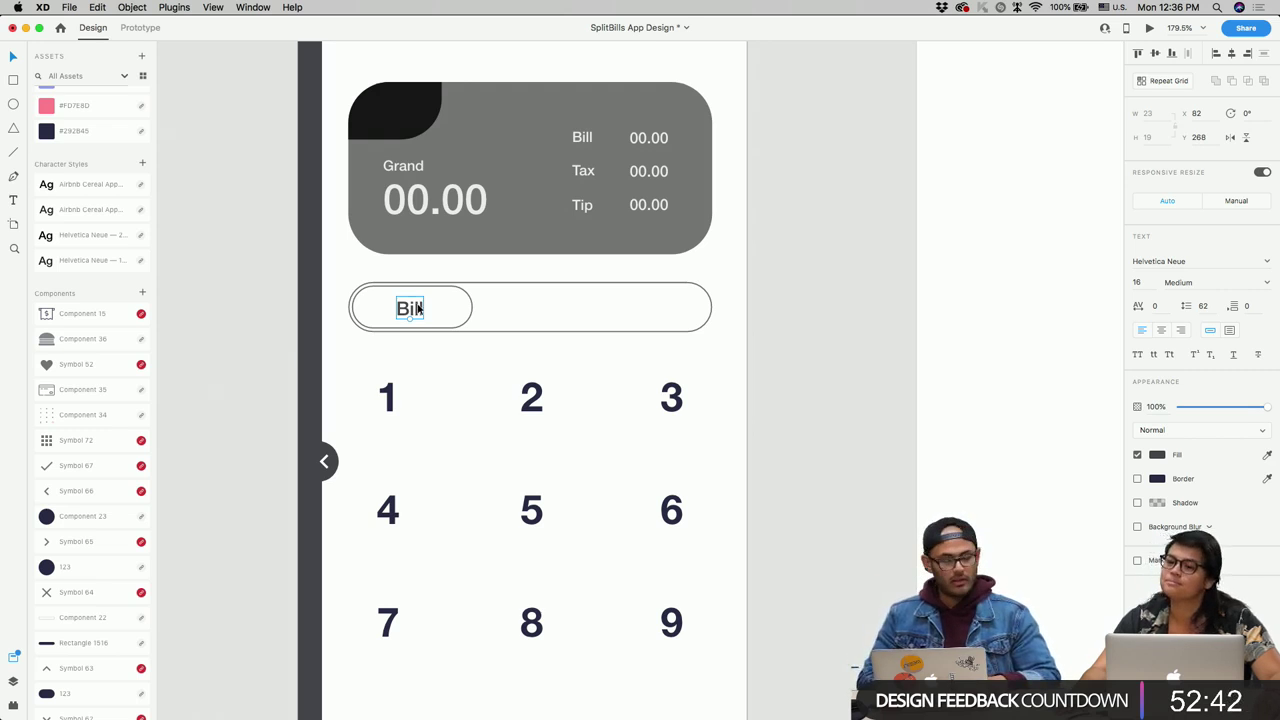
pyautogui.moveTo(420, 310); pyautogui.dragTo(421, 310)
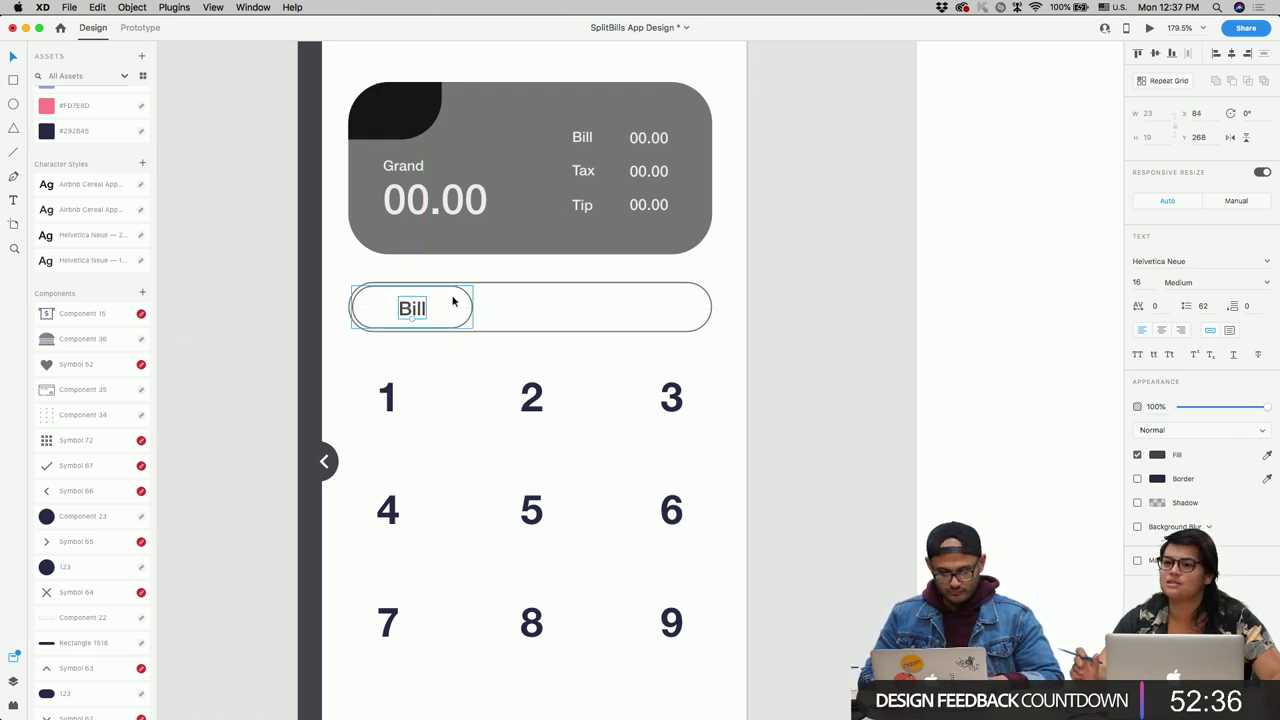
# Step: Widen the small pill around "Bill" slightly by extending its right edge
pyautogui.click(450, 305)
pyautogui.scroll(2, 455, 303)
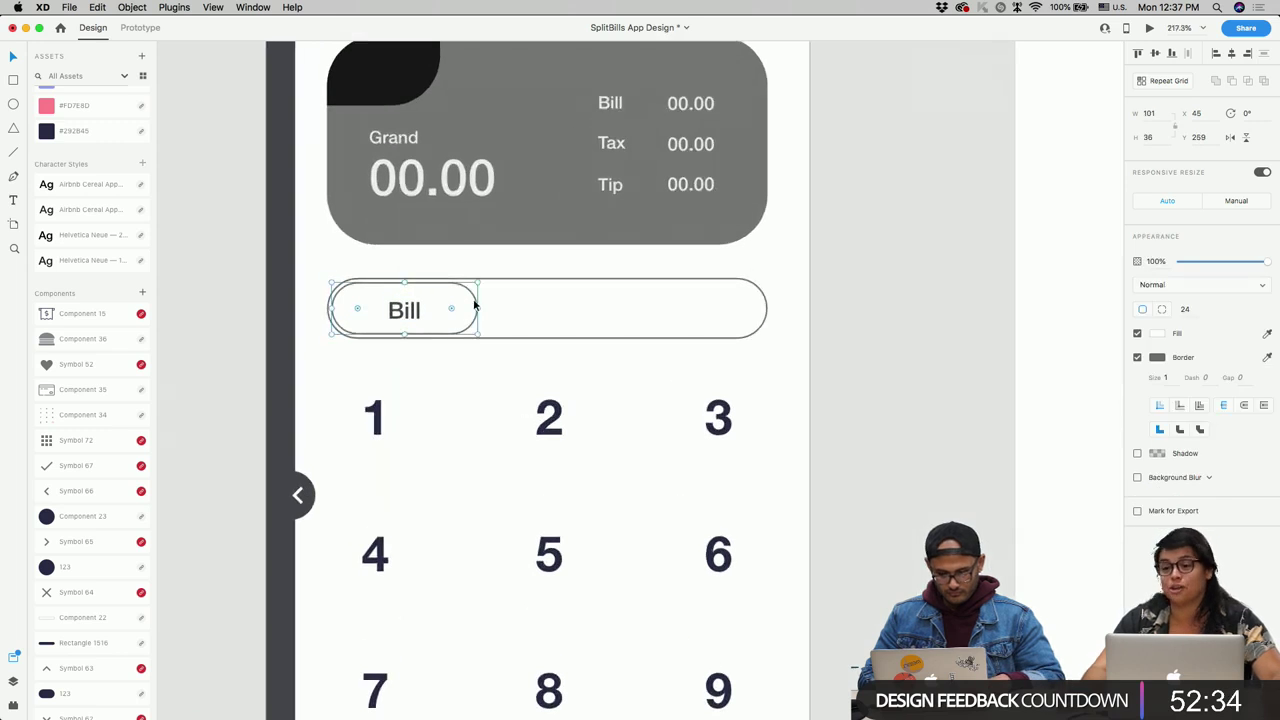
pyautogui.moveTo(477, 308); pyautogui.dragTo(482, 308)
# Step: Change the small pill's text to "BILL" and center it in the pill at X 80
pyautogui.doubleClick(404, 312)
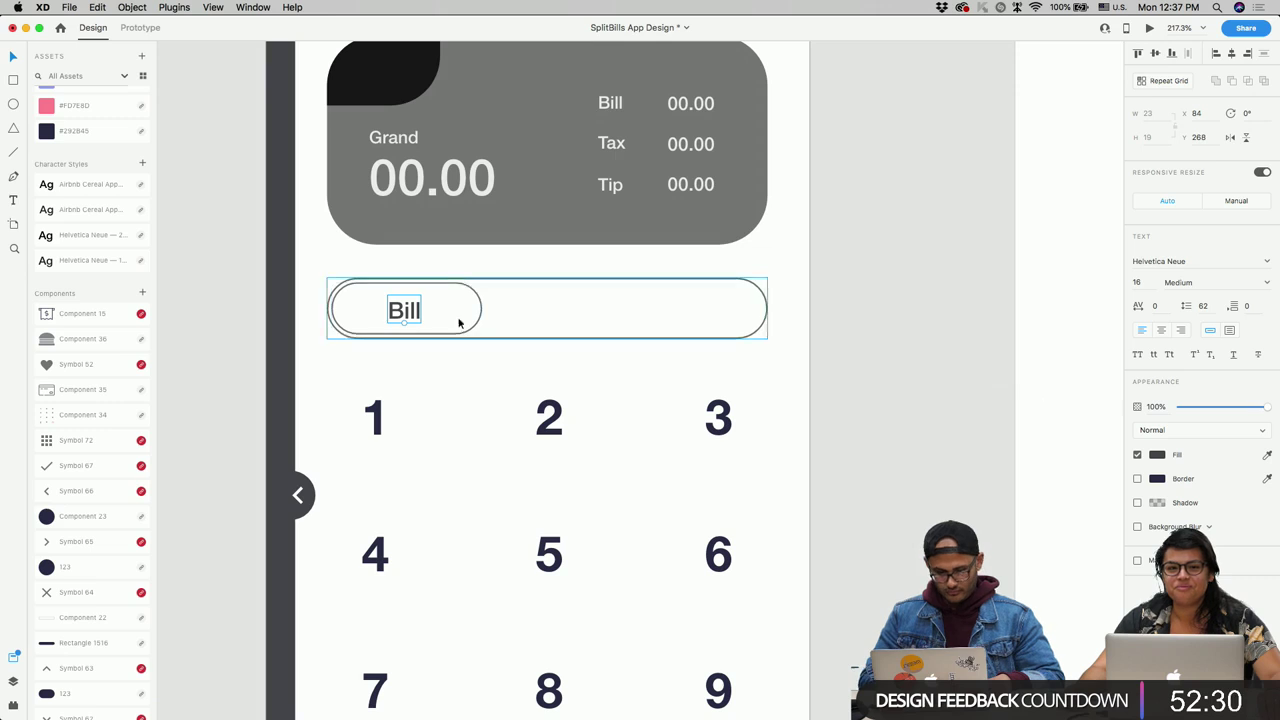
pyautogui.write('BILL')
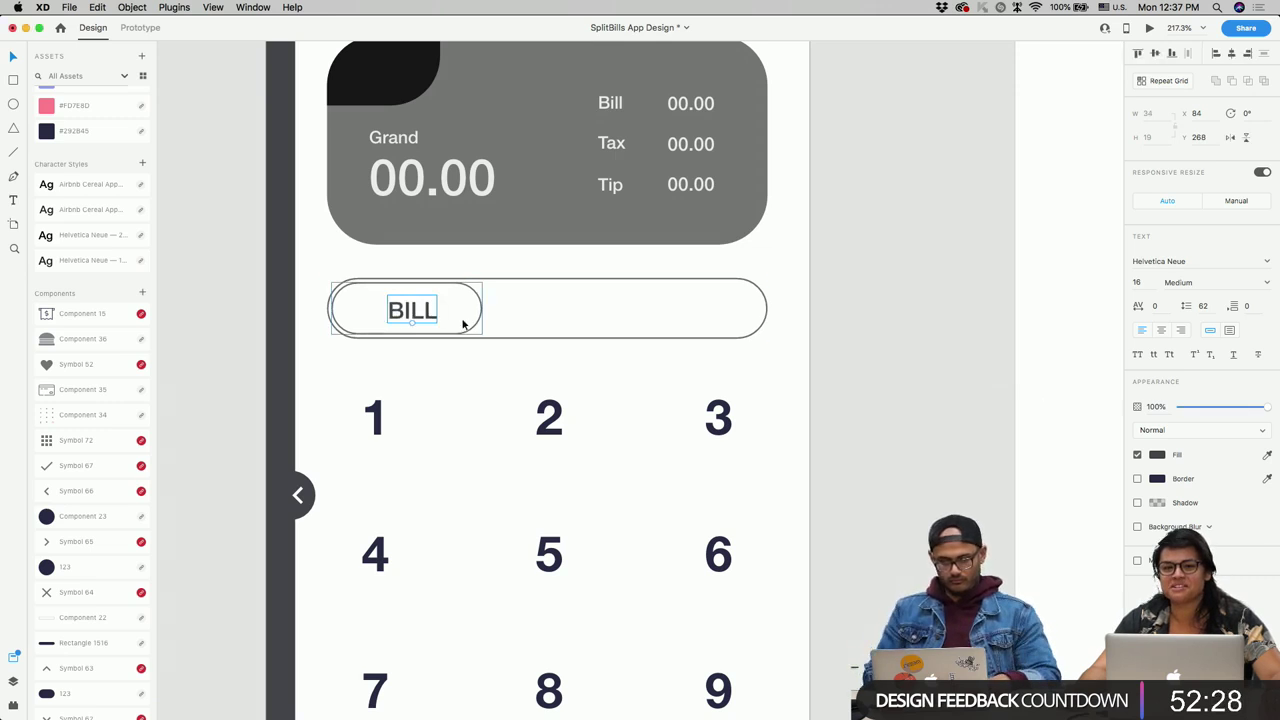
pyautogui.press('Escape')
pyautogui.press('Left')
pyautogui.press('Left')
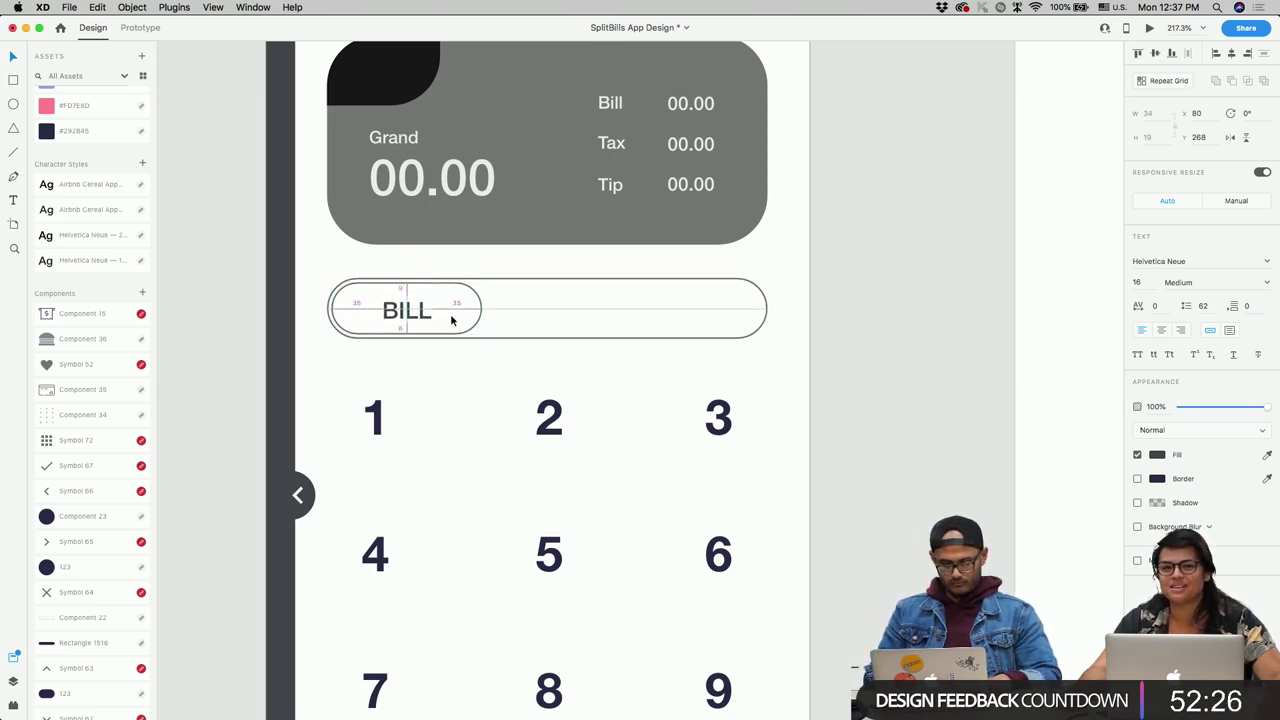
# Step: Duplicate the "BILL" text to the right at X 181 and change the copy to "TIP"
pyautogui.moveTo(428, 317); pyautogui.dragTo(571, 314)
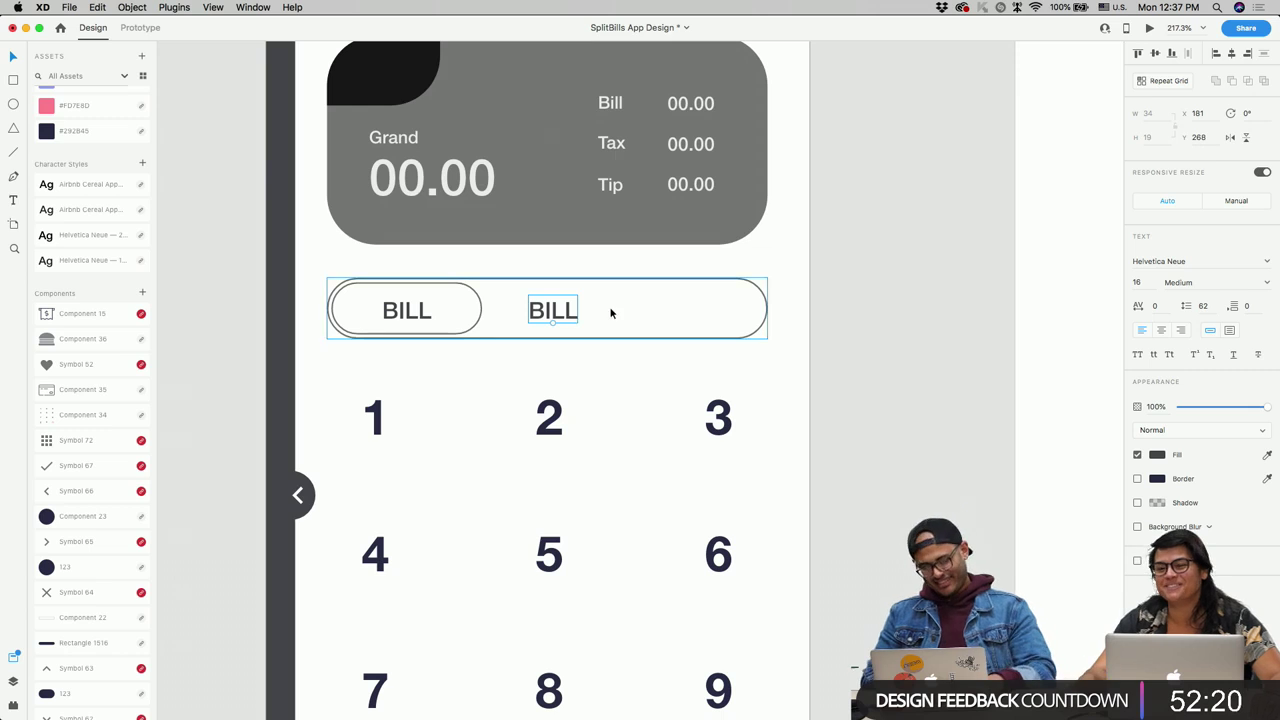
pyautogui.doubleClick(551, 313)
pyautogui.write('ti')
pyautogui.press('BackSpace')
pyautogui.press('BackSpace')
pyautogui.write('TIP')
pyautogui.press('Escape')
# Step: Change the "TIP" text in the pill field to "TAX%"
pyautogui.doubleClick(545, 316)
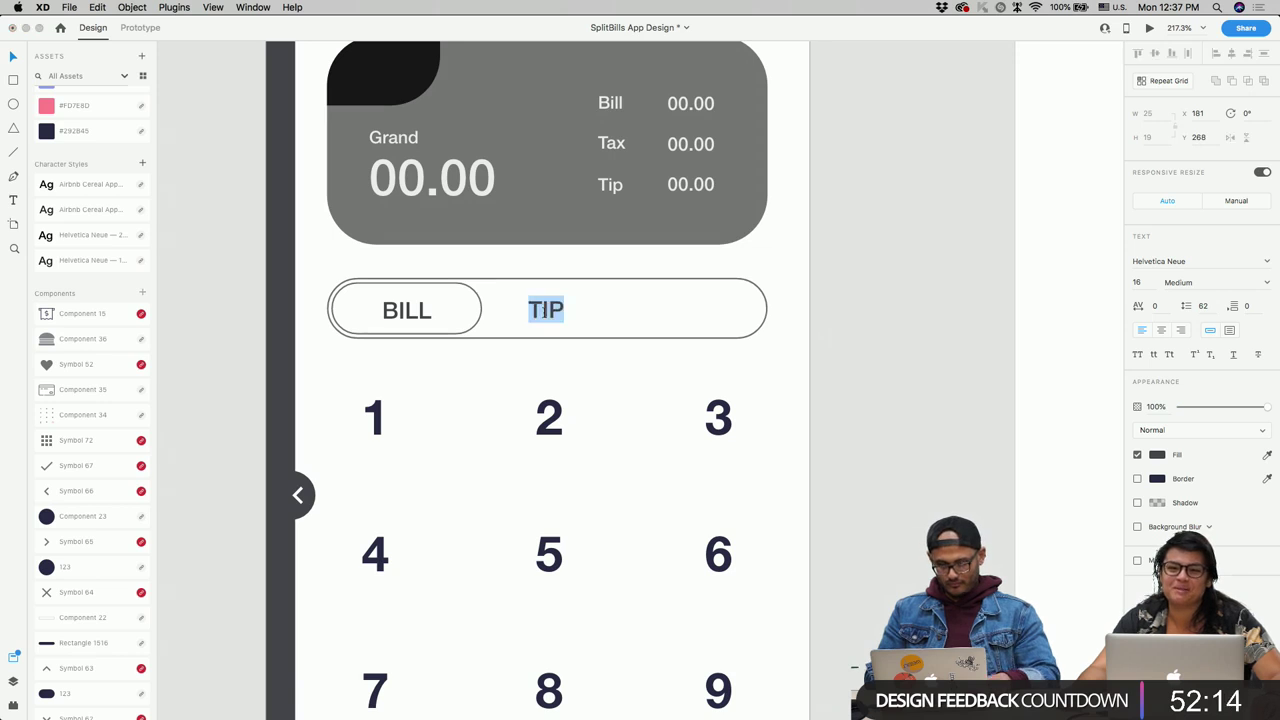
pyautogui.write('TAX')
pyautogui.press('Escape')
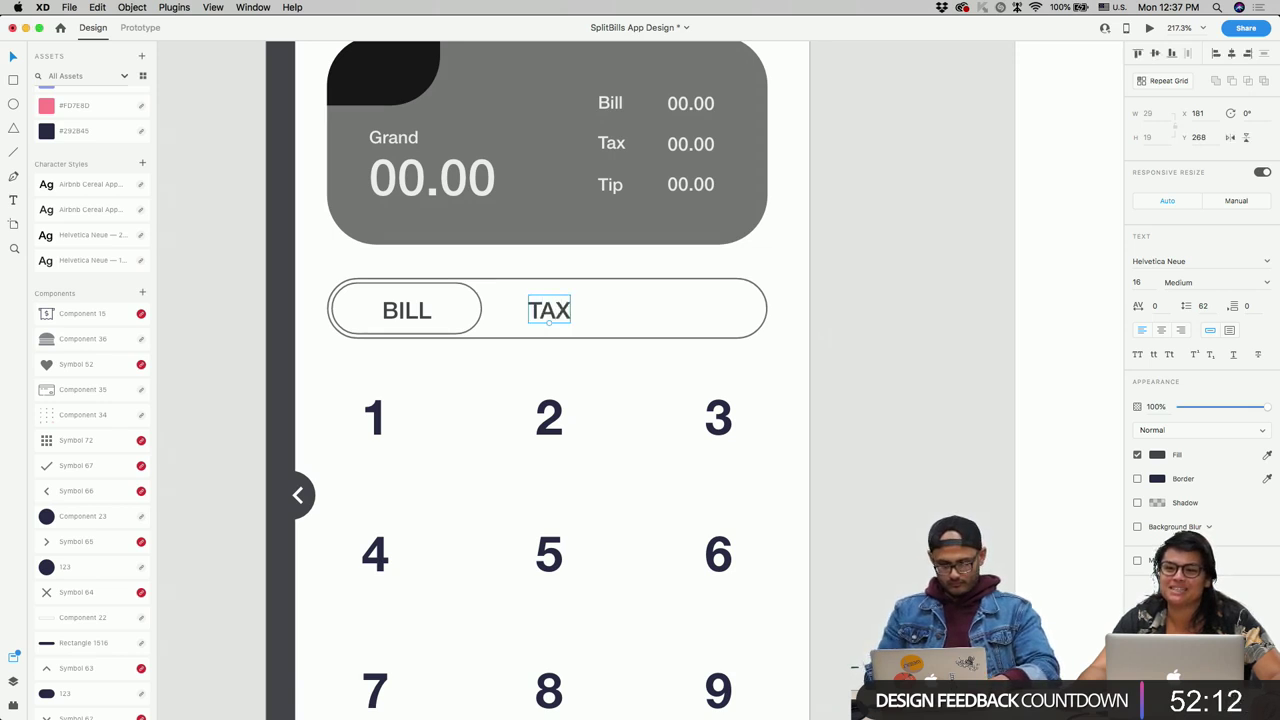
pyautogui.doubleClick(546, 316)
pyautogui.press('Right')
pyautogui.write('%')
pyautogui.press('Escape')
# Step: Duplicate the "TAX%" text to the right at X 267 and change the copy to "TIP%"
pyautogui.moveTo(560, 311); pyautogui.dragTo(679, 312)
pyautogui.doubleClick(679, 311)
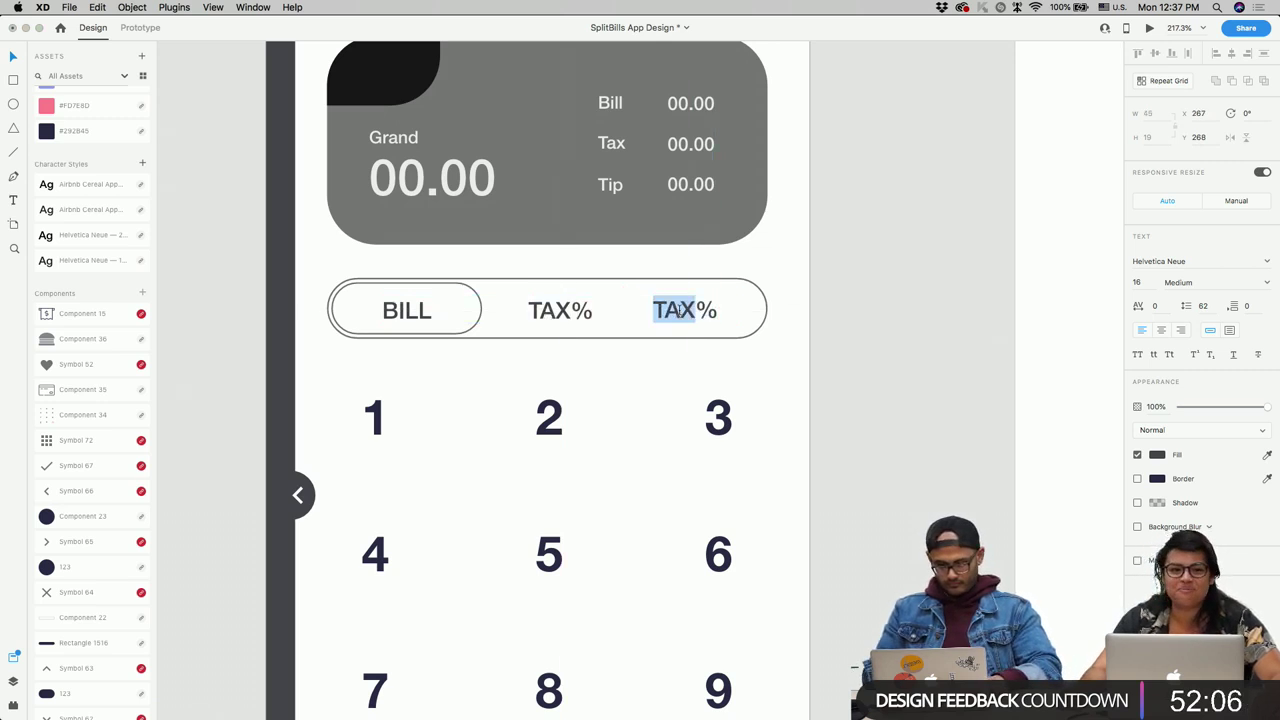
pyautogui.write('TIP')
pyautogui.press('Escape')
pyautogui.keyDown('shift'); pyautogui.click(545, 314); pyautogui.keyUp('shift')
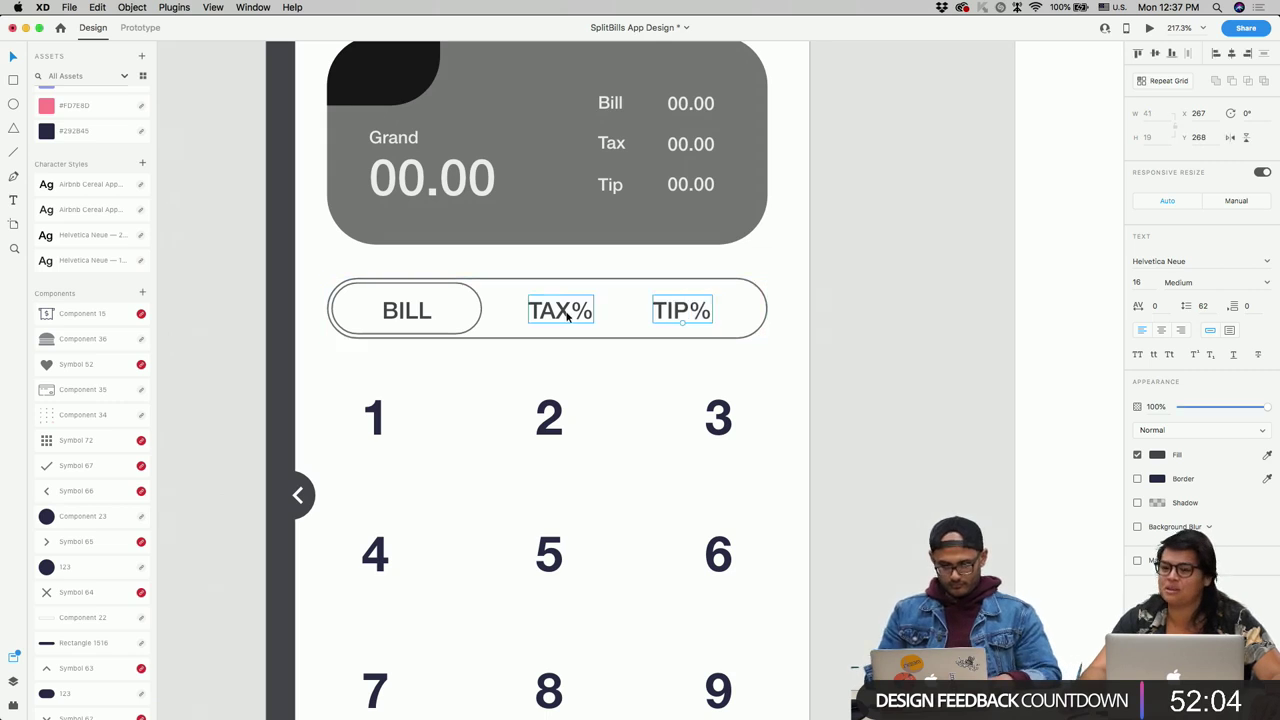
# Step: Move the small pill down below the selector field, clear of the "BILL" label
pyautogui.click(440, 310)
pyautogui.hotkey('shift', 'Down')
pyautogui.hotkey('shift', 'Down')
pyautogui.hotkey('shift', 'Down')
# Step: Space the "TAX%" label evenly between "BILL" and "TIP%" and group the three labels
pyautogui.click(426, 311)
pyautogui.keyDown('shift'); pyautogui.click(547, 314); pyautogui.keyUp('shift')
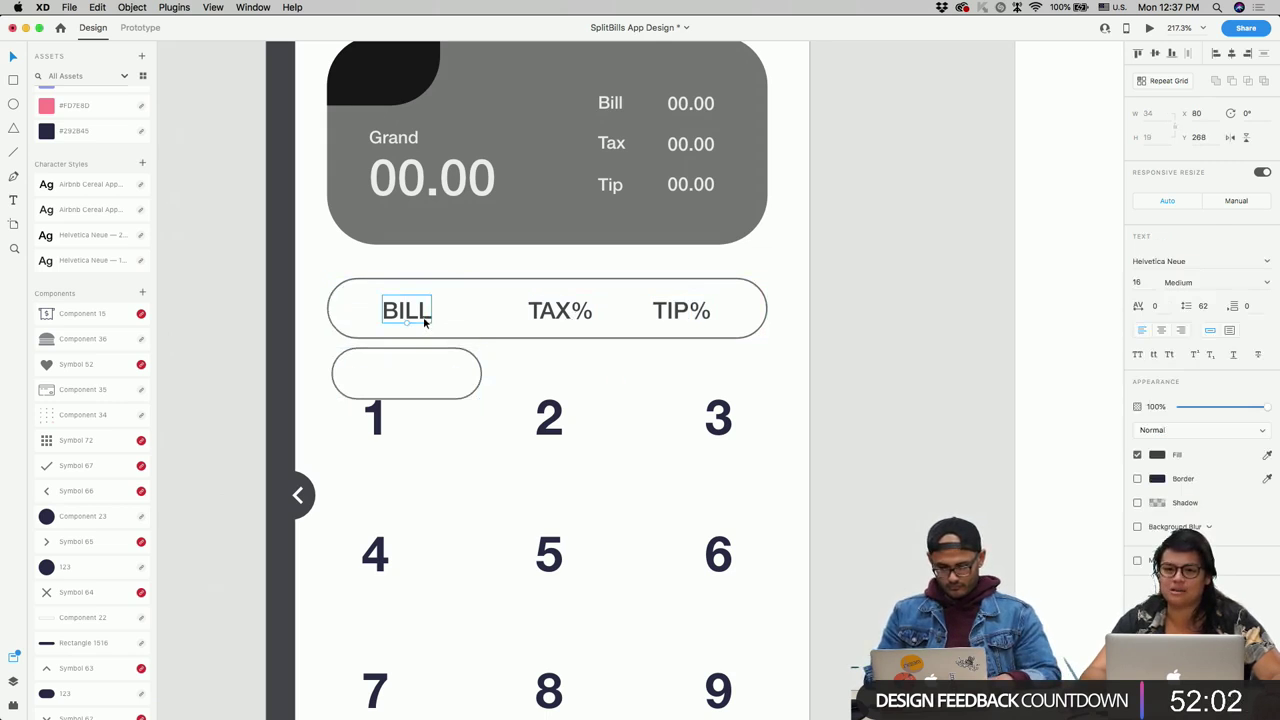
pyautogui.moveTo(547, 314); pyautogui.dragTo(530, 314)
pyautogui.moveTo(680, 312); pyautogui.dragTo(684, 312)
pyautogui.keyDown('shift'); pyautogui.click(568, 305); pyautogui.keyUp('shift')
pyautogui.keyDown('shift'); pyautogui.click(417, 321); pyautogui.keyUp('shift')
pyautogui.press('super+g')
pyautogui.moveTo(530, 310); pyautogui.dragTo(531, 310)
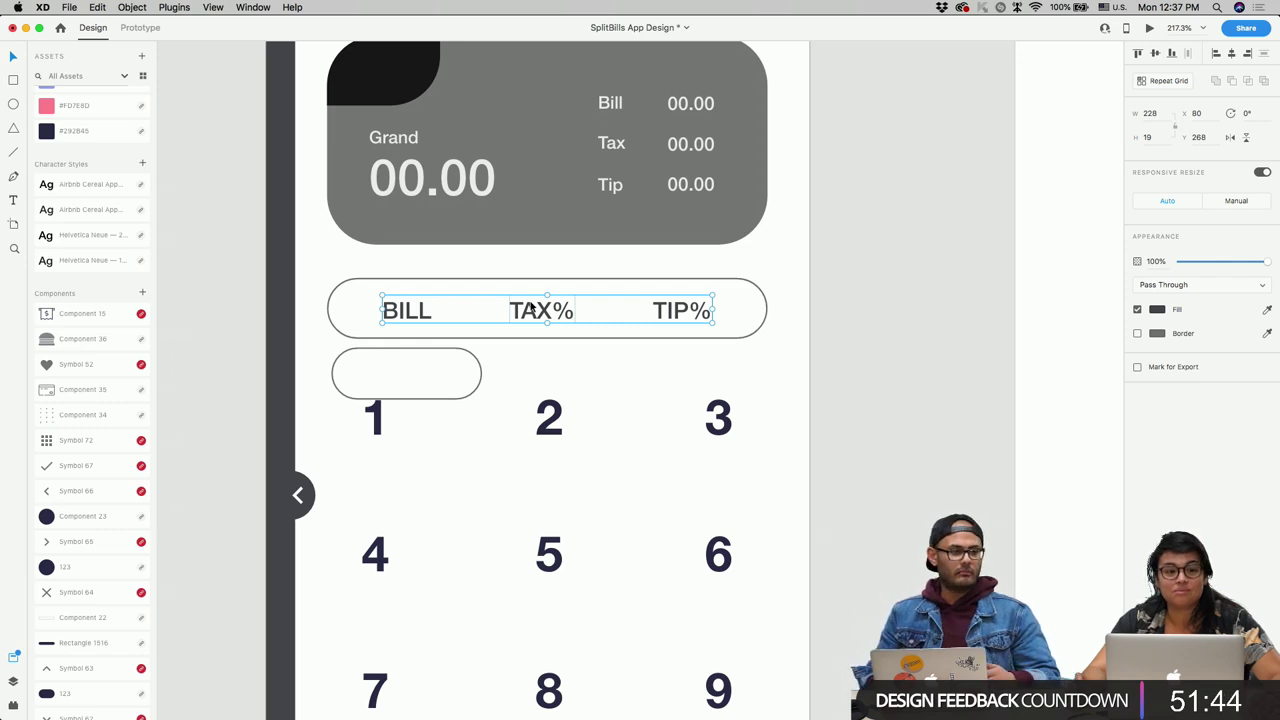
# Step: Move the small pill back around the "BILL" label at X 45, Y 259
pyautogui.click(420, 376)
pyautogui.moveTo(420, 374); pyautogui.dragTo(424, 317)
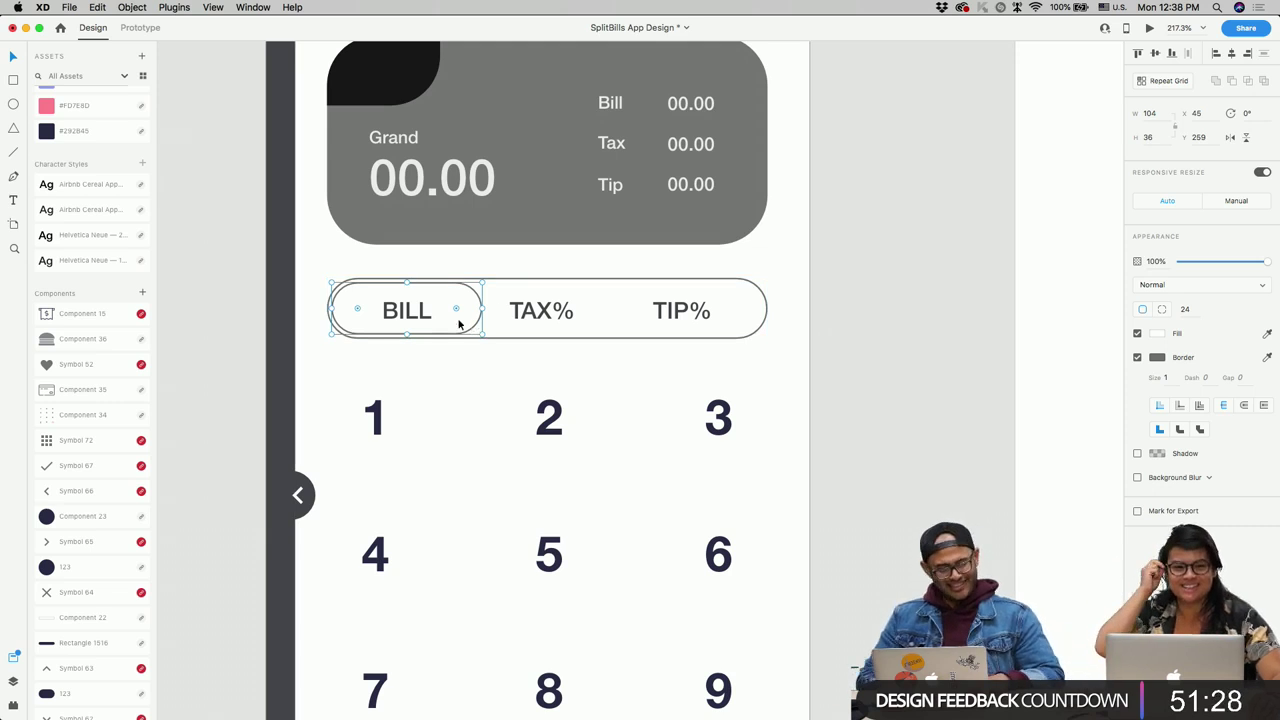
pyautogui.click(547, 310)
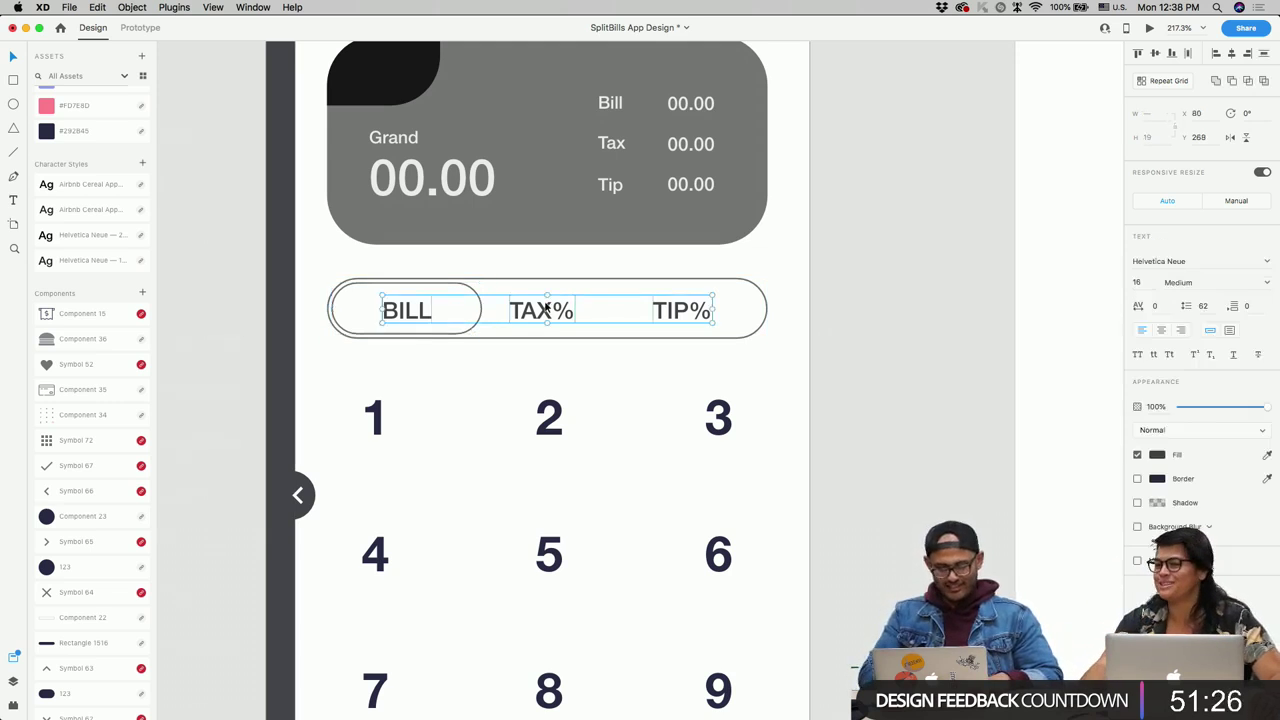
# Step: Remove the small pill's border and fill it with the black sampled from the card's corner shape
pyautogui.click(476, 316)
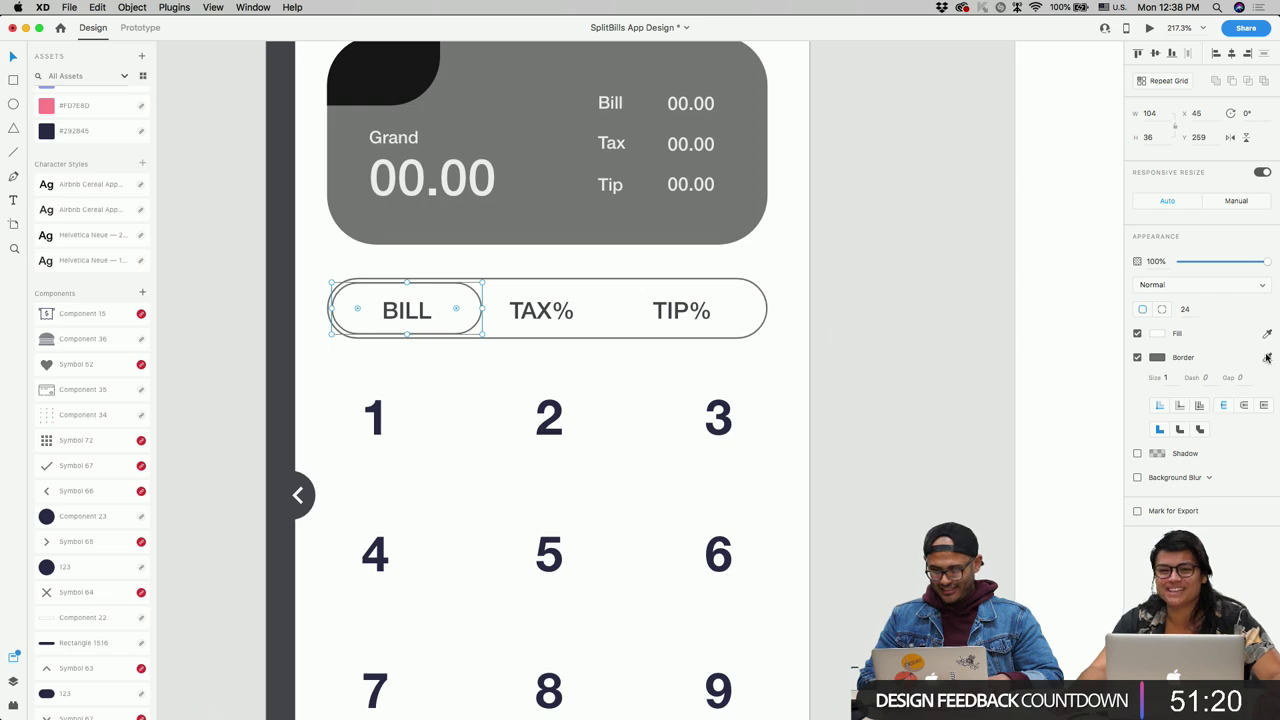
pyautogui.click(1137, 358)
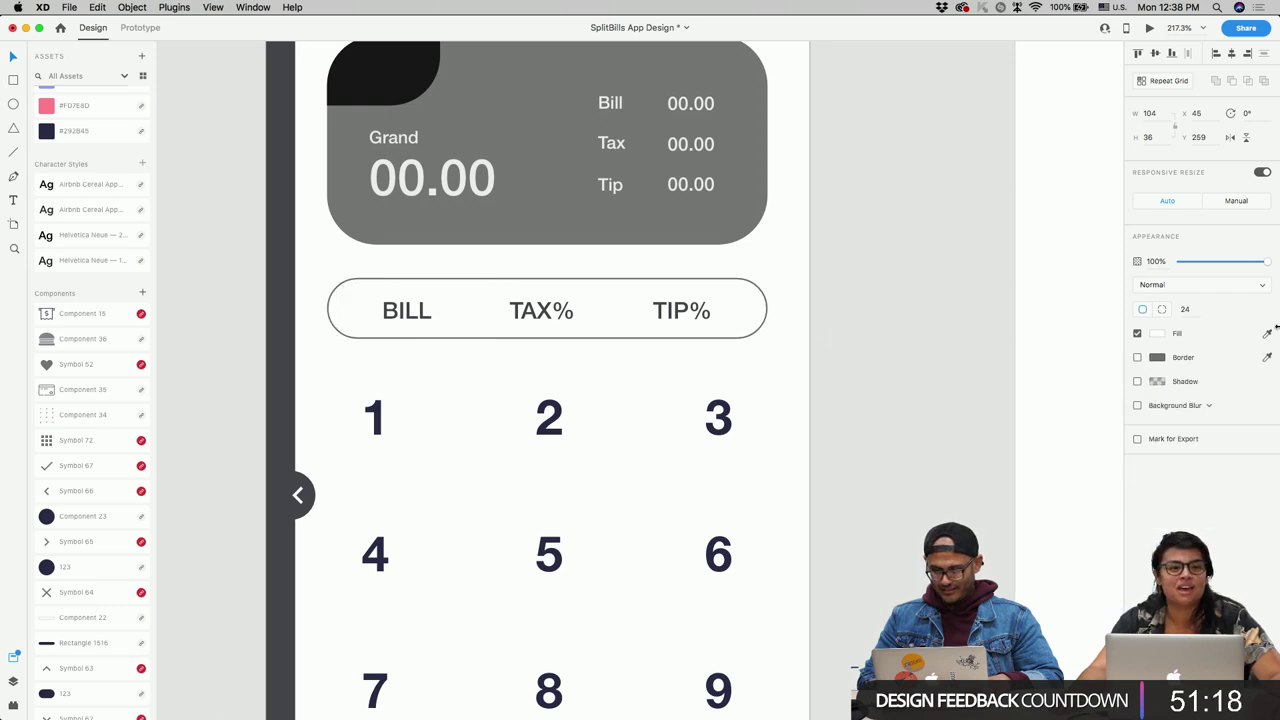
pyautogui.click(417, 82)
# Step: Set the "BILL" label's fill color to white (fff)
pyautogui.doubleClick(407, 310)
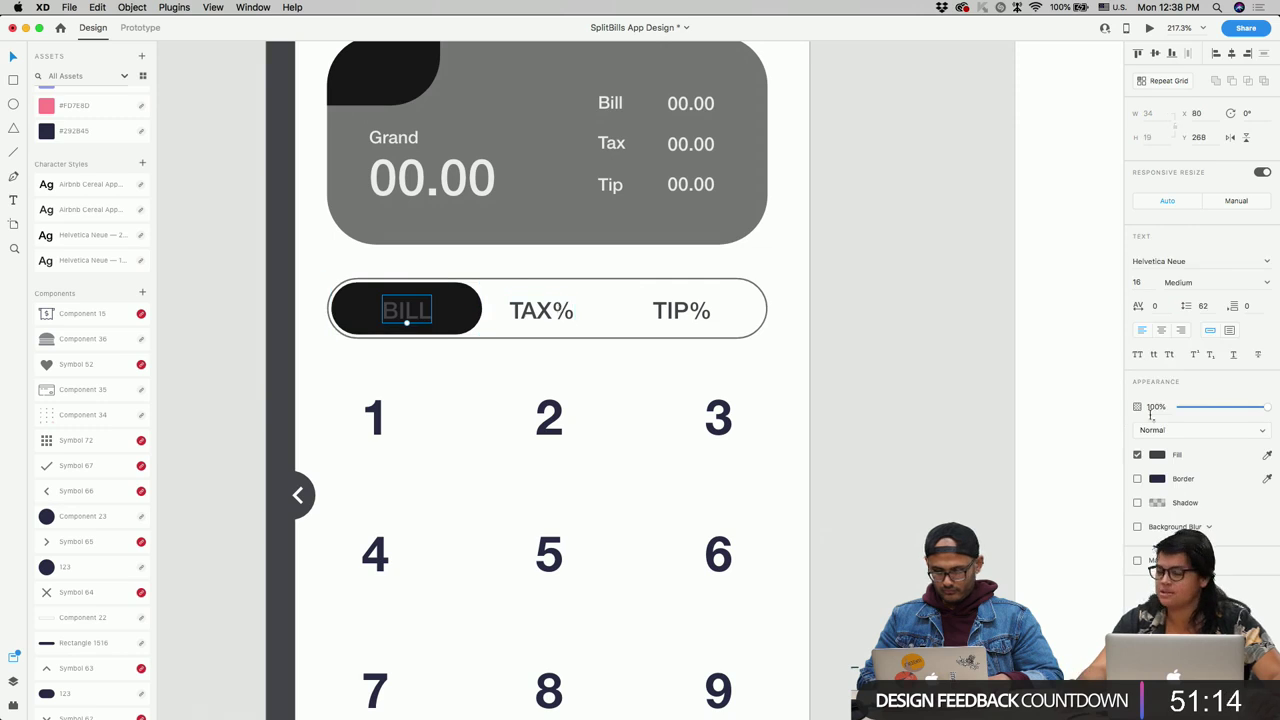
pyautogui.click(1158, 456)
pyautogui.write('fff')
pyautogui.press('Return')
# Step: Nudge the "TAX%" label slightly to the right within the selector
pyautogui.click(541, 310)
pyautogui.press('Right')
pyautogui.press('Right')
pyautogui.click(611, 392)
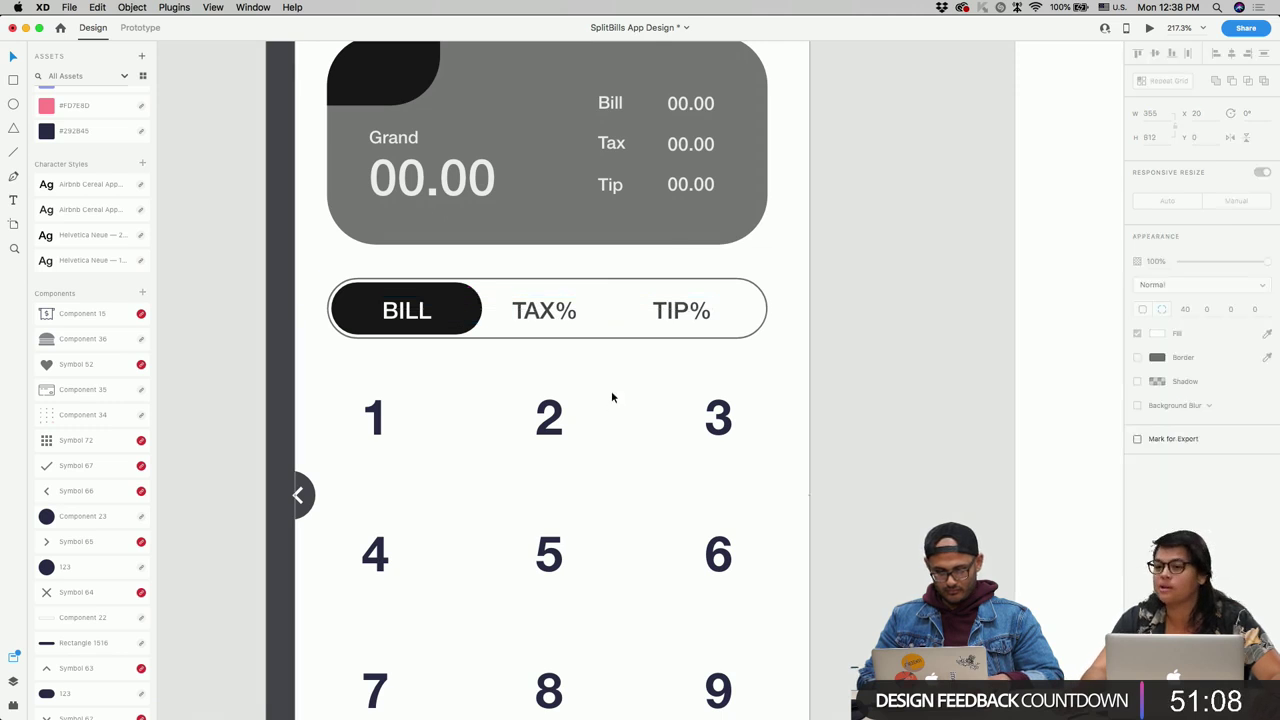
# Step: Duplicate the selector outline below the keypad as a 304 by 82 button at X 42, Y 692 with corner radius 41
pyautogui.scroll(-5, 611, 400)
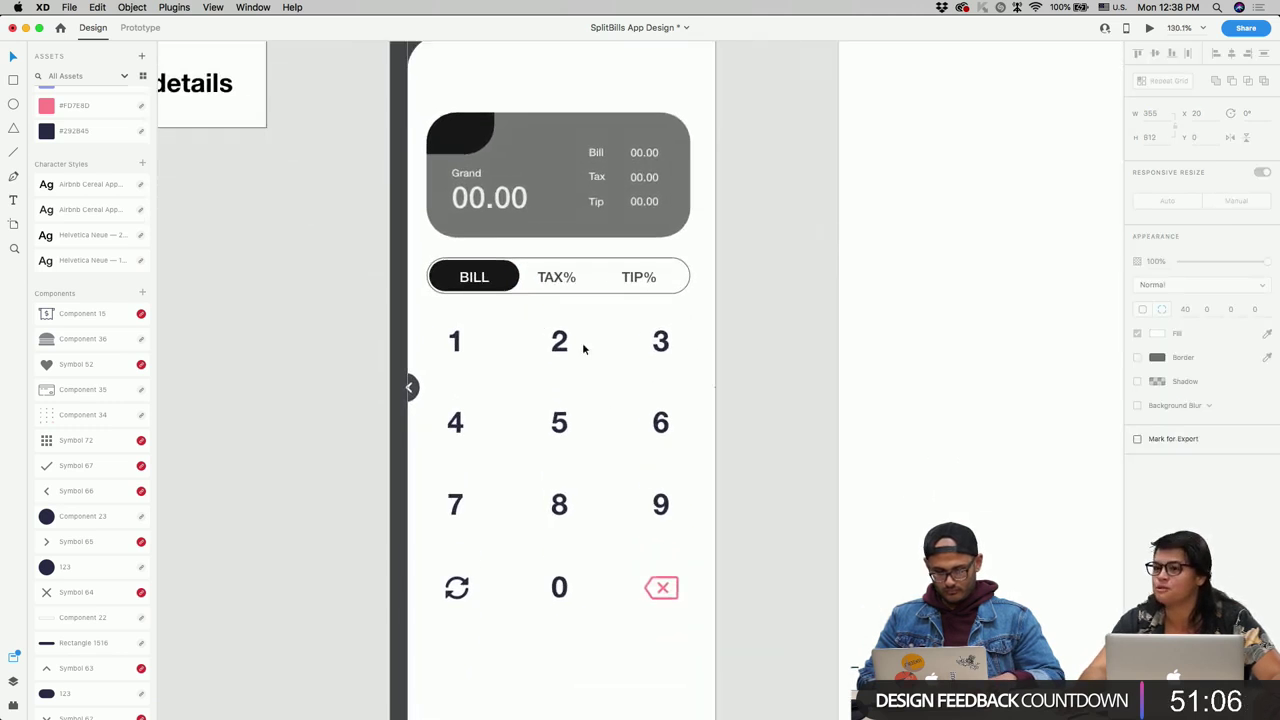
pyautogui.scroll(-1, 554, 366)
pyautogui.scroll(-4, 569, 271)
pyautogui.moveTo(630, 285); pyautogui.dragTo(556, 511)
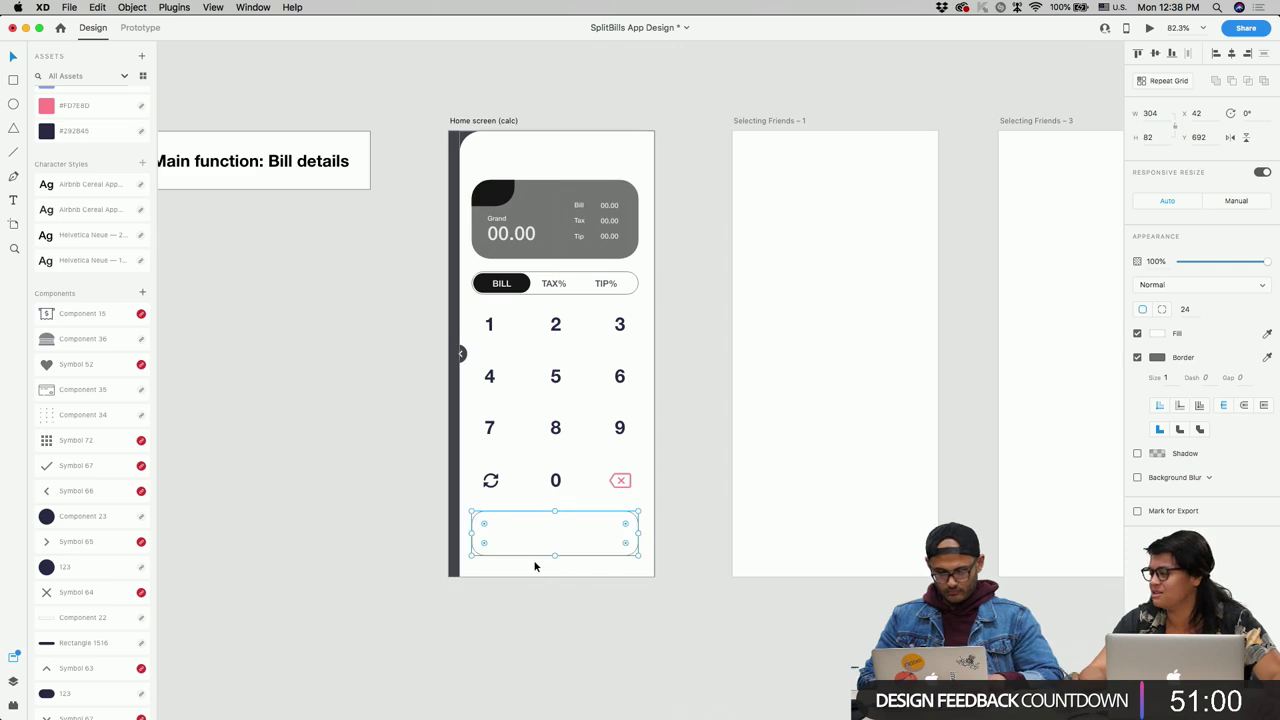
pyautogui.scroll(5, 534, 566)
pyautogui.moveTo(709, 489); pyautogui.dragTo(617, 514)
pyautogui.scroll(-5, 617, 514)
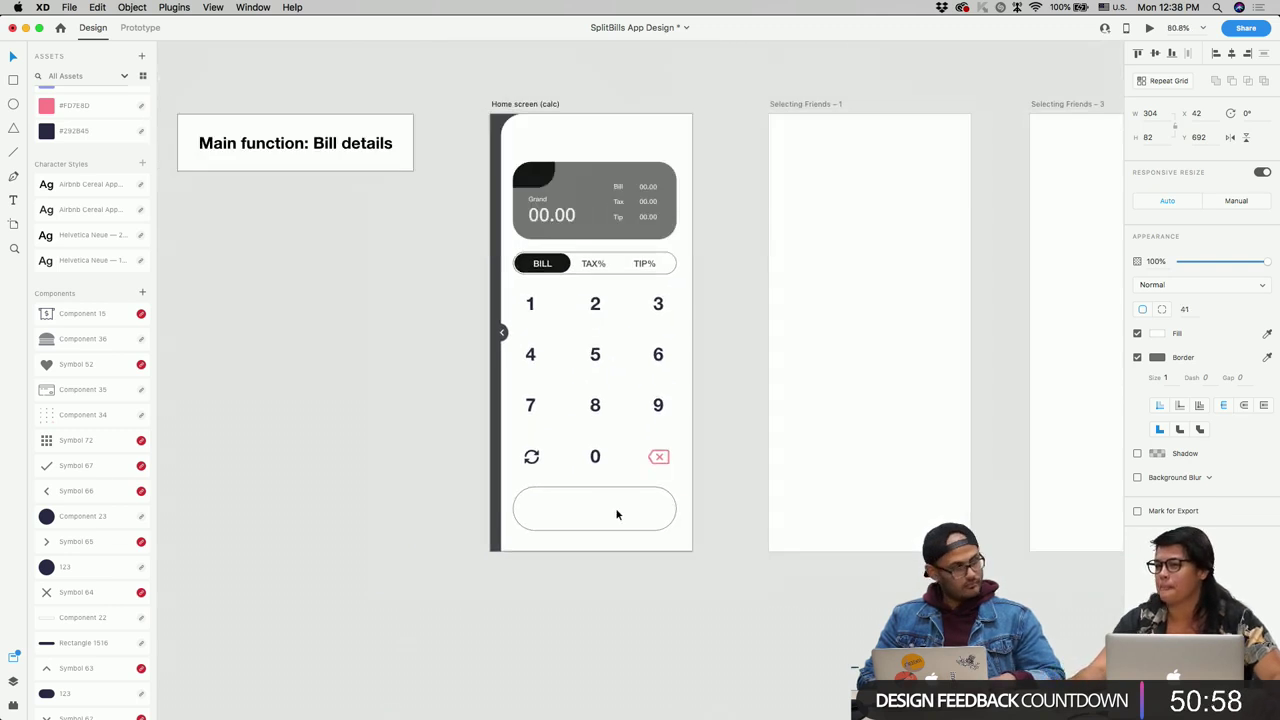
# Step: Fill the large button below the keypad with the black sampled from the "BILL" pill
pyautogui.scroll(-2, 800, 510)
pyautogui.click(1267, 333)
pyautogui.click(604, 309)
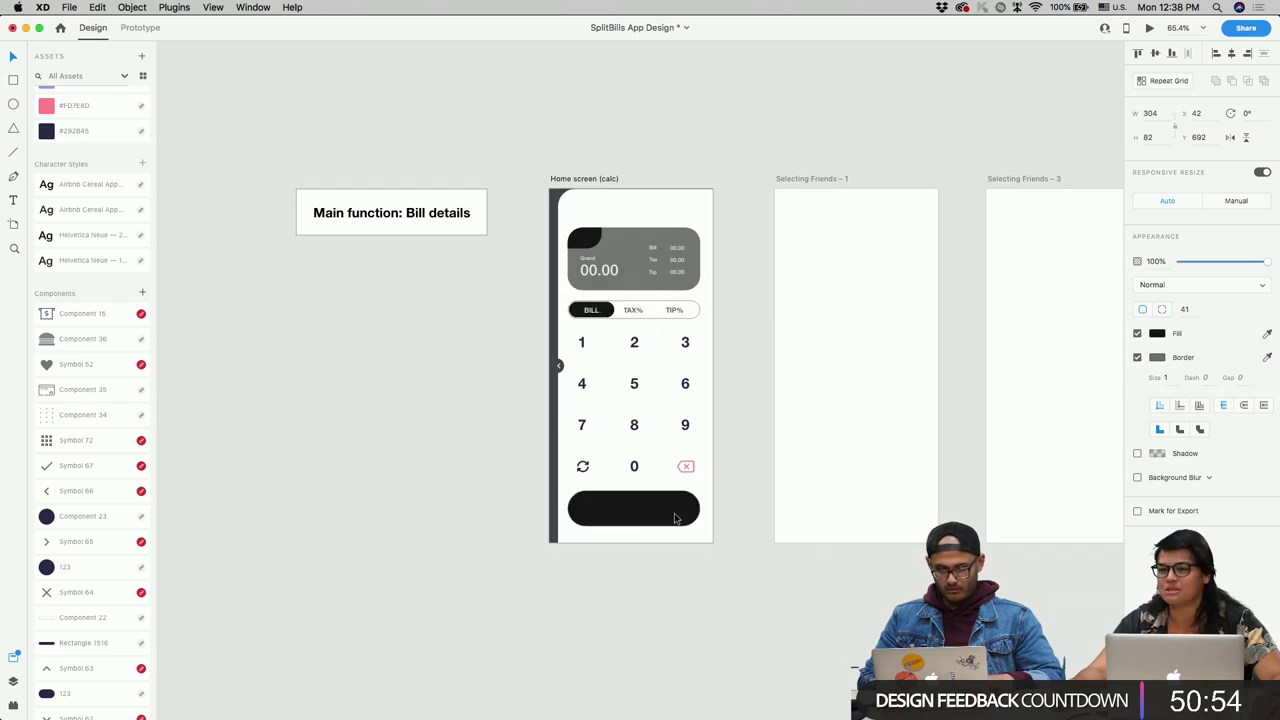
# Step: Copy the "BILL" label into the black button, change it to "SPLIT WITH" and place it at X 149
pyautogui.scroll(2, 689, 514)
pyautogui.moveTo(591, 309); pyautogui.dragTo(631, 514)
pyautogui.doubleClick(627, 506)
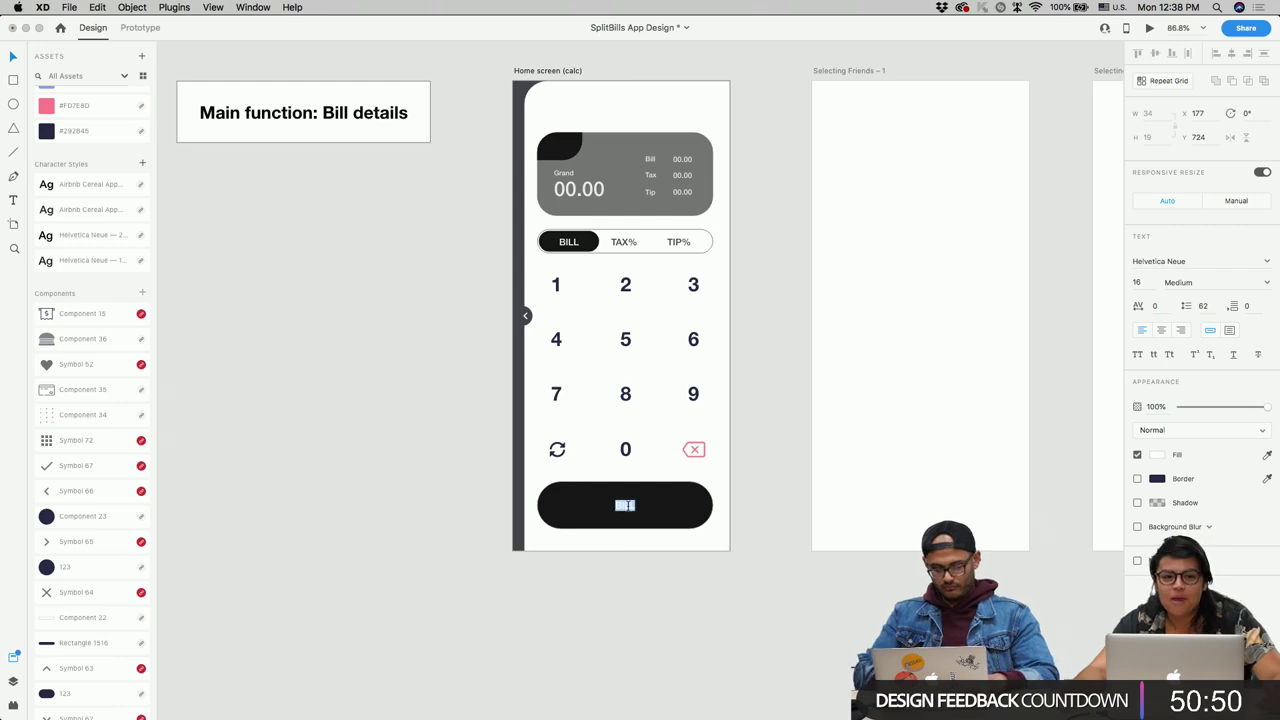
pyautogui.write('SPLIT ')
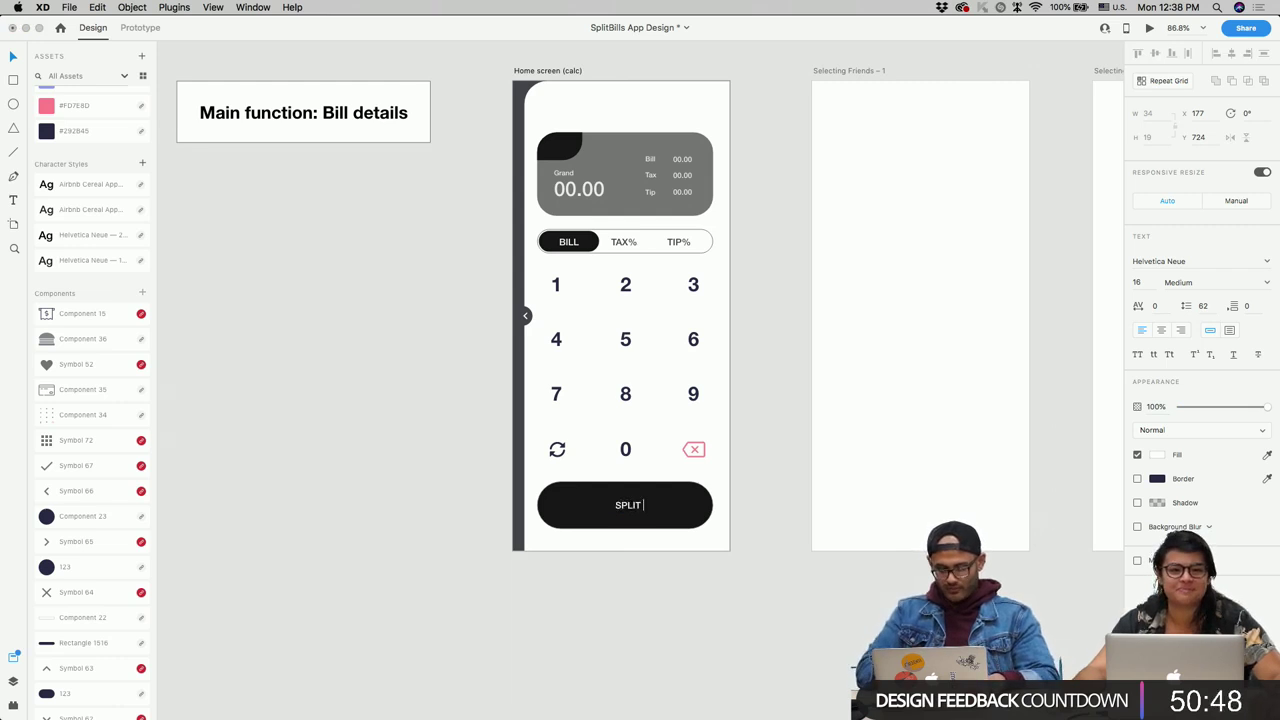
pyautogui.write('WITH')
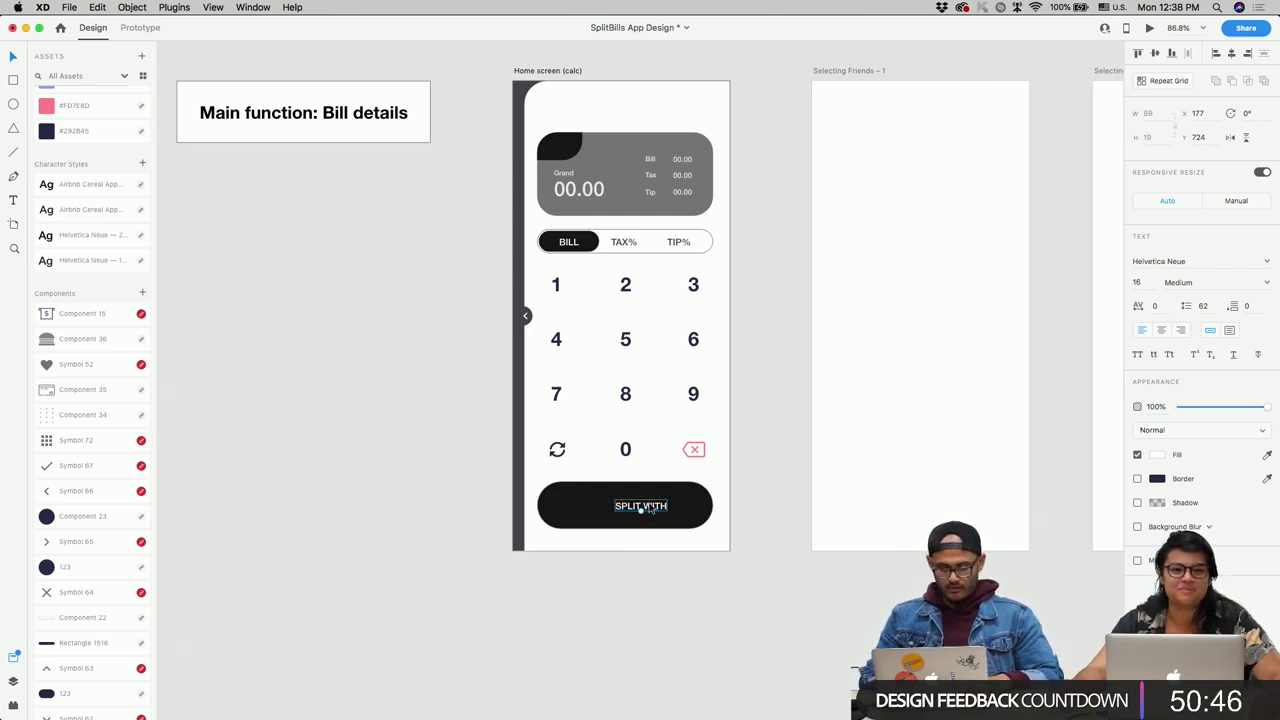
pyautogui.moveTo(645, 508); pyautogui.dragTo(632, 508)
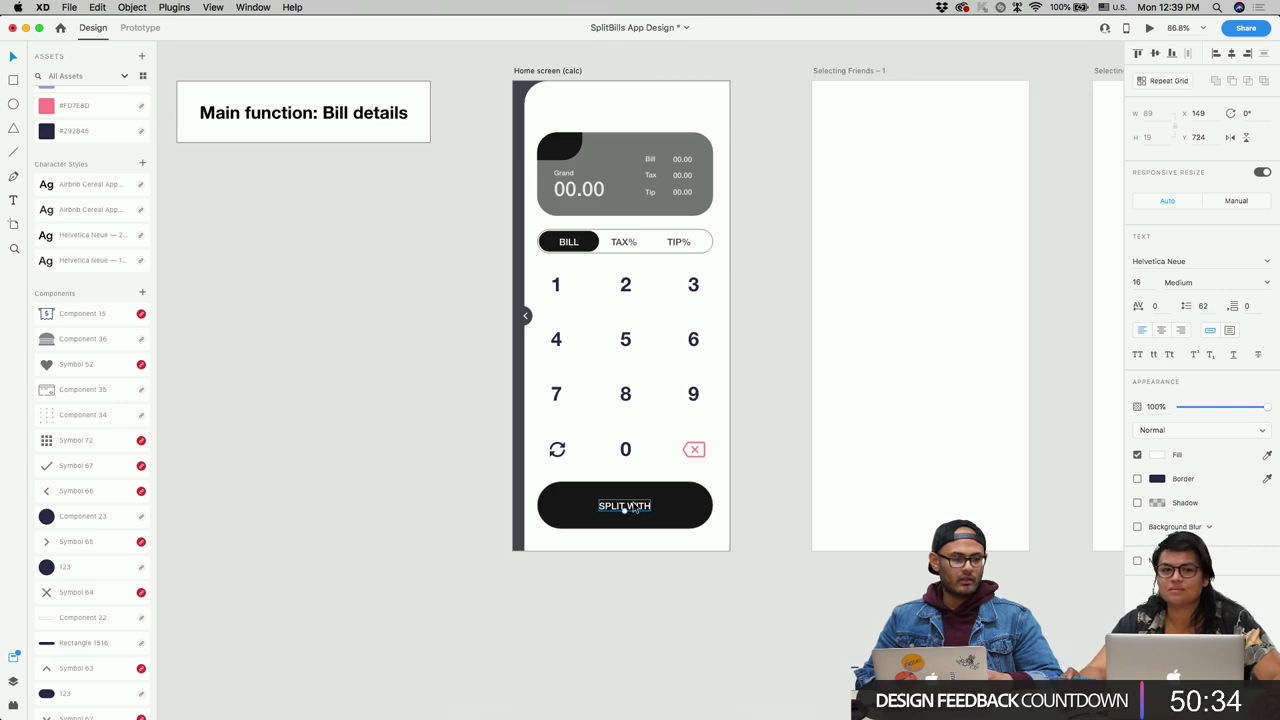
# Step: Shift the "SPLIT WITH" text to X 143 and set its alignment to center
pyautogui.scroll(2, 632, 507)
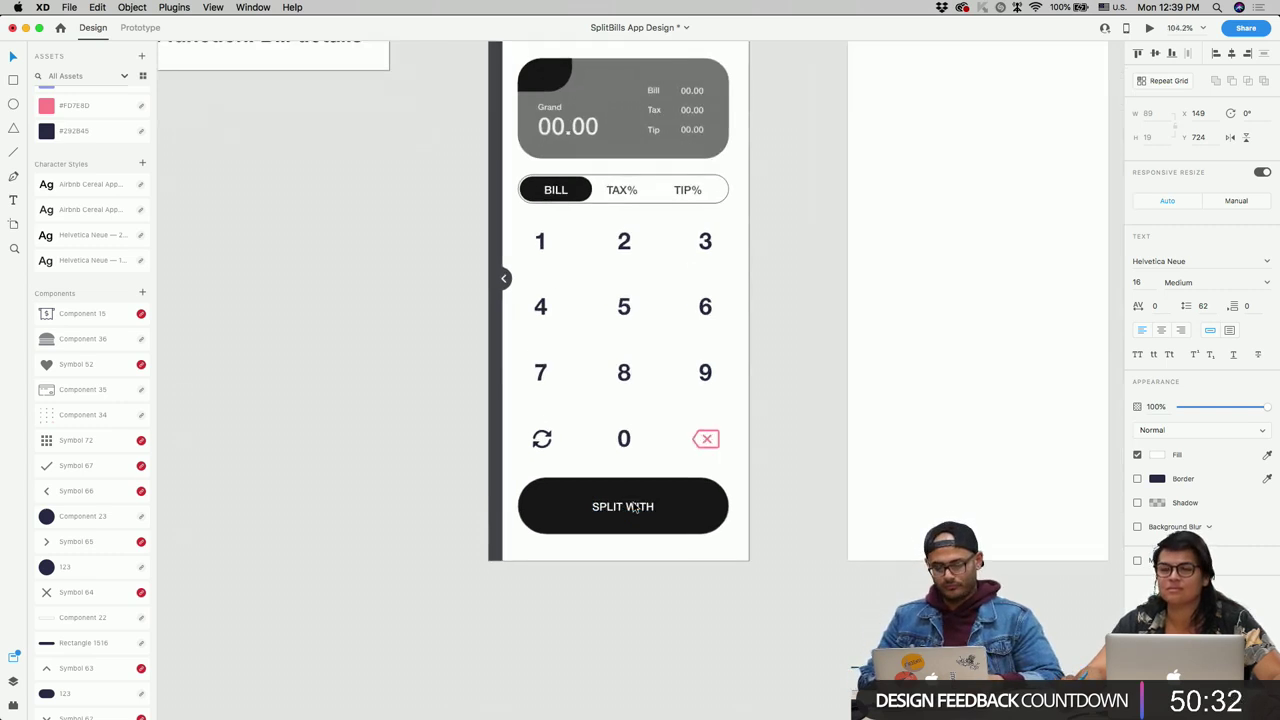
pyautogui.moveTo(629, 508); pyautogui.dragTo(632, 508)
pyautogui.click(671, 528)
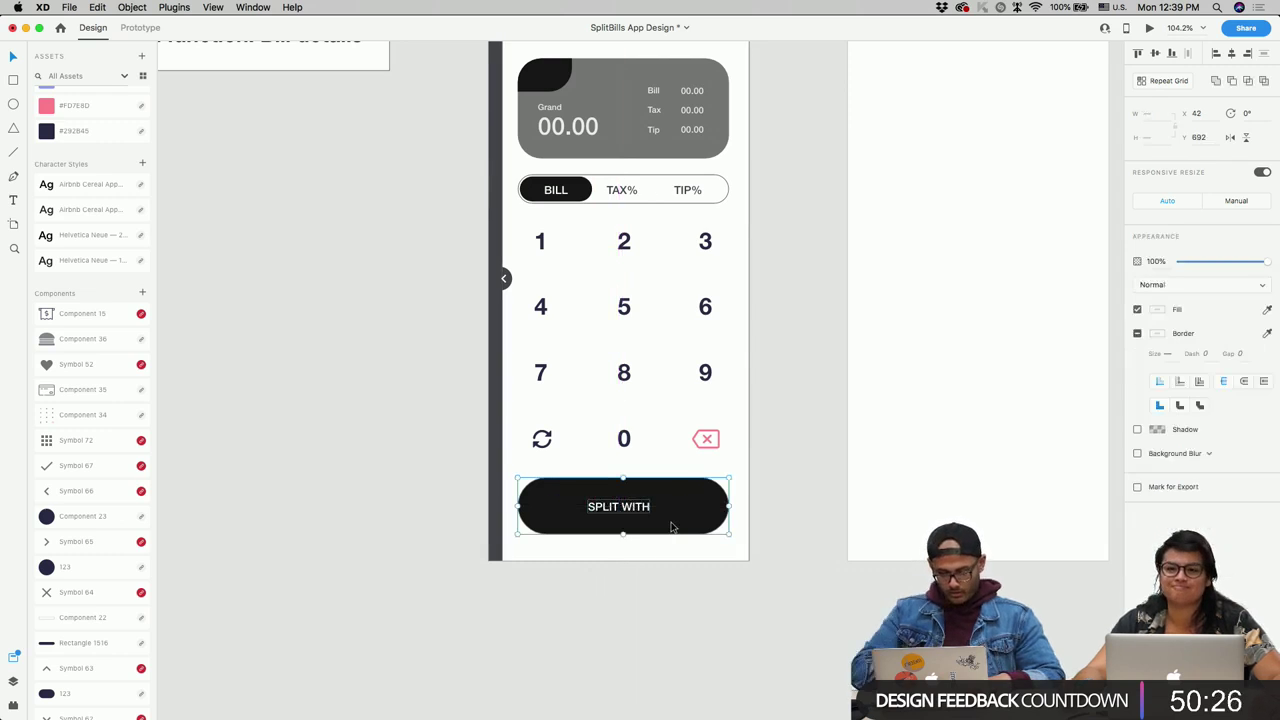
pyautogui.click(619, 508)
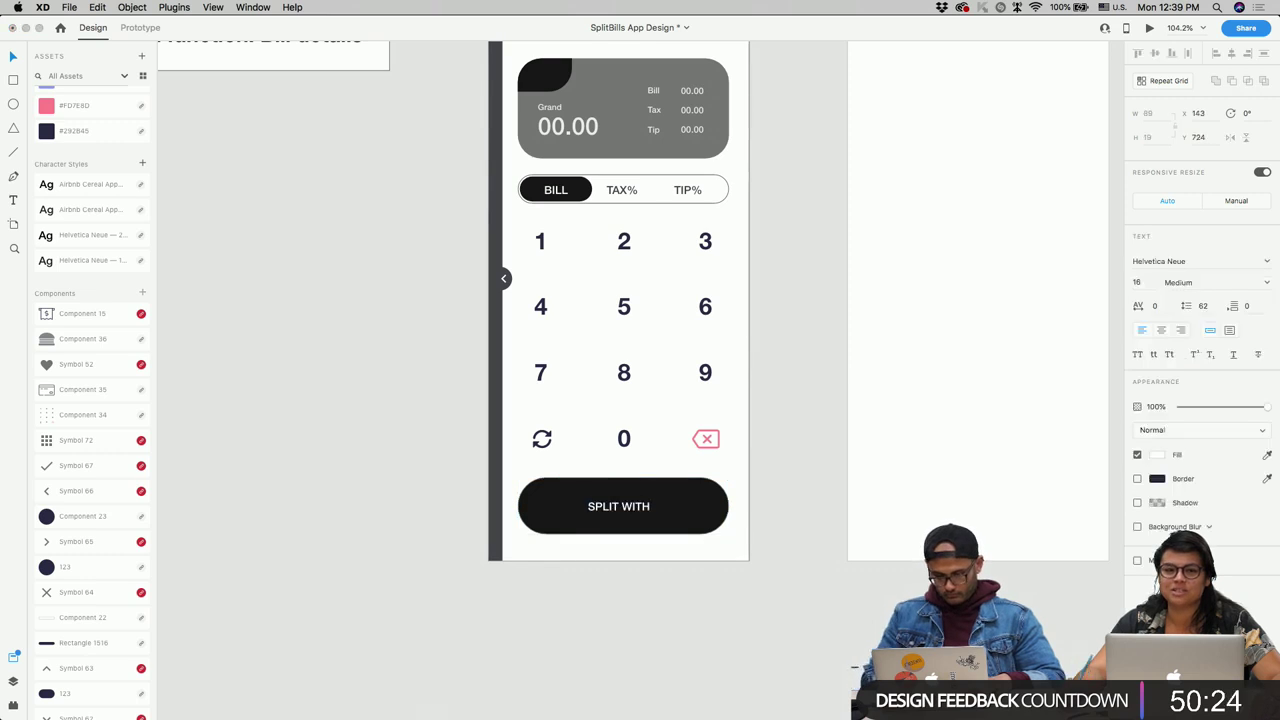
pyautogui.click(1161, 330)
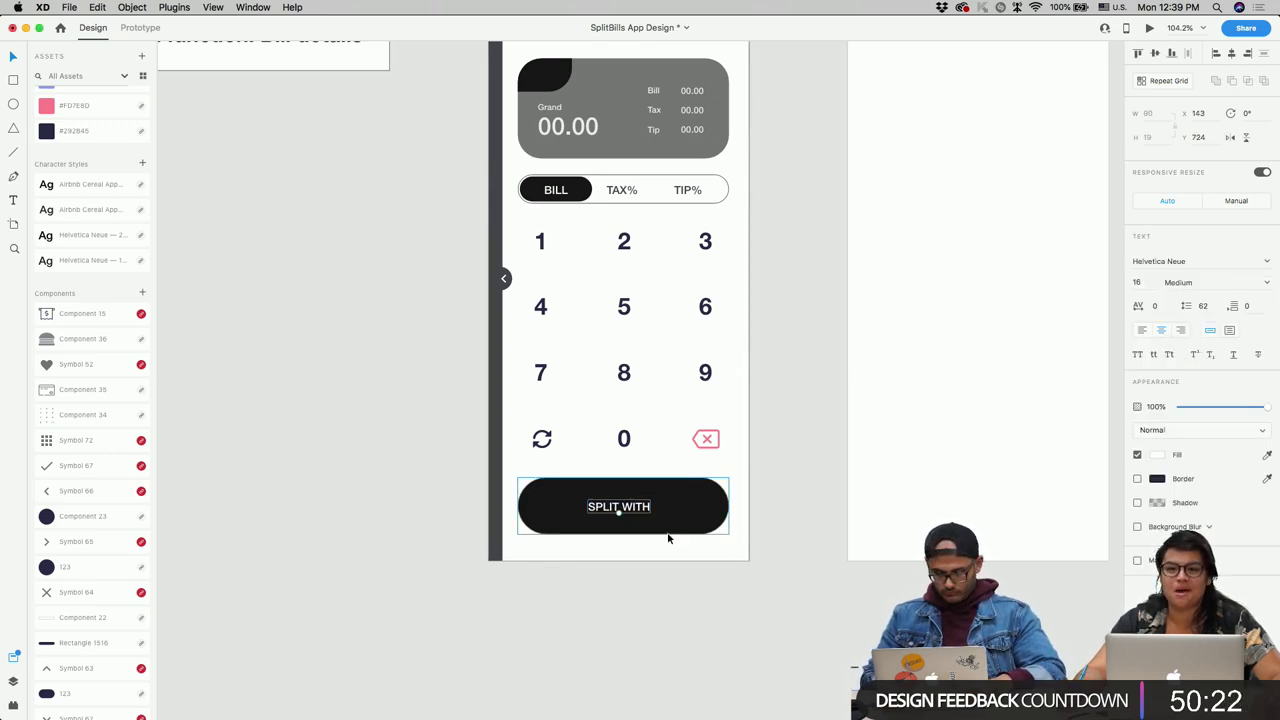
# Step: Extend the button text to "SPLIT WITH.." and group it with the black button
pyautogui.press('Return')
pyautogui.press('Right')
pyautogui.write('...')
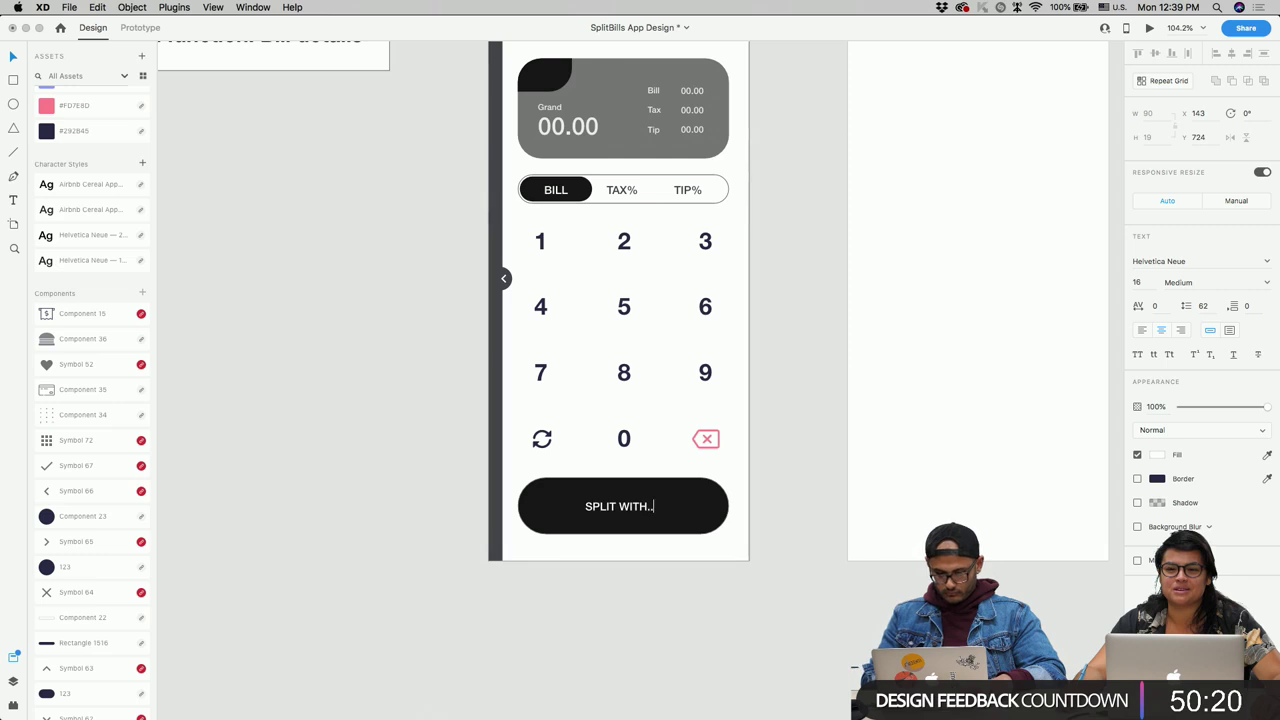
pyautogui.press('Escape')
pyautogui.moveTo(622, 507); pyautogui.dragTo(628, 512)
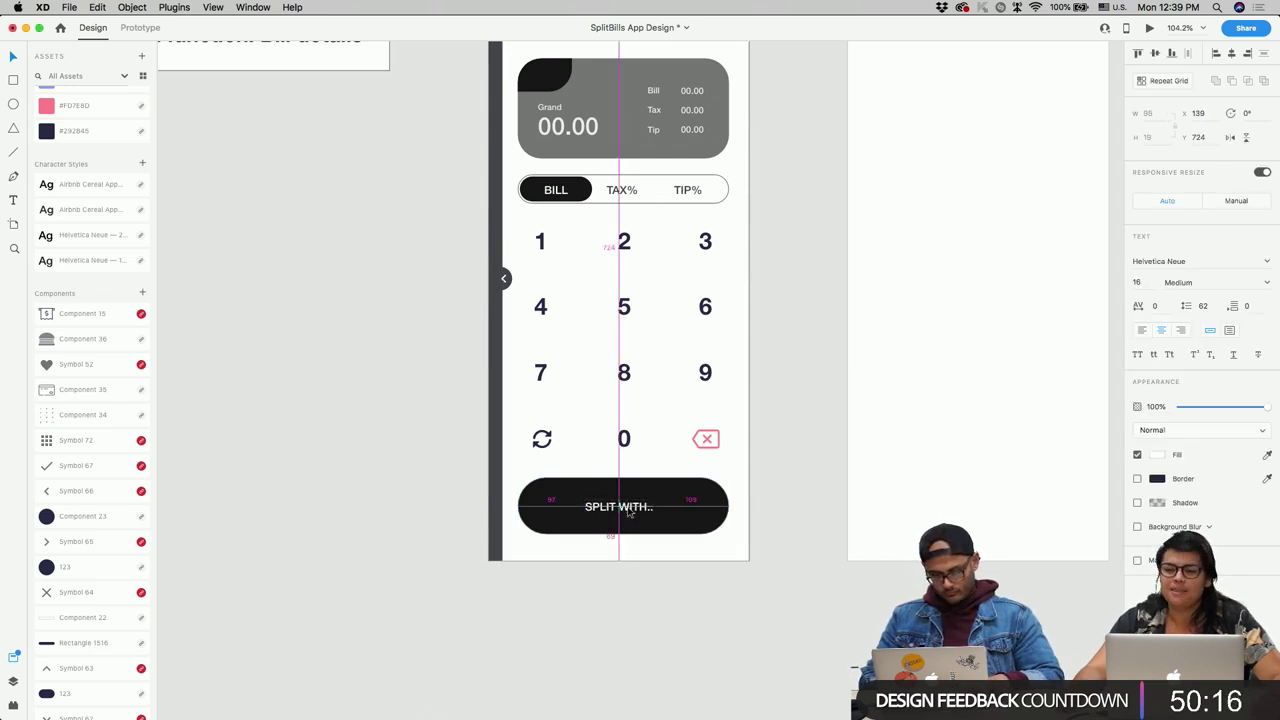
pyautogui.press('Escape')
pyautogui.hotkey('shift', 'Down')
pyautogui.hotkey('shift', 'Up')
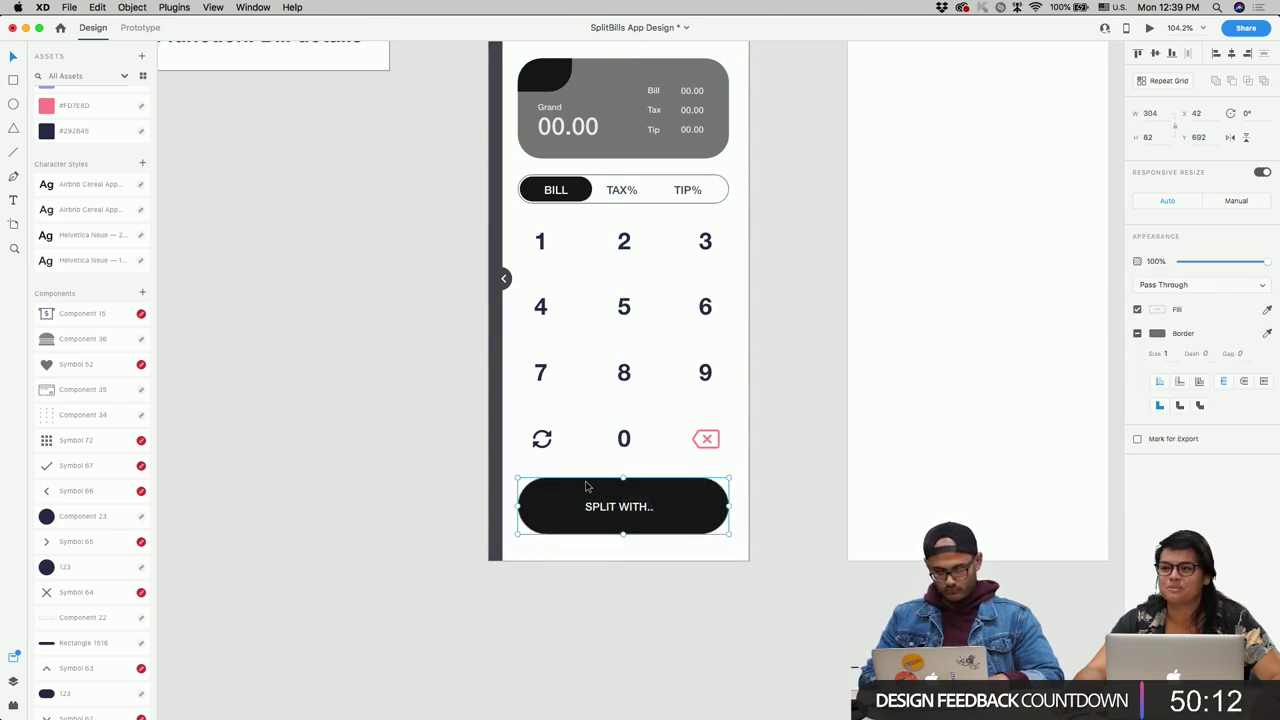
pyautogui.scroll(-3, 586, 487)
pyautogui.hscroll(5, 640, 385)
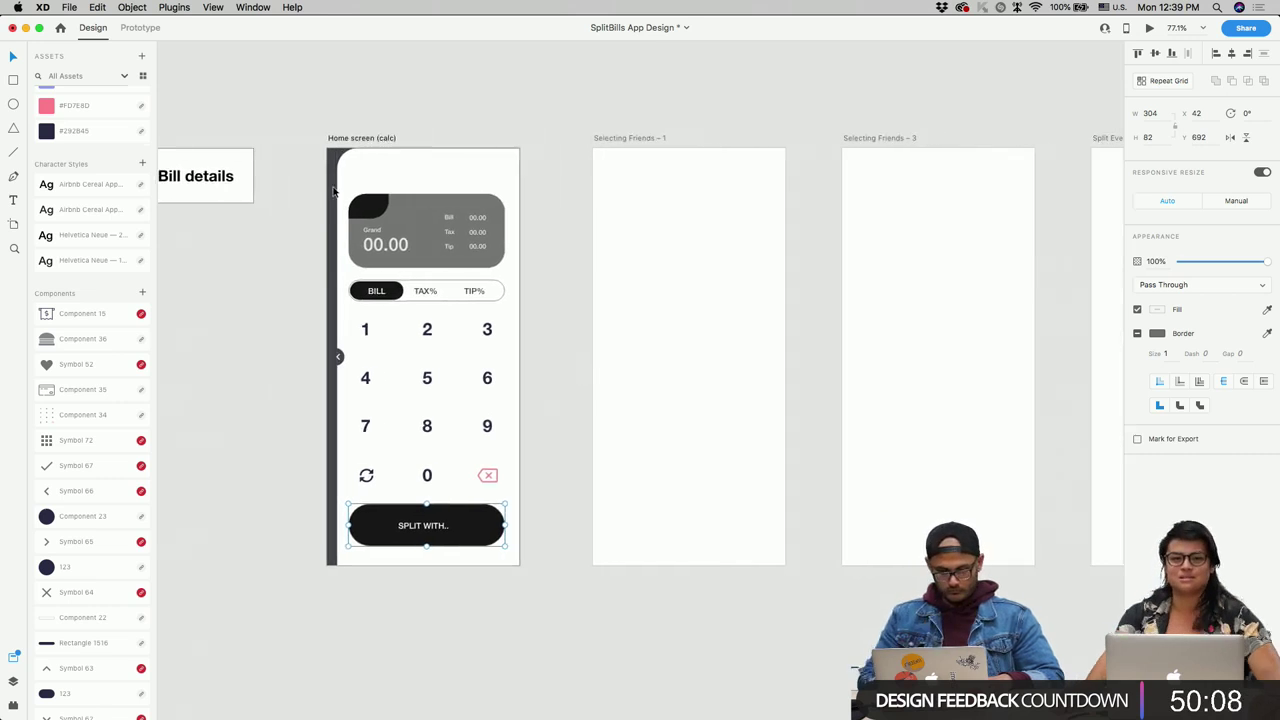
pyautogui.click(718, 235)
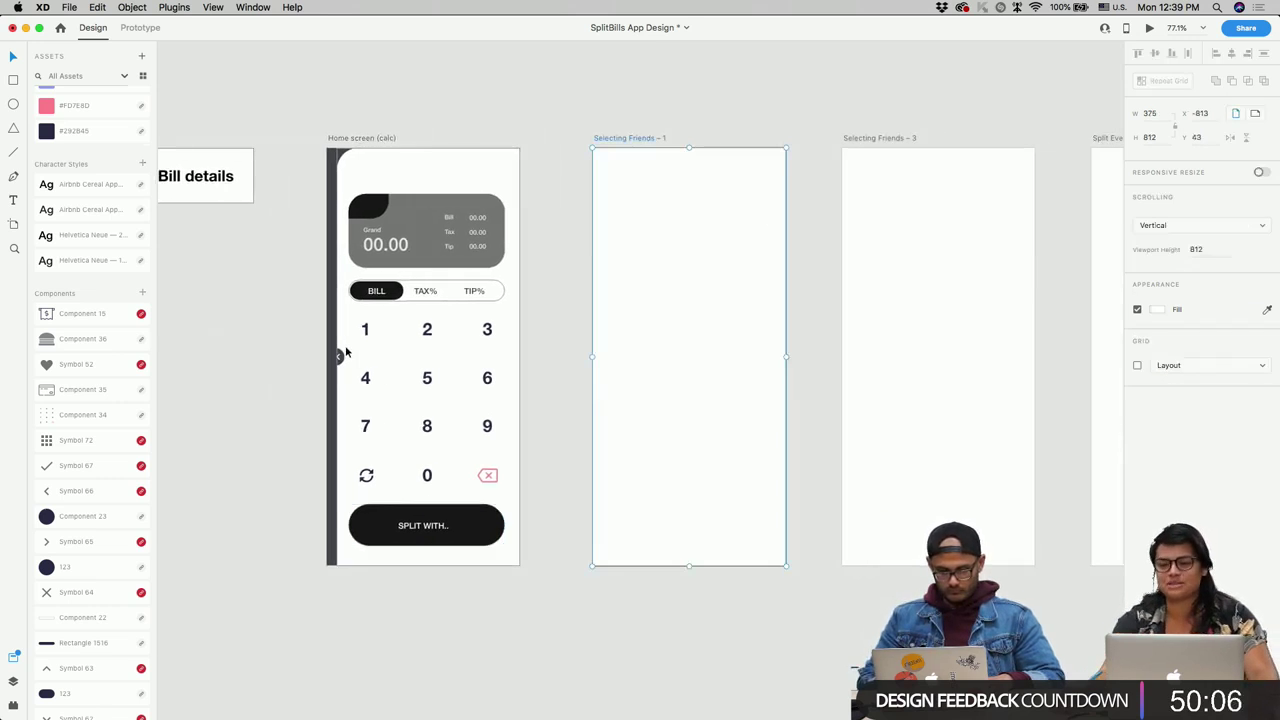
pyautogui.scroll(2, 345, 350)
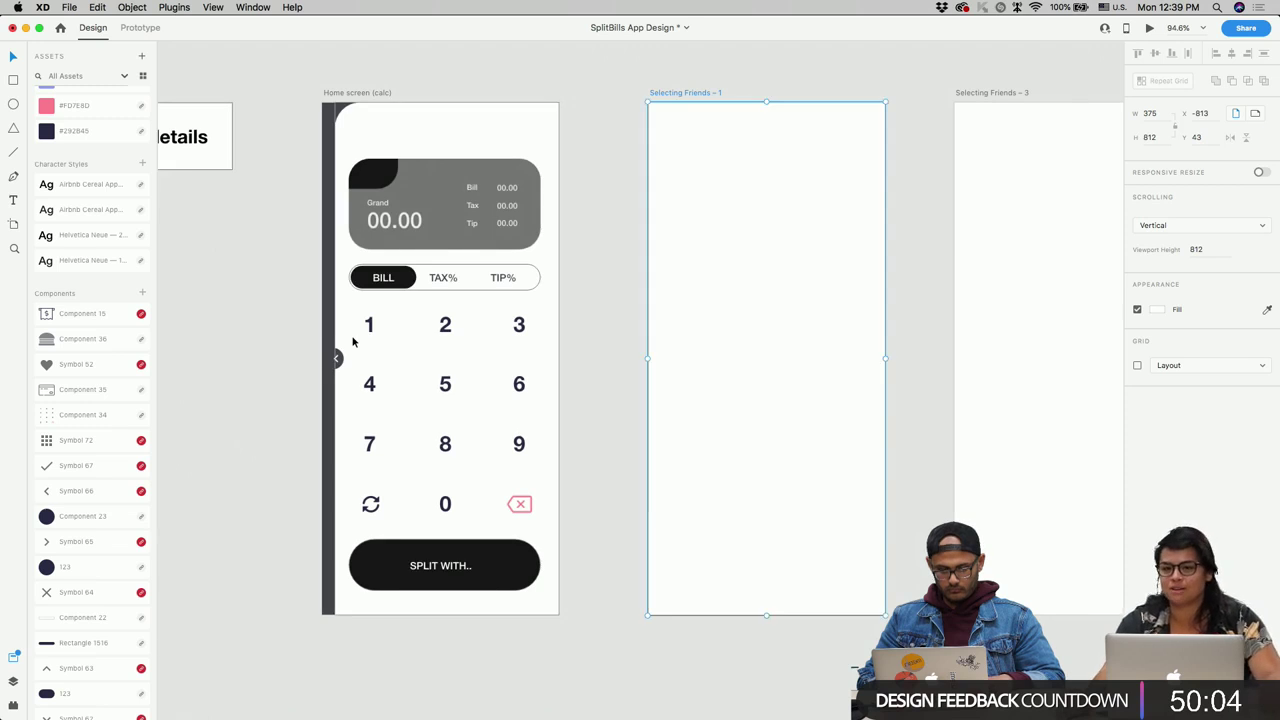
pyautogui.click(352, 341)
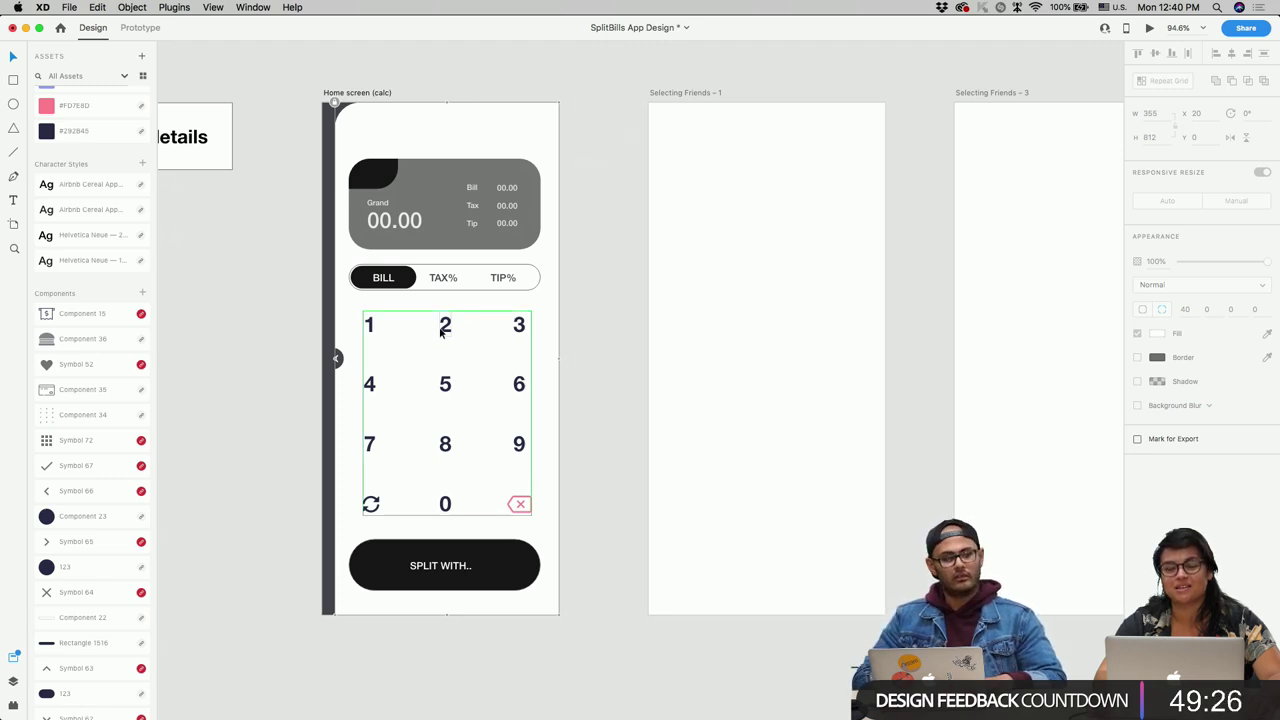
pyautogui.click(657, 188)
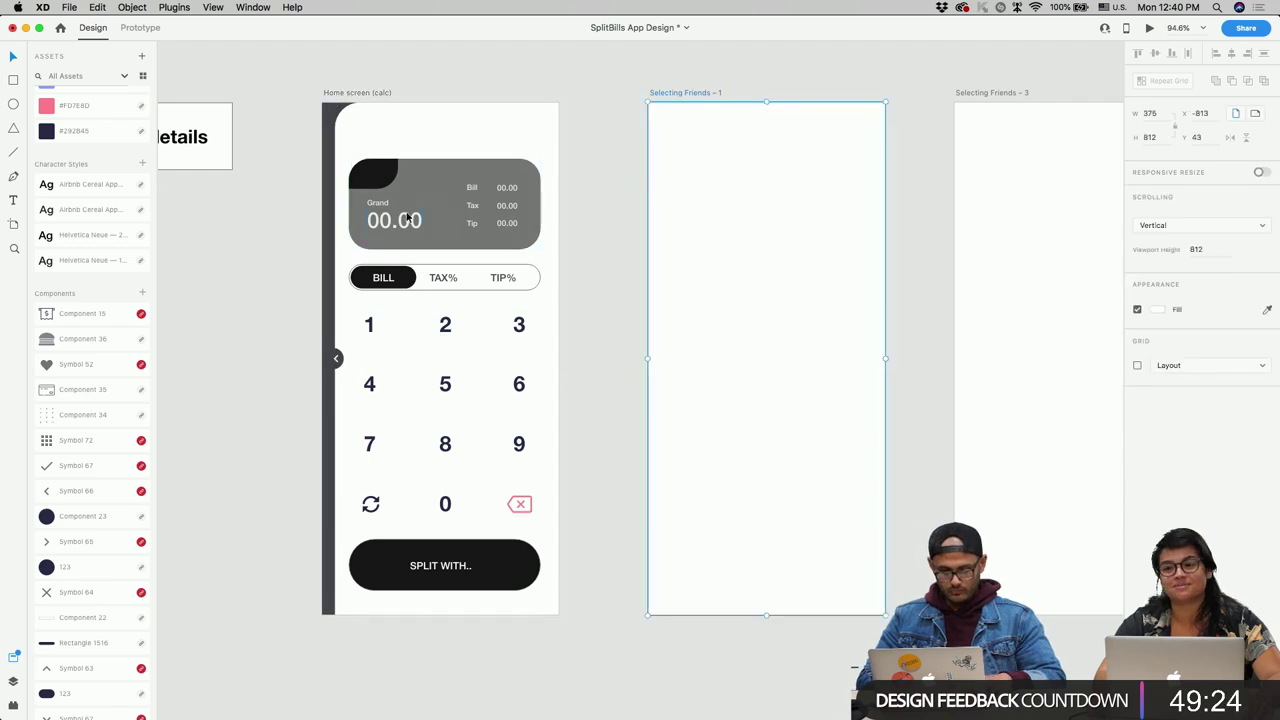
# Step: Duplicate the "Grand" label onto the bill card's black corner and change the copy to "USD"
pyautogui.scroll(5, 380, 167)
pyautogui.scroll(3, 407, 216)
pyautogui.click(417, 357)
pyautogui.moveTo(417, 357); pyautogui.dragTo(406, 280)
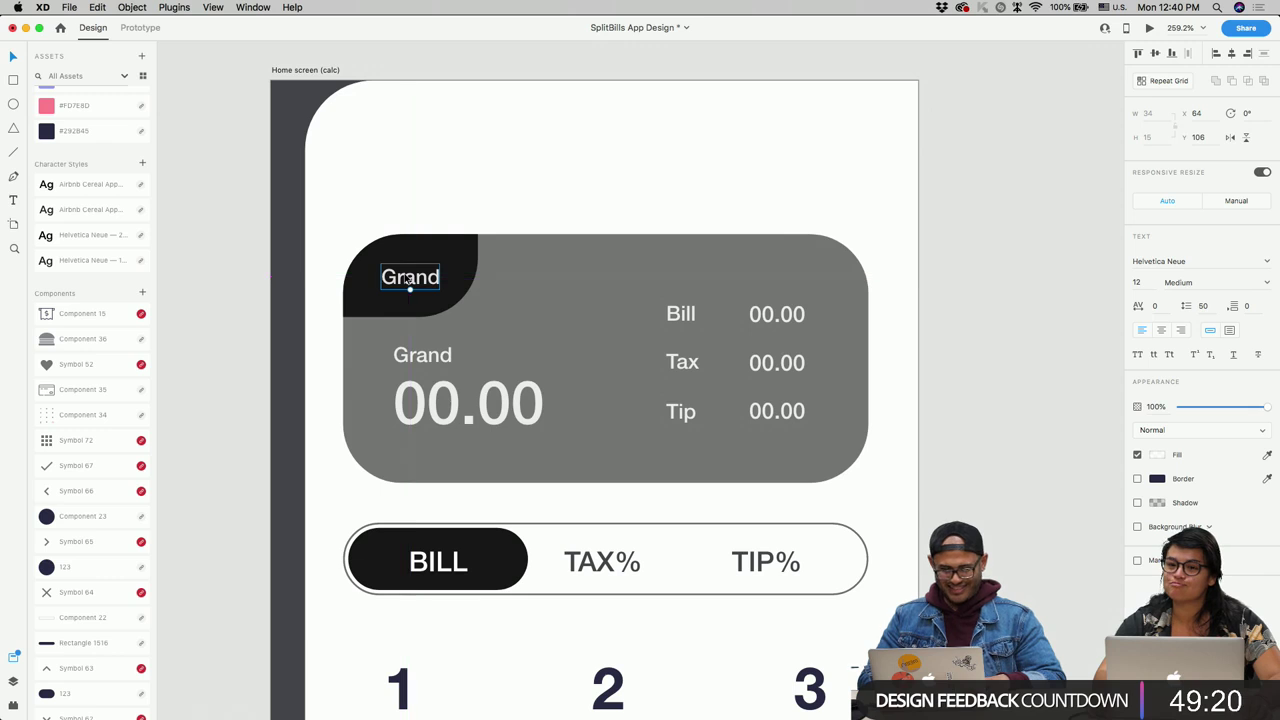
pyautogui.doubleClick(407, 277)
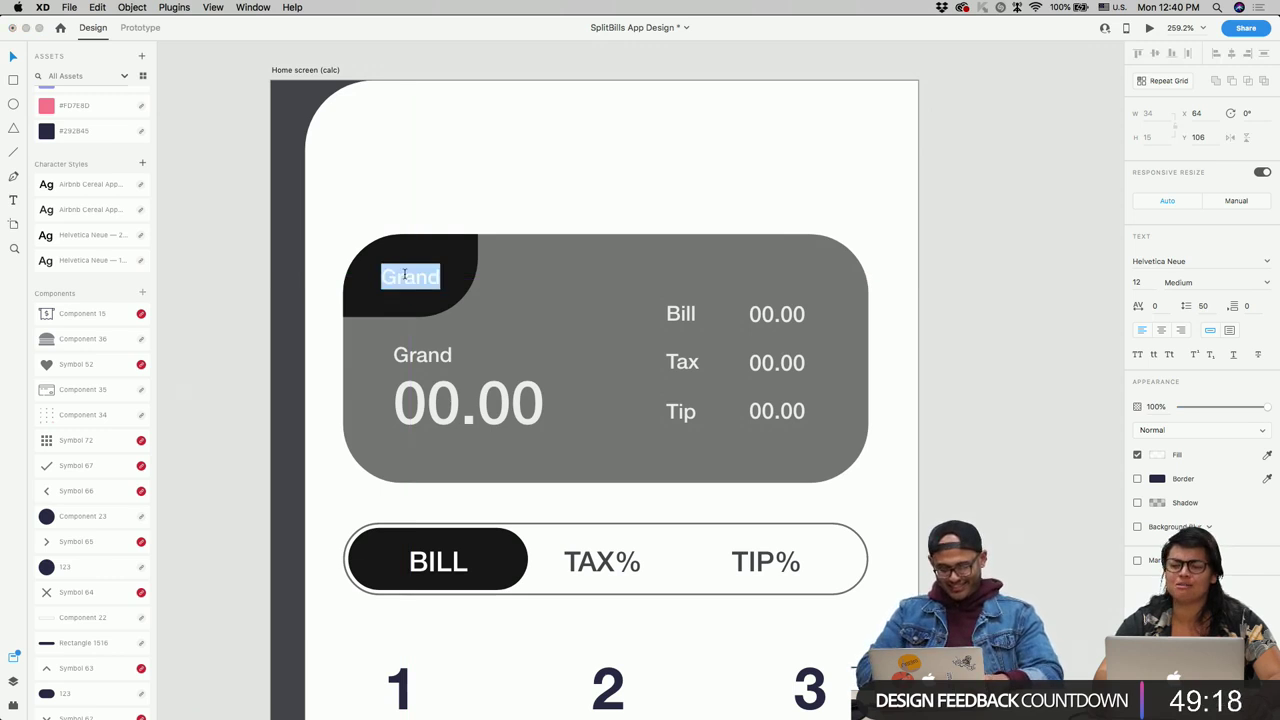
pyautogui.press('BackSpace')
pyautogui.write('USD')
pyautogui.press('Escape')
# Step: Set the "USD" text to size 14 at X 68, Y 103 with its white fill at 100% opacity
pyautogui.moveTo(400, 280); pyautogui.dragTo(398, 281)
pyautogui.click(1137, 282)
pyautogui.write('13')
pyautogui.press('Return')
pyautogui.press('Up')
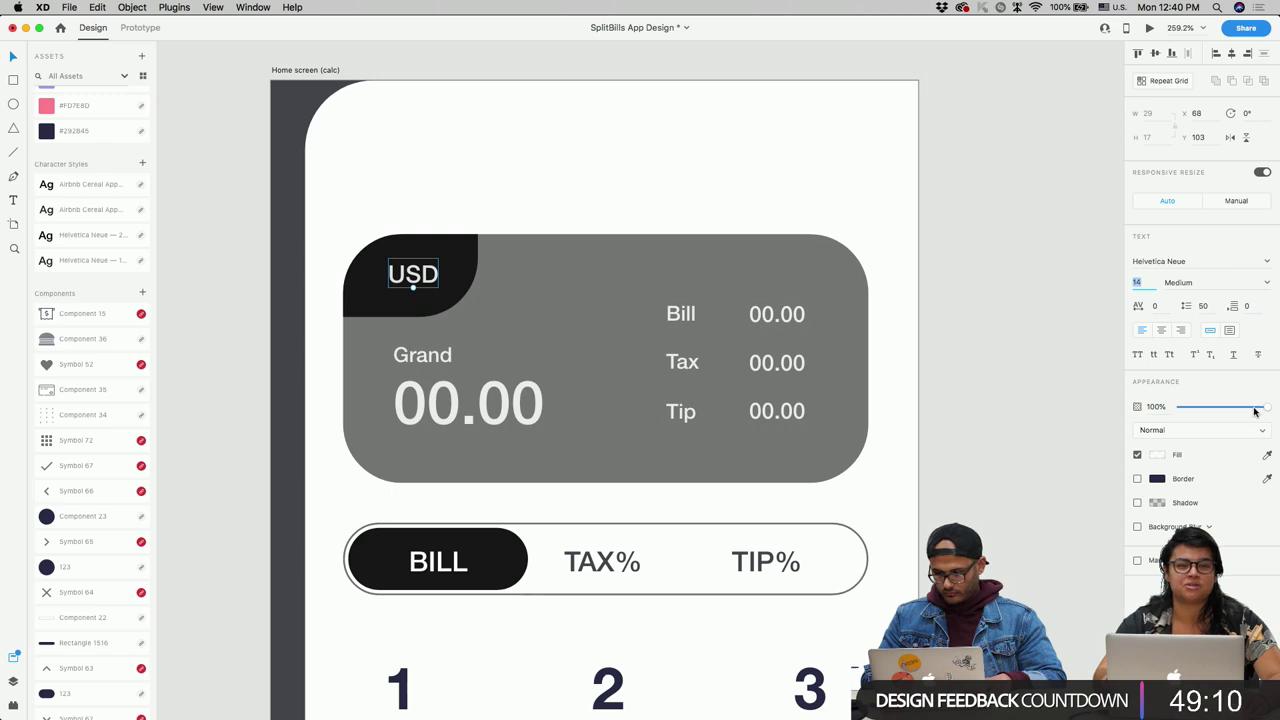
pyautogui.click(1160, 456)
pyautogui.moveTo(1130, 424); pyautogui.dragTo(1131, 355)
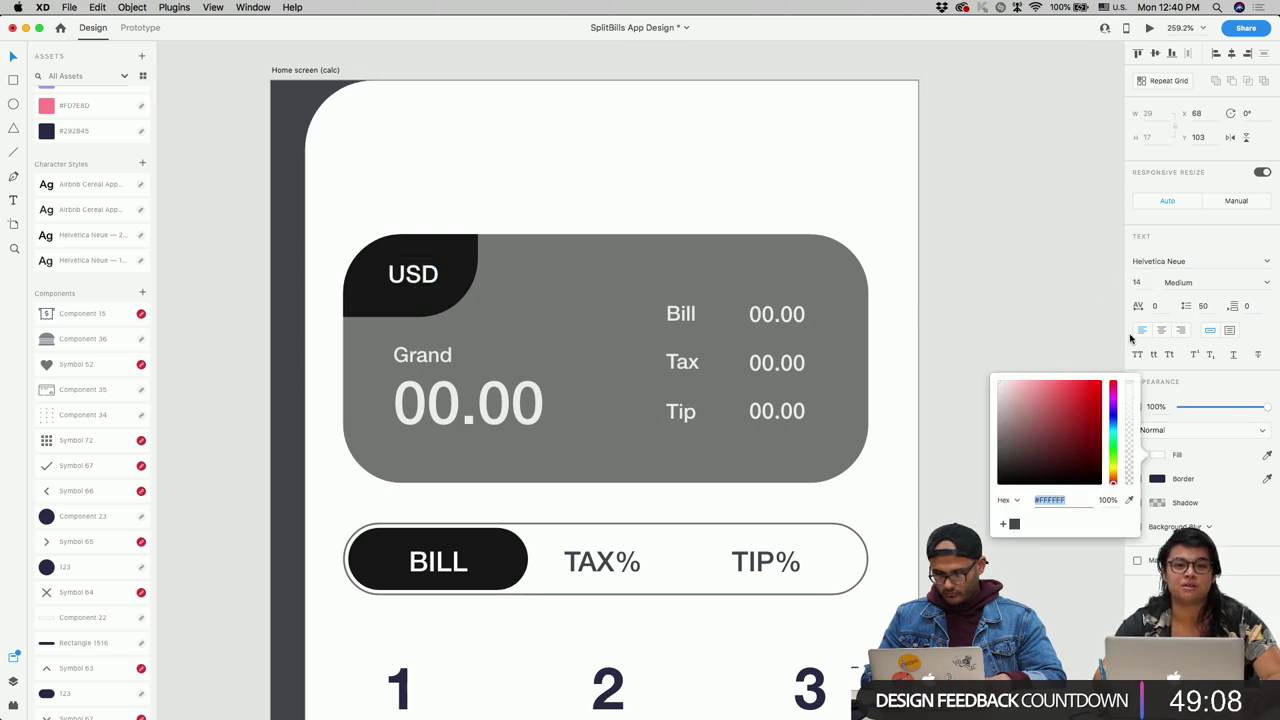
# Step: Raise the white fill's opacity on the bill card's Grand, Bill, Tax and Tip labels and their amounts
pyautogui.click(449, 355)
pyautogui.click(423, 363)
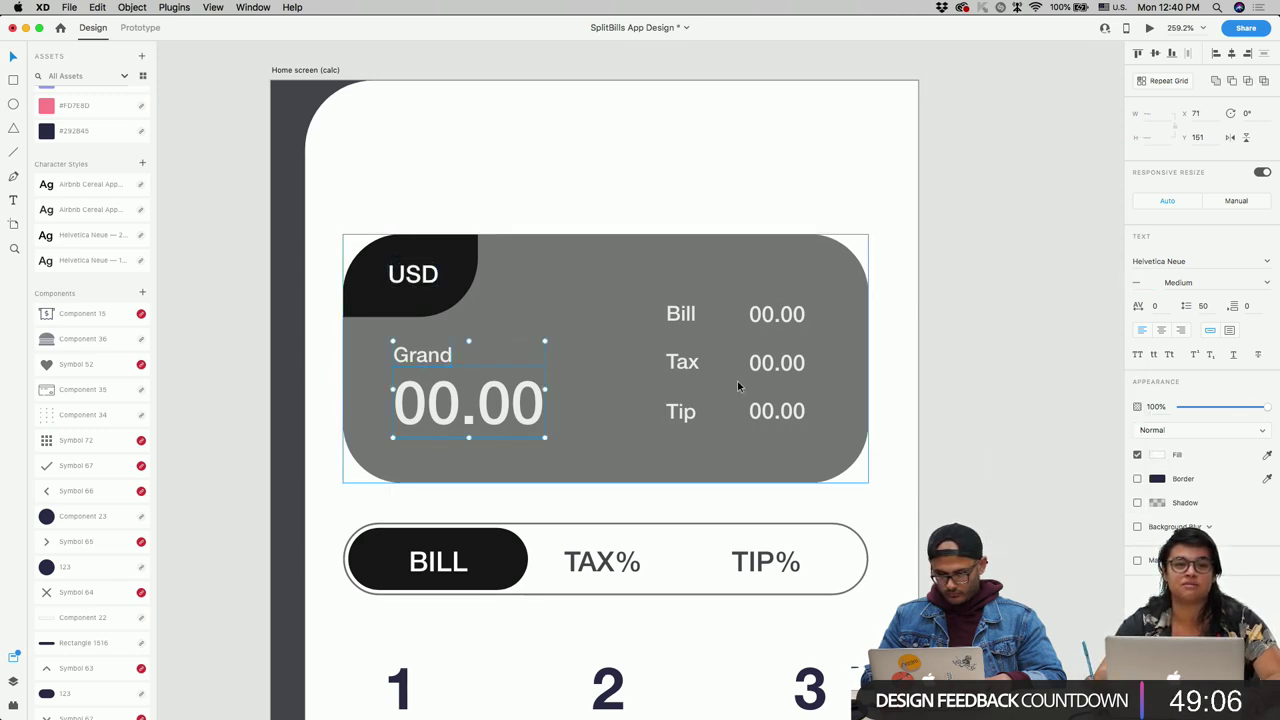
pyautogui.keyDown('shift'); pyautogui.click(770, 411); pyautogui.keyUp('shift')
pyautogui.keyDown('shift'); pyautogui.click(769, 322); pyautogui.keyUp('shift')
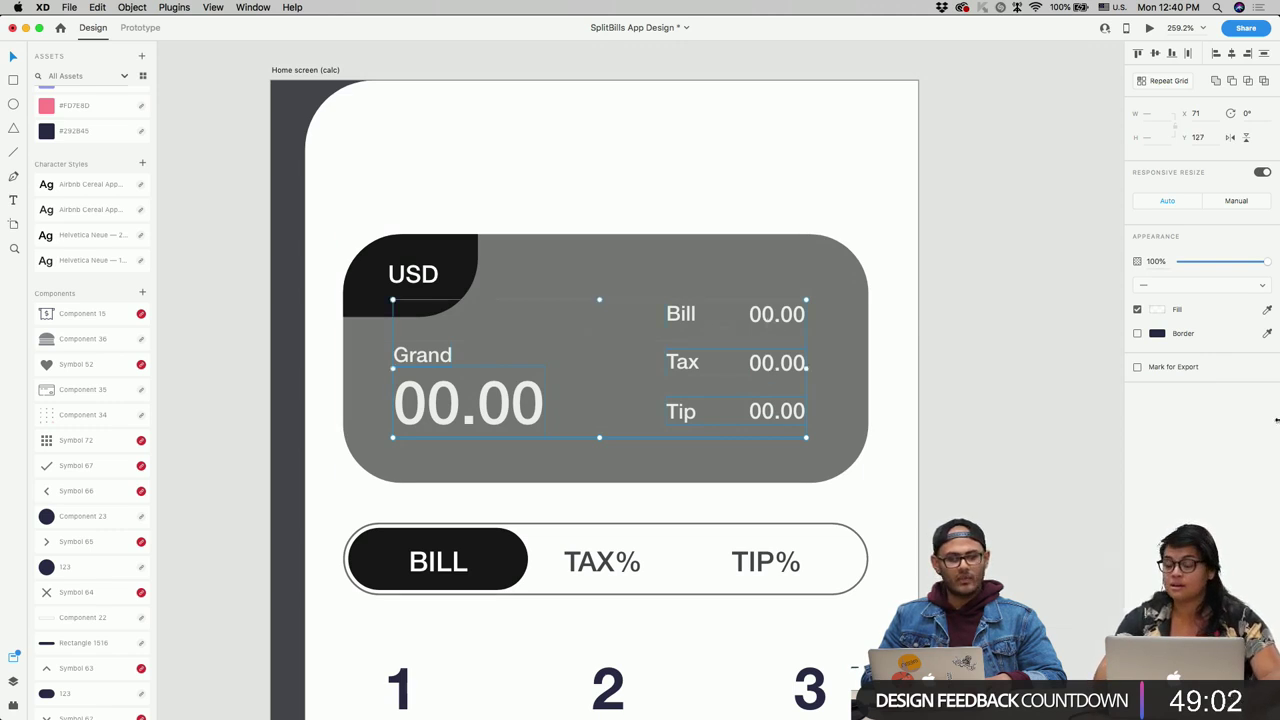
pyautogui.click(1159, 311)
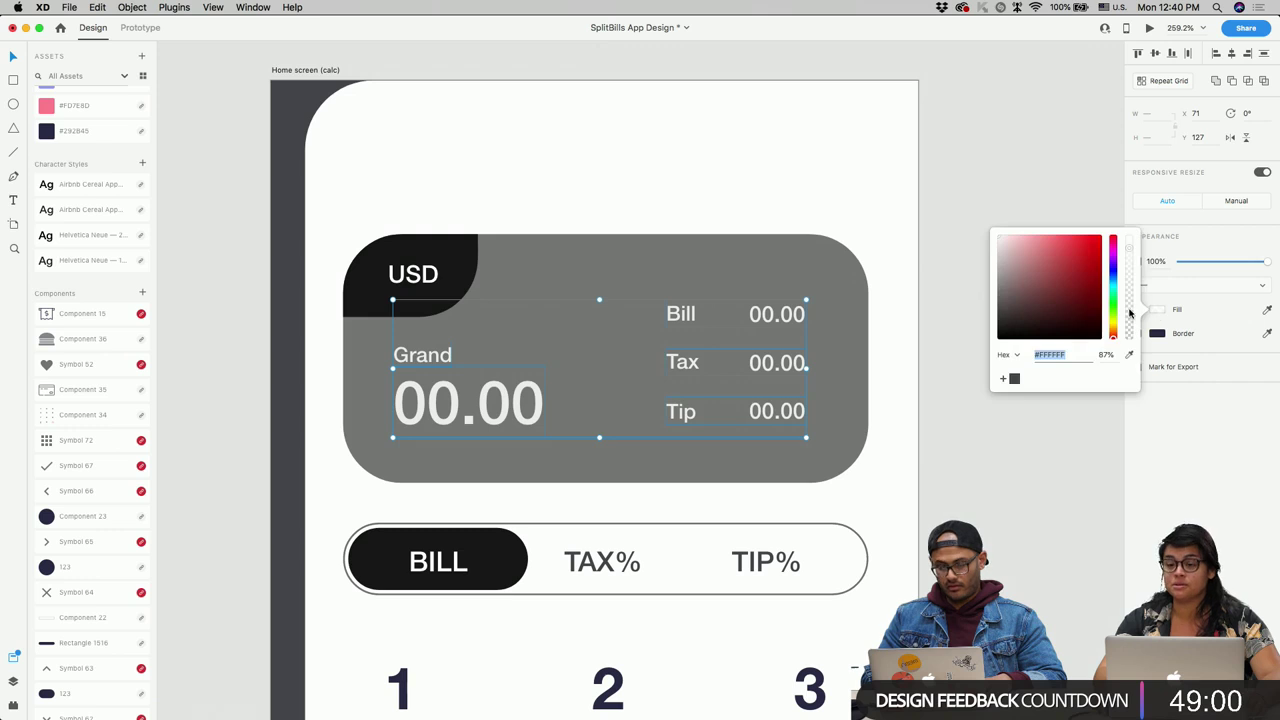
pyautogui.click(831, 212)
# Step: Copy the "SPLIT WITH.." button from the home screen onto the Selecting Friends – 1 artboard at X 39, Y 541
pyautogui.scroll(-5, 831, 212)
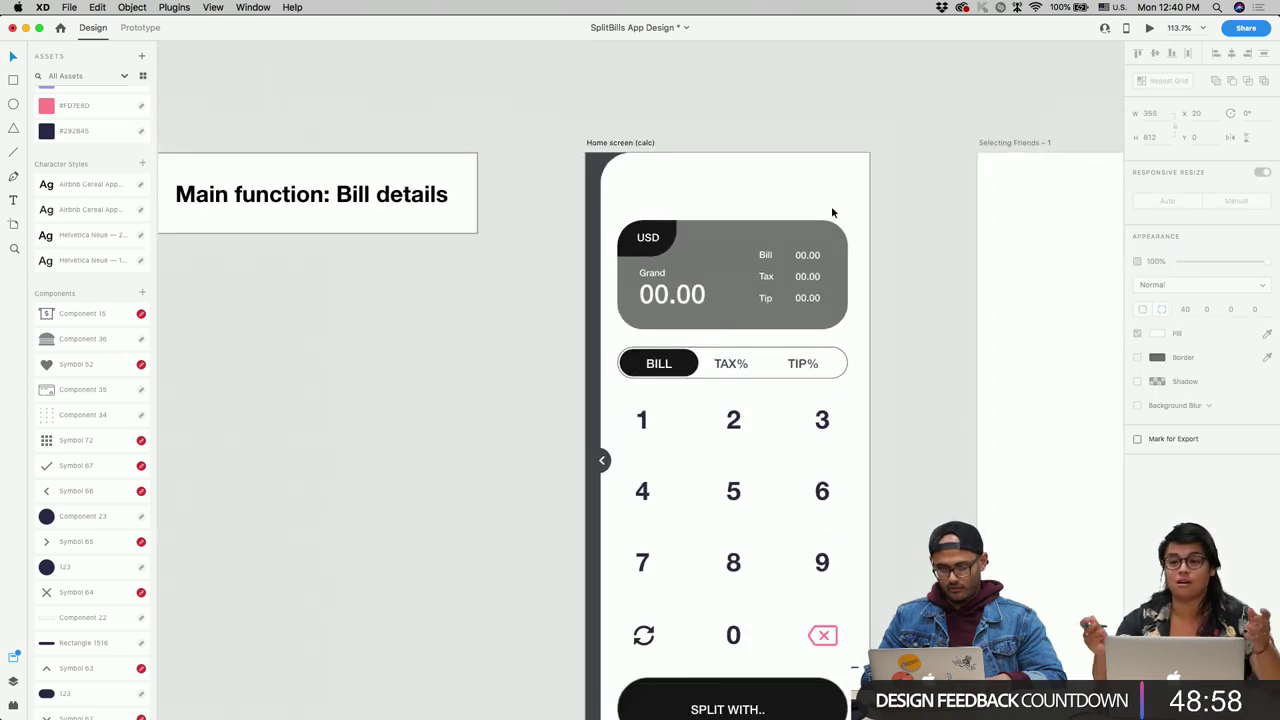
pyautogui.hscroll(3, 800, 220)
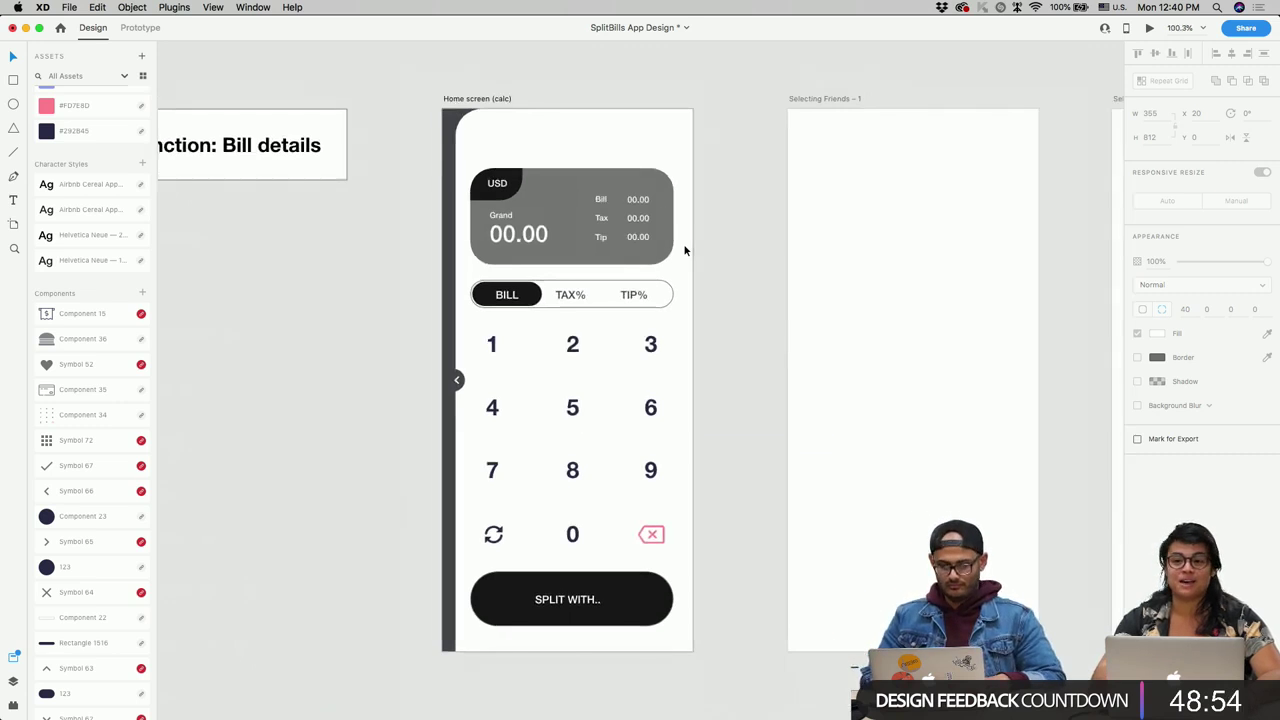
pyautogui.click(740, 269)
pyautogui.scroll(-2, 740, 269)
pyautogui.scroll(-3, 744, 273)
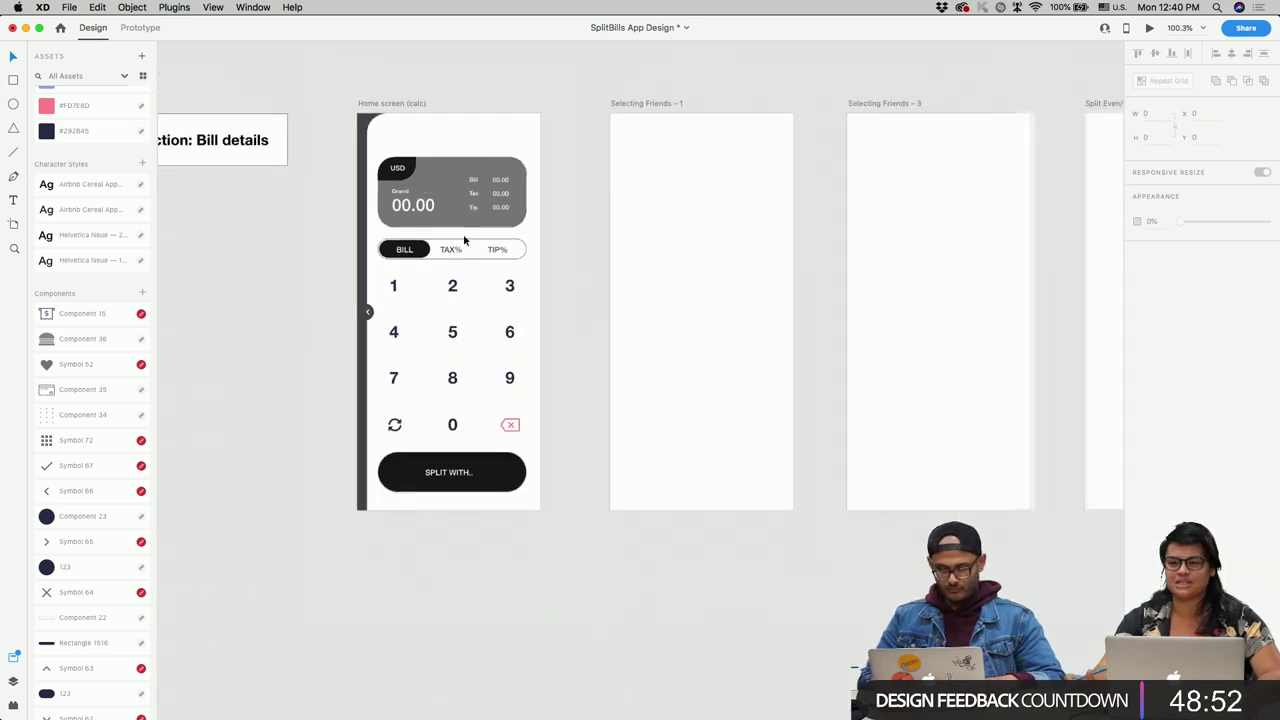
pyautogui.click(616, 130)
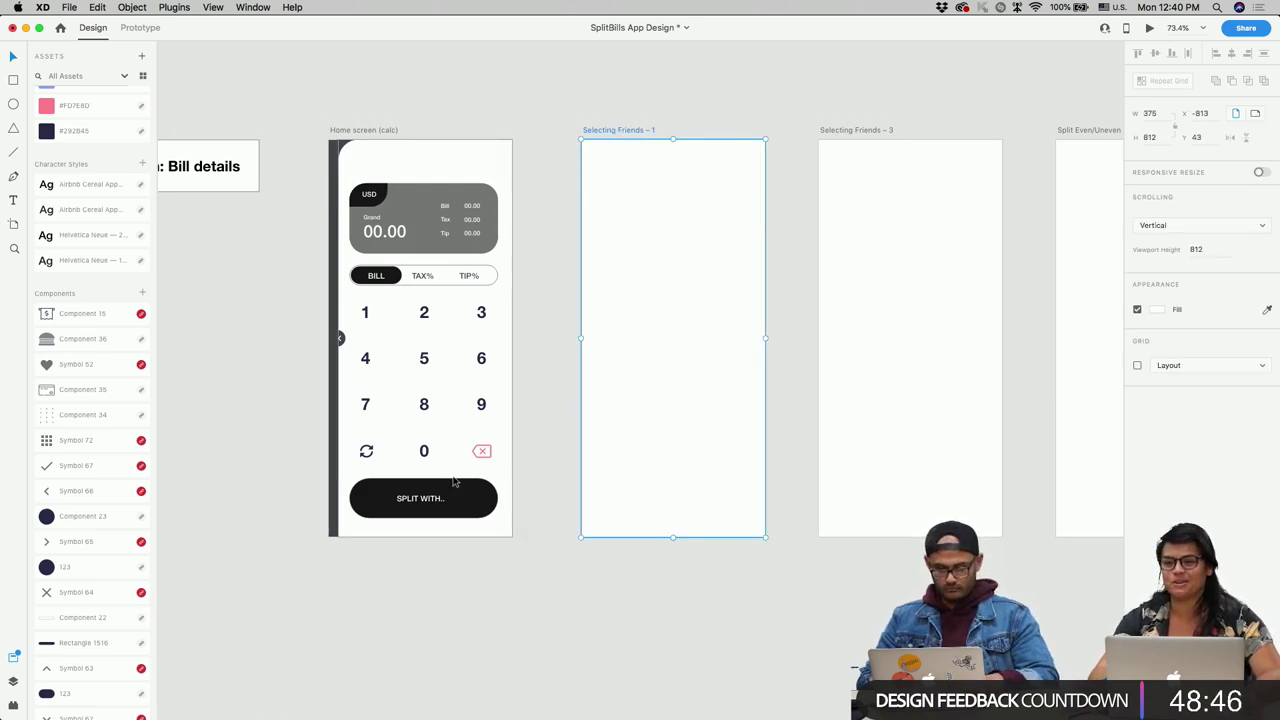
pyautogui.moveTo(457, 491); pyautogui.dragTo(708, 415)
pyautogui.press('super+y')
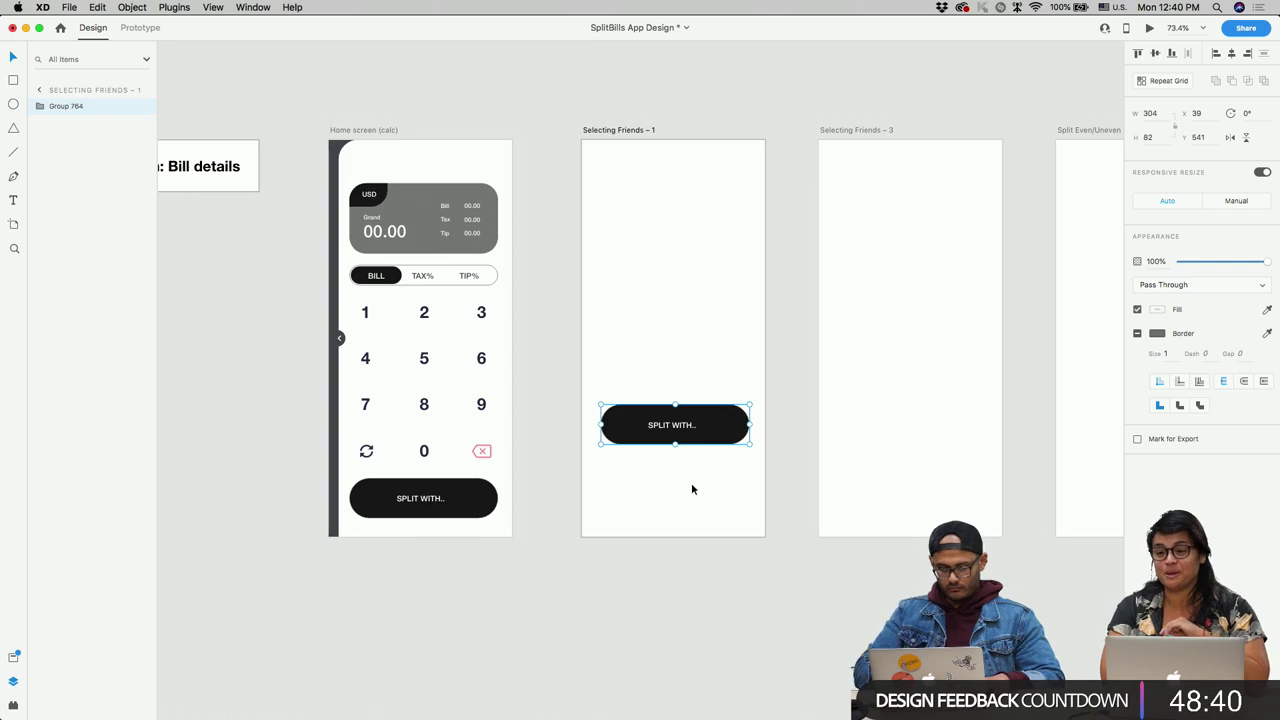
# Step: Ungroup the copied button and move its "SPLIT WITH.." text off the artboard, below it
pyautogui.press('super+shift+g')
pyautogui.click(706, 500)
pyautogui.click(665, 407)
pyautogui.click(658, 428)
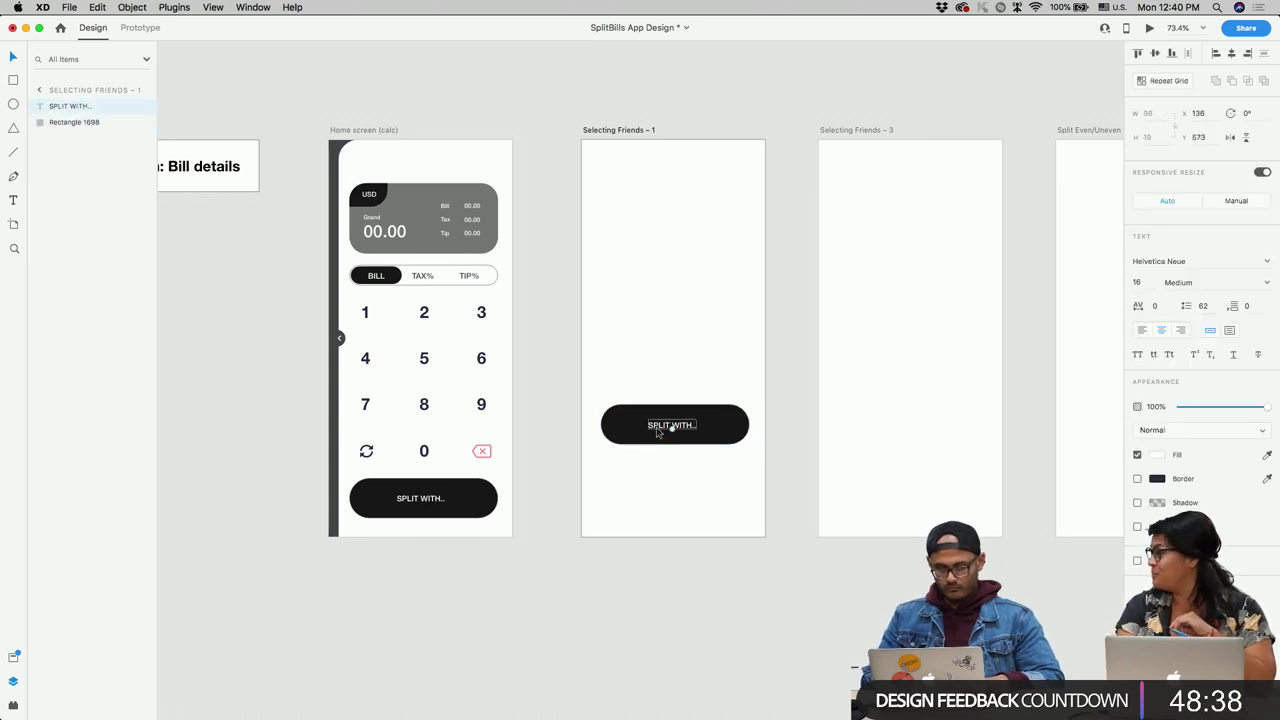
pyautogui.moveTo(668, 428); pyautogui.dragTo(661, 610)
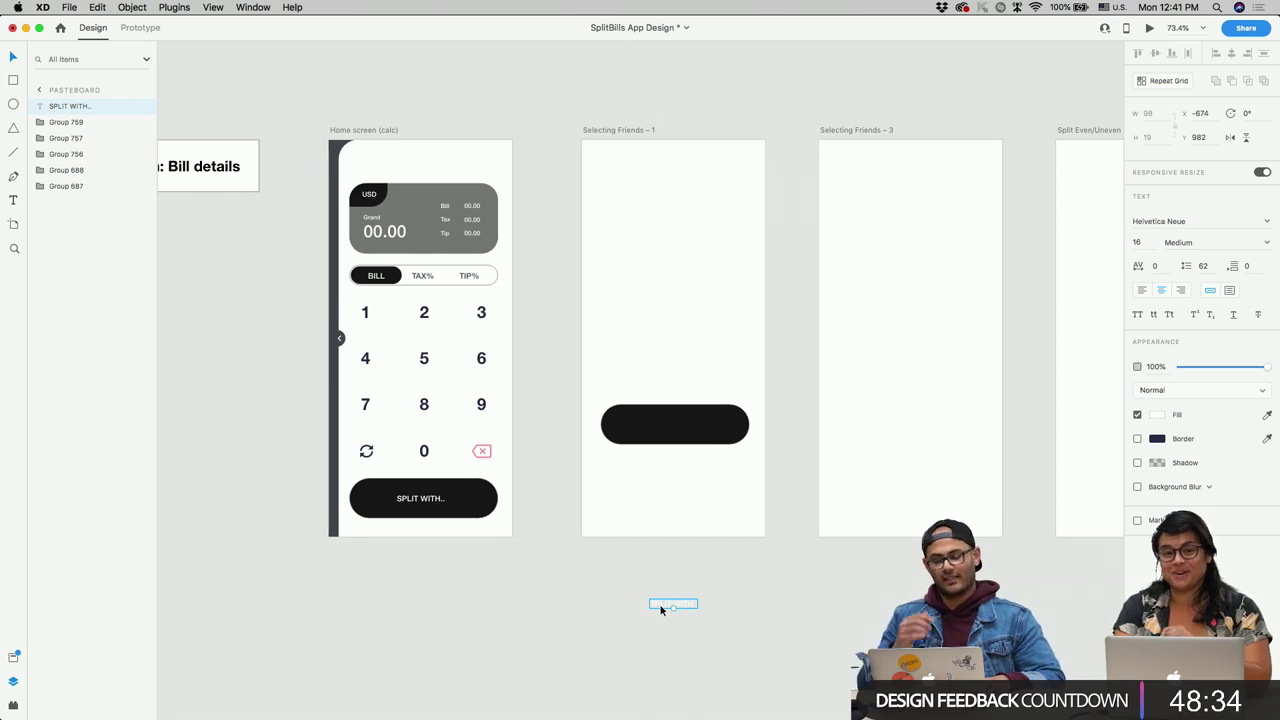
# Step: Stretch the black rectangle to 375 × 771 at X 0, Y 97, running past the artboard's bottom edge
pyautogui.click(673, 445)
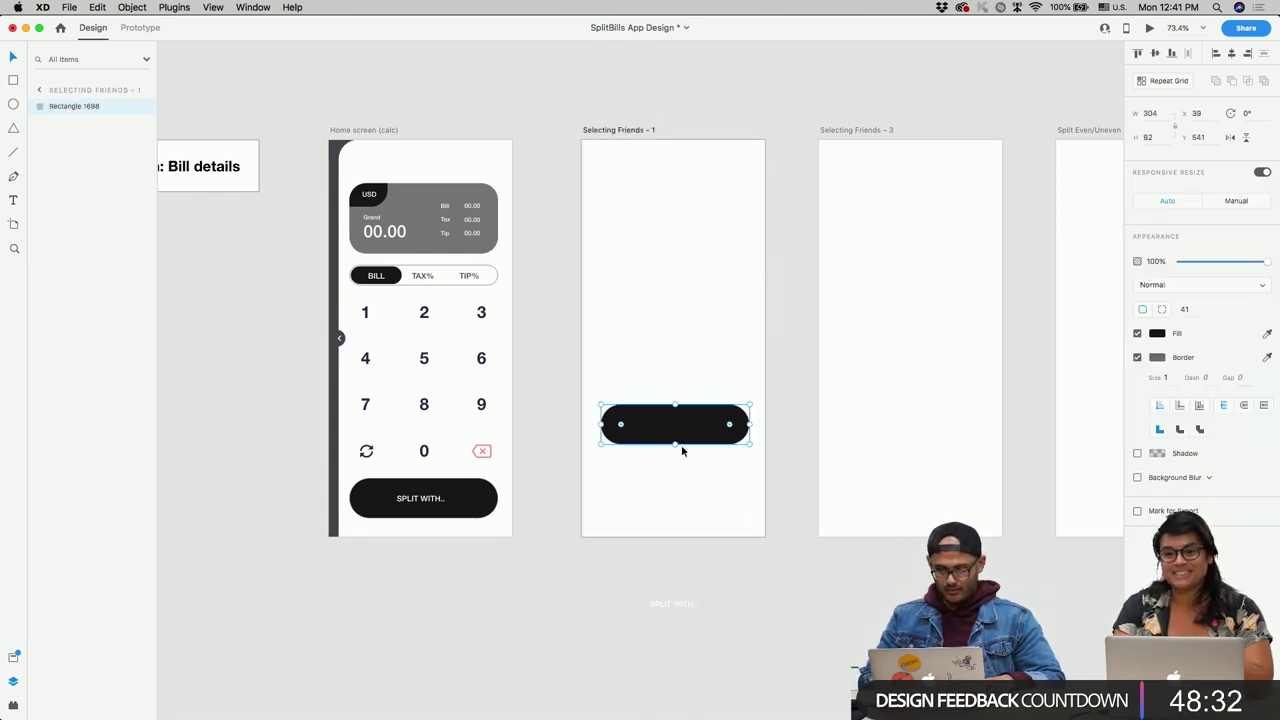
pyautogui.moveTo(675, 443); pyautogui.dragTo(673, 537)
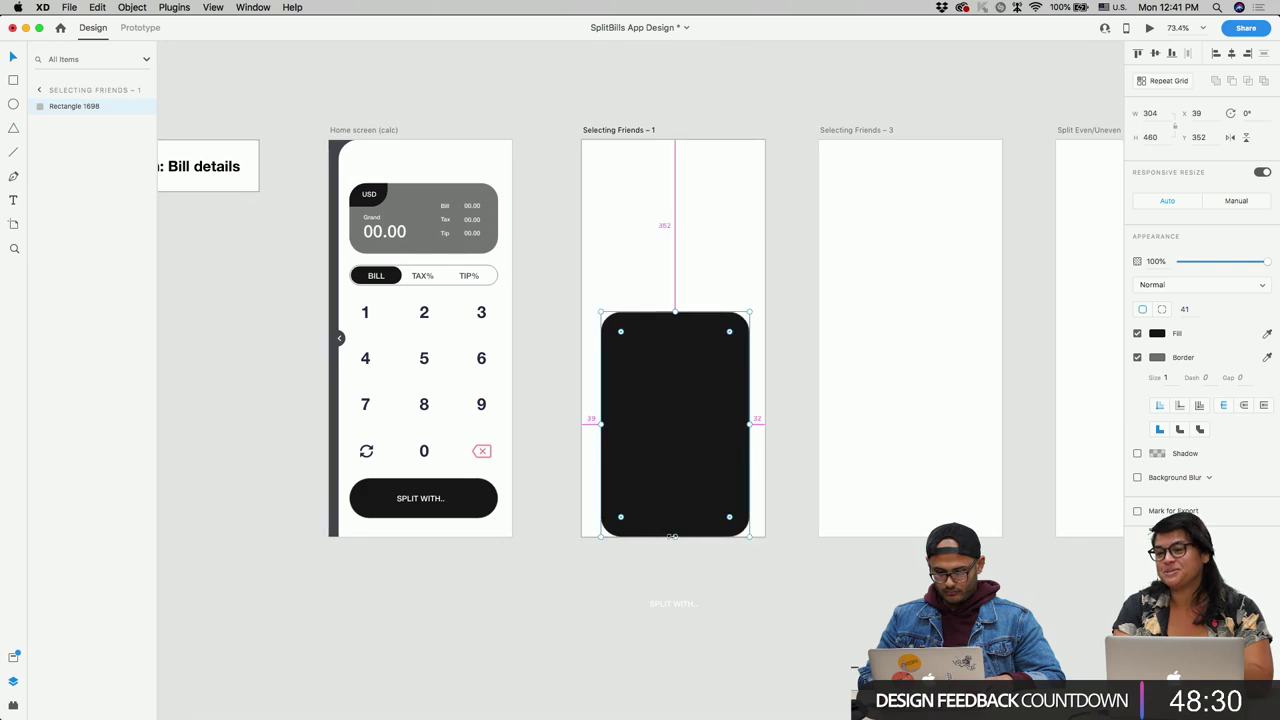
pyautogui.moveTo(750, 424); pyautogui.dragTo(768, 424)
pyautogui.moveTo(674, 537); pyautogui.dragTo(675, 563)
pyautogui.moveTo(674, 312); pyautogui.dragTo(667, 239)
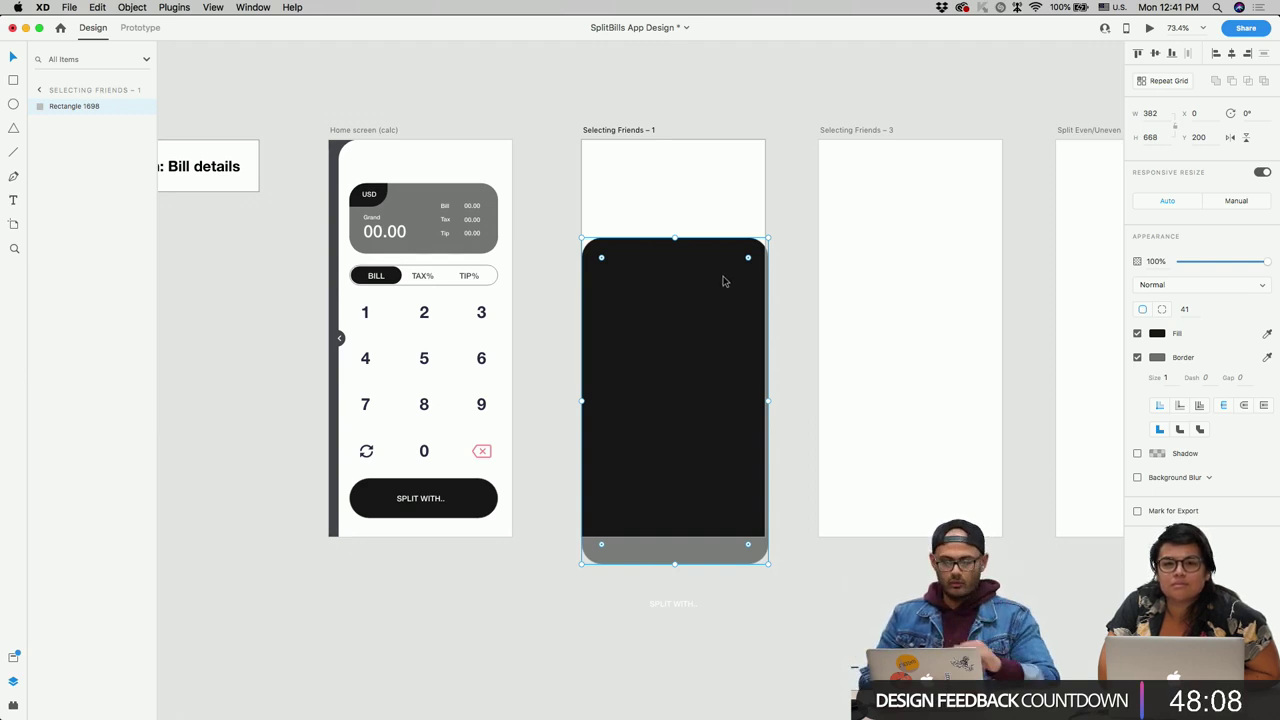
pyautogui.moveTo(674, 239); pyautogui.dragTo(672, 187)
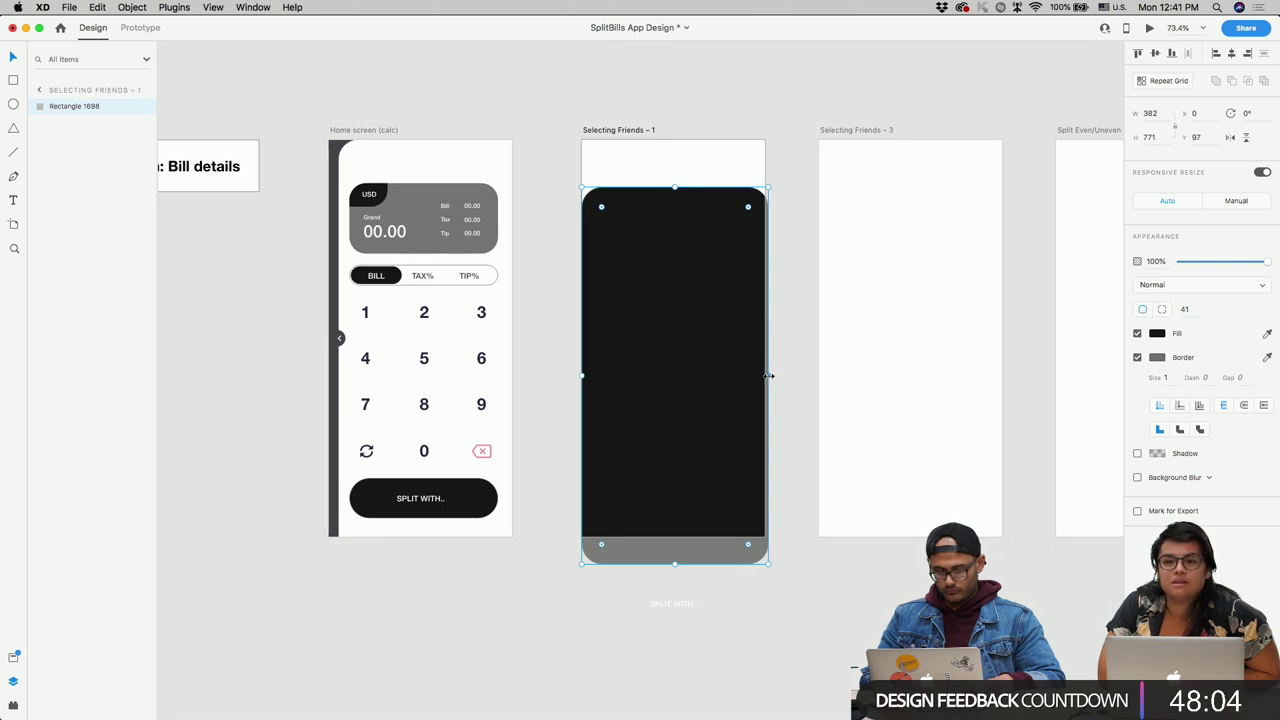
pyautogui.click(808, 361)
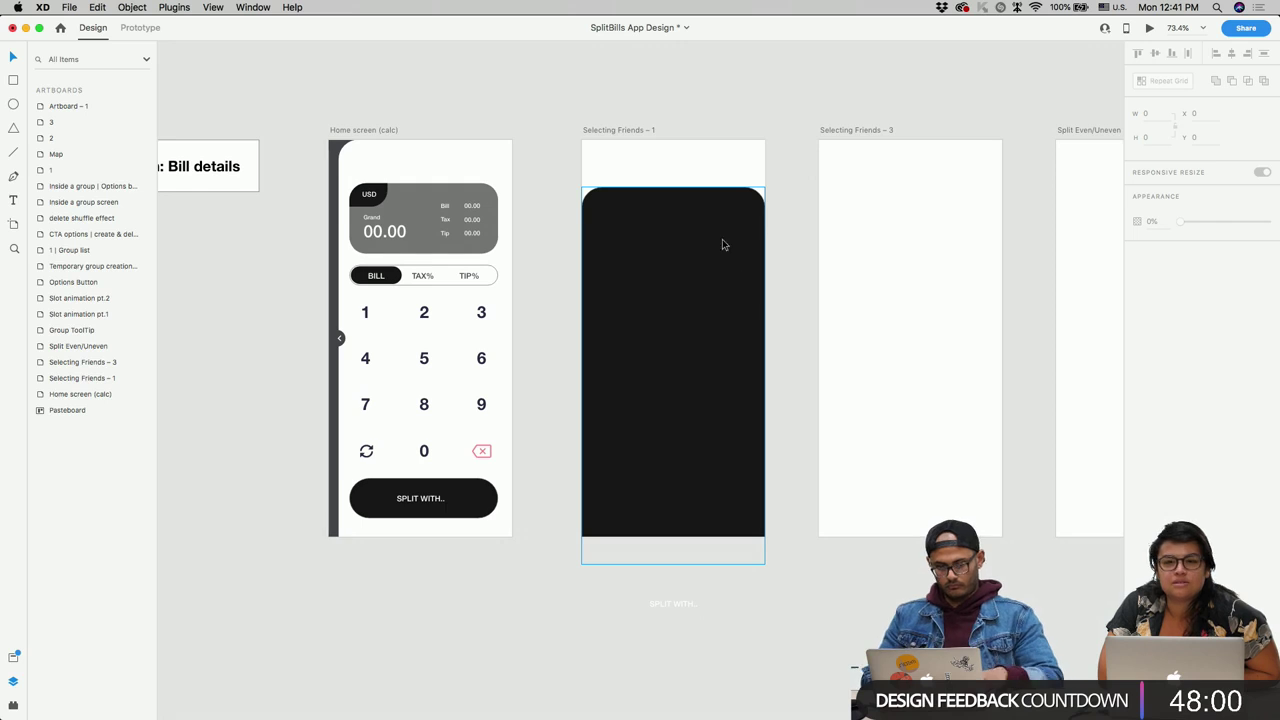
pyautogui.scroll(3, 700, 203)
pyautogui.click(677, 234)
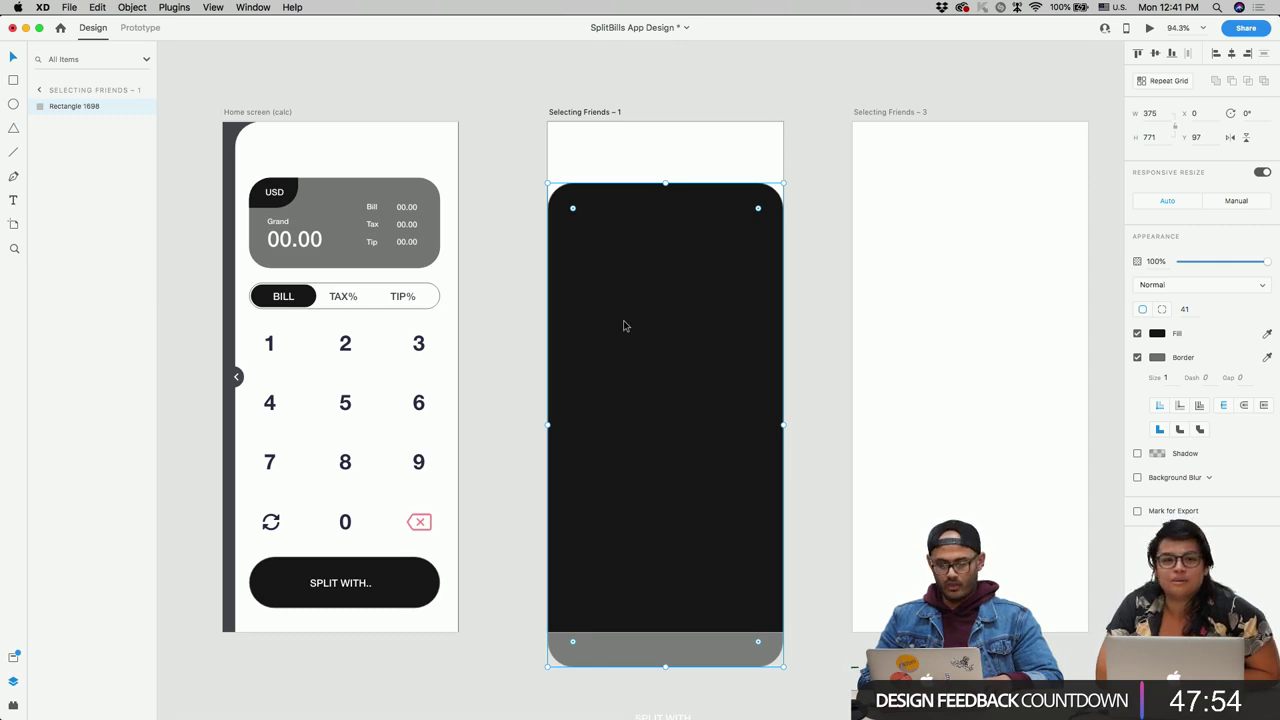
pyautogui.click(683, 163)
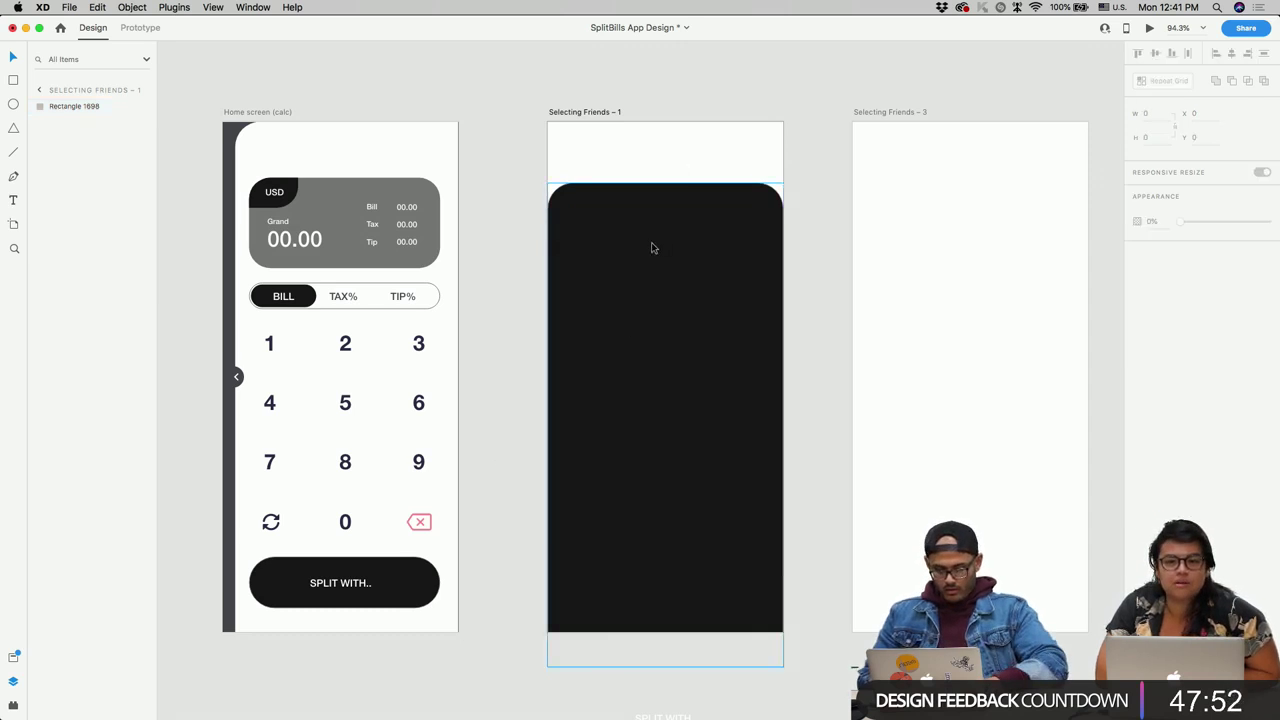
pyautogui.press('super+0')
pyautogui.press('super+shift+y')
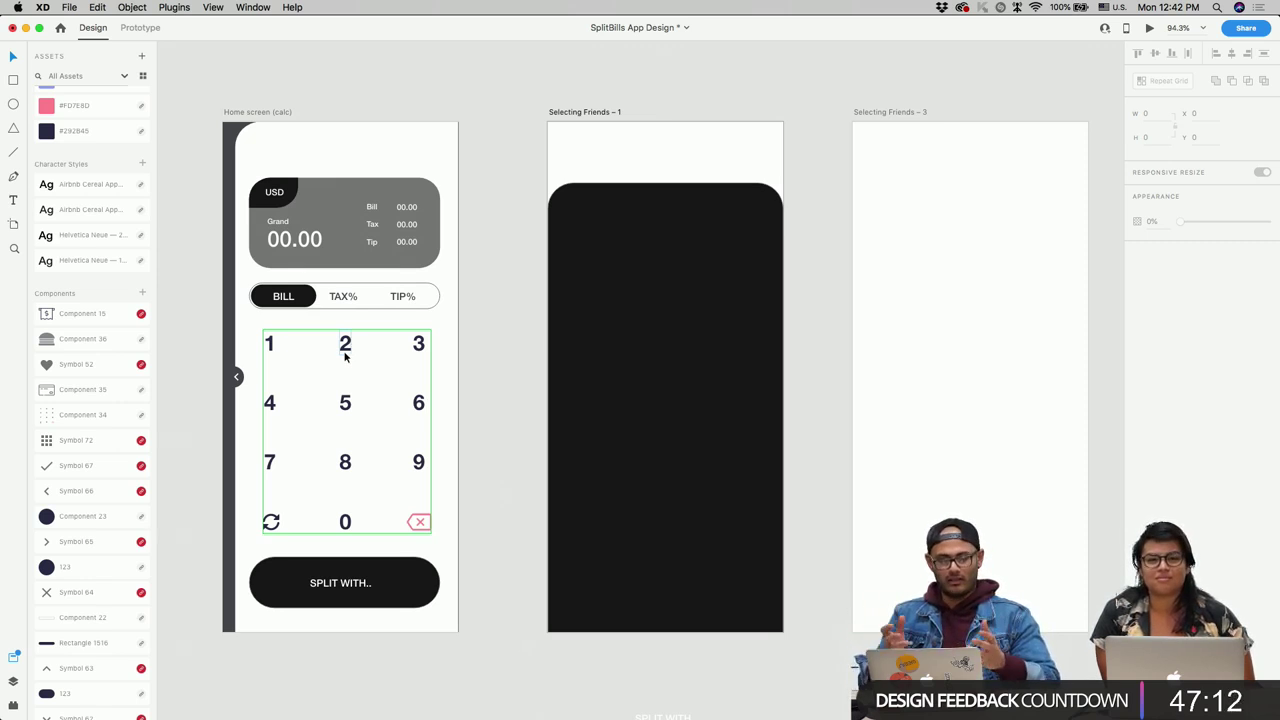
pyautogui.click(675, 218)
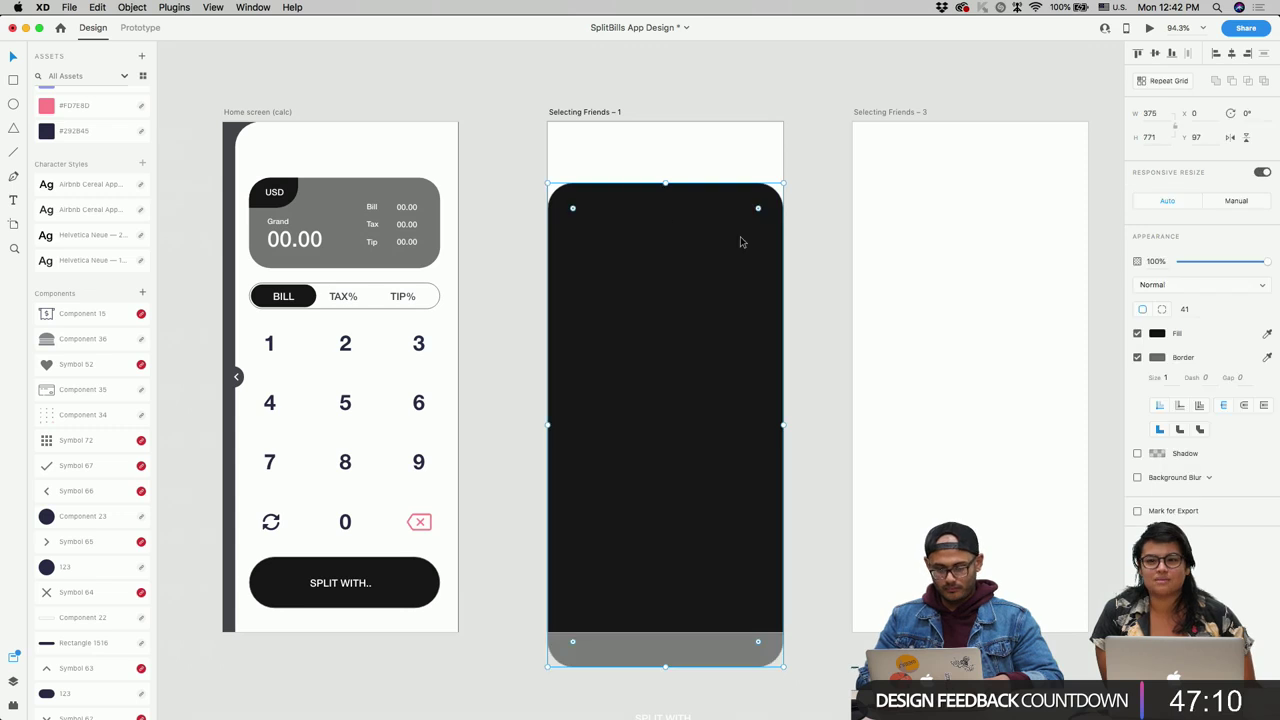
pyautogui.click(823, 235)
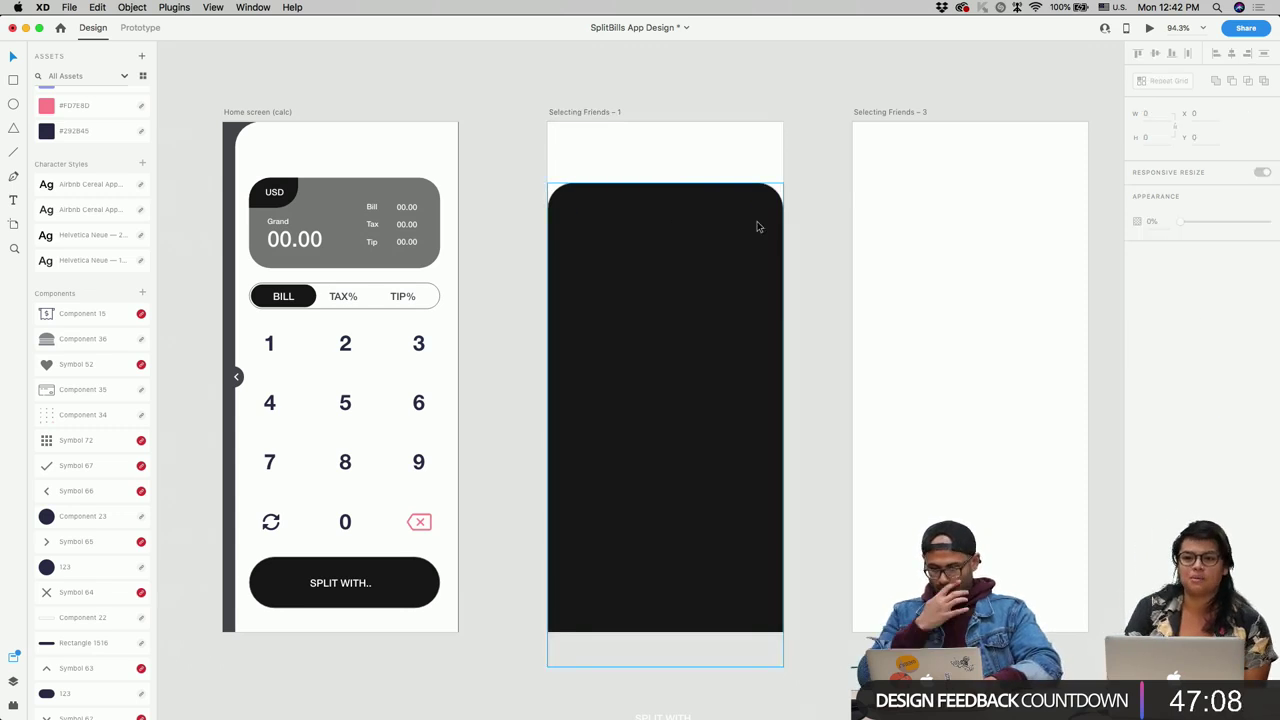
# Step: Copy the home screen's "SPLIT WITH.." text onto the black panel, near its top edge at X 139, Y 129
pyautogui.click(550, 495)
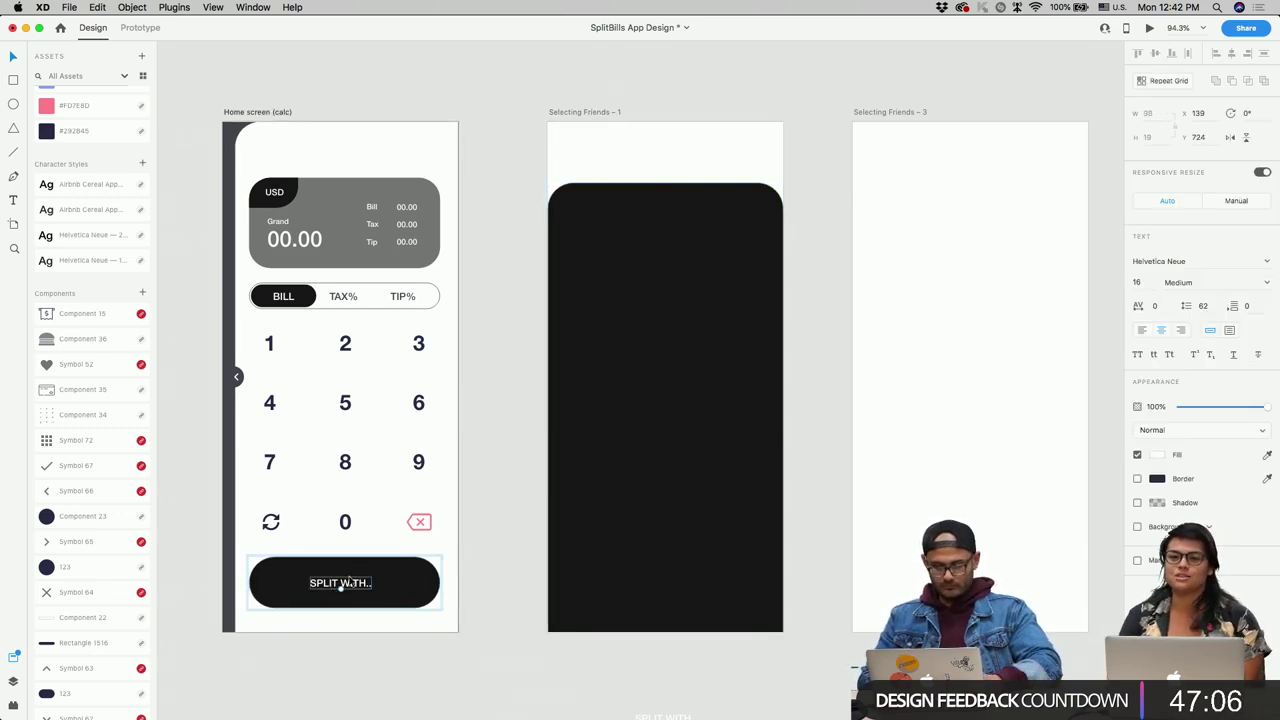
pyautogui.press('super+v')
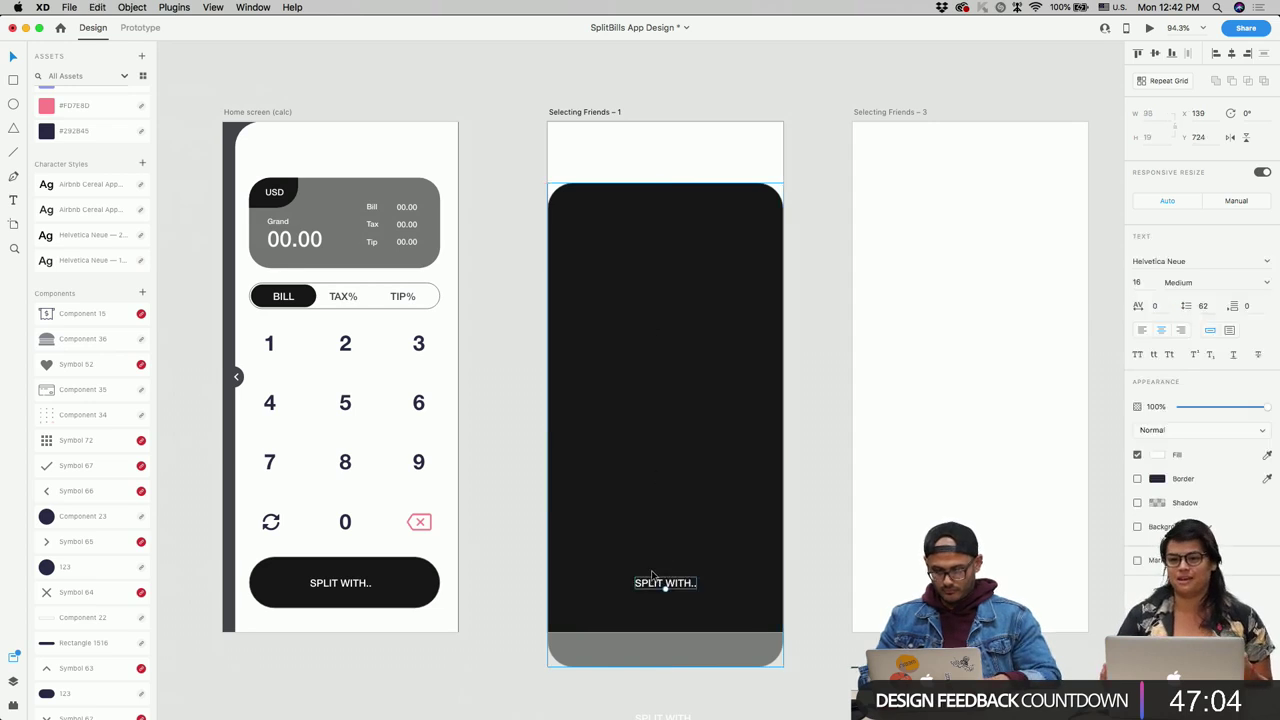
pyautogui.moveTo(648, 596); pyautogui.dragTo(648, 217)
# Step: Change the copied text on the black panel to "Select friends" and center it horizontally
pyautogui.doubleClick(648, 210)
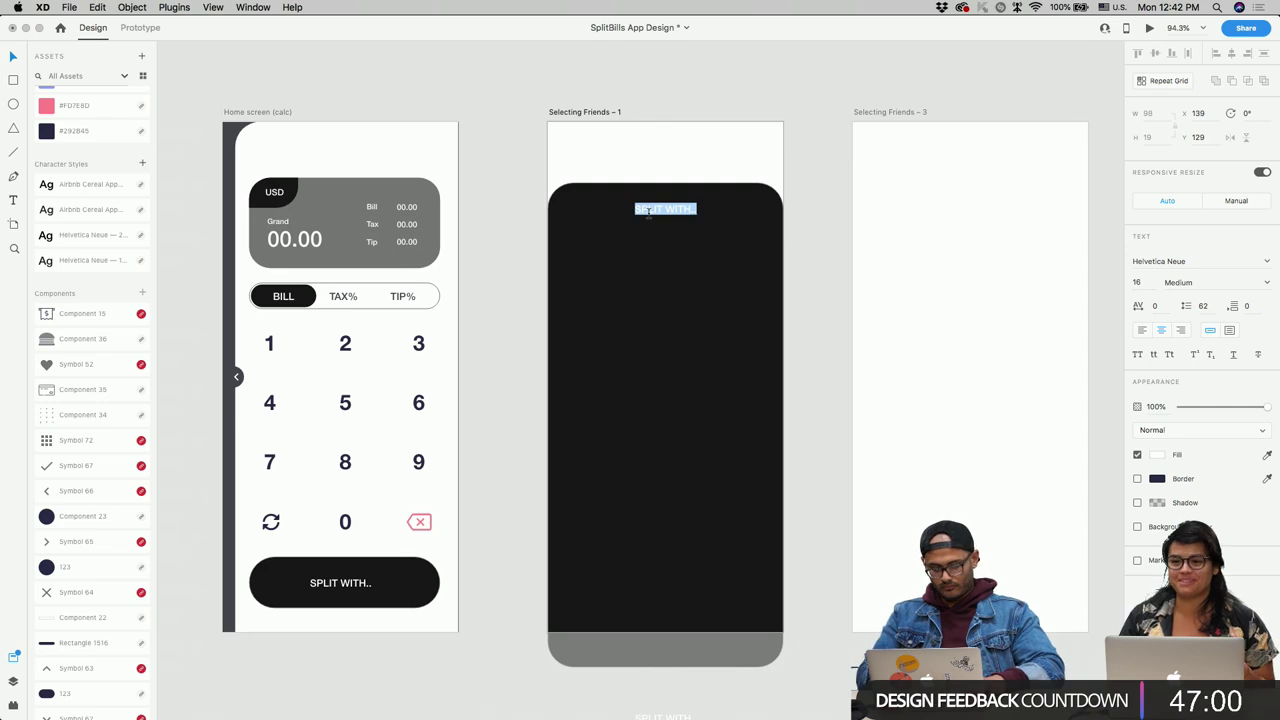
pyautogui.write('Select')
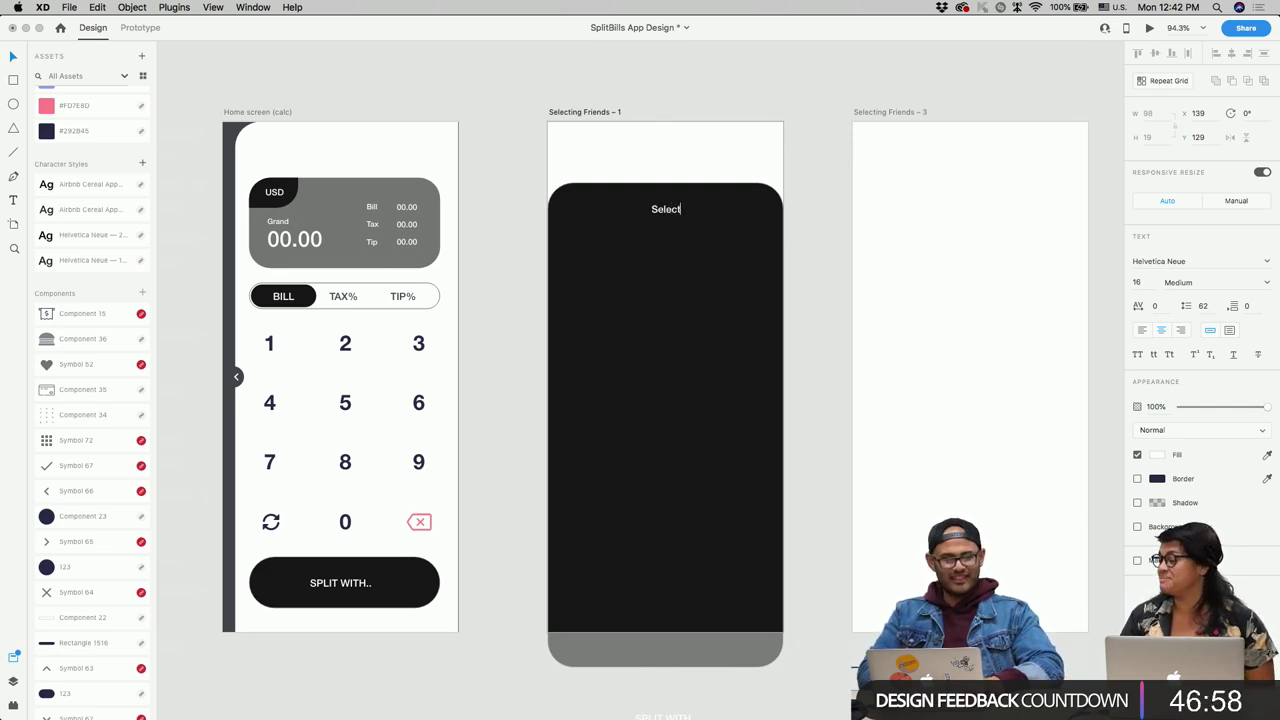
pyautogui.write(' your')
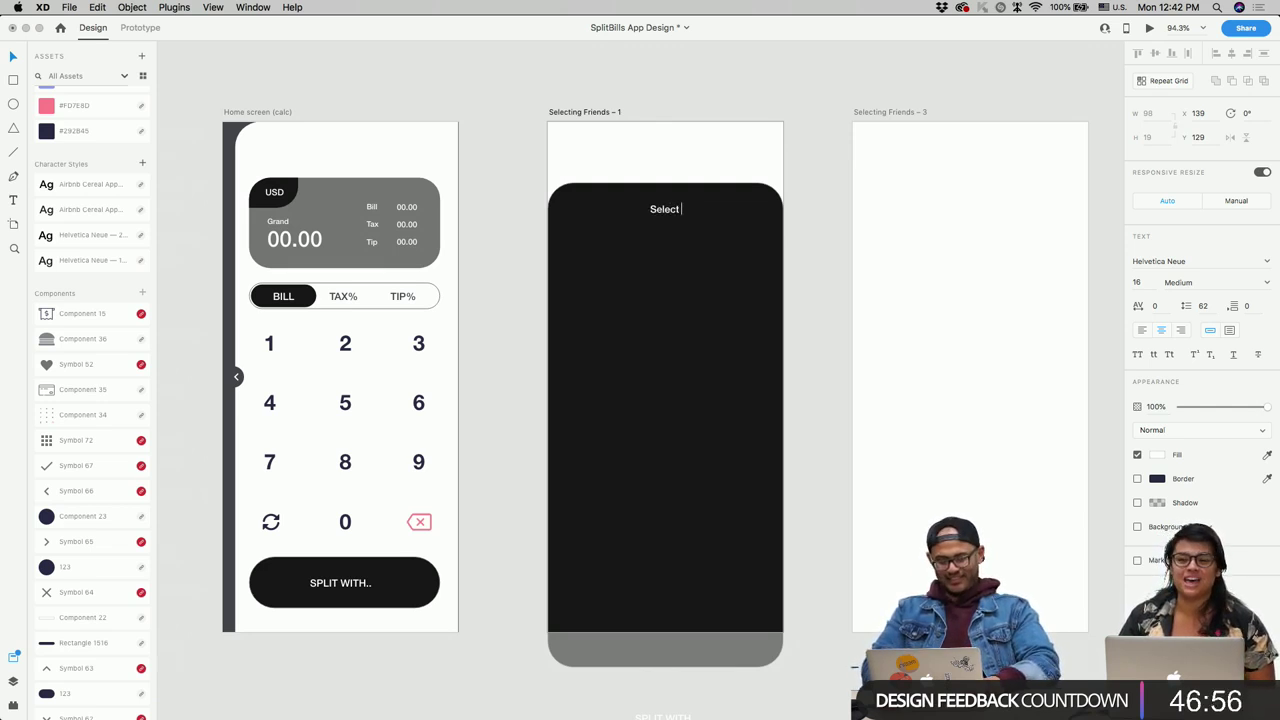
pyautogui.press('BackSpace')
pyautogui.press('BackSpace')
pyautogui.press('BackSpace')
pyautogui.press('BackSpace')
pyautogui.press('BackSpace')
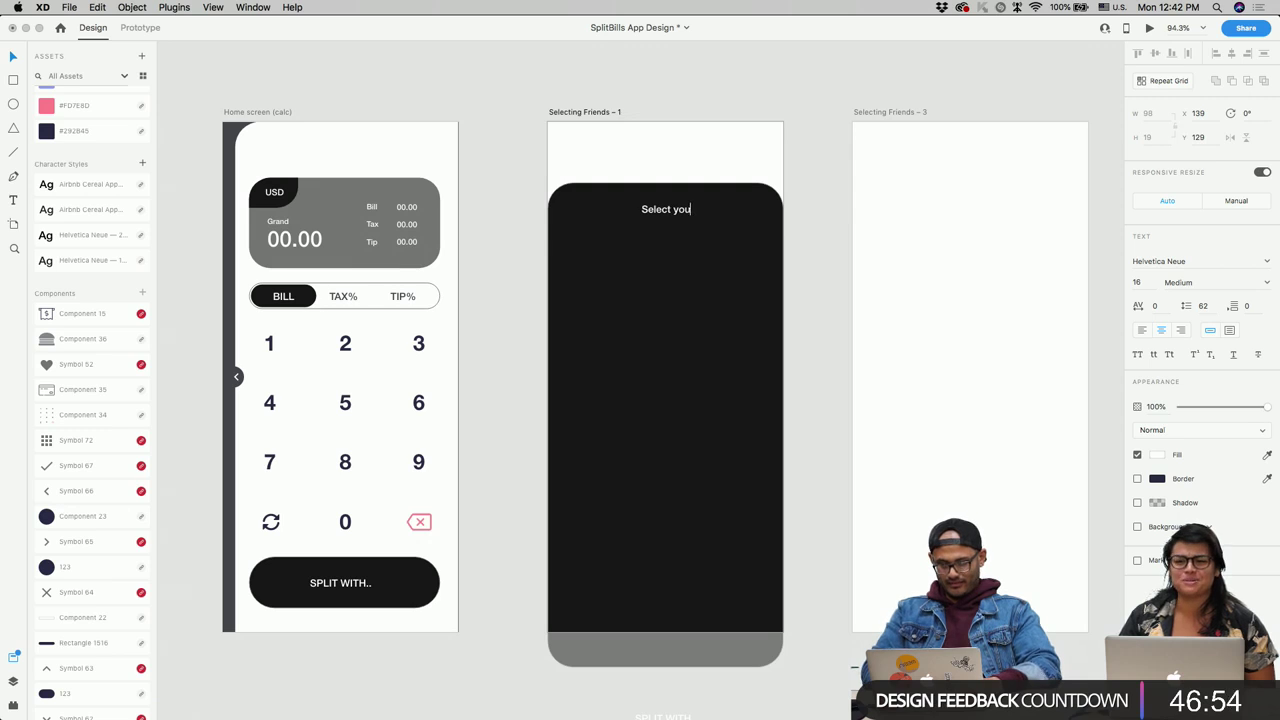
pyautogui.write('friends')
pyautogui.press('Escape')
pyautogui.moveTo(689, 211); pyautogui.dragTo(695, 211)
pyautogui.click(840, 234)
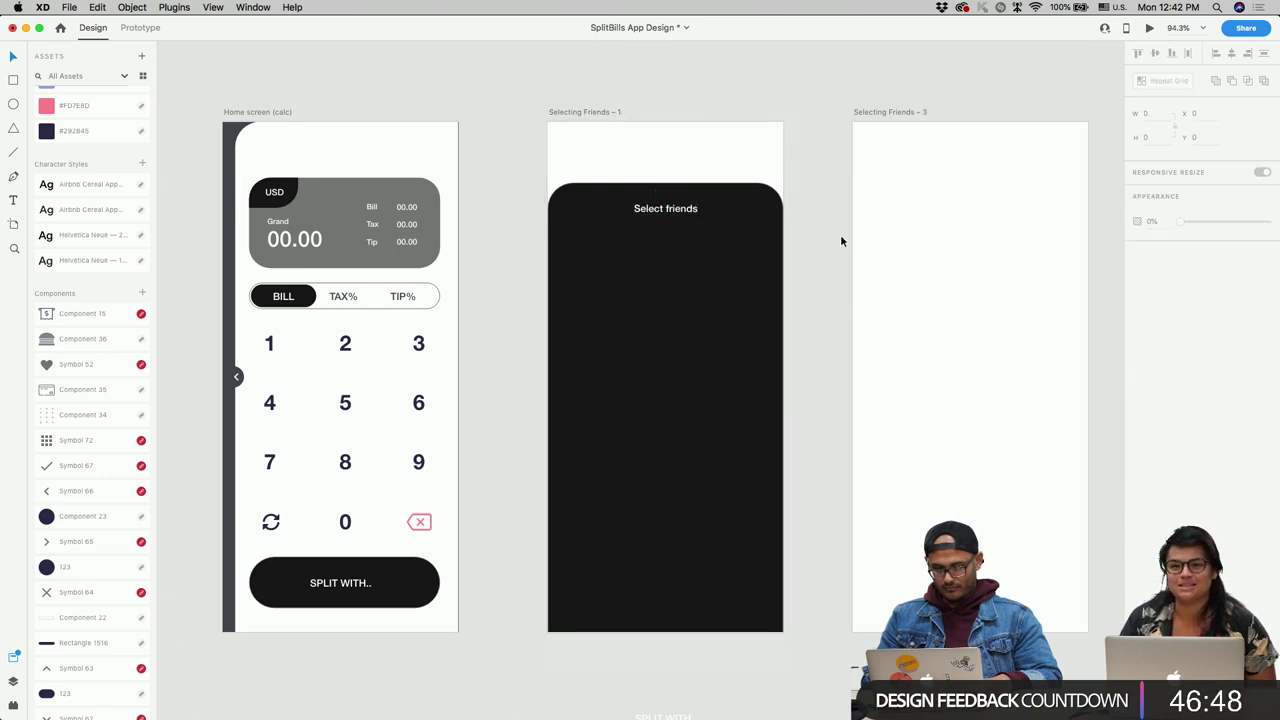
# Step: Draw a horizontal Pen line about 297 wide below the "Select friends" title, at about X 41, Y 210
pyautogui.click(660, 256)
pyautogui.press('p')
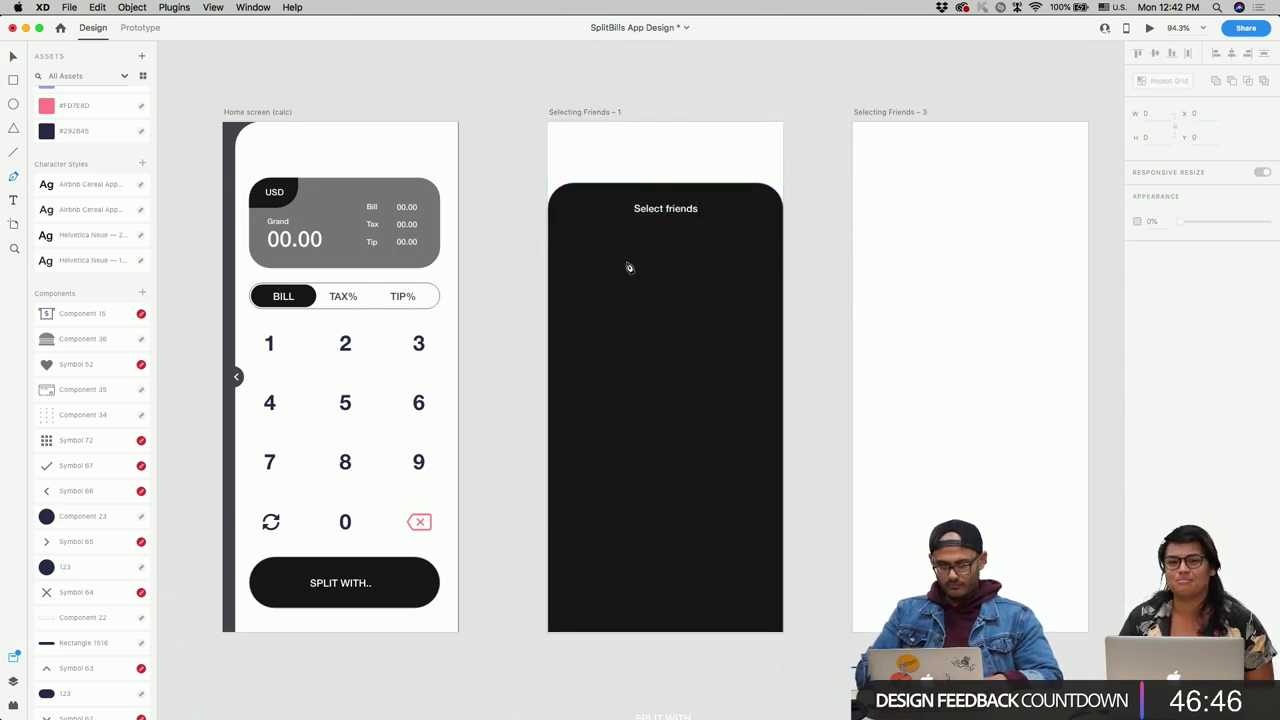
pyautogui.click(574, 256)
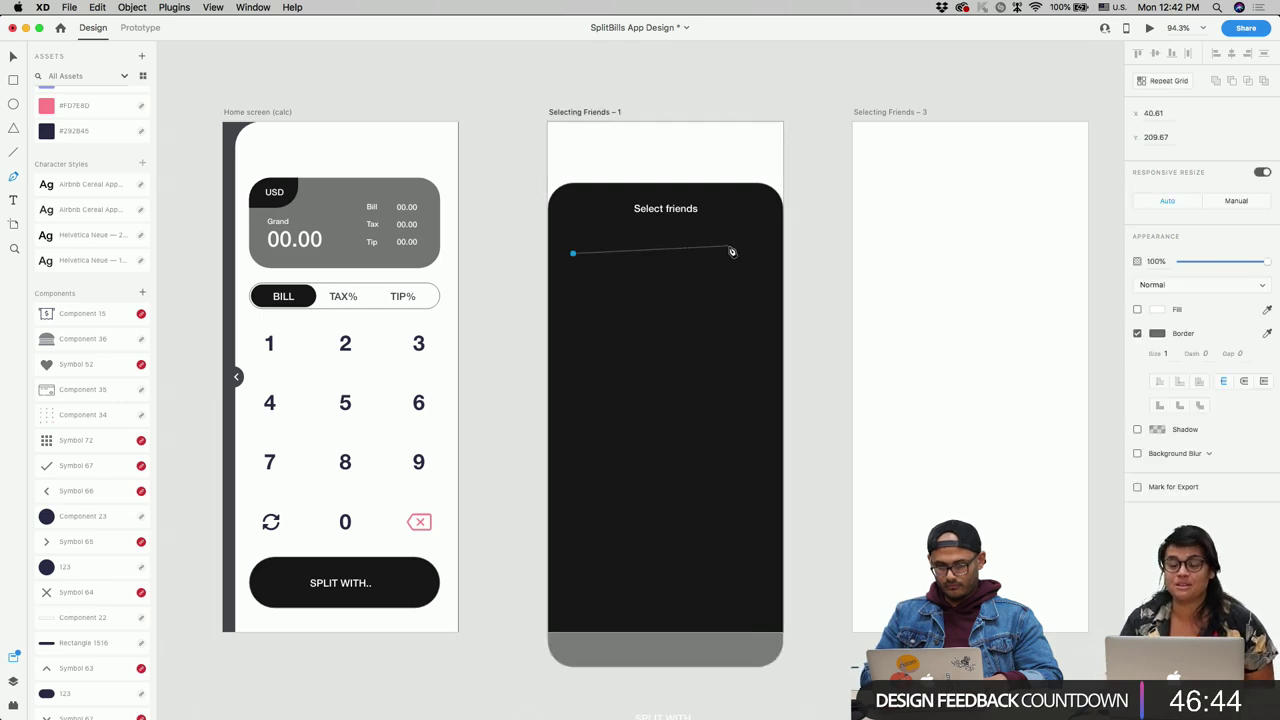
pyautogui.click(761, 254)
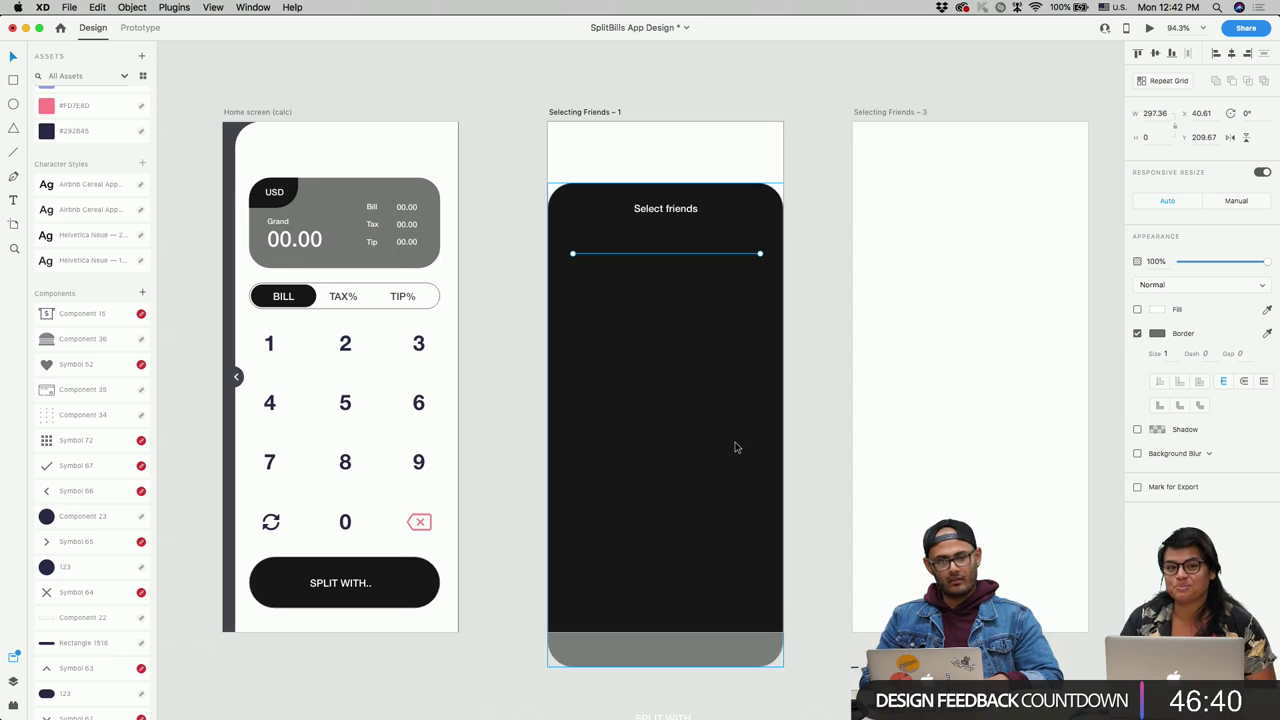
# Step: Shorten the line under the title to about 289 wide, starting at about X 43
pyautogui.scroll(-3, 734, 443)
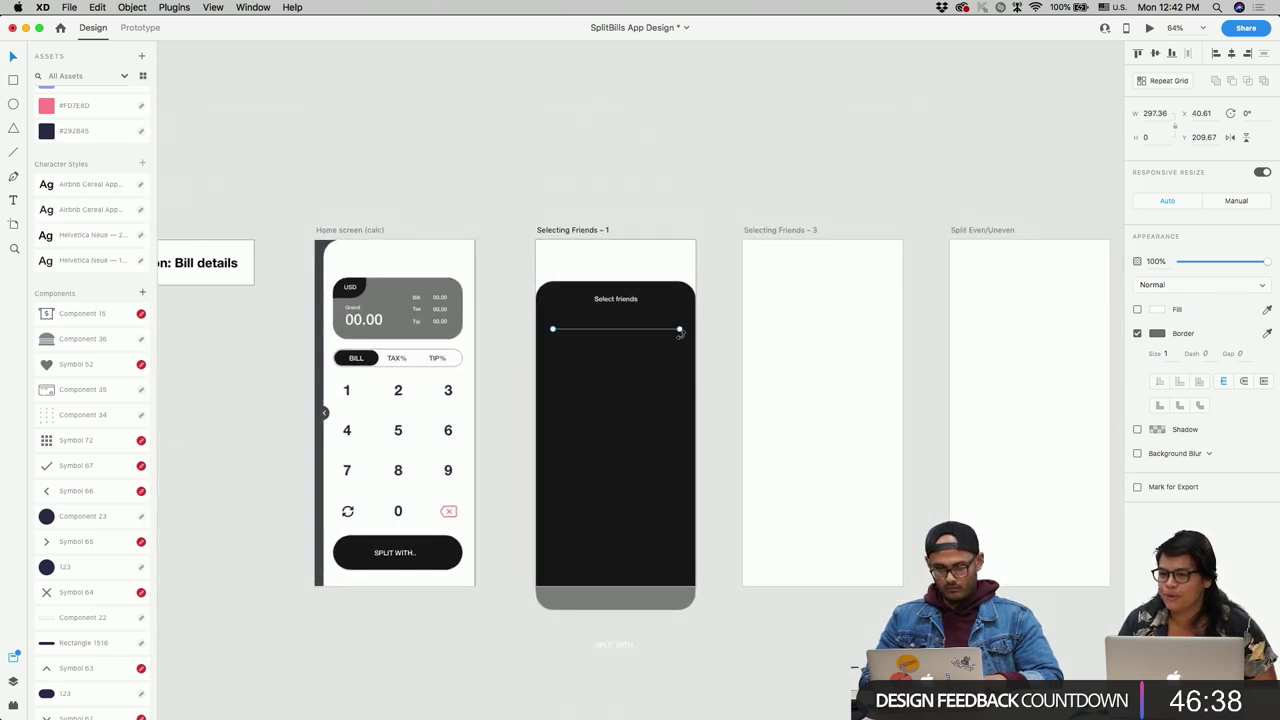
pyautogui.scroll(5, 678, 325)
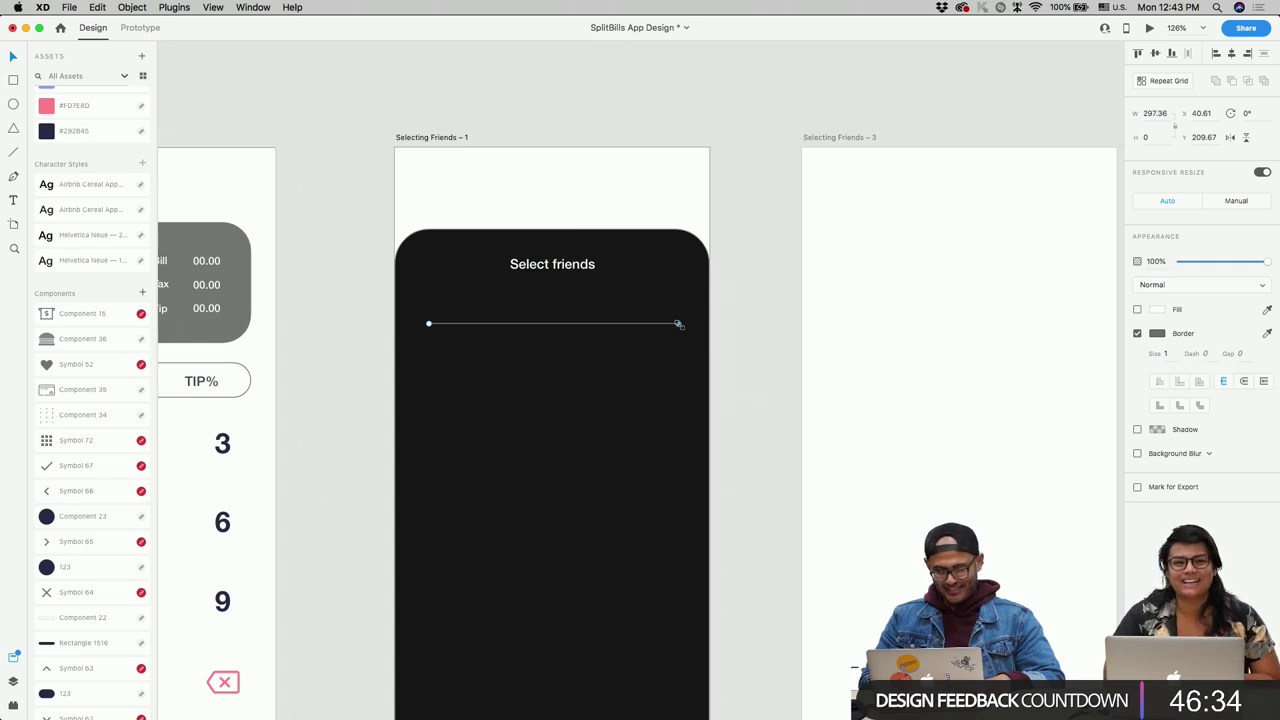
pyautogui.moveTo(678, 325); pyautogui.dragTo(626, 328)
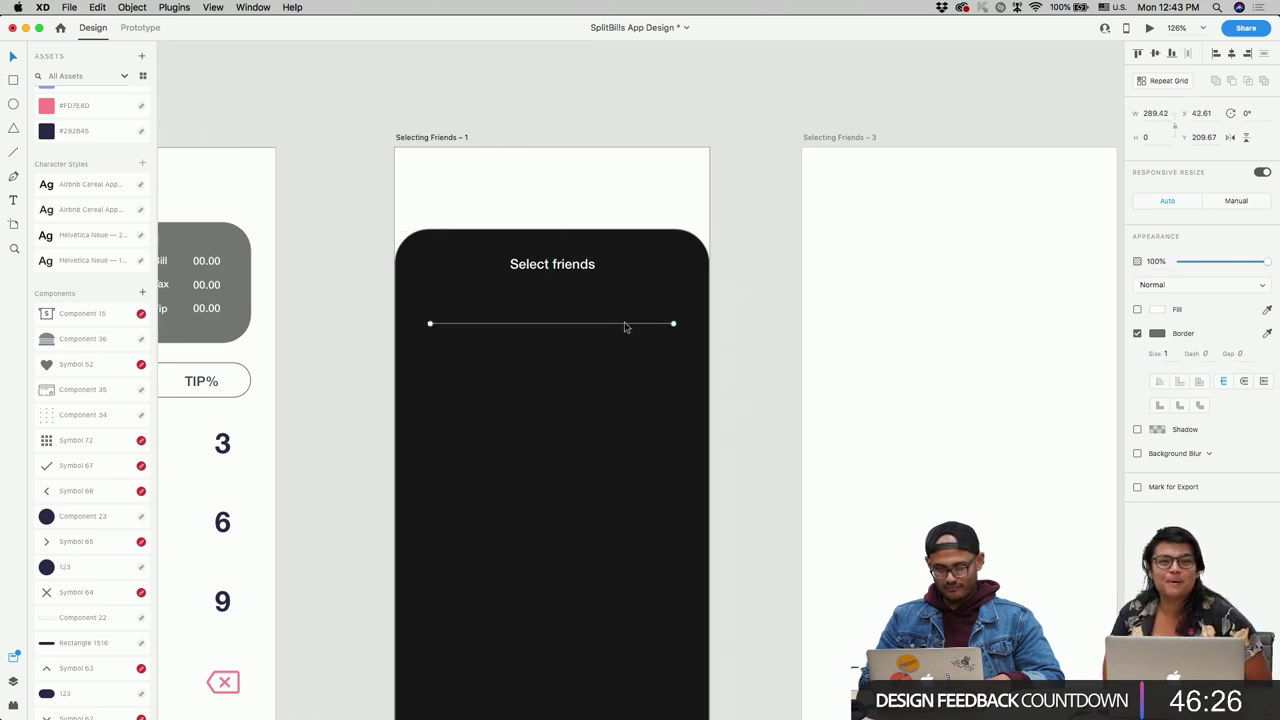
# Step: Place the Symbol 64 cross icon in the black panel's upper-right corner at X 331, Y 114 and fill it with #FFFFFF
pyautogui.scroll(-4, 75, 551)
pyautogui.moveTo(80, 488); pyautogui.dragTo(684, 257)
pyautogui.click(1157, 309)
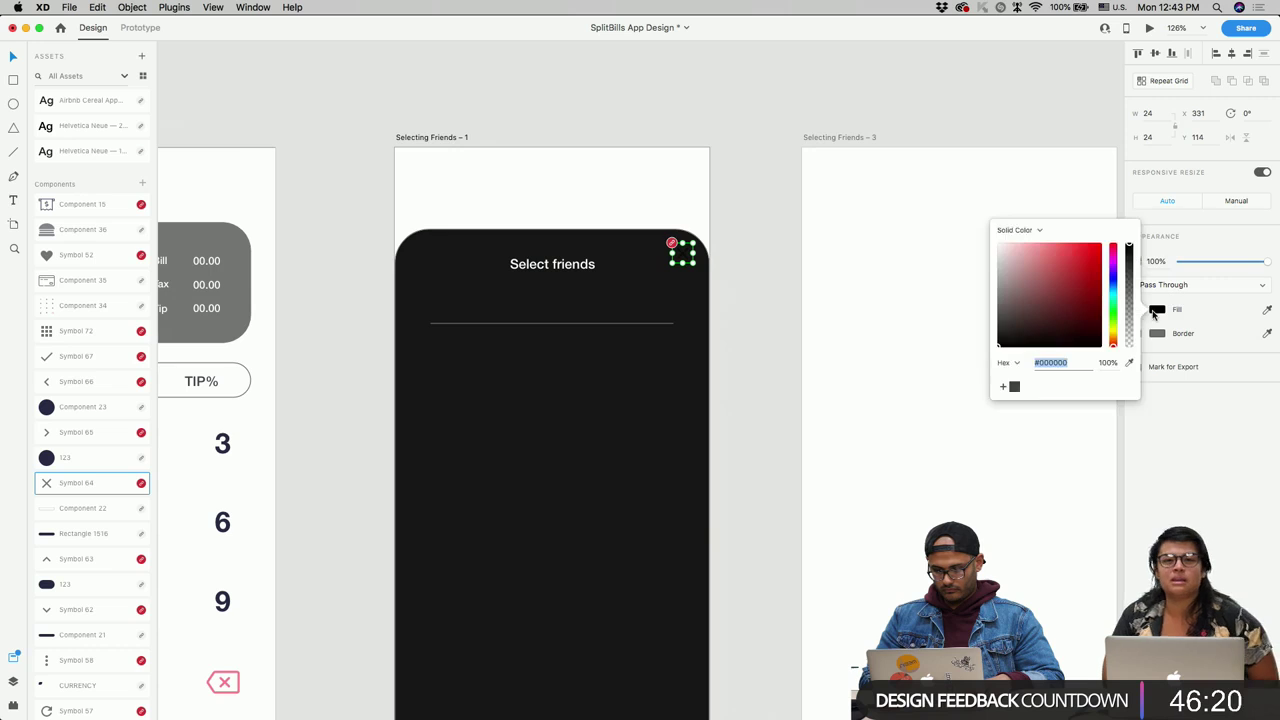
pyautogui.click(999, 244)
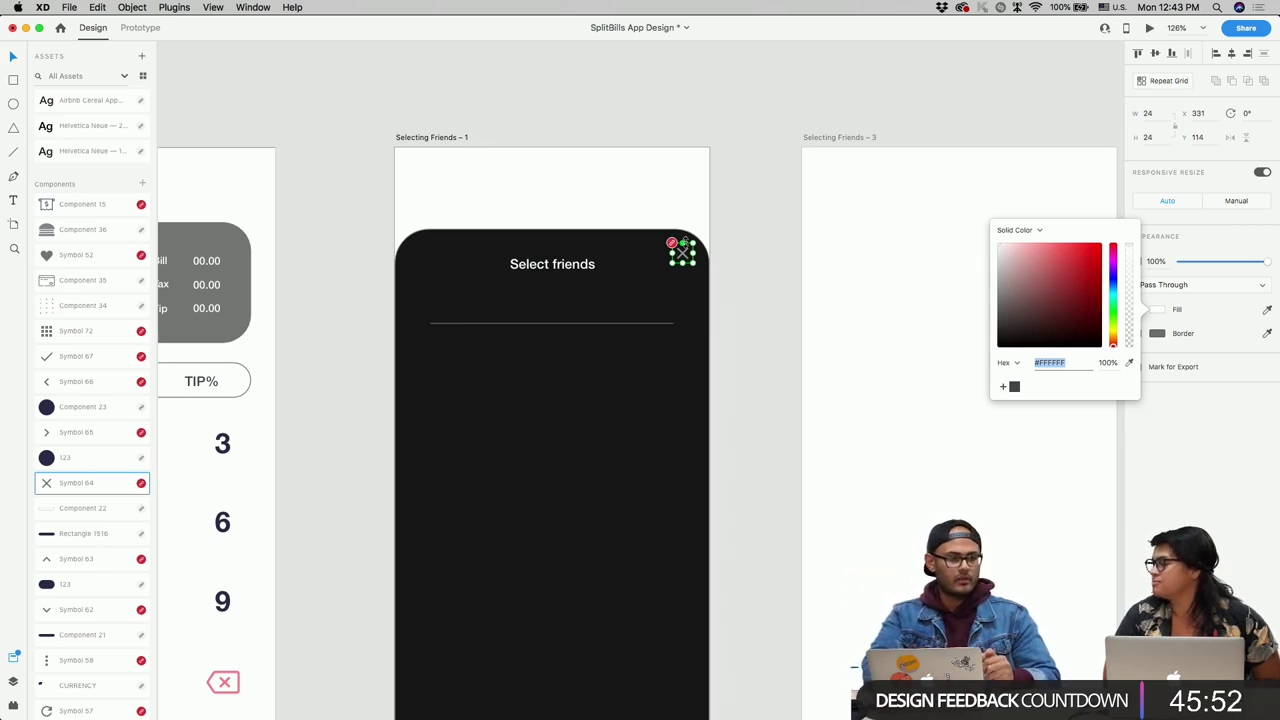
# Step: Set the opacity of the cross shape inside the close icon to 100%
pyautogui.scroll(3, 685, 250)
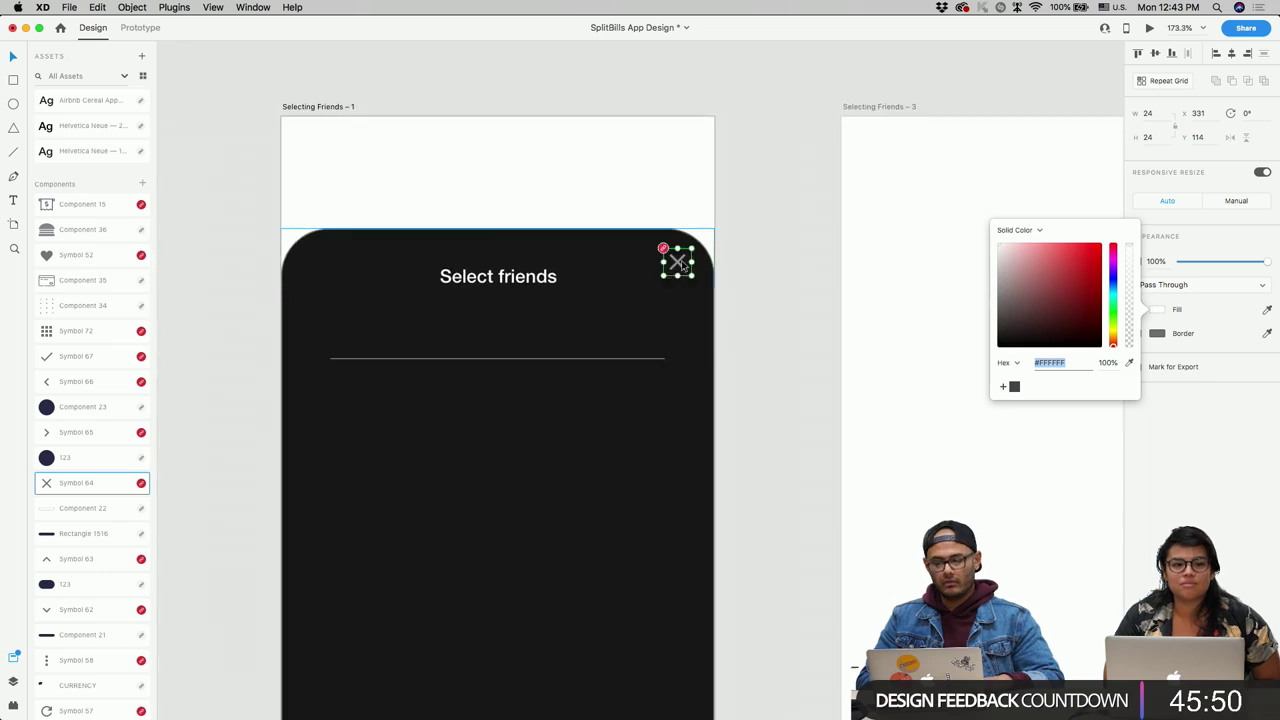
pyautogui.click(679, 263)
pyautogui.doubleClick(679, 263)
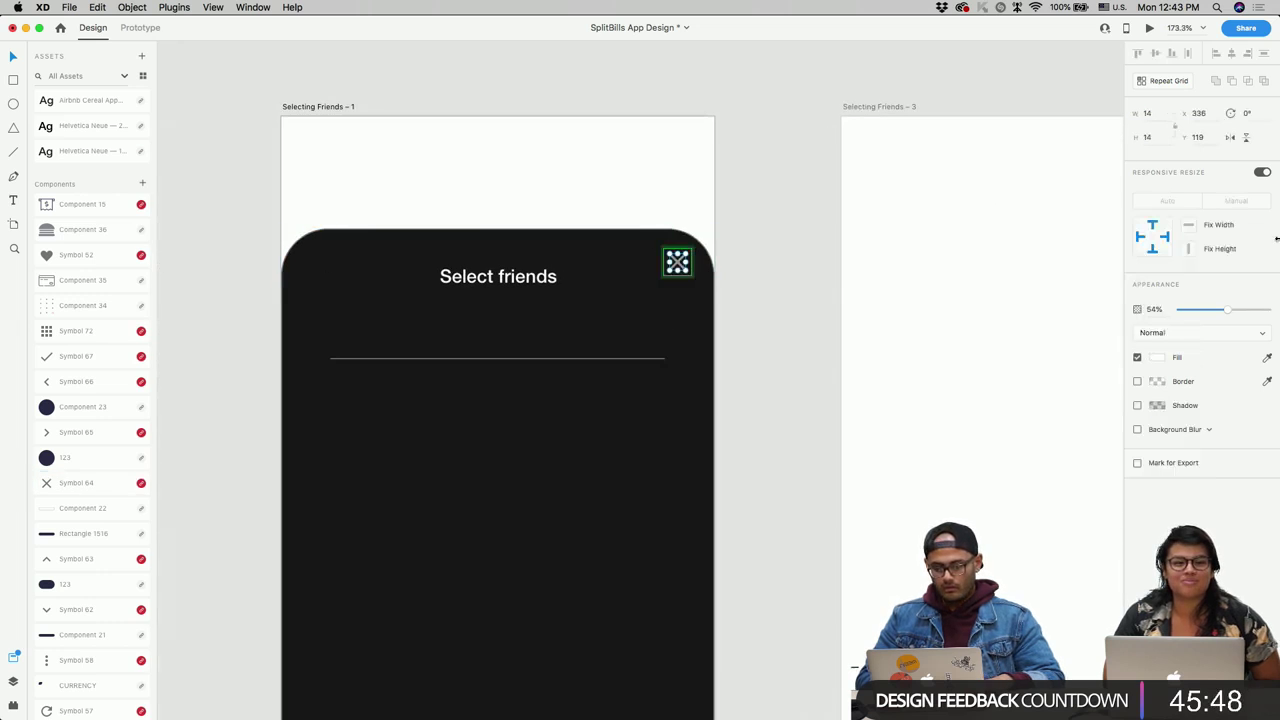
pyautogui.click(1160, 360)
pyautogui.moveTo(1228, 310); pyautogui.dragTo(1277, 309)
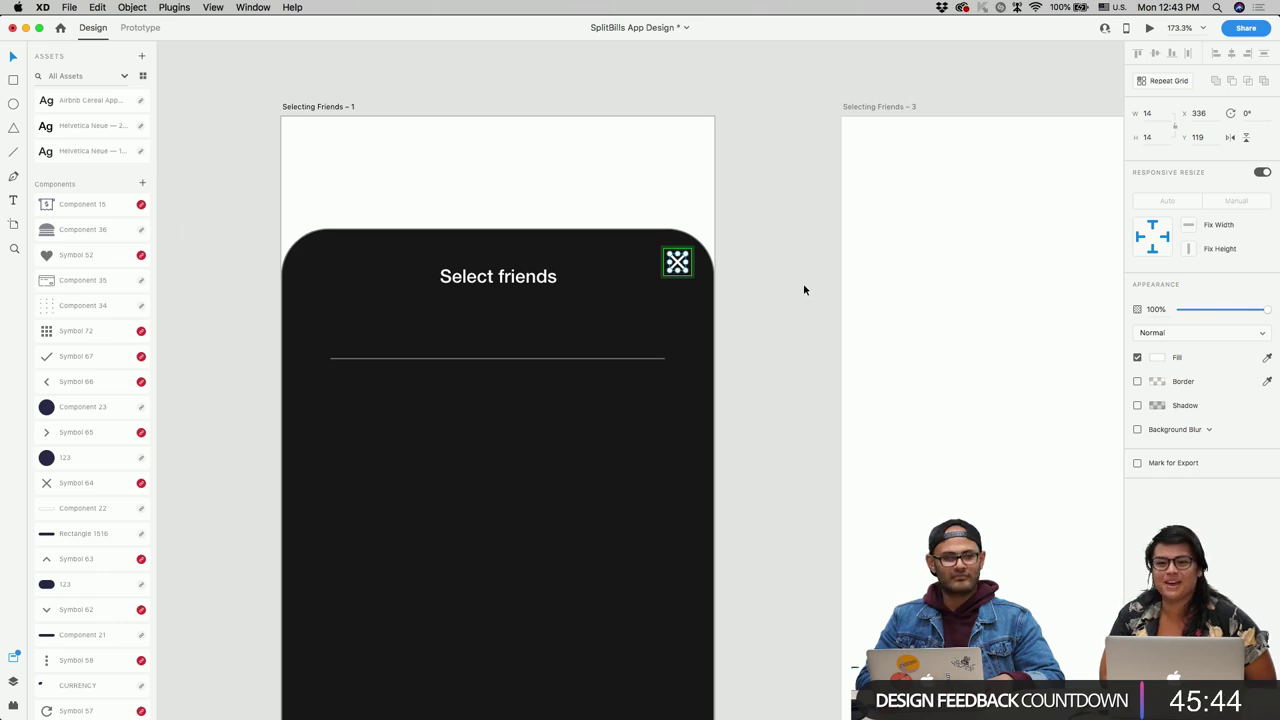
# Step: Move the close icon to X 326, Y 126, level with the "Select friends" title
pyautogui.click(686, 268)
pyautogui.doubleClick(679, 264)
pyautogui.moveTo(679, 265); pyautogui.dragTo(674, 281)
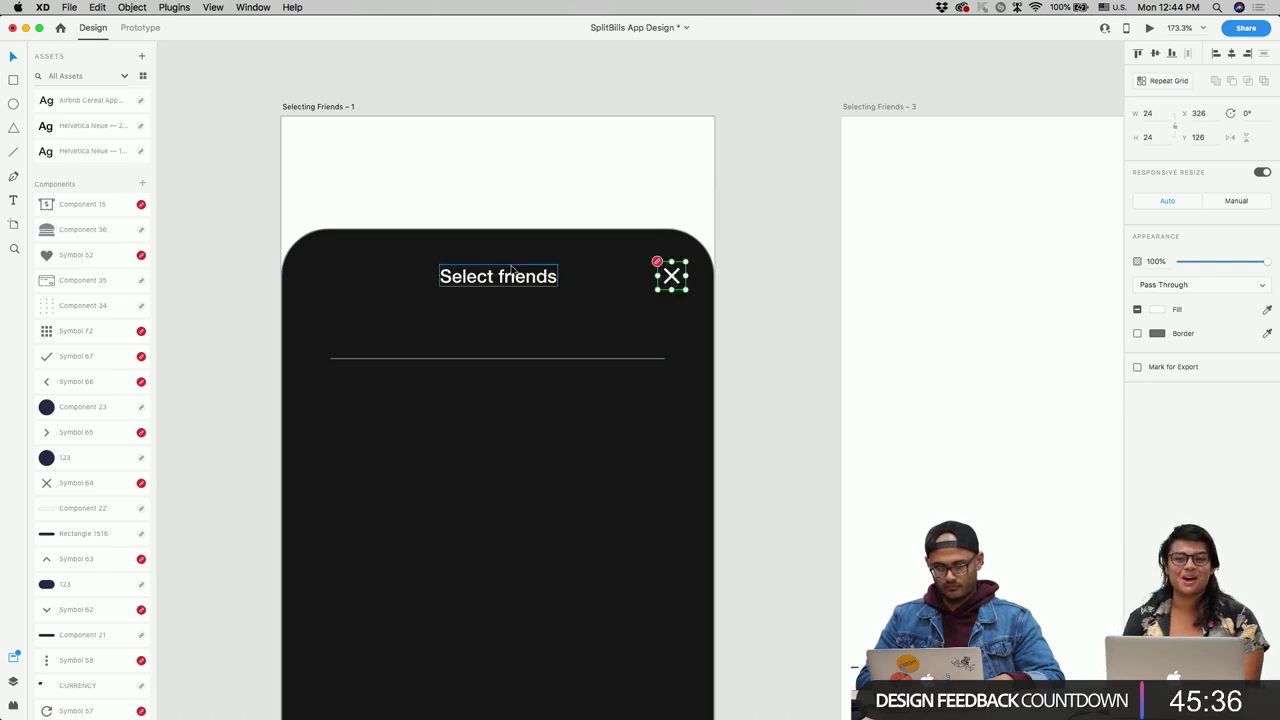
pyautogui.click(512, 270)
# Step: Look through the component assets for a search icon to place above the divider line
pyautogui.scroll(-3, 654, 437)
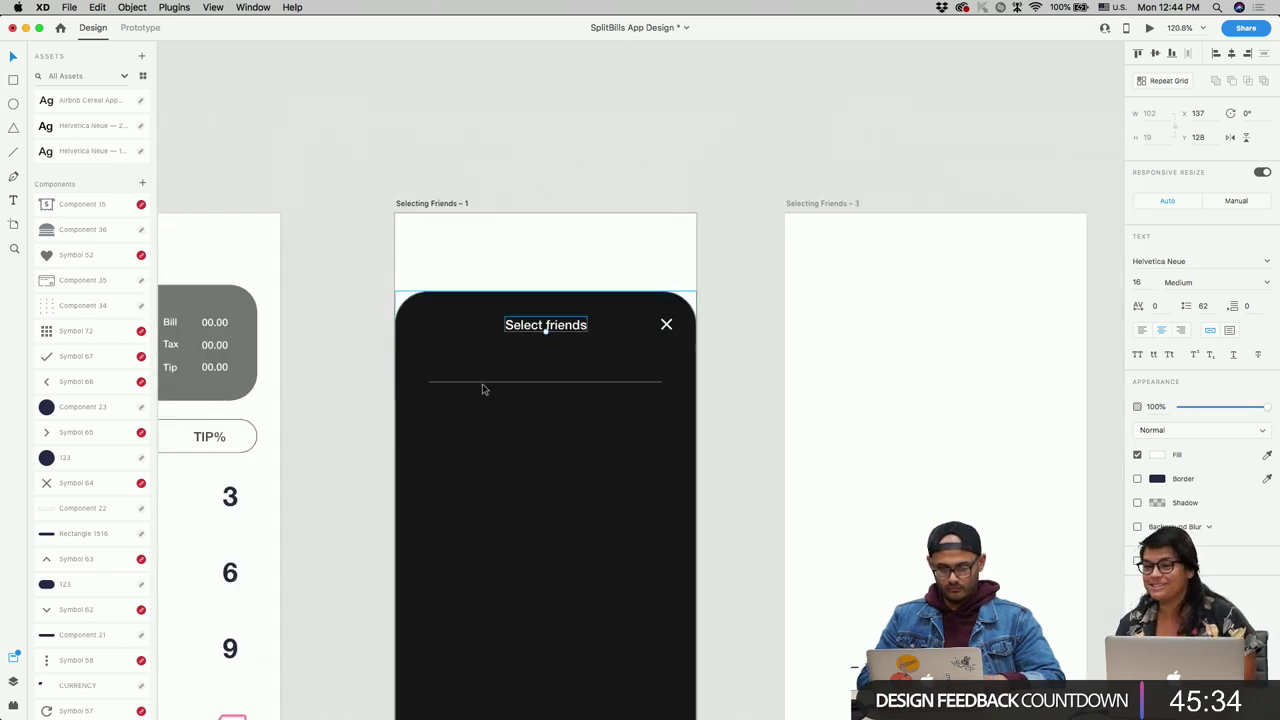
pyautogui.scroll(1, 483, 386)
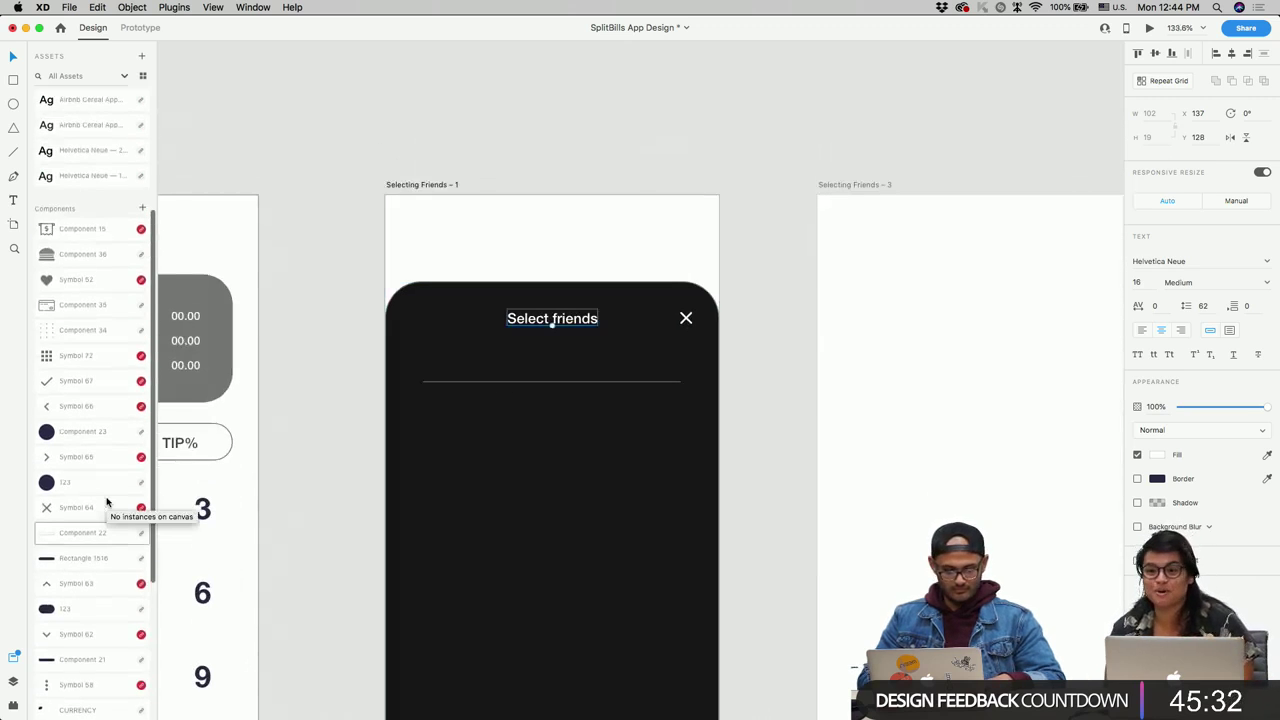
pyautogui.scroll(-5, 107, 502)
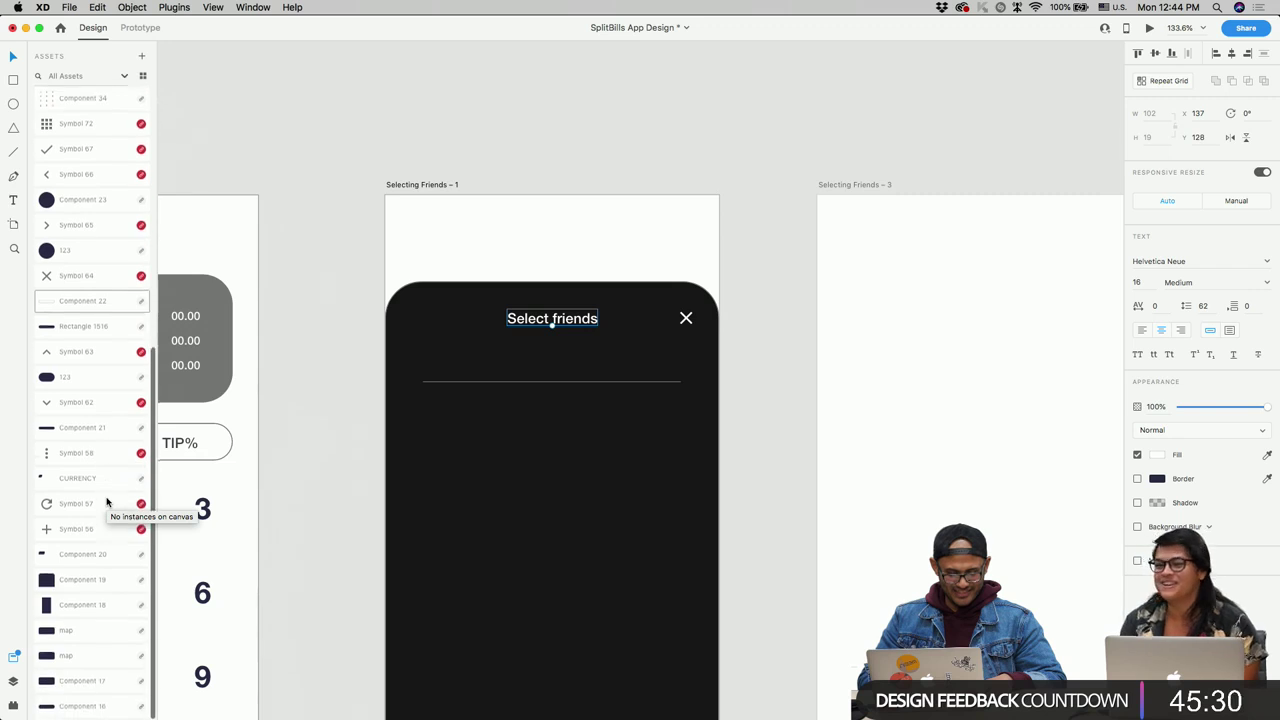
pyautogui.scroll(6, 90, 515)
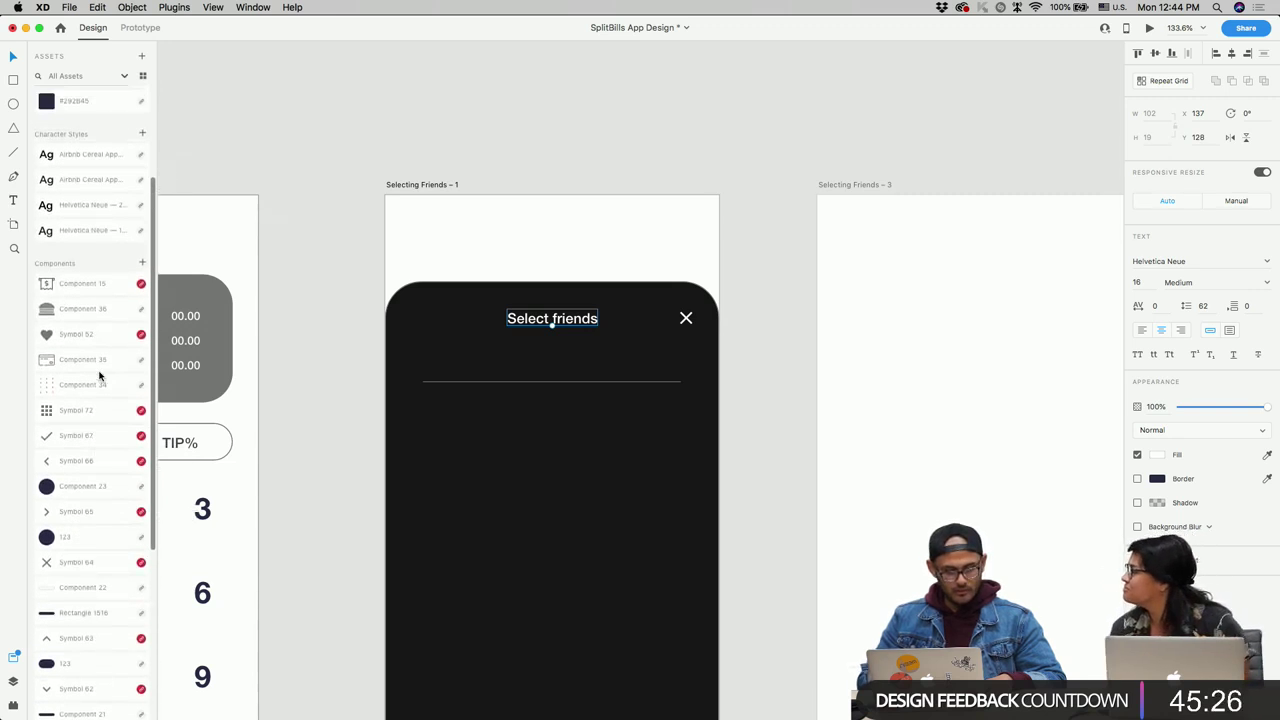
pyautogui.scroll(-6, 99, 375)
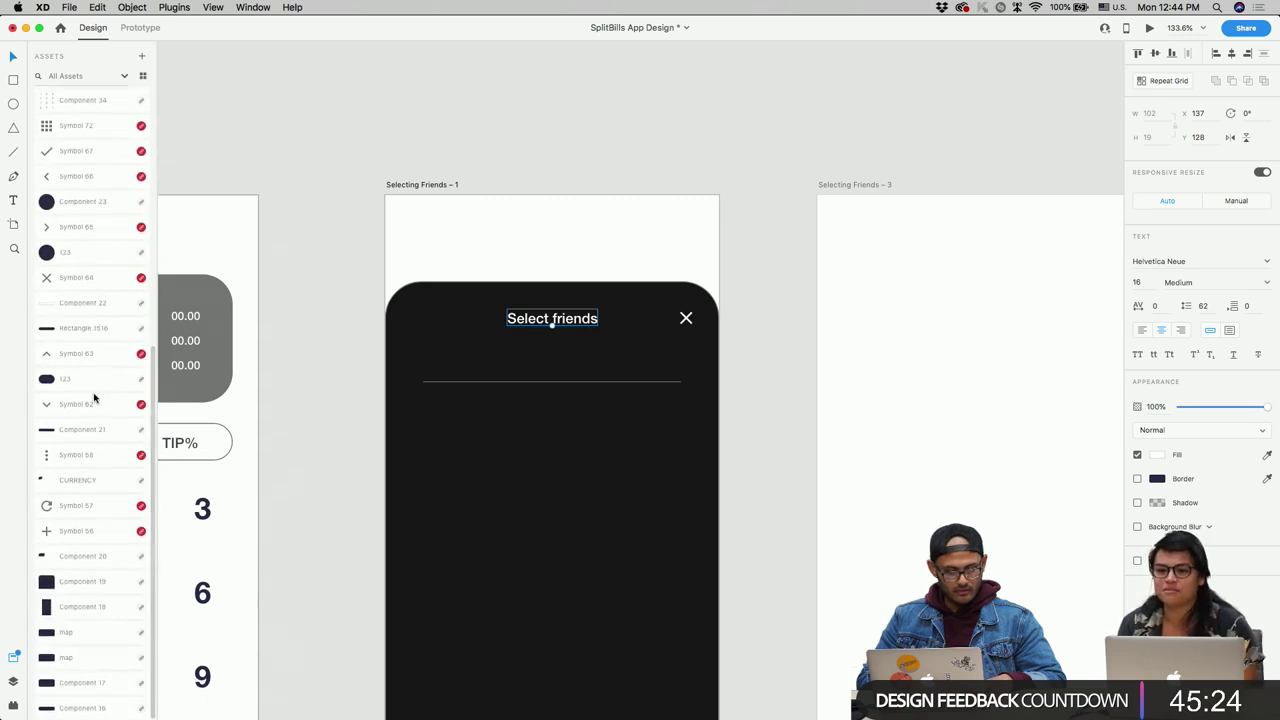
pyautogui.scroll(4, 63, 568)
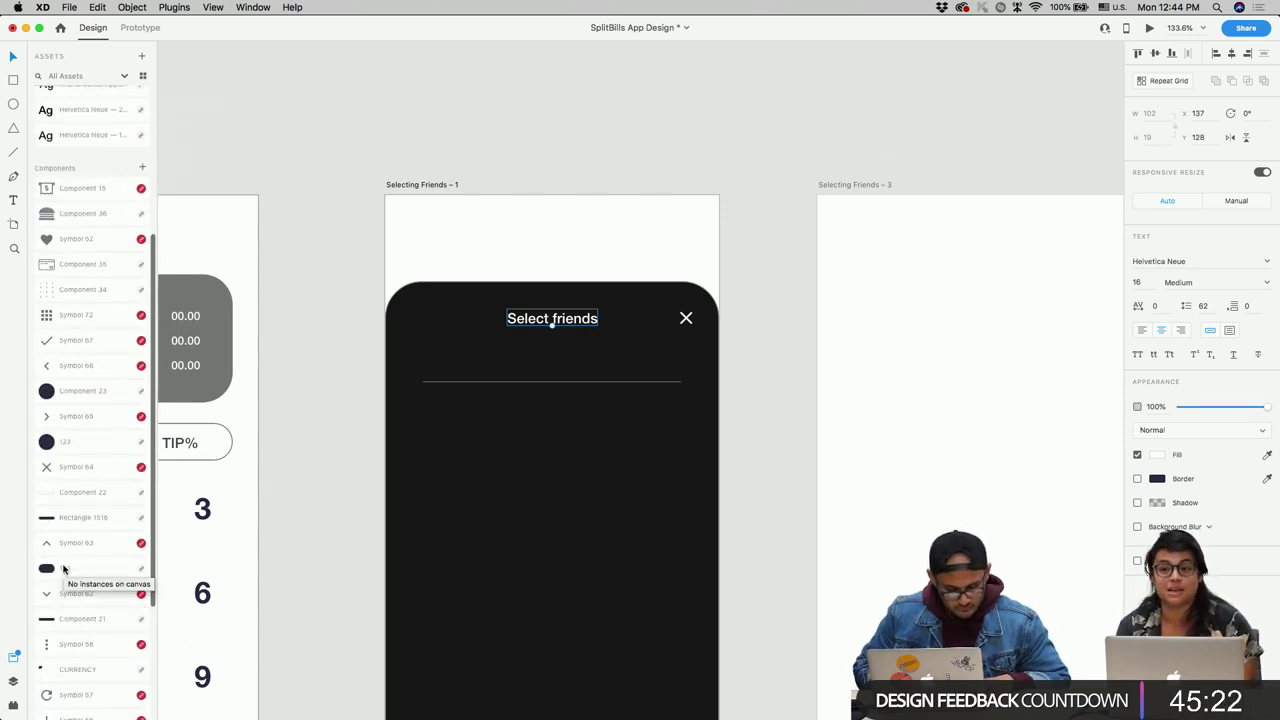
pyautogui.scroll(1, 63, 566)
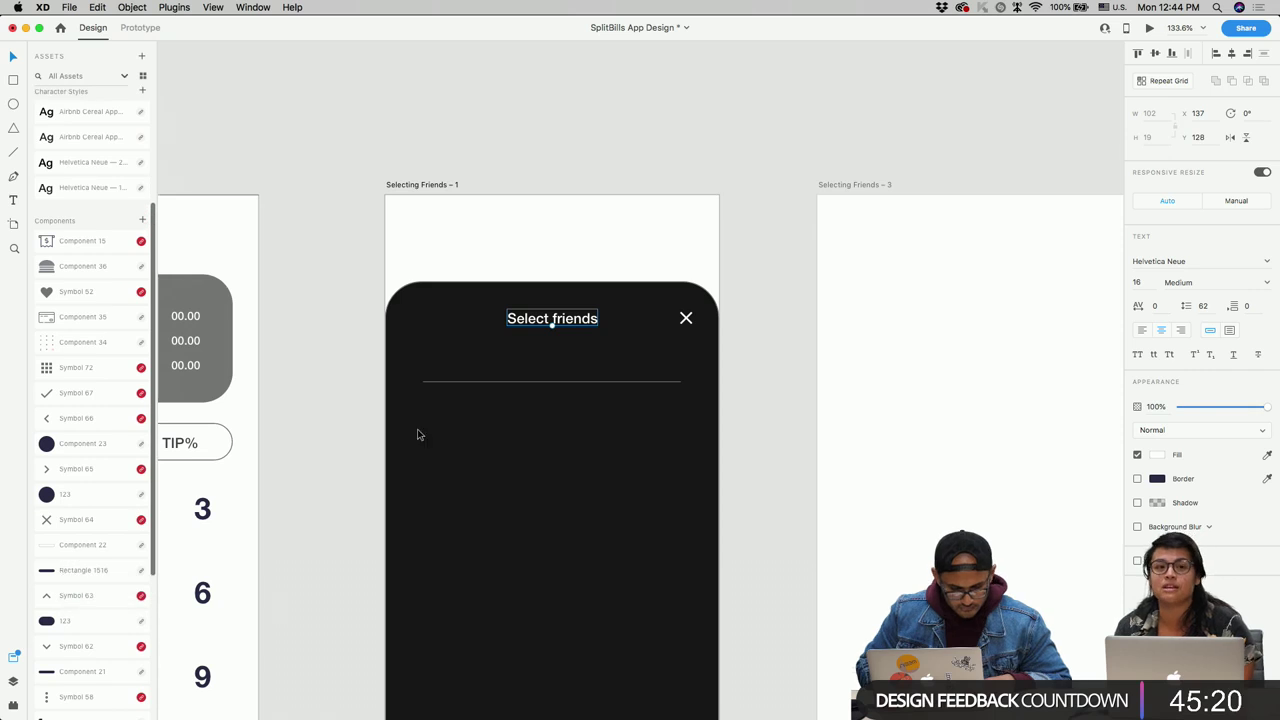
pyautogui.scroll(-6, 95, 636)
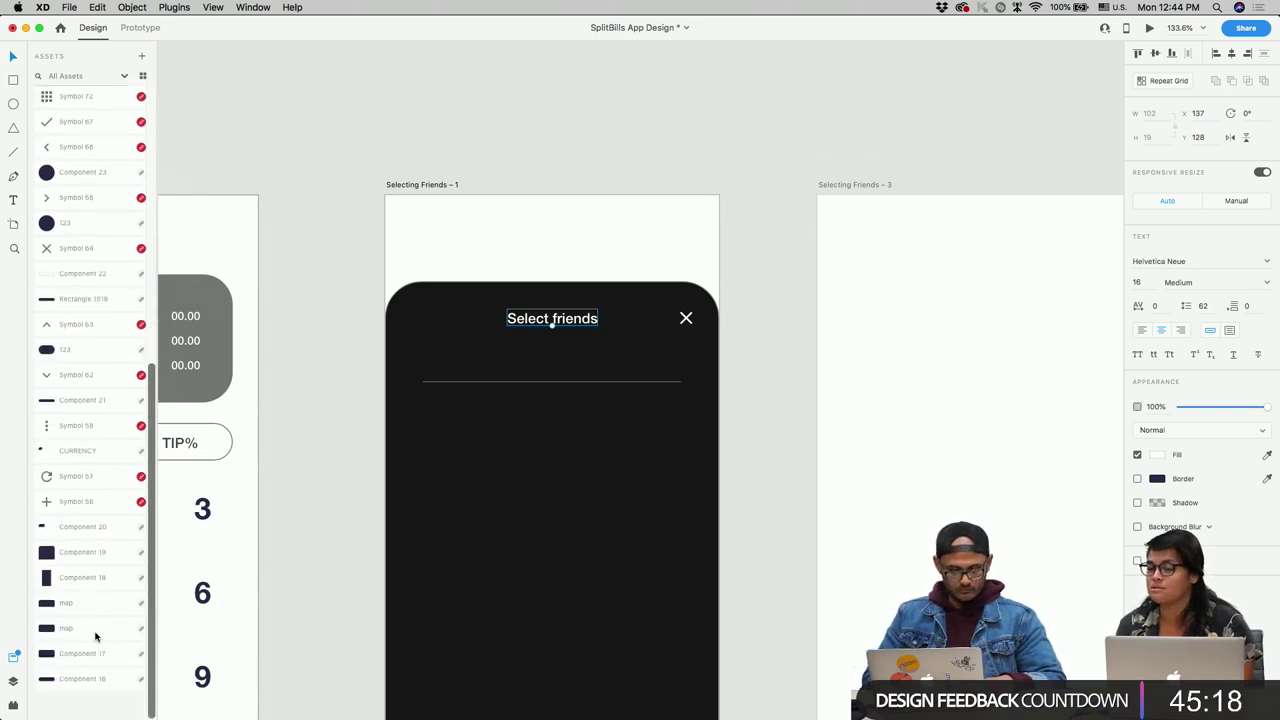
pyautogui.scroll(2, 94, 634)
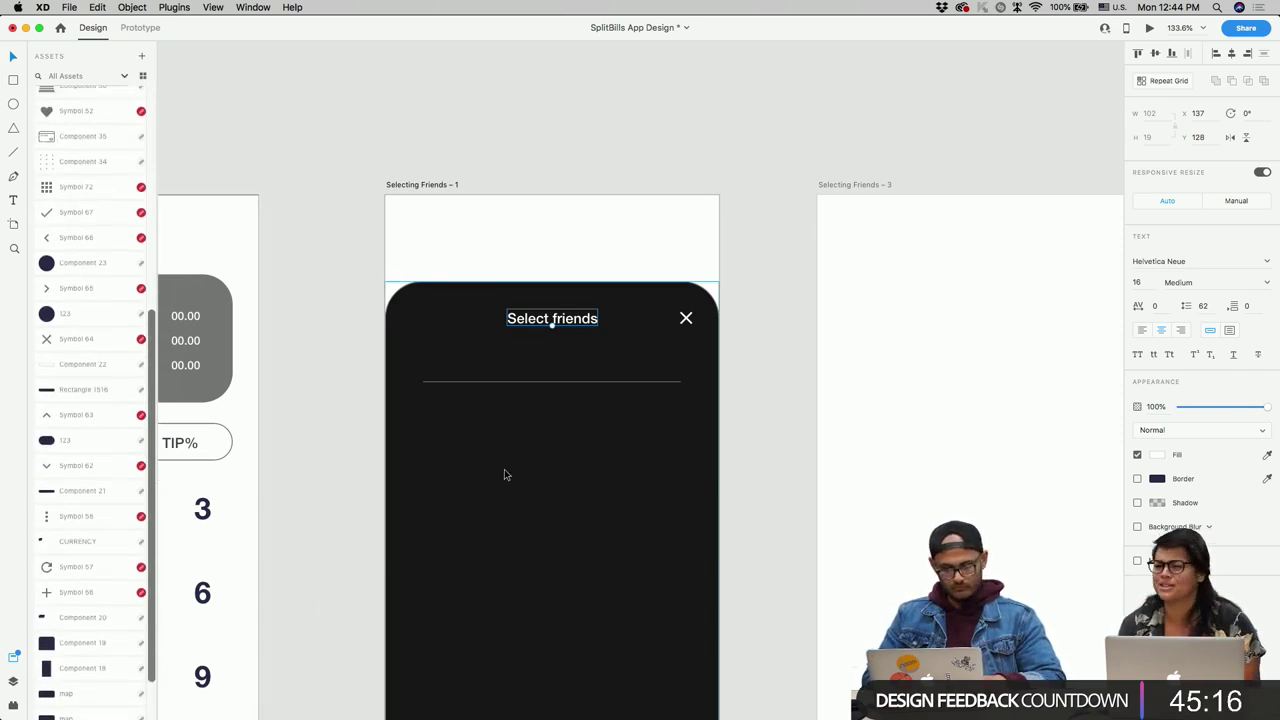
# Step: Draw a circle about 27 wide below the divider line at about X 71, Y 253 and remove its fill
pyautogui.scroll(3, 448, 425)
pyautogui.scroll(3, 448, 425)
pyautogui.press('e')
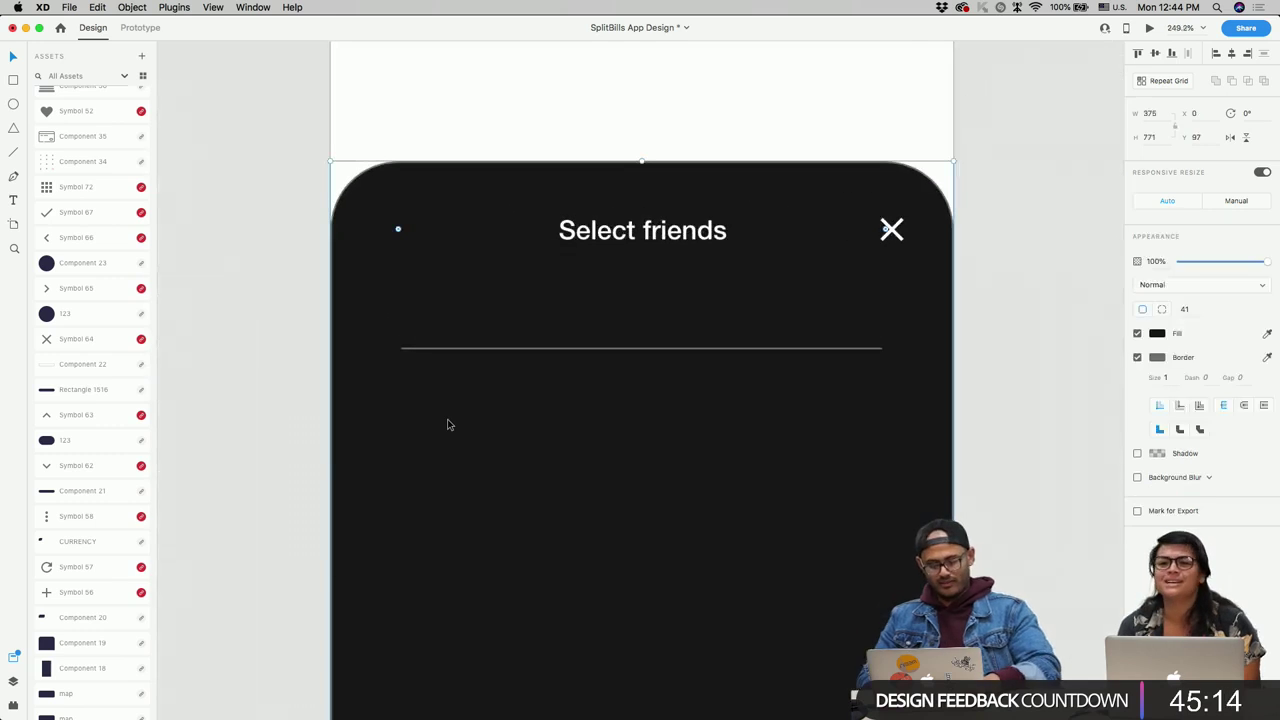
pyautogui.moveTo(449, 422); pyautogui.dragTo(500, 466)
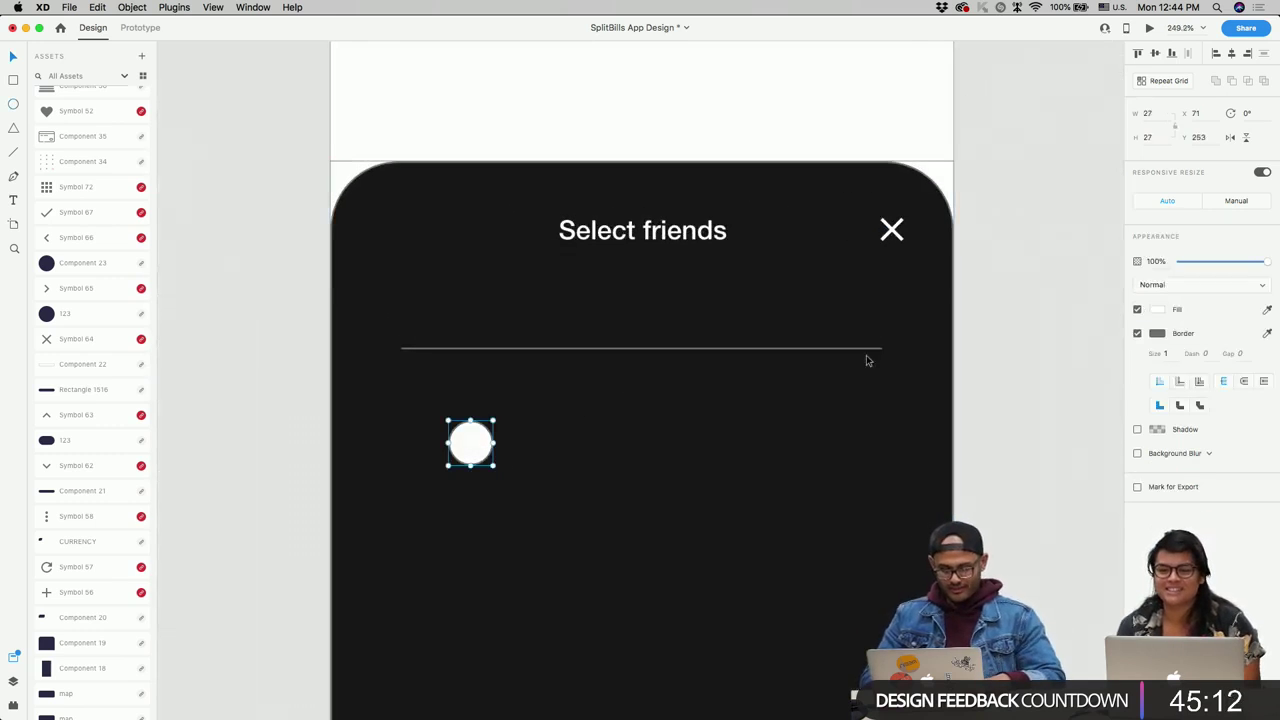
pyautogui.click(1137, 310)
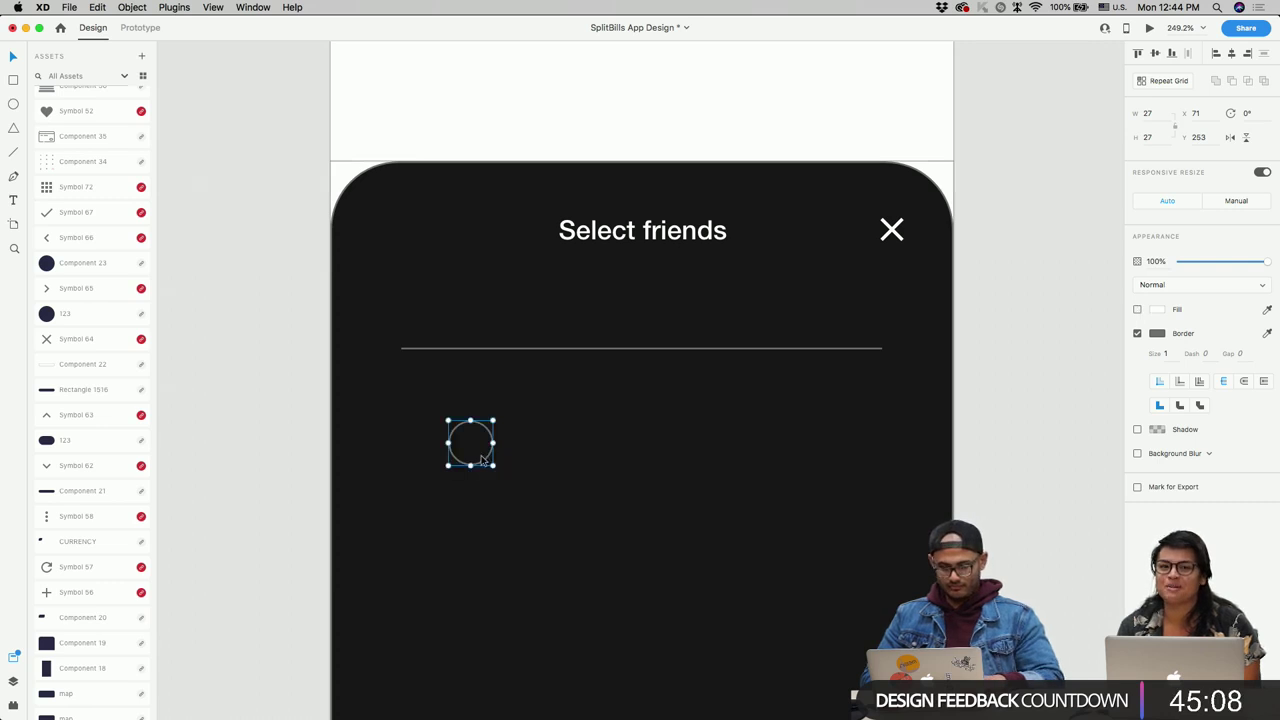
# Step: Shrink the circle to about 19 wide and set its border size to 1.5
pyautogui.scroll(5, 483, 460)
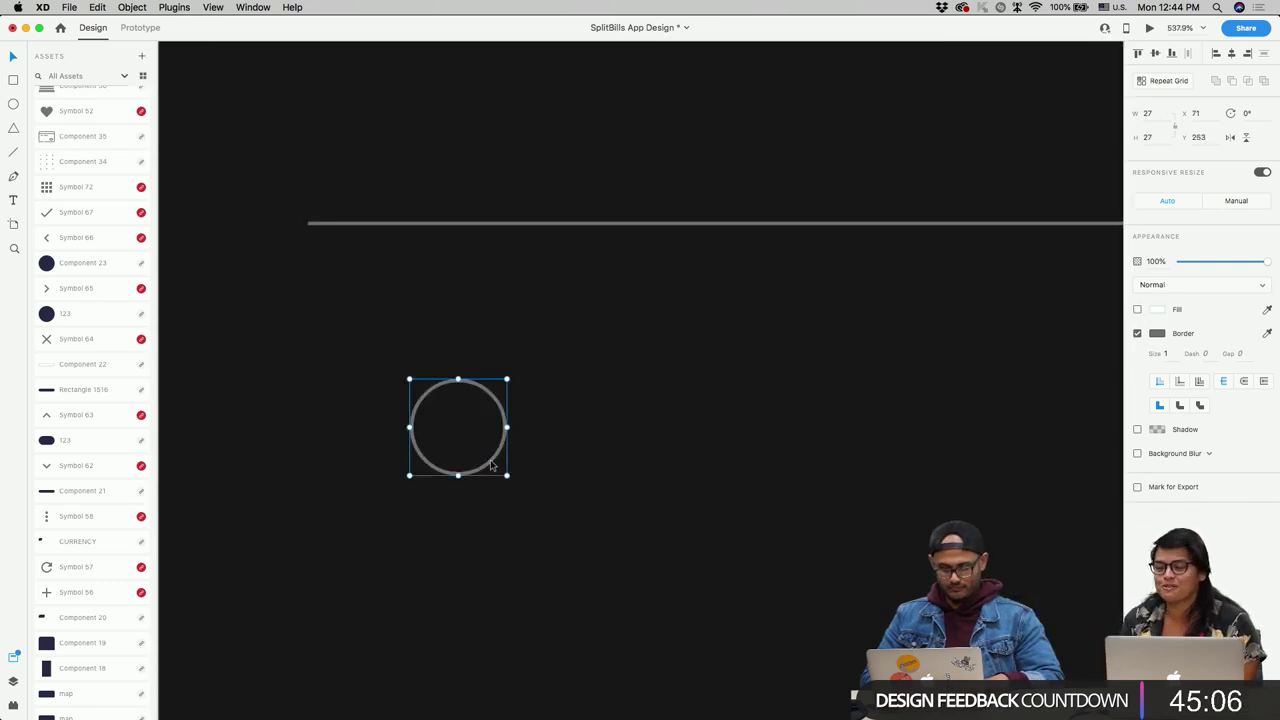
pyautogui.moveTo(507, 477); pyautogui.dragTo(478, 447)
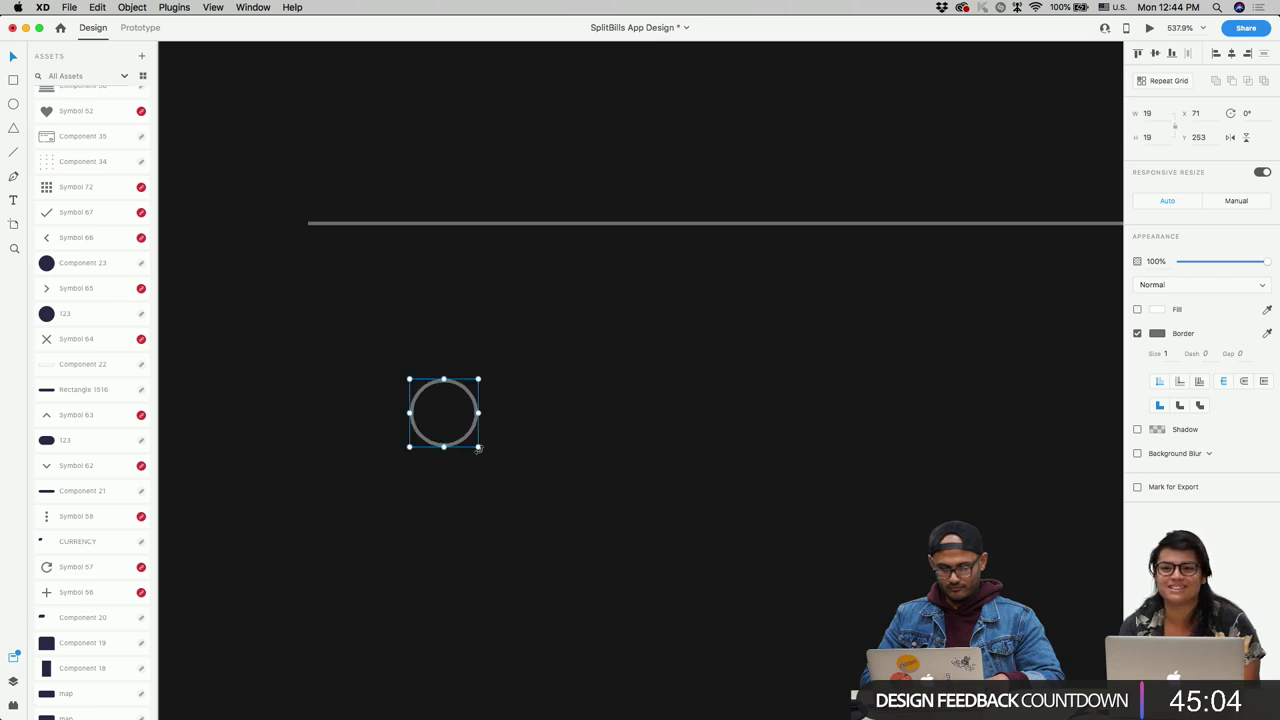
pyautogui.click(1169, 355)
pyautogui.write('1.5')
pyautogui.press('Return')
pyautogui.press('Escape')
# Step: Draw a short diagonal Pen line at the circle's lower-right edge as a magnifier handle and group it with the circle
pyautogui.press('p')
pyautogui.click(468, 437)
pyautogui.click(490, 453)
pyautogui.press('Escape')
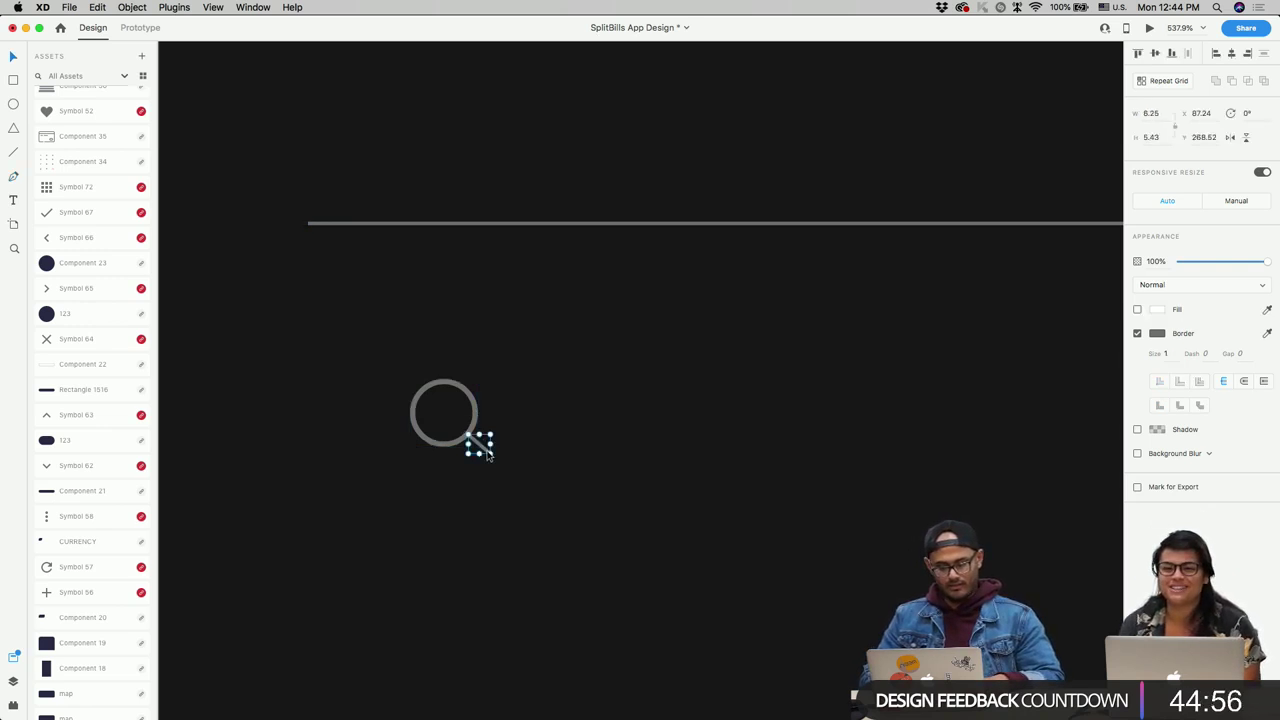
pyautogui.press('Escape')
pyautogui.click(480, 444)
pyautogui.keyDown('shift'); pyautogui.click(475, 420); pyautogui.keyUp('shift')
pyautogui.press('super+g')
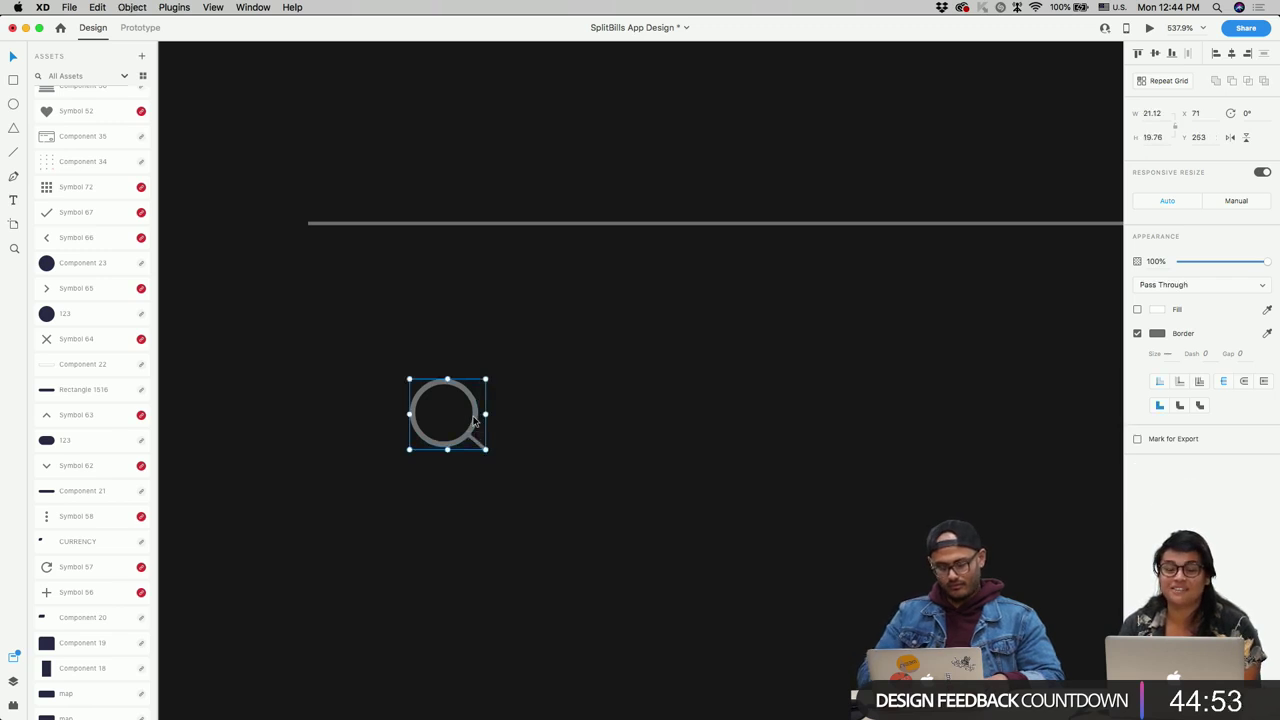
# Step: Flip the magnifier icon horizontally and scale it down proportionally to about 13 by 12
pyautogui.click(1231, 139)
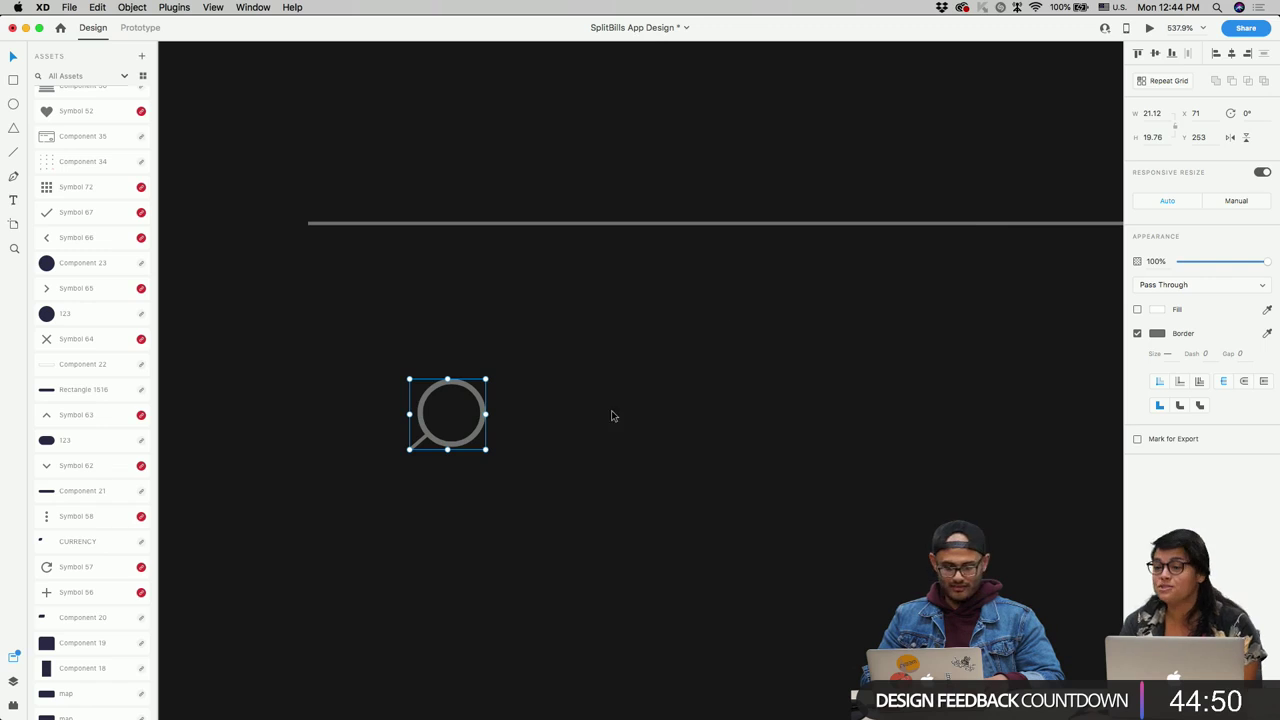
pyautogui.moveTo(485, 380); pyautogui.dragTo(458, 403)
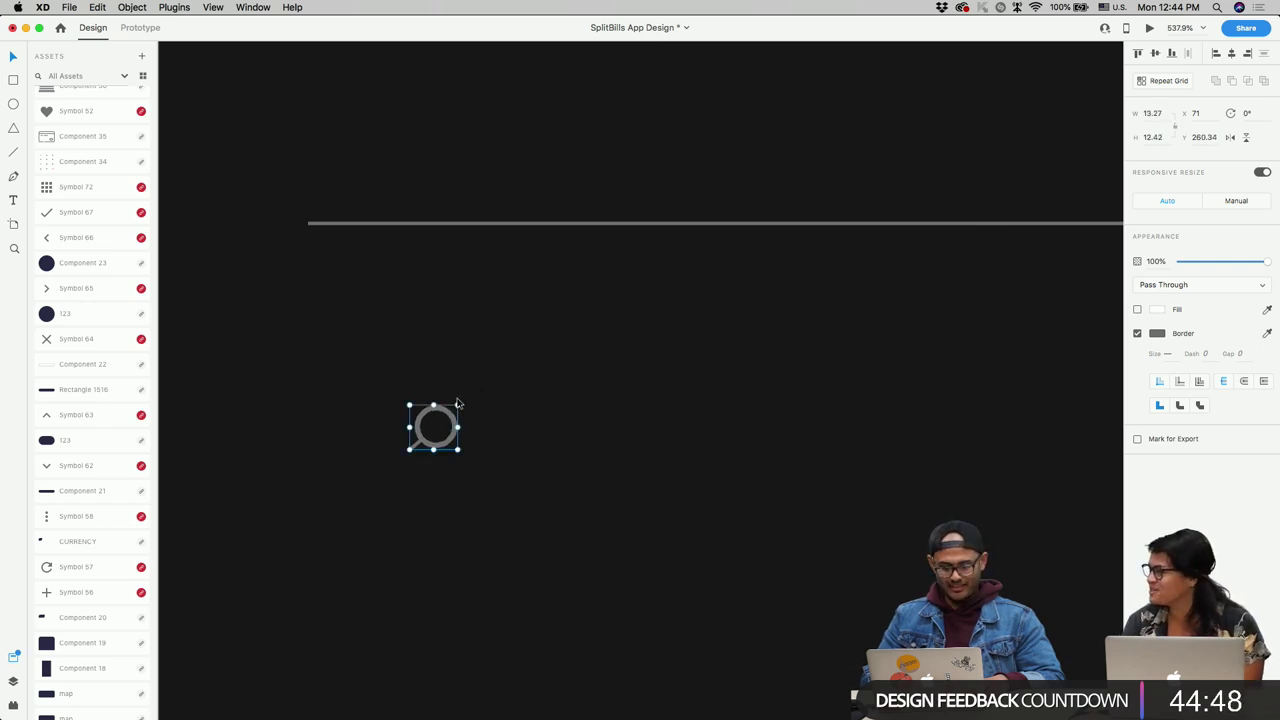
# Step: Set the border size of the magnifier's circle to 1
pyautogui.doubleClick(450, 416)
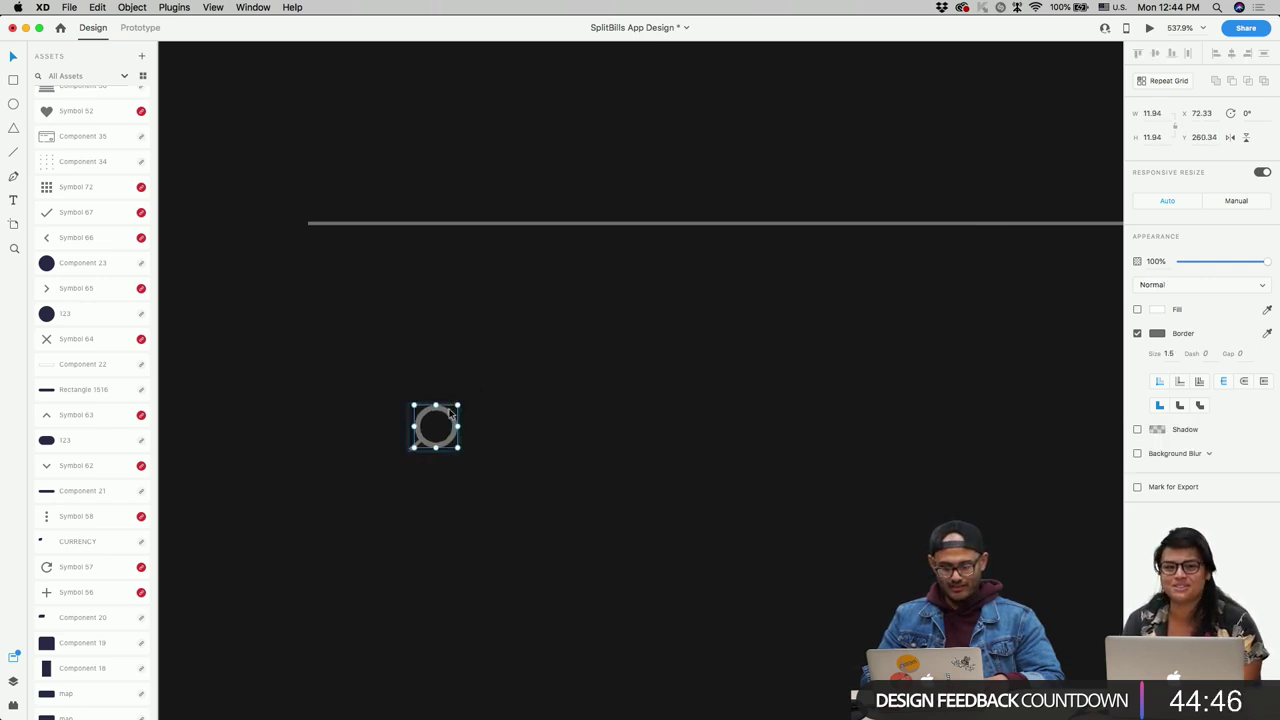
pyautogui.click(1169, 354)
pyautogui.write('1')
pyautogui.press('Return')
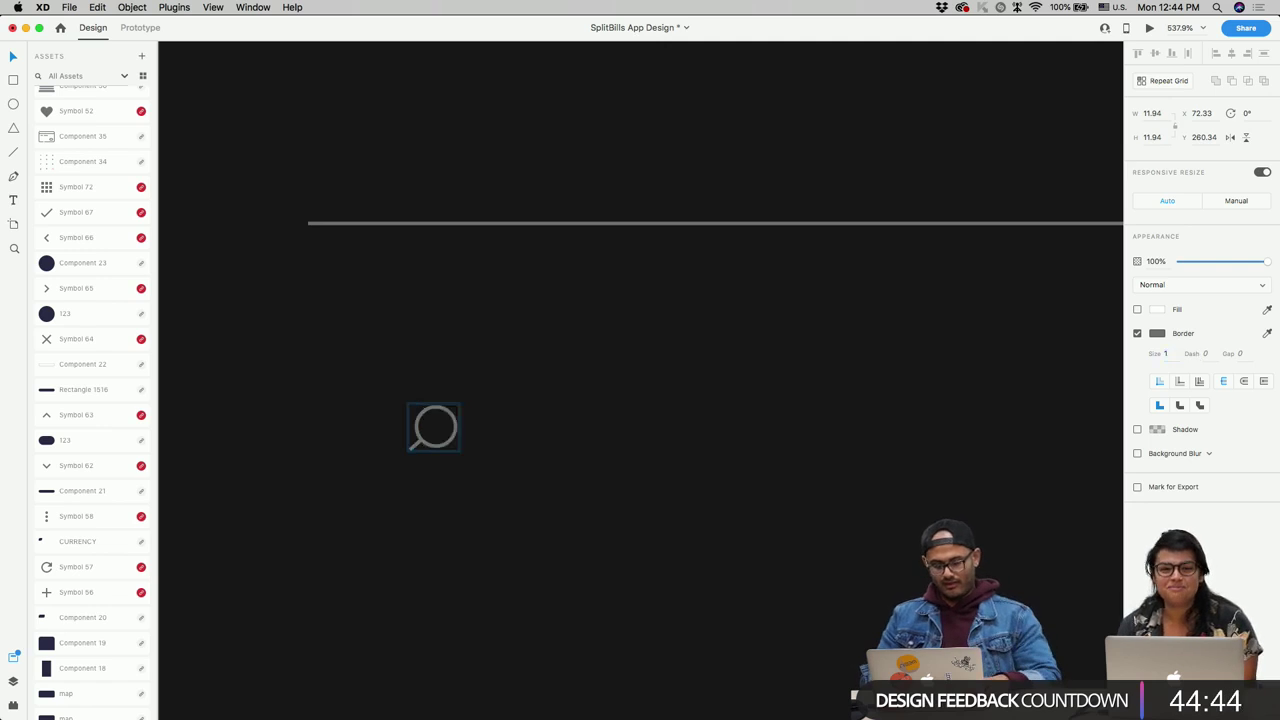
# Step: Move the magnifier icon just above the divider's left end, at about X 45, Y 188
pyautogui.click(449, 443)
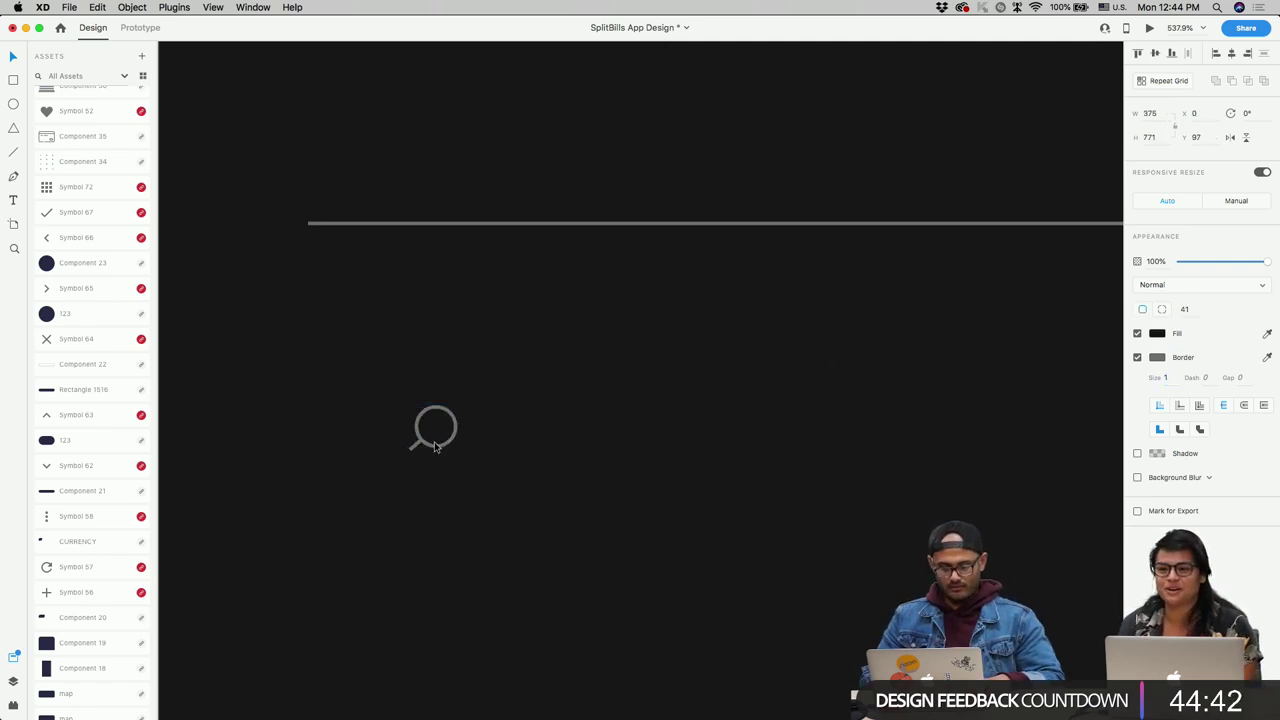
pyautogui.moveTo(435, 447); pyautogui.dragTo(333, 206)
pyautogui.scroll(-3, 333, 206)
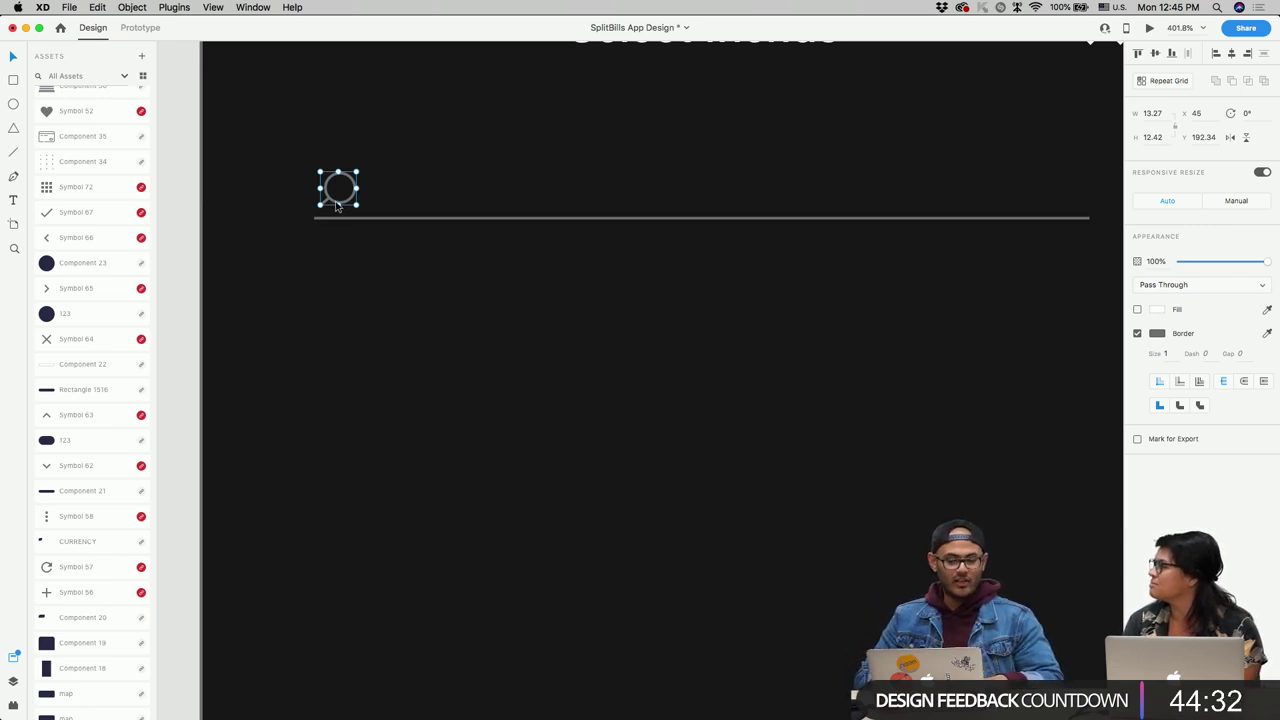
pyautogui.scroll(-5, 336, 205)
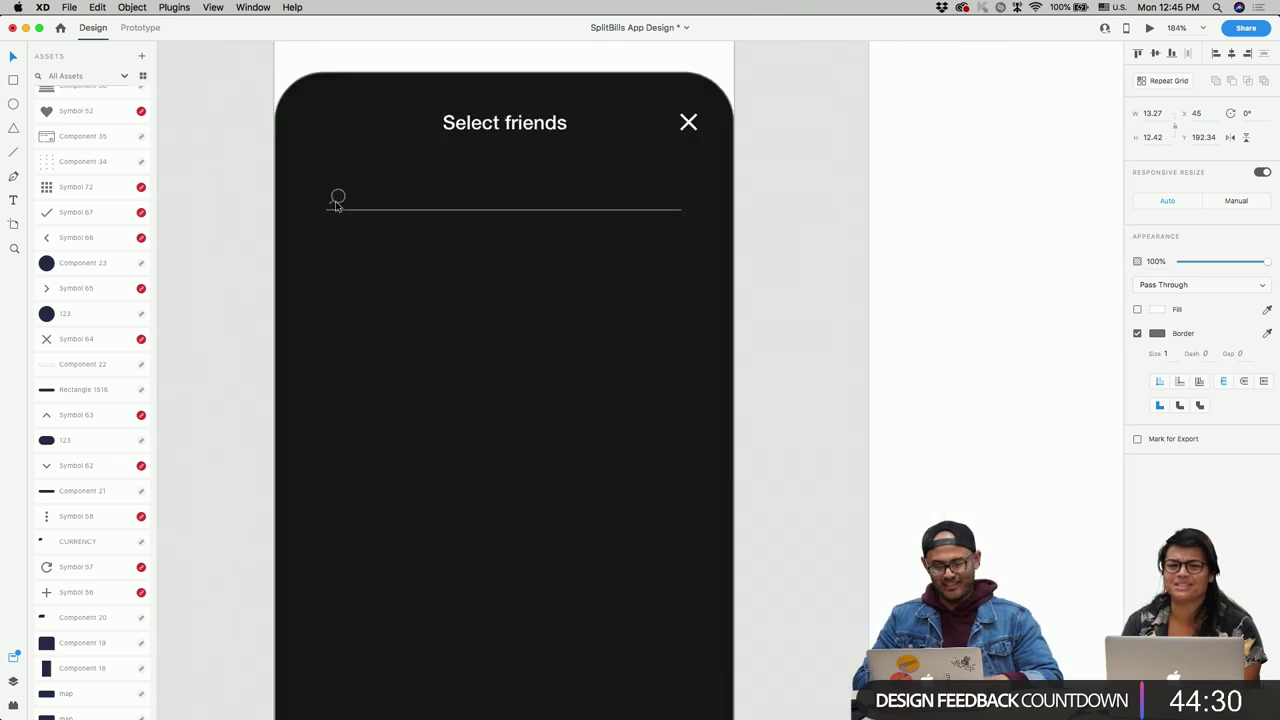
pyautogui.press('super+z')
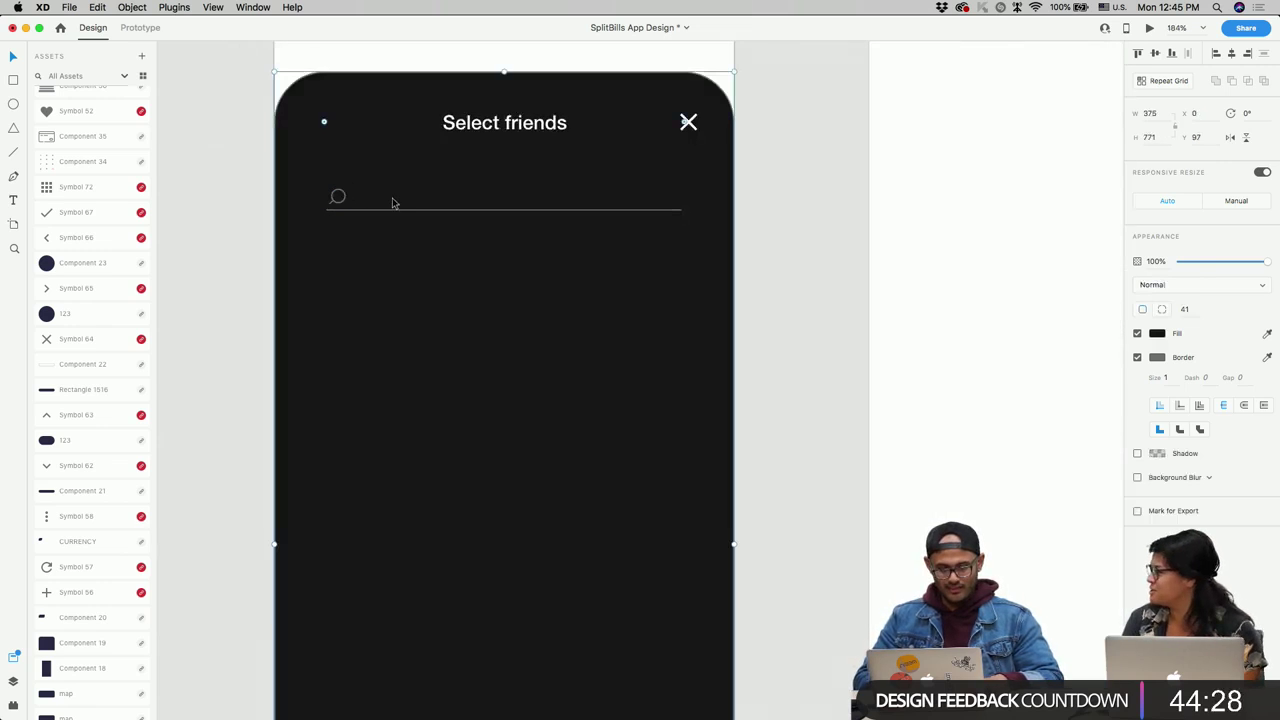
pyautogui.press('super+shift+z')
pyautogui.press('Up')
pyautogui.press('Up')
pyautogui.press('Up')
pyautogui.press('Up')
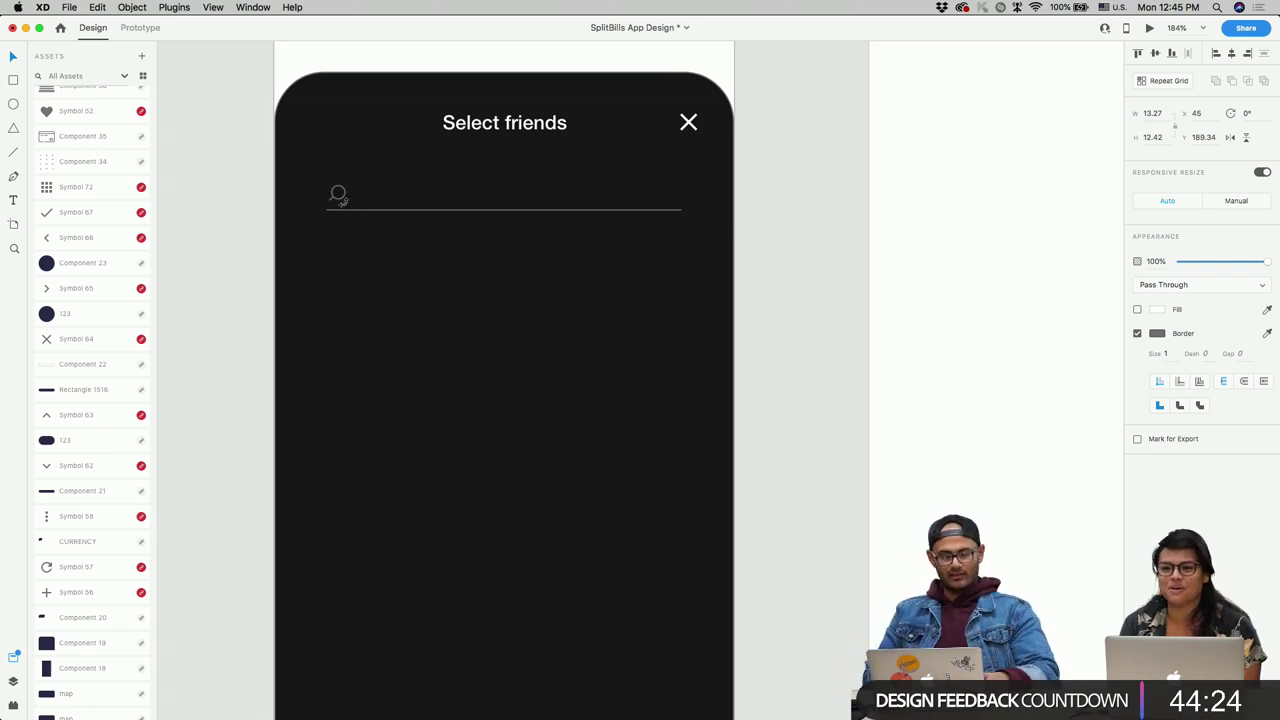
# Step: Copy the "Select friends" title to the right of the magnifier icon, at about X 72, Y 186
pyautogui.scroll(-5, 338, 195)
pyautogui.click(435, 150)
pyautogui.moveTo(435, 150); pyautogui.dragTo(383, 197)
# Step: Set the font size of the copied text beside the magnifier to 13
pyautogui.doubleClick(380, 197)
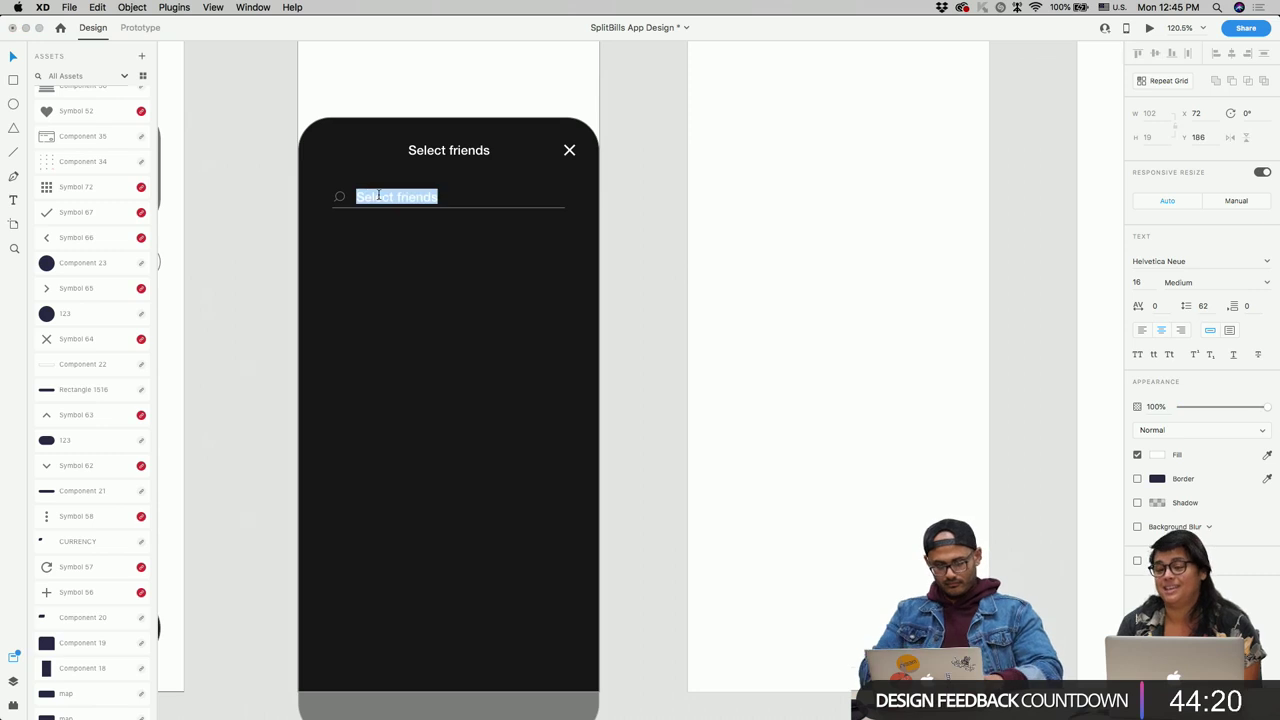
pyautogui.write('F')
pyautogui.press('super+z')
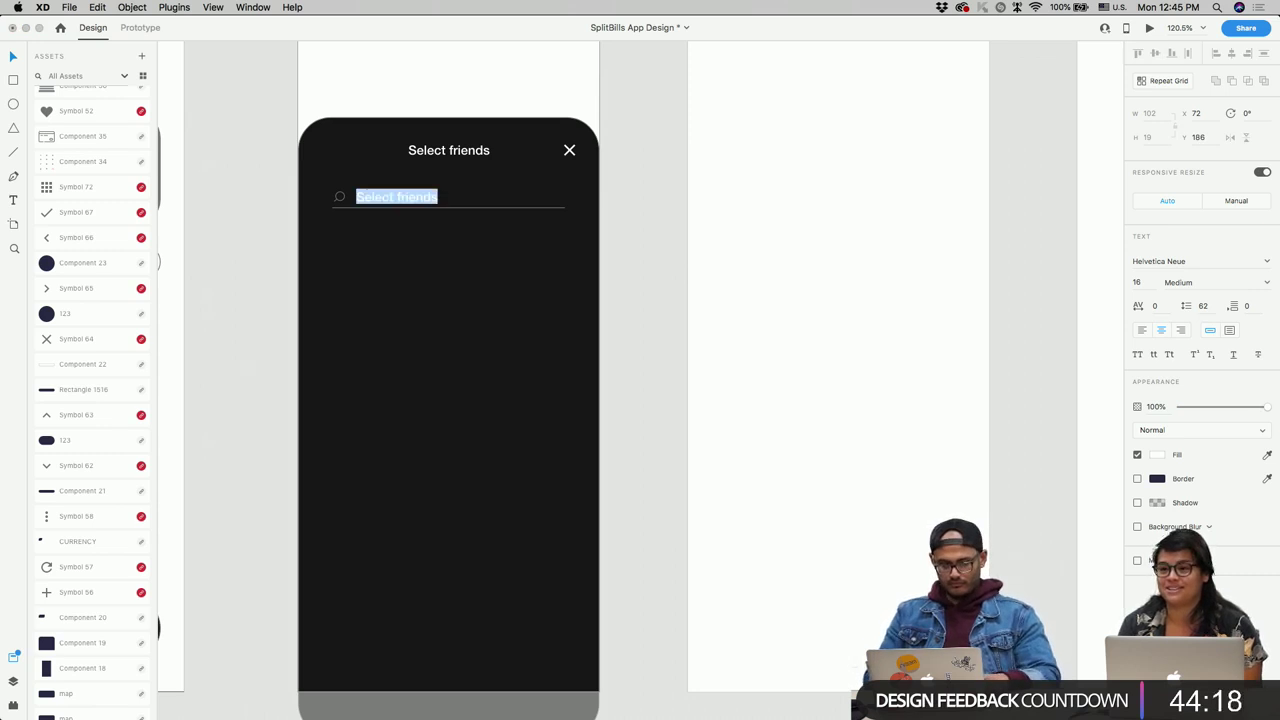
pyautogui.click(1140, 287)
pyautogui.write('13')
pyautogui.press('Return')
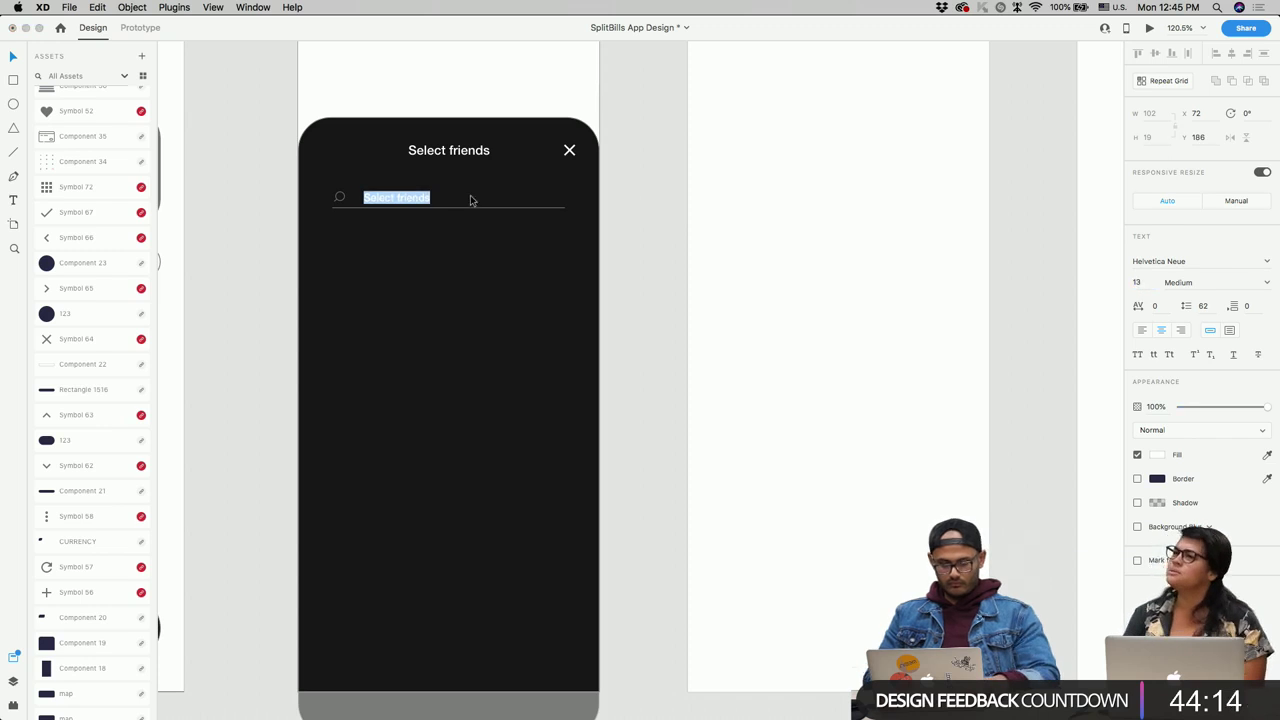
# Step: Move the copied text closer to the magnifier, at about X 68, Y 188, and left-align it
pyautogui.doubleClick(417, 200)
pyautogui.moveTo(412, 200); pyautogui.dragTo(413, 202)
pyautogui.doubleClick(412, 197)
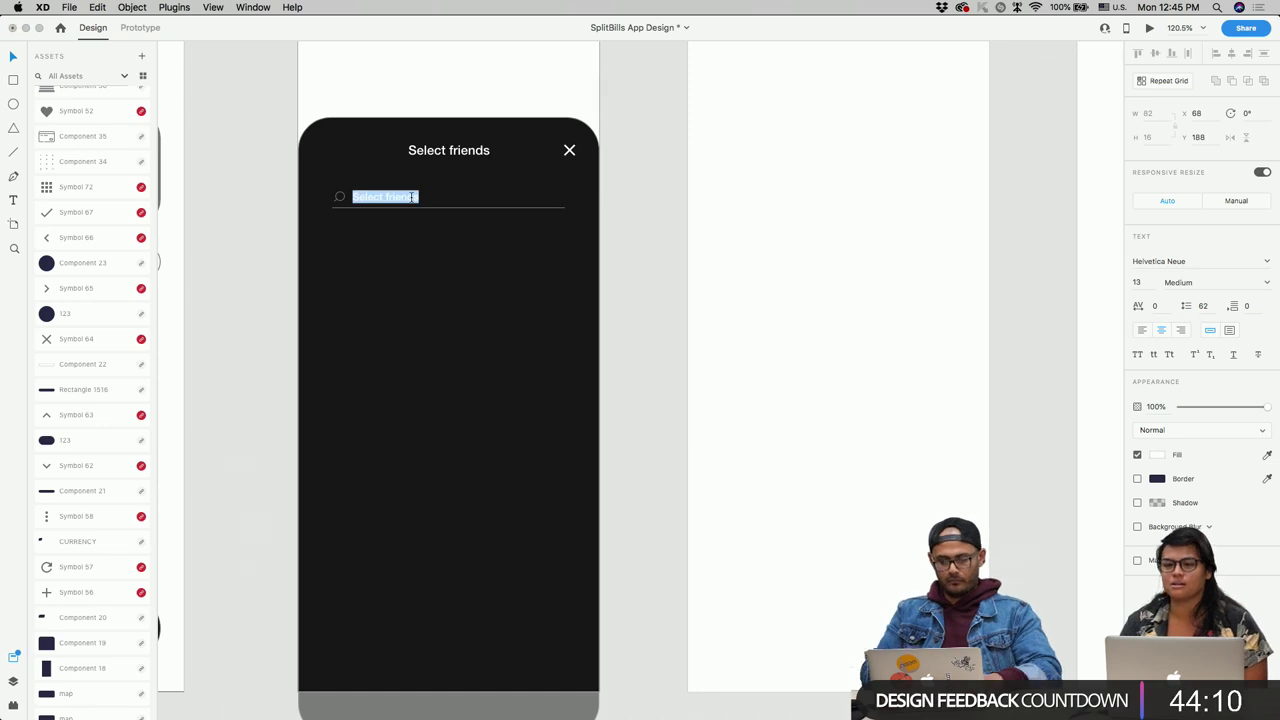
pyautogui.write('Sea')
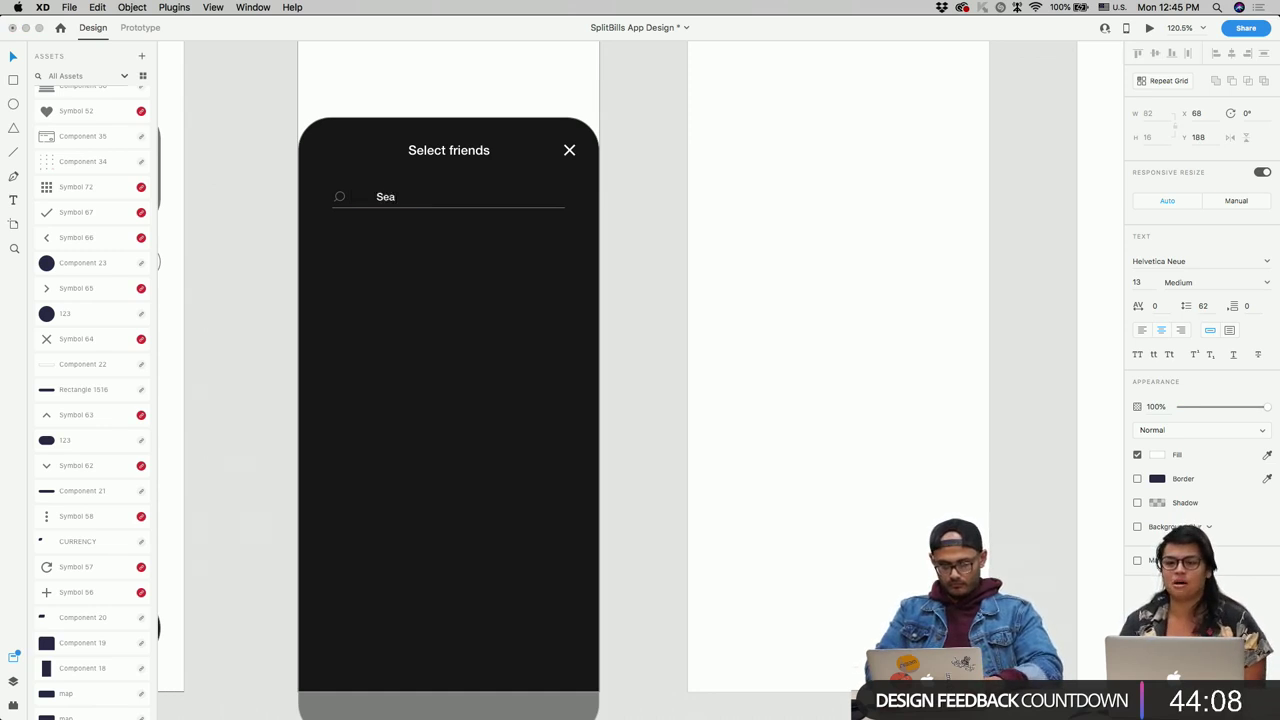
pyautogui.press('super+z')
pyautogui.click(1142, 330)
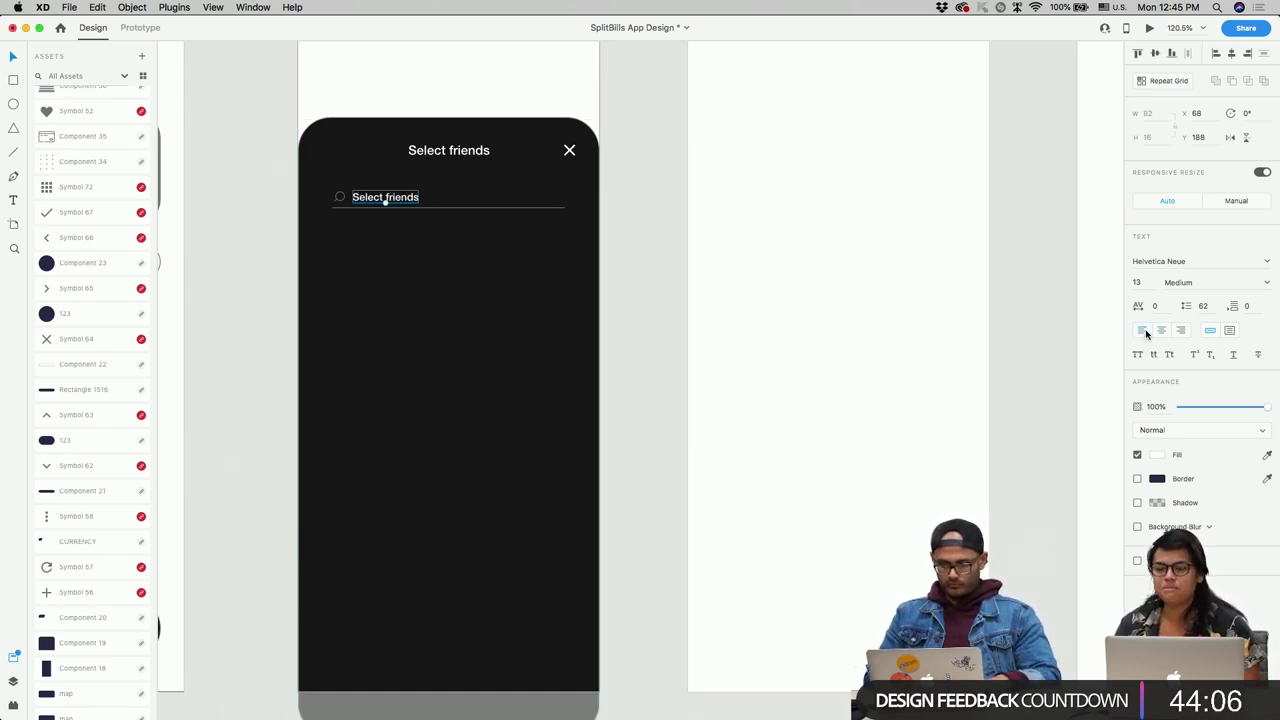
# Step: Replace the copied text beside the magnifier with "Search by user name, email, phone..etc"
pyautogui.doubleClick(403, 197)
pyautogui.write('Search')
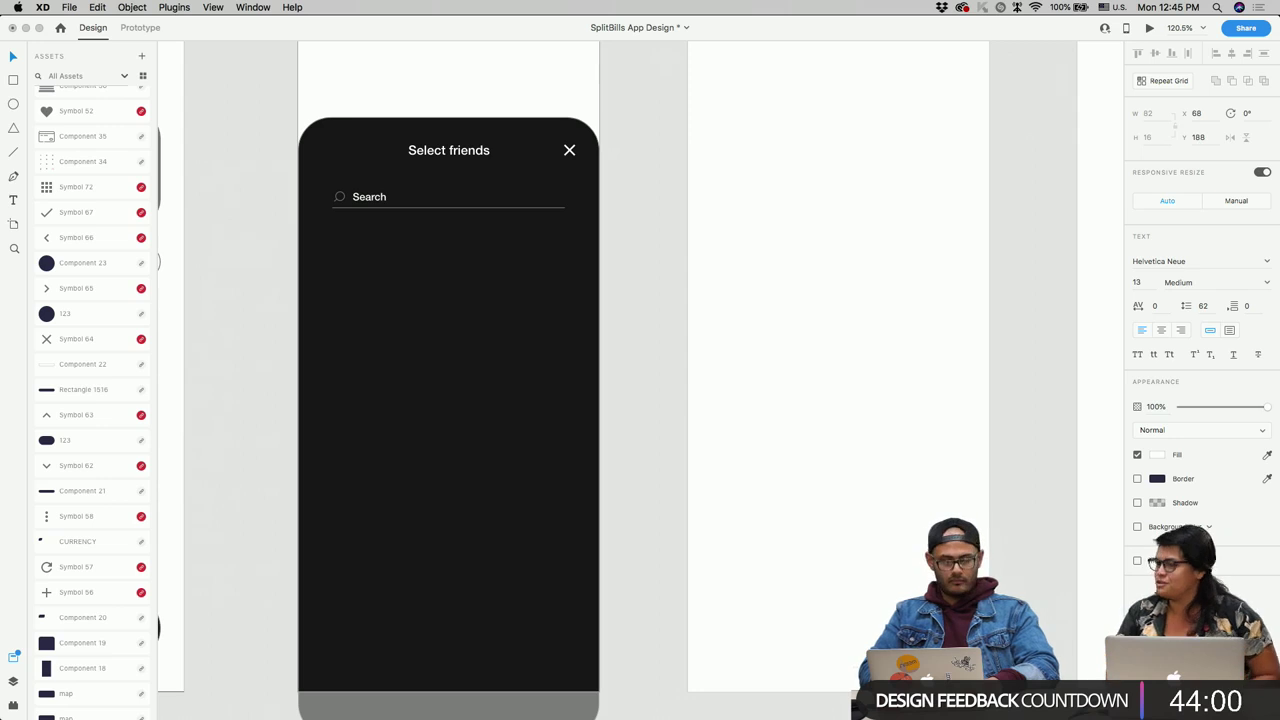
pyautogui.write(' y')
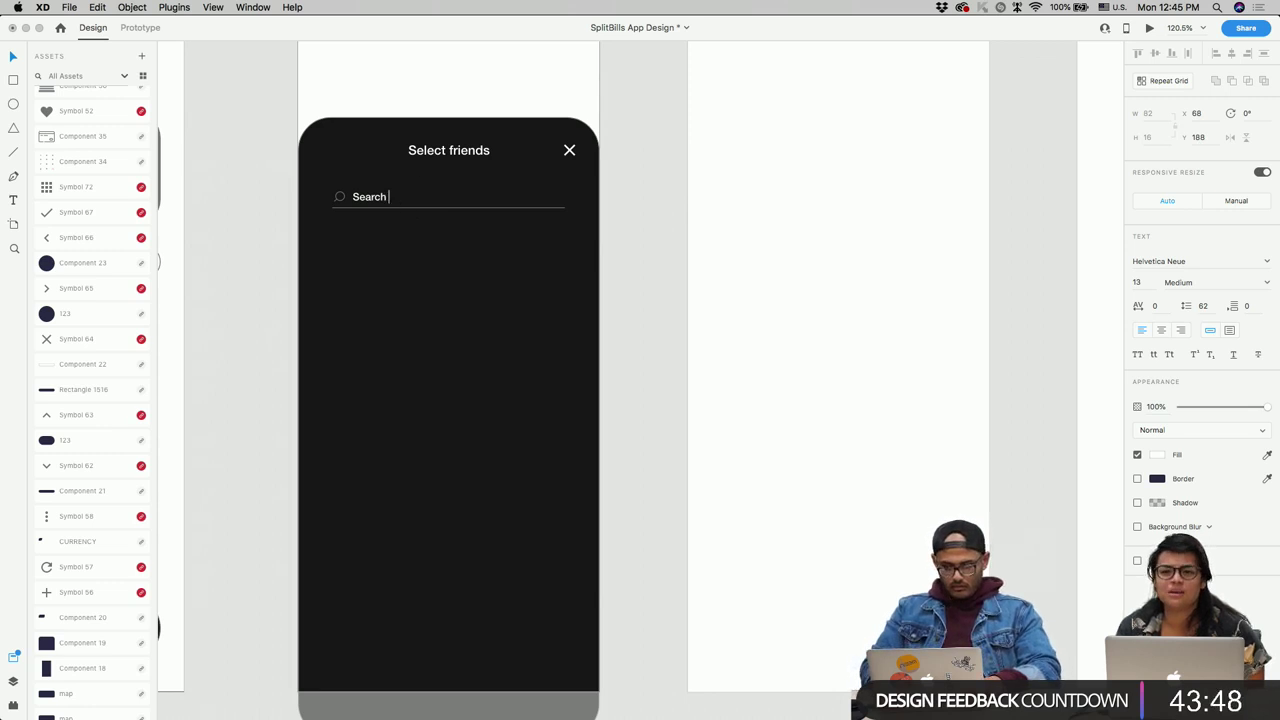
pyautogui.write('by user name,')
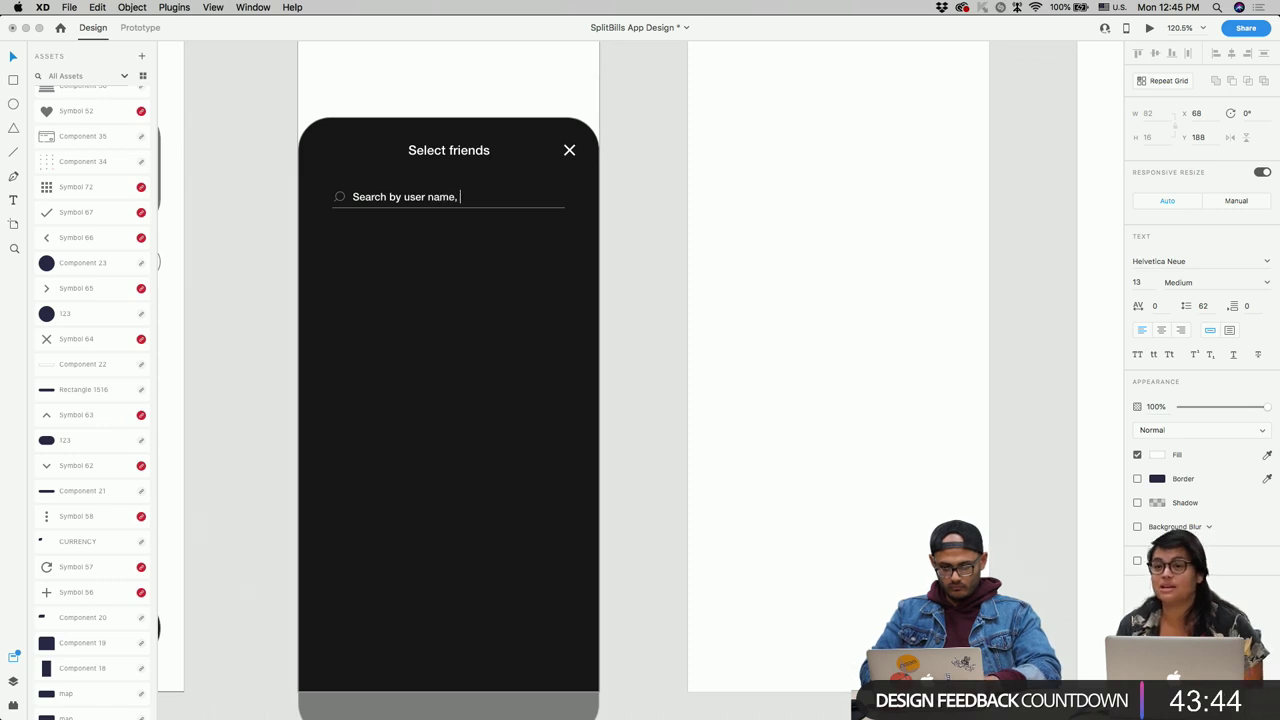
pyautogui.write(' email, phone..etc')
pyautogui.press('Escape')
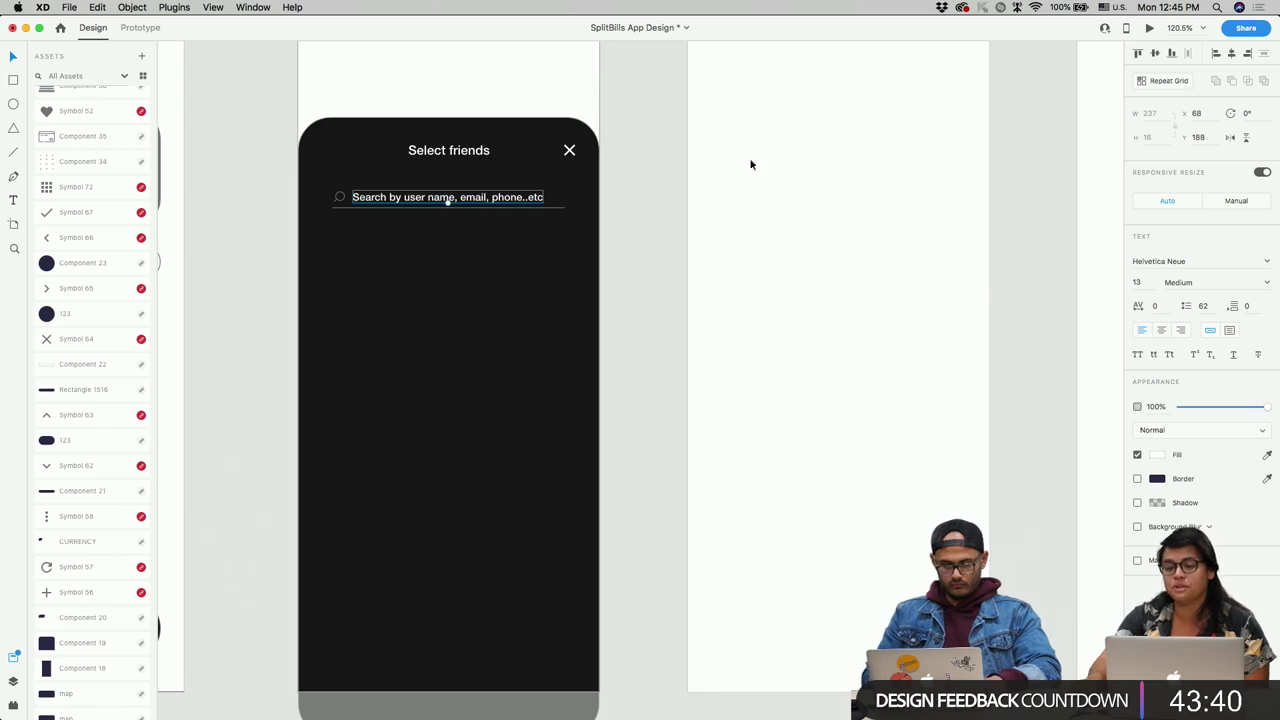
# Step: Set the search placeholder to Medium Italic with a 50% opaque white fill, and nudge it to X 67, Y 187
pyautogui.click(1222, 281)
pyautogui.press('Down')
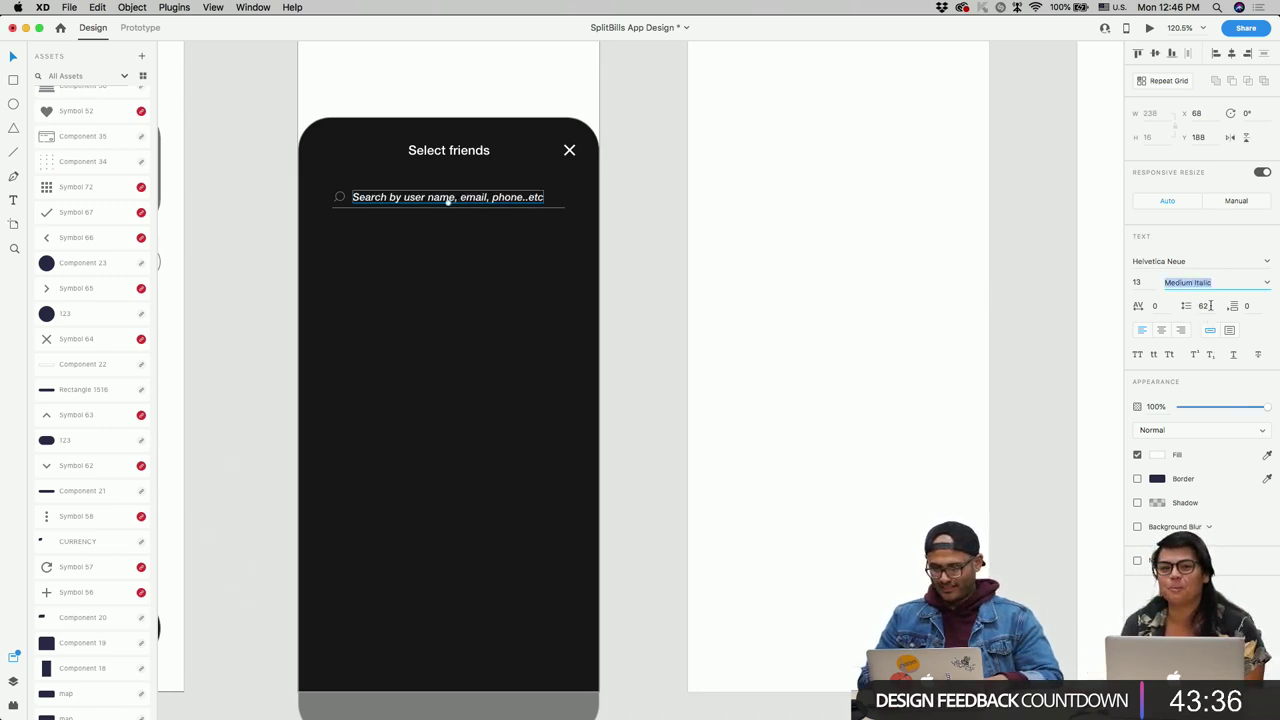
pyautogui.click(1157, 455)
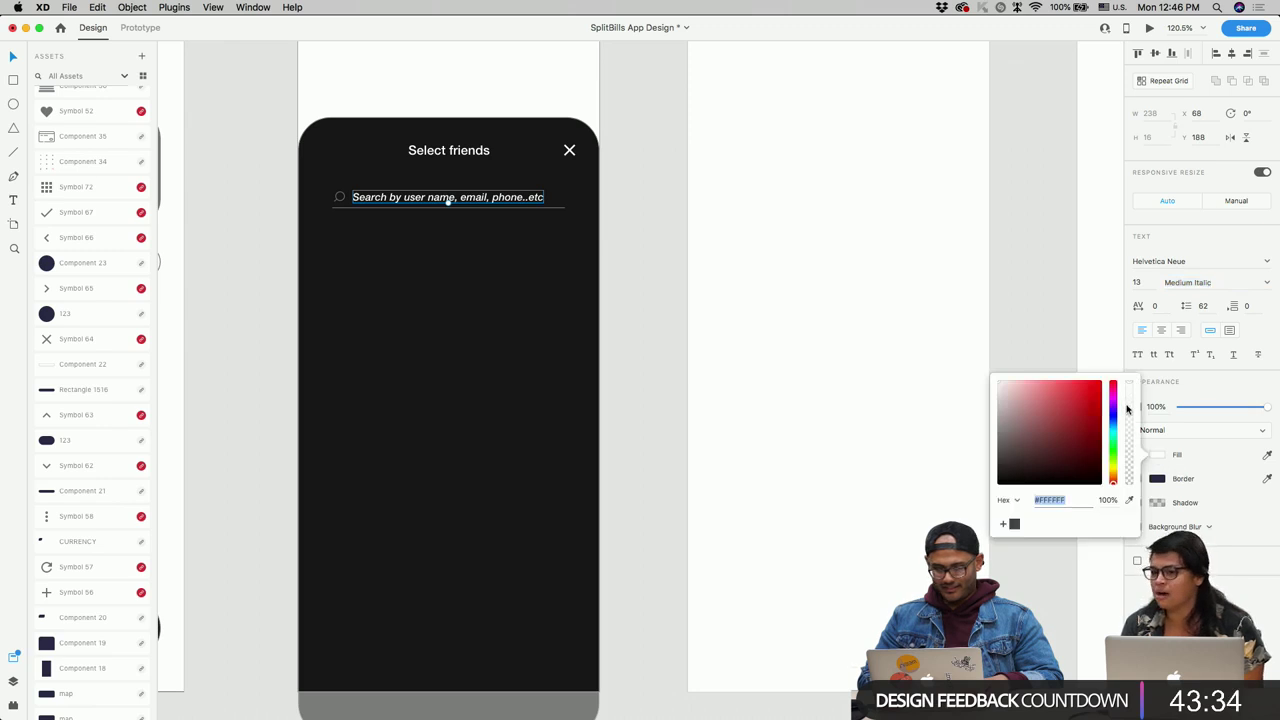
pyautogui.moveTo(1127, 425); pyautogui.dragTo(1121, 435)
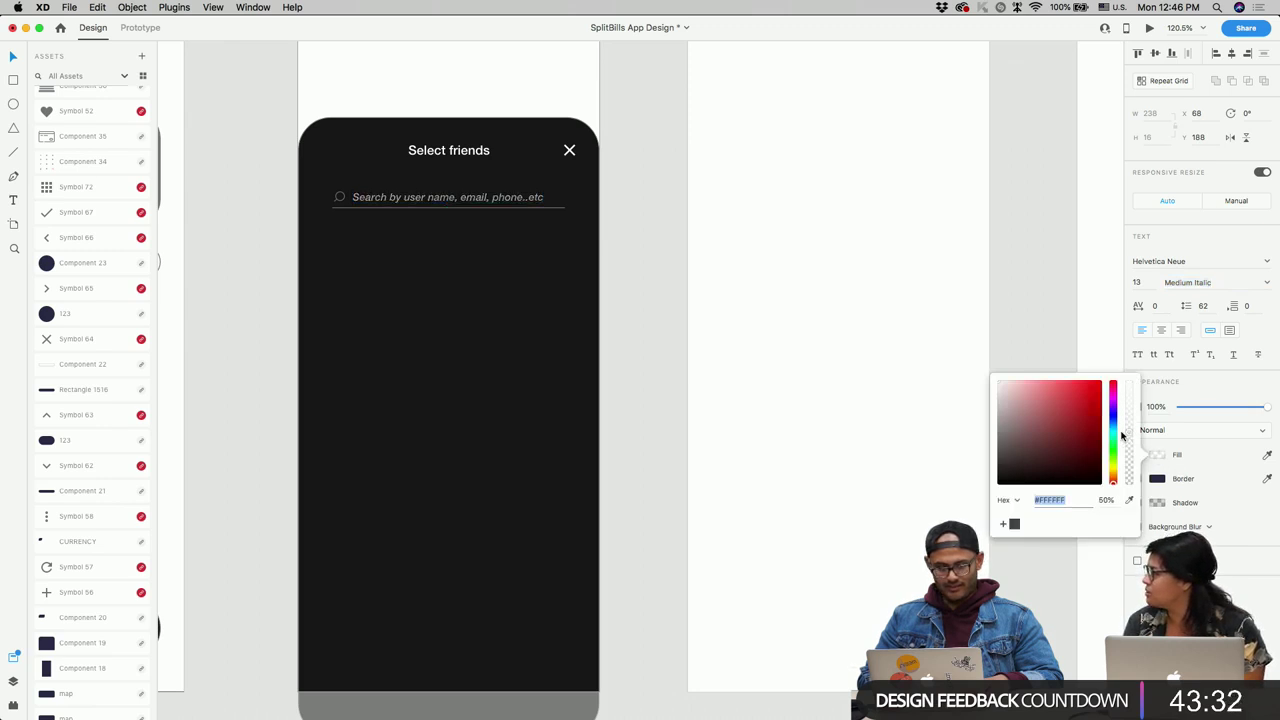
pyautogui.click(517, 206)
pyautogui.moveTo(517, 206); pyautogui.dragTo(517, 204)
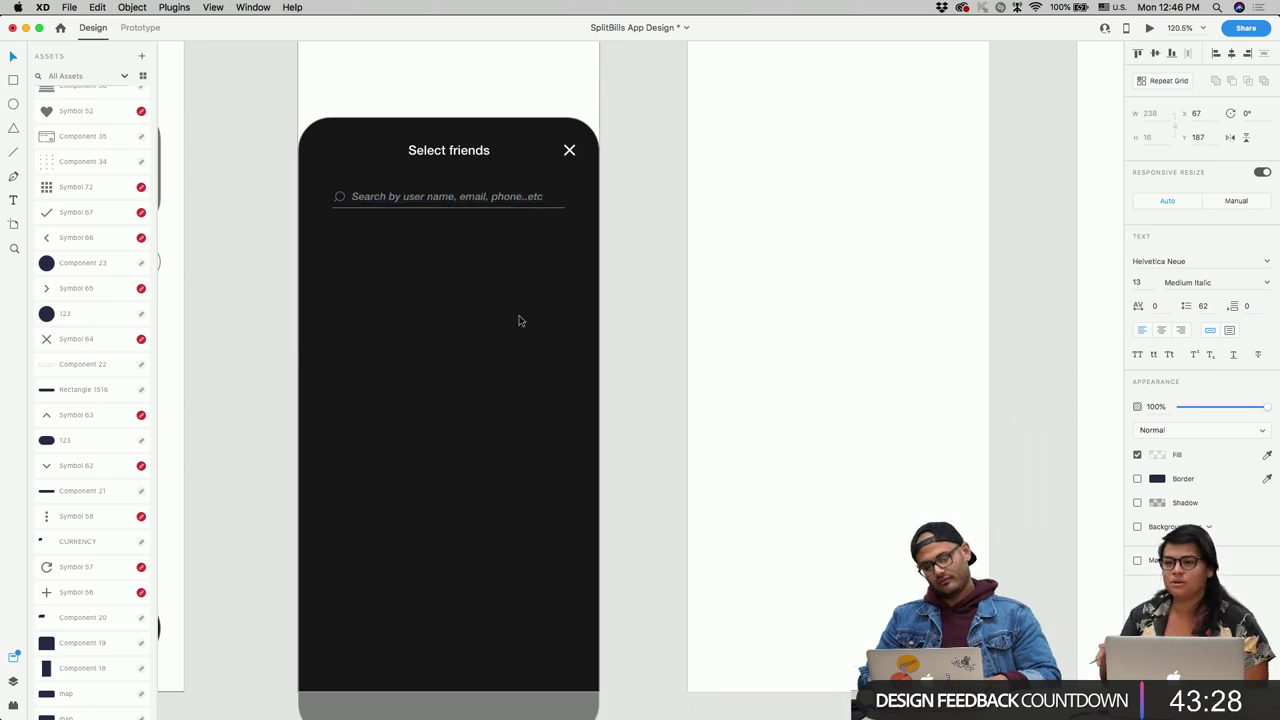
# Step: Remove the border from the black background panel and fill it with dark grey #454545
pyautogui.click(446, 254)
pyautogui.scroll(-3, 446, 254)
pyautogui.click(565, 248)
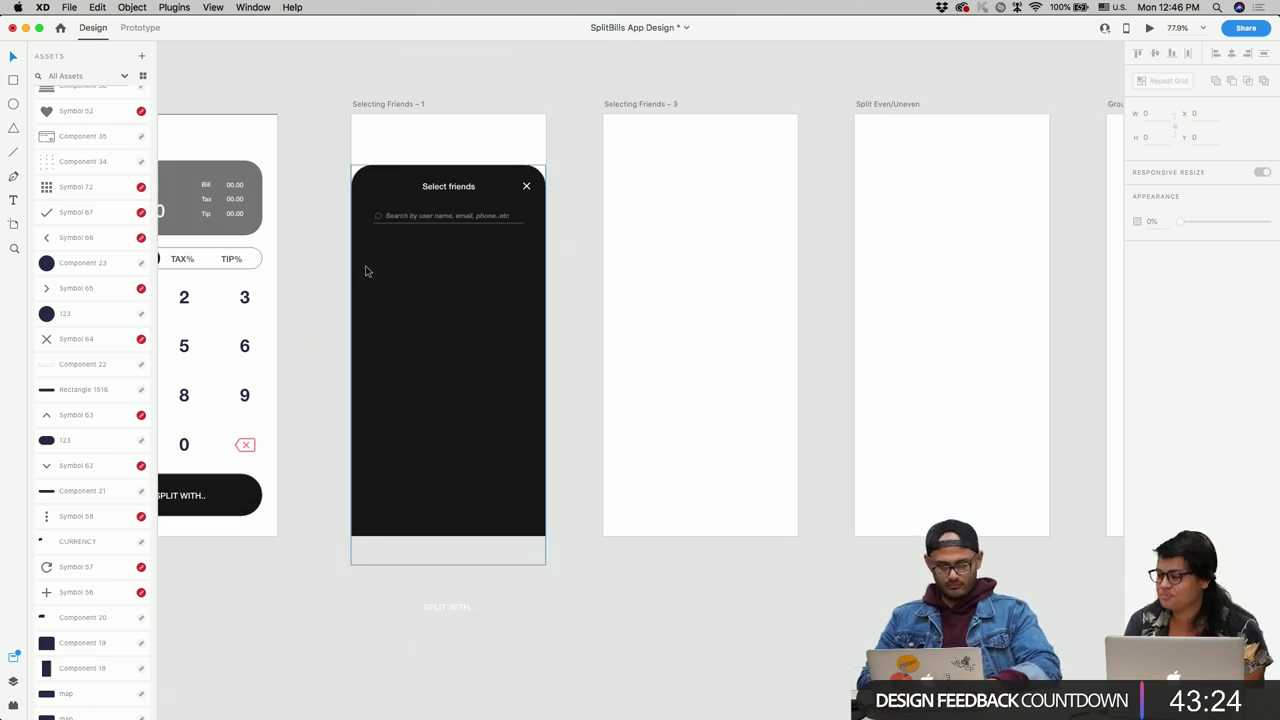
pyautogui.click(443, 259)
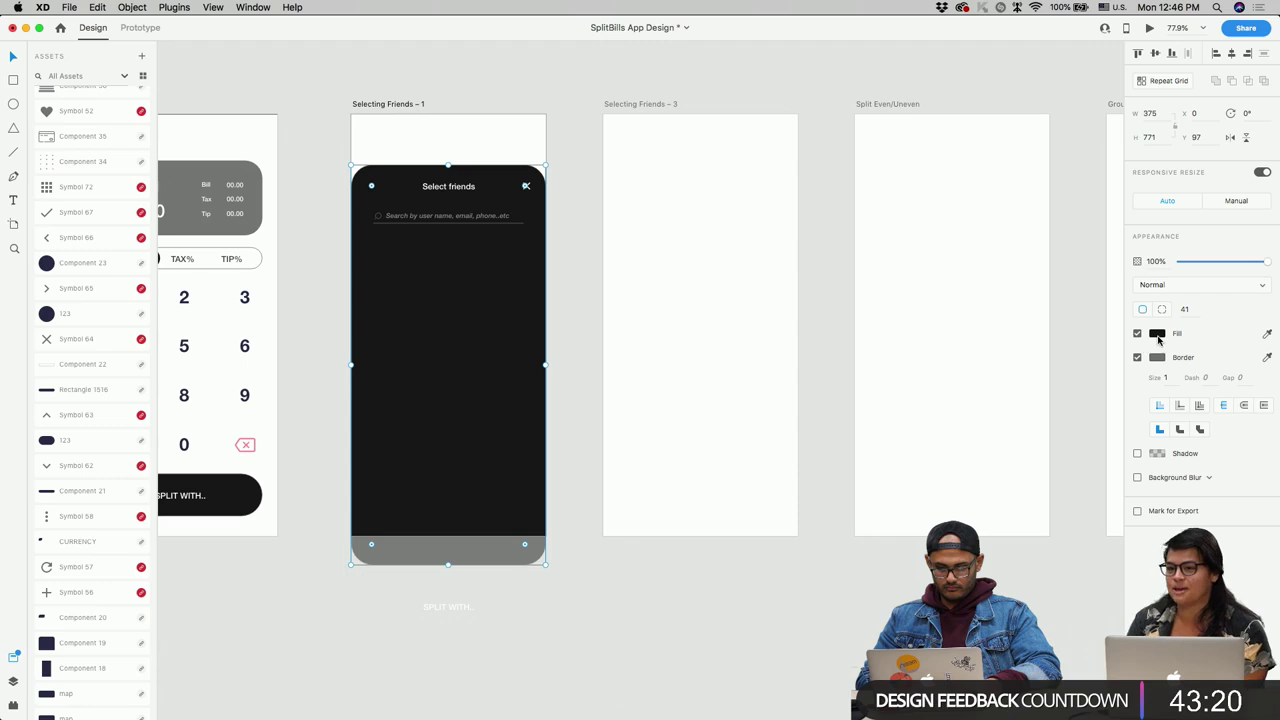
pyautogui.click(1137, 358)
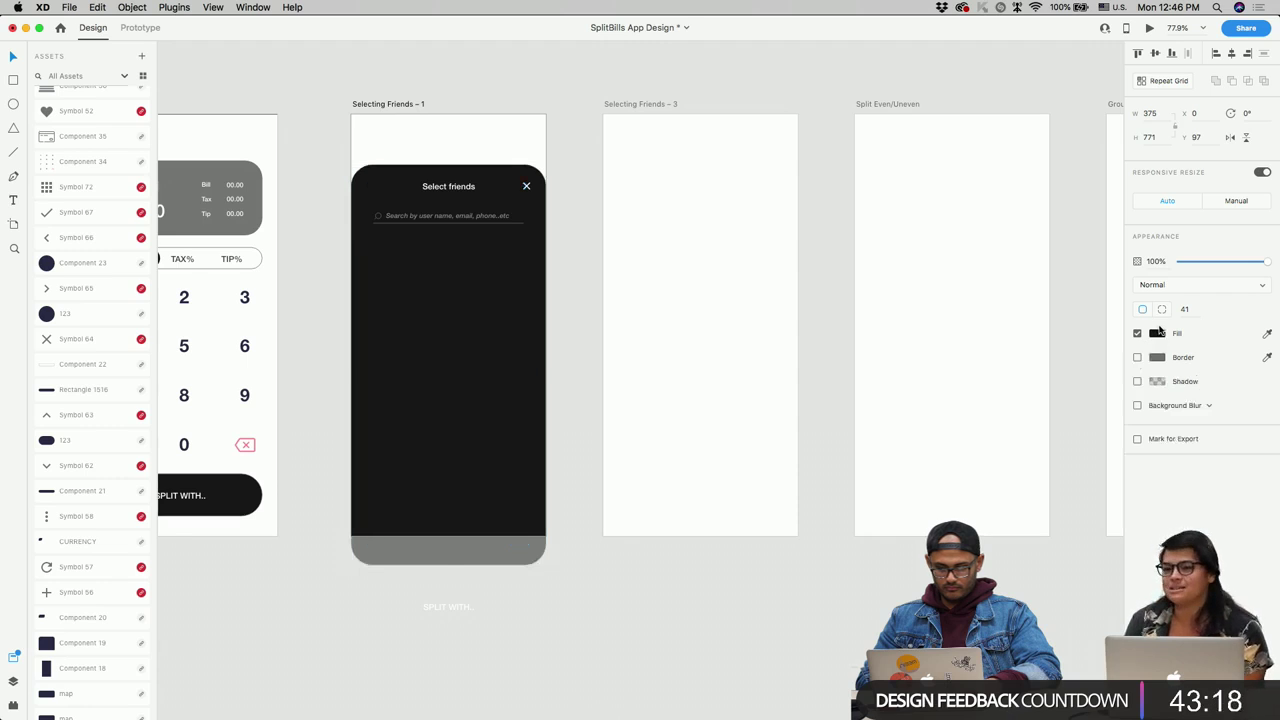
pyautogui.click(1157, 333)
pyautogui.moveTo(1032, 328); pyautogui.dragTo(973, 345)
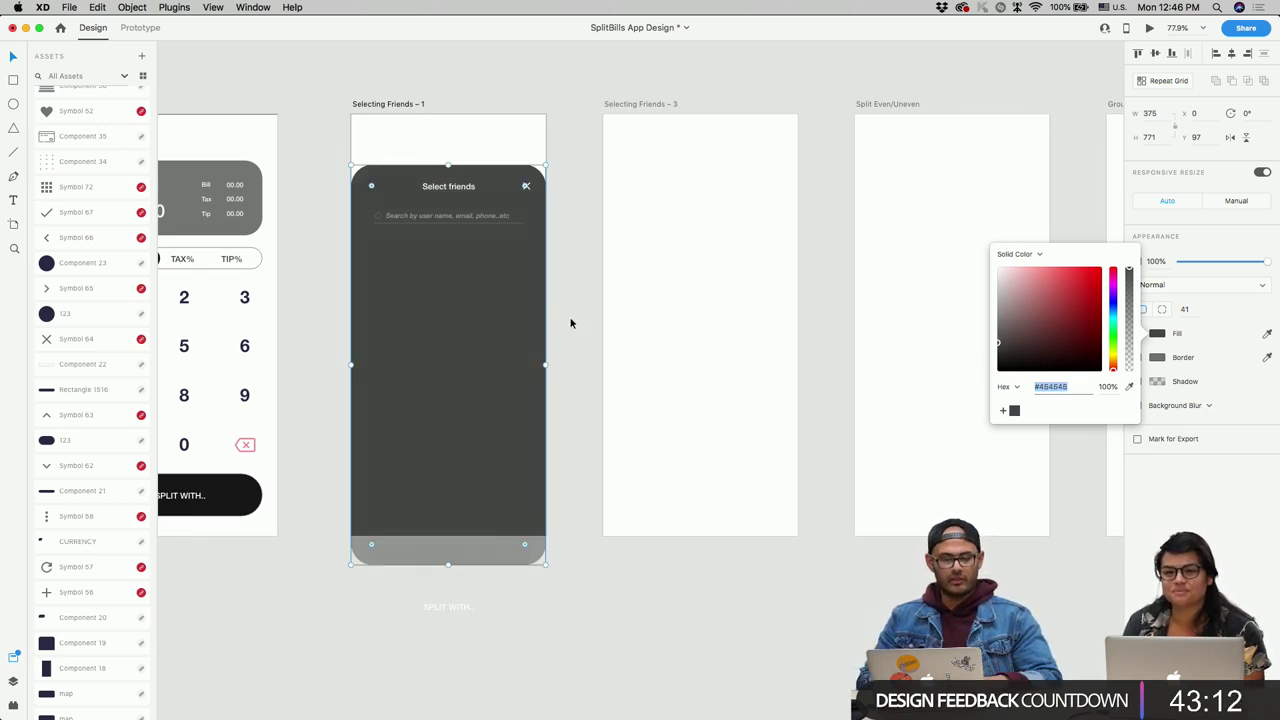
pyautogui.press('Escape')
# Step: Duplicate the dark grey panel in place and square off the copy's two bottom corners, keeping the top radii at 41
pyautogui.scroll(5, 484, 239)
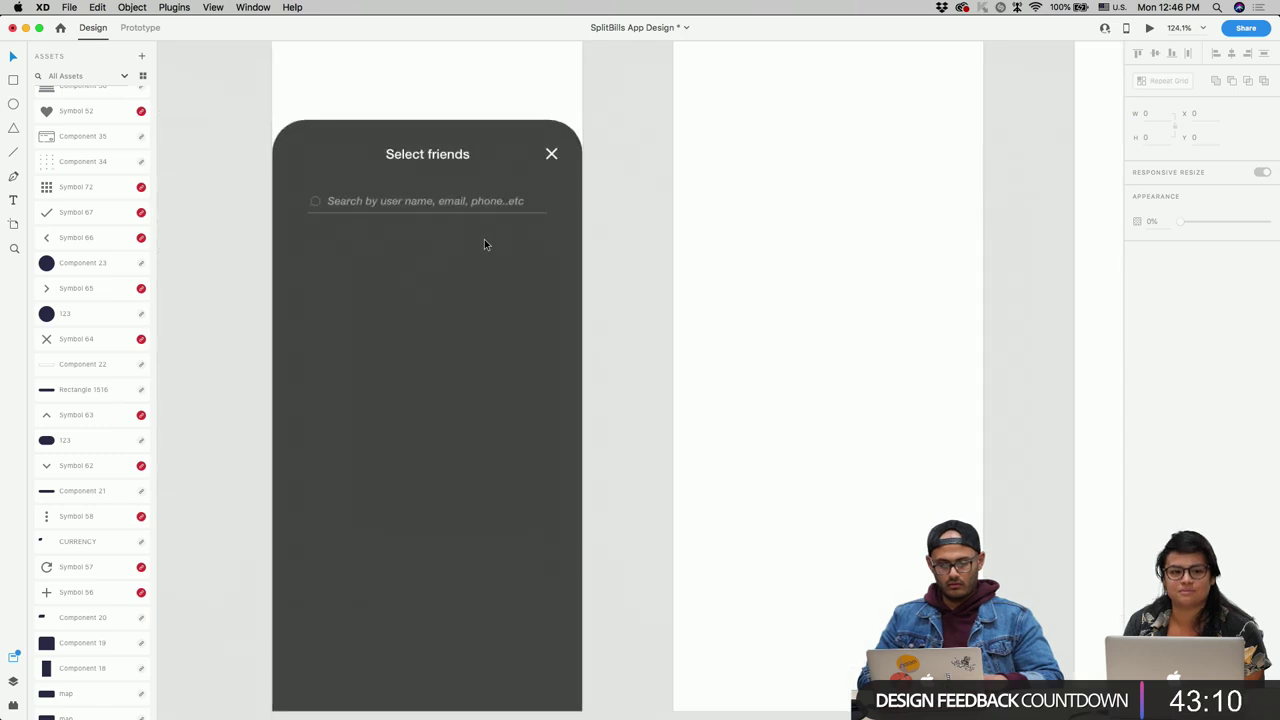
pyautogui.hscroll(-3, 543, 241)
pyautogui.click(503, 243)
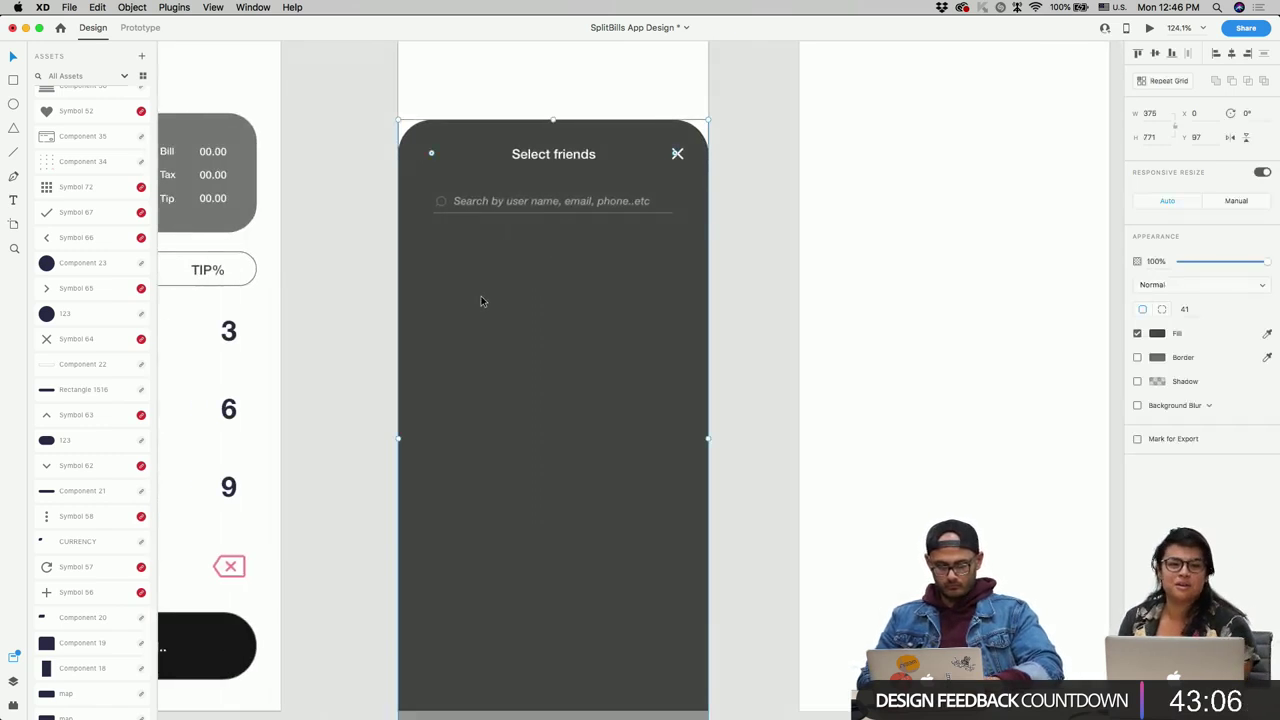
pyautogui.press('super+z')
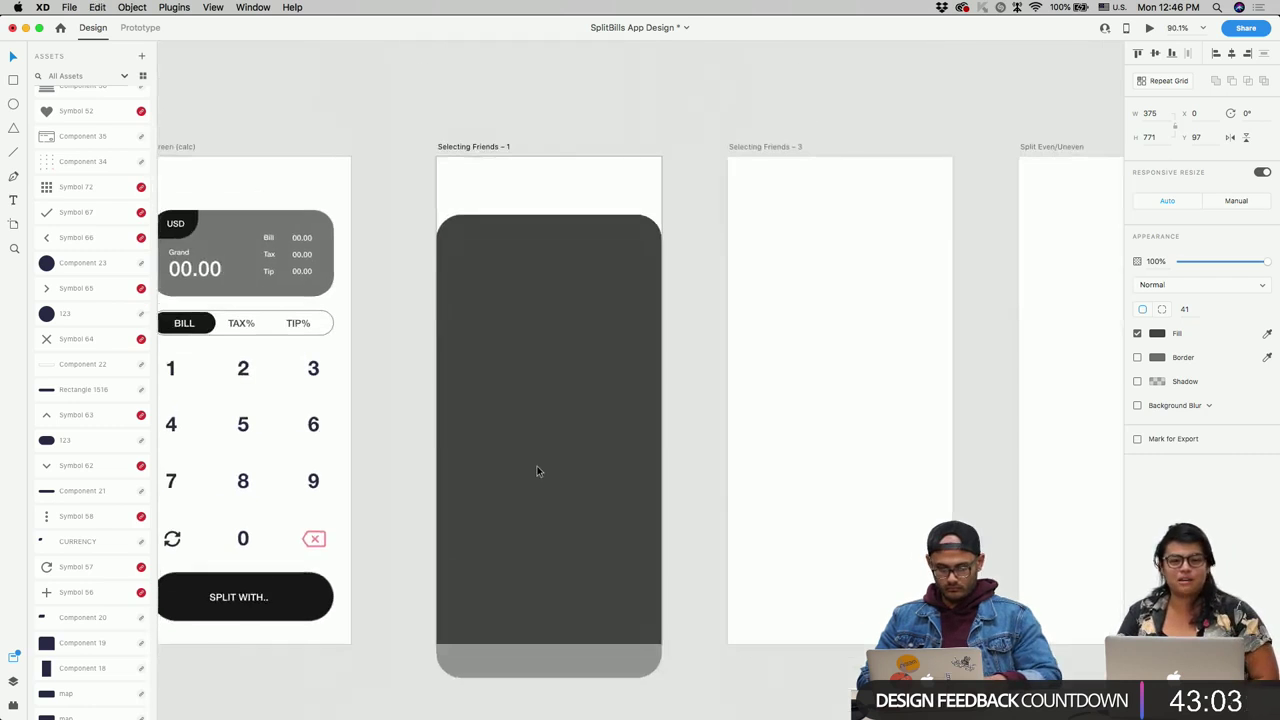
pyautogui.scroll(-3, 537, 471)
pyautogui.moveTo(634, 651)
pyautogui.mouseDown()
pyautogui.moveTo(663, 677)
pyautogui.moveTo(652, 662)
pyautogui.mouseUp()
pyautogui.moveTo(463, 650); pyautogui.dragTo(403, 686)
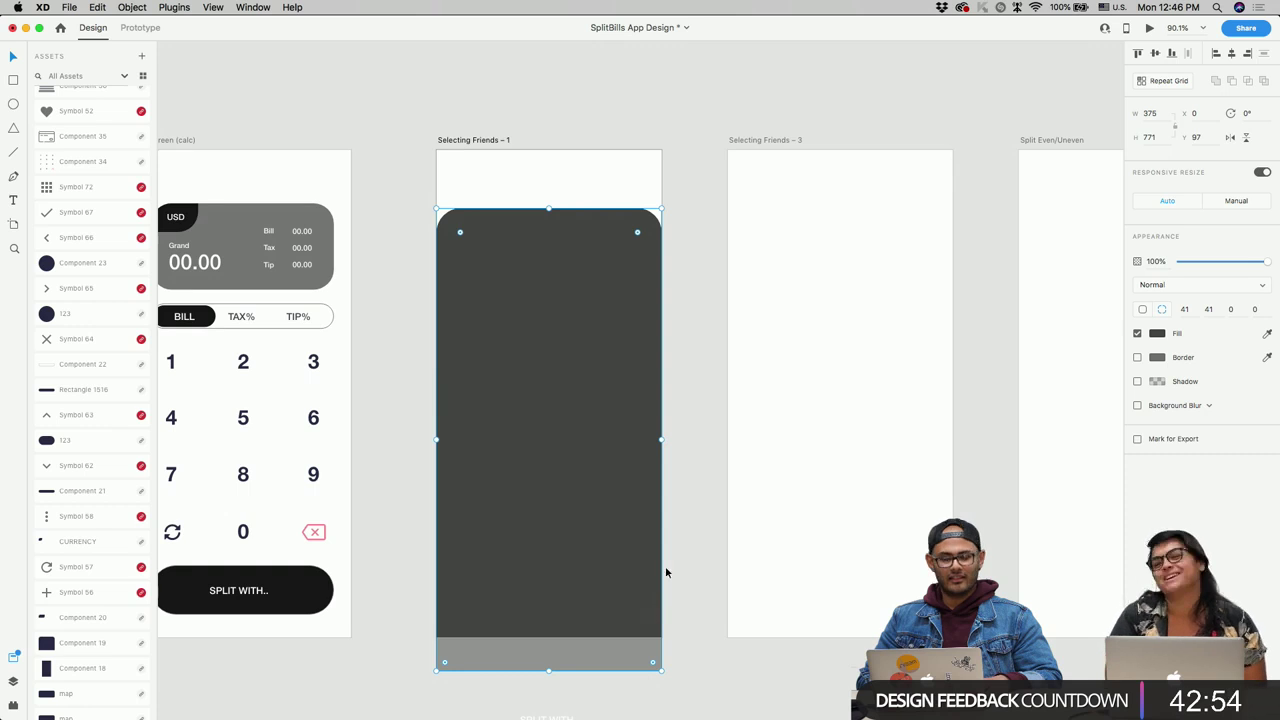
# Step: Send the panel copy behind the title and search field but above the original panel, aligned at X 0, Y 97
pyautogui.moveTo(607, 358); pyautogui.dragTo(600, 437)
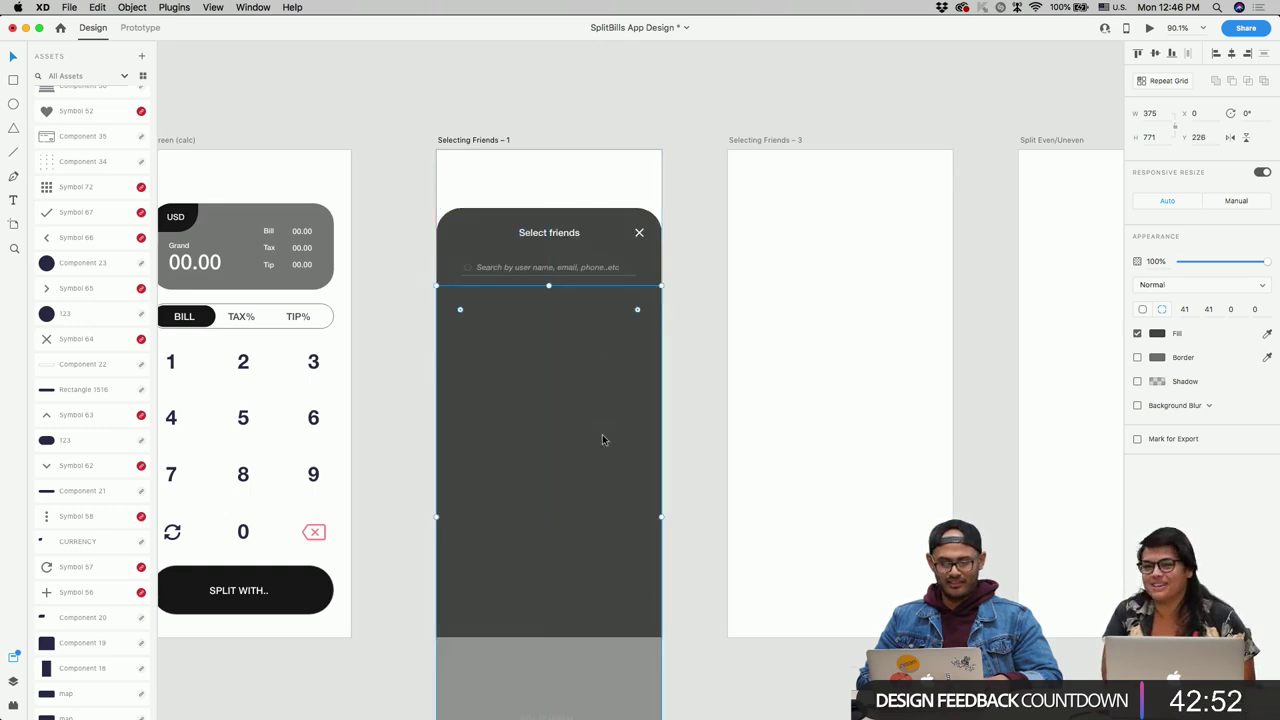
pyautogui.press('super+shift+y')
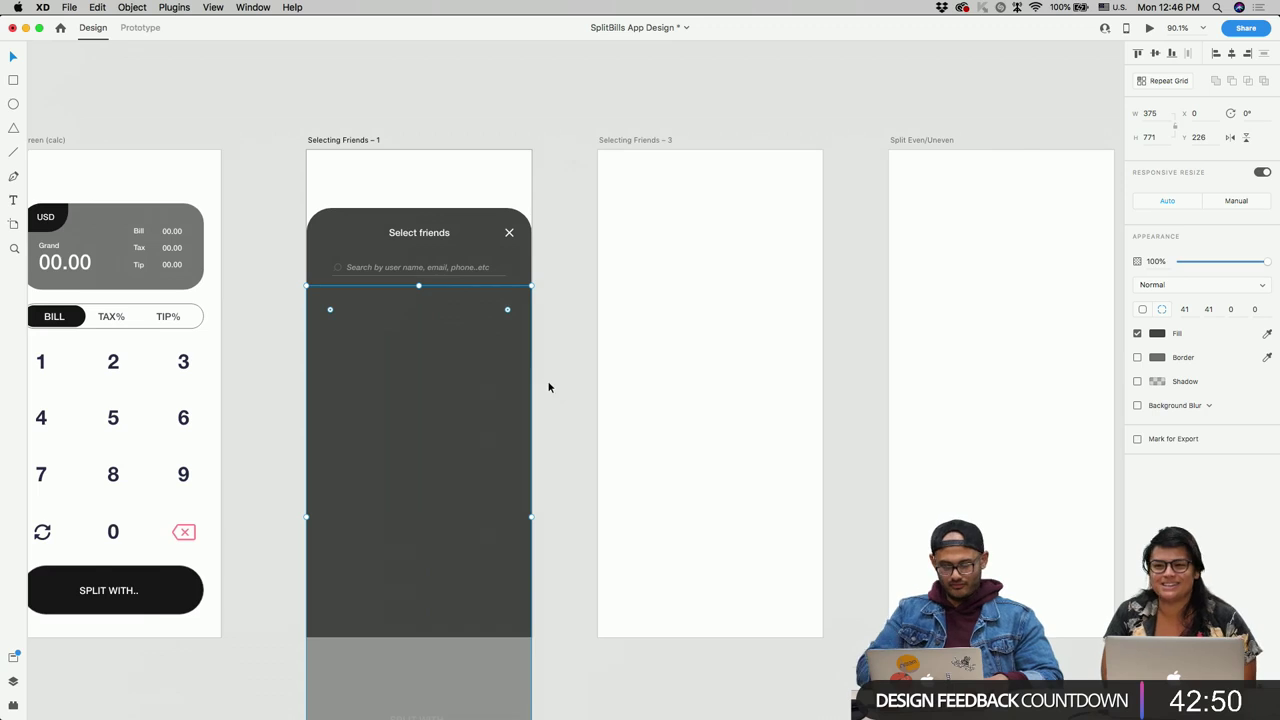
pyautogui.press('super+shift+y')
pyautogui.press('super+y')
pyautogui.moveTo(84, 108); pyautogui.dragTo(75, 145)
pyautogui.moveTo(606, 430)
pyautogui.mouseDown()
pyautogui.moveTo(605, 390)
pyautogui.moveTo(598, 452)
pyautogui.mouseUp()
pyautogui.moveTo(84, 139); pyautogui.dragTo(80, 190)
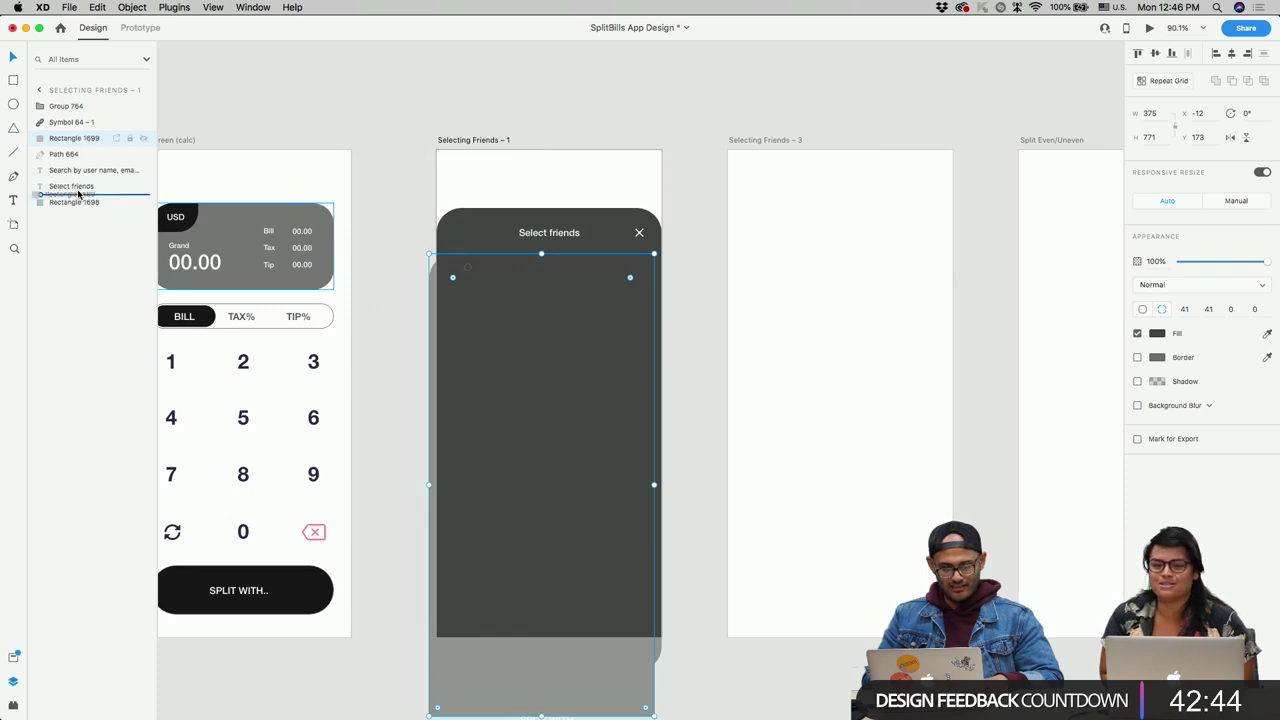
pyautogui.moveTo(586, 400); pyautogui.dragTo(593, 358)
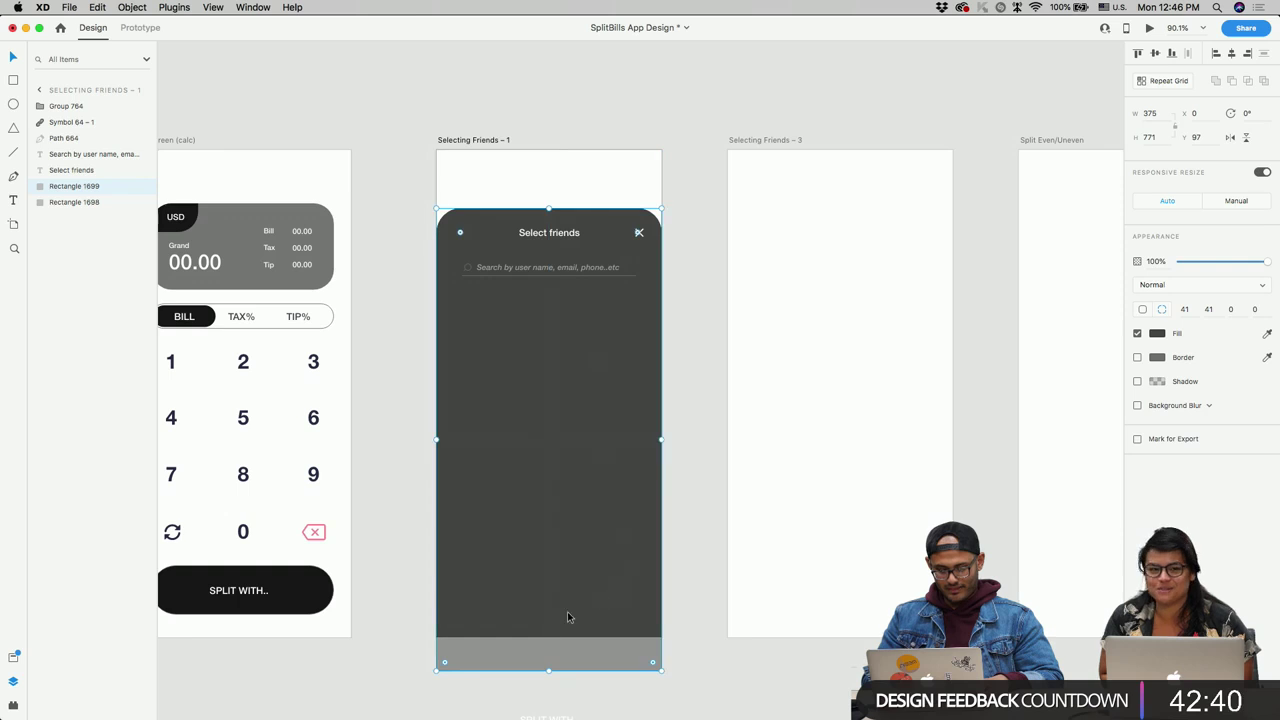
# Step: Shorten the panel copy to a header about 159 high behind the title and search field, and enable its shadow
pyautogui.moveTo(551, 673); pyautogui.dragTo(549, 308)
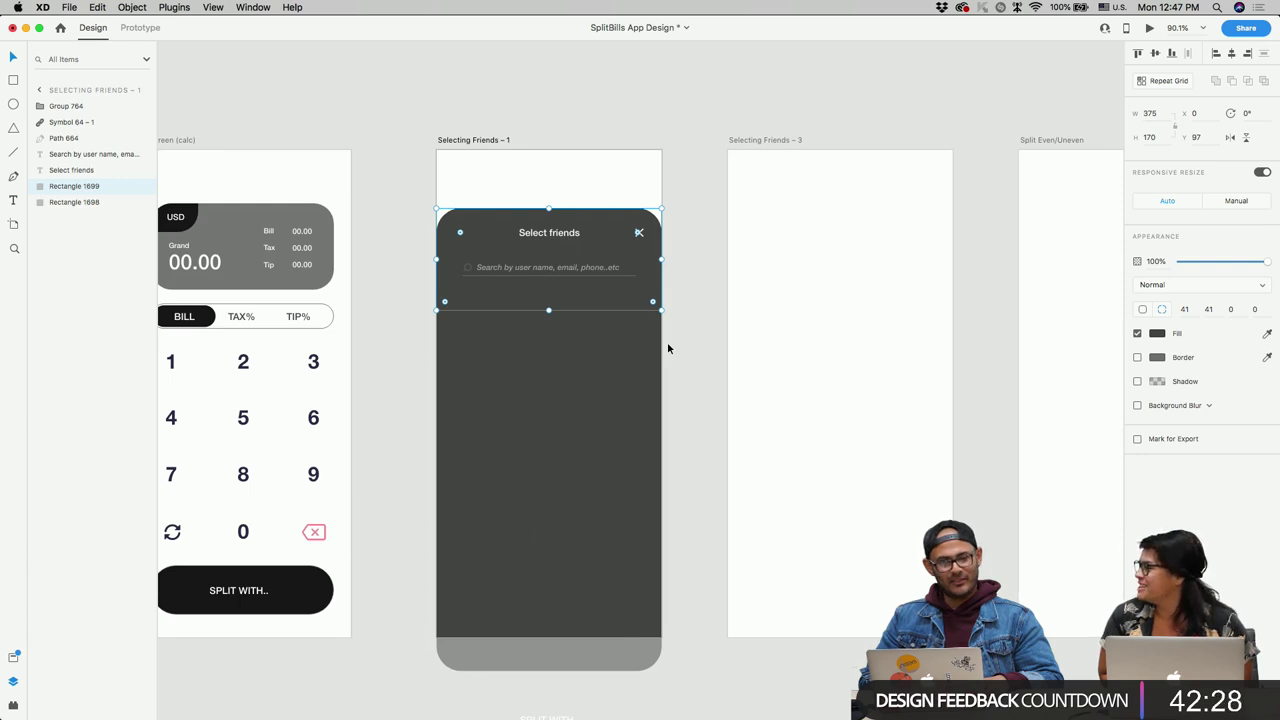
pyautogui.moveTo(559, 310)
pyautogui.mouseDown()
pyautogui.moveTo(551, 331)
pyautogui.moveTo(551, 309)
pyautogui.mouseUp()
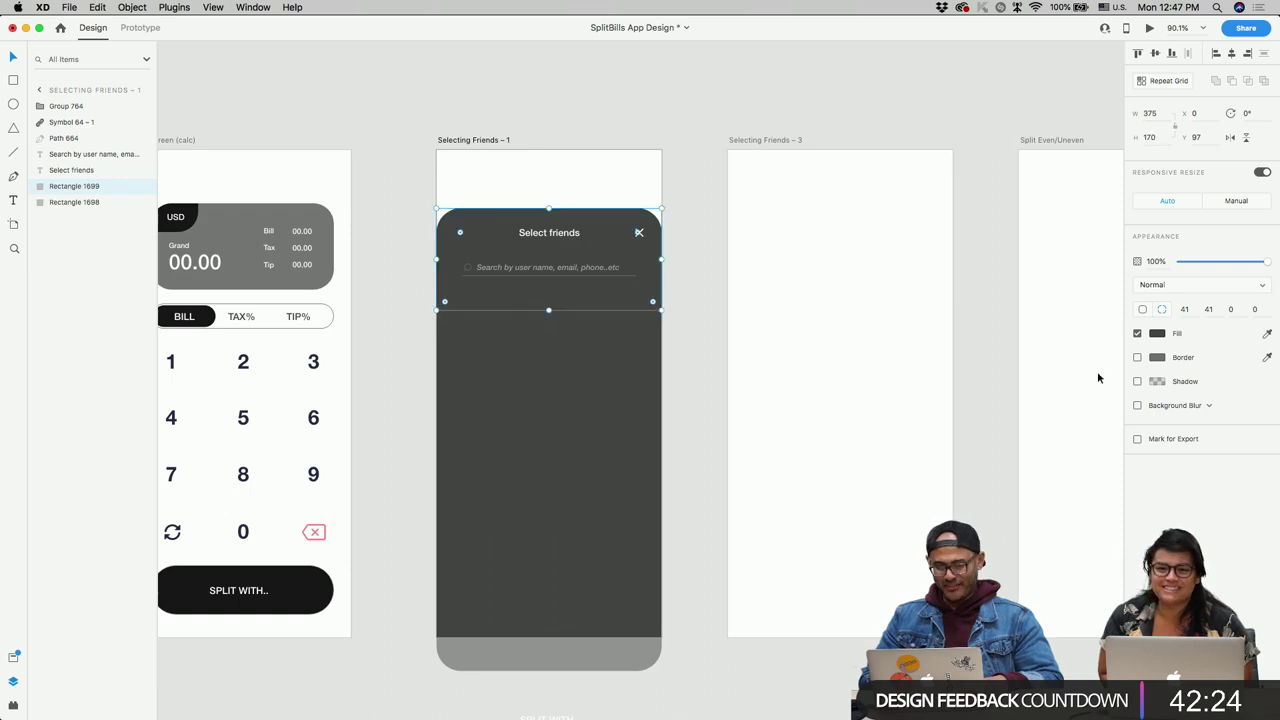
pyautogui.click(1138, 382)
pyautogui.scroll(3, 539, 336)
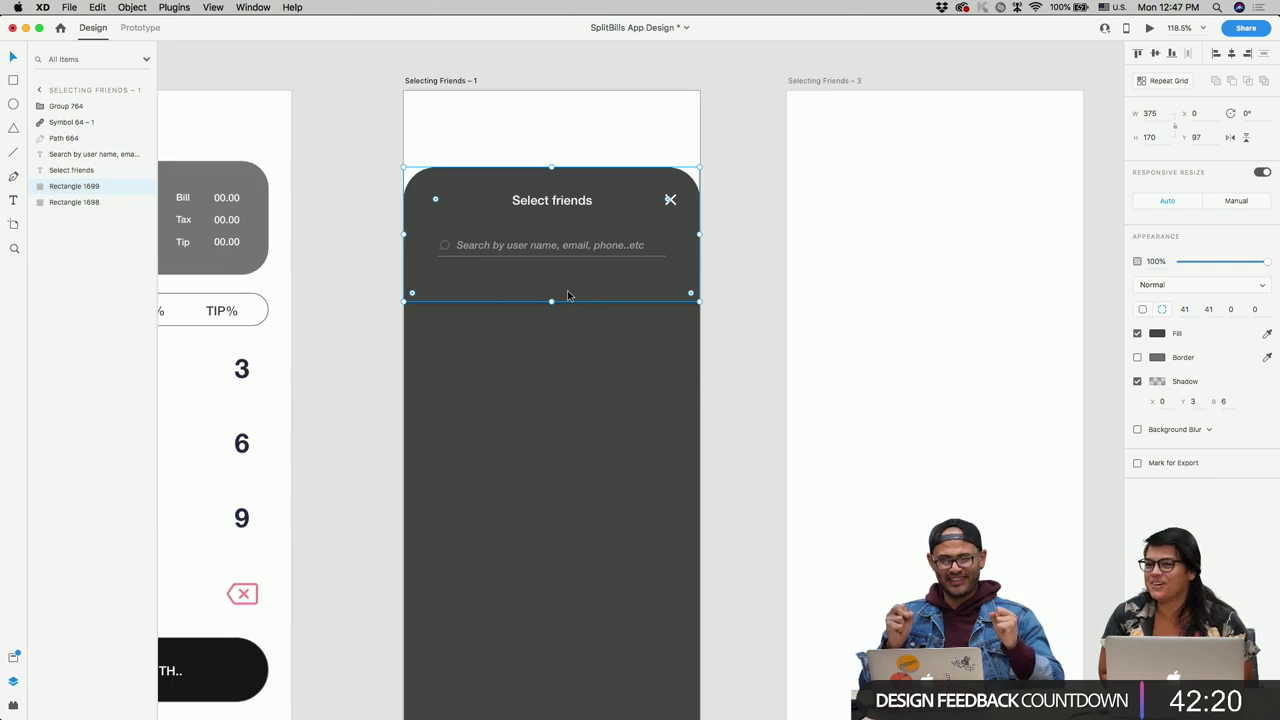
pyautogui.moveTo(552, 302); pyautogui.dragTo(553, 290)
# Step: Draw a white circle about 57 by 57 below the header's left end, at about X 39, Y 283
pyautogui.scroll(-5, 553, 290)
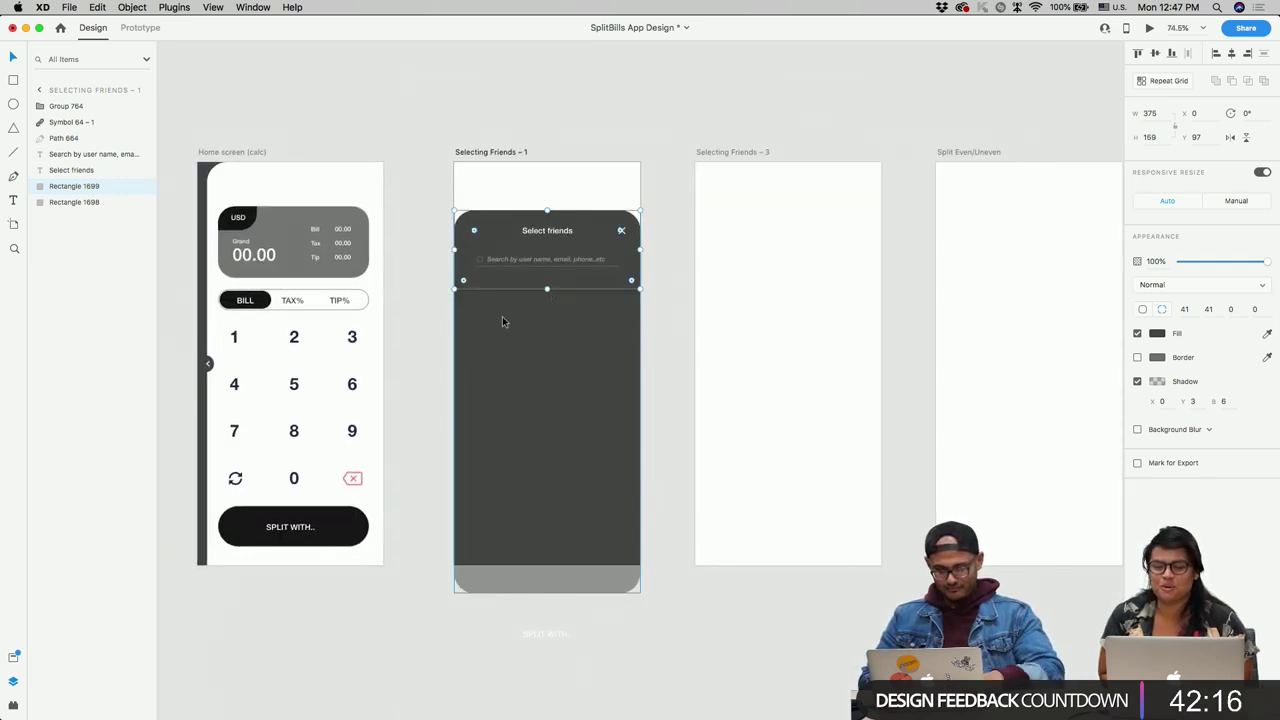
pyautogui.moveTo(476, 319)
pyautogui.mouseDown()
pyautogui.moveTo(512, 347)
pyautogui.moveTo(491, 318)
pyautogui.mouseUp()
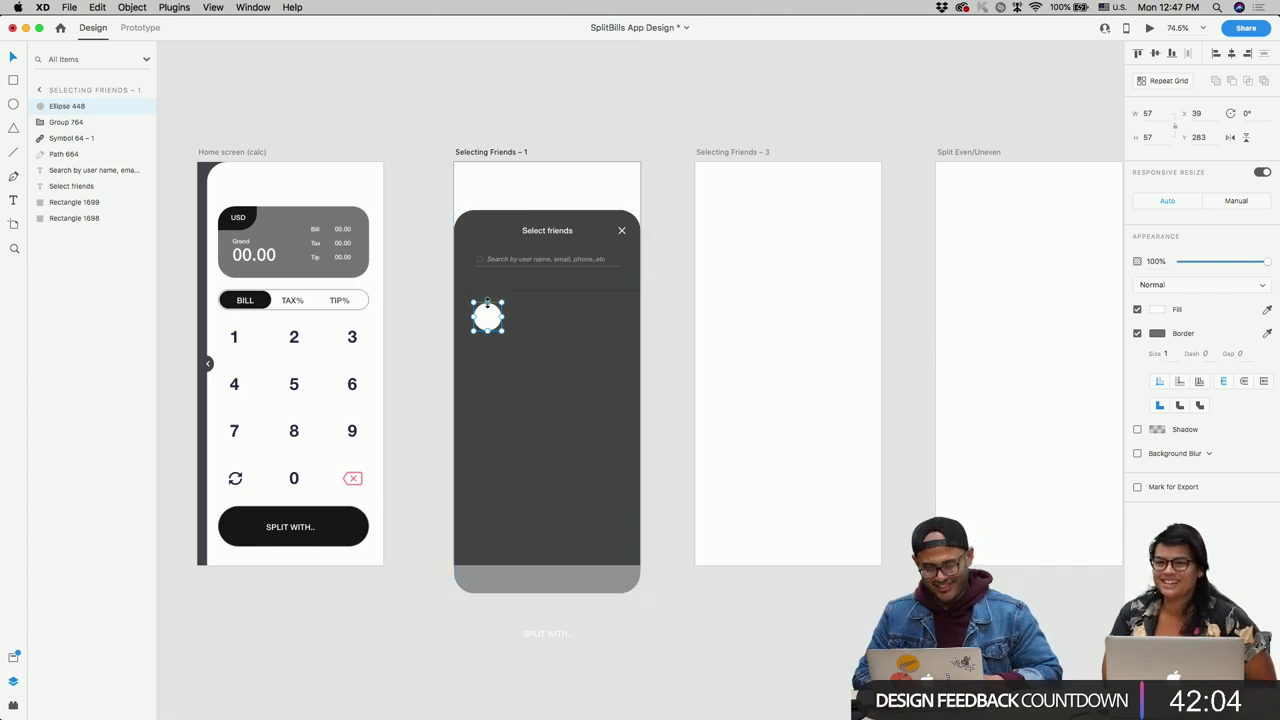
# Step: Group the magnifier, placeholder text and divider line, and widen the group symmetrically to about 316 at X 29
pyautogui.scroll(3, 490, 310)
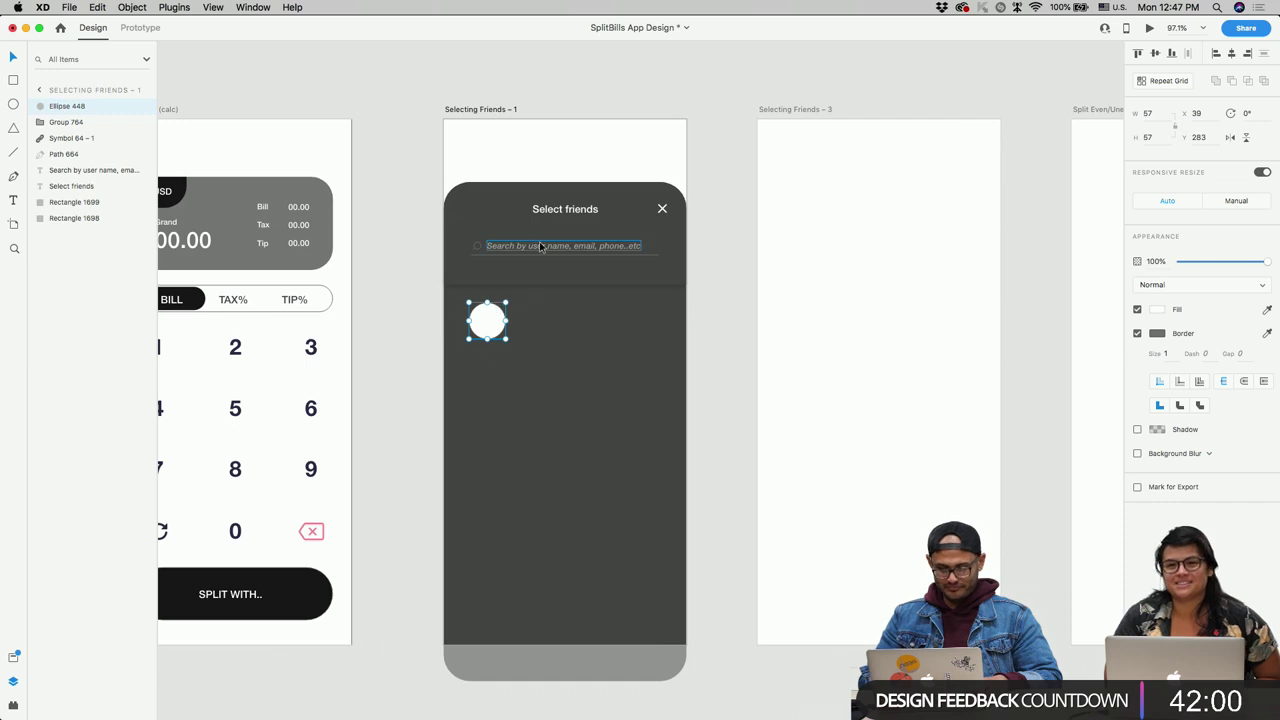
pyautogui.click(485, 246)
pyautogui.keyDown('shift'); pyautogui.click(486, 253); pyautogui.keyUp('shift')
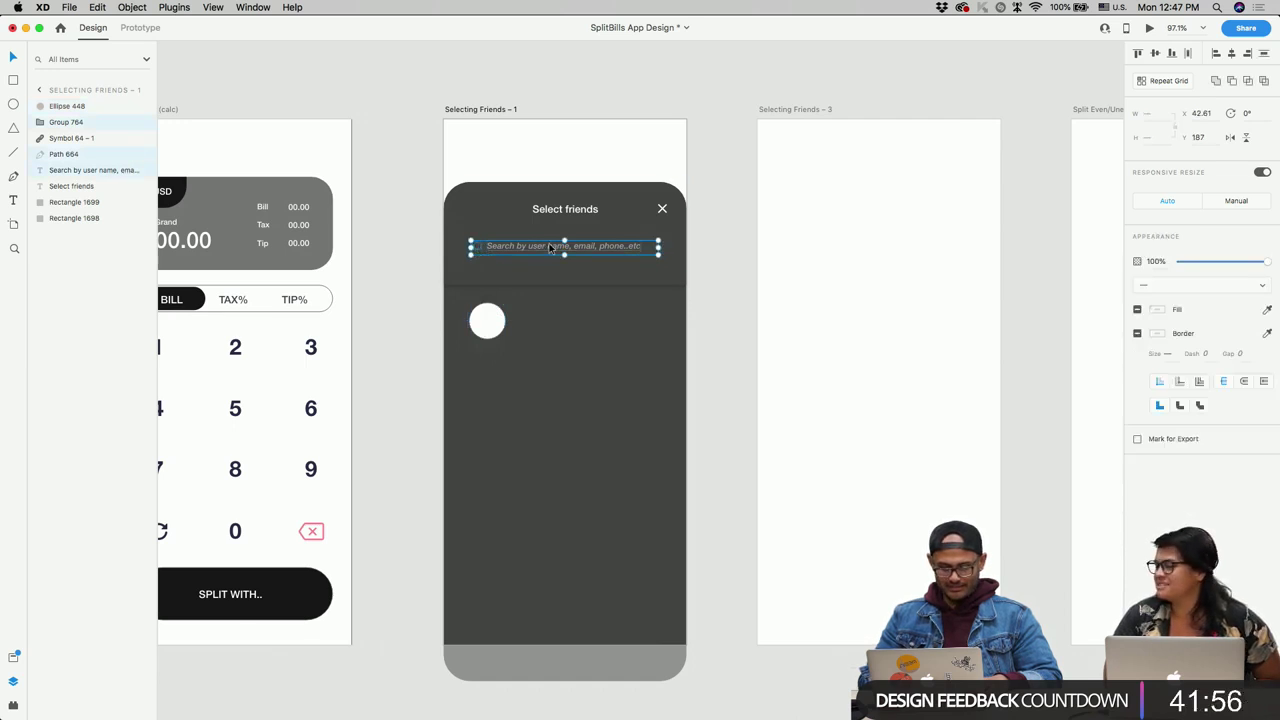
pyautogui.press('super+g')
pyautogui.scroll(5, 533, 255)
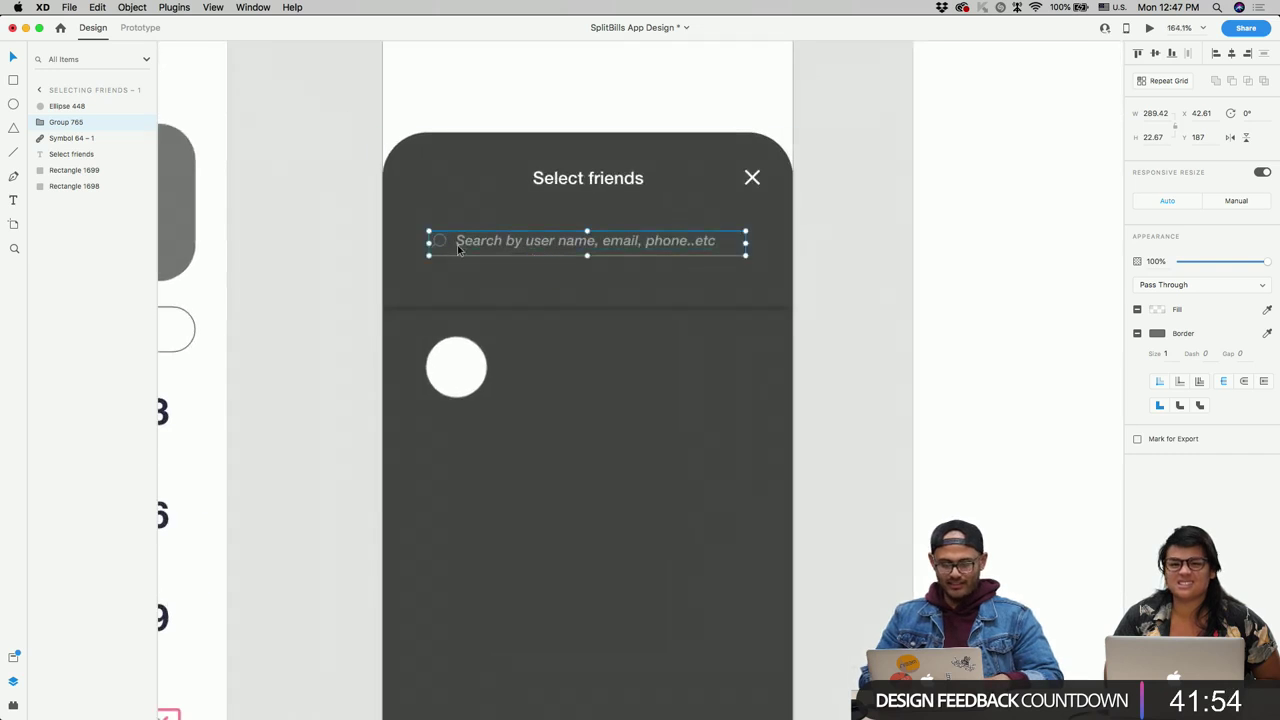
pyautogui.press('alt')
pyautogui.moveTo(427, 242); pyautogui.dragTo(414, 242)
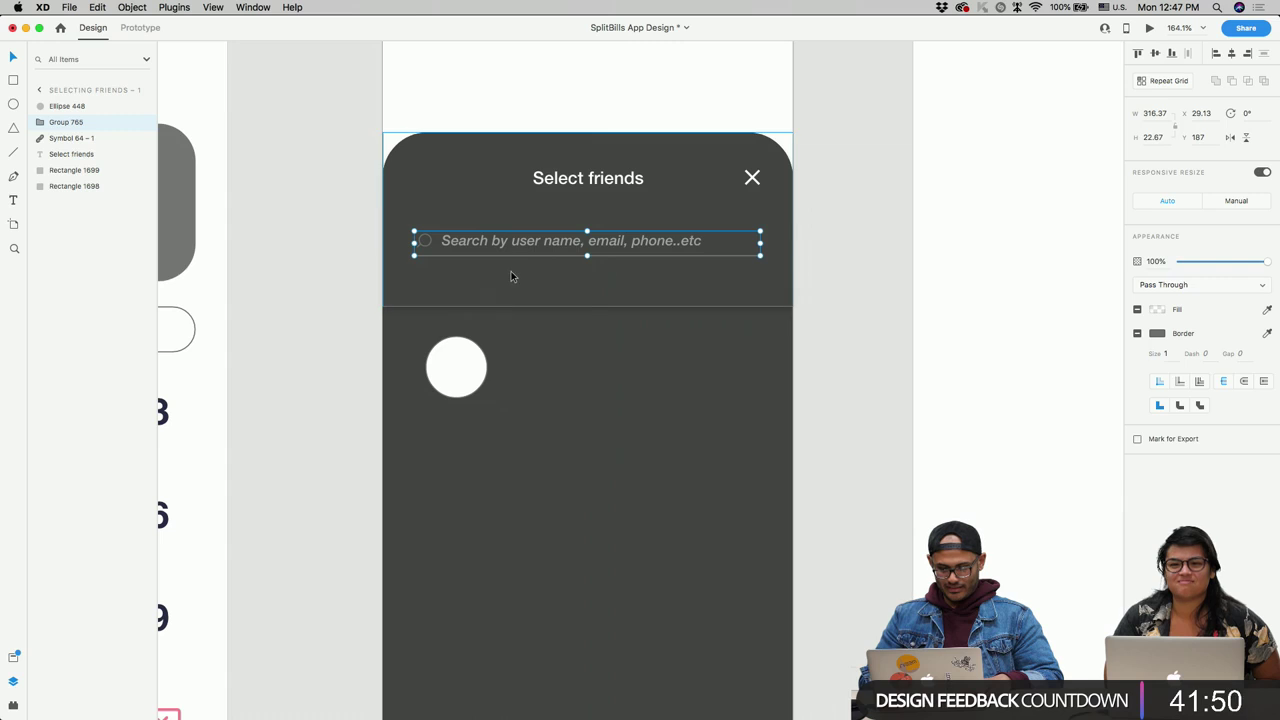
# Step: Adjust the placeholder text's opacity and move the white circle to X 29, Y 280, in line with the search field's left edge
pyautogui.doubleClick(555, 240)
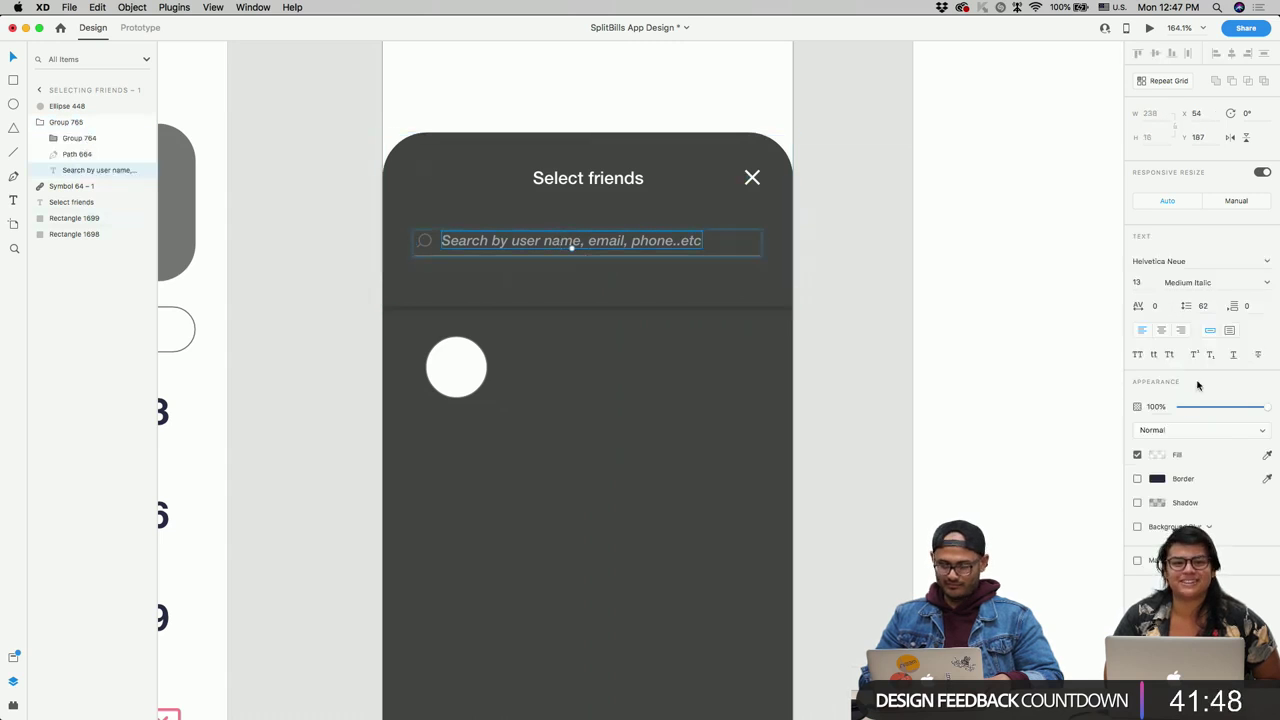
pyautogui.click(1250, 408)
pyautogui.moveTo(470, 383); pyautogui.dragTo(457, 381)
# Step: Repeat the circle downward as a grid of seven, about 525 high, and ungroup the grid into separate circles
pyautogui.scroll(-1, 457, 381)
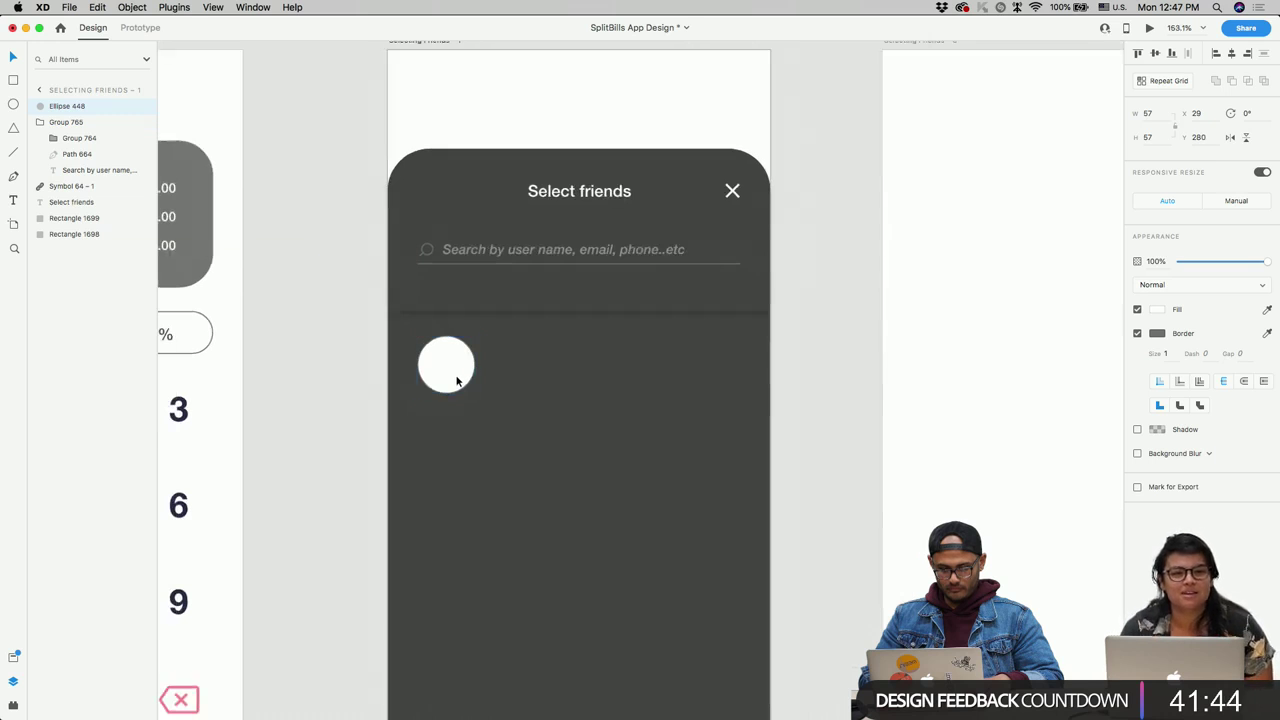
pyautogui.click(1163, 80)
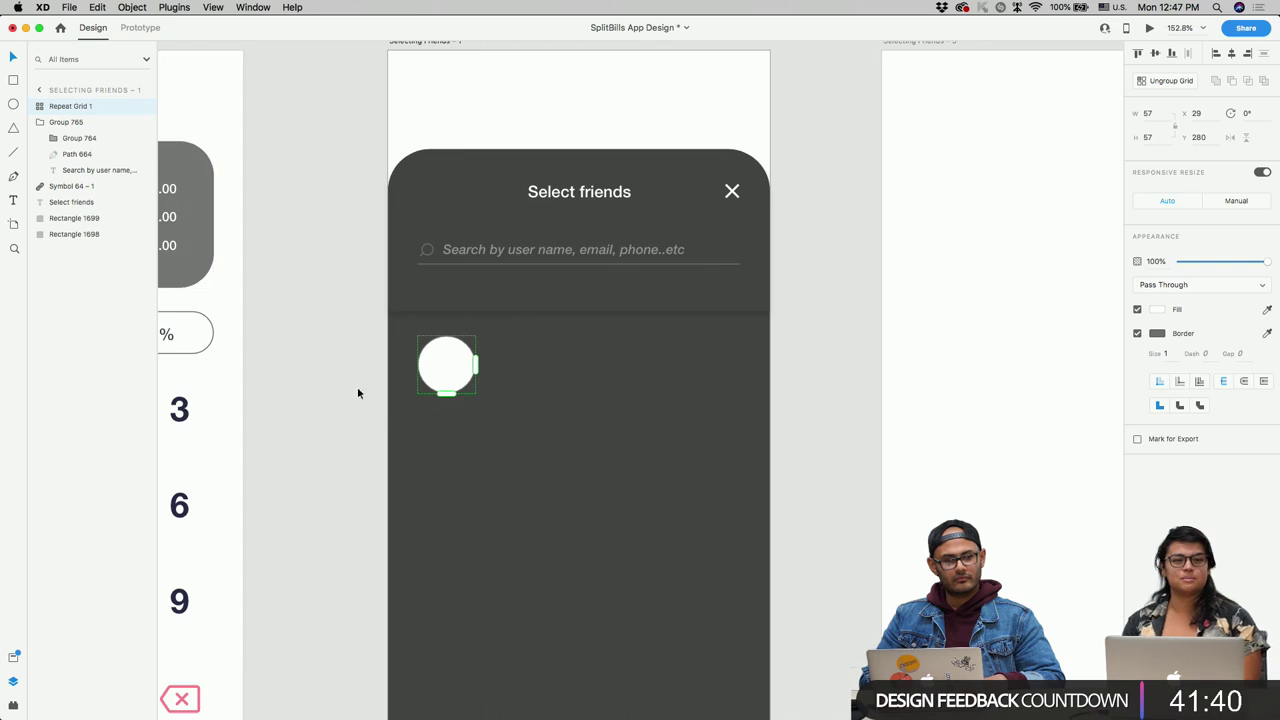
pyautogui.scroll(-4, 383, 417)
pyautogui.scroll(-2, 483, 393)
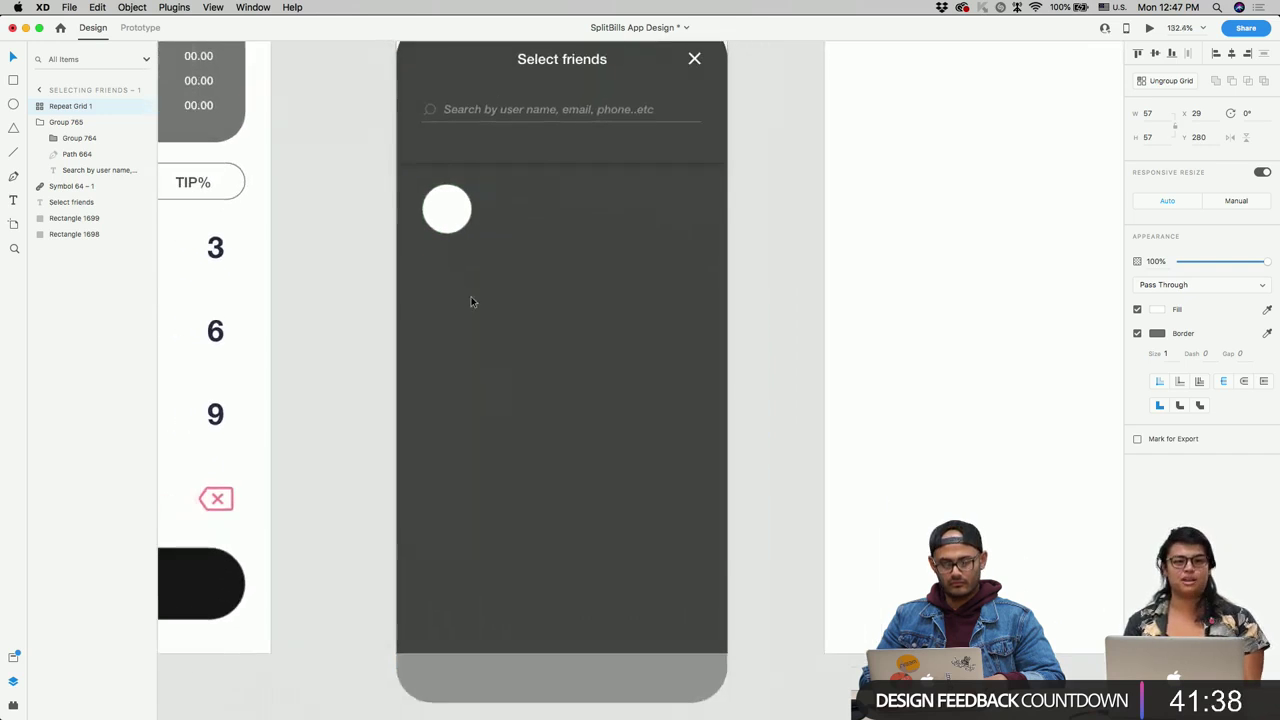
pyautogui.moveTo(450, 232); pyautogui.dragTo(424, 647)
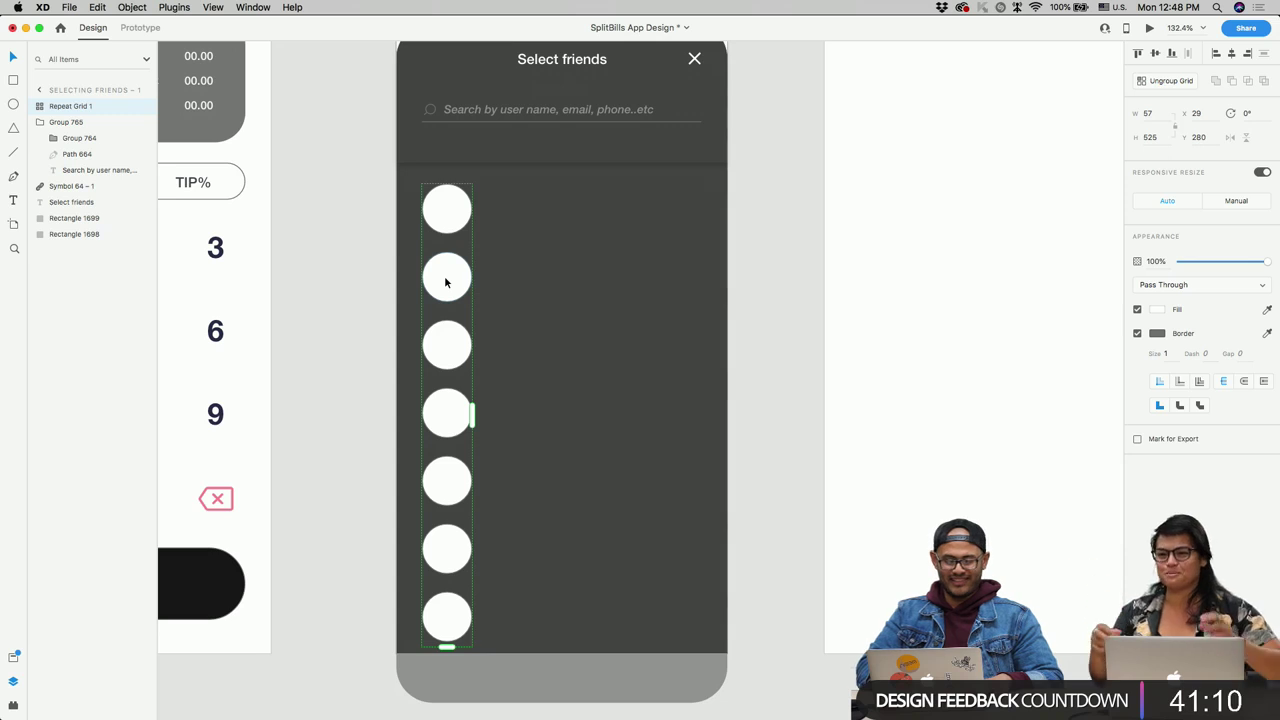
pyautogui.press('super+shift+g')
pyautogui.click(520, 289)
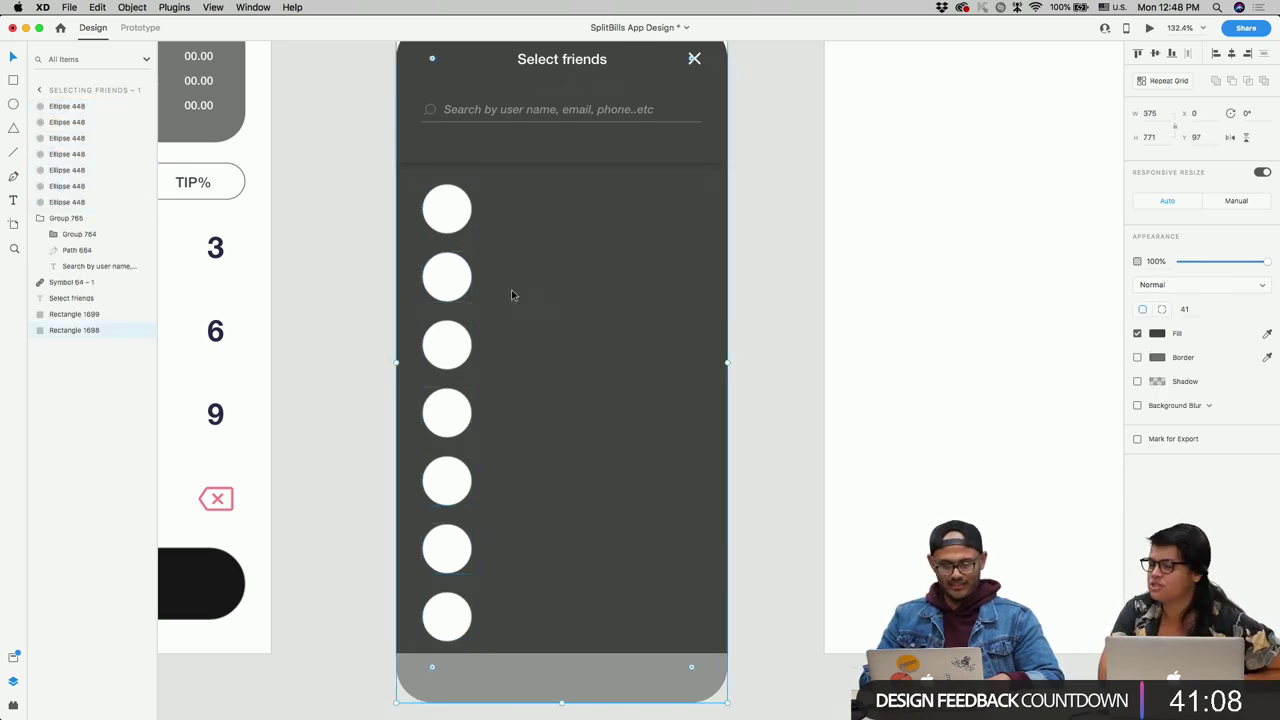
# Step: Regroup the column of seven white avatar circles into one repeat grid
pyautogui.click(441, 286)
pyautogui.keyDown('shift'); pyautogui.click(450, 202); pyautogui.keyUp('shift')
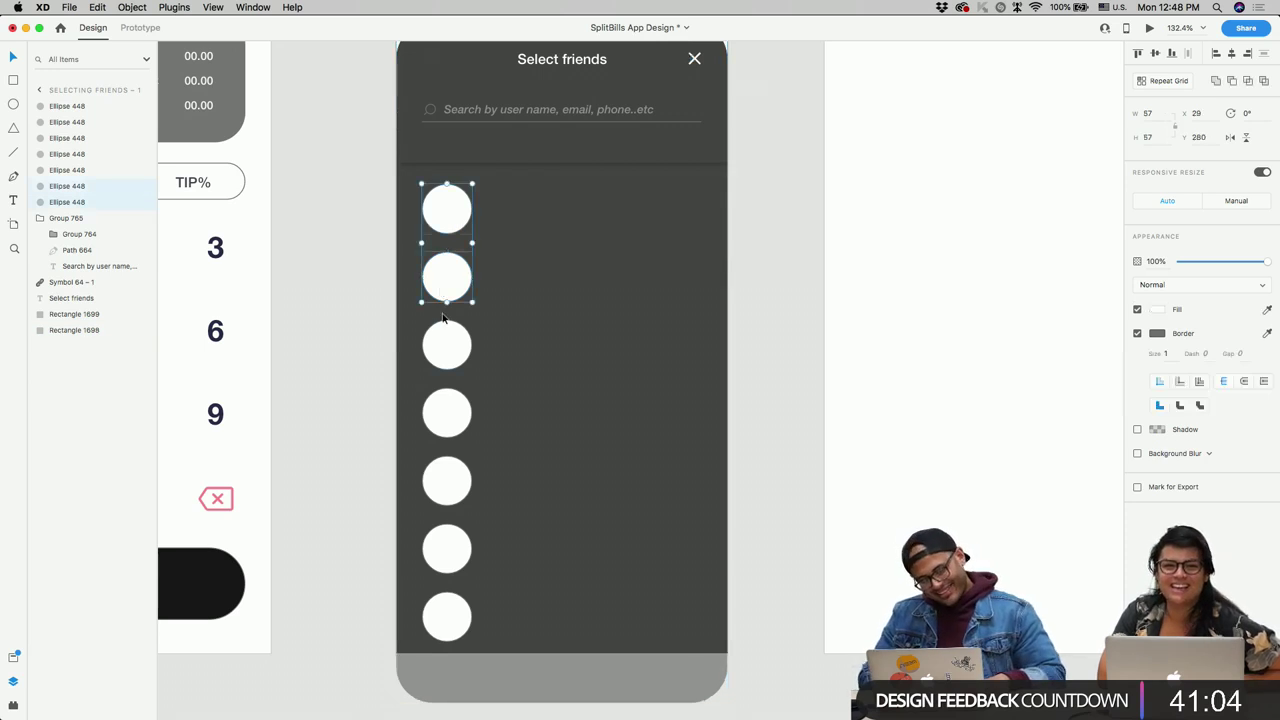
pyautogui.keyDown('shift'); pyautogui.click(444, 330); pyautogui.keyUp('shift')
pyautogui.press('super+r')
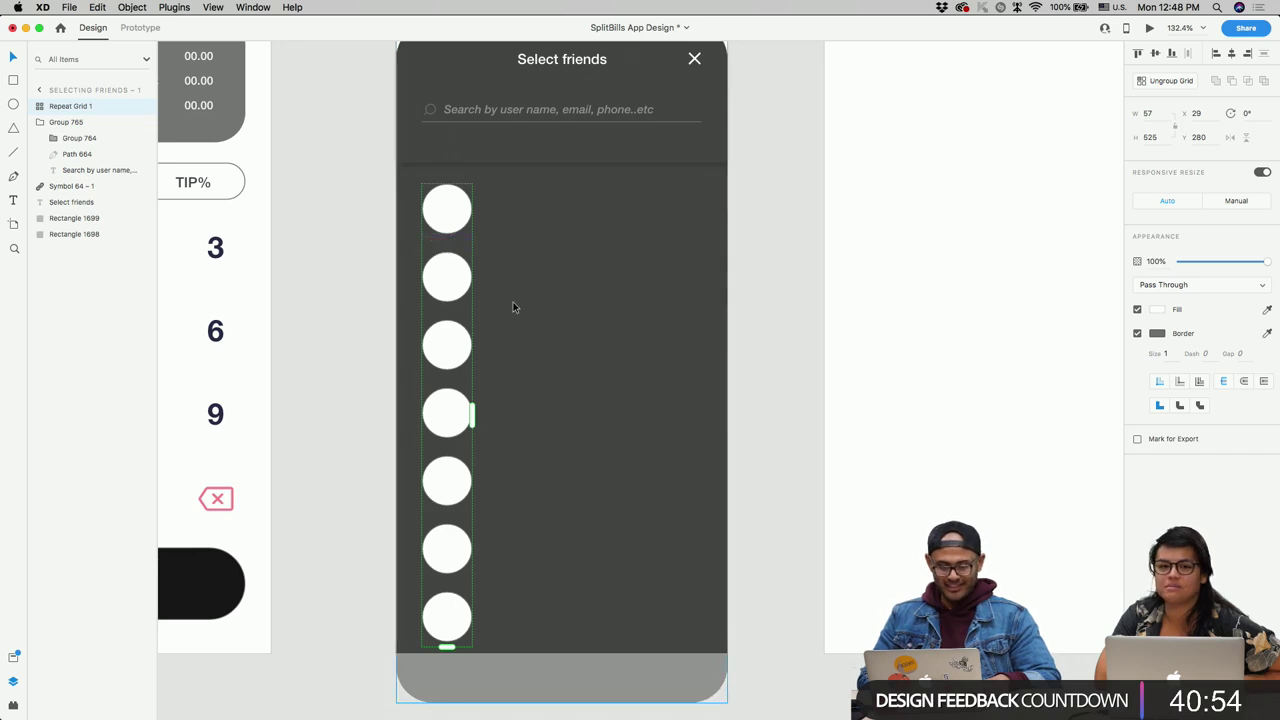
# Step: Add a friend's first name and last initial as a text label beside the first avatar circle
pyautogui.scroll(-1, 513, 307)
pyautogui.hscroll(-1, 513, 307)
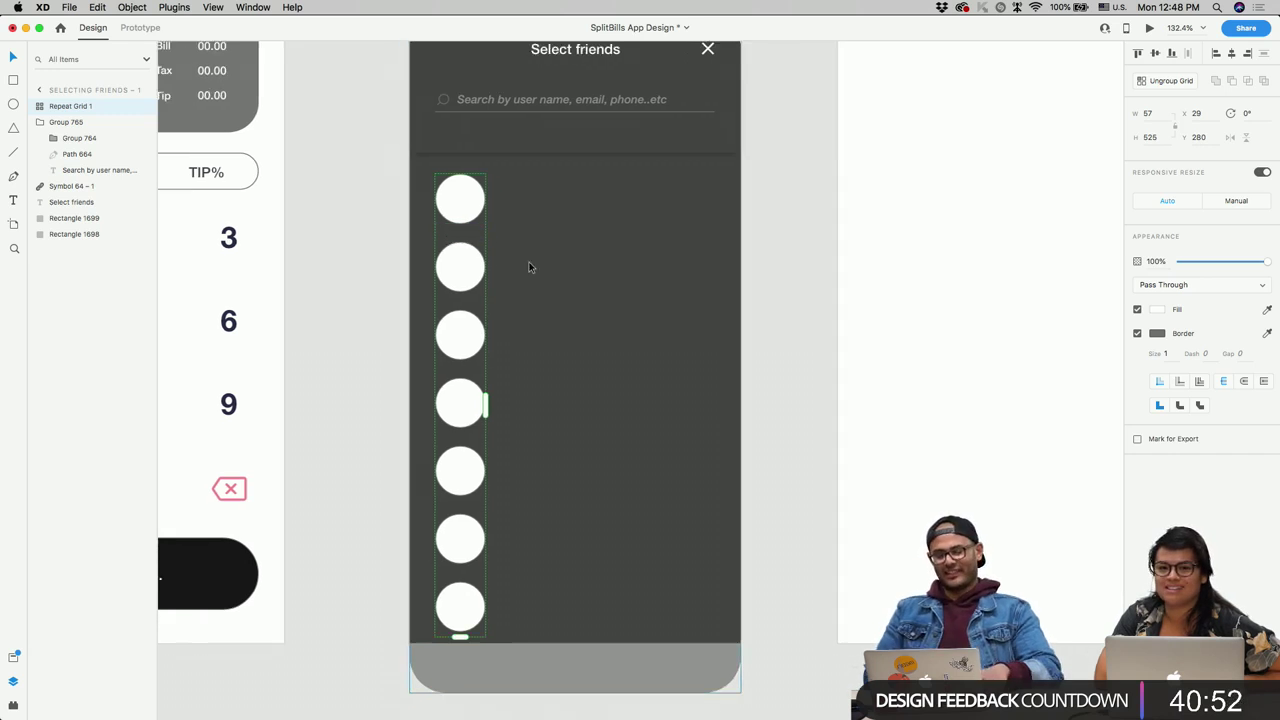
pyautogui.press('t')
pyautogui.click(528, 186)
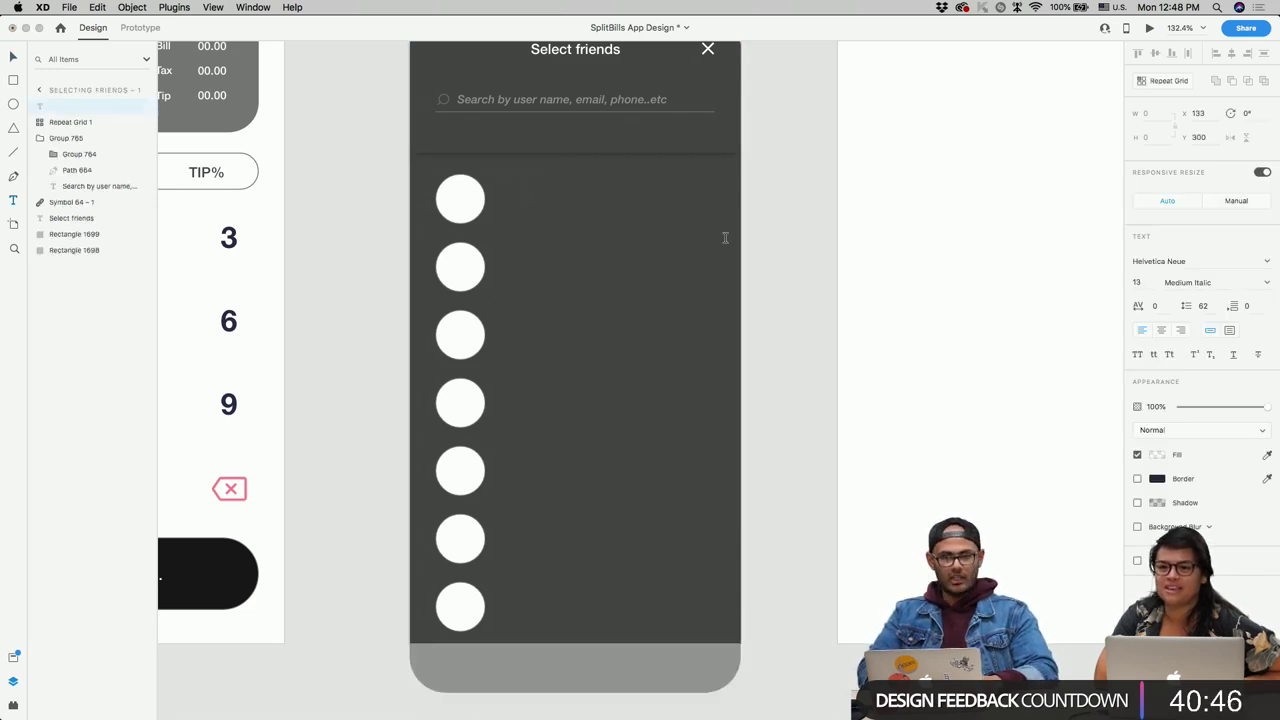
pyautogui.write('Osa')
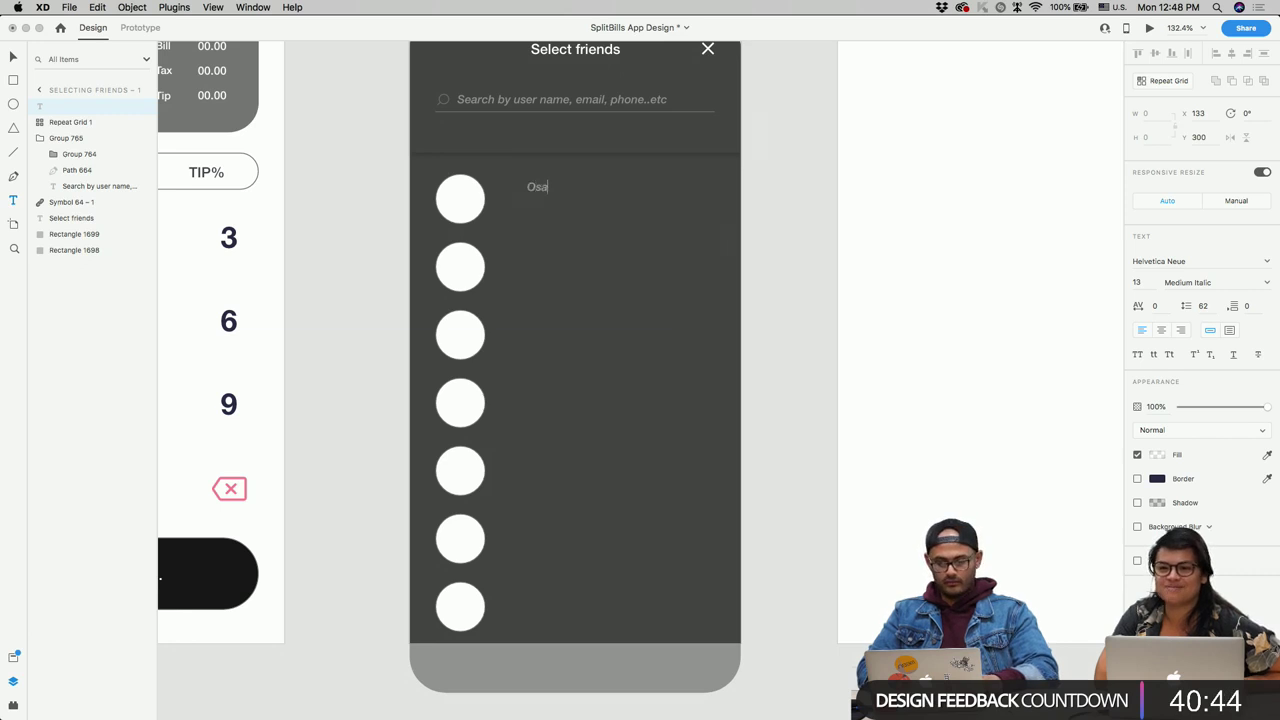
pyautogui.press('BackSpace')
pyautogui.press('BackSpace')
pyautogui.write('Alexis')
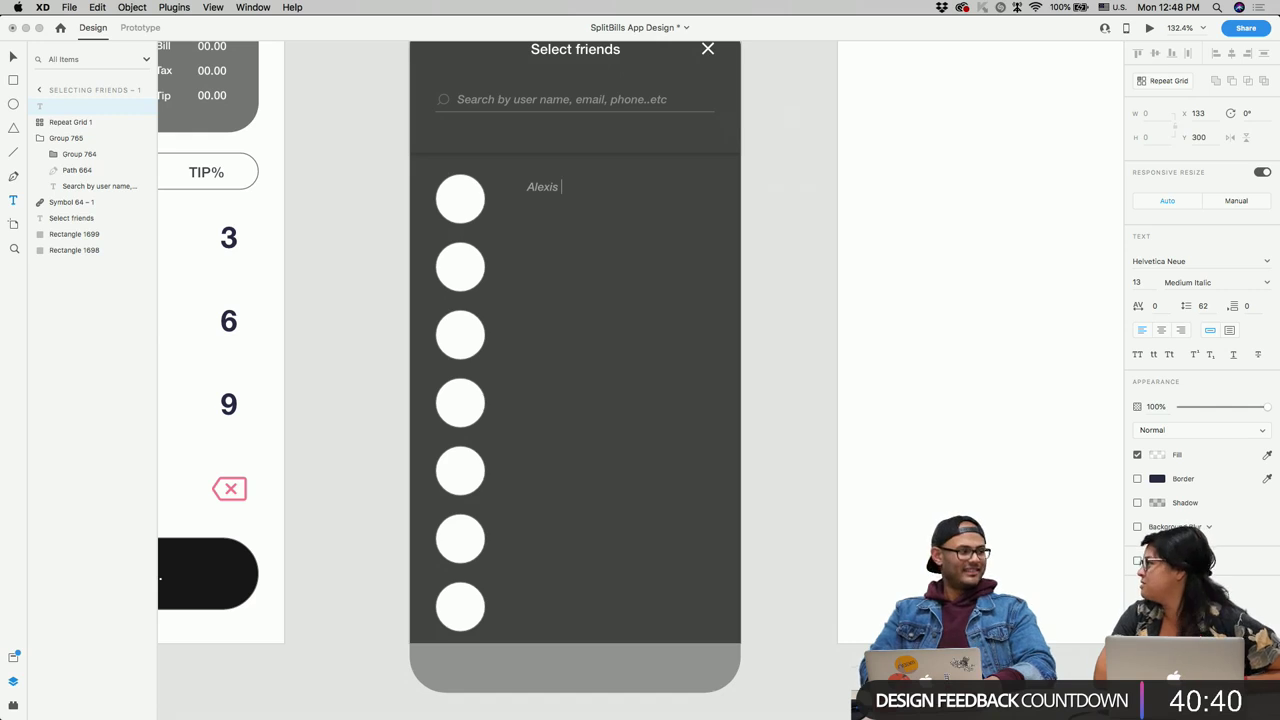
pyautogui.write(' B.')
pyautogui.press('Escape')
# Step: Duplicate the name label just below the first, at X 100, Y 310, and replace its text with a placeholder phone number
pyautogui.moveTo(561, 196); pyautogui.dragTo(533, 213)
pyautogui.doubleClick(520, 208)
pyautogui.write('222222222')
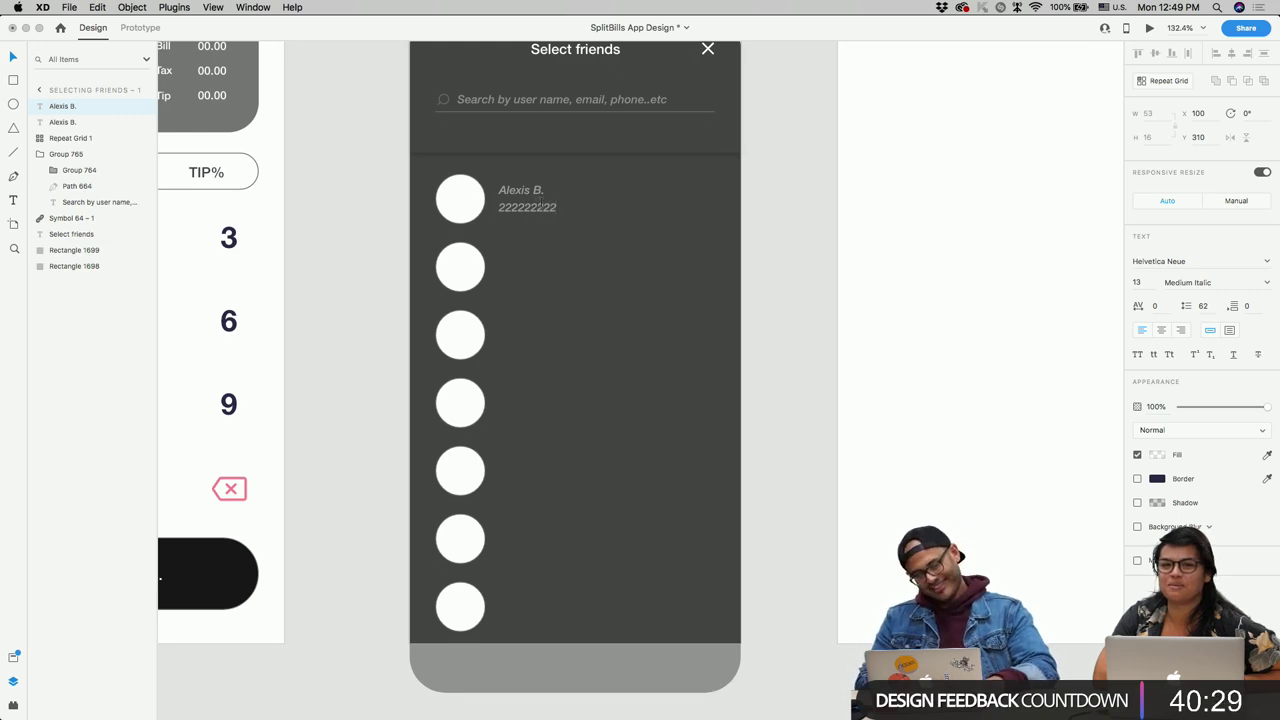
pyautogui.press('Escape')
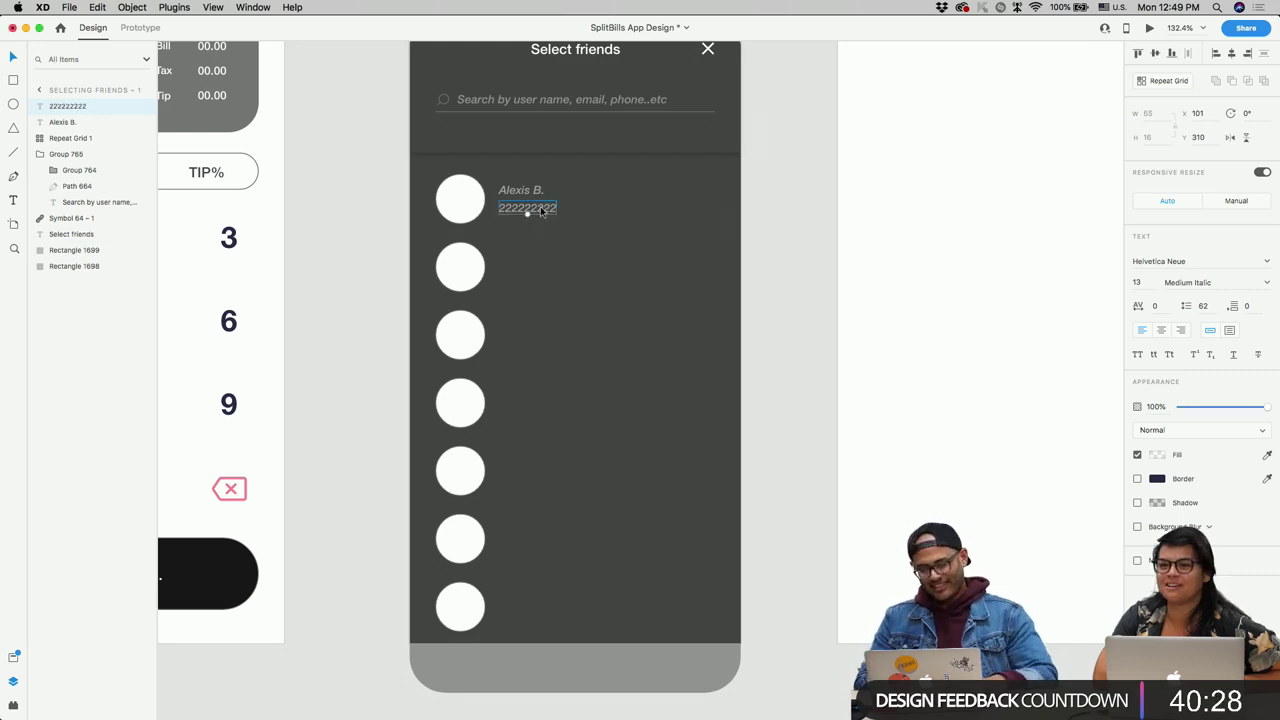
# Step: Group the name and number labels and repeat the group downward as a grid of seven, spaced to match the circles
pyautogui.keyDown('shift'); pyautogui.click(520, 190); pyautogui.keyUp('shift')
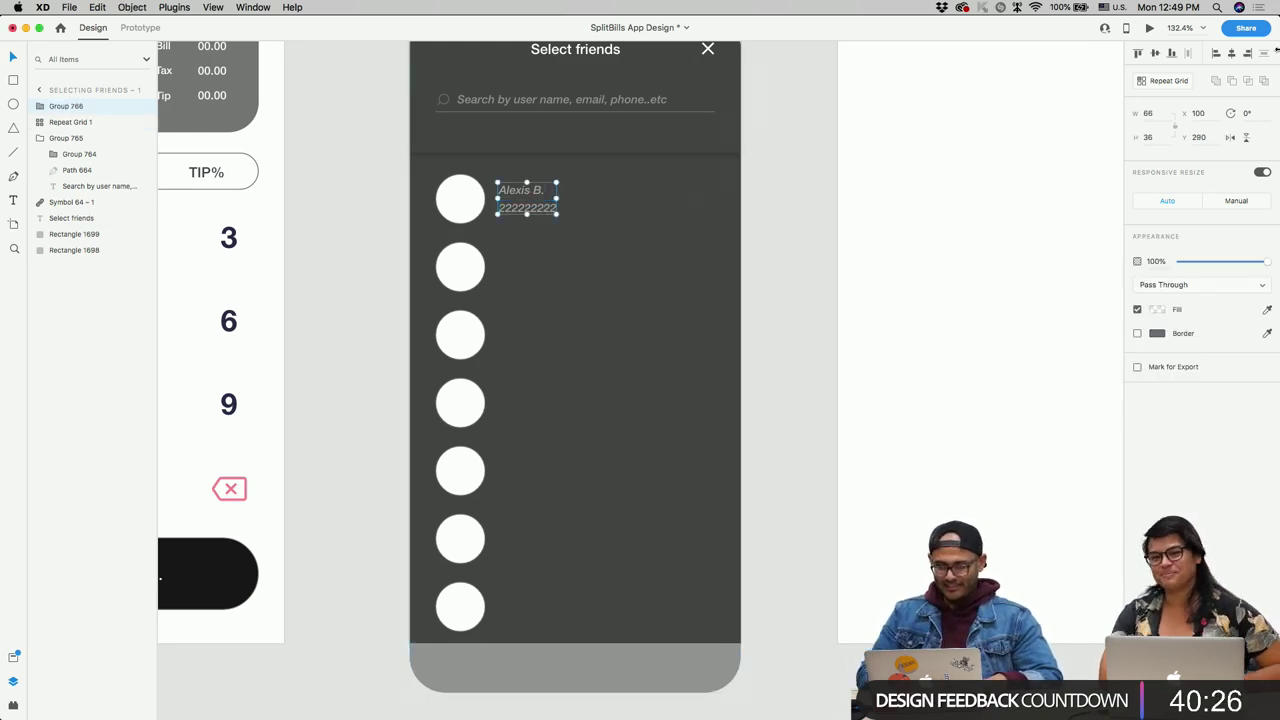
pyautogui.click(1165, 81)
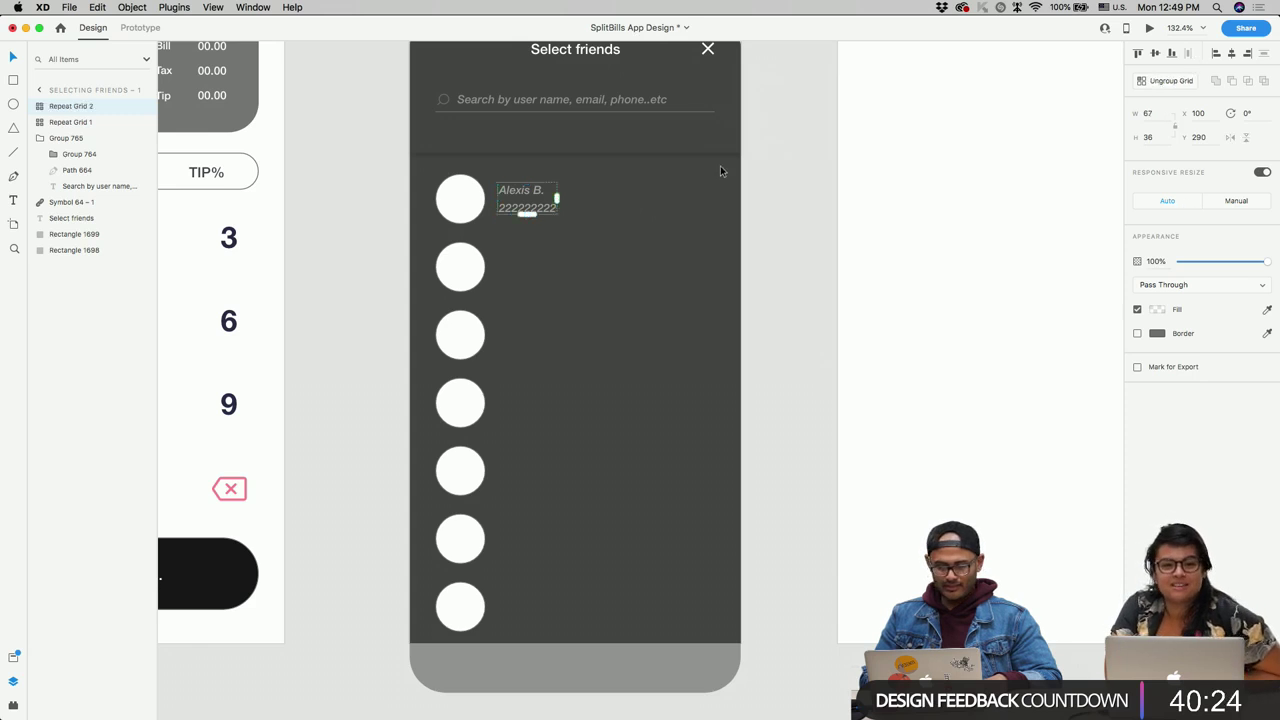
pyautogui.moveTo(527, 213); pyautogui.dragTo(527, 523)
pyautogui.moveTo(527, 218); pyautogui.dragTo(538, 277)
# Step: Ungroup the label grid and the circle grid into separate label groups and circles
pyautogui.press('super+shift+g')
pyautogui.click(605, 234)
pyautogui.click(451, 266)
pyautogui.press('super+shift+g')
pyautogui.press('Escape')
# Step: Move the label groups of the third to seventh rows up into line with their circles, placing the last at Y 753
pyautogui.click(537, 340)
pyautogui.moveTo(537, 340); pyautogui.dragTo(537, 337)
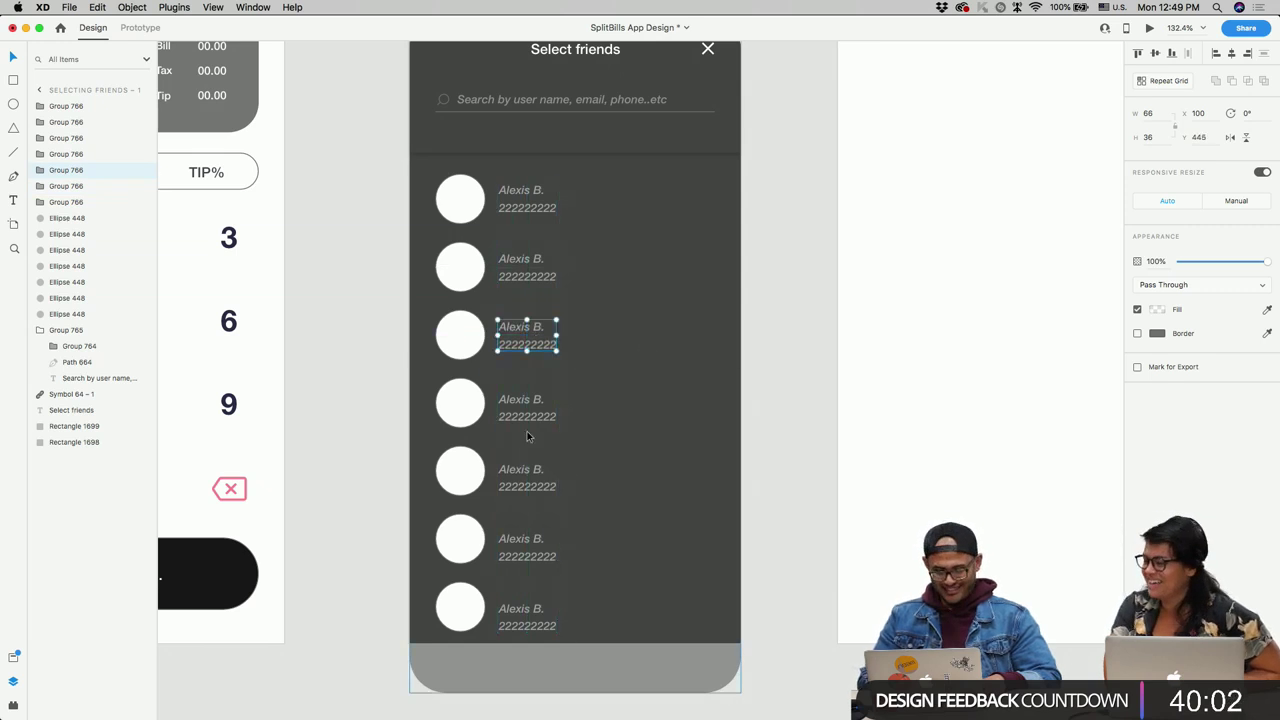
pyautogui.moveTo(528, 422); pyautogui.dragTo(528, 414)
pyautogui.click(522, 472)
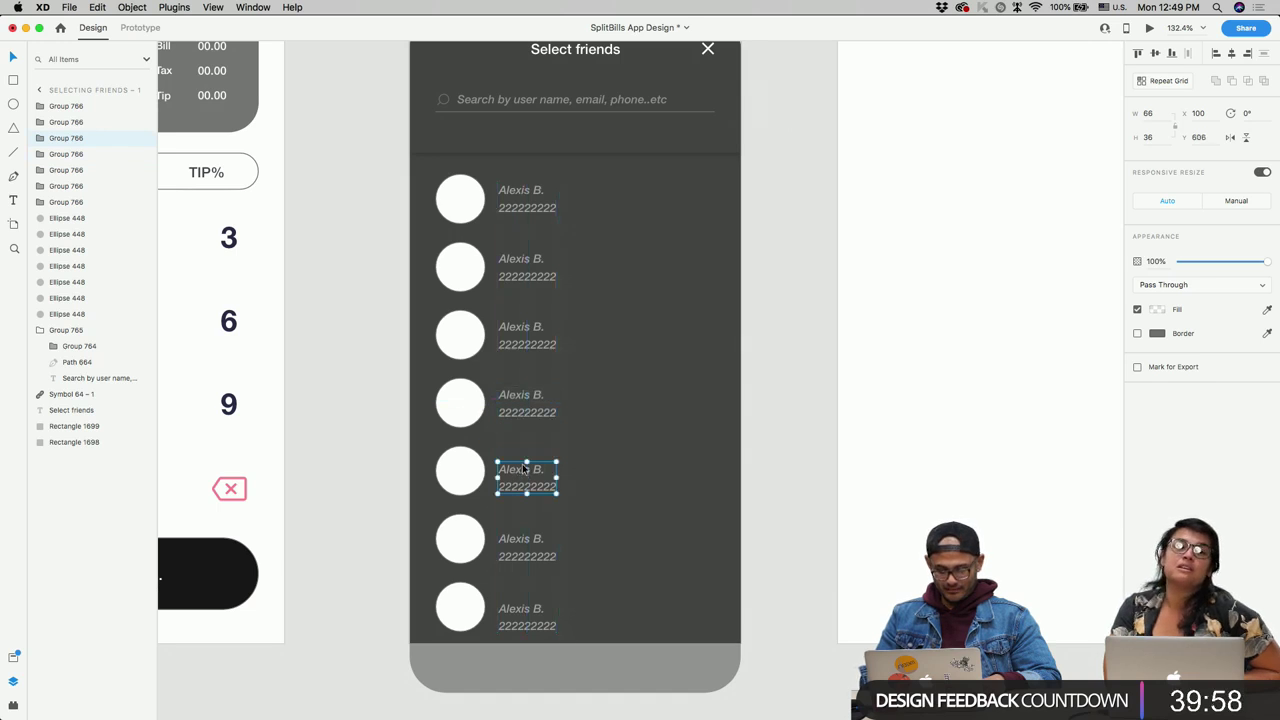
pyautogui.moveTo(523, 469); pyautogui.dragTo(523, 466)
pyautogui.click(517, 554)
pyautogui.moveTo(517, 554); pyautogui.dragTo(517, 549)
pyautogui.click(516, 619)
pyautogui.moveTo(516, 619); pyautogui.dragTo(516, 610)
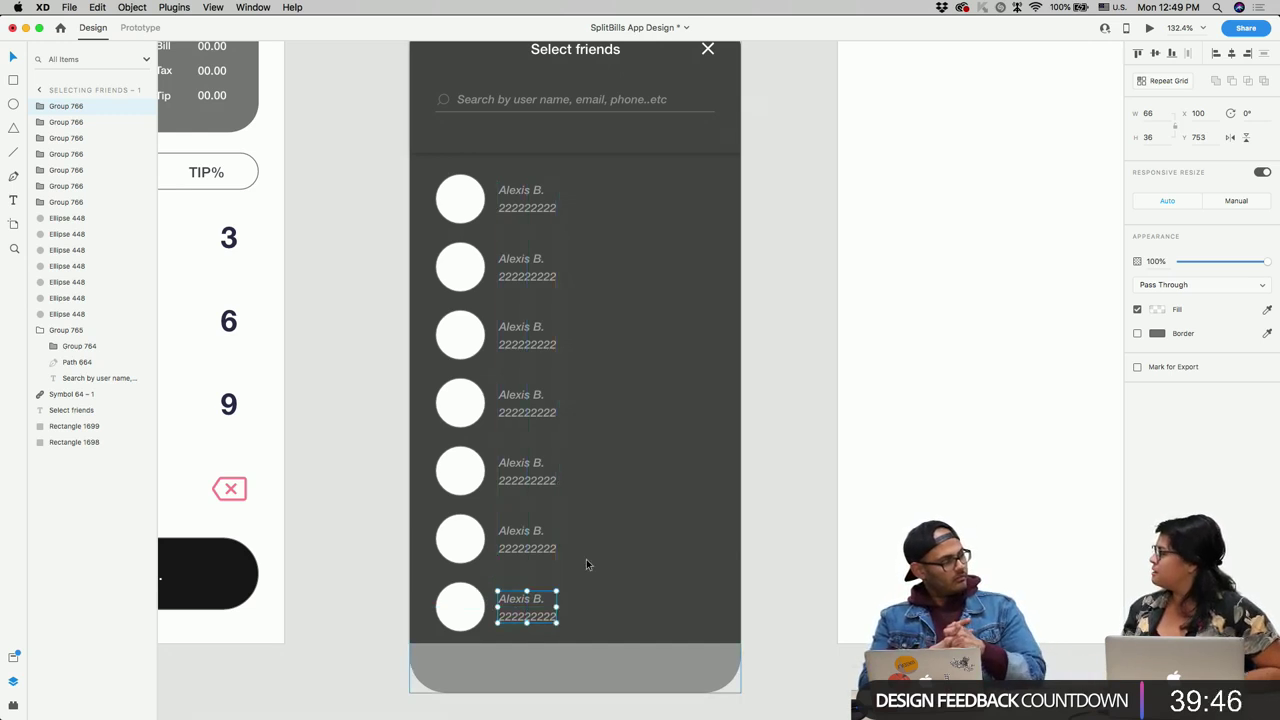
# Step: Duplicate the Selecting Friends – 1 artboard directly below the original, at about X -813, Y 897
pyautogui.scroll(-2, 611, 497)
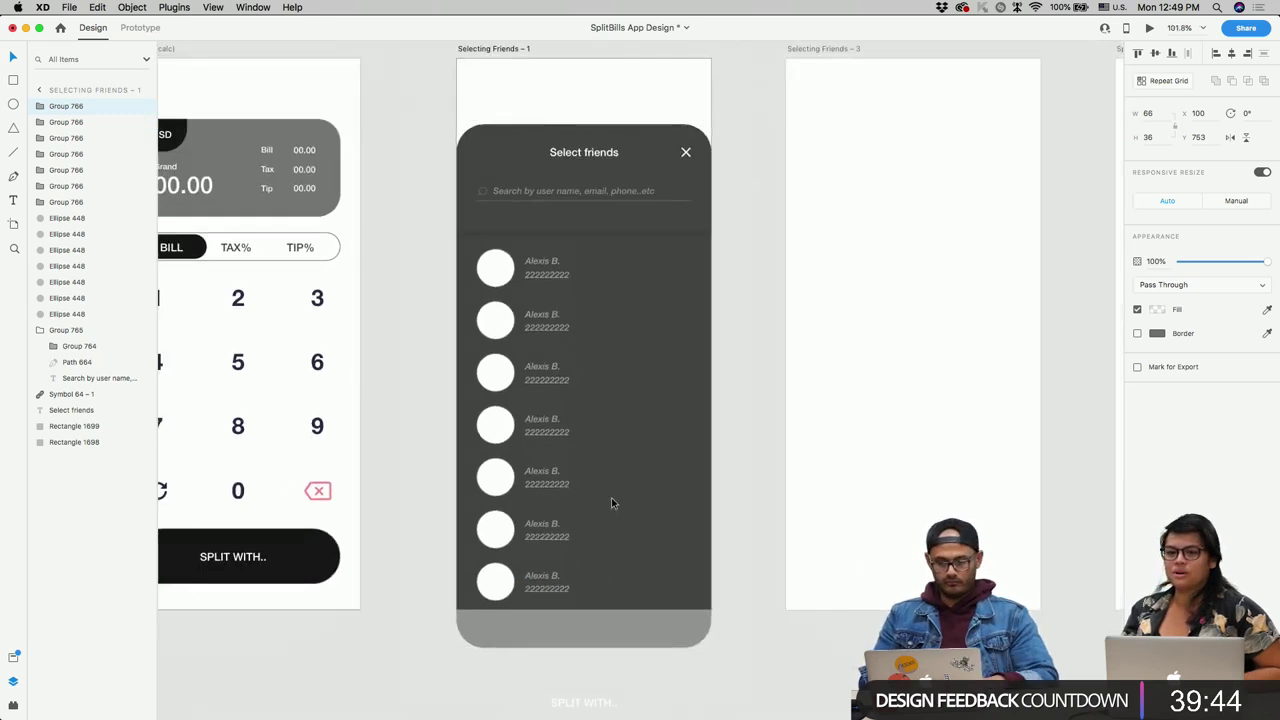
pyautogui.scroll(-1, 672, 327)
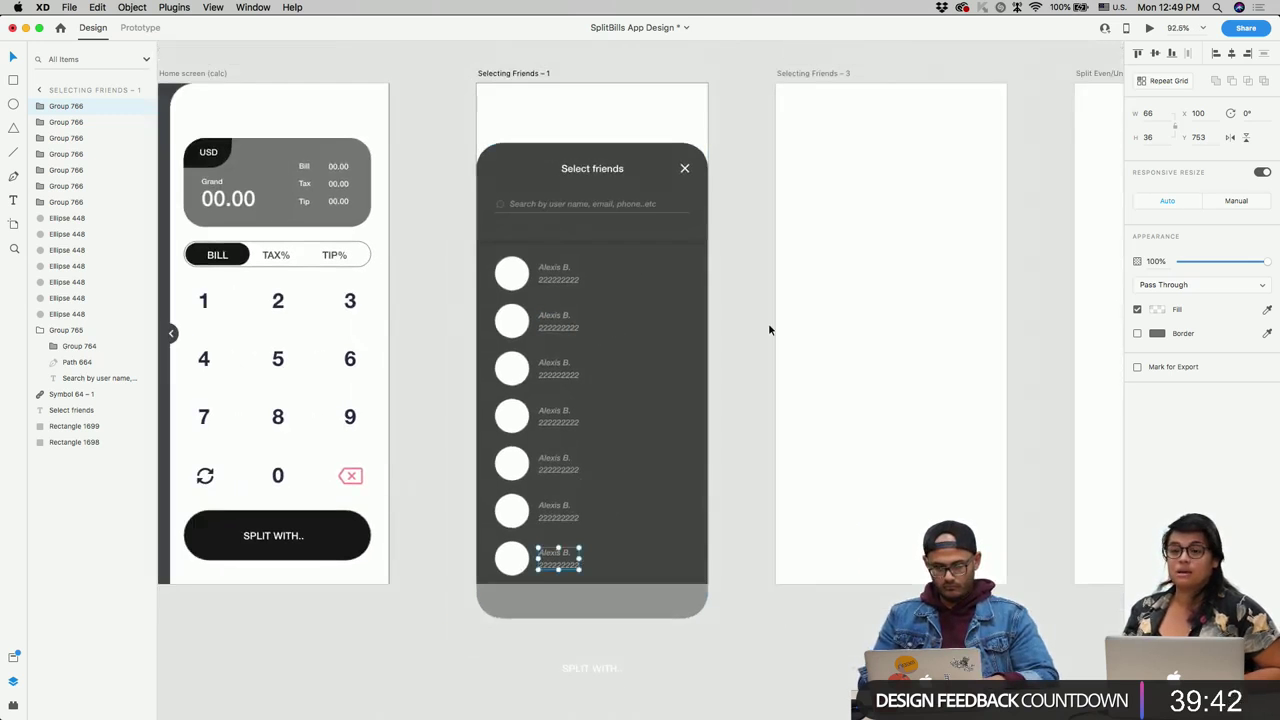
pyautogui.click(741, 323)
pyautogui.scroll(-4, 741, 323)
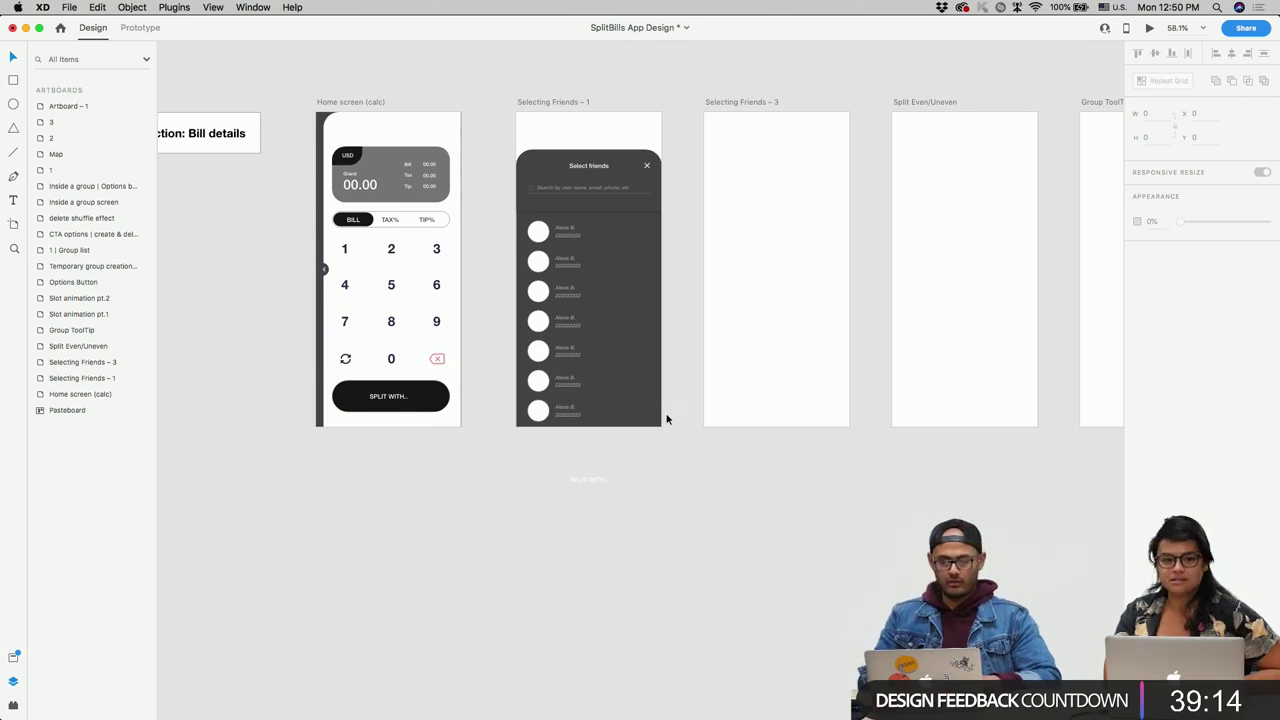
pyautogui.scroll(3, 676, 416)
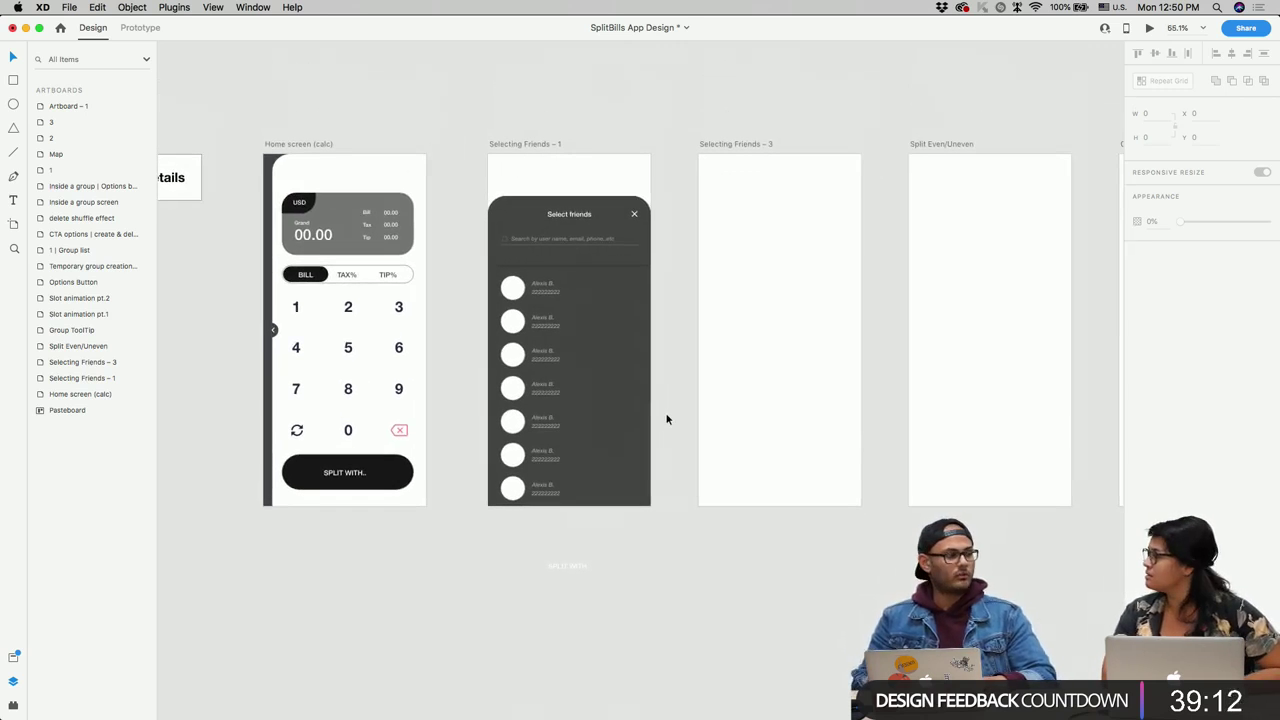
pyautogui.moveTo(534, 141); pyautogui.dragTo(532, 510)
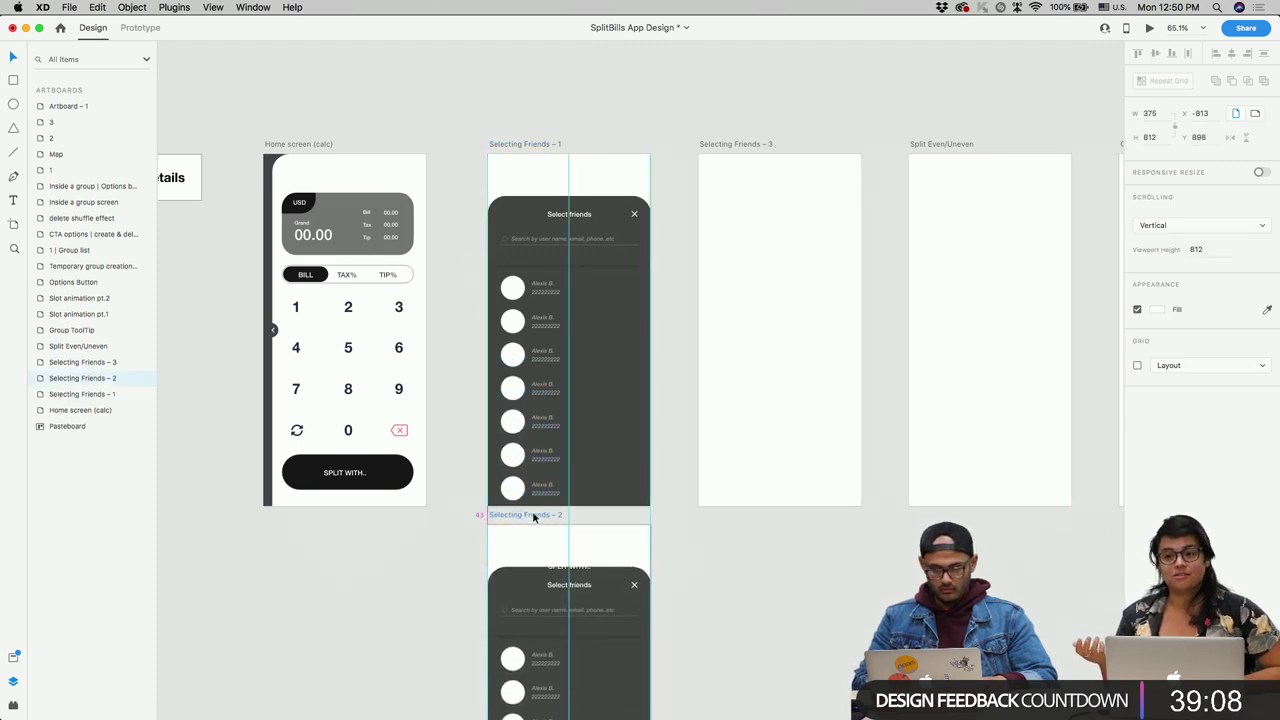
# Step: Select the avatar circles and label groups of the first six friend rows on the Selecting Friends – 2 artboard
pyautogui.scroll(-3, 532, 510)
pyautogui.scroll(-3, 566, 450)
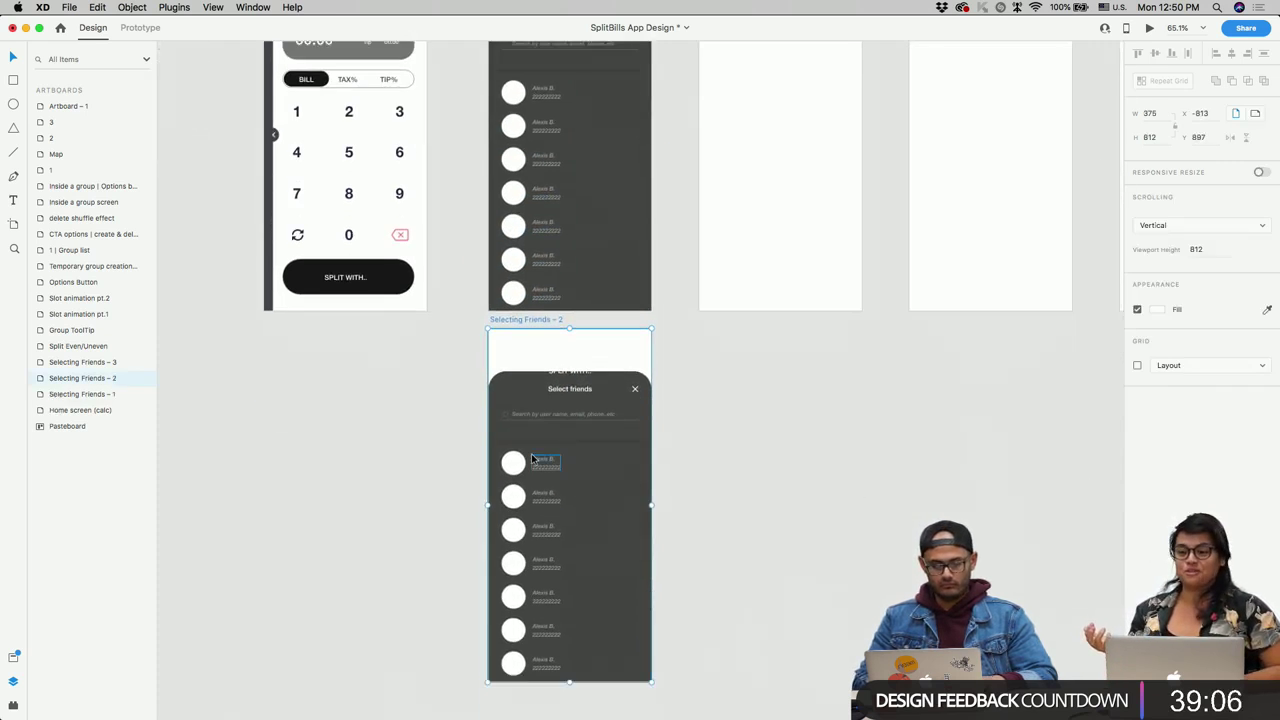
pyautogui.scroll(3, 531, 454)
pyautogui.click(510, 472)
pyautogui.scroll(-3, 510, 476)
pyautogui.keyDown('shift'); pyautogui.click(520, 396); pyautogui.keyUp('shift')
pyautogui.keyDown('shift'); pyautogui.click(578, 458); pyautogui.keyUp('shift')
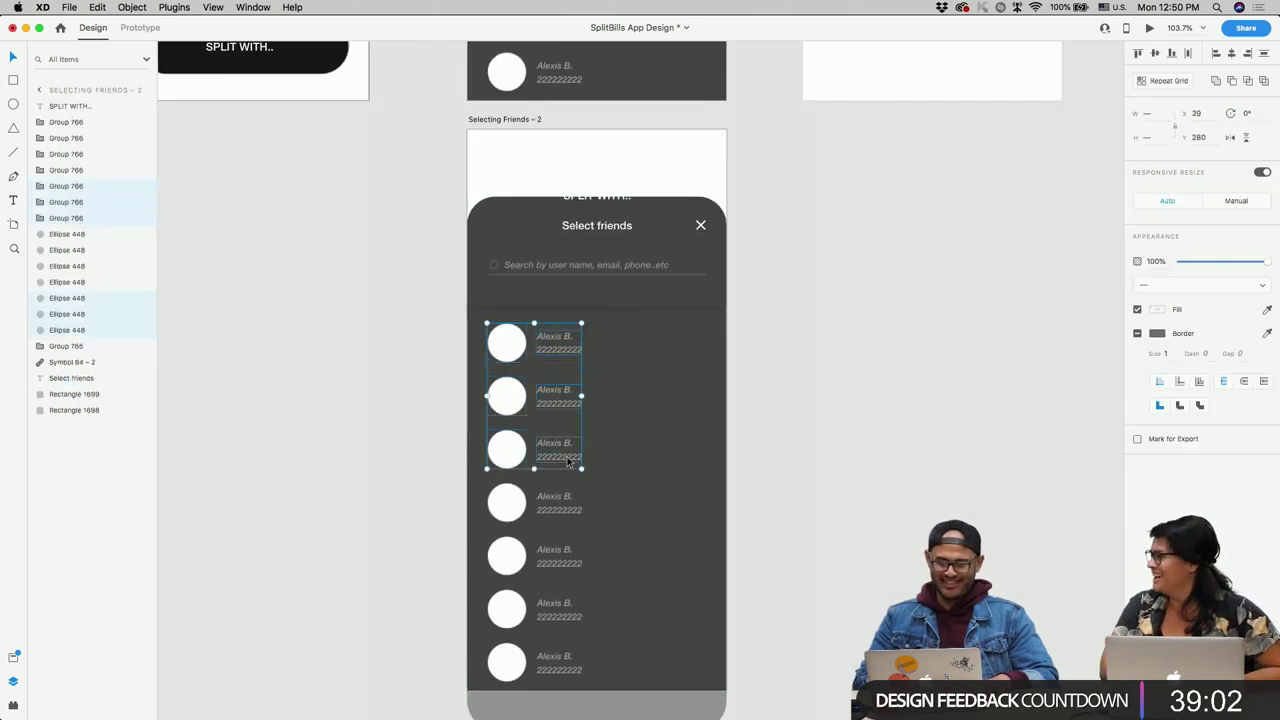
pyautogui.keyDown('shift'); pyautogui.click(518, 510); pyautogui.keyUp('shift')
pyautogui.keyDown('shift'); pyautogui.click(516, 558); pyautogui.keyUp('shift')
pyautogui.keyDown('shift'); pyautogui.click(520, 615); pyautogui.keyUp('shift')
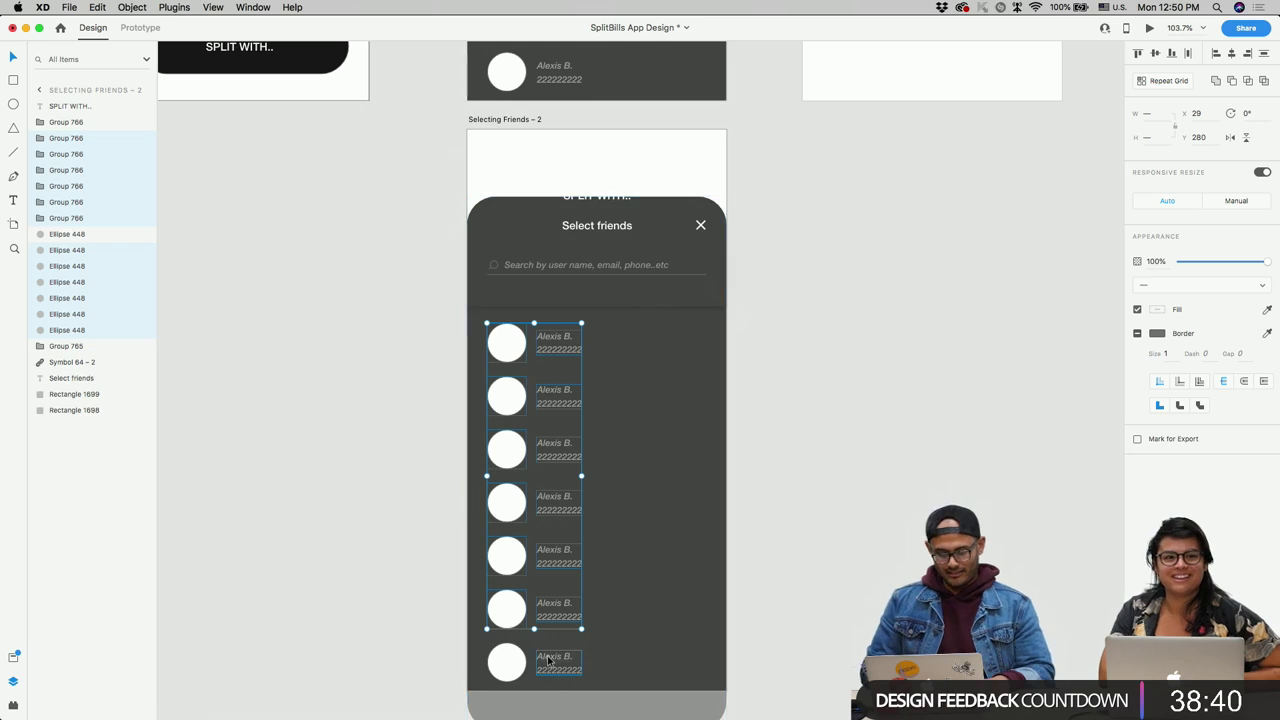
# Step: Group all seven friend avatars with their name texts, and move the group down to make room below the search field
pyautogui.keyDown('shift'); pyautogui.click(520, 658); pyautogui.keyUp('shift')
pyautogui.press('super+g')
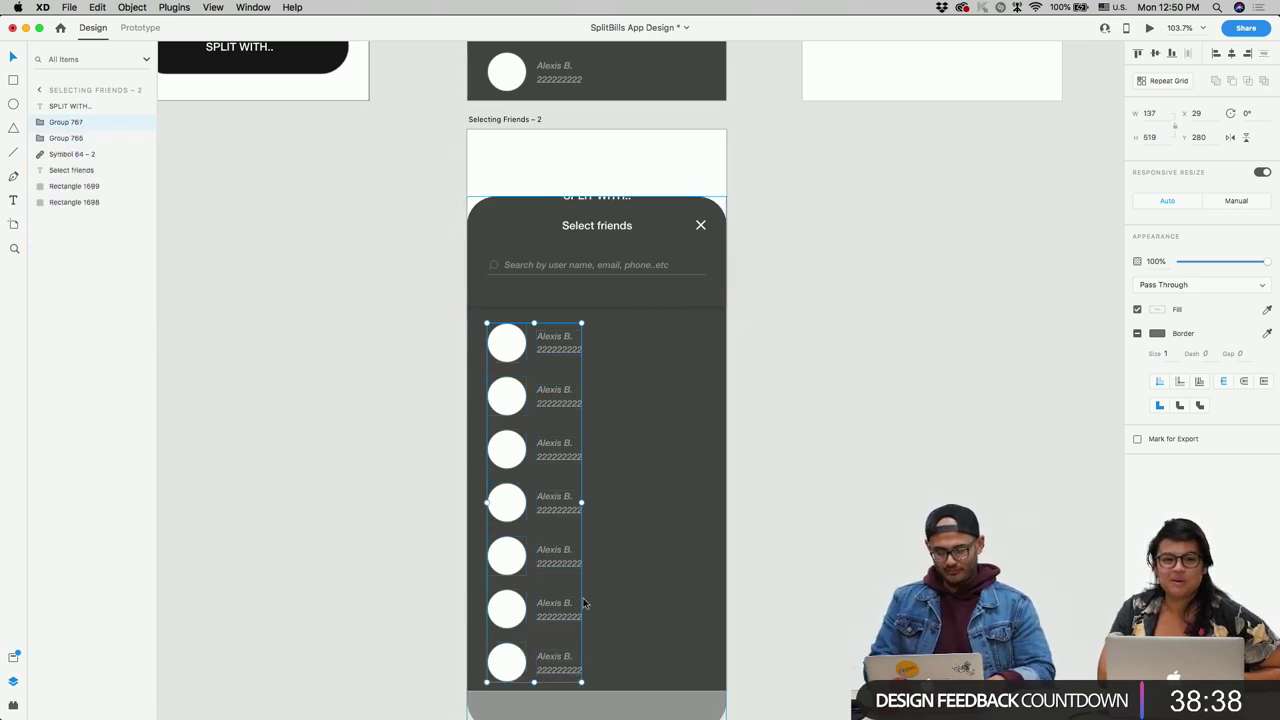
pyautogui.hotkey('shift', 'Down')
pyautogui.hotkey('shift', 'Down')
pyautogui.hotkey('shift', 'Down')
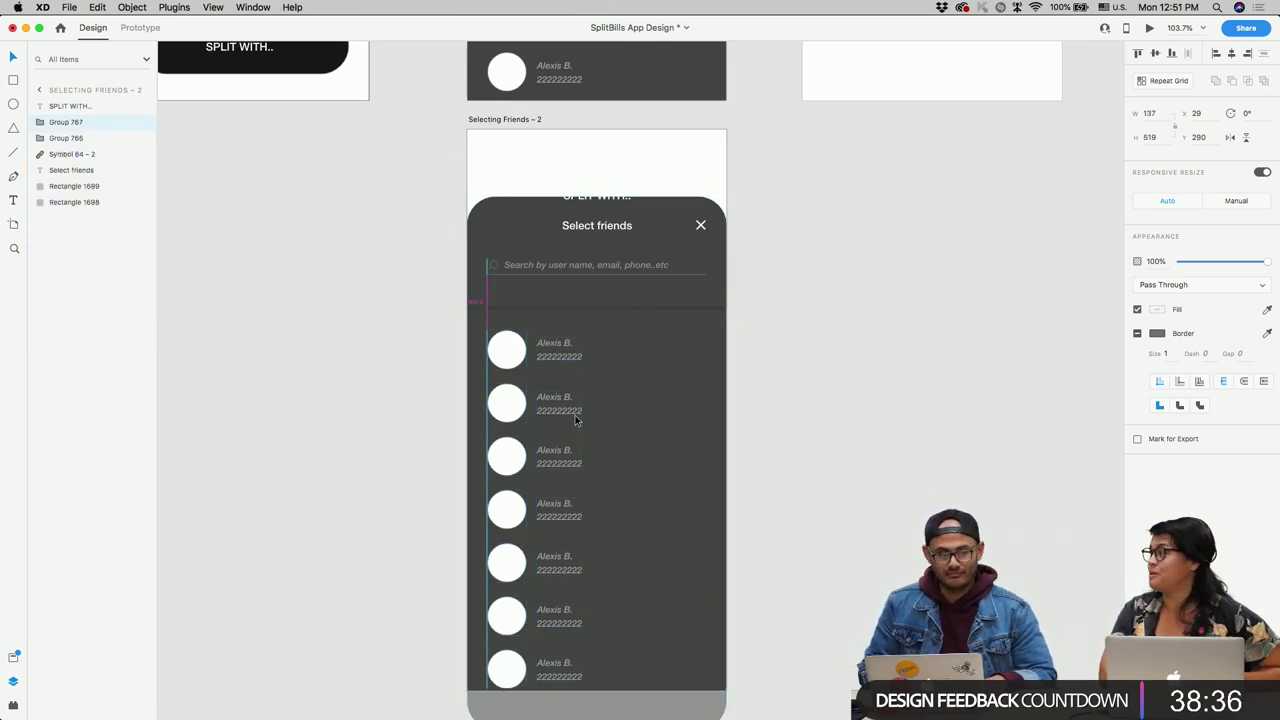
# Step: Extend the header rectangle of the Selecting Friends – 2 panel downward to a height of about 218
pyautogui.click(584, 291)
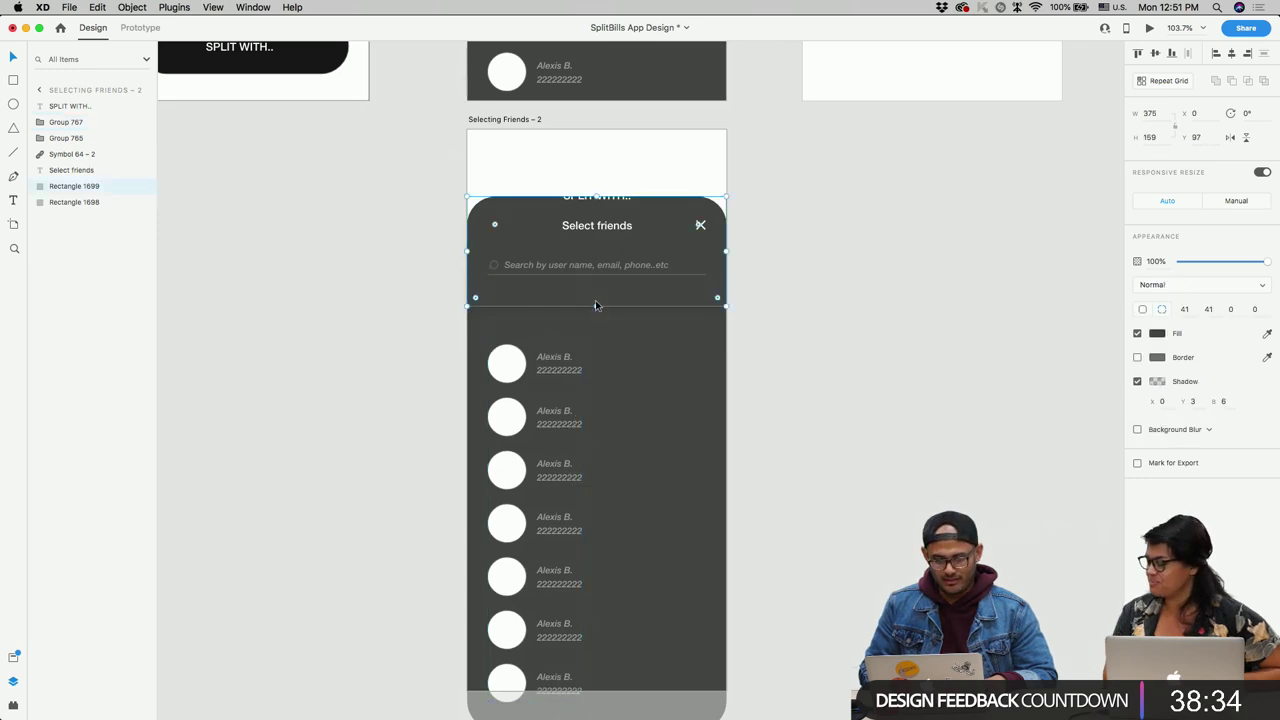
pyautogui.moveTo(598, 305); pyautogui.dragTo(565, 366)
pyautogui.click(587, 327)
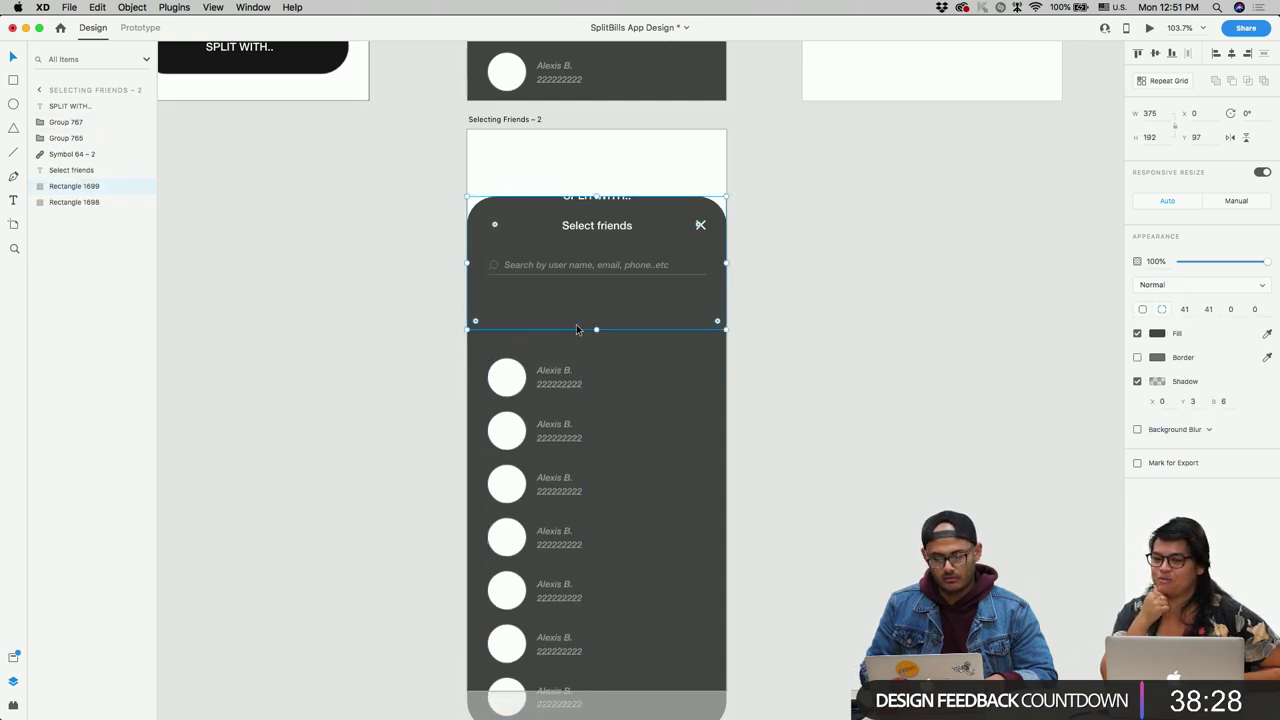
pyautogui.doubleClick(589, 322)
pyautogui.press('Escape')
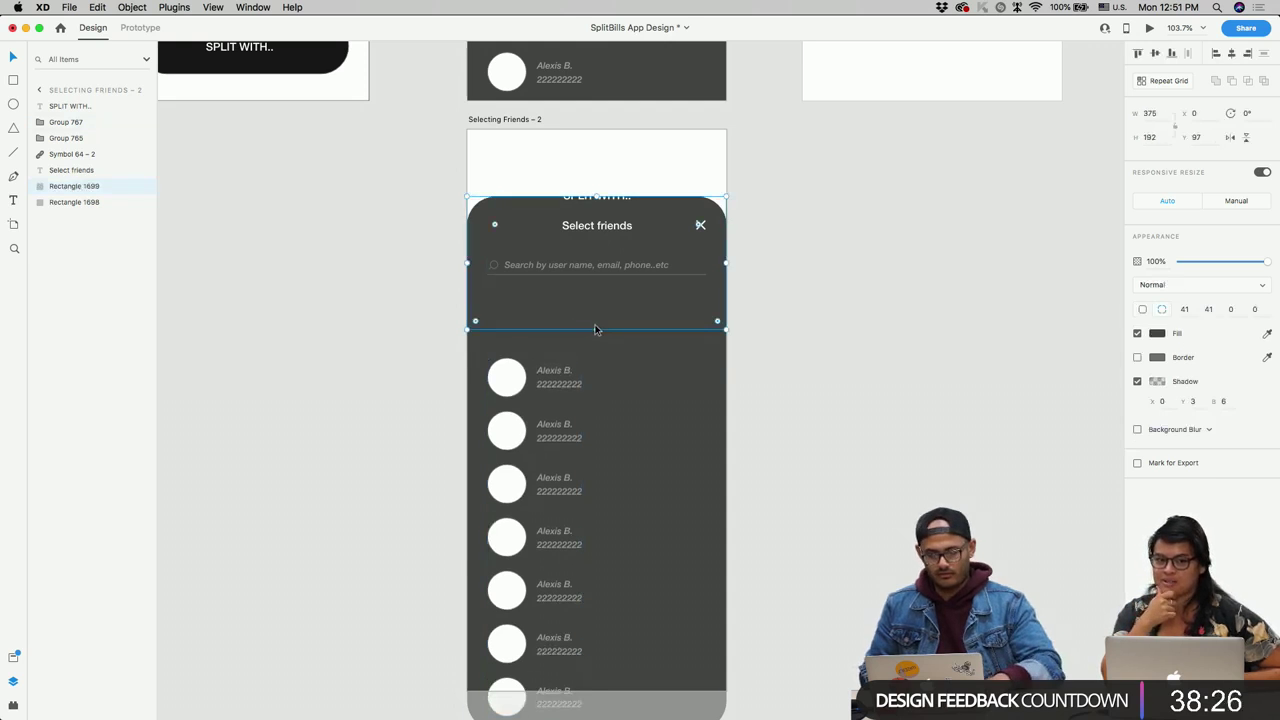
pyautogui.moveTo(596, 331); pyautogui.dragTo(596, 347)
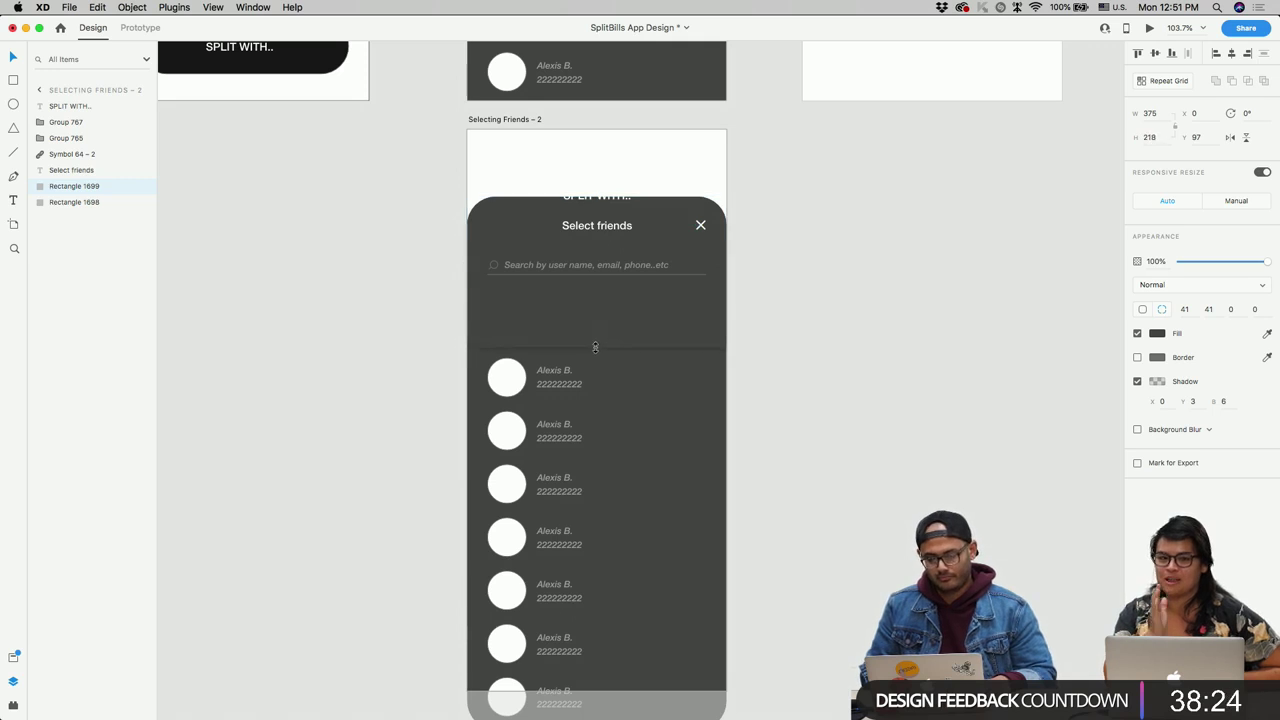
# Step: Copy one avatar circle from Selecting Friends – 1 into the Selecting Friends – 2 header, below the search field at about X 29, Y 233
pyautogui.click(514, 378)
pyautogui.scroll(-3, 514, 378)
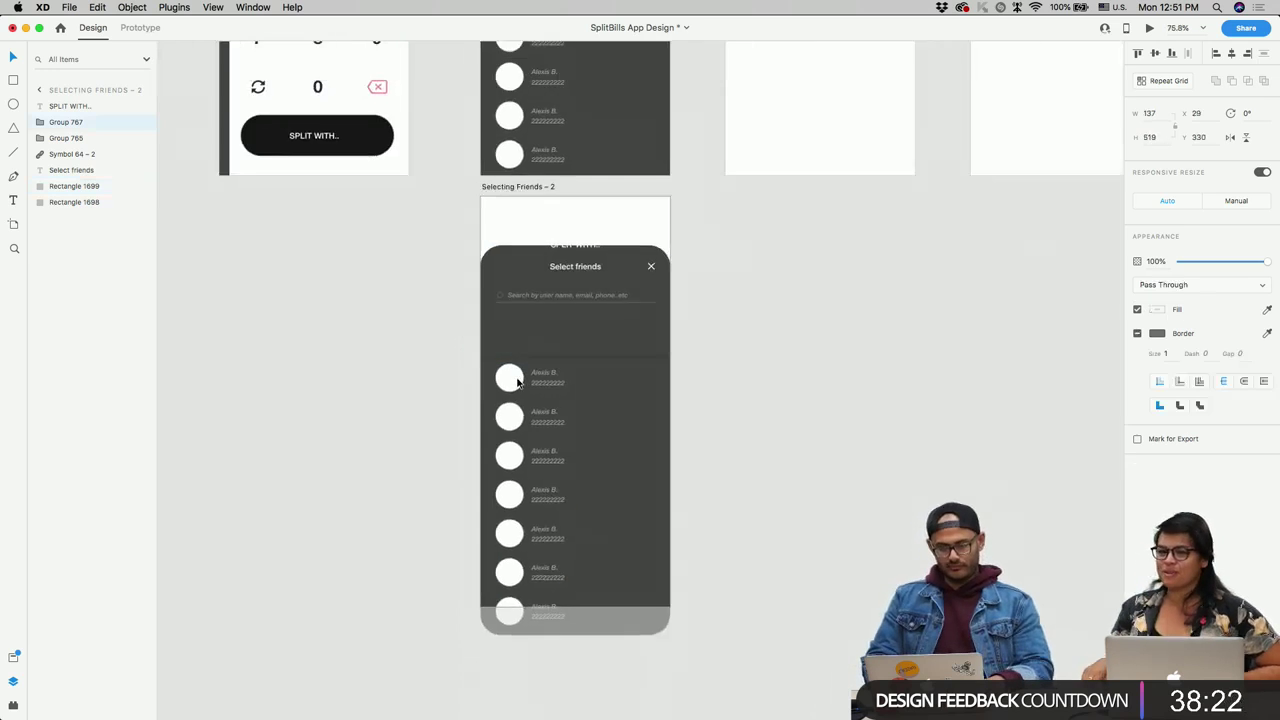
pyautogui.scroll(5, 514, 378)
pyautogui.doubleClick(478, 186)
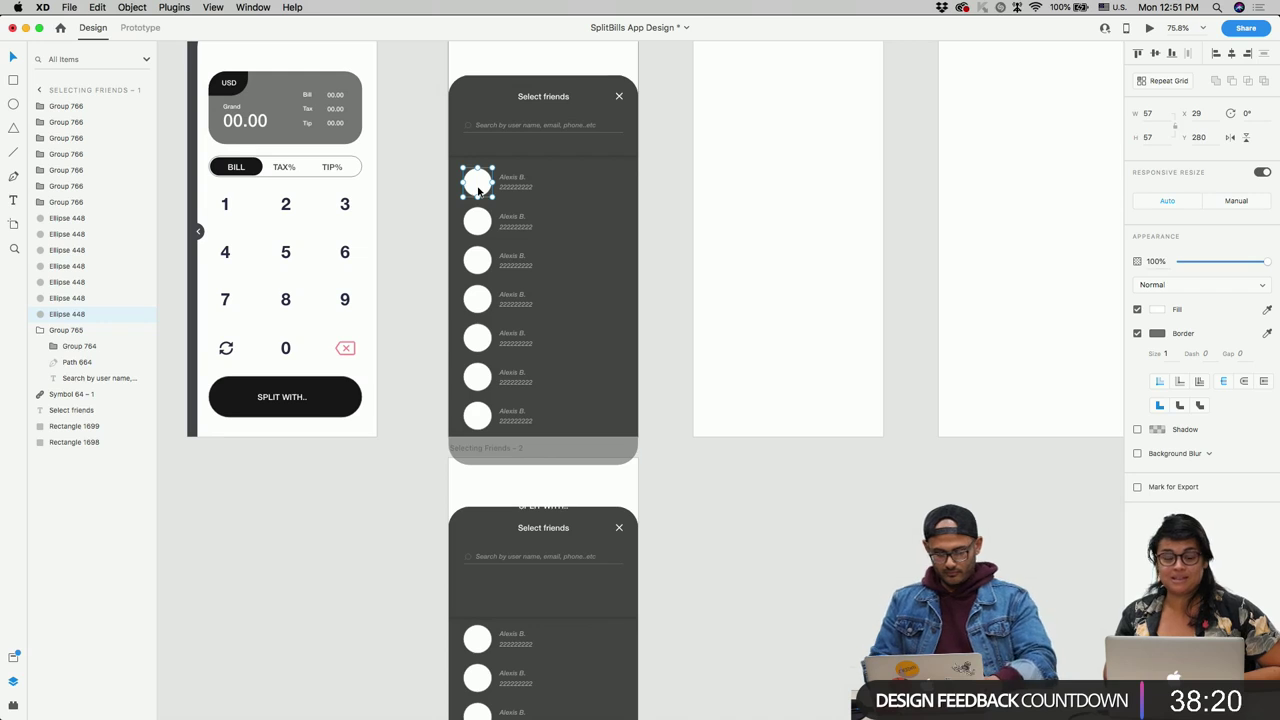
pyautogui.moveTo(478, 190); pyautogui.dragTo(474, 588)
pyautogui.scroll(3, 474, 588)
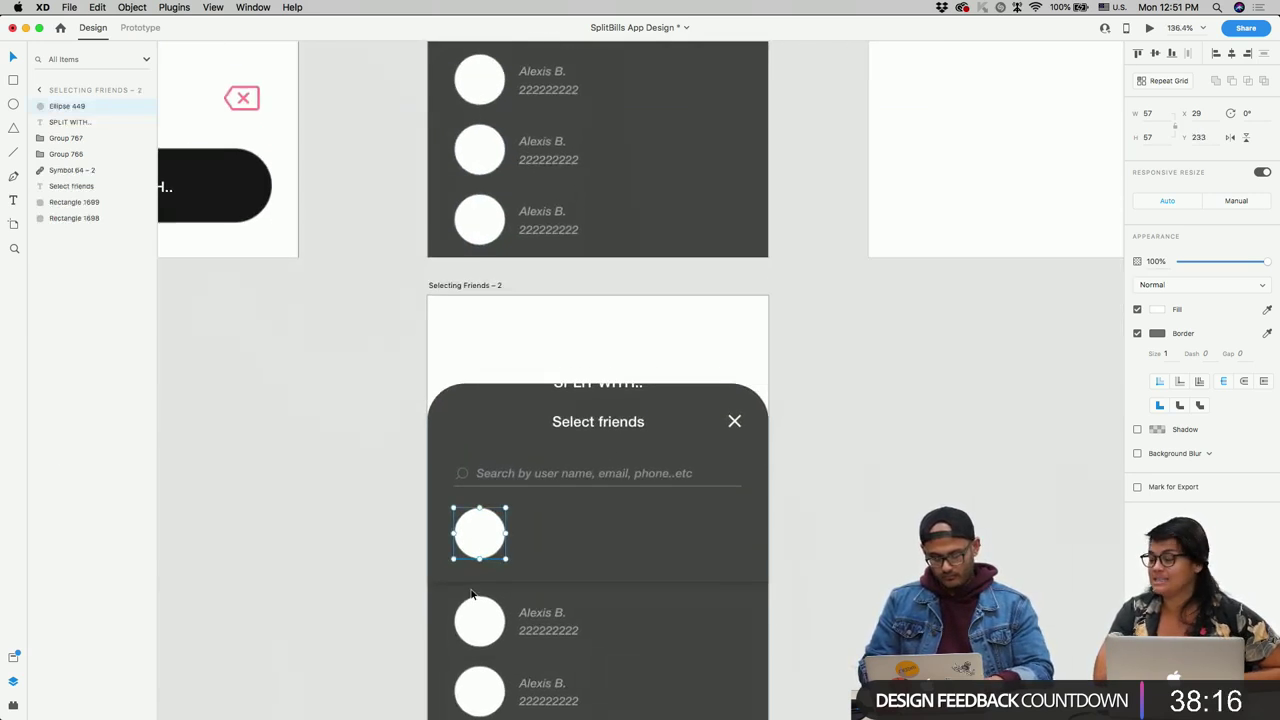
pyautogui.scroll(1, 471, 579)
pyautogui.scroll(-5, 471, 579)
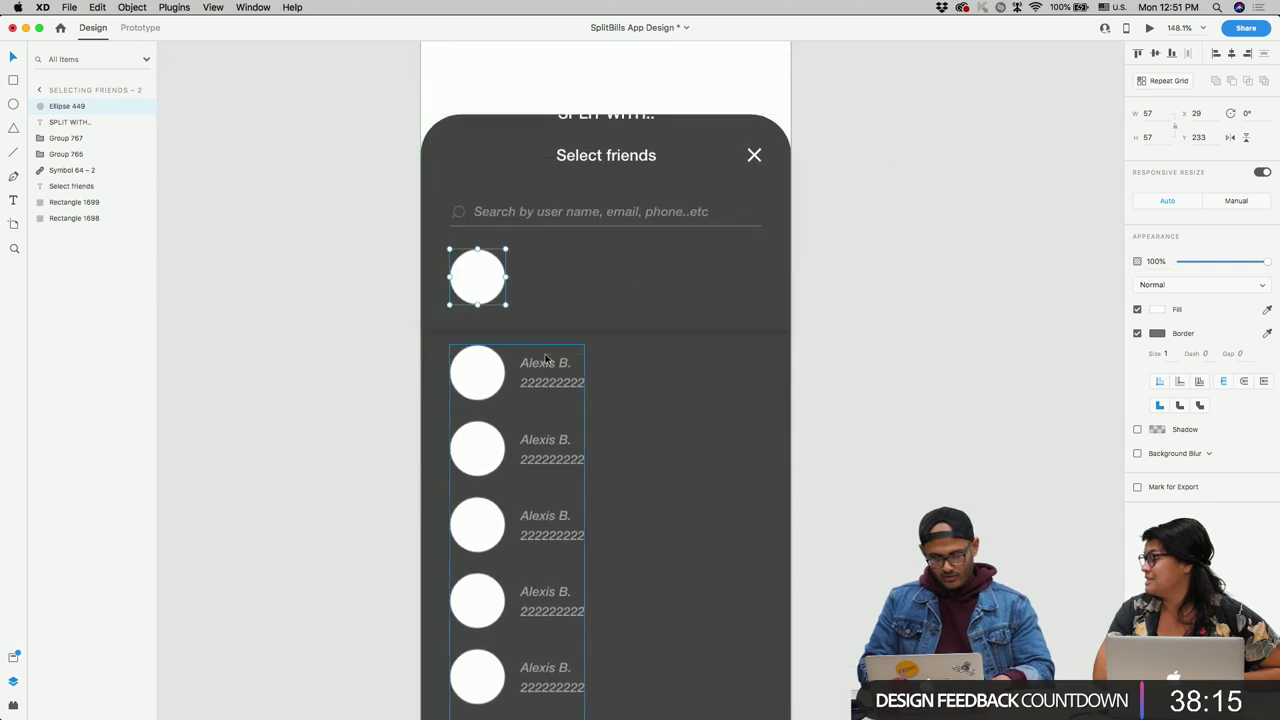
# Step: Move the friends list group further down and extend the header rectangle to a height of about 236
pyautogui.click(473, 369)
pyautogui.hotkey('shift', 'Down')
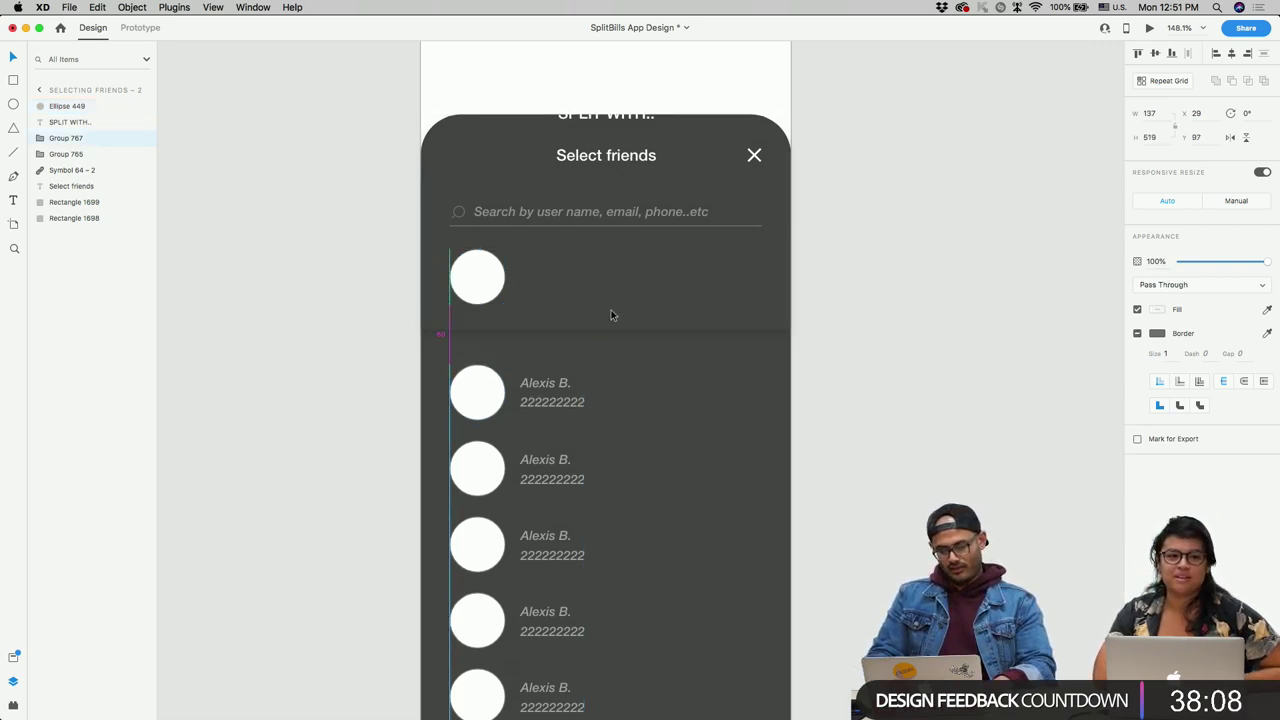
pyautogui.click(610, 320)
pyautogui.moveTo(605, 334); pyautogui.dragTo(602, 346)
# Step: Enlarge the header's avatar circle to about 66 px, keep only one copy of it, and remove its border
pyautogui.click(482, 271)
pyautogui.moveTo(506, 306); pyautogui.dragTo(574, 297)
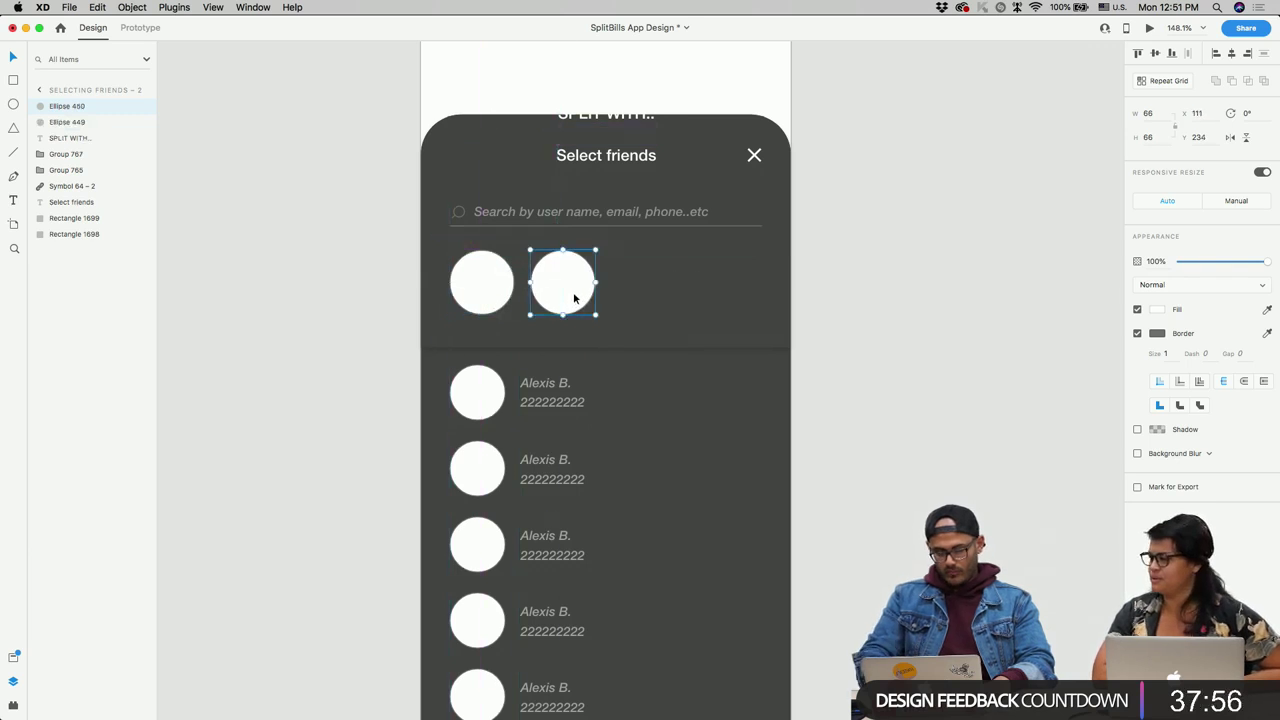
pyautogui.press('BackSpace')
pyautogui.click(494, 293)
pyautogui.click(1137, 333)
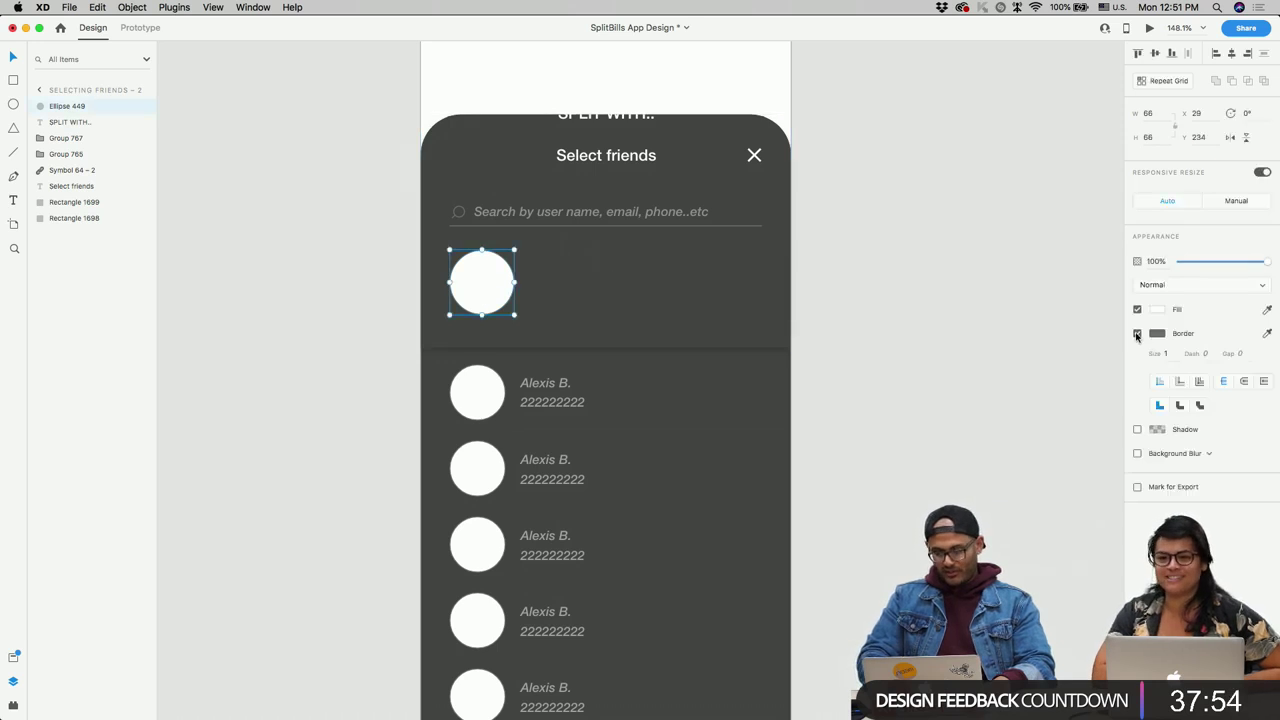
pyautogui.scroll(-3, 647, 316)
pyautogui.moveTo(525, 291); pyautogui.dragTo(583, 294)
pyautogui.moveTo(580, 292); pyautogui.dragTo(639, 296)
pyautogui.moveTo(636, 293); pyautogui.dragTo(697, 296)
pyautogui.keyDown('shift'); pyautogui.click(628, 292); pyautogui.keyUp('shift')
pyautogui.keyDown('shift'); pyautogui.click(596, 290); pyautogui.keyUp('shift')
pyautogui.press('Delete')
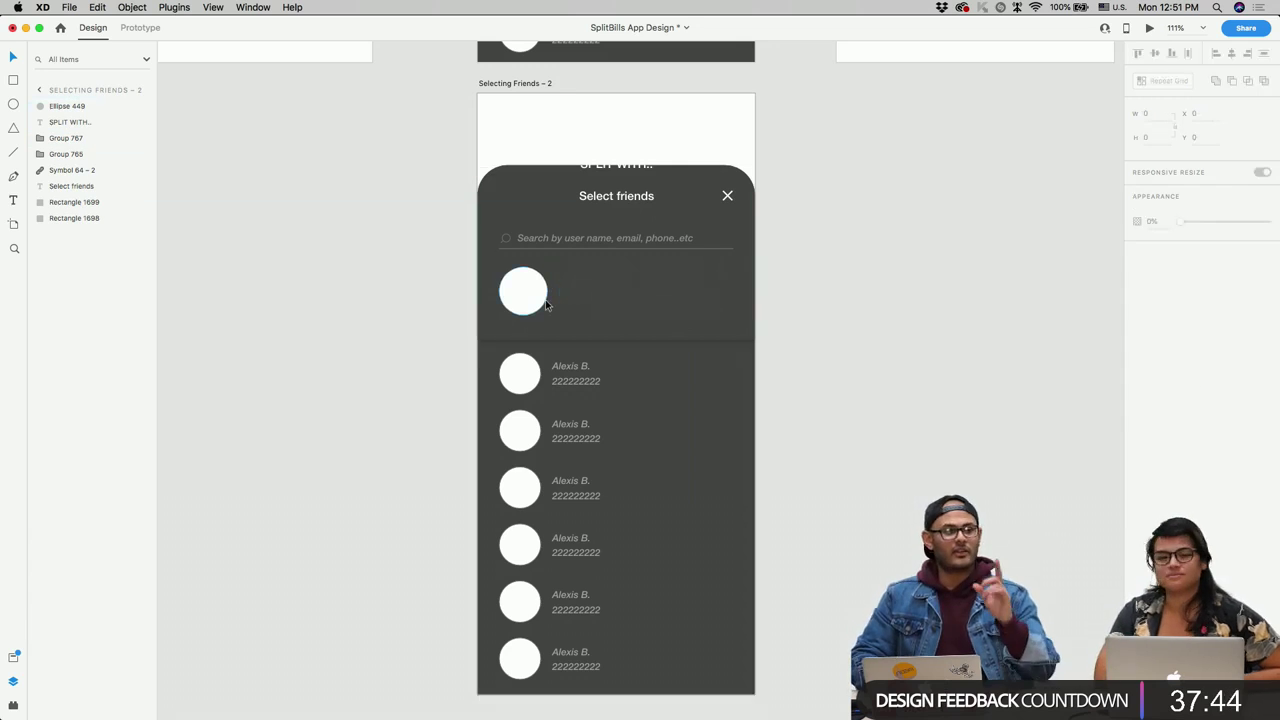
pyautogui.scroll(5, 545, 305)
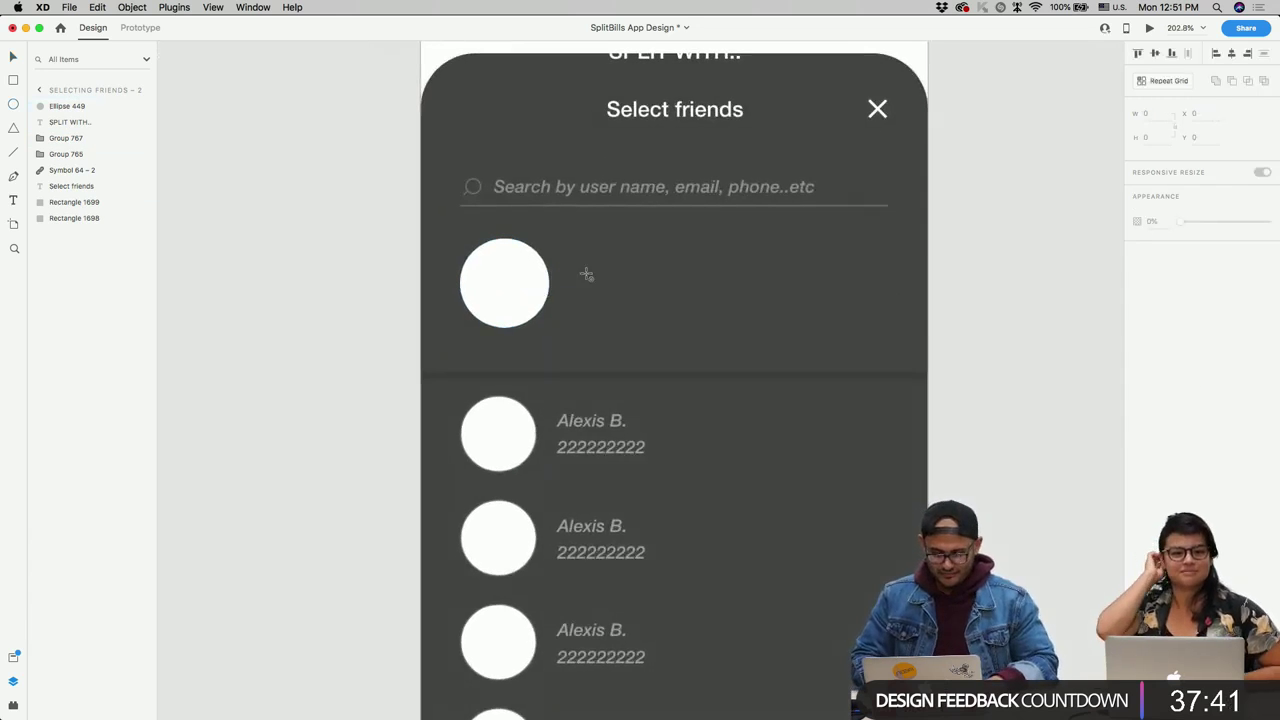
pyautogui.moveTo(556, 245); pyautogui.dragTo(588, 275)
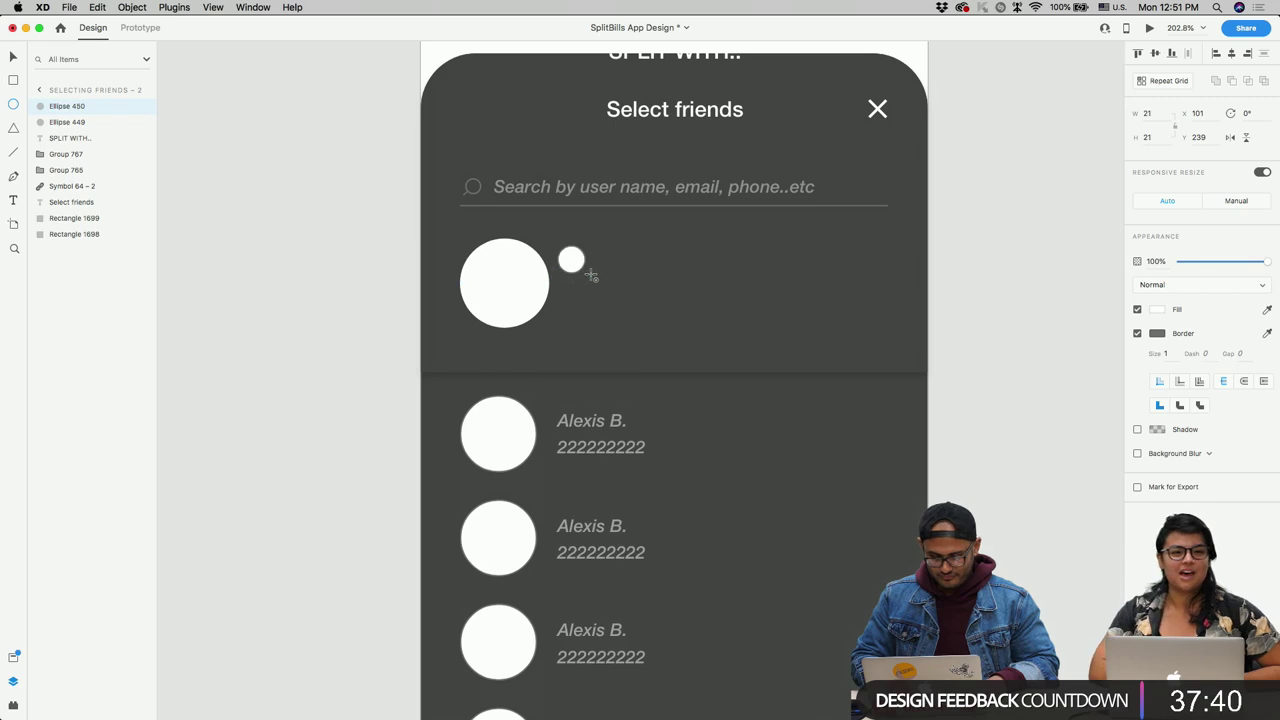
pyautogui.press('Delete')
# Step: Show the document assets and draw a small circle about 27 px wide beside the header's avatar circle
pyautogui.press('super+shift+y')
pyautogui.scroll(-5, 80, 371)
pyautogui.scroll(5, 80, 376)
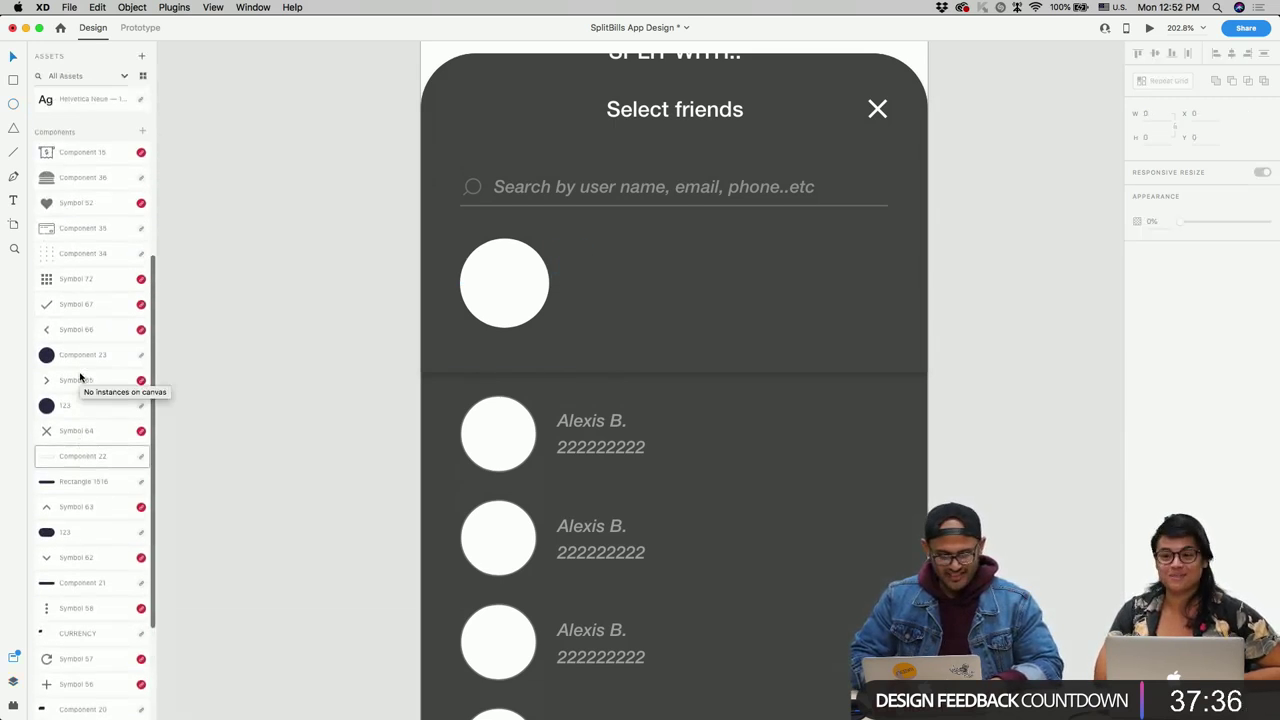
pyautogui.press('e')
pyautogui.moveTo(592, 235); pyautogui.dragTo(626, 271)
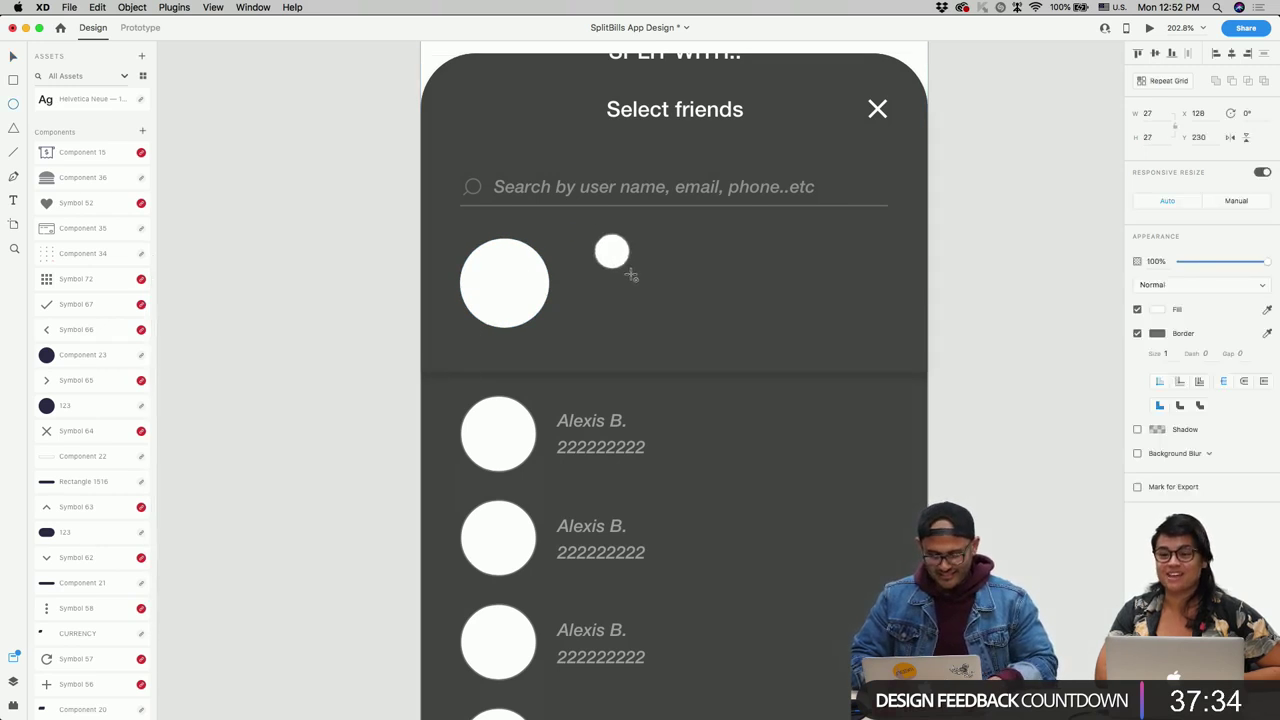
# Step: Remove the small circle's border and fill it with a deep red, starting from the saved pink colour #FD7E8D
pyautogui.click(1157, 309)
pyautogui.press('Escape')
pyautogui.press('super+shift+y')
pyautogui.press('super+shift+y')
pyautogui.scroll(5, 120, 260)
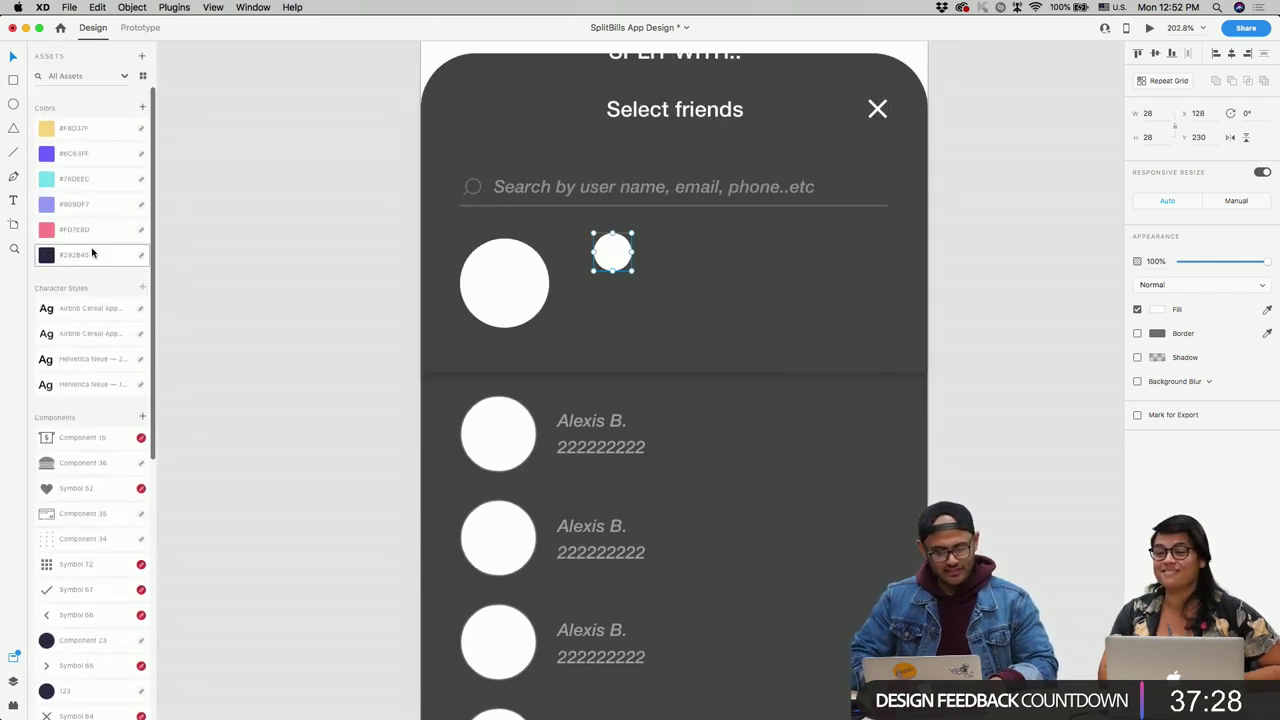
pyautogui.click(88, 230)
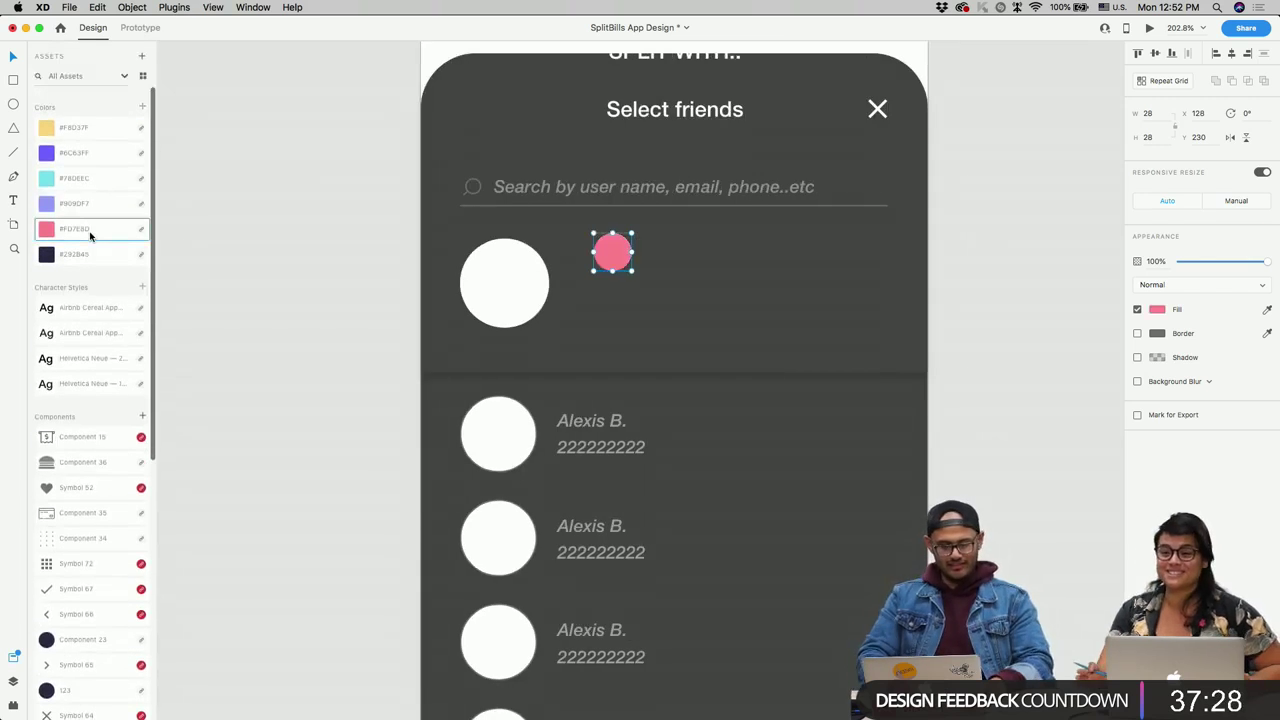
pyautogui.click(1158, 312)
pyautogui.moveTo(1090, 279); pyautogui.dragTo(1082, 251)
pyautogui.click(1176, 454)
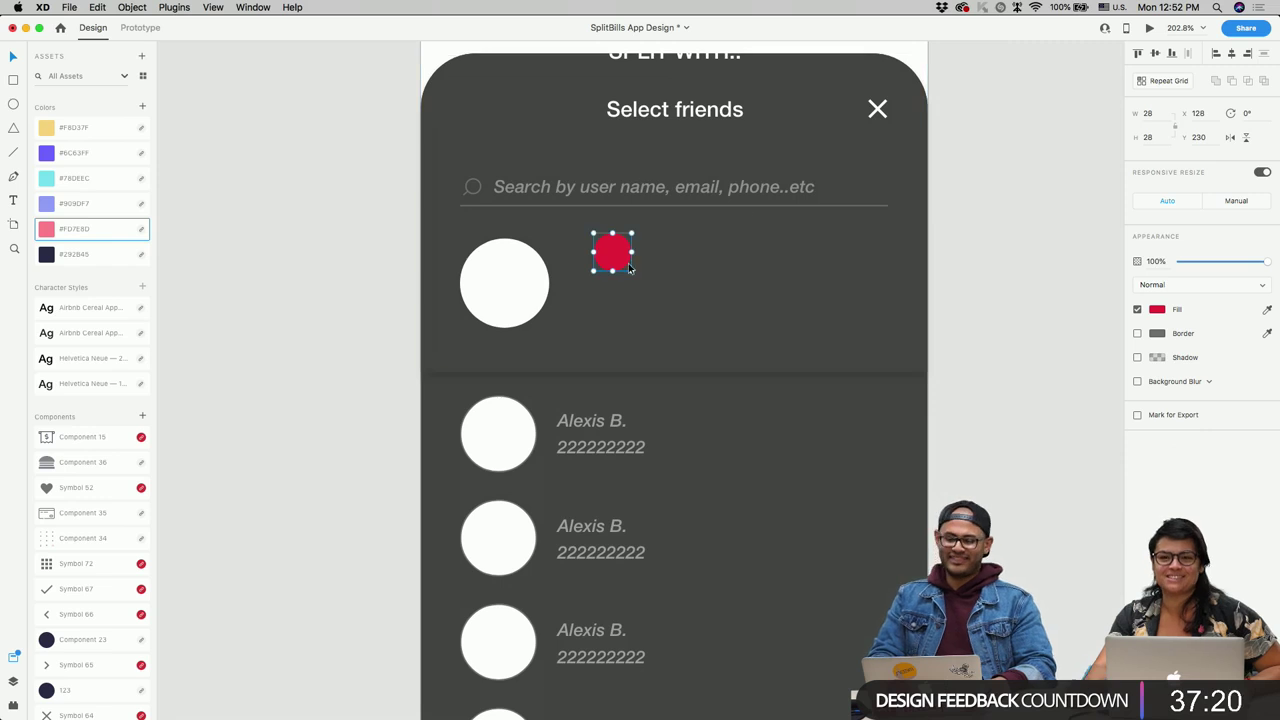
# Step: Place the red circle on the avatar's upper-right edge at X 73, Y 234, and check it in the preview
pyautogui.moveTo(623, 253); pyautogui.dragTo(549, 258)
pyautogui.scroll(3, 550, 256)
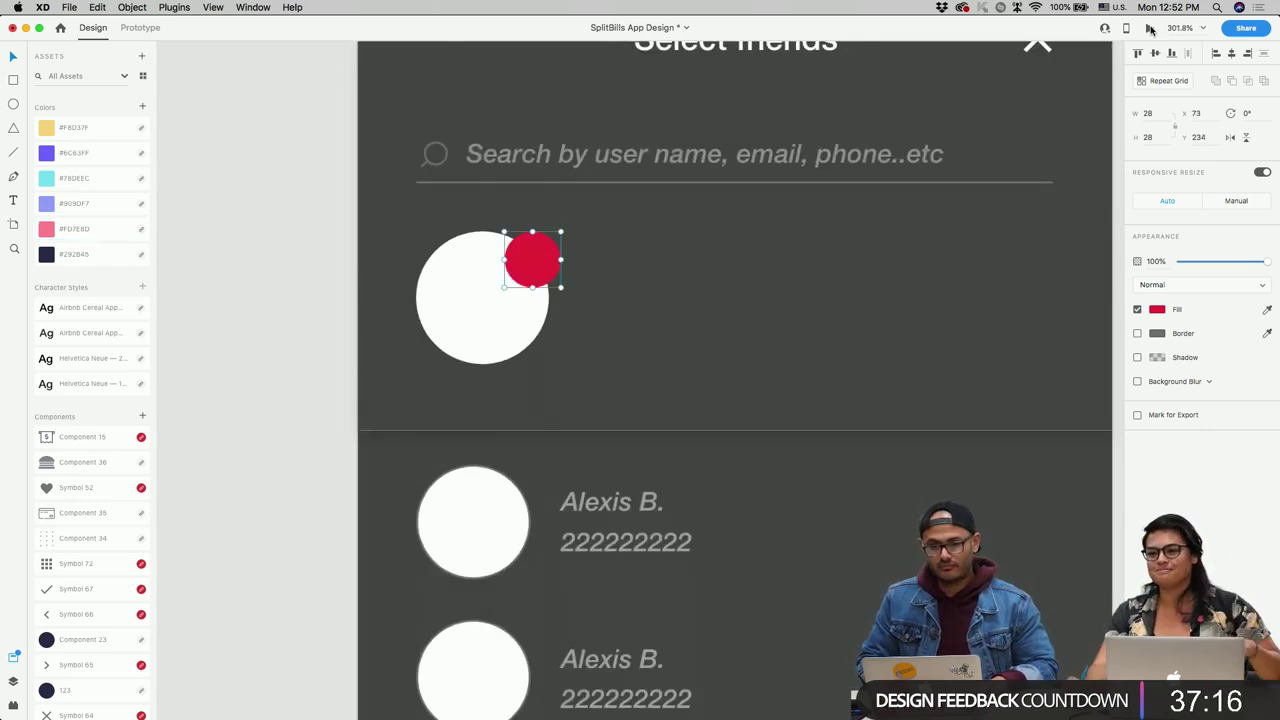
pyautogui.click(1150, 28)
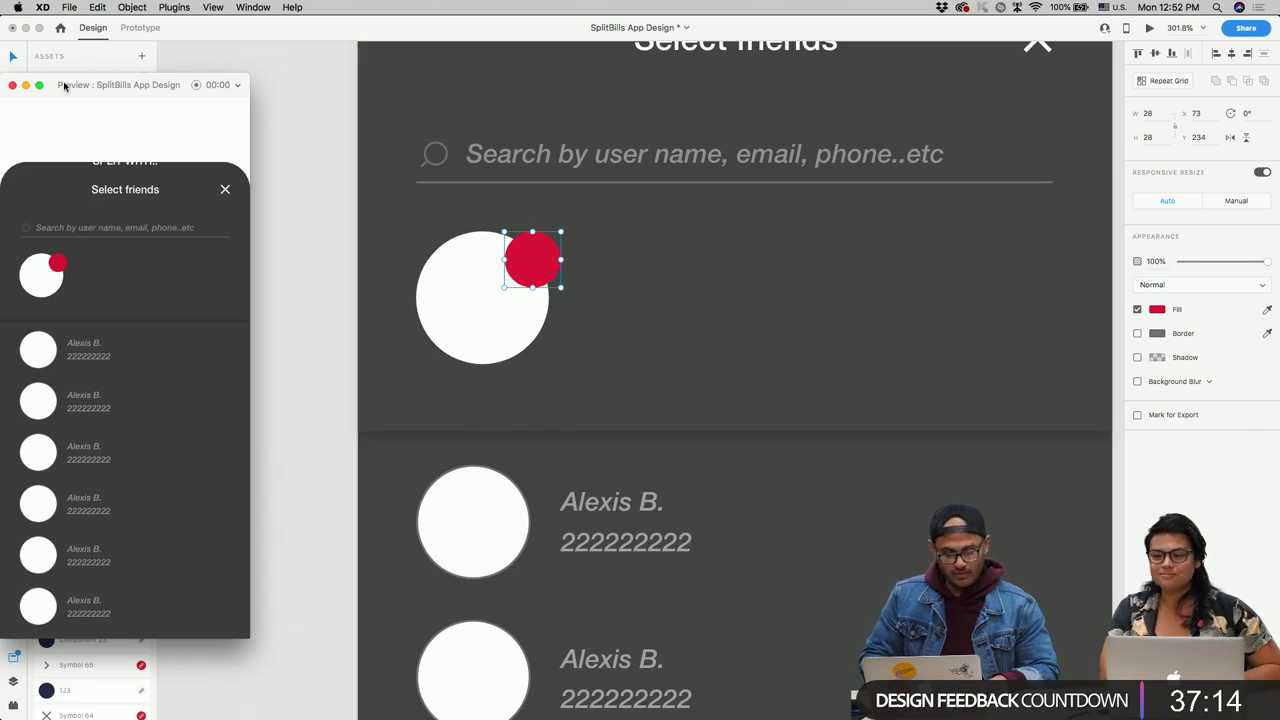
pyautogui.click(12, 85)
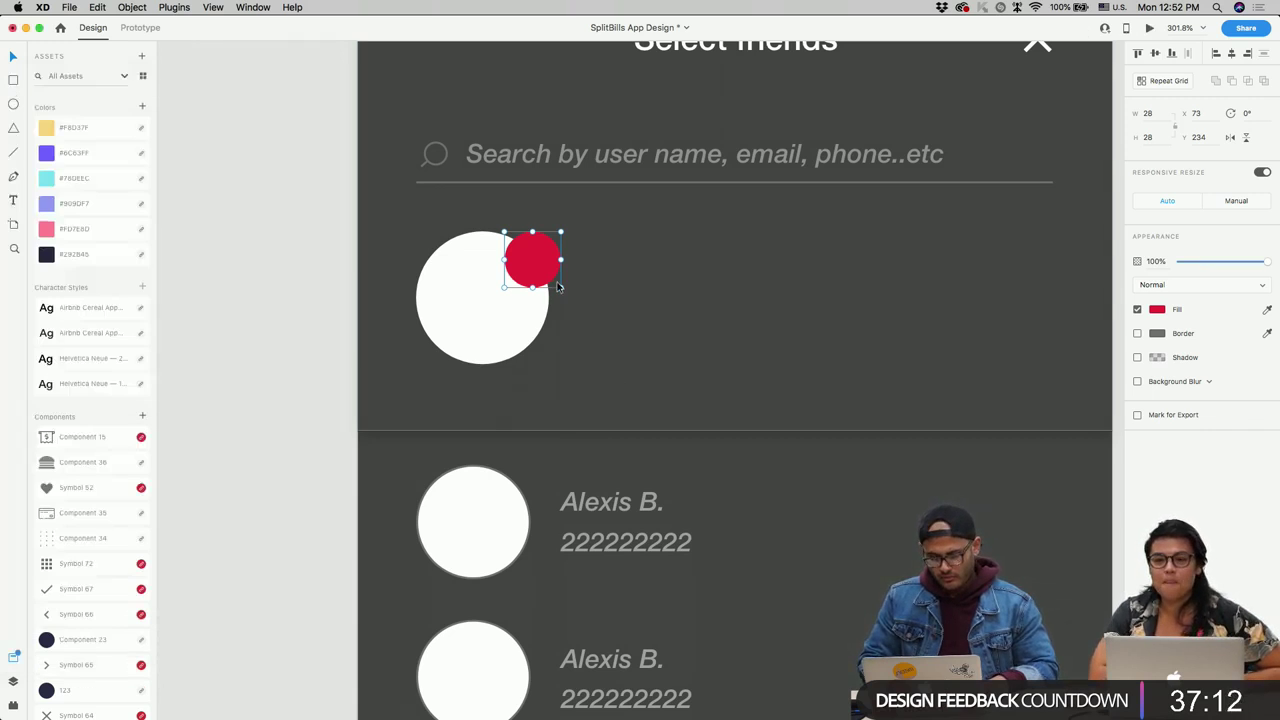
# Step: Shrink the red circle to 22 px and add the X icon component, Symbol 64, next to it
pyautogui.moveTo(560, 288); pyautogui.dragTo(551, 275)
pyautogui.scroll(-3, 551, 277)
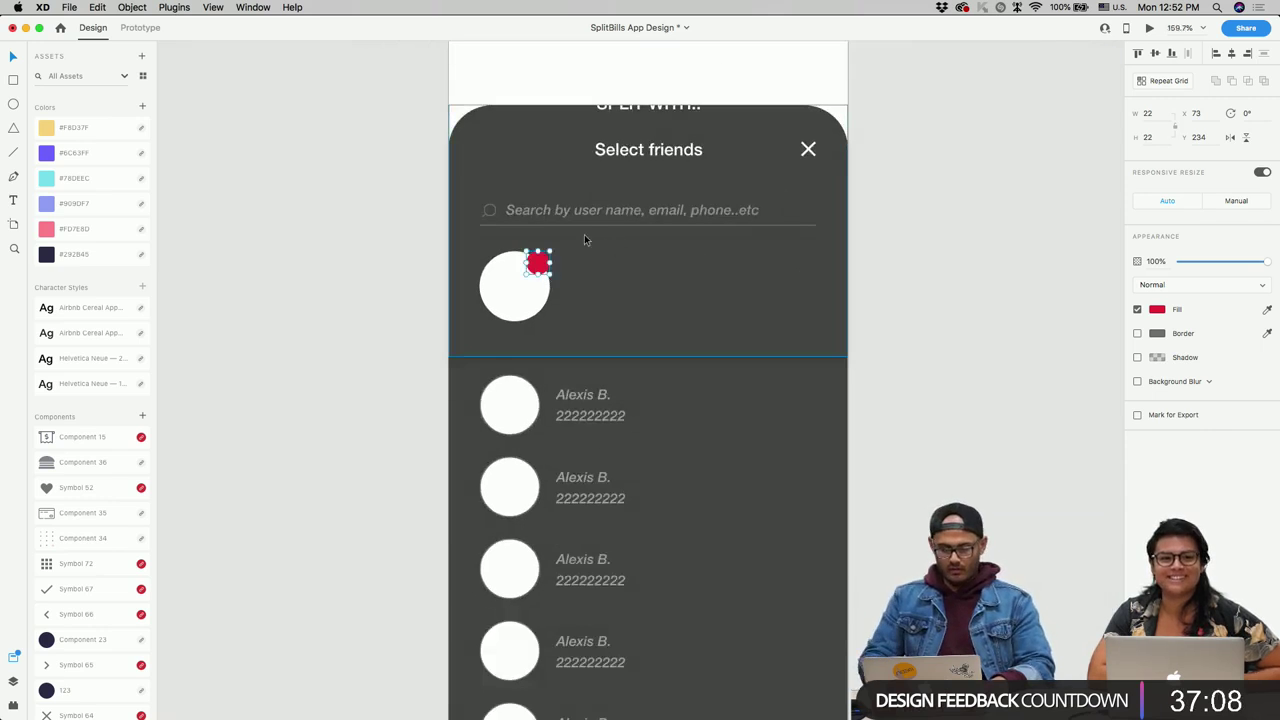
pyautogui.scroll(-3, 72, 605)
pyautogui.moveTo(72, 600); pyautogui.dragTo(545, 280)
pyautogui.scroll(5, 546, 263)
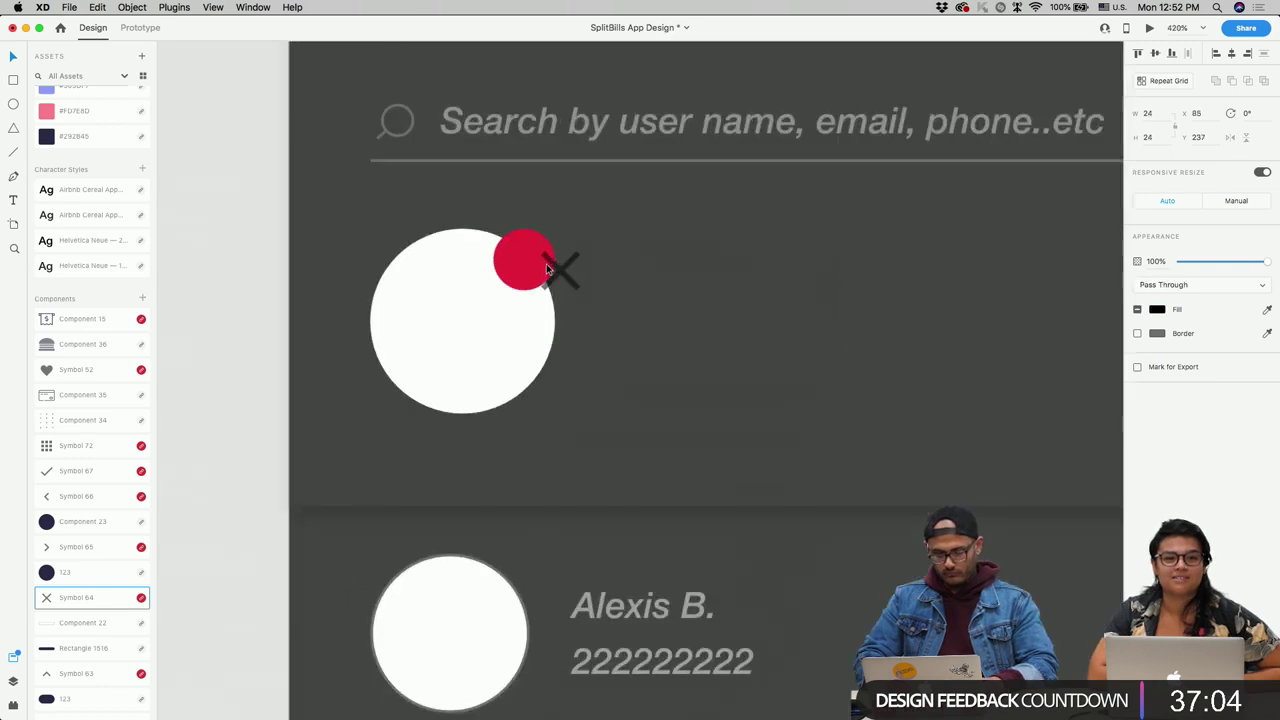
# Step: Recolour the X icon to #FFFFFF and raise its inner shape's opacity to 100%
pyautogui.click(1157, 310)
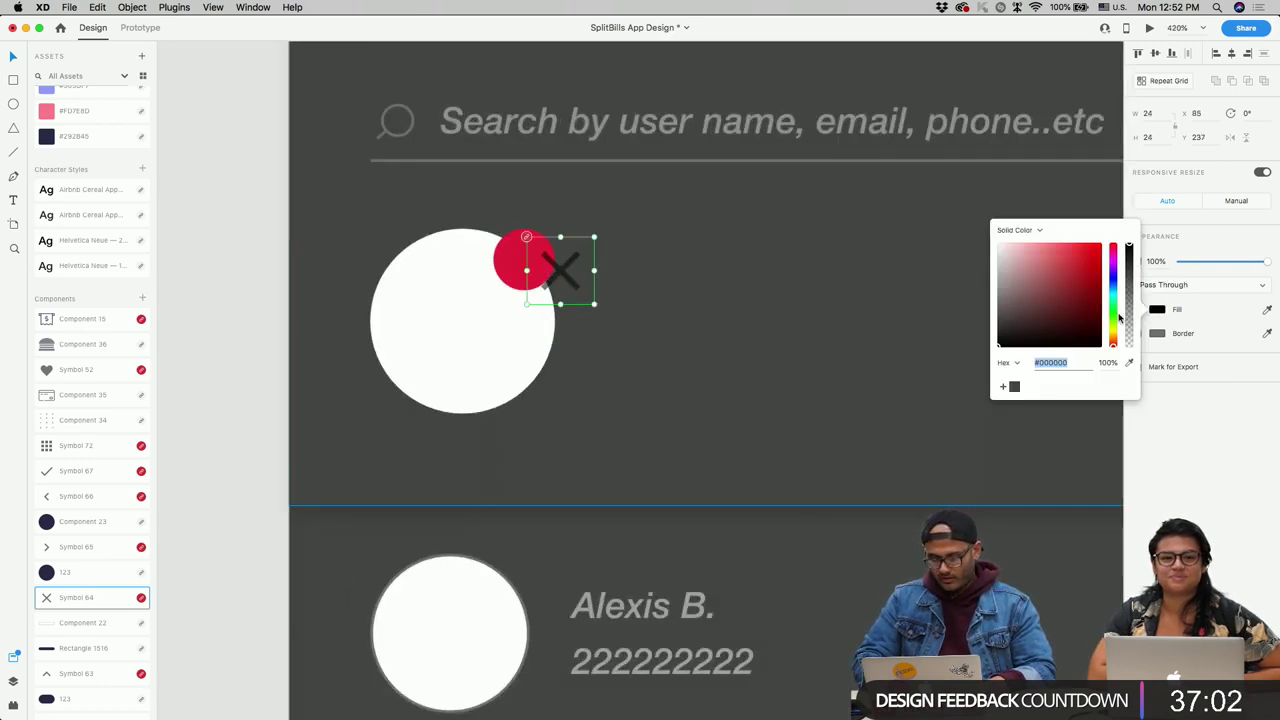
pyautogui.write('ffffff')
pyautogui.press('Return')
pyautogui.moveTo(565, 270); pyautogui.dragTo(655, 259)
pyautogui.doubleClick(653, 258)
pyautogui.click(1161, 358)
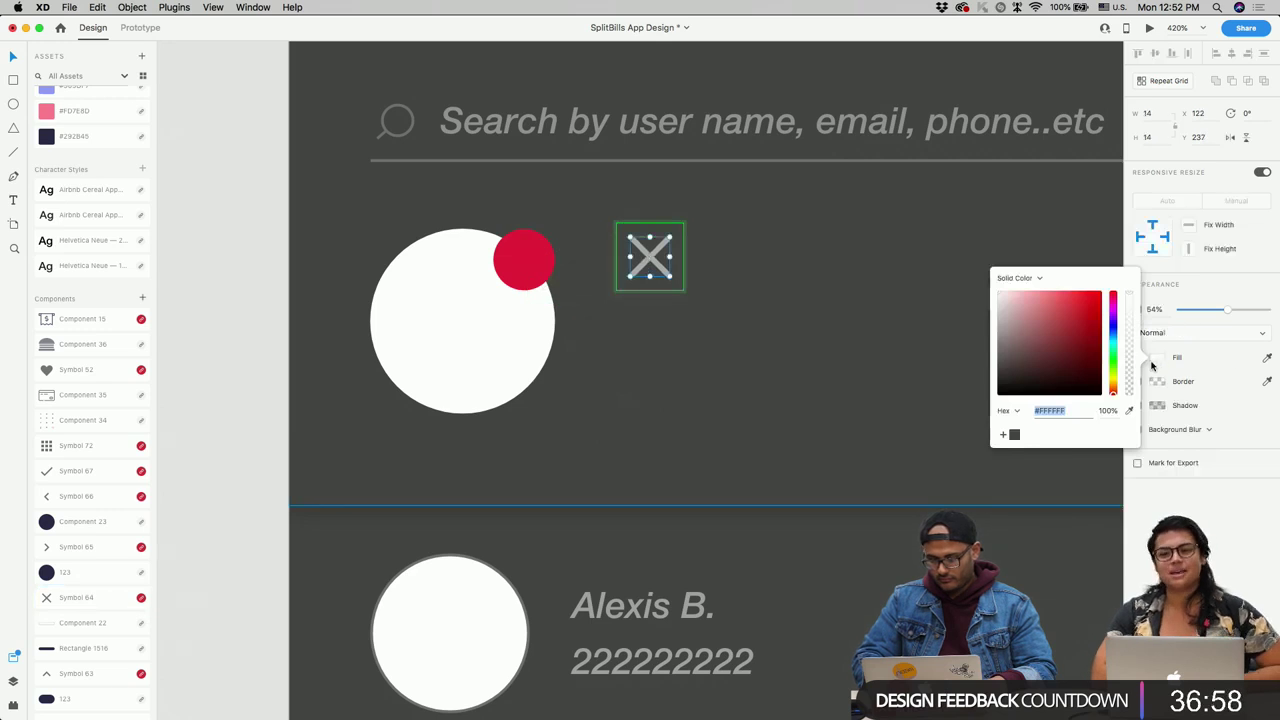
pyautogui.press('Escape')
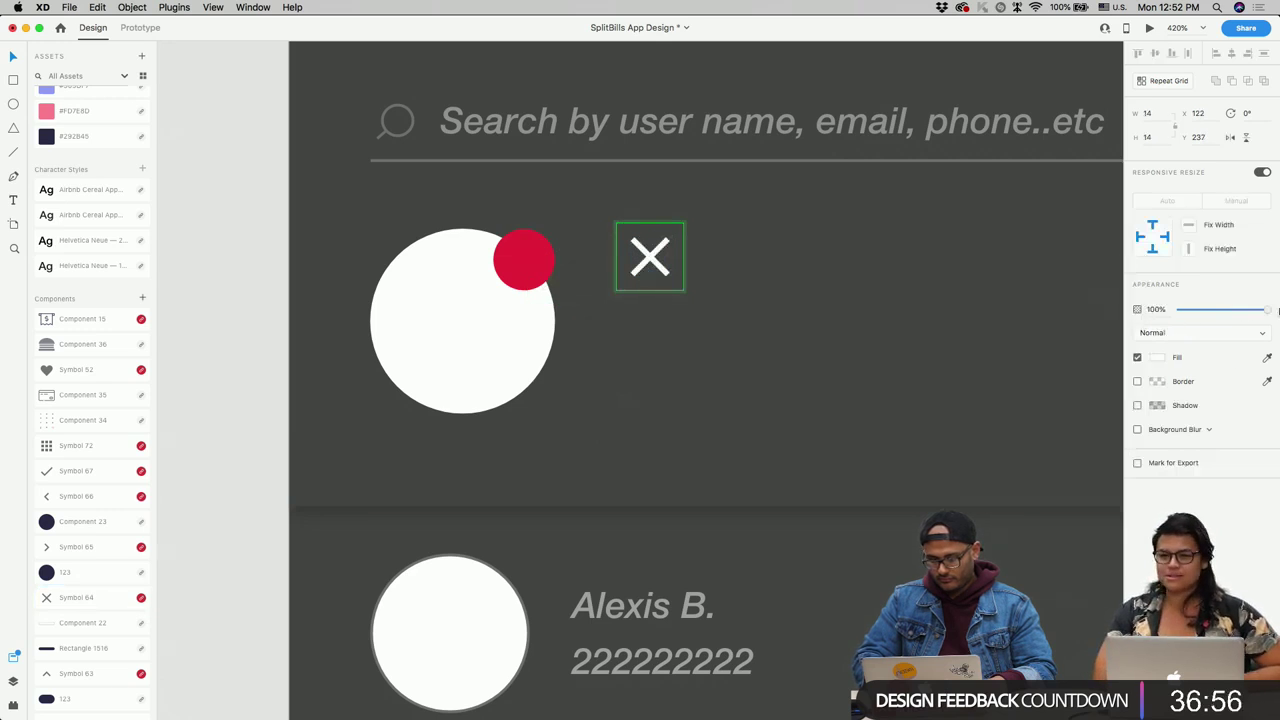
# Step: Shrink the X icon to 18 px and centre it on the red circle
pyautogui.click(688, 297)
pyautogui.click(650, 262)
pyautogui.moveTo(648, 260); pyautogui.dragTo(527, 262)
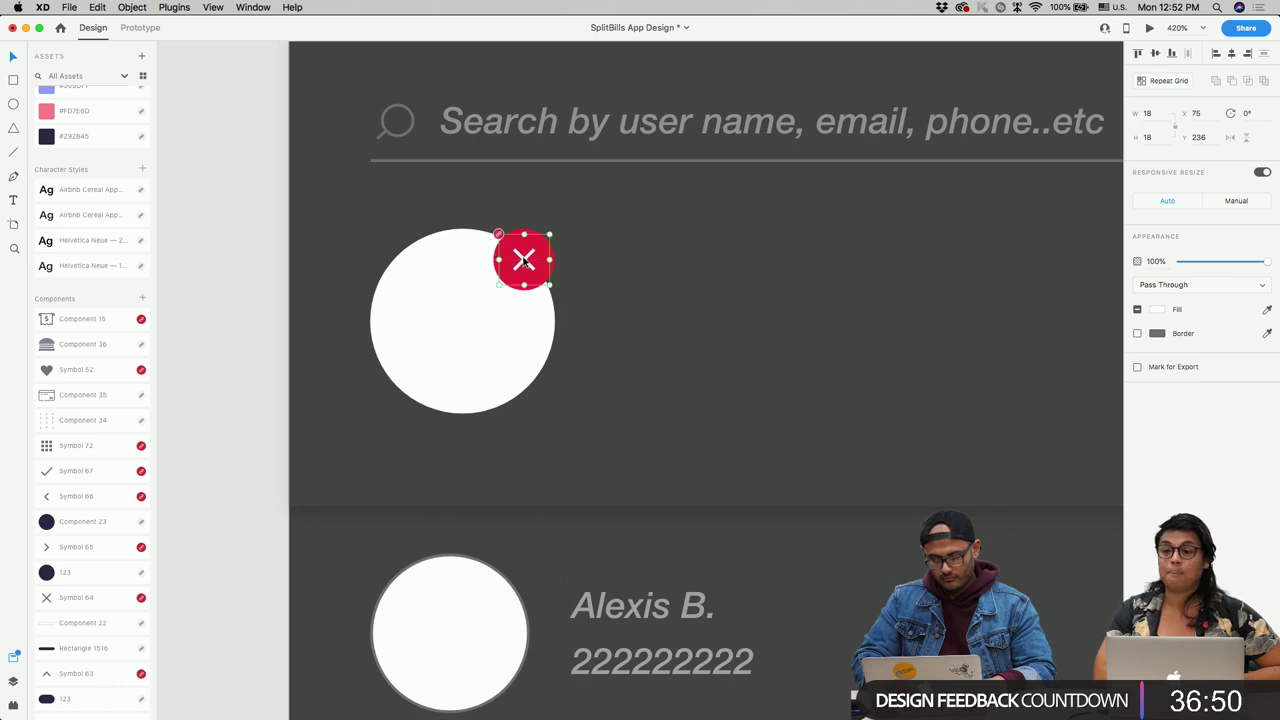
# Step: Group the white X icon with the red circle behind it
pyautogui.click(561, 293)
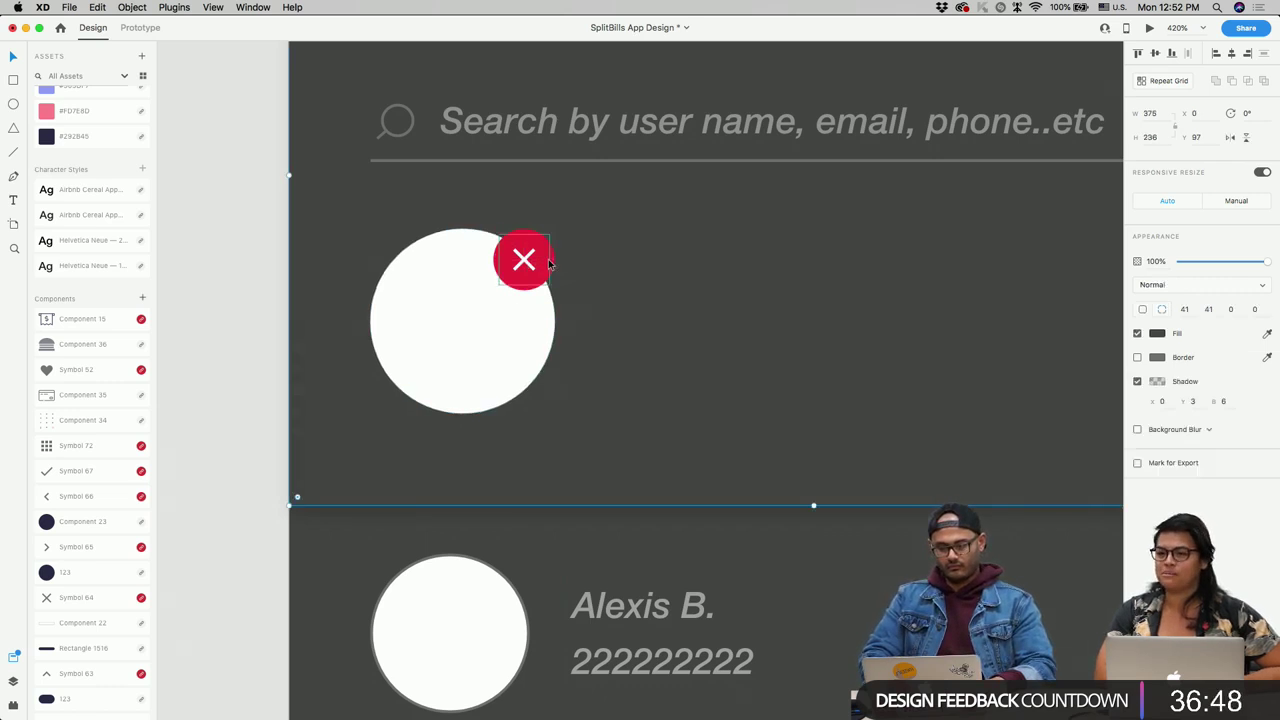
pyautogui.doubleClick(548, 258)
pyautogui.keyDown('shift'); pyautogui.click(554, 258); pyautogui.keyUp('shift')
pyautogui.keyDown('shift'); pyautogui.click(554, 258); pyautogui.keyUp('shift')
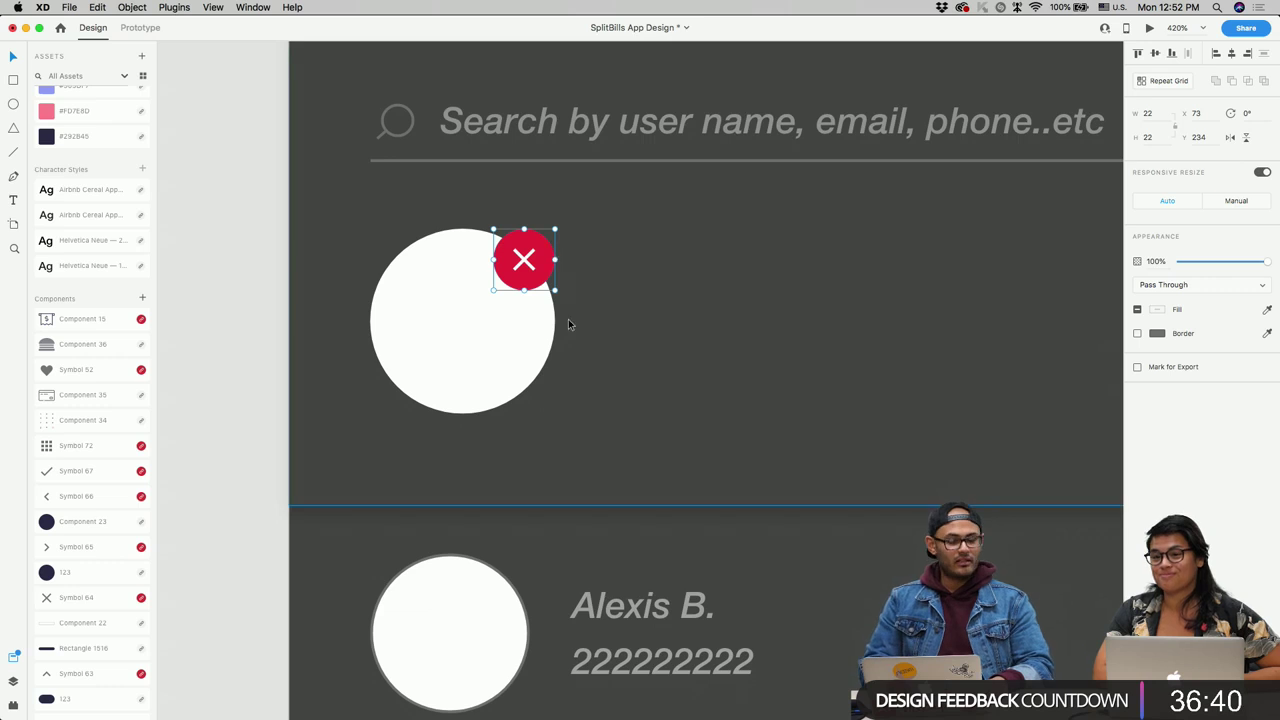
# Step: Group the red X badge with the header's avatar circle
pyautogui.scroll(-5, 568, 327)
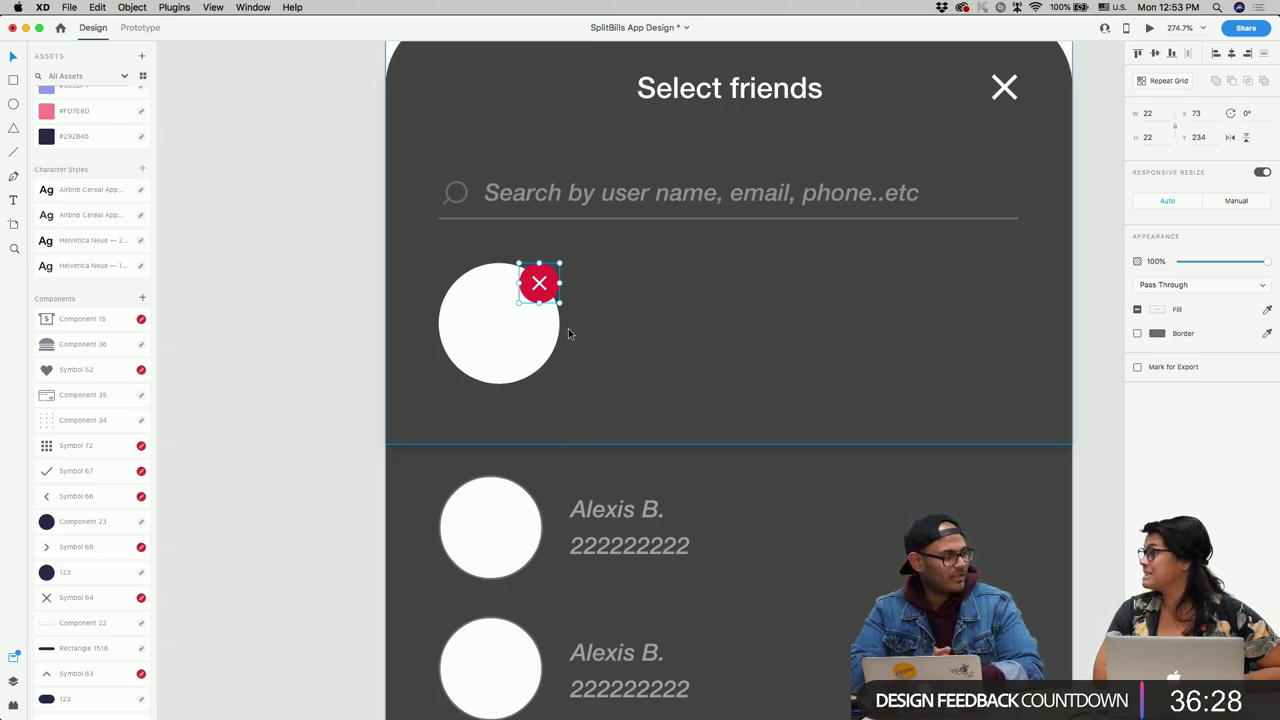
pyautogui.click(519, 352)
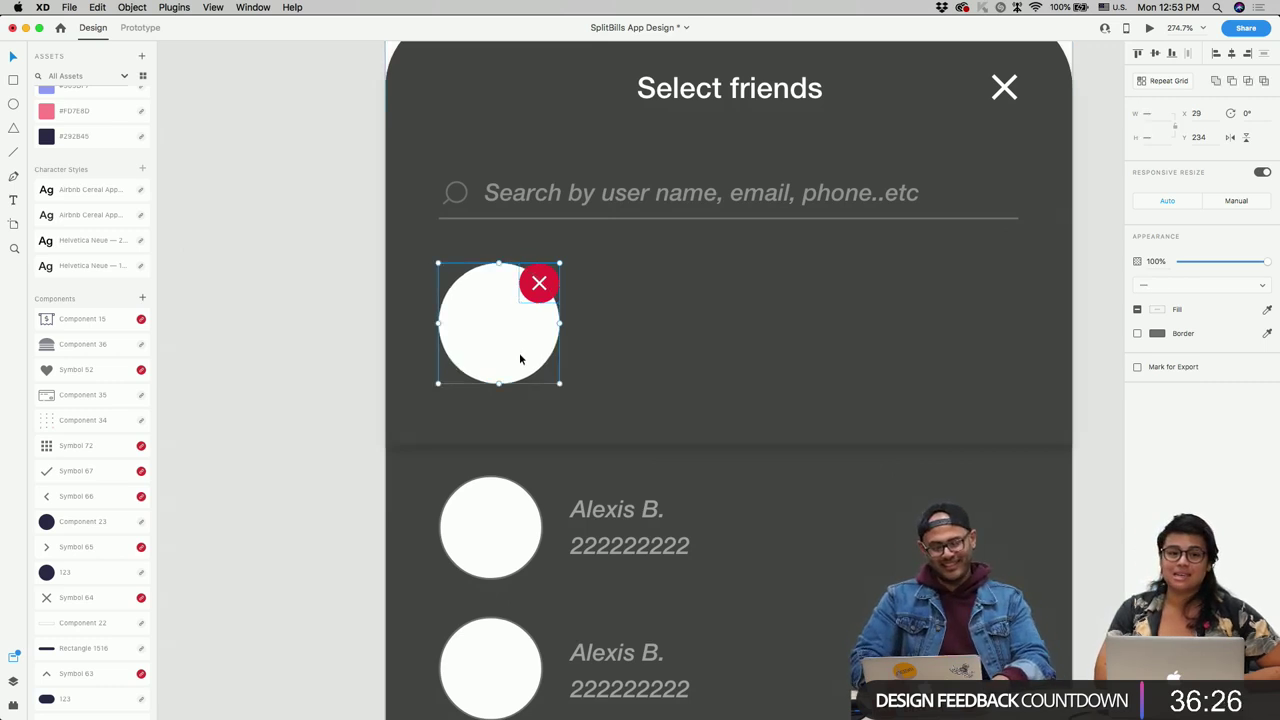
pyautogui.scroll(-3, 519, 352)
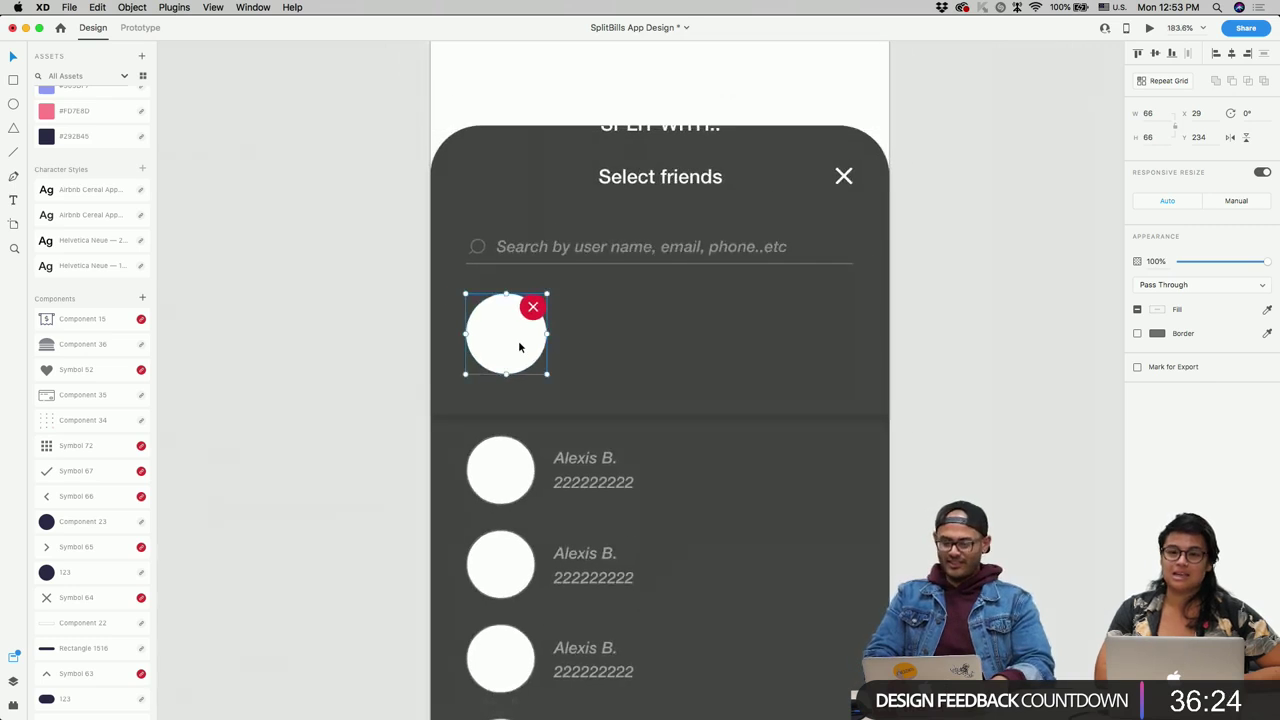
# Step: Nudge the badged avatar circle up towards the search line, to Y 230
pyautogui.hotkey('shift', 'Up')
pyautogui.press('Down')
pyautogui.press('Down')
pyautogui.press('Down')
pyautogui.press('Down')
pyautogui.press('Down')
pyautogui.press('Down')
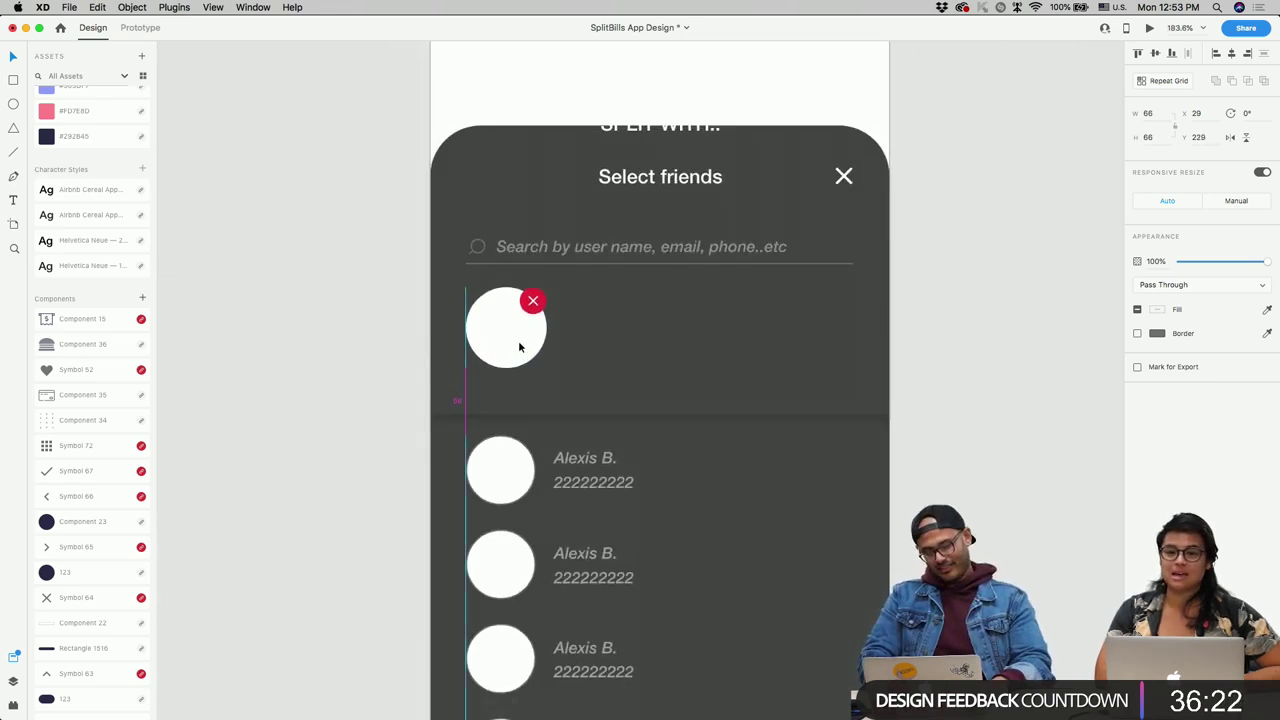
# Step: Duplicate the badged avatar into an evenly spaced row of five that runs past the artboard's right edge
pyautogui.moveTo(519, 347); pyautogui.dragTo(906, 348)
pyautogui.keyDown('shift'); pyautogui.click(796, 348); pyautogui.keyUp('shift')
pyautogui.keyDown('shift'); pyautogui.click(699, 348); pyautogui.keyUp('shift')
pyautogui.keyDown('shift'); pyautogui.click(603, 348); pyautogui.keyUp('shift')
pyautogui.keyDown('shift'); pyautogui.click(509, 350); pyautogui.keyUp('shift')
pyautogui.press('super+g')
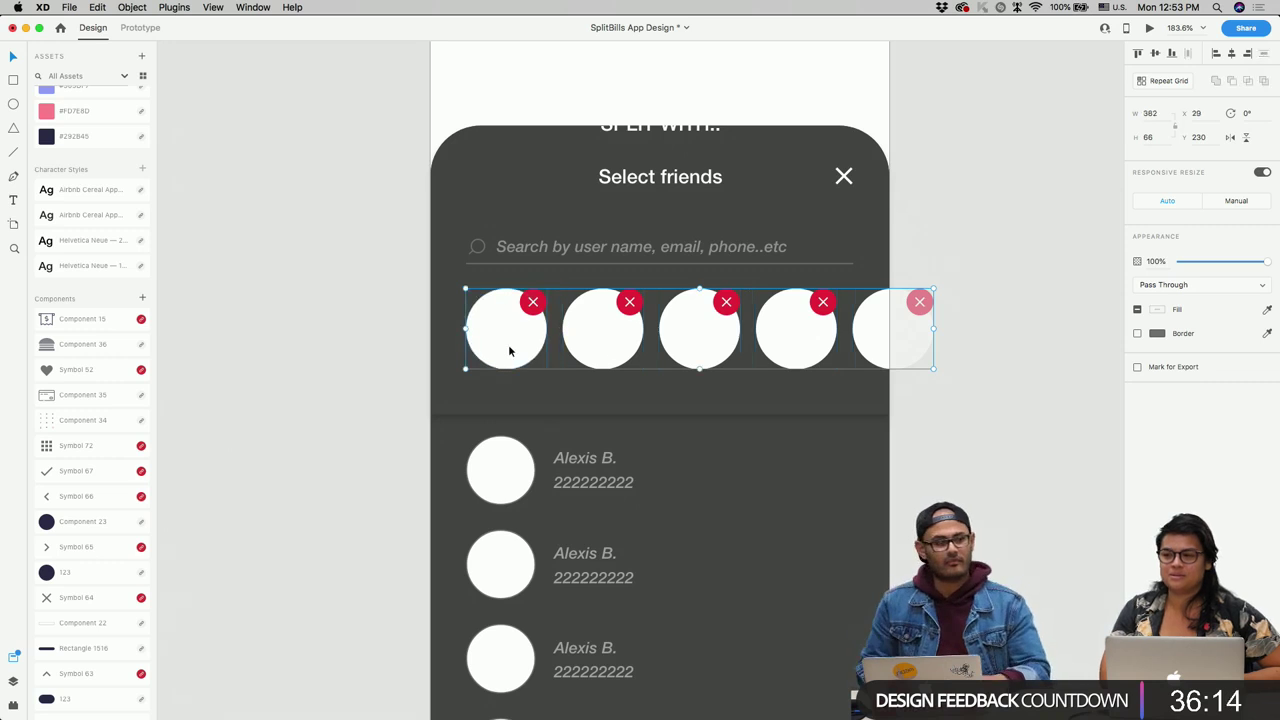
# Step: Copy the first list friend's name, centre it beneath the first header avatar and set its font style to Regular
pyautogui.scroll(-5, 509, 350)
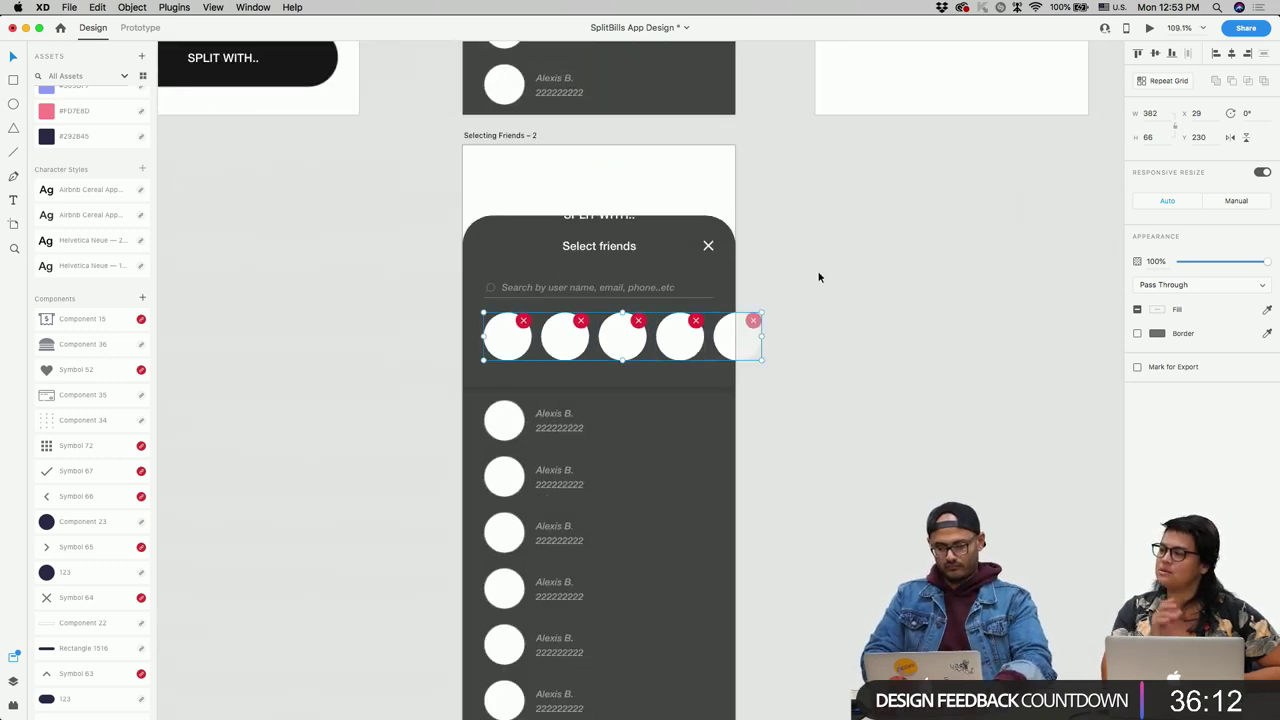
pyautogui.scroll(5, 556, 413)
pyautogui.click(562, 414)
pyautogui.doubleClick(562, 414)
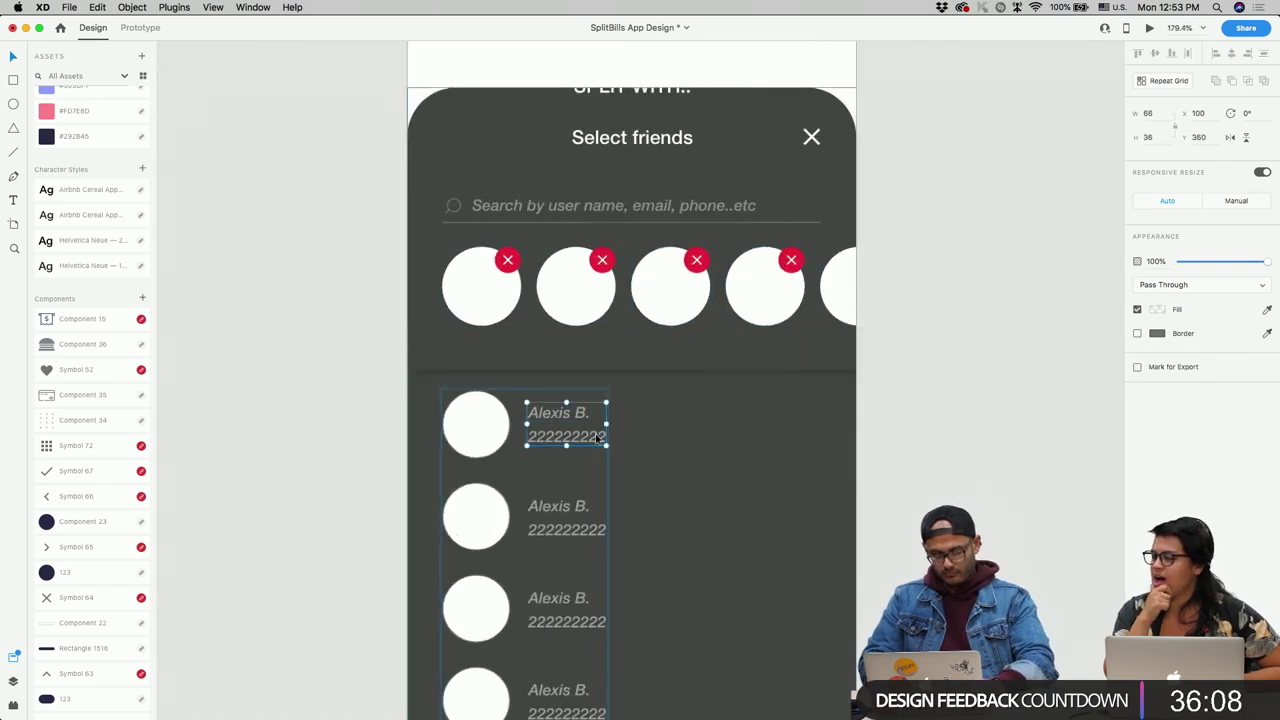
pyautogui.click(558, 418)
pyautogui.click(725, 433)
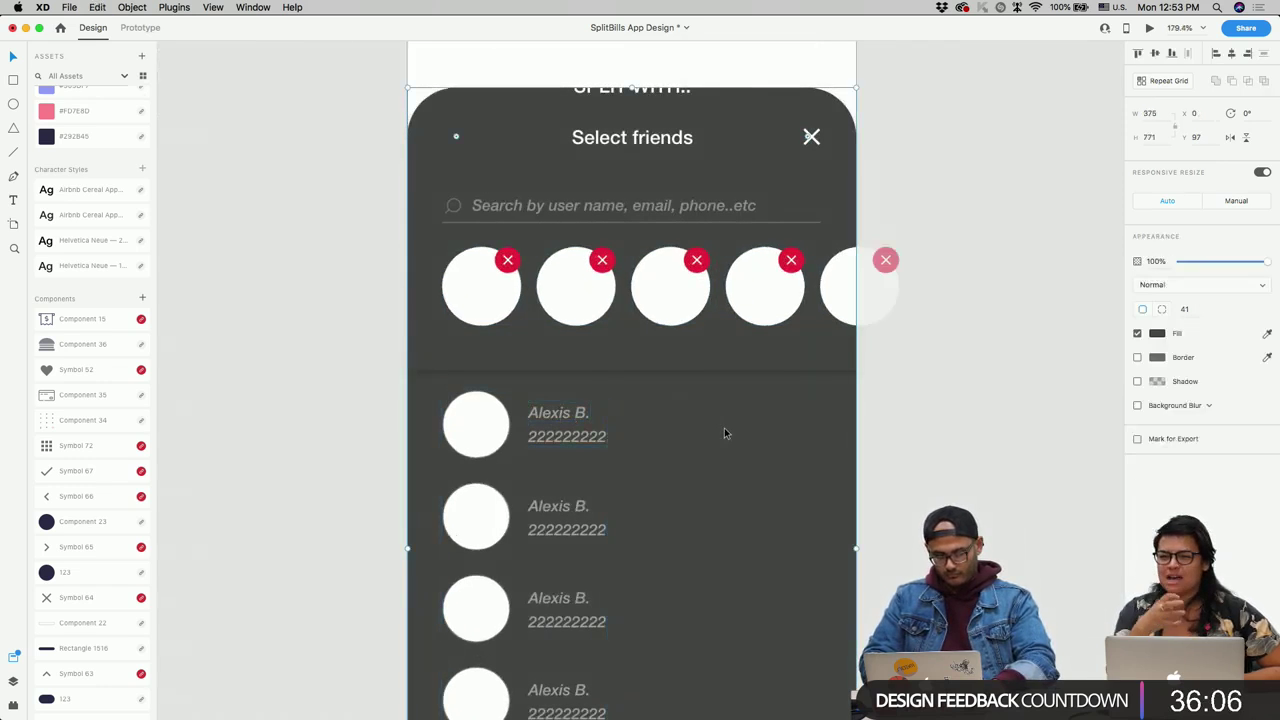
pyautogui.click(580, 414)
pyautogui.moveTo(580, 425); pyautogui.dragTo(580, 401)
pyautogui.hotkey('shift', 'Up')
pyautogui.hotkey('shift', 'Up')
pyautogui.hotkey('shift', 'Up')
pyautogui.hotkey('shift', 'Up')
pyautogui.hotkey('shift', 'Left')
pyautogui.hotkey('shift', 'Left')
pyautogui.hotkey('shift', 'Left')
pyautogui.hotkey('shift', 'Left')
pyautogui.hotkey('shift', 'Left')
pyautogui.hotkey('shift', 'Left')
pyautogui.hotkey('shift', 'Left')
pyautogui.press('Right')
pyautogui.press('Right')
pyautogui.press('Right')
pyautogui.press('Right')
pyautogui.press('Right')
pyautogui.press('Right')
pyautogui.press('Down')
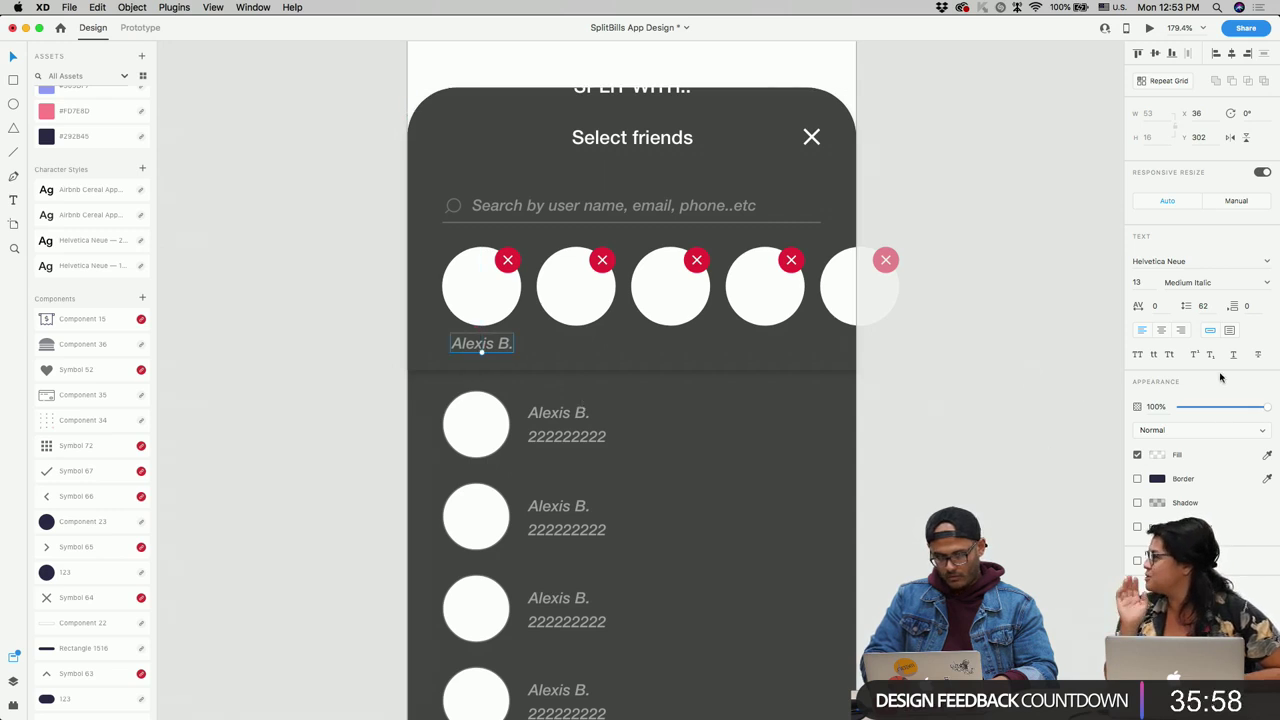
pyautogui.click(1266, 282)
pyautogui.click(1195, 363)
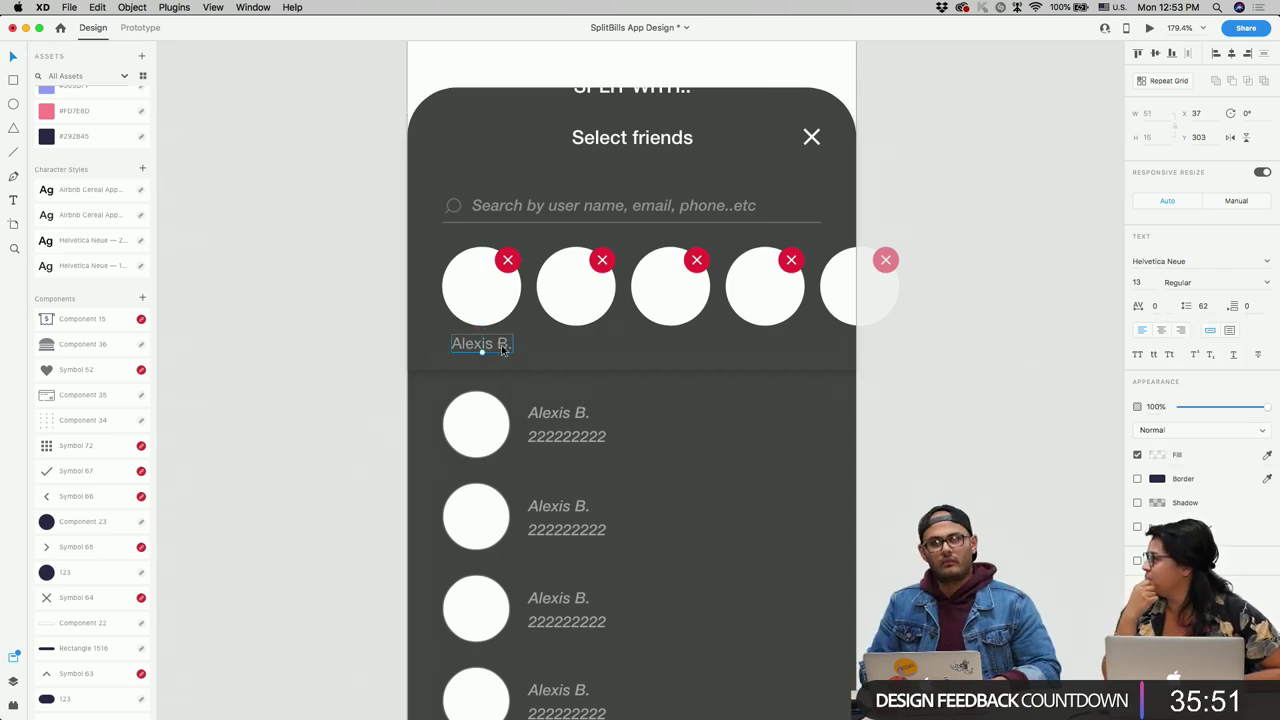
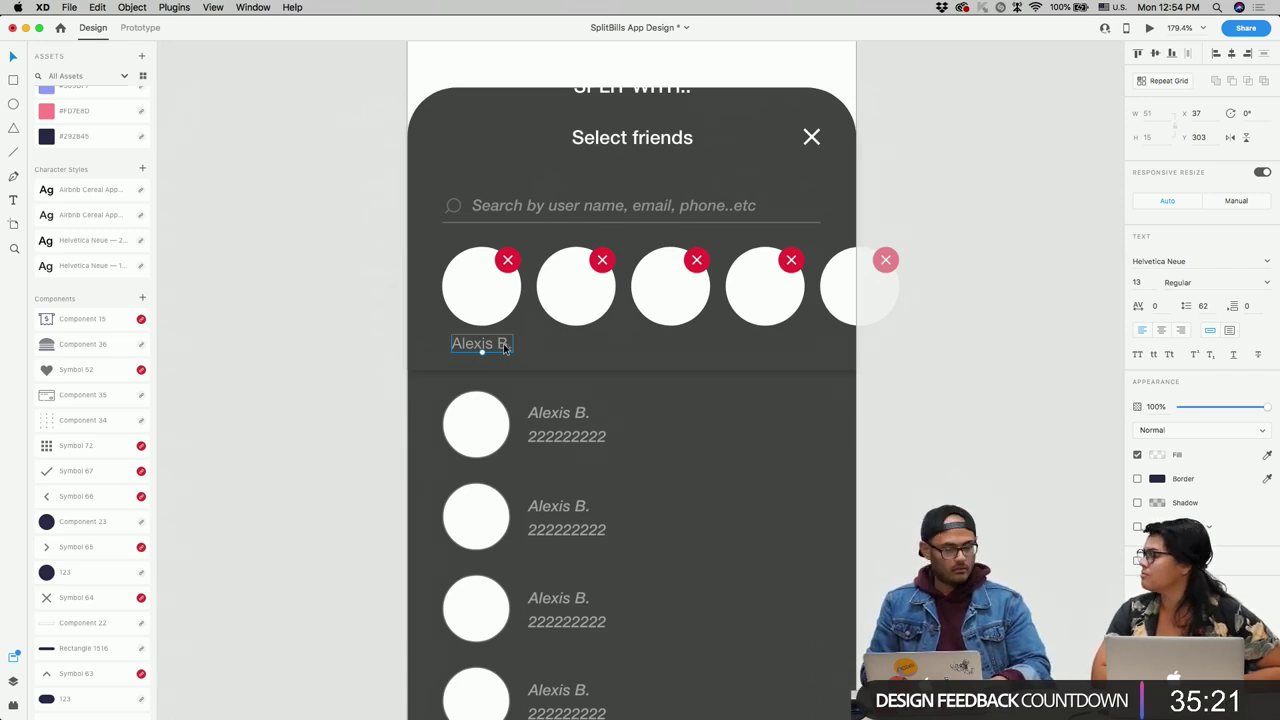
# Step: Duplicate the name label beneath the other four header avatars, centring each copy under its circle
pyautogui.moveTo(505, 346); pyautogui.dragTo(695, 346)
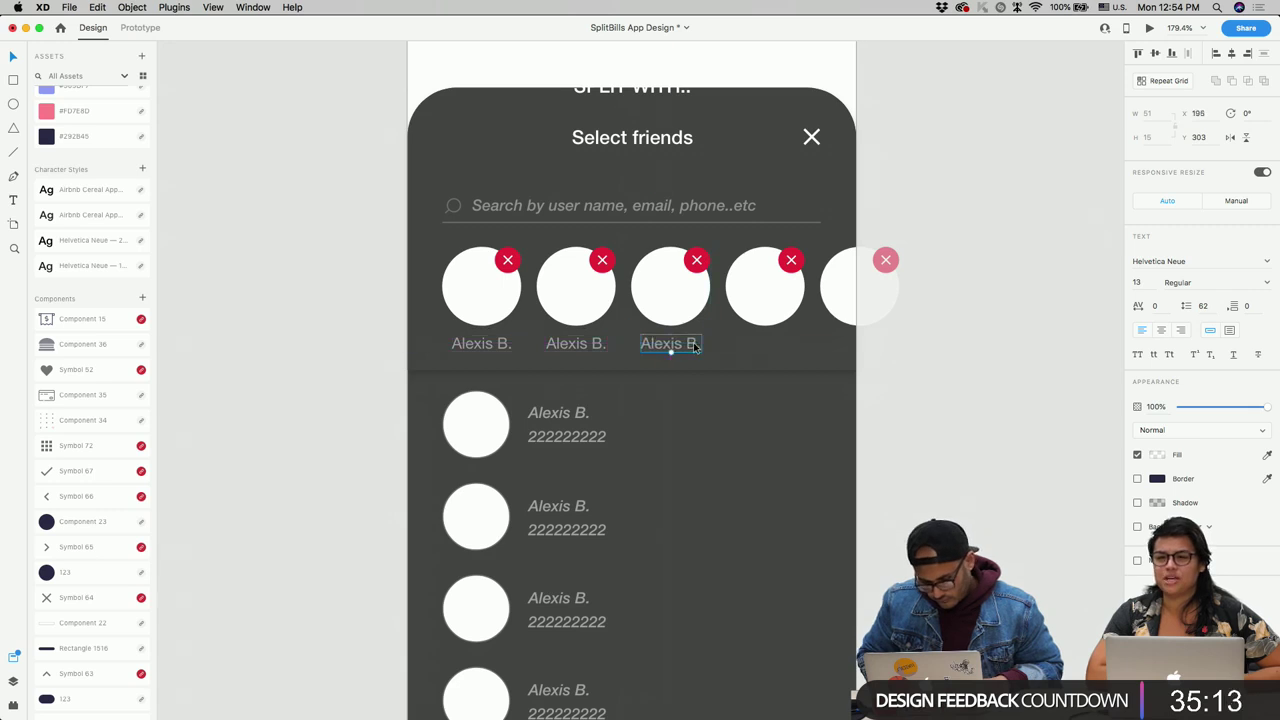
pyautogui.press('Right')
pyautogui.press('Right')
pyautogui.press('Left')
pyautogui.press('Left')
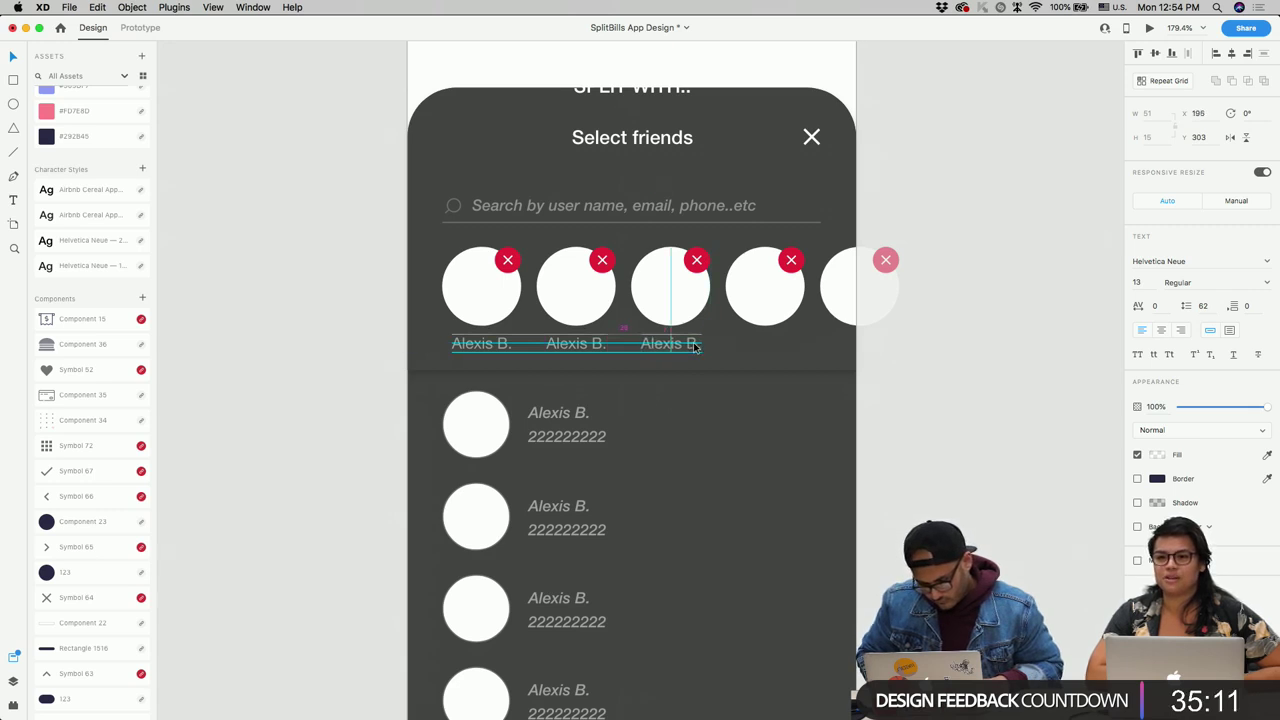
pyautogui.moveTo(697, 346); pyautogui.dragTo(884, 348)
pyautogui.press('Left')
pyautogui.press('Left')
pyautogui.press('Left')
pyautogui.press('Left')
pyautogui.press('Left')
pyautogui.press('Left')
# Step: Group each header avatar with the name label beneath it
pyautogui.keyDown('shift'); pyautogui.click(856, 322); pyautogui.keyUp('shift')
pyautogui.press('super+g')
pyautogui.click(772, 350)
pyautogui.click(672, 345)
pyautogui.click(576, 300)
pyautogui.keyDown('shift'); pyautogui.click(590, 343); pyautogui.keyUp('shift')
pyautogui.press('super+g')
pyautogui.click(481, 287)
pyautogui.keyDown('shift'); pyautogui.click(481, 343); pyautogui.keyUp('shift')
pyautogui.press('super+g')
pyautogui.scroll(-5, 500, 343)
pyautogui.scroll(-3, 503, 345)
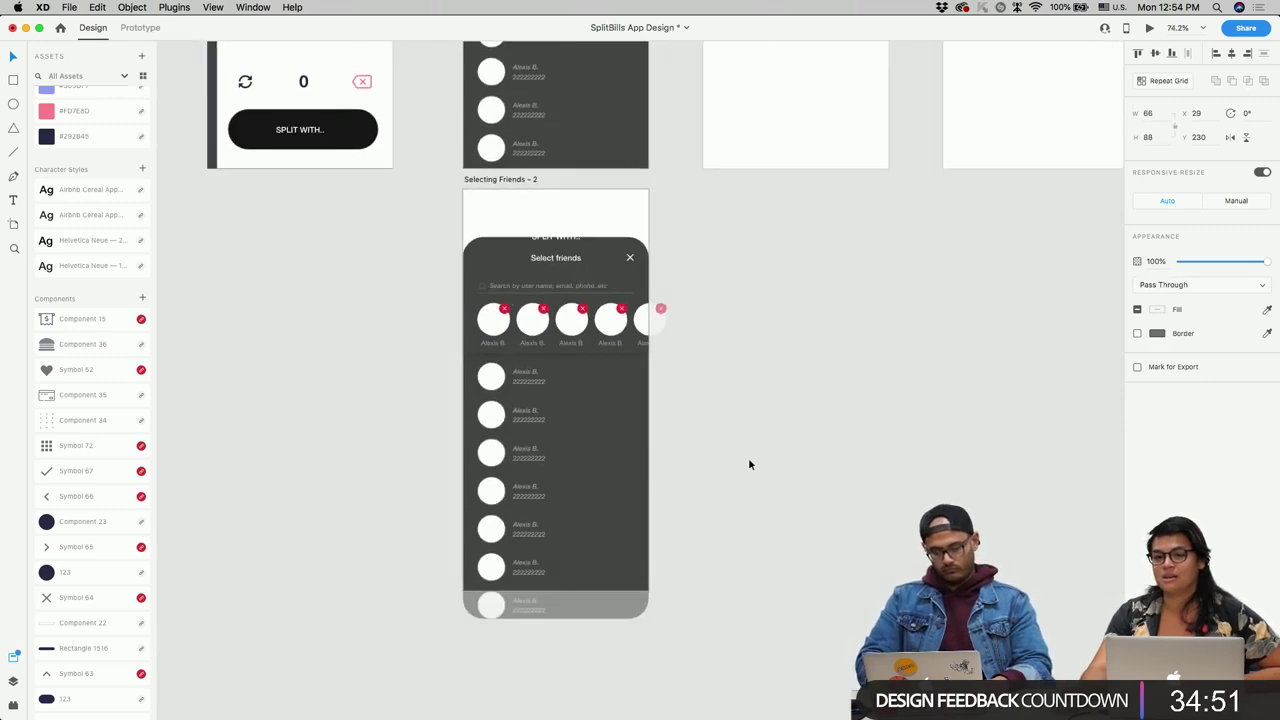
pyautogui.click(748, 457)
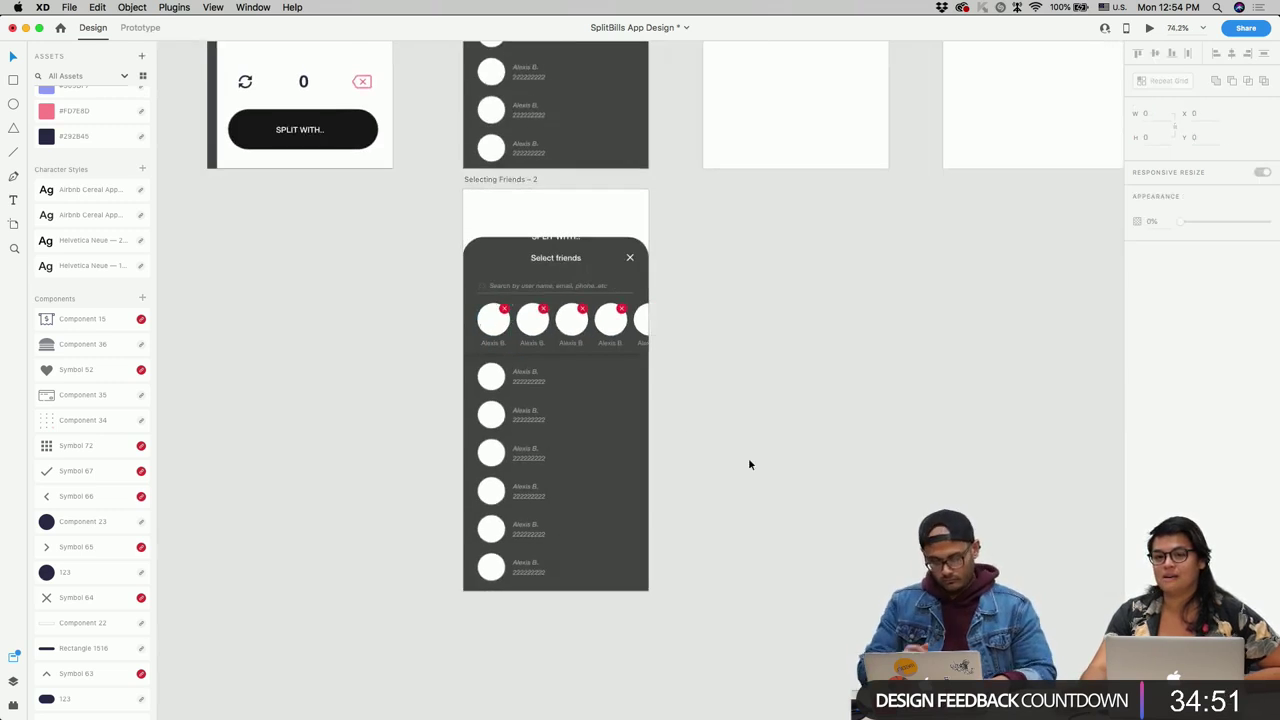
pyautogui.scroll(5, 561, 264)
pyautogui.click(557, 260)
pyautogui.press('Escape')
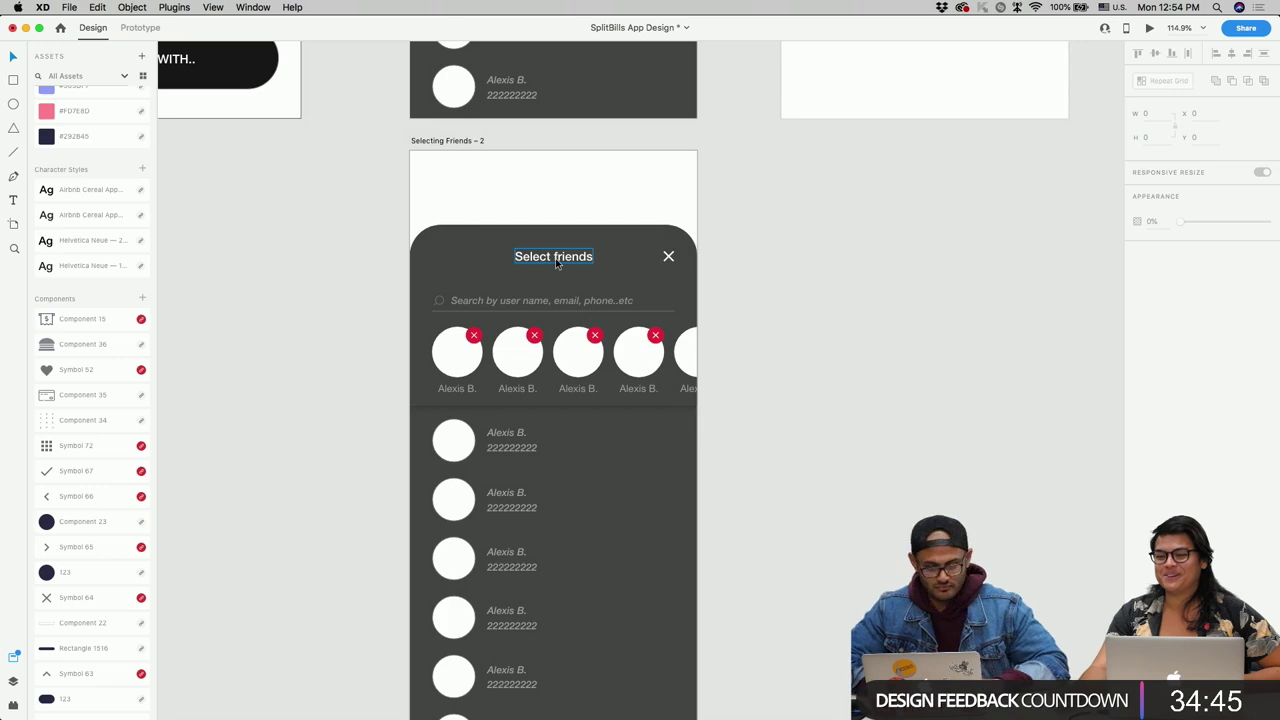
# Step: Delete the empty Selecting Friends – 3 artboard and move Selecting Friends – 2 into its place in the top row
pyautogui.scroll(-5, 556, 263)
pyautogui.hscroll(2, 556, 263)
pyautogui.scroll(1, 556, 263)
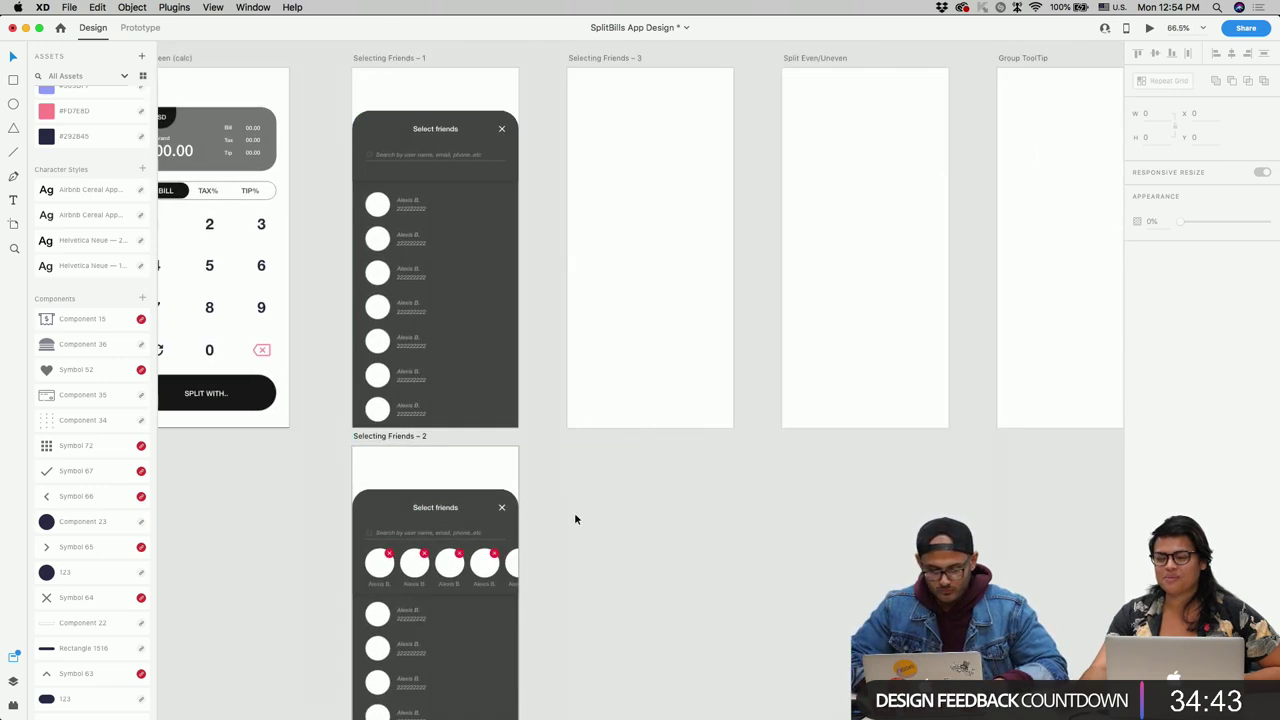
pyautogui.moveTo(420, 437)
pyautogui.mouseDown()
pyautogui.moveTo(416, 455)
pyautogui.moveTo(403, 450)
pyautogui.mouseUp()
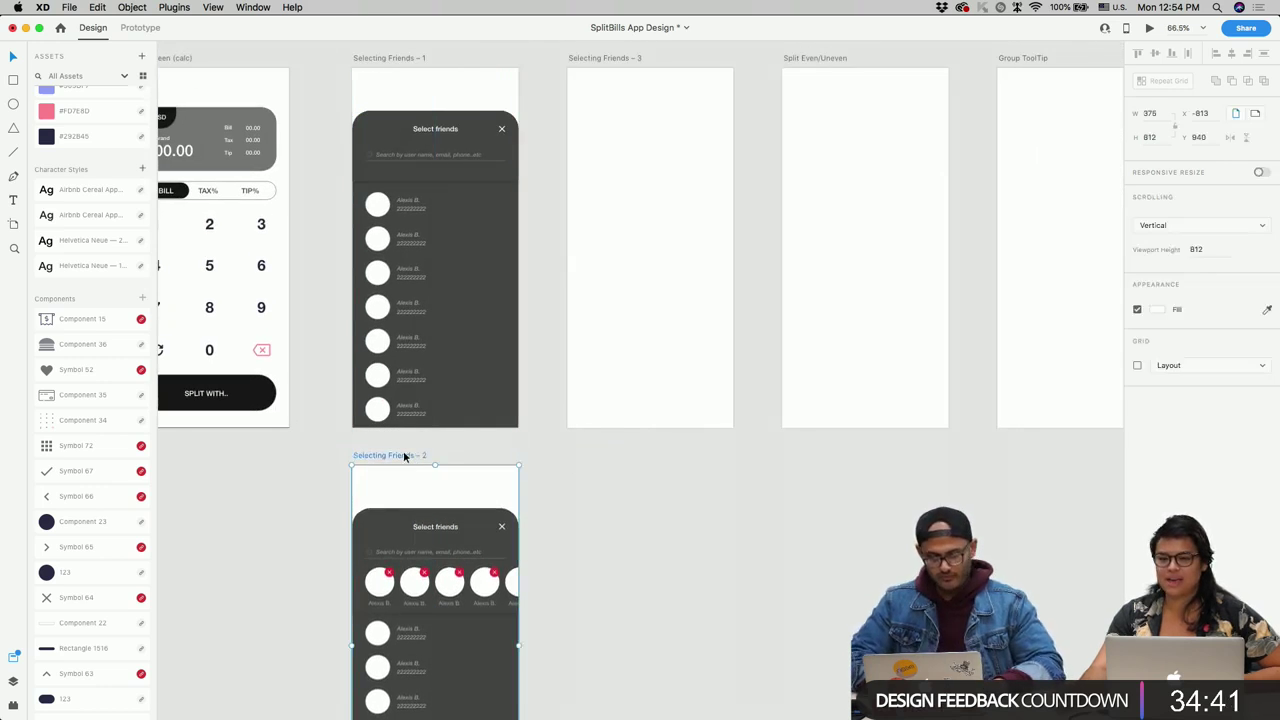
pyautogui.scroll(-3, 403, 450)
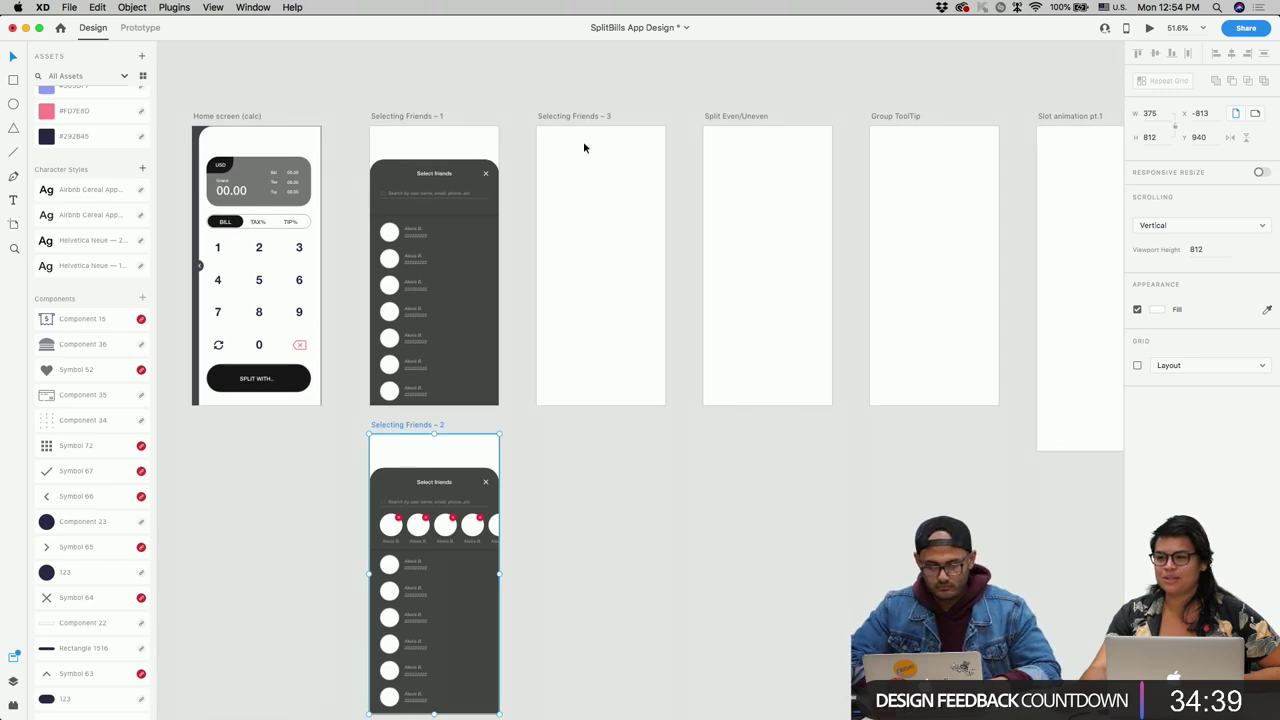
pyautogui.click(589, 115)
pyautogui.press('Delete')
pyautogui.moveTo(482, 425); pyautogui.dragTo(600, 120)
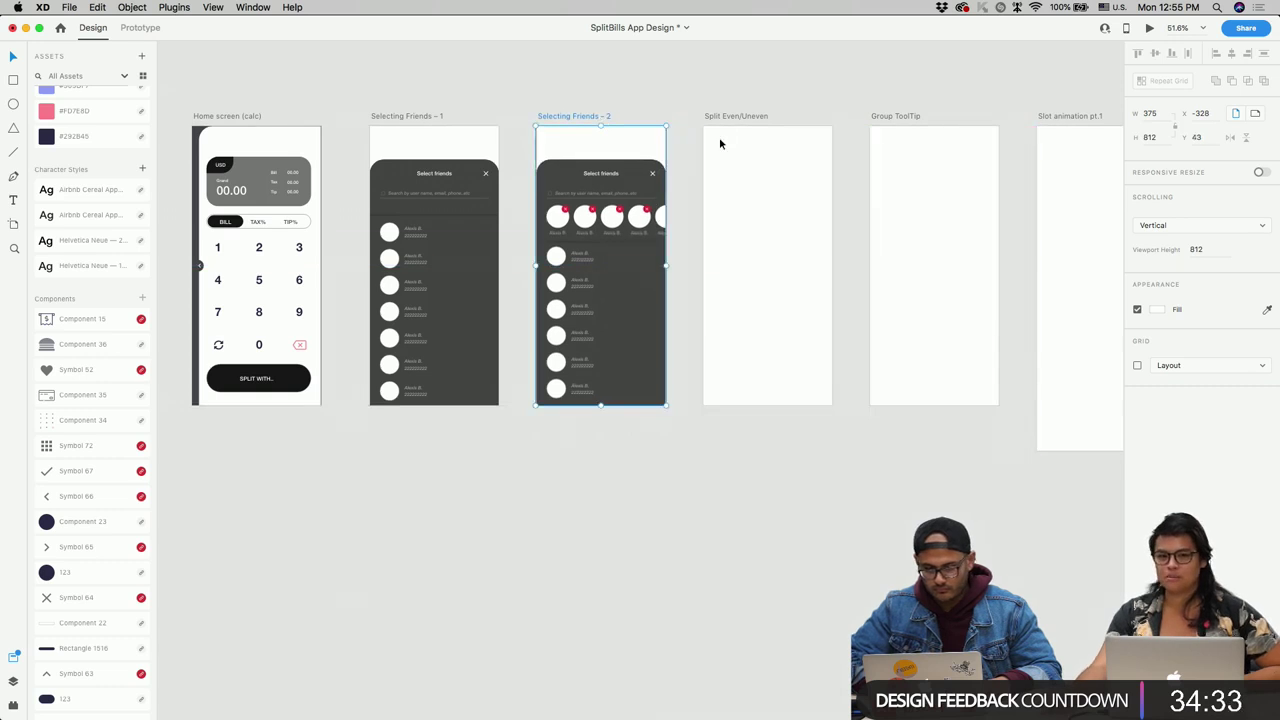
# Step: Copy the grey USD totals card from the Home screen (calc) artboard onto the Split Even/Uneven artboard
pyautogui.hscroll(3, 719, 144)
pyautogui.hscroll(1, 719, 144)
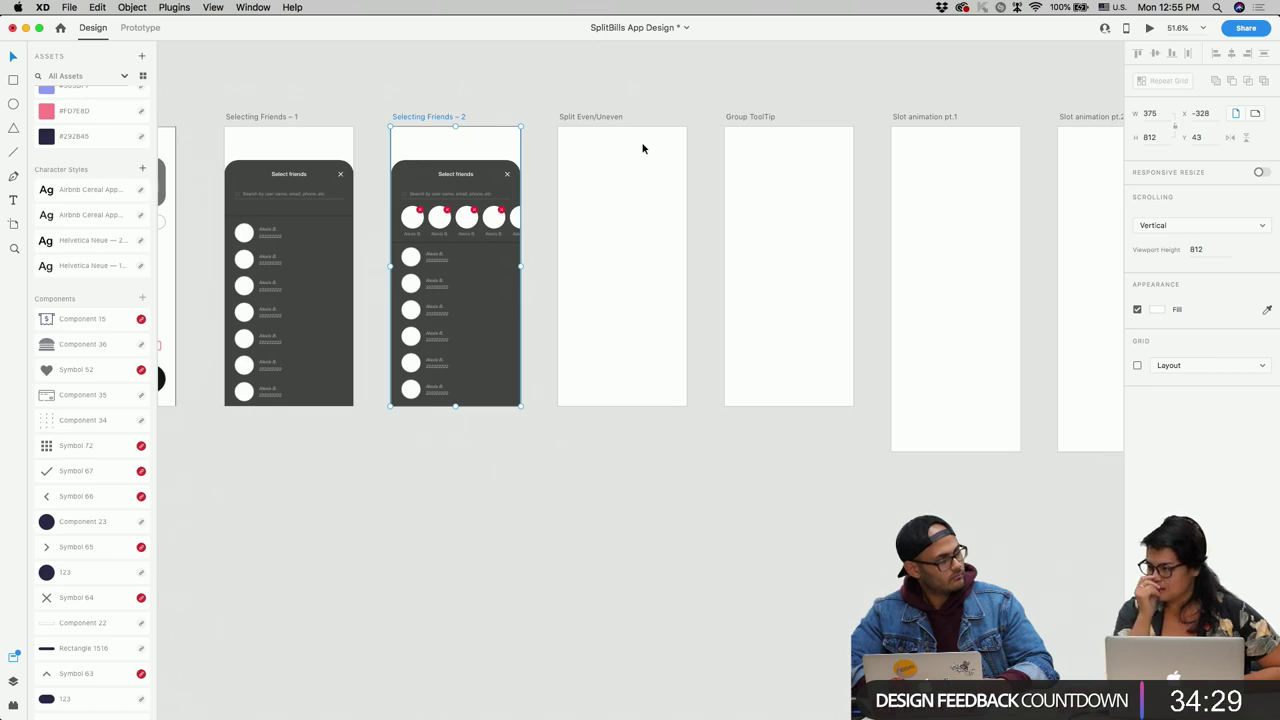
pyautogui.hscroll(-6, 548, 182)
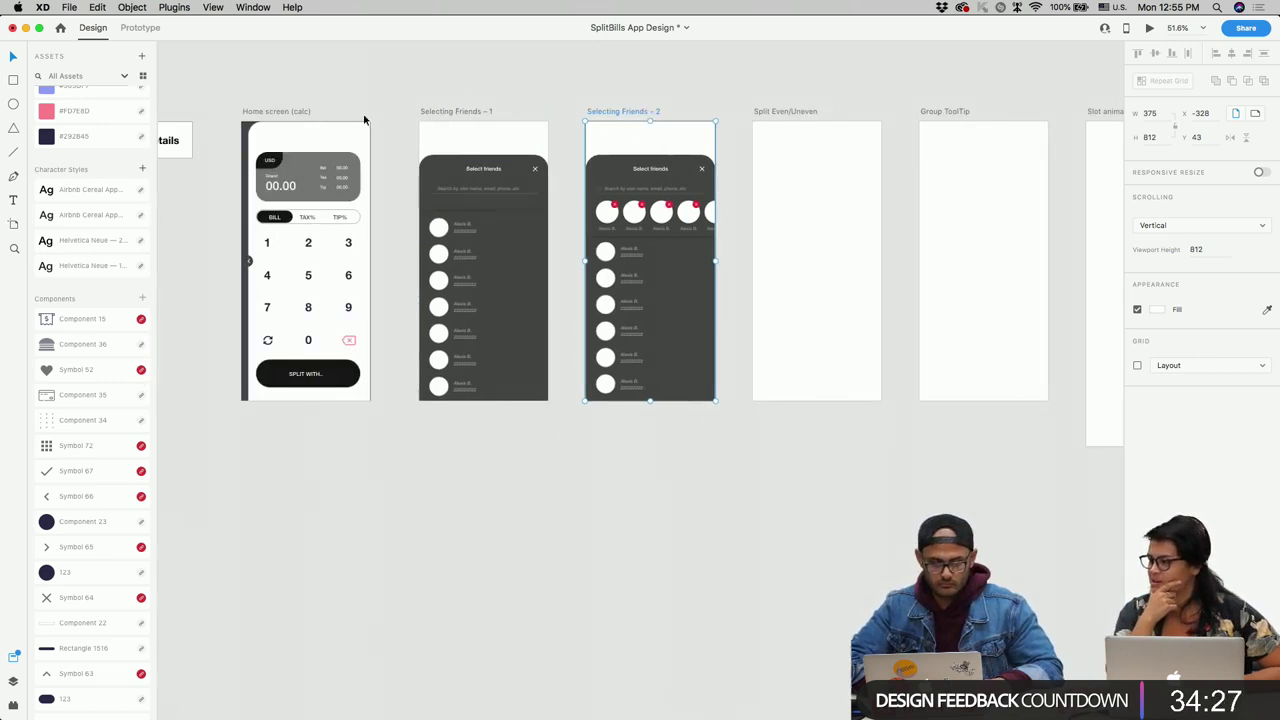
pyautogui.moveTo(348, 140); pyautogui.dragTo(262, 202)
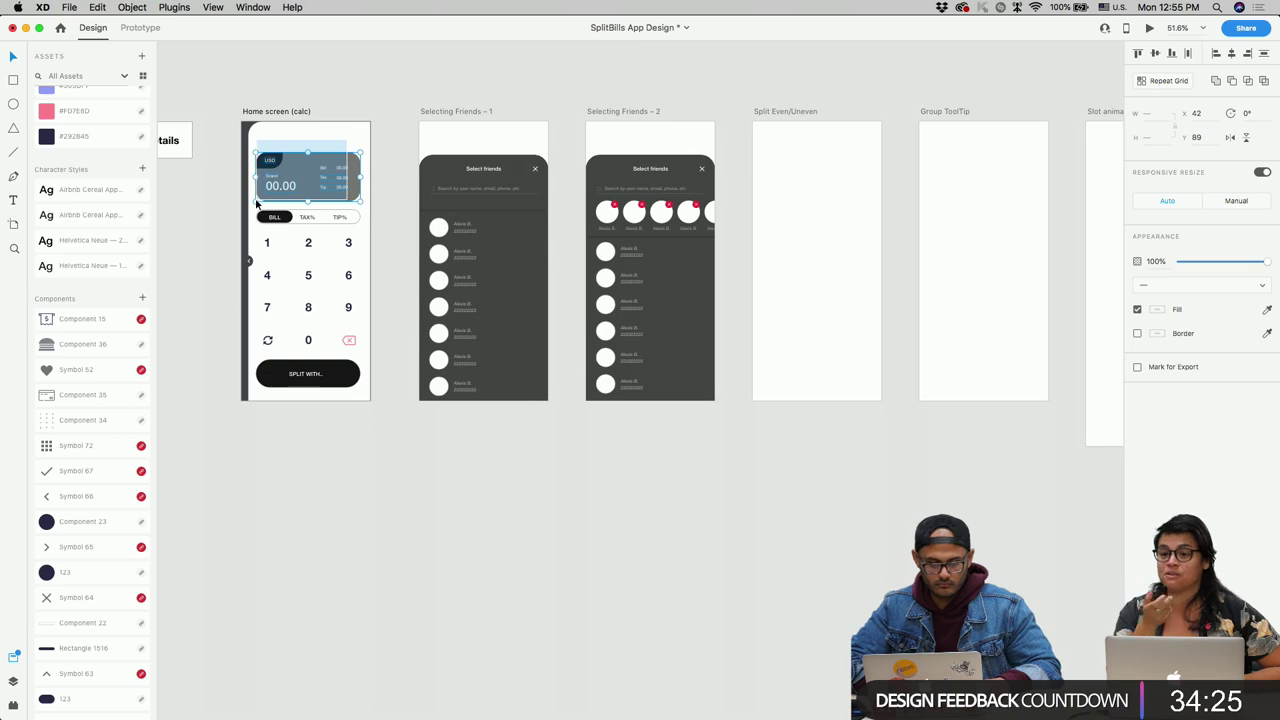
pyautogui.click(847, 145)
pyautogui.press('super+v')
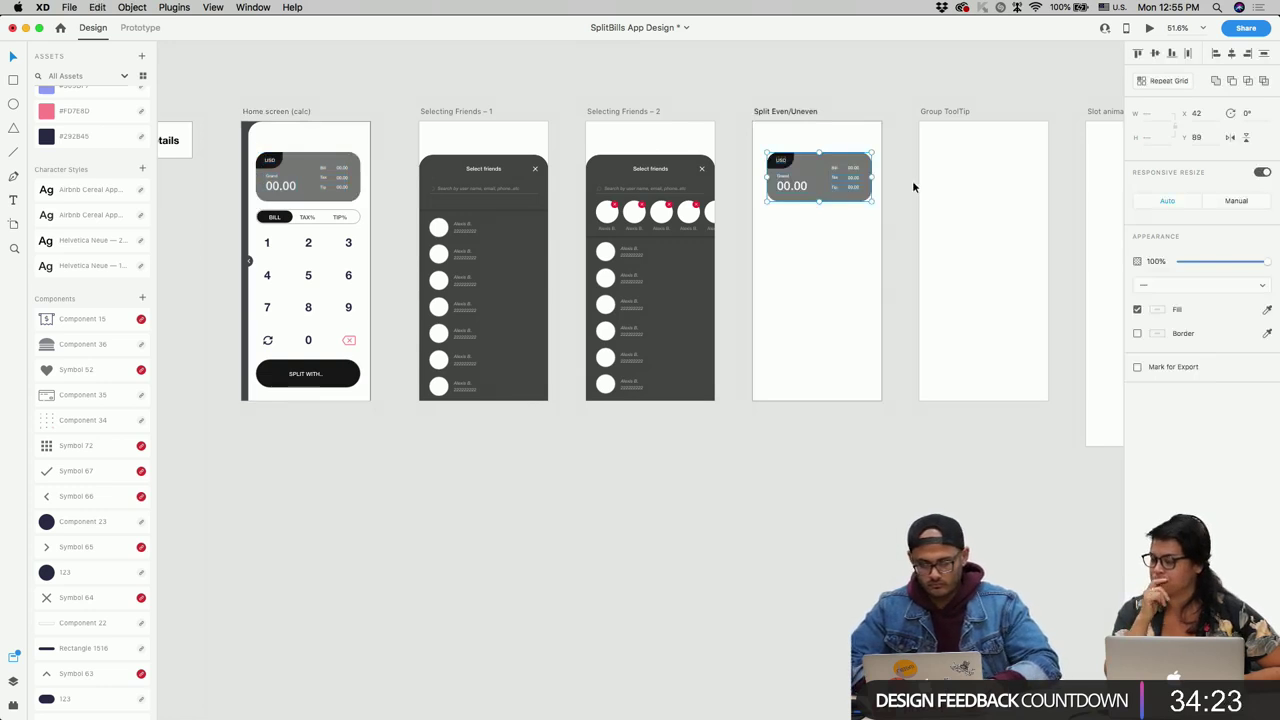
# Step: Draw a full-width rectangle about 305 px tall at the top of the Split Even/Uneven artboard and send it behind the totals card
pyautogui.scroll(5, 912, 180)
pyautogui.hscroll(-5, 714, 243)
pyautogui.scroll(-3, 725, 232)
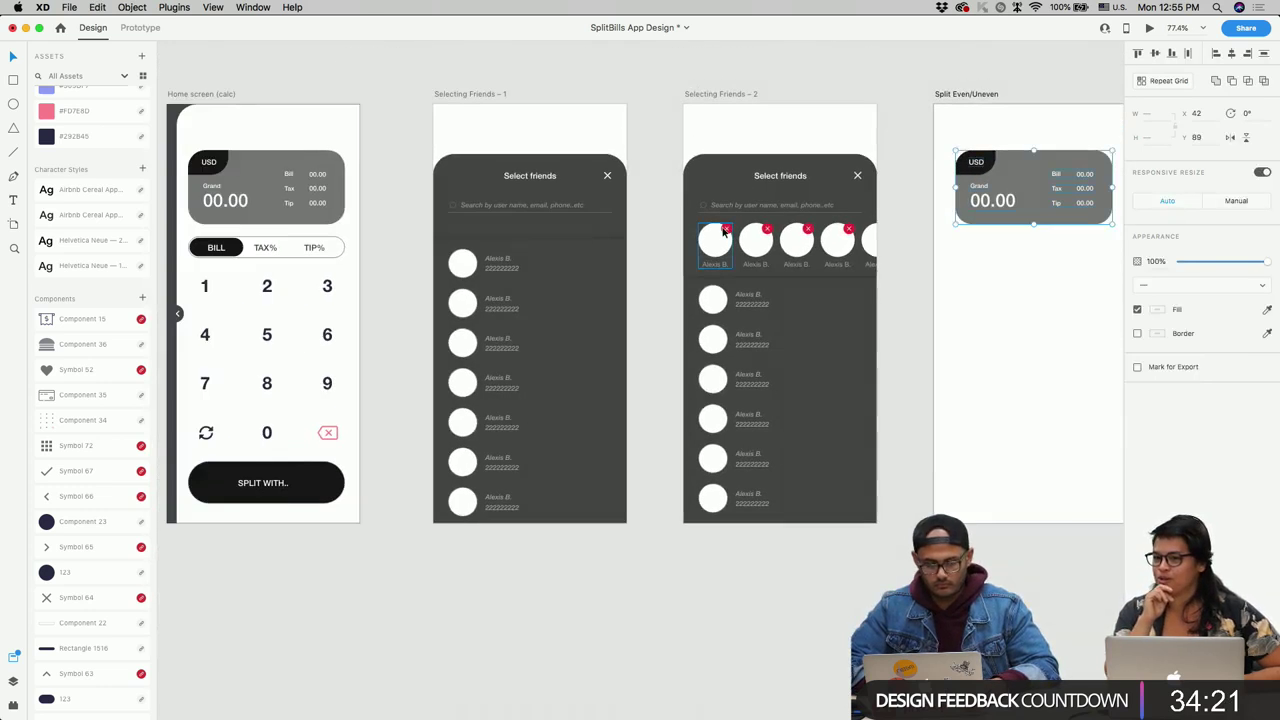
pyautogui.hscroll(3, 725, 232)
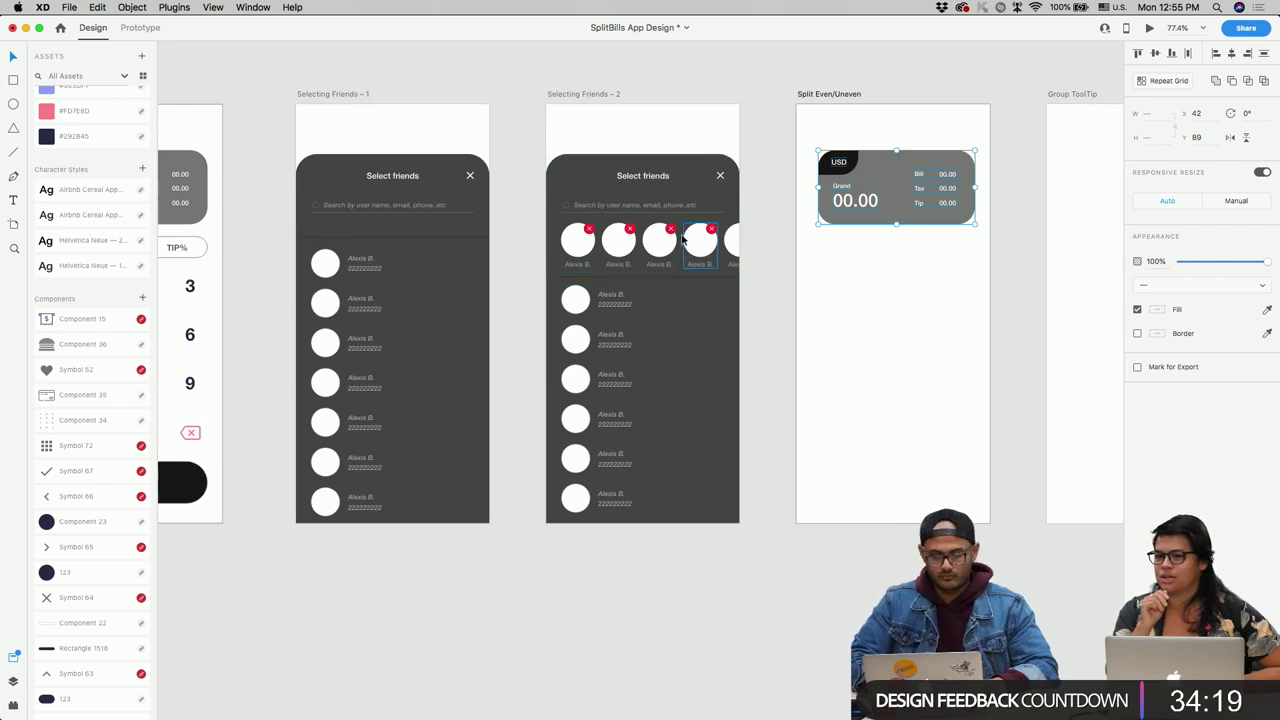
pyautogui.scroll(-3, 724, 232)
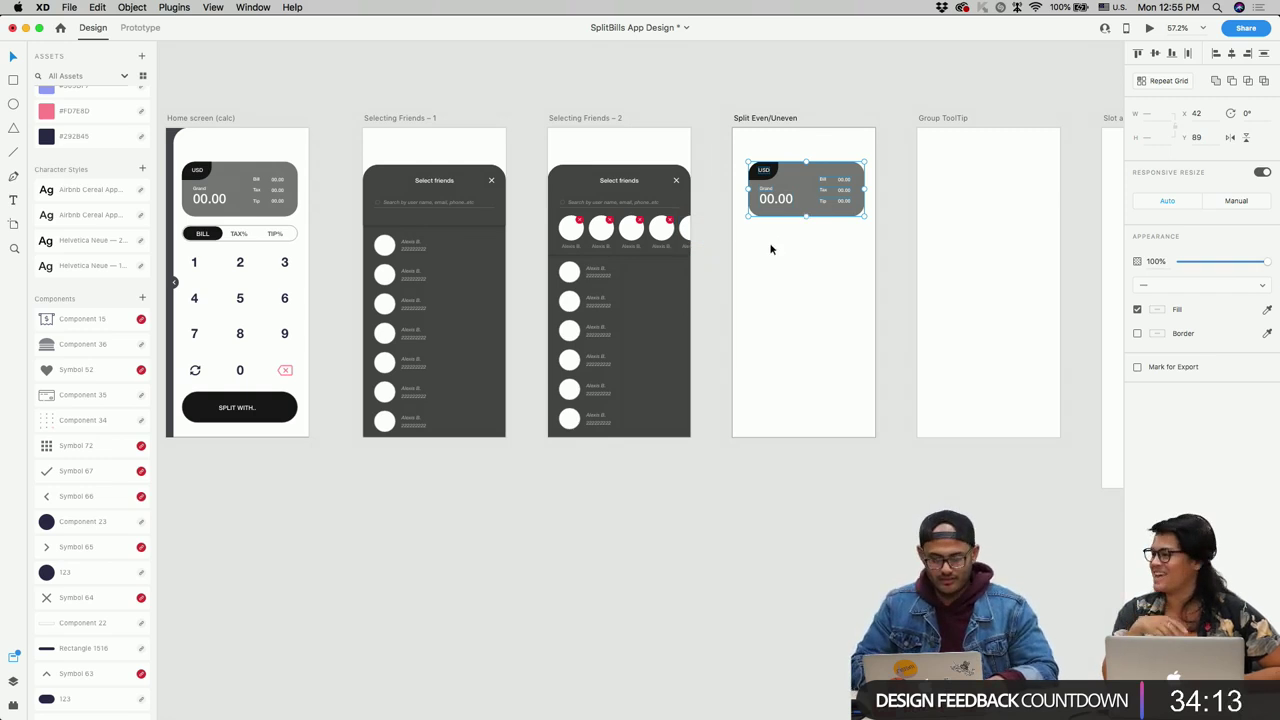
pyautogui.press('r')
pyautogui.moveTo(732, 128); pyautogui.dragTo(874, 244)
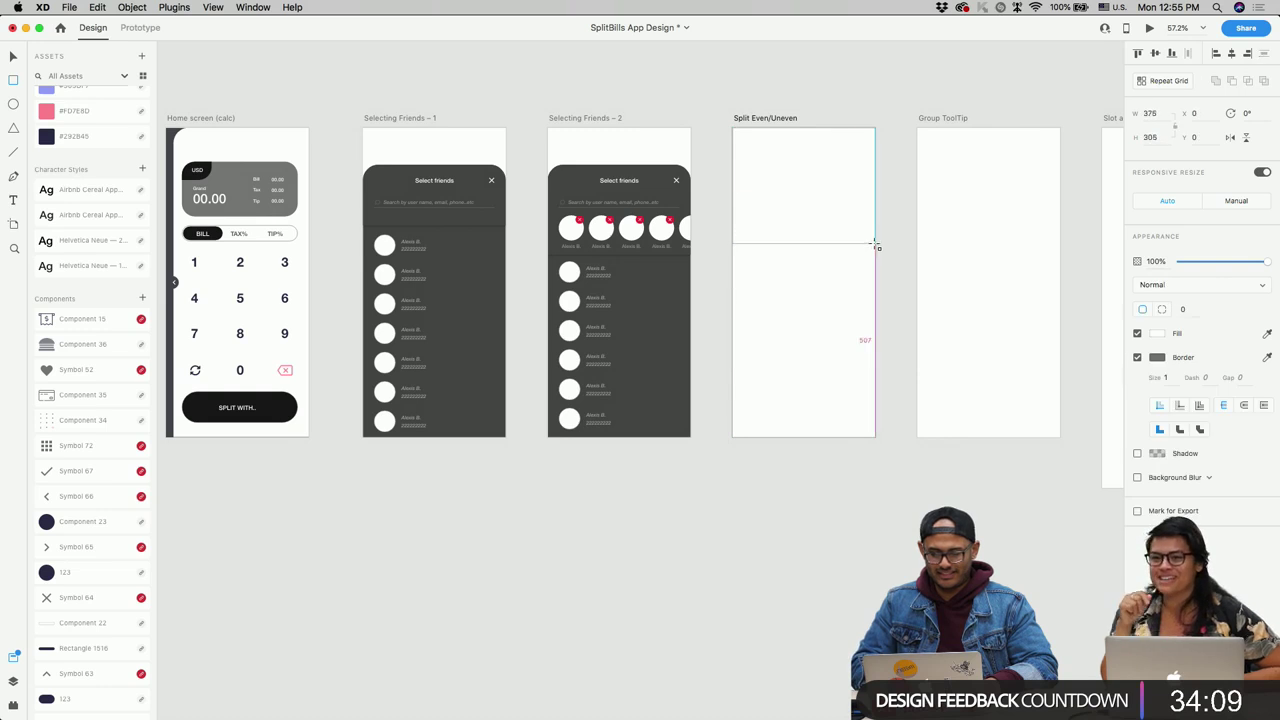
pyautogui.press('super+shift+bracketleft')
pyautogui.scroll(3, 874, 244)
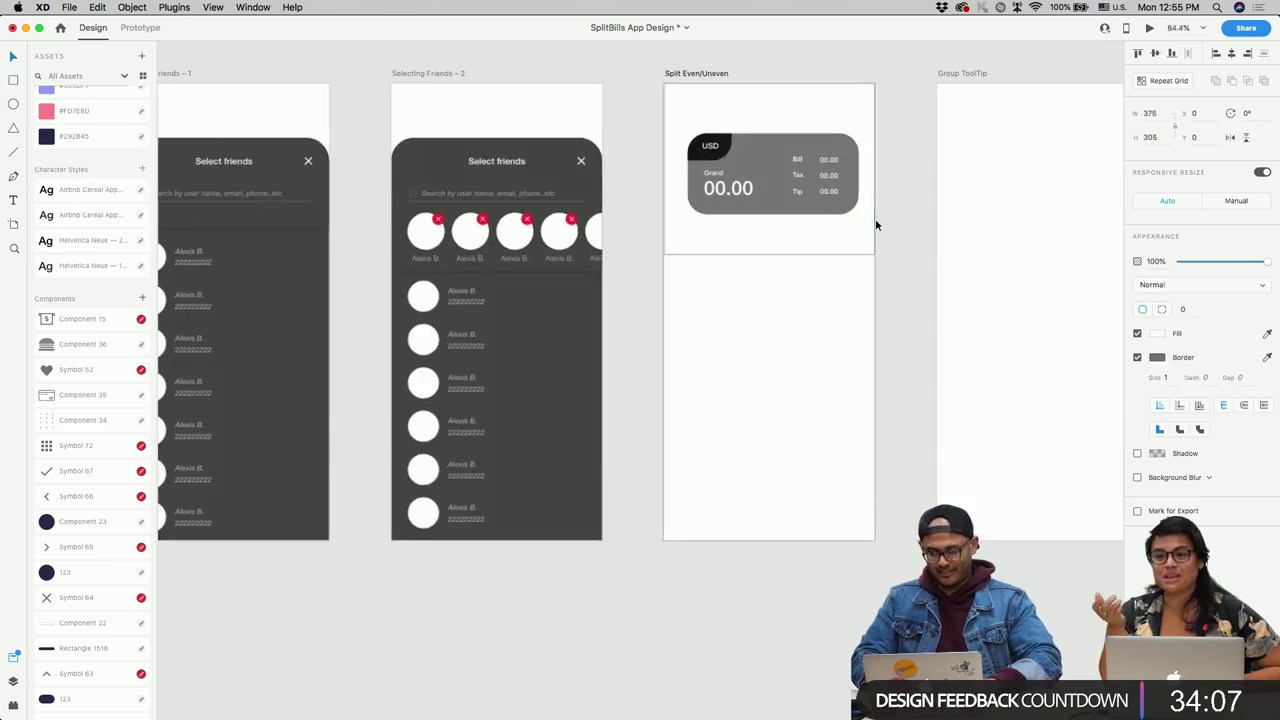
# Step: Round only the white rectangle's bottom-right corner to a radius of 26 and remove its border
pyautogui.moveTo(865, 245); pyautogui.dragTo(864, 238)
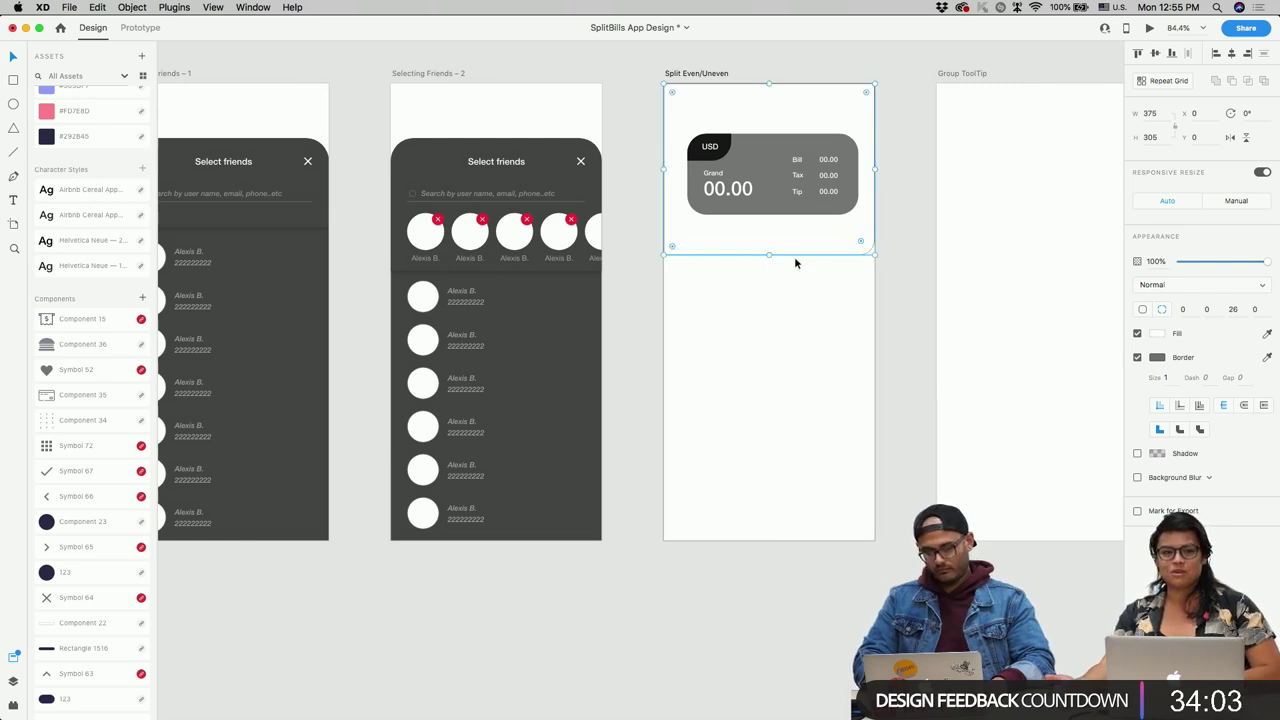
pyautogui.click(1137, 357)
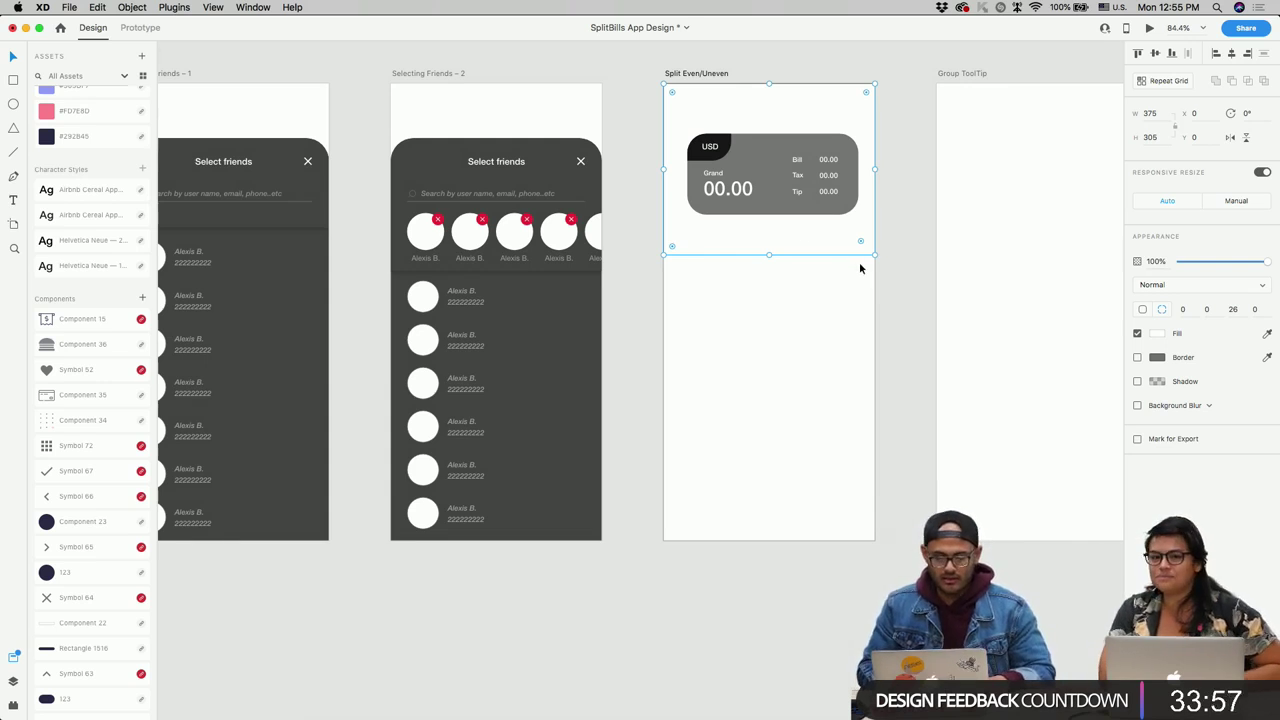
pyautogui.click(857, 320)
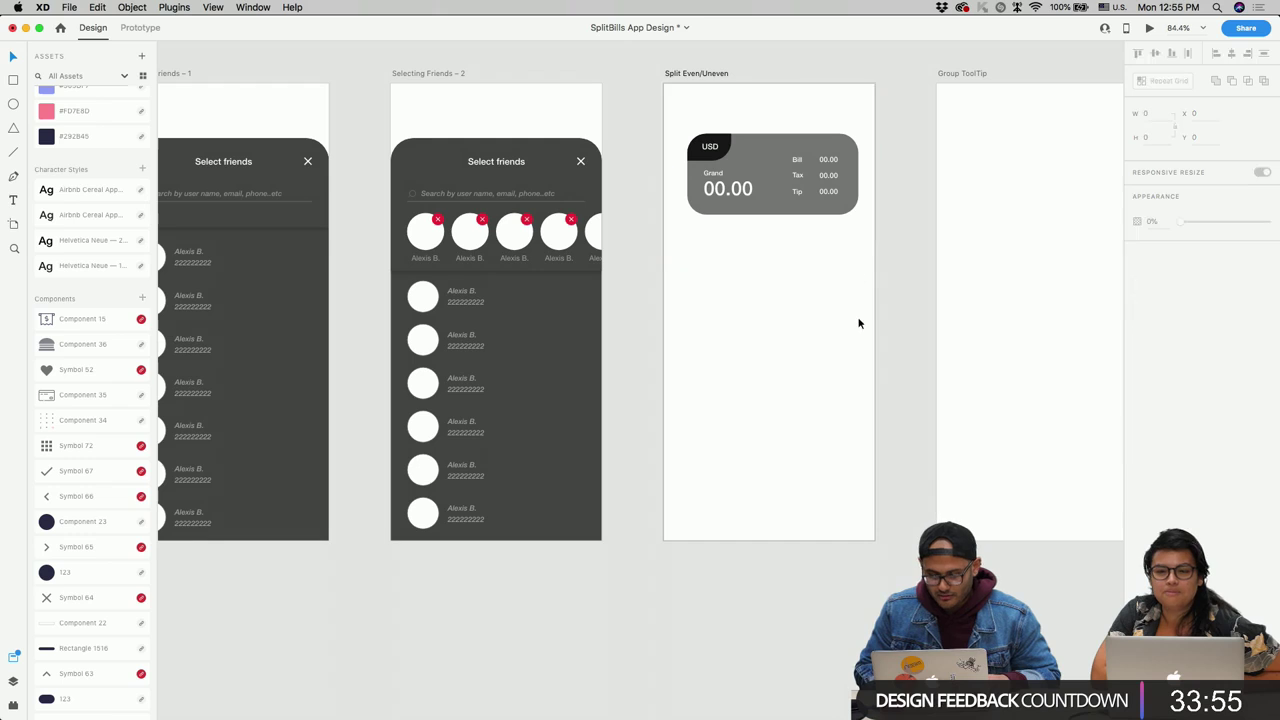
# Step: Enable the shadow on the white rectangle behind the totals card and extend its height to 312 px
pyautogui.click(852, 221)
pyautogui.click(1137, 381)
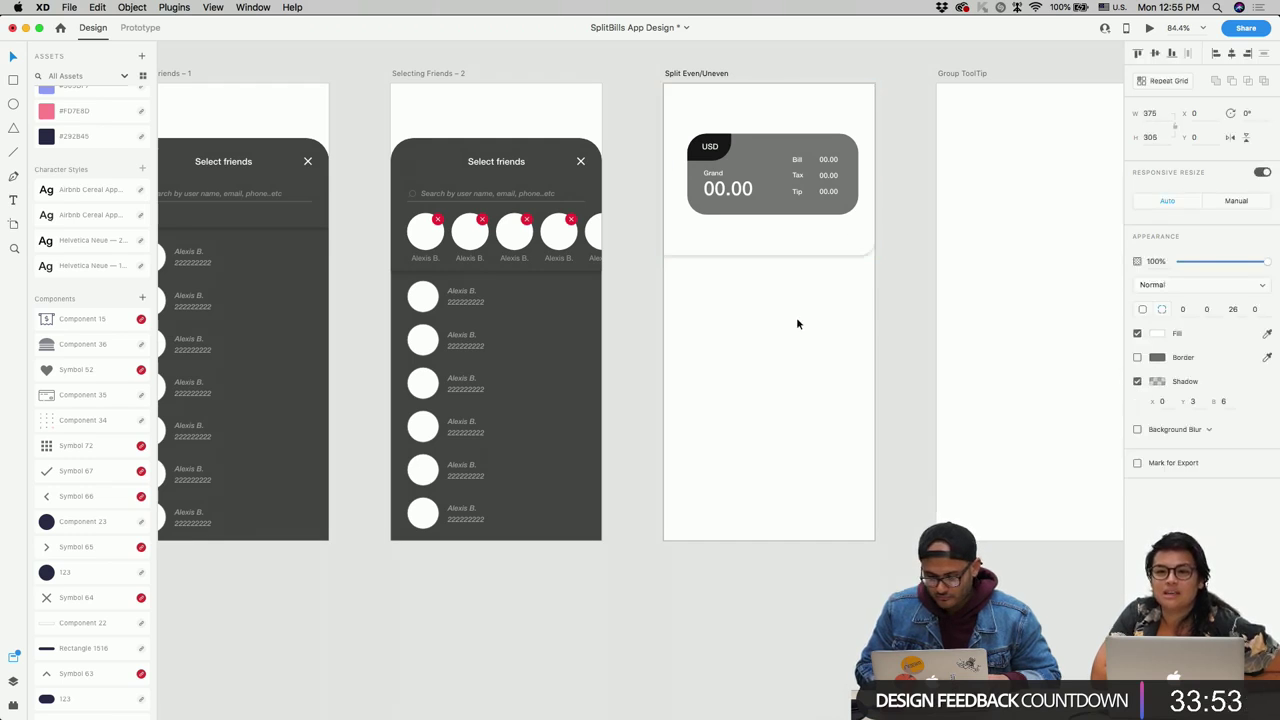
pyautogui.doubleClick(796, 208)
pyautogui.hotkey('shift', 'Down')
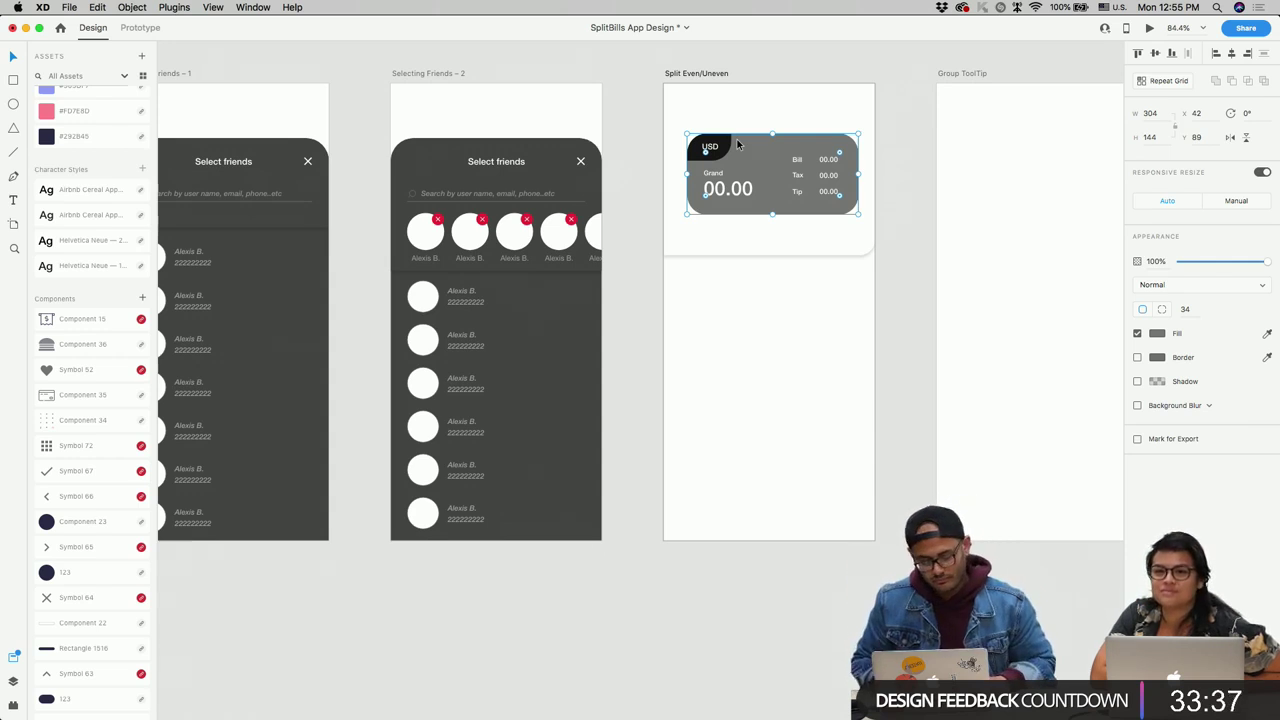
pyautogui.click(793, 222)
pyautogui.moveTo(768, 253); pyautogui.dragTo(768, 259)
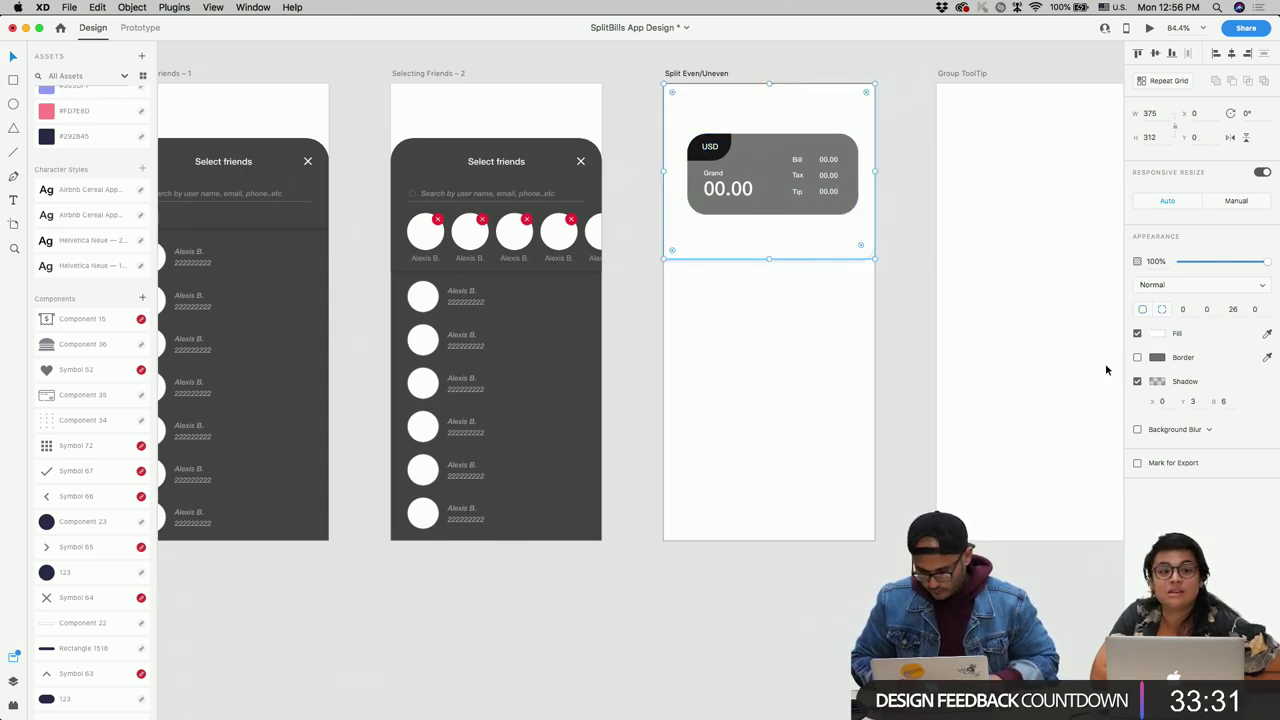
# Step: Set the Y offset of the white rectangle's shadow to 1
pyautogui.scroll(5, 986, 291)
pyautogui.press('Down')
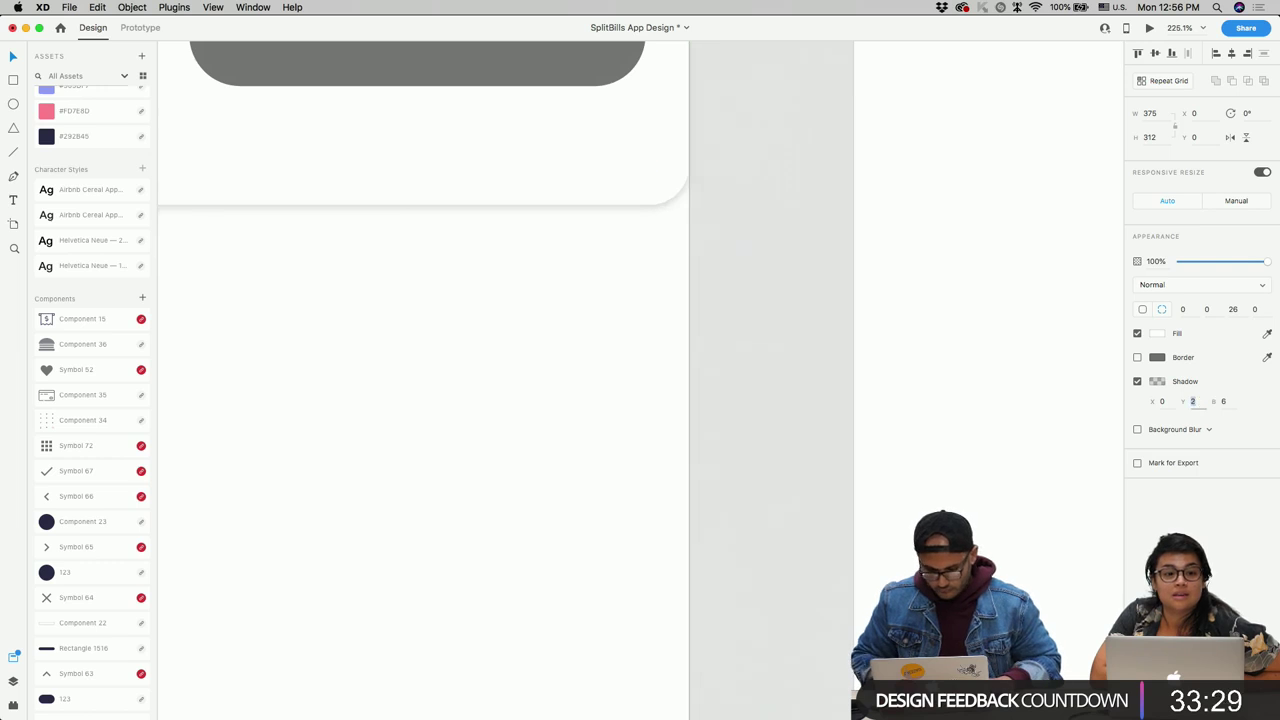
pyautogui.scroll(-5, 779, 413)
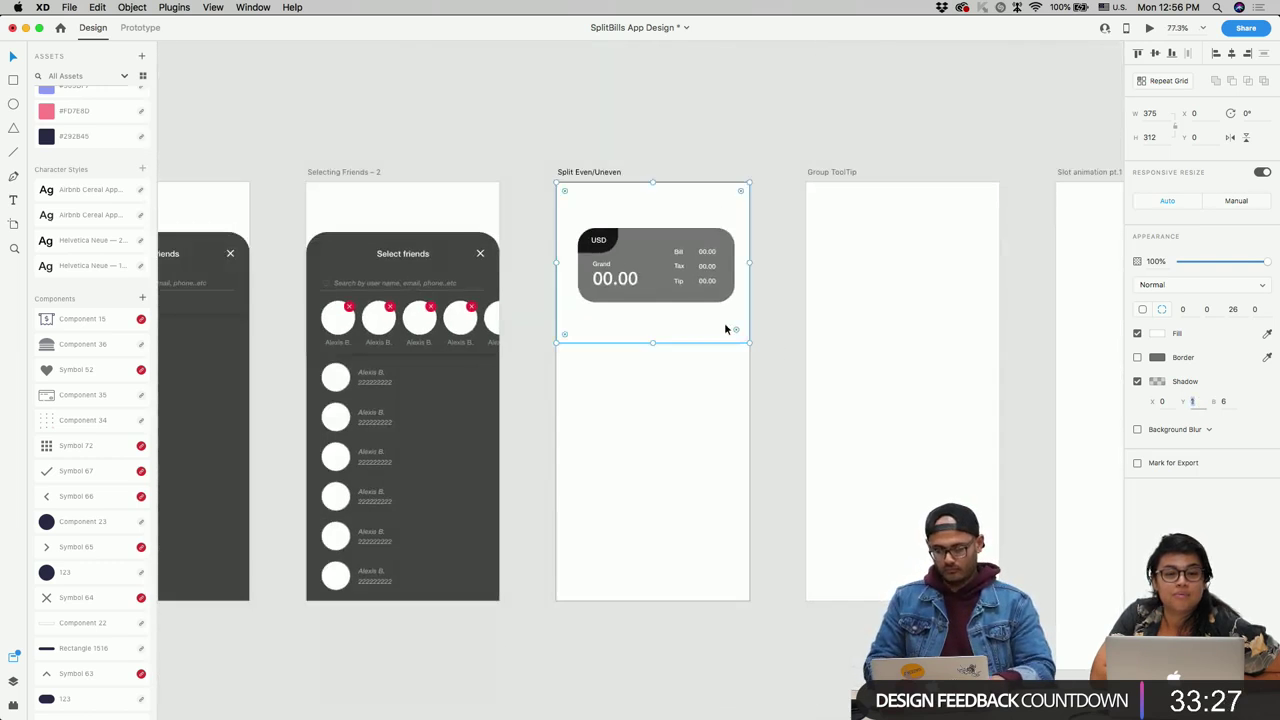
pyautogui.scroll(3, 724, 322)
pyautogui.press('Return')
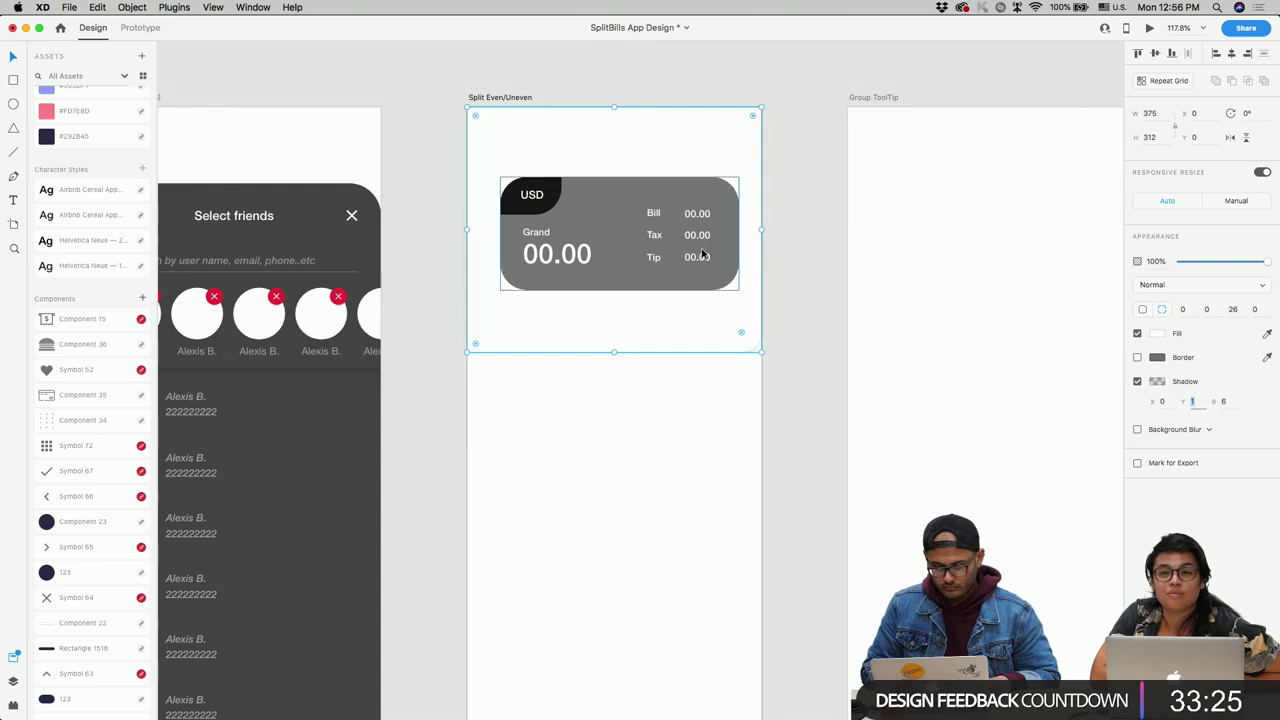
# Step: Lock the white background rectangle behind the totals card on the Split Even/Uneven artboard
pyautogui.press('super+y')
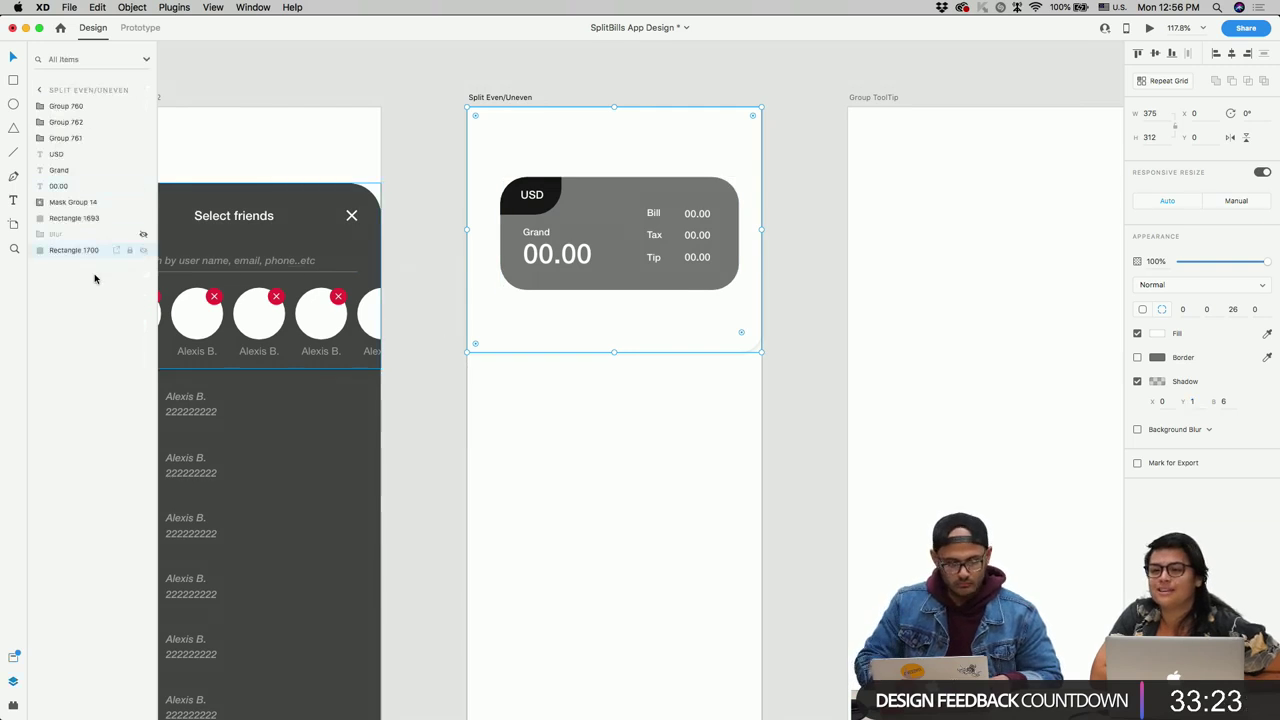
pyautogui.click(130, 251)
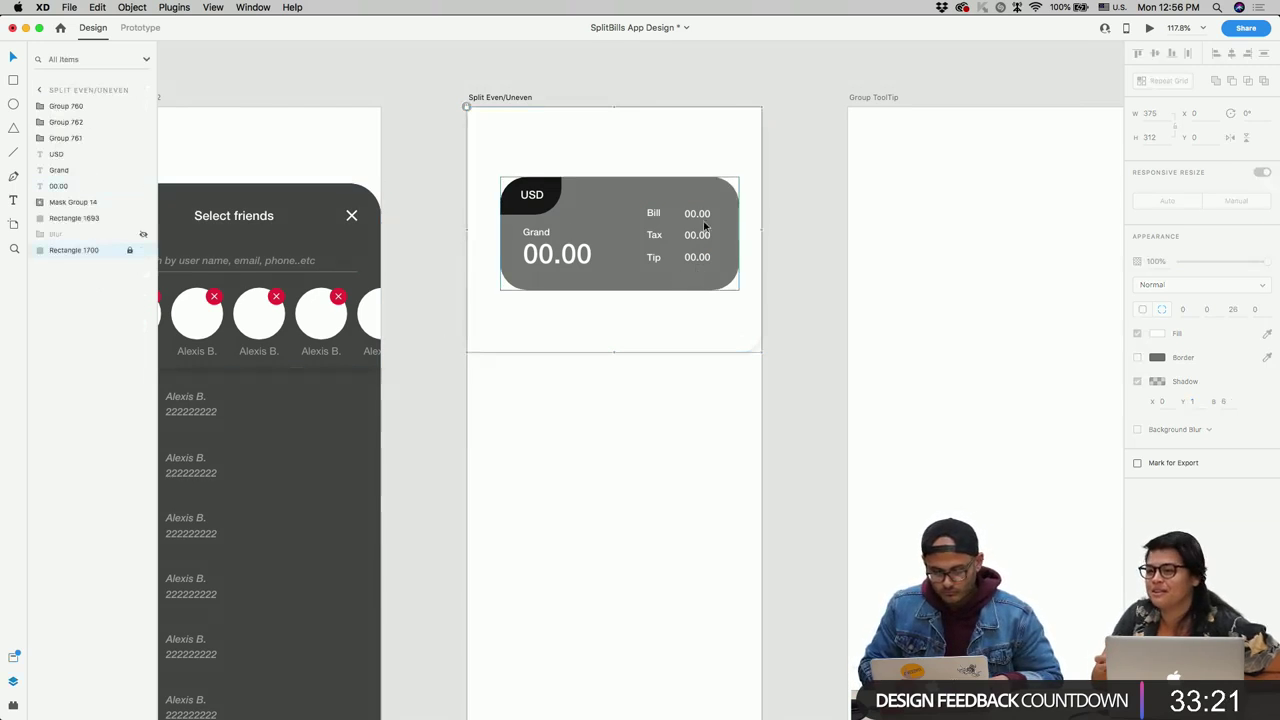
# Step: Try to move all the totals card elements on the Split Even/Uneven artboard to X 36
pyautogui.moveTo(740, 182); pyautogui.dragTo(512, 305)
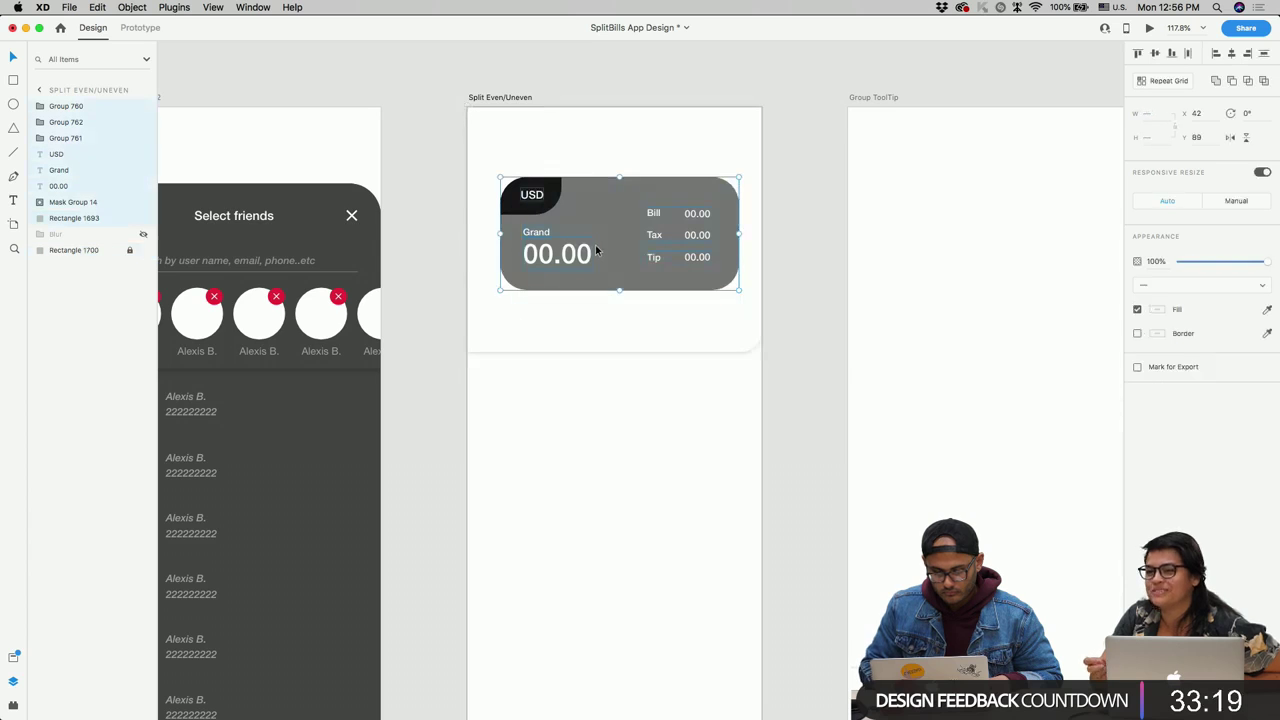
pyautogui.moveTo(608, 233); pyautogui.dragTo(603, 233)
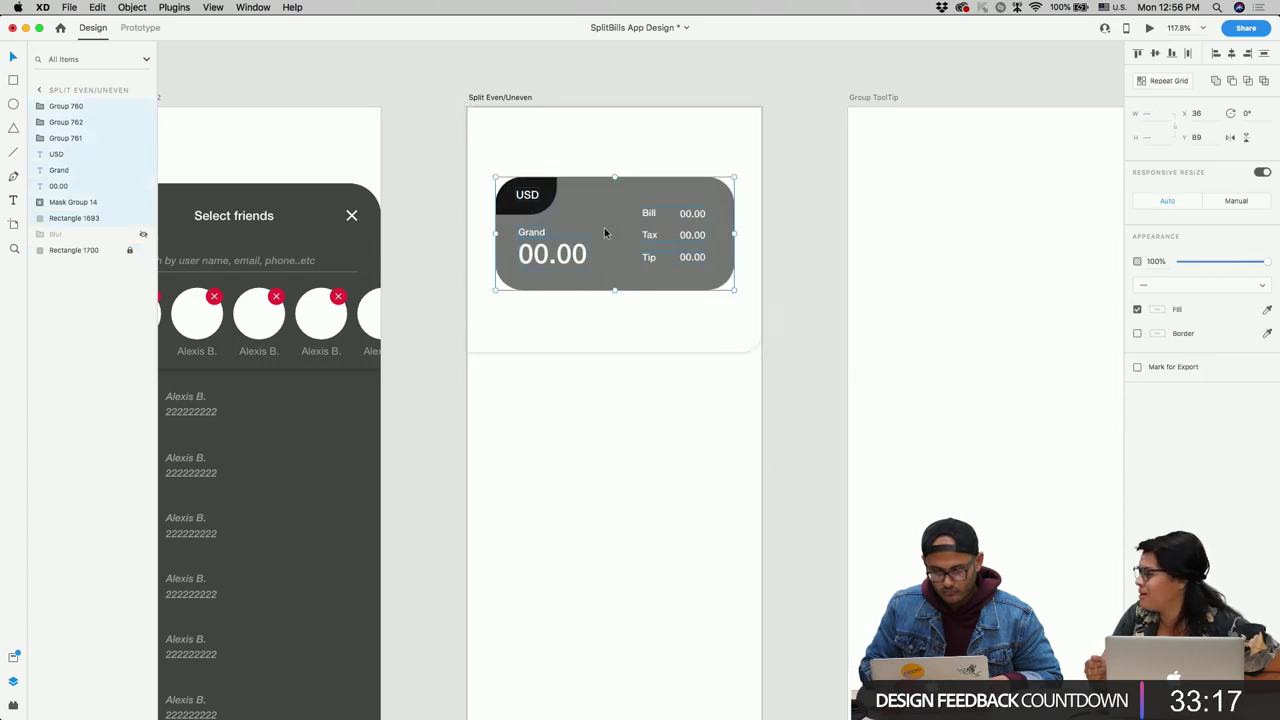
pyautogui.press('cmd+z')
# Step: Group the totals card elements on the Home screen (calc) artboard and nudge the group to X 36
pyautogui.scroll(-5, 605, 233)
pyautogui.hscroll(-5, 502, 195)
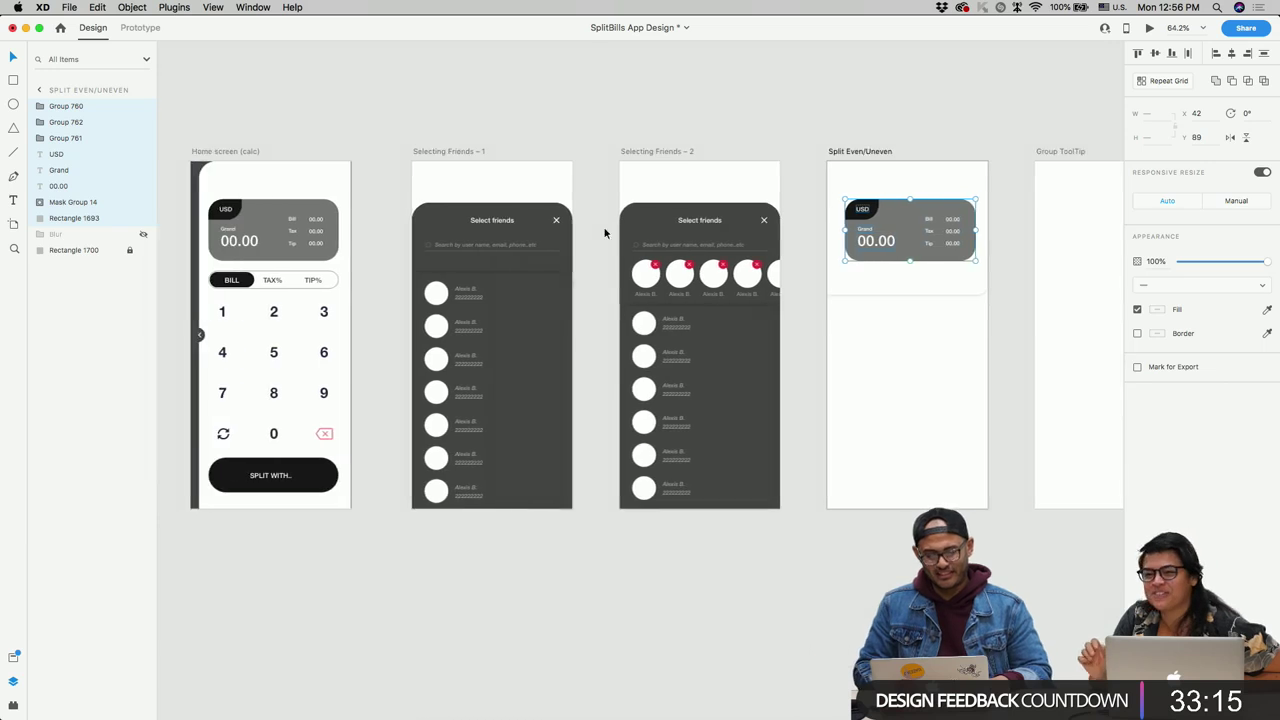
pyautogui.moveTo(485, 196); pyautogui.dragTo(358, 268)
pyautogui.press('super+g')
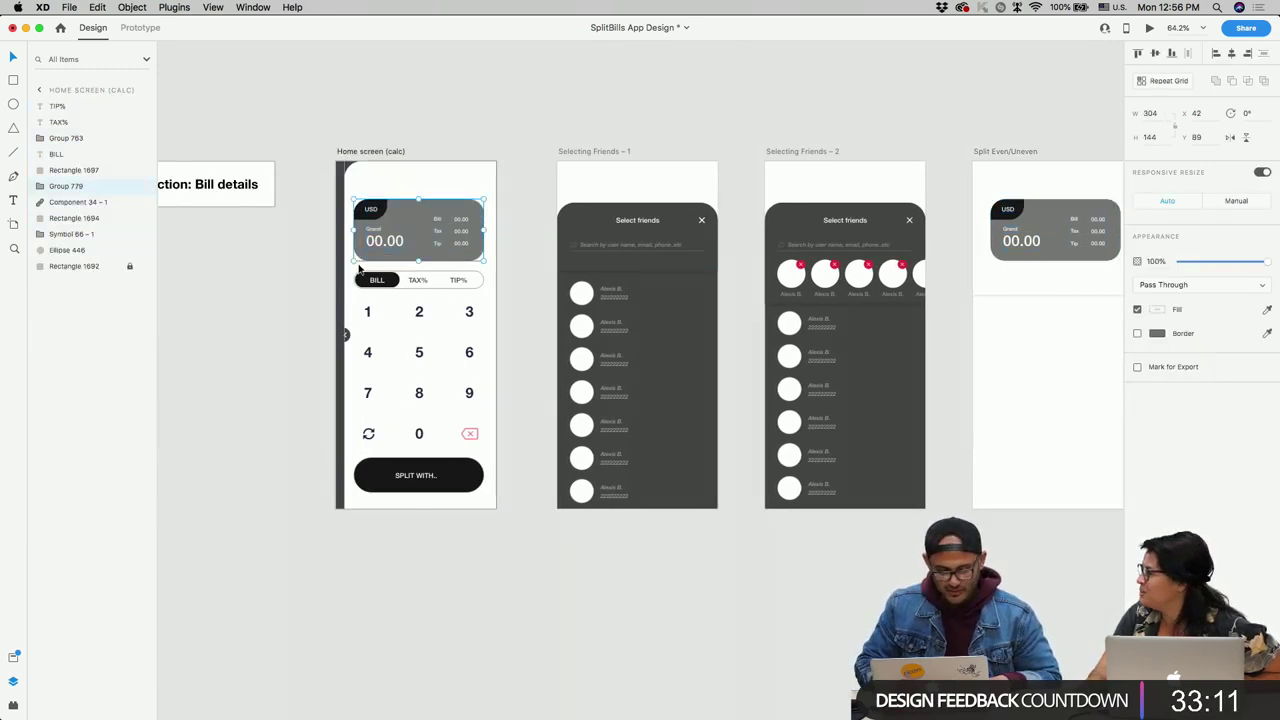
pyautogui.press('Left')
pyautogui.press('Left')
pyautogui.press('Left')
pyautogui.press('Left')
pyautogui.press('Left')
pyautogui.press('Left')
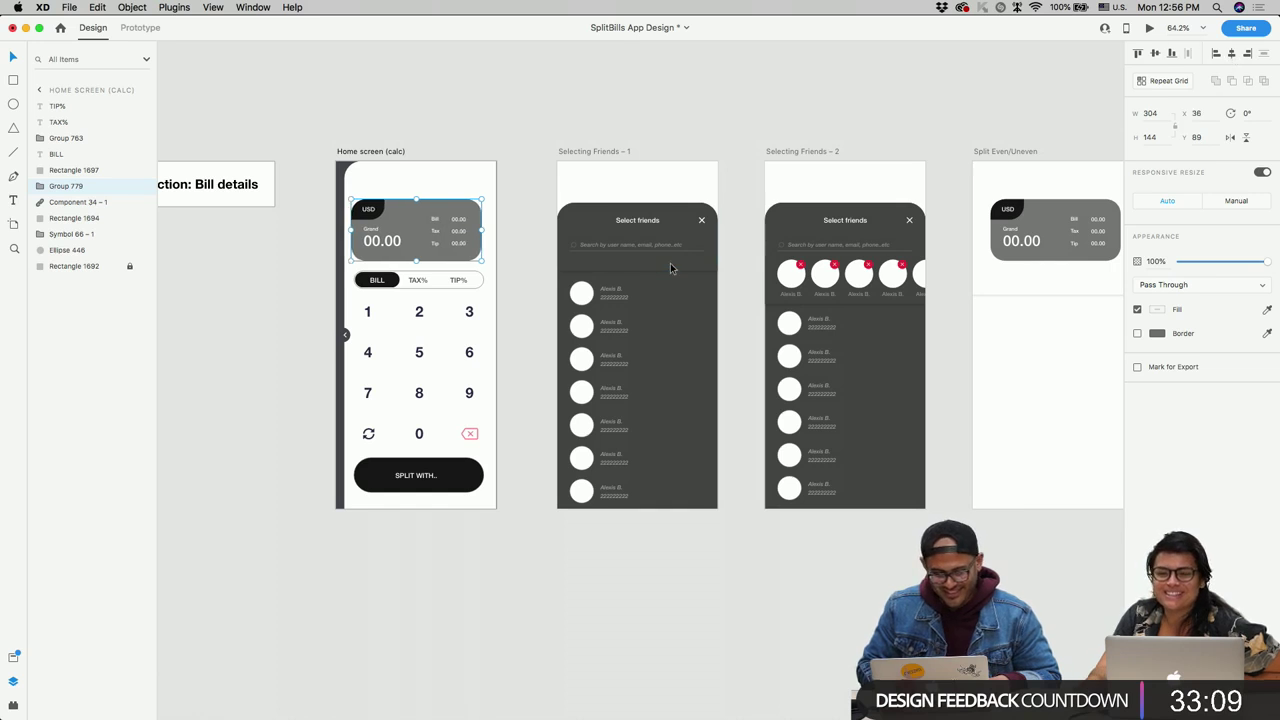
# Step: Group the BILL/TAX%/TIP% selector on the Home screen and nudge the group to X 36
pyautogui.scroll(5, 394, 289)
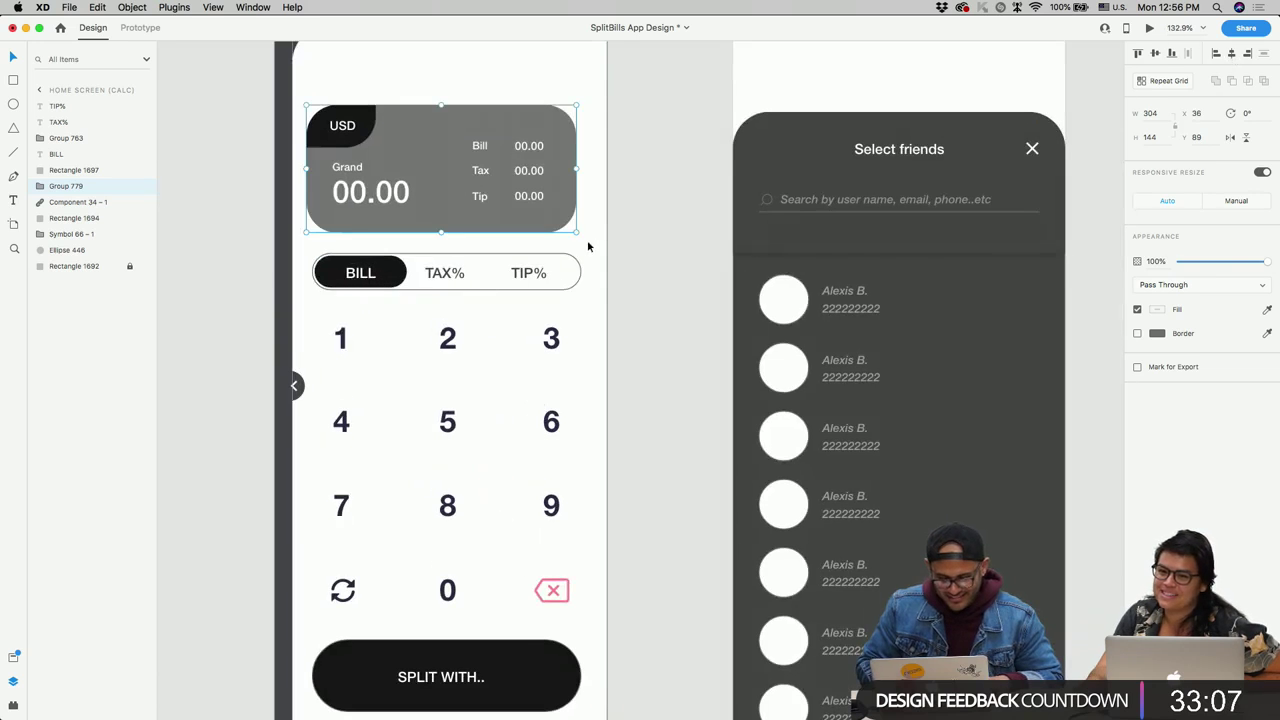
pyautogui.moveTo(591, 240); pyautogui.dragTo(316, 304)
pyautogui.press('super+g')
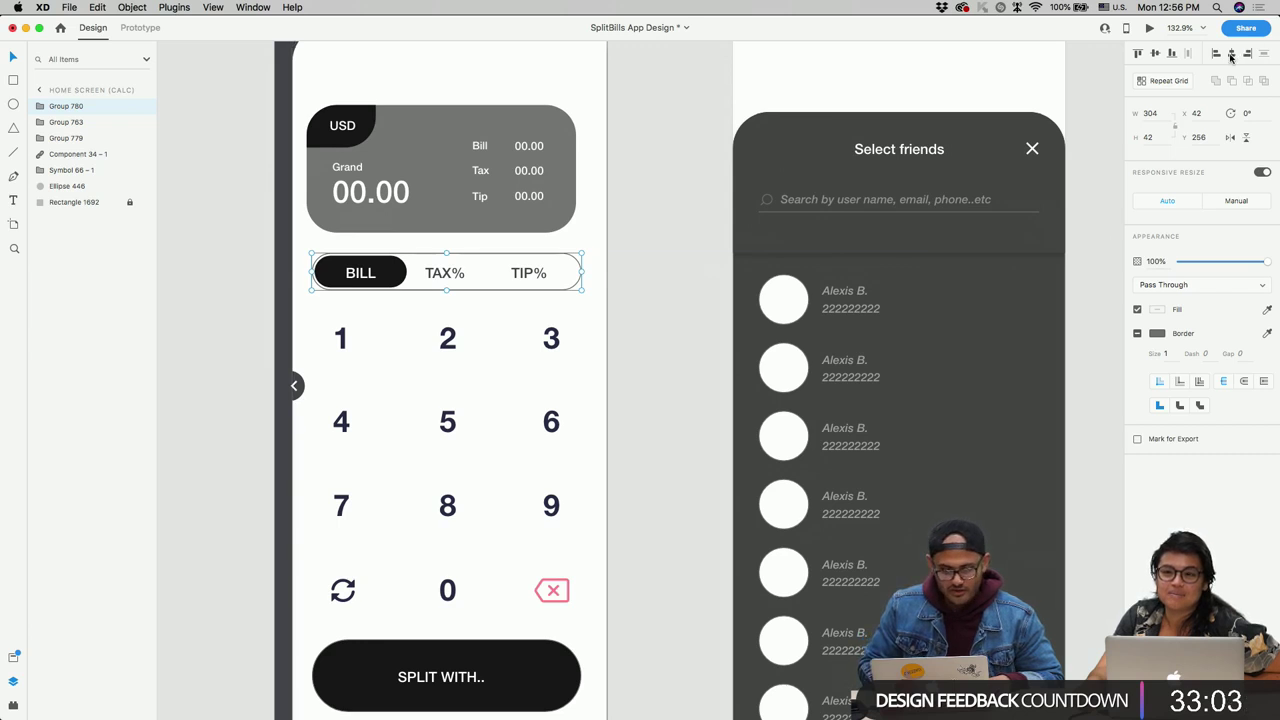
pyautogui.press('Left')
pyautogui.press('Left')
pyautogui.press('Left')
pyautogui.press('Left')
pyautogui.press('Left')
pyautogui.press('Left')
pyautogui.scroll(-3, 643, 330)
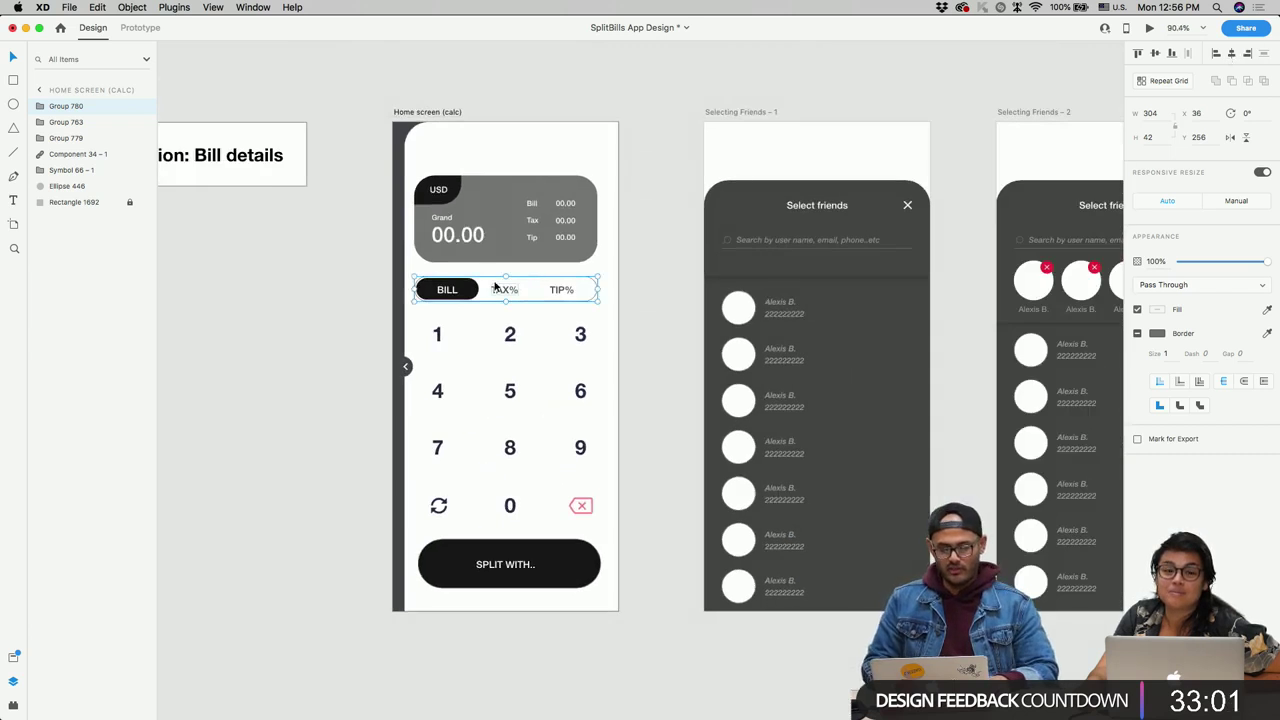
pyautogui.scroll(2, 500, 289)
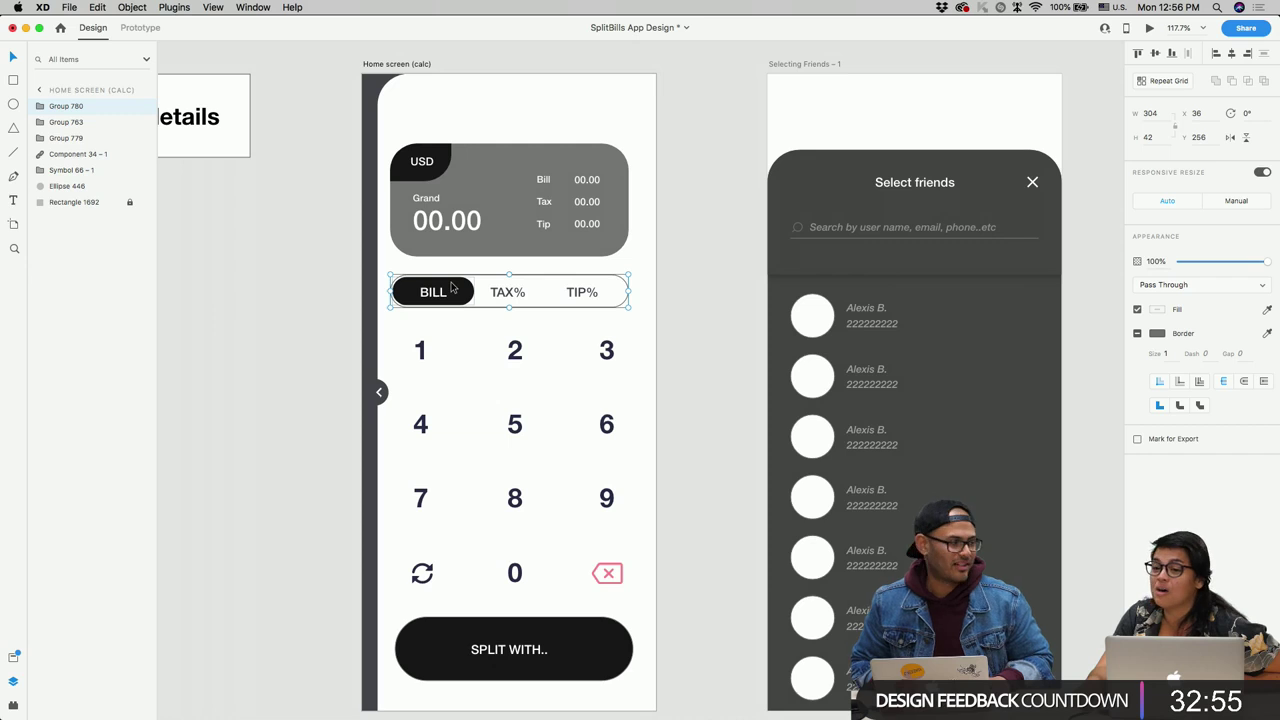
pyautogui.moveTo(455, 305); pyautogui.dragTo(455, 305)
pyautogui.scroll(-5, 455, 305)
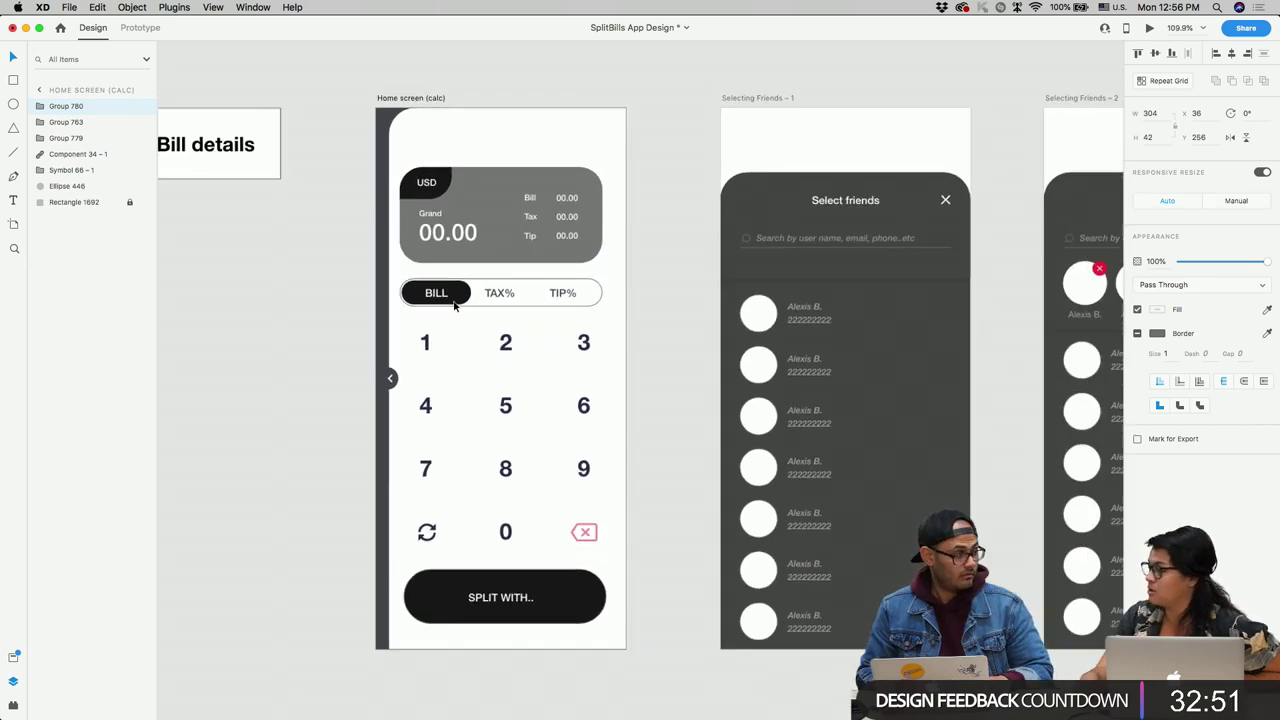
# Step: Group the totals card elements on the Split Even/Uneven artboard and nudge the group to X 36
pyautogui.hscroll(15, 454, 305)
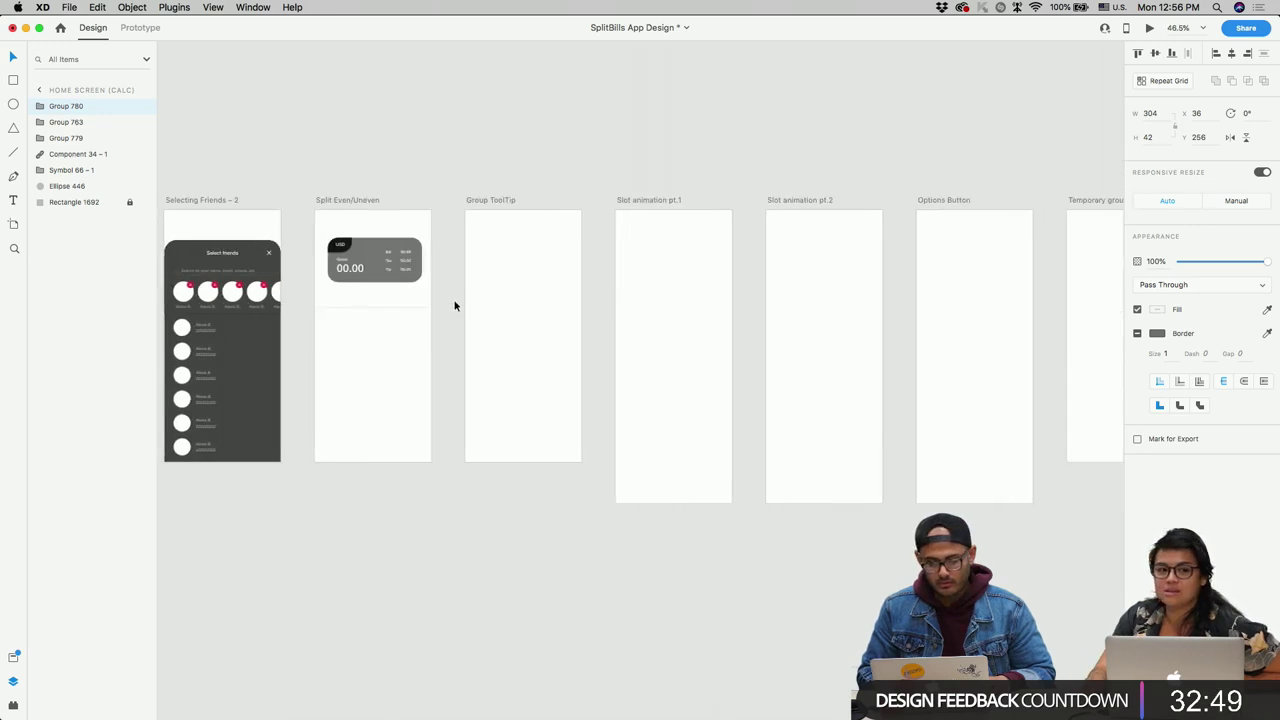
pyautogui.scroll(3, 321, 278)
pyautogui.click(404, 250)
pyautogui.moveTo(519, 193); pyautogui.dragTo(337, 293)
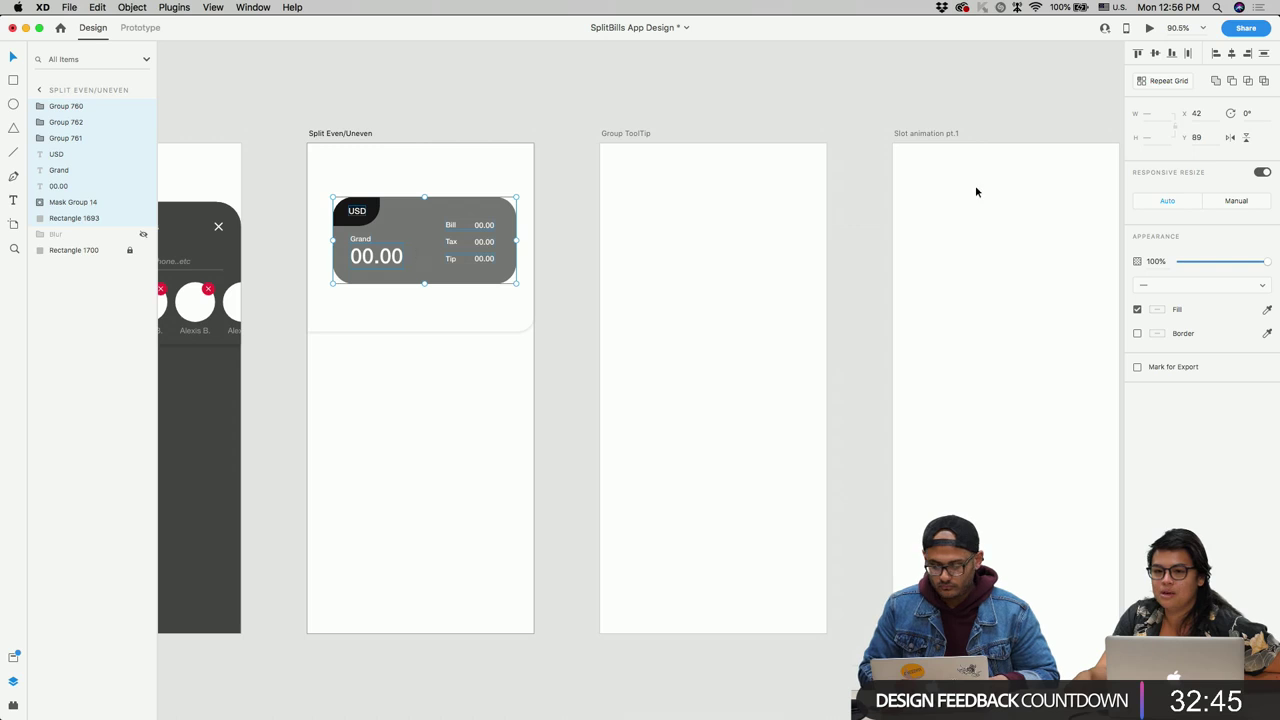
pyautogui.press('super+g')
pyautogui.press('Left')
pyautogui.press('Left')
pyautogui.press('Left')
pyautogui.press('Left')
pyautogui.press('Left')
pyautogui.press('Left')
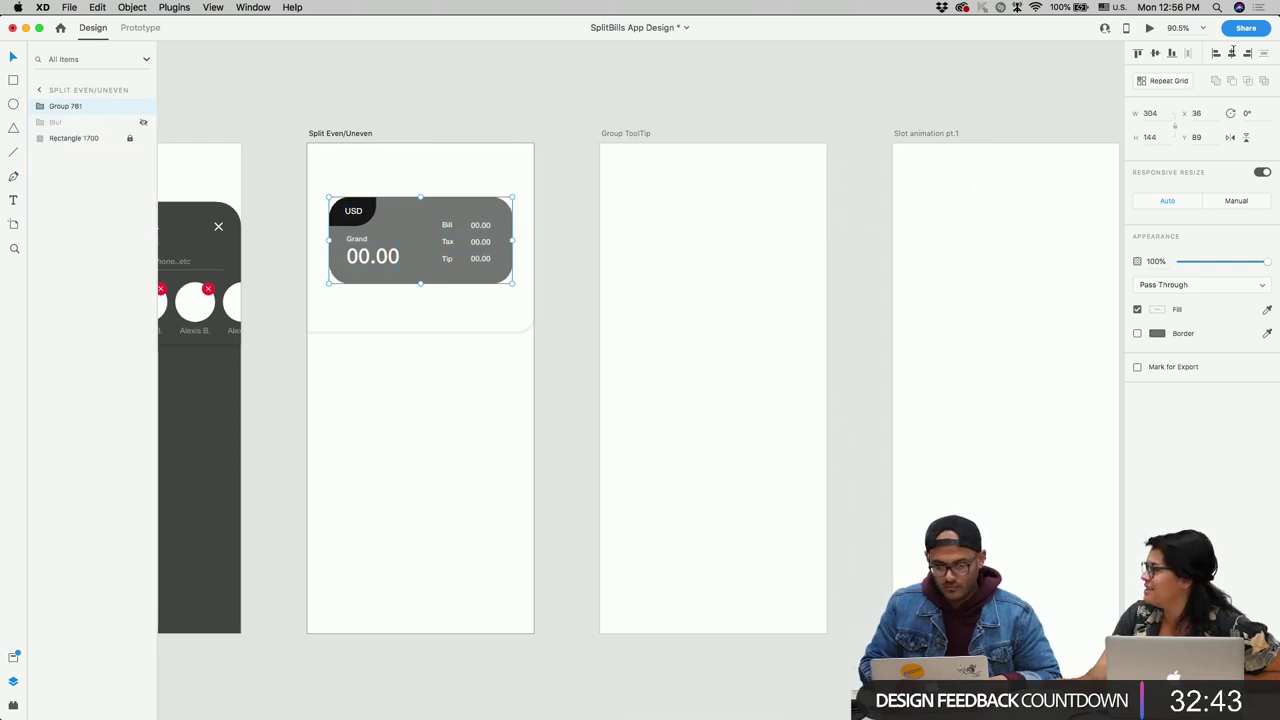
# Step: Change the Grand amount on the Split Even/Uneven totals card to 100.00
pyautogui.hscroll(-5, 570, 245)
pyautogui.hscroll(-5, 536, 263)
pyautogui.hscroll(4, 536, 263)
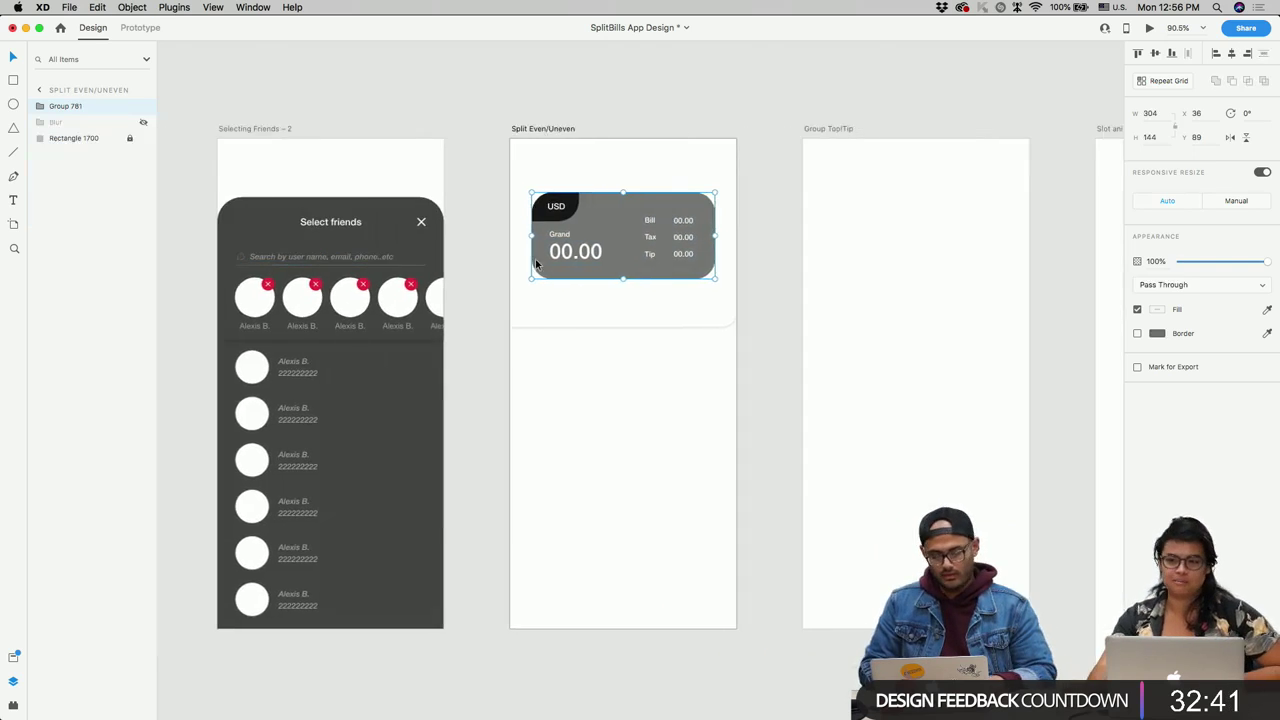
pyautogui.scroll(5, 523, 257)
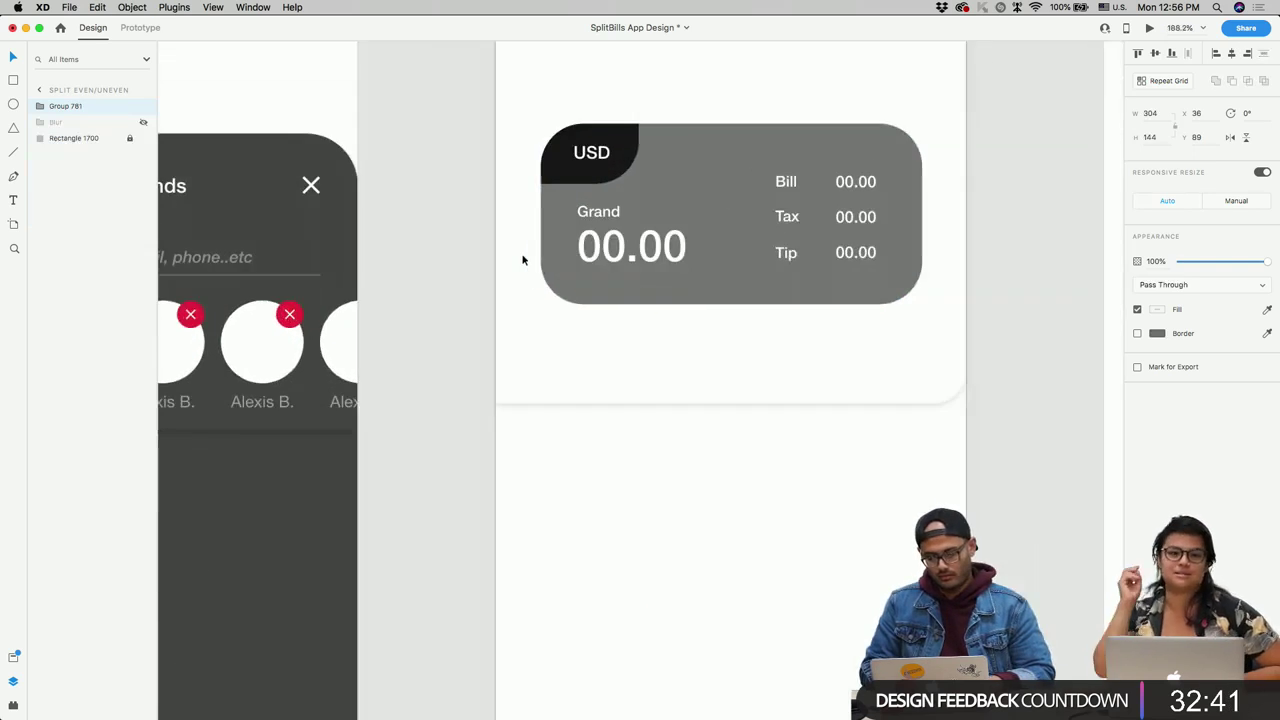
pyautogui.doubleClick(673, 258)
pyautogui.write('100.00')
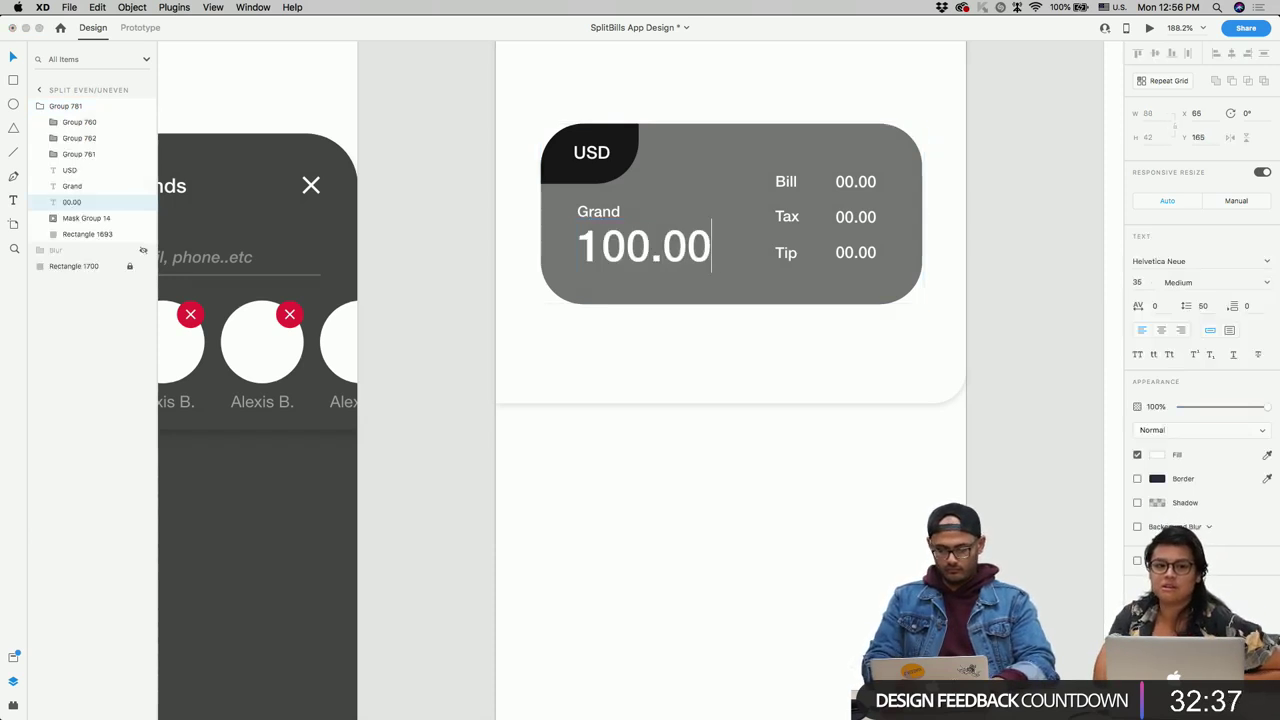
pyautogui.press('Escape')
# Step: Reduce the font size of the Grand amount on the Split Even/Uneven card to 32
pyautogui.scroll(-3, 660, 302)
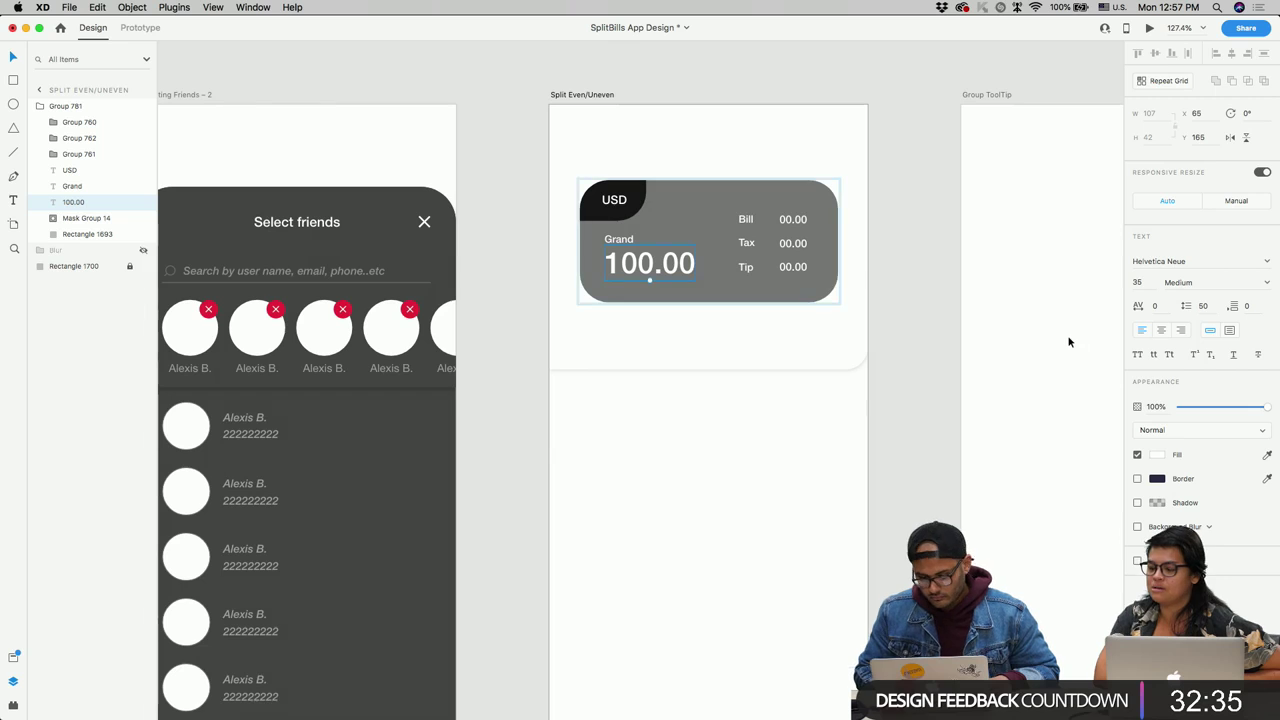
pyautogui.click(1156, 283)
pyautogui.write('33')
pyautogui.press('Return')
pyautogui.press('Down')
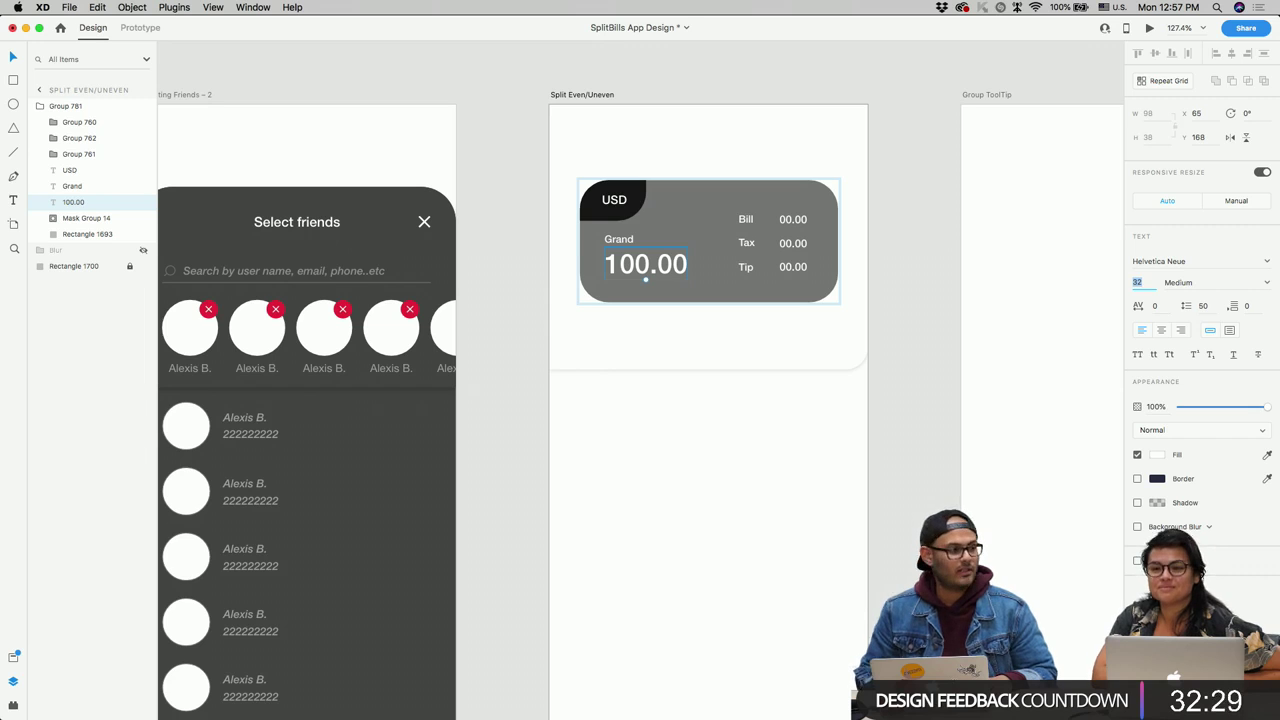
# Step: Change the Grand amount on the Split Even/Uneven totals card to 128.00
pyautogui.doubleClick(792, 218)
pyautogui.doubleClick(792, 218)
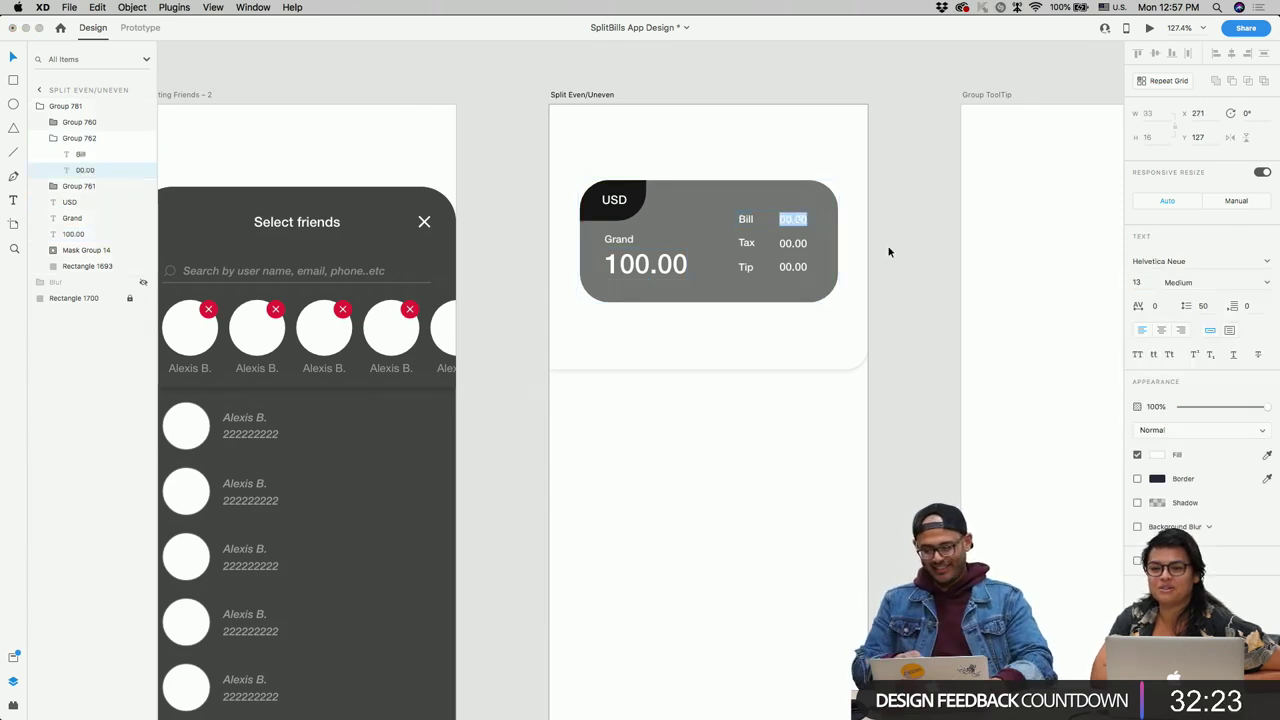
pyautogui.click(646, 266)
pyautogui.doubleClick(646, 266)
pyautogui.write('128.00')
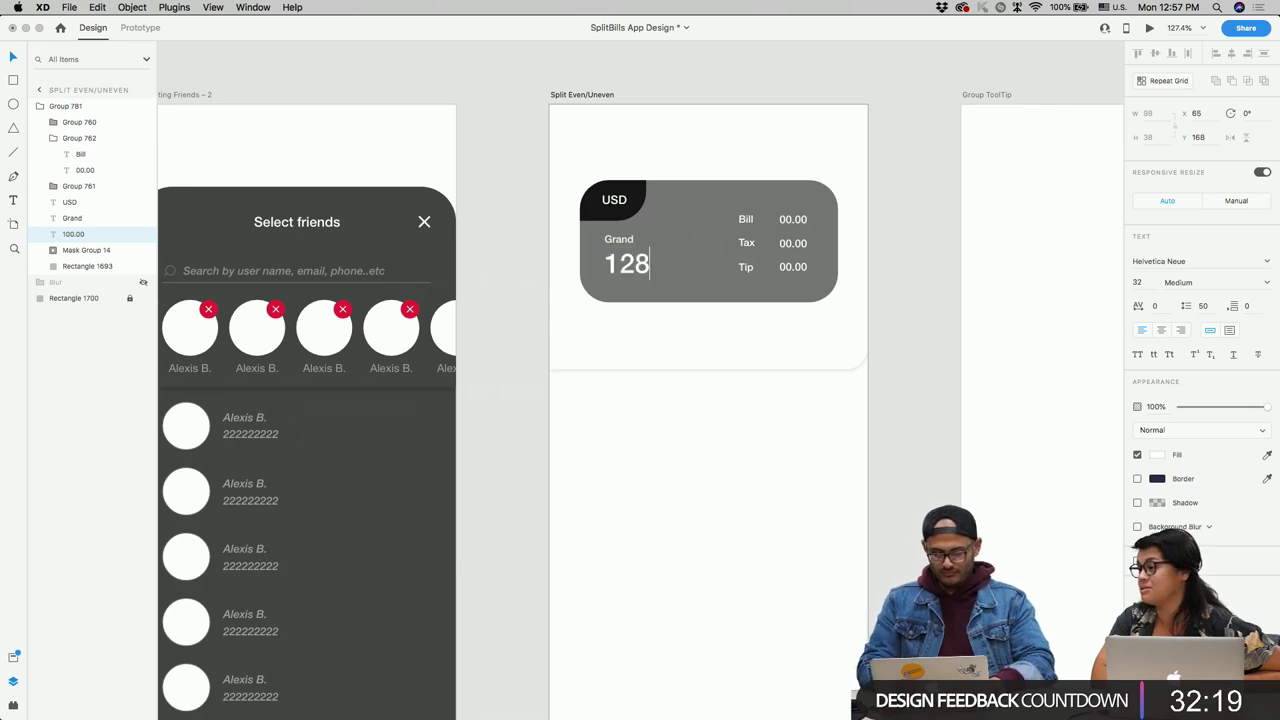
pyautogui.press('Escape')
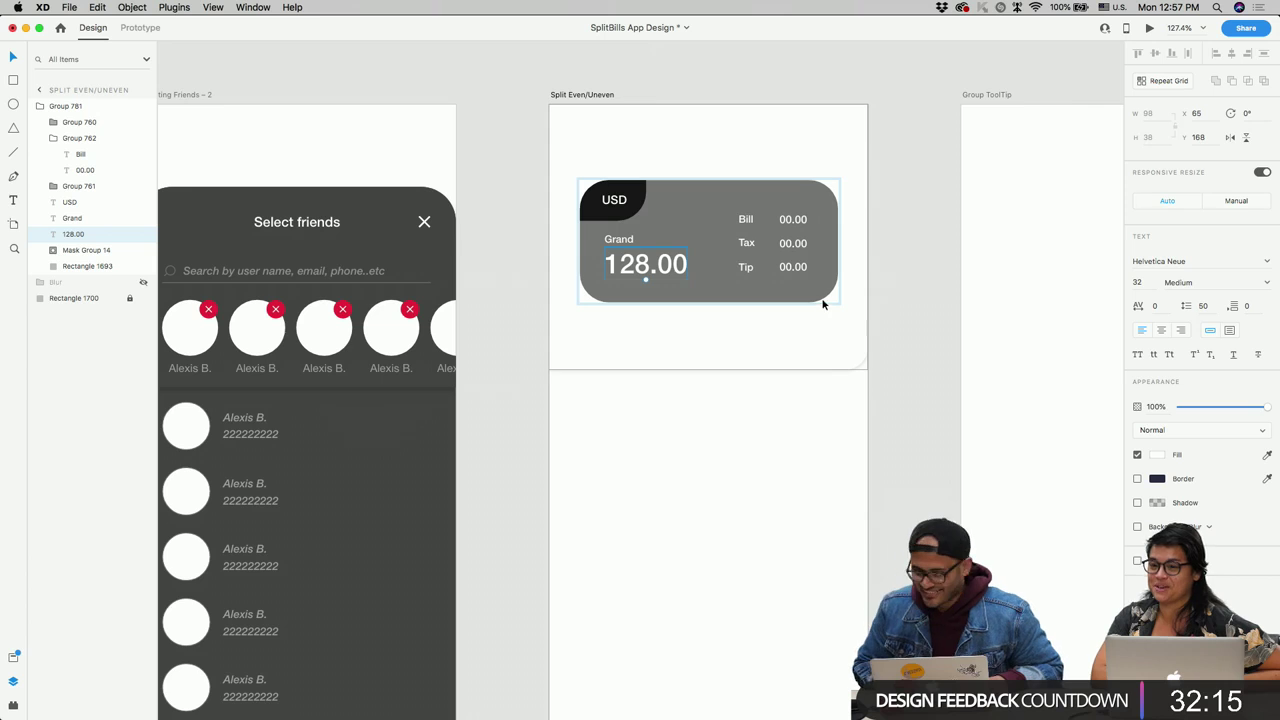
# Step: Set the Bill amount on the Split Even/Uneven totals card to 100.00
pyautogui.doubleClick(798, 220)
pyautogui.doubleClick(799, 220)
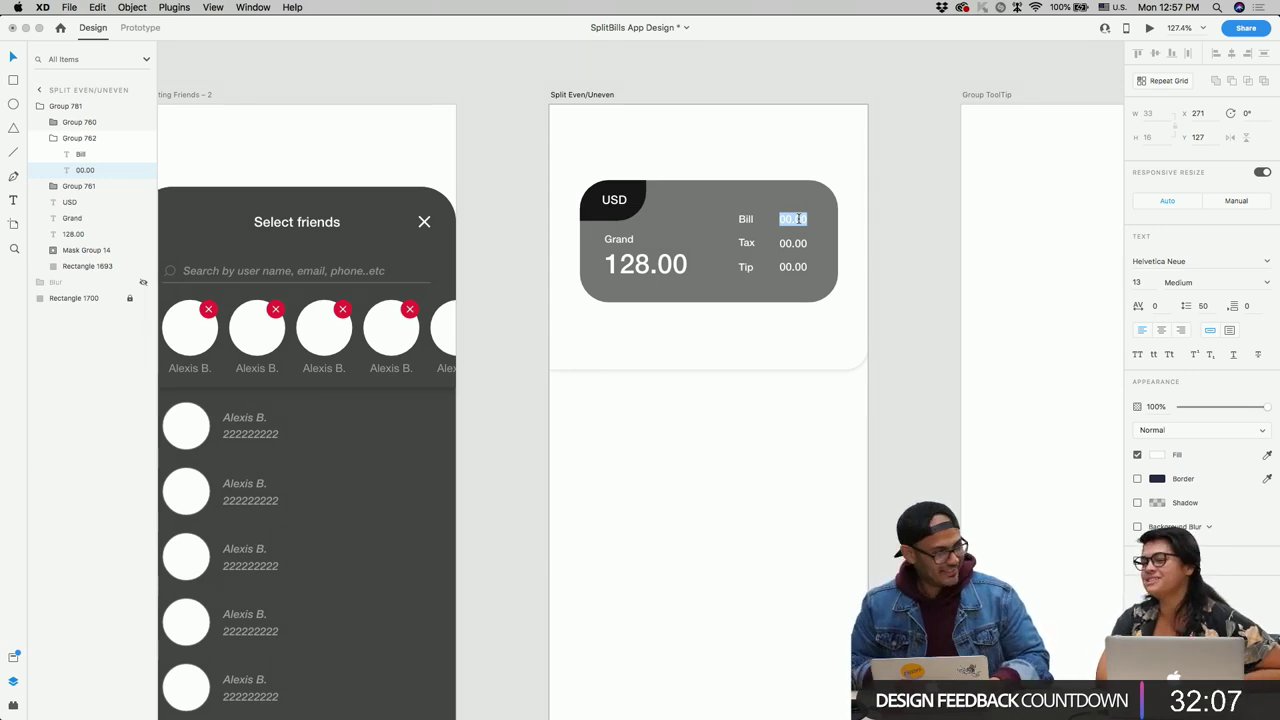
pyautogui.write('10')
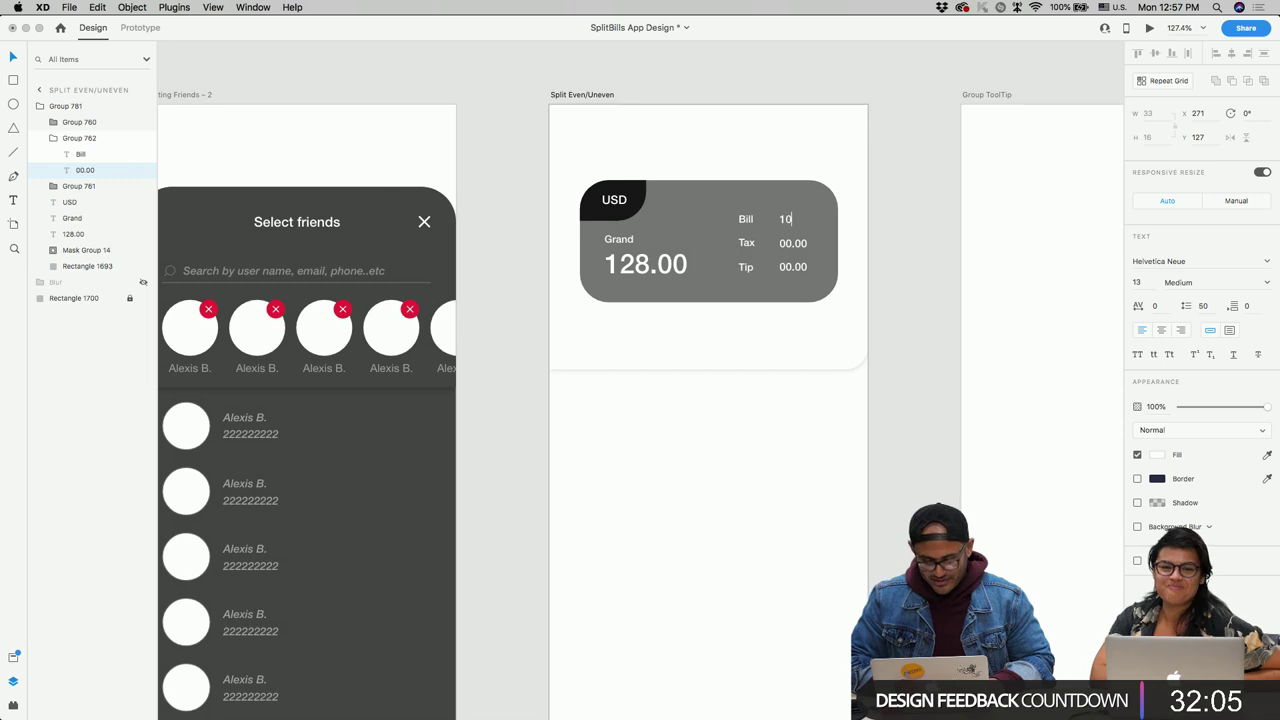
pyautogui.write('0.00')
pyautogui.press('Escape')
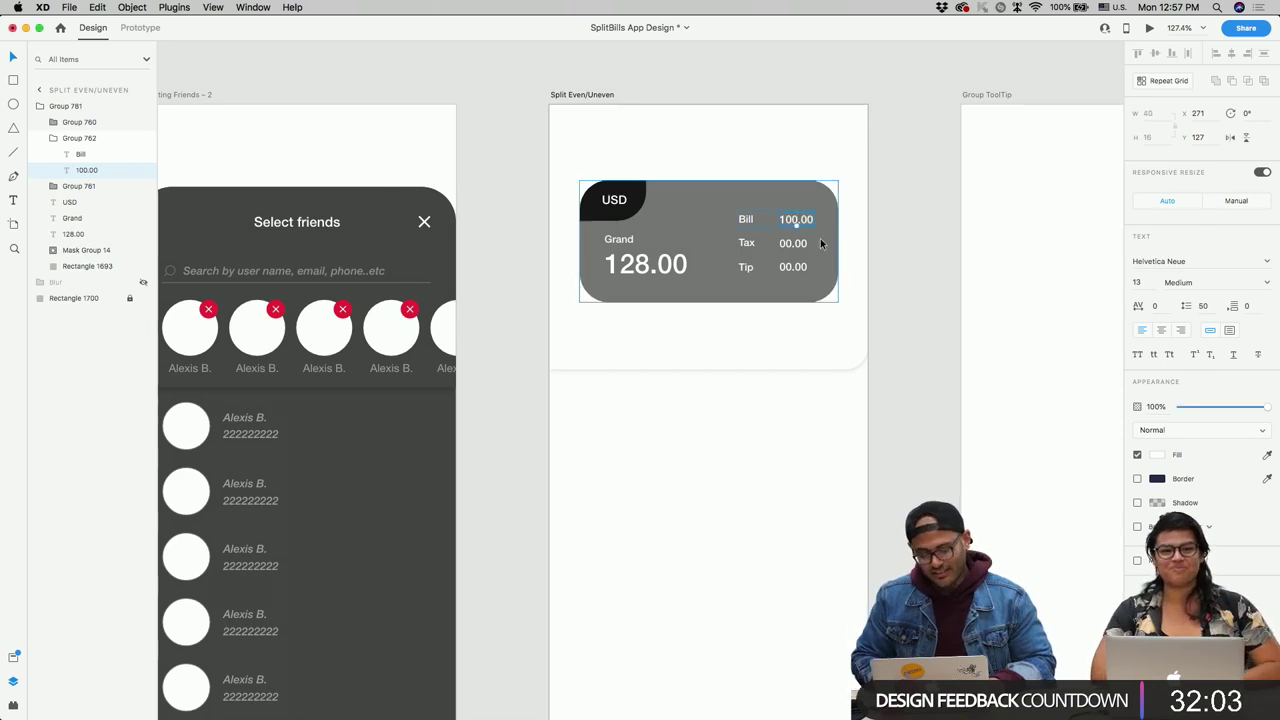
# Step: Set the Tax value to 15.00 and the Tip value to 13.00 on the totals card
pyautogui.doubleClick(791, 242)
pyautogui.doubleClick(791, 242)
pyautogui.write('15.00')
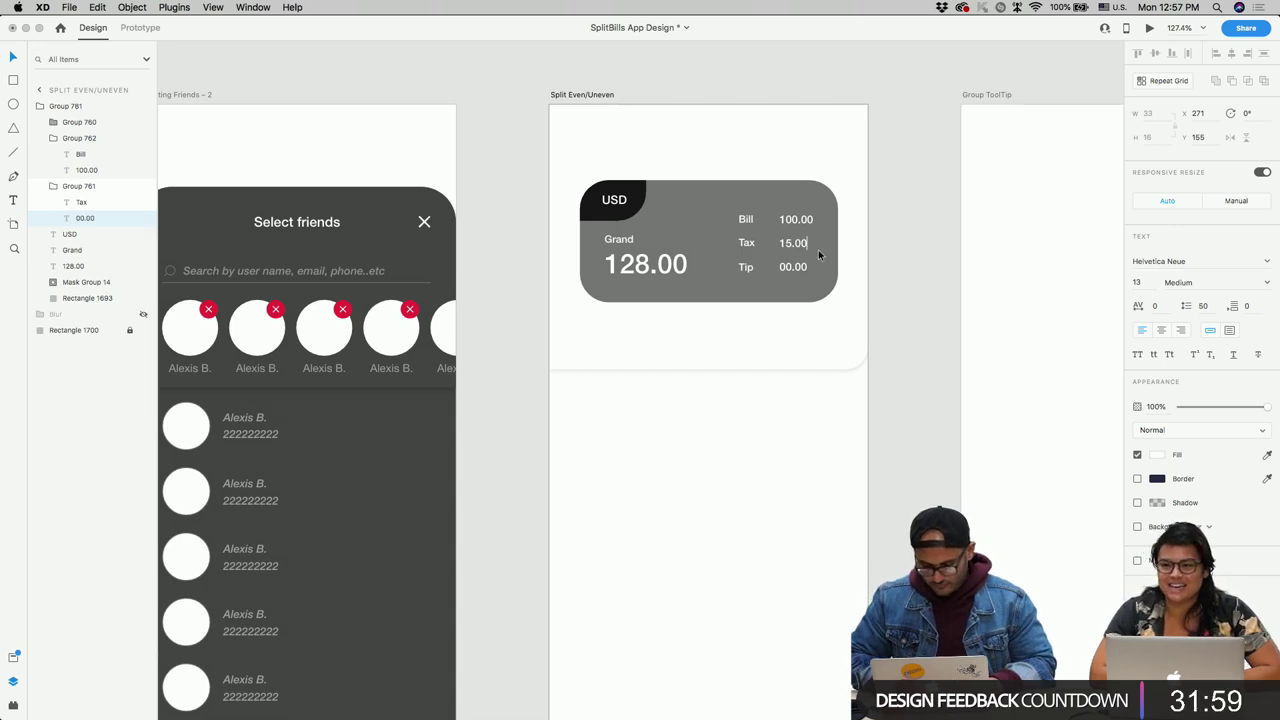
pyautogui.press('Escape')
pyautogui.doubleClick(795, 266)
pyautogui.doubleClick(795, 266)
pyautogui.write('13.00')
pyautogui.press('Escape')
# Step: Add a percent sign to the Tax and Tip labels so they read Tax% and Tip%, and clear the selection
pyautogui.doubleClick(746, 243)
pyautogui.doubleClick(746, 243)
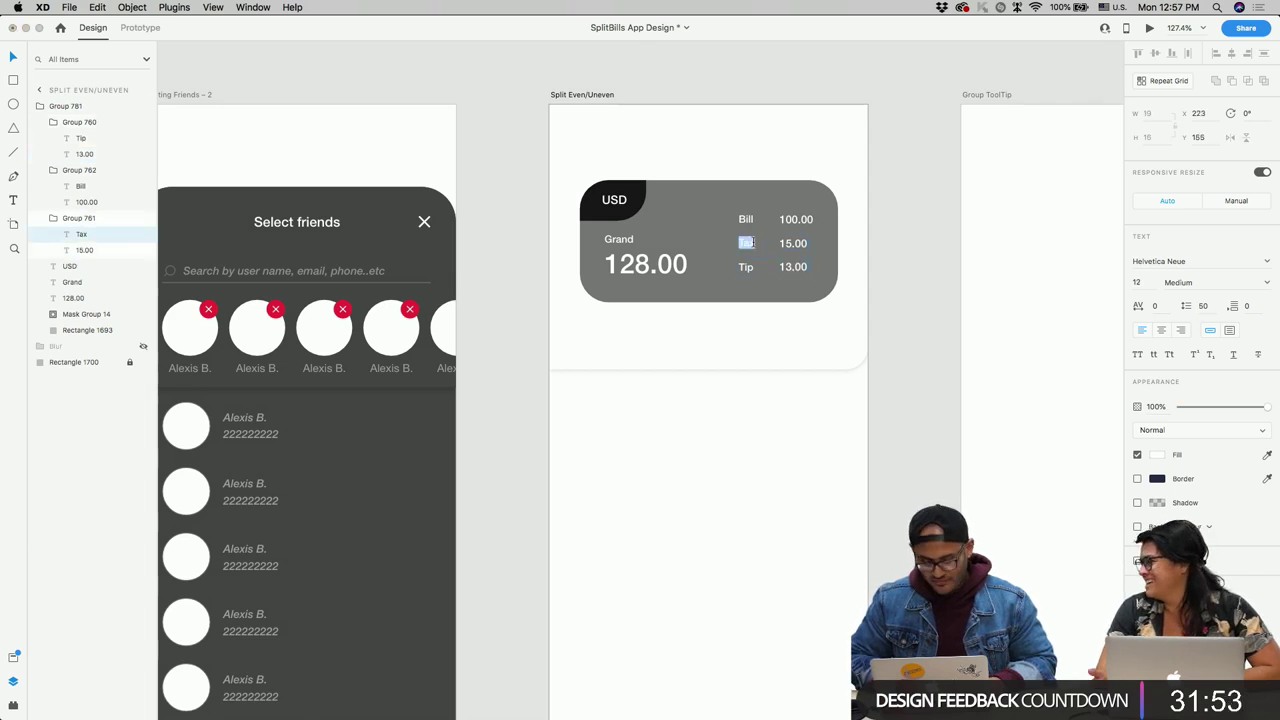
pyautogui.press('Right')
pyautogui.write('%')
pyautogui.click(746, 268)
pyautogui.doubleClick(746, 268)
pyautogui.press('Right')
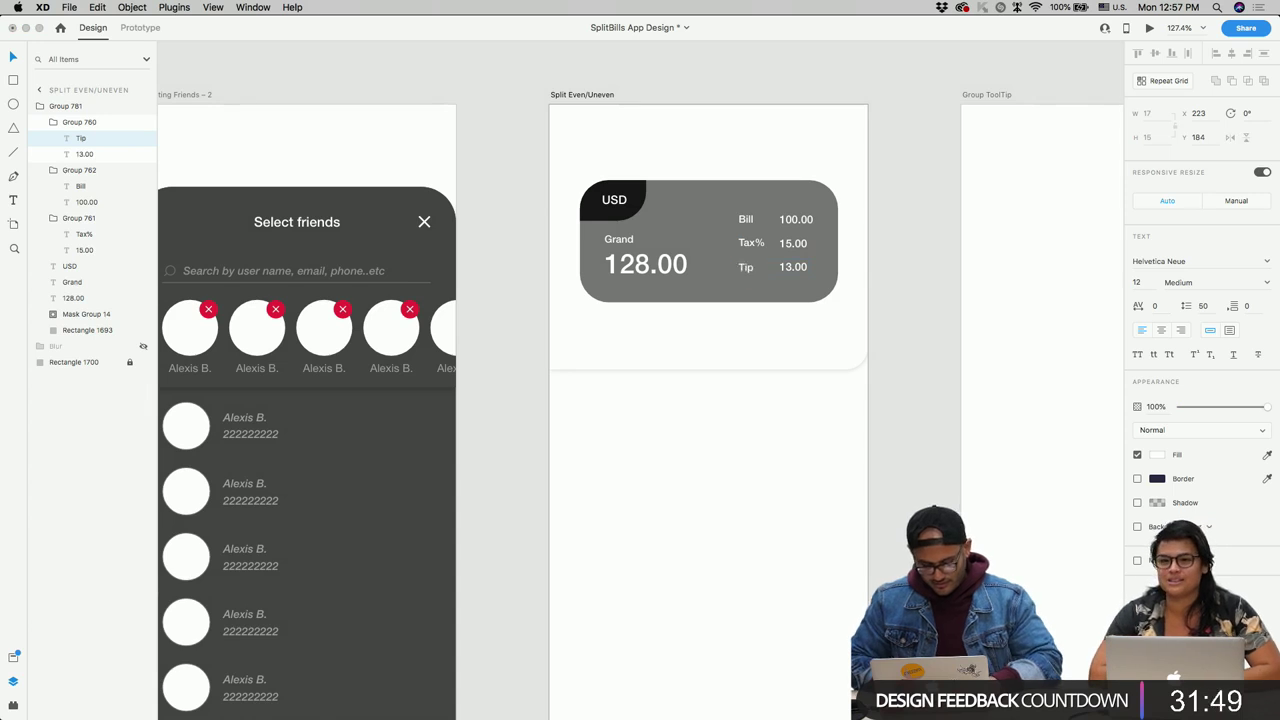
pyautogui.write('%')
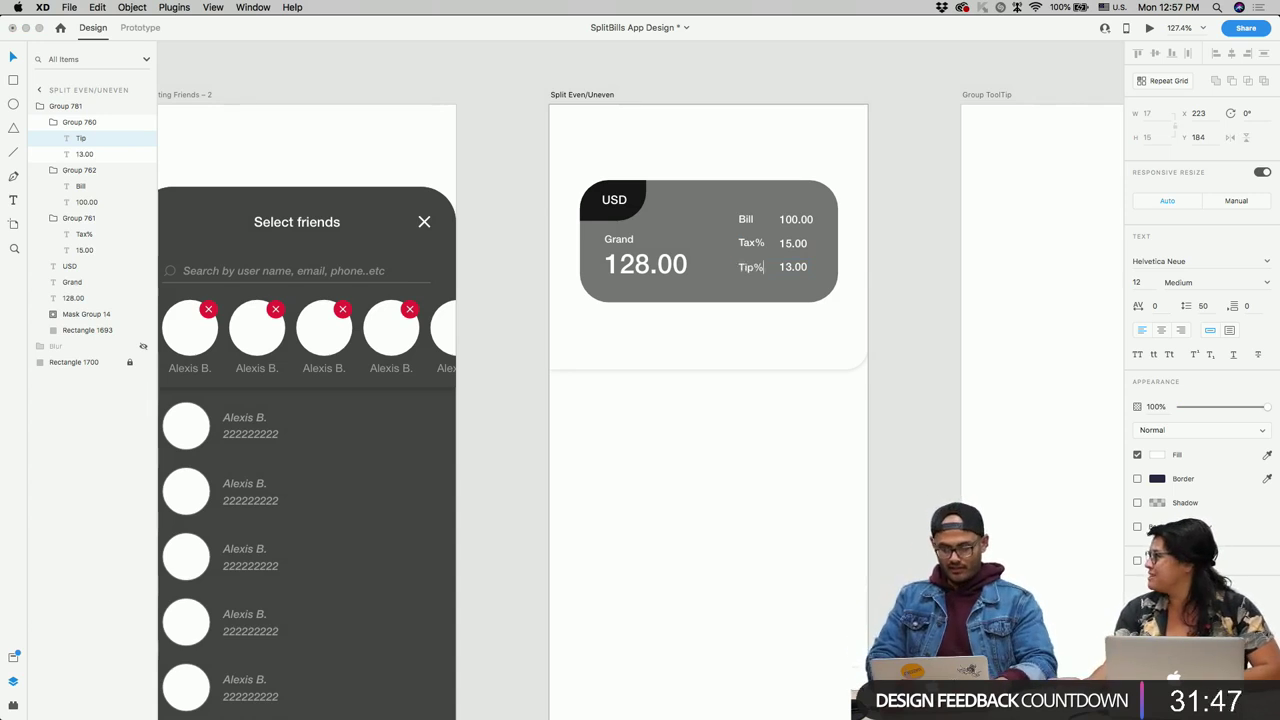
pyautogui.click(779, 343)
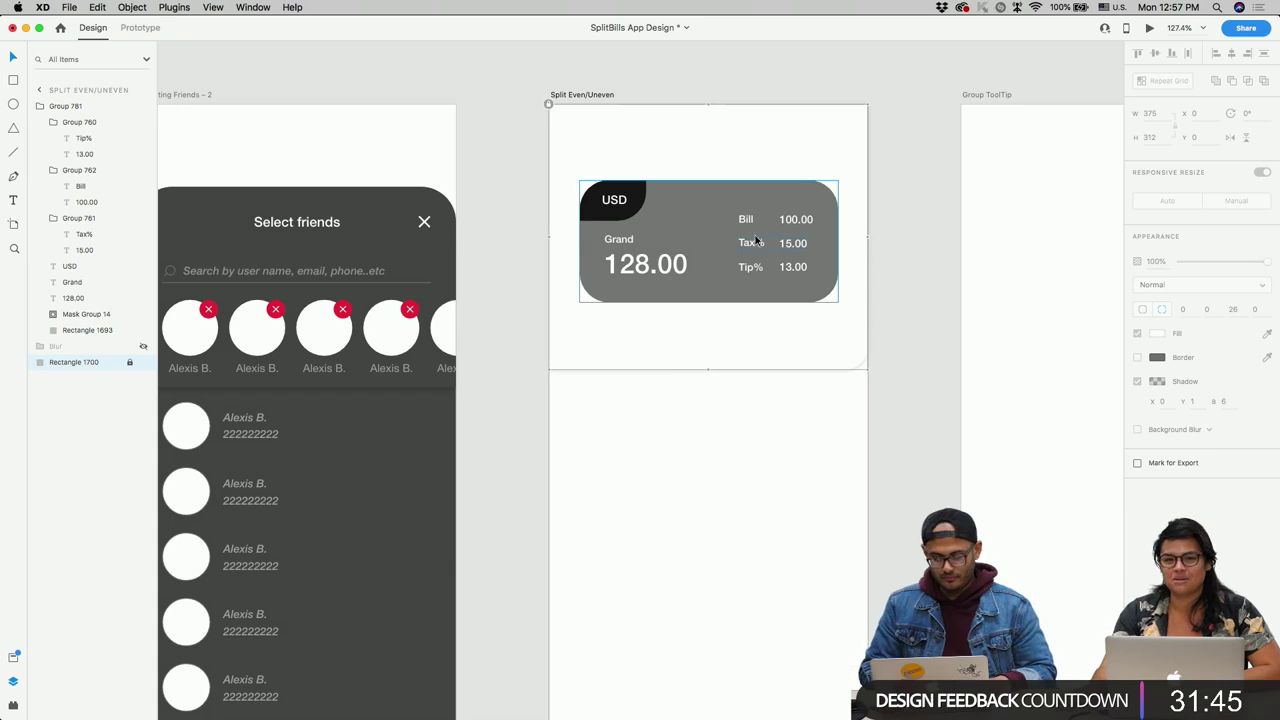
pyautogui.scroll(-2, 745, 217)
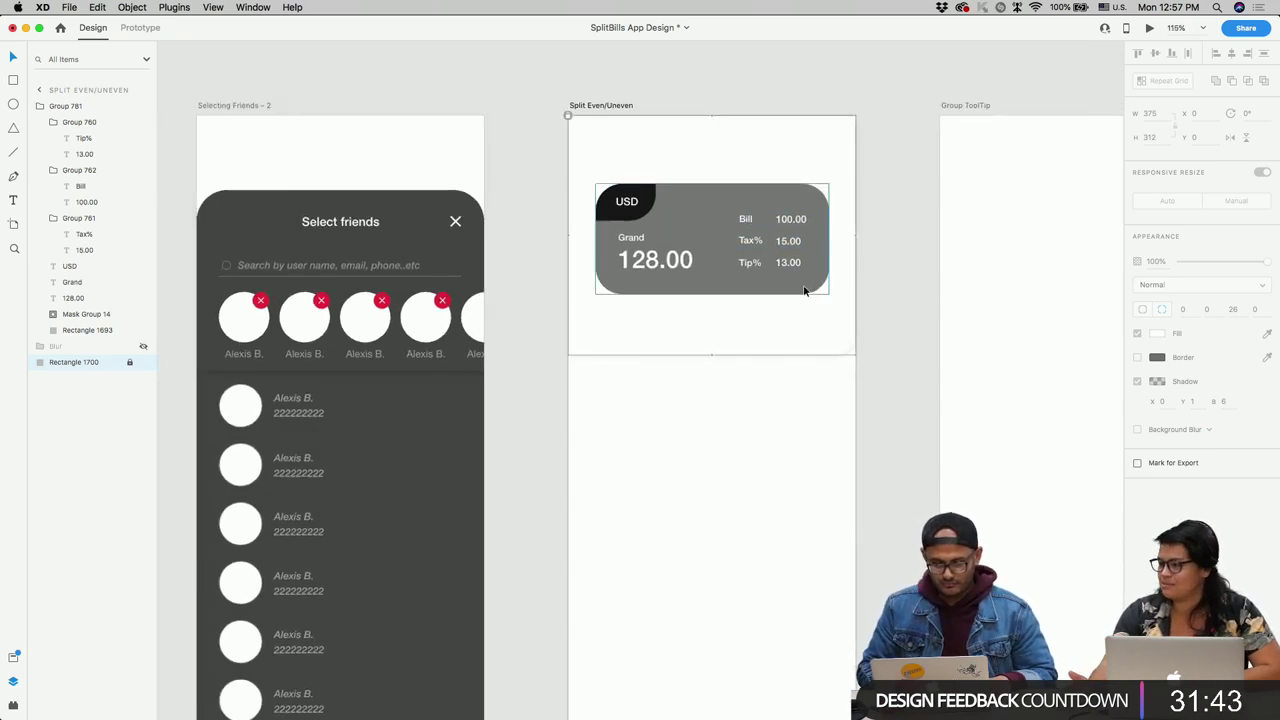
pyautogui.click(798, 390)
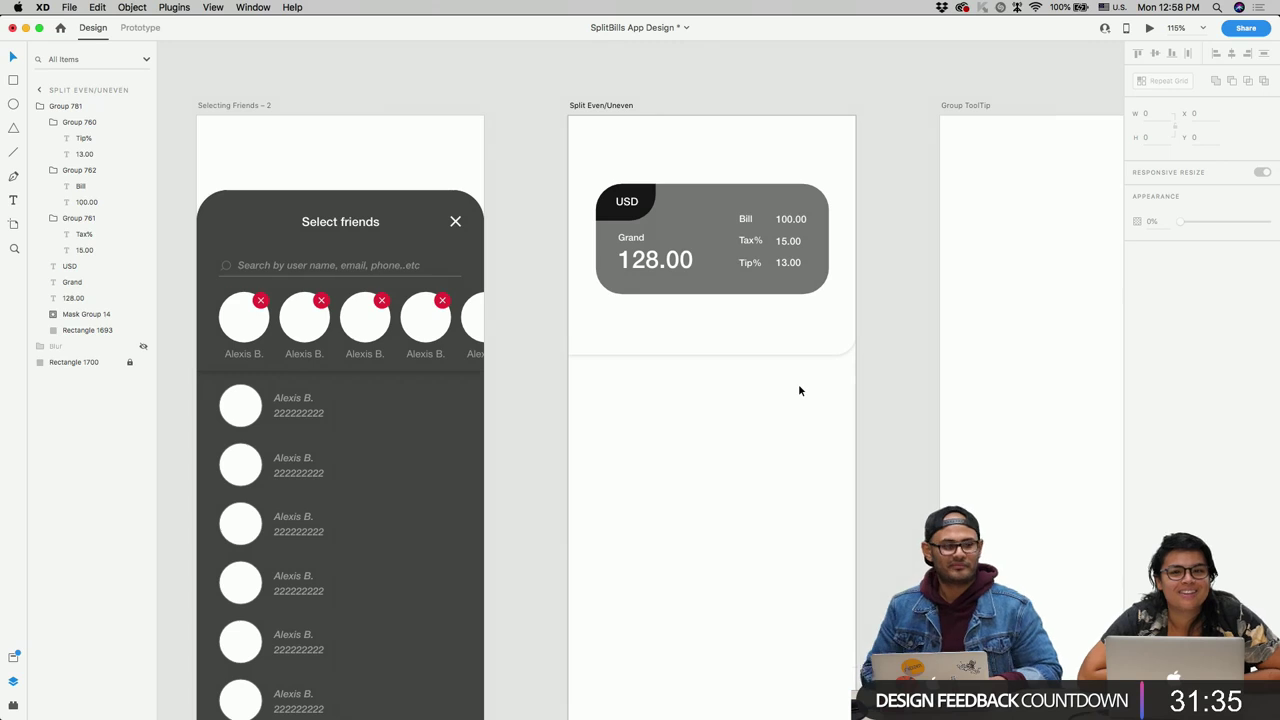
pyautogui.hscroll(-5, 809, 356)
pyautogui.scroll(-3, 809, 356)
pyautogui.scroll(2, 813, 360)
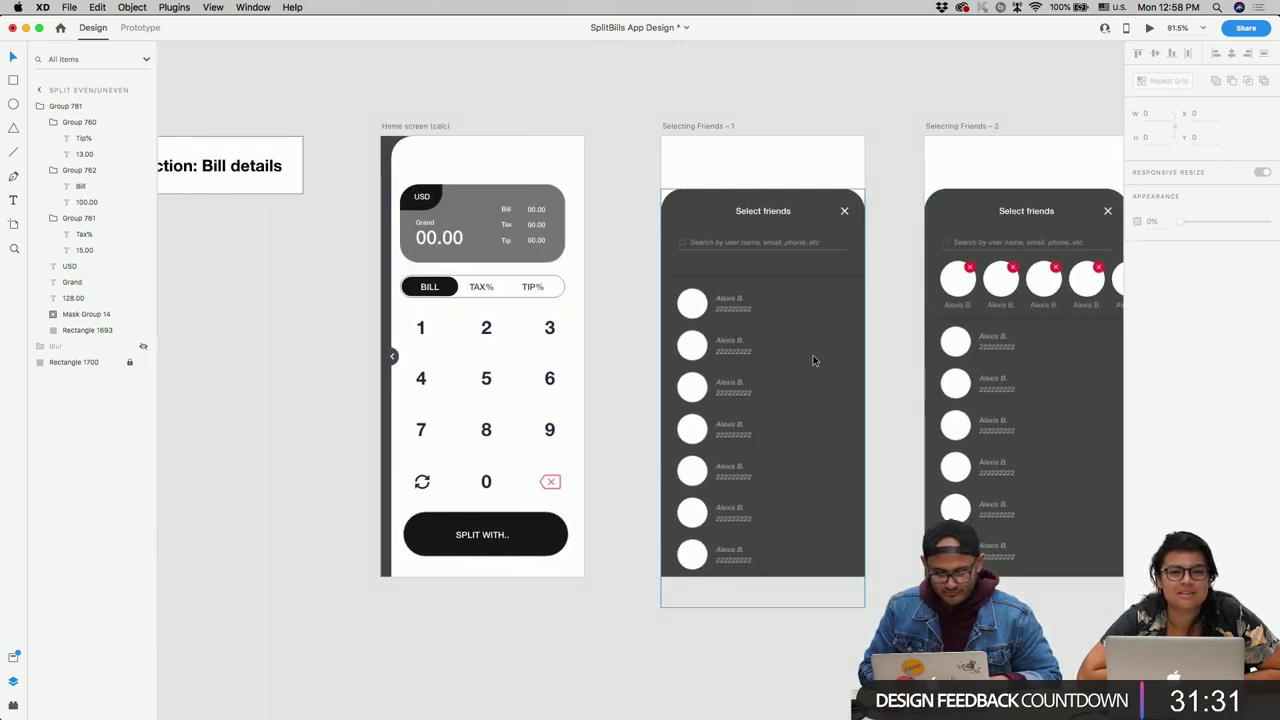
pyautogui.hscroll(6, 812, 357)
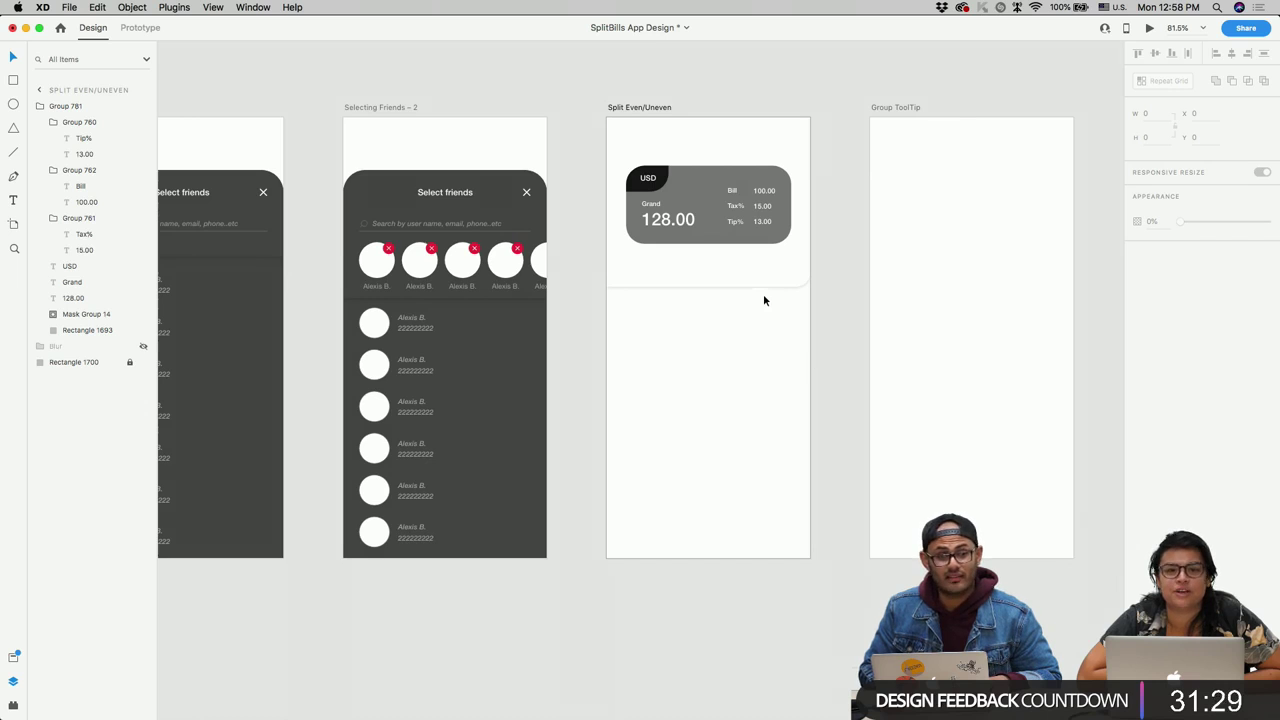
# Step: Copy a friend's name label from the Selecting Friends – 2 screen onto the Split Even/Uneven screen
pyautogui.scroll(3, 763, 294)
pyautogui.click(724, 261)
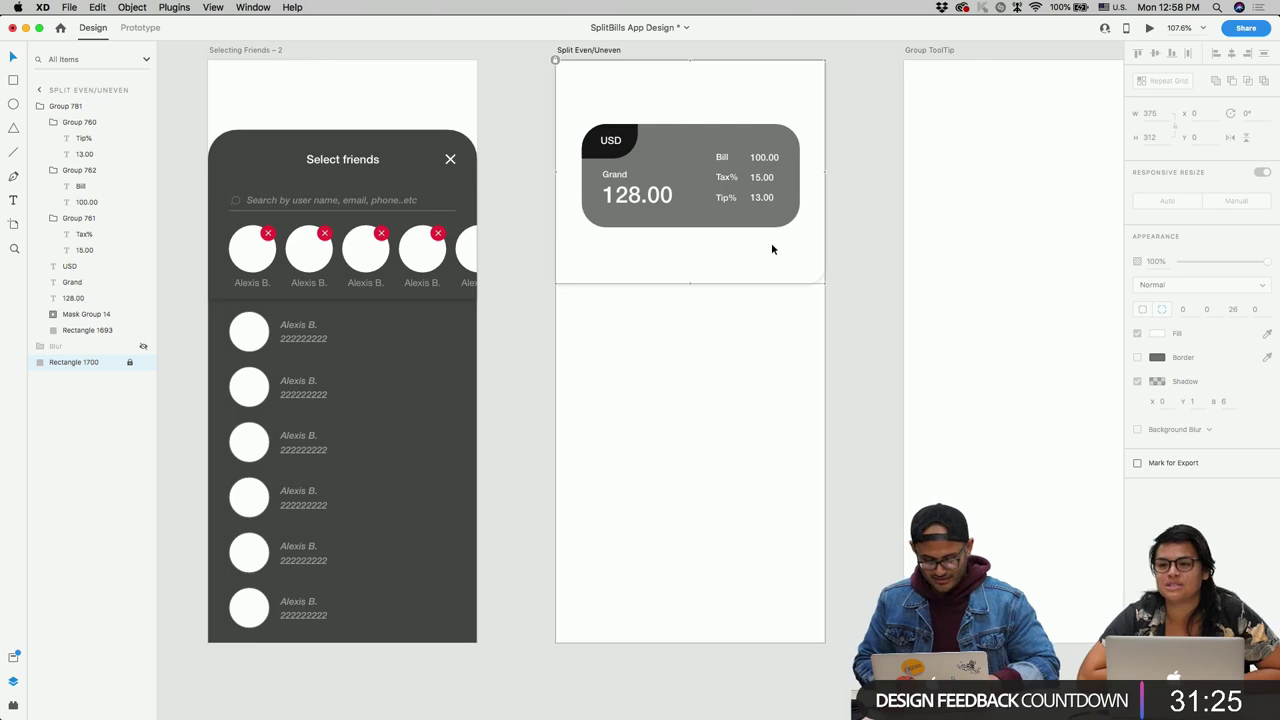
pyautogui.doubleClick(427, 285)
pyautogui.hotkey('ctrl', 'c')
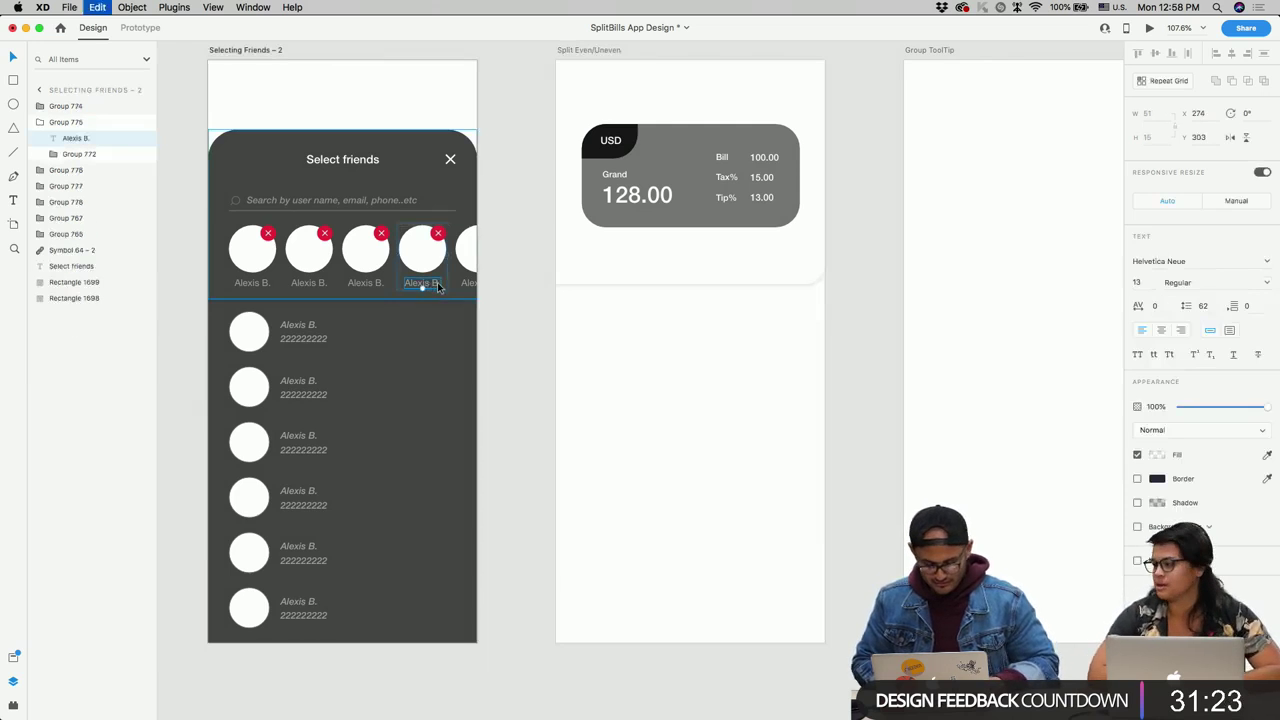
pyautogui.click(628, 275)
pyautogui.hotkey('ctrl', 'v')
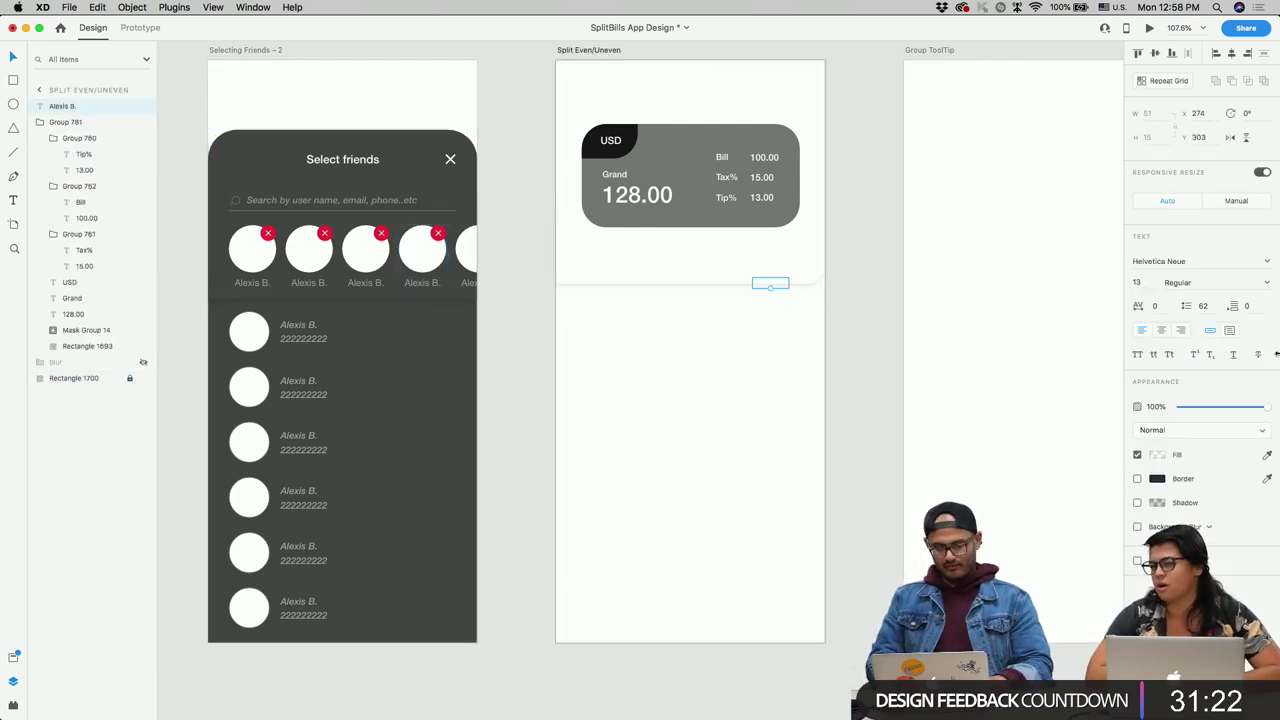
# Step: Recolour the pasted label with the saved dark navy swatch and move it under the totals card's lower-right corner
pyautogui.click(1156, 458)
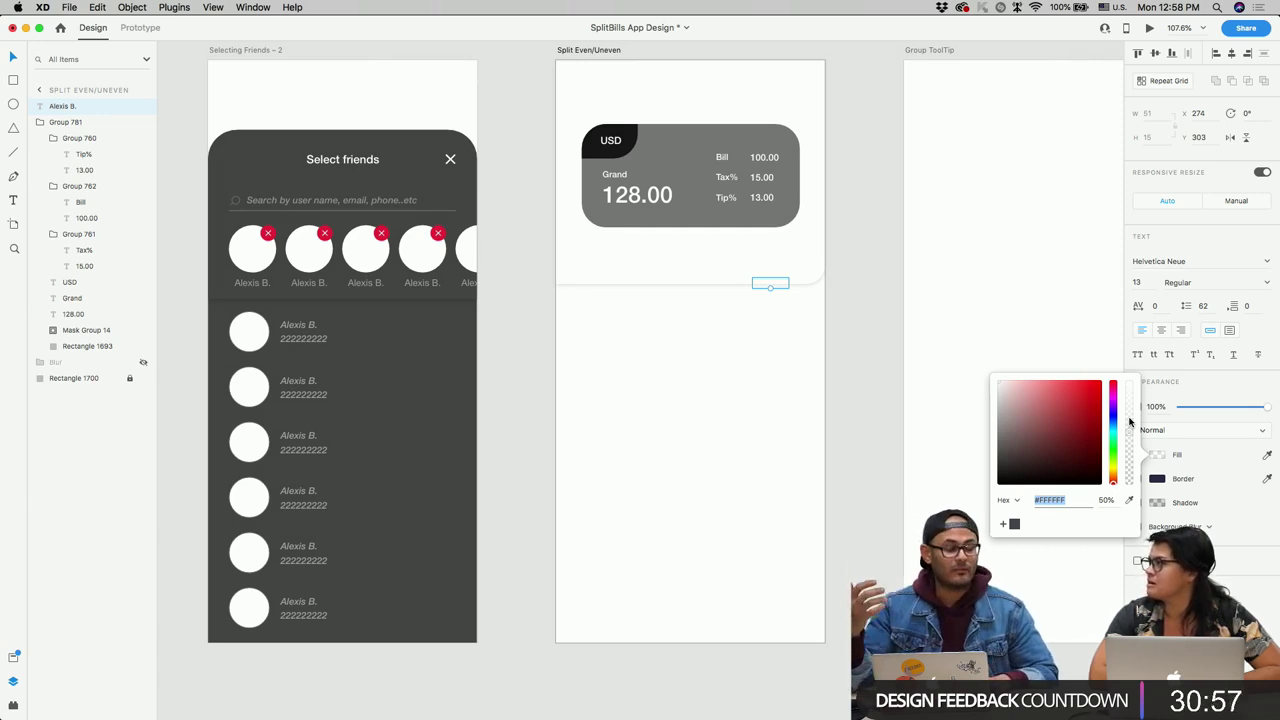
pyautogui.click(1011, 483)
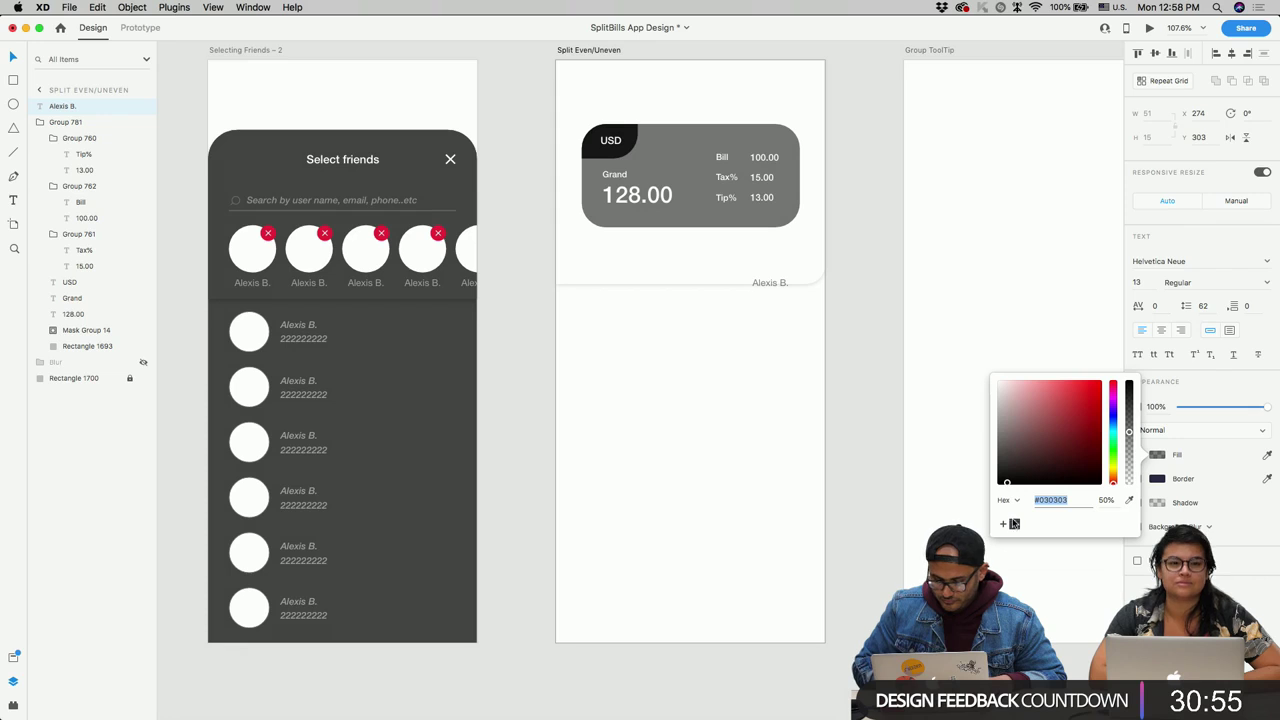
pyautogui.press('super+shift+y')
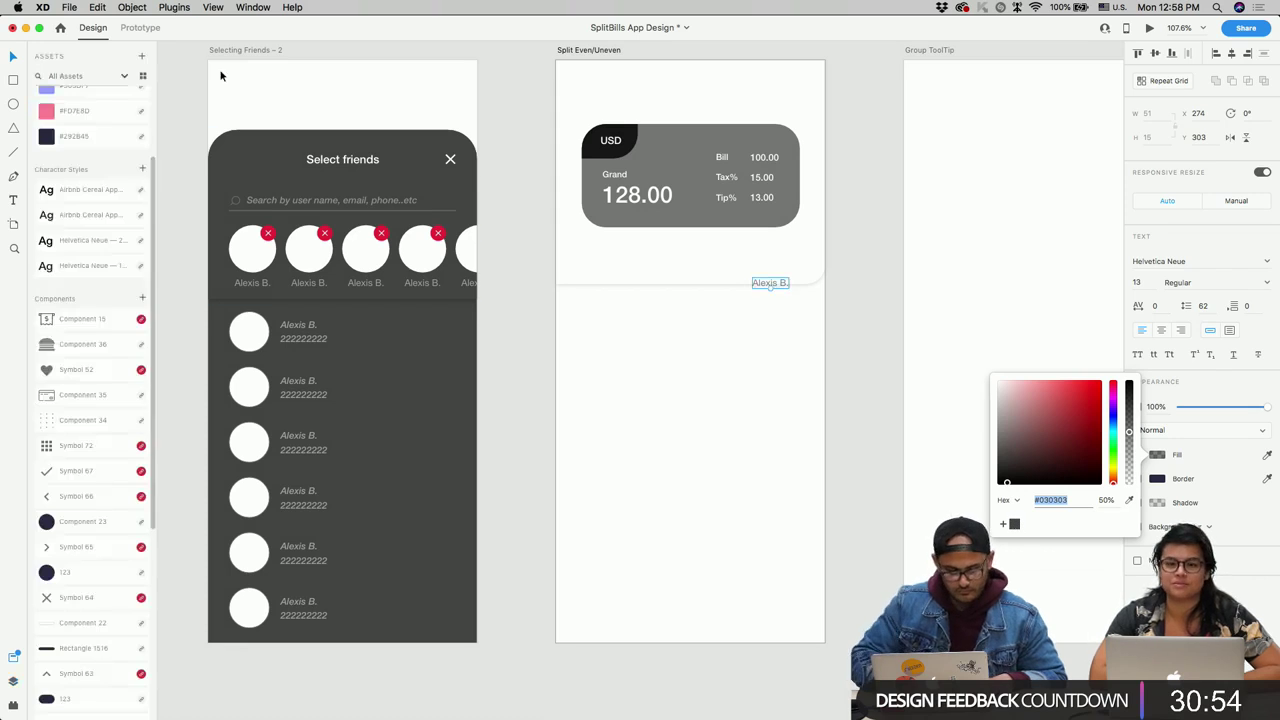
pyautogui.click(75, 145)
pyautogui.moveTo(766, 284); pyautogui.dragTo(773, 268)
# Step: Right-align the pasted label's text and replace its wording with "4 Total"
pyautogui.doubleClick(773, 267)
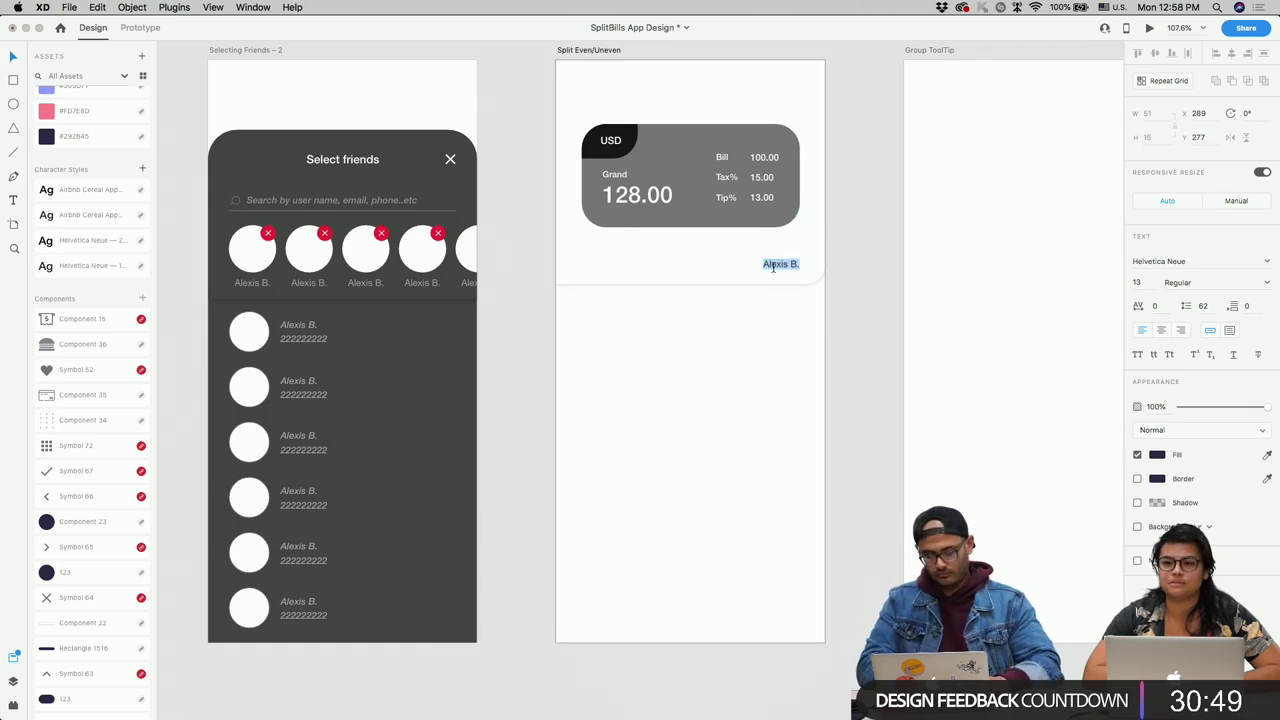
pyautogui.click(1181, 330)
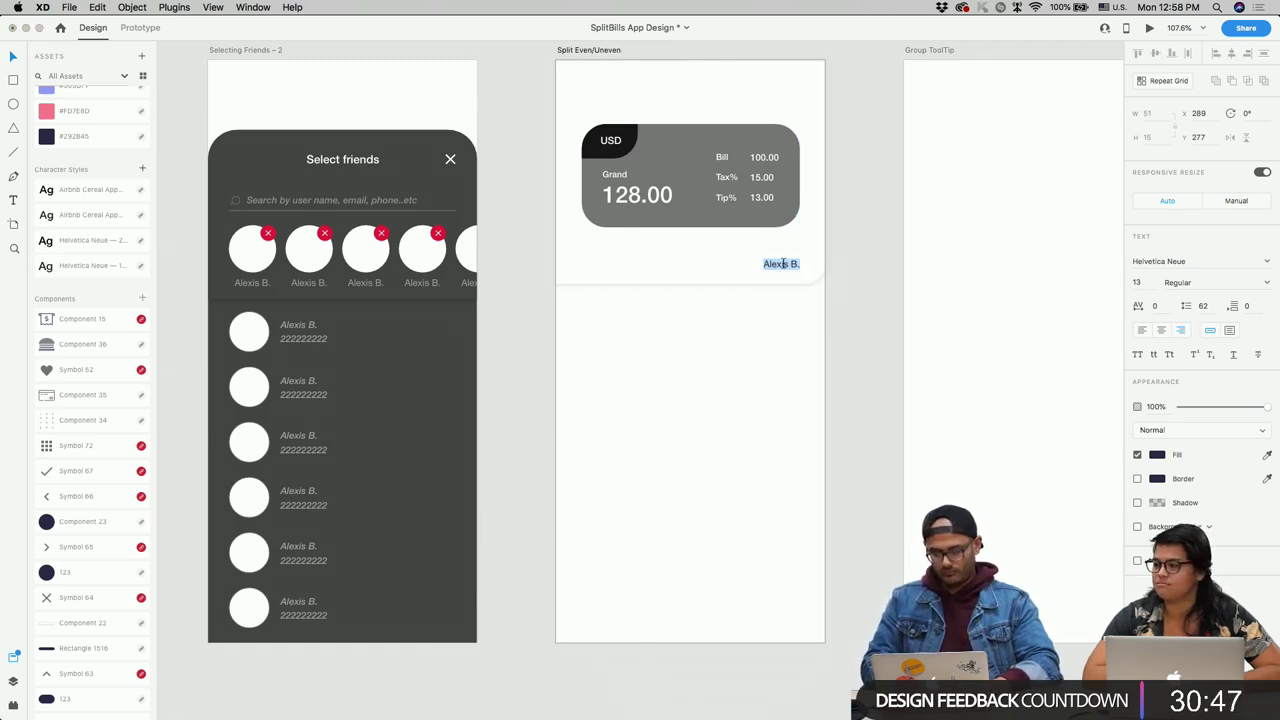
pyautogui.write('to')
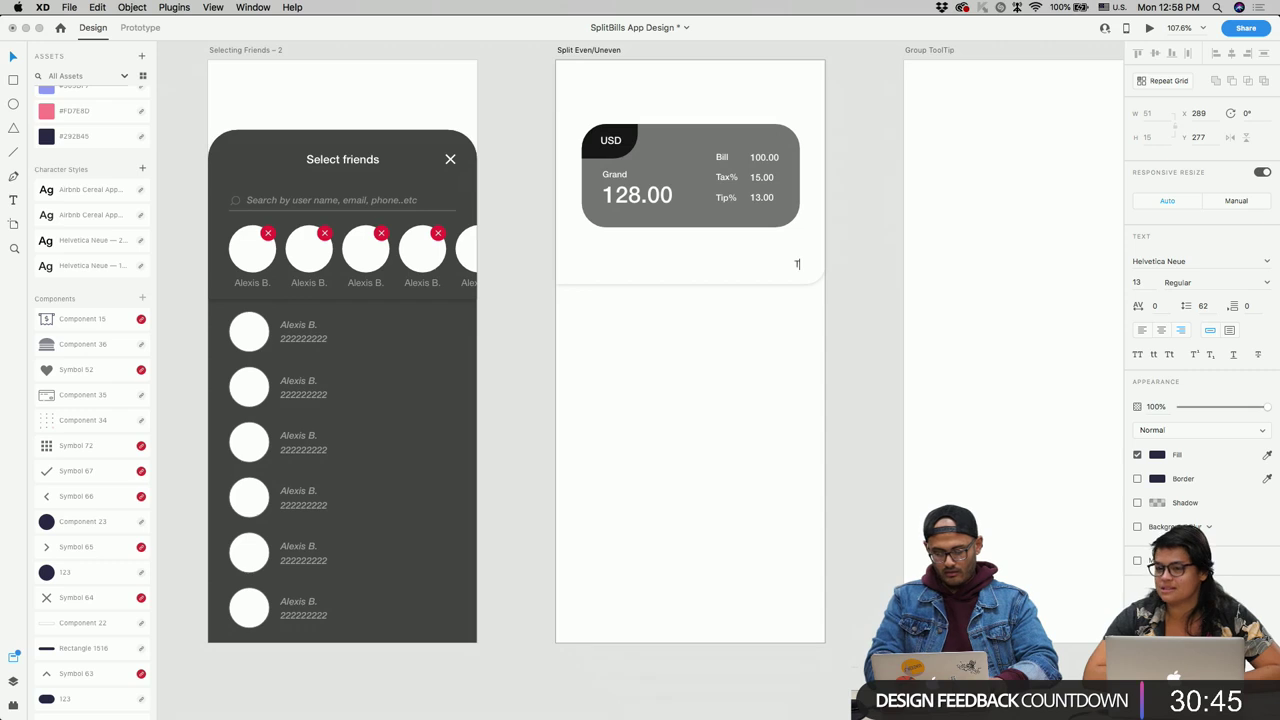
pyautogui.write('tal')
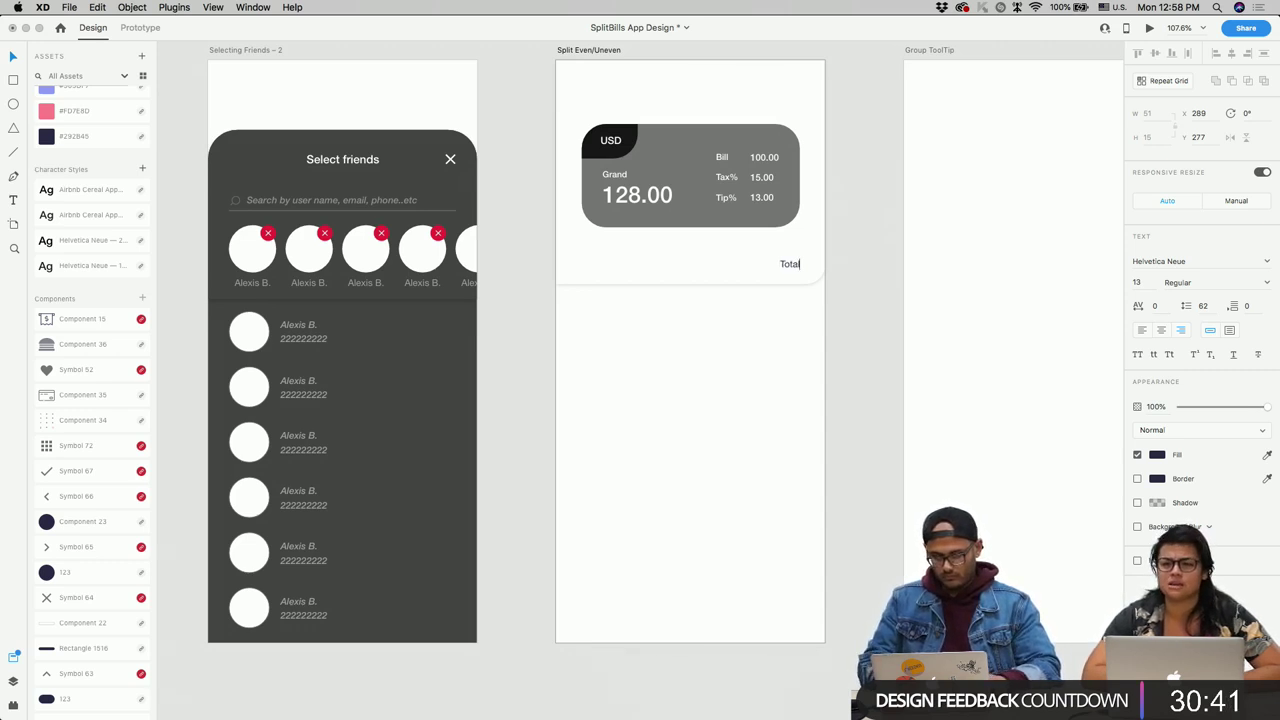
pyautogui.click(780, 264)
pyautogui.write('4')
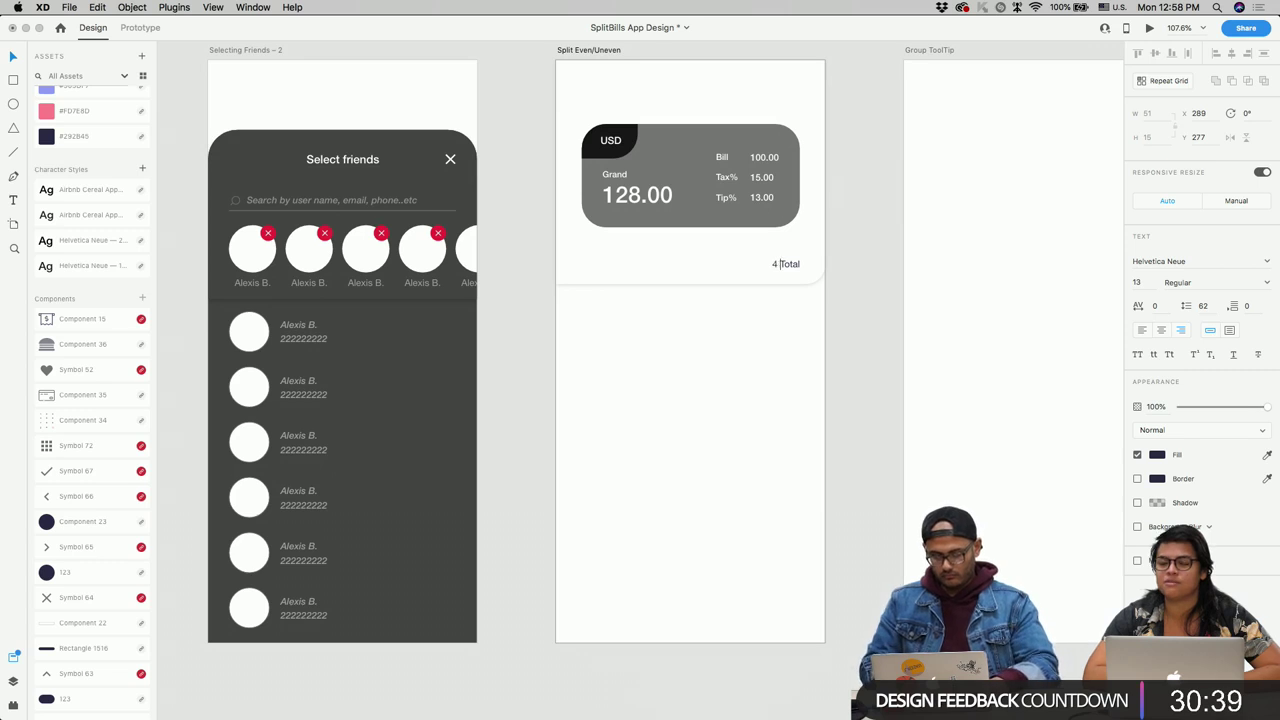
pyautogui.press('BackSpace')
pyautogui.write('.')
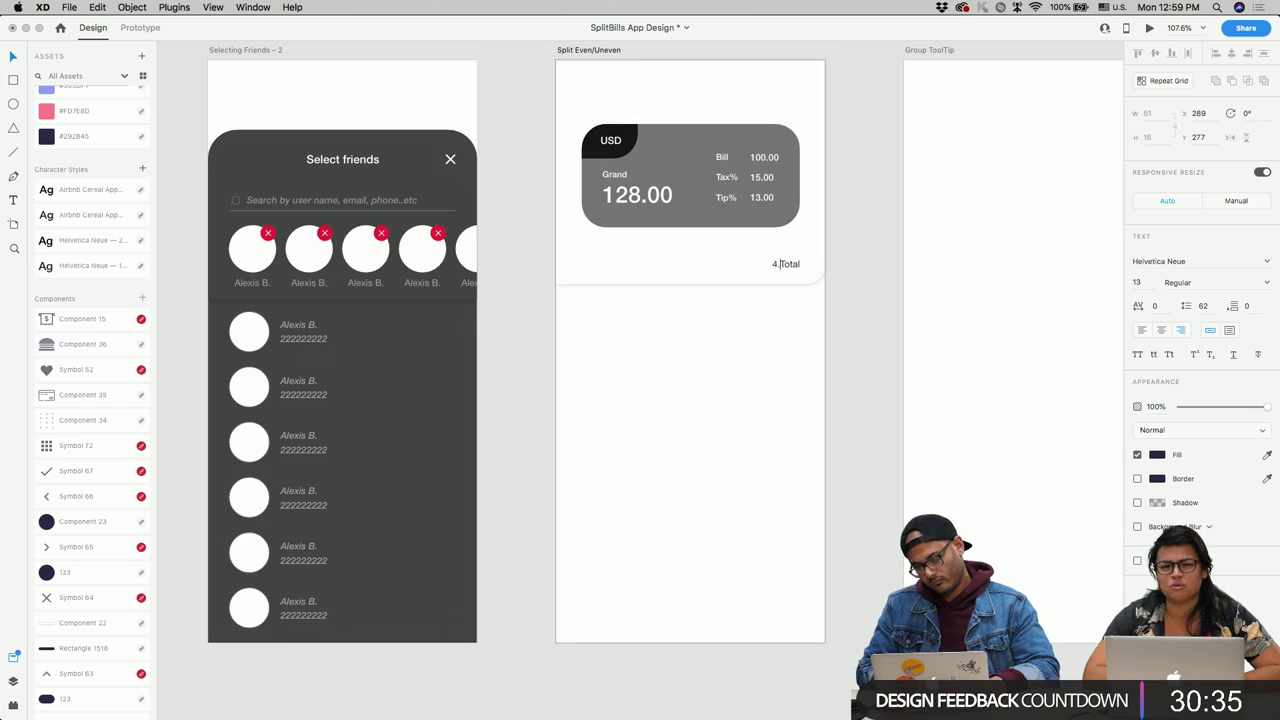
pyautogui.press('BackSpace')
pyautogui.press('Escape')
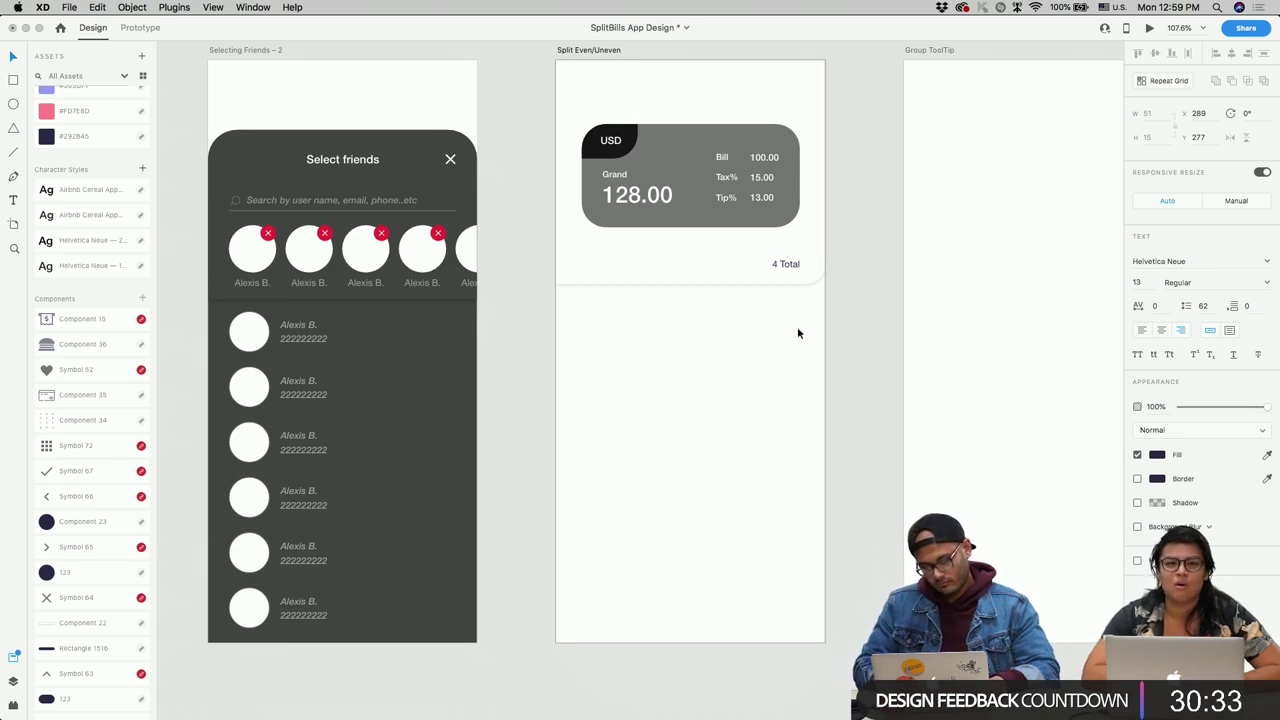
# Step: Copy the first friend's avatar circle onto the Split Even/Uneven header beside "4 Total" and delete its red remove badge
pyautogui.click(803, 273)
pyautogui.click(264, 260)
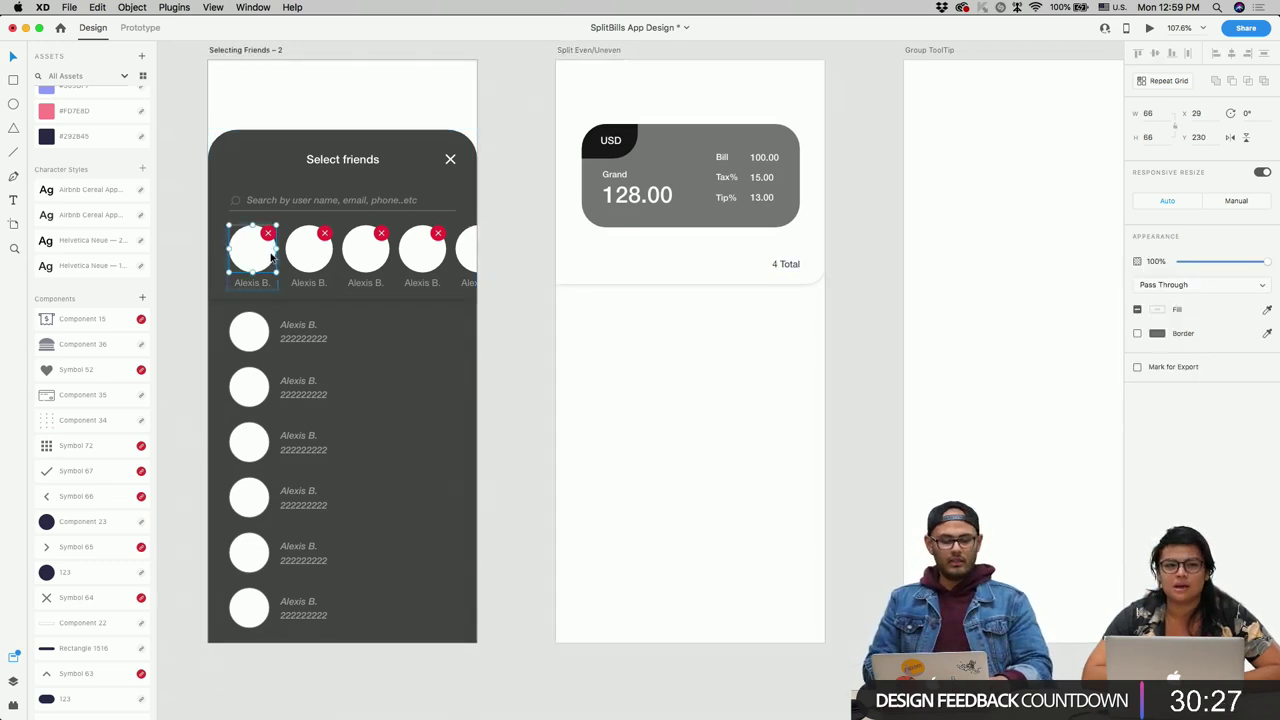
pyautogui.click(586, 257)
pyautogui.press('super+v')
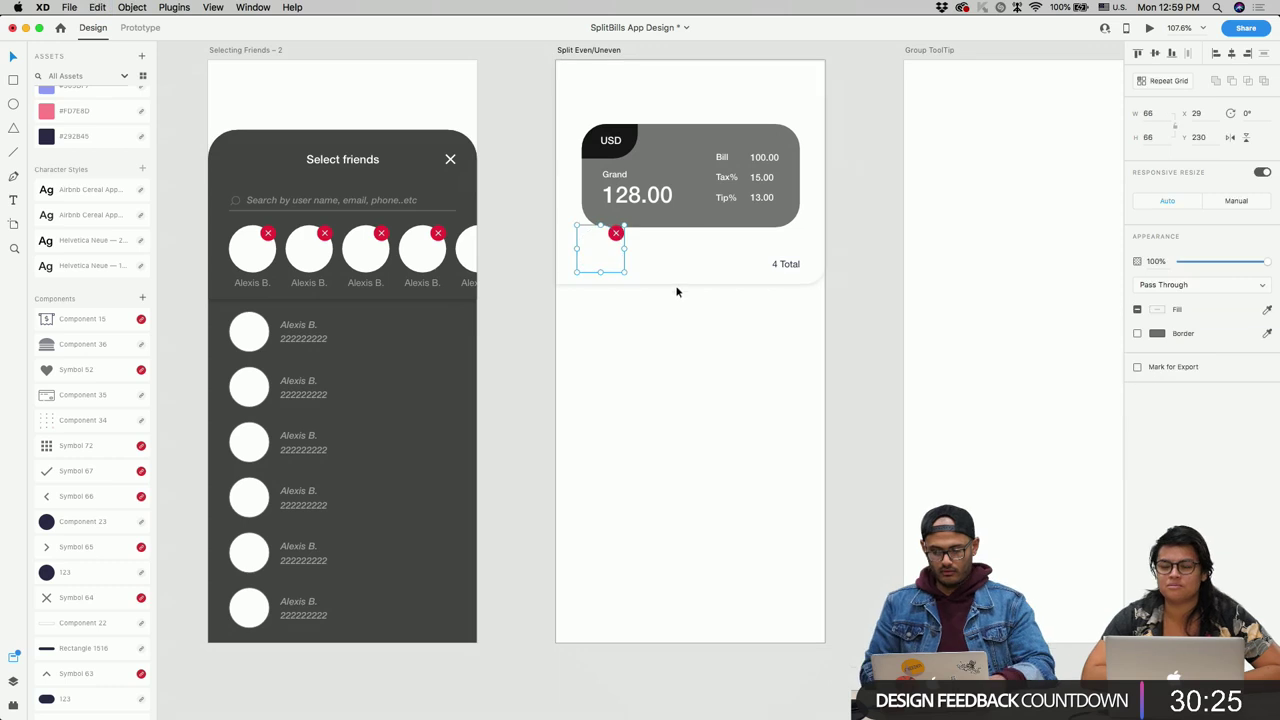
pyautogui.moveTo(617, 263); pyautogui.dragTo(693, 272)
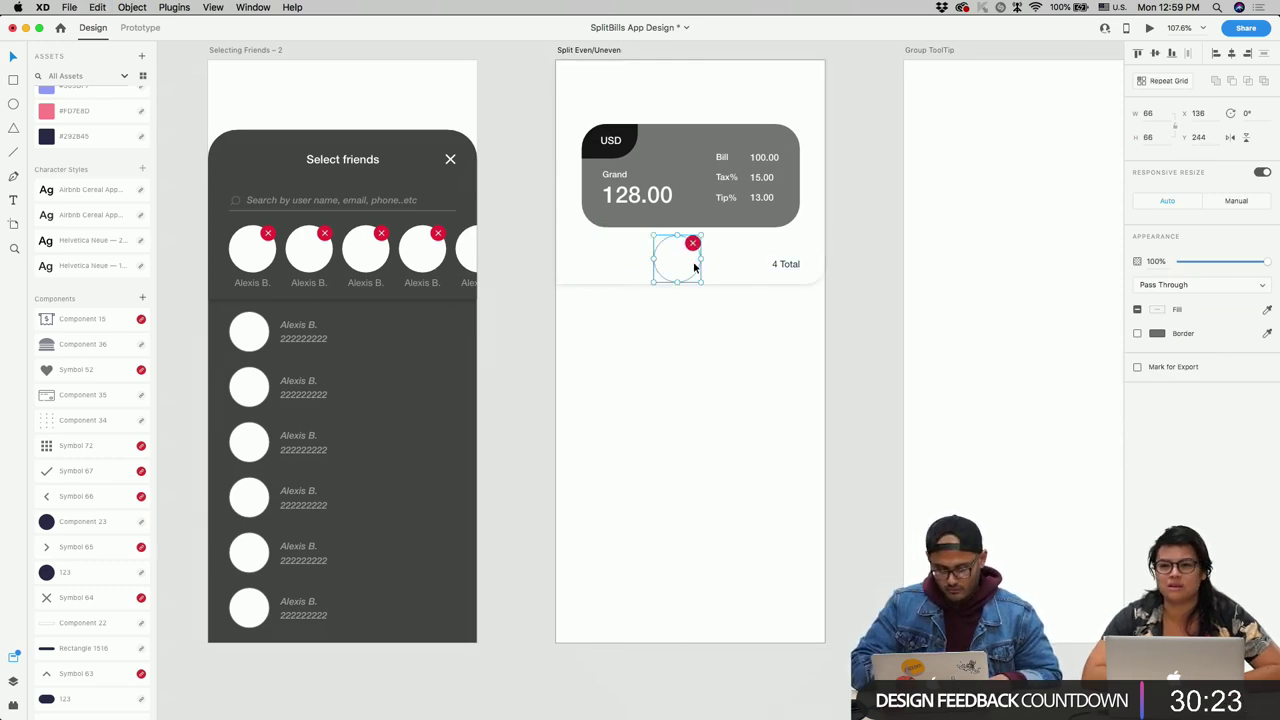
pyautogui.doubleClick(692, 243)
pyautogui.press('Delete')
# Step: Fill the avatar circle with near-black and shrink it to about 31 px next to the "4 Total" label
pyautogui.click(690, 270)
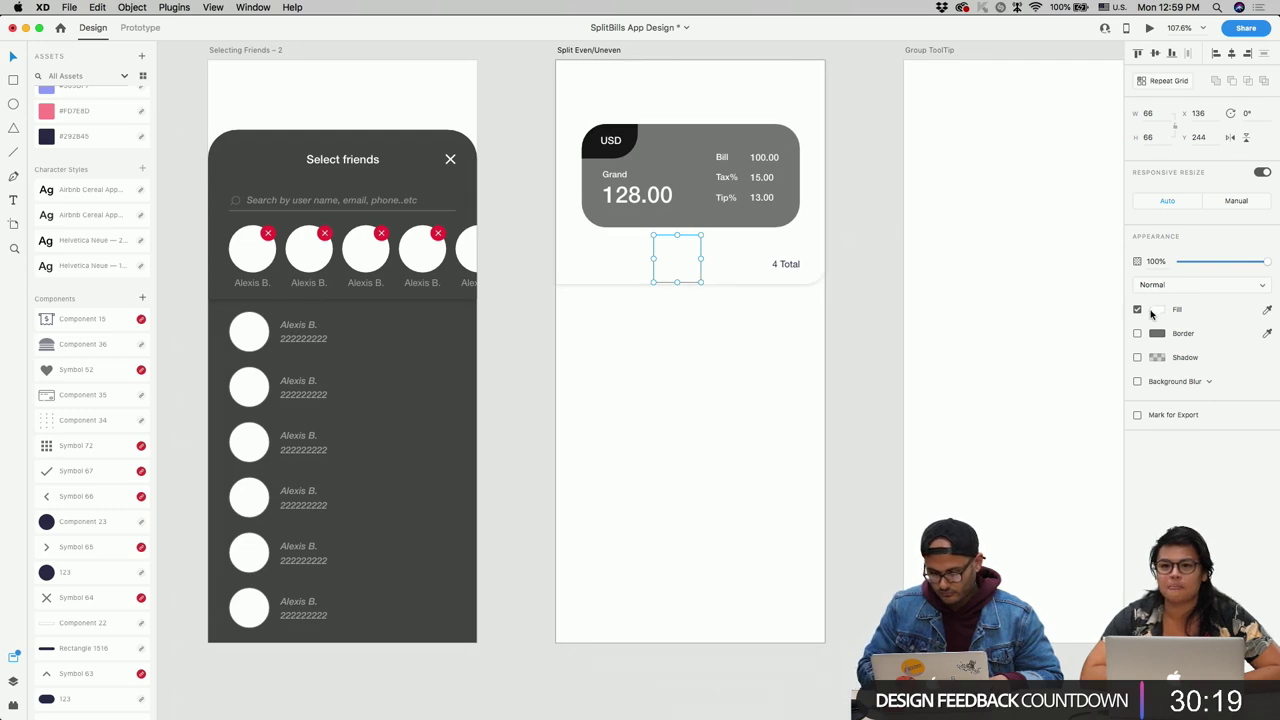
pyautogui.click(1157, 310)
pyautogui.moveTo(1019, 294); pyautogui.dragTo(958, 338)
pyautogui.click(706, 274)
pyautogui.moveTo(699, 283); pyautogui.dragTo(751, 268)
pyautogui.scroll(5, 748, 268)
pyautogui.press('Delete')
# Step: Reduce the black circle to 25 px and duplicate it to form two side-by-side circles before "4 Total"
pyautogui.click(702, 263)
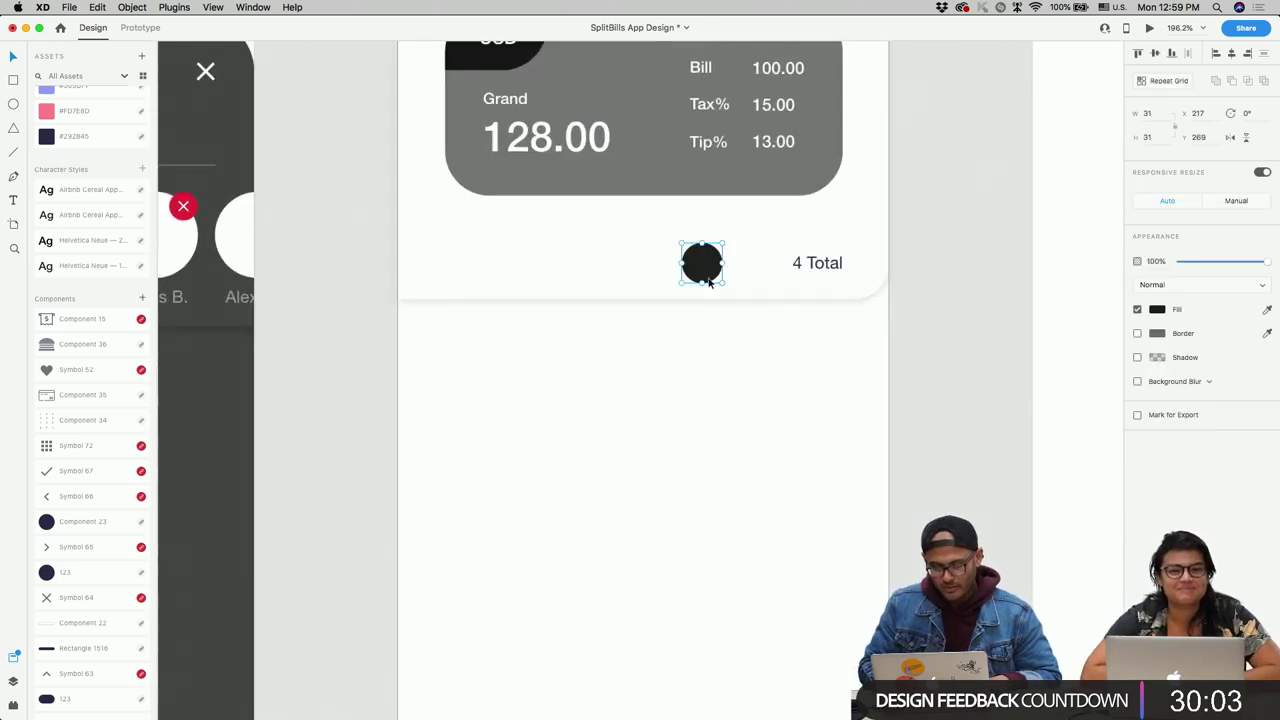
pyautogui.moveTo(722, 282); pyautogui.dragTo(760, 270)
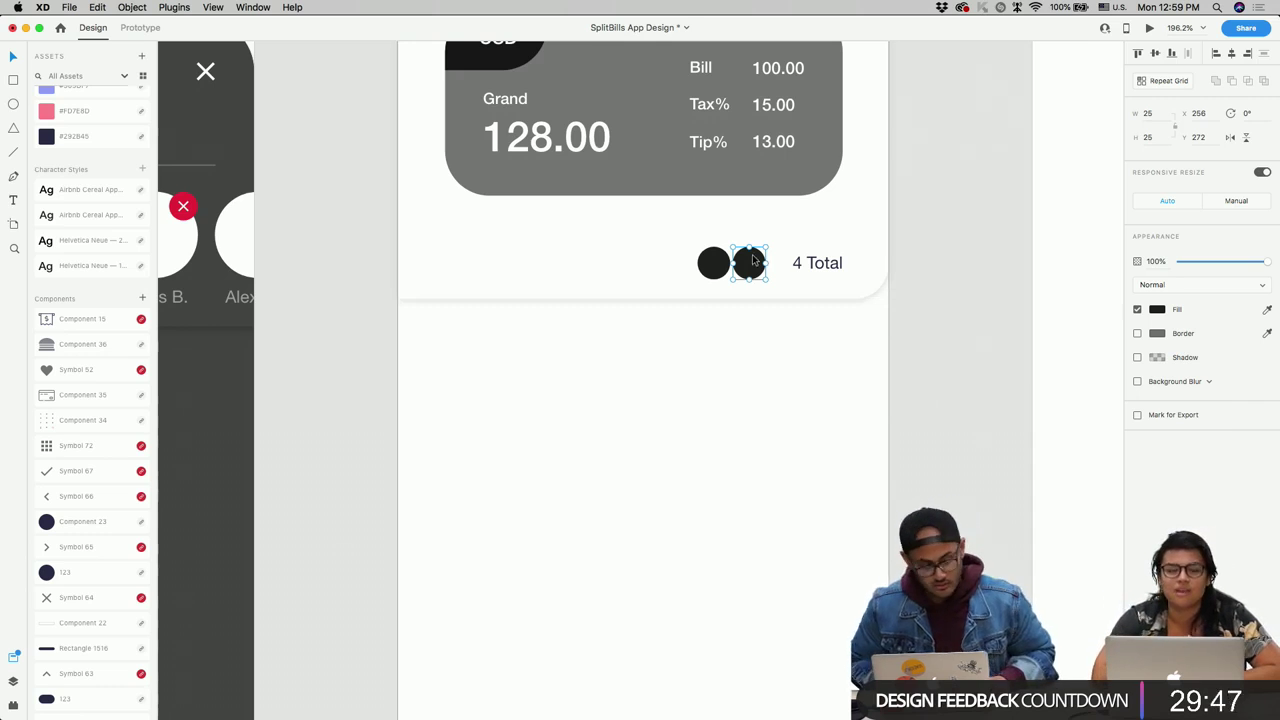
pyautogui.press('alt')
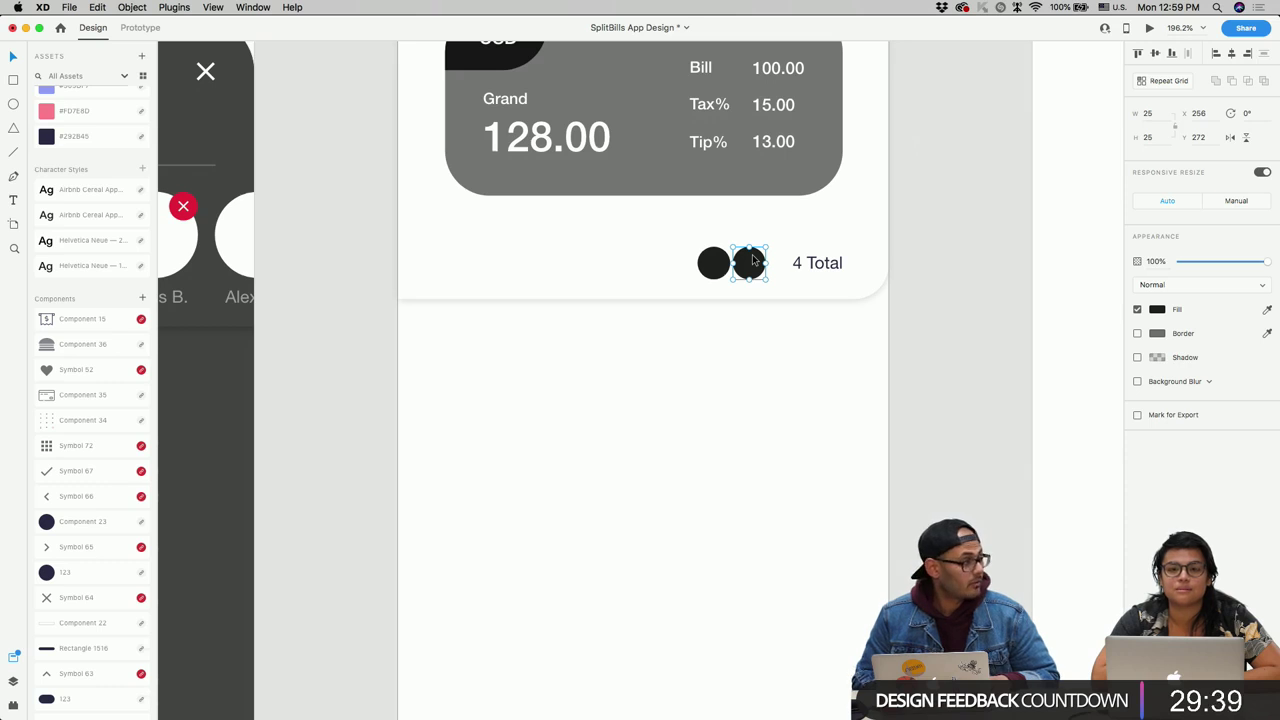
pyautogui.moveTo(752, 261); pyautogui.dragTo(749, 263)
pyautogui.click(713, 263)
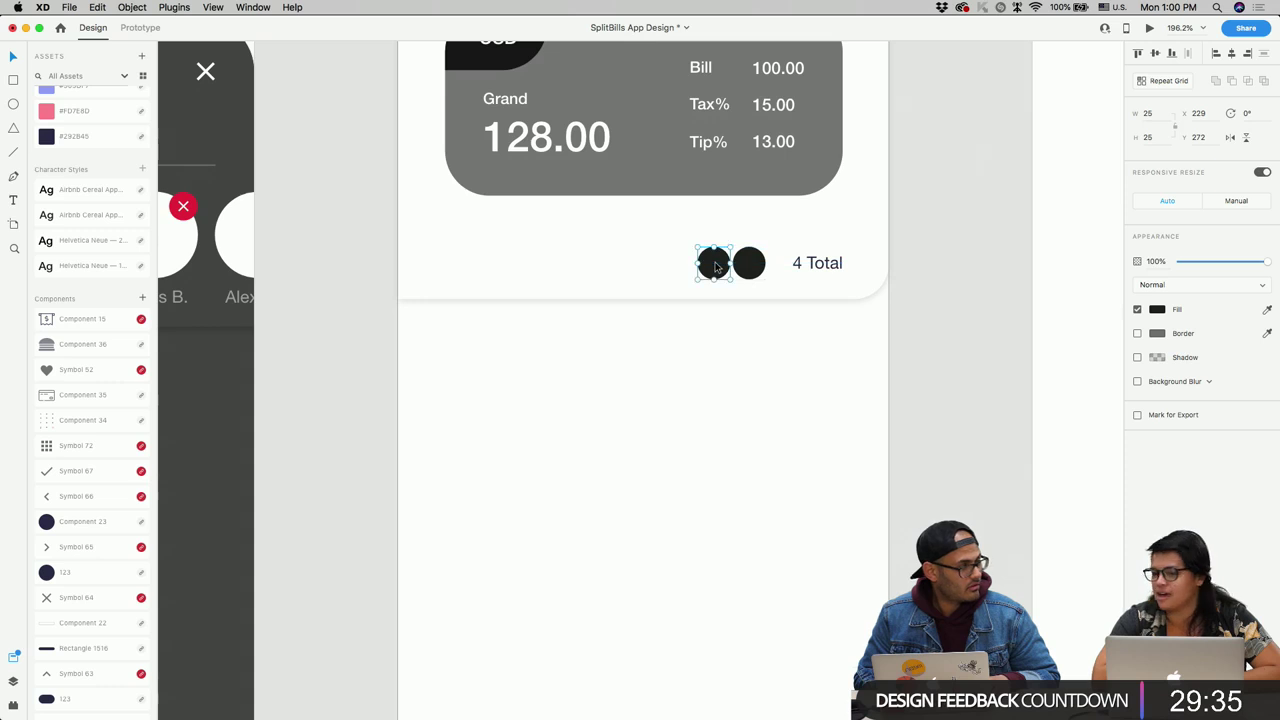
pyautogui.click(760, 263)
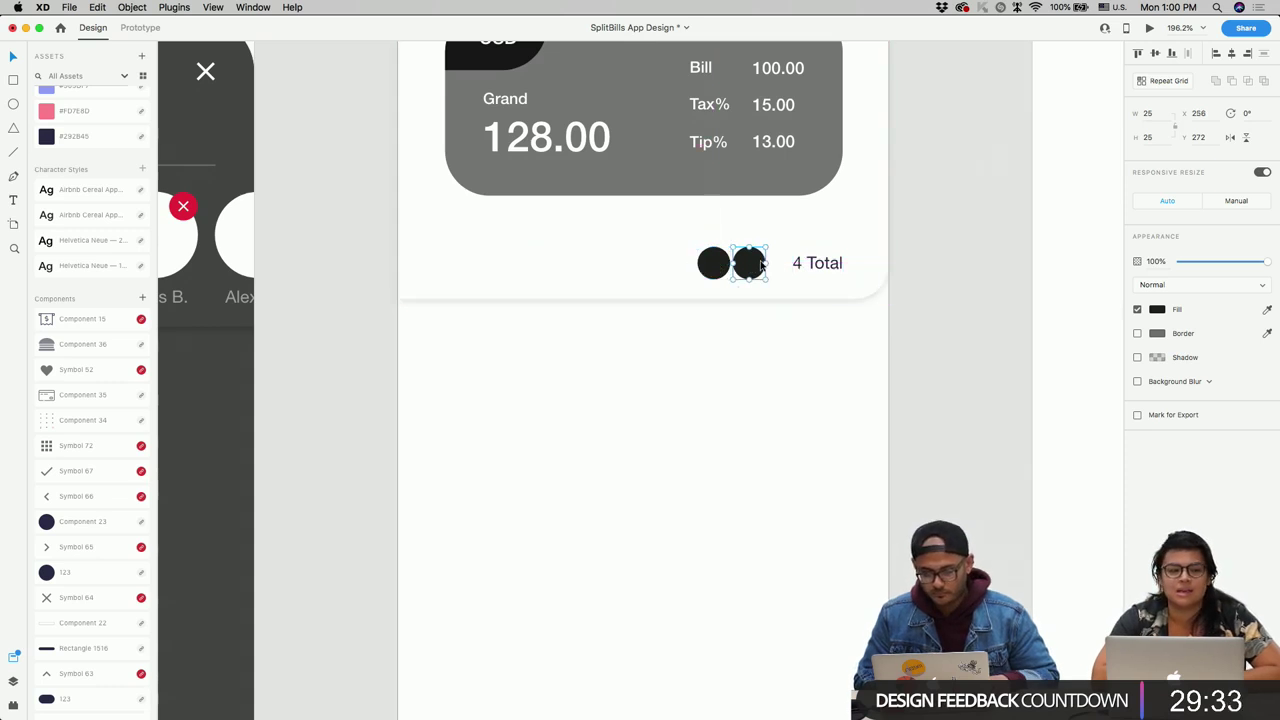
# Step: Duplicate the second circle, shrink the copy to 20 px and place it overlapping the second circle's right edge
pyautogui.moveTo(763, 277)
pyautogui.mouseDown()
pyautogui.moveTo(745, 268)
pyautogui.moveTo(776, 268)
pyautogui.mouseUp()
pyautogui.scroll(3, 776, 268)
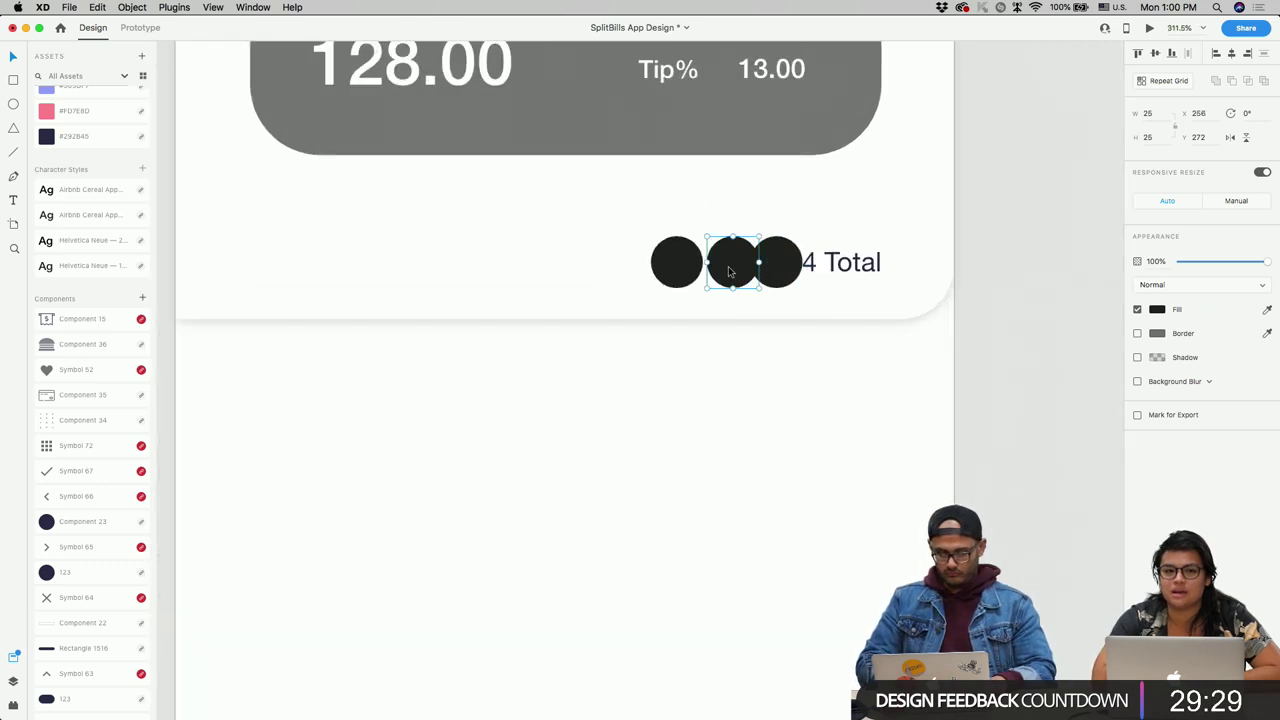
pyautogui.scroll(3, 774, 269)
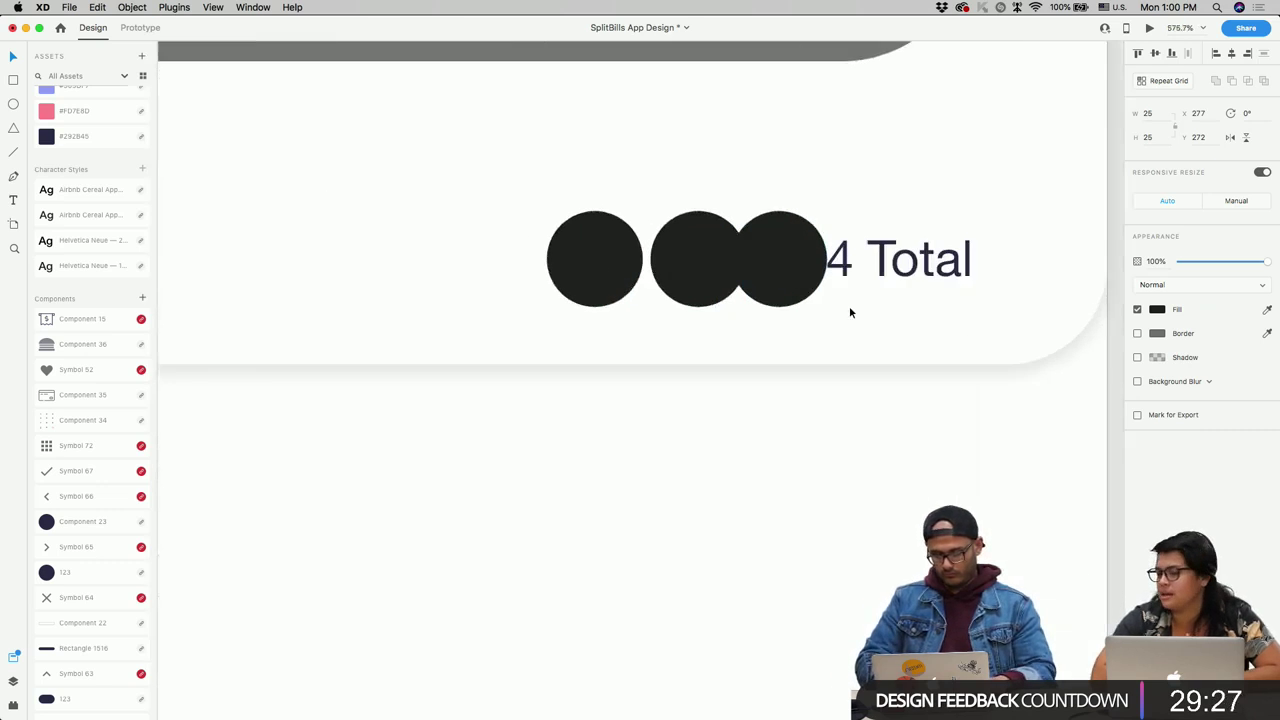
pyautogui.moveTo(826, 307); pyautogui.dragTo(760, 268)
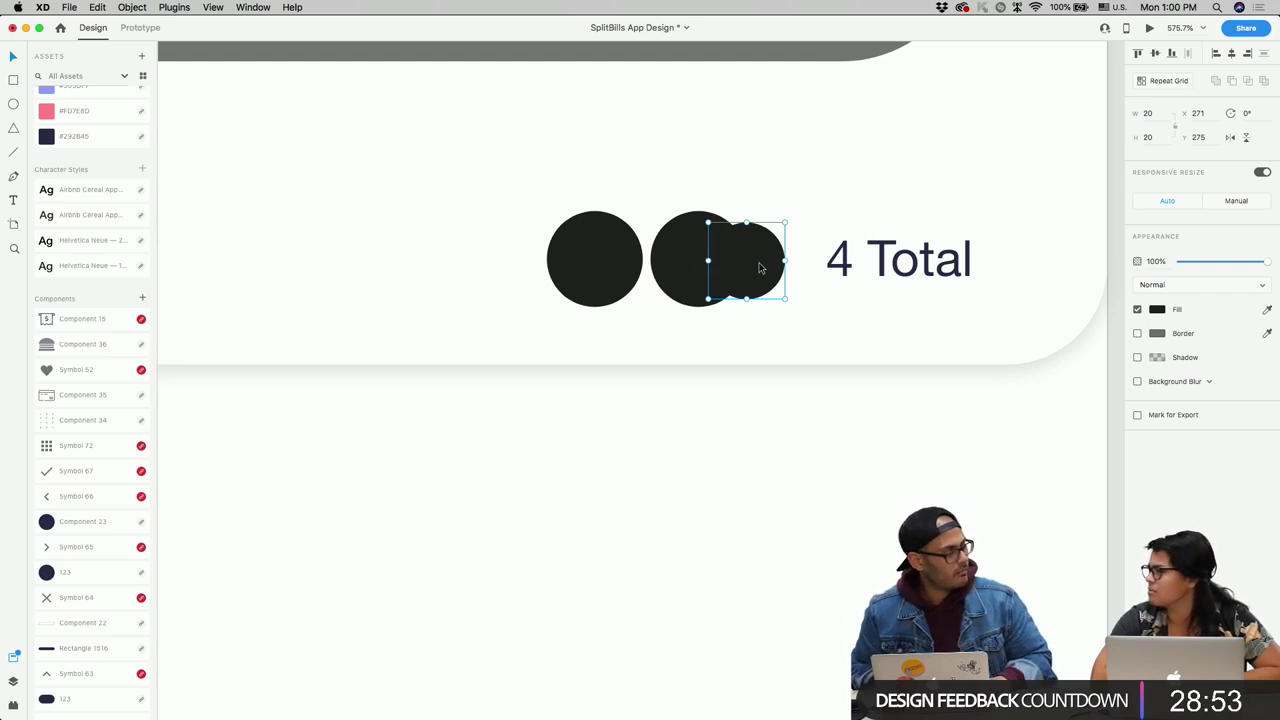
# Step: Give the middle circle a white #FFFFFF border to separate it from the smaller overlapping circle
pyautogui.click(700, 262)
pyautogui.click(1157, 336)
pyautogui.write('ffffff')
pyautogui.press('Return')
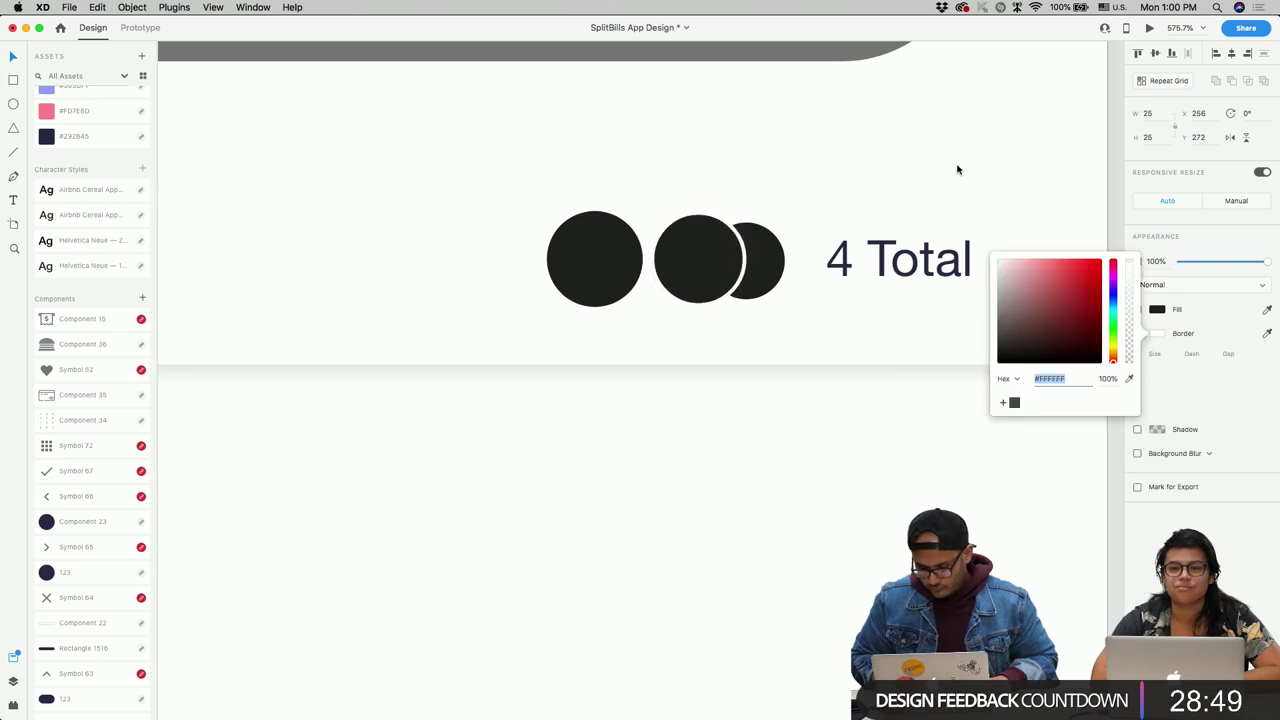
# Step: Group the three circles, move the group closer to the "4 Total" label and clear the selection
pyautogui.click(703, 263)
pyautogui.keyDown('shift'); pyautogui.click(705, 272); pyautogui.keyUp('shift')
pyautogui.keyDown('shift'); pyautogui.click(631, 270); pyautogui.keyUp('shift')
pyautogui.press('super+g')
pyautogui.moveTo(631, 270); pyautogui.dragTo(649, 271)
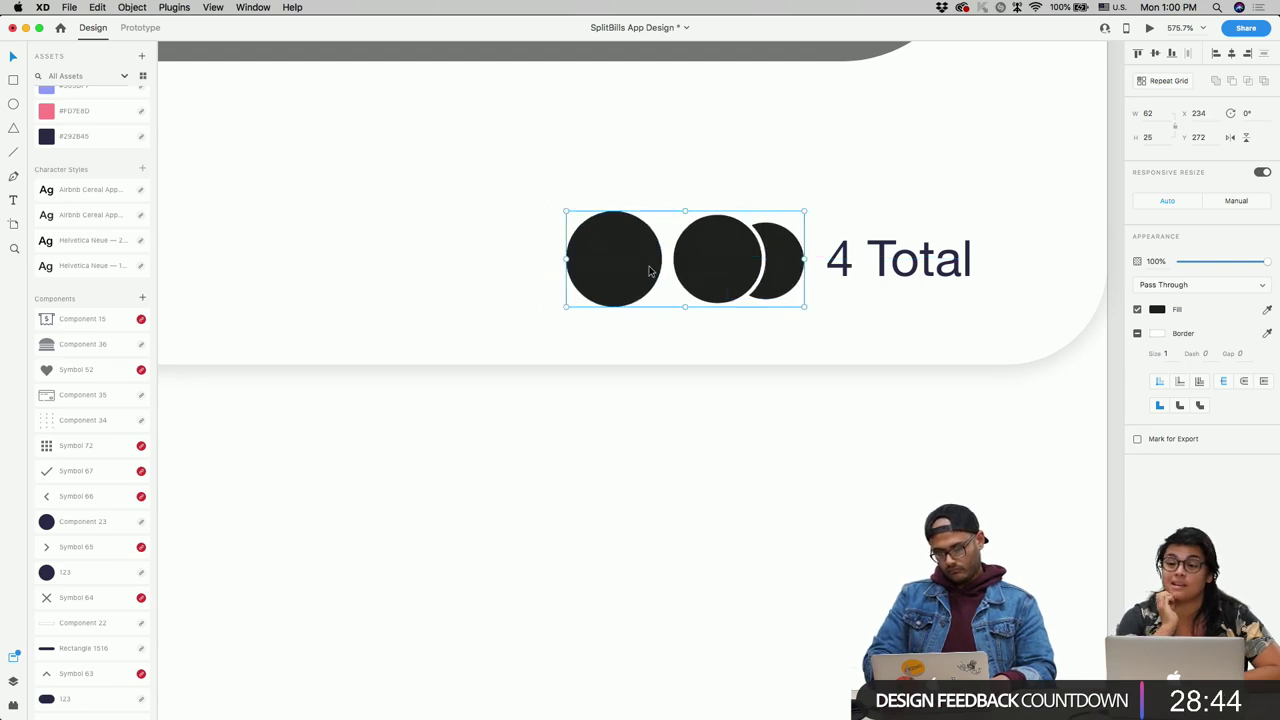
pyautogui.click(691, 343)
# Step: Nudge the leftmost circle inside the group closer to the middle circle and clear the selection
pyautogui.scroll(-5, 697, 357)
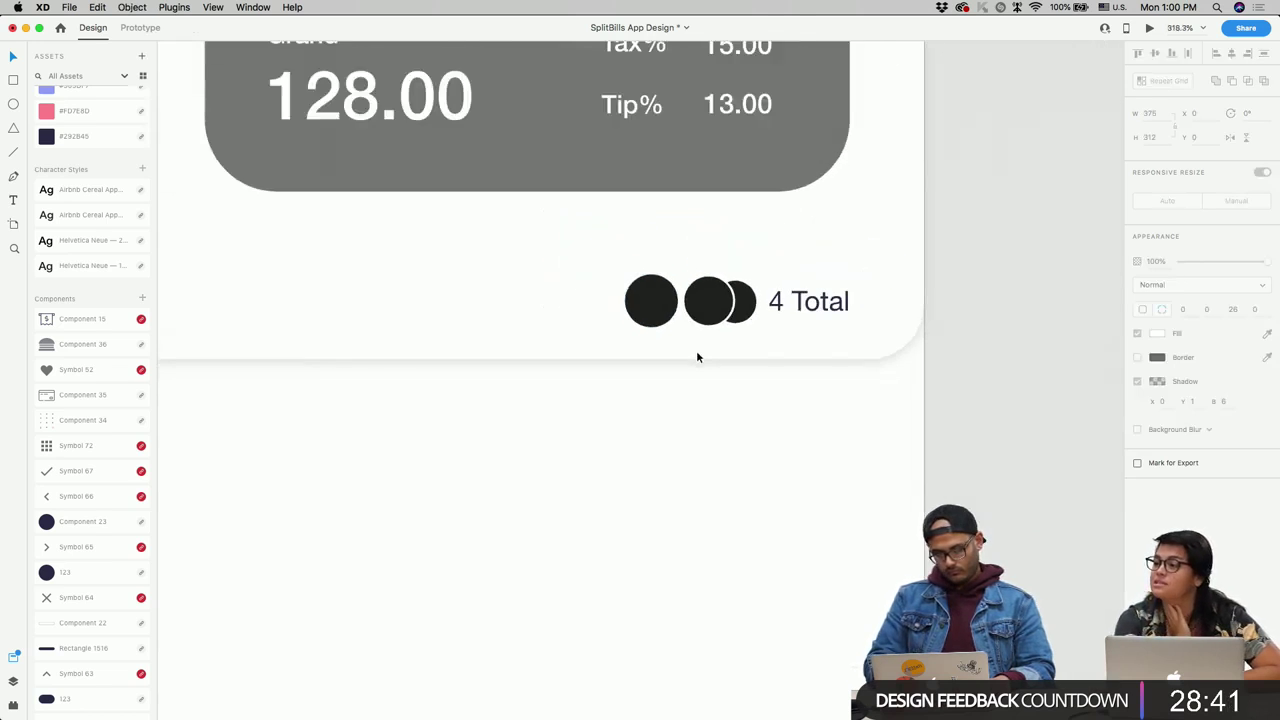
pyautogui.scroll(-5, 627, 360)
pyautogui.click(627, 336)
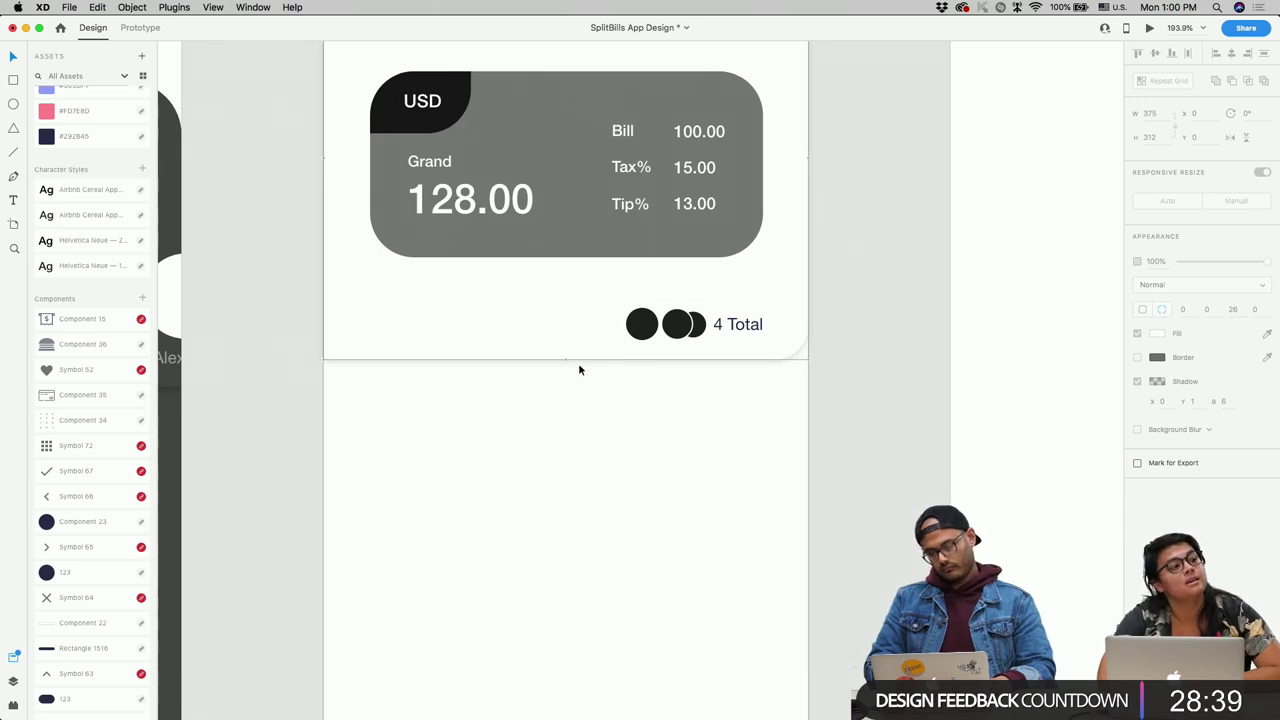
pyautogui.scroll(-1, 580, 363)
pyautogui.doubleClick(636, 338)
pyautogui.press('Right')
pyautogui.press('Right')
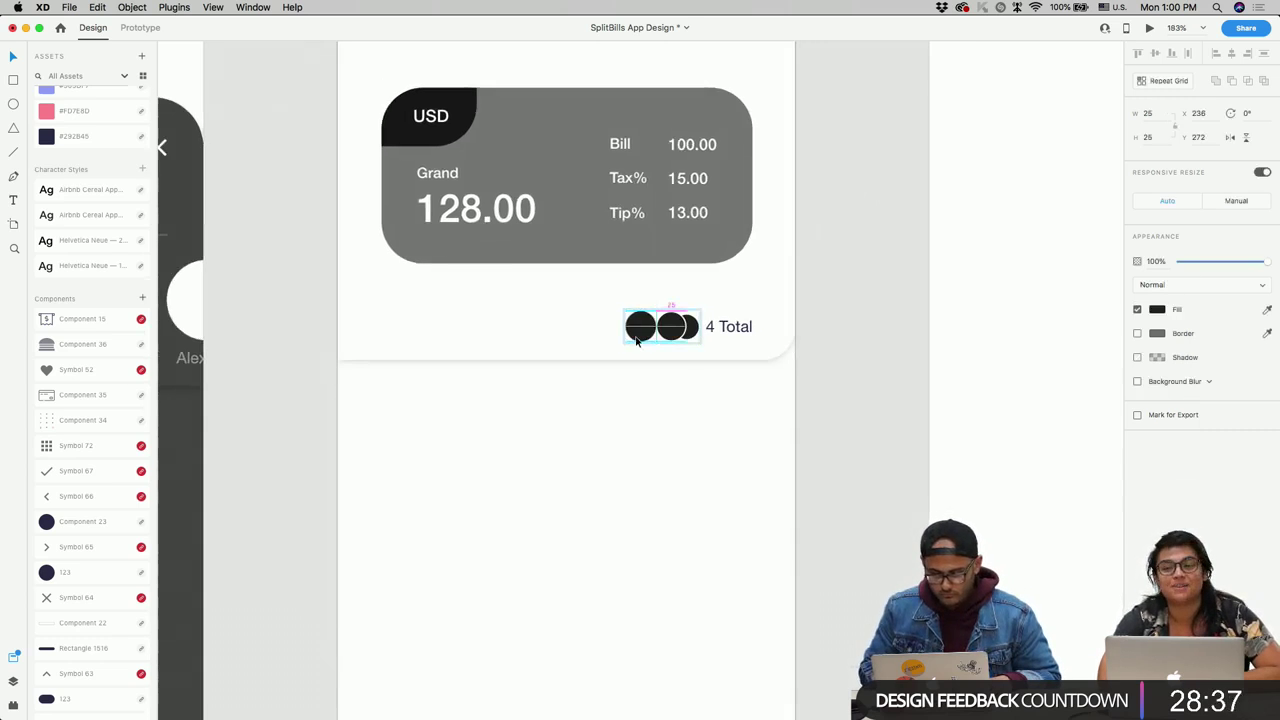
pyautogui.press('Escape')
pyautogui.press('Escape')
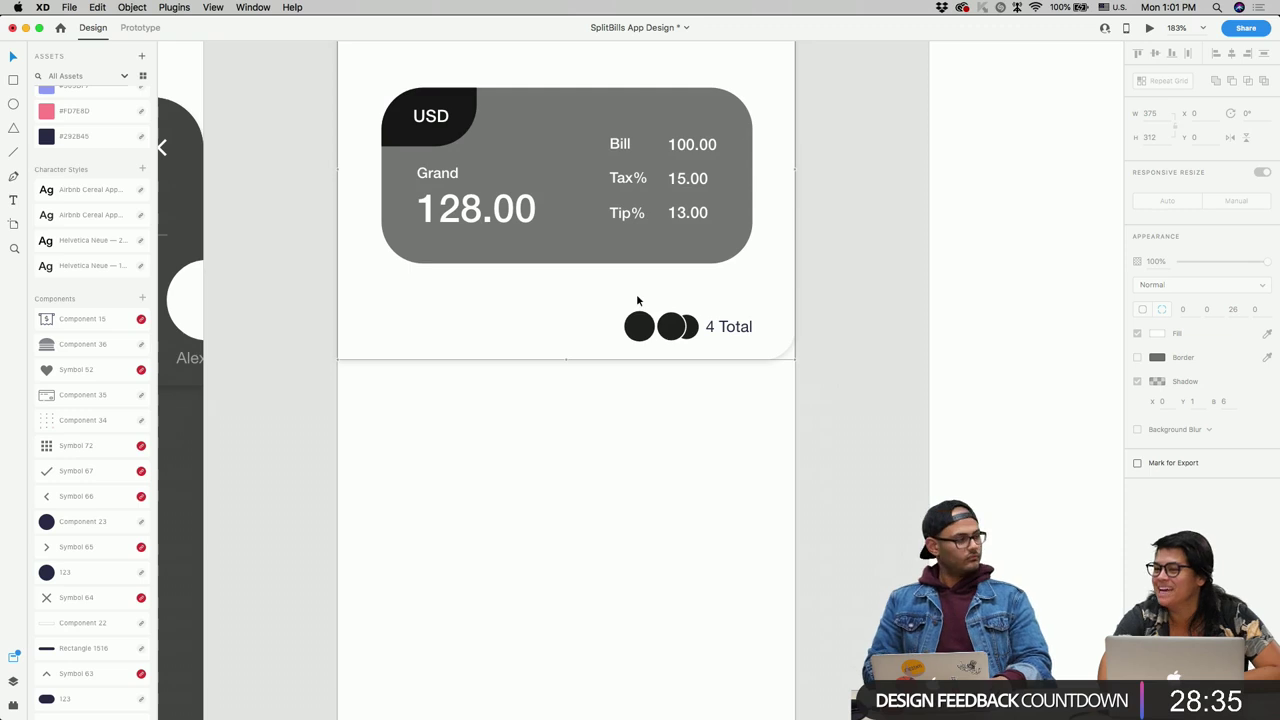
# Step: Shrink the leftmost circle in the group to 24 px wide and high
pyautogui.scroll(3, 638, 293)
pyautogui.doubleClick(636, 345)
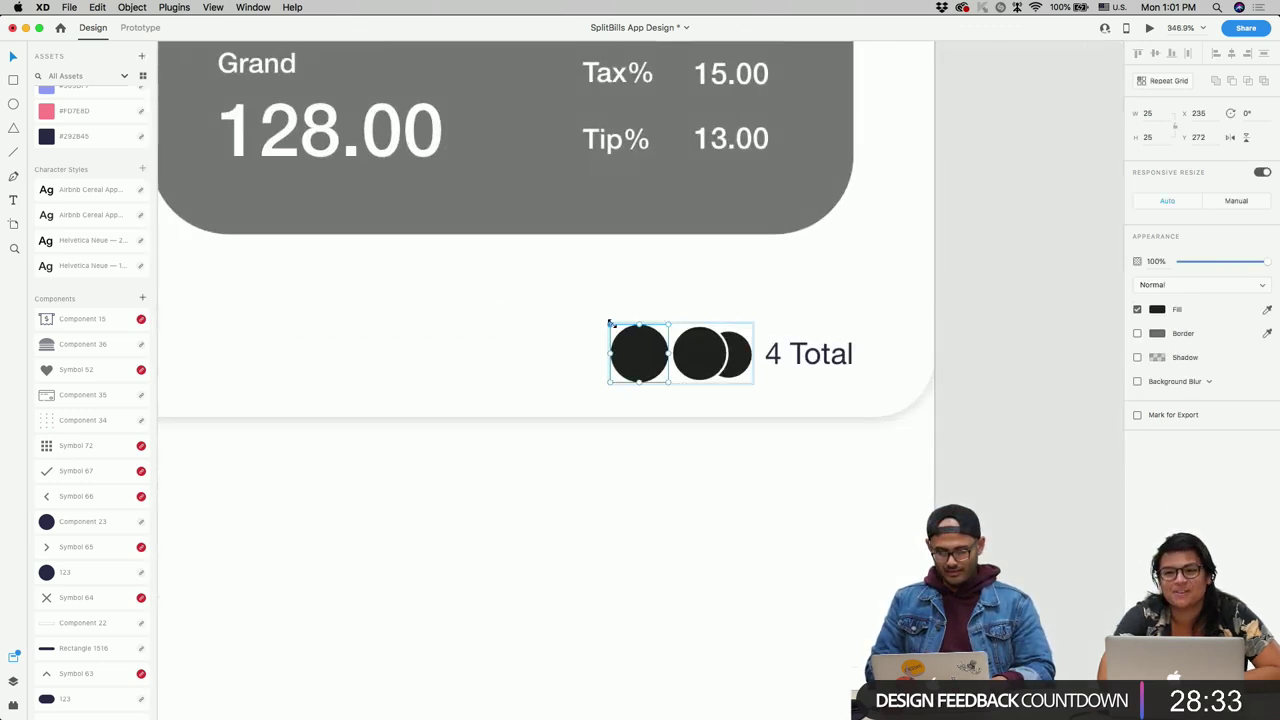
pyautogui.moveTo(609, 322); pyautogui.dragTo(608, 321)
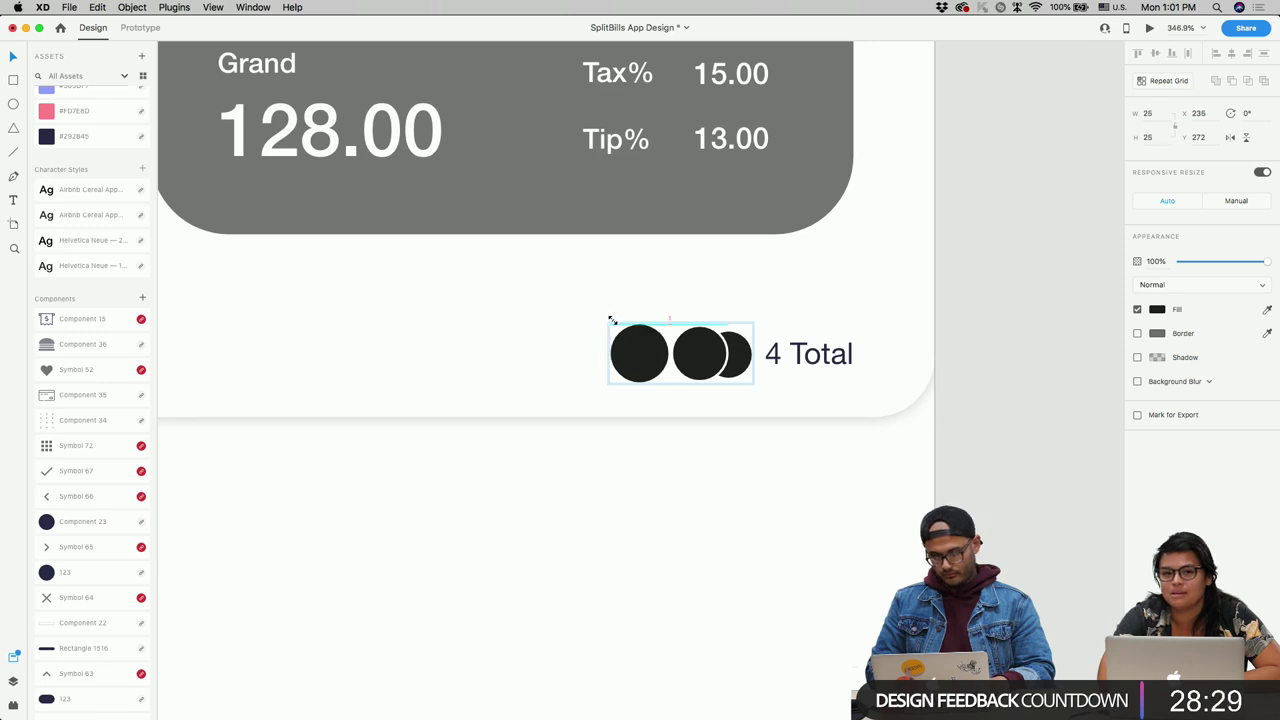
pyautogui.scroll(10, 673, 350)
pyautogui.hscroll(-2, 563, 423)
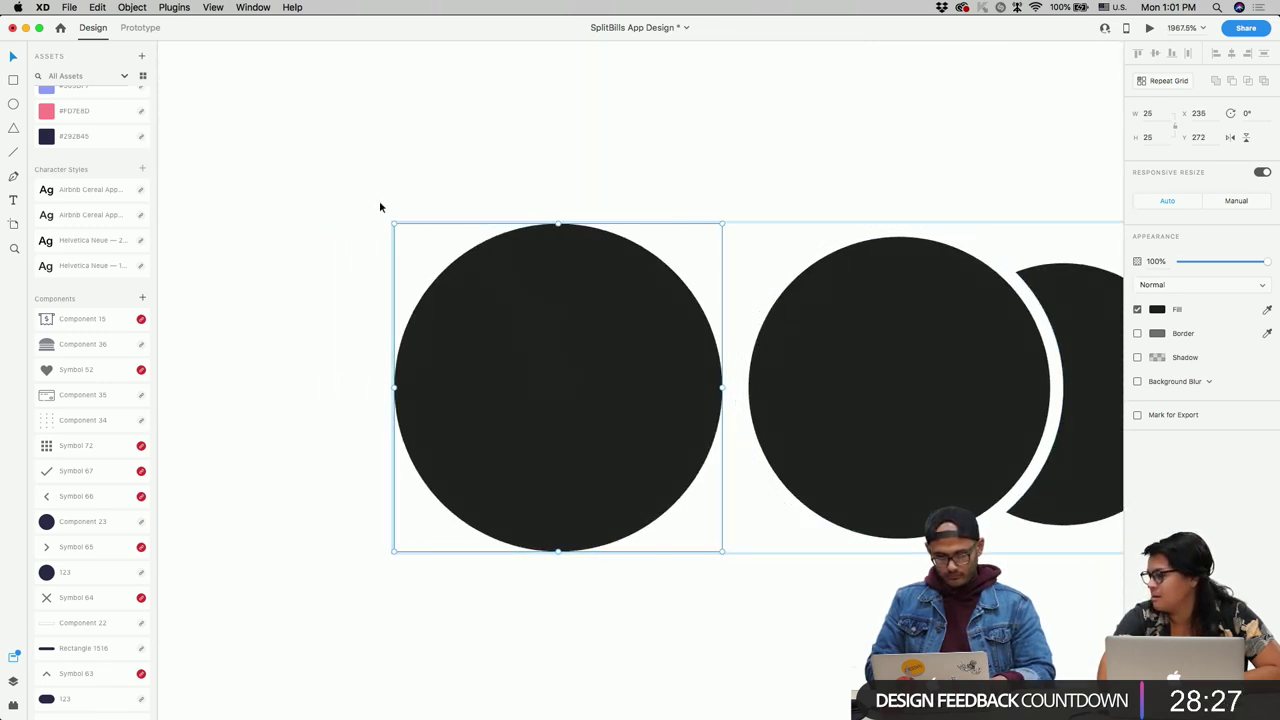
pyautogui.moveTo(391, 220); pyautogui.dragTo(403, 235)
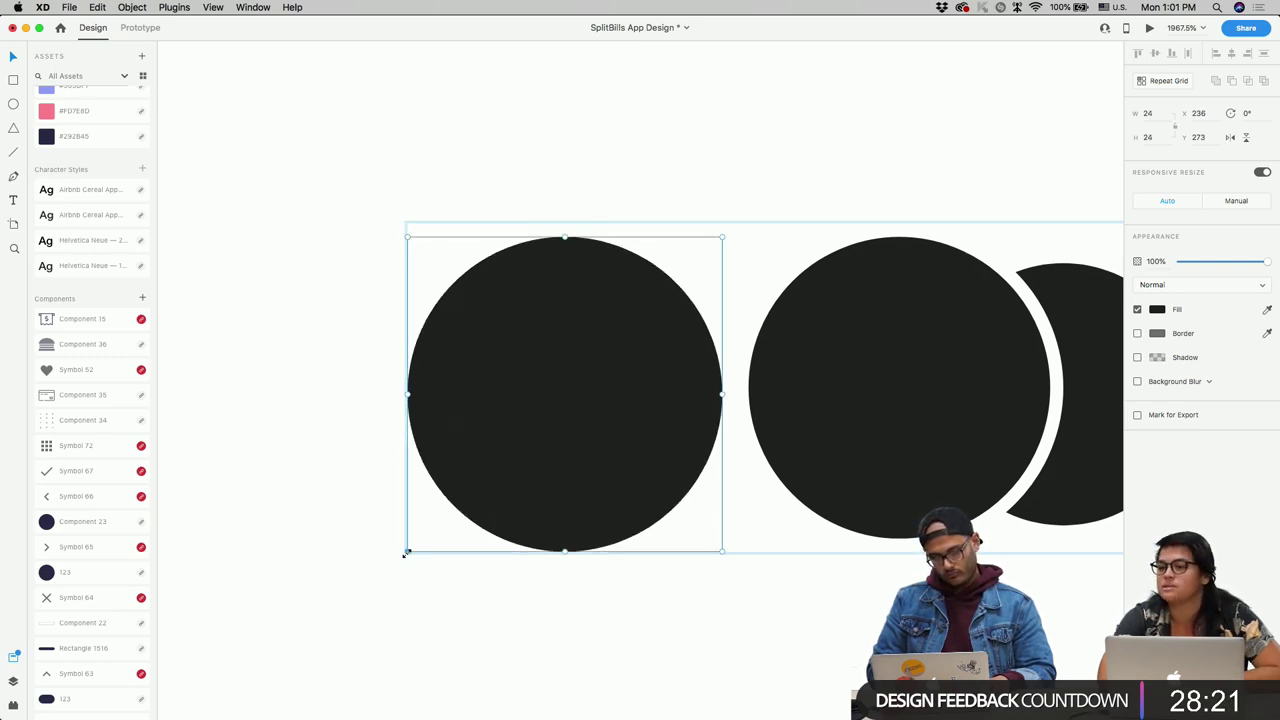
# Step: Shrink the leftmost circle in the avatar group to 23 px wide and high and clear the selection
pyautogui.moveTo(405, 553); pyautogui.dragTo(411, 551)
pyautogui.scroll(-5, 409, 551)
pyautogui.scroll(-10, 408, 555)
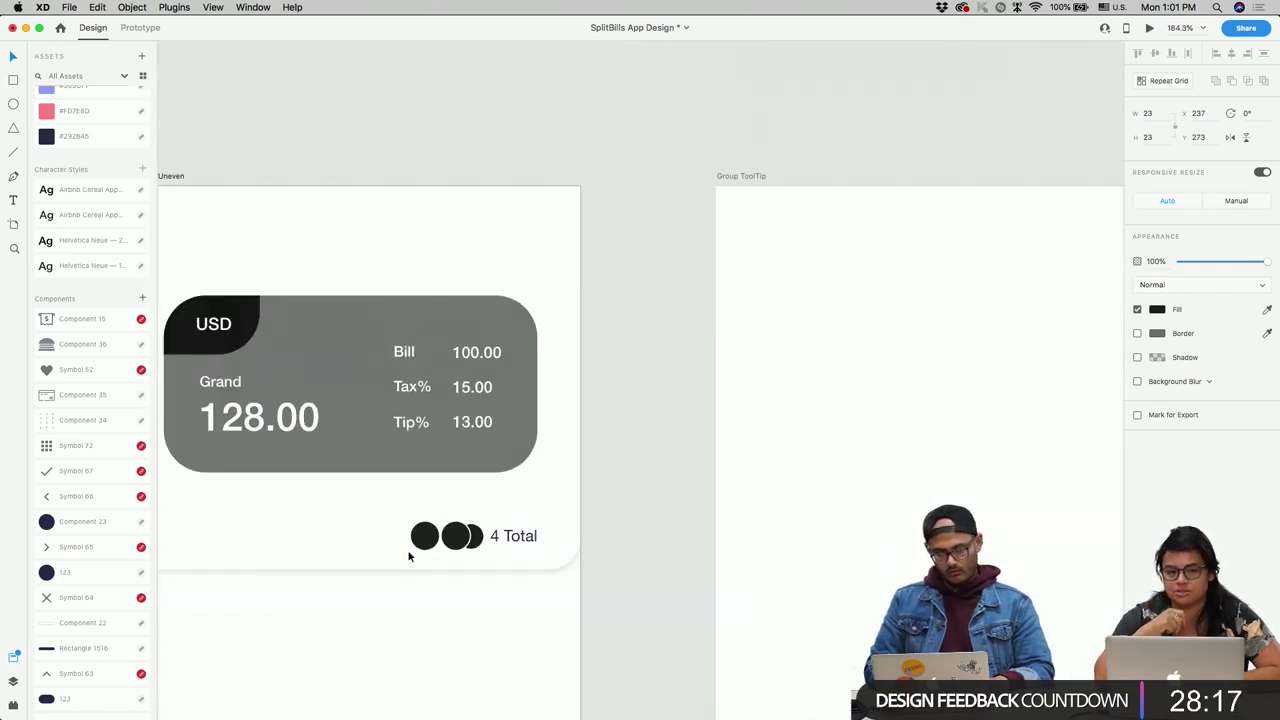
pyautogui.click(473, 604)
pyautogui.hscroll(-3, 473, 604)
pyautogui.scroll(-3, 473, 604)
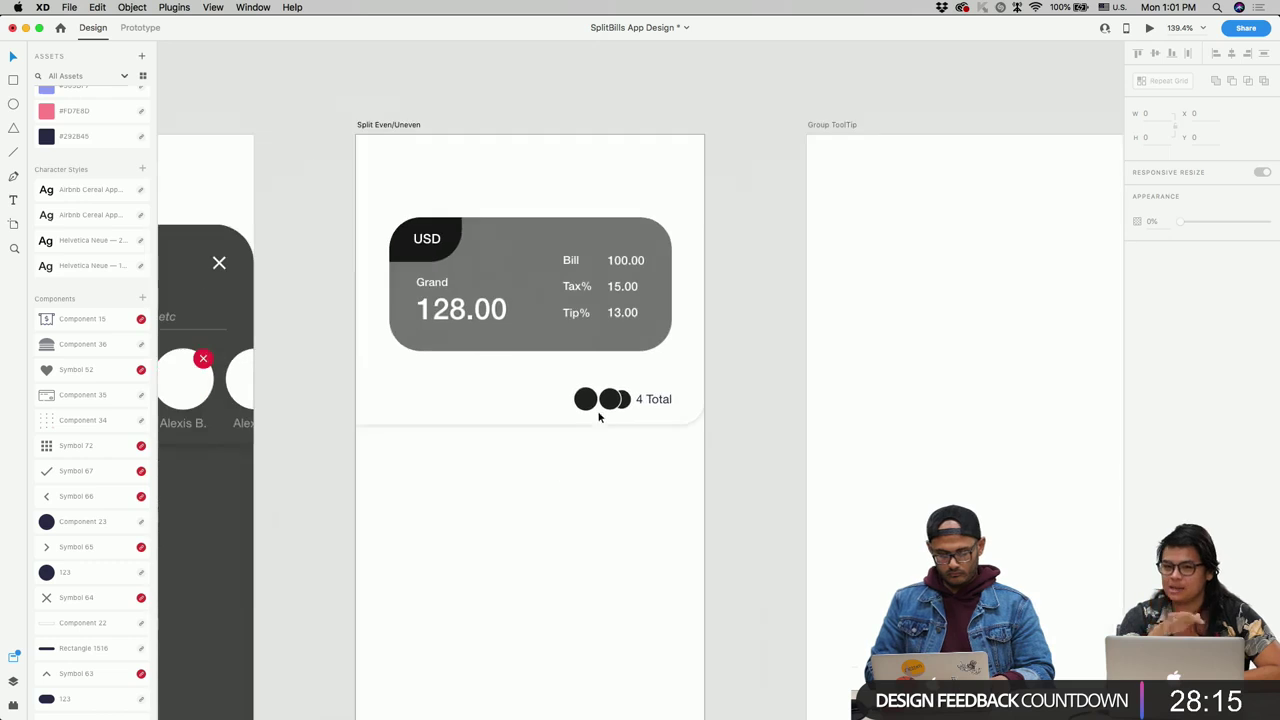
pyautogui.scroll(3, 480, 394)
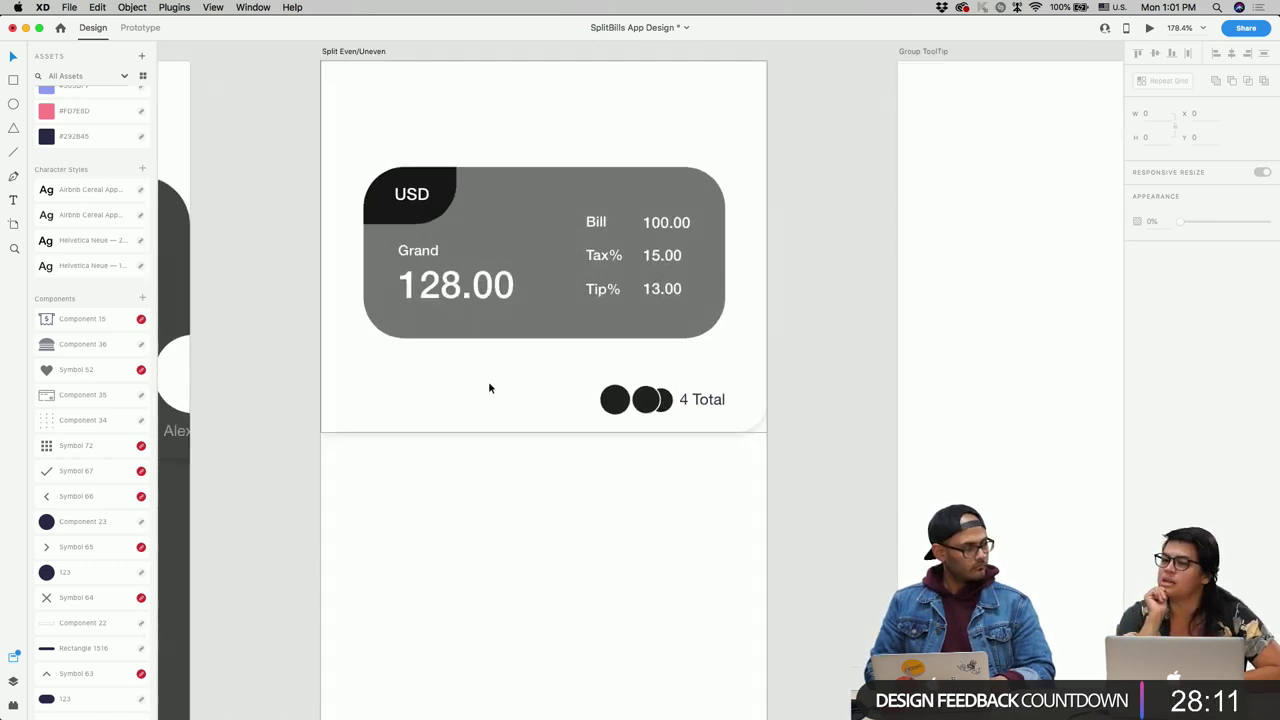
# Step: Duplicate the "4 Total" label to the totals card's left edge on the same row and left-align its text
pyautogui.moveTo(717, 402); pyautogui.dragTo(416, 400)
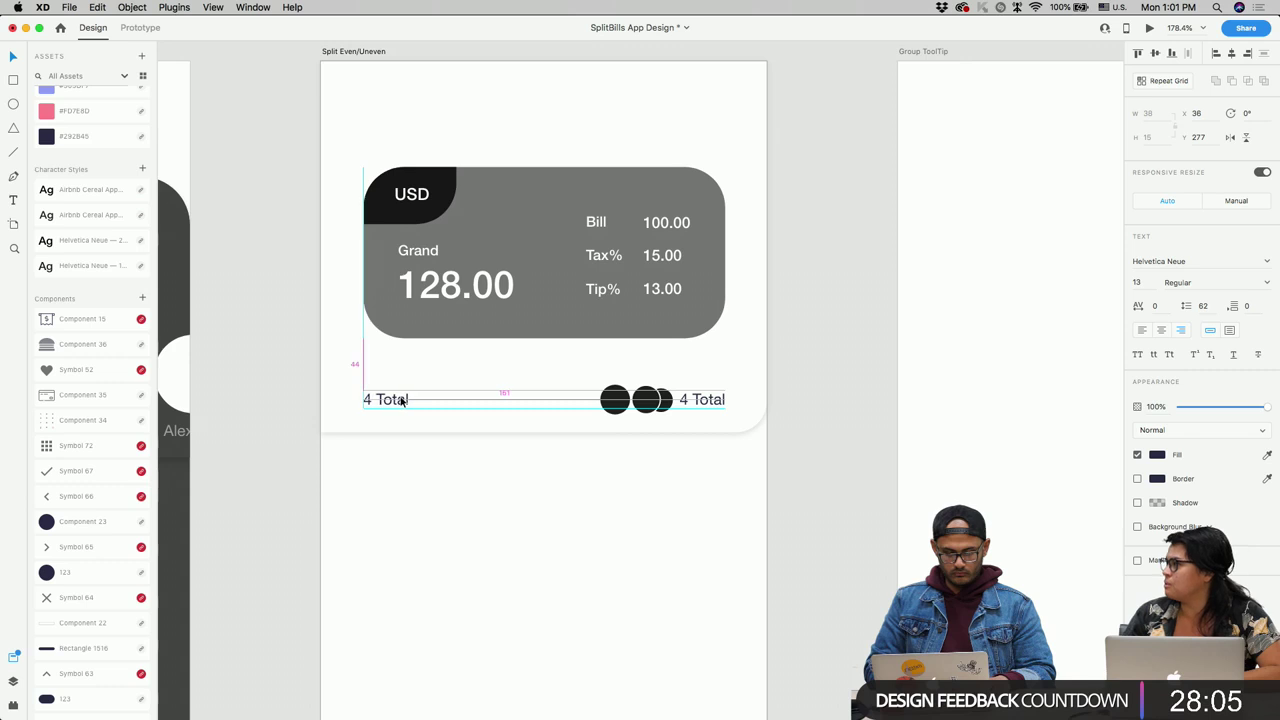
pyautogui.doubleClick(401, 400)
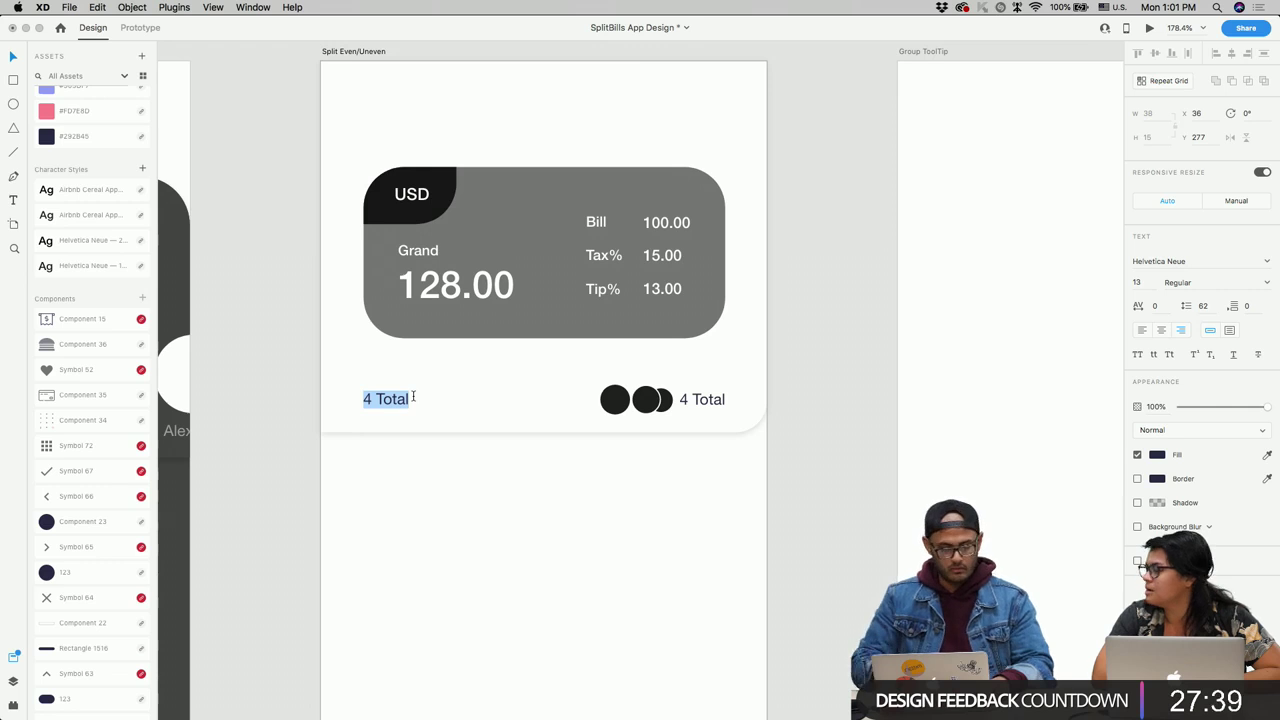
pyautogui.write('Spl')
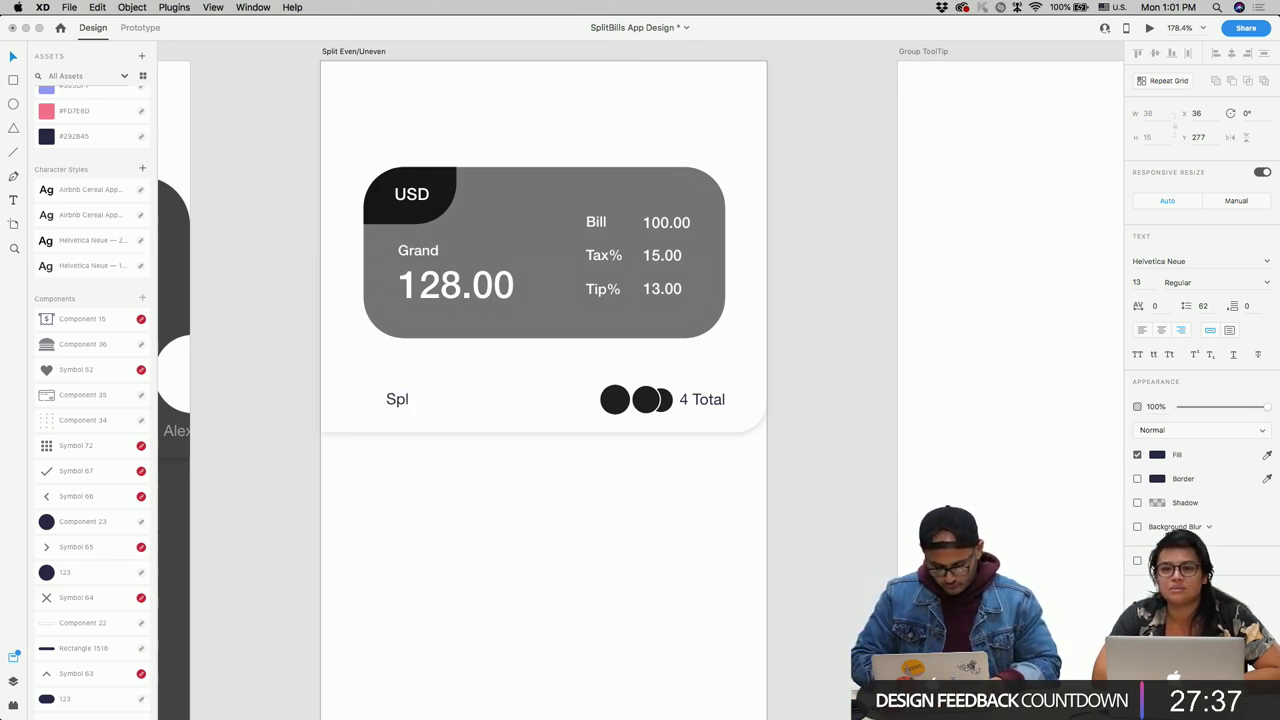
pyautogui.press('super+z')
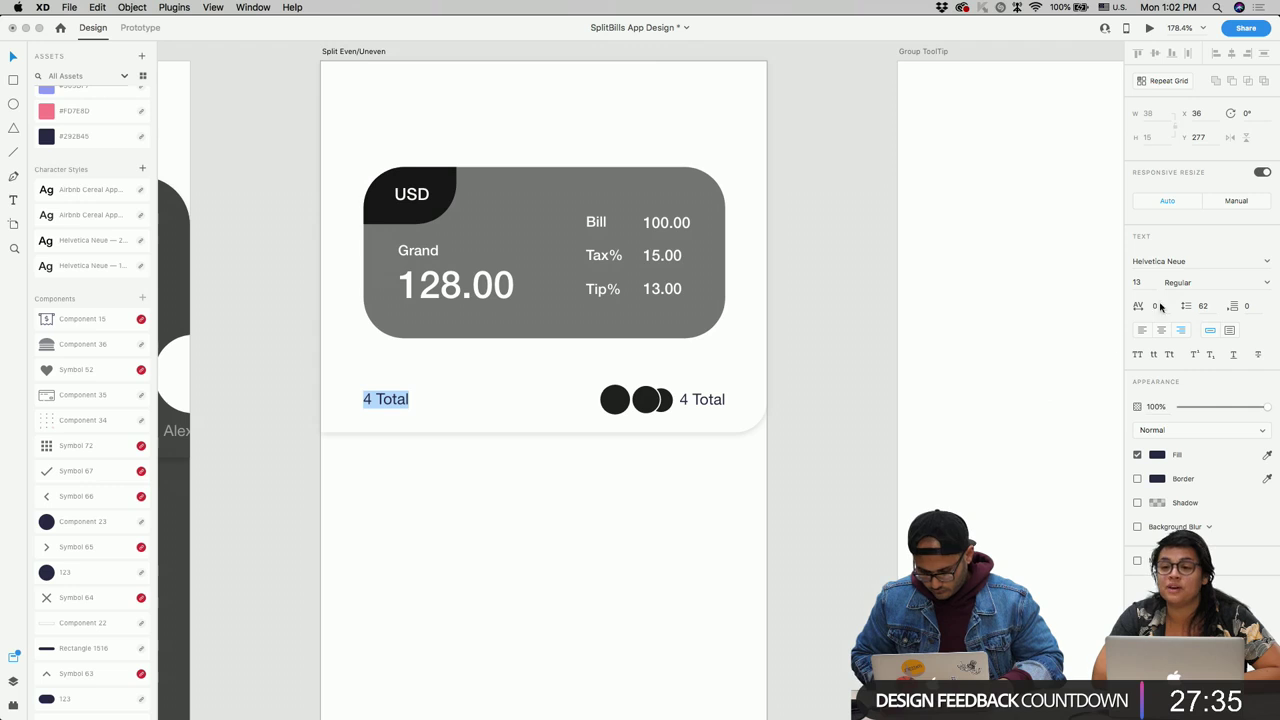
pyautogui.click(1143, 331)
pyautogui.click(420, 405)
pyautogui.press('Escape')
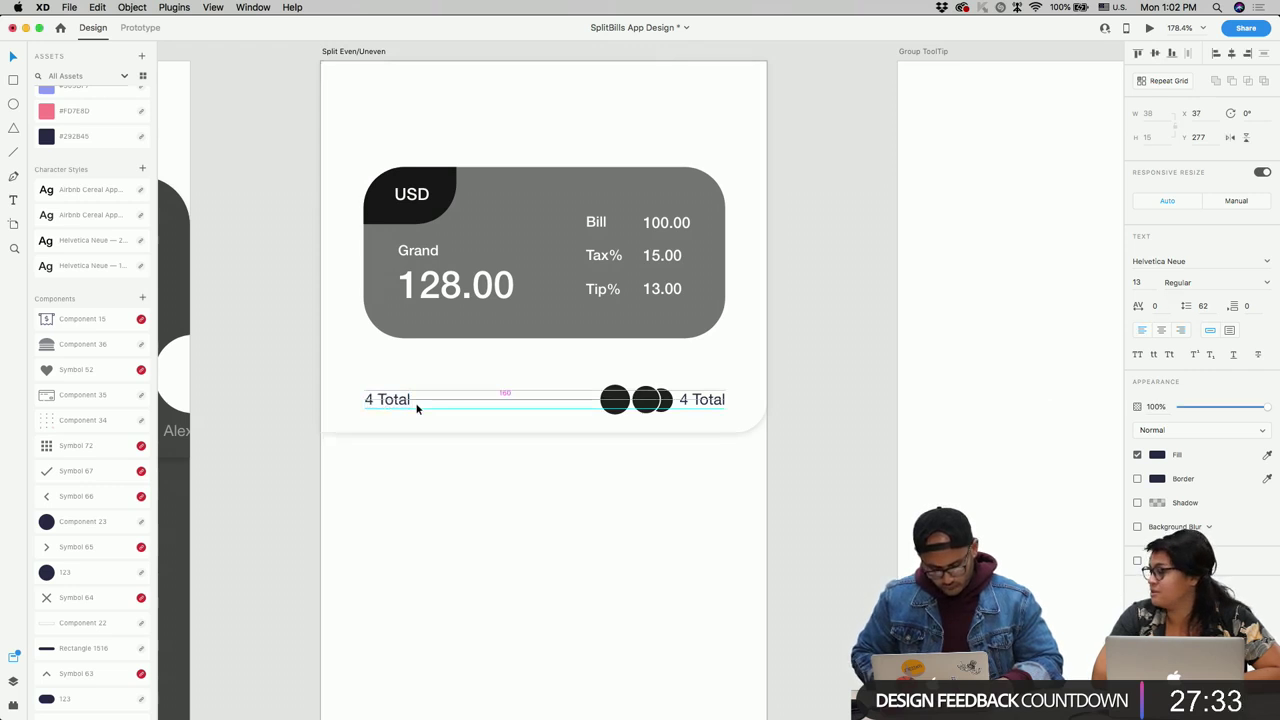
# Step: Change the duplicated label's text to "Split with" and keep it aligned at X 36 with the card's left edge
pyautogui.doubleClick(417, 405)
pyautogui.doubleClick(396, 399)
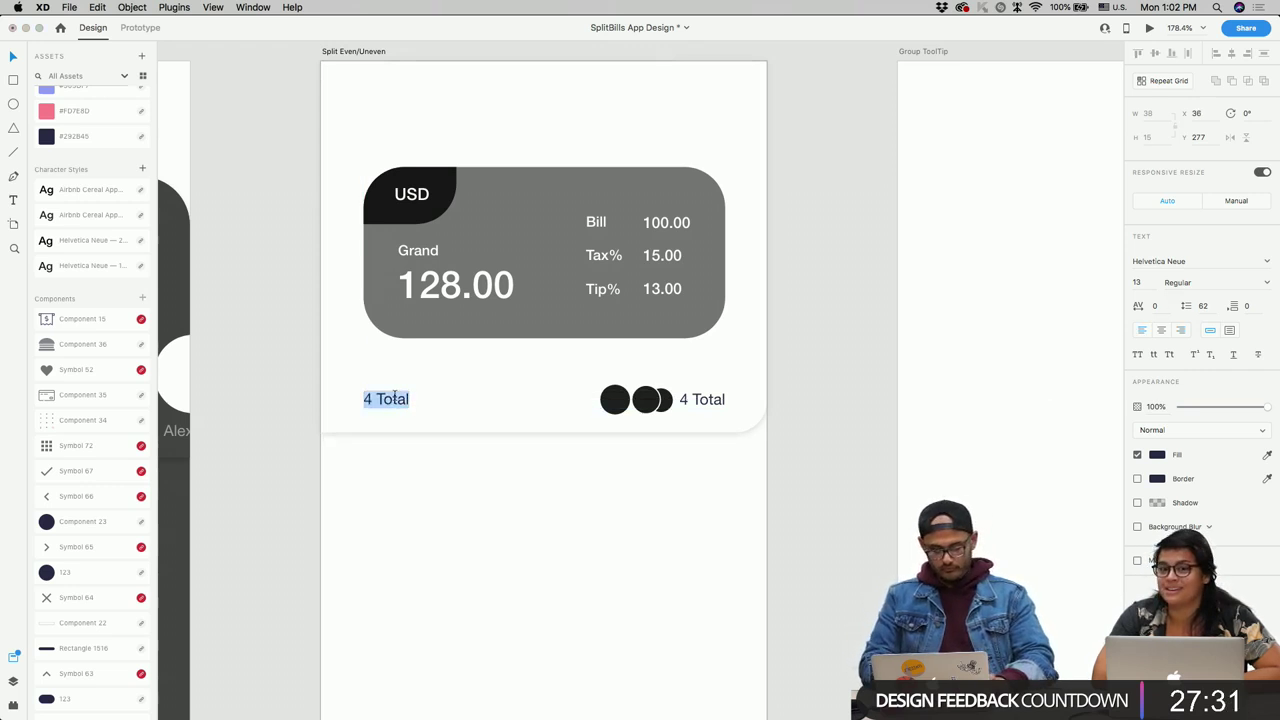
pyautogui.write('Split wa')
pyautogui.press('BackSpace')
pyautogui.write('ith')
pyautogui.press('Escape')
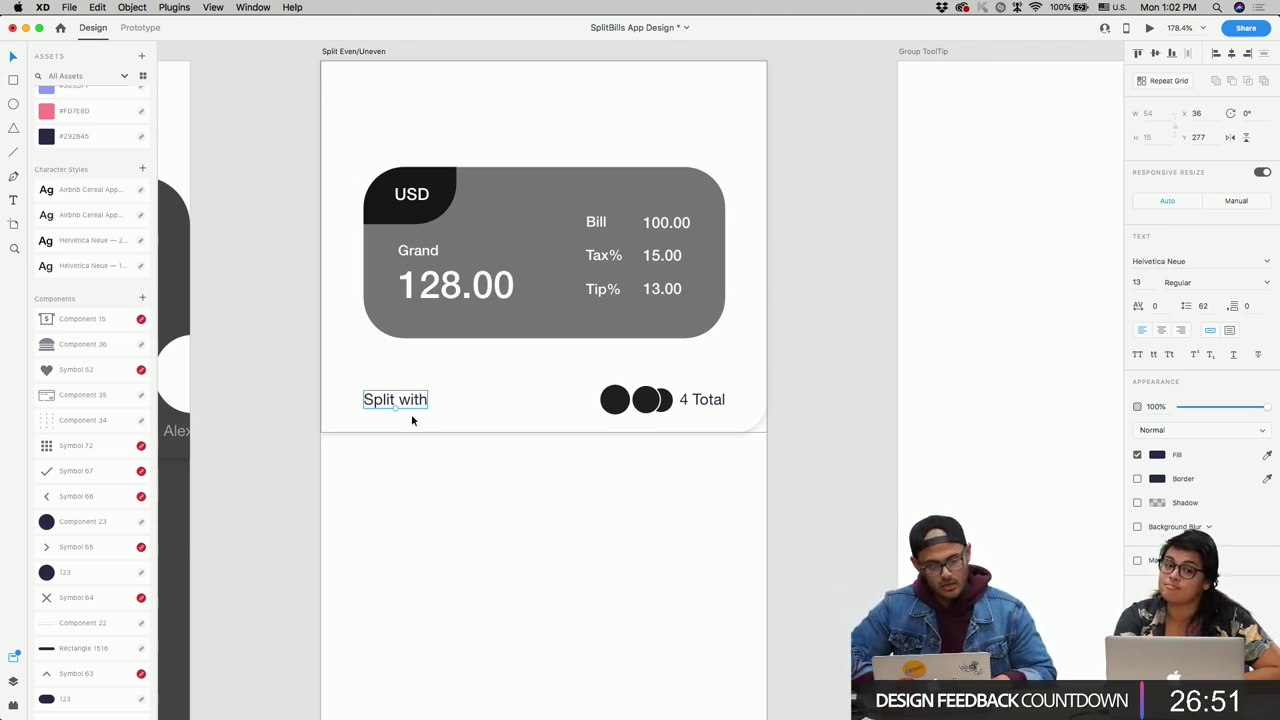
pyautogui.moveTo(404, 404); pyautogui.dragTo(405, 404)
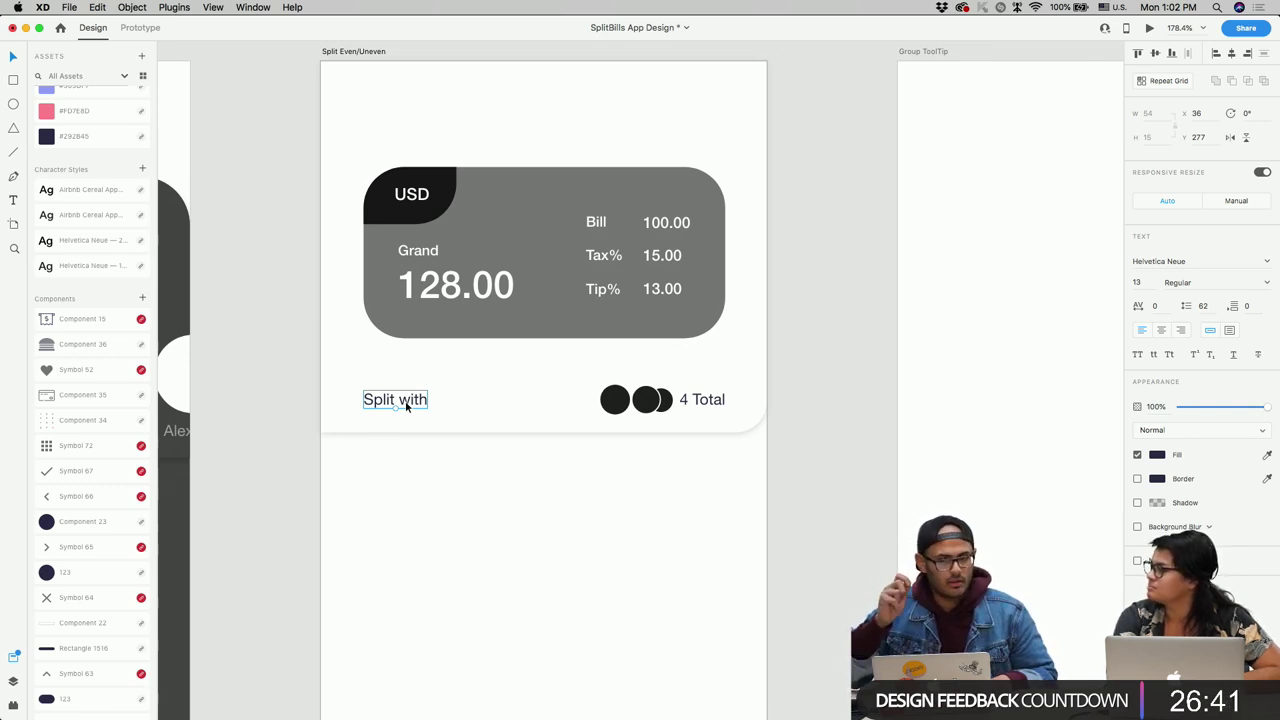
pyautogui.moveTo(407, 405); pyautogui.dragTo(408, 408)
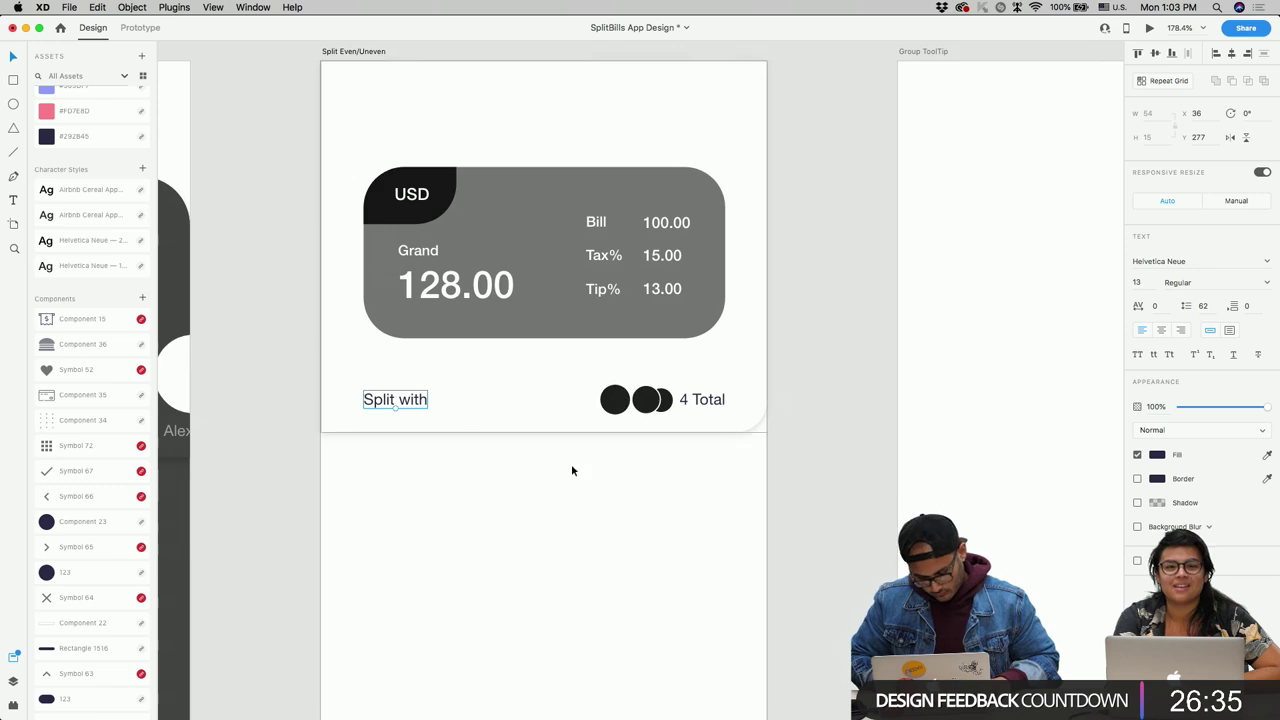
# Step: Unlock and copy the white header background rectangle, lock the original again and paste the copy
pyautogui.scroll(-3, 471, 494)
pyautogui.scroll(-5, 471, 494)
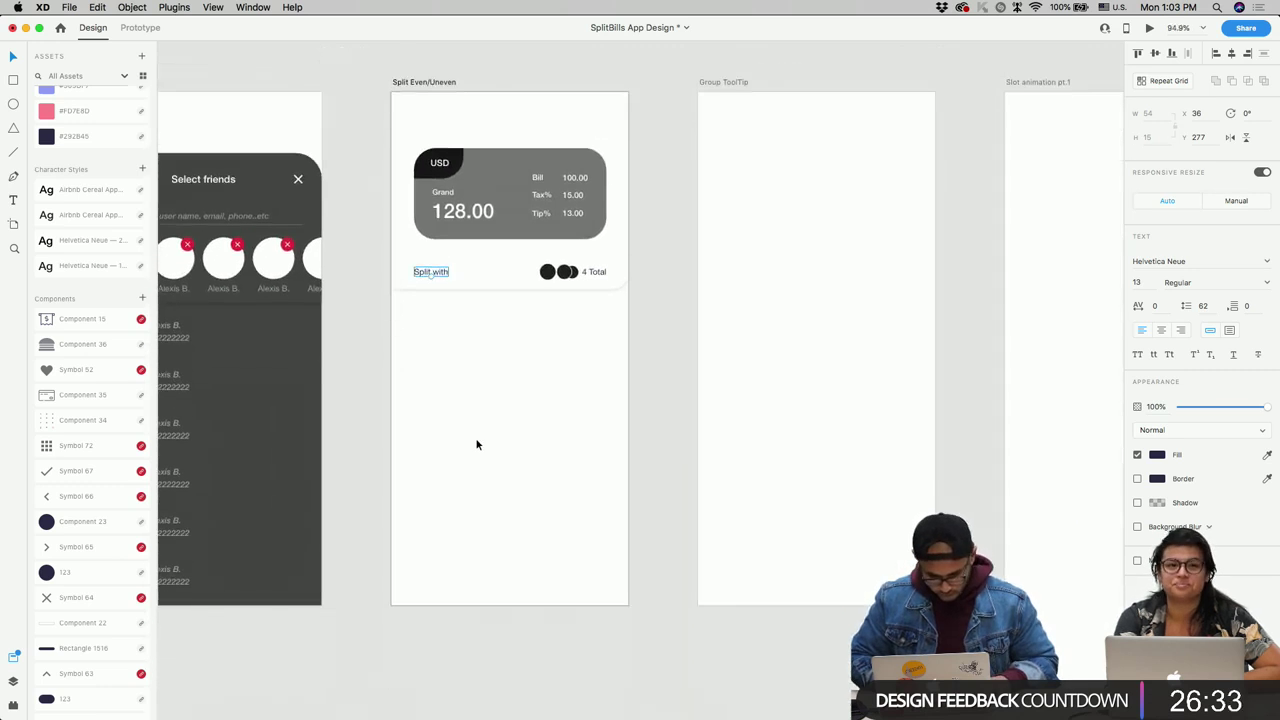
pyautogui.click(504, 292)
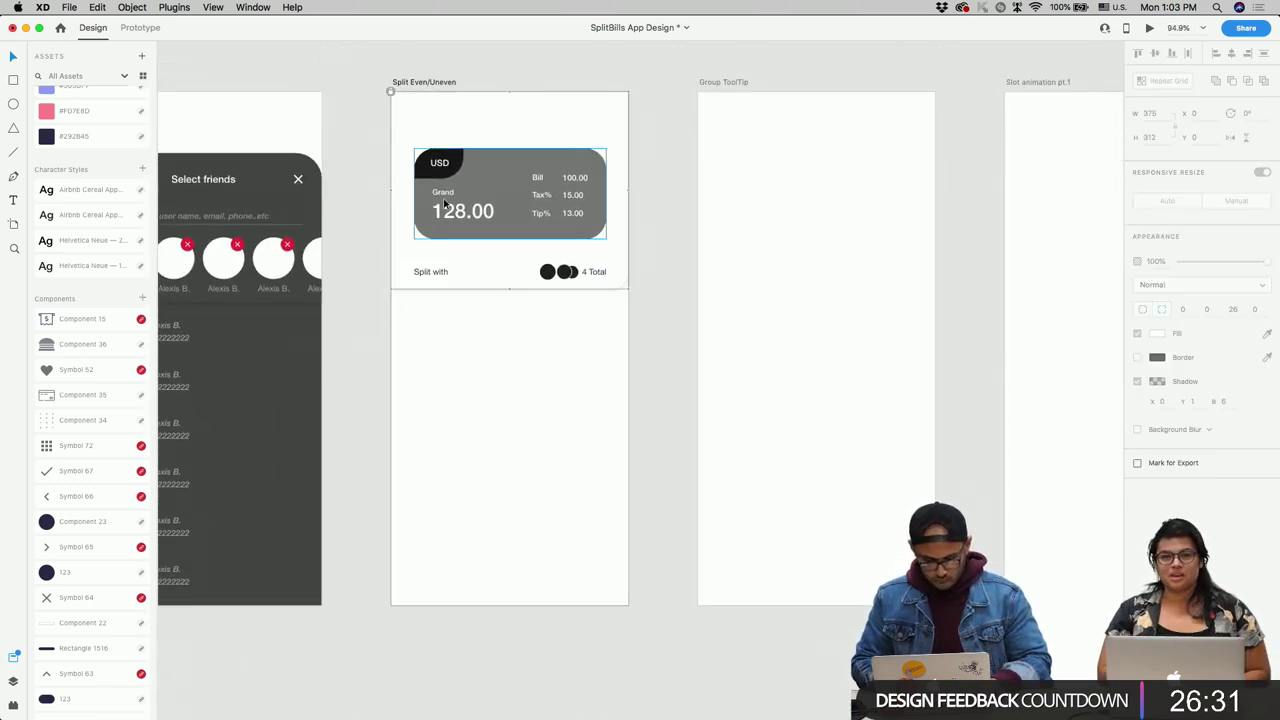
pyautogui.click(388, 92)
pyautogui.press('super+c')
pyautogui.press('super+y')
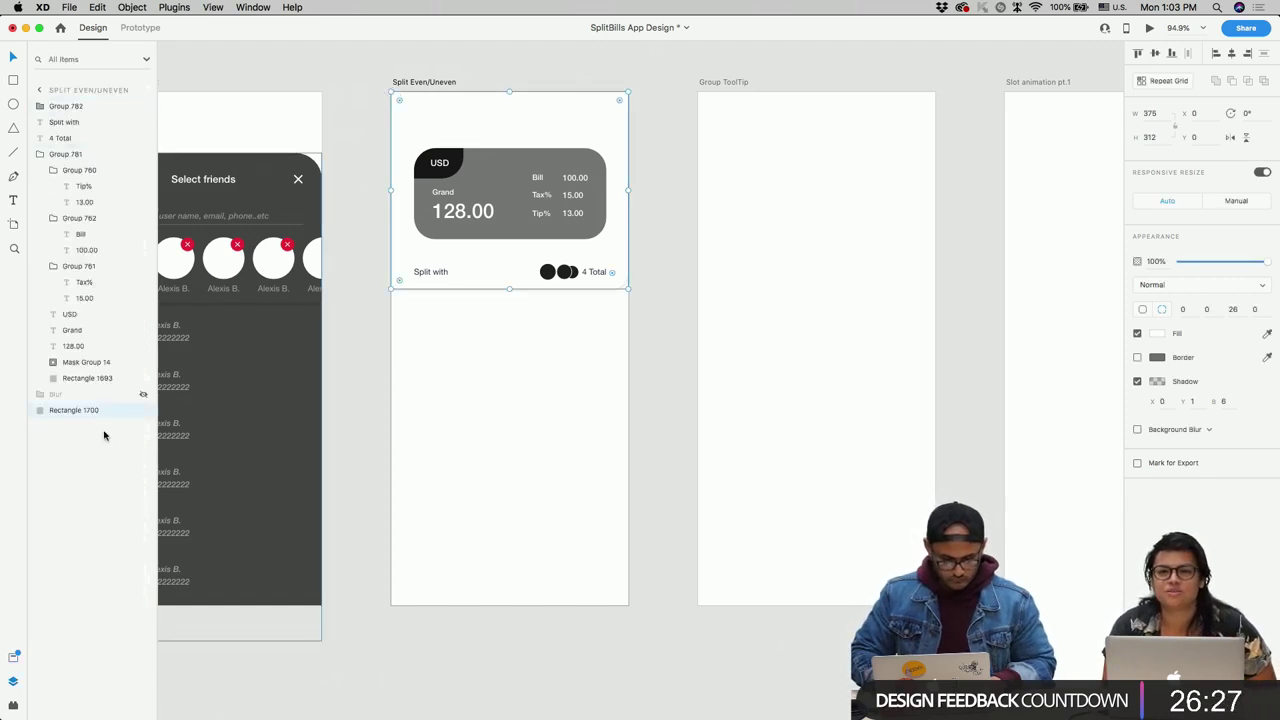
pyautogui.click(128, 411)
pyautogui.press('super+v')
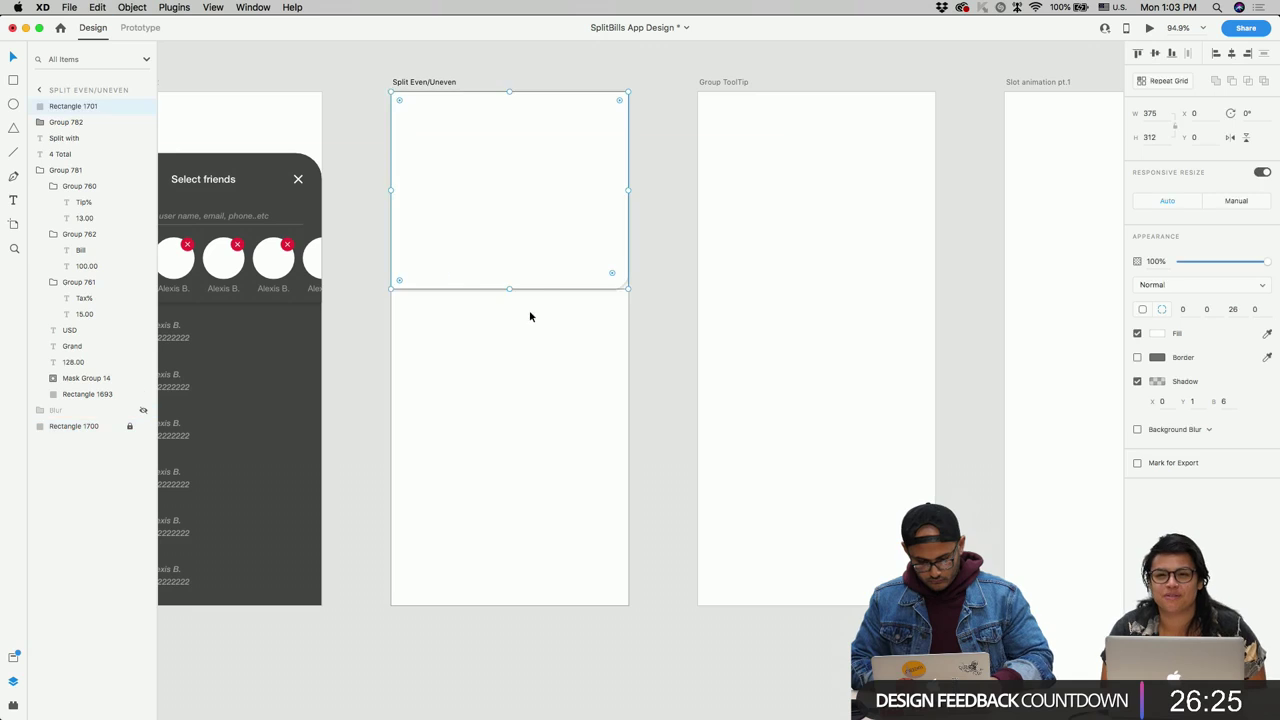
# Step: Send the pasted rectangle behind all header elements and move it down the artboard to Y 180
pyautogui.hotkey('shift', 'Down')
pyautogui.hotkey('shift', 'Down')
pyautogui.hotkey('shift', 'Down')
pyautogui.hotkey('shift', 'Down')
pyautogui.hotkey('shift', 'Down')
pyautogui.hotkey('shift', 'Down')
pyautogui.hotkey('shift', 'Down')
pyautogui.hotkey('shift', 'Down')
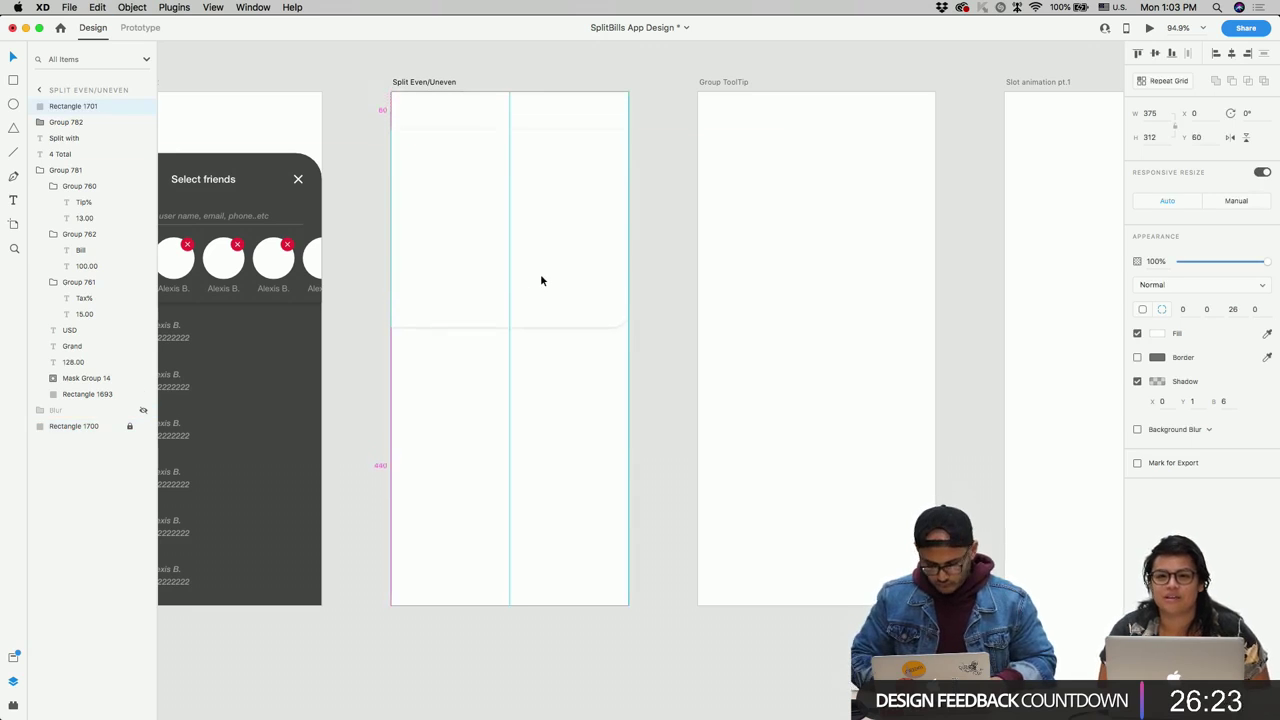
pyautogui.press('super+shift+bracketleft')
pyautogui.moveTo(540, 273); pyautogui.dragTo(517, 395)
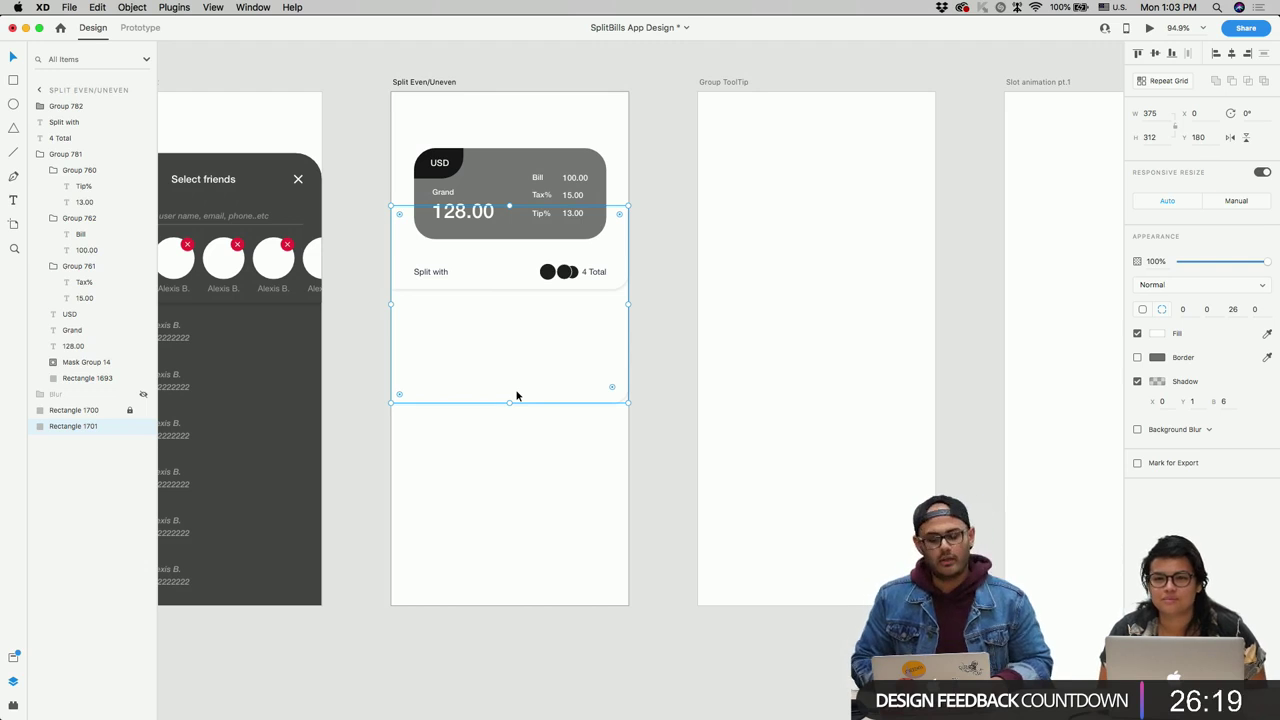
# Step: Lower the rectangle behind the header further, to Y 206
pyautogui.scroll(-5, 232, 371)
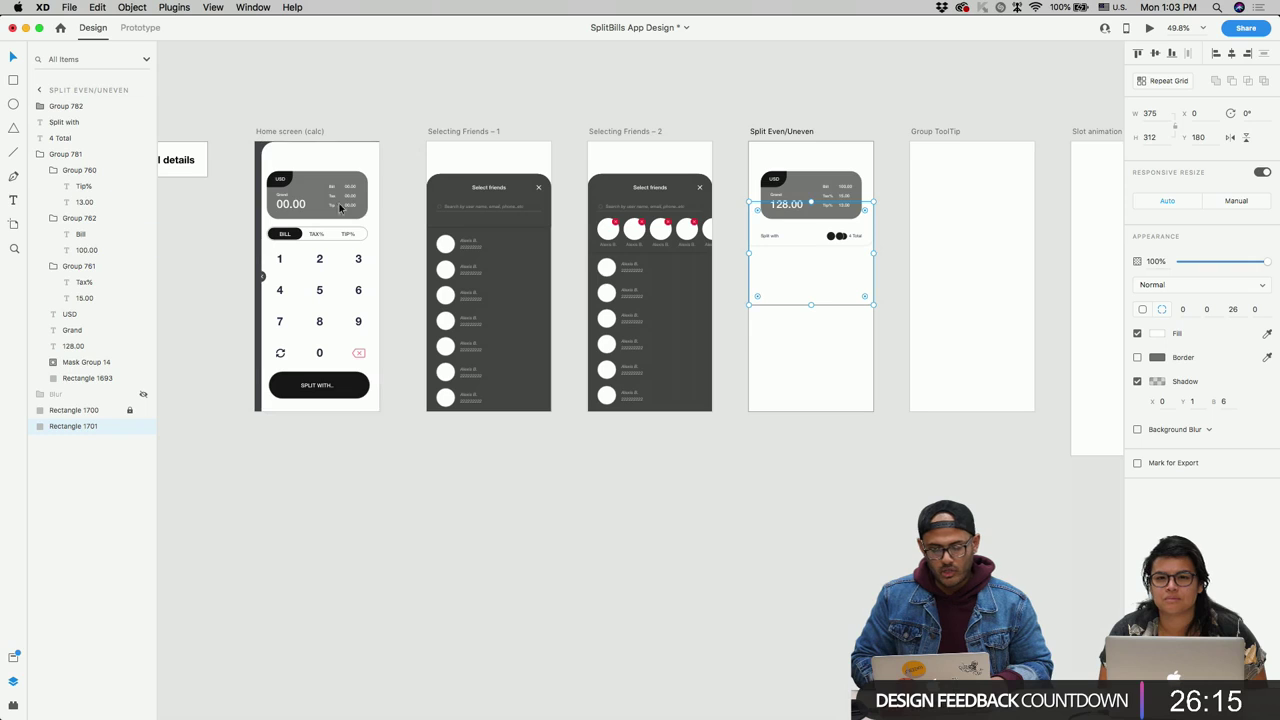
pyautogui.scroll(4, 678, 274)
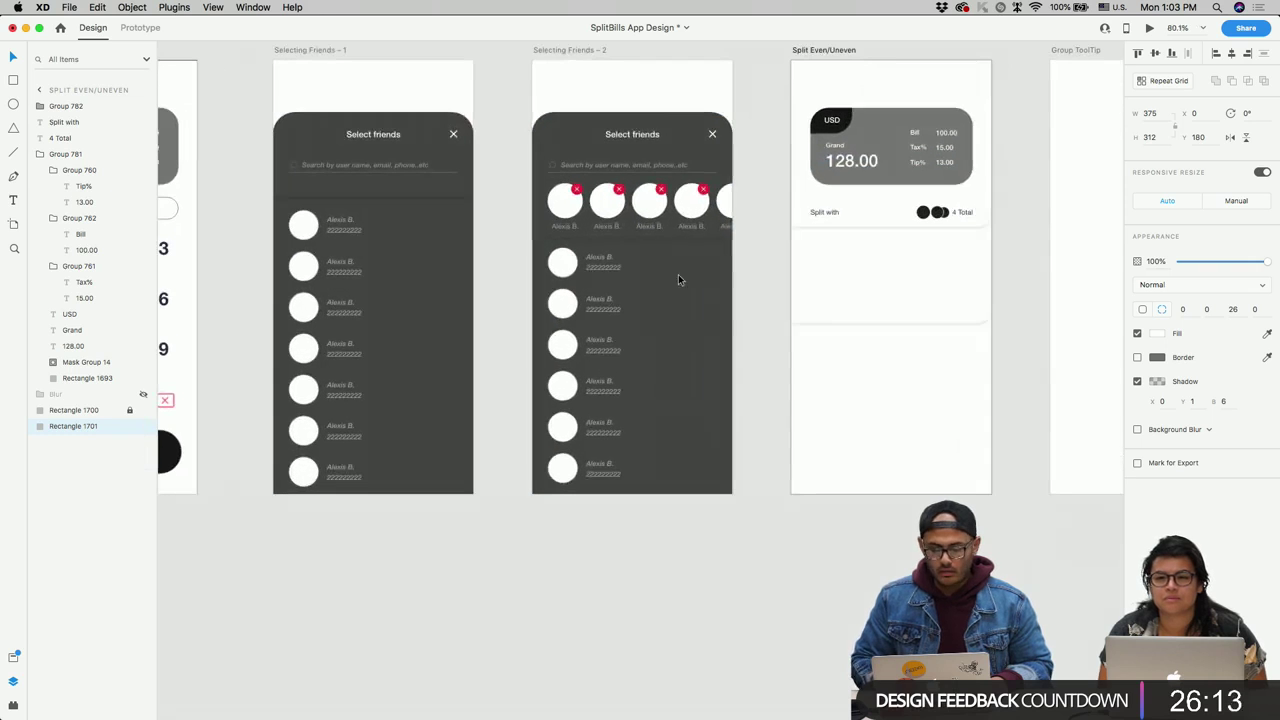
pyautogui.hscroll(5, 820, 180)
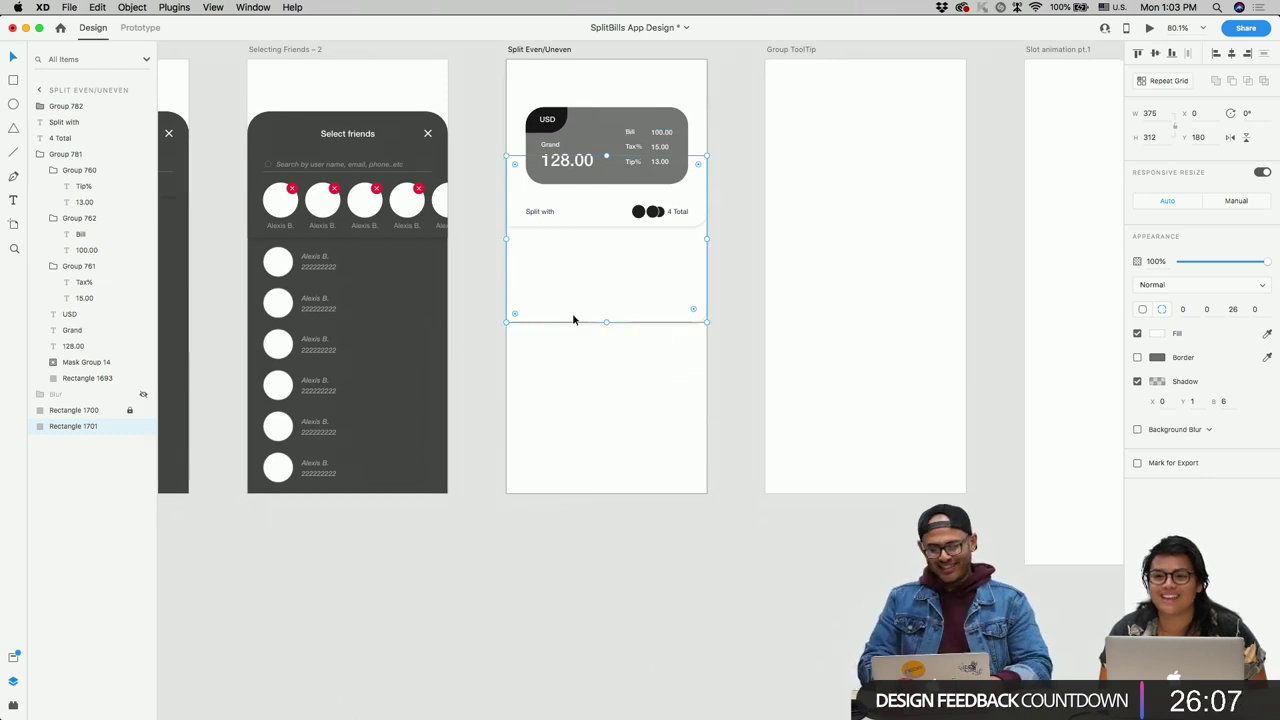
pyautogui.scroll(2, 574, 320)
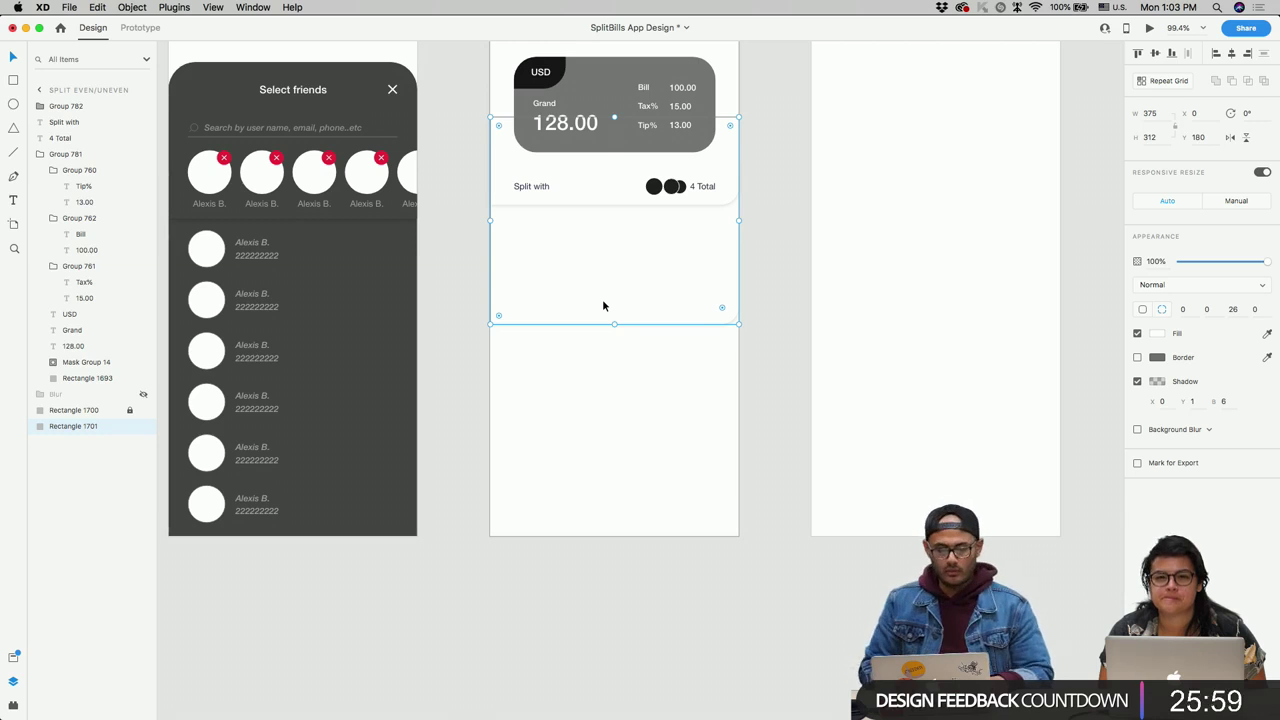
pyautogui.moveTo(603, 306); pyautogui.dragTo(604, 323)
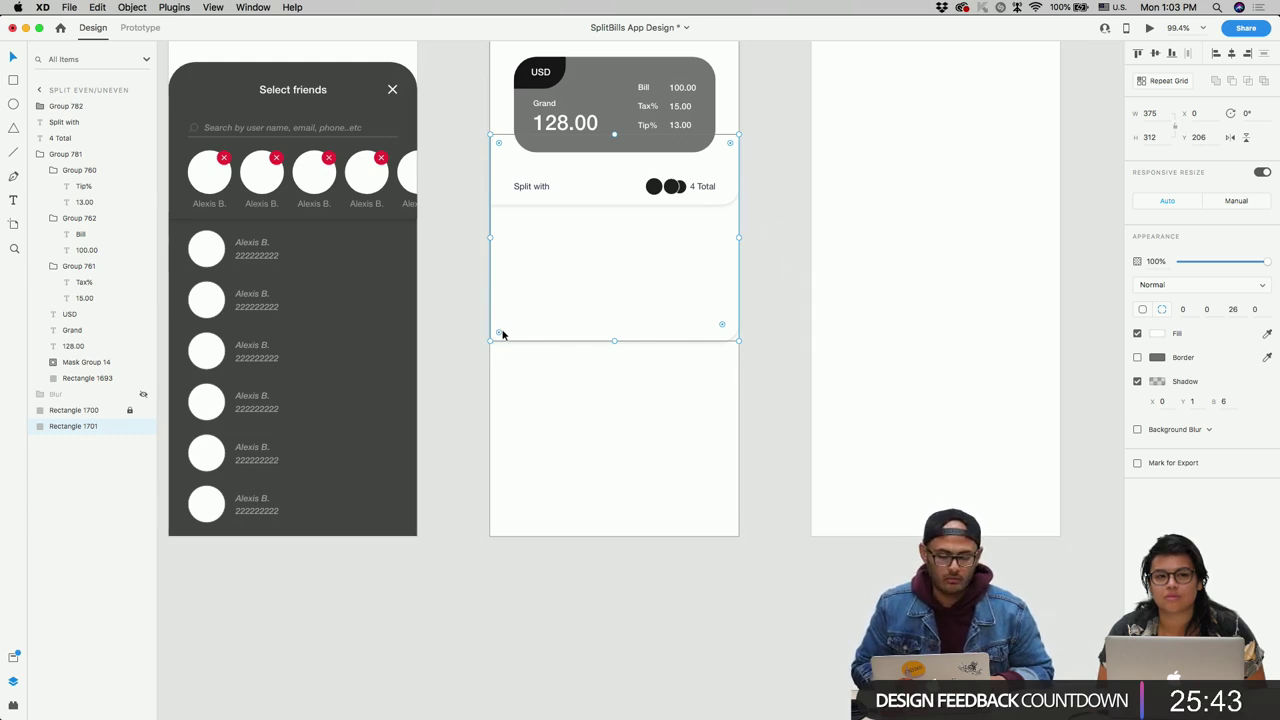
# Step: Round the rear rectangle's corners to 59 except for a square bottom-right corner, and extend its height to 329
pyautogui.moveTo(498, 335); pyautogui.dragTo(527, 303)
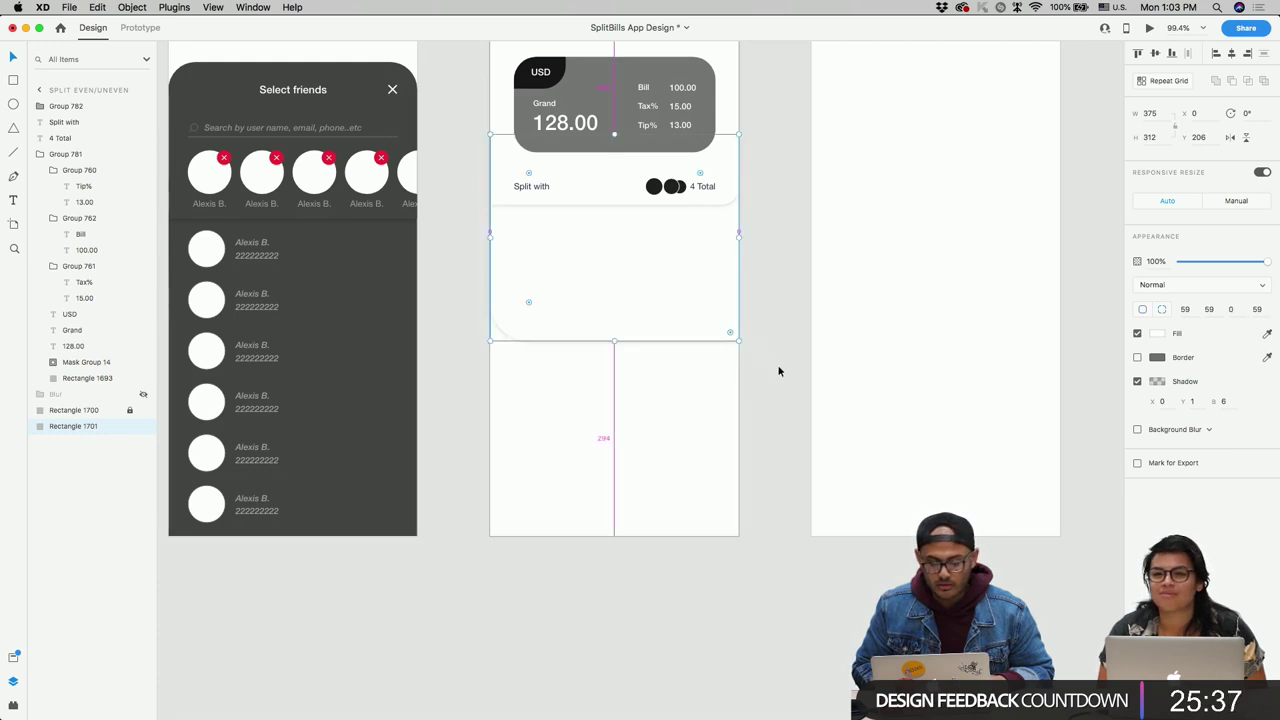
pyautogui.click(744, 378)
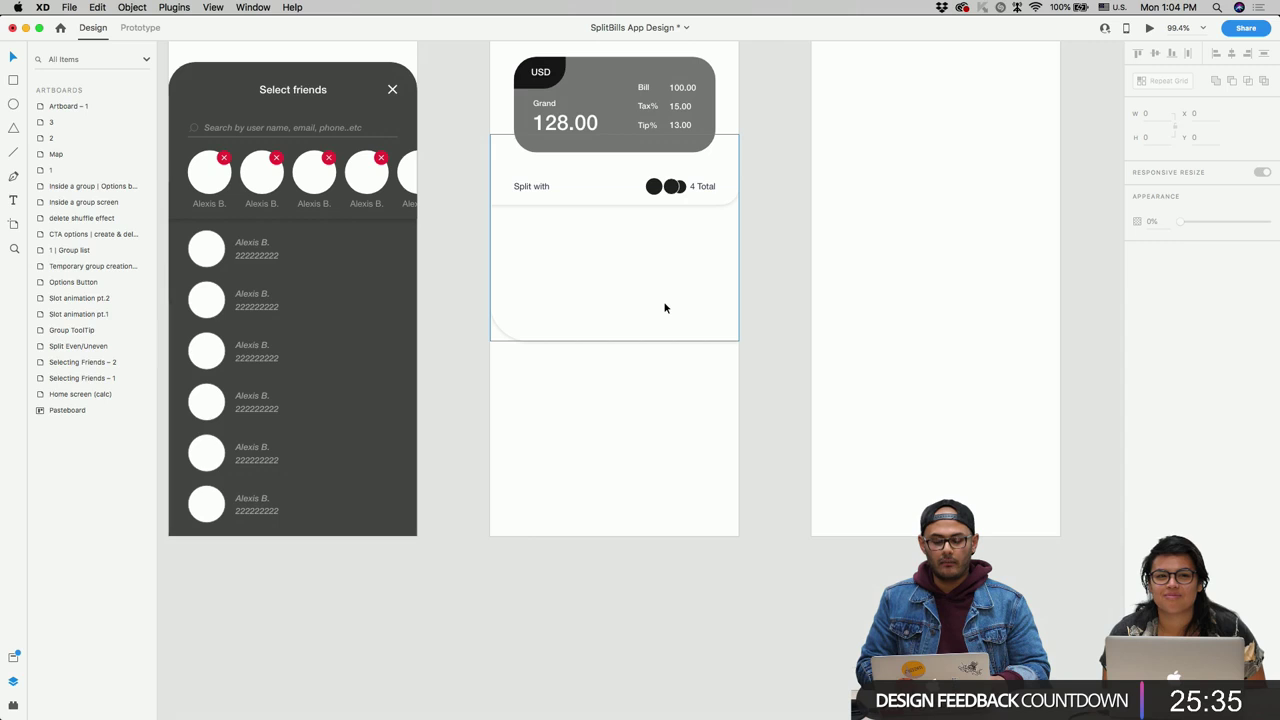
pyautogui.scroll(1, 590, 303)
pyautogui.scroll(3, 591, 306)
pyautogui.click(612, 310)
pyautogui.moveTo(615, 362); pyautogui.dragTo(617, 375)
# Step: Remove the rear rectangle's shadow and give it a light grey #E3E3E2 fill
pyautogui.scroll(-5, 848, 344)
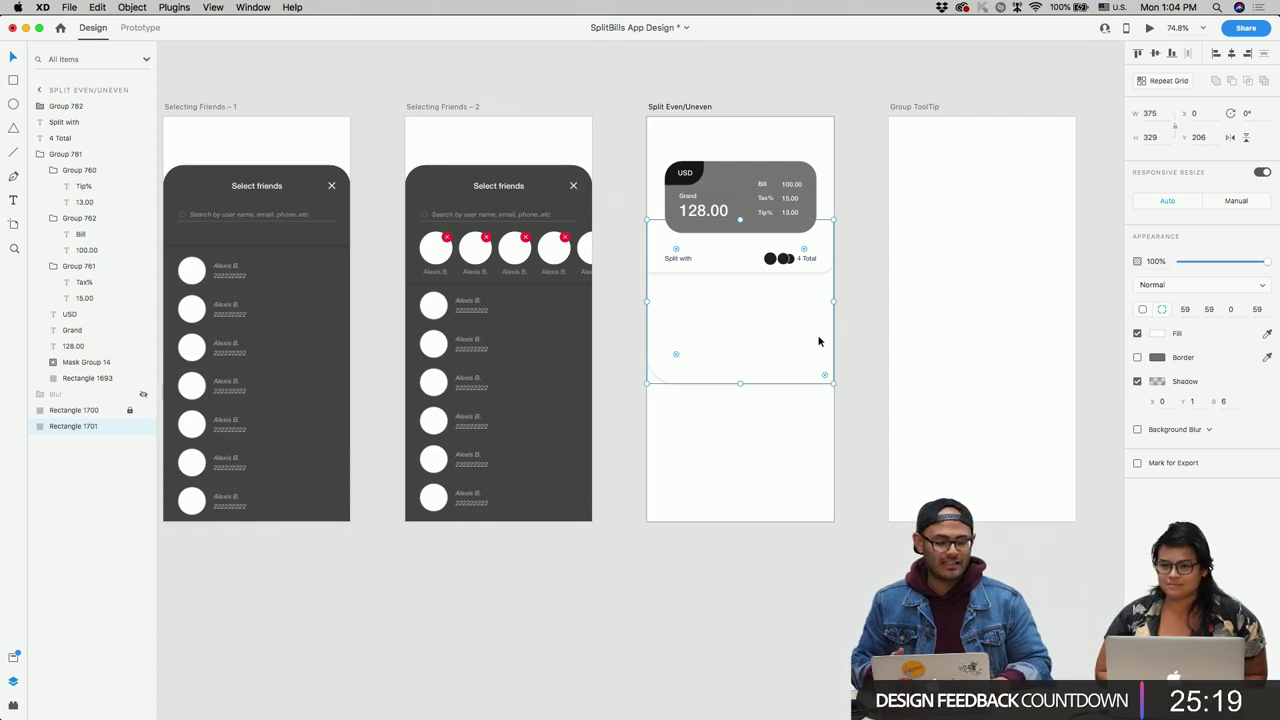
pyautogui.scroll(3, 758, 338)
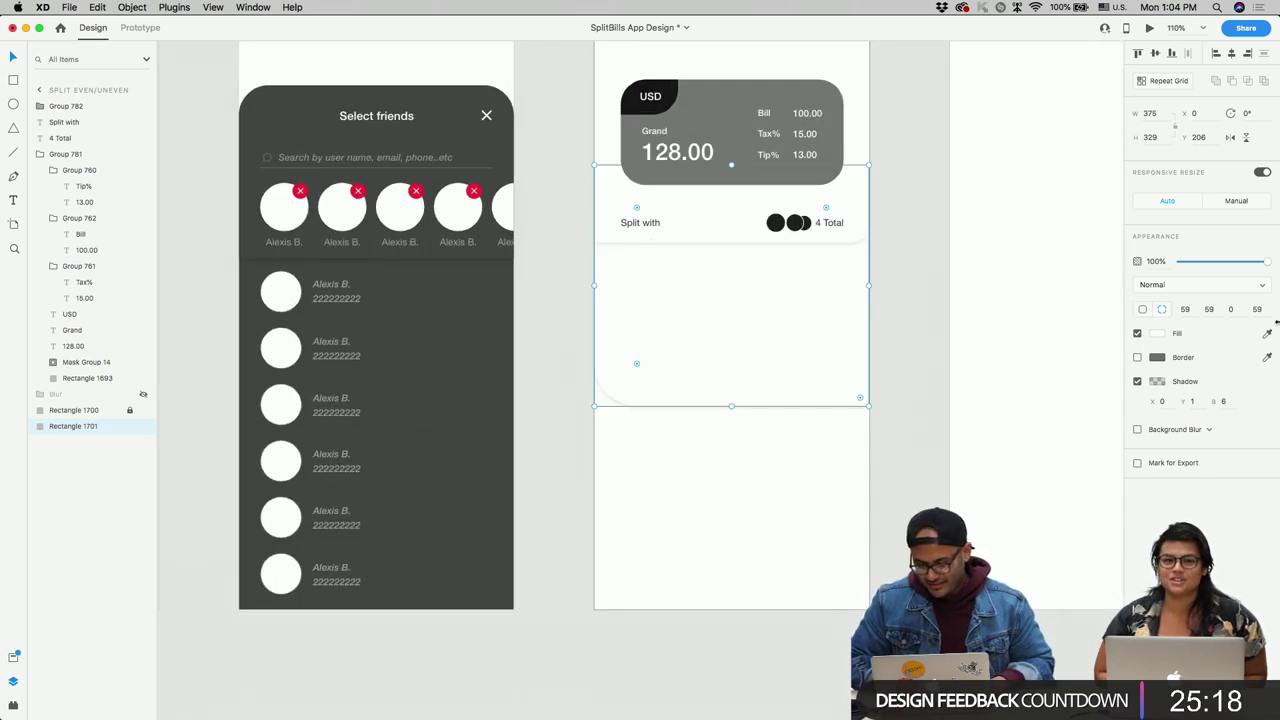
pyautogui.click(1137, 381)
pyautogui.click(1157, 333)
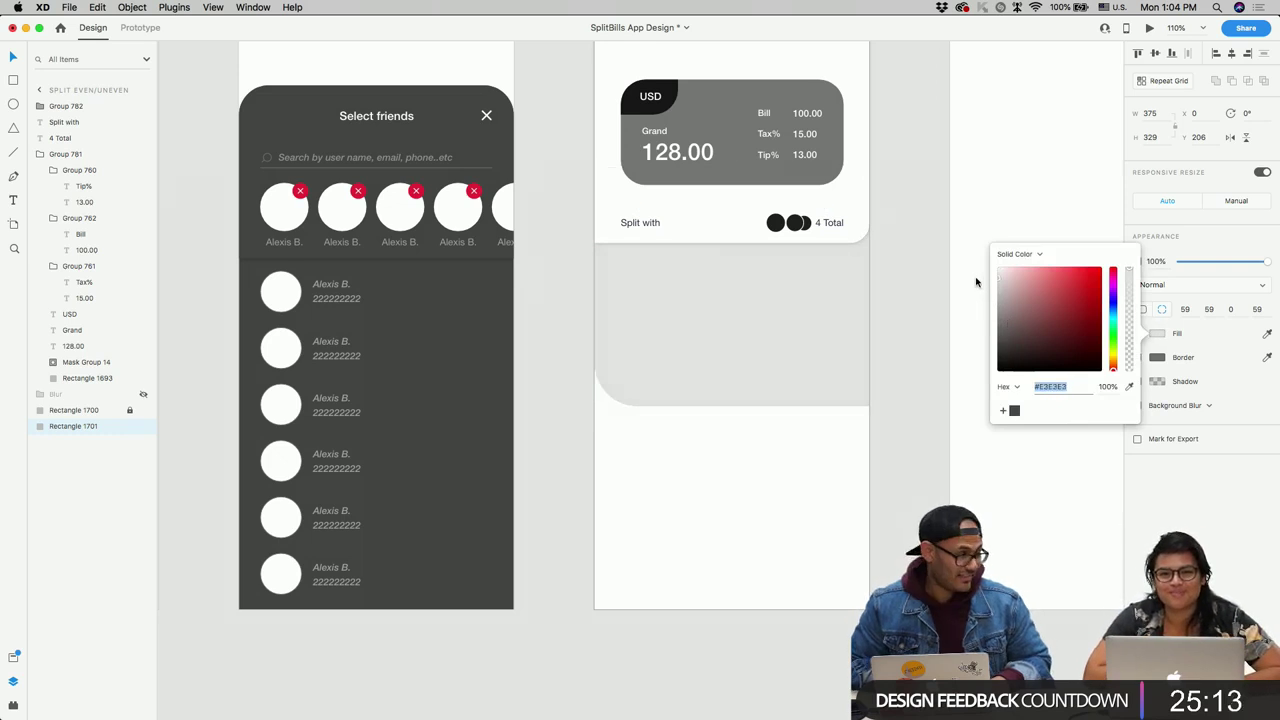
pyautogui.press('Escape')
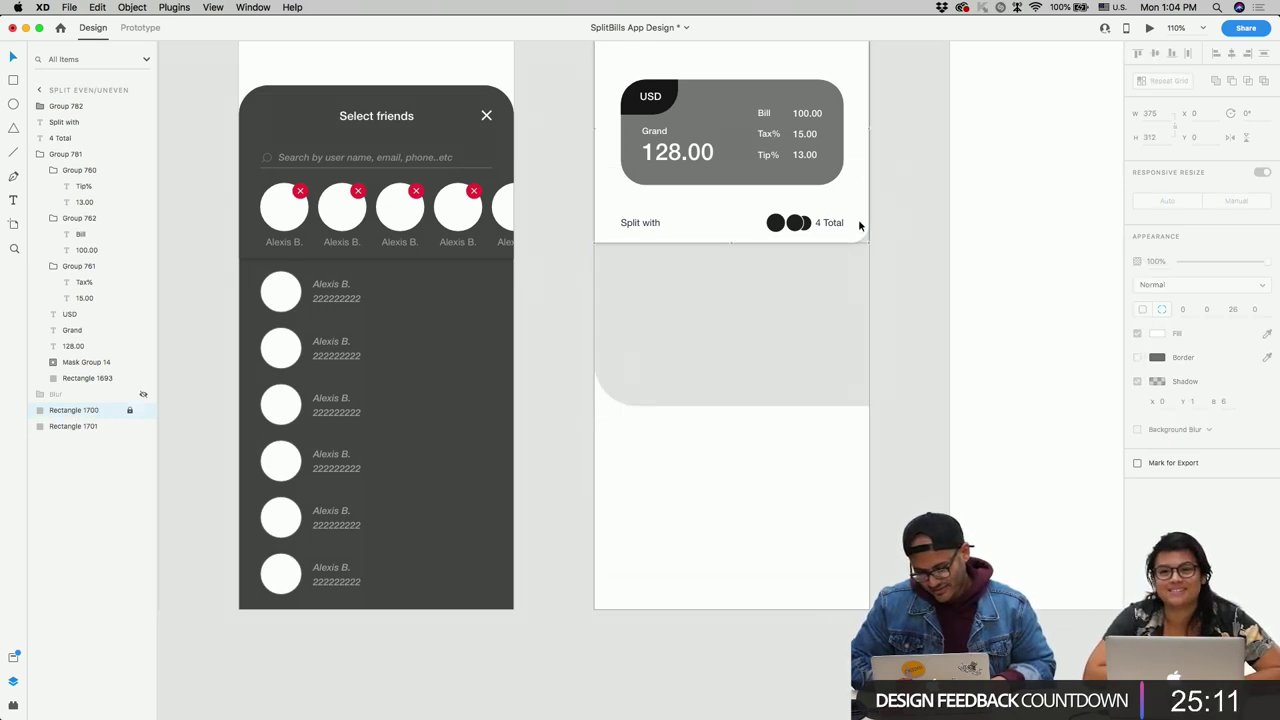
# Step: Unlock the white header rectangle and increase only its bottom-right corner radius to 33
pyautogui.scroll(3, 739, 121)
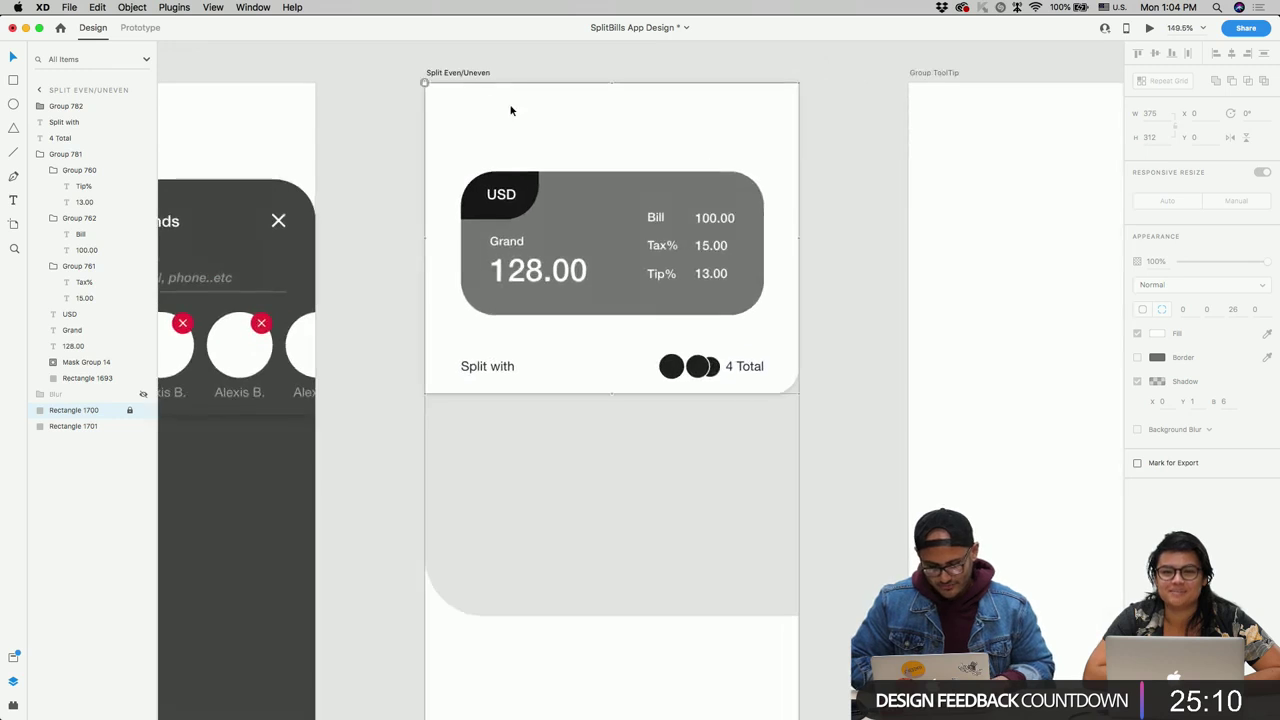
pyautogui.click(432, 88)
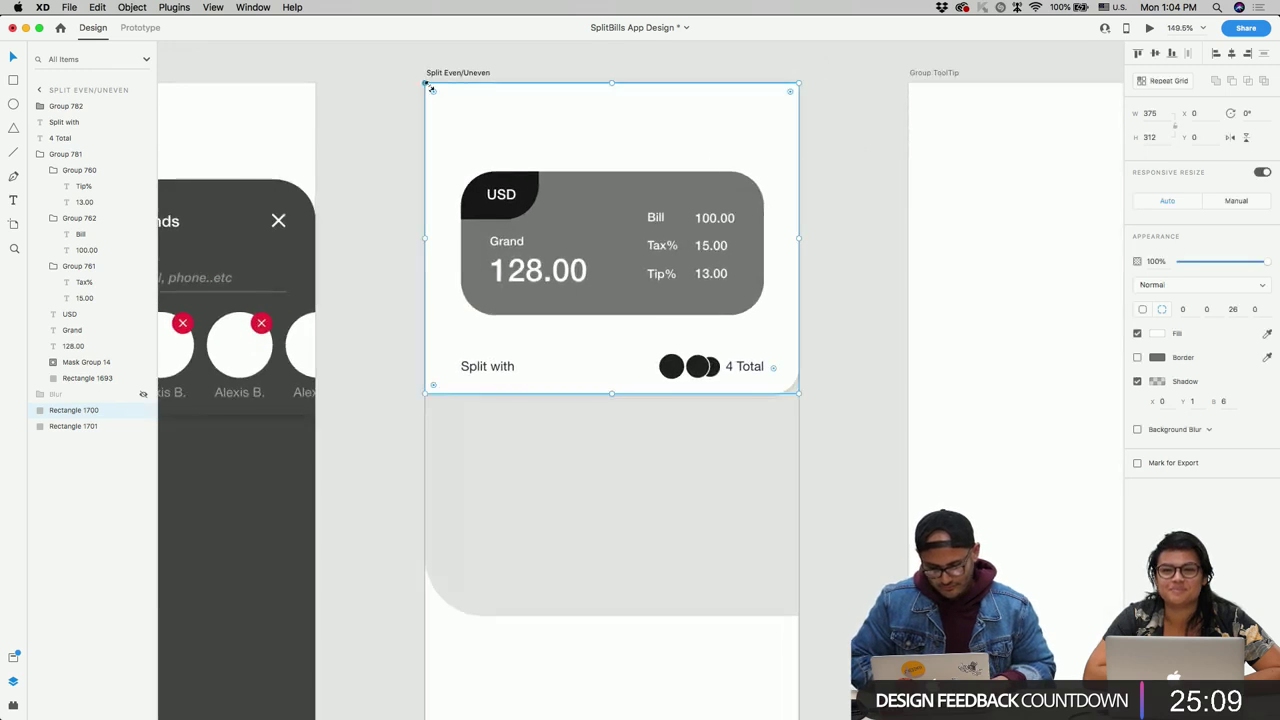
pyautogui.click(773, 376)
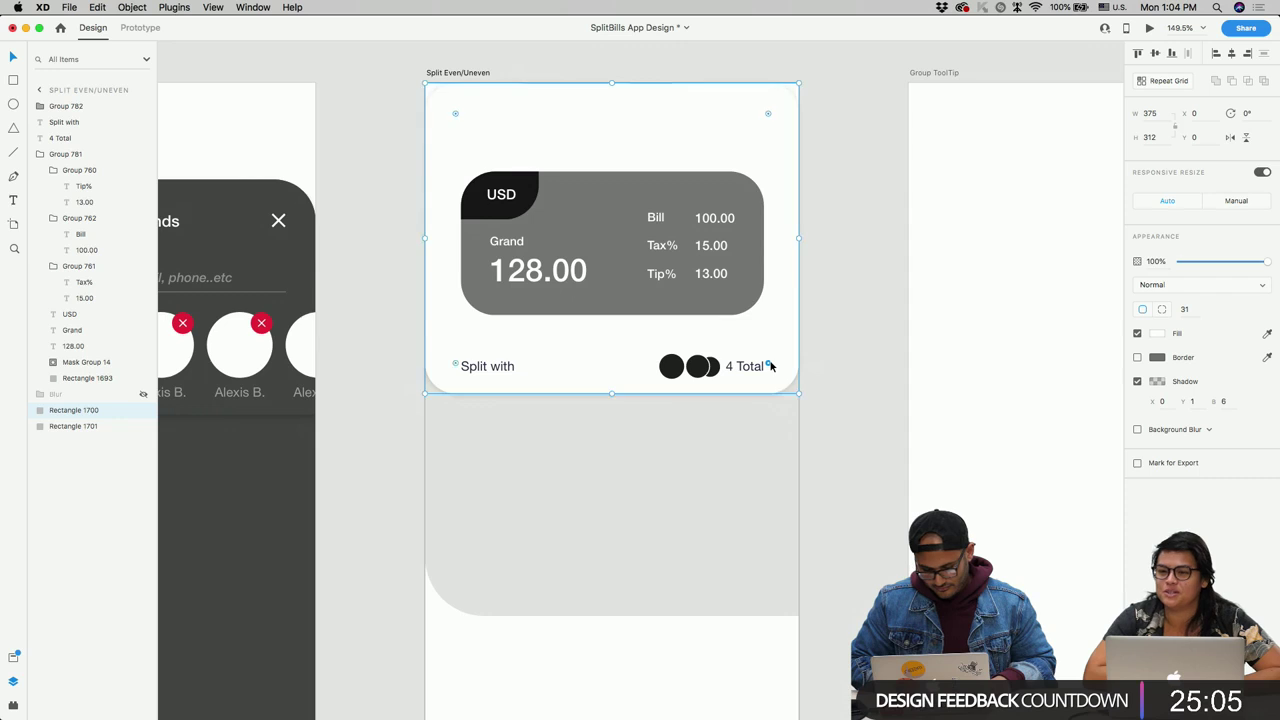
pyautogui.moveTo(780, 369); pyautogui.dragTo(768, 364)
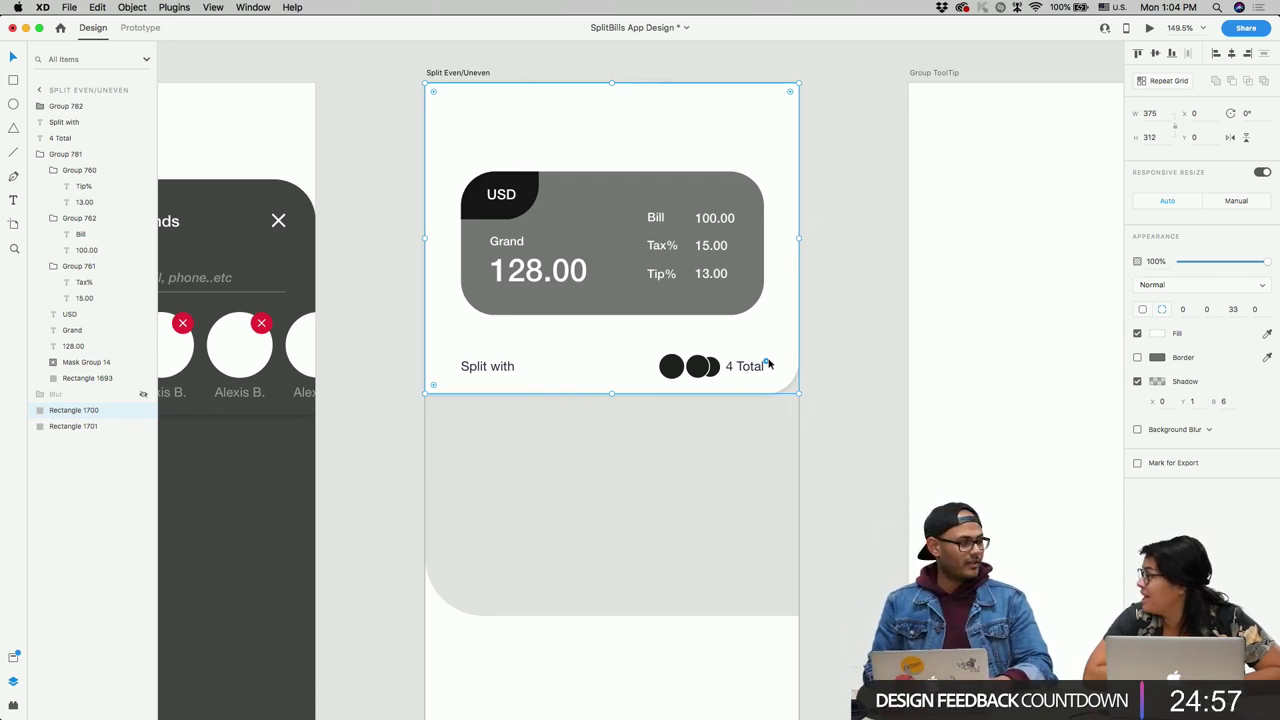
# Step: Move the light grey rectangle behind the header up to Y 196
pyautogui.click(755, 519)
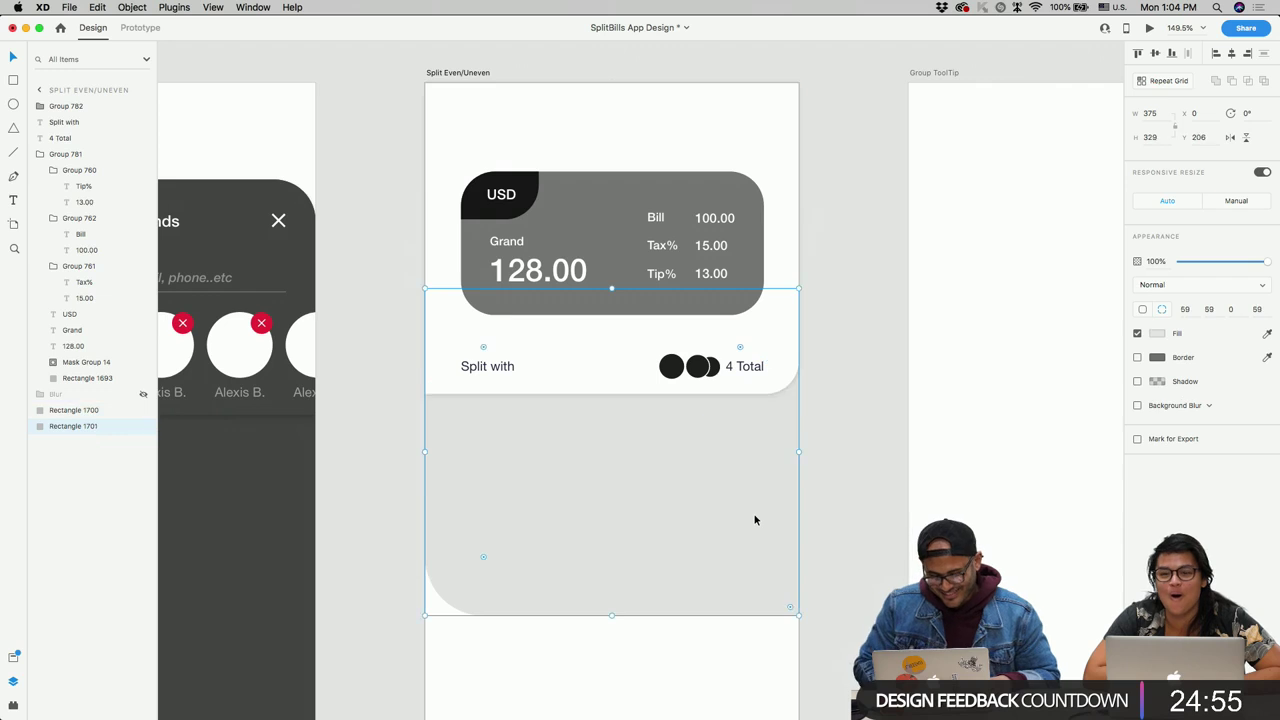
pyautogui.scroll(-5, 664, 514)
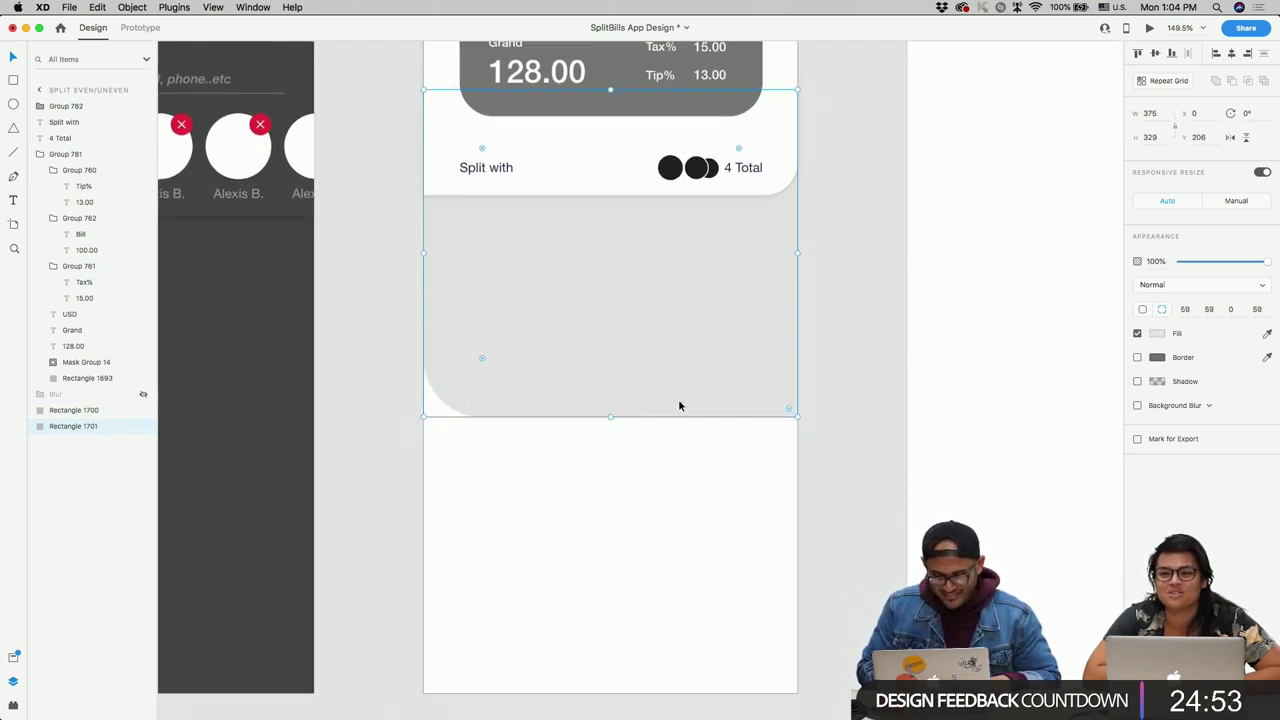
pyautogui.hotkey('shift', 'Up')
pyautogui.press('Down')
pyautogui.press('Down')
pyautogui.press('Down')
pyautogui.press('Down')
pyautogui.press('Down')
pyautogui.press('Down')
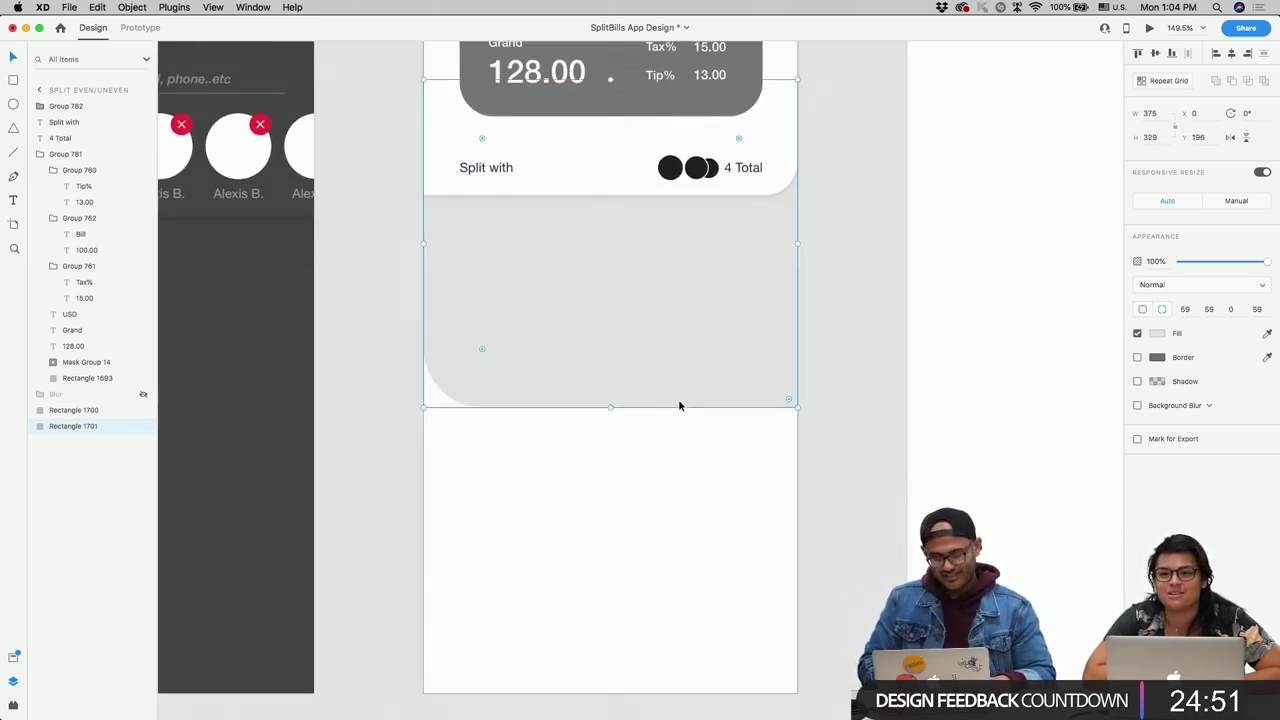
# Step: Duplicate the grey rectangle behind the original, give the copy a white fill and place it at Y 372
pyautogui.press('super+d')
pyautogui.moveTo(679, 402); pyautogui.dragTo(684, 552)
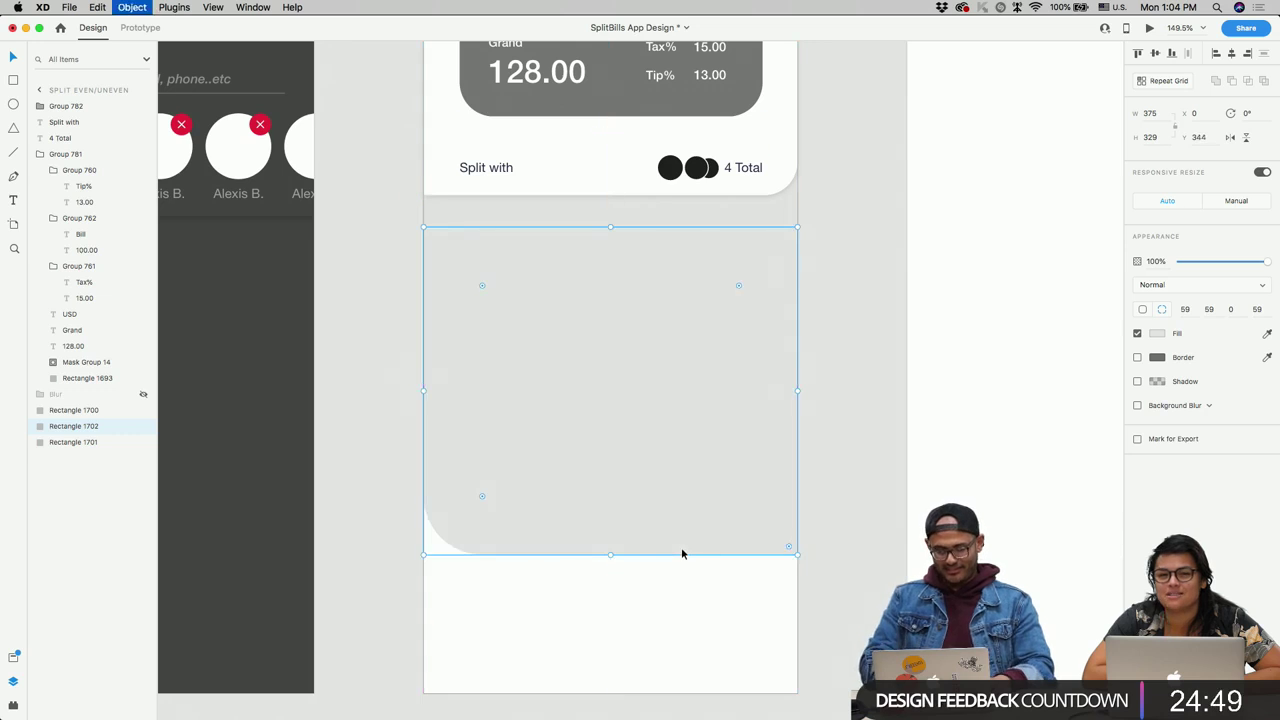
pyautogui.click(1157, 335)
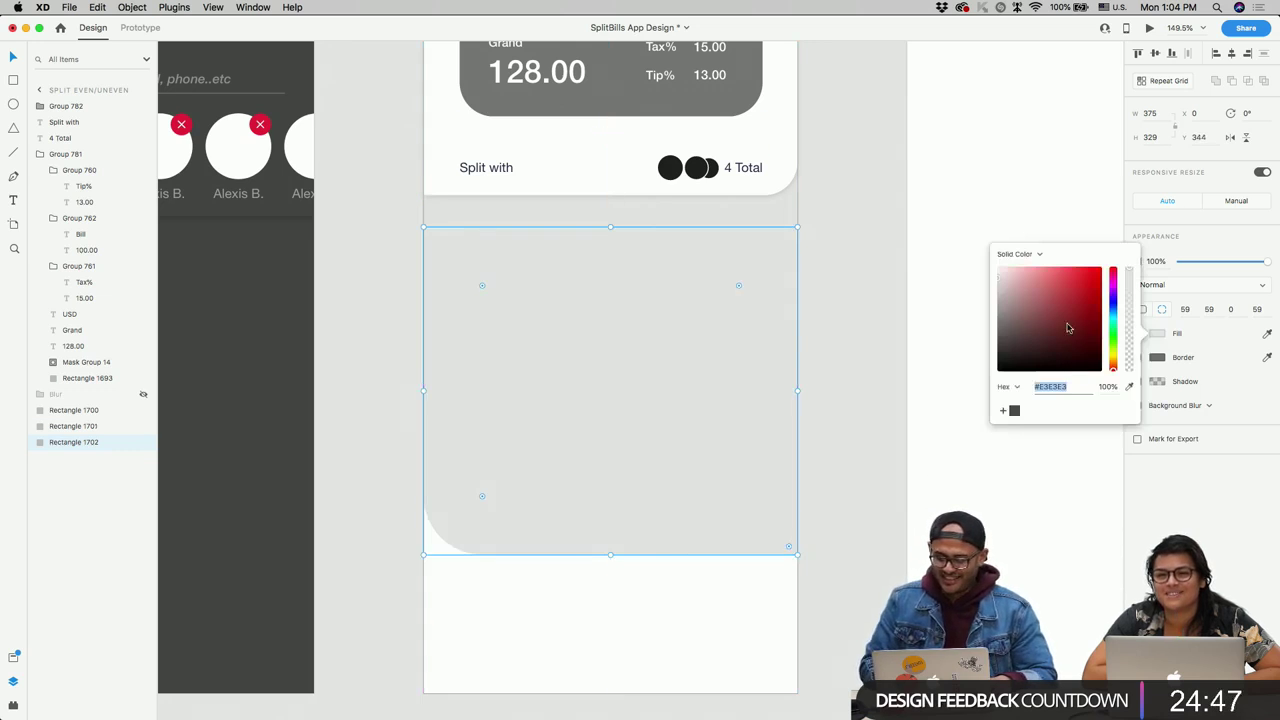
pyautogui.click(728, 475)
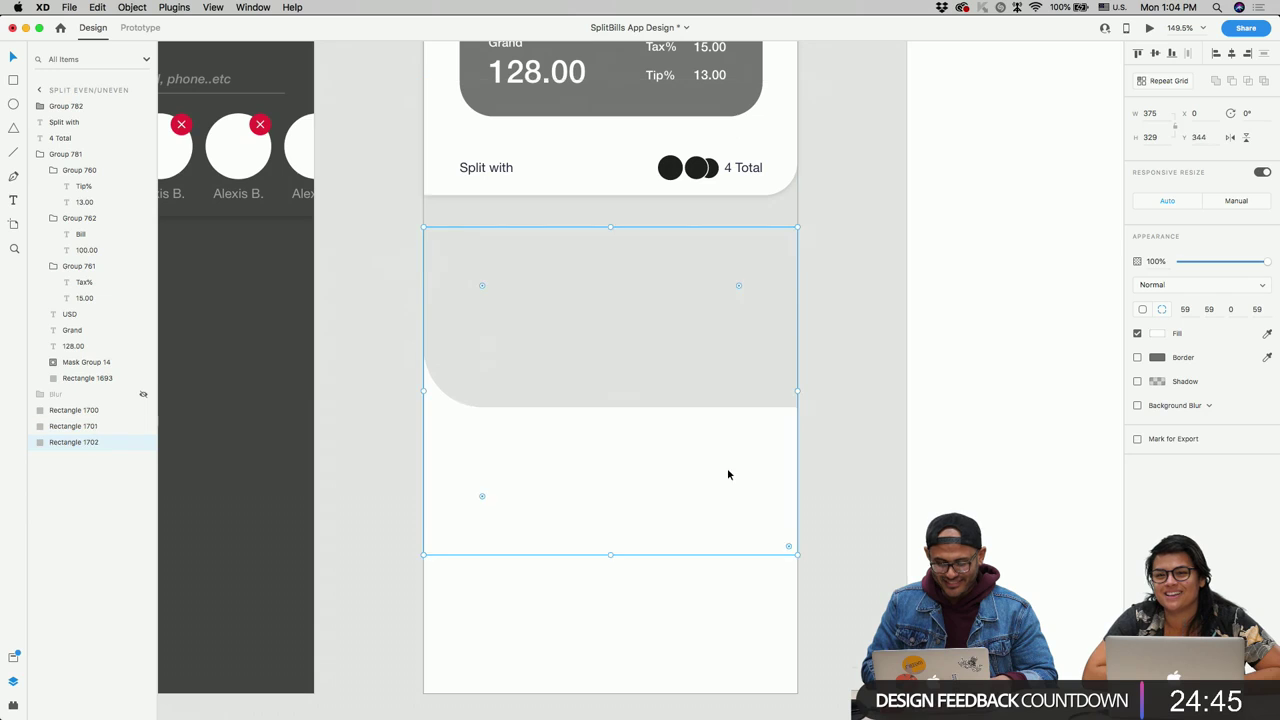
pyautogui.moveTo(716, 497); pyautogui.dragTo(717, 524)
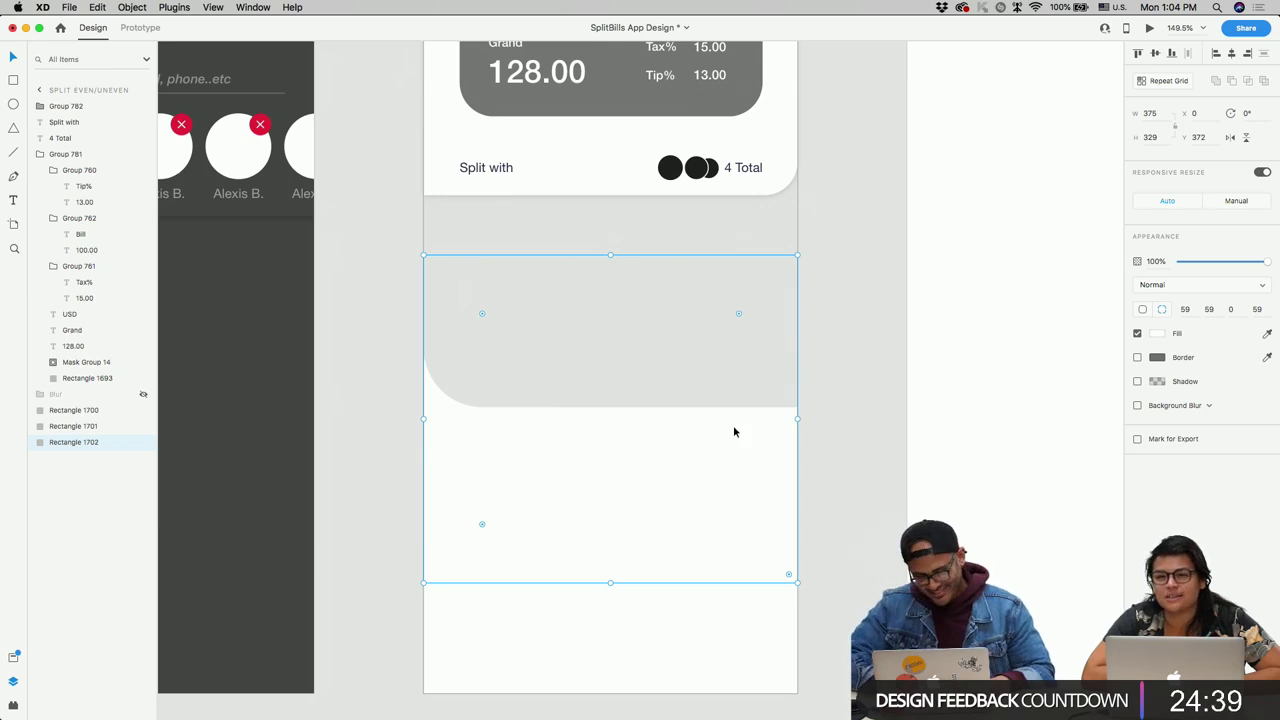
# Step: Extend the Split Even/Uneven artboard's height downwards to make room for more sections
pyautogui.scroll(-3, 734, 445)
pyautogui.scroll(-2, 734, 452)
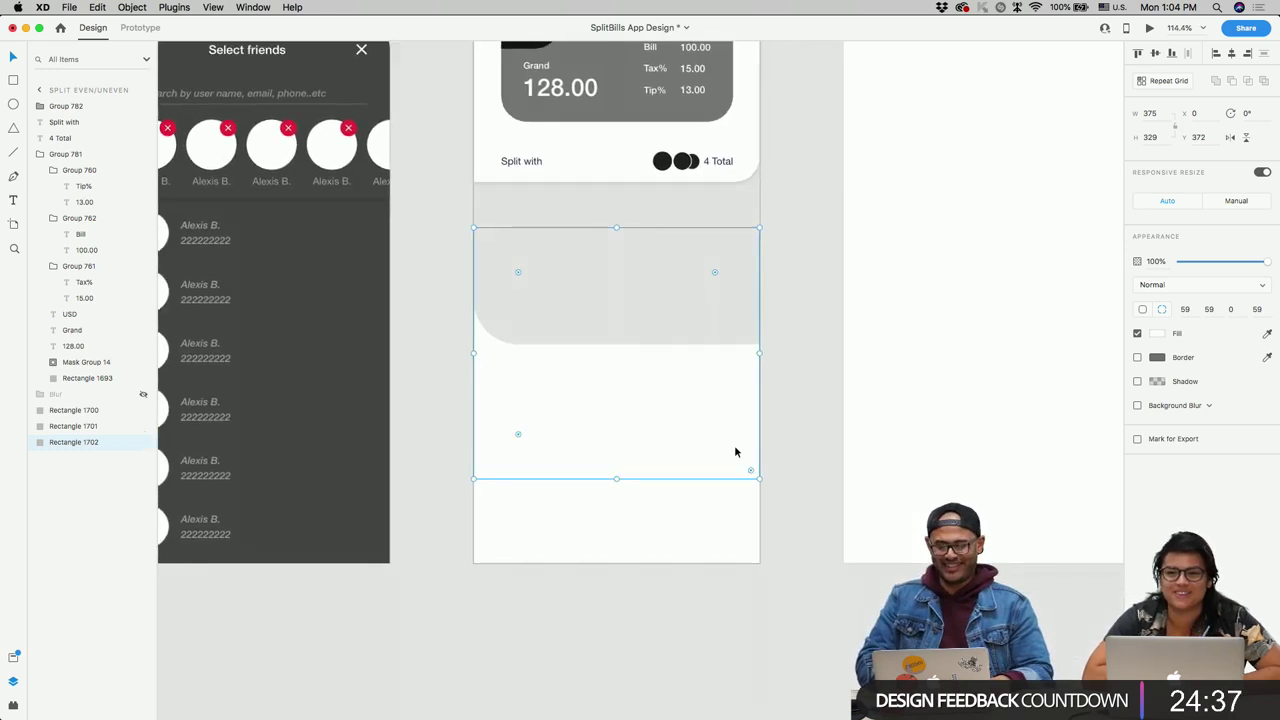
pyautogui.scroll(-3, 734, 445)
pyautogui.scroll(2, 687, 420)
pyautogui.click(560, 87)
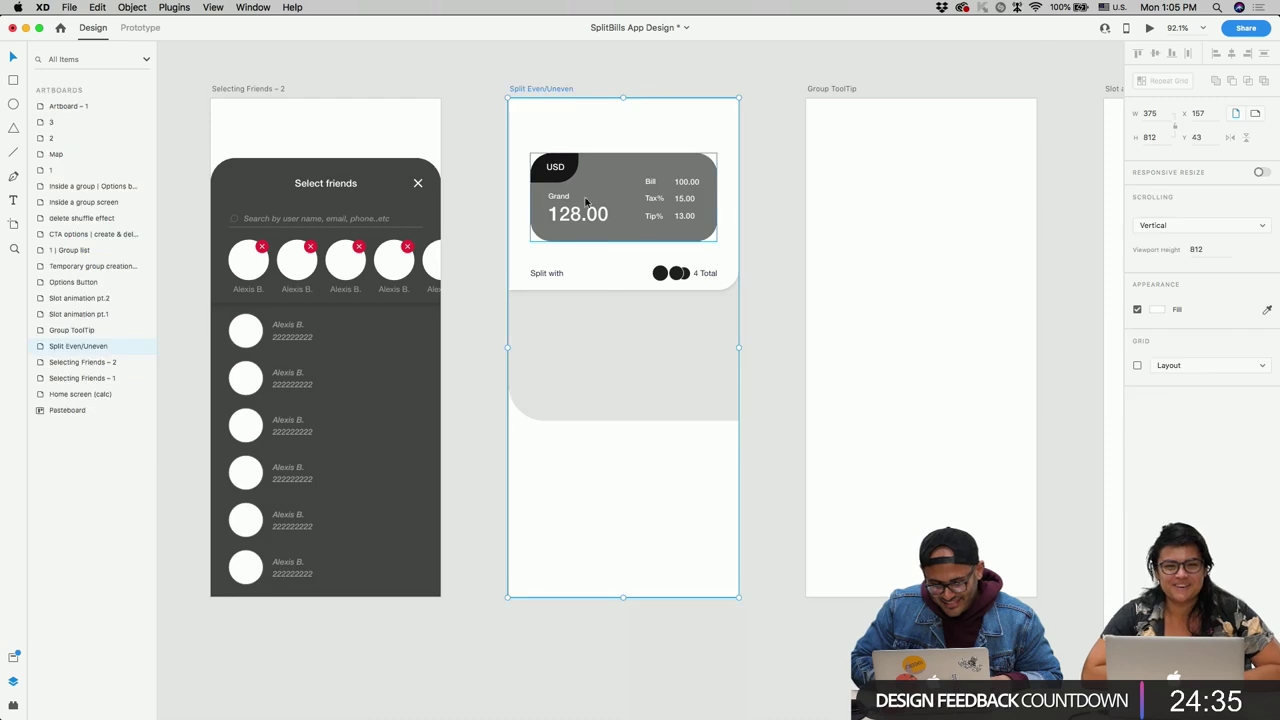
pyautogui.scroll(-3, 590, 228)
pyautogui.moveTo(626, 408); pyautogui.dragTo(627, 546)
# Step: Move the white rectangle beneath the grey section down to Y 382
pyautogui.click(628, 318)
pyautogui.moveTo(646, 191); pyautogui.dragTo(648, 320)
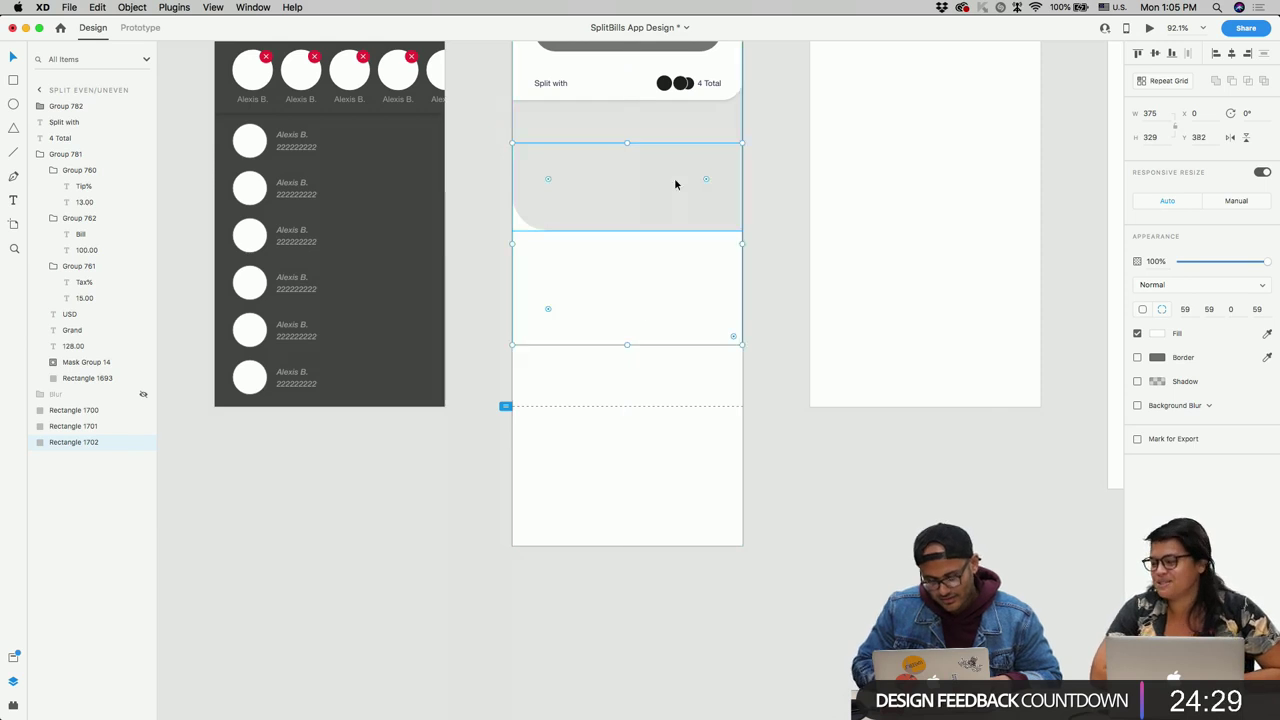
pyautogui.click(823, 229)
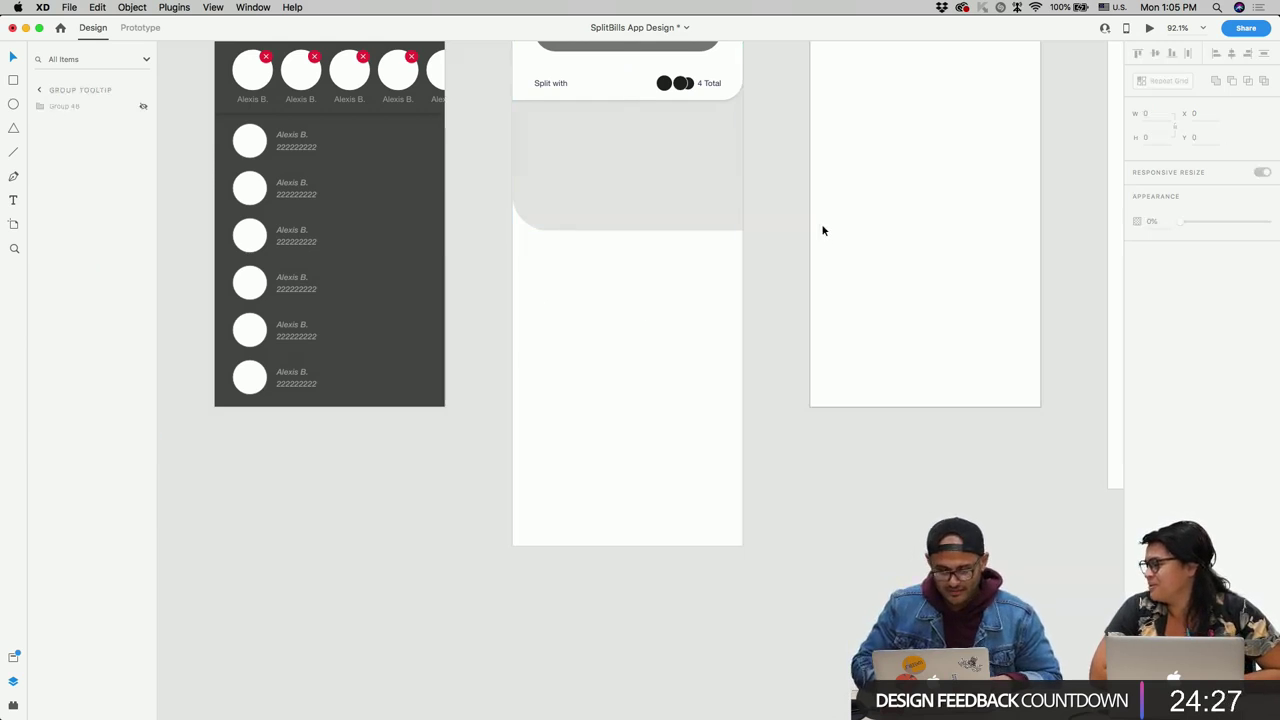
pyautogui.click(666, 220)
pyautogui.moveTo(658, 277); pyautogui.dragTo(655, 521)
pyautogui.press('Escape')
pyautogui.click(621, 392)
pyautogui.press('Delete')
pyautogui.click(623, 528)
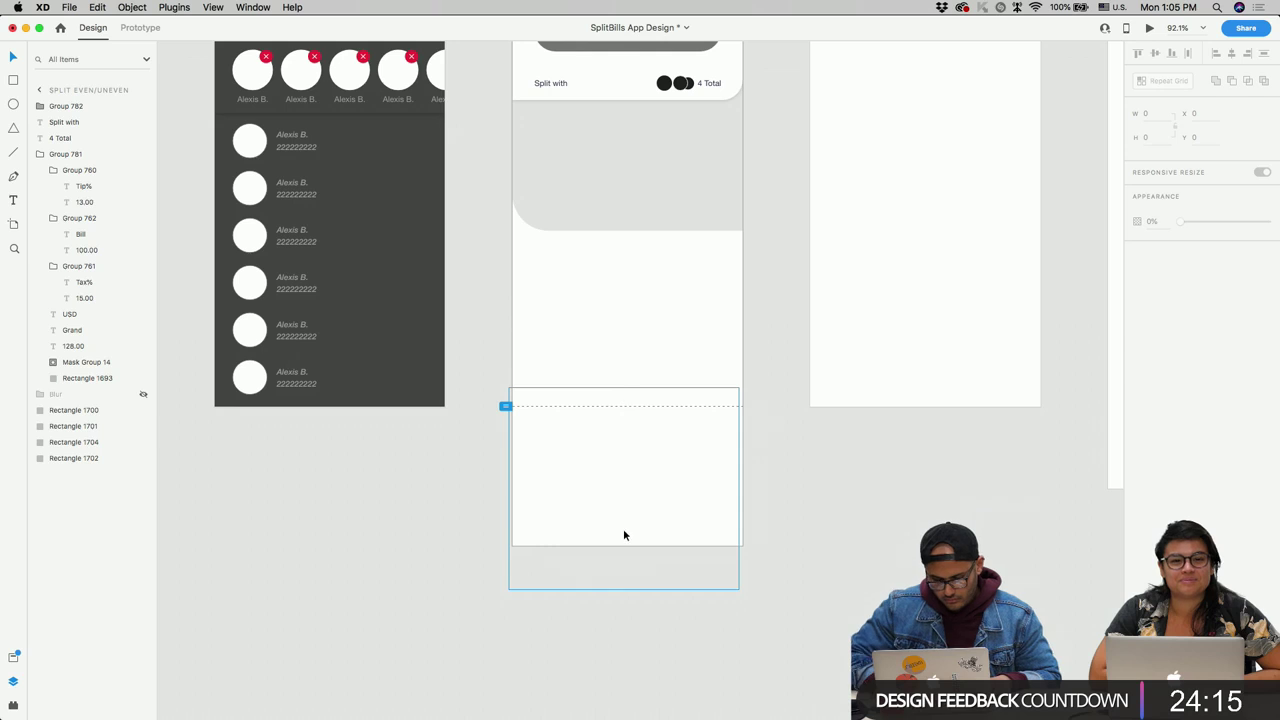
pyautogui.press('Delete')
# Step: Duplicate the grey rectangle behind the white one at Y 604 and square off the copy's two top corners
pyautogui.moveTo(660, 183); pyautogui.dragTo(659, 432)
pyautogui.moveTo(707, 325); pyautogui.dragTo(777, 263)
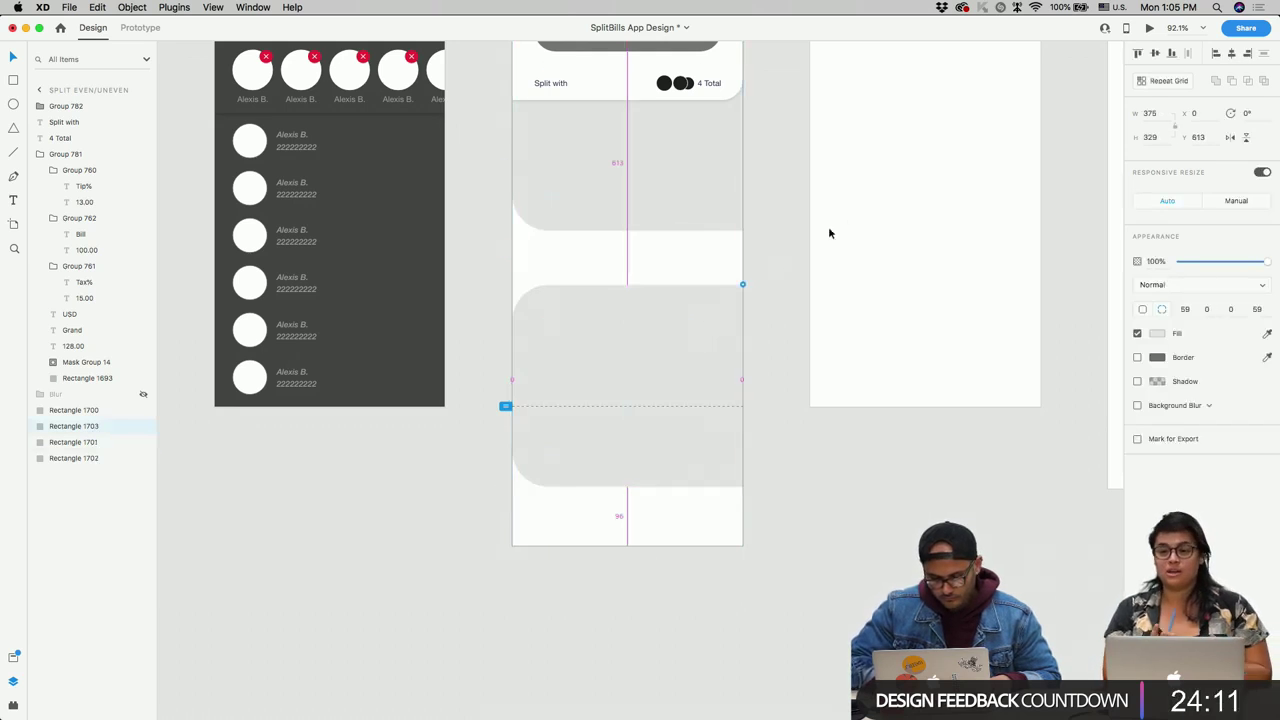
pyautogui.moveTo(548, 323); pyautogui.dragTo(443, 229)
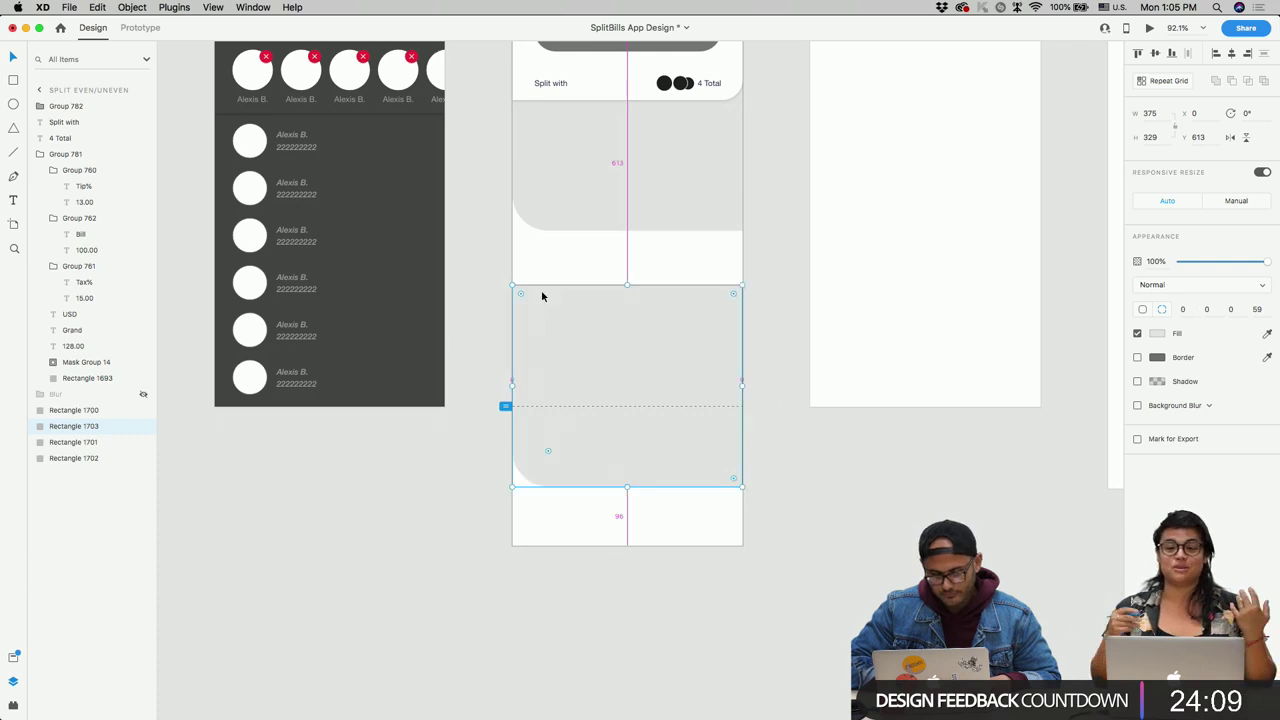
pyautogui.press('super+shift+bracketleft')
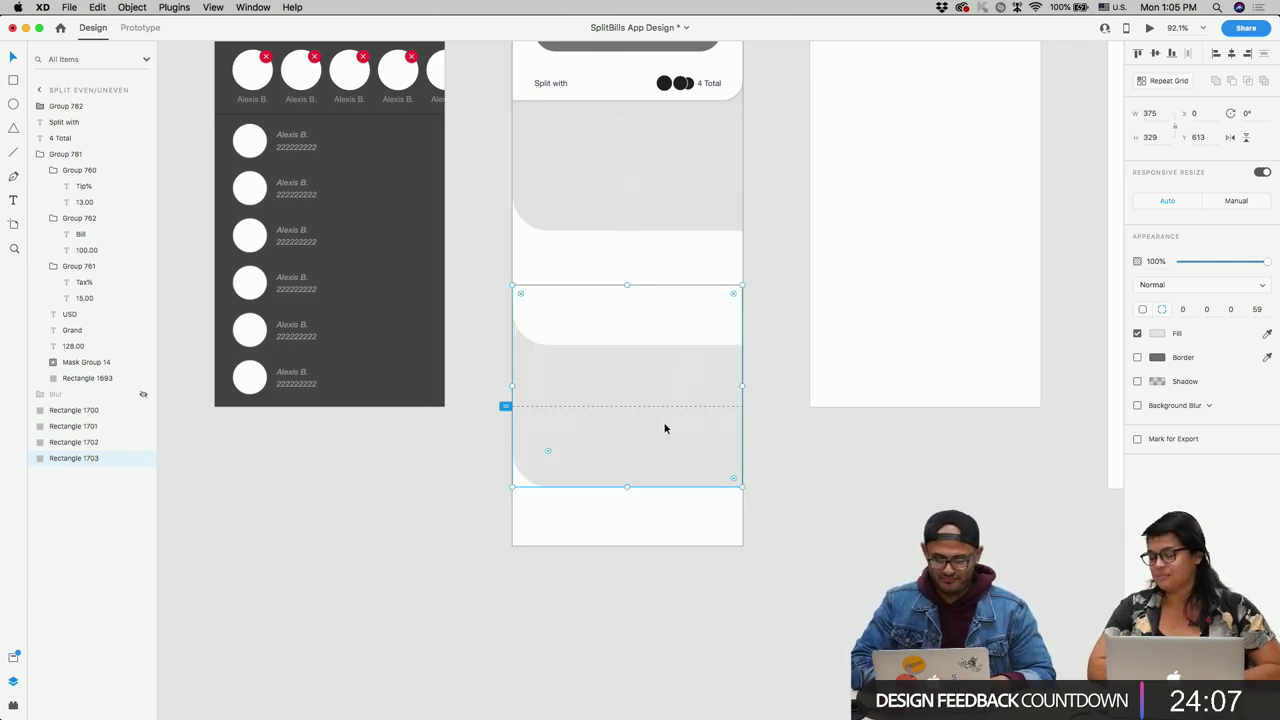
pyautogui.moveTo(666, 428)
pyautogui.mouseDown()
pyautogui.moveTo(664, 408)
pyautogui.moveTo(665, 425)
pyautogui.mouseUp()
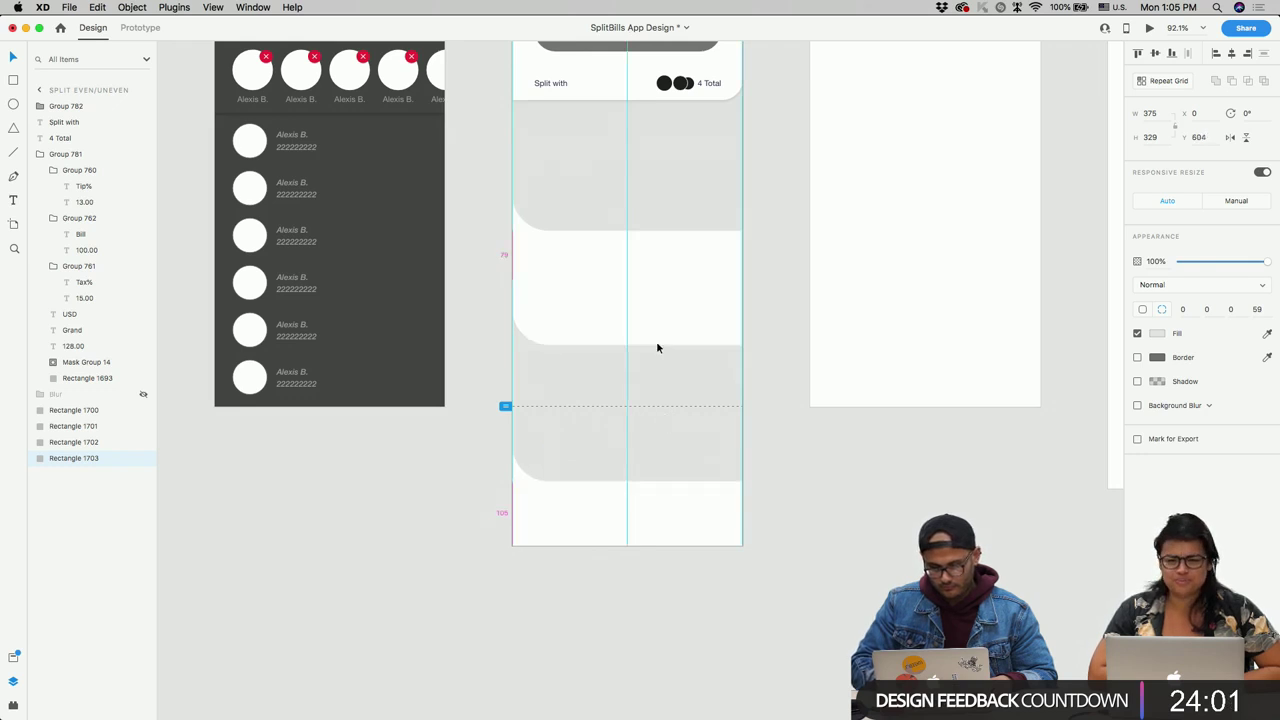
# Step: Shift the white rectangle and the lower grey rectangle down together, with the white one at about Y 400
pyautogui.keyDown('shift'); pyautogui.click(681, 299); pyautogui.keyUp('shift')
pyautogui.hotkey('shift', 'Down')
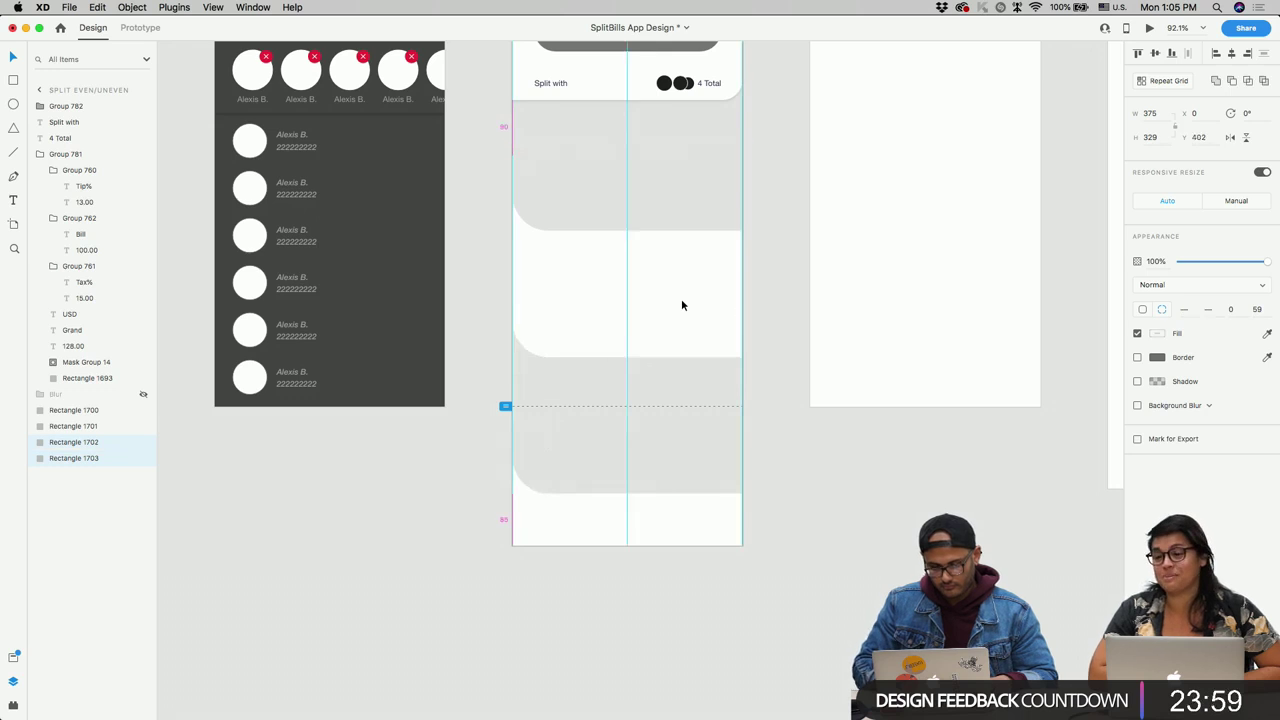
pyautogui.press('Down')
pyautogui.press('Down')
pyautogui.press('Down')
pyautogui.press('Down')
pyautogui.press('Down')
pyautogui.press('Down')
pyautogui.press('Down')
pyautogui.click(760, 416)
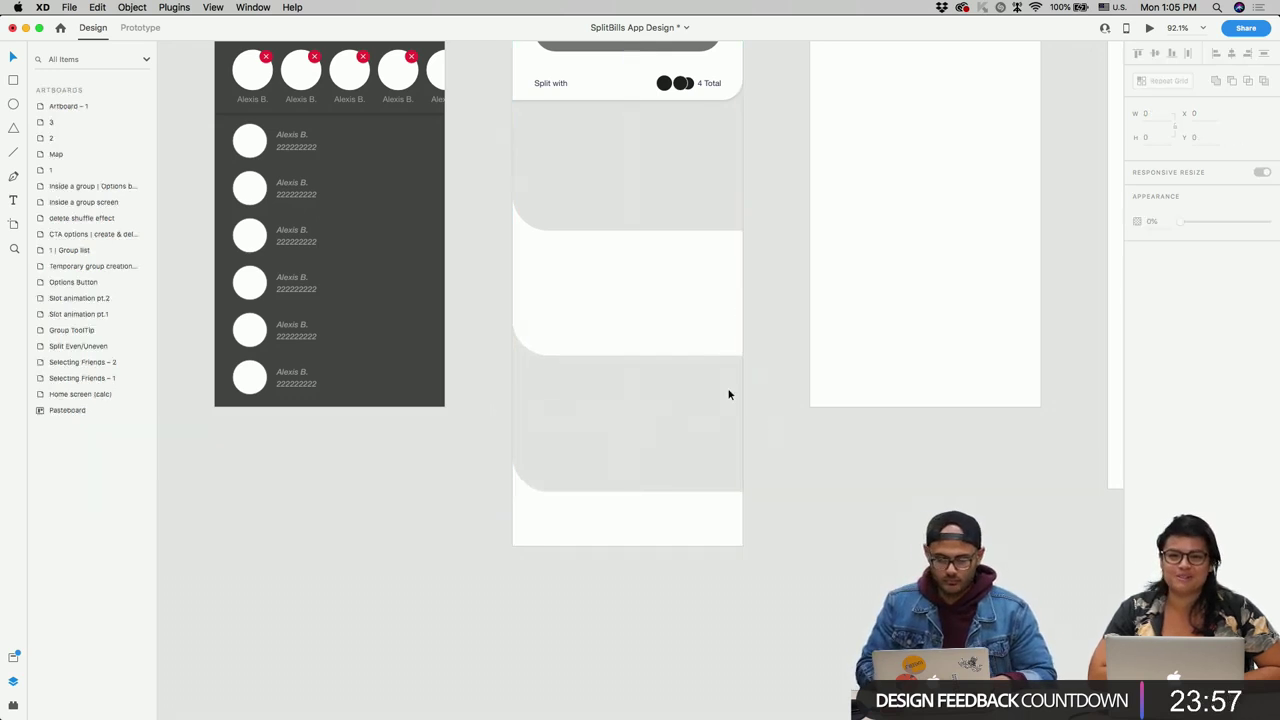
# Step: Duplicate the white rectangle at Y 829, square off the copy's top corners and send it behind the lower grey section
pyautogui.scroll(-3, 694, 352)
pyautogui.moveTo(693, 349); pyautogui.dragTo(691, 554)
pyautogui.moveTo(704, 434); pyautogui.dragTo(726, 410)
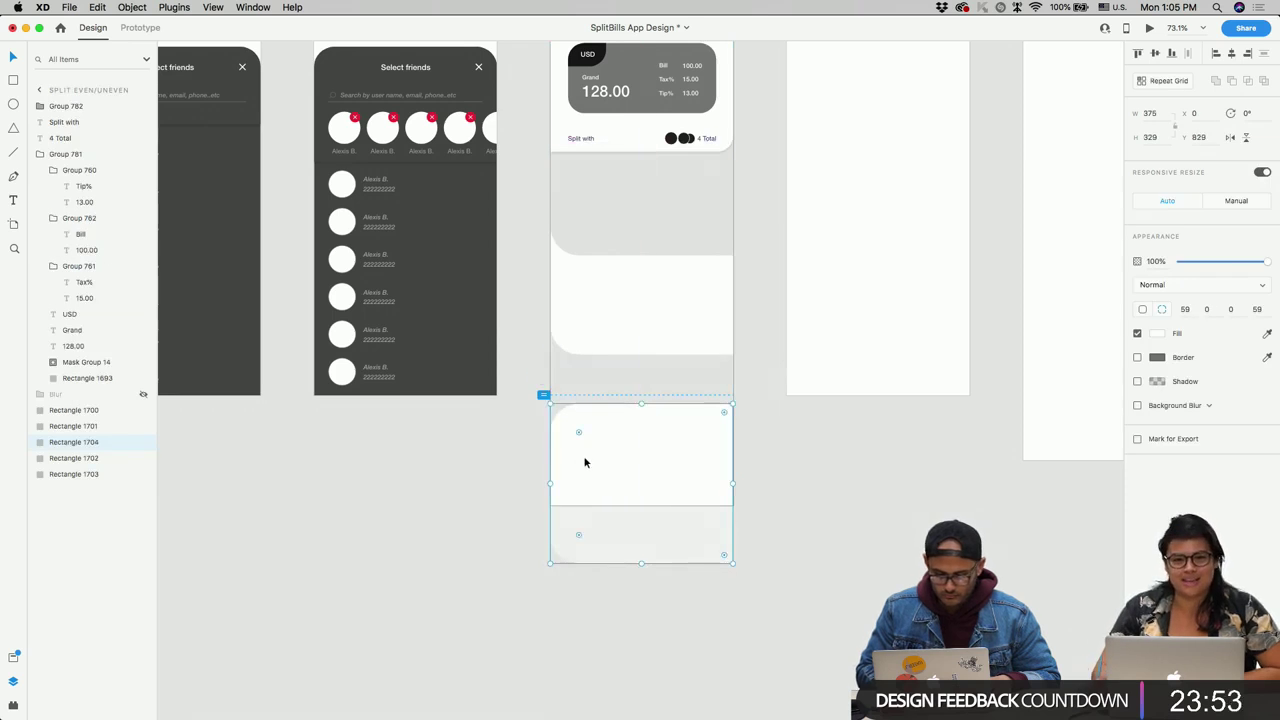
pyautogui.moveTo(579, 433); pyautogui.dragTo(556, 408)
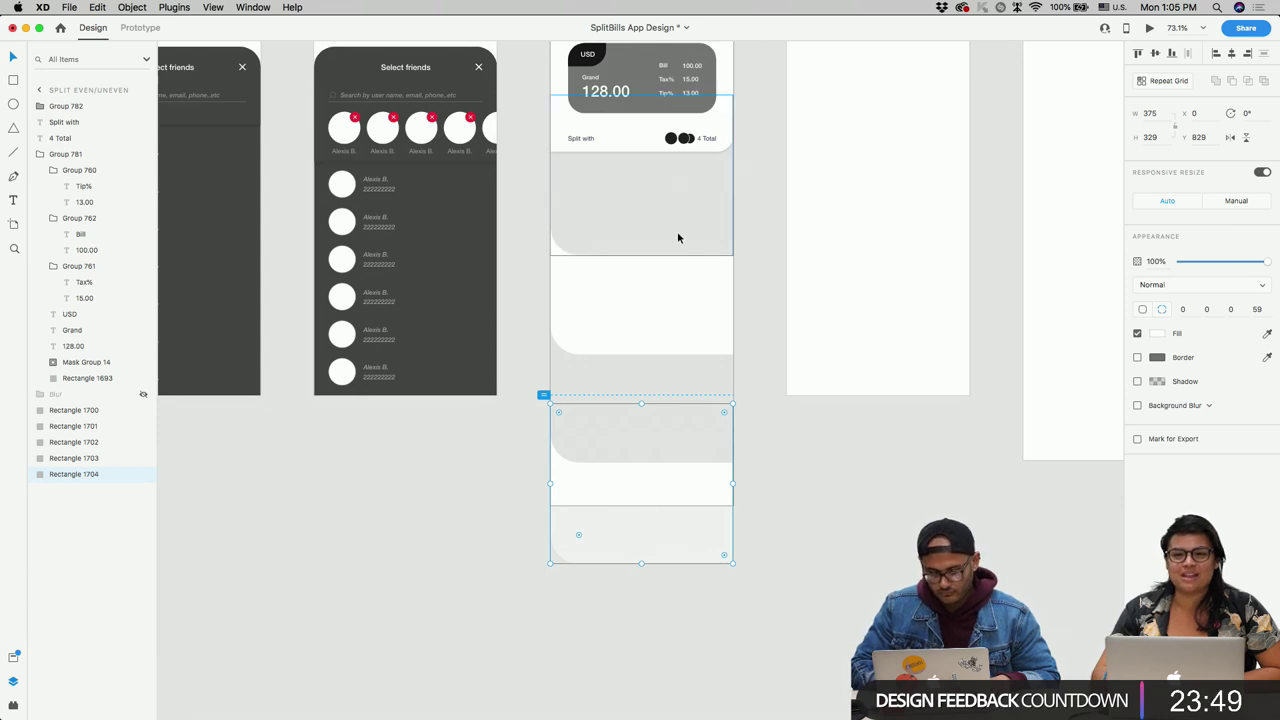
pyautogui.click(757, 340)
pyautogui.scroll(4, 710, 363)
pyautogui.scroll(1, 711, 371)
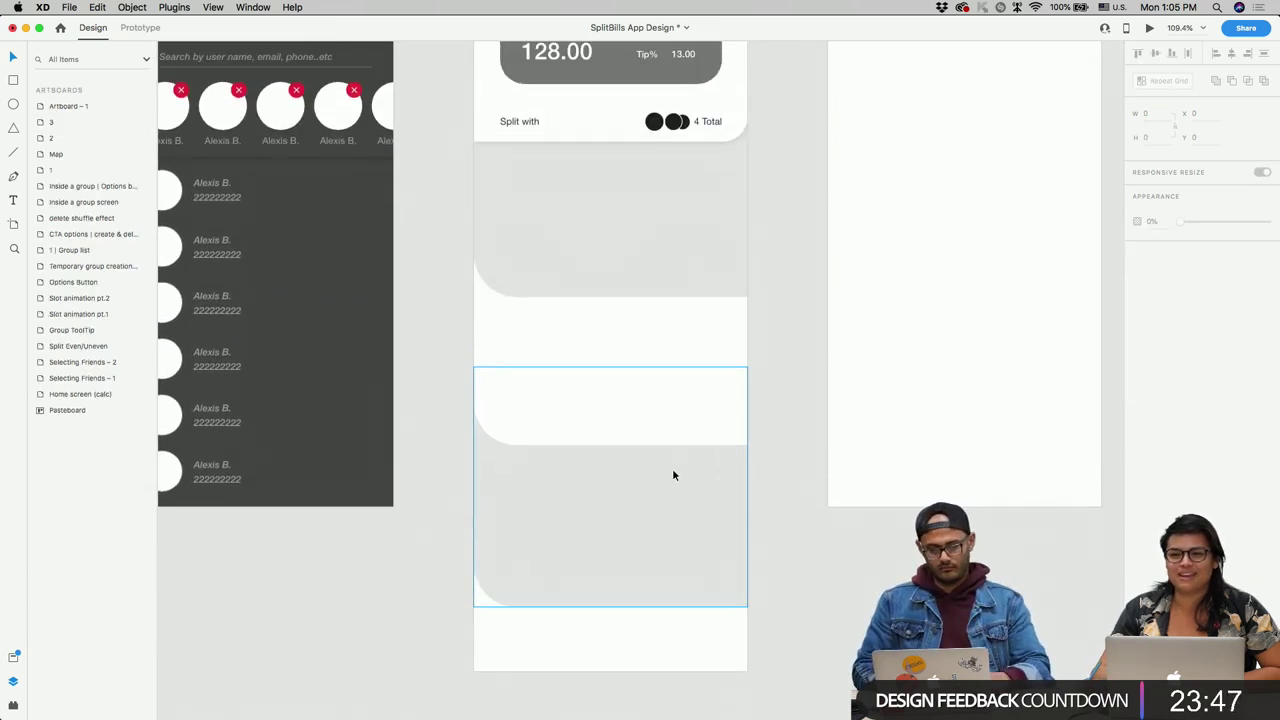
# Step: Increase the white header rectangle's bottom-right corner radius to about 40
pyautogui.scroll(-3, 674, 471)
pyautogui.hscroll(-2, 672, 468)
pyautogui.click(812, 110)
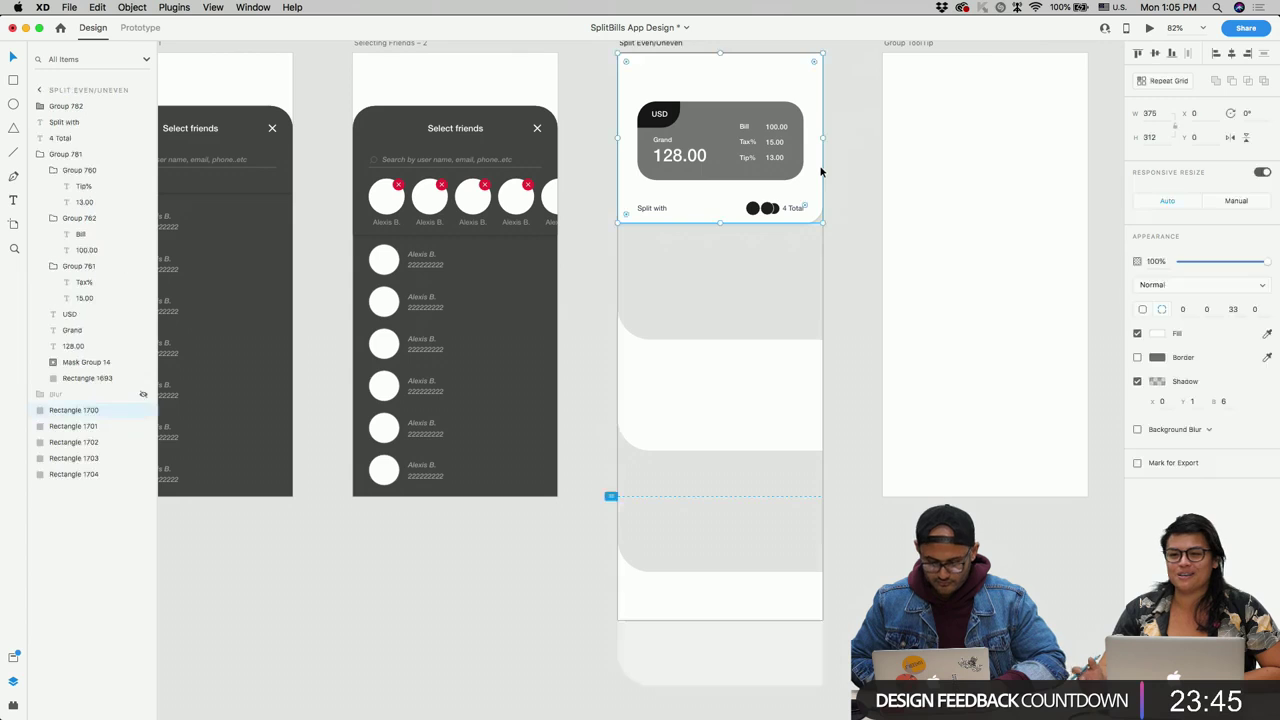
pyautogui.scroll(2, 811, 233)
pyautogui.moveTo(808, 200); pyautogui.dragTo(788, 195)
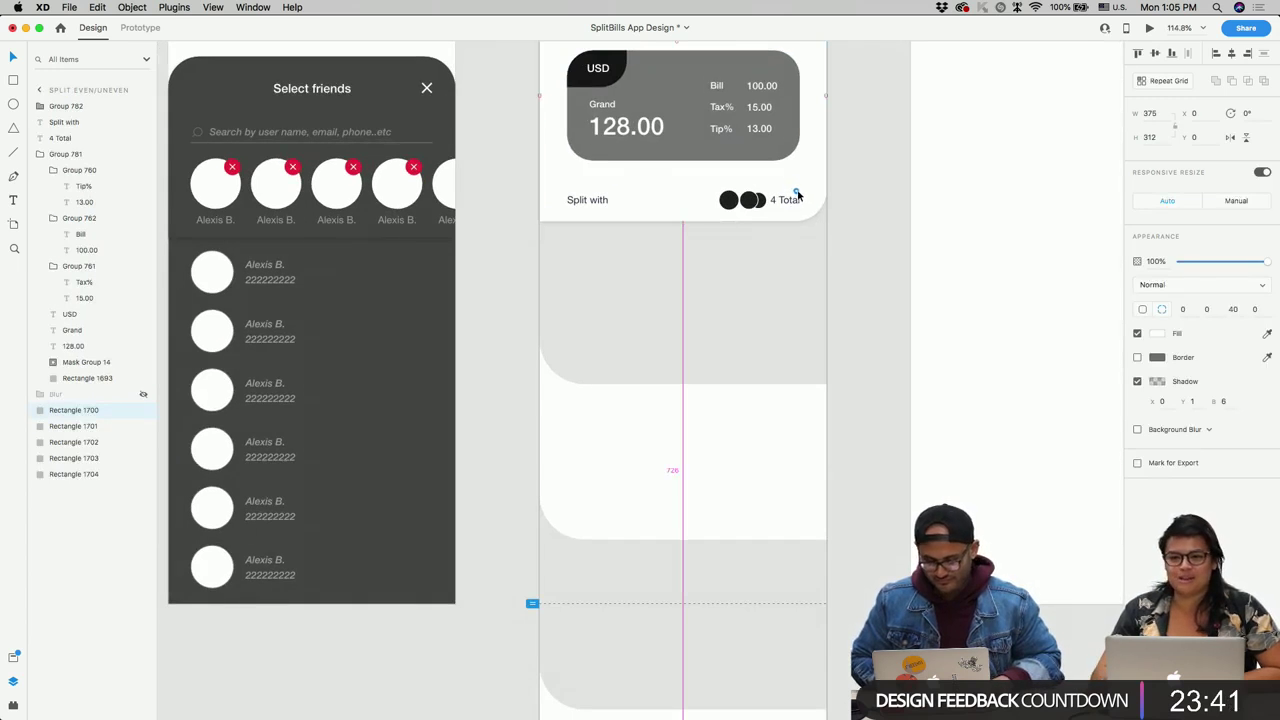
pyautogui.click(834, 247)
pyautogui.scroll(-2, 846, 275)
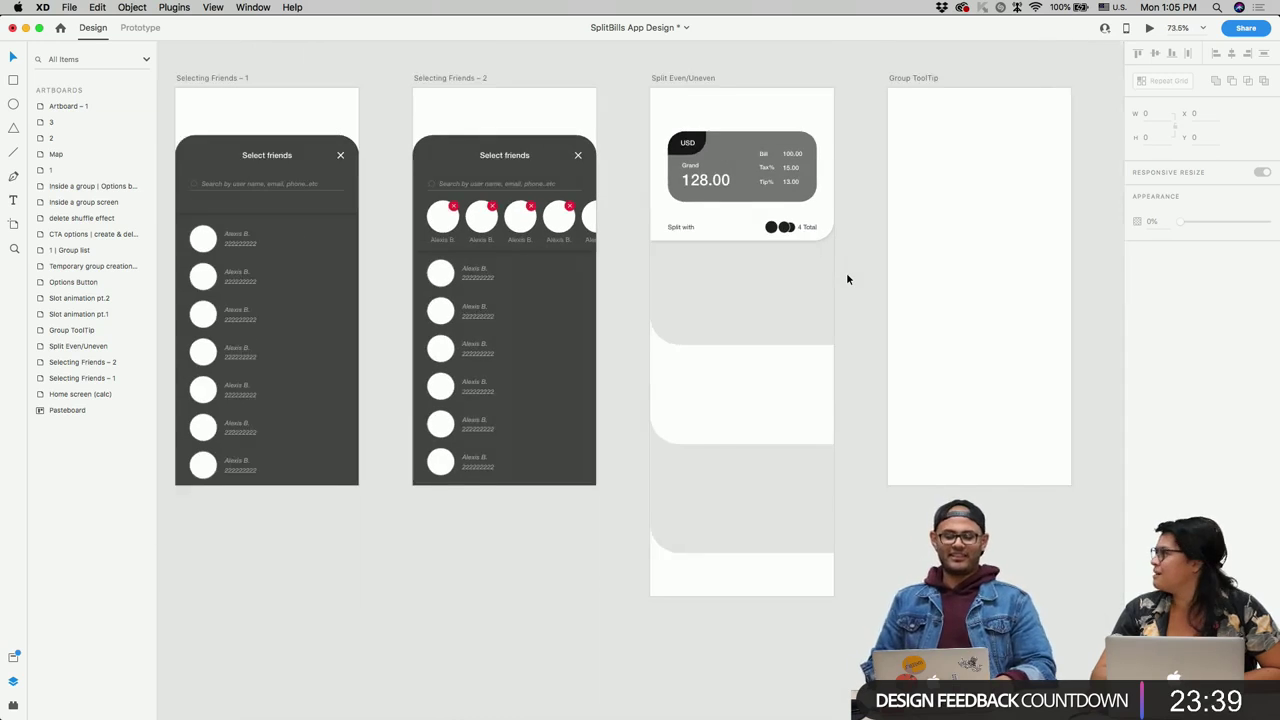
# Step: Copy a friend's avatar circle from Selecting Friends – 2 into the first grey section of Split Even/Uneven at X 36, Y 349
pyautogui.hscroll(-5, 846, 277)
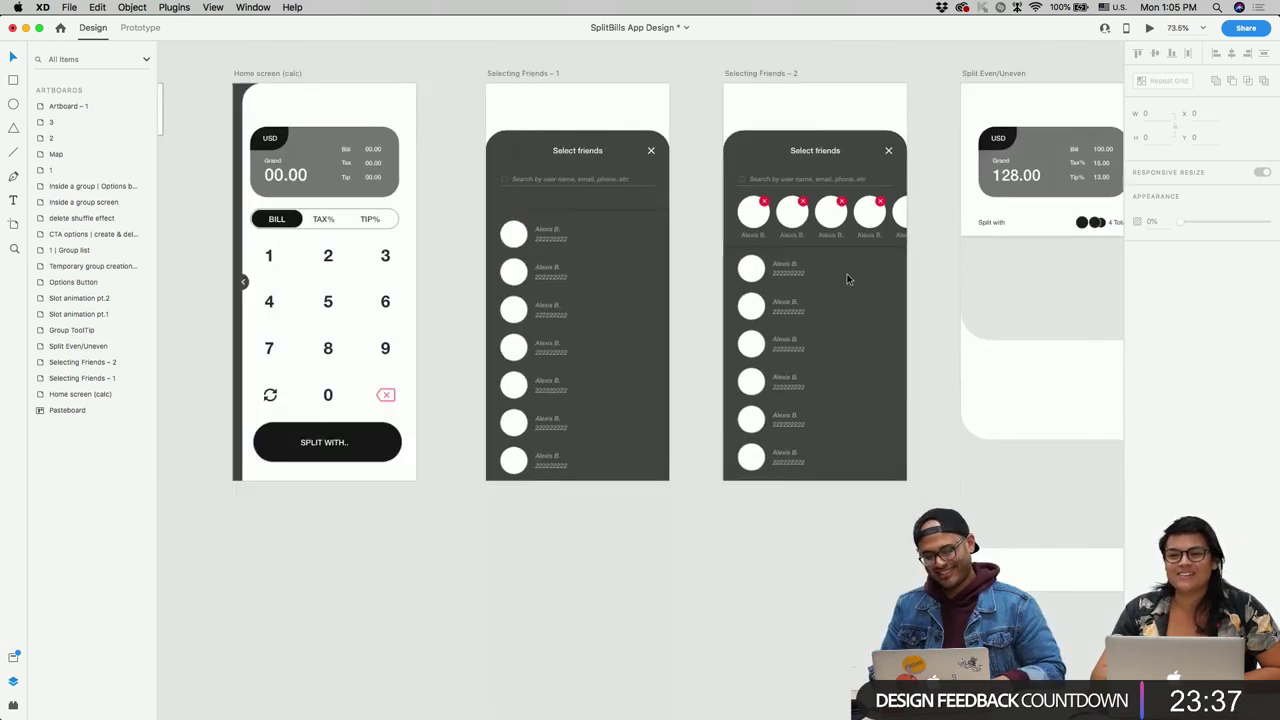
pyautogui.hscroll(5, 835, 281)
pyautogui.scroll(2, 835, 281)
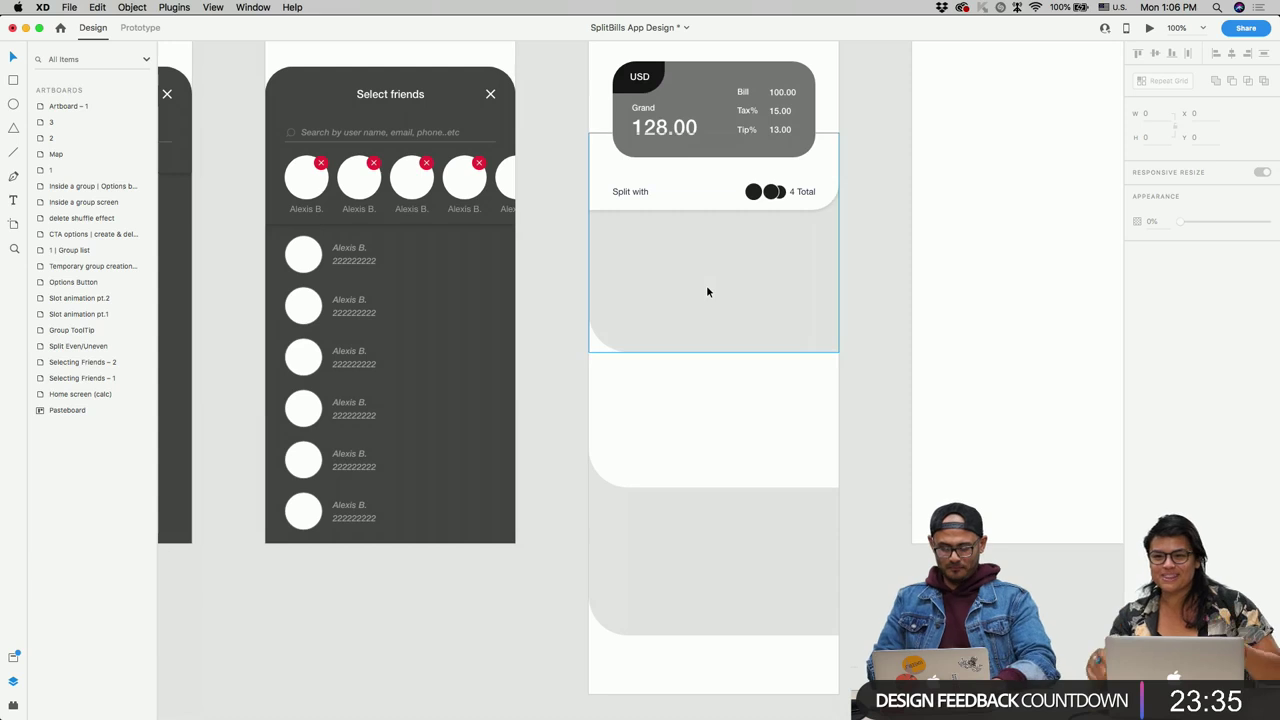
pyautogui.scroll(-2, 695, 280)
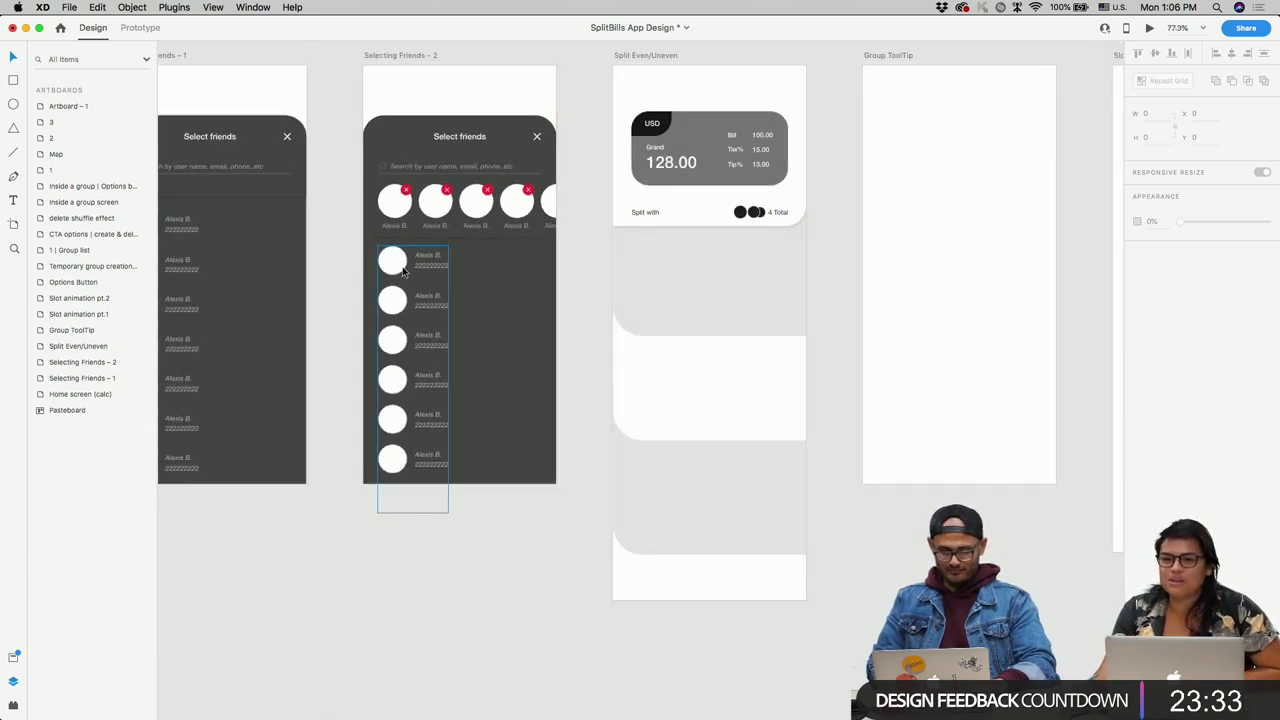
pyautogui.doubleClick(403, 271)
pyautogui.hotkey('ctrl', 'c')
pyautogui.click(639, 276)
pyautogui.hotkey('ctrl', 'v')
pyautogui.scroll(2, 703, 296)
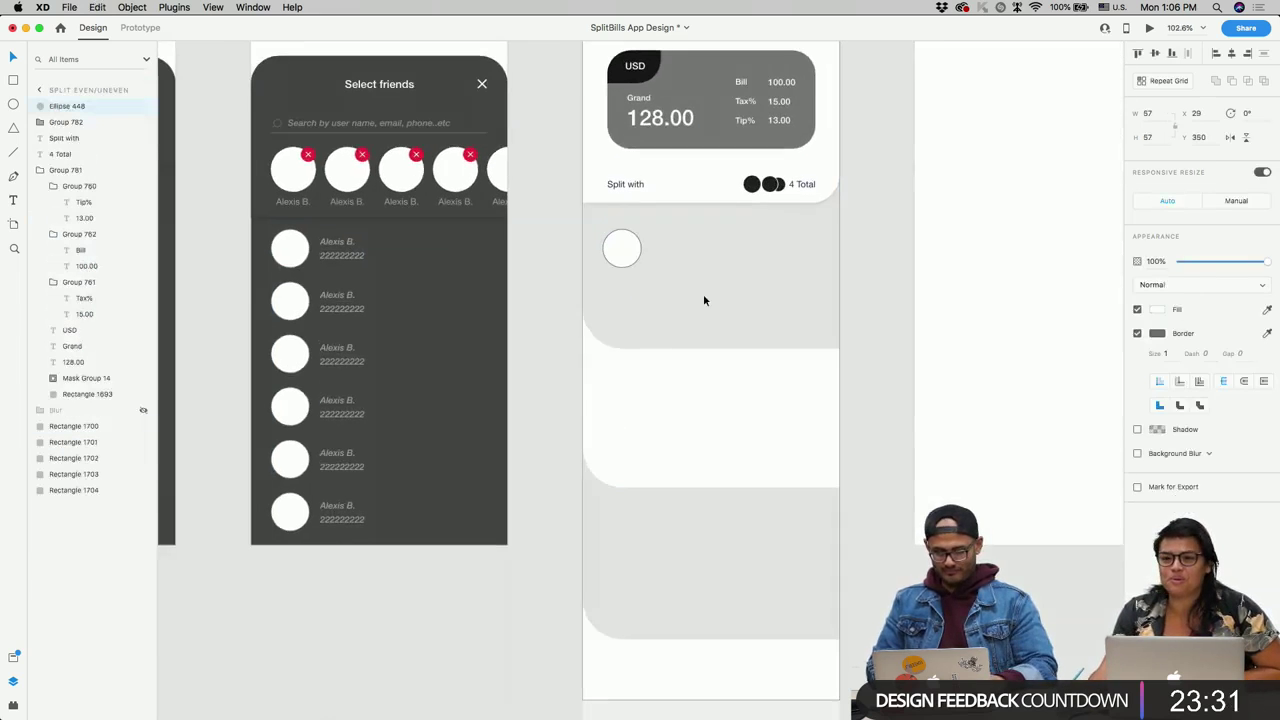
pyautogui.moveTo(625, 260); pyautogui.dragTo(632, 259)
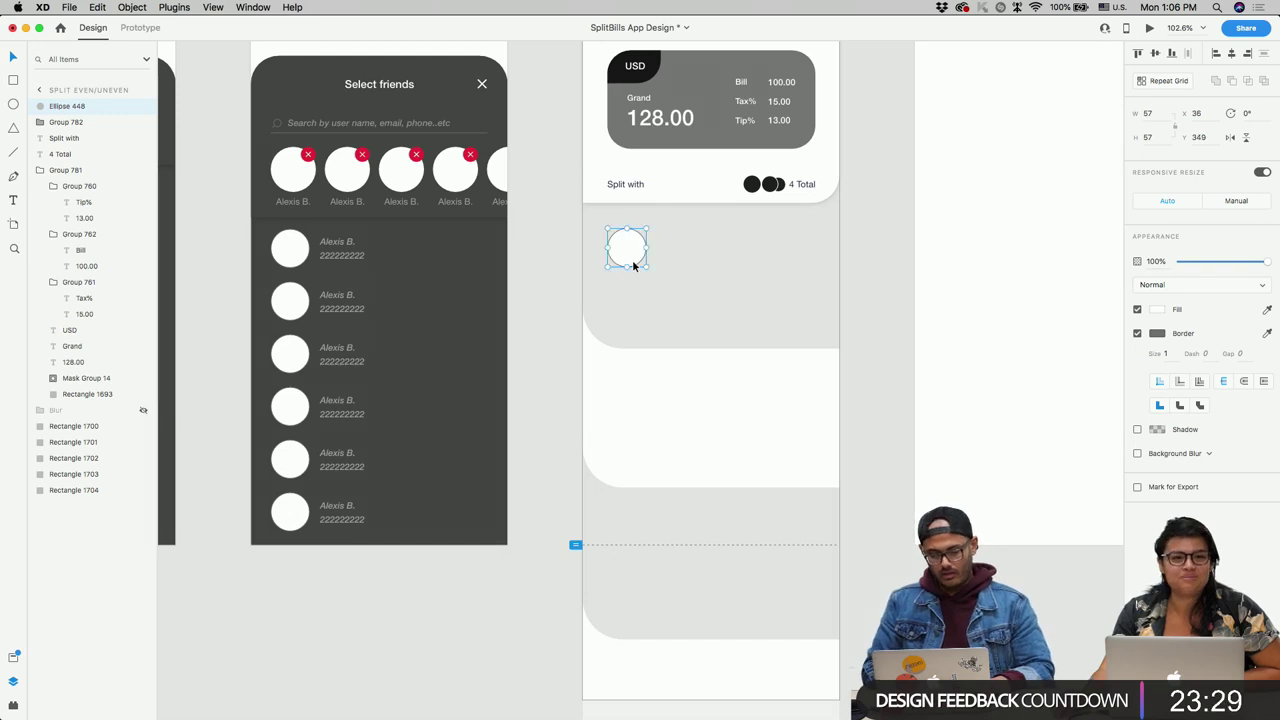
# Step: Copy the first friend's name and number text from Selecting Friends – 2 and paste it beside the new avatar circle
pyautogui.scroll(-3, 632, 259)
pyautogui.hscroll(-4, 632, 259)
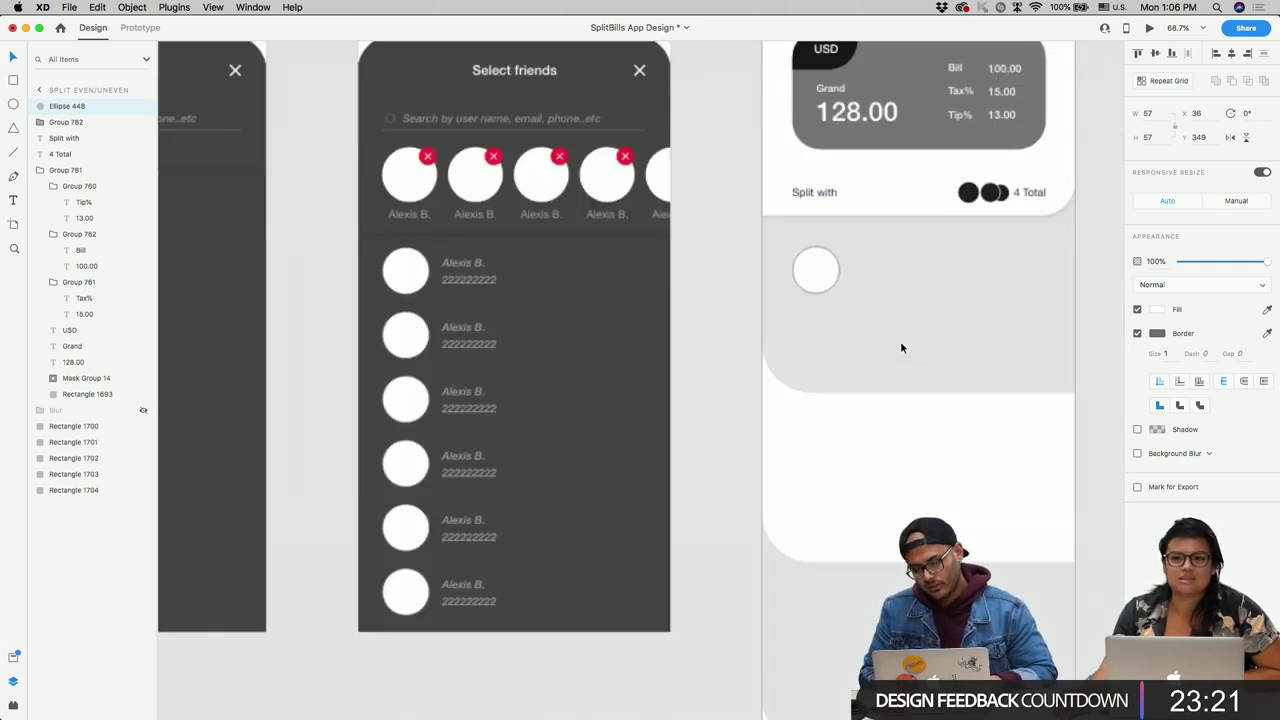
pyautogui.scroll(5, 900, 341)
pyautogui.doubleClick(318, 266)
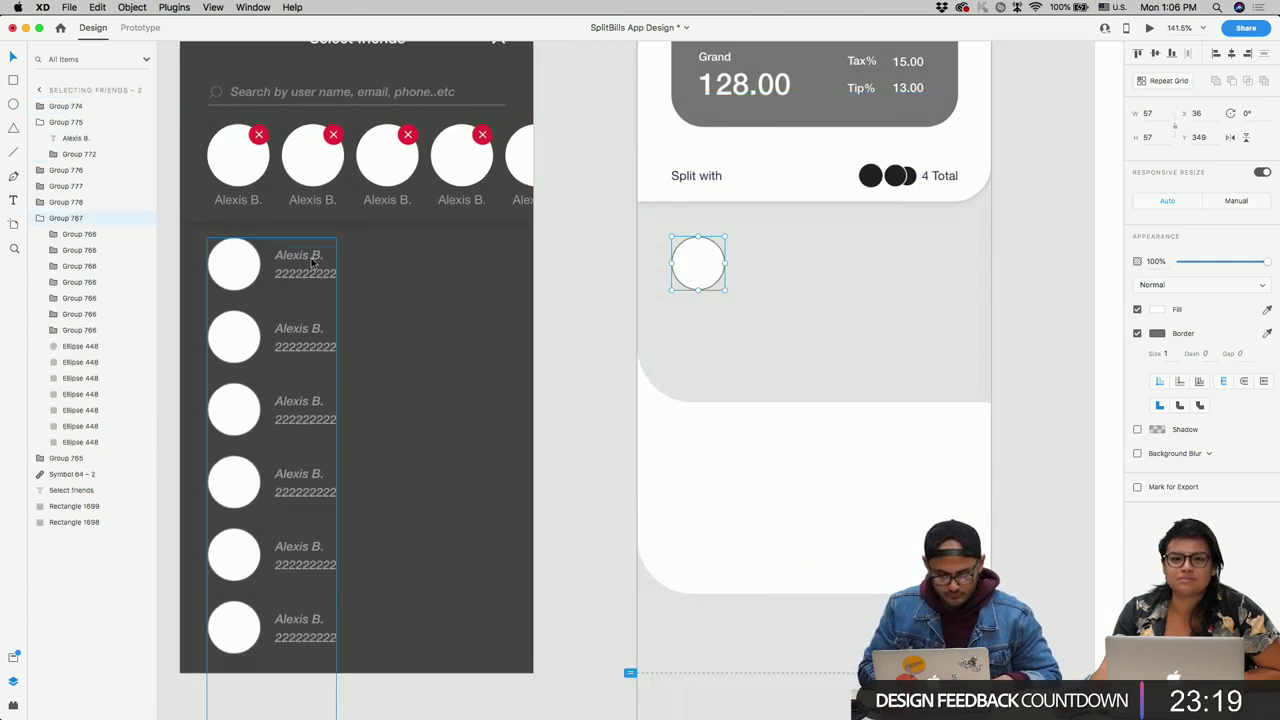
pyautogui.click(772, 274)
pyautogui.press('super+v')
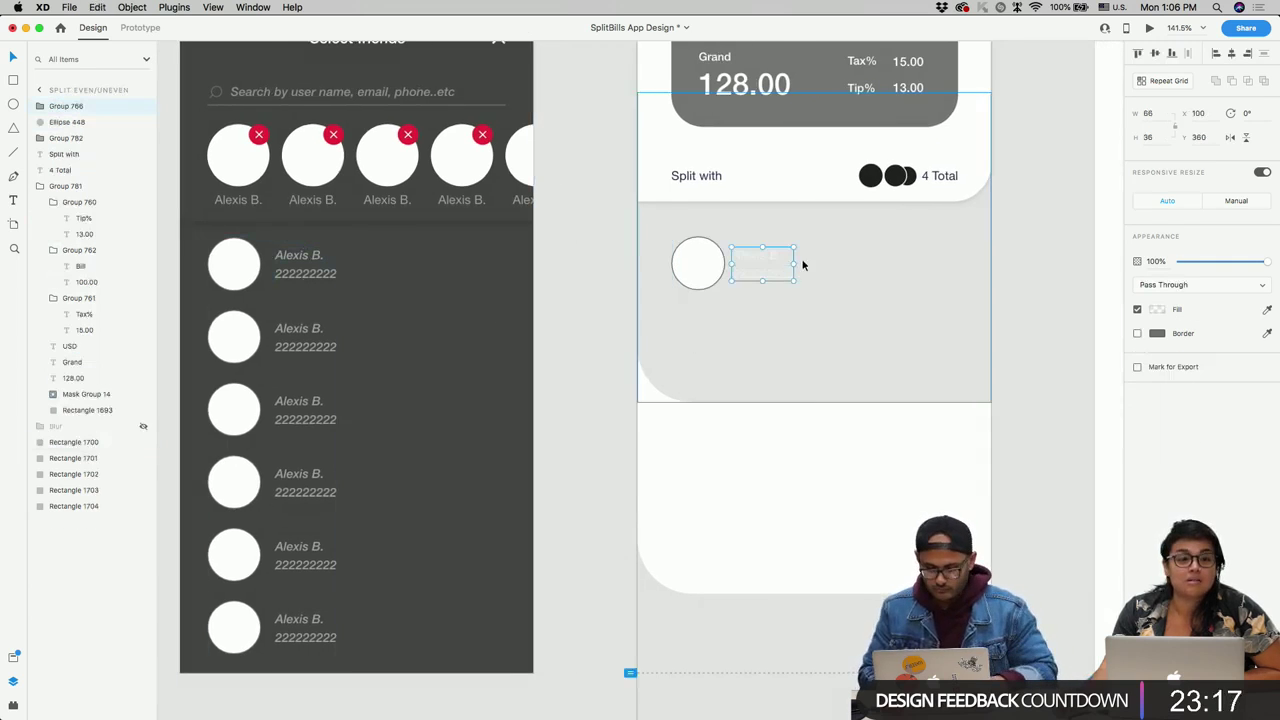
# Step: Remove the avatar circle's border and change the fill of the name and number text beside it to black #000000
pyautogui.click(707, 287)
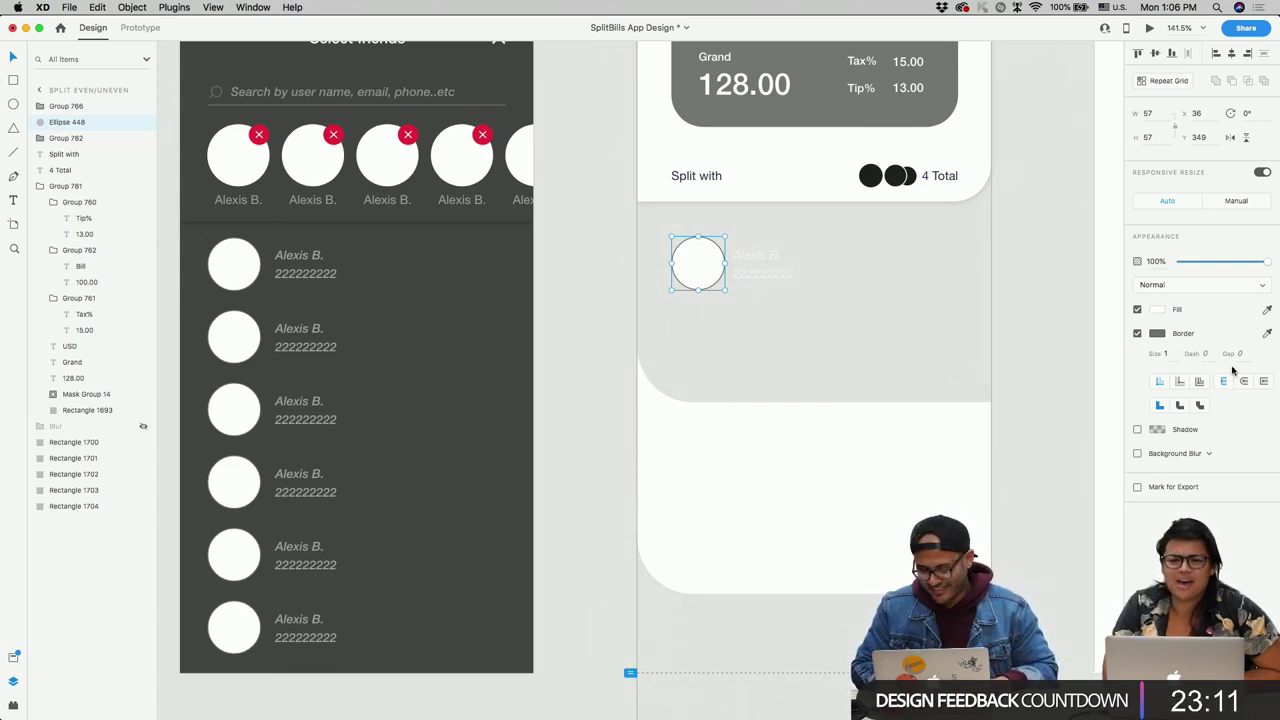
pyautogui.click(1137, 334)
pyautogui.click(757, 275)
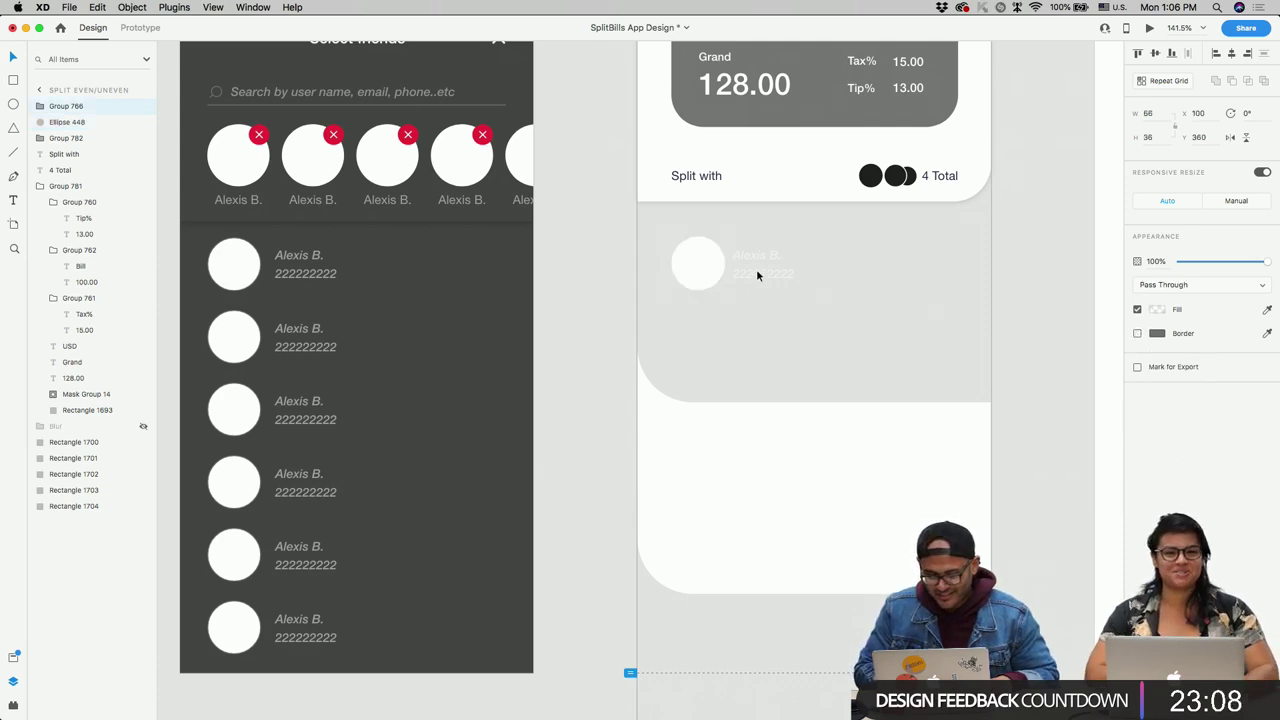
pyautogui.click(1157, 309)
pyautogui.click(1040, 322)
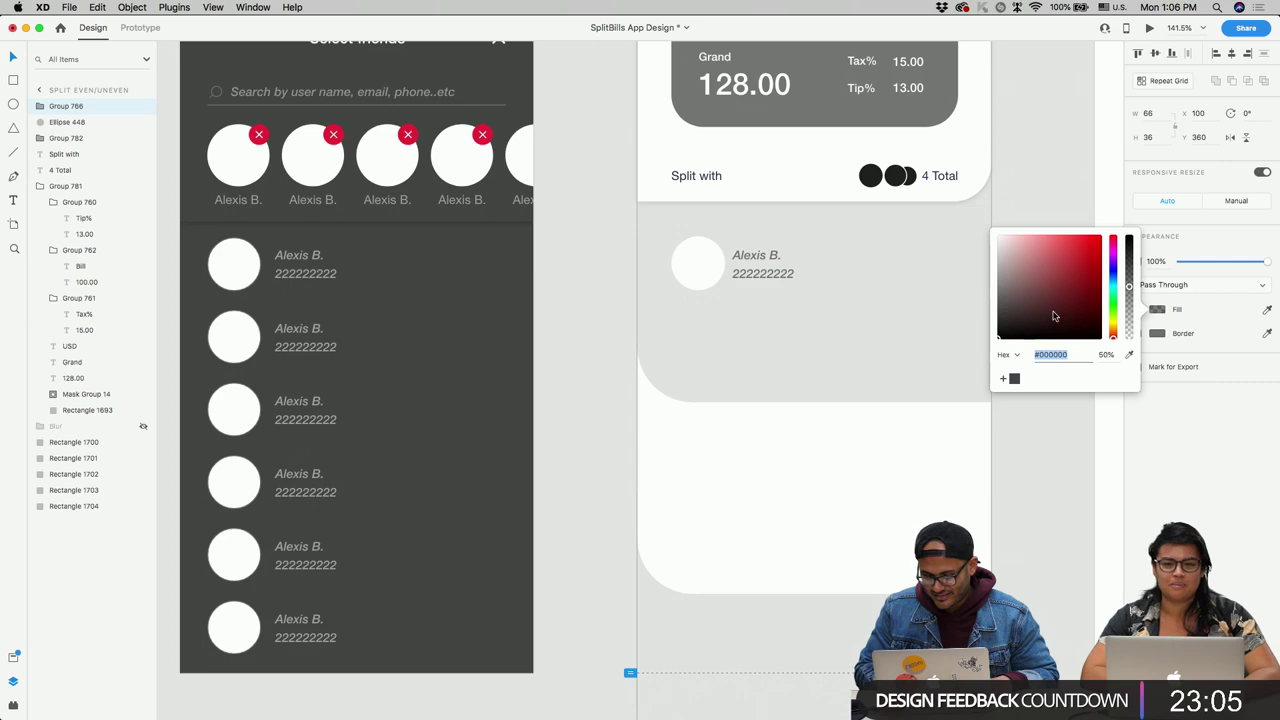
# Step: Make the black fill of the friend's name and number text fully opaque, and replace the number with an @ username
pyautogui.moveTo(1129, 286); pyautogui.dragTo(1129, 240)
pyautogui.click(898, 315)
pyautogui.doubleClick(760, 272)
pyautogui.write('@')
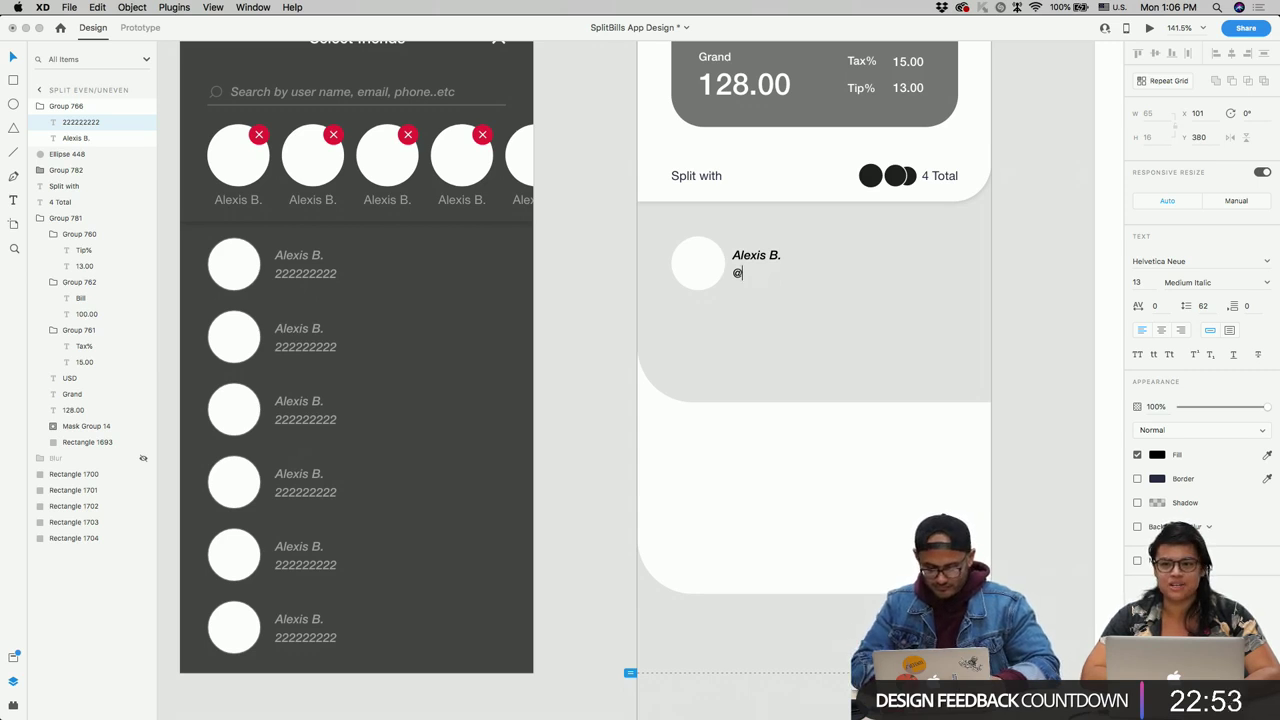
pyautogui.write('.')
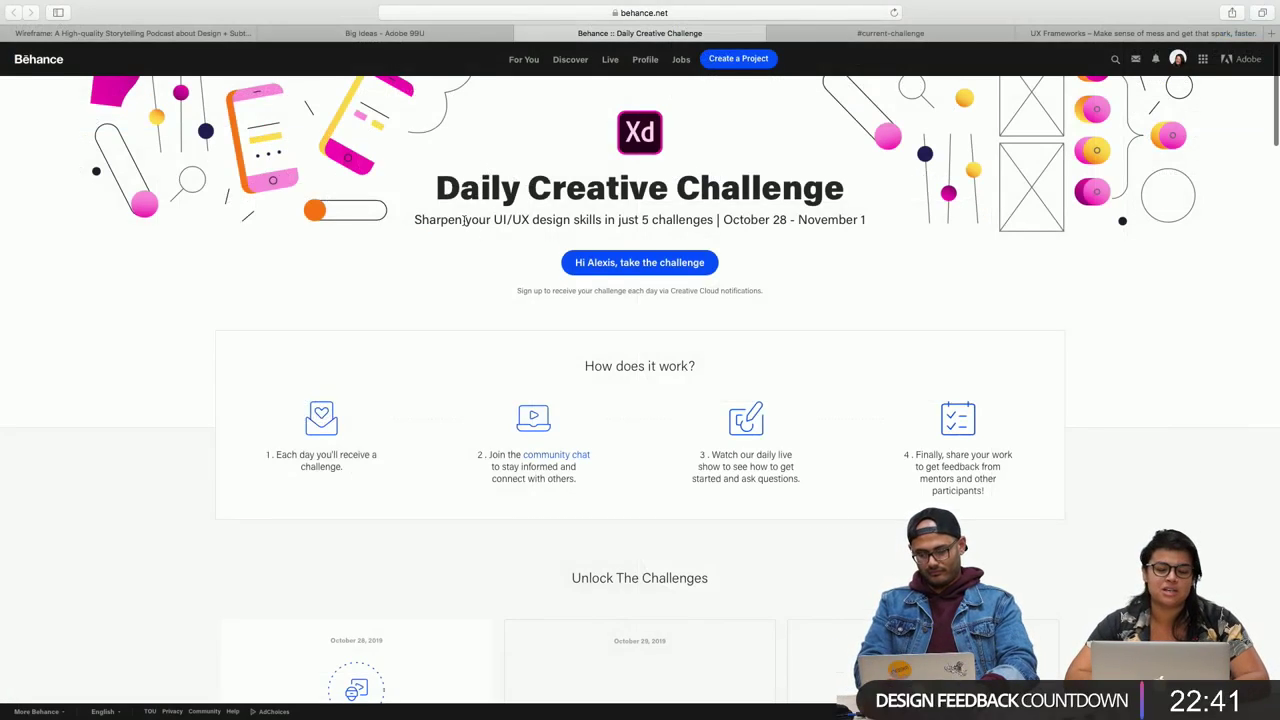
# Step: Switch to the browser and review the October 28 User Flow challenge on Behance's Daily Creative Challenge page
pyautogui.scroll(-5, 465, 220)
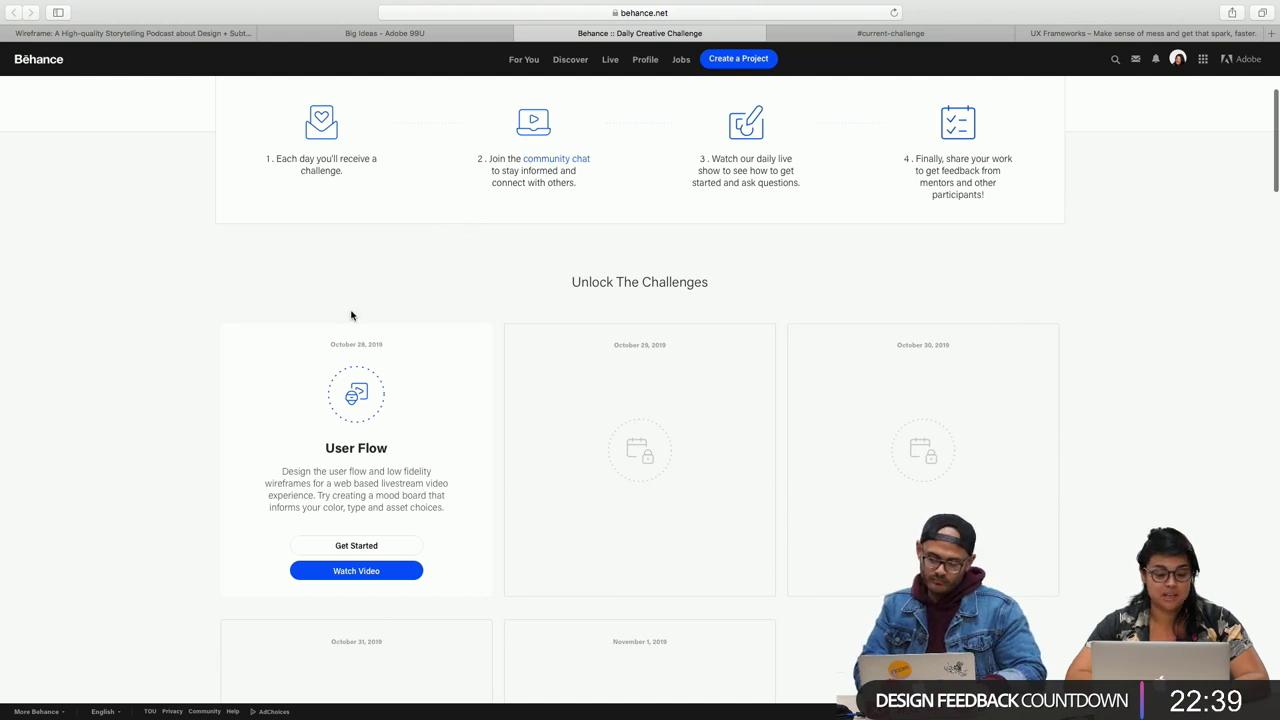
pyautogui.scroll(-1, 351, 314)
pyautogui.scroll(5, 337, 385)
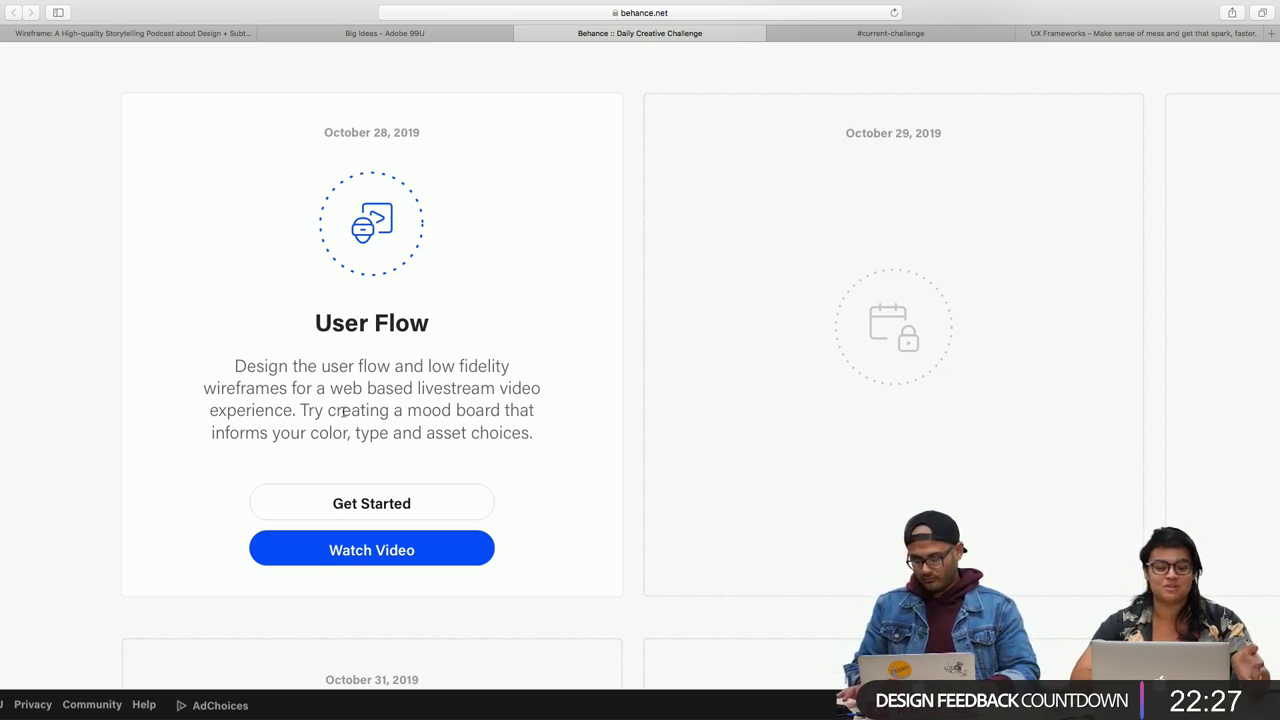
pyautogui.press('shift+super+backslash')
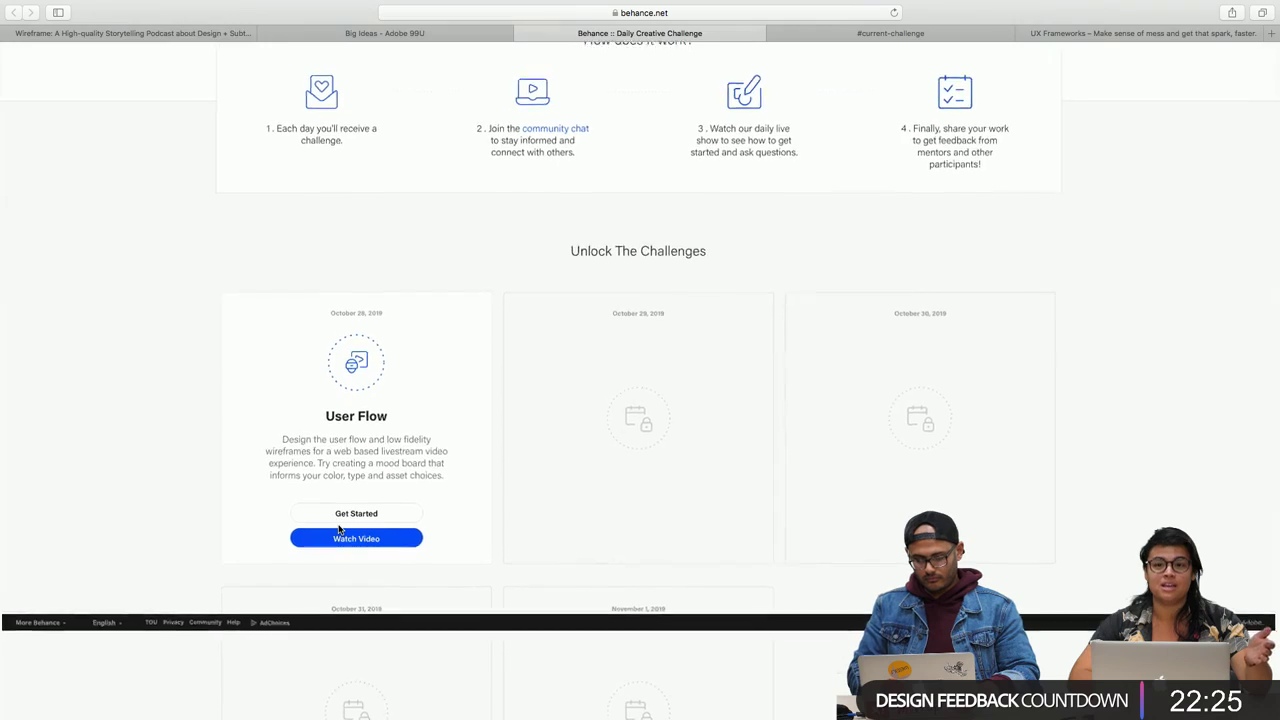
pyautogui.click(694, 201)
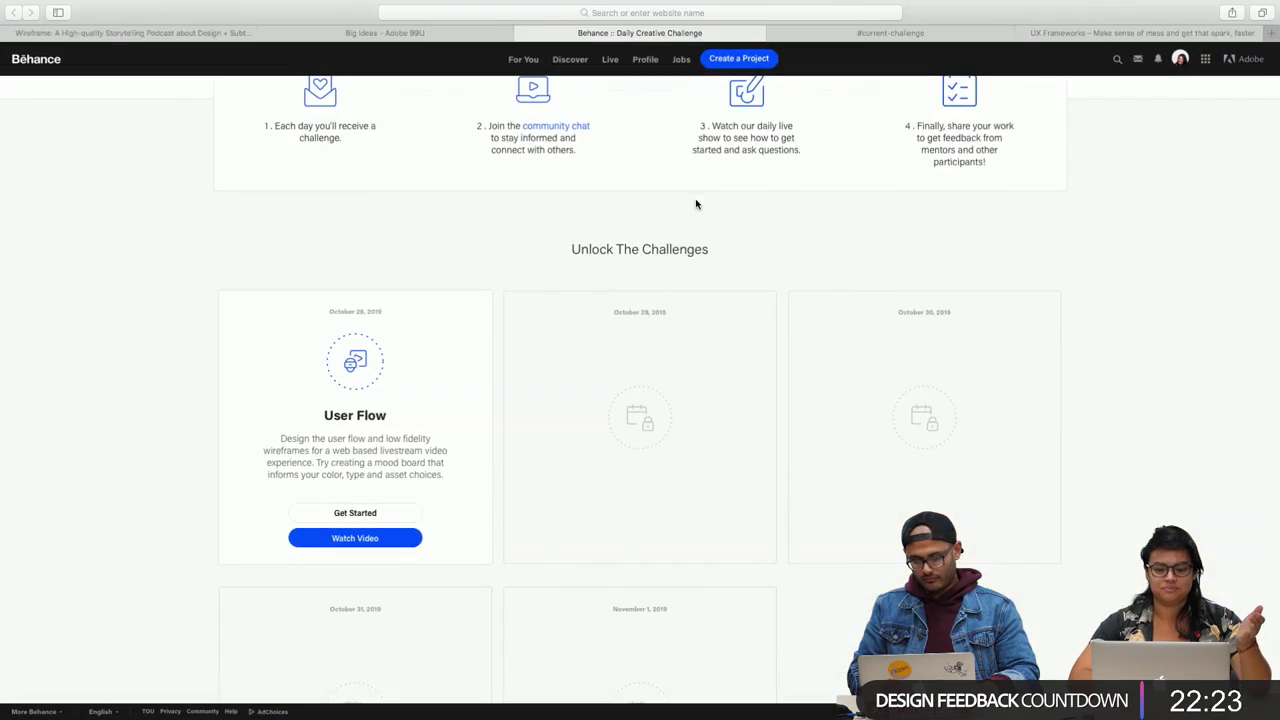
pyautogui.scroll(5, 694, 200)
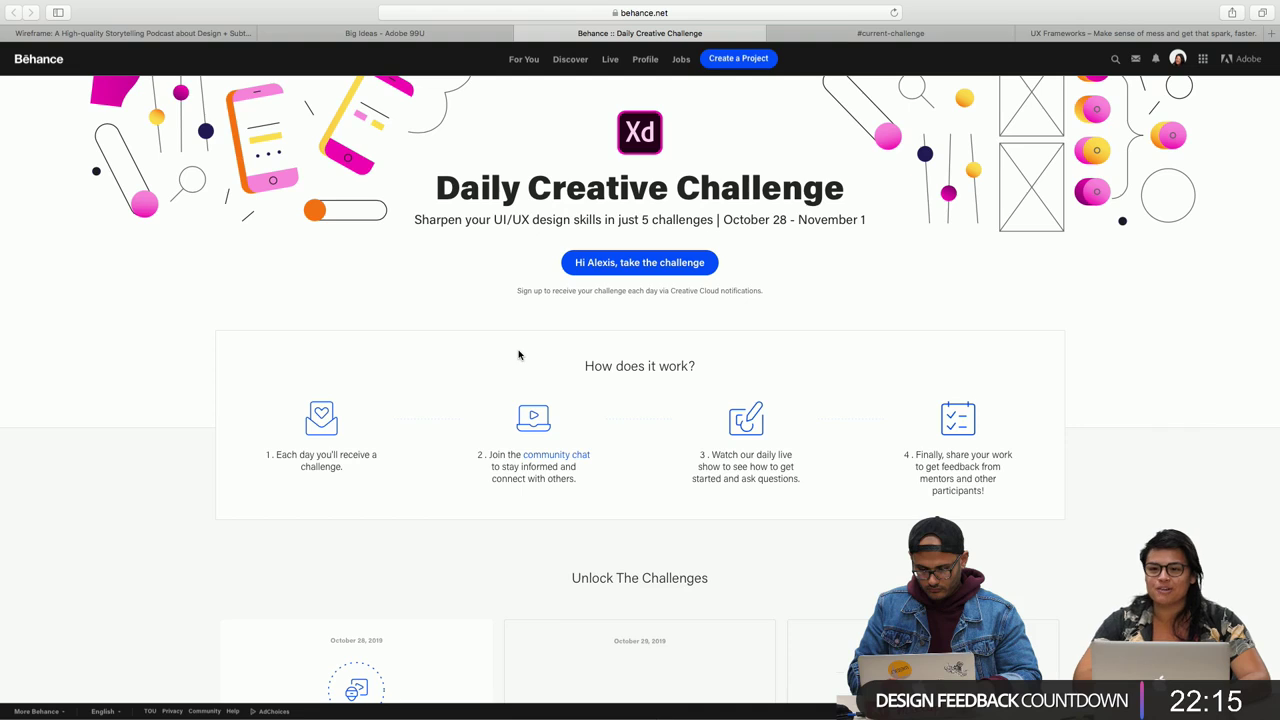
# Step: Examine the Daily Creative Challenge page's locked challenge dates, Next Steps and past challenges sections
pyautogui.scroll(-5, 518, 354)
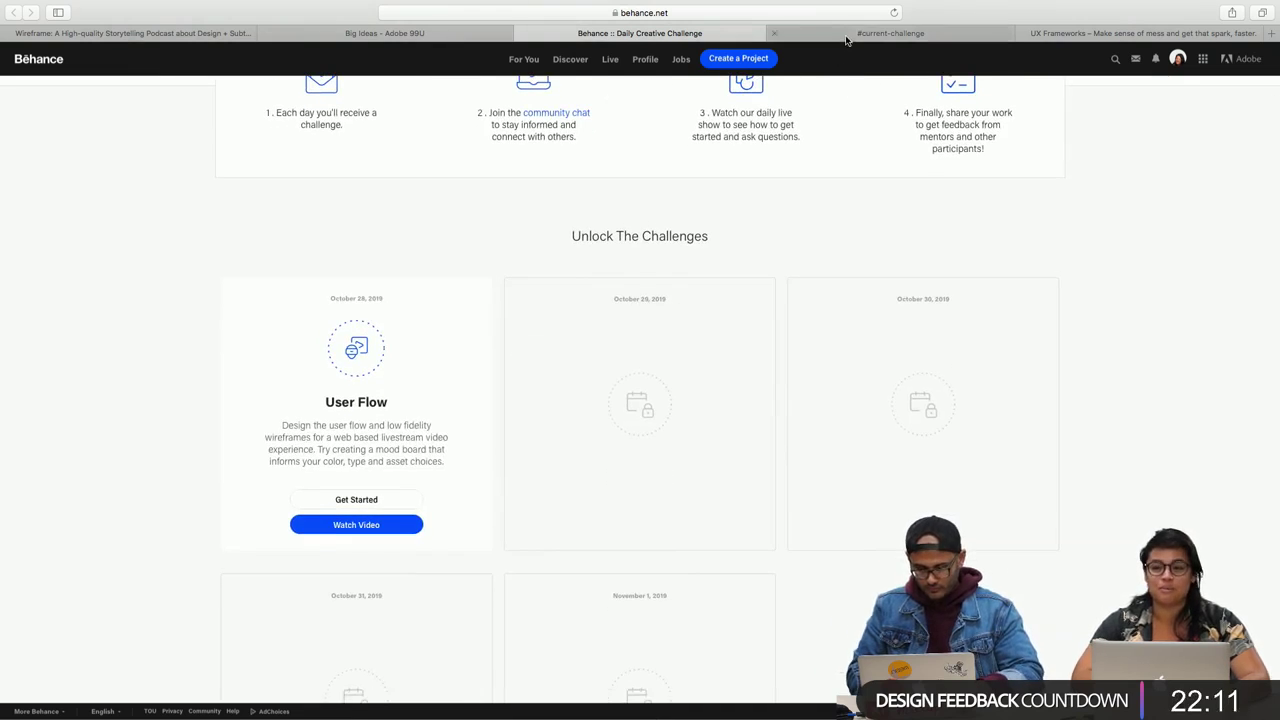
pyautogui.scroll(-7, 765, 278)
pyautogui.scroll(-4, 765, 278)
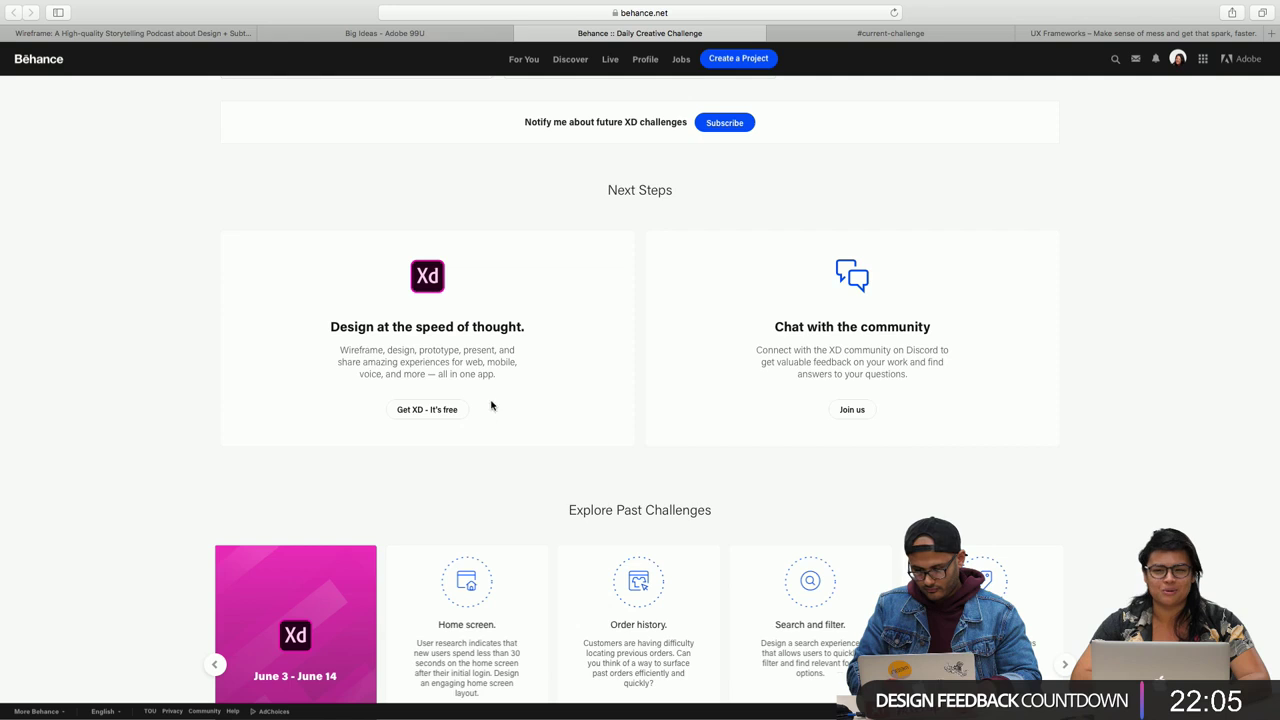
pyautogui.scroll(2, 495, 400)
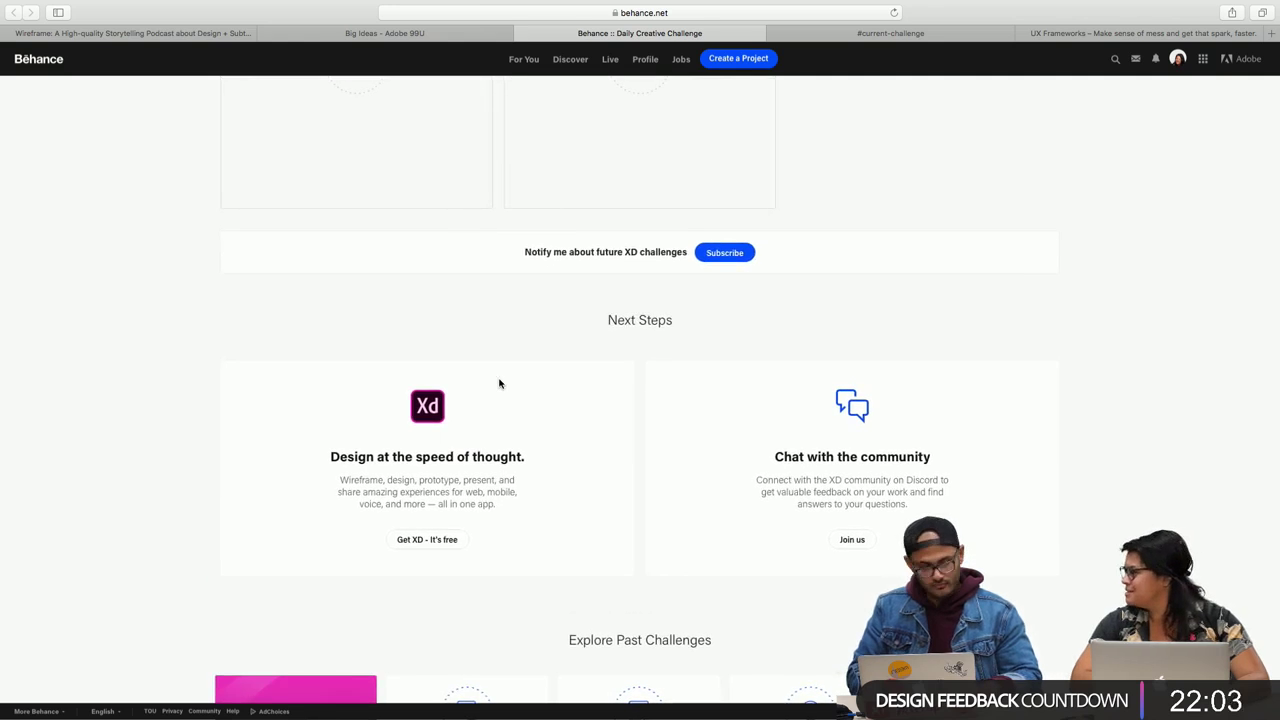
pyautogui.scroll(10, 499, 383)
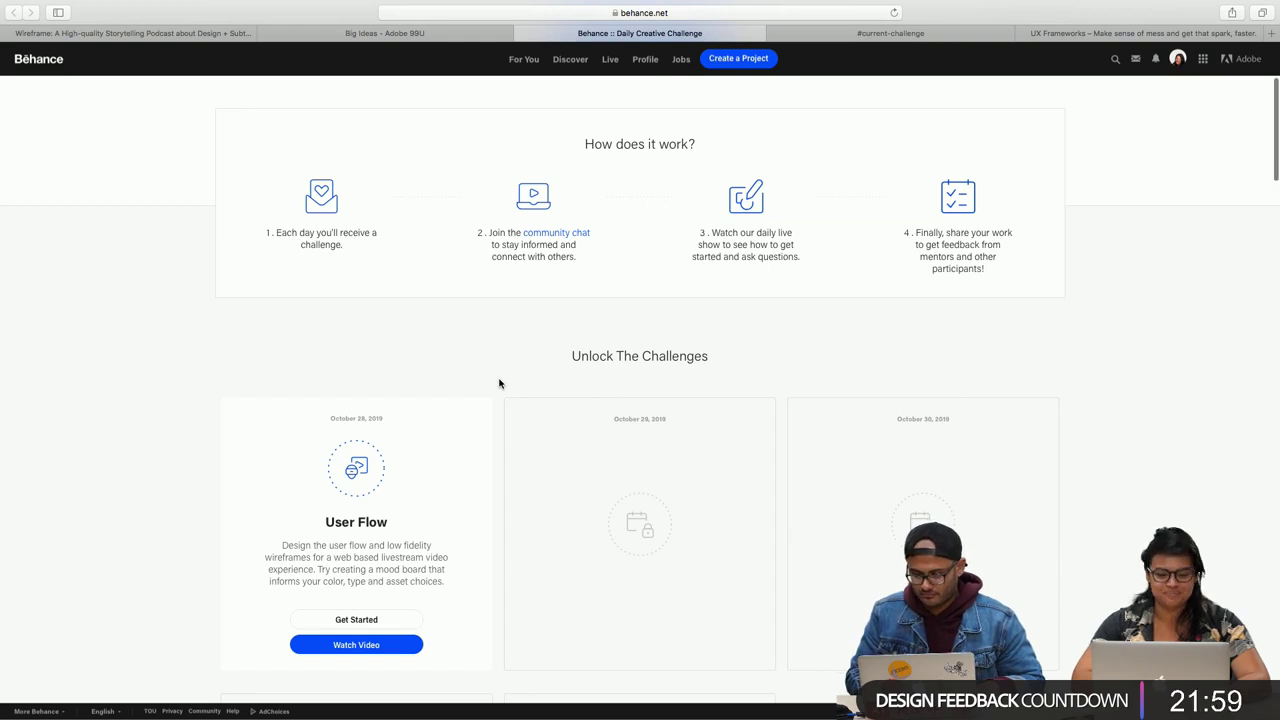
pyautogui.scroll(3, 499, 383)
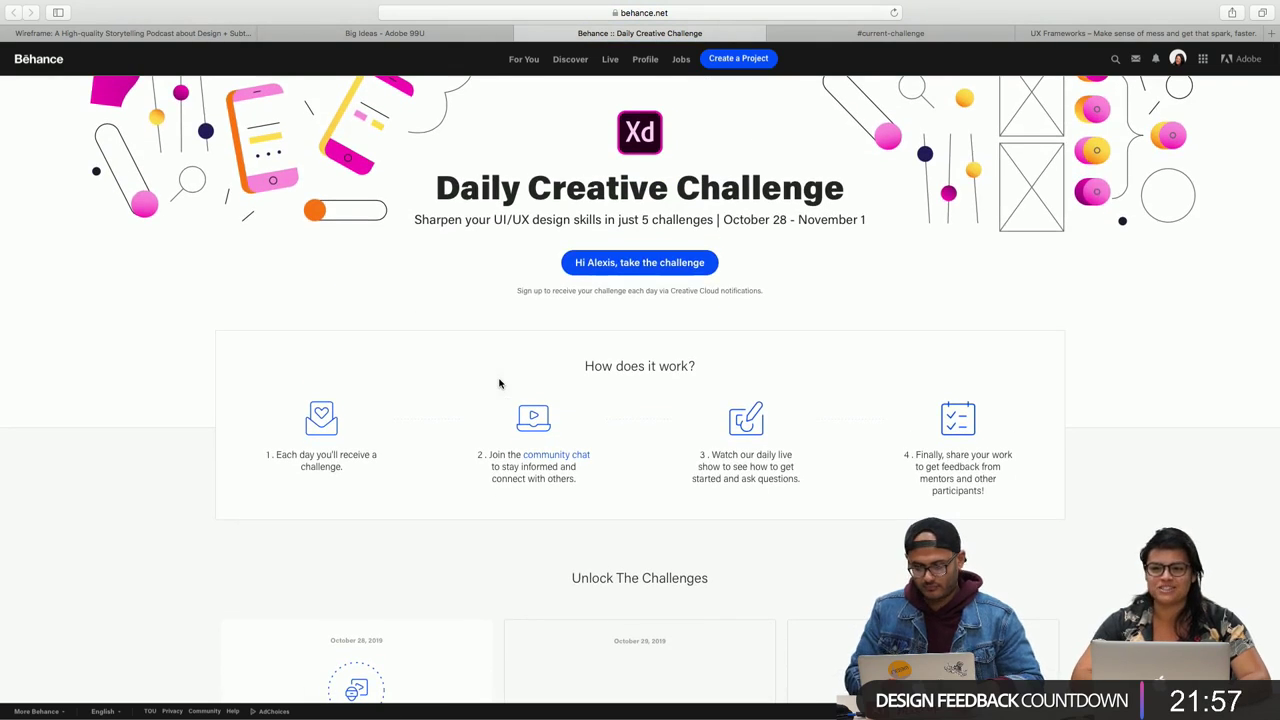
pyautogui.scroll(-7, 499, 383)
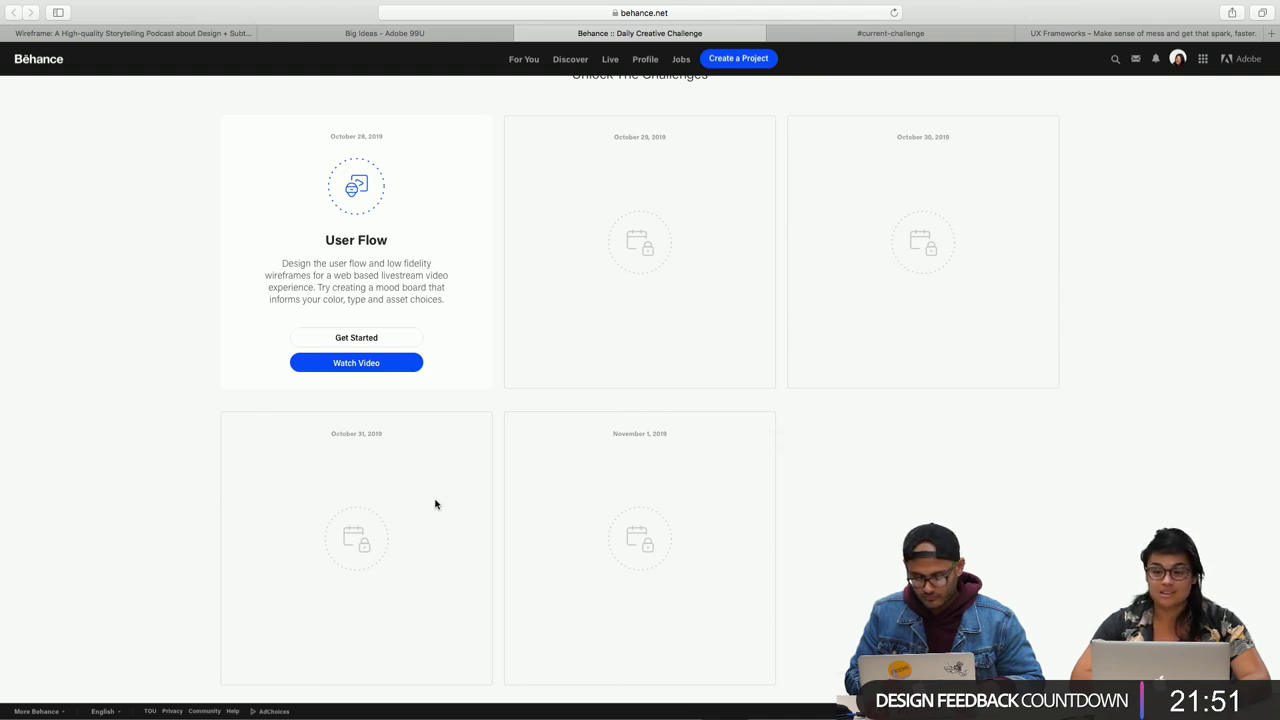
pyautogui.scroll(3, 352, 492)
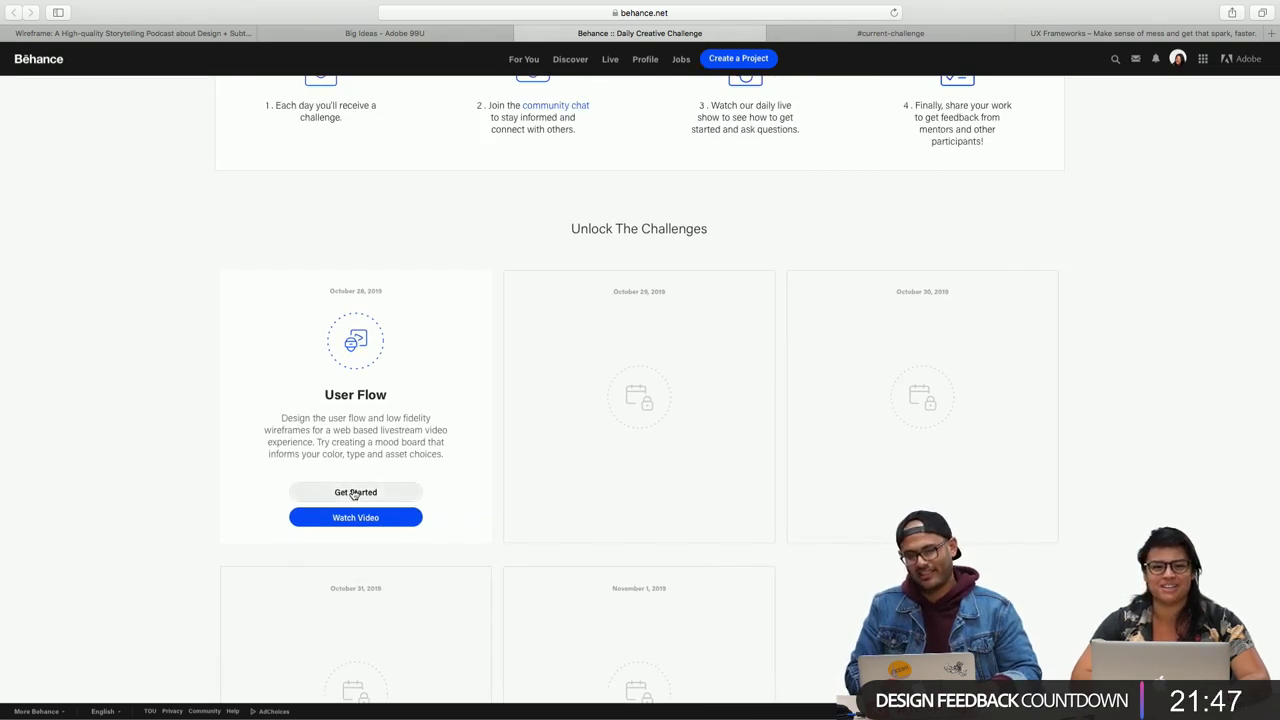
pyautogui.scroll(-1, 354, 494)
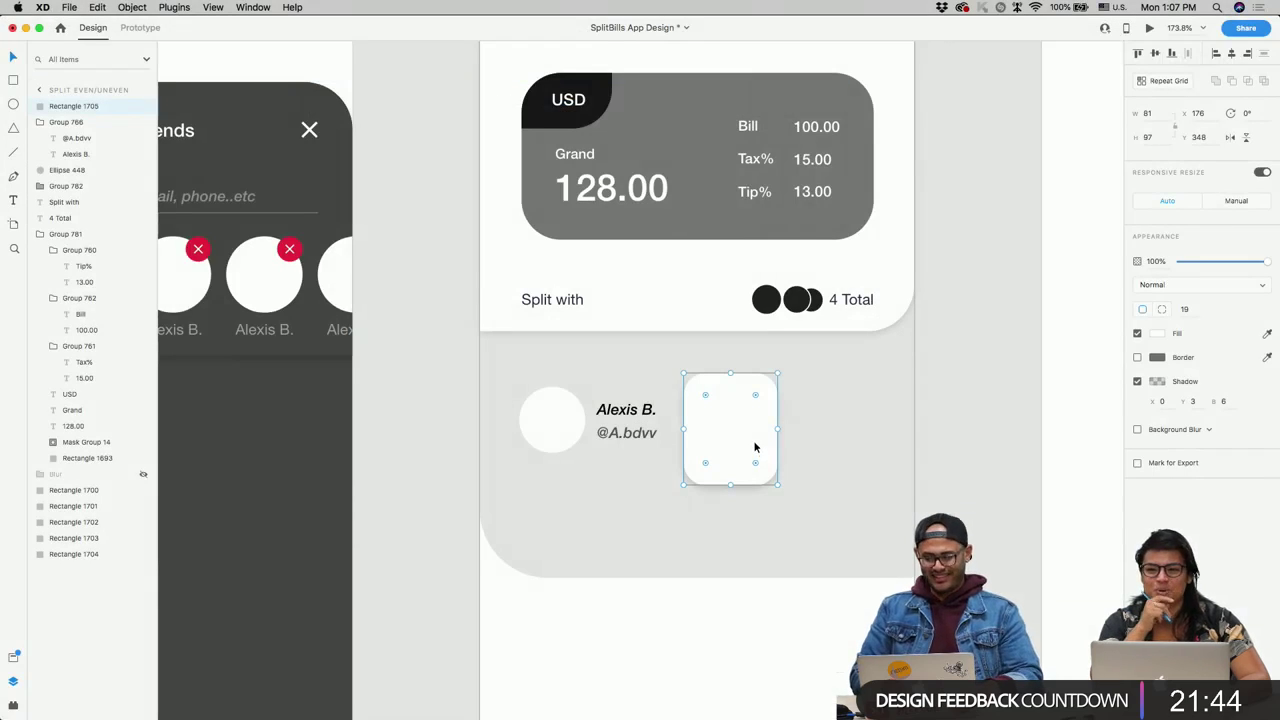
# Step: Switch back to XD and nudge the white rounded card beside the friend's details to X 175, Y 345
pyautogui.press('Up')
pyautogui.press('Up')
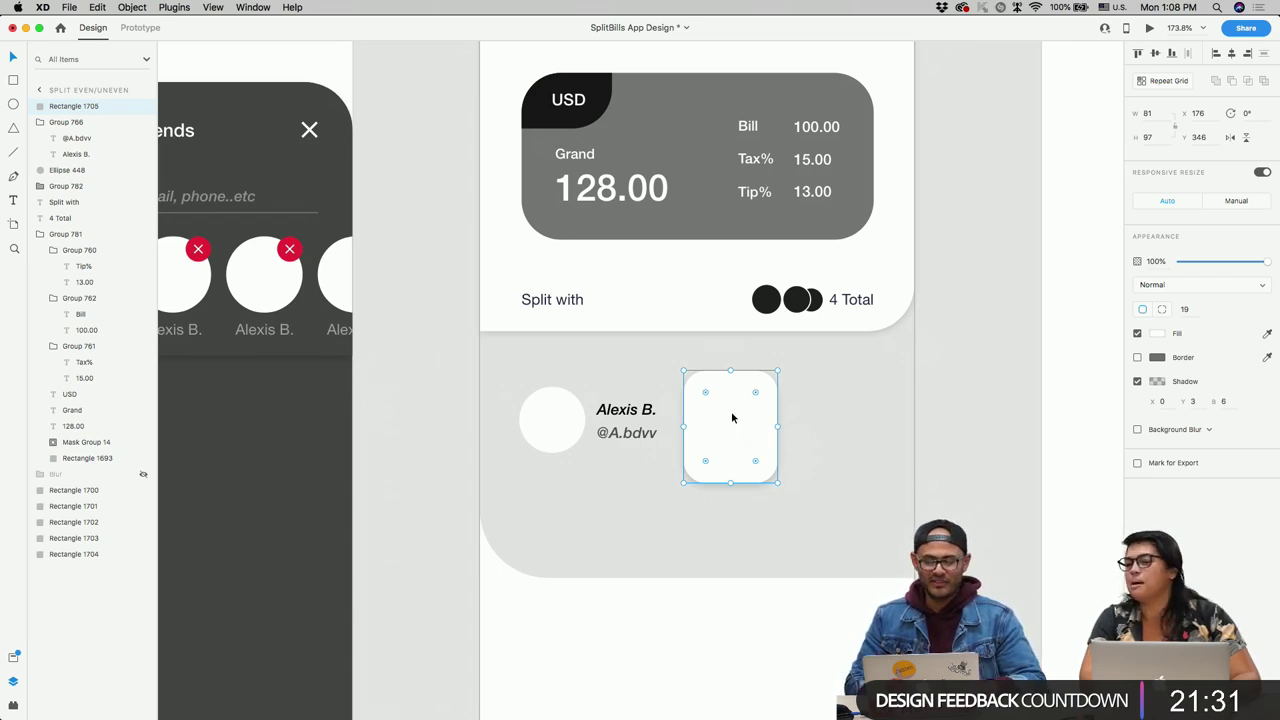
pyautogui.press('Left')
pyautogui.press('Up')
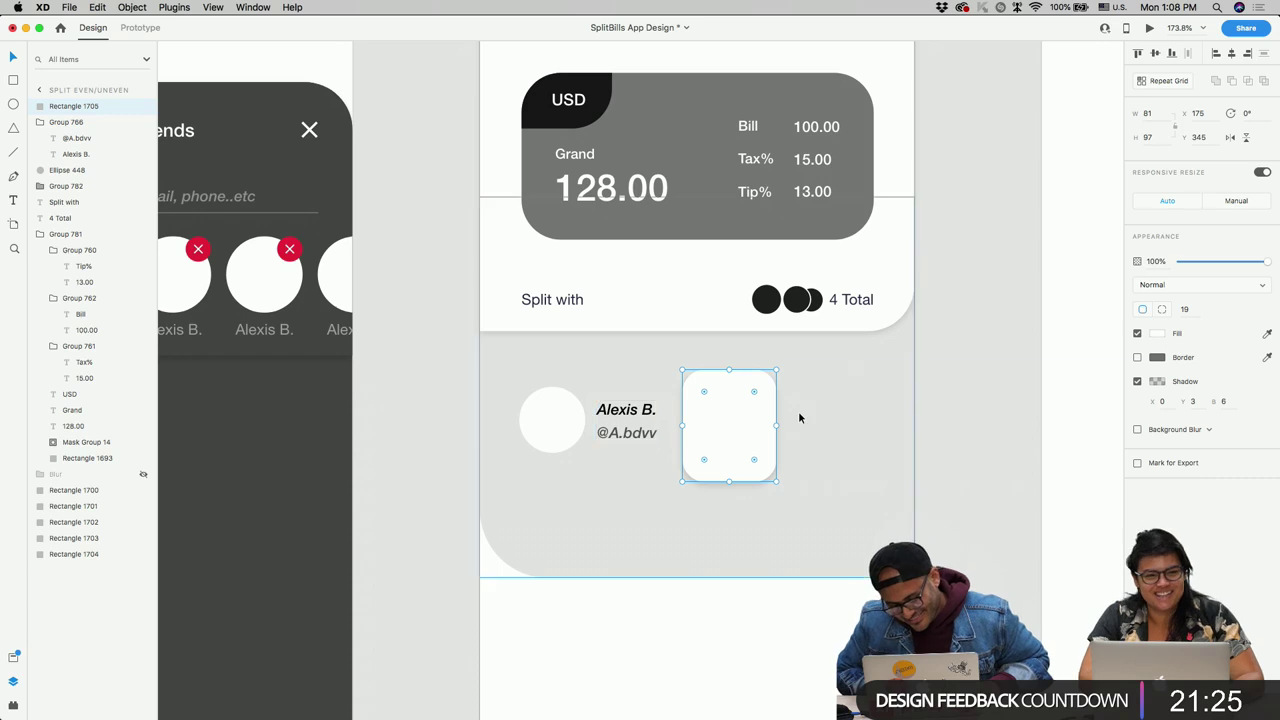
# Step: Duplicate the friend's name text to the far side of the white card and set the copy's font size to 11
pyautogui.click(640, 412)
pyautogui.click(663, 492)
pyautogui.click(625, 411)
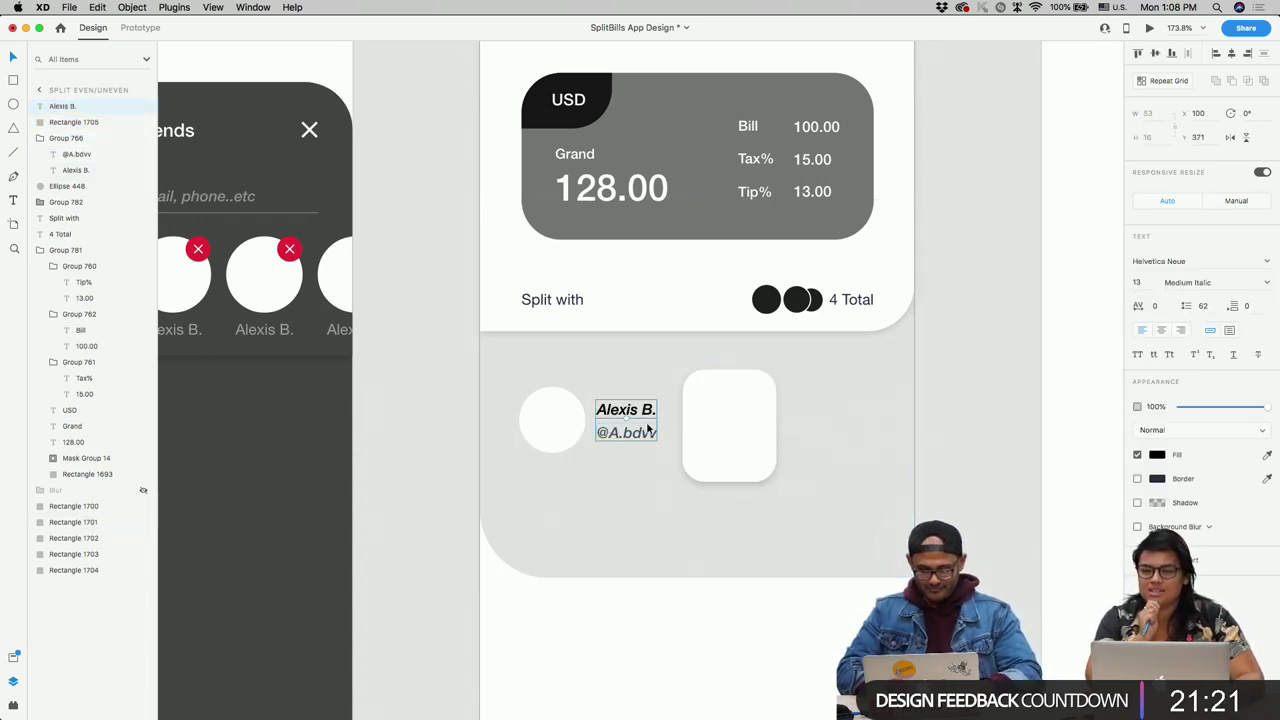
pyautogui.moveTo(669, 411); pyautogui.dragTo(834, 400)
pyautogui.click(1149, 281)
pyautogui.write('11')
pyautogui.press('Return')
# Step: Change the copied text to Tip and set its font weight to Medium
pyautogui.doubleClick(833, 399)
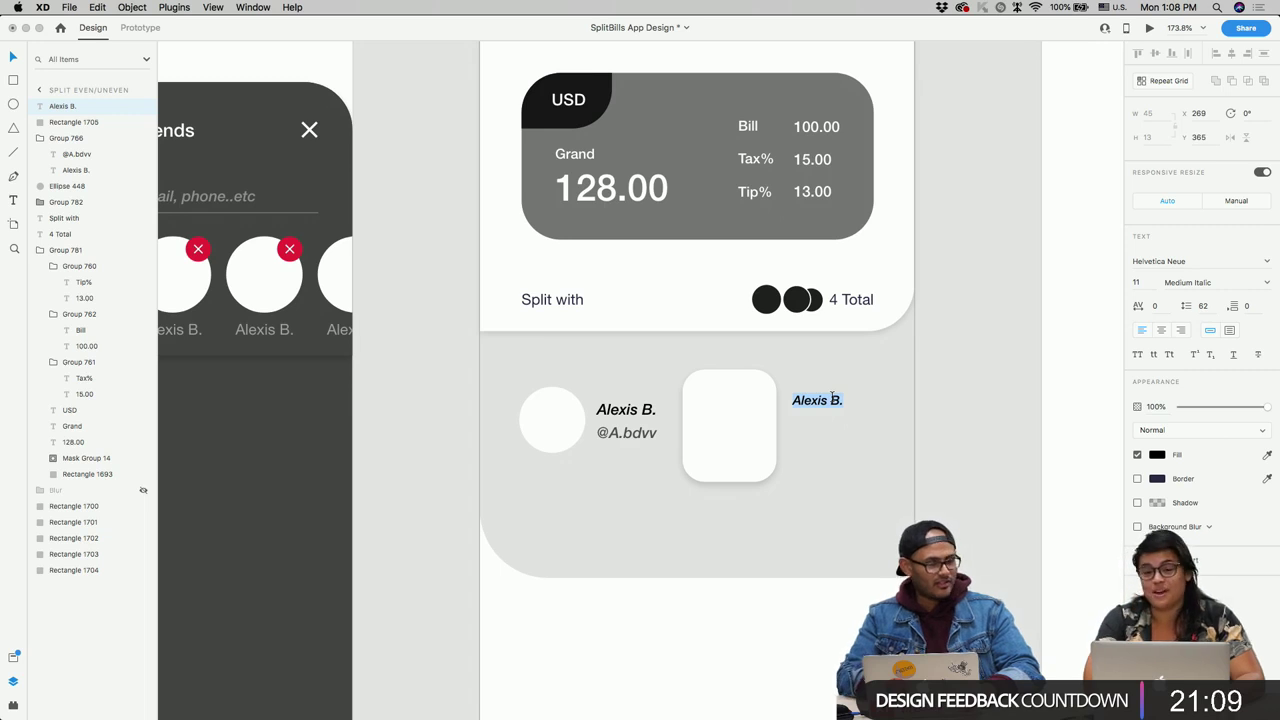
pyautogui.write('Tip')
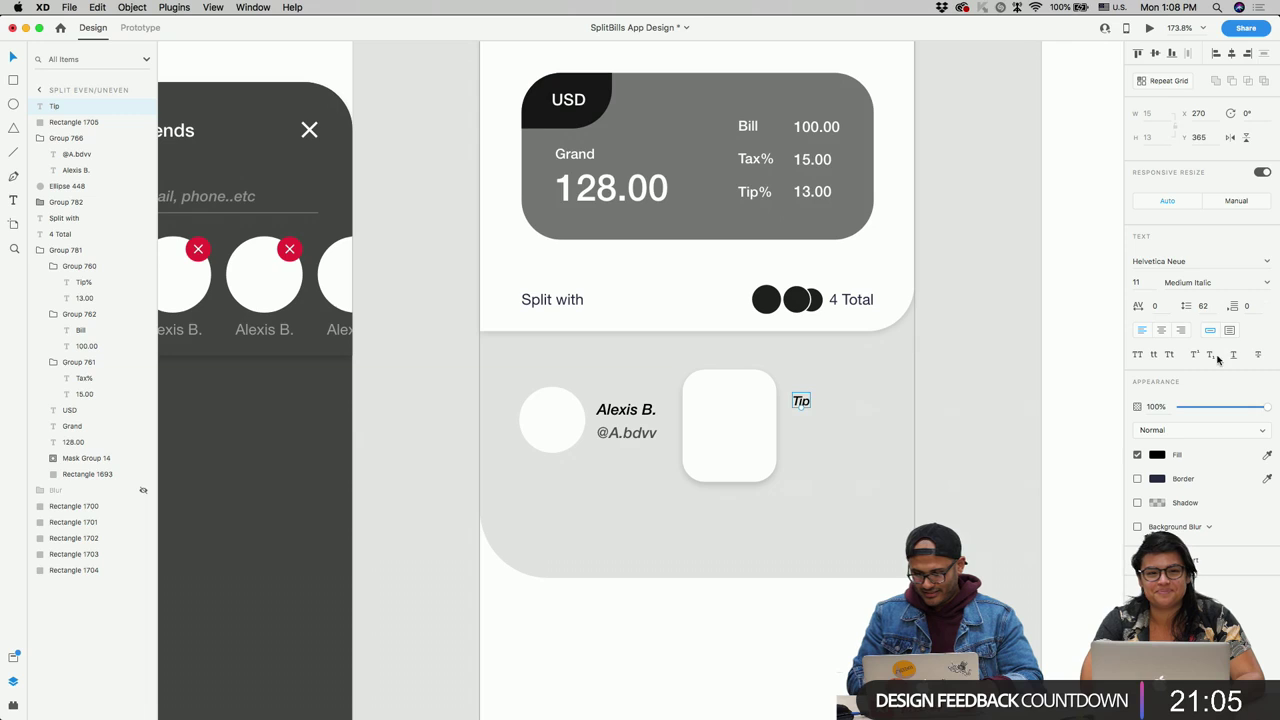
pyautogui.click(1265, 287)
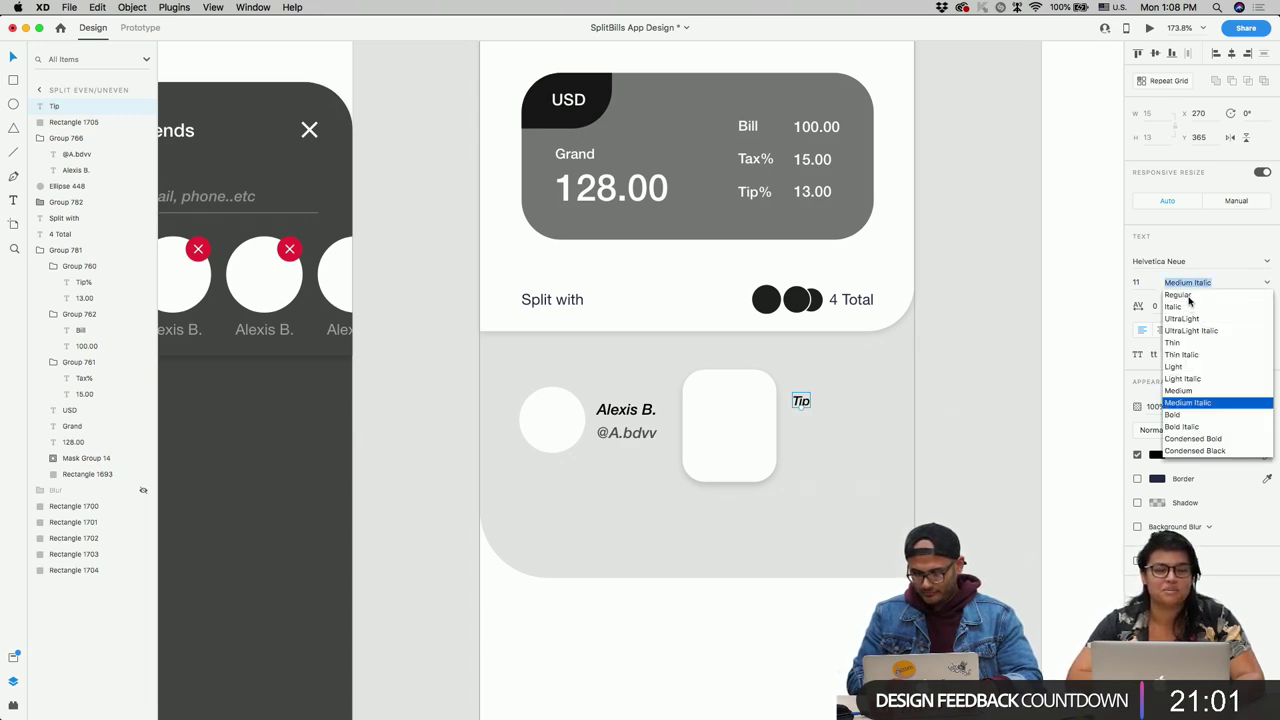
pyautogui.click(1176, 391)
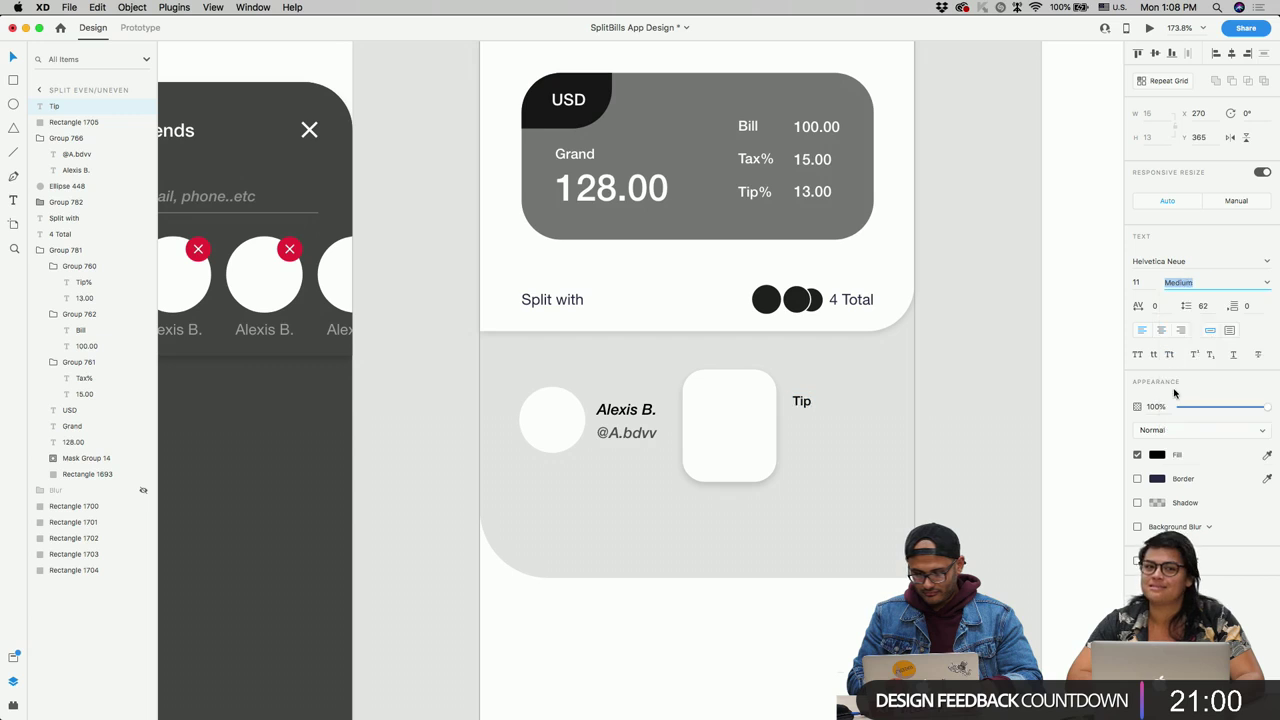
# Step: Duplicate the Tip label directly below itself and change the upper label to Tax
pyautogui.moveTo(800, 401); pyautogui.dragTo(808, 438)
pyautogui.doubleClick(808, 400)
pyautogui.write('Tax')
pyautogui.press('Escape')
pyautogui.moveTo(810, 440); pyautogui.dragTo(811, 442)
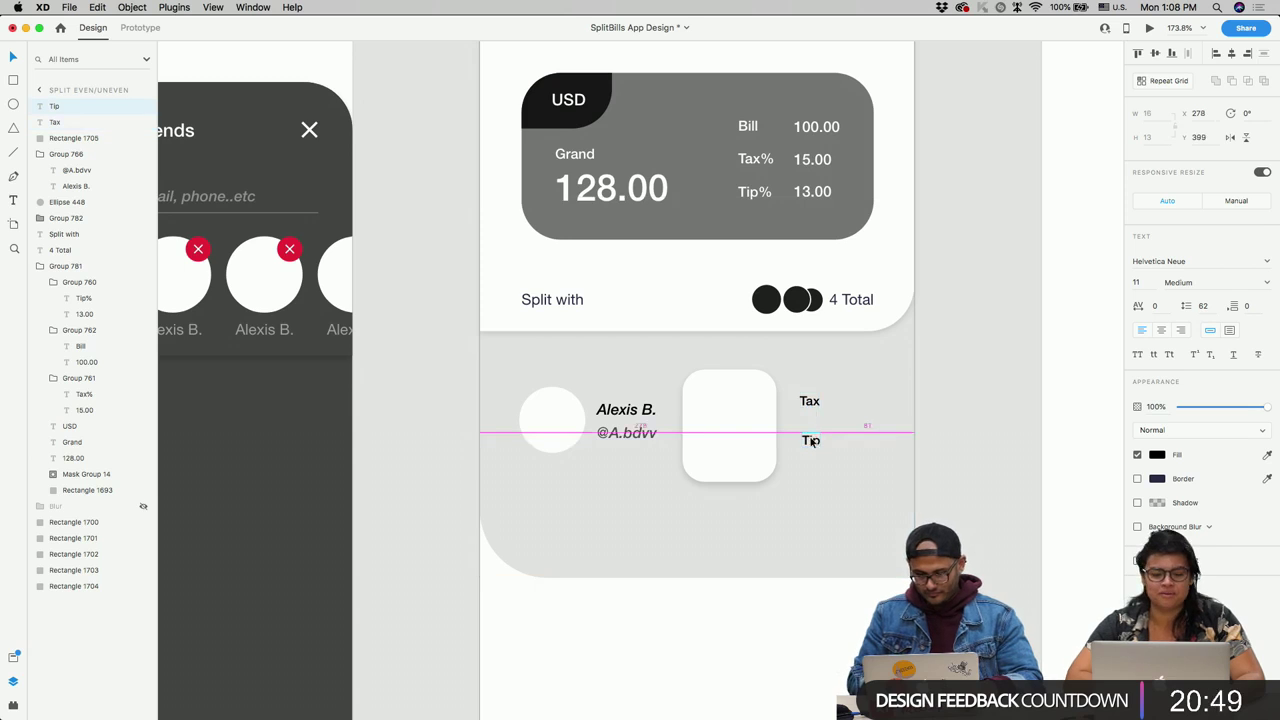
# Step: Line up the Tax label with the Tip label and move the pair to X 278, Y 370
pyautogui.scroll(5, 811, 441)
pyautogui.click(816, 343)
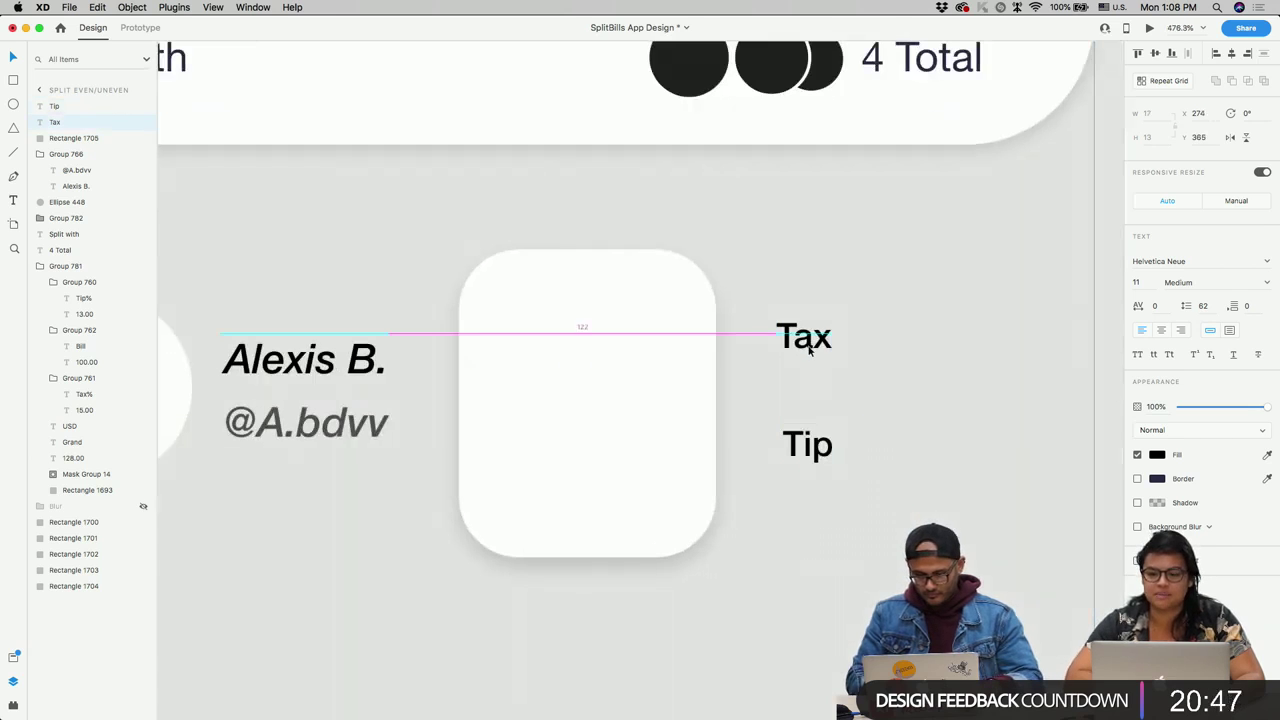
pyautogui.moveTo(819, 348); pyautogui.dragTo(823, 340)
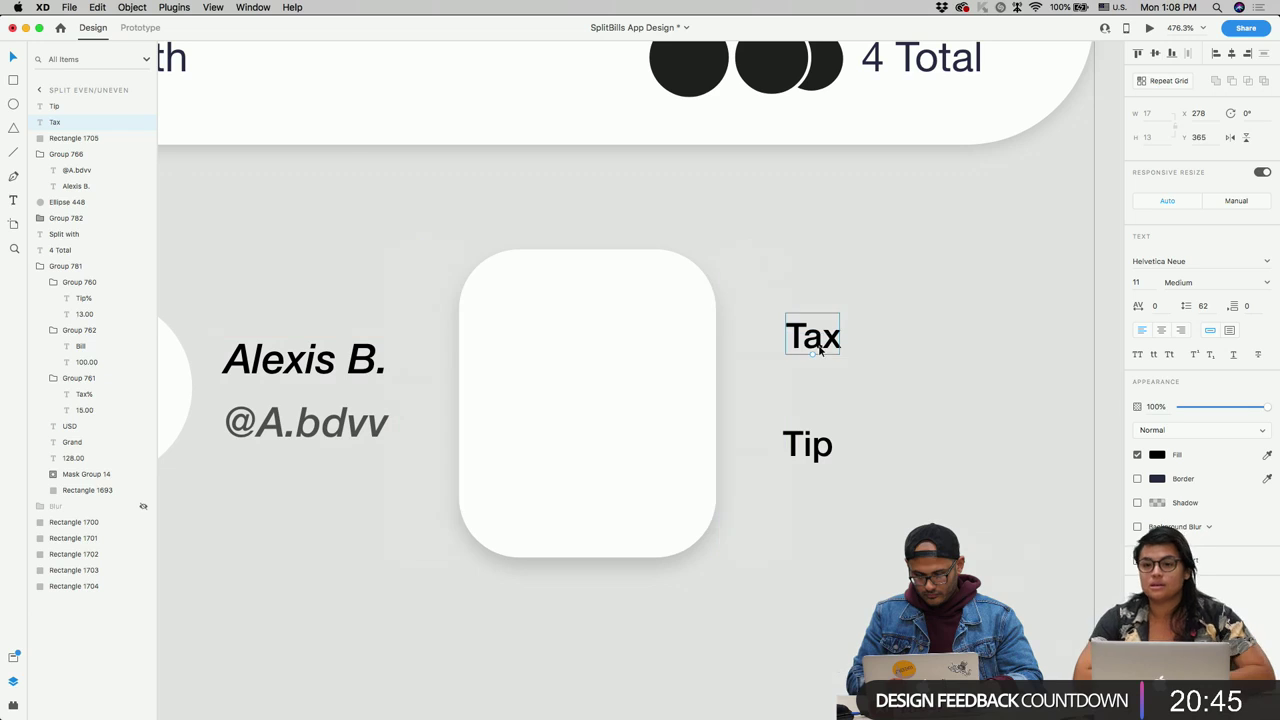
pyautogui.keyDown('shift'); pyautogui.click(808, 451); pyautogui.keyUp('shift')
pyautogui.scroll(-3, 810, 455)
pyautogui.moveTo(813, 459); pyautogui.dragTo(812, 472)
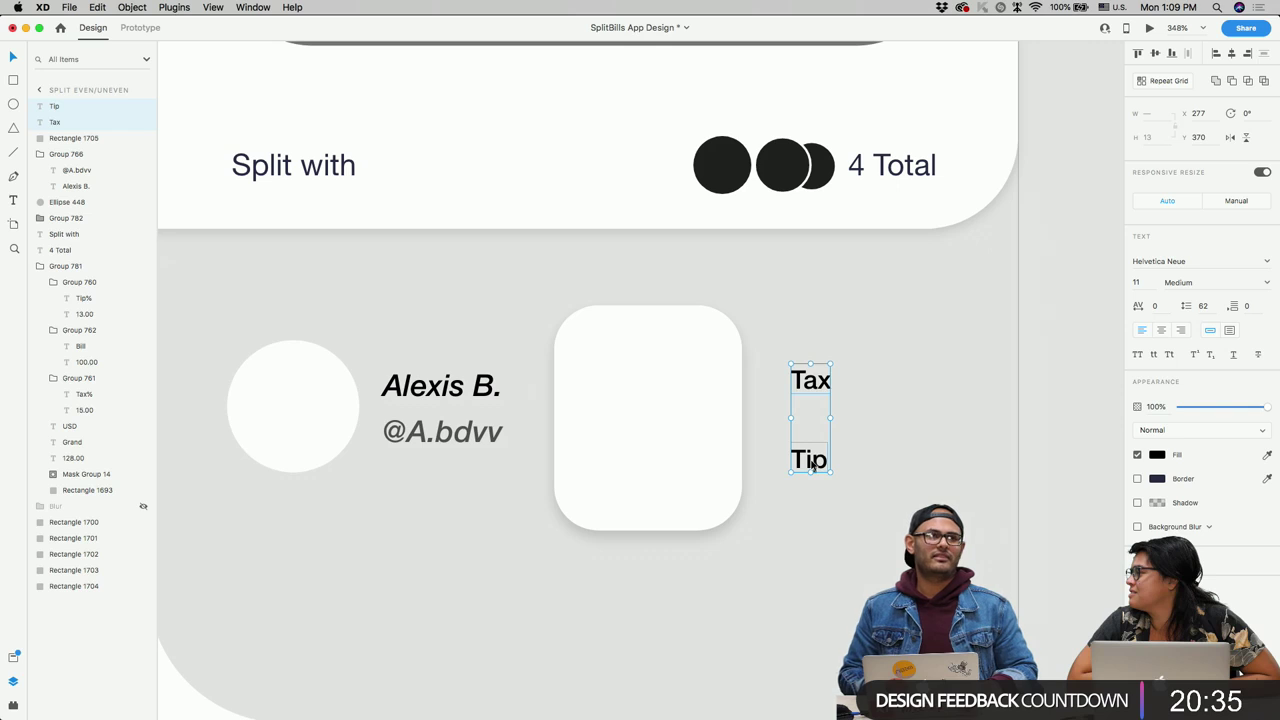
pyautogui.moveTo(812, 465)
pyautogui.mouseDown()
pyautogui.moveTo(815, 478)
pyautogui.moveTo(815, 464)
pyautogui.mouseUp()
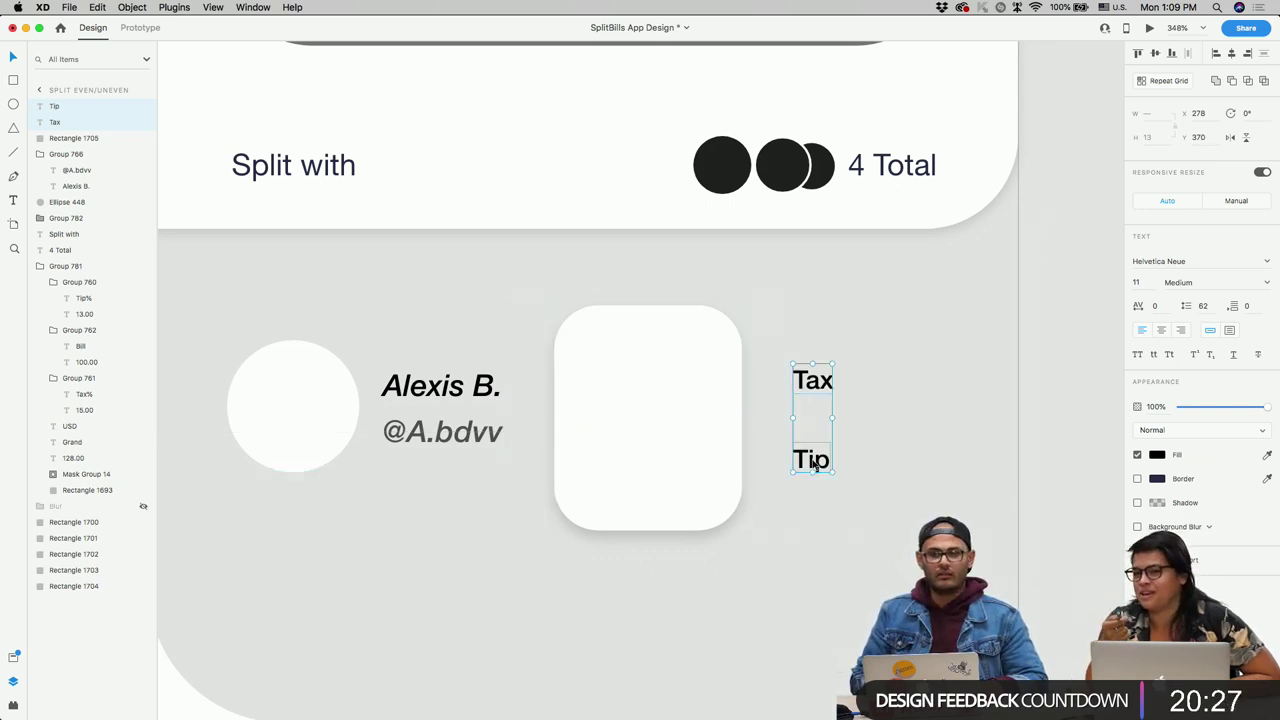
# Step: Duplicate the Tax label beside itself as the amount 0.00, and copy that amount down to the Tip row
pyautogui.scroll(-3, 815, 462)
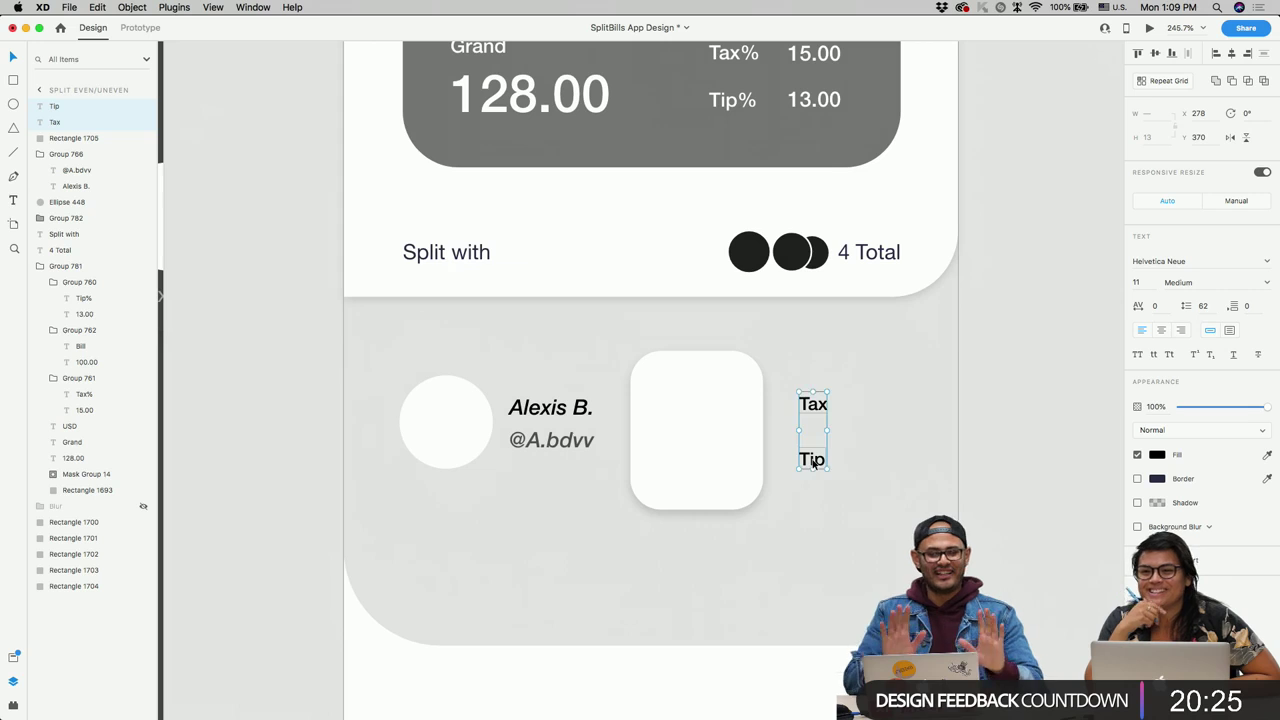
pyautogui.hscroll(5, 717, 480)
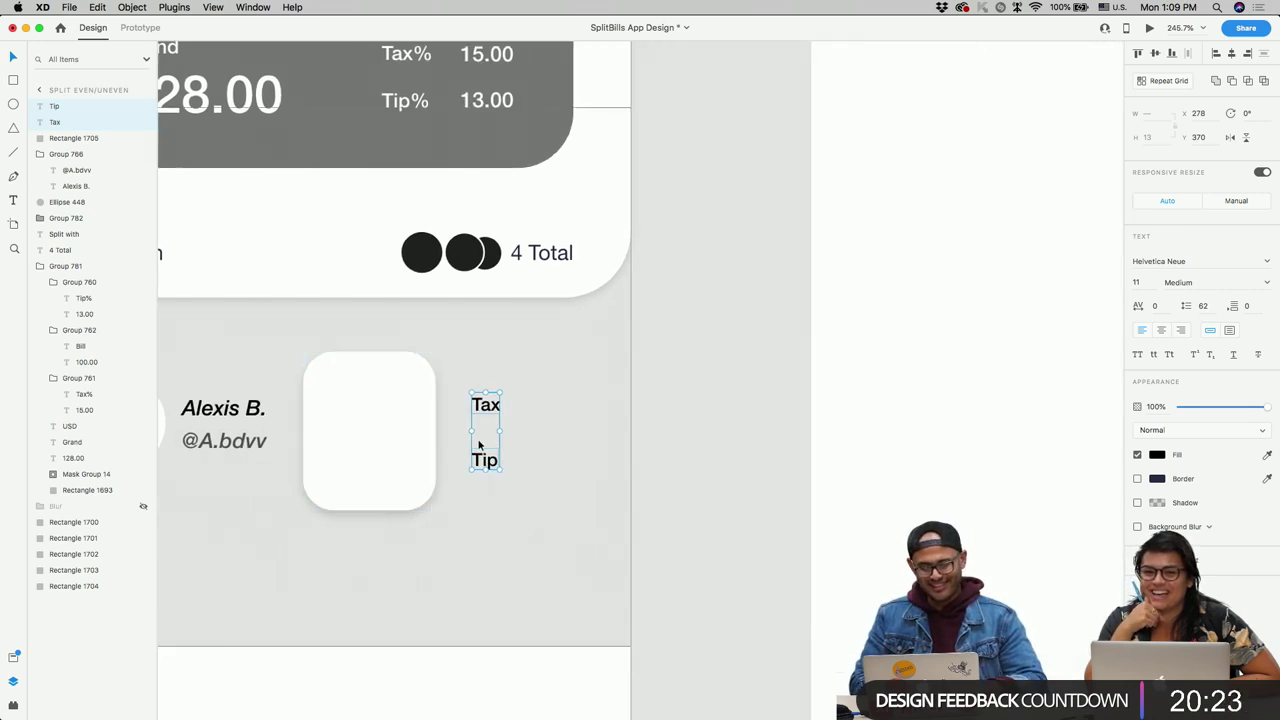
pyautogui.click(529, 461)
pyautogui.moveTo(488, 410); pyautogui.dragTo(541, 408)
pyautogui.doubleClick(541, 405)
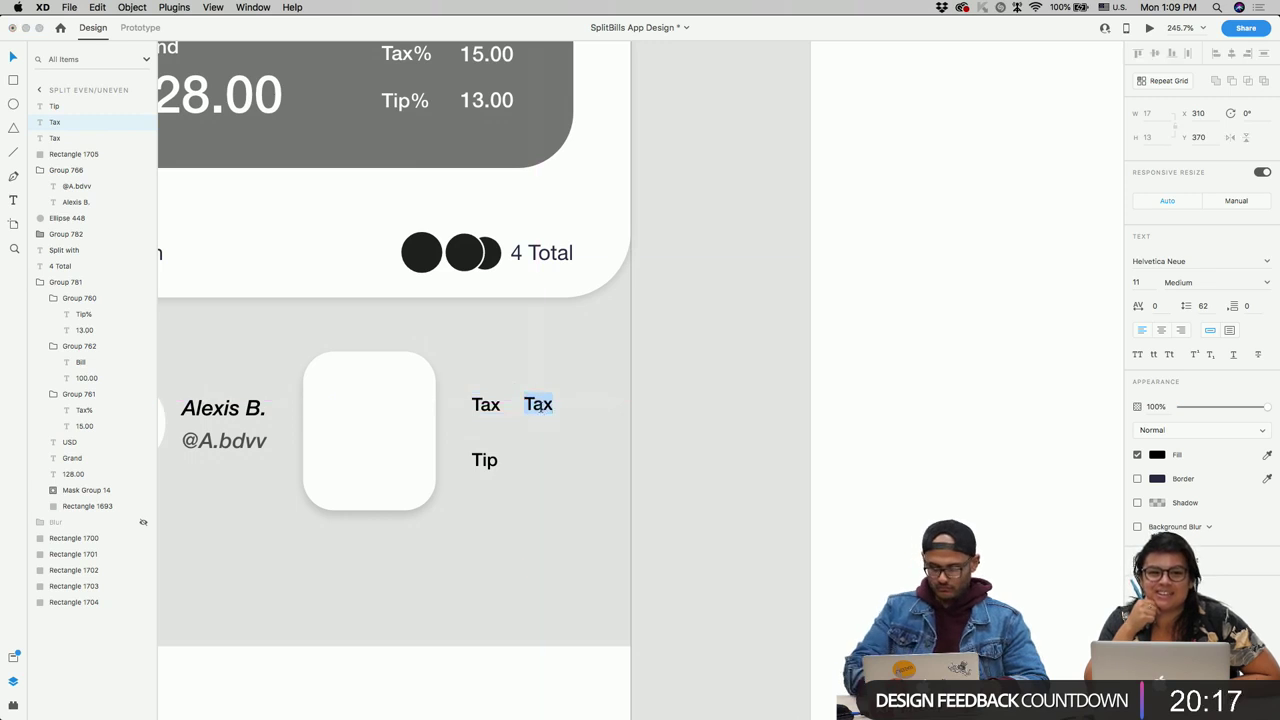
pyautogui.write('0.00')
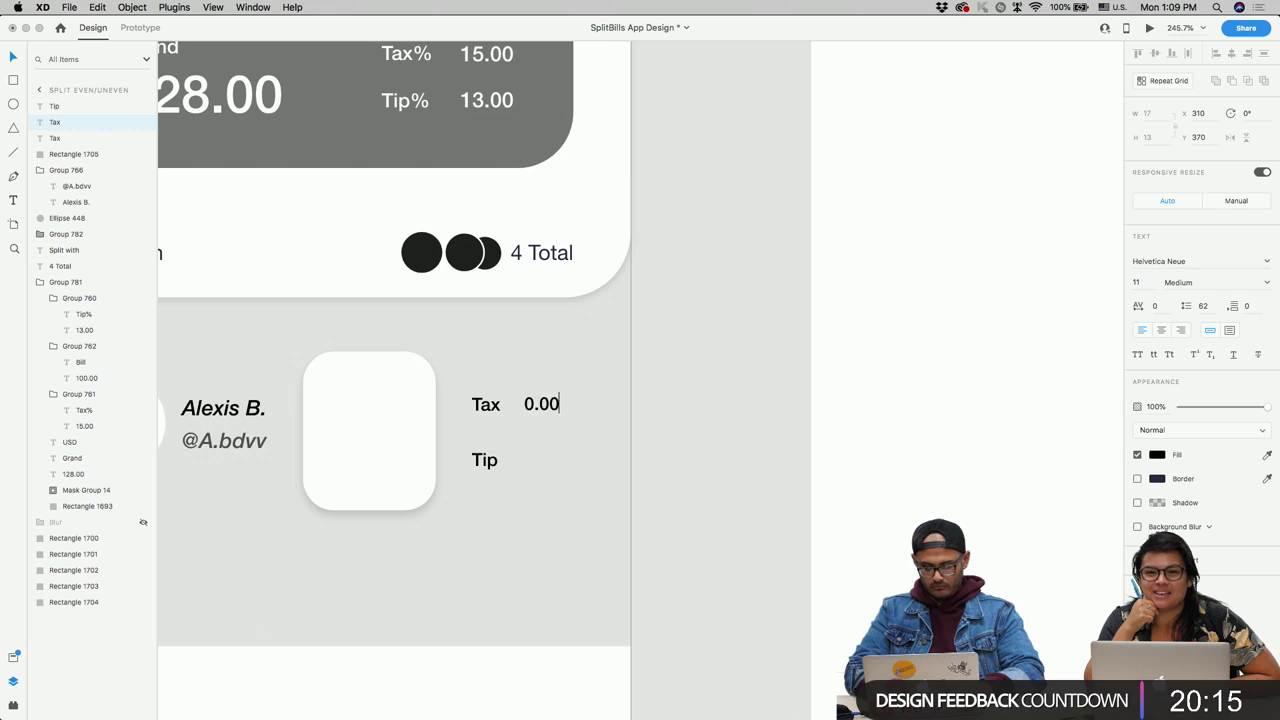
pyautogui.moveTo(536, 414); pyautogui.dragTo(536, 470)
# Step: Group the first friend's avatar, name block, white card, and Tax and Tip labels and amounts into one row
pyautogui.scroll(-3, 544, 500)
pyautogui.hscroll(-3, 544, 500)
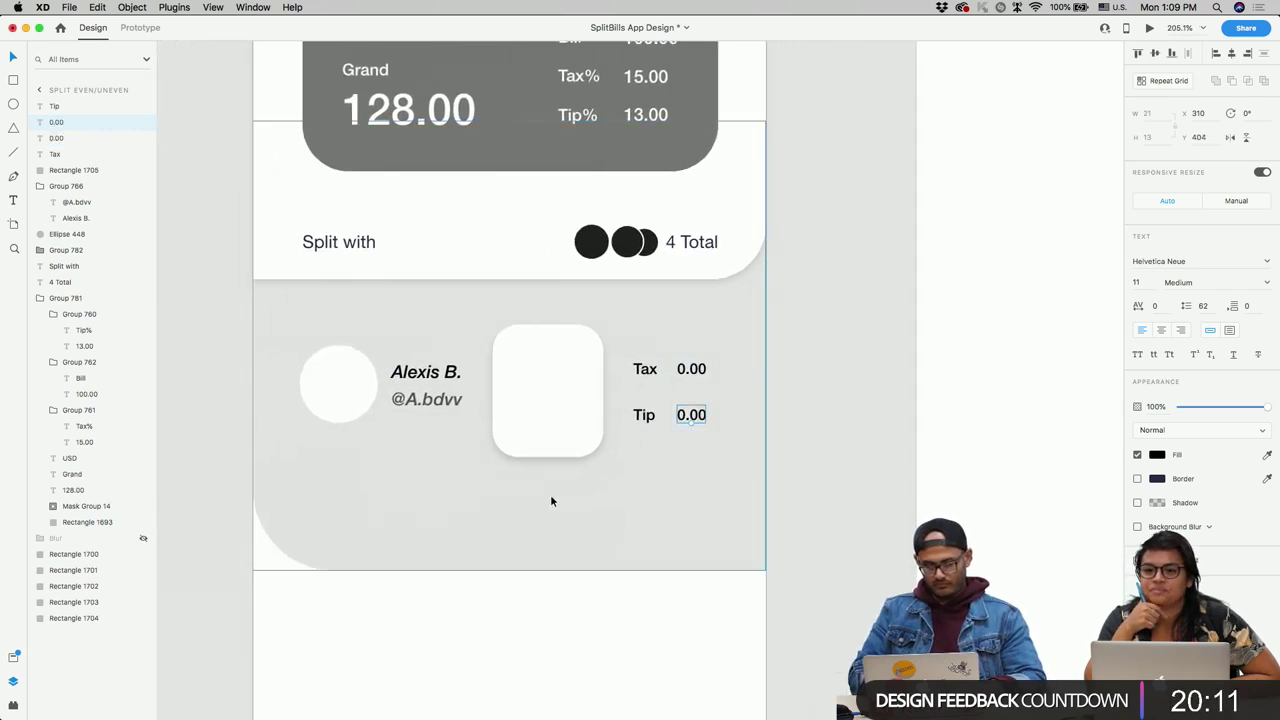
pyautogui.scroll(-2, 653, 445)
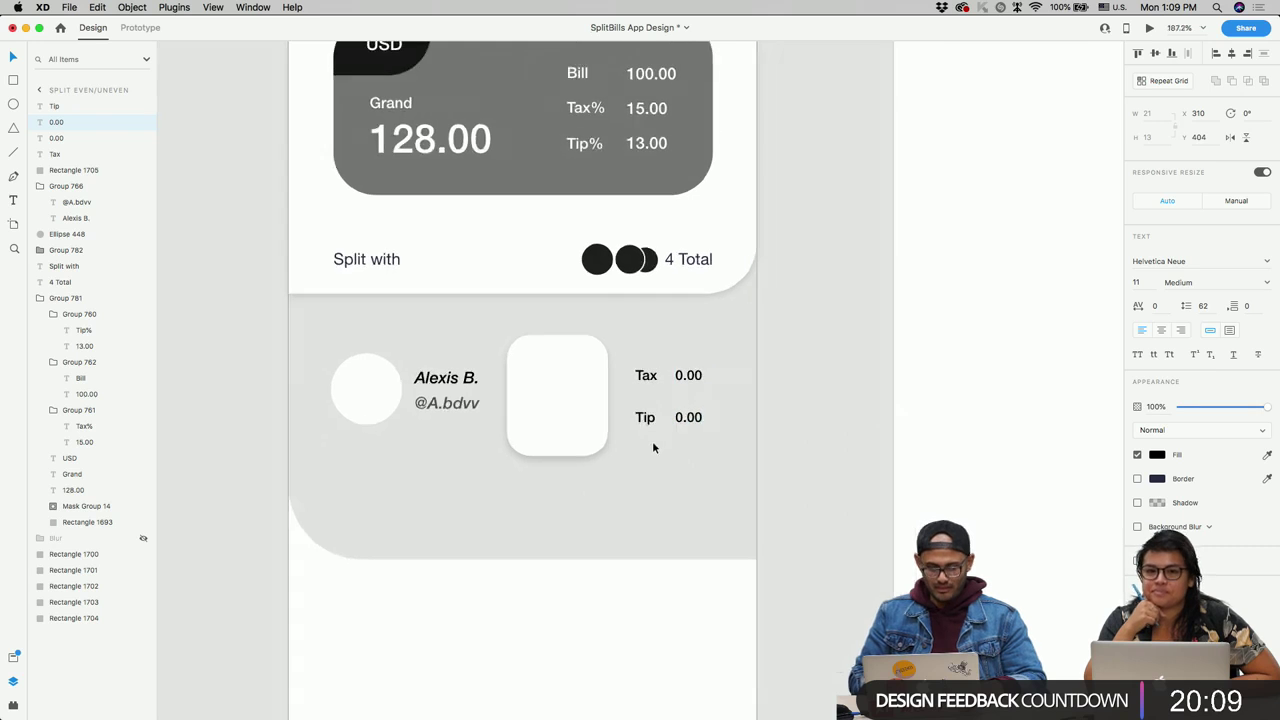
pyautogui.scroll(-3, 653, 447)
pyautogui.scroll(-3, 651, 449)
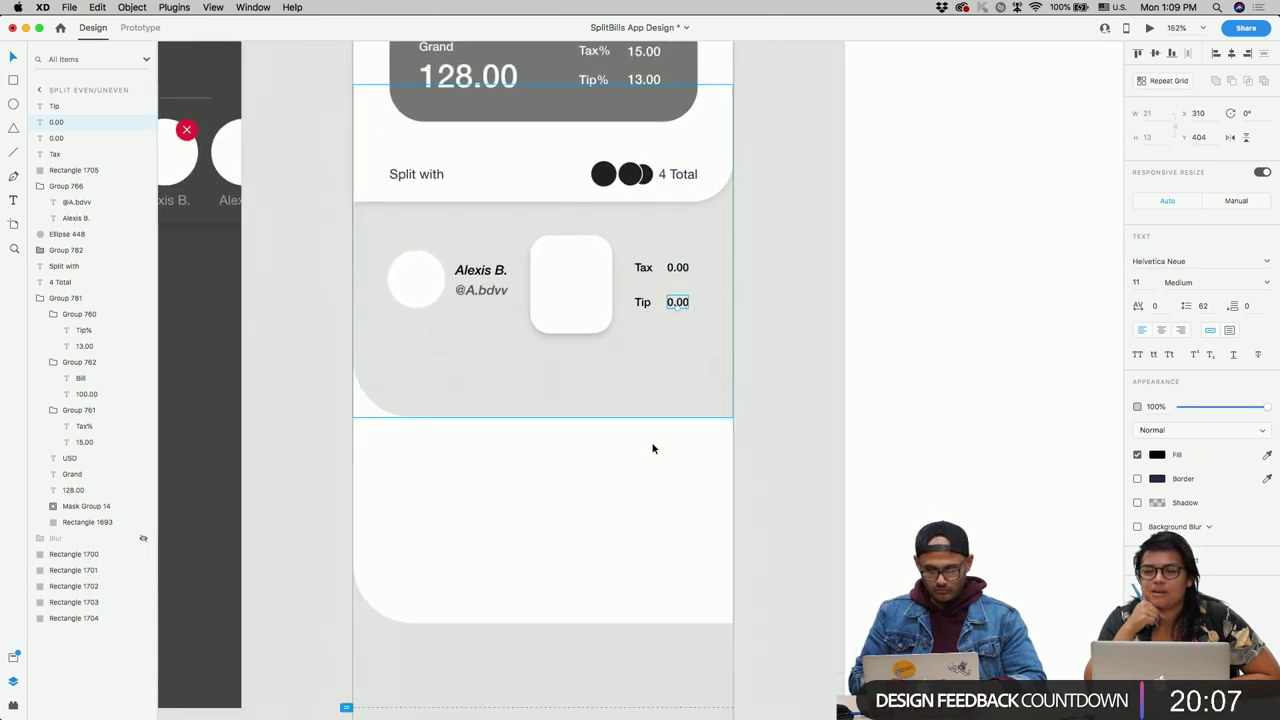
pyautogui.keyDown('shift'); pyautogui.click(643, 294); pyautogui.keyUp('shift')
pyautogui.keyDown('shift'); pyautogui.click(643, 259); pyautogui.keyUp('shift')
pyautogui.keyDown('shift'); pyautogui.click(677, 259); pyautogui.keyUp('shift')
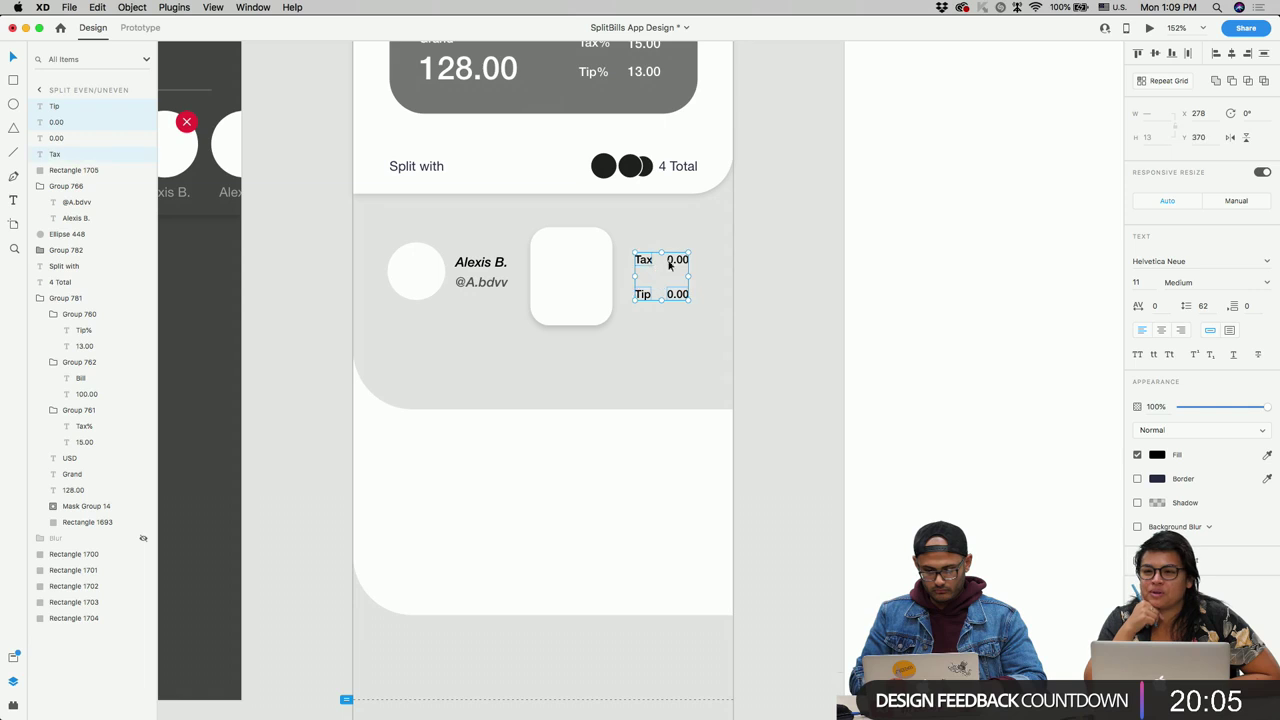
pyautogui.keyDown('shift'); pyautogui.click(590, 277); pyautogui.keyUp('shift')
pyautogui.keyDown('shift'); pyautogui.click(503, 285); pyautogui.keyUp('shift')
pyautogui.keyDown('shift'); pyautogui.click(408, 286); pyautogui.keyUp('shift')
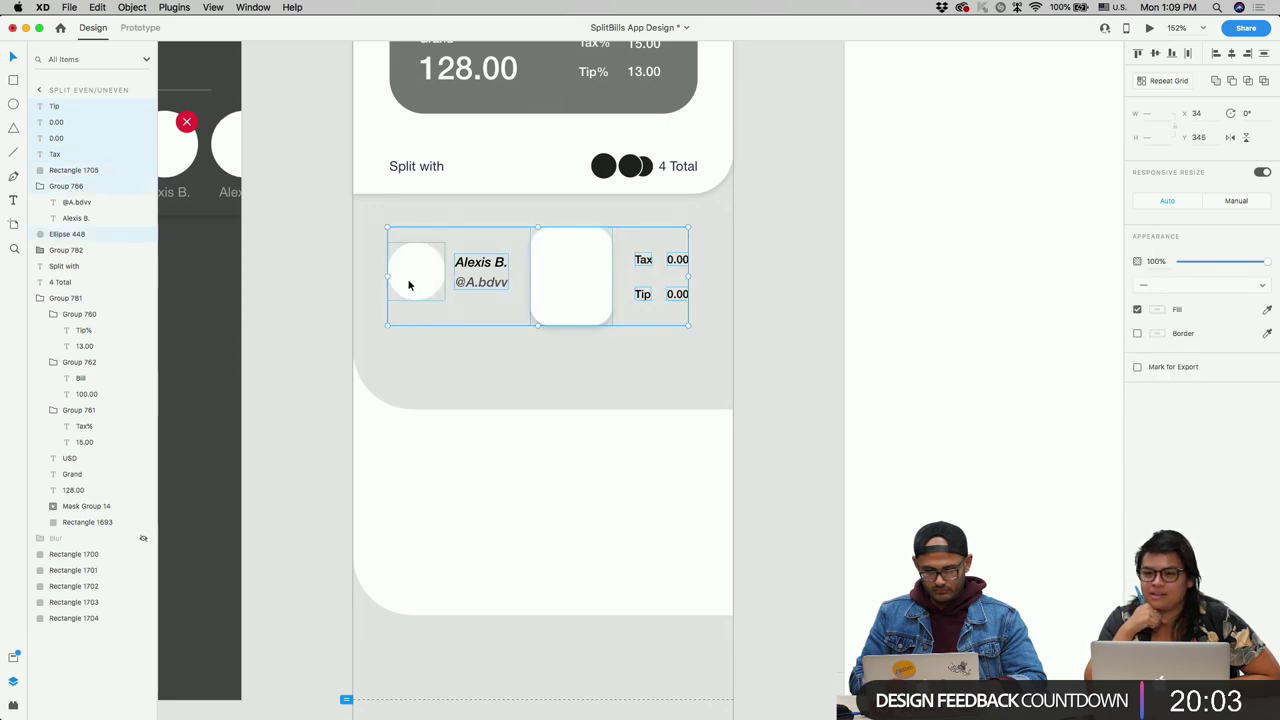
pyautogui.press('super+g')
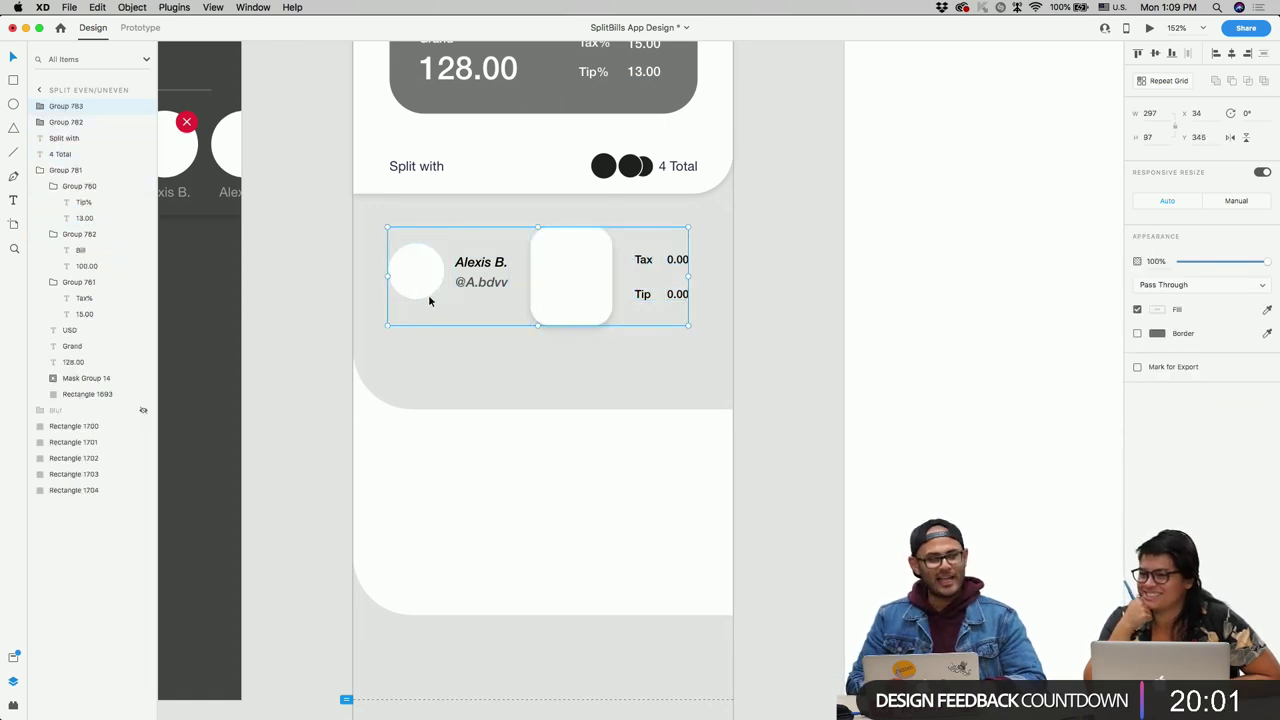
# Step: Nudge the grouped friend row down in its section and duplicate it into the white section below
pyautogui.scroll(-3, 428, 295)
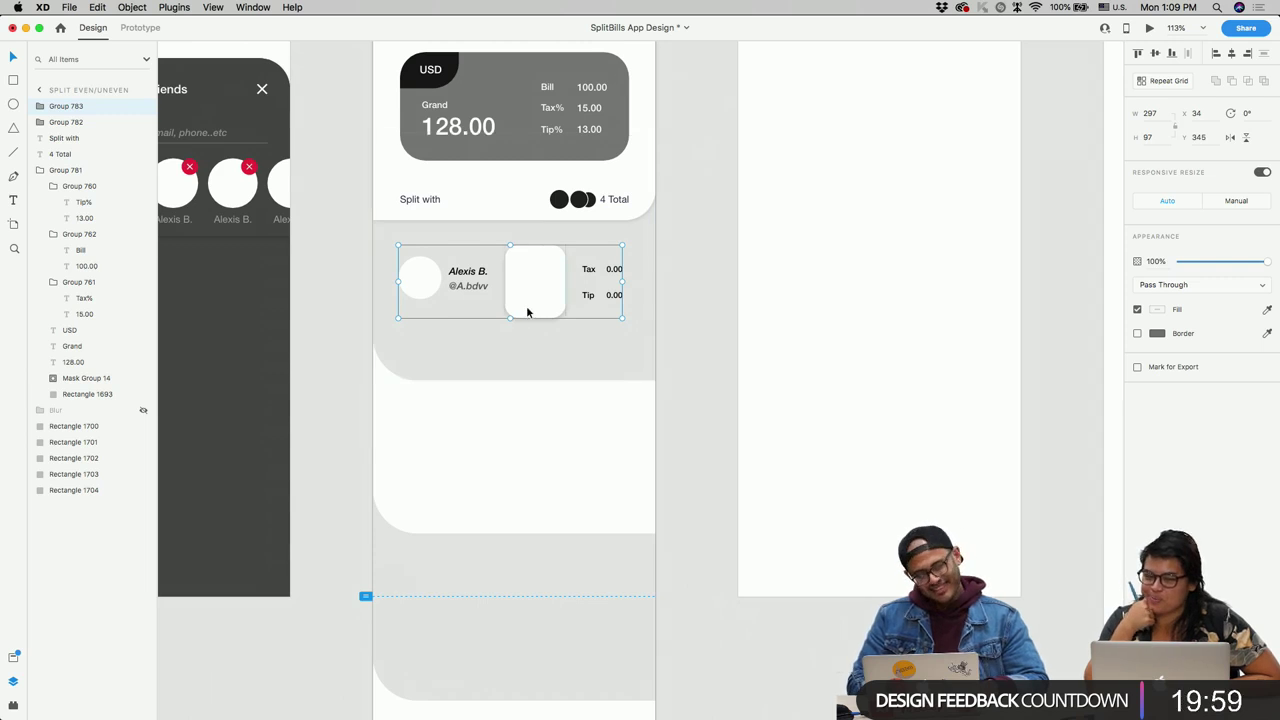
pyautogui.hotkey('shift', 'Down')
pyautogui.moveTo(528, 313); pyautogui.dragTo(531, 466)
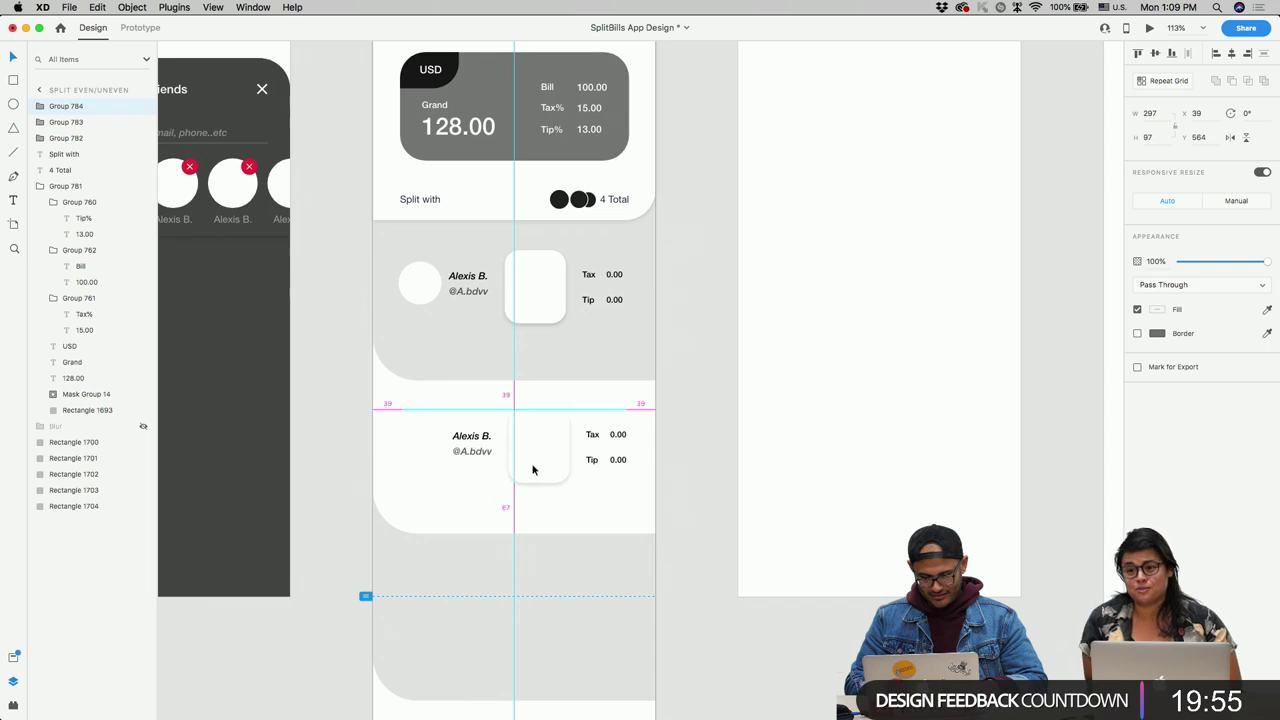
pyautogui.press('super+z')
# Step: Duplicate the friend row into the third section at X 34, Y 775 and into the fourth at X 34, Y 980
pyautogui.moveTo(546, 286); pyautogui.dragTo(543, 586)
pyautogui.scroll(-2, 546, 452)
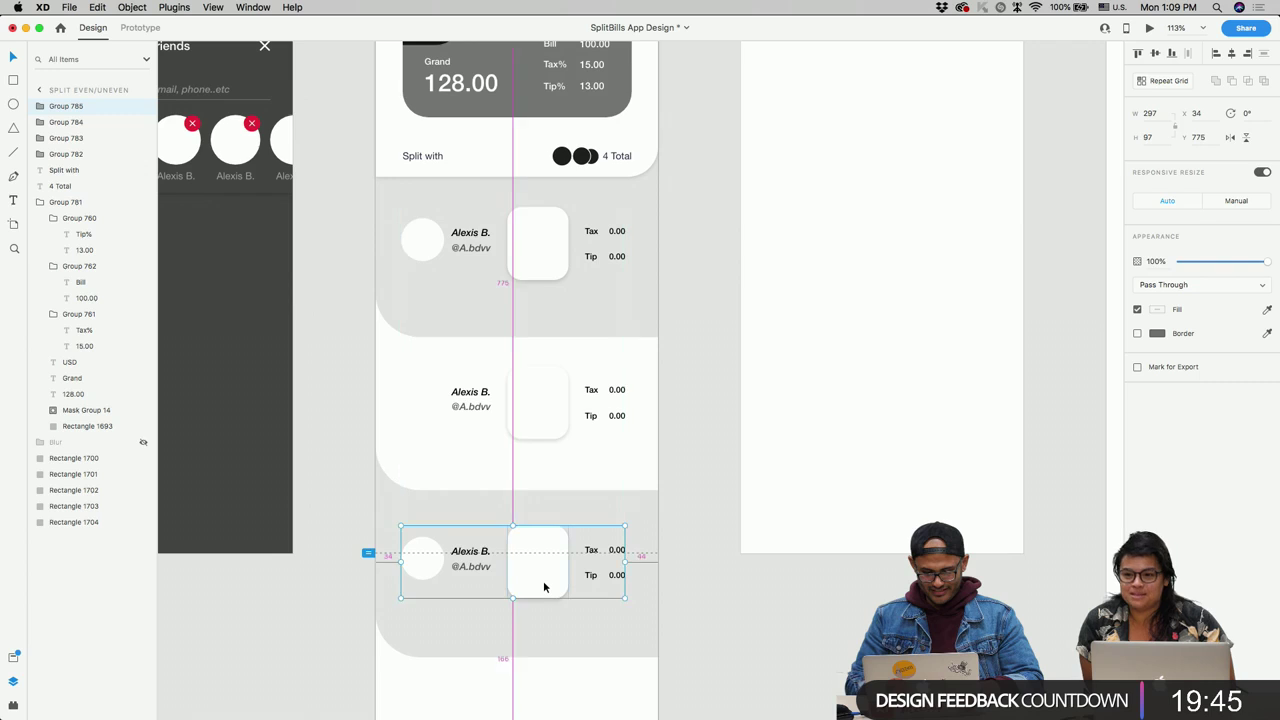
pyautogui.scroll(-10, 543, 586)
pyautogui.moveTo(539, 300); pyautogui.dragTo(539, 457)
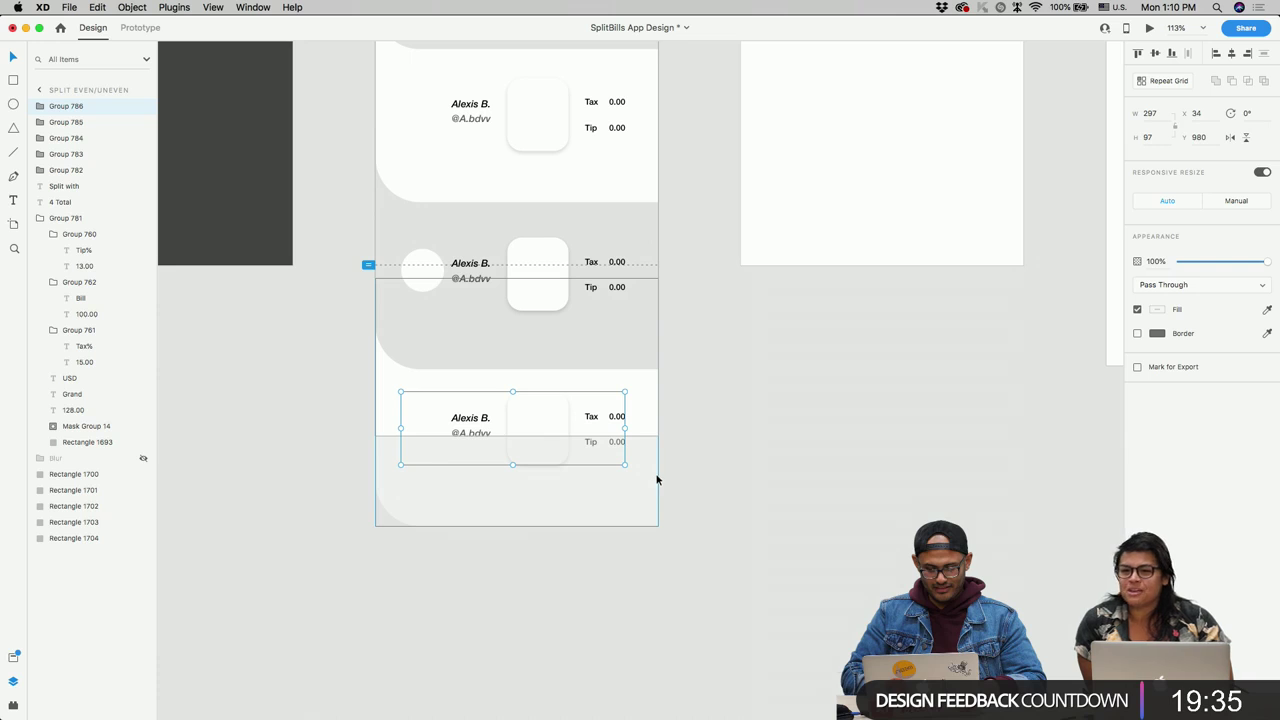
# Step: Fill the avatar circle in the fourth friend row with a user image from the User Profile plugin
pyautogui.keyDown('shift'); pyautogui.click(649, 442); pyautogui.keyUp('shift')
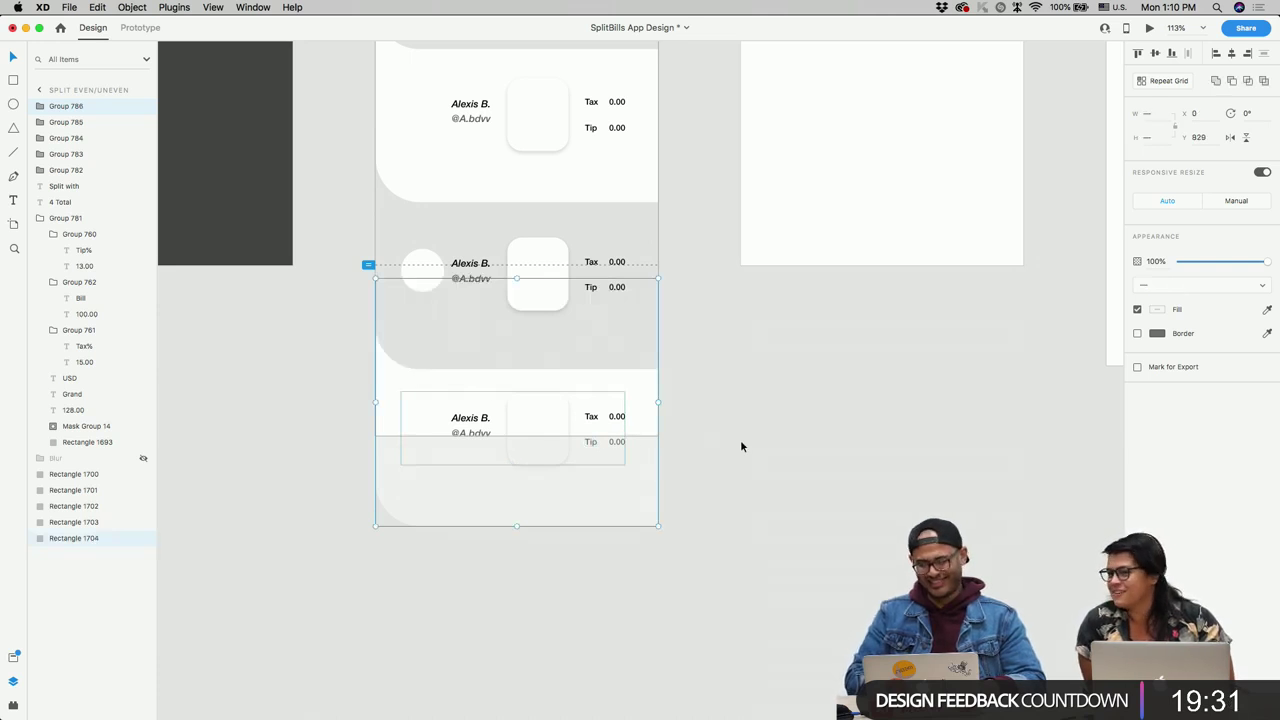
pyautogui.scroll(2, 567, 443)
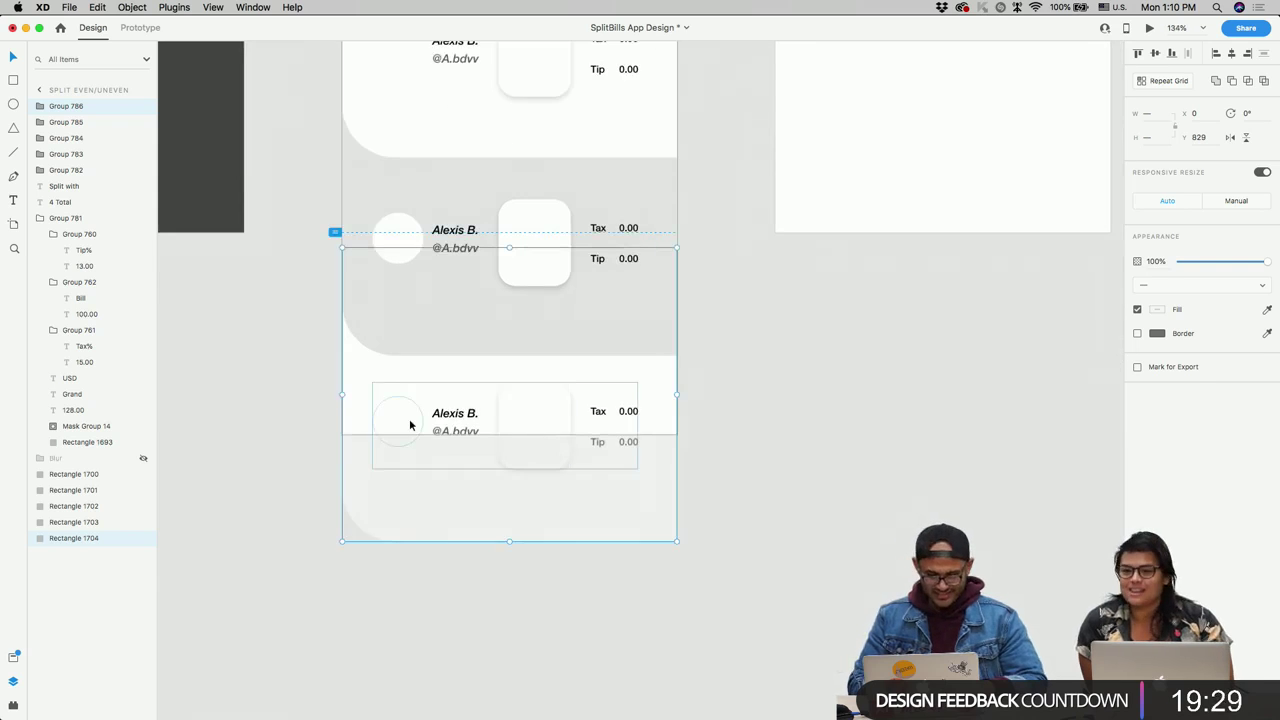
pyautogui.doubleClick(409, 422)
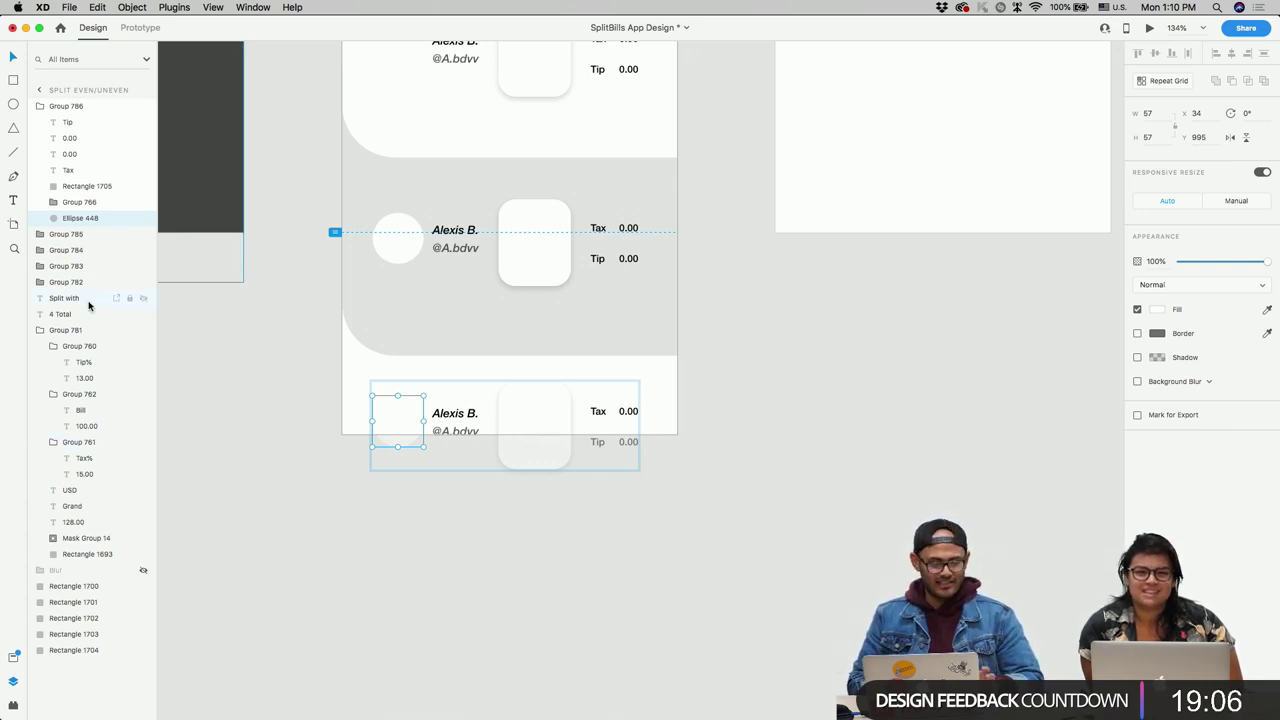
pyautogui.click(13, 705)
pyautogui.scroll(-10, 68, 618)
pyautogui.scroll(3, 68, 620)
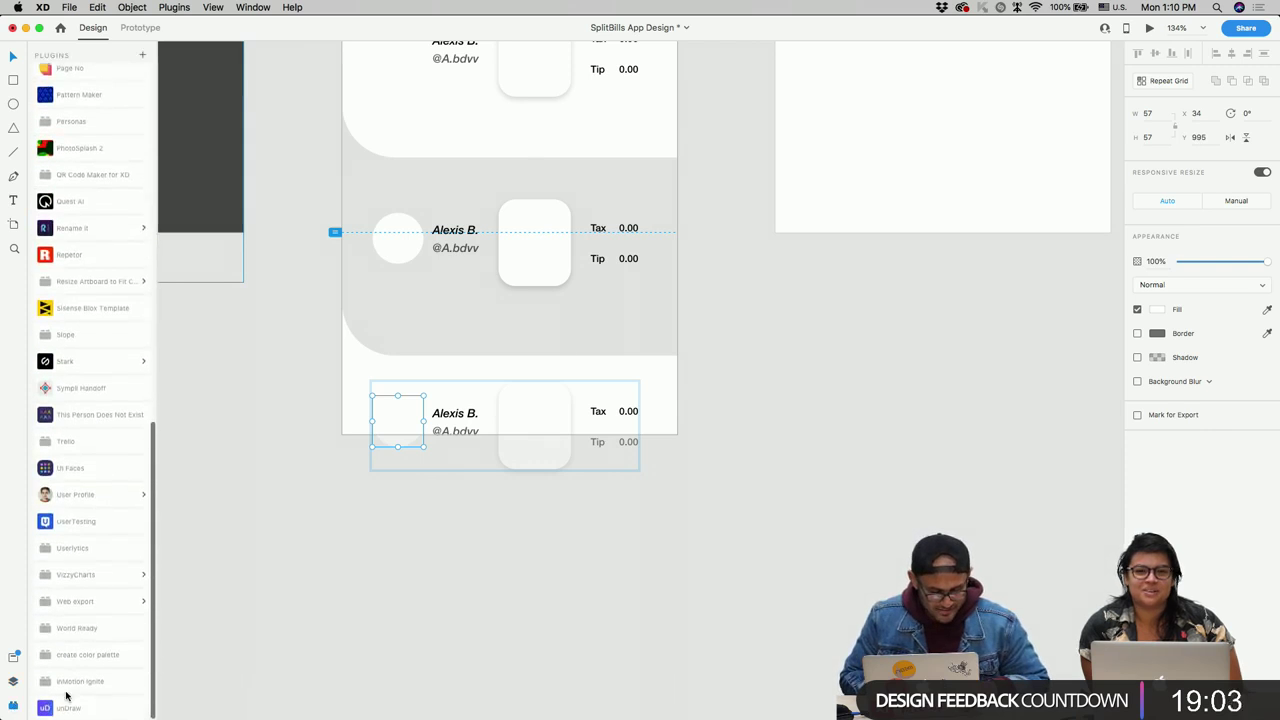
pyautogui.click(80, 519)
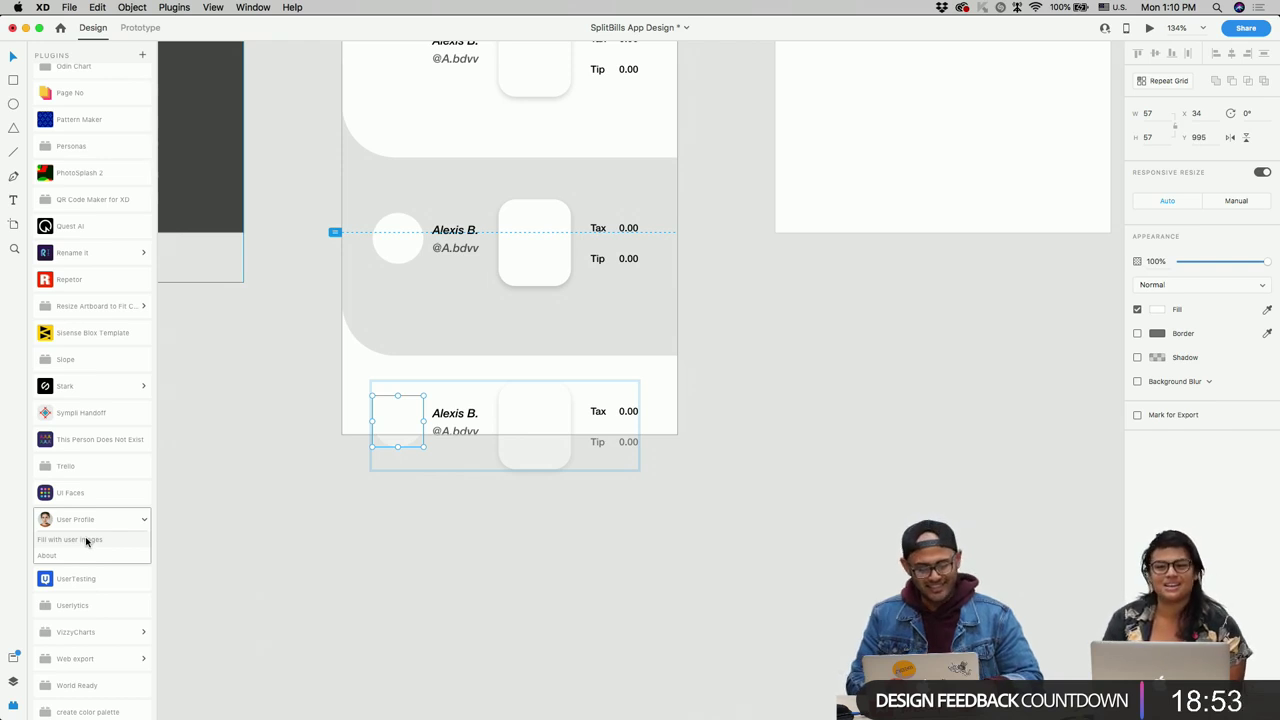
pyautogui.click(86, 540)
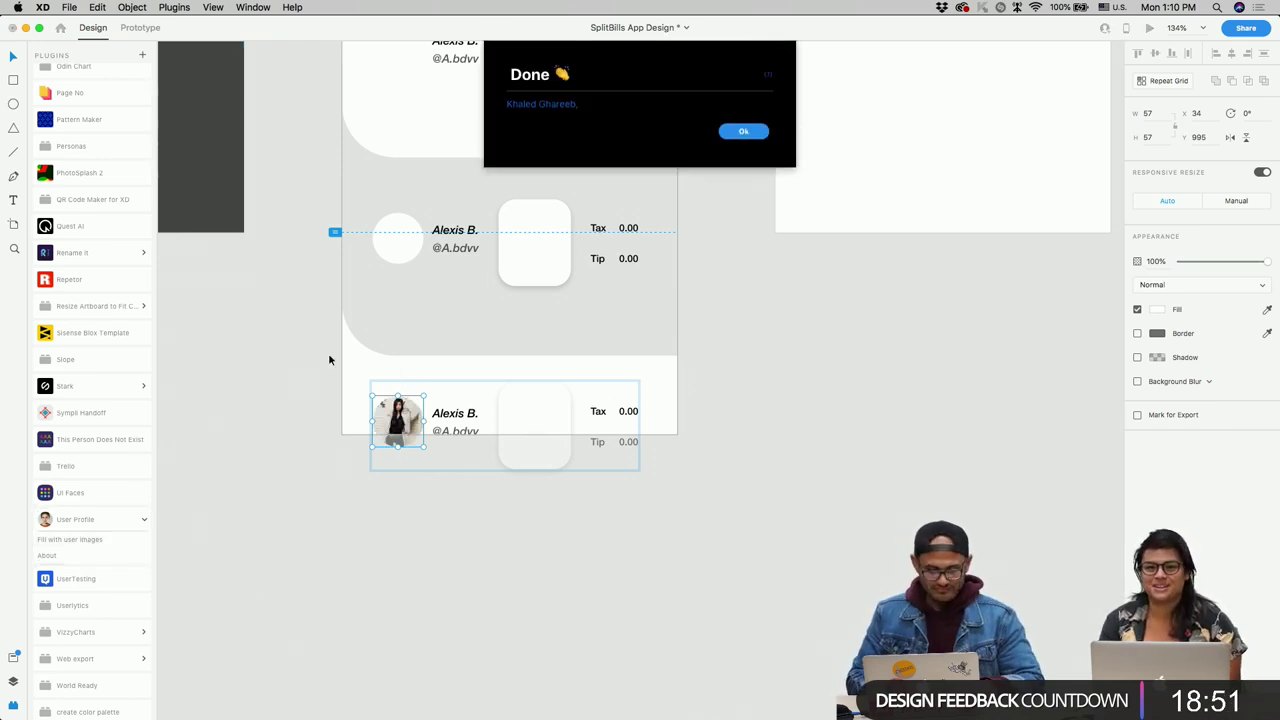
pyautogui.click(740, 131)
pyautogui.scroll(5, 662, 341)
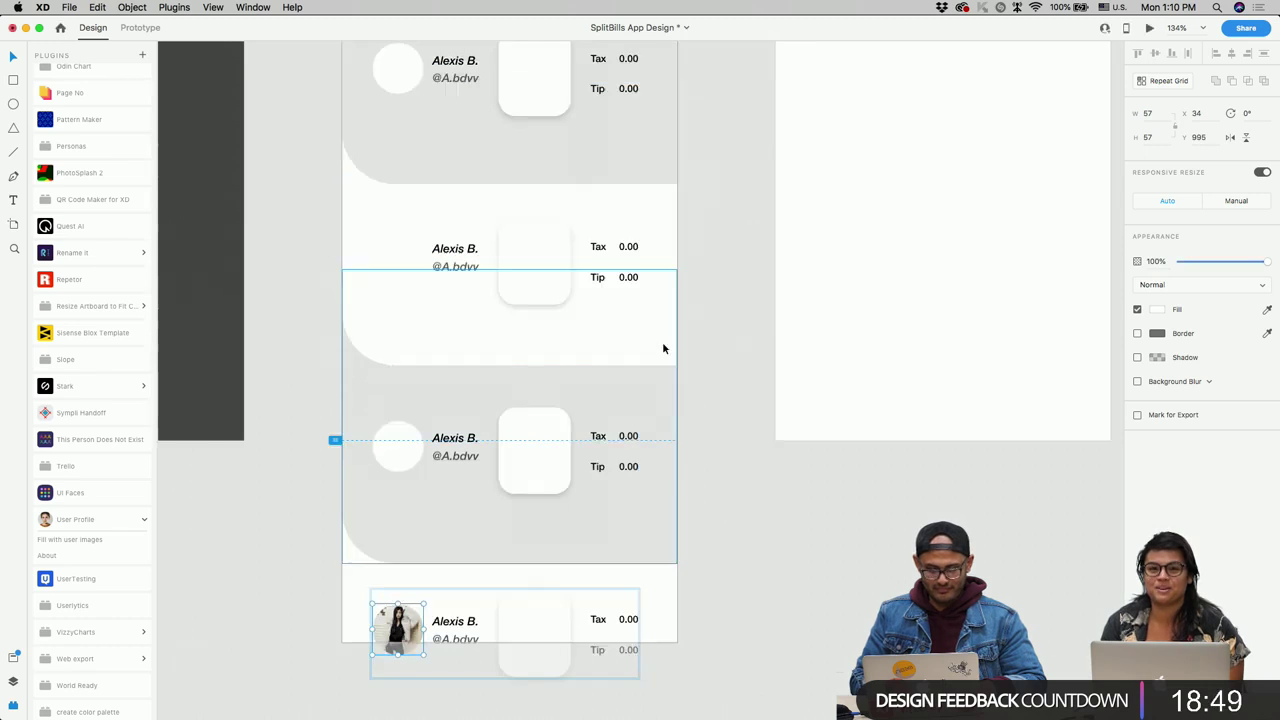
# Step: Fill the third friend row's avatar circle with a User Profile plugin image and clear the selection
pyautogui.click(415, 439)
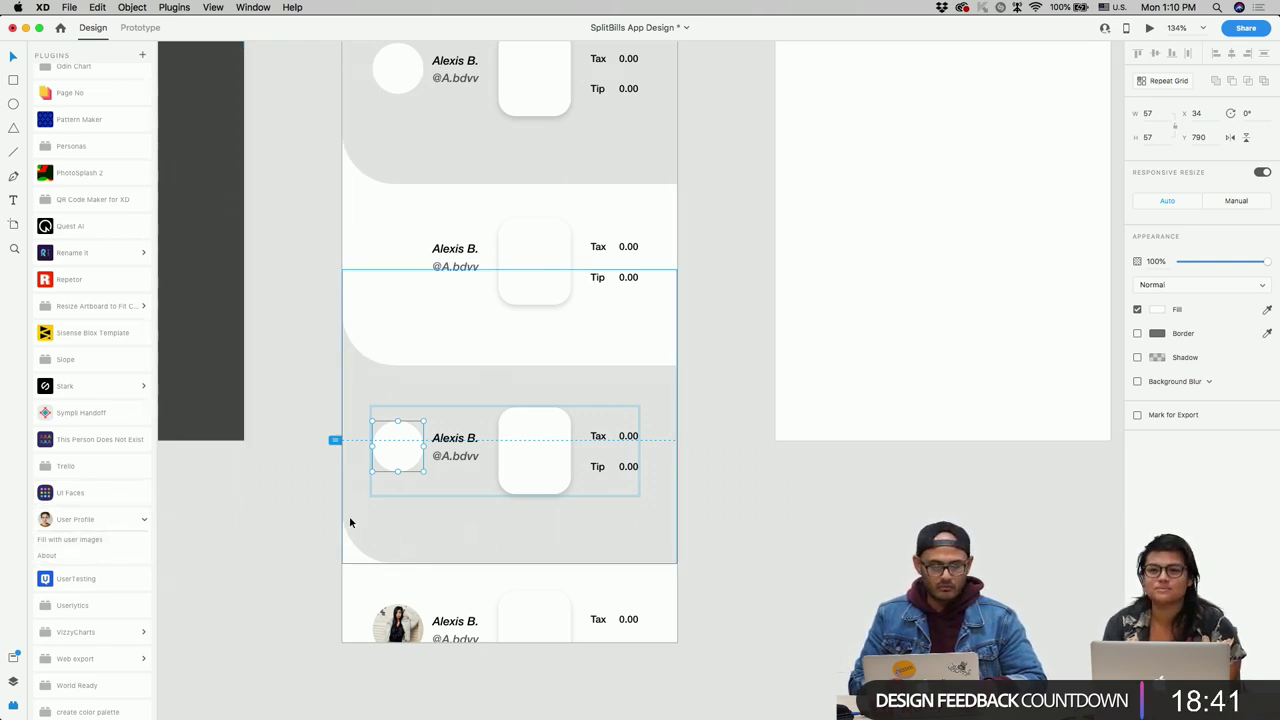
pyautogui.click(85, 539)
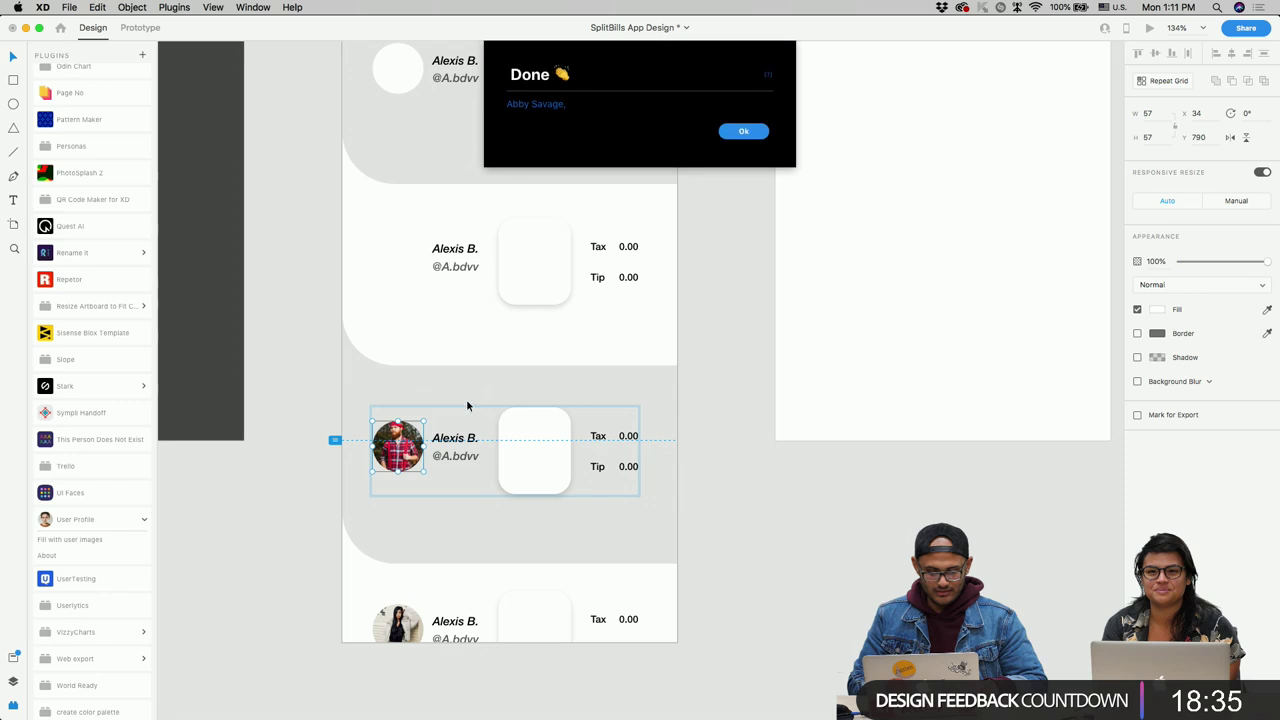
pyautogui.click(743, 131)
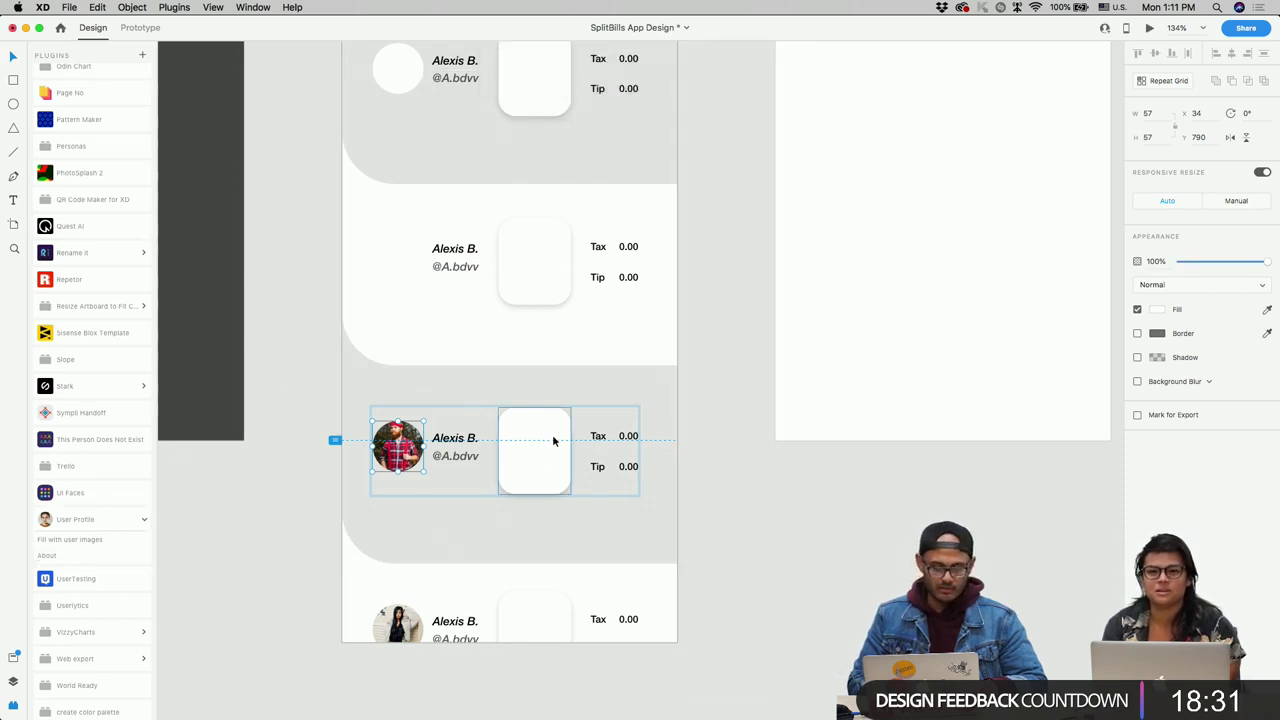
pyautogui.click(527, 468)
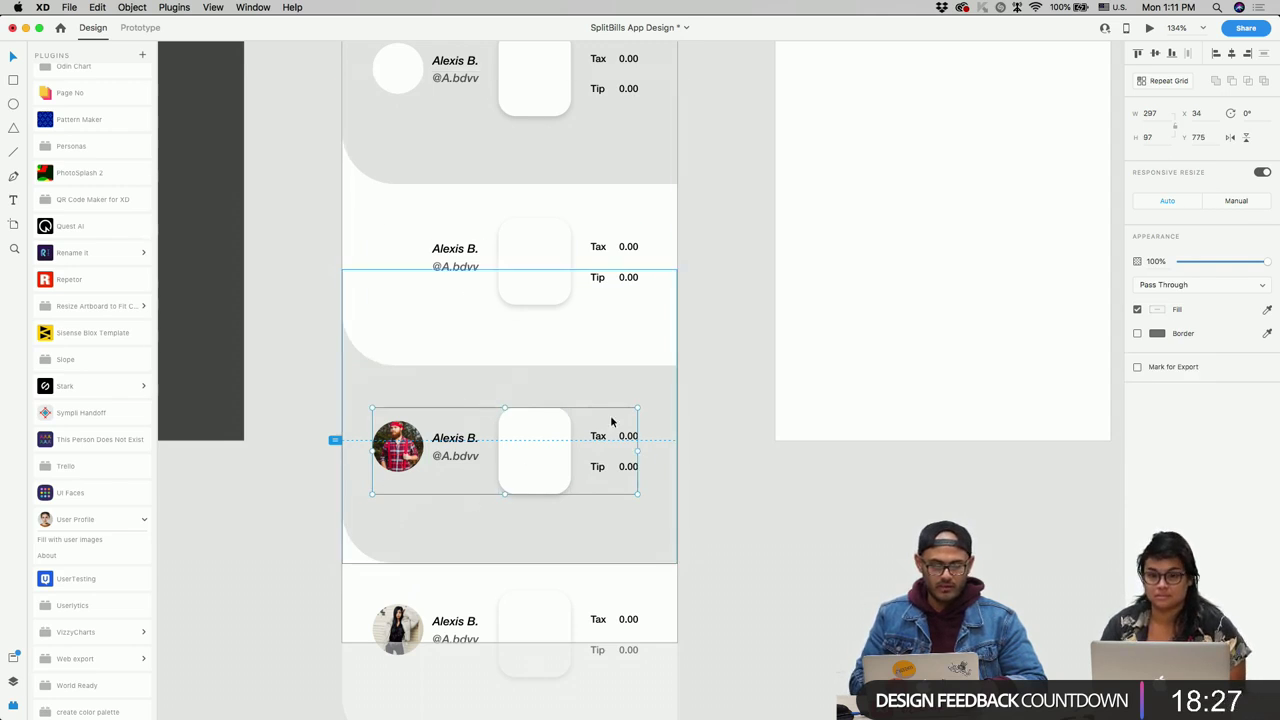
pyautogui.scroll(1, 530, 310)
pyautogui.click(532, 310)
pyautogui.click(786, 263)
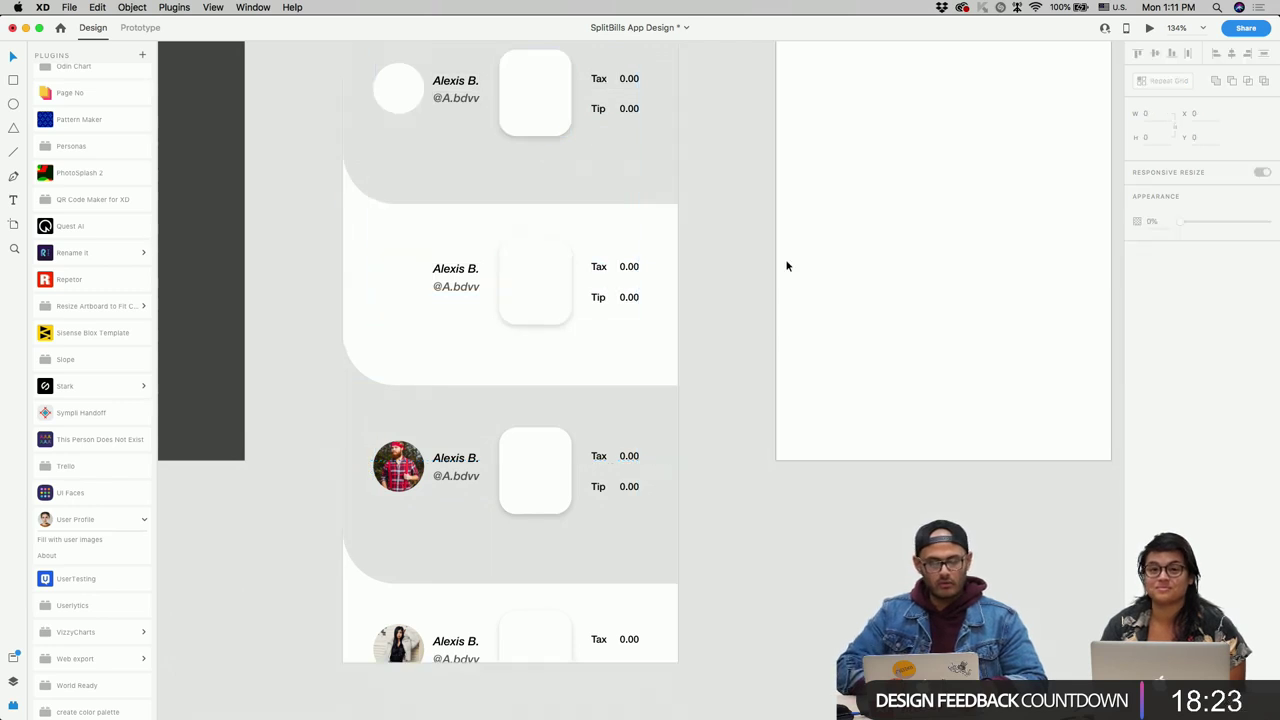
# Step: Fill the first two avatars using UI Faces, with Unsplash.com and Pexels.com sources, Male and Female genders, and Black, Brown and Blond hair
pyautogui.doubleClick(398, 88)
pyautogui.keyDown('shift'); pyautogui.click(401, 277); pyautogui.keyUp('shift')
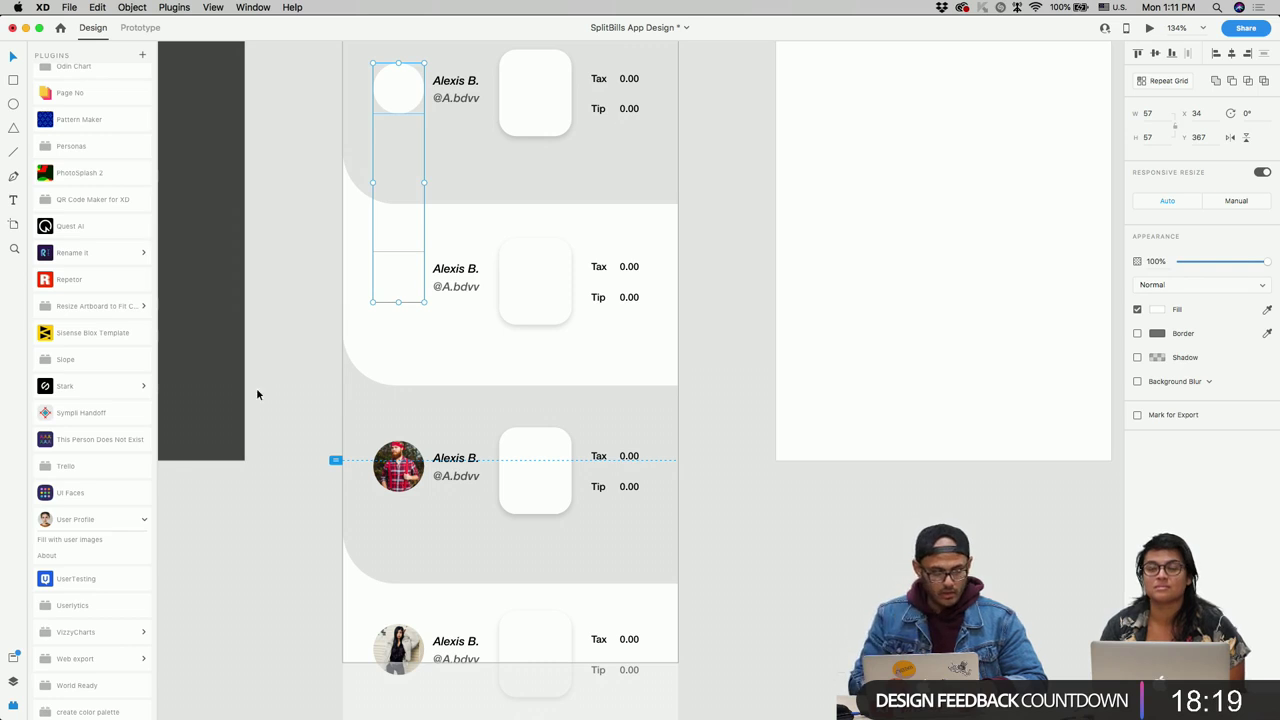
pyautogui.click(83, 494)
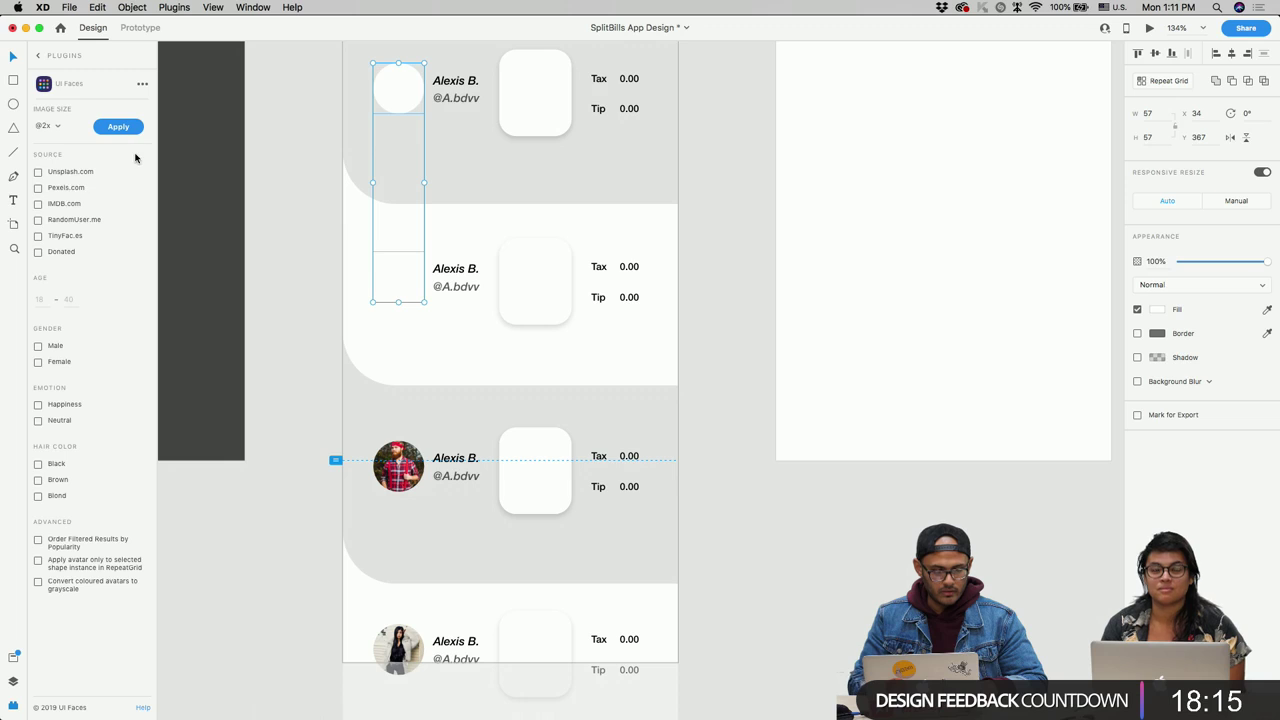
pyautogui.click(75, 189)
pyautogui.click(62, 174)
pyautogui.click(60, 363)
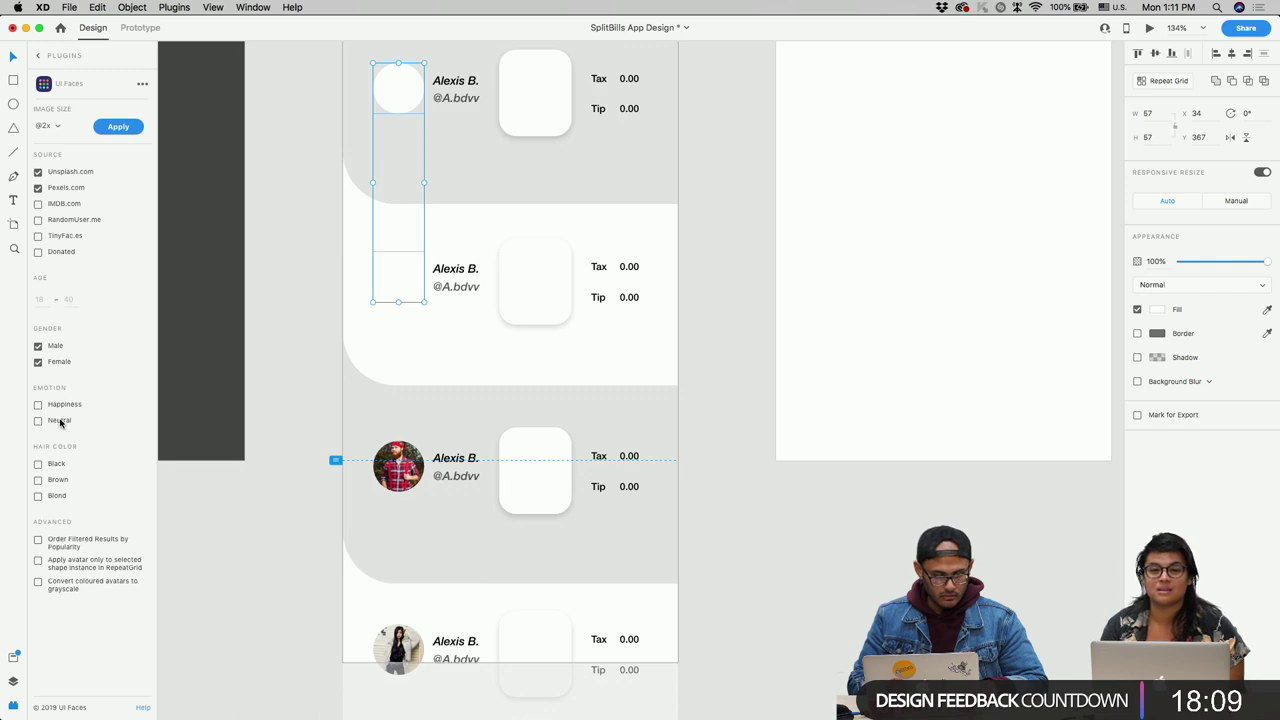
pyautogui.click(55, 480)
pyautogui.click(56, 496)
pyautogui.click(124, 131)
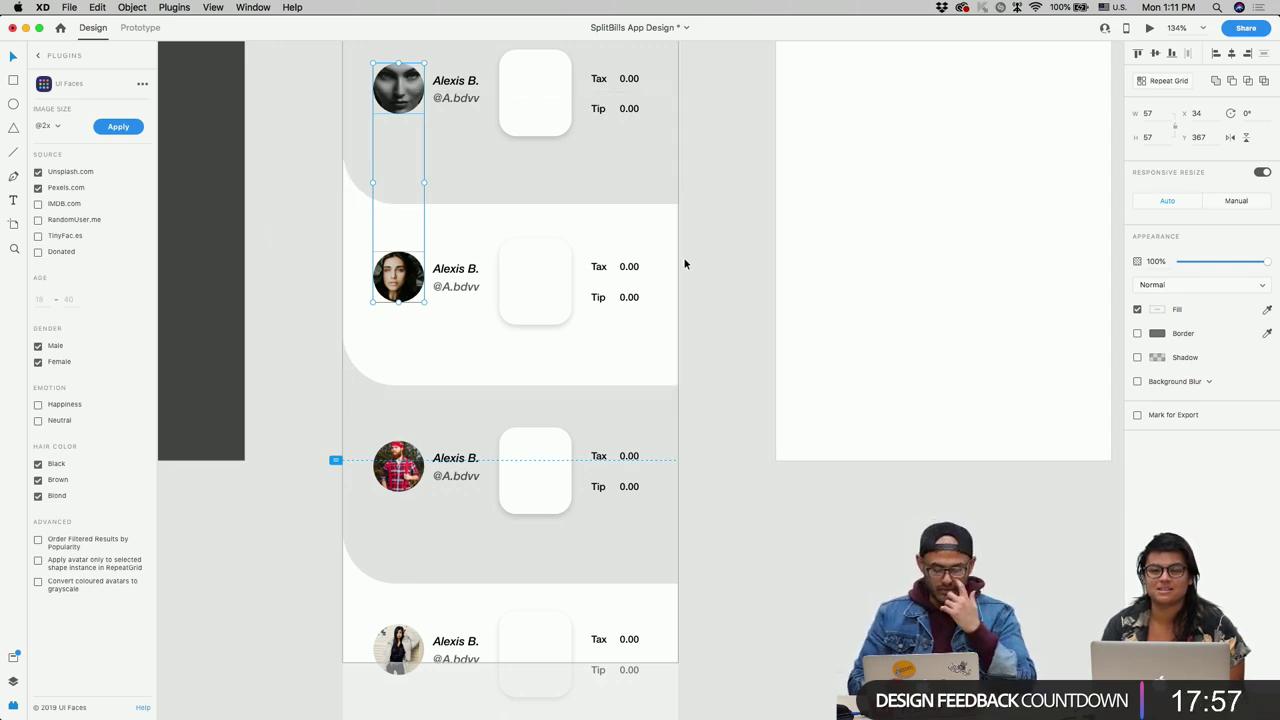
# Step: Return to the plugin list and look through the installed plugins
pyautogui.click(36, 57)
pyautogui.scroll(-5, 103, 372)
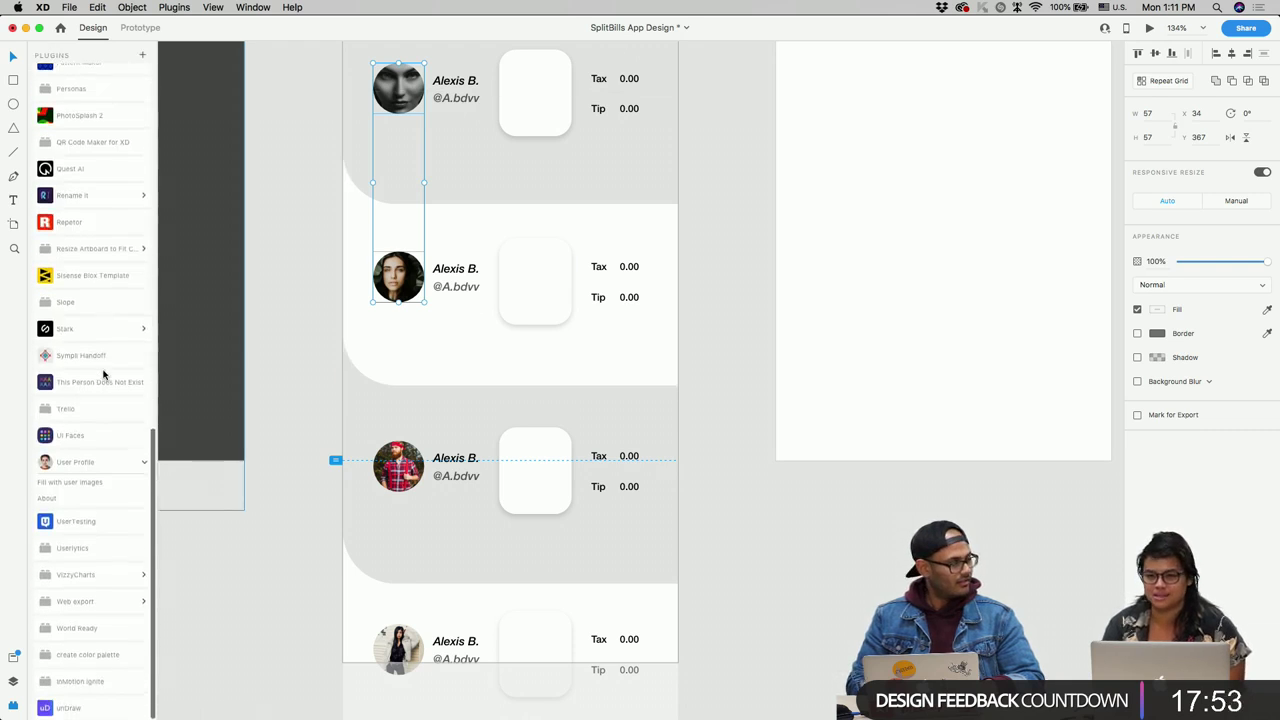
pyautogui.scroll(6, 103, 374)
pyautogui.scroll(-6, 103, 375)
pyautogui.scroll(12, 103, 372)
pyautogui.scroll(-1, 634, 300)
pyautogui.scroll(-3, 634, 300)
pyautogui.scroll(3, 595, 316)
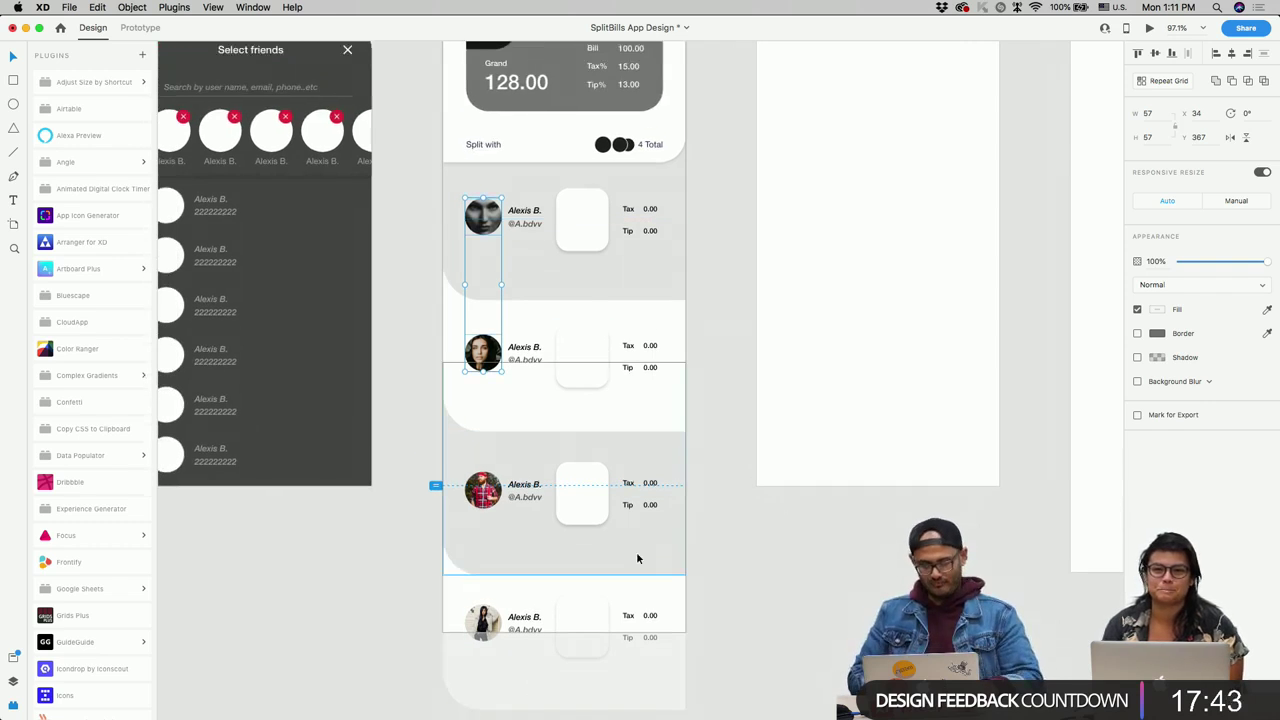
# Step: Review the friend sections of Split Even/Uneven up close and alongside the neighbouring artboards
pyautogui.hscroll(3, 634, 560)
pyautogui.scroll(2, 455, 342)
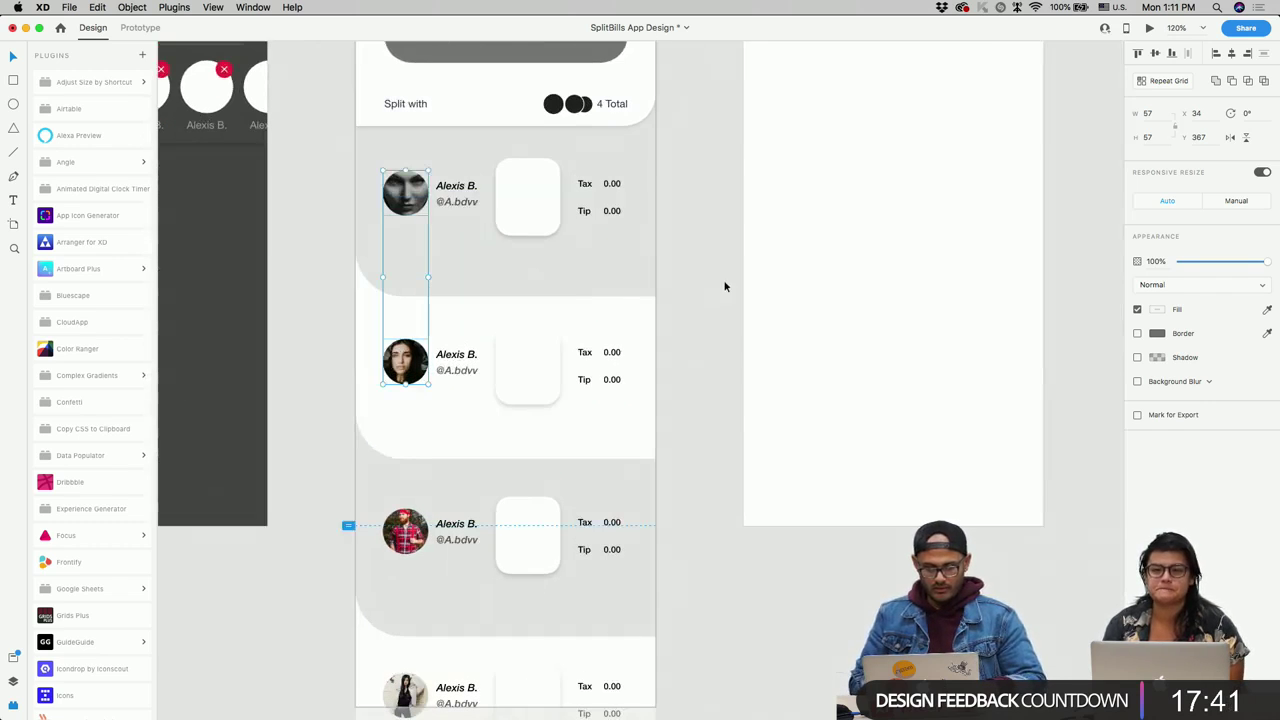
pyautogui.scroll(-3, 555, 378)
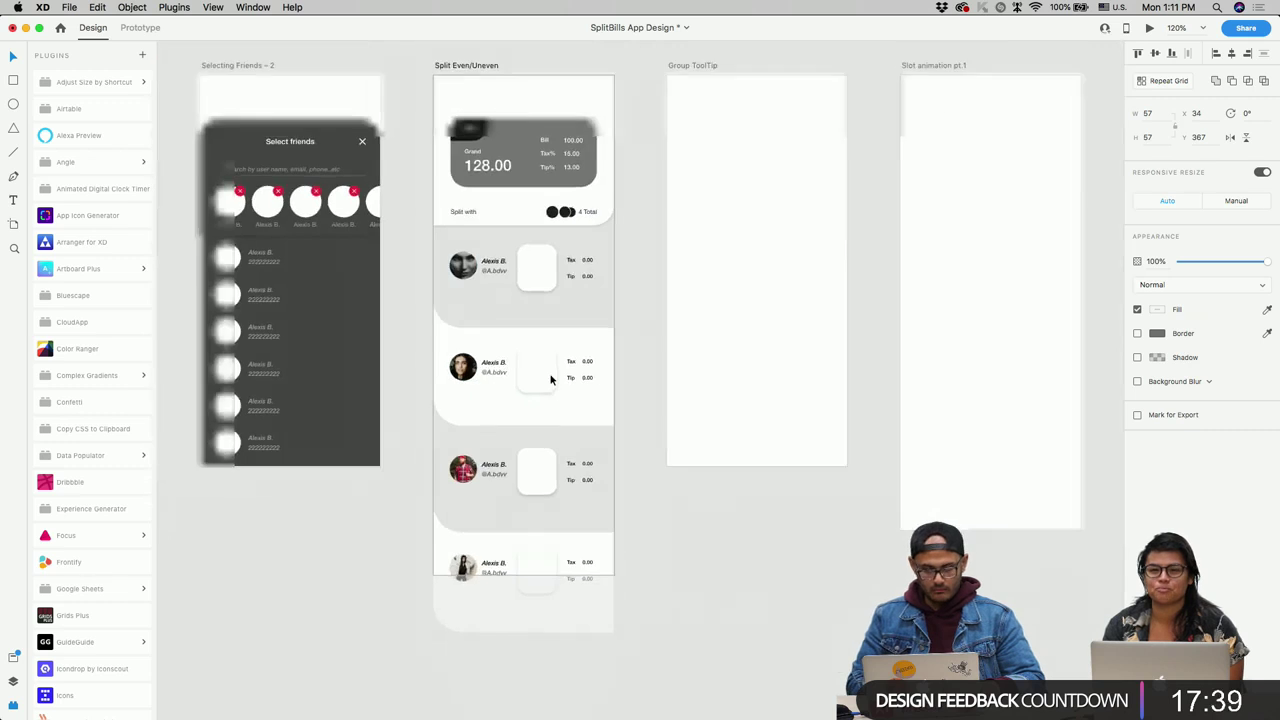
pyautogui.scroll(3, 623, 354)
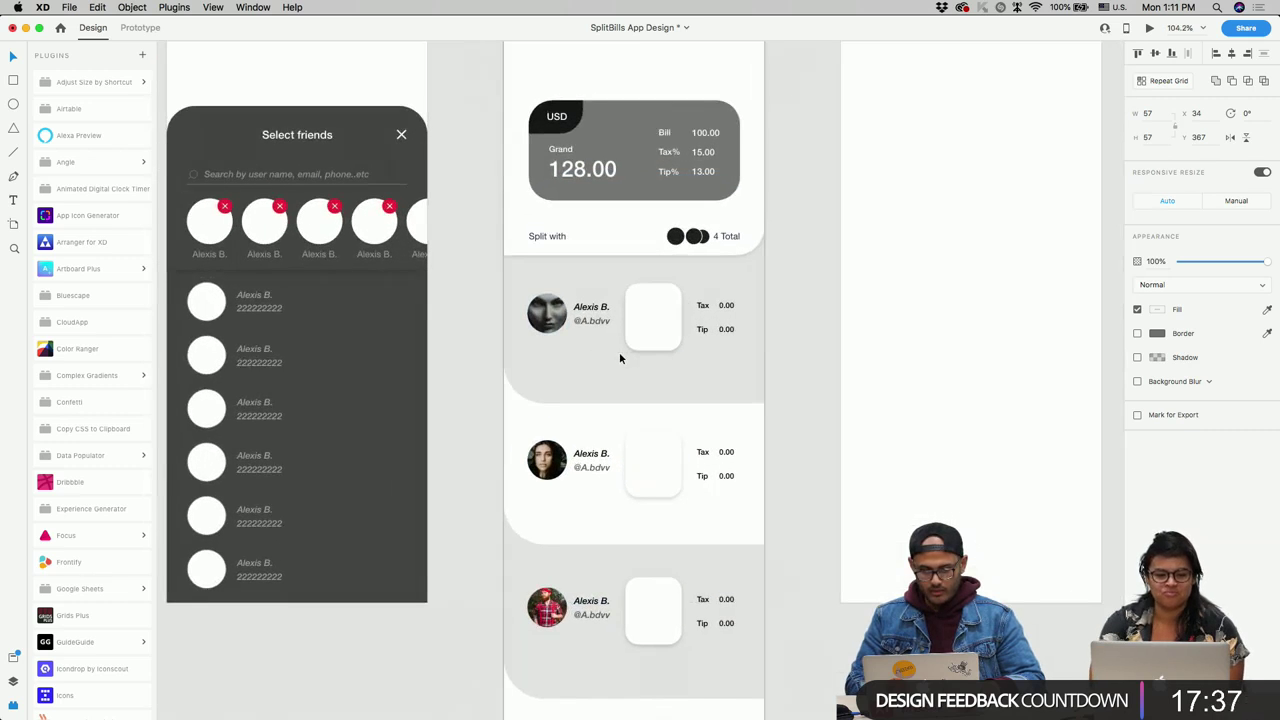
pyautogui.scroll(4, 629, 358)
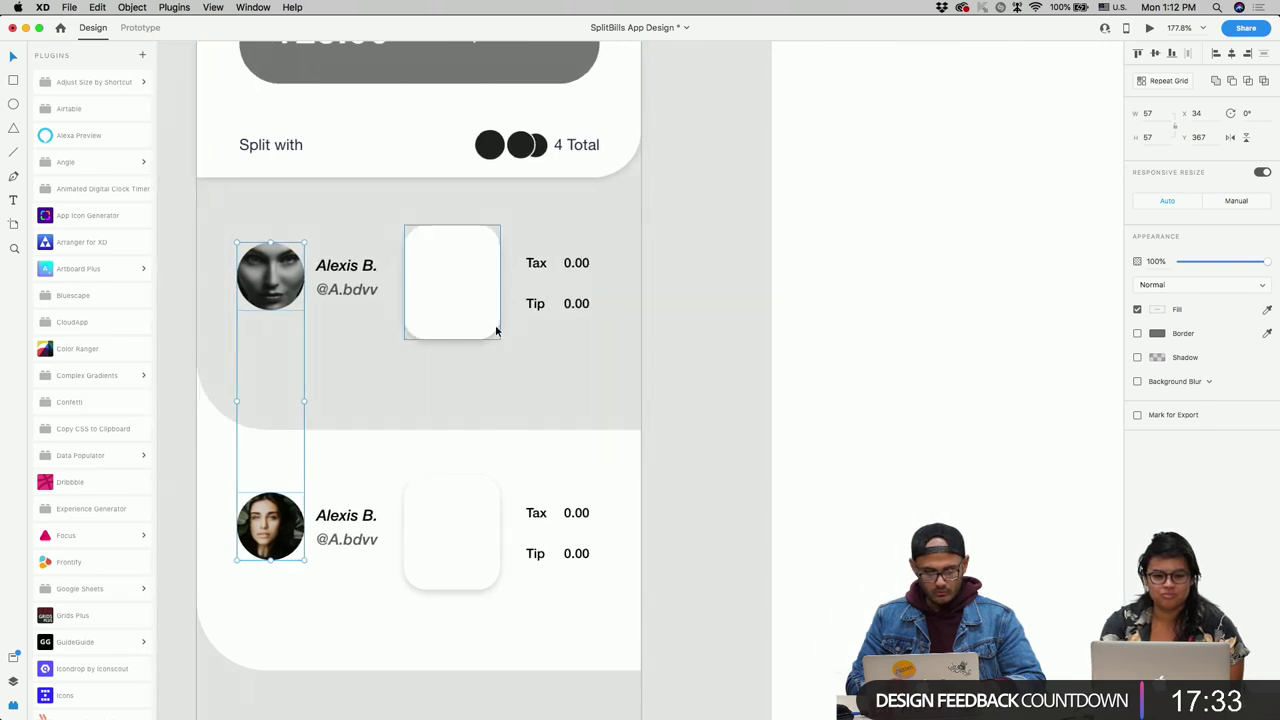
pyautogui.scroll(-3, 495, 331)
pyautogui.scroll(-5, 493, 326)
pyautogui.scroll(1, 494, 331)
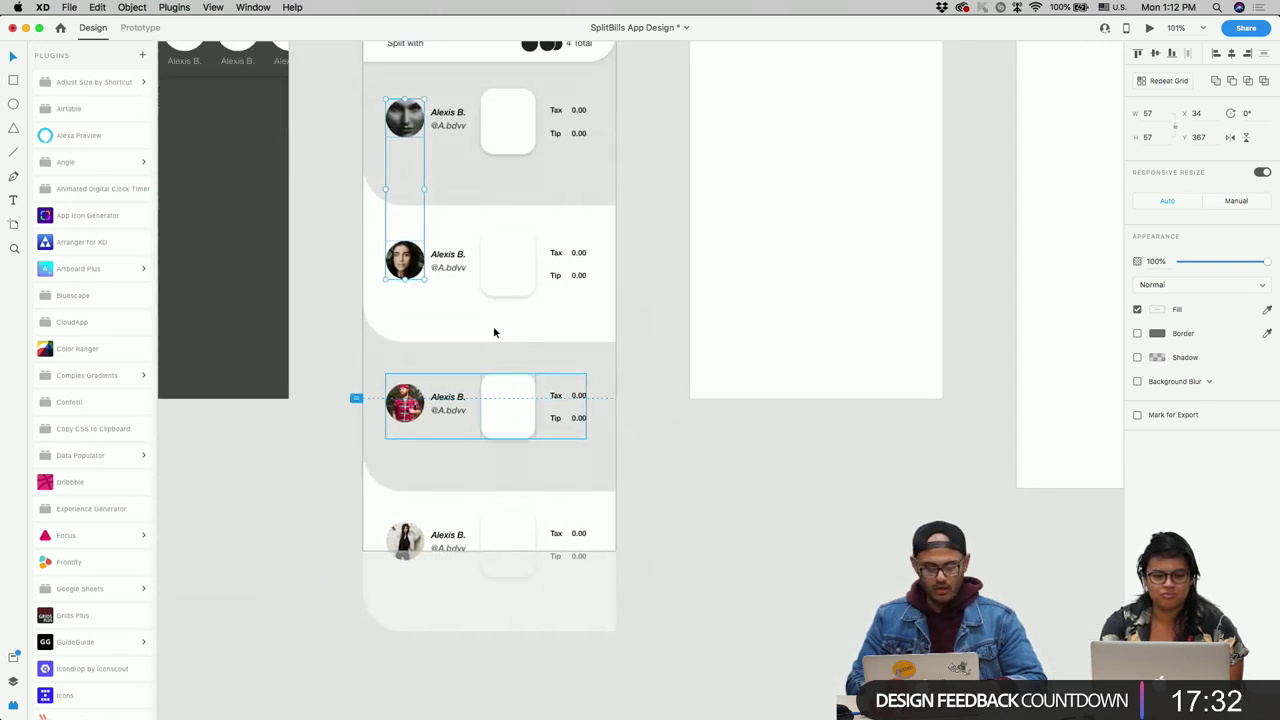
# Step: Draw a circle about 59 px wide above the second friend's avatar, over the boundary between the first two sections
pyautogui.click(457, 268)
pyautogui.keyDown('shift'); pyautogui.click(516, 267); pyautogui.keyUp('shift')
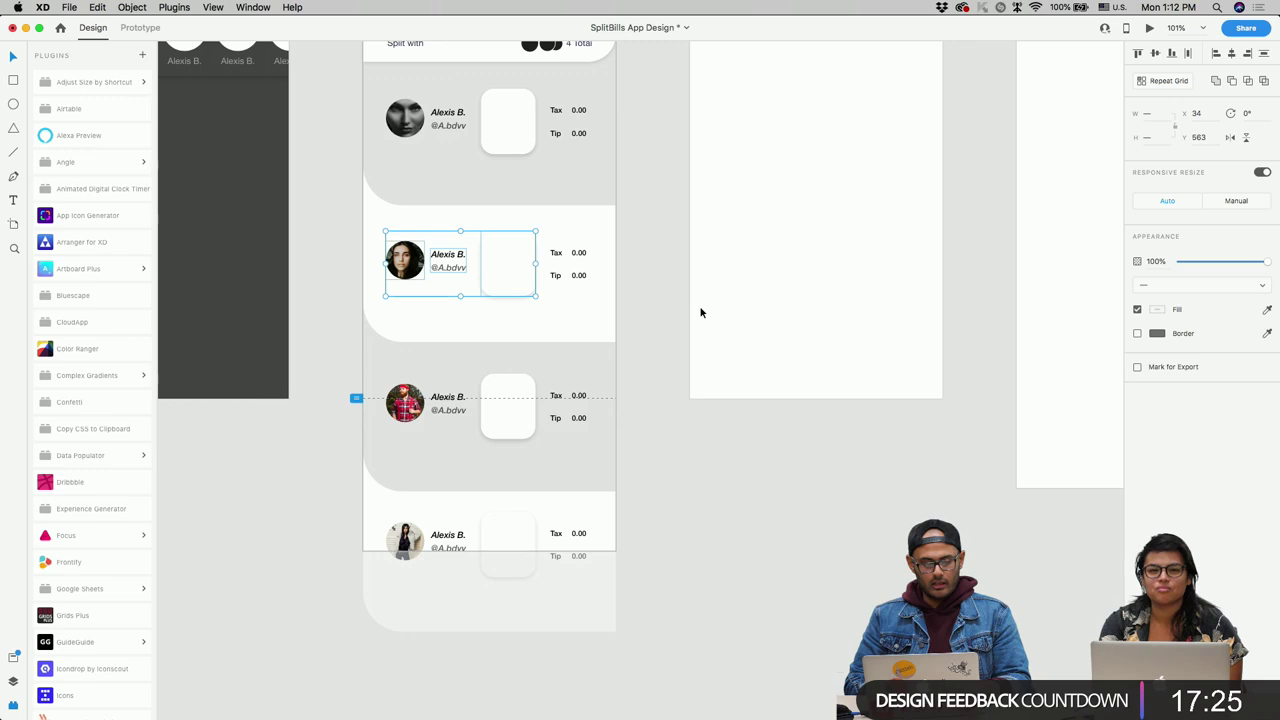
pyautogui.press('e')
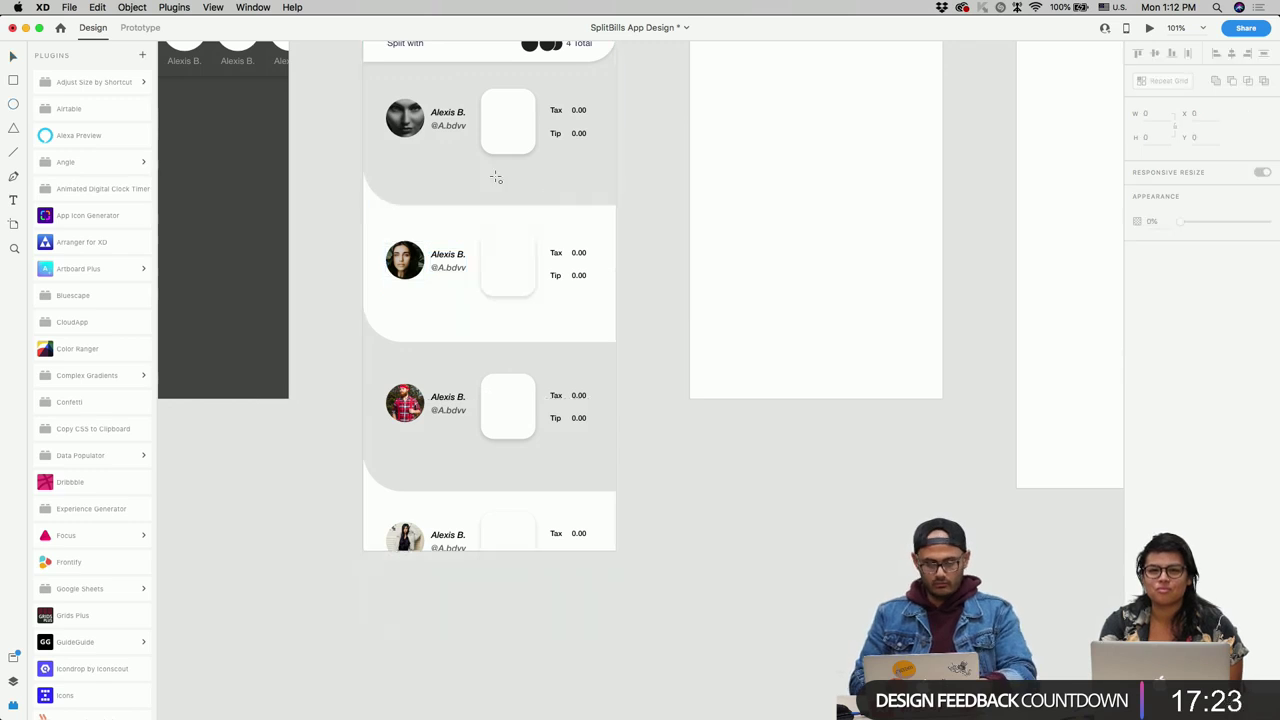
pyautogui.moveTo(417, 172); pyautogui.dragTo(428, 221)
pyautogui.scroll(2, 406, 228)
pyautogui.scroll(1, 411, 212)
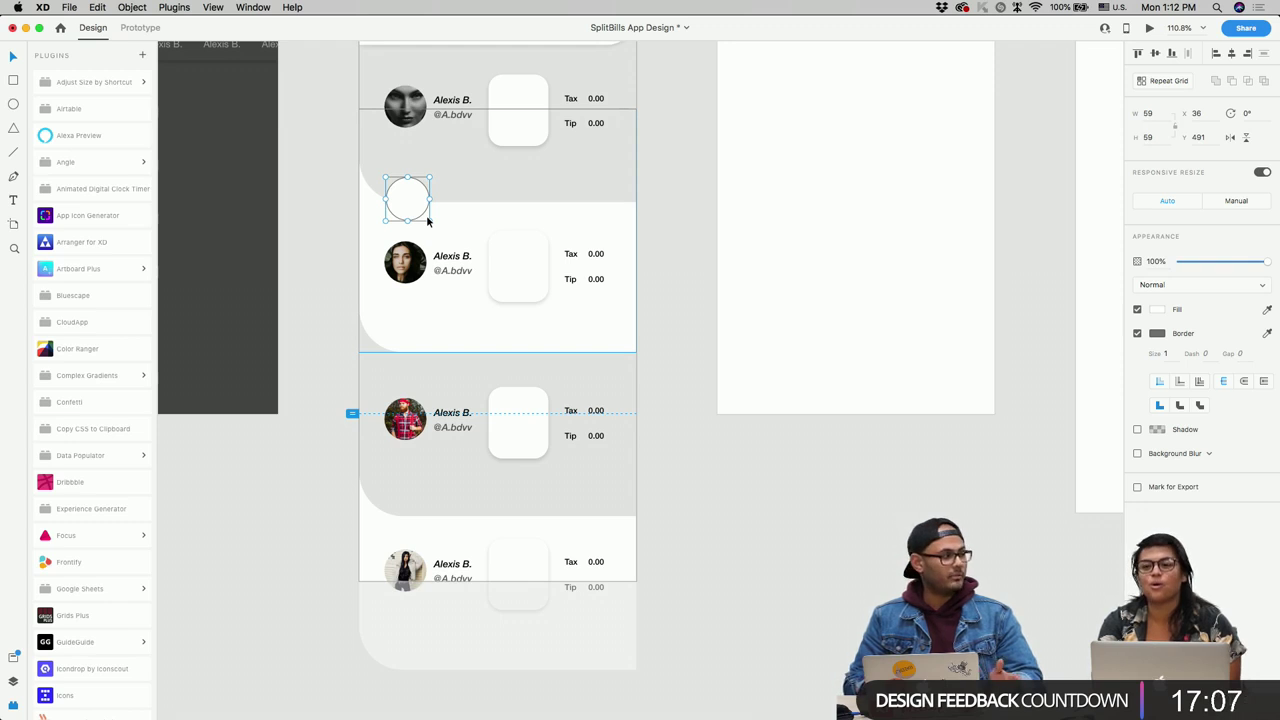
# Step: Resize the new circle to 51 by 51 and position it at X 37, Y 493, centred with the avatars
pyautogui.moveTo(427, 220); pyautogui.dragTo(437, 172)
pyautogui.scroll(3, 402, 195)
pyautogui.press('Up')
pyautogui.press('Up')
pyautogui.press('Up')
pyautogui.press('Up')
pyautogui.press('Right')
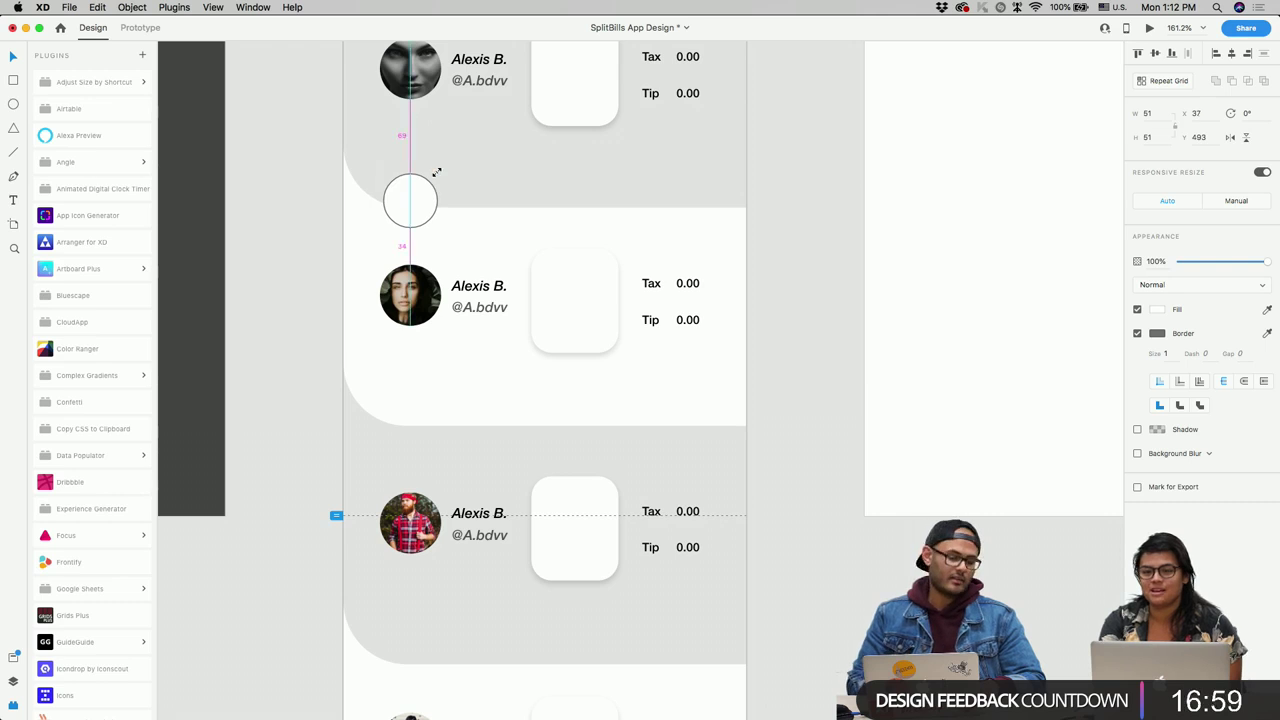
# Step: Give the new circle a shadow, remove its border, and fill it with the saved dark navy colour
pyautogui.scroll(3, 405, 203)
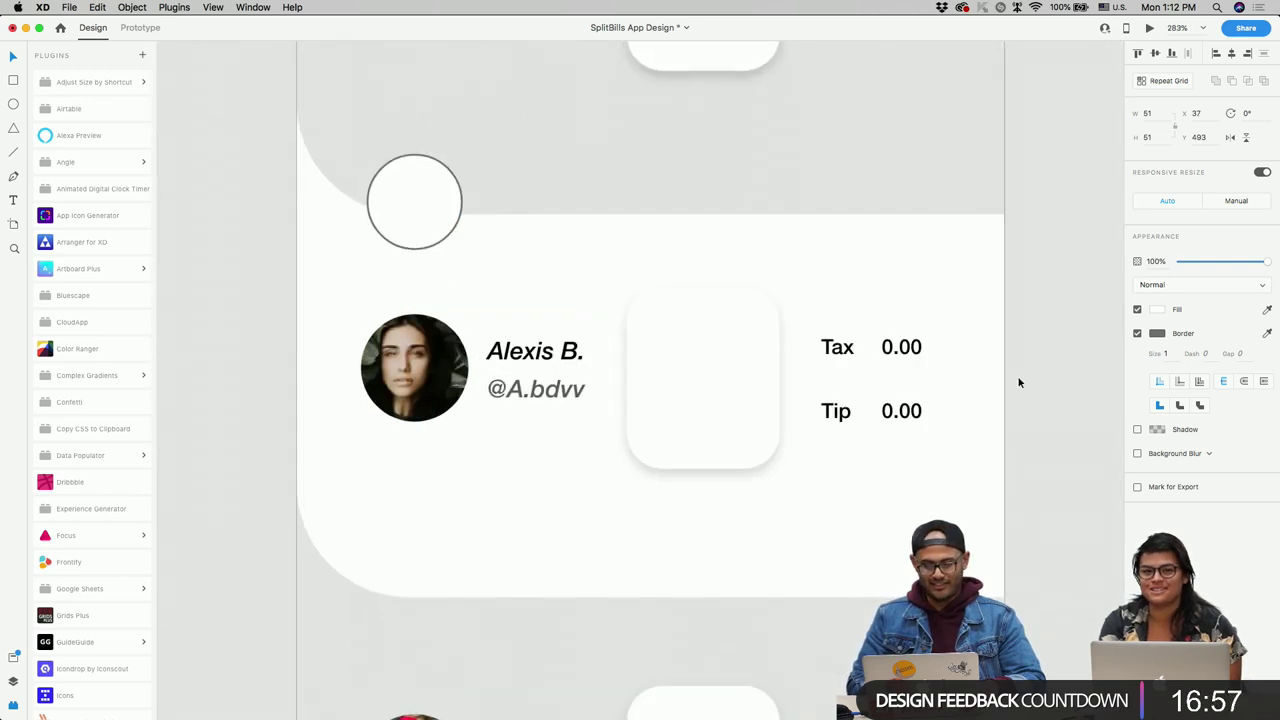
pyautogui.click(1137, 429)
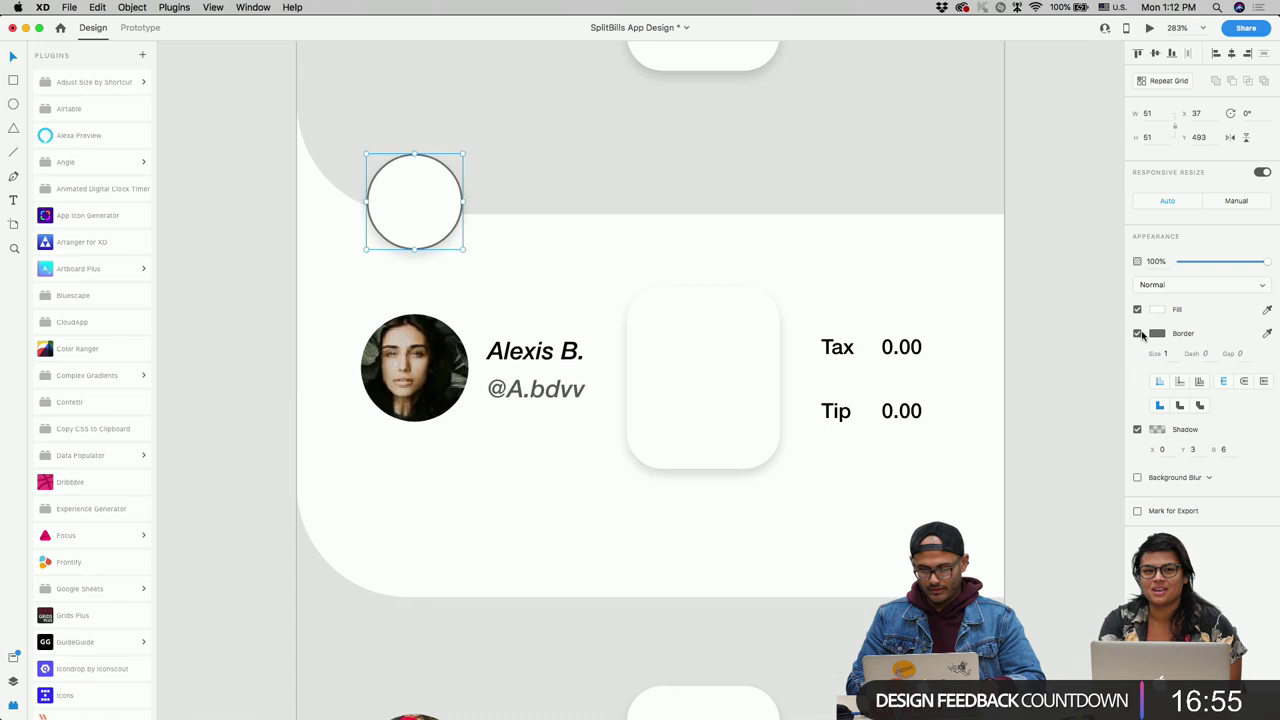
pyautogui.click(1137, 334)
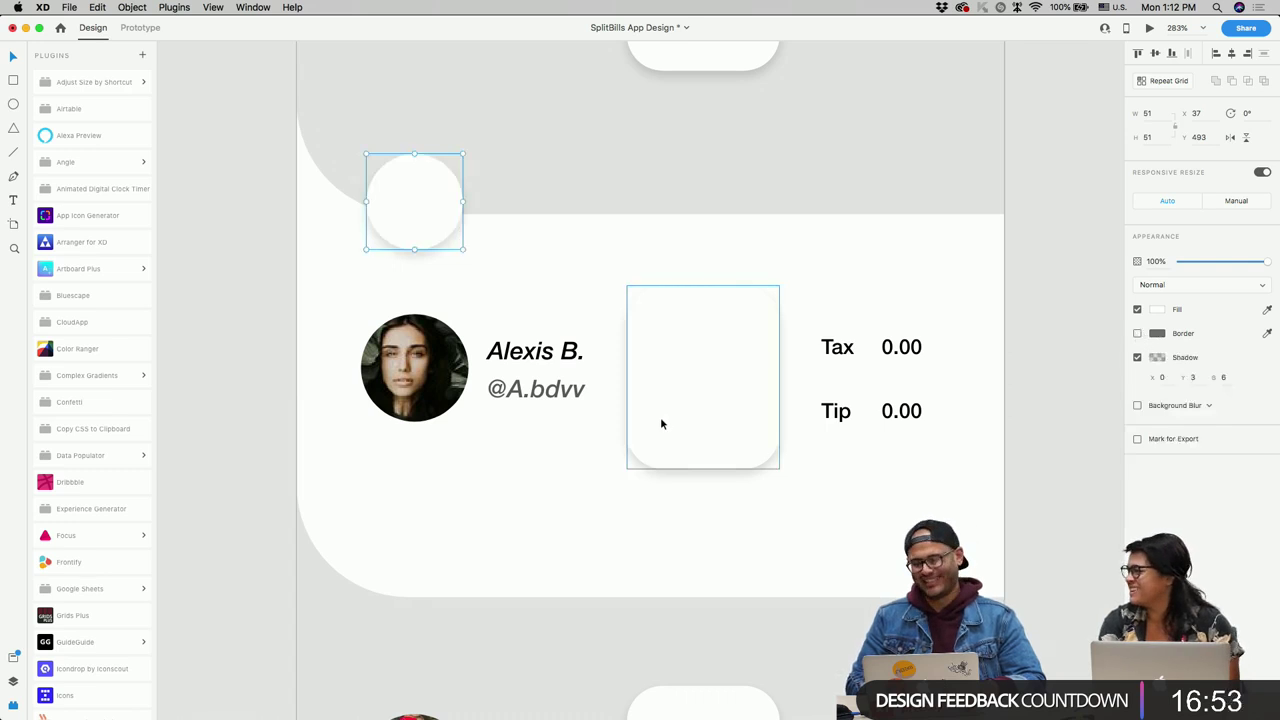
pyautogui.click(1158, 311)
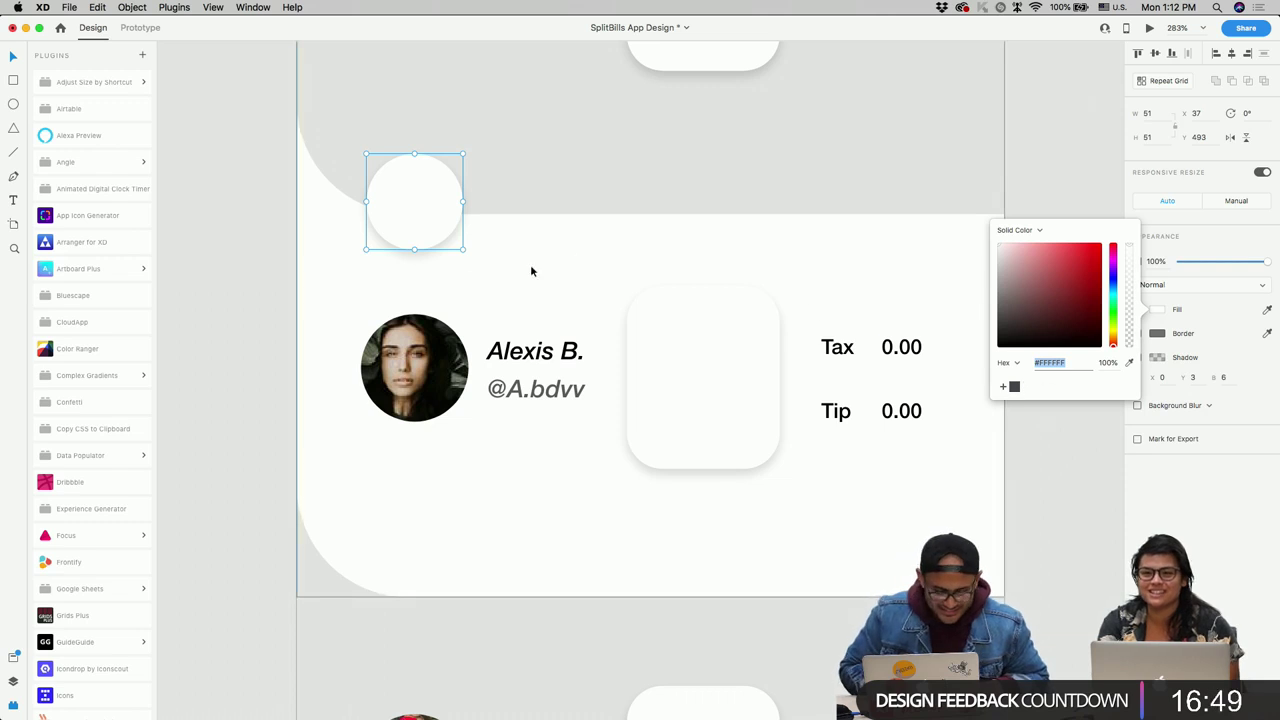
pyautogui.press('super+shift+y')
pyautogui.click(90, 136)
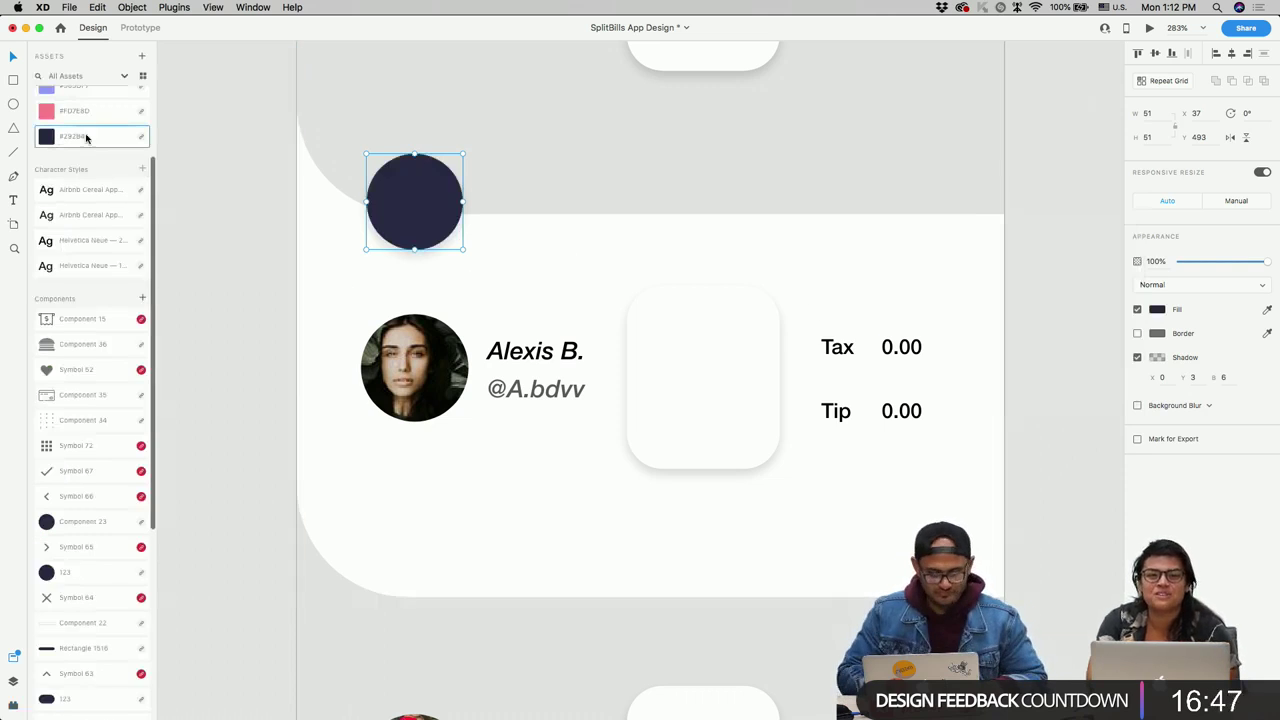
pyautogui.click(520, 264)
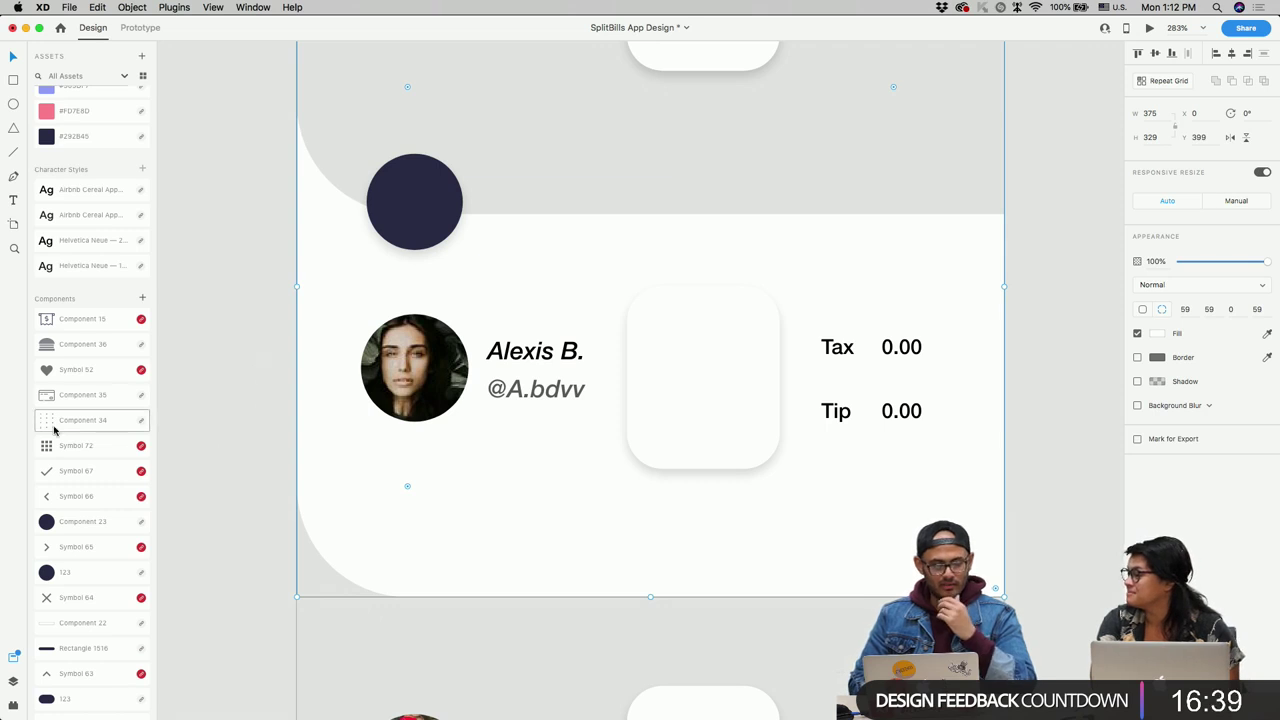
pyautogui.scroll(-2, 80, 155)
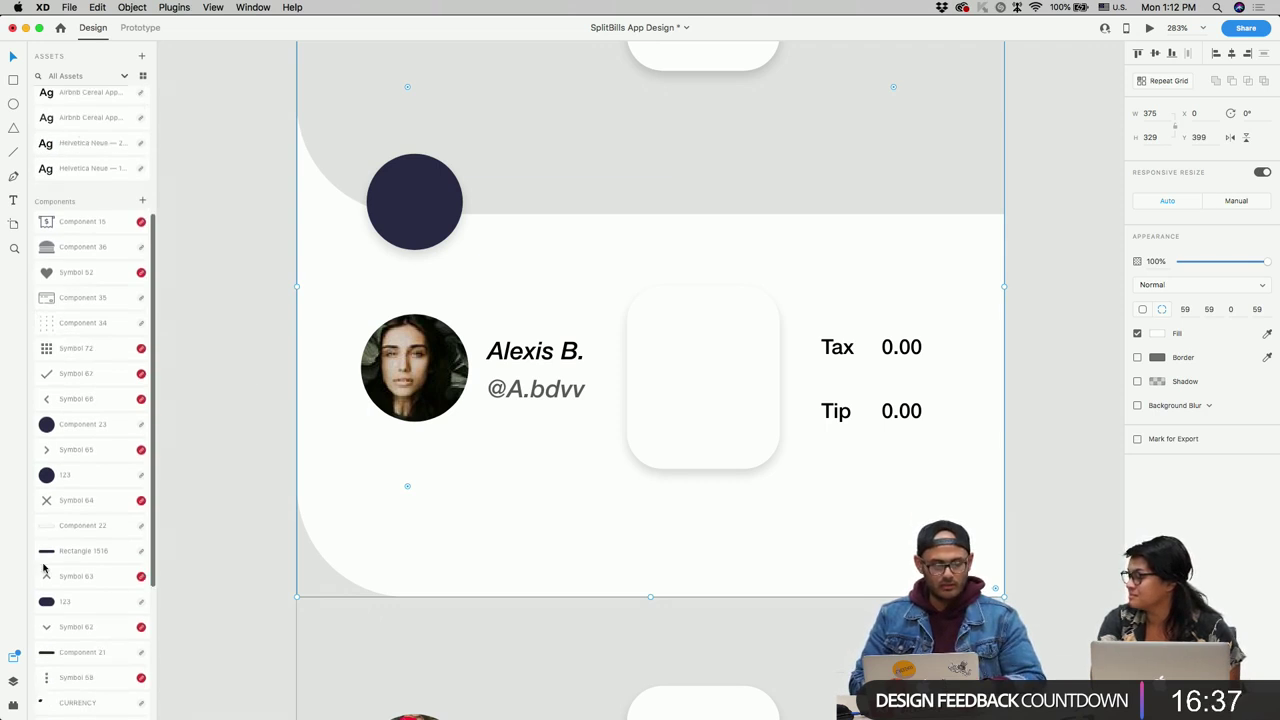
pyautogui.click(13, 705)
pyautogui.click(175, 8)
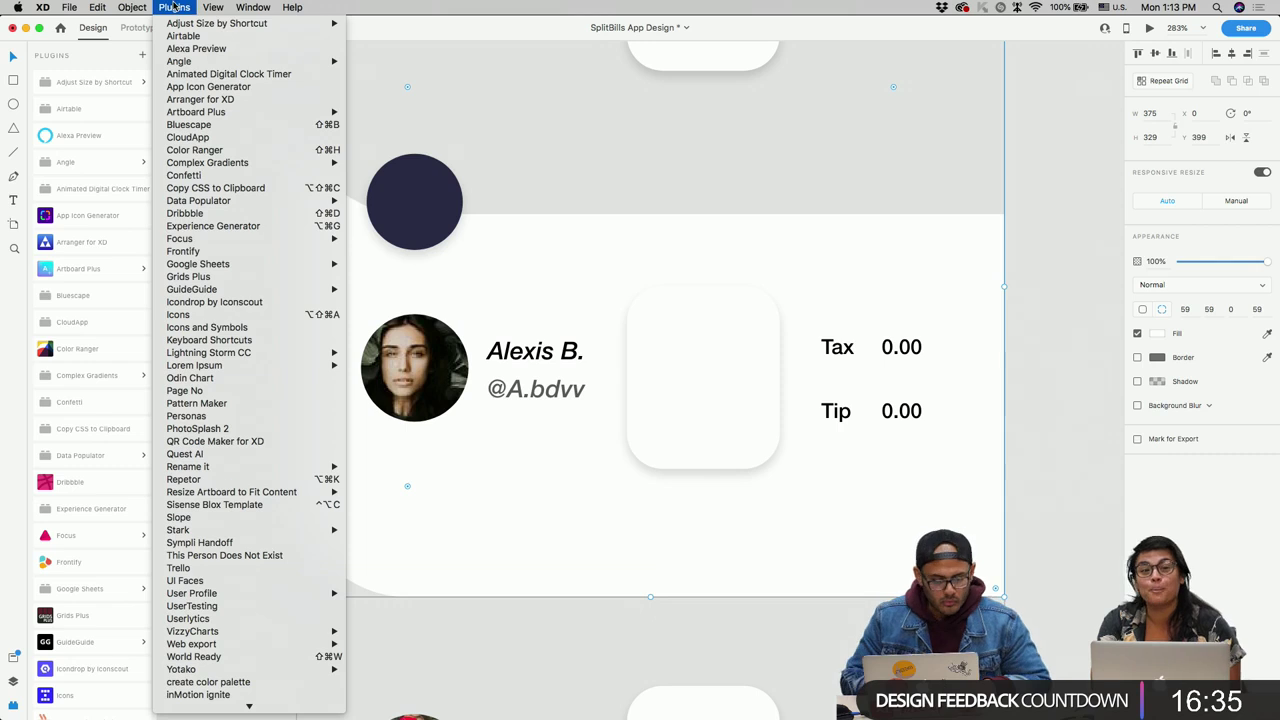
pyautogui.scroll(-2, 323, 300)
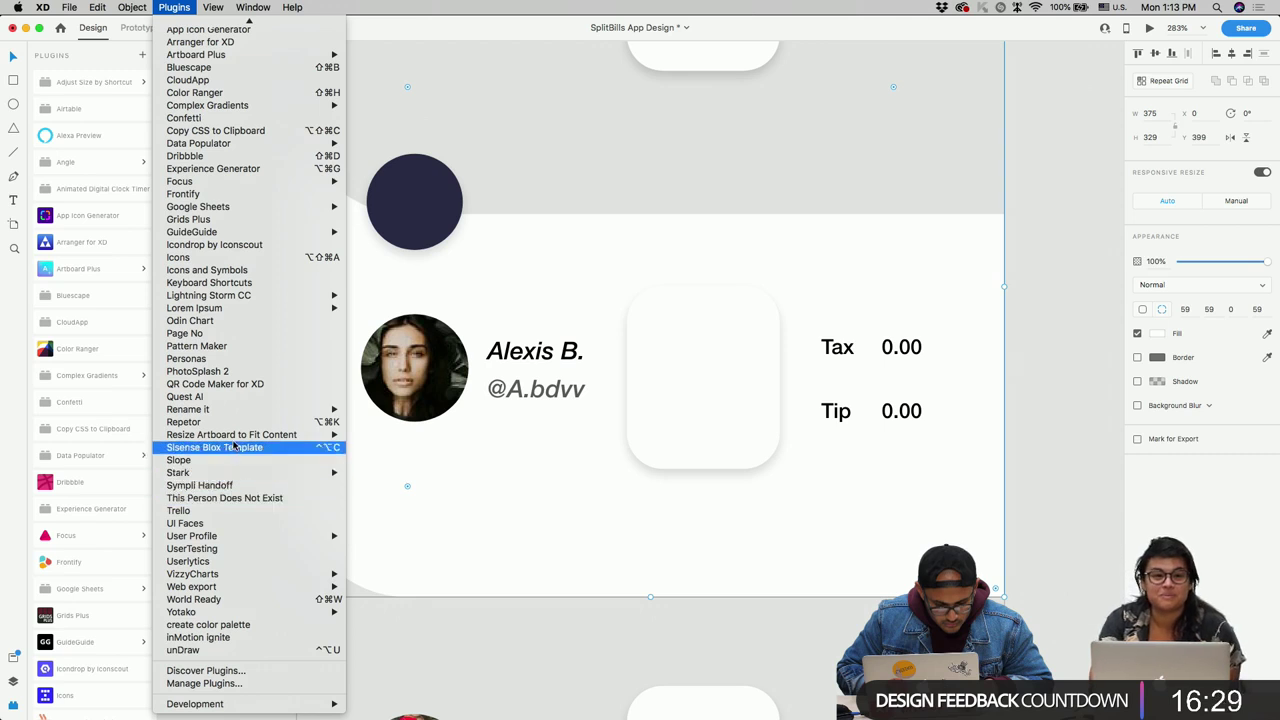
pyautogui.moveTo(236, 414)
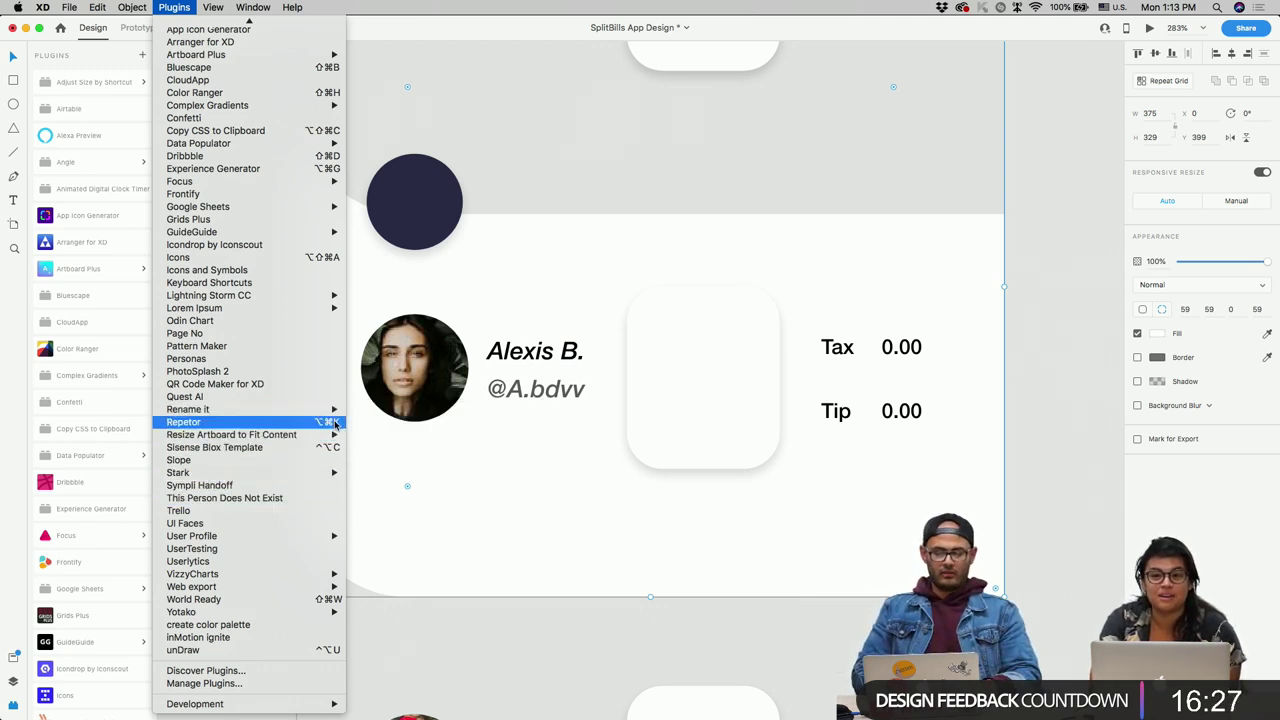
pyautogui.click(603, 378)
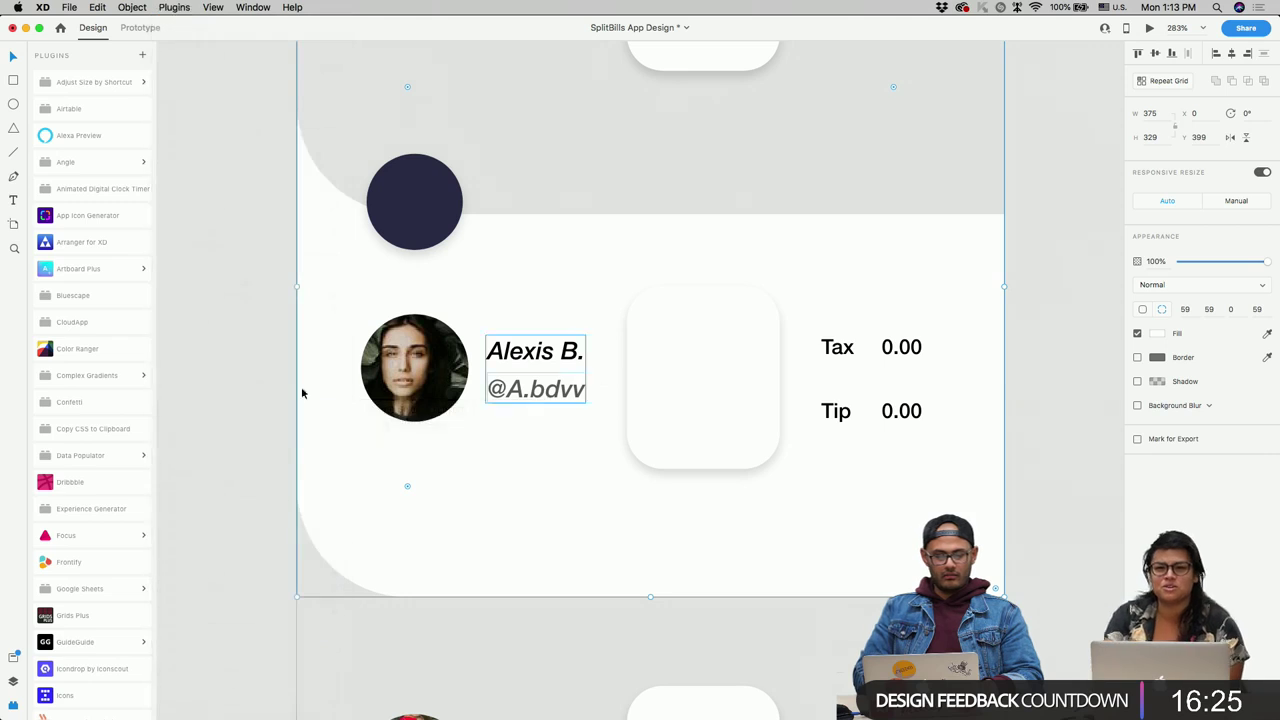
# Step: Use Rename It on the layers from the lower-listed Ellipse 448 group through Rectangle 1705, naming them "bill info" plus each layer name
pyautogui.press('super+shift+y')
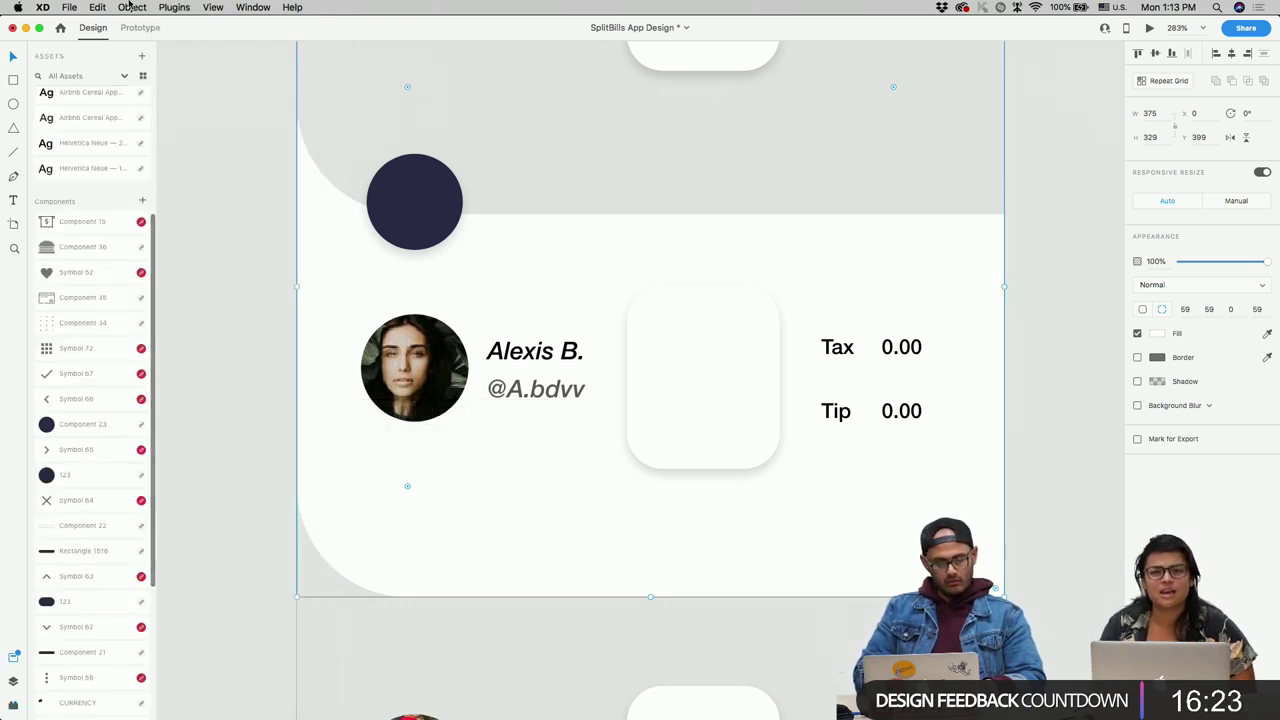
pyautogui.press('super+y')
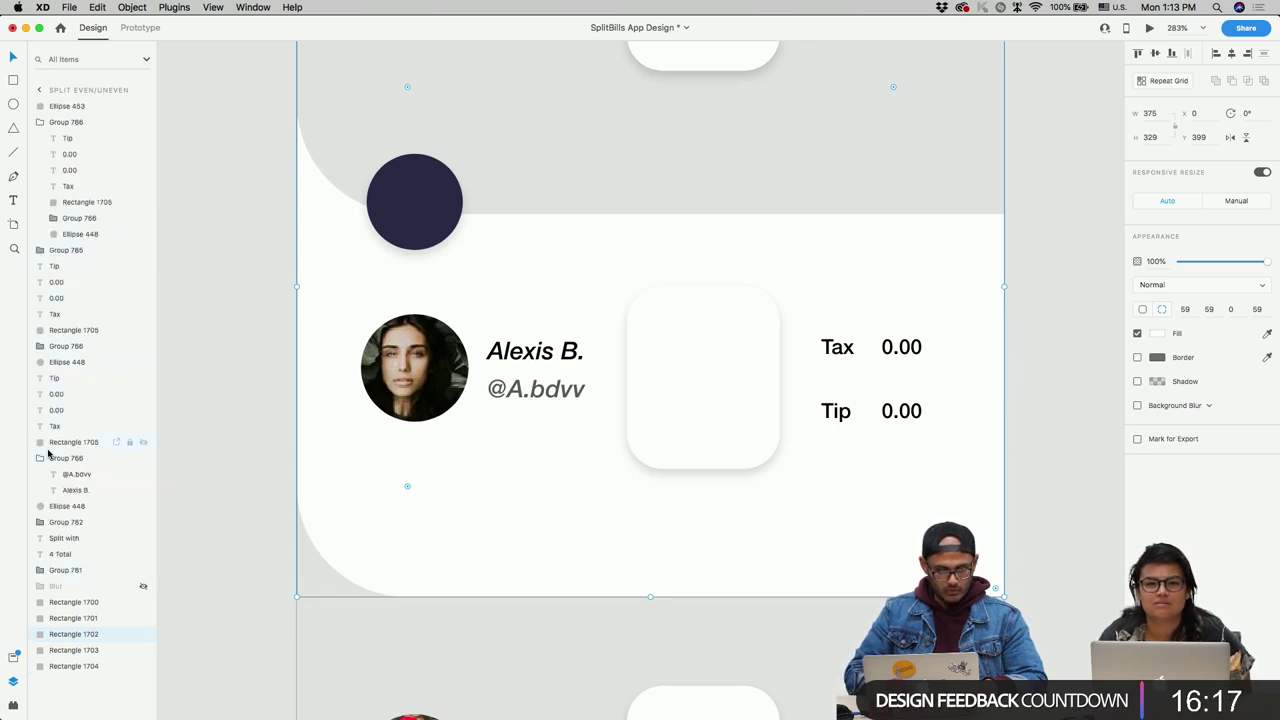
pyautogui.click(47, 363)
pyautogui.keyDown('shift'); pyautogui.click(70, 446); pyautogui.keyUp('shift')
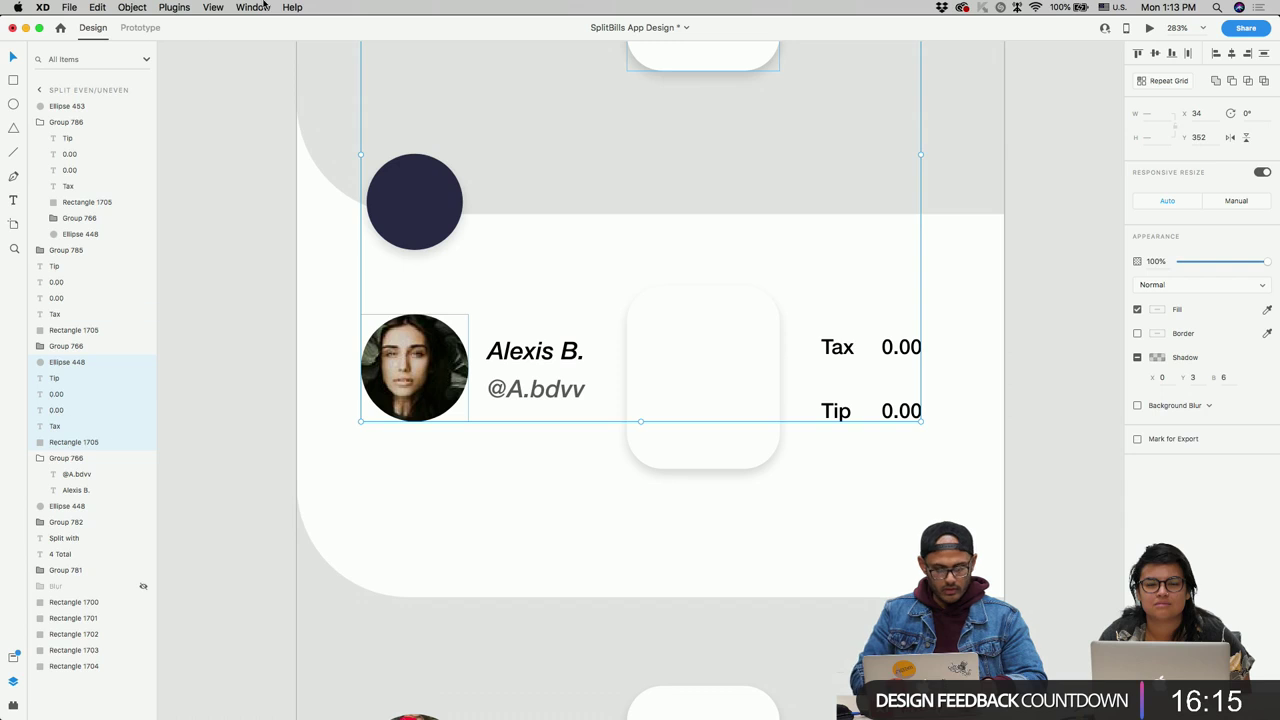
pyautogui.click(180, 8)
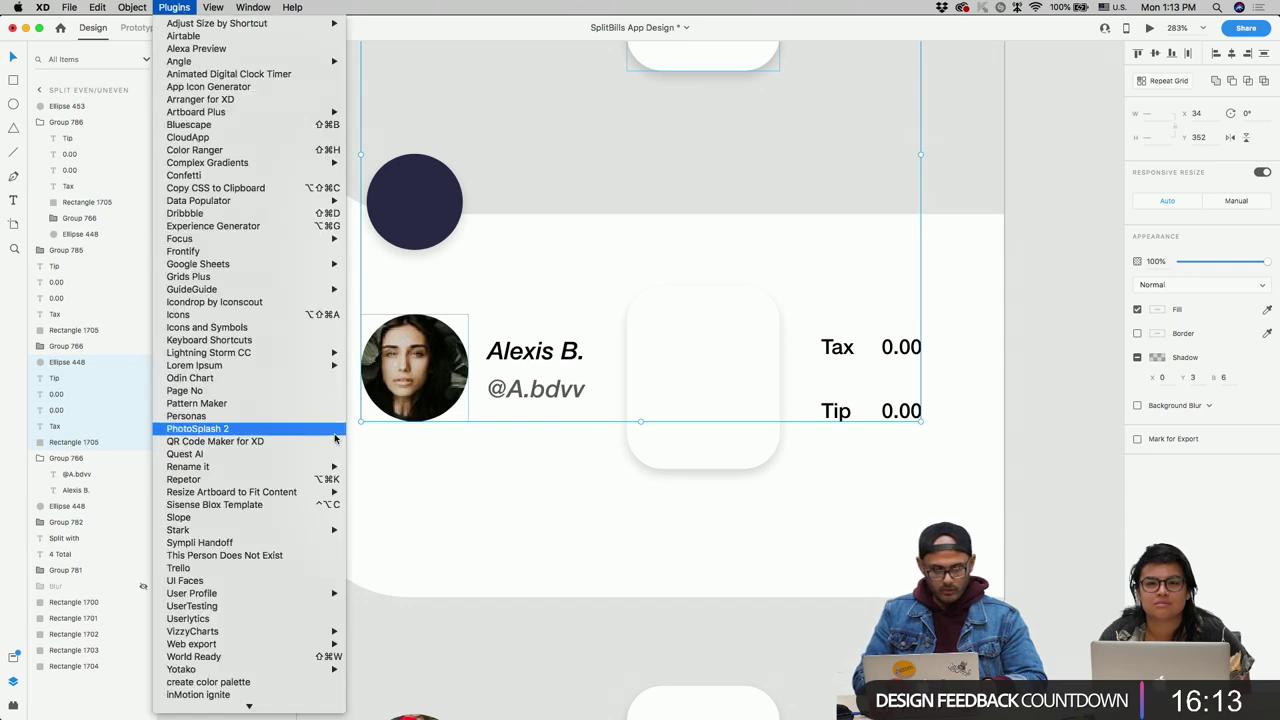
pyautogui.moveTo(315, 469)
pyautogui.click(405, 468)
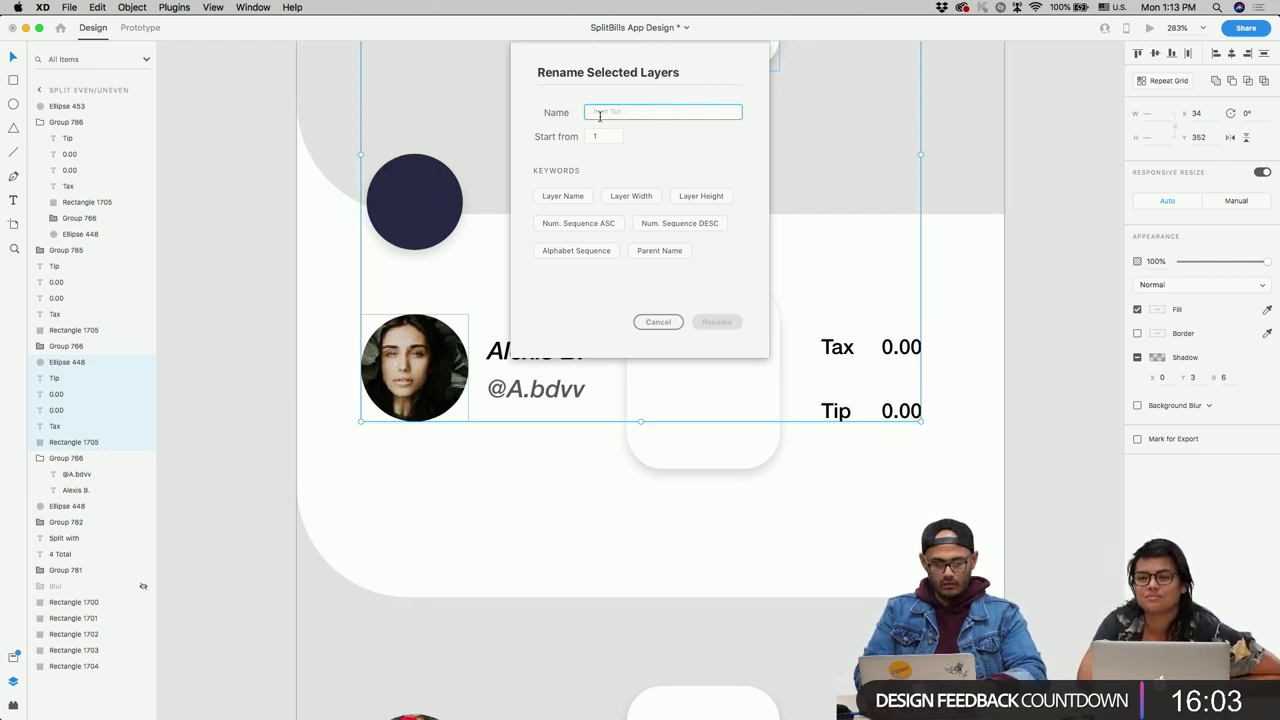
pyautogui.write('bill')
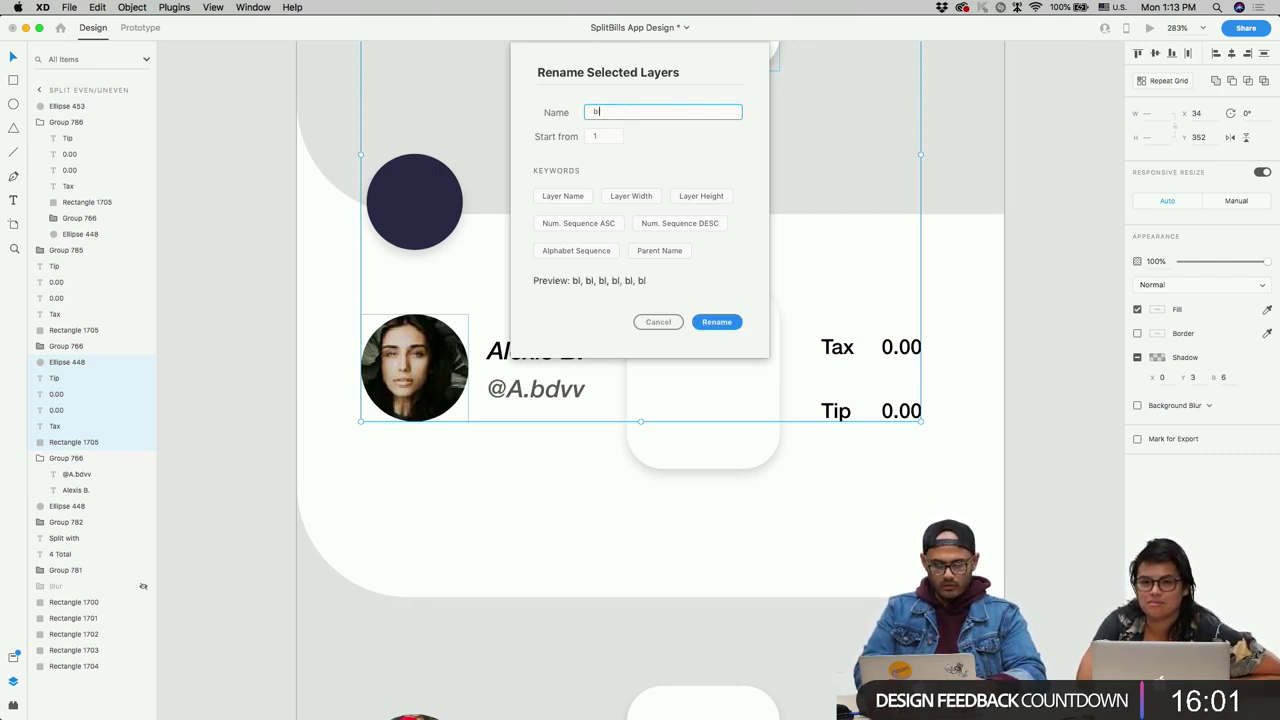
pyautogui.write(' info')
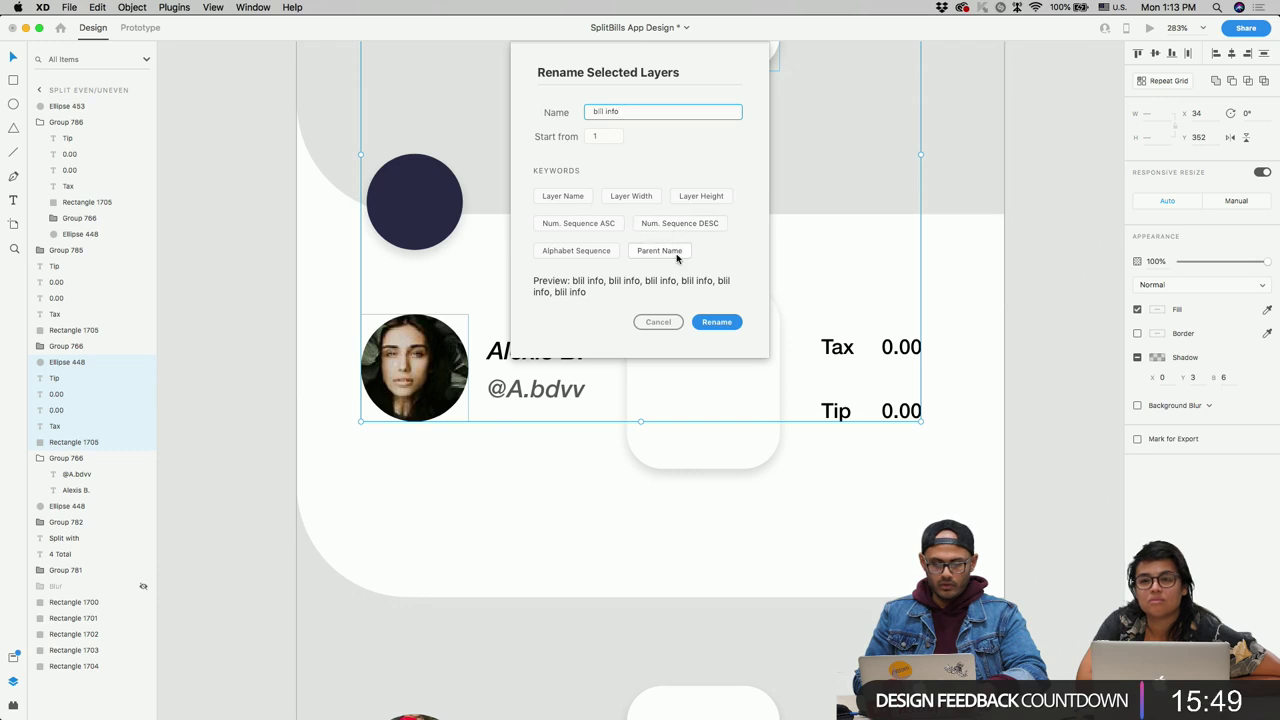
pyautogui.click(584, 199)
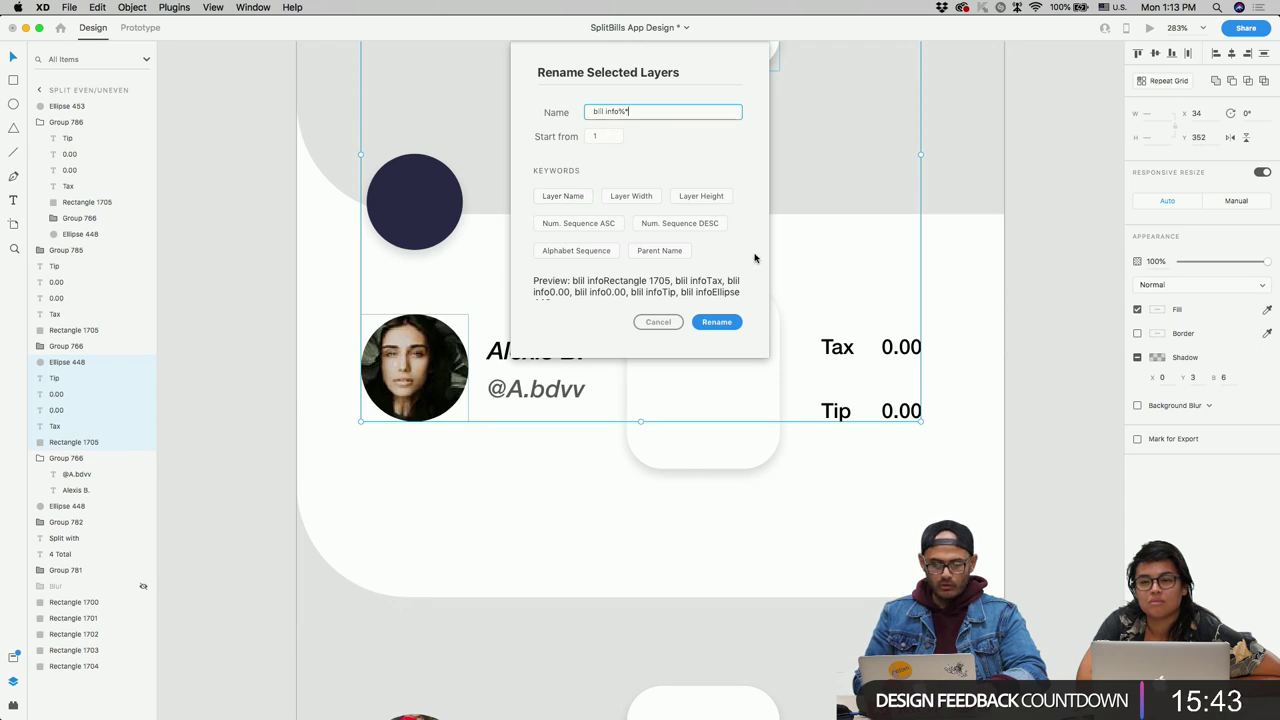
pyautogui.click(712, 317)
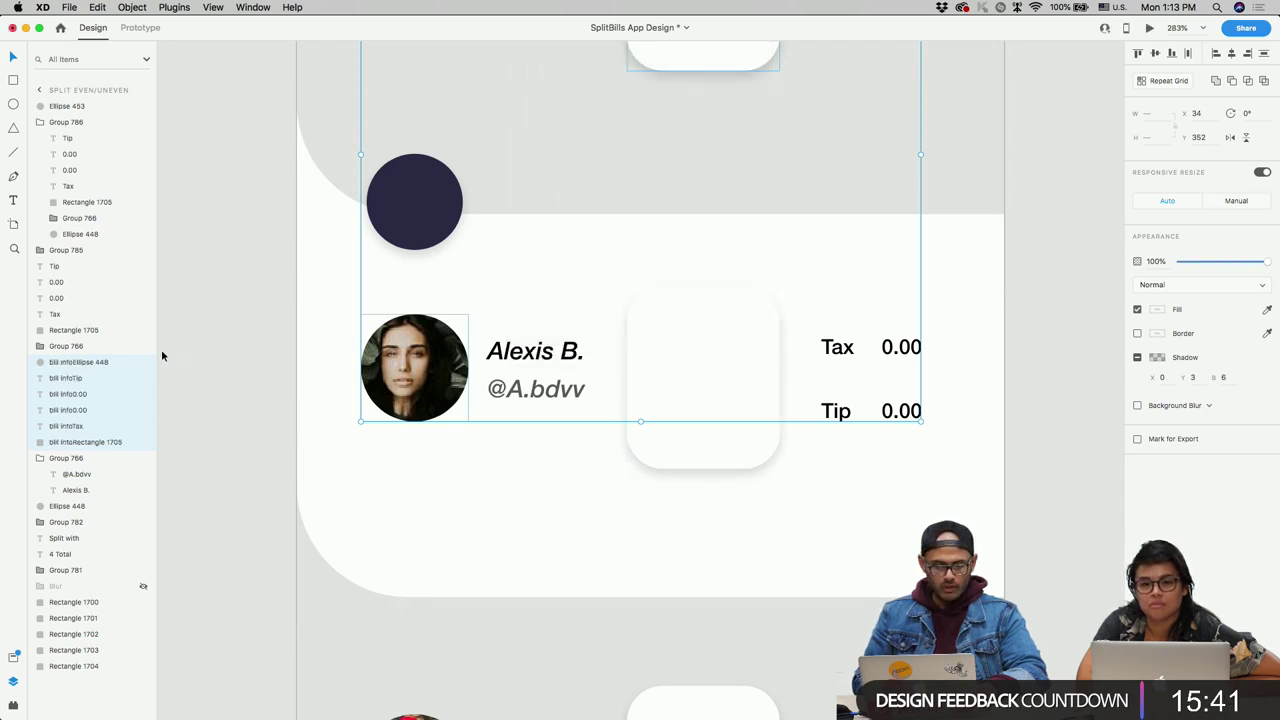
# Step: Widen the layer list and rename the selected layers with Rename It as "bill info" plus an ascending number sequence
pyautogui.moveTo(156, 372); pyautogui.dragTo(277, 376)
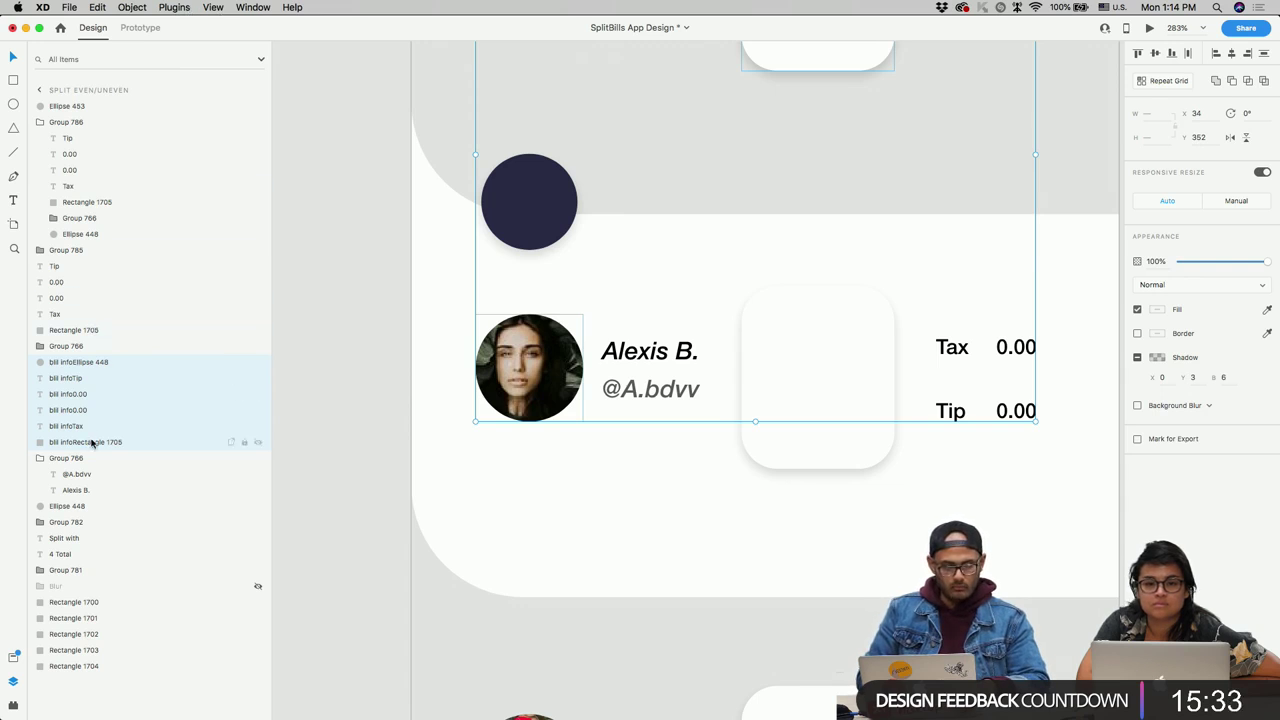
pyautogui.click(166, 7)
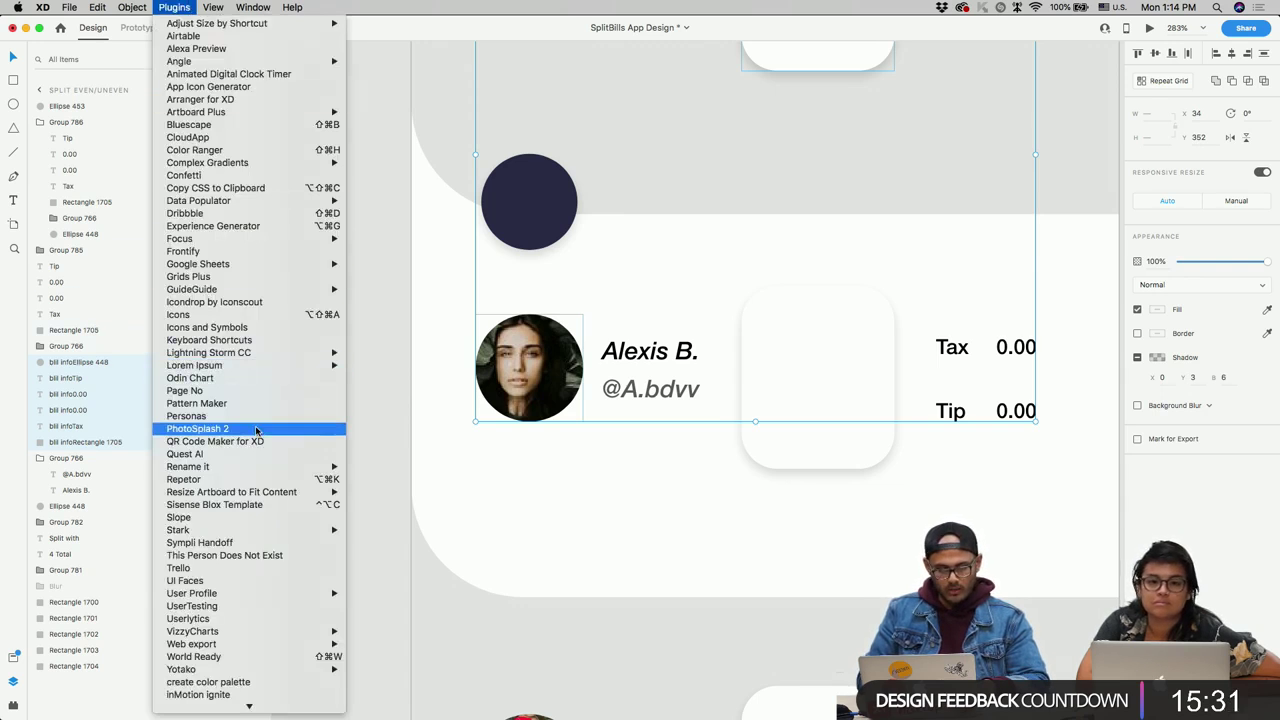
pyautogui.moveTo(265, 468)
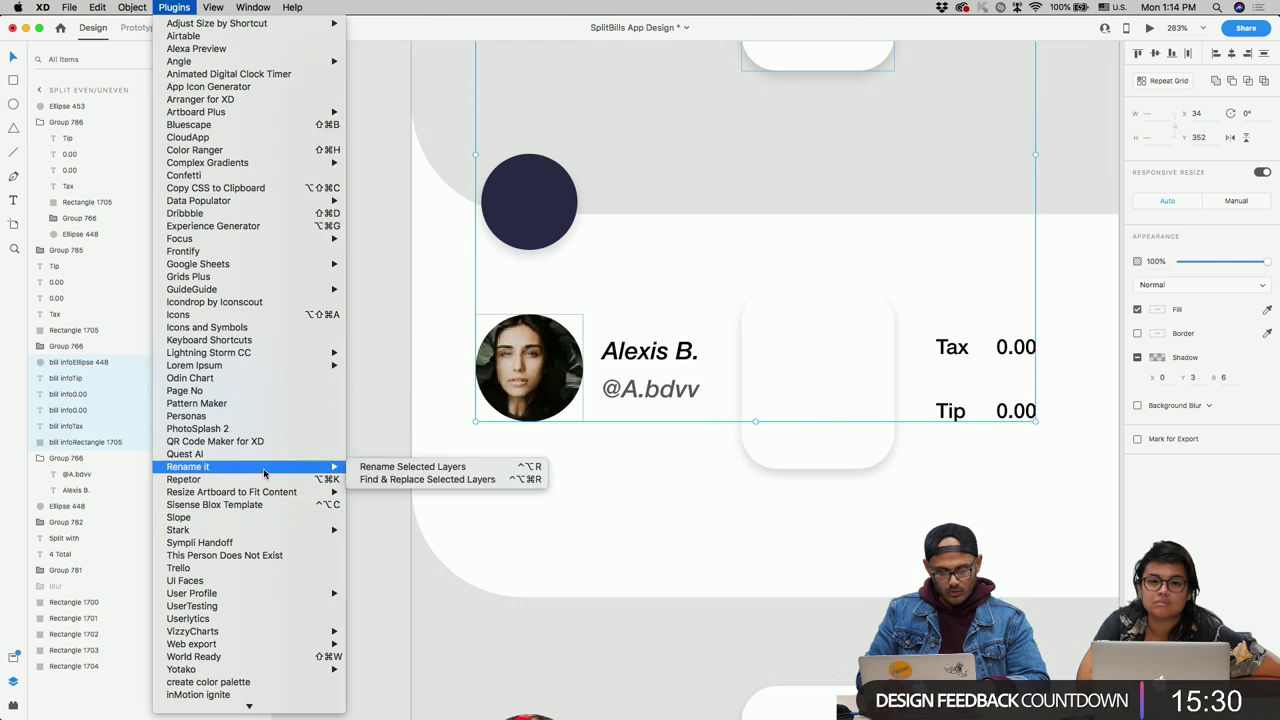
pyautogui.click(468, 470)
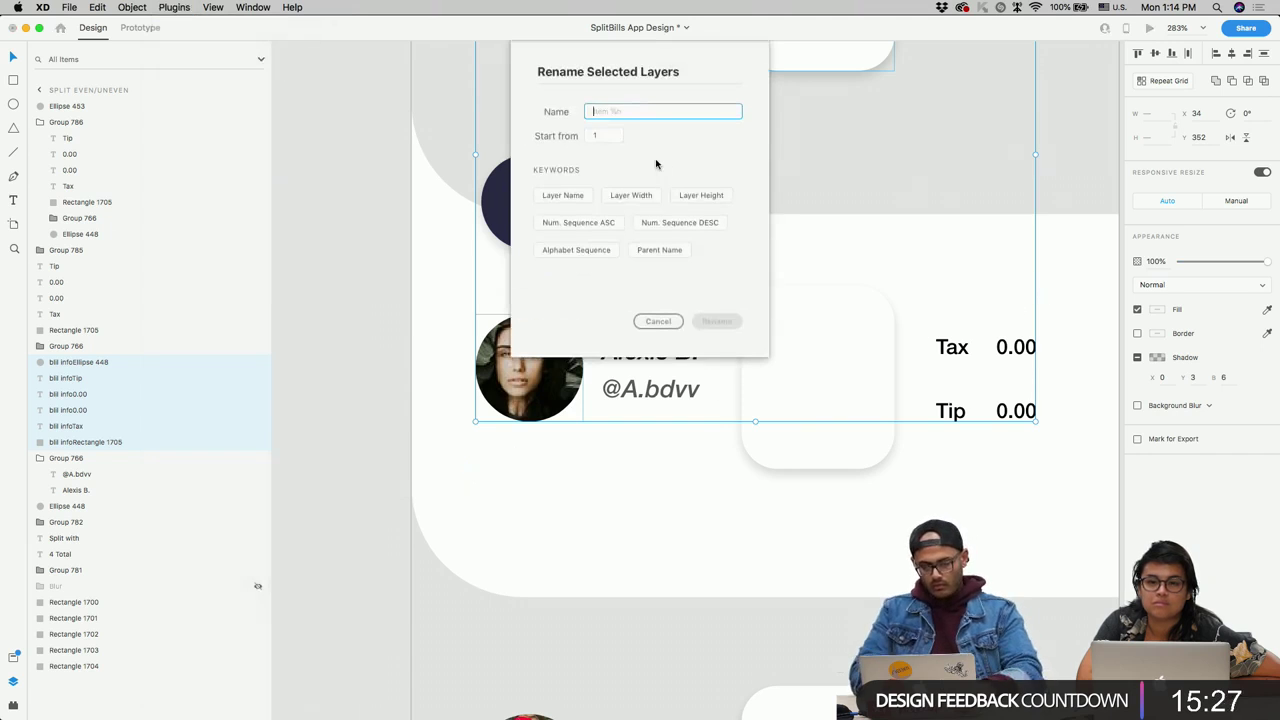
pyautogui.write('bill info')
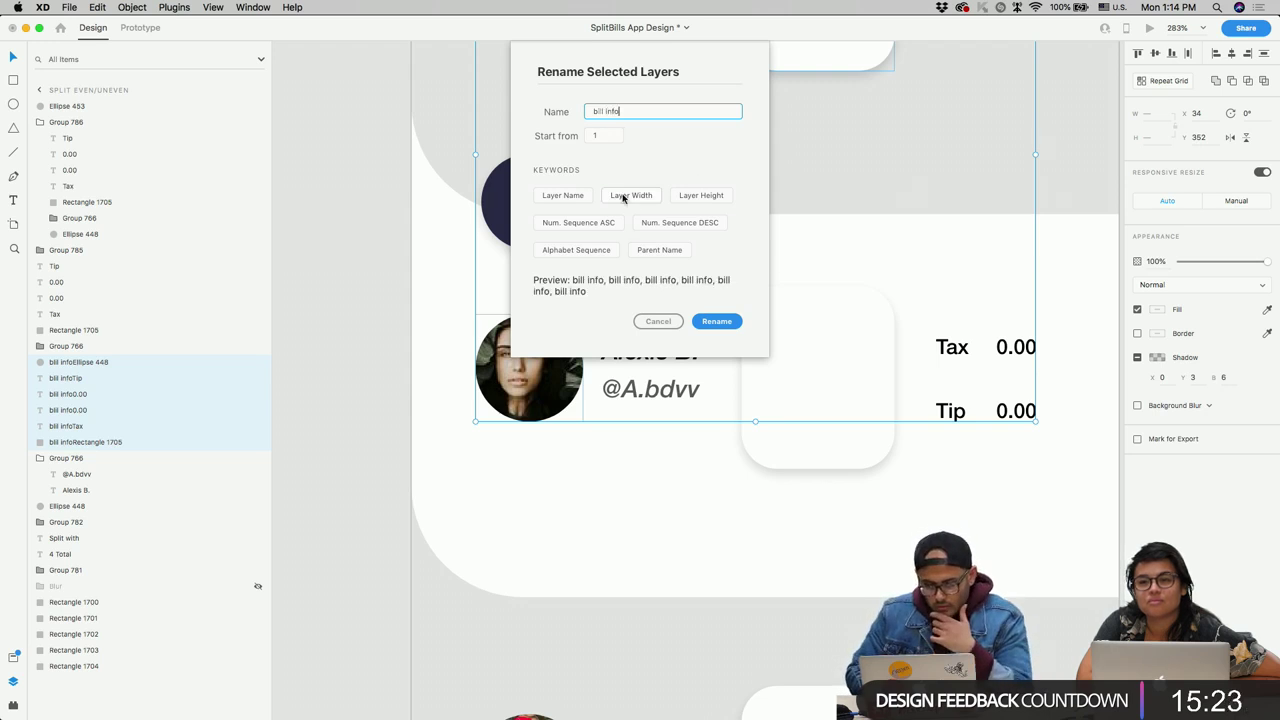
pyautogui.click(588, 224)
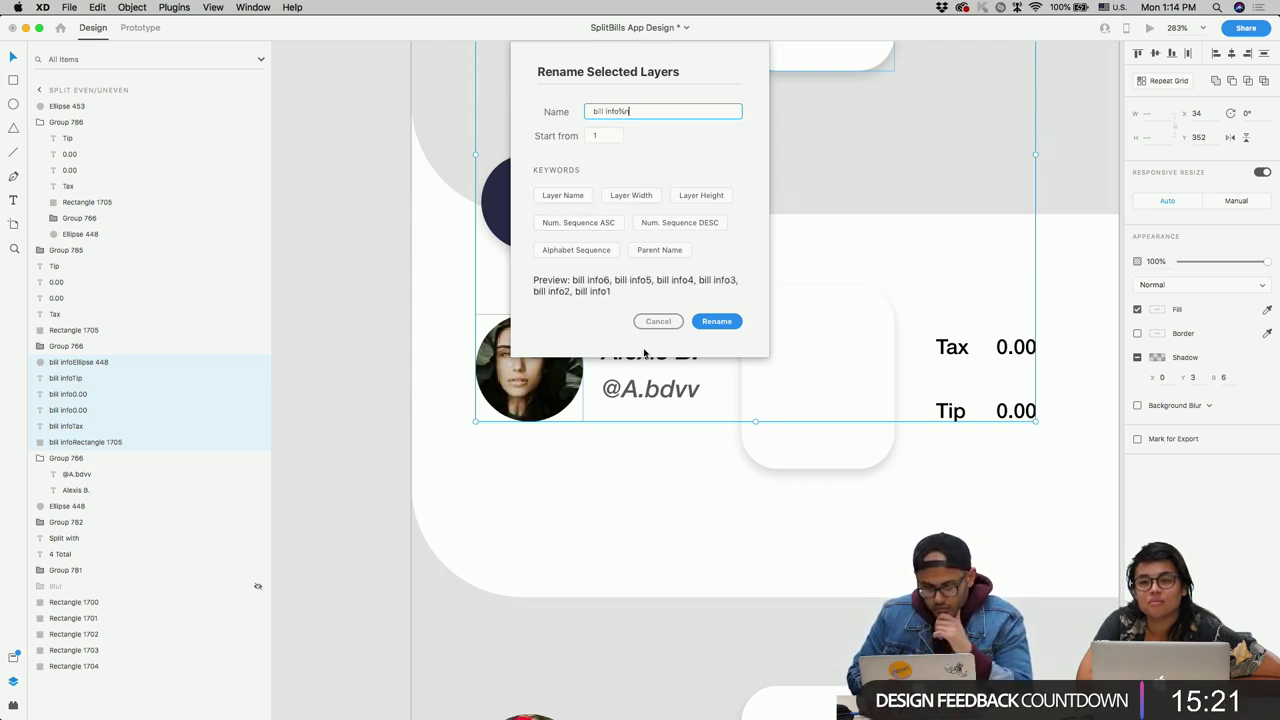
pyautogui.click(716, 321)
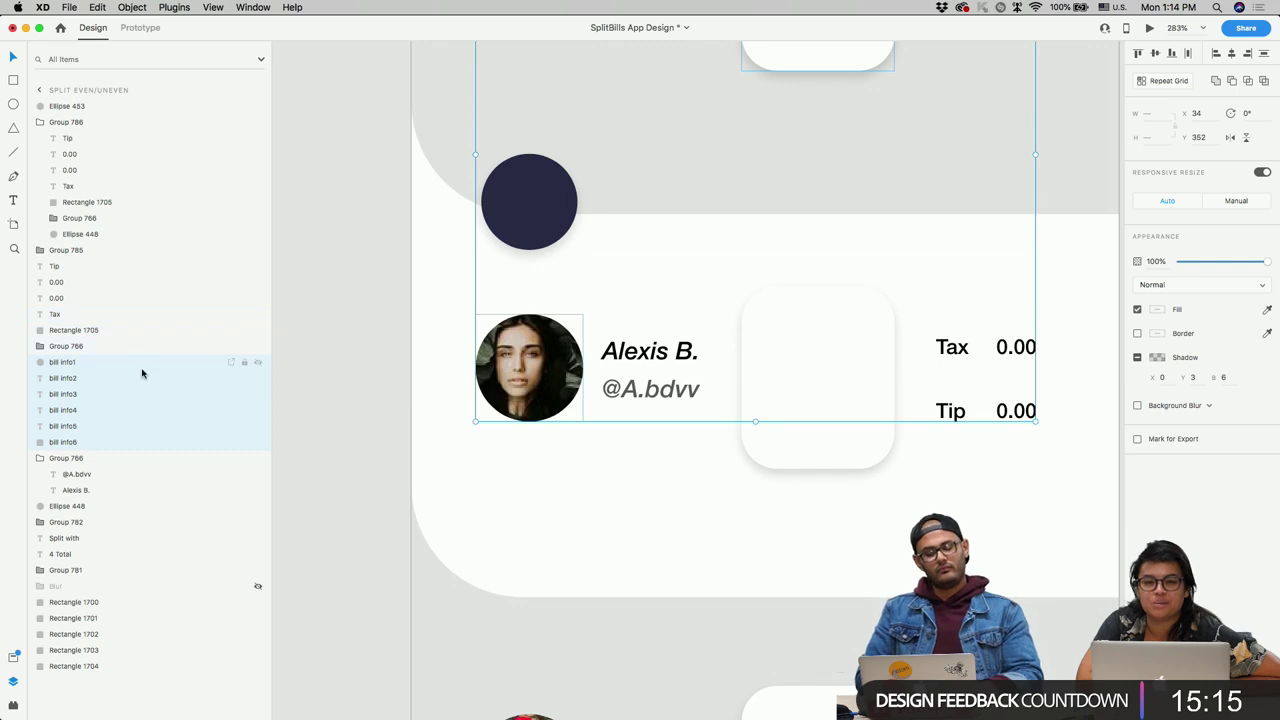
# Step: Undo the layer renames and clear the selection on Split Even/Uneven
pyautogui.scroll(-5, 418, 370)
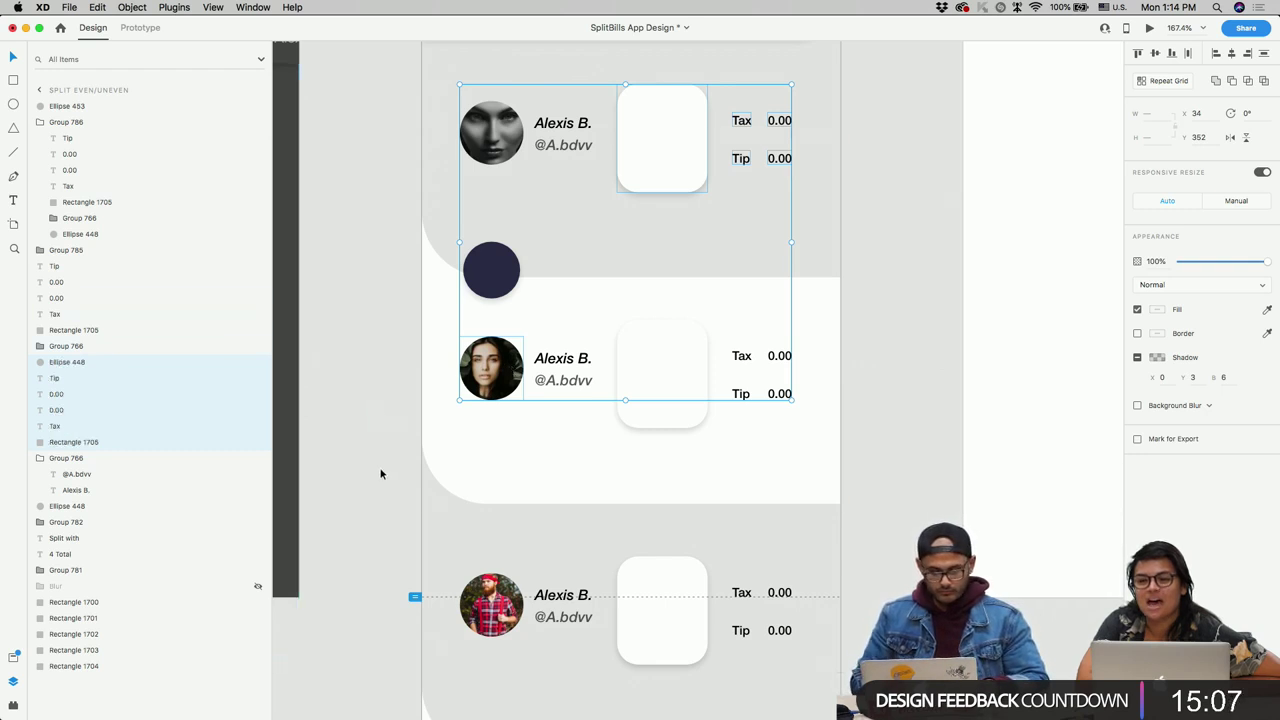
pyautogui.scroll(-3, 388, 446)
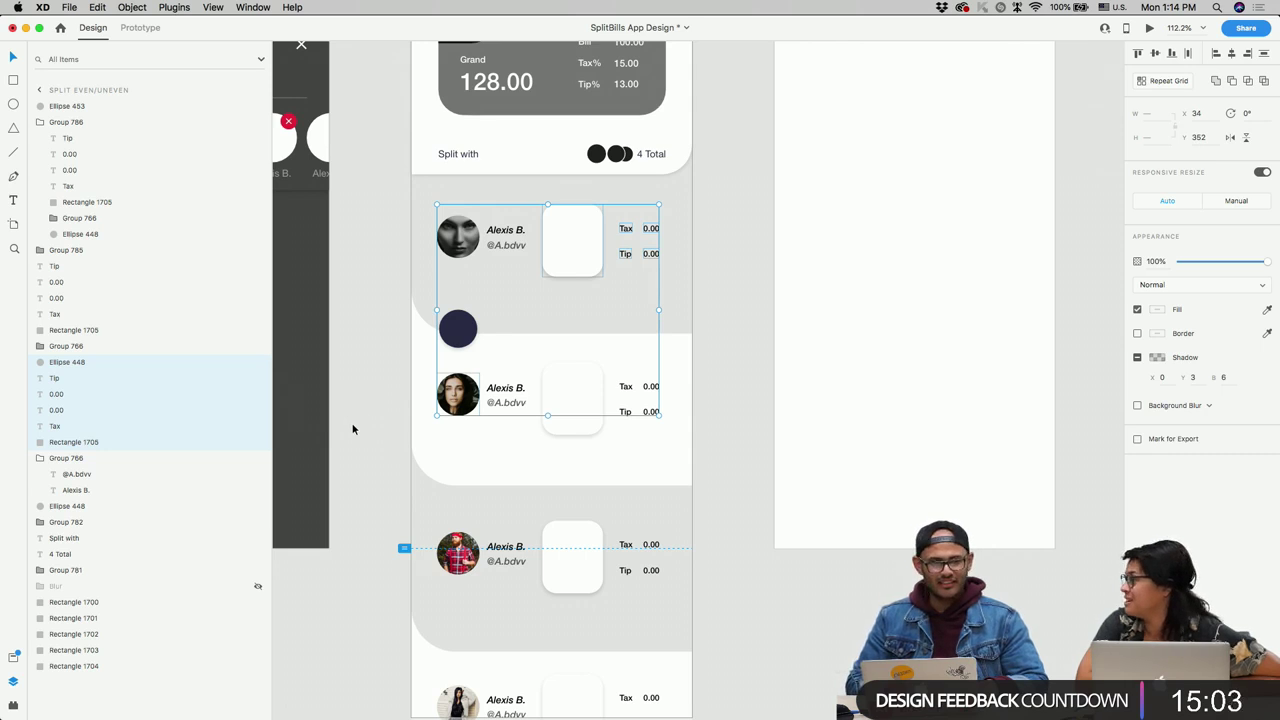
pyautogui.click(352, 429)
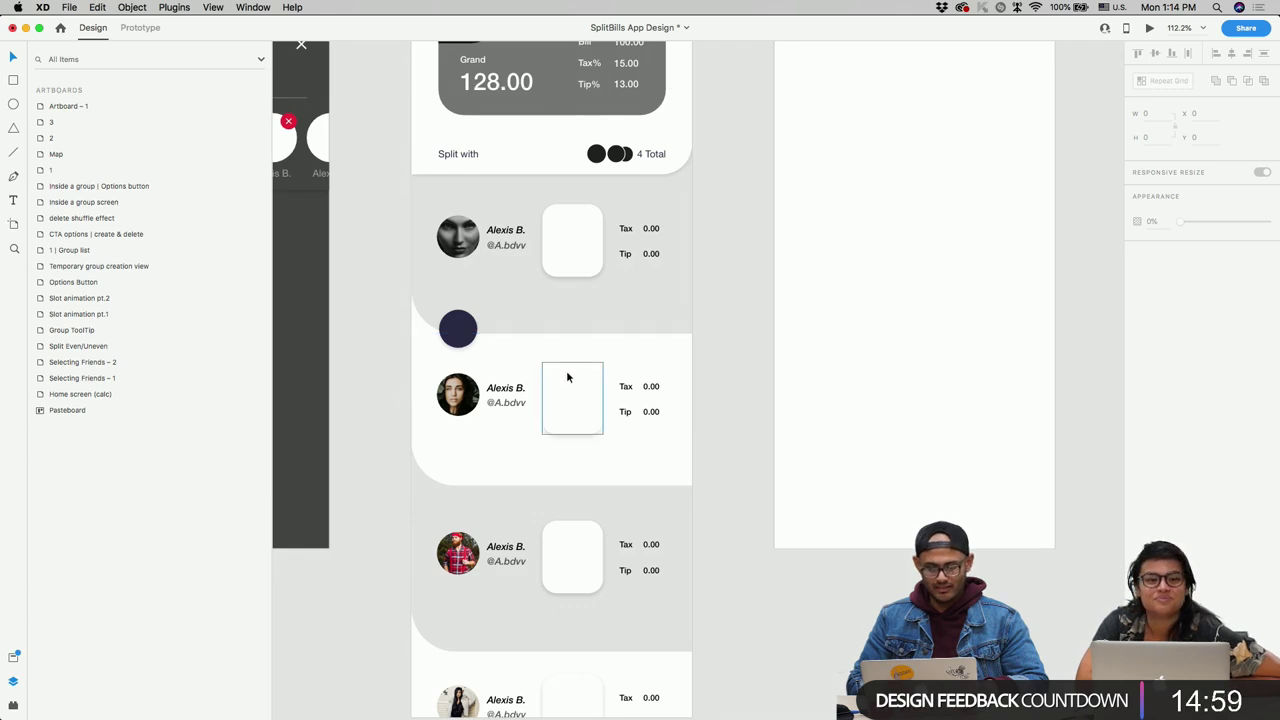
pyautogui.scroll(3, 565, 375)
pyautogui.hscroll(-2, 565, 375)
pyautogui.hscroll(2, 545, 385)
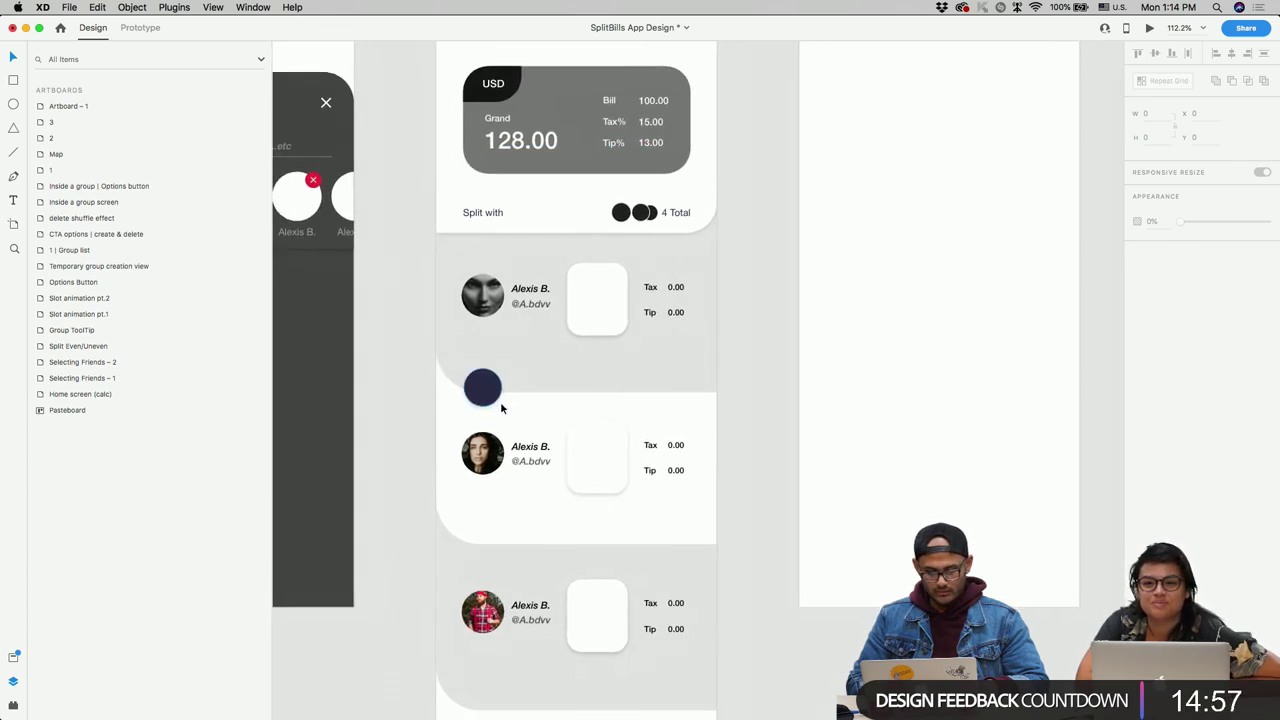
pyautogui.scroll(-3, 528, 400)
pyautogui.scroll(4, 531, 391)
pyautogui.scroll(-3, 531, 391)
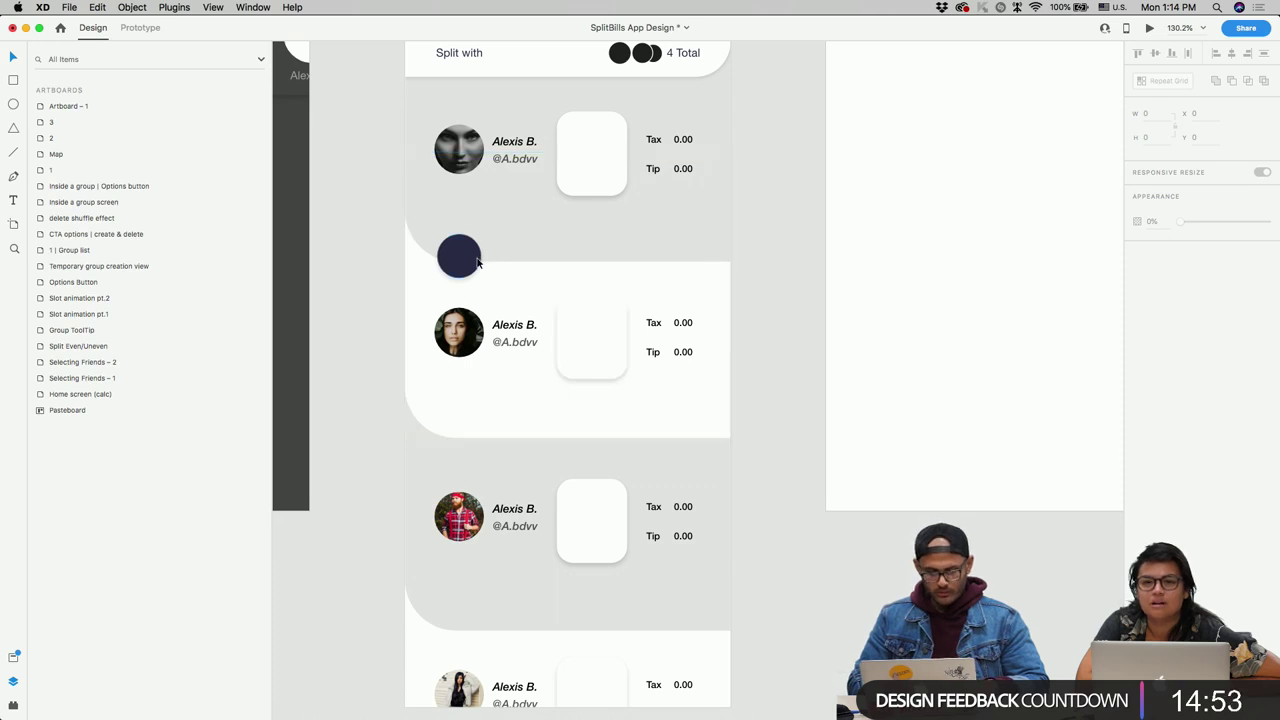
pyautogui.moveTo(478, 262); pyautogui.dragTo(477, 447)
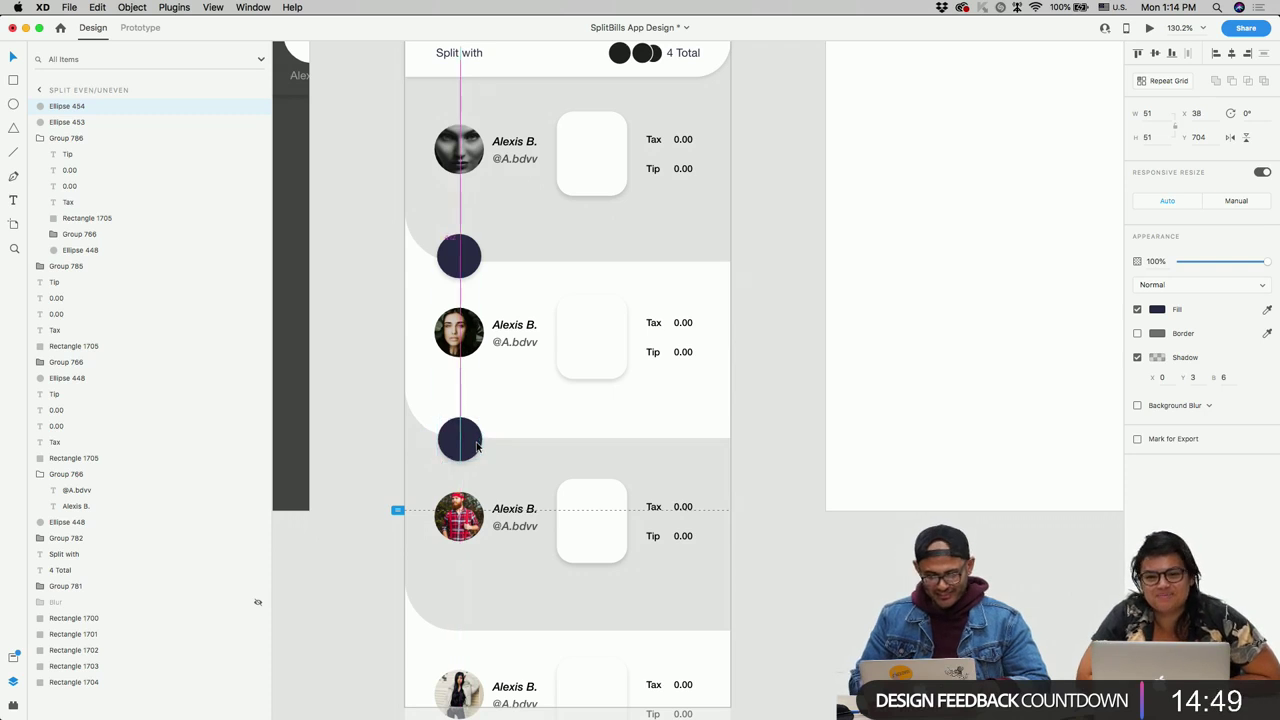
pyautogui.scroll(-2, 477, 447)
pyautogui.press('Delete')
# Step: Draw a small triangle about 15 by 13 just above the navy circle in the first friend section
pyautogui.scroll(4, 466, 305)
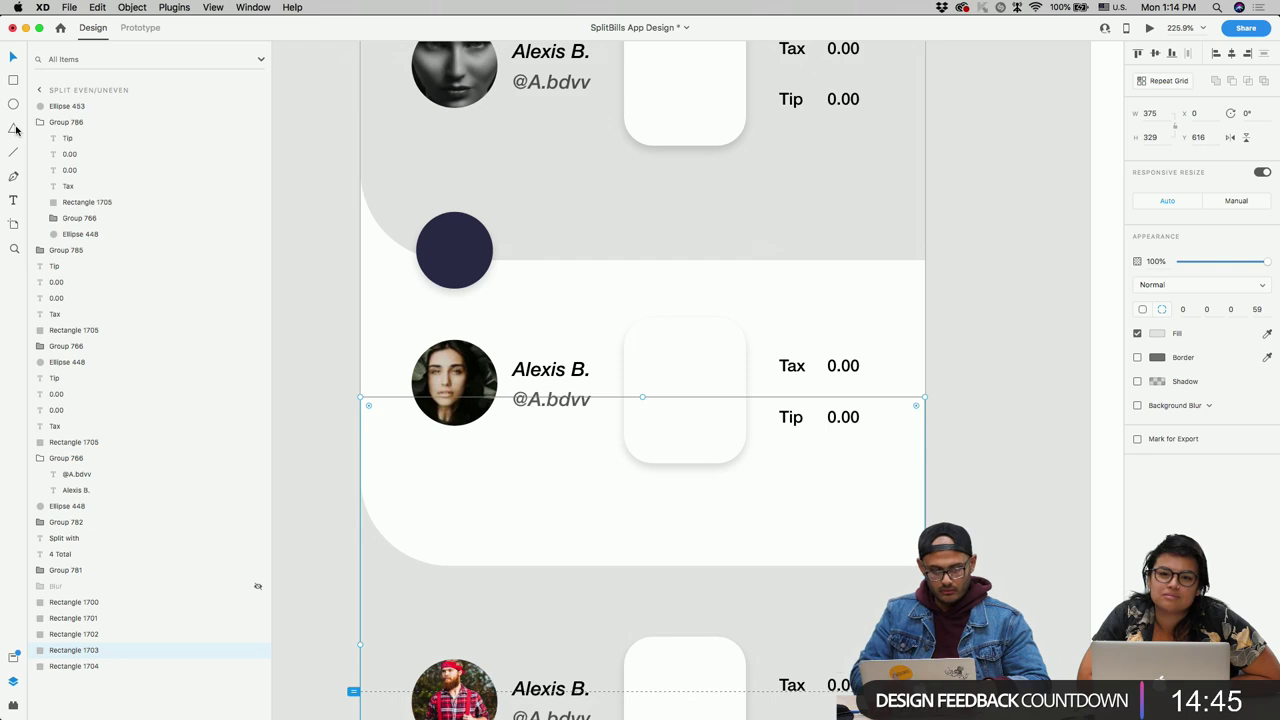
pyautogui.moveTo(455, 161); pyautogui.dragTo(470, 174)
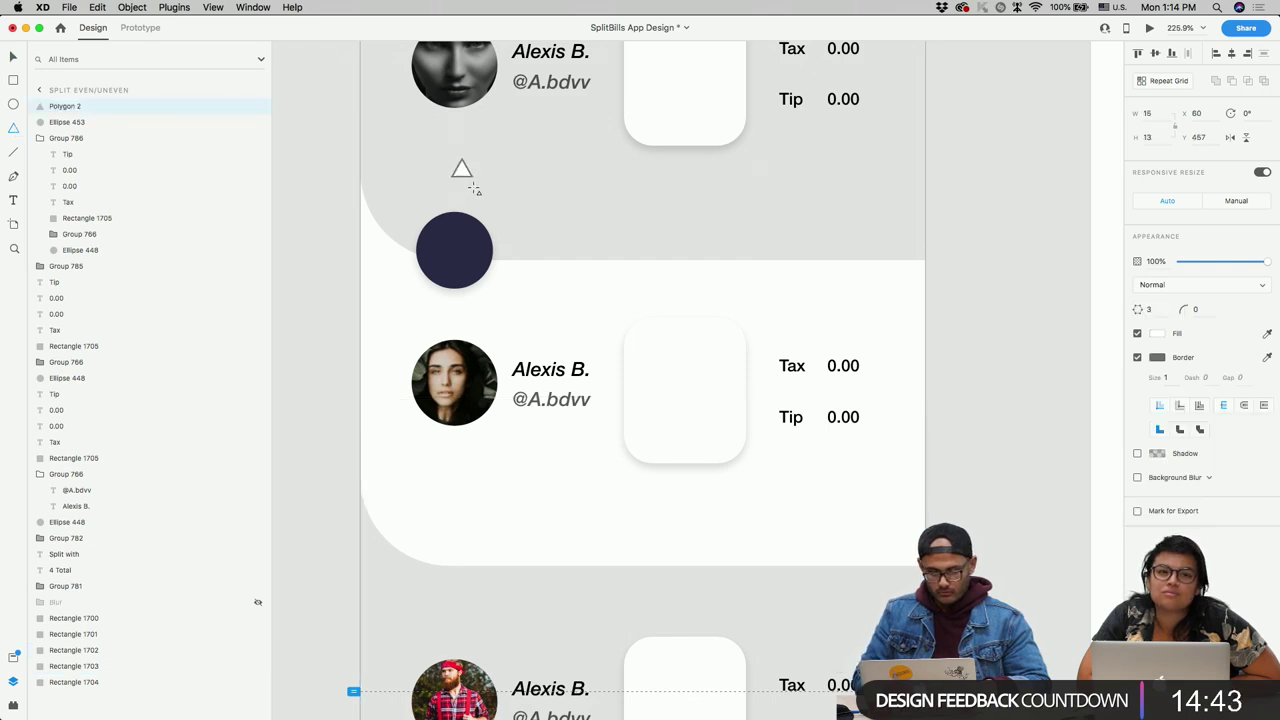
pyautogui.scroll(3, 461, 168)
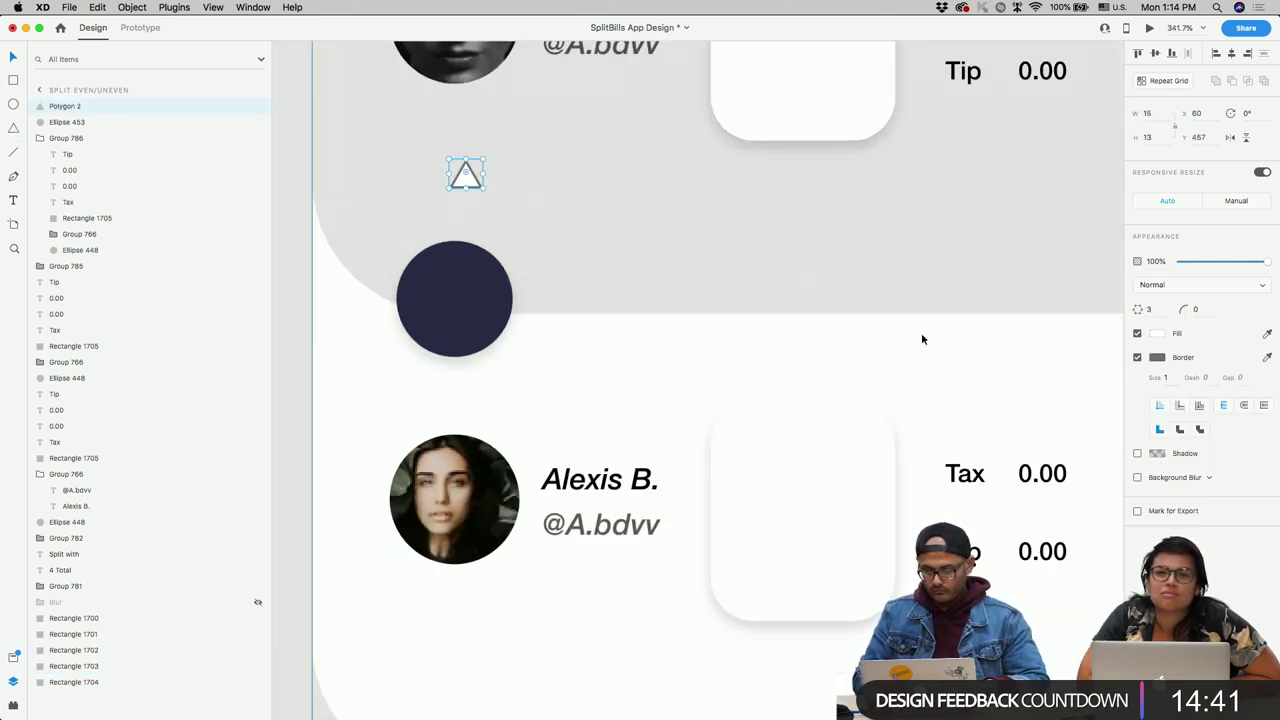
# Step: Remove the triangle's border, keep its white fill, and set its corner radius to 1
pyautogui.click(1138, 358)
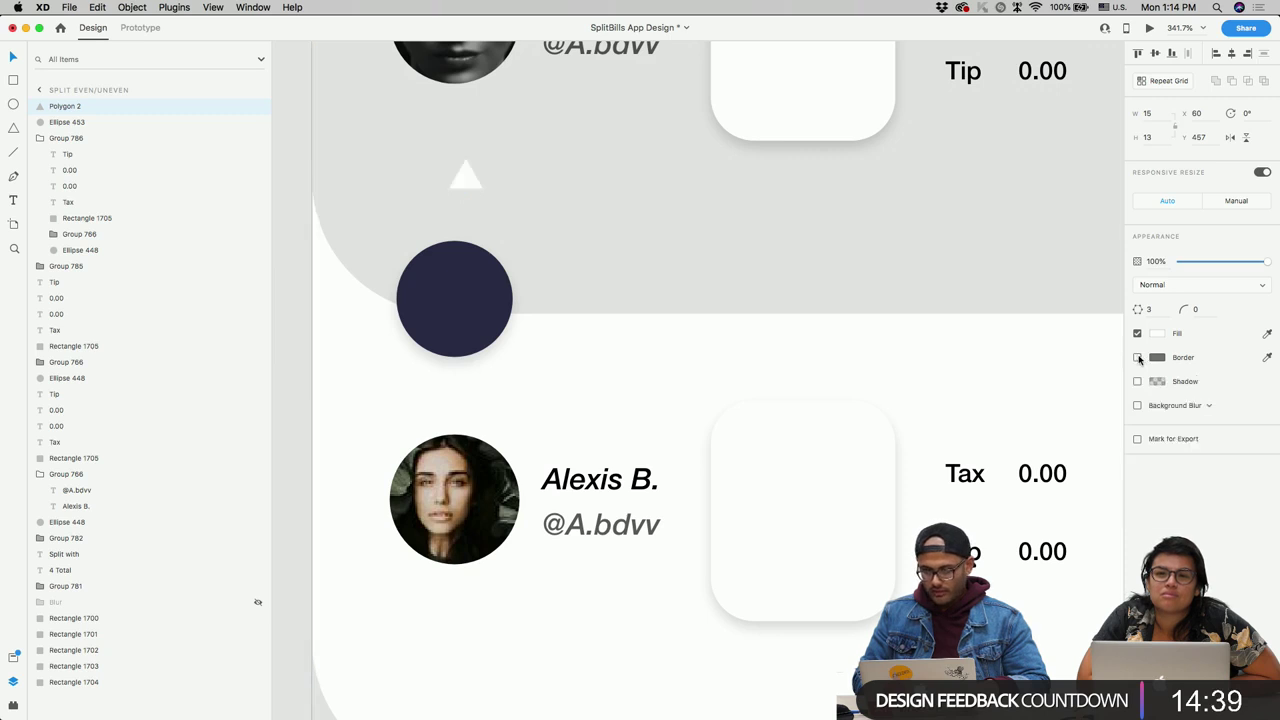
pyautogui.click(1158, 335)
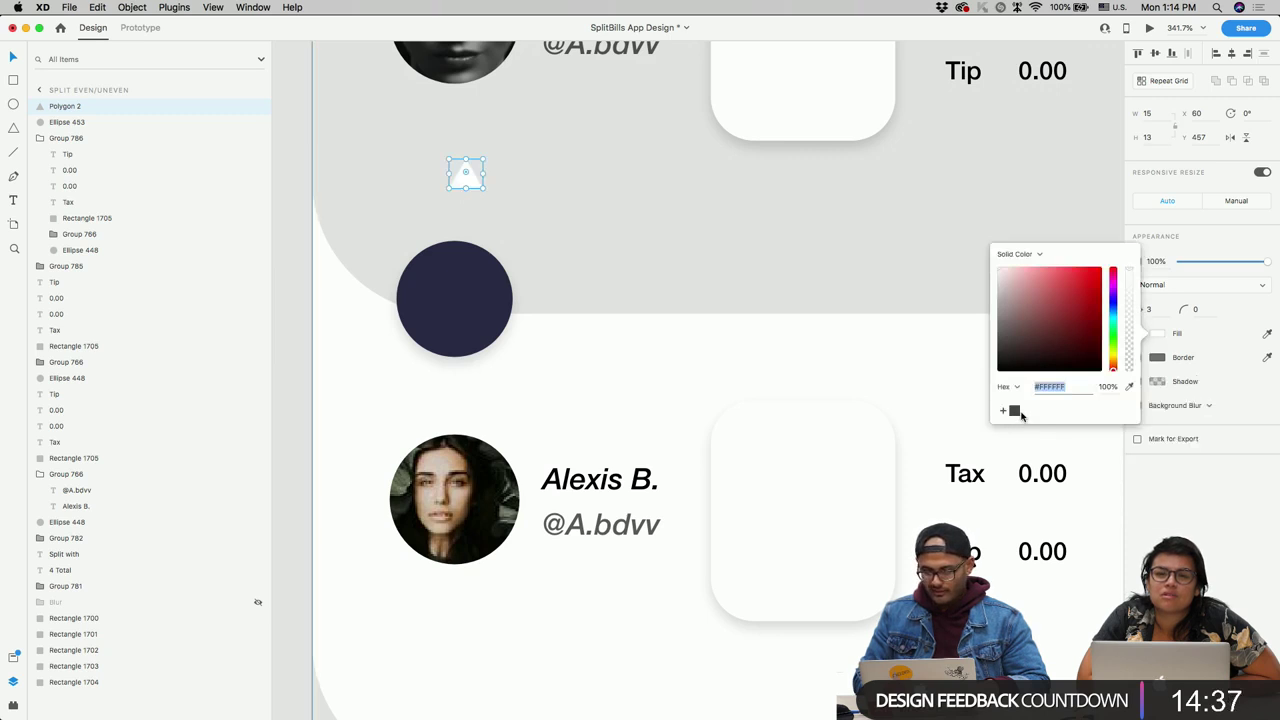
pyautogui.click(1209, 357)
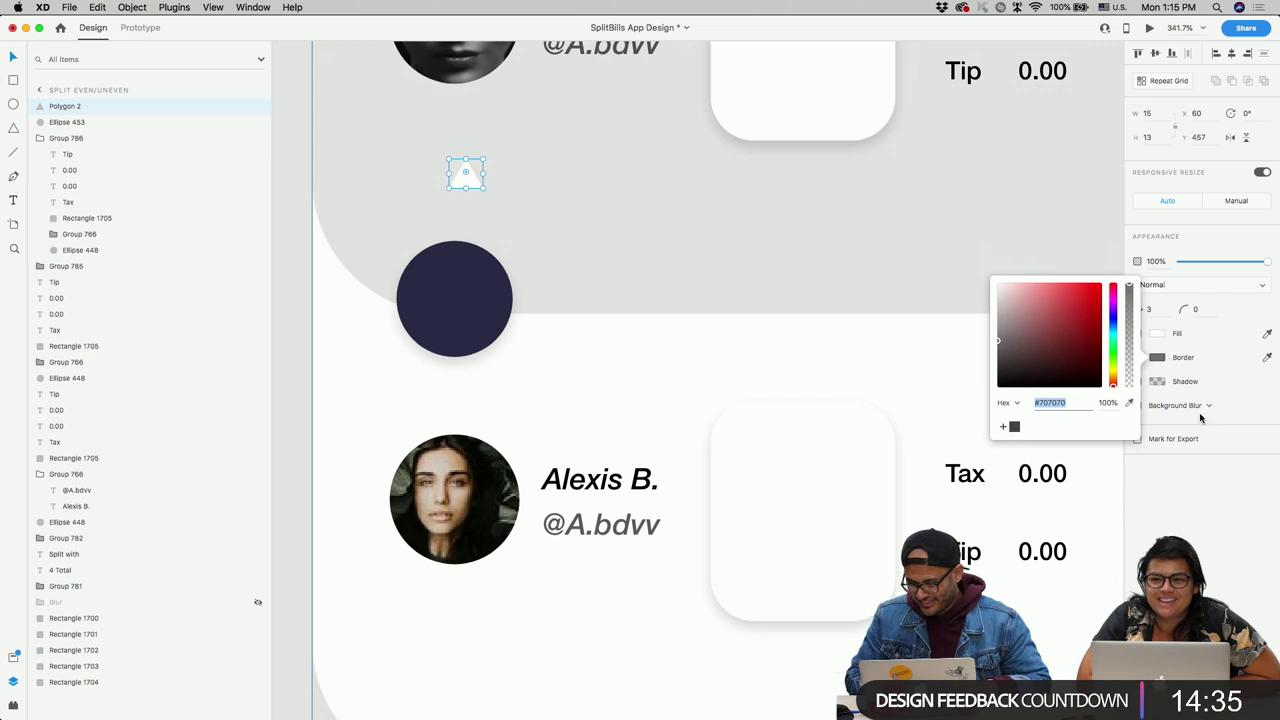
pyautogui.click(1205, 405)
pyautogui.click(1236, 404)
pyautogui.click(1195, 309)
pyautogui.write('1')
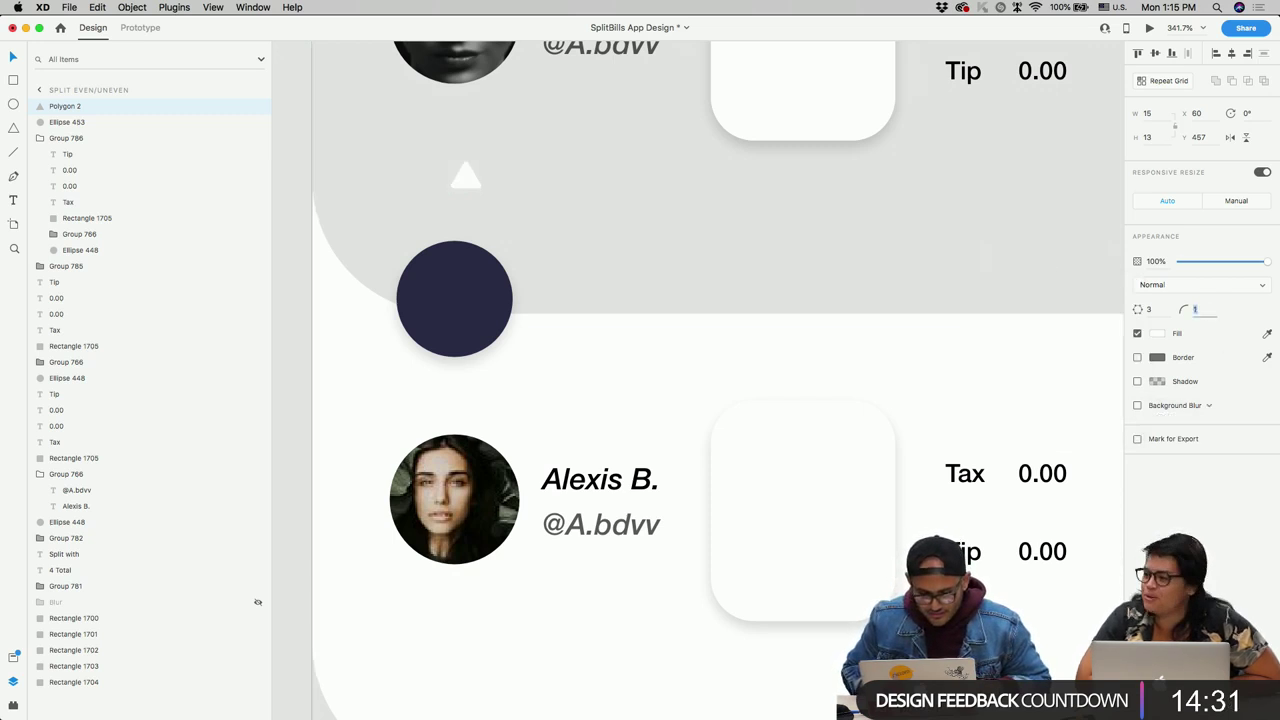
# Step: Build a grouped, scaled-down pair of up and down triangles centred in the navy circle, using a vertically flipped copy of the triangle
pyautogui.moveTo(474, 189); pyautogui.dragTo(463, 314)
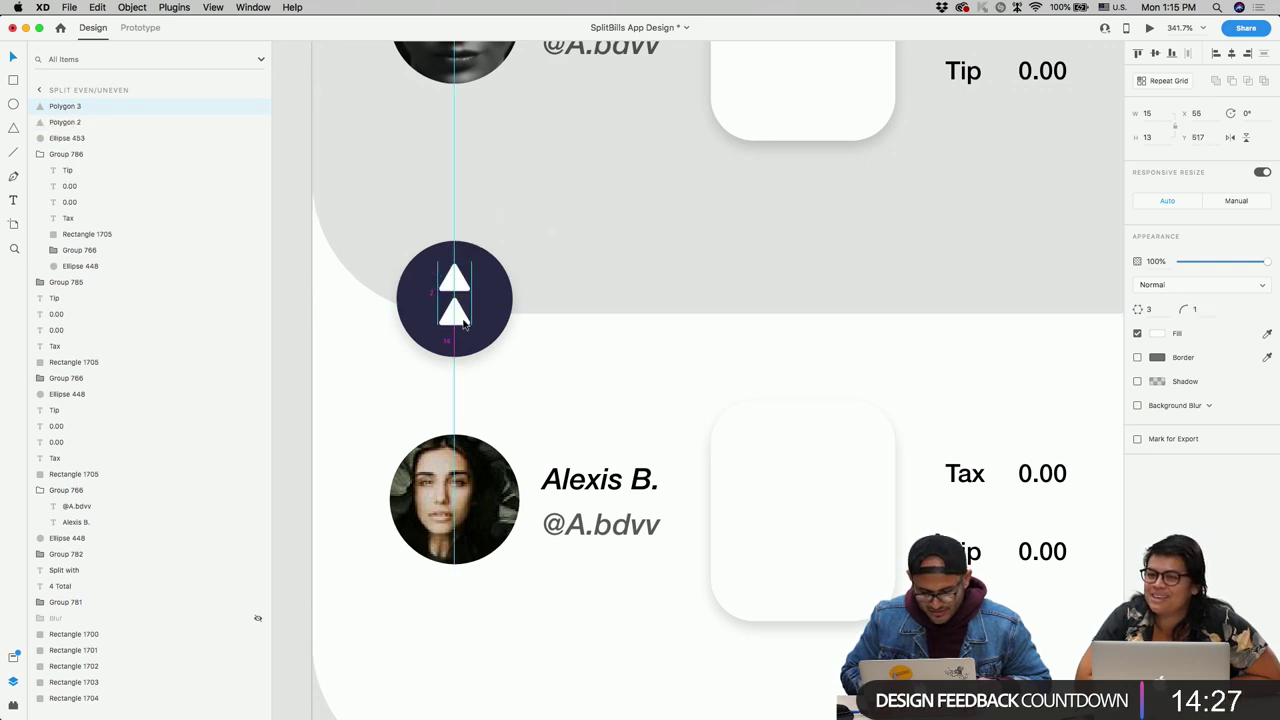
pyautogui.click(1246, 137)
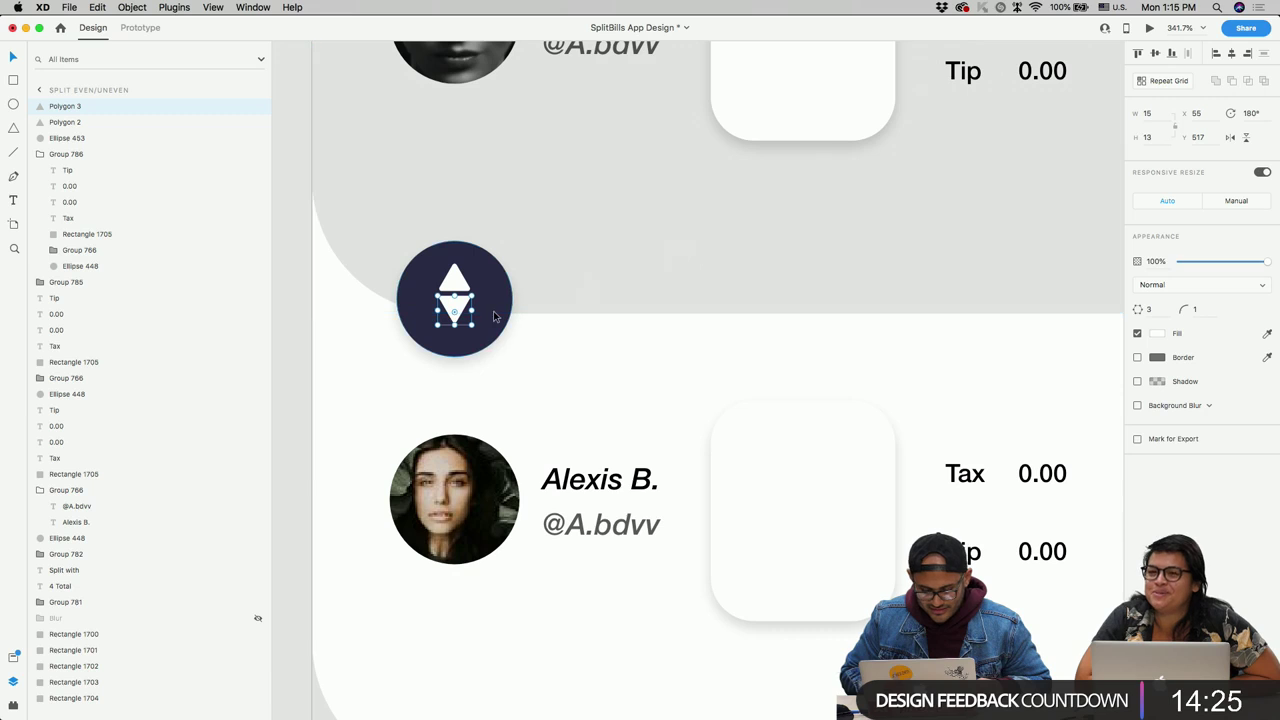
pyautogui.keyDown('shift'); pyautogui.click(460, 286); pyautogui.keyUp('shift')
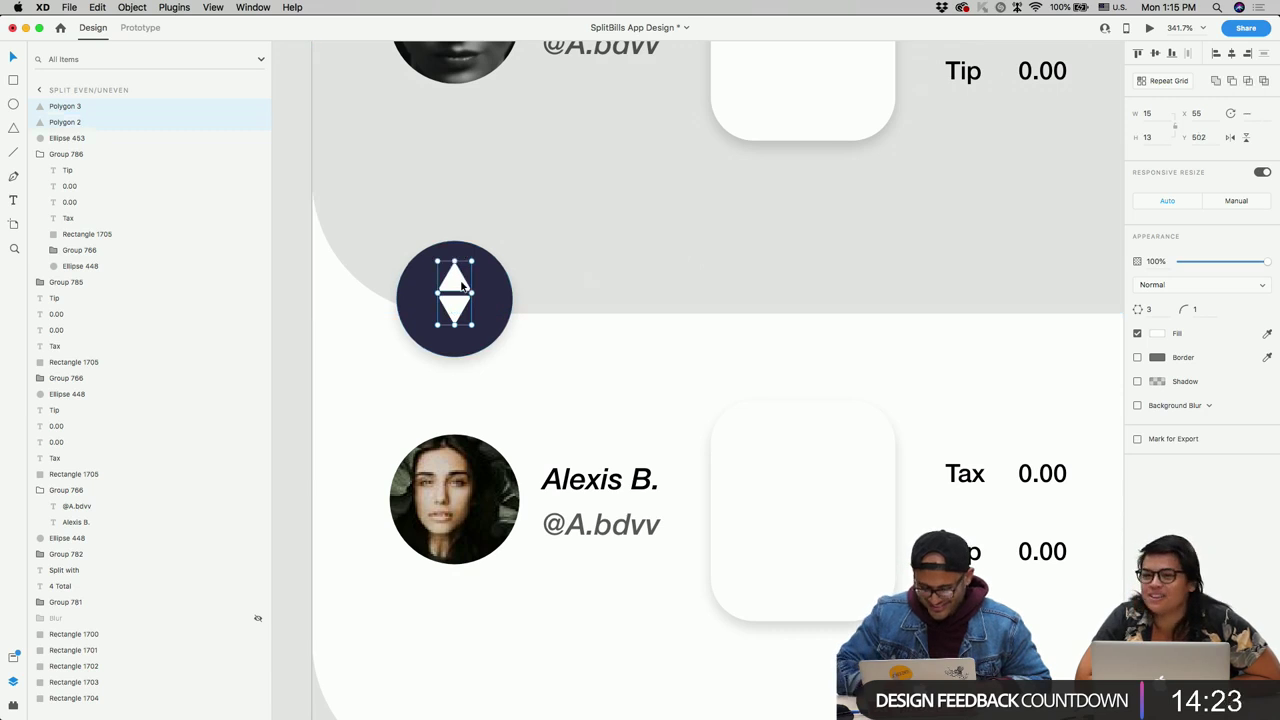
pyautogui.press('super+g')
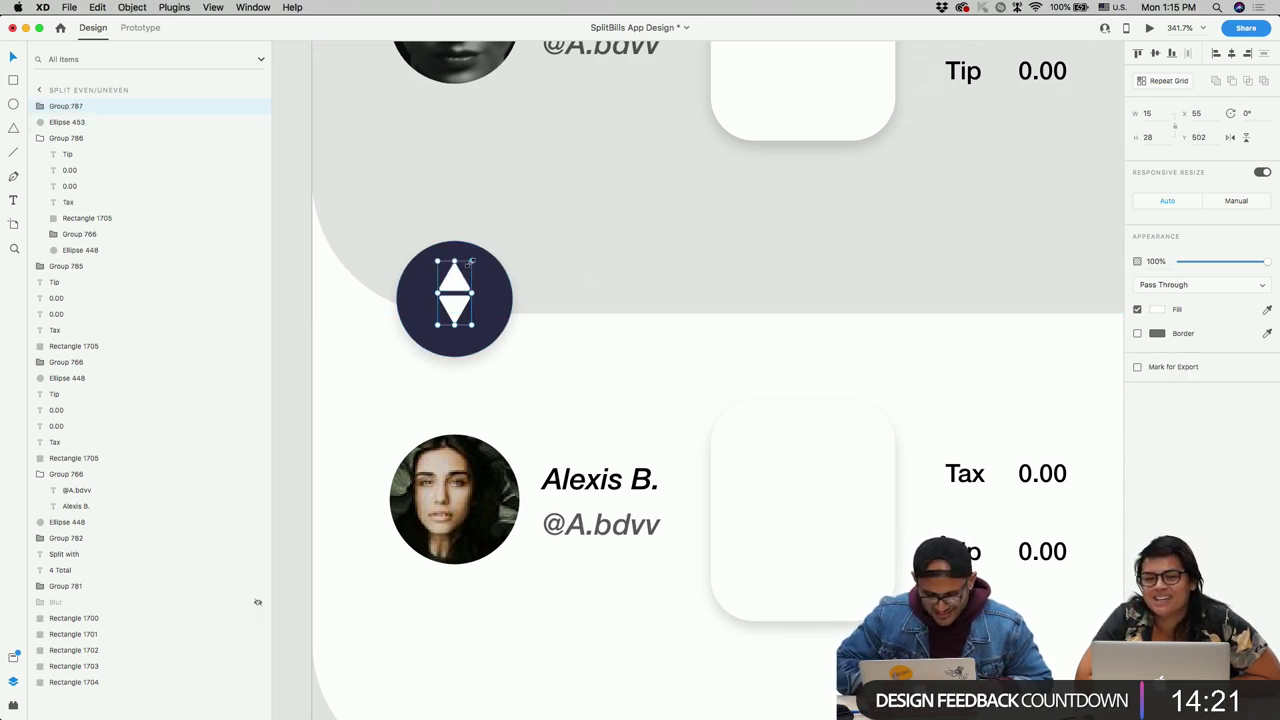
pyautogui.moveTo(466, 268); pyautogui.dragTo(454, 300)
pyautogui.click(636, 342)
# Step: Place a copy of a 0.00 value beside the navy circle and change its text to 25%
pyautogui.moveTo(1054, 83); pyautogui.dragTo(575, 293)
pyautogui.doubleClick(575, 293)
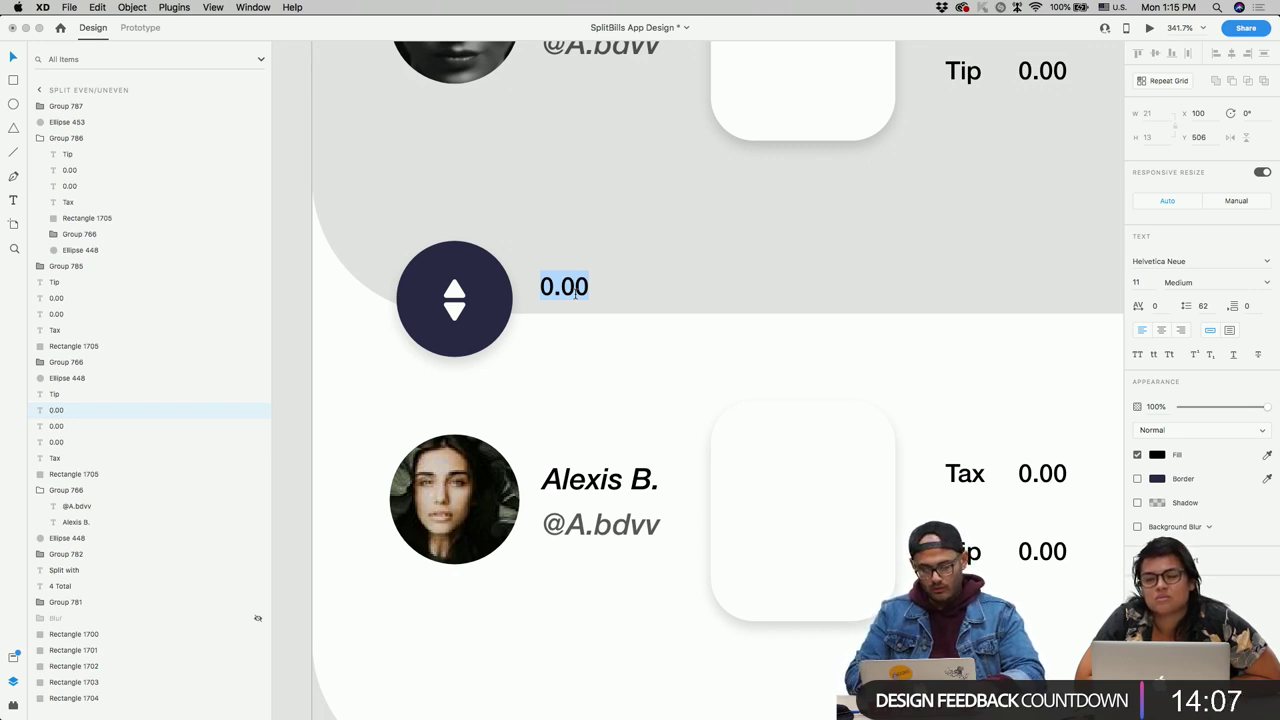
pyautogui.write('25%')
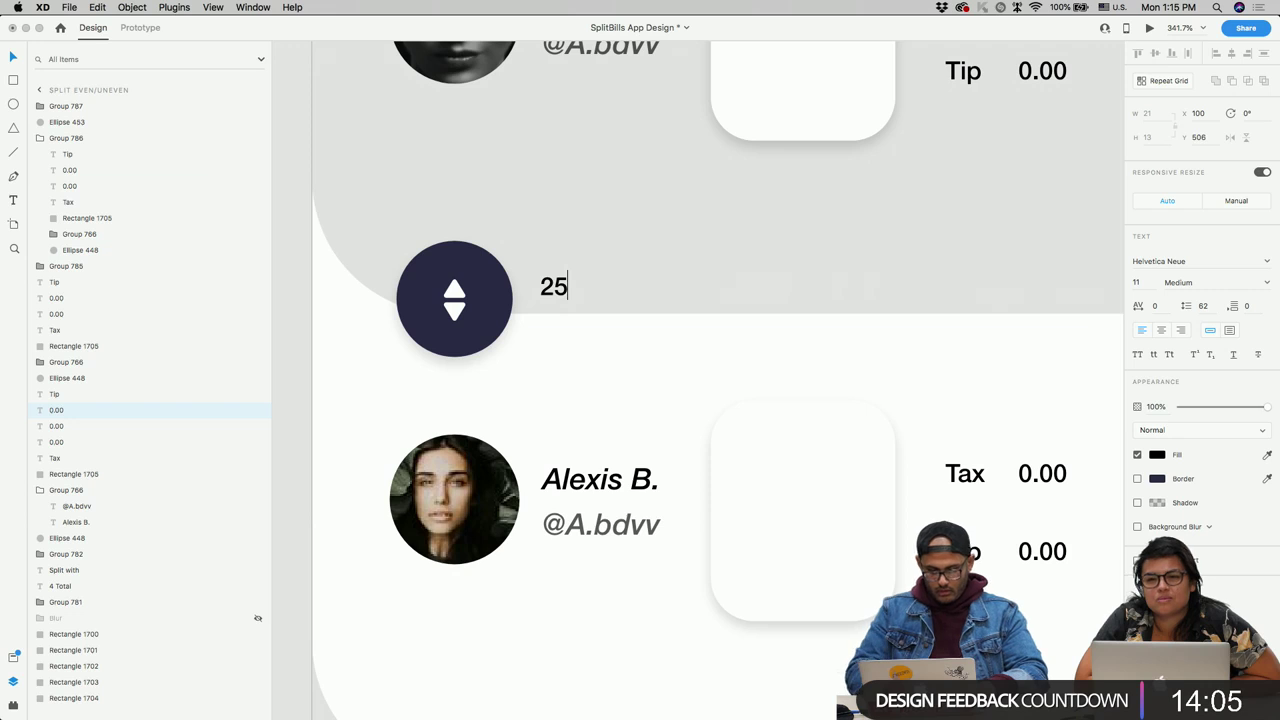
pyautogui.scroll(-3, 575, 292)
pyautogui.scroll(-10, 626, 234)
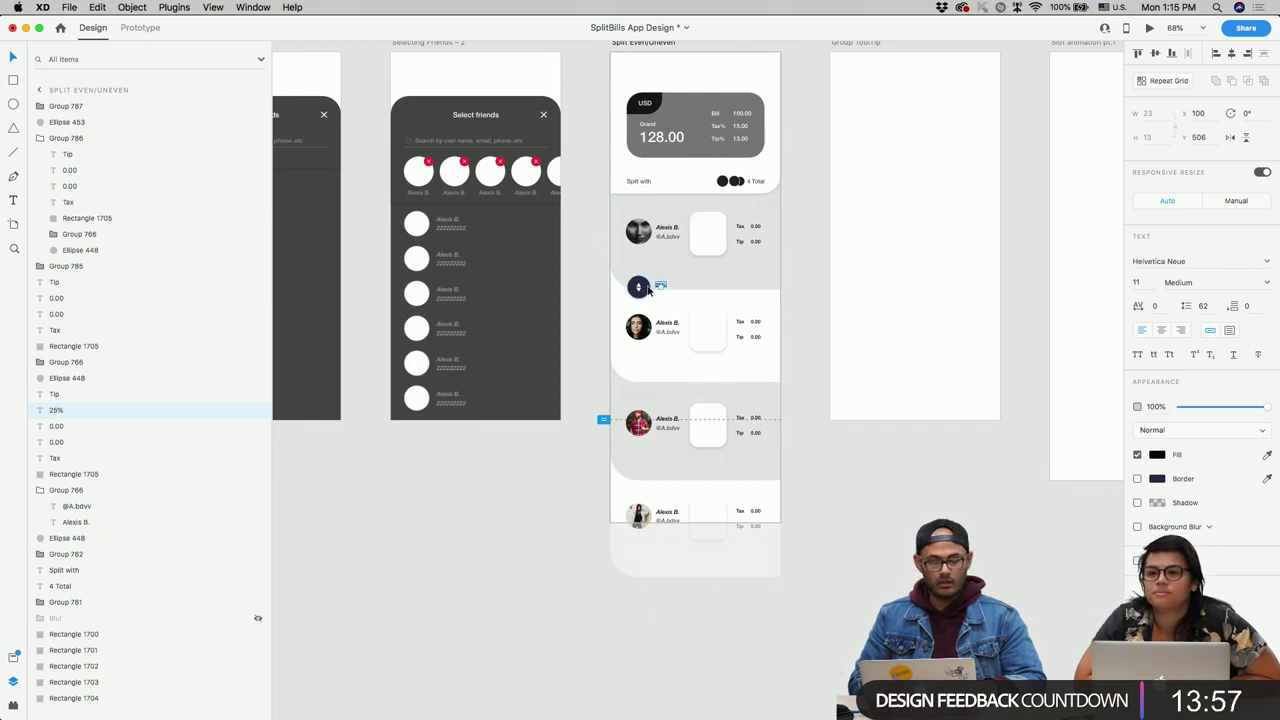
pyautogui.hscroll(3, 509, 285)
pyautogui.scroll(5, 509, 285)
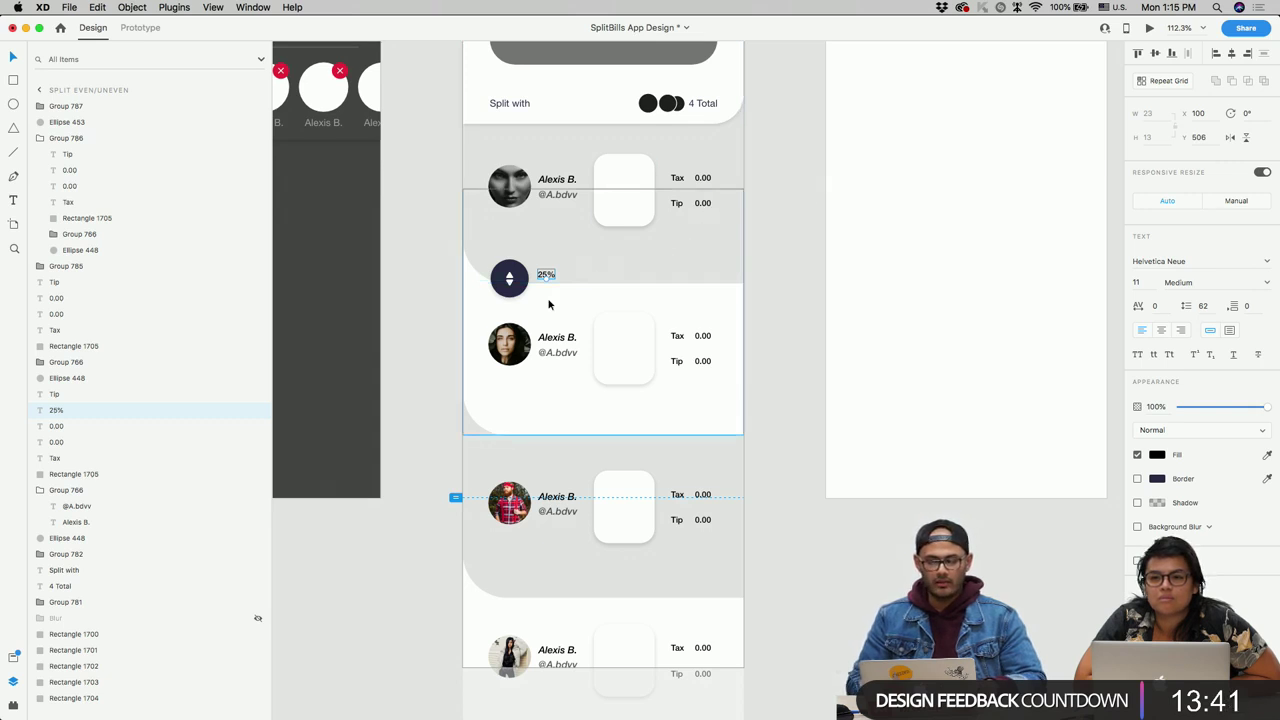
pyautogui.moveTo(548, 277); pyautogui.dragTo(522, 428)
pyautogui.click(510, 278)
pyautogui.press('super+d')
pyautogui.press('super+z')
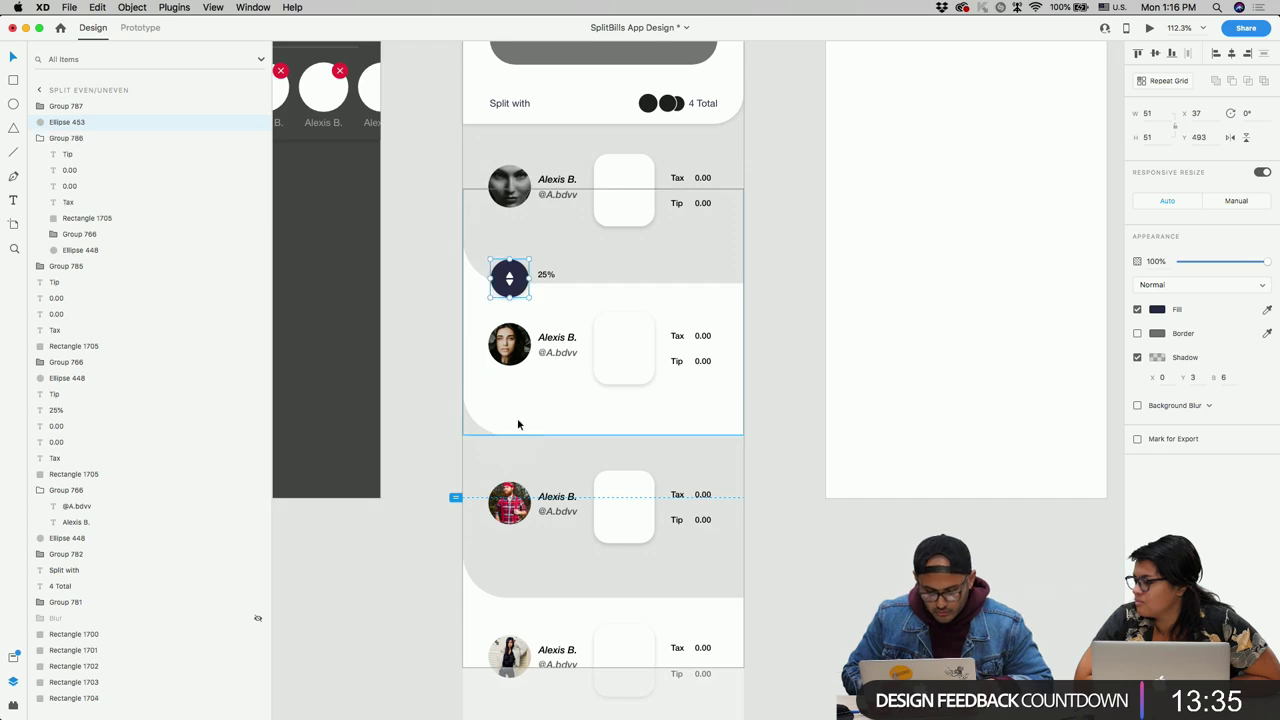
# Step: Group the navy circle with its pair of white triangles
pyautogui.scroll(3, 510, 263)
pyautogui.scroll(3, 511, 264)
pyautogui.keyDown('shift'); pyautogui.click(543, 303); pyautogui.keyUp('shift')
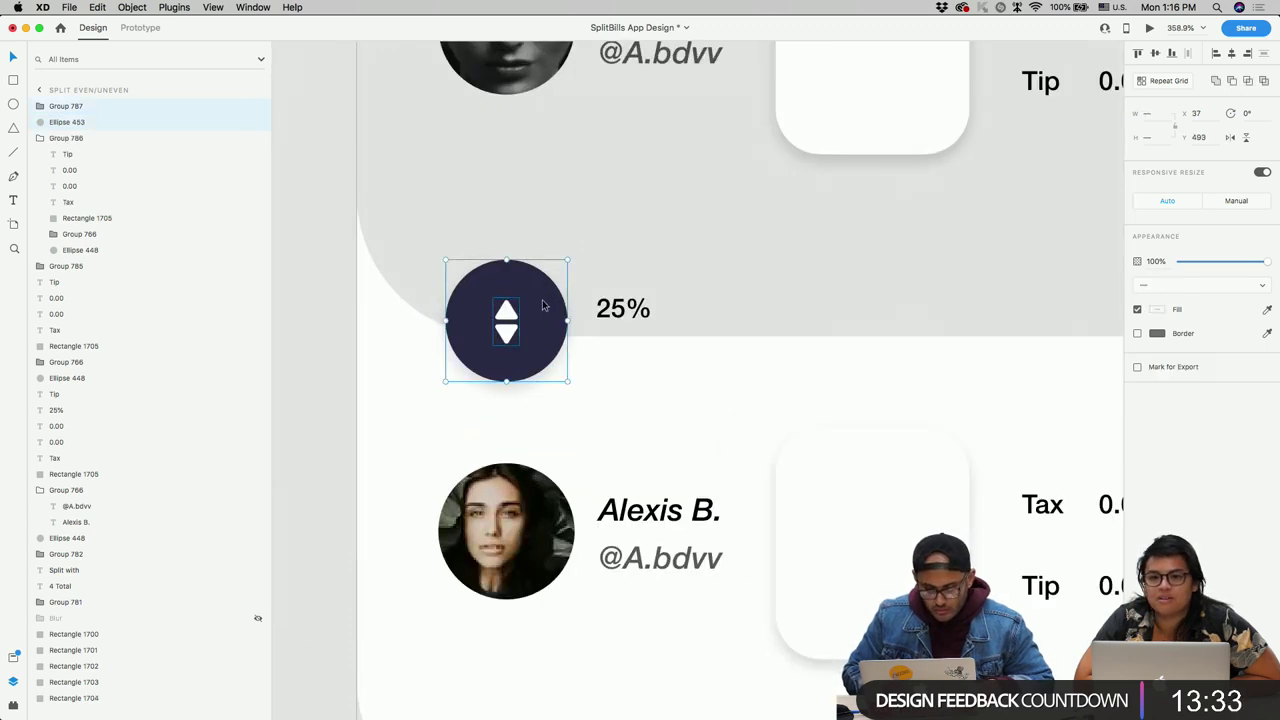
pyautogui.scroll(-3, 543, 303)
pyautogui.scroll(-5, 543, 305)
pyautogui.press('super+d')
pyautogui.moveTo(543, 305); pyautogui.dragTo(545, 442)
pyautogui.press('super+z')
pyautogui.press('super+z')
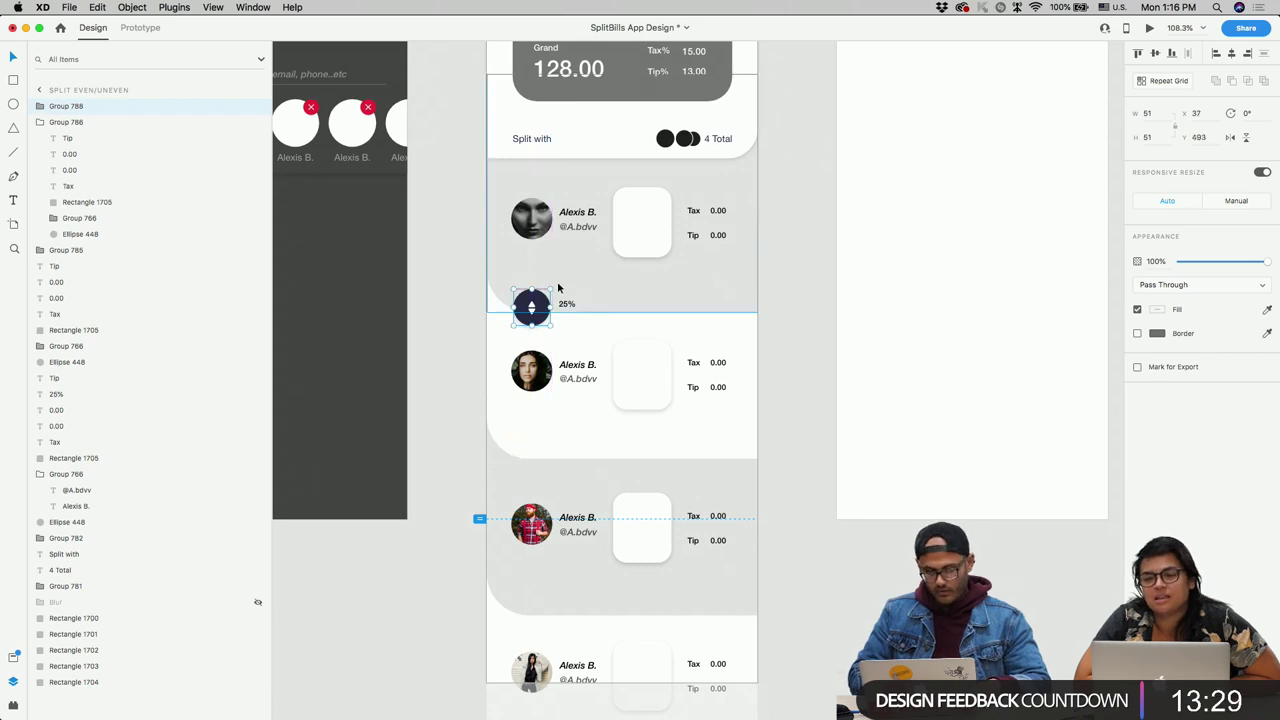
# Step: Group the circle button with its 25% label and place copies at the lower edges of the second and third friend sections
pyautogui.press('super+d')
pyautogui.moveTo(563, 306); pyautogui.dragTo(564, 453)
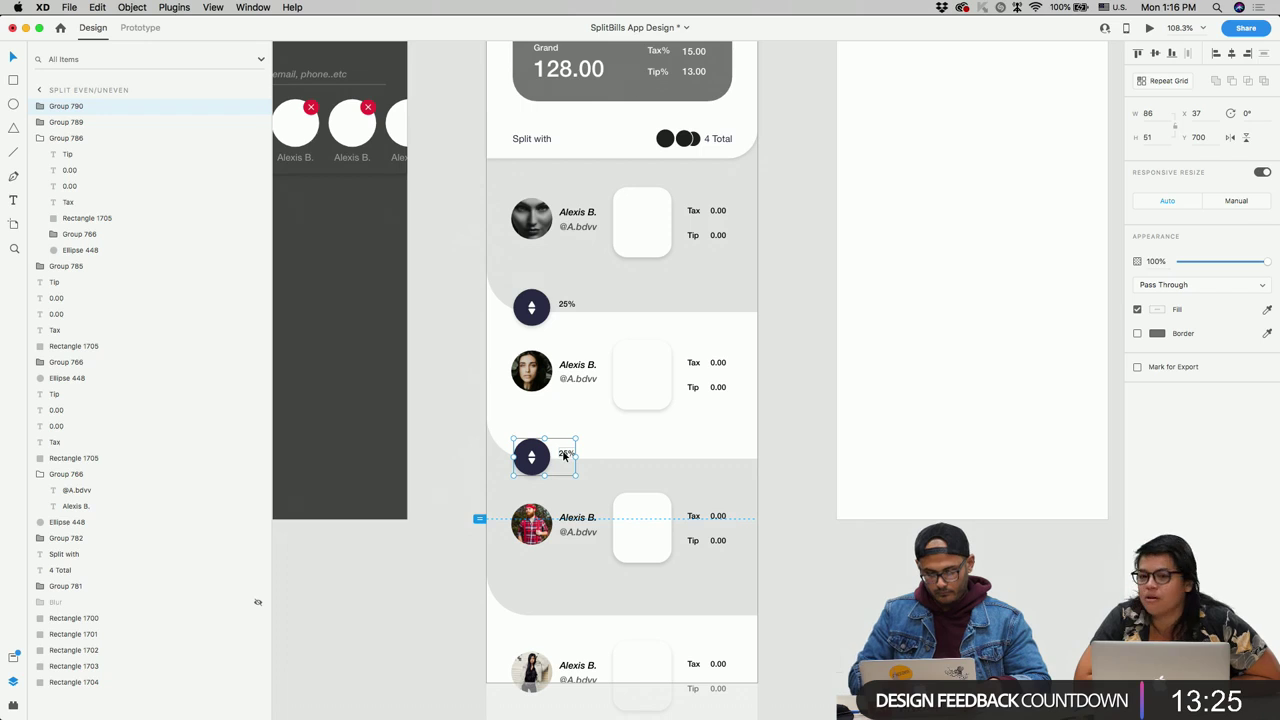
pyautogui.scroll(-2, 563, 453)
pyautogui.scroll(-1, 563, 456)
pyautogui.moveTo(540, 387); pyautogui.dragTo(540, 542)
pyautogui.scroll(-2, 540, 540)
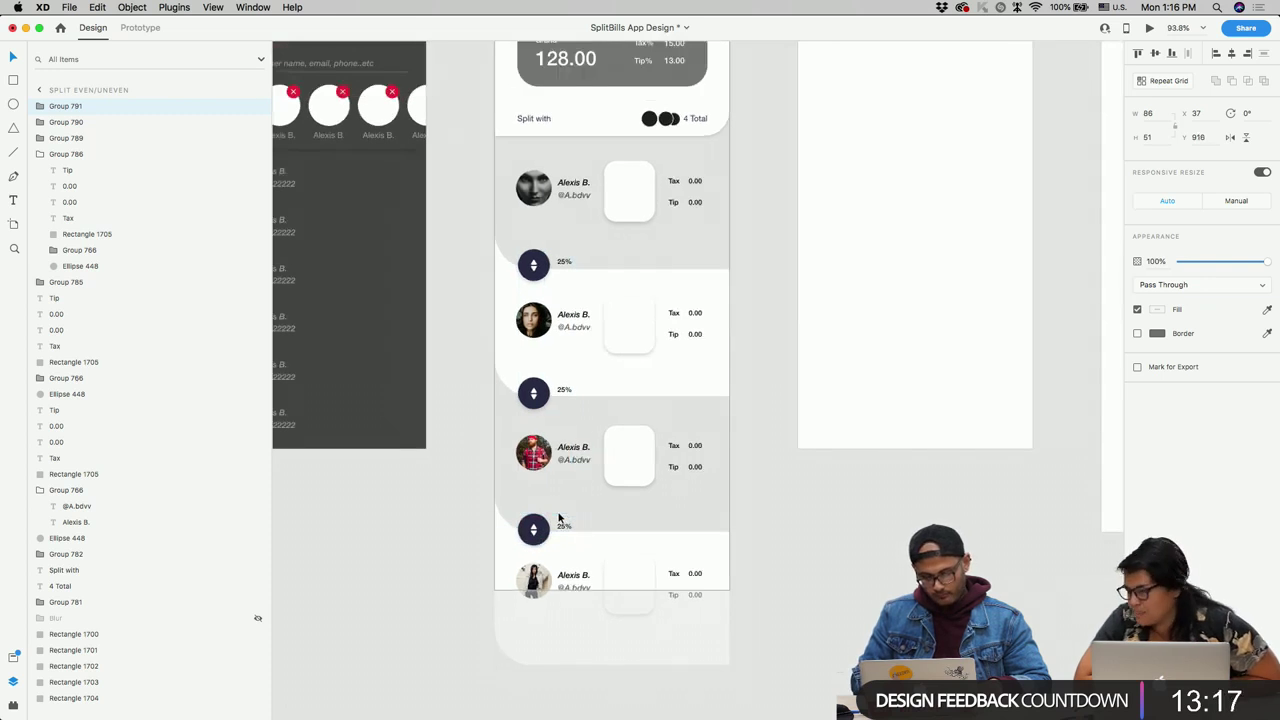
pyautogui.scroll(-3, 517, 453)
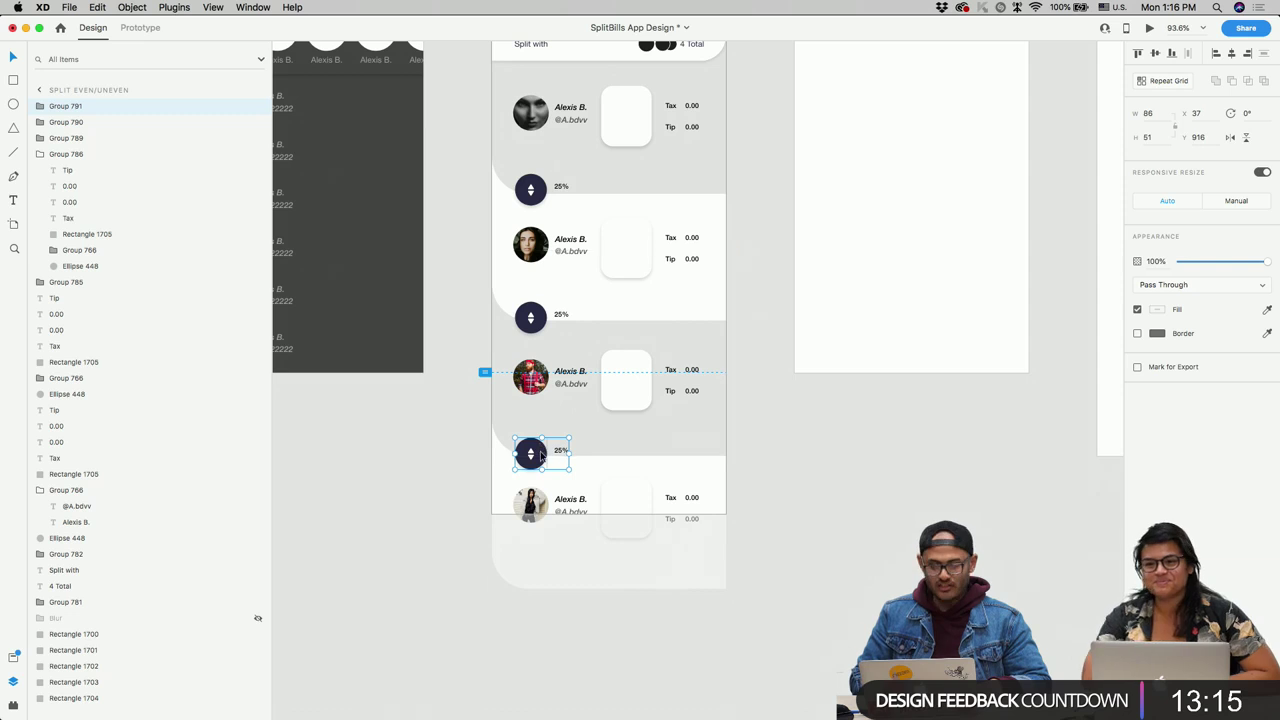
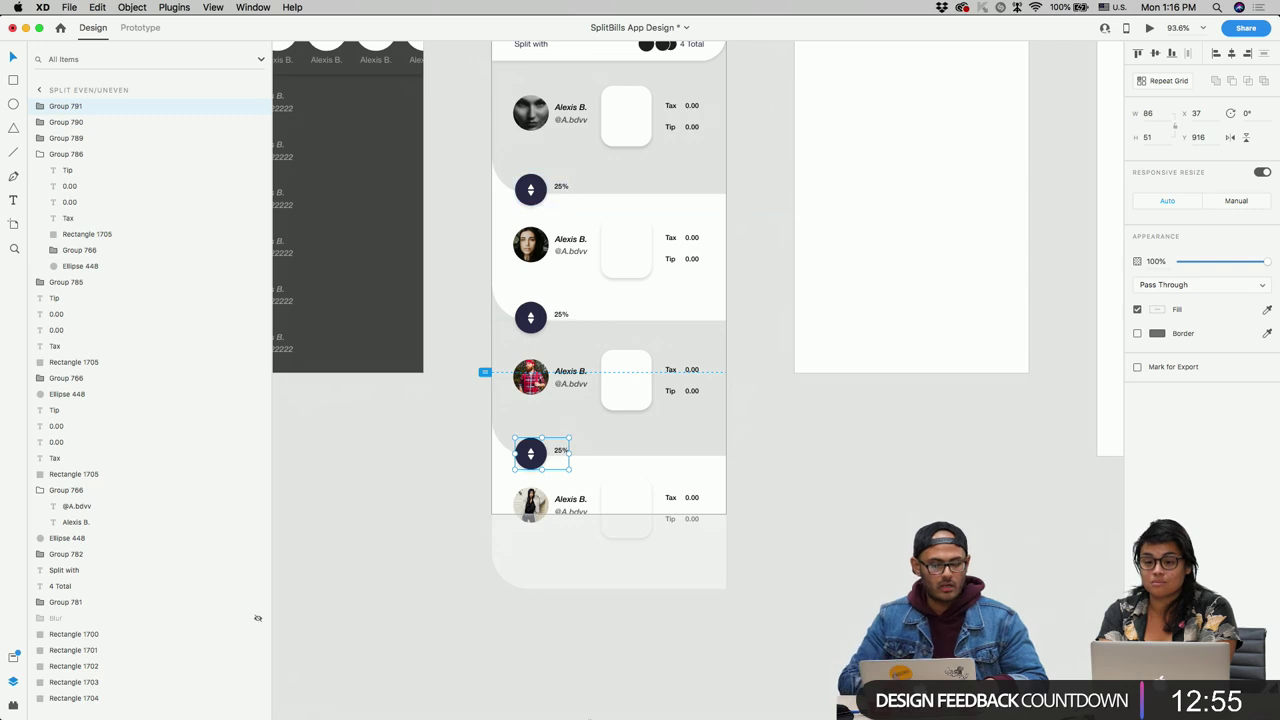
# Step: Duplicate the arrow button with its 25% label onto the fourth person's row and group it with that row's background rectangle
pyautogui.moveTo(548, 462); pyautogui.dragTo(544, 589)
pyautogui.scroll(5, 544, 589)
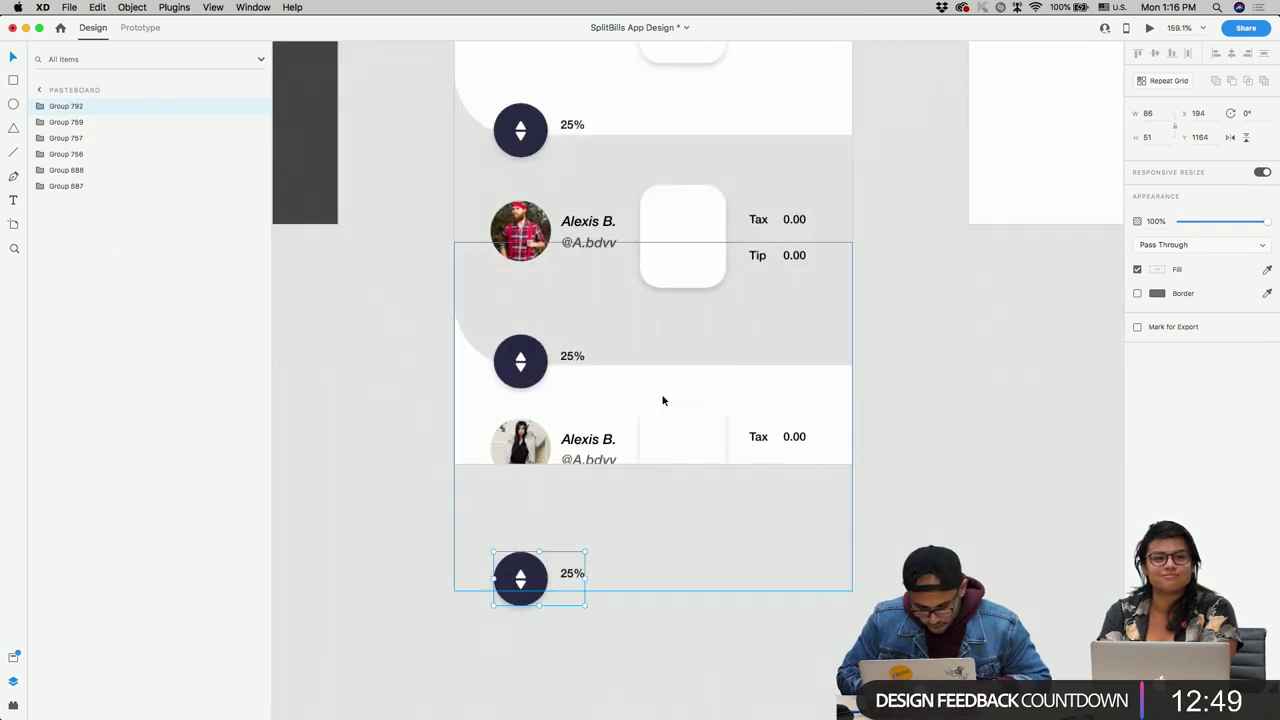
pyautogui.click(641, 400)
pyautogui.click(524, 607)
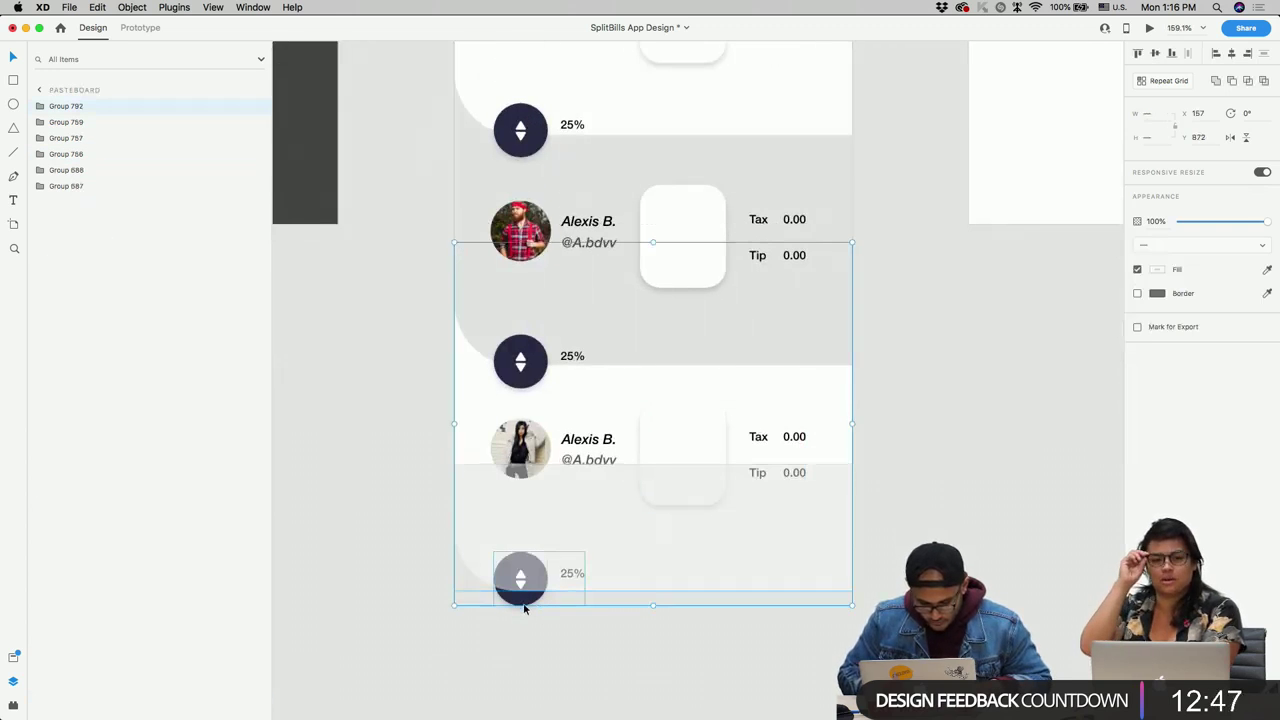
pyautogui.doubleClick(524, 607)
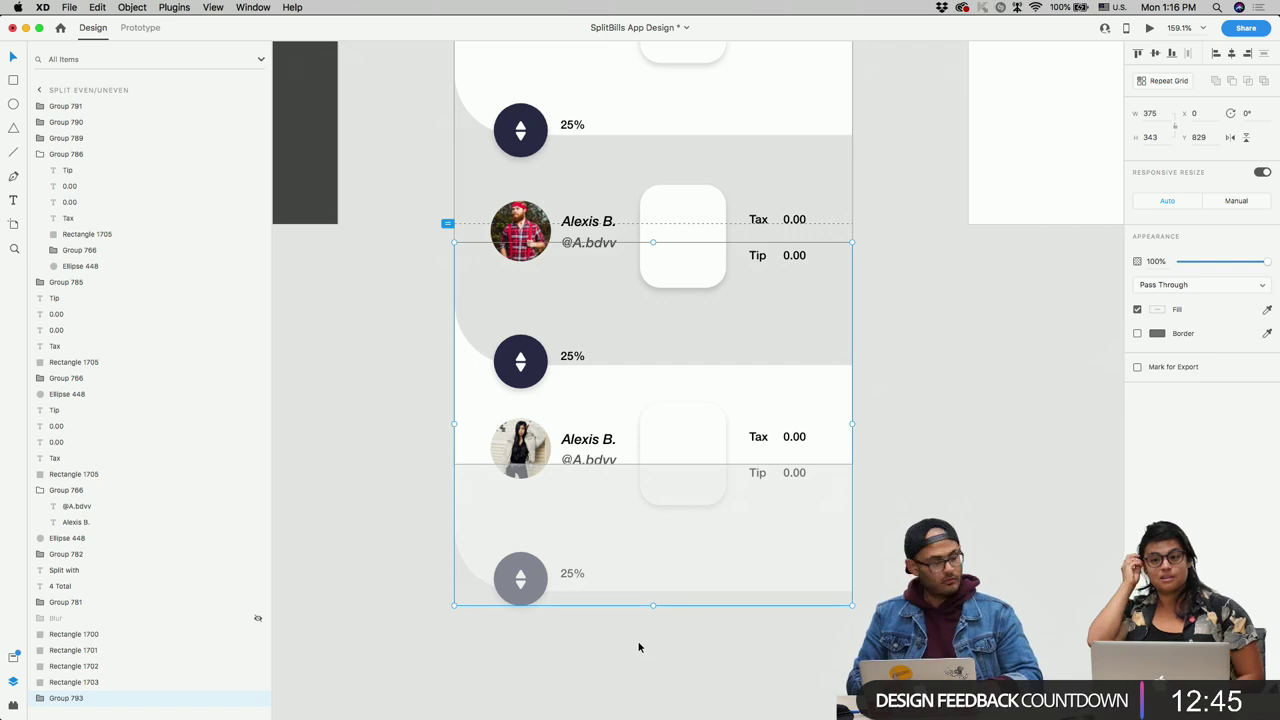
pyautogui.scroll(-5, 639, 647)
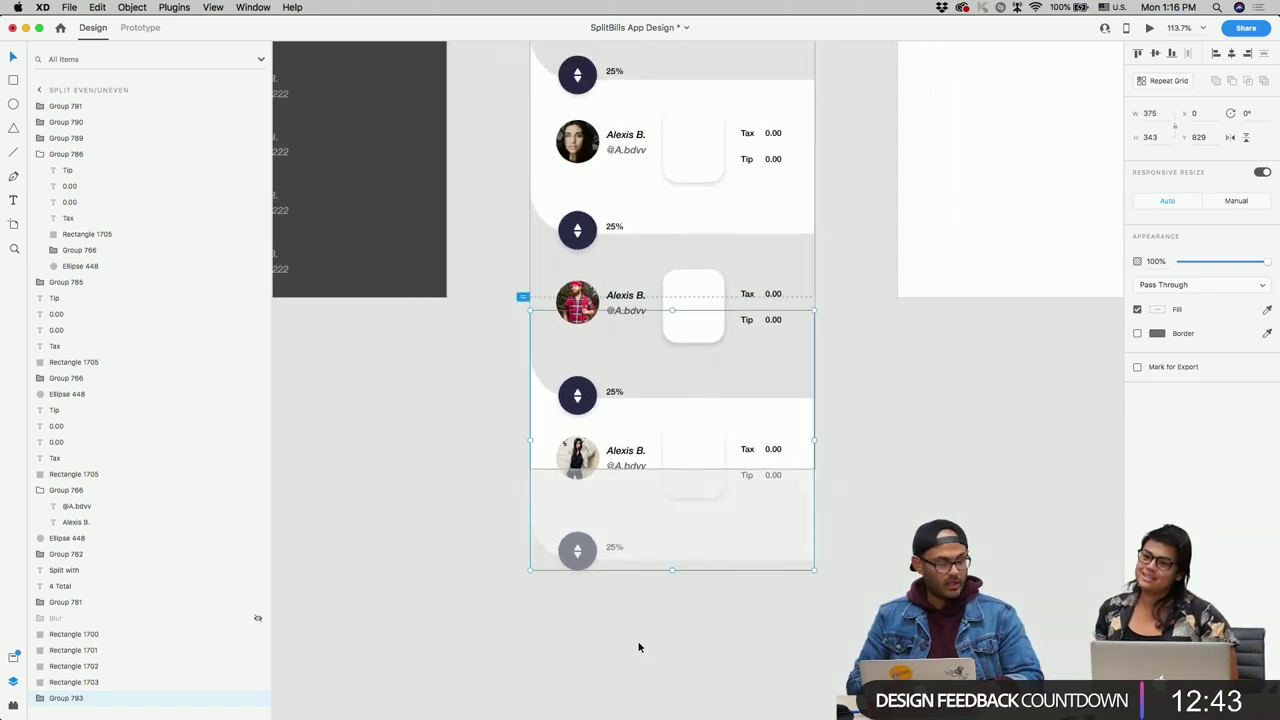
pyautogui.doubleClick(582, 551)
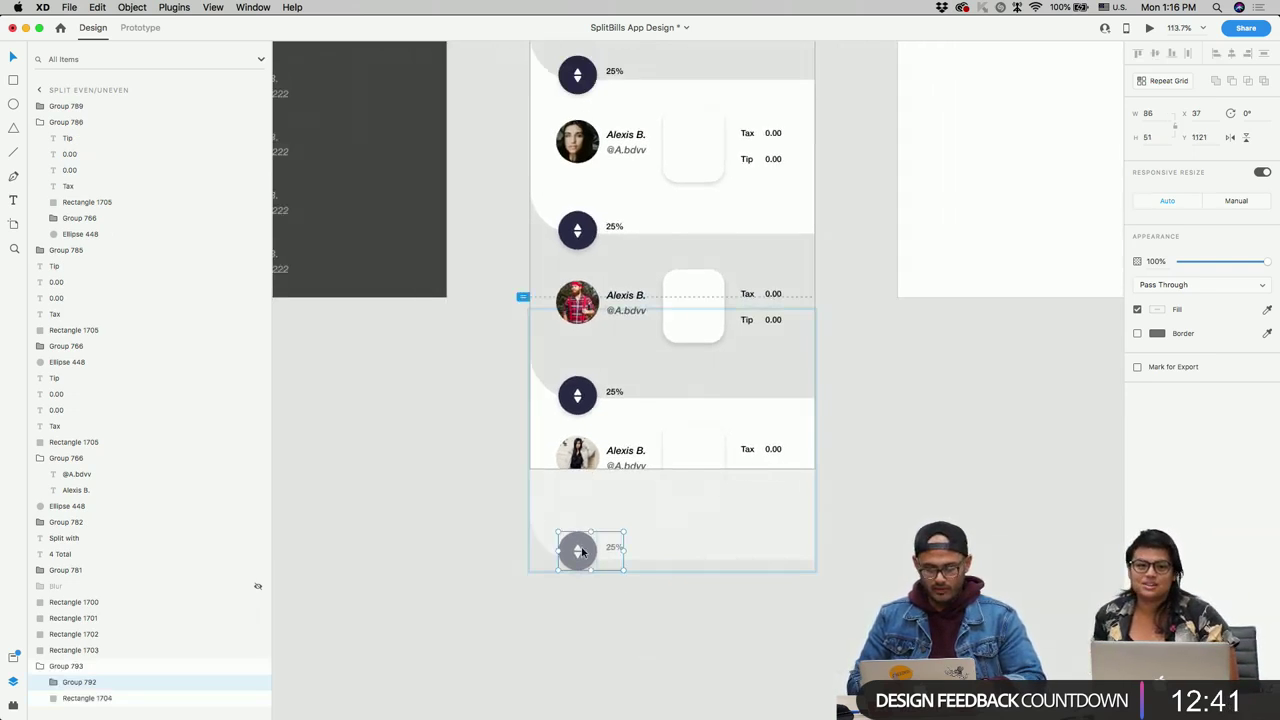
pyautogui.click(695, 642)
# Step: Review the Split Even/Uneven screen alongside the home, friend-selection and empty neighbouring artboards
pyautogui.scroll(2, 695, 642)
pyautogui.scroll(-3, 623, 449)
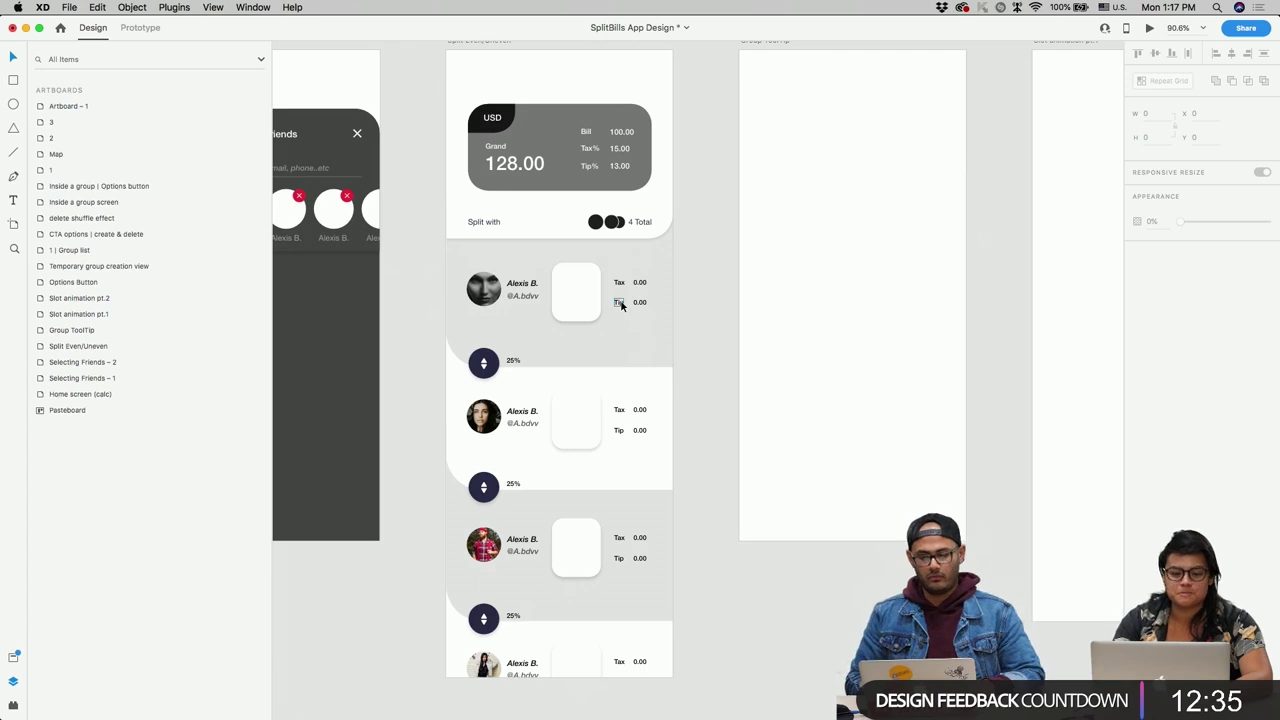
pyautogui.scroll(-3, 620, 303)
pyautogui.hscroll(-3, 620, 303)
pyautogui.hscroll(3, 620, 303)
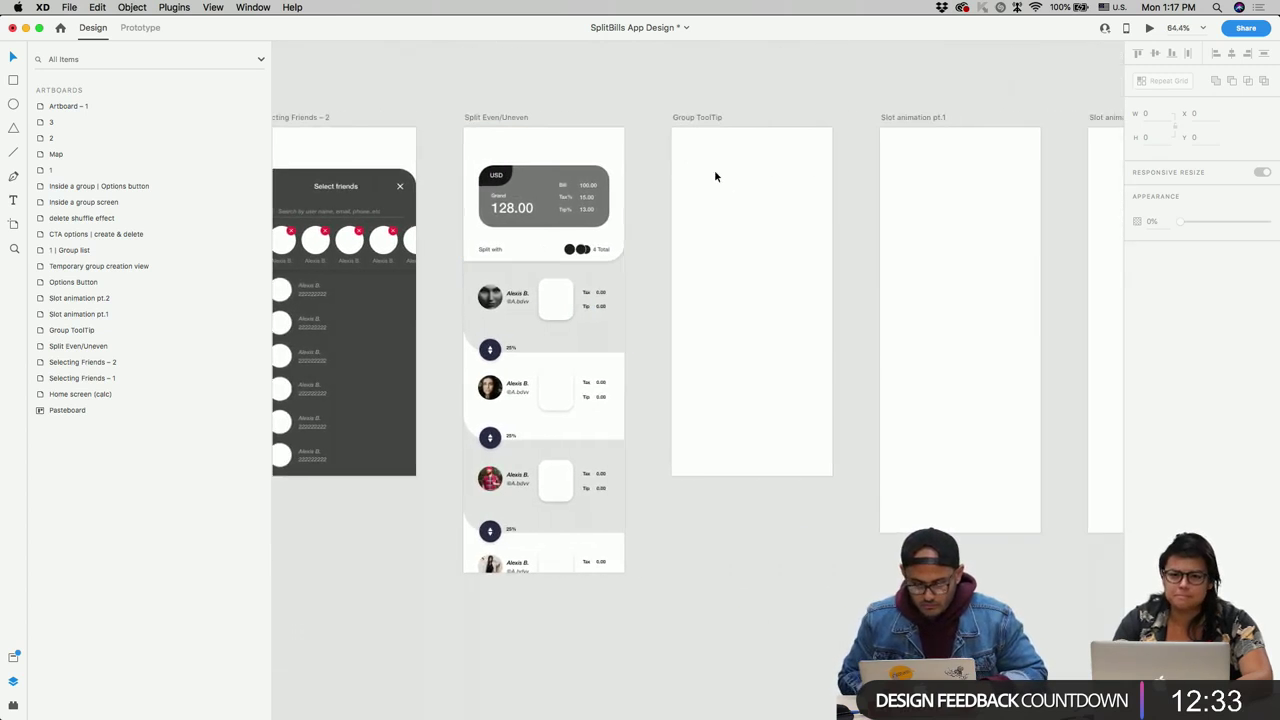
pyautogui.scroll(-1, 691, 157)
pyautogui.hscroll(-5, 691, 157)
pyautogui.hscroll(3, 691, 157)
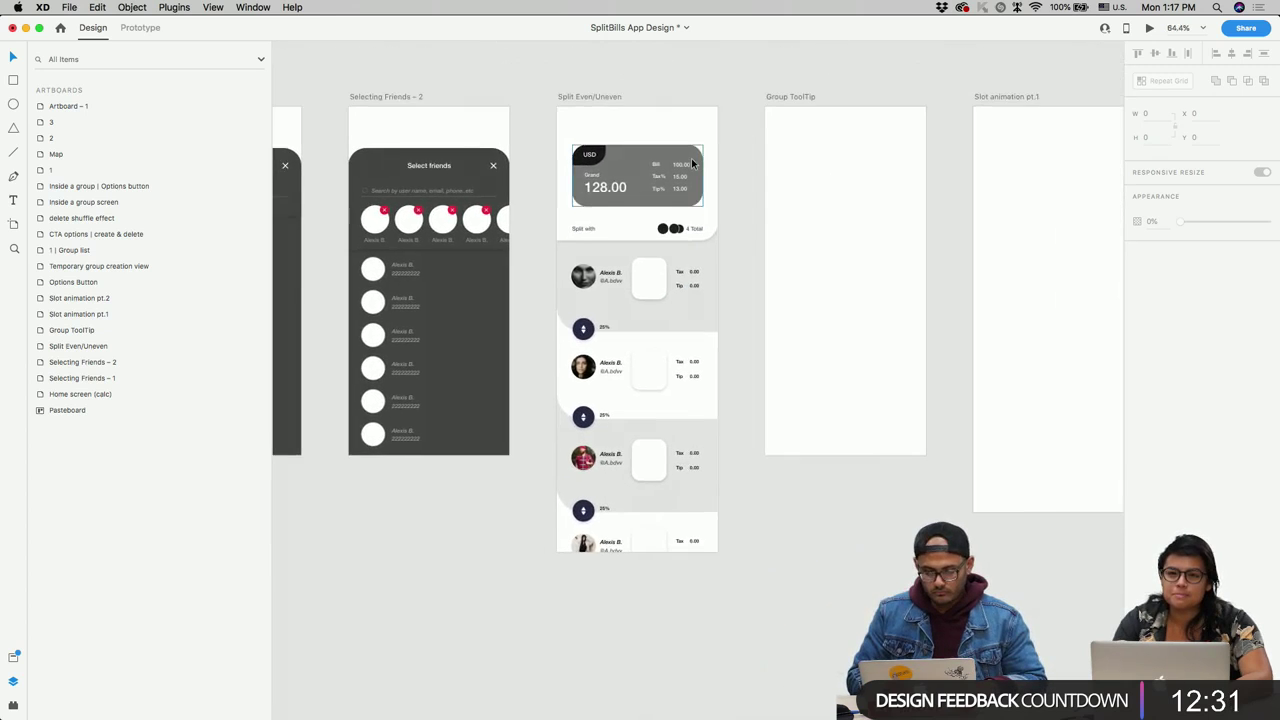
pyautogui.hscroll(5, 691, 158)
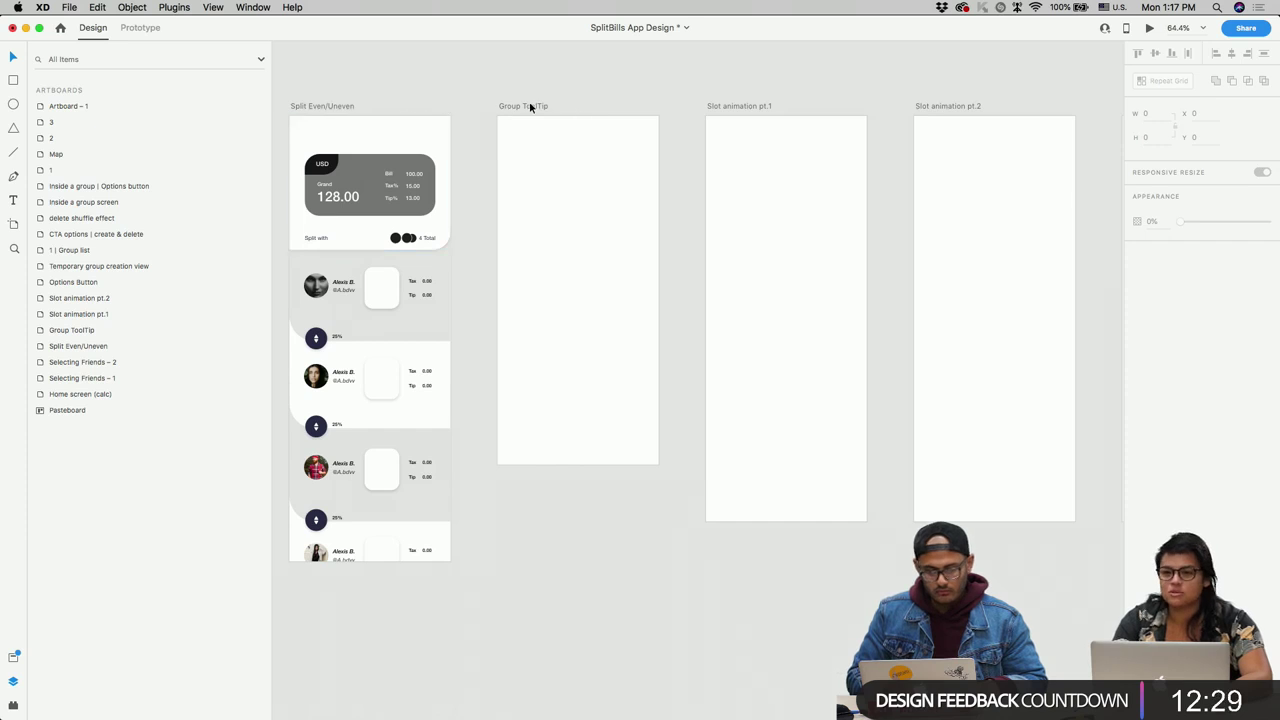
pyautogui.hscroll(-3, 532, 104)
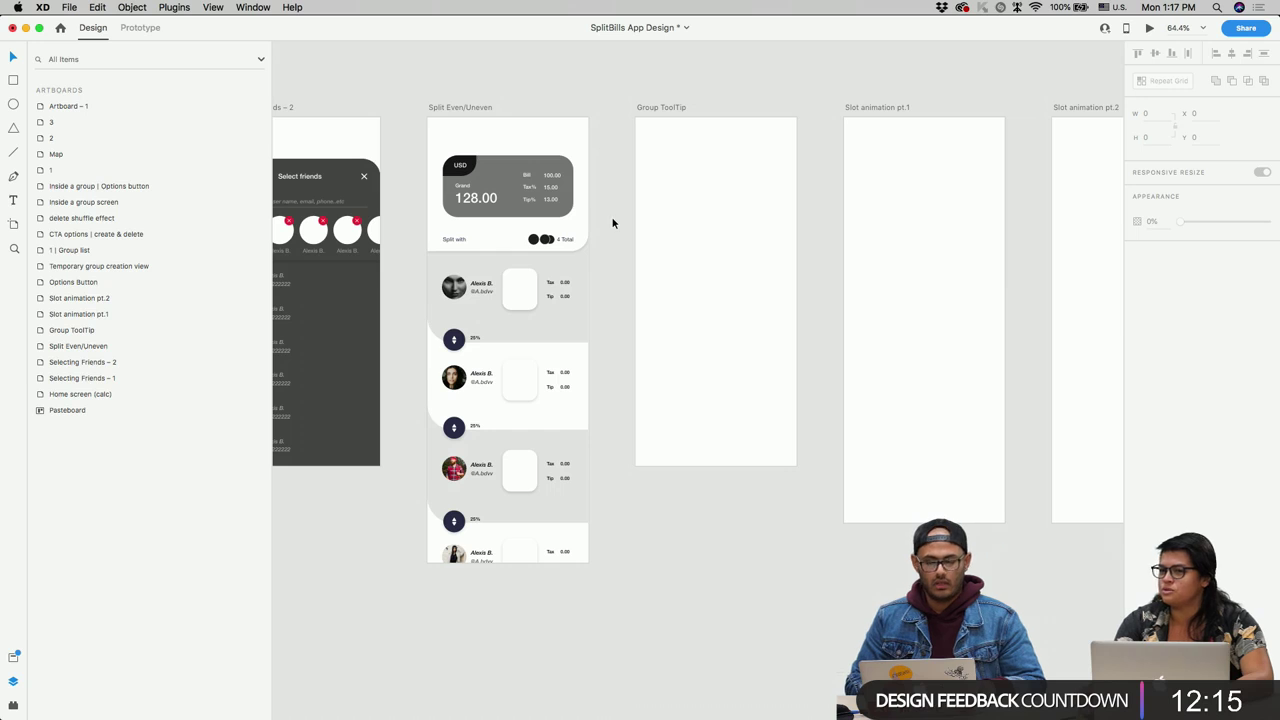
pyautogui.hscroll(-5, 470, 210)
pyautogui.scroll(-5, 434, 190)
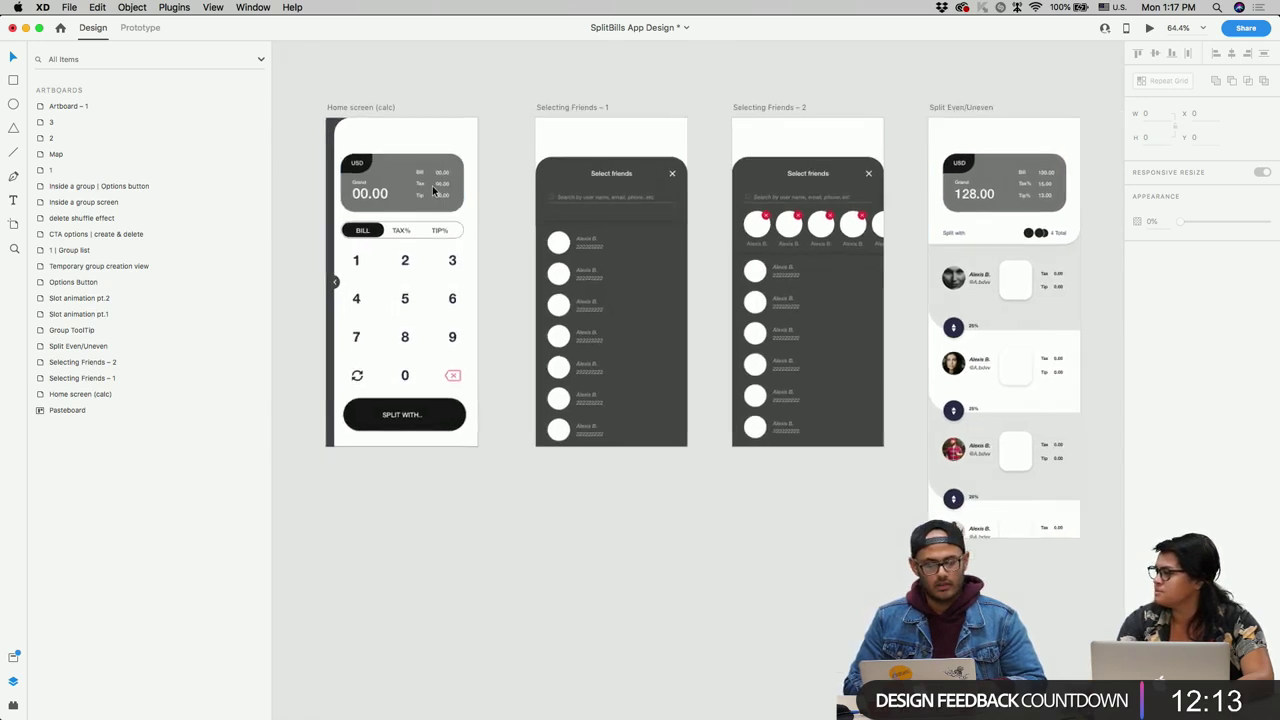
pyautogui.hscroll(3, 434, 190)
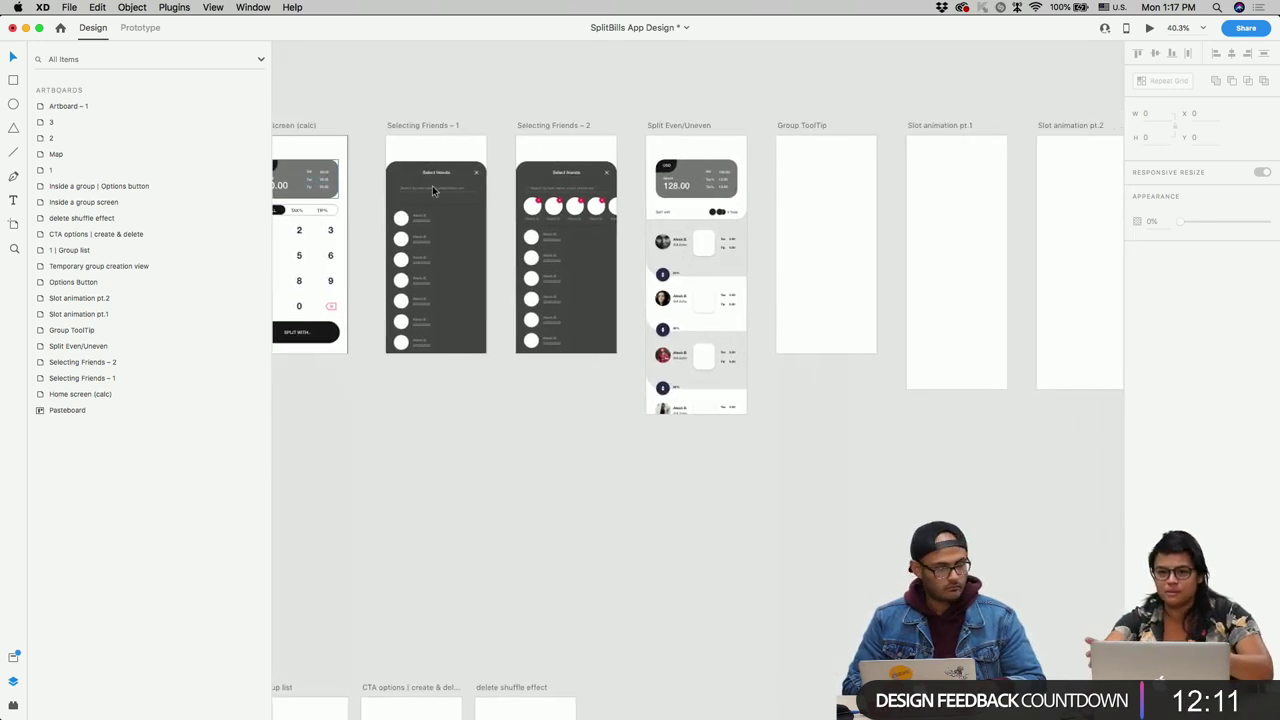
pyautogui.scroll(5, 608, 280)
pyautogui.hscroll(4, 603, 274)
pyautogui.scroll(2, 603, 274)
pyautogui.hscroll(-2, 603, 274)
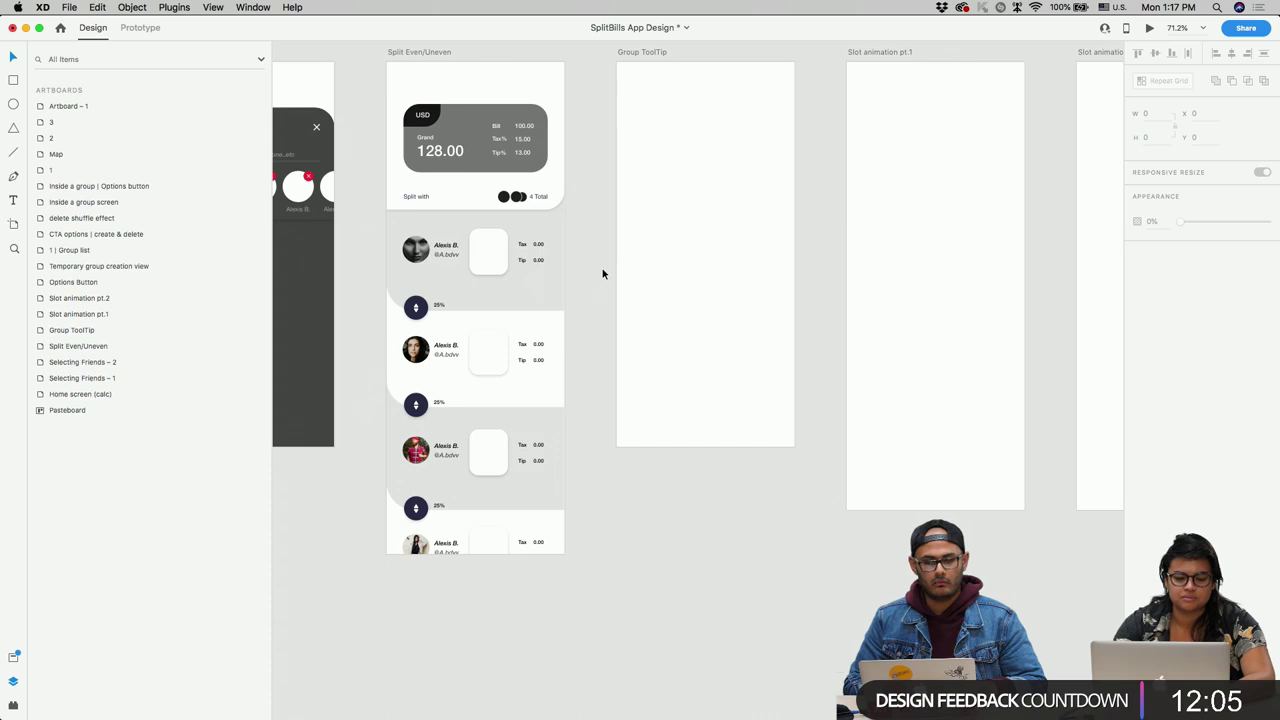
pyautogui.hscroll(1, 603, 274)
pyautogui.scroll(-1, 603, 274)
pyautogui.hscroll(-4, 603, 274)
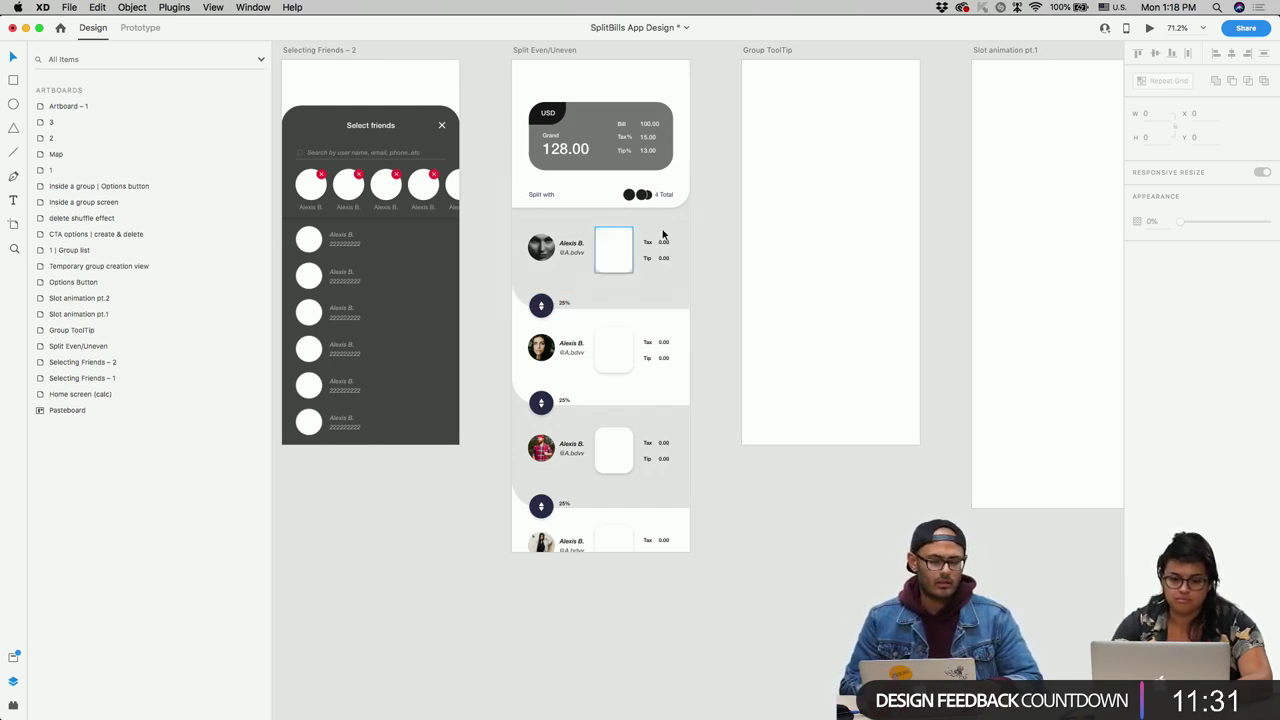
# Step: Delete the empty Group ToolTip artboard and place a duplicate of the Split Even/Uneven artboard in its spot
pyautogui.scroll(-3, 612, 408)
pyautogui.scroll(-3, 610, 418)
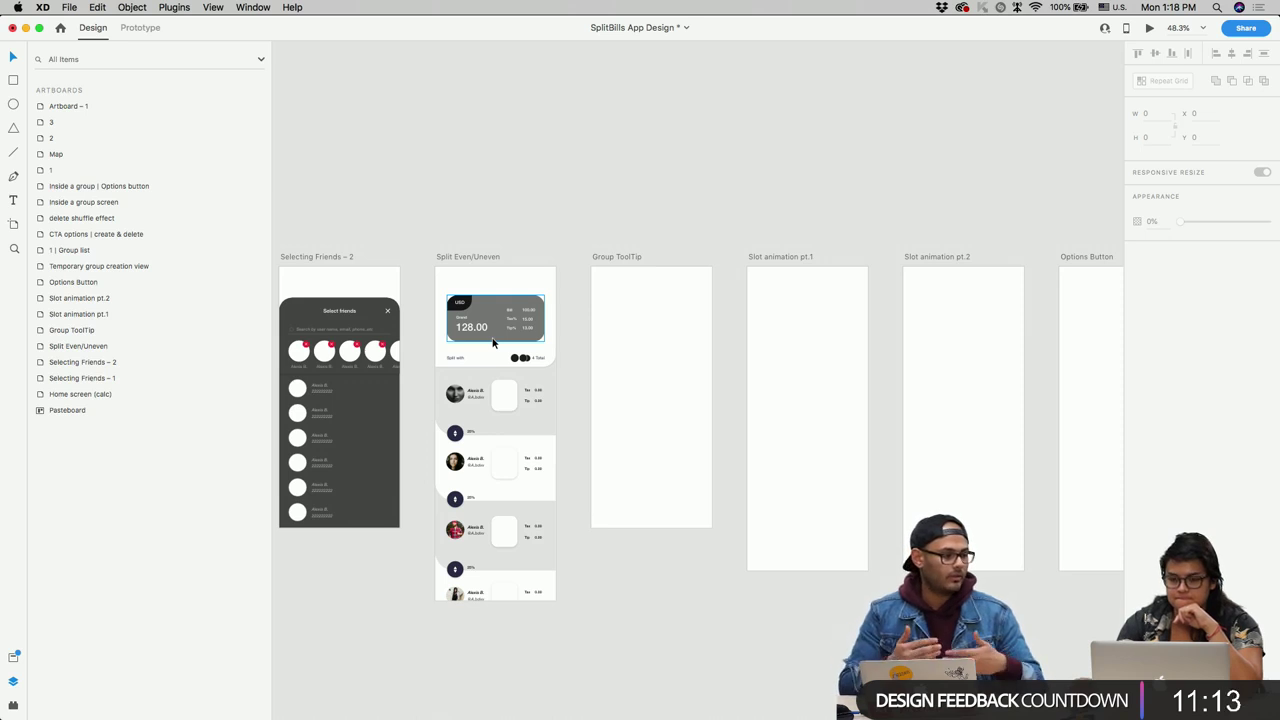
pyautogui.scroll(-2, 493, 343)
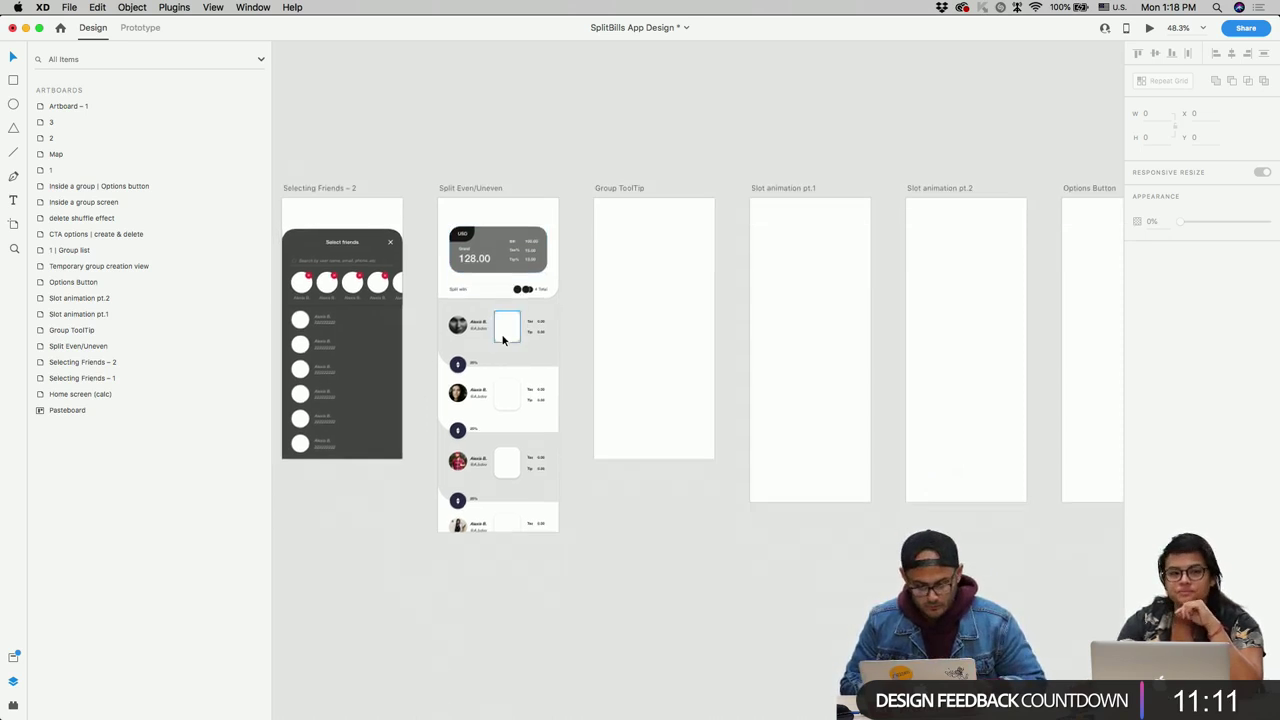
pyautogui.scroll(3, 503, 337)
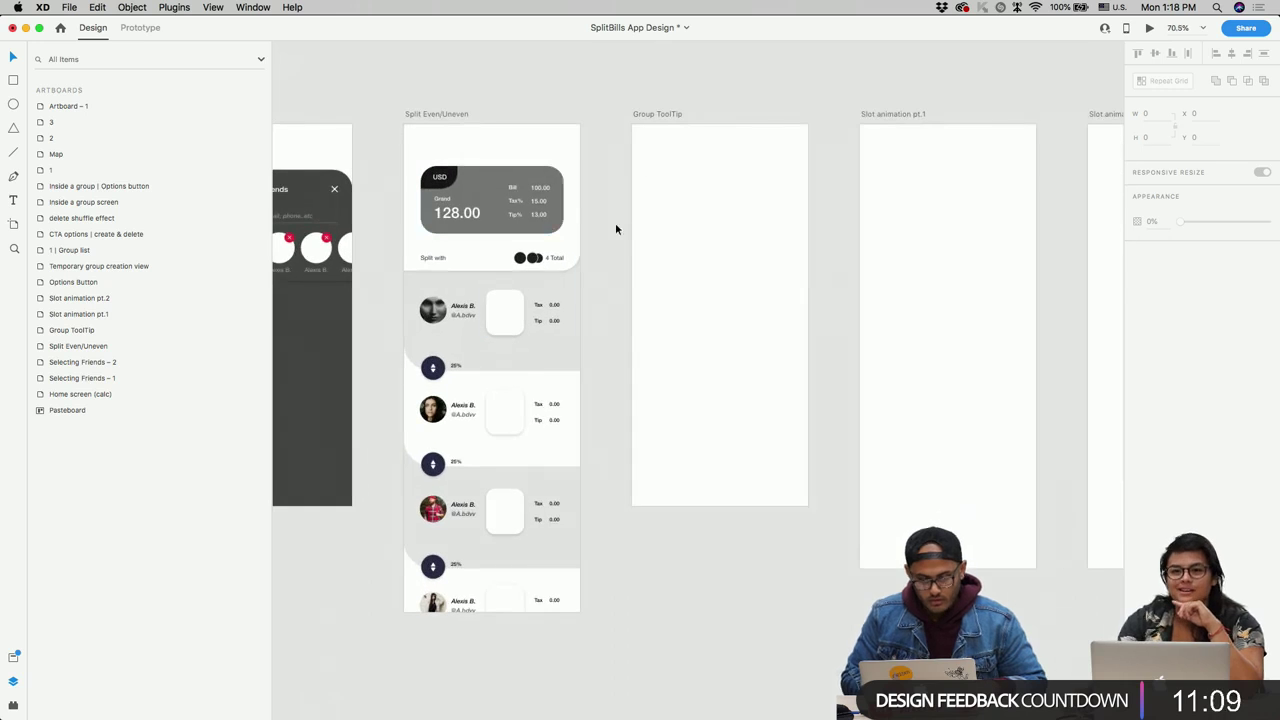
pyautogui.click(661, 116)
pyautogui.press('Delete')
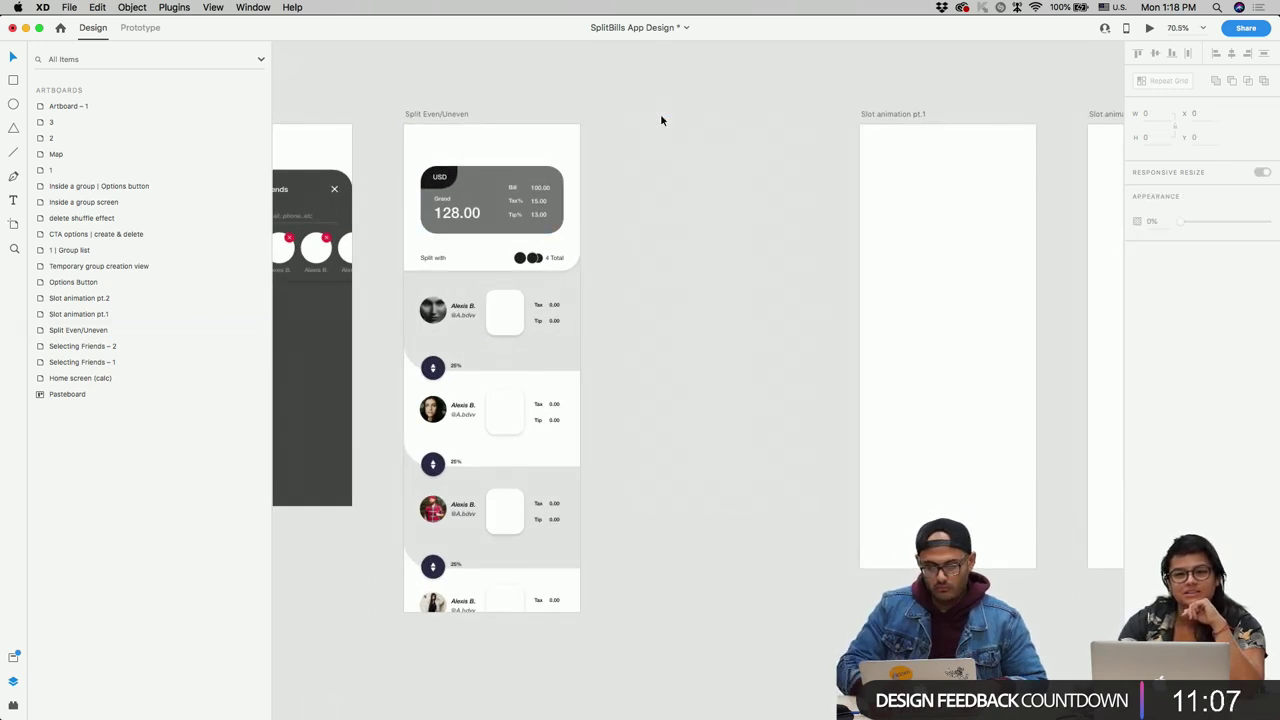
pyautogui.moveTo(435, 122); pyautogui.dragTo(633, 120)
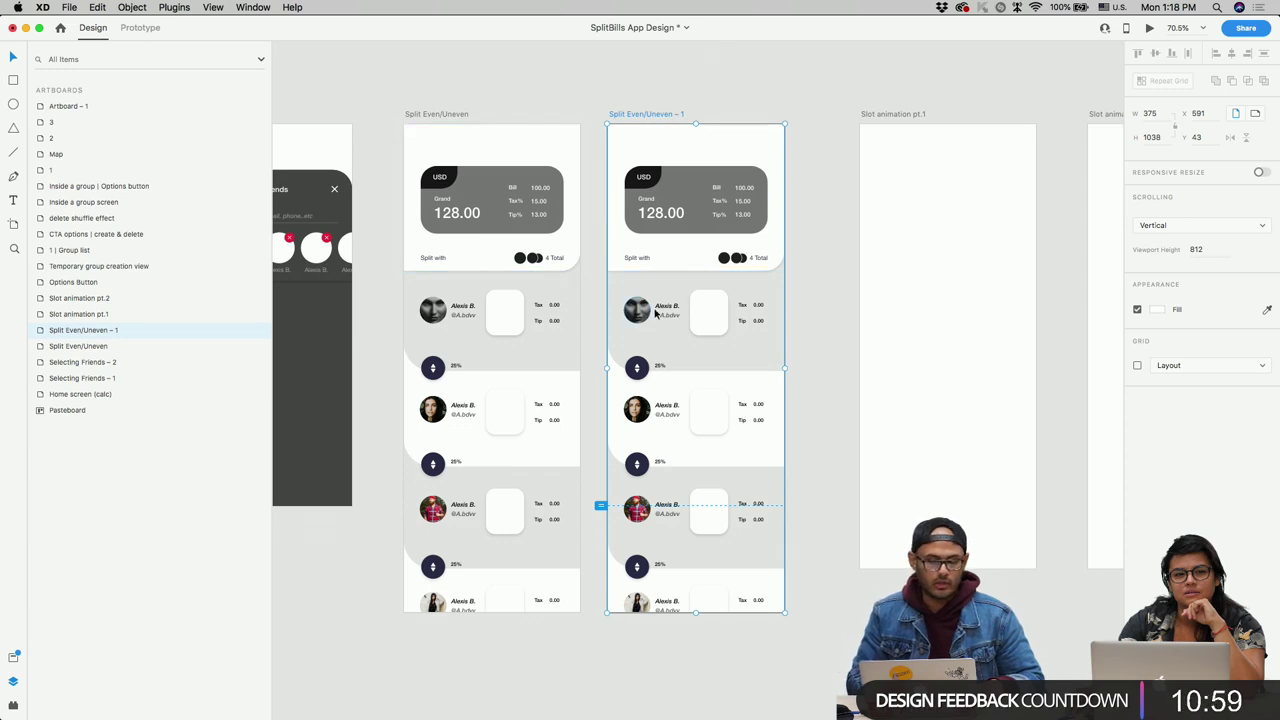
# Step: Group all the visible contents of the duplicated Split Even/Uneven artboard
pyautogui.click(704, 131)
pyautogui.moveTo(810, 113); pyautogui.dragTo(593, 645)
pyautogui.press('super+g')
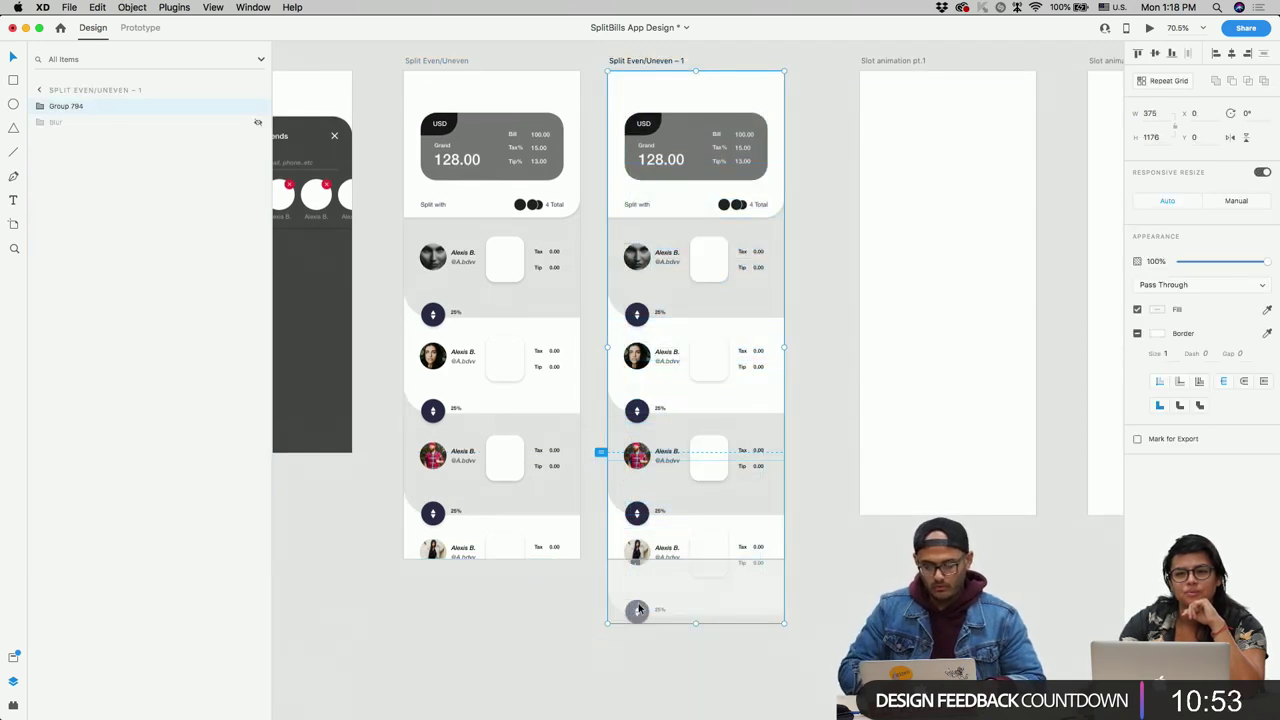
# Step: Draw a 375 by 1038 rectangle covering the whole duplicated artboard and remove its border
pyautogui.scroll(2, 798, 329)
pyautogui.scroll(2, 798, 329)
pyautogui.press('r')
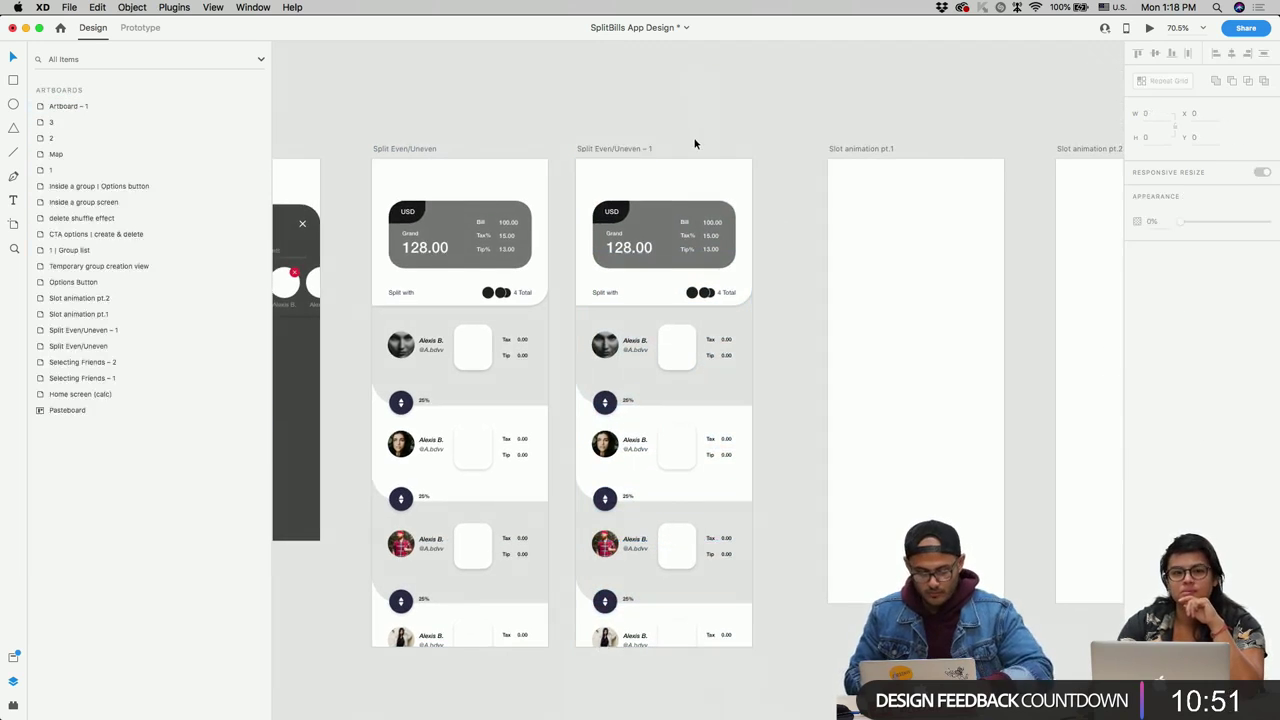
pyautogui.moveTo(576, 159); pyautogui.dragTo(752, 647)
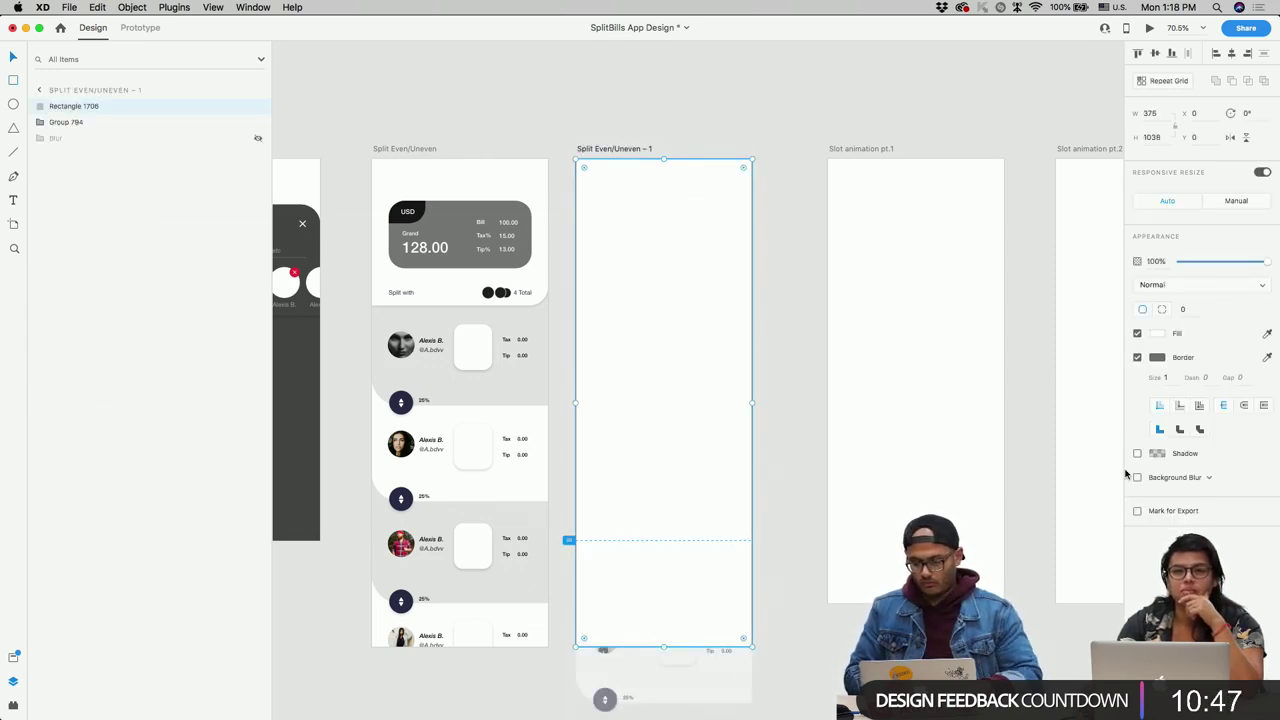
pyautogui.click(1137, 357)
pyautogui.scroll(2, 636, 294)
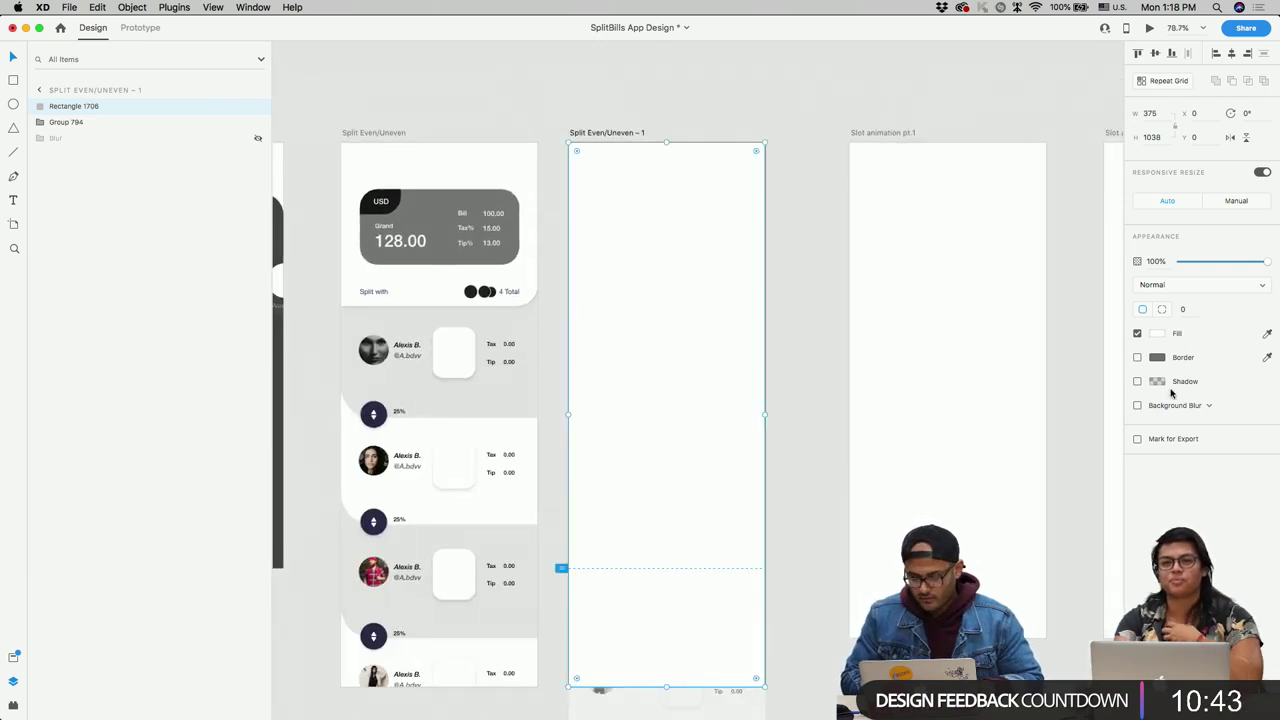
# Step: Apply a blur with an amount of 25 to the covering rectangle and set its type to Background Blur
pyautogui.click(1145, 406)
pyautogui.click(1155, 415)
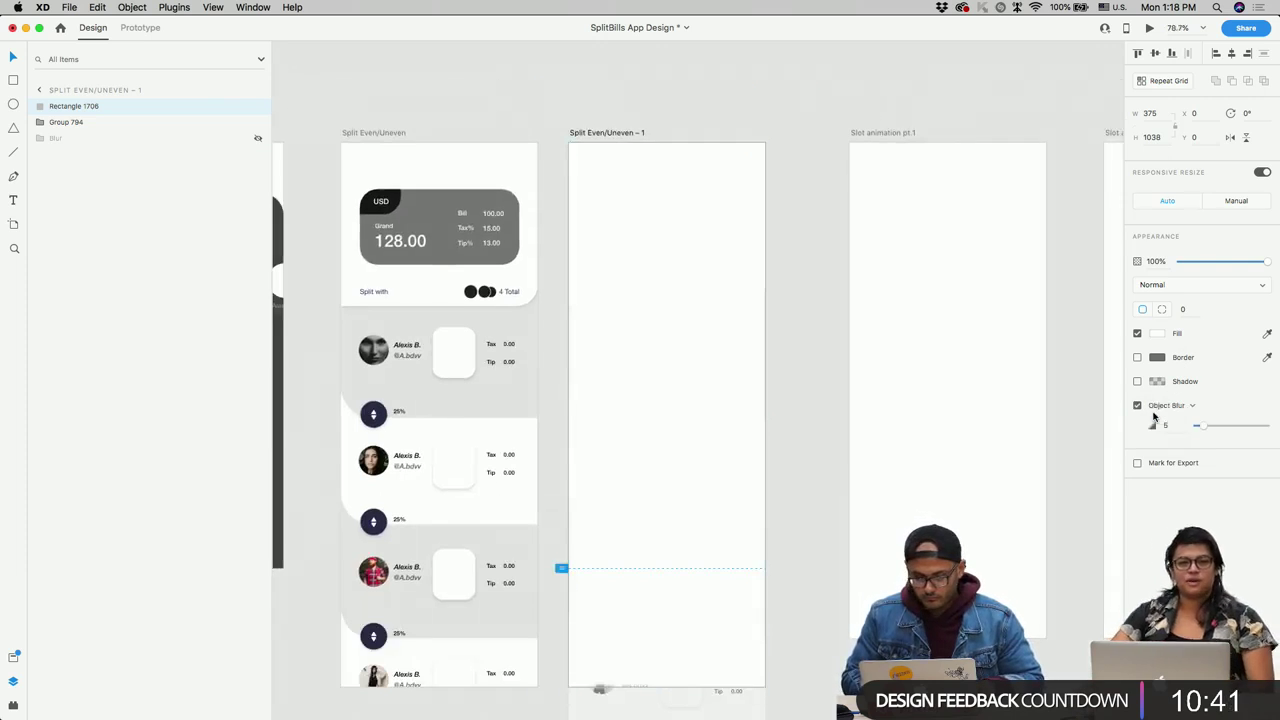
pyautogui.moveTo(1199, 425); pyautogui.dragTo(1232, 425)
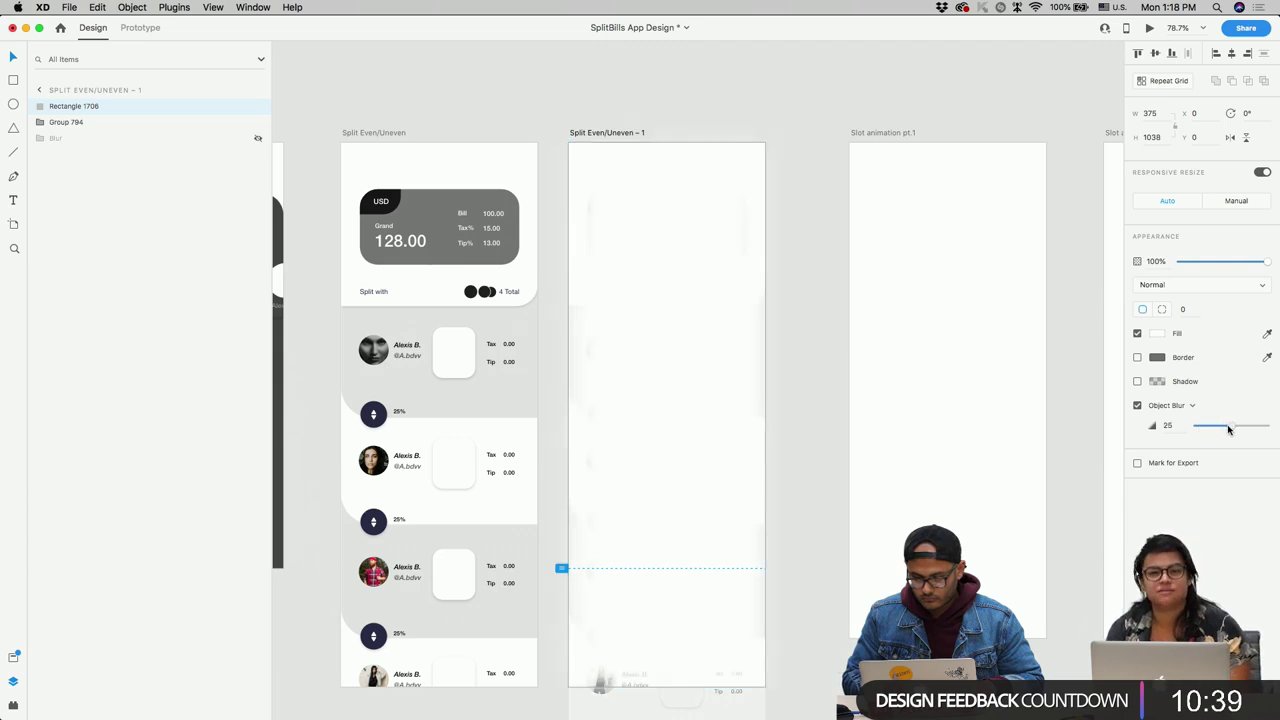
pyautogui.click(1175, 406)
pyautogui.click(1173, 393)
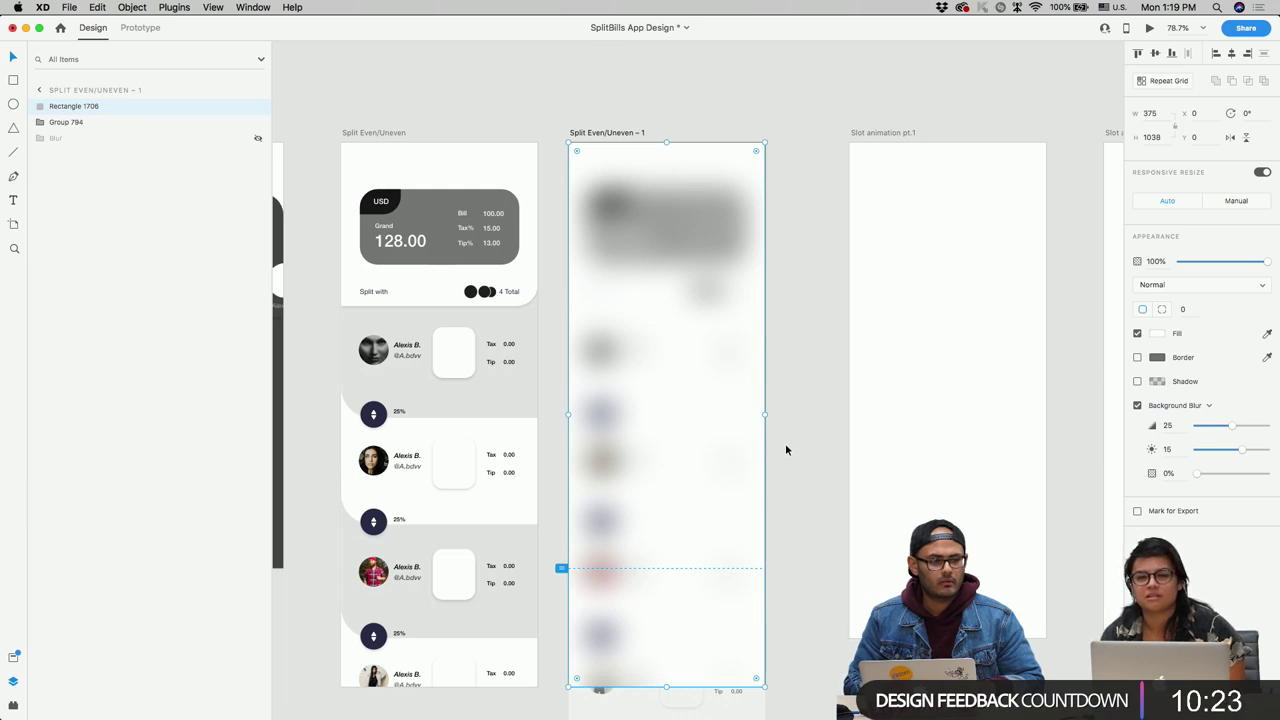
# Step: Reduce the covering rectangle's background blur amount to 3, keeping its opacity at 100%
pyautogui.scroll(-1, 772, 416)
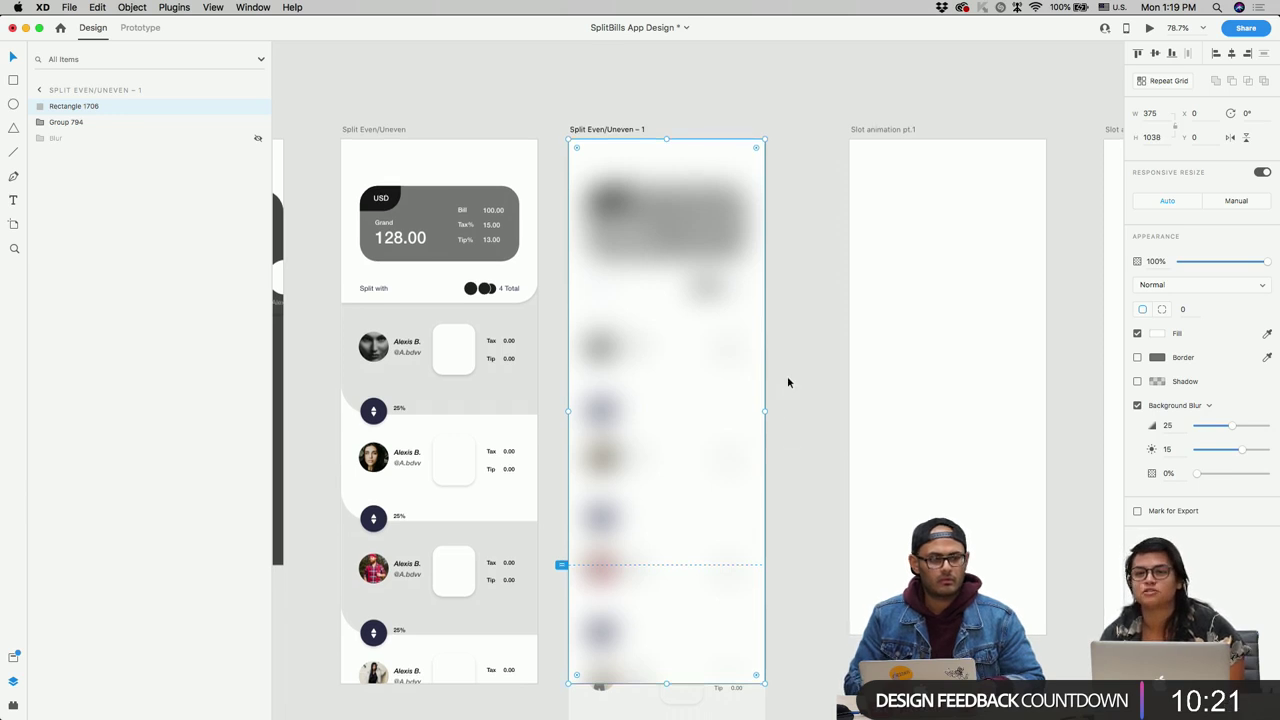
pyautogui.scroll(-3, 763, 406)
pyautogui.scroll(3, 719, 365)
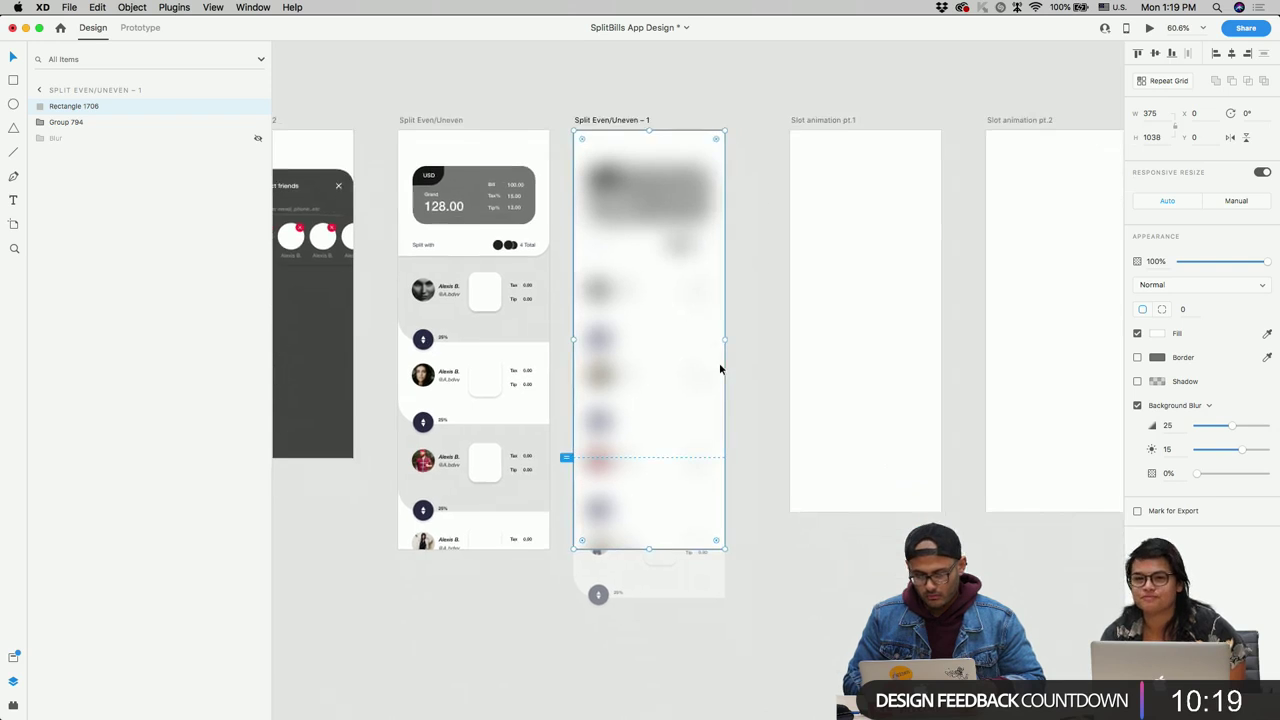
pyautogui.press('Escape')
pyautogui.click(692, 229)
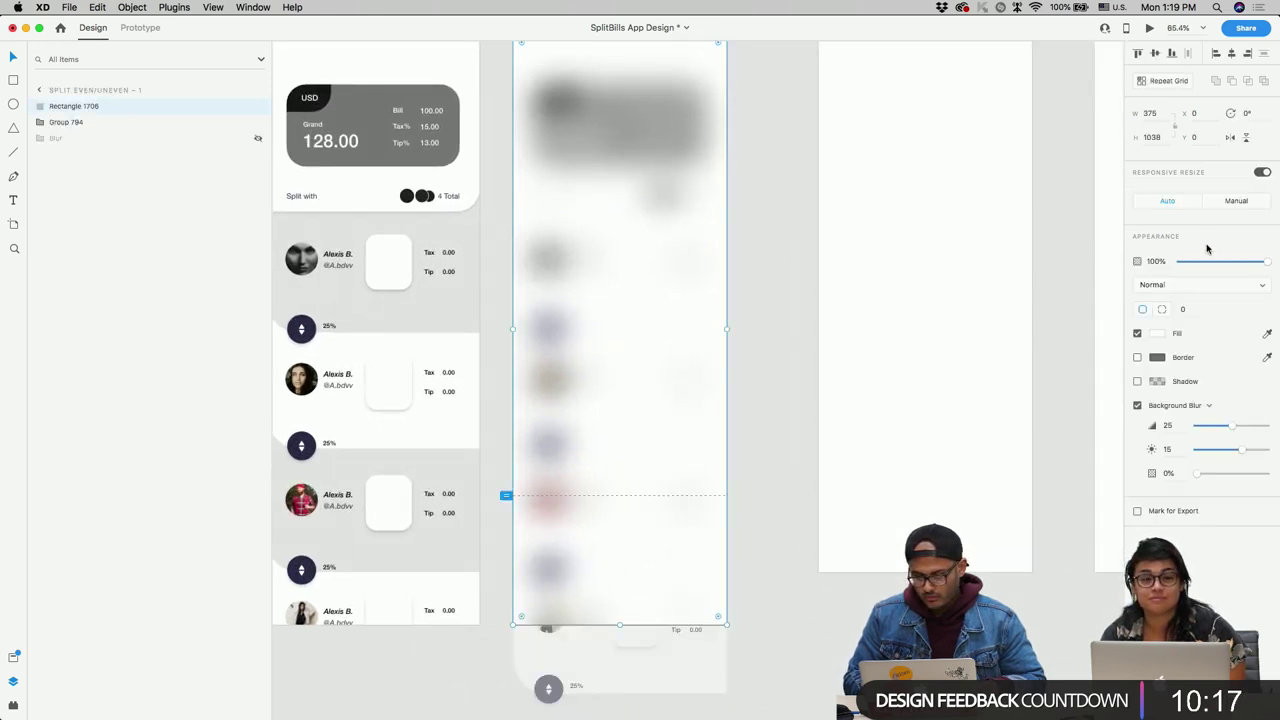
pyautogui.moveTo(1248, 261); pyautogui.dragTo(1266, 261)
pyautogui.moveTo(1237, 428); pyautogui.dragTo(1207, 425)
pyautogui.hscroll(-5, 815, 422)
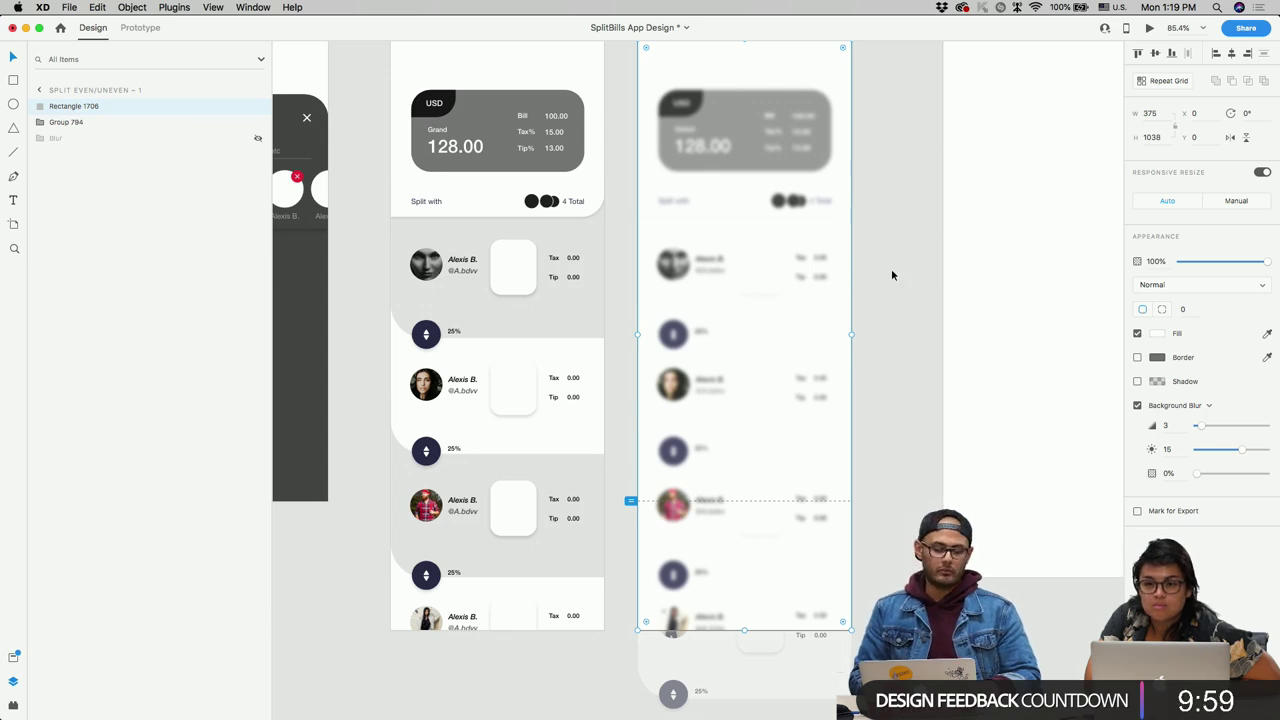
# Step: Draw a rectangle about 283 by 131 over the first person's row on the blurred artboard and round its corners to 31
pyautogui.press('r')
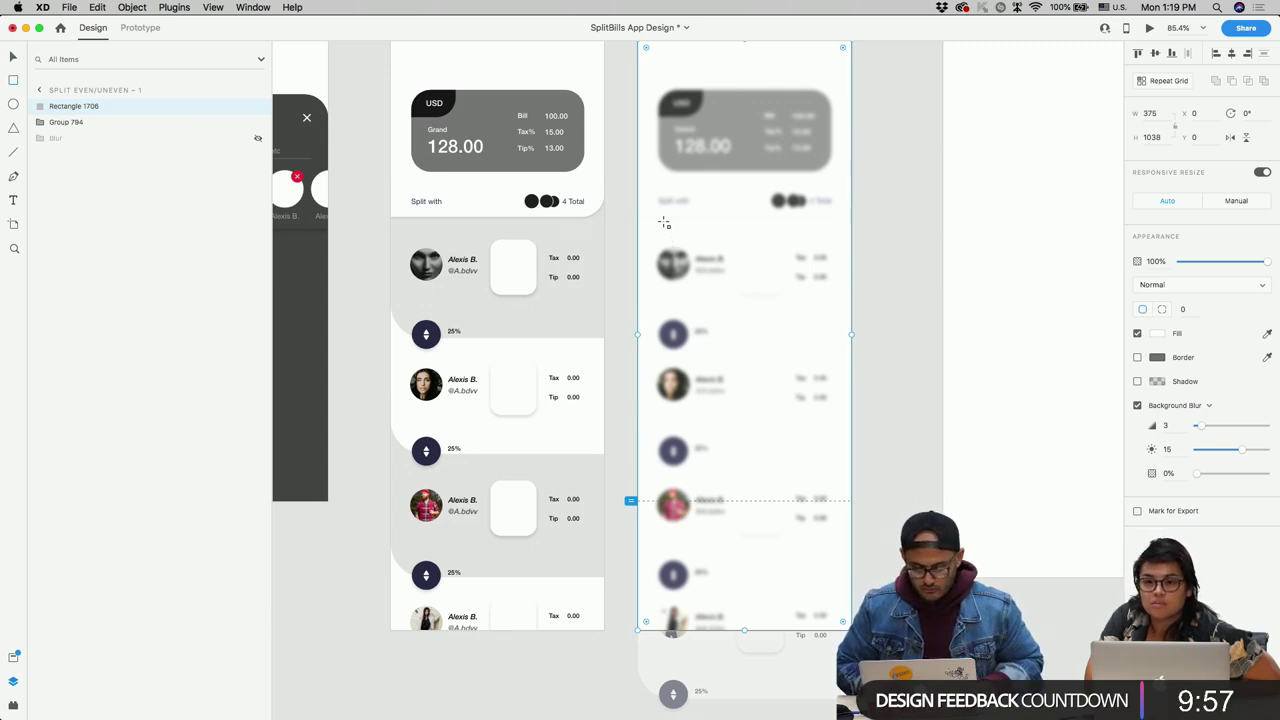
pyautogui.moveTo(655, 224); pyautogui.dragTo(816, 297)
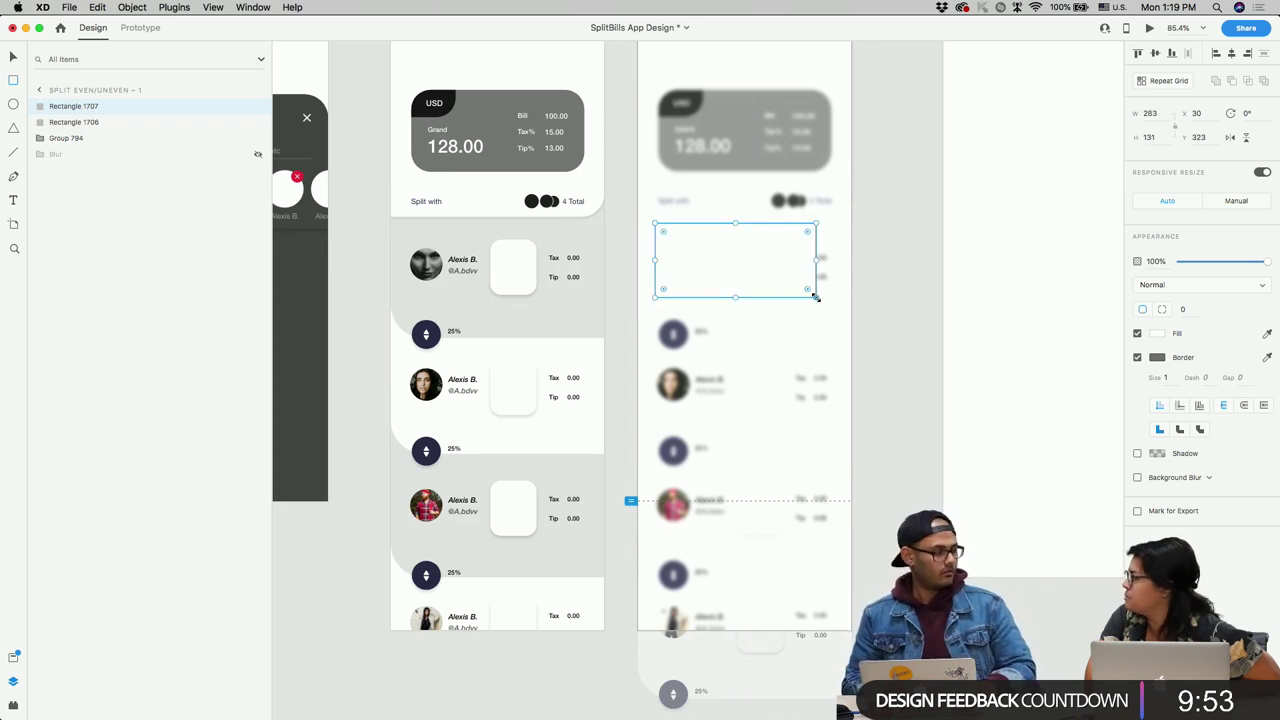
pyautogui.scroll(3, 810, 290)
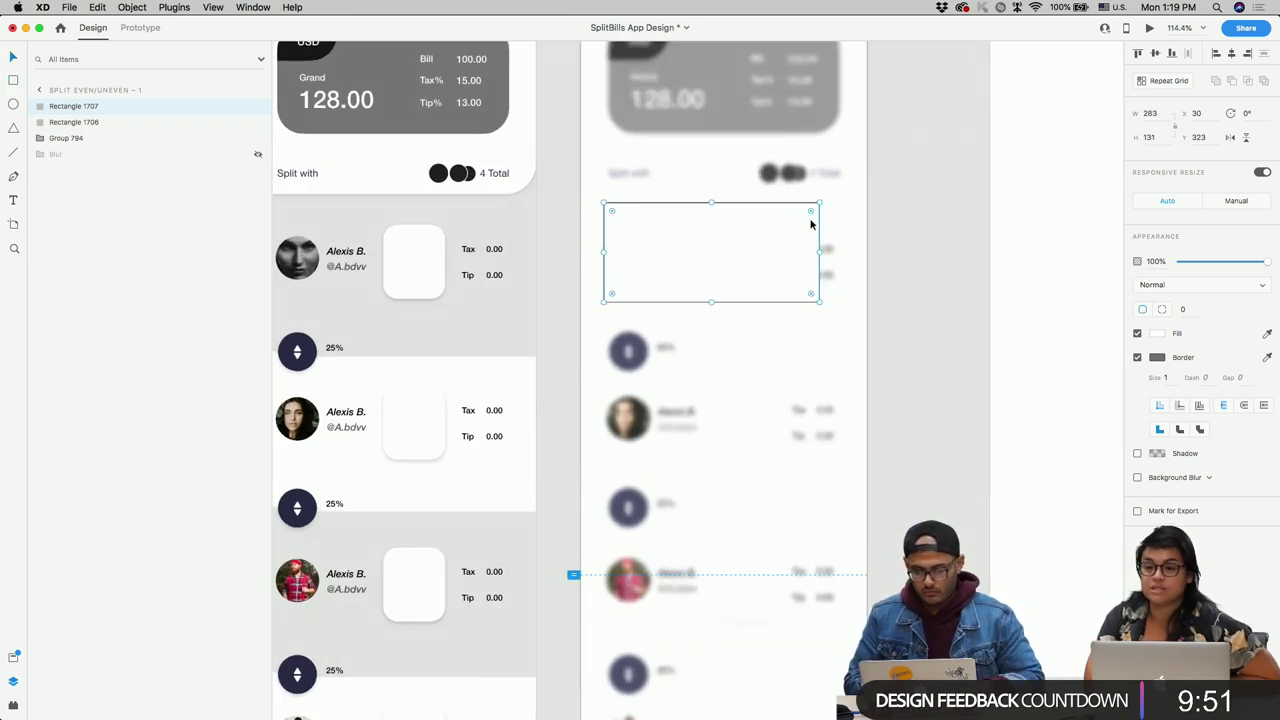
pyautogui.moveTo(810, 214); pyautogui.dragTo(769, 224)
pyautogui.scroll(-5, 769, 224)
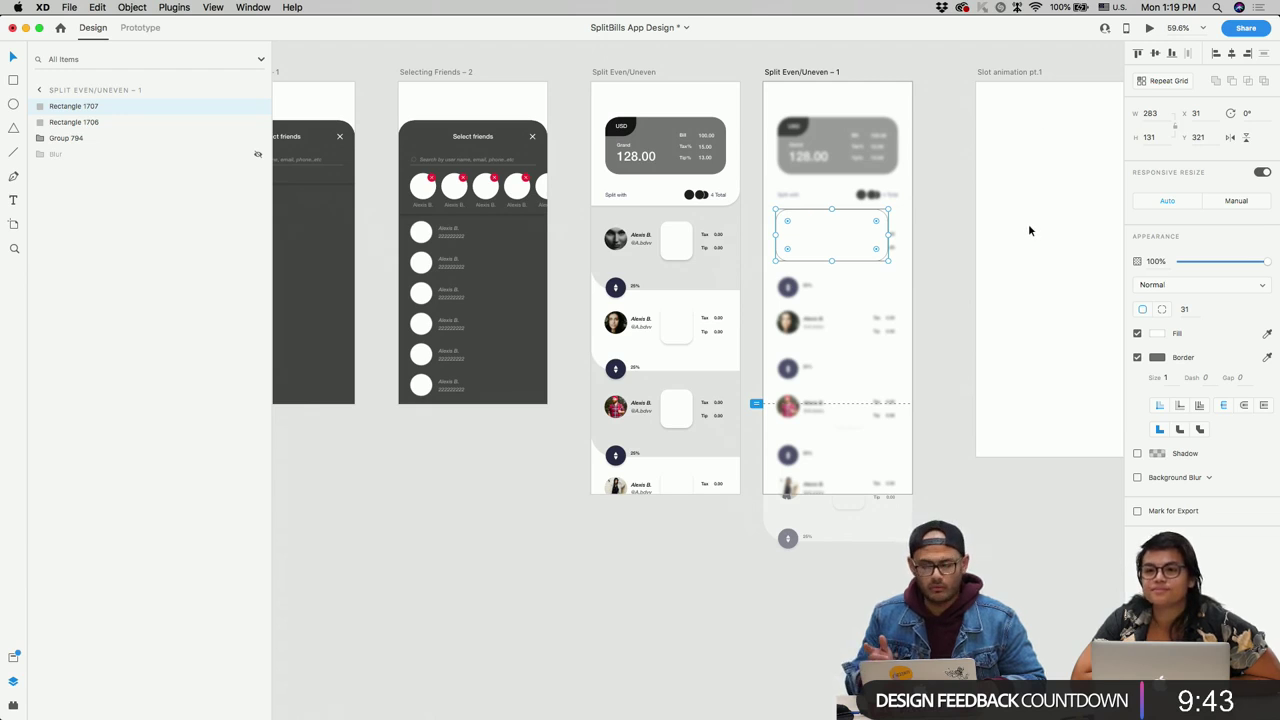
# Step: Remove the rounded rectangle's border and fill it with the saved dark grey swatch
pyautogui.hscroll(10, 1028, 230)
pyautogui.hscroll(-3, 969, 250)
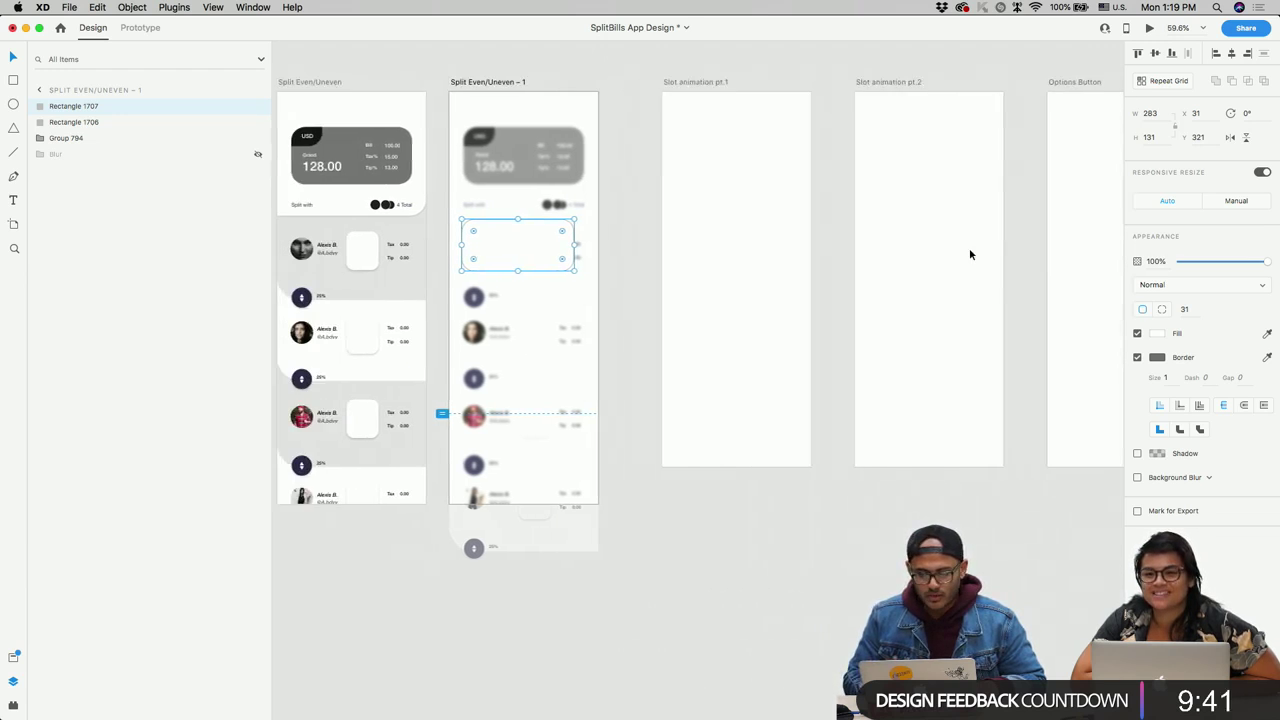
pyautogui.scroll(4, 543, 261)
pyautogui.click(544, 267)
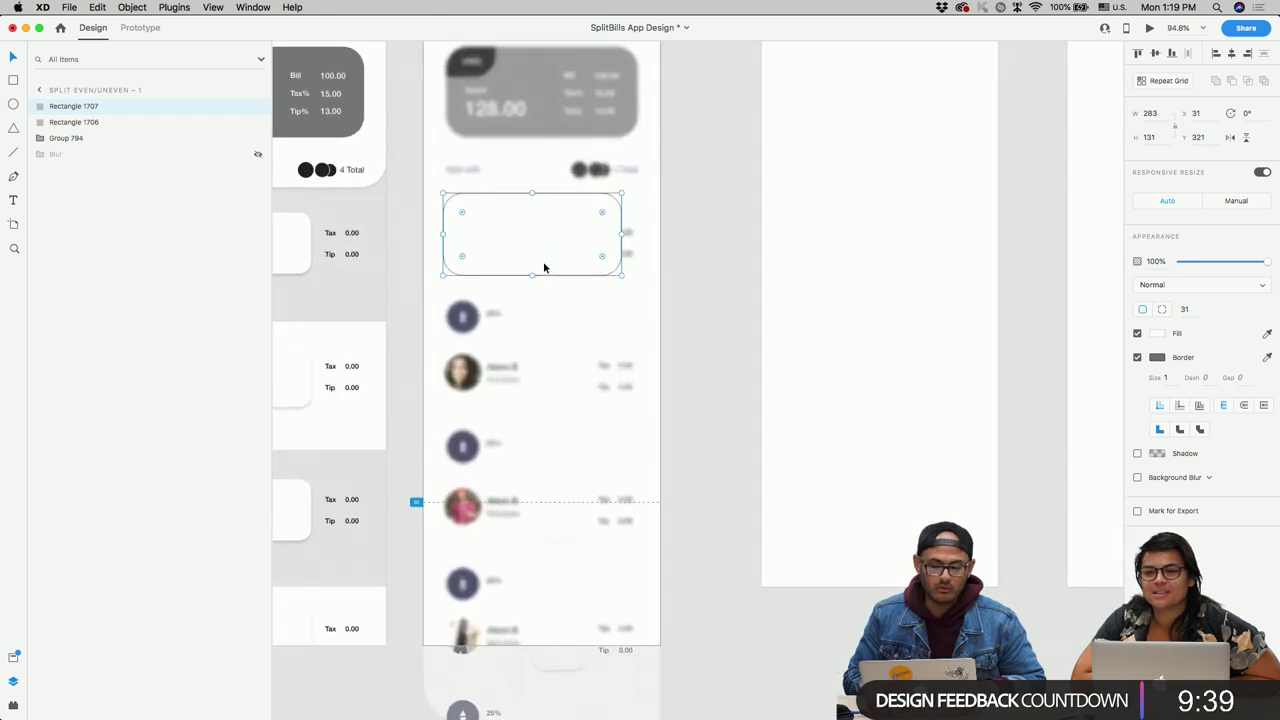
pyautogui.scroll(3, 565, 285)
pyautogui.hscroll(-2, 565, 285)
pyautogui.scroll(5, 530, 277)
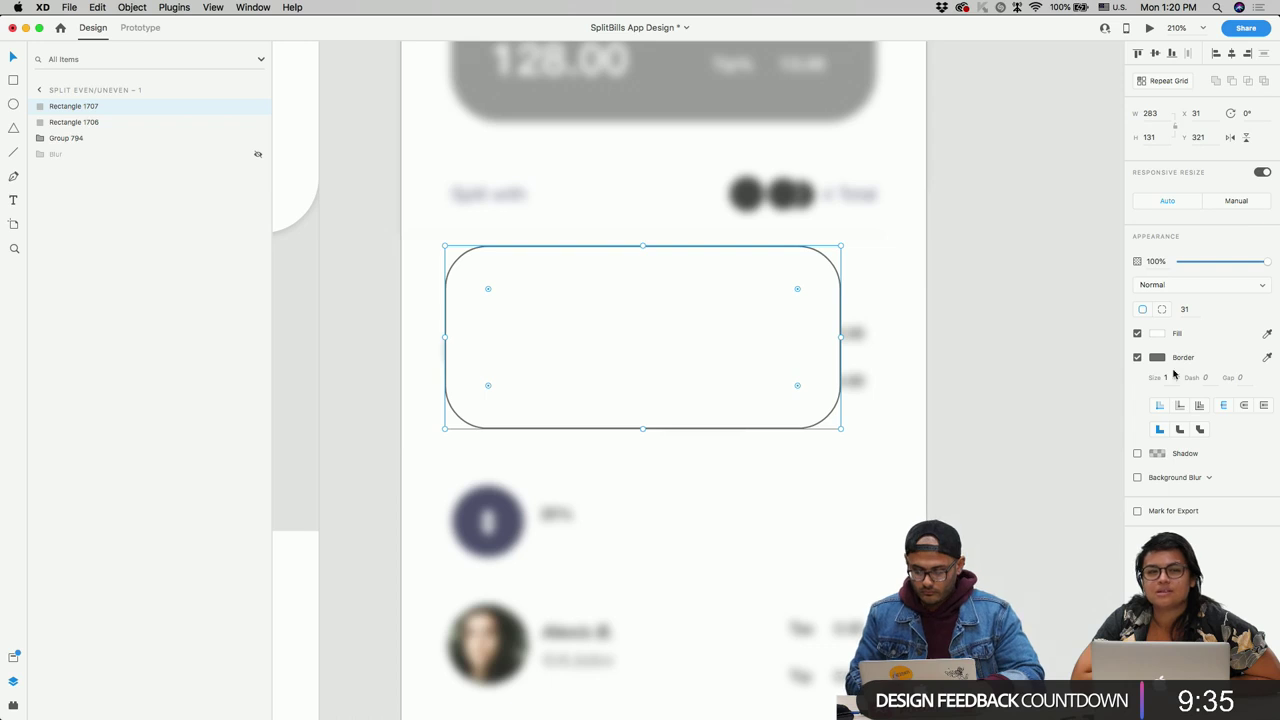
pyautogui.click(1137, 358)
pyautogui.click(1157, 333)
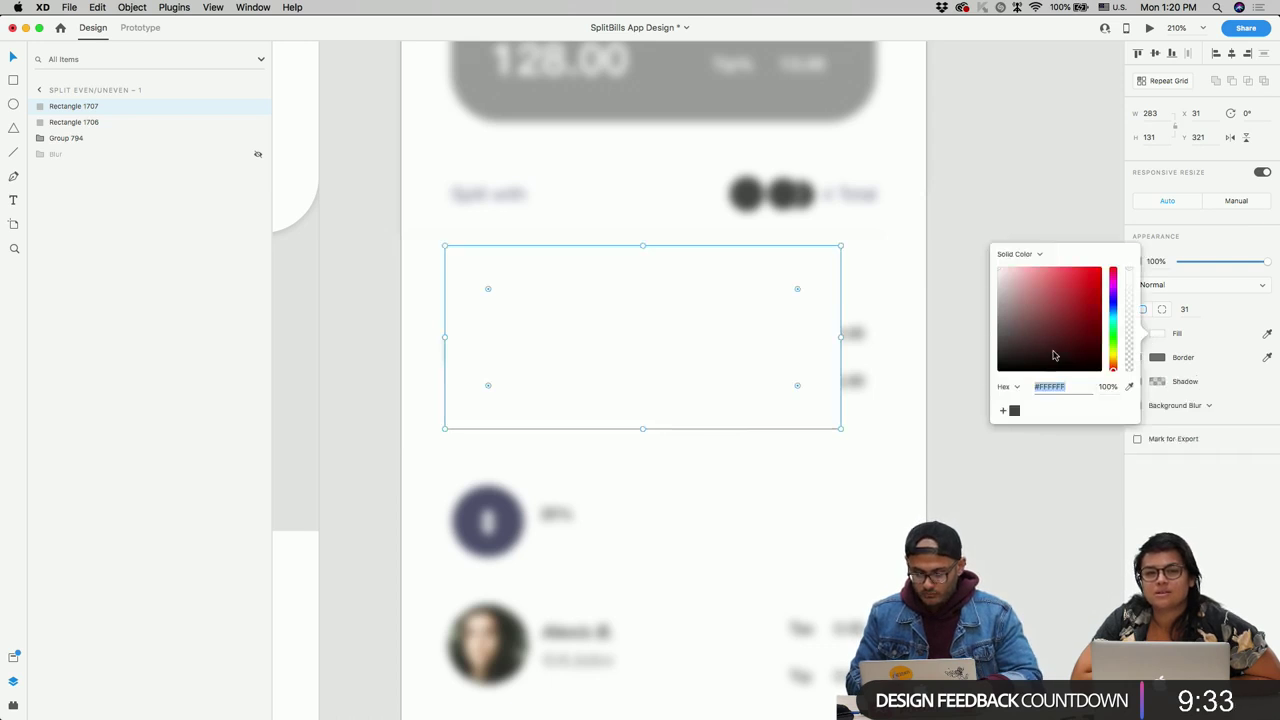
pyautogui.click(1014, 410)
pyautogui.click(621, 370)
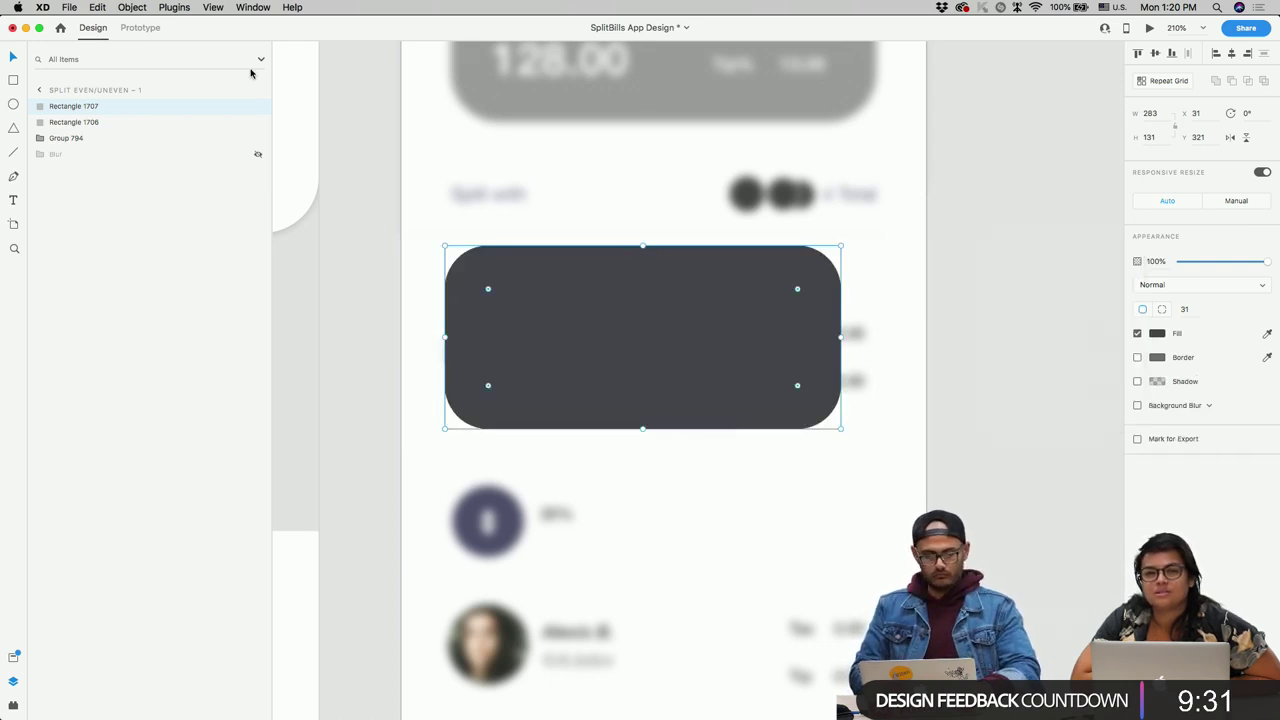
# Step: Draw a triangle about 32 by 28 above the dark card, remove its border and fill it with the same dark grey swatch
pyautogui.click(13, 128)
pyautogui.moveTo(464, 166); pyautogui.dragTo(511, 218)
pyautogui.press('v')
pyautogui.click(1137, 357)
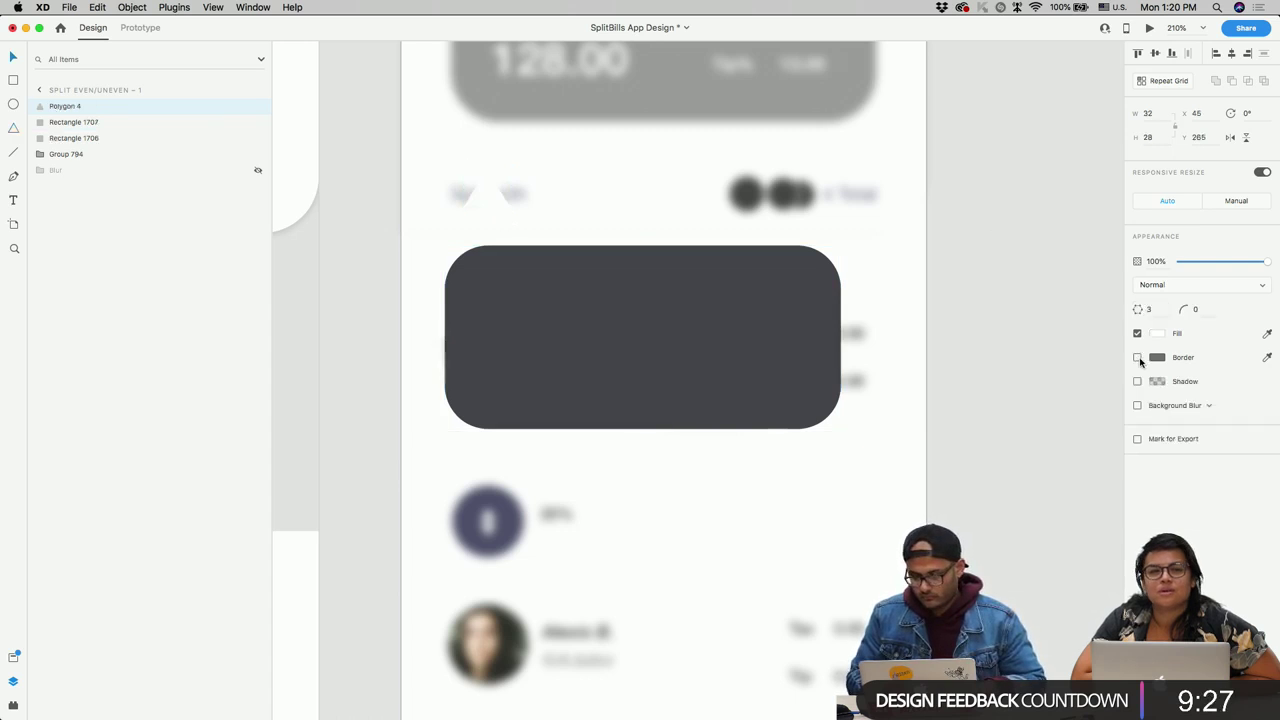
pyautogui.press('super+alt+c')
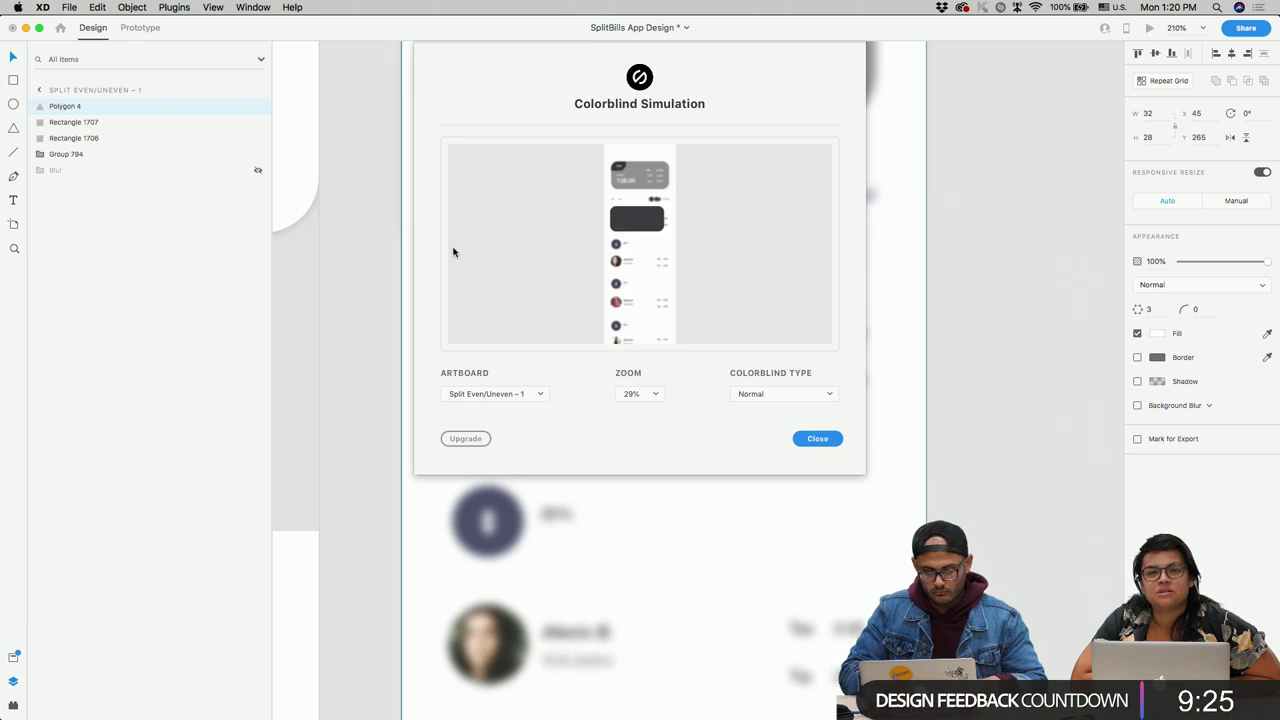
pyautogui.press('Escape')
pyautogui.click(1158, 337)
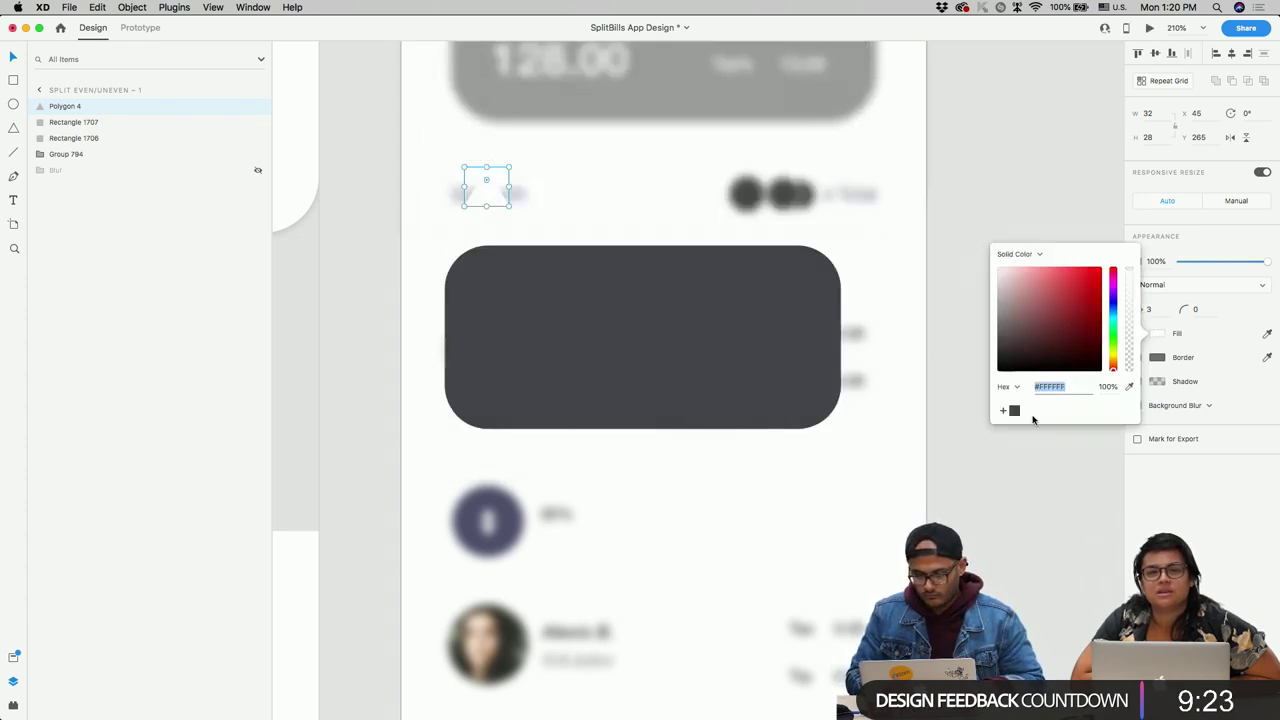
pyautogui.click(1010, 410)
# Step: Place the triangle on the card's upper edge near its left corner as a tooltip pointer and group it with the card
pyautogui.moveTo(487, 187); pyautogui.dragTo(531, 271)
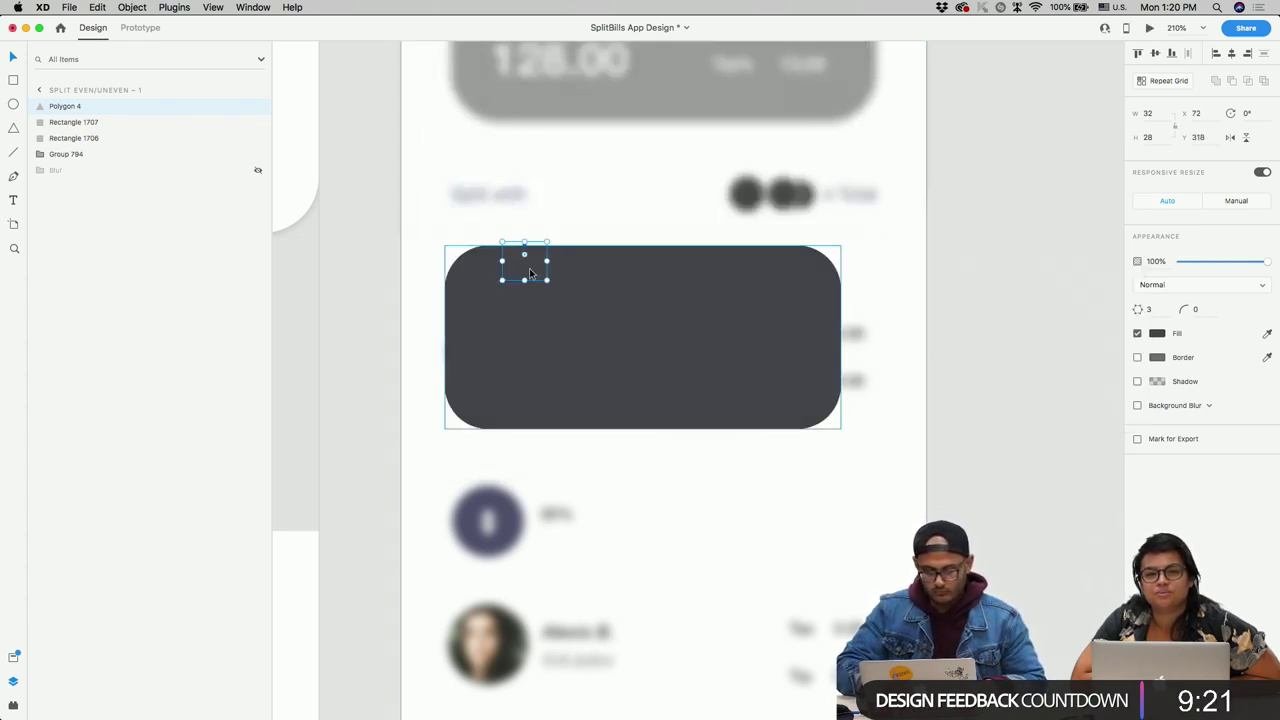
pyautogui.press('super+shift+y')
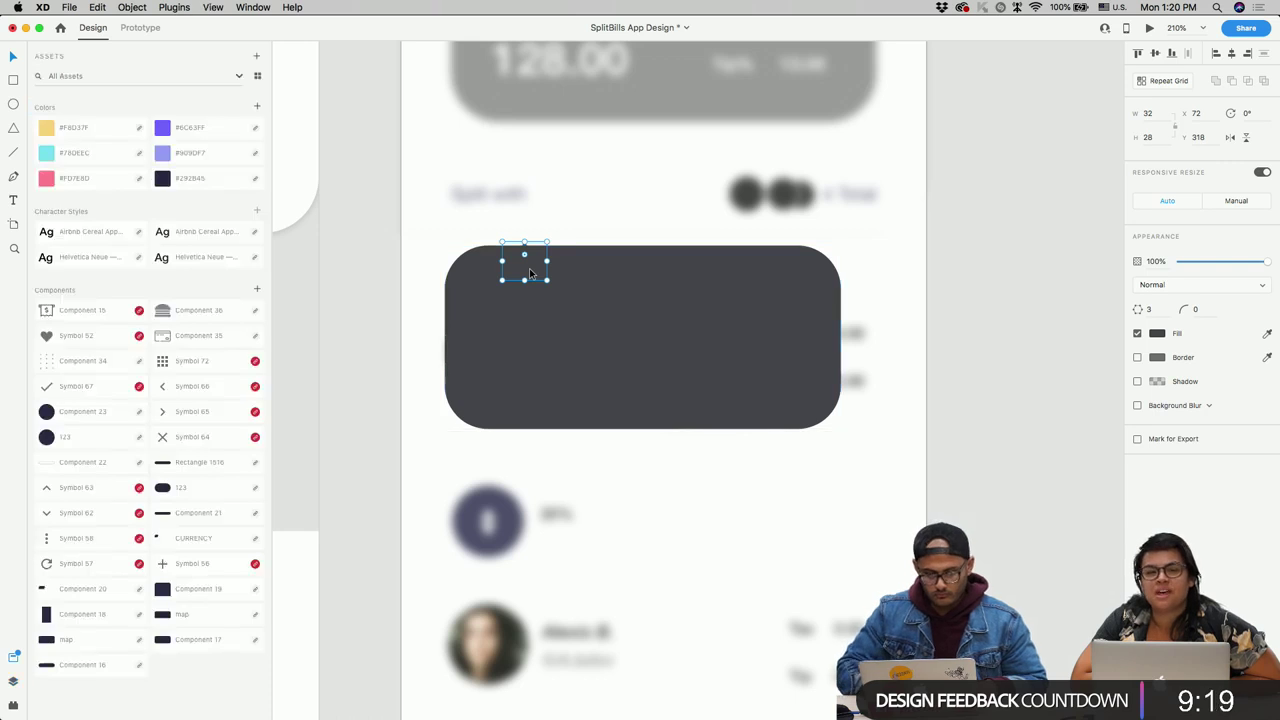
pyautogui.hotkey('shift', 'Up')
pyautogui.hotkey('shift', 'Up')
pyautogui.hotkey('shift', 'Left')
pyautogui.moveTo(534, 232); pyautogui.dragTo(546, 234)
pyautogui.keyDown('shift'); pyautogui.click(559, 315); pyautogui.keyUp('shift')
pyautogui.press('super+g')
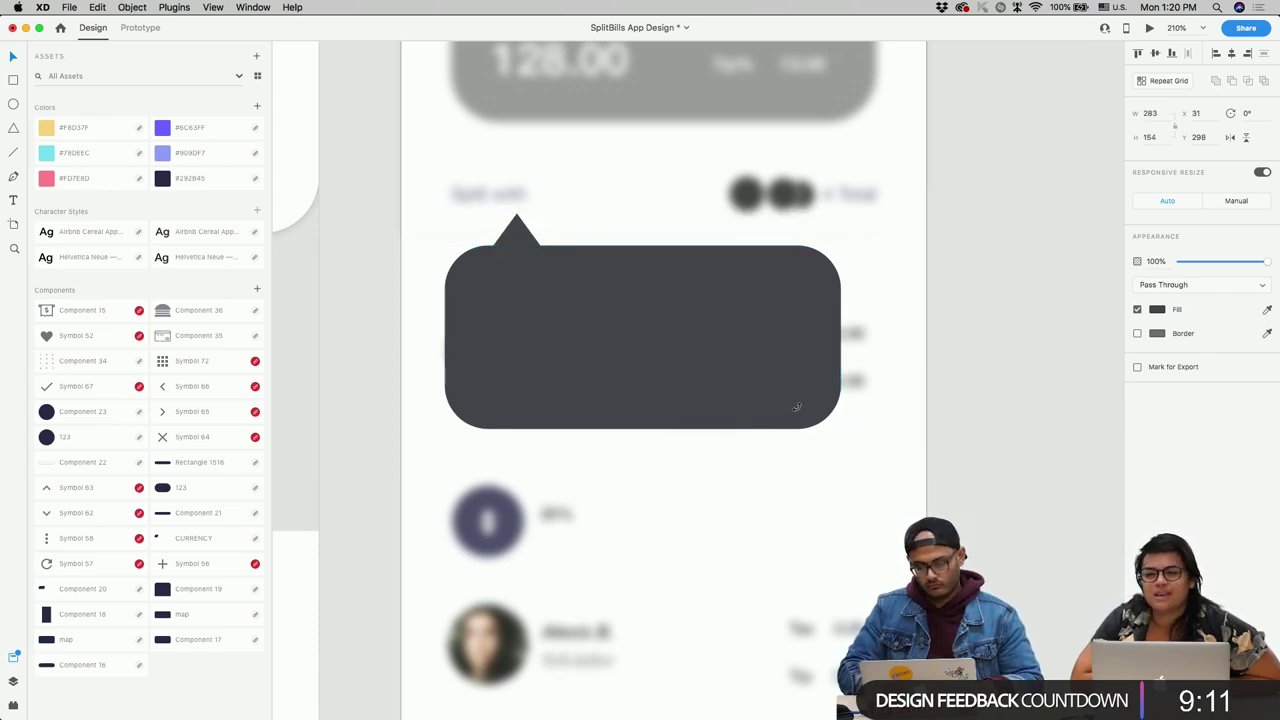
# Step: Scale the tooltip group down proportionally to about 222 wide
pyautogui.moveTo(840, 428); pyautogui.dragTo(757, 382)
pyautogui.scroll(-5, 757, 380)
pyautogui.hscroll(-2, 703, 77)
# Step: Preview the blurred artboard with its tooltip in the preview window, then close the preview
pyautogui.click(660, 128)
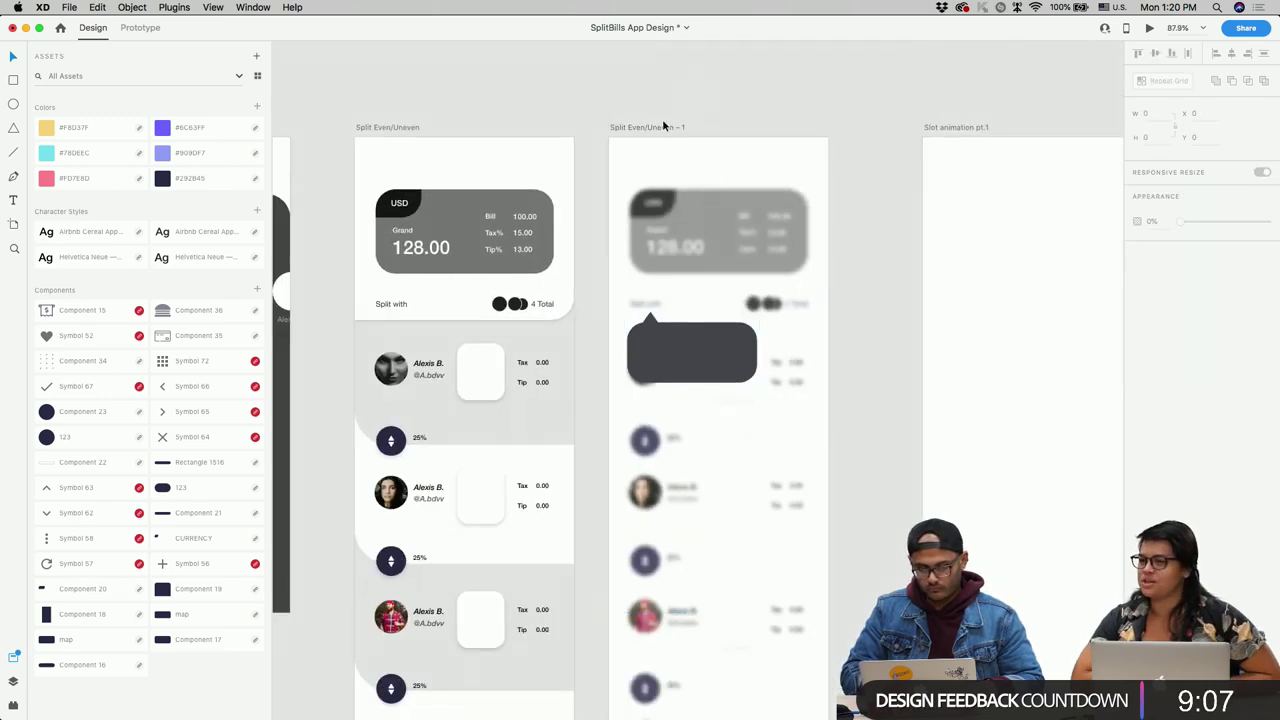
pyautogui.click(1149, 28)
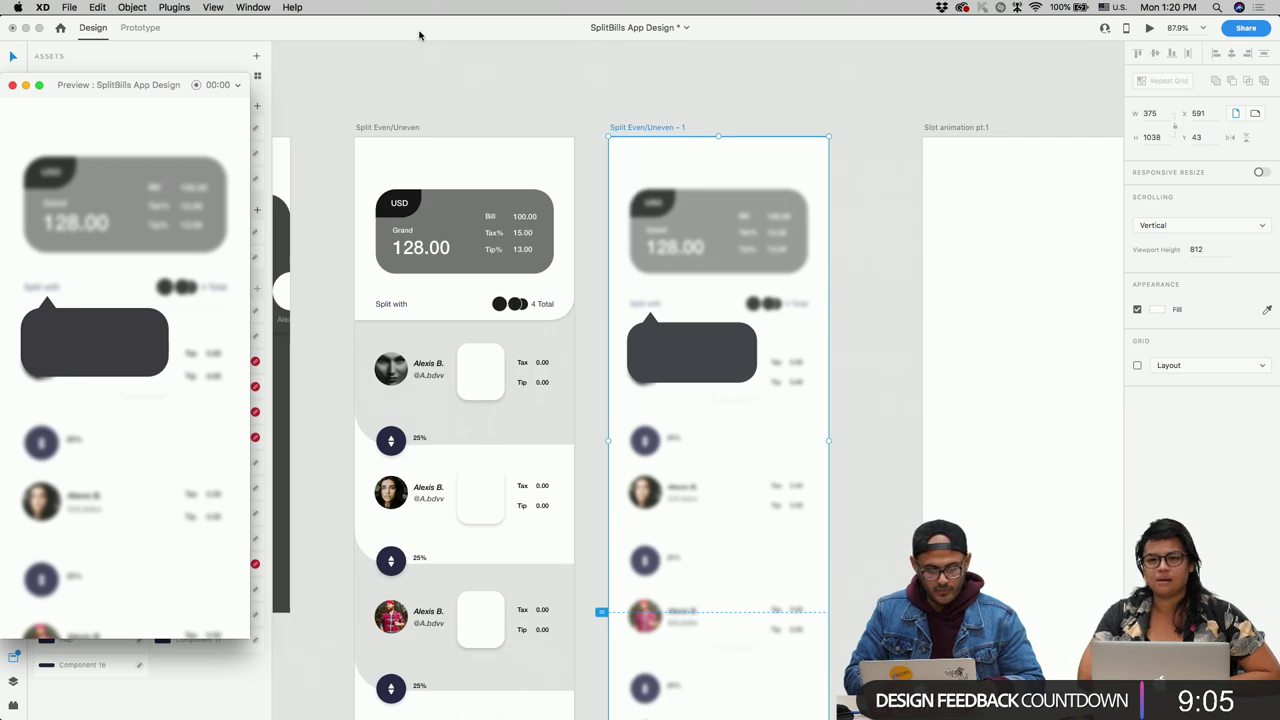
pyautogui.moveTo(141, 96); pyautogui.dragTo(643, 82)
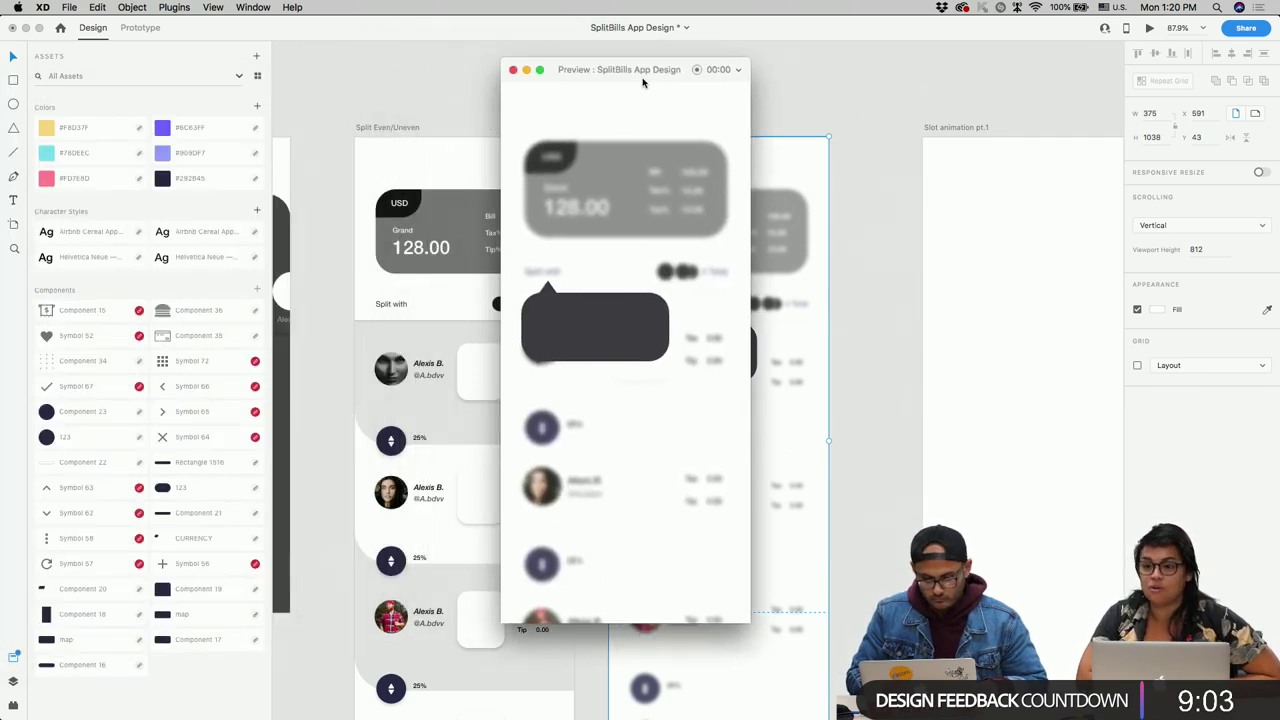
pyautogui.click(843, 191)
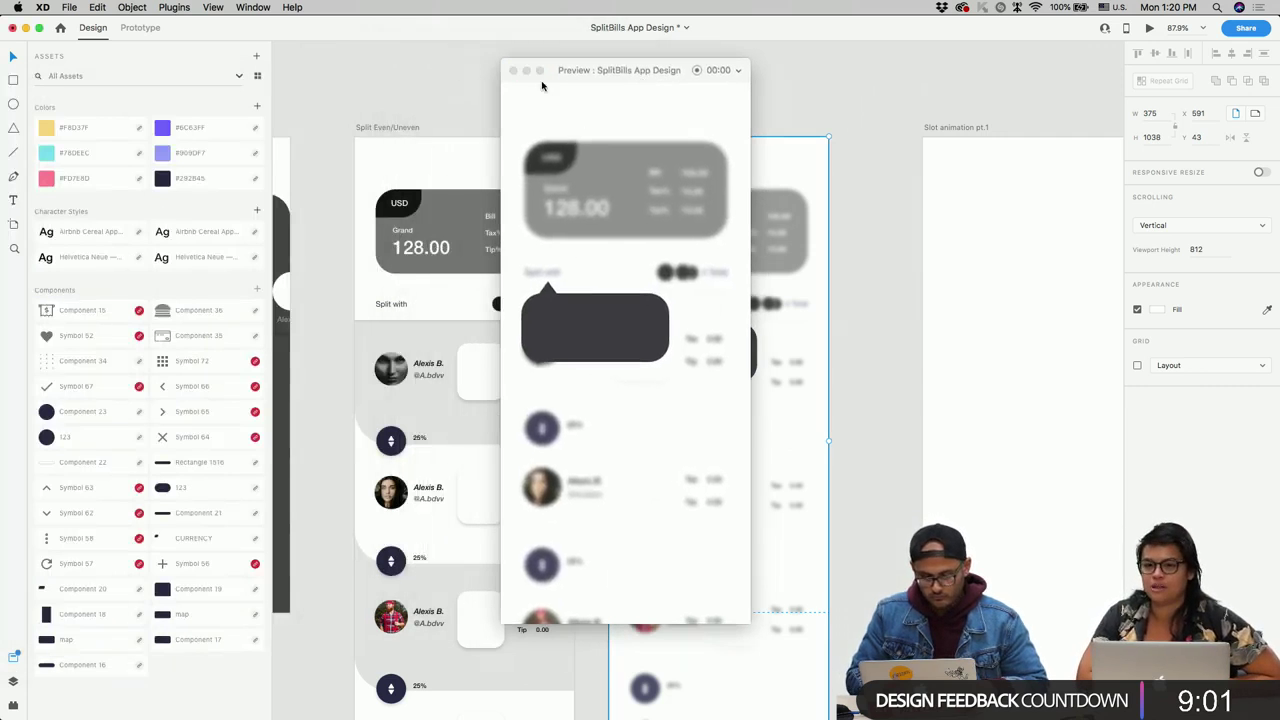
pyautogui.click(512, 73)
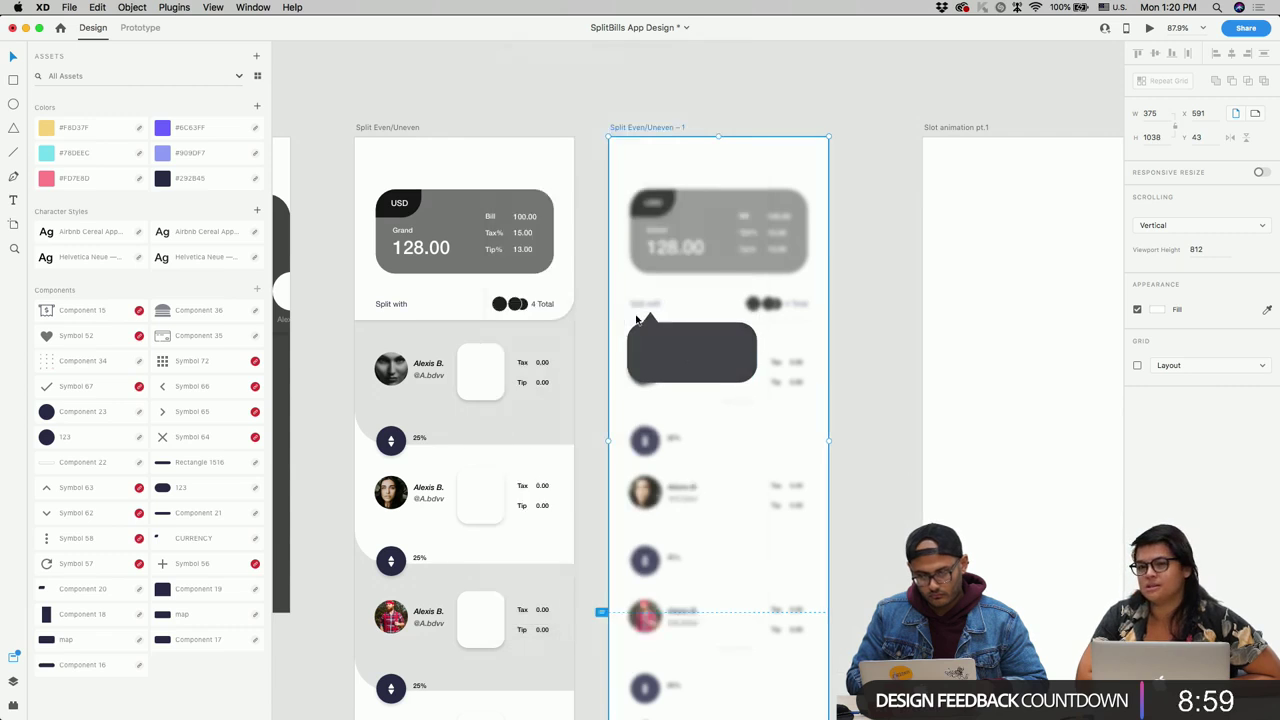
# Step: Shrink the pointer triangle inside the tooltip group to about 27 by 19
pyautogui.scroll(6, 635, 319)
pyautogui.click(683, 325)
pyautogui.doubleClick(683, 325)
pyautogui.moveTo(731, 299); pyautogui.dragTo(721, 309)
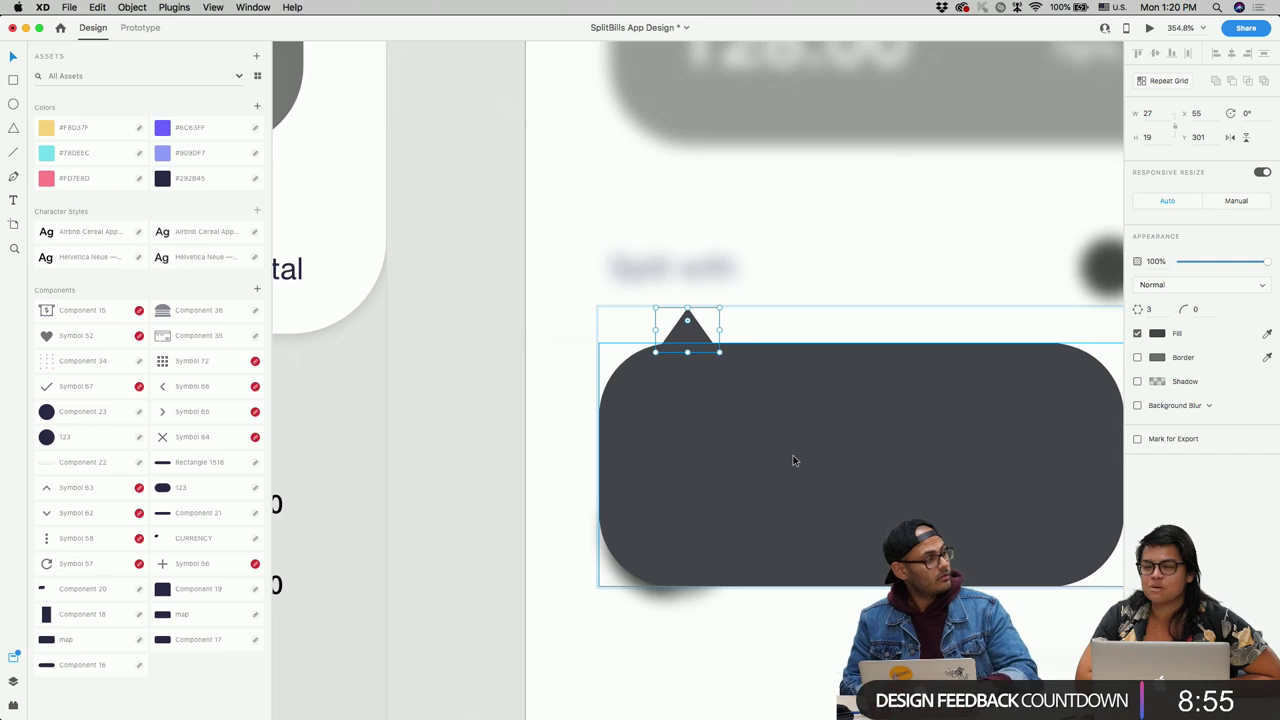
pyautogui.press('Escape')
# Step: Nudge the tooltip group up to Y 296 and enlarge it proportionally to about 262 by 139
pyautogui.scroll(-4, 730, 517)
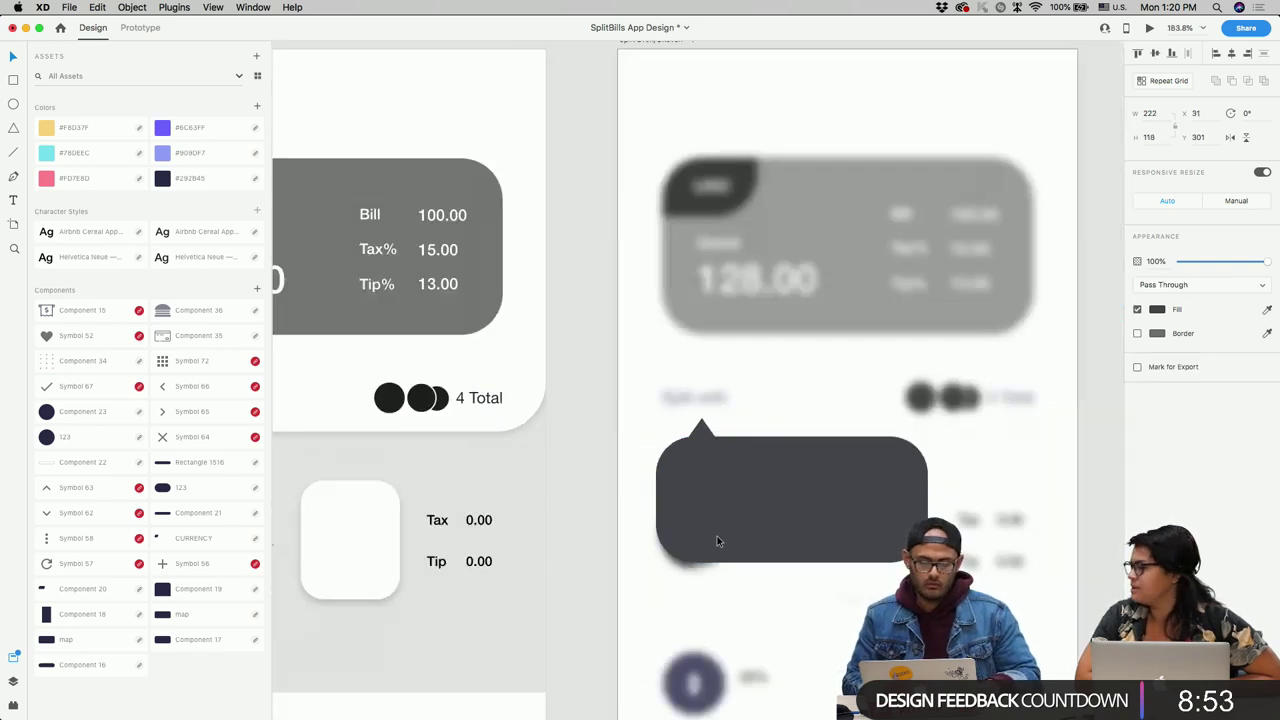
pyautogui.press('Up')
pyautogui.press('Up')
pyautogui.press('Up')
pyautogui.press('Up')
pyautogui.press('Up')
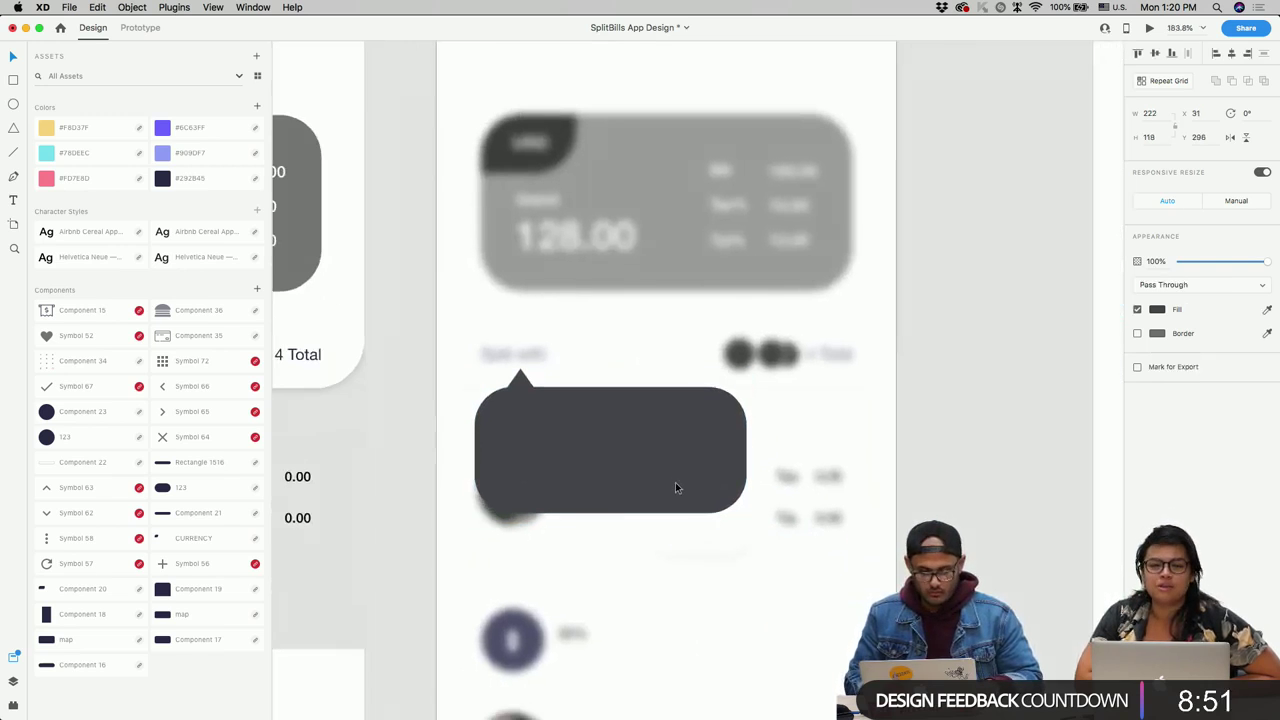
pyautogui.moveTo(746, 513); pyautogui.dragTo(794, 543)
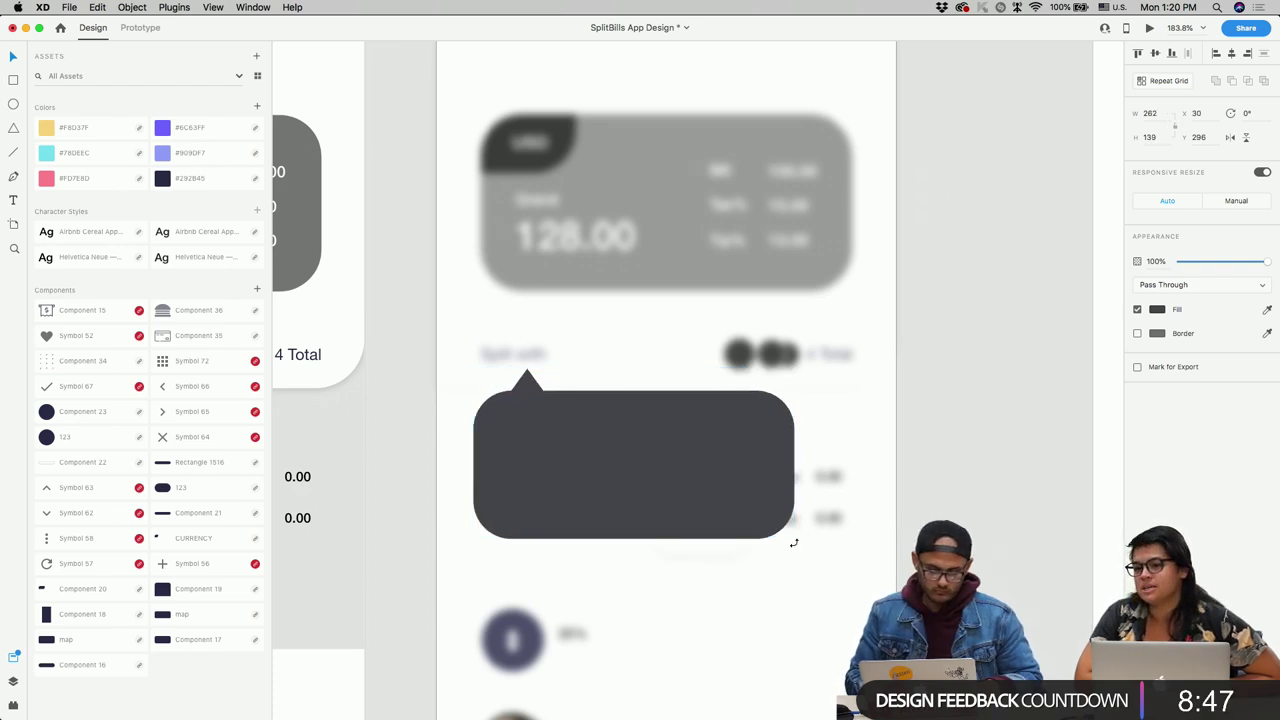
# Step: Reduce the pointer triangle of the enlarged tooltip to about 28 by 19 and reselect the whole tooltip group
pyautogui.doubleClick(532, 390)
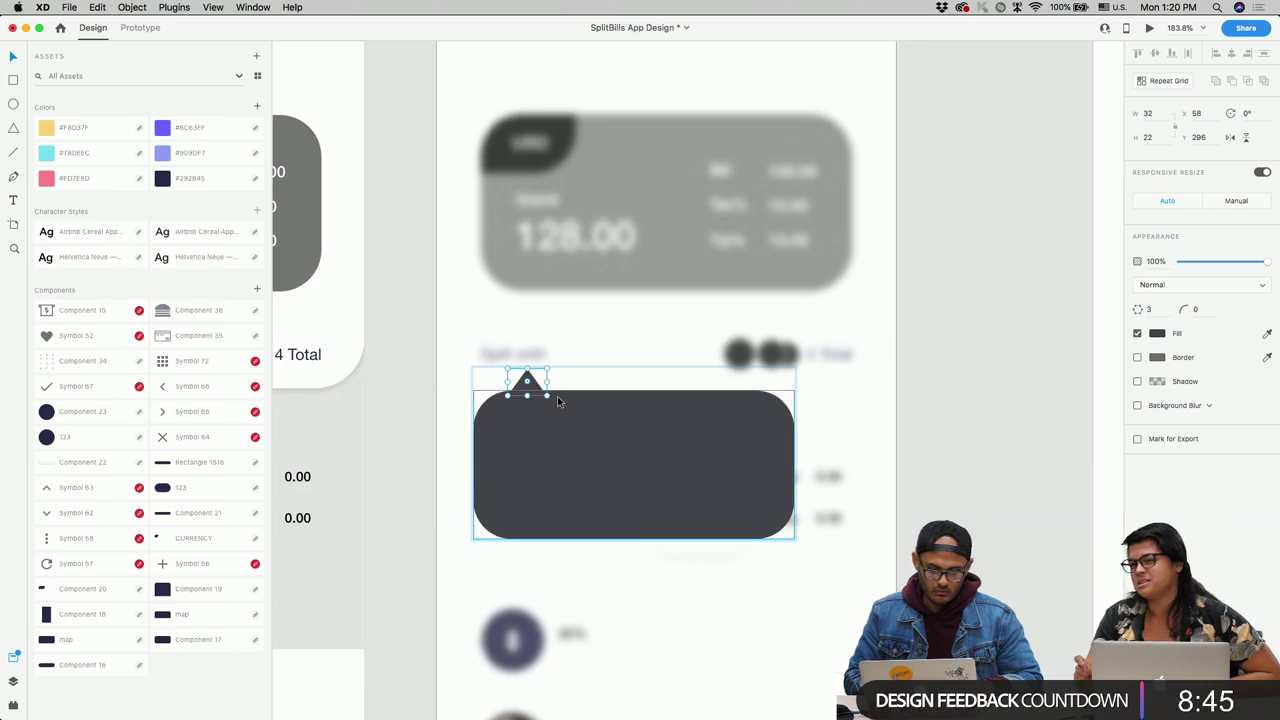
pyautogui.scroll(3, 557, 396)
pyautogui.moveTo(537, 348); pyautogui.dragTo(529, 354)
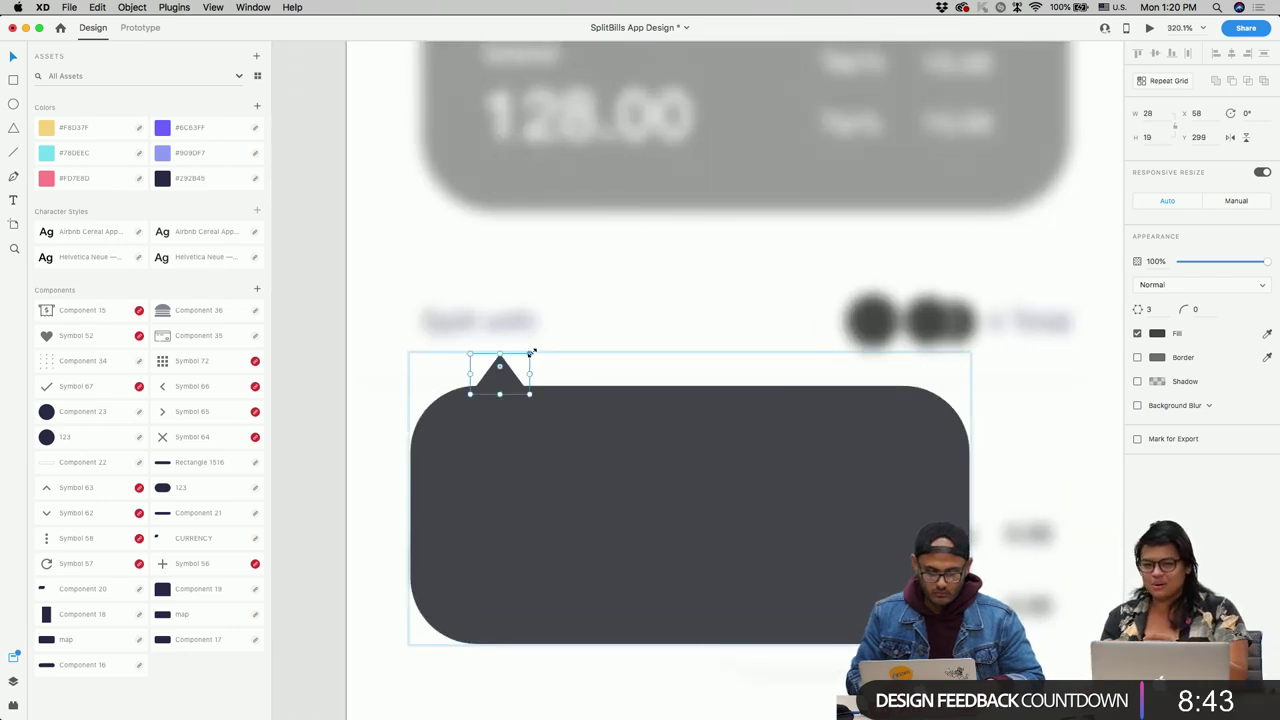
pyautogui.click(571, 443)
pyautogui.click(697, 297)
pyautogui.click(643, 505)
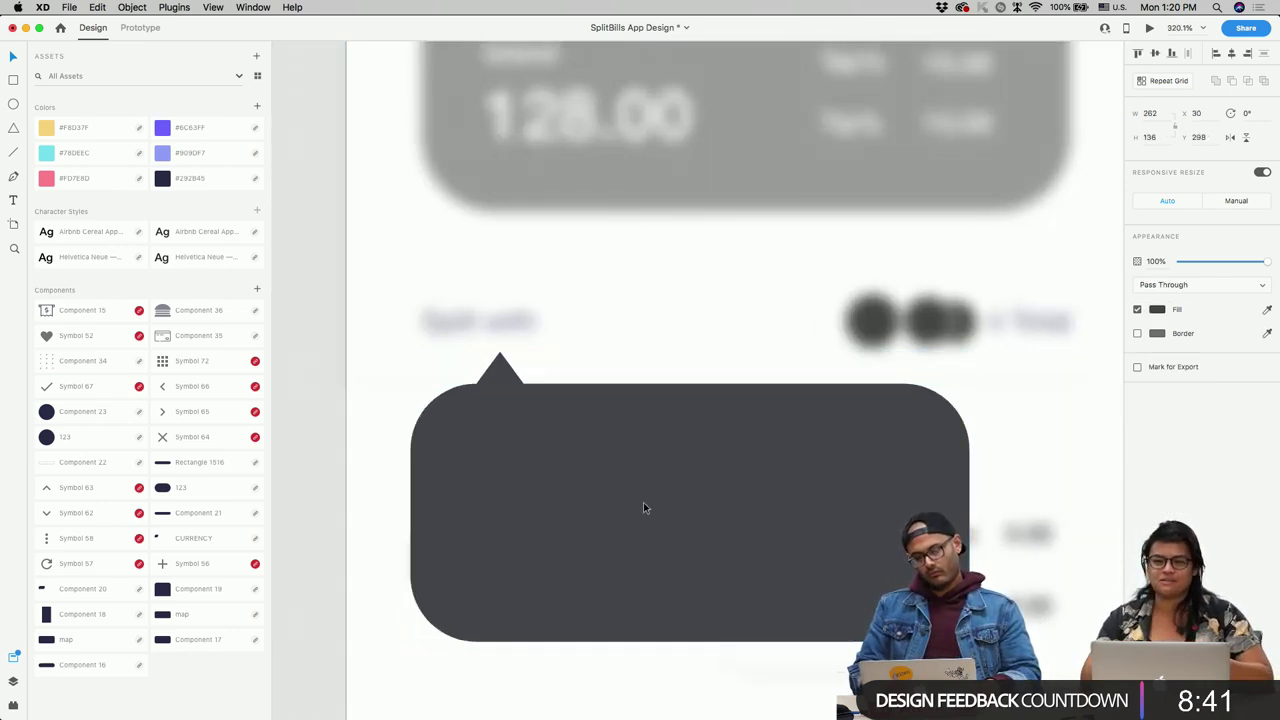
# Step: Check the resized tooltip in the preview window and close the preview
pyautogui.scroll(-6, 643, 507)
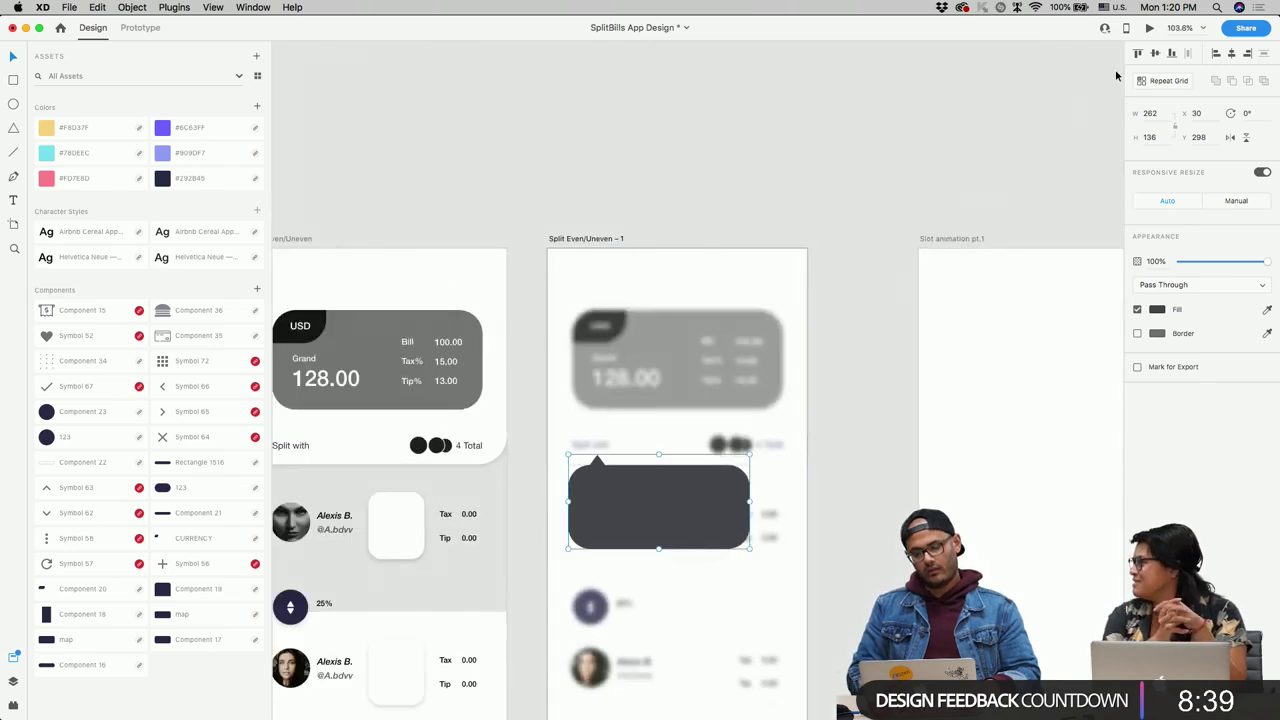
pyautogui.click(1150, 29)
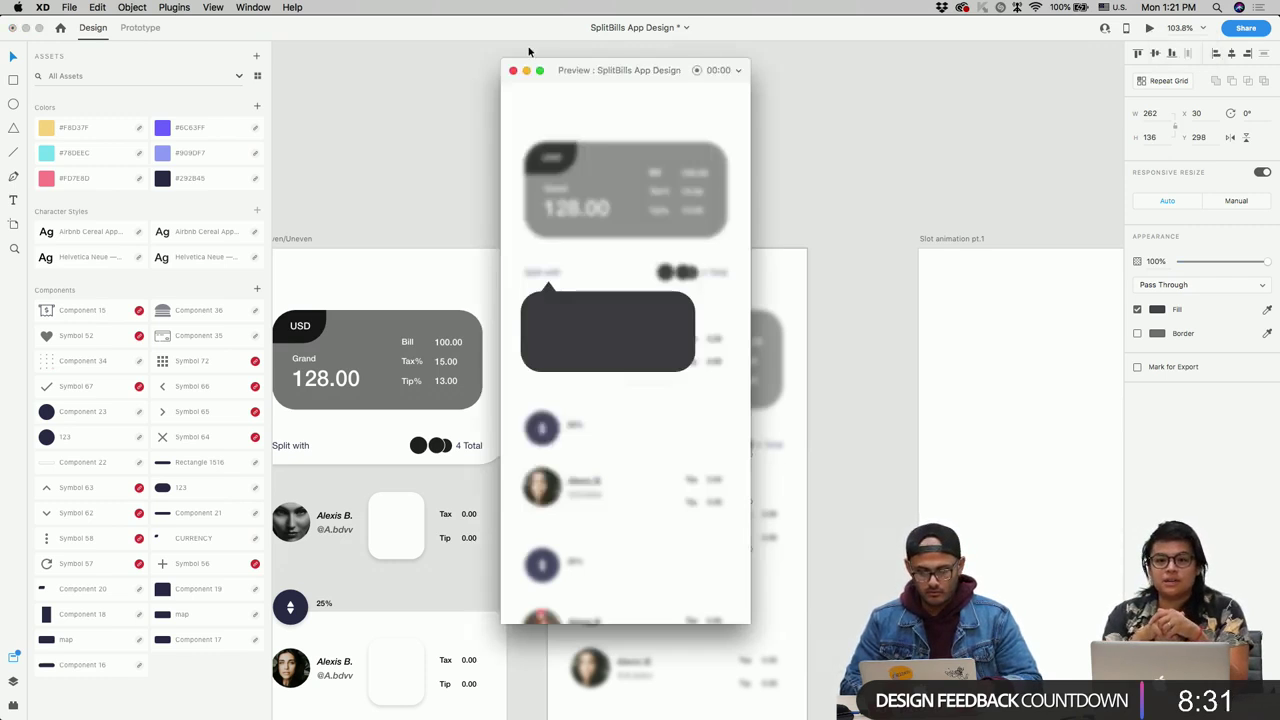
pyautogui.click(511, 71)
# Step: Add the text "You" on the tooltip card and fill it with white (fff)
pyautogui.scroll(10, 669, 294)
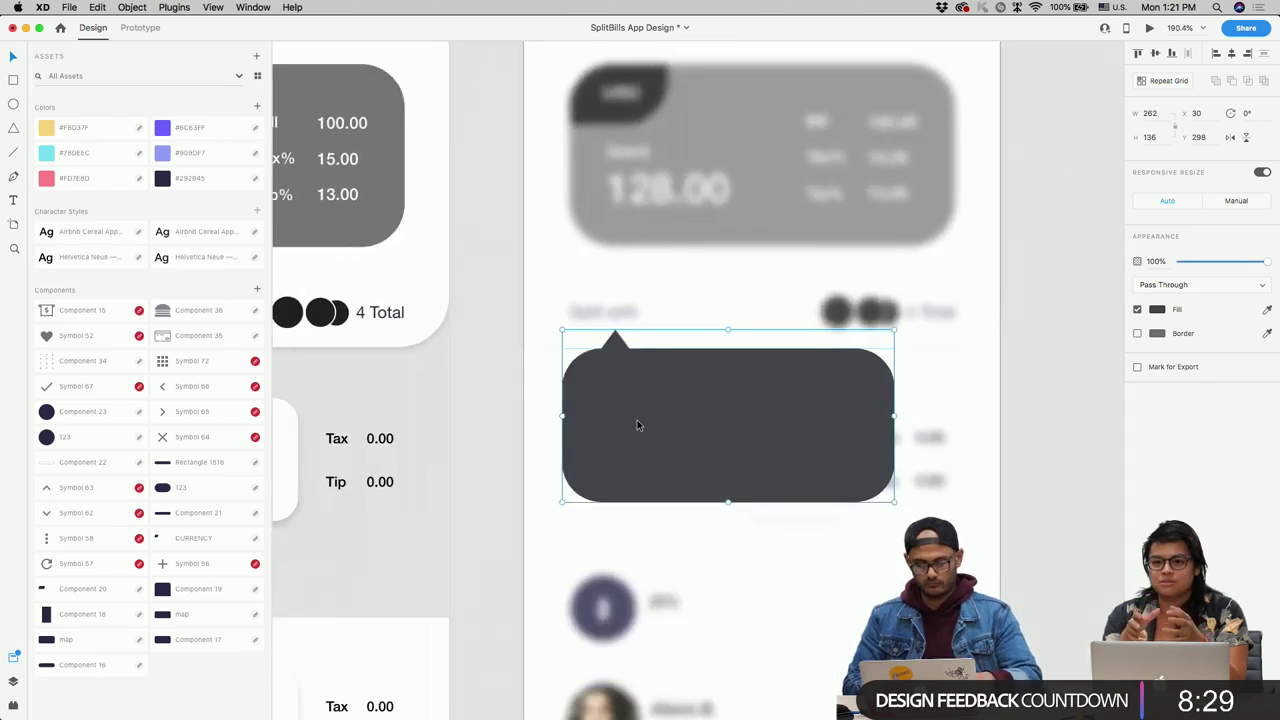
pyautogui.press('t')
pyautogui.click(657, 377)
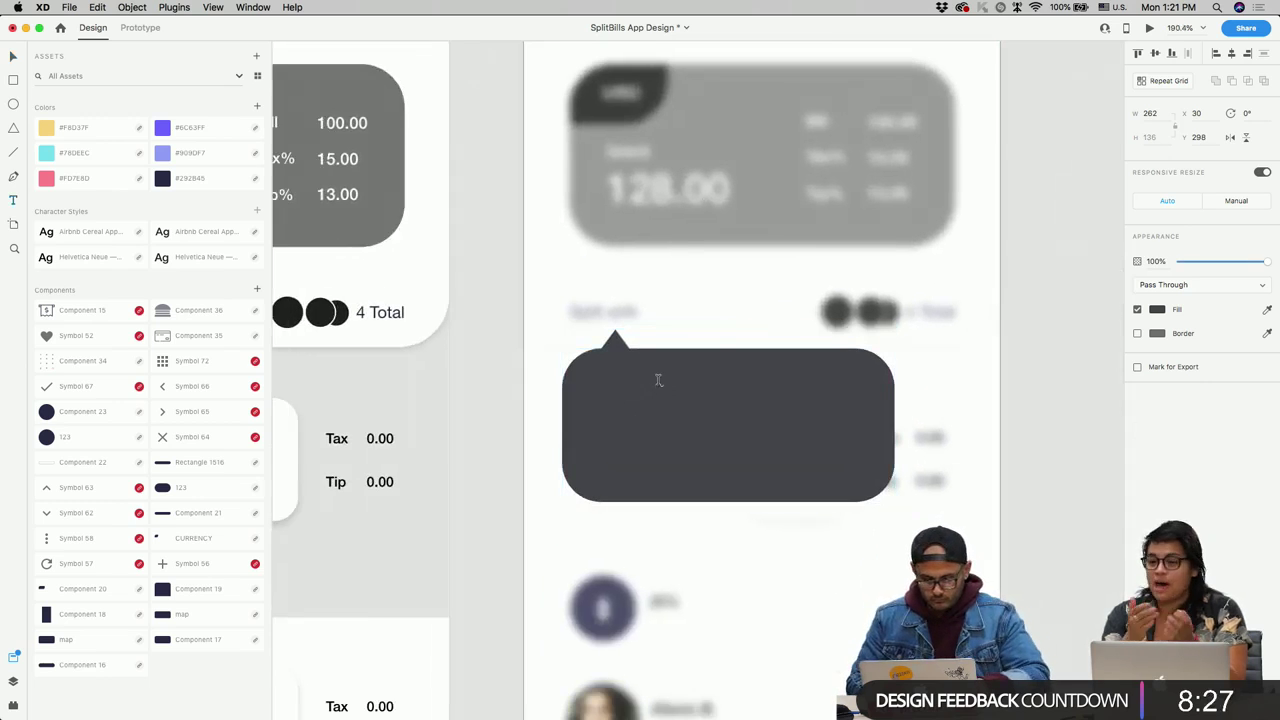
pyautogui.press('Escape')
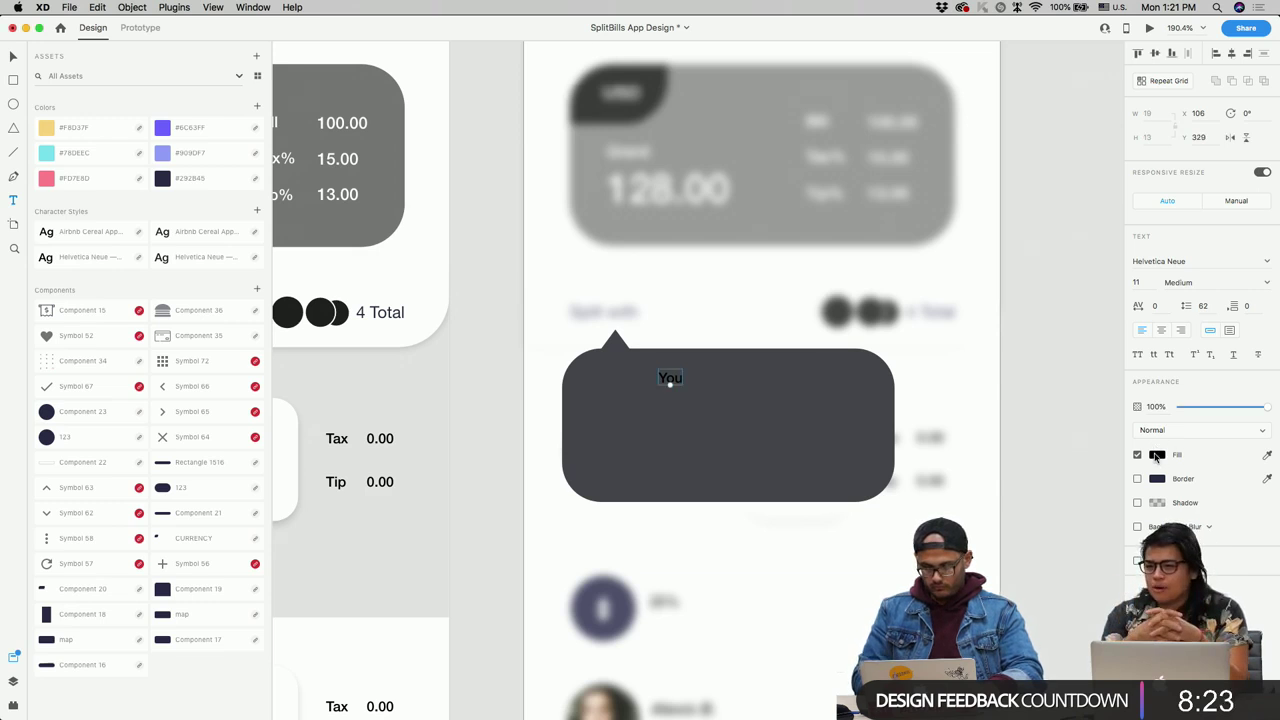
pyautogui.click(1157, 454)
pyautogui.write('fff')
pyautogui.press('Return')
pyautogui.click(686, 379)
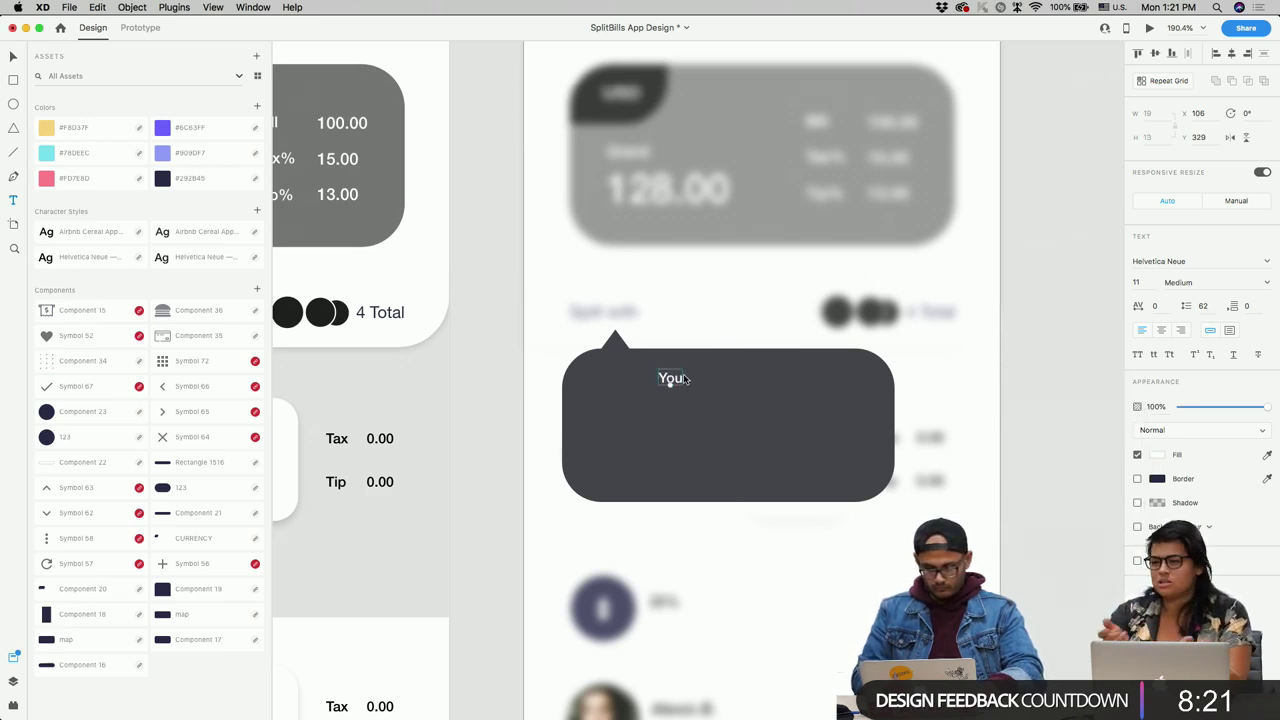
pyautogui.moveTo(636, 378); pyautogui.dragTo(660, 390)
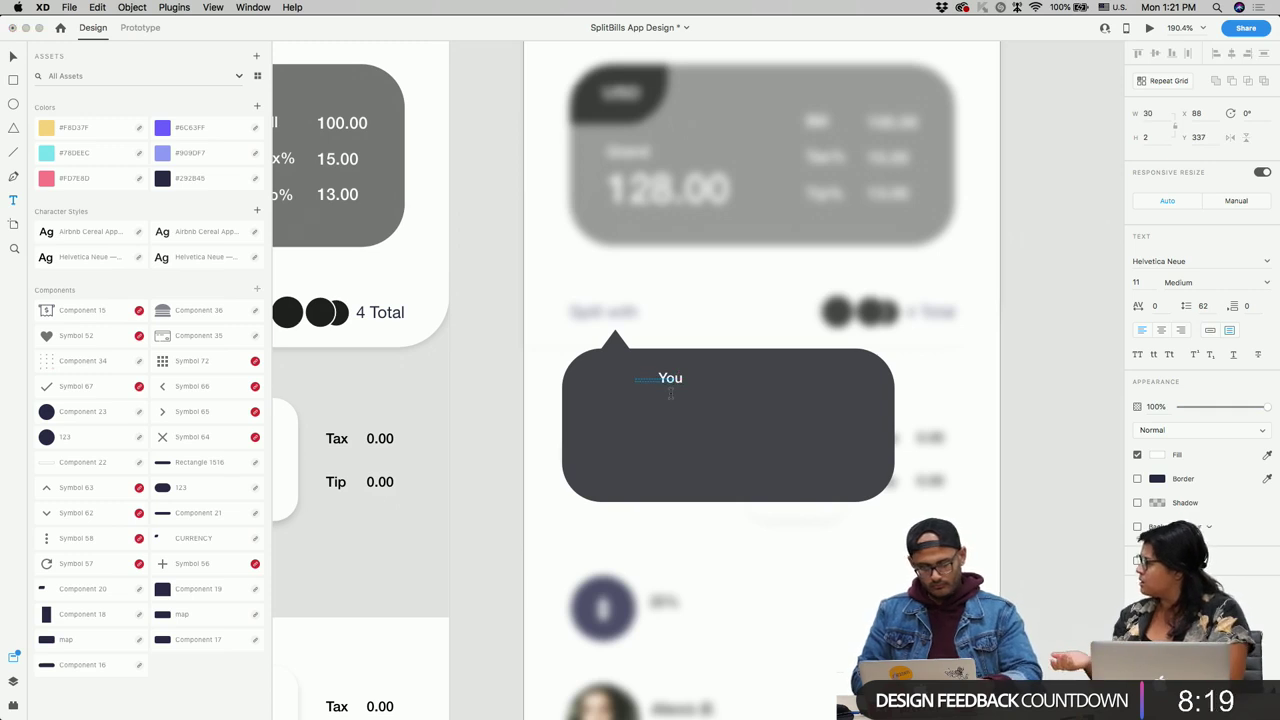
pyautogui.press('super+z')
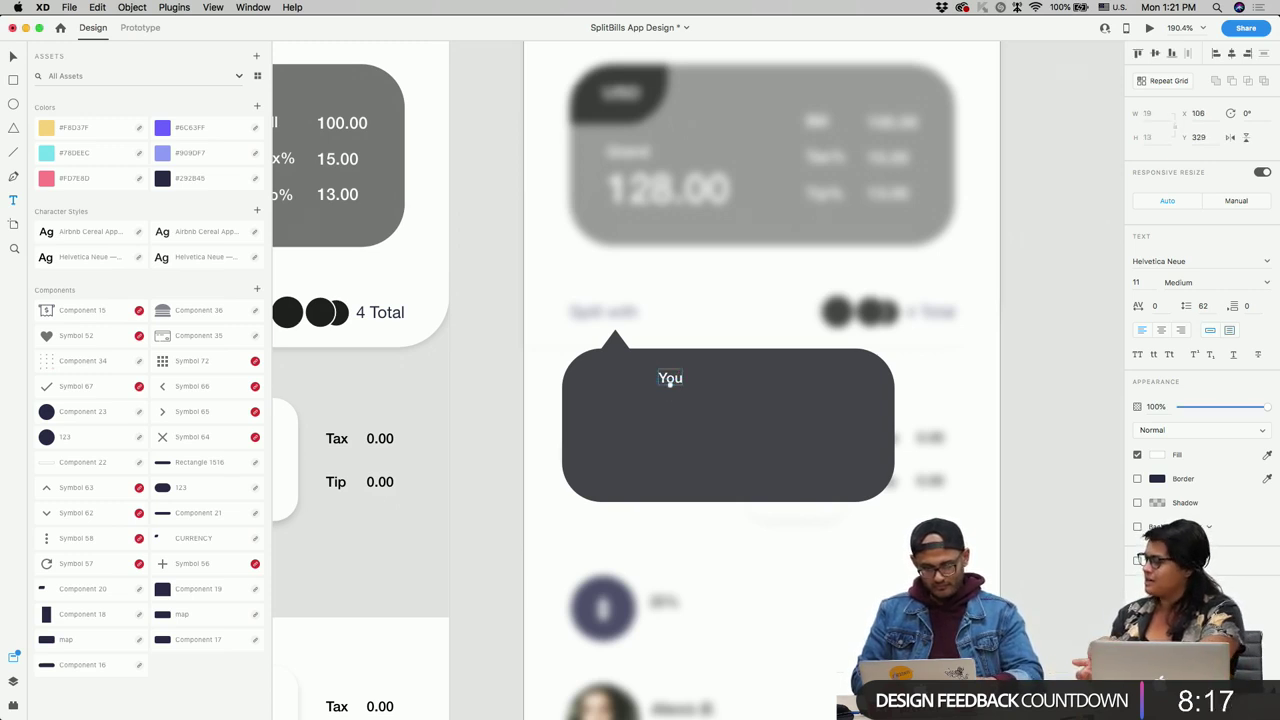
# Step: Move the "You" text to the card's upper-left area below the pointer and set its font size to 16
pyautogui.press('Escape')
pyautogui.moveTo(671, 383); pyautogui.dragTo(614, 391)
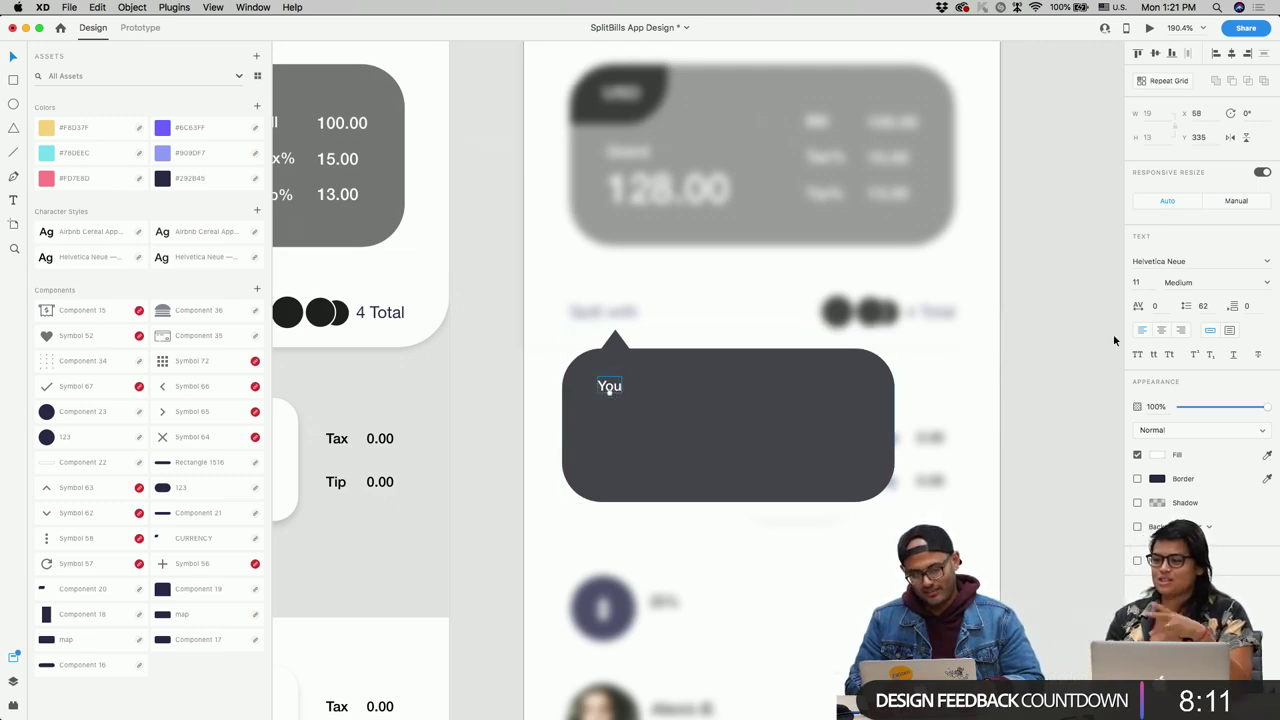
pyautogui.click(1136, 283)
pyautogui.press('Up')
pyautogui.press('Up')
pyautogui.press('Up')
pyautogui.press('Up')
pyautogui.press('Up')
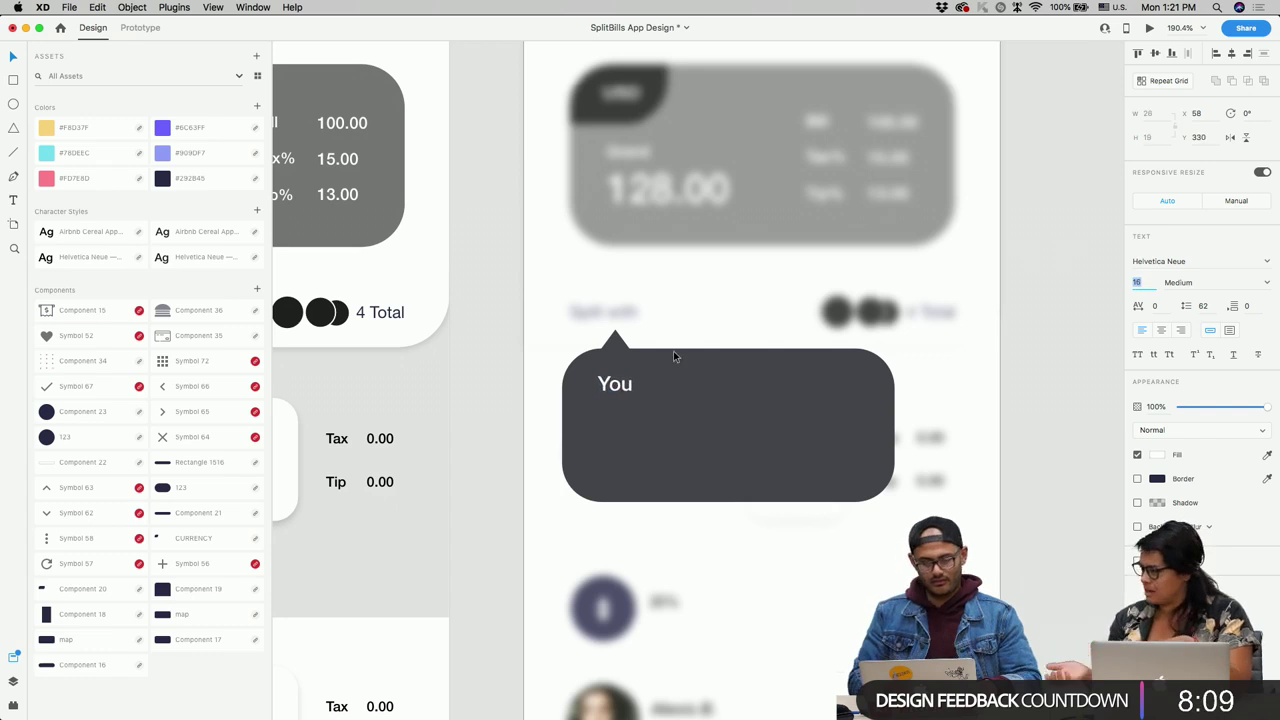
# Step: Replace the tooltip text "You" with "Do you want to save them" and start a second line with "a"
pyautogui.doubleClick(627, 381)
pyautogui.write('Do you want t')
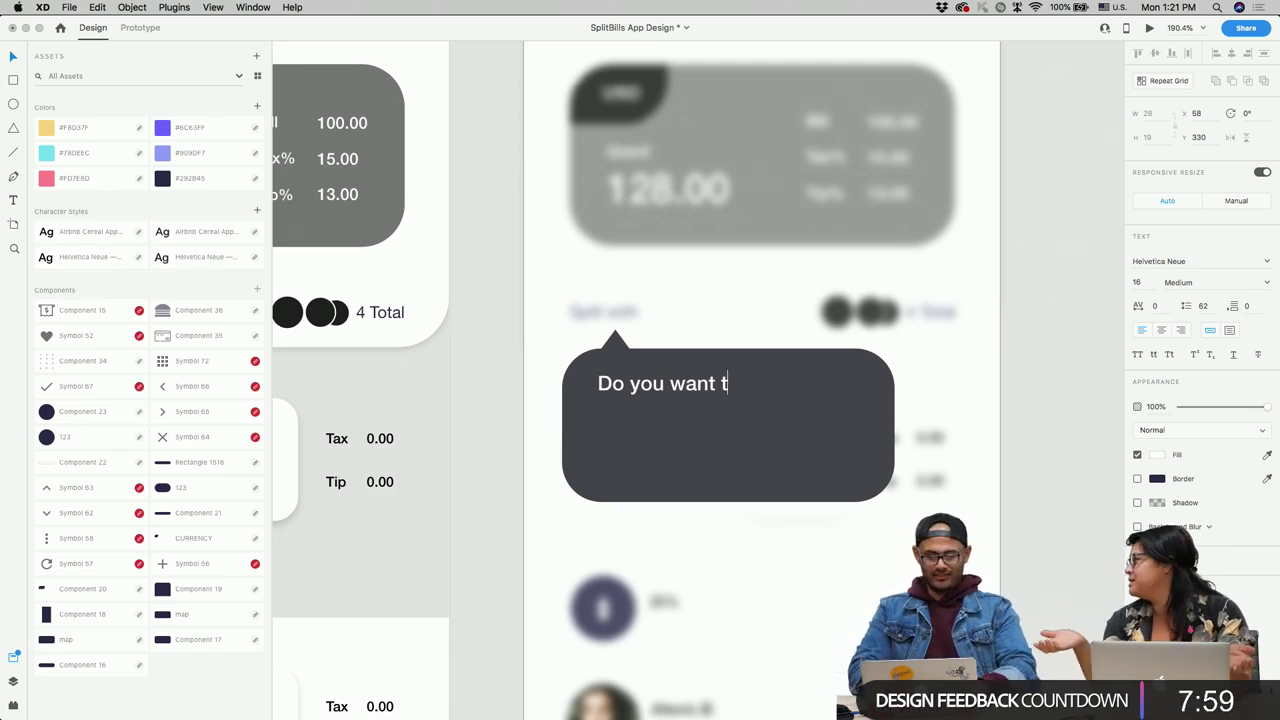
pyautogui.write('o save them')
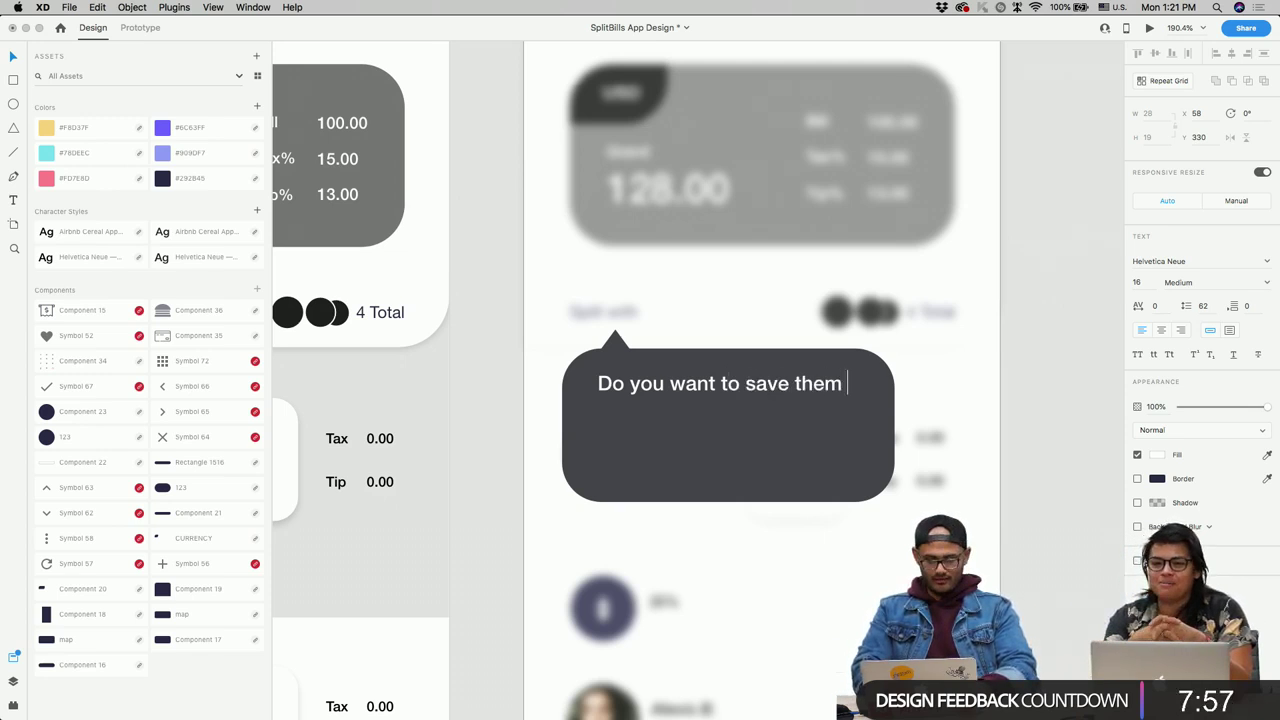
pyautogui.press('Return')
pyautogui.write('a')
pyautogui.press('Escape')
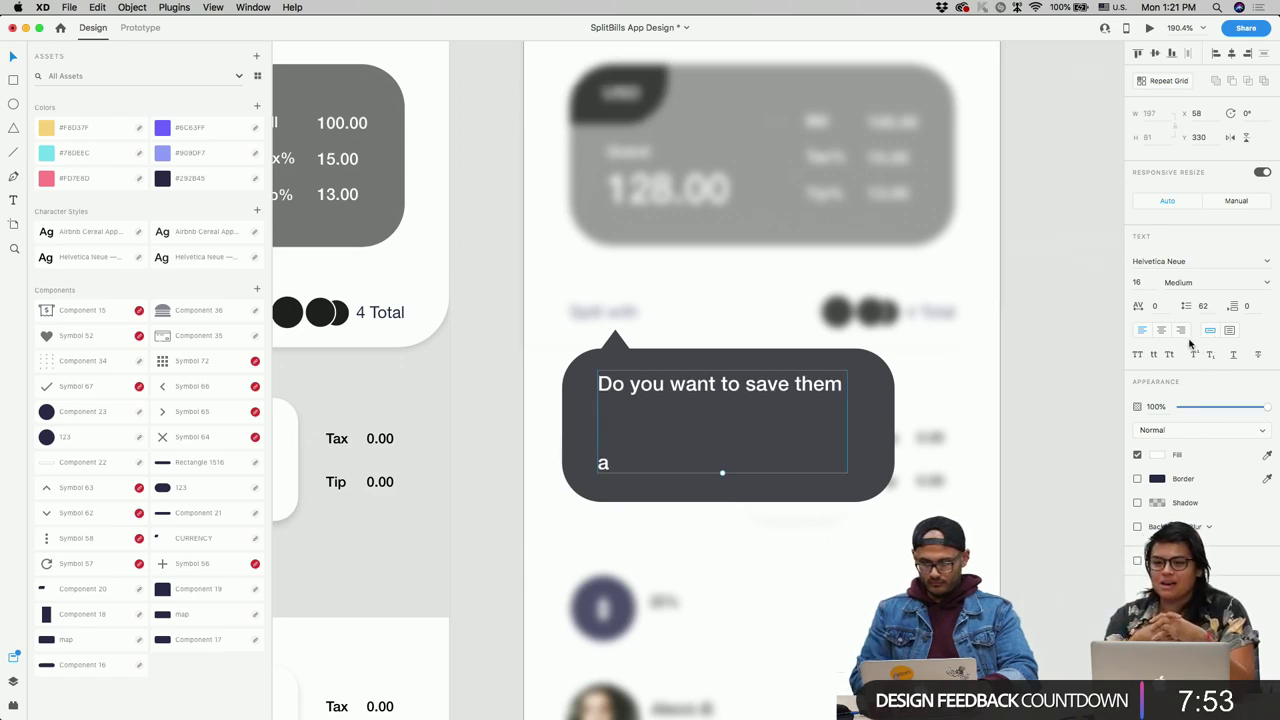
# Step: Set the line spacing of the tooltip text to 20
pyautogui.click(1203, 306)
pyautogui.hotkey('shift', 'Down')
pyautogui.hotkey('shift', 'Down')
pyautogui.hotkey('shift', 'Down')
pyautogui.hotkey('shift', 'Down')
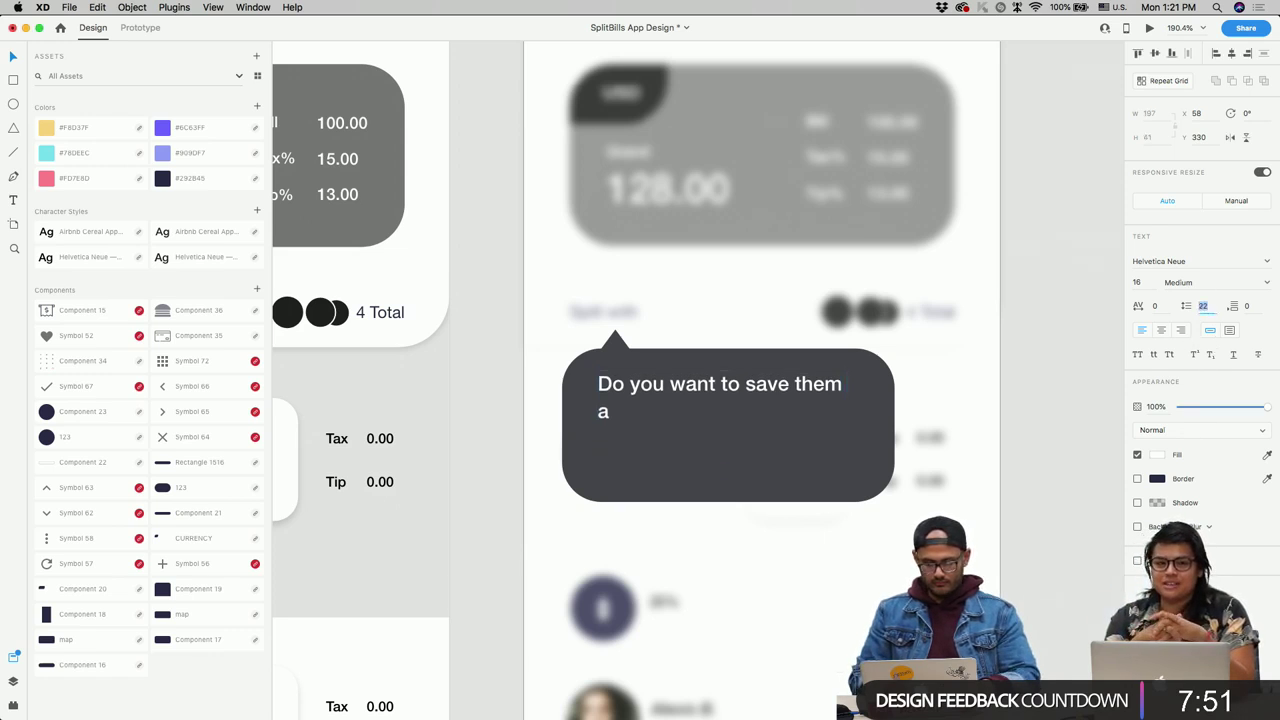
pyautogui.press('Down')
pyautogui.press('Down')
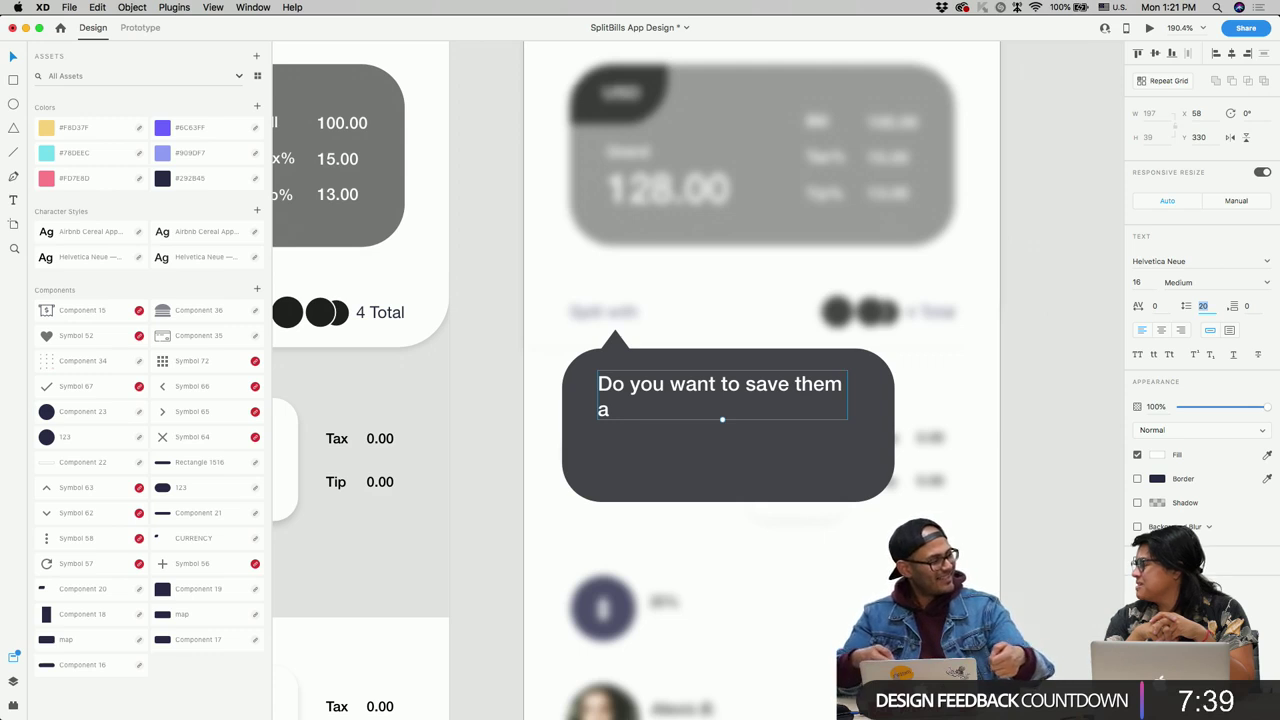
# Step: Complete the second line of the tooltip question so it reads "as a group for future transactions"
pyautogui.tripleClick(603, 410)
pyautogui.click(603, 410)
pyautogui.write('s a')
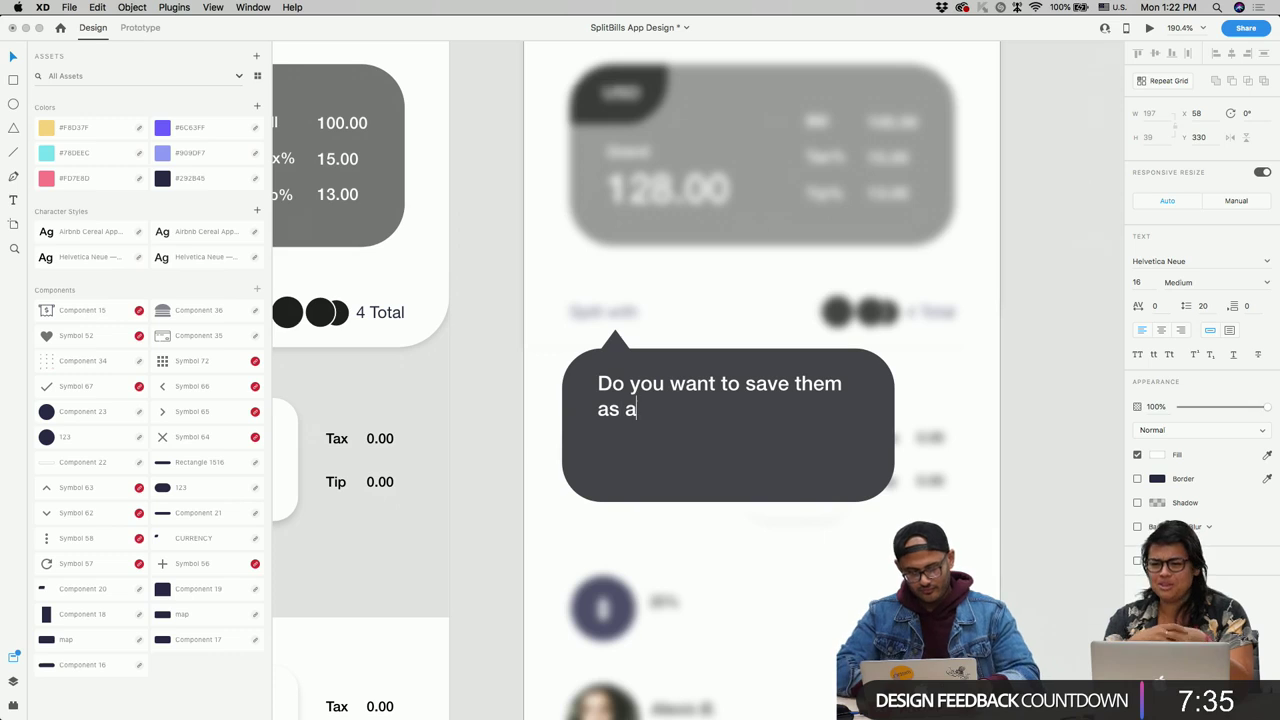
pyautogui.write(' group for ')
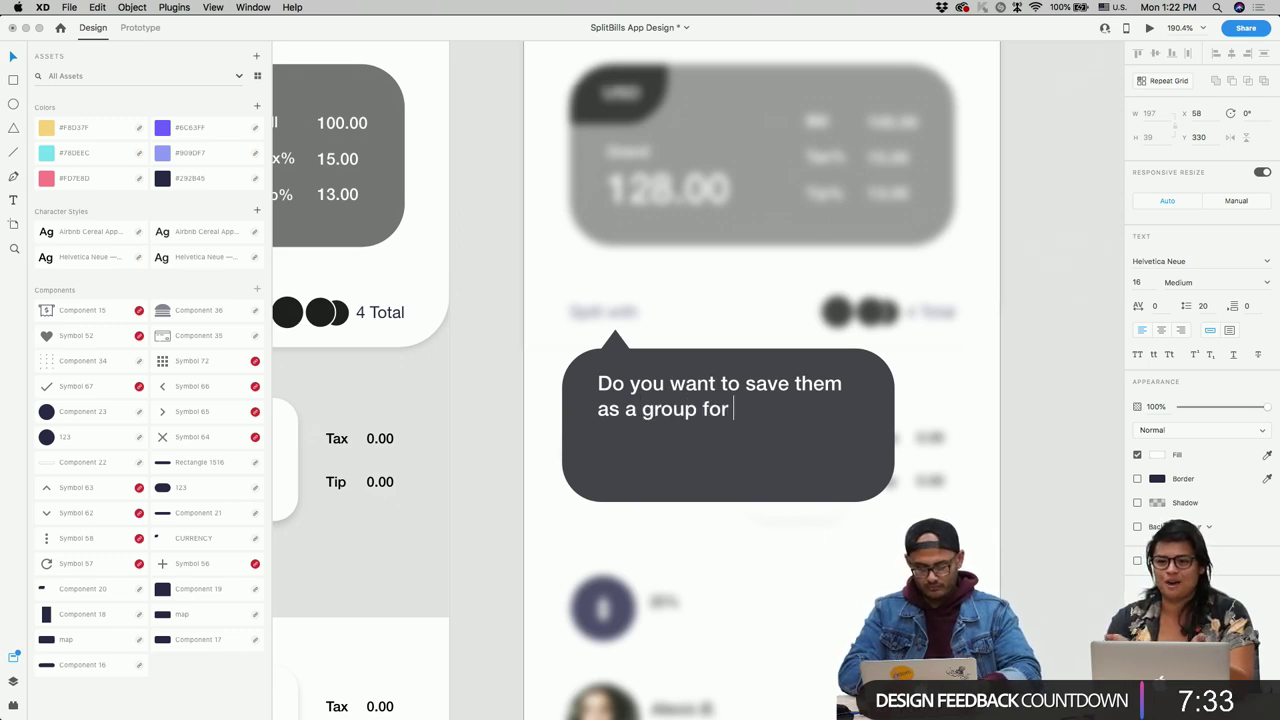
pyautogui.write('future trans')
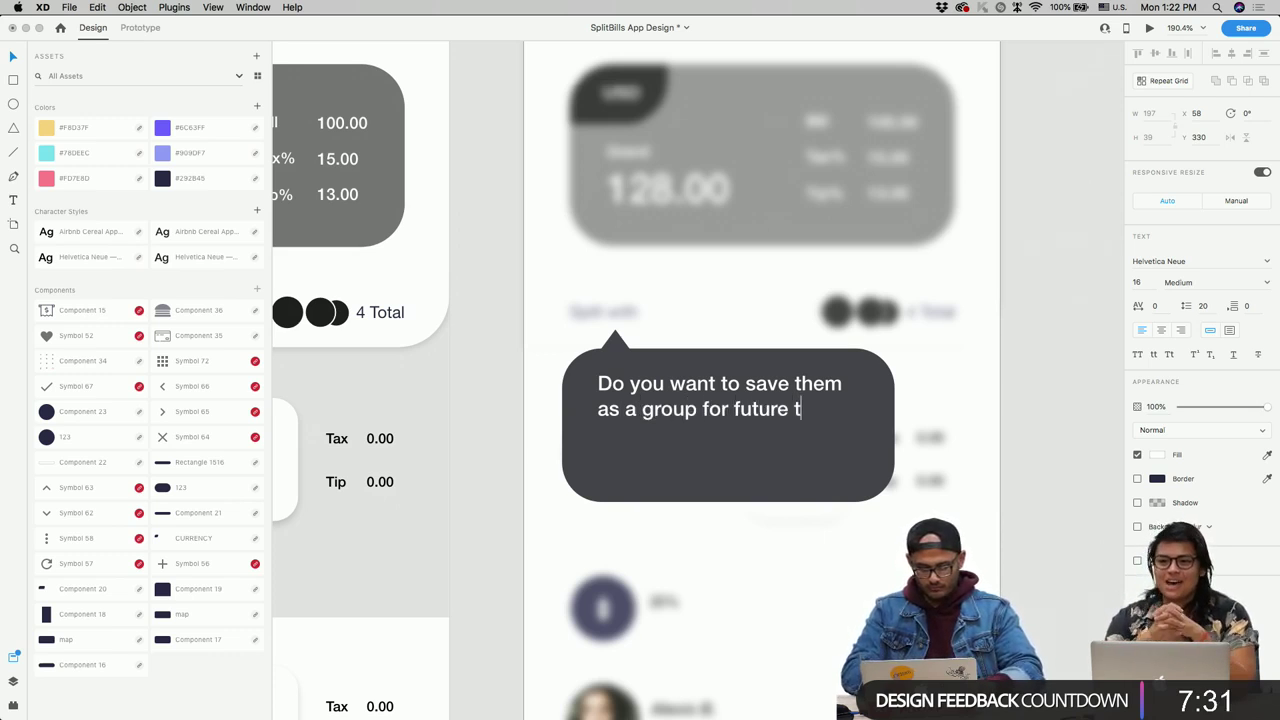
pyautogui.press('BackSpace')
pyautogui.press('BackSpace')
pyautogui.press('BackSpace')
pyautogui.press('BackSpace')
pyautogui.press('BackSpace')
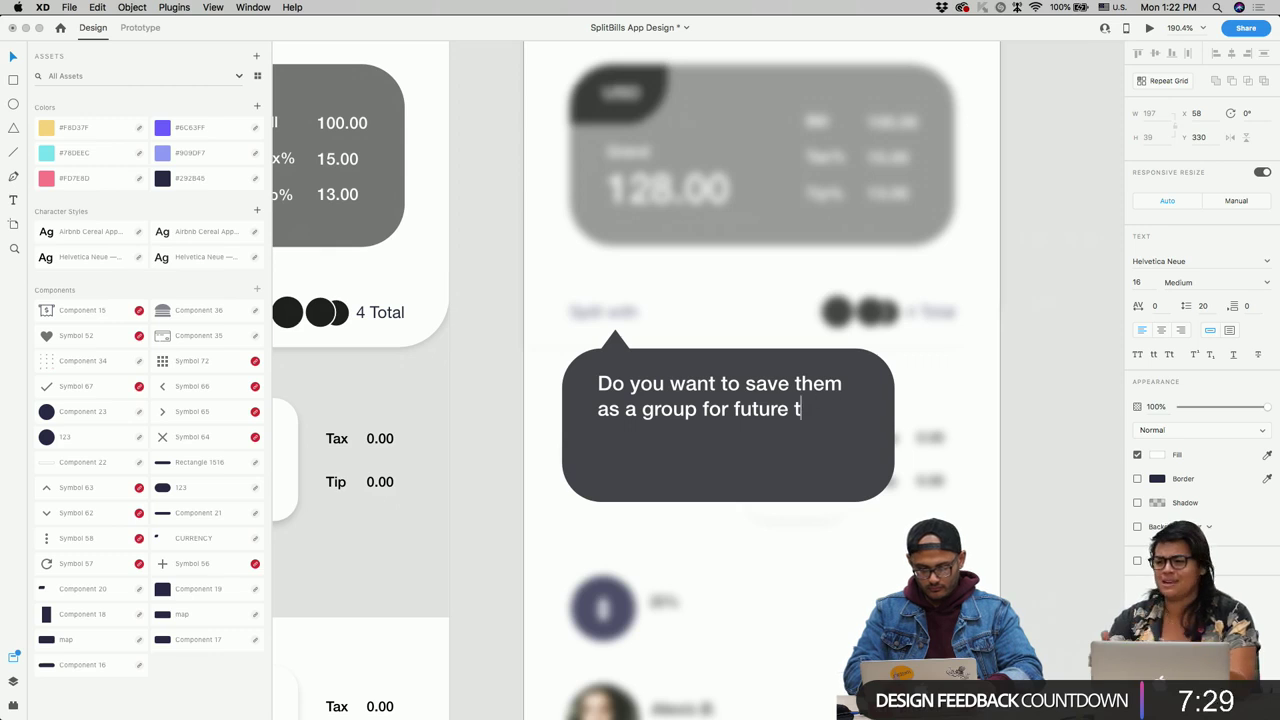
pyautogui.write('tr')
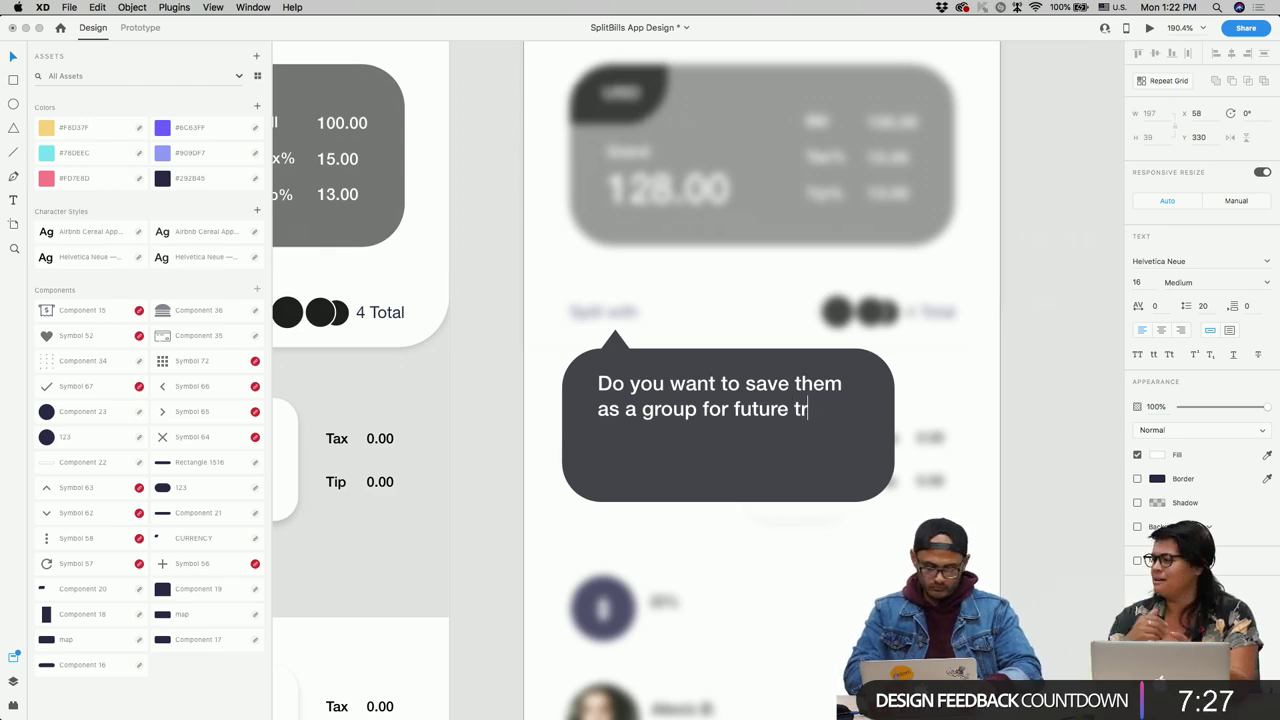
pyautogui.write('ansaction')
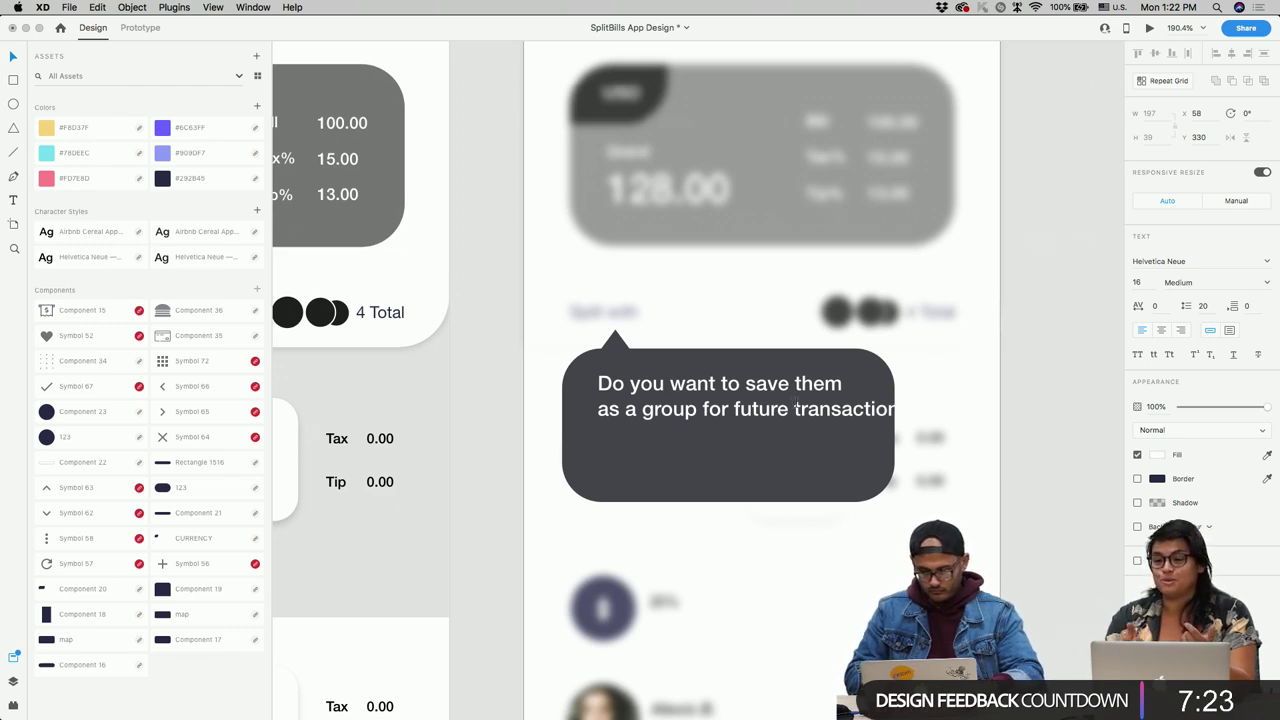
pyautogui.write('s')
pyautogui.press('Escape')
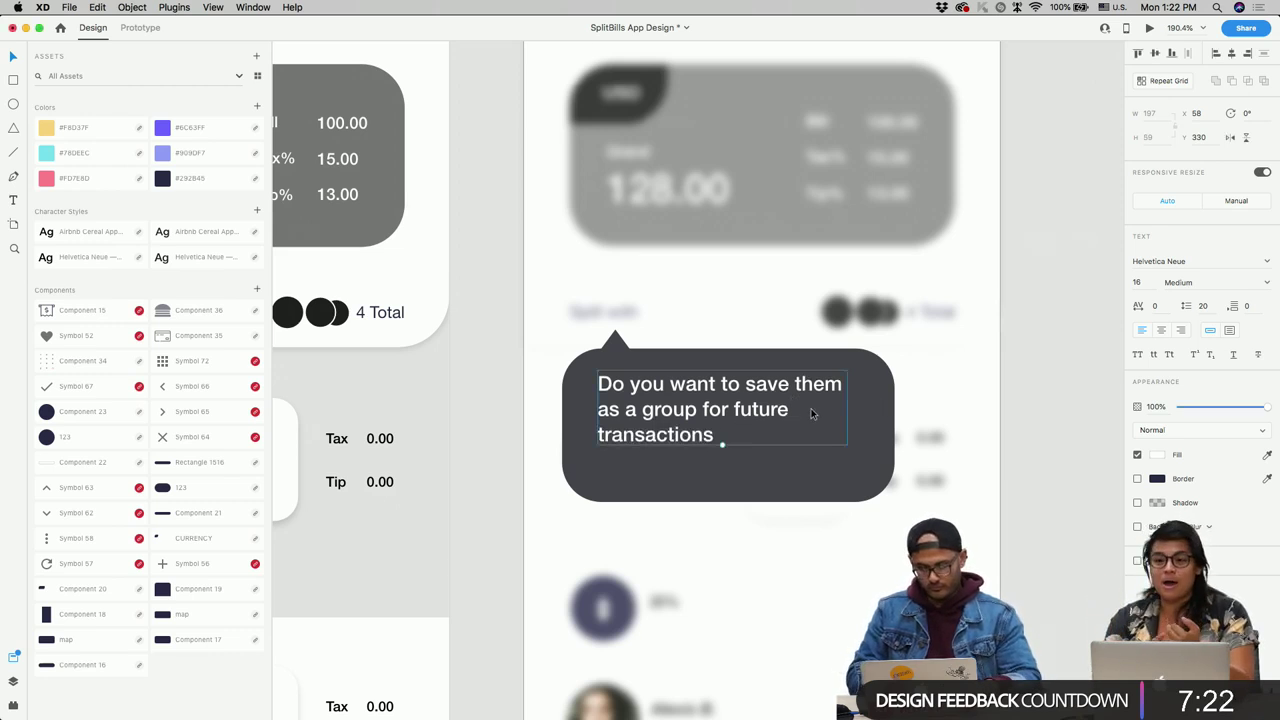
# Step: Replace the word "transactions" in the question with "splits" and nudge the text up to Y 329
pyautogui.doubleClick(697, 438)
pyautogui.click(719, 436)
pyautogui.hotkey('alt', 'shift', 'Left')
pyautogui.press('BackSpace')
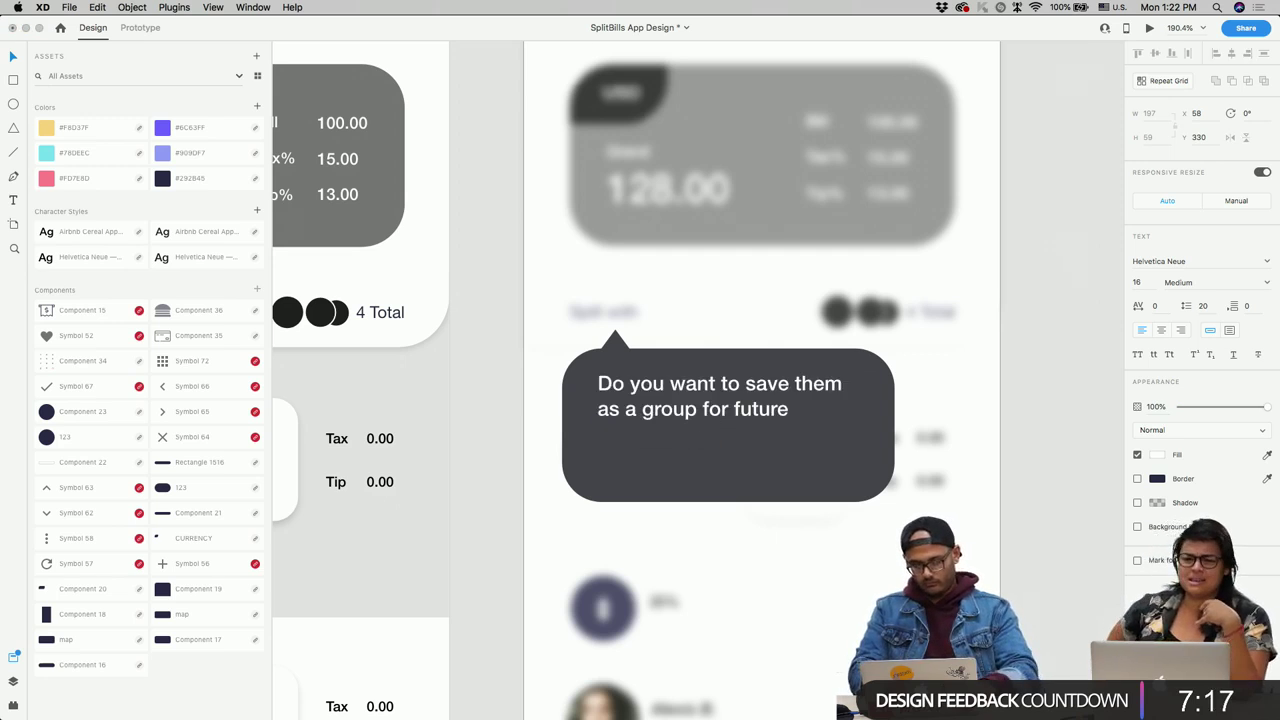
pyautogui.write('splits')
pyautogui.press('Escape')
pyautogui.press('Up')
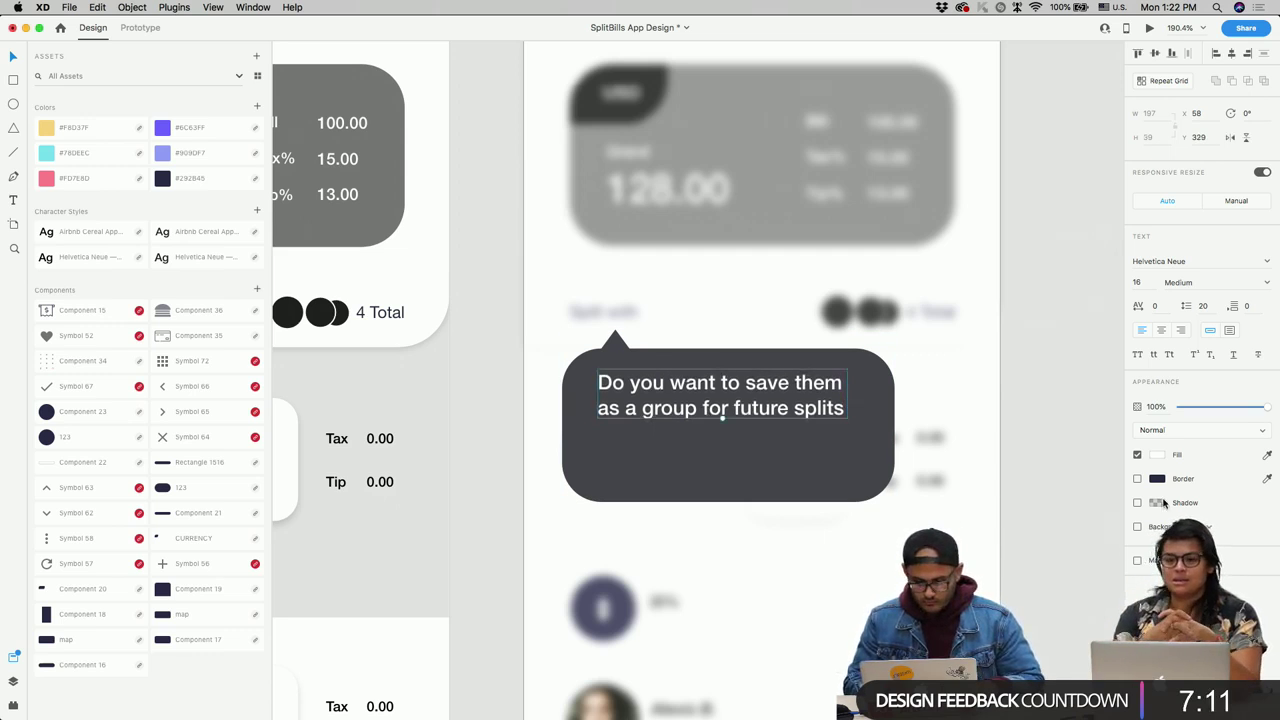
# Step: End the question with a question mark, with "splits?" on a third line, and nudge the text up to Y 326
pyautogui.doubleClick(840, 400)
pyautogui.press('Right')
pyautogui.write('?')
pyautogui.press('Return')
pyautogui.press('Escape')
pyautogui.press('Up')
pyautogui.press('Up')
pyautogui.press('Up')
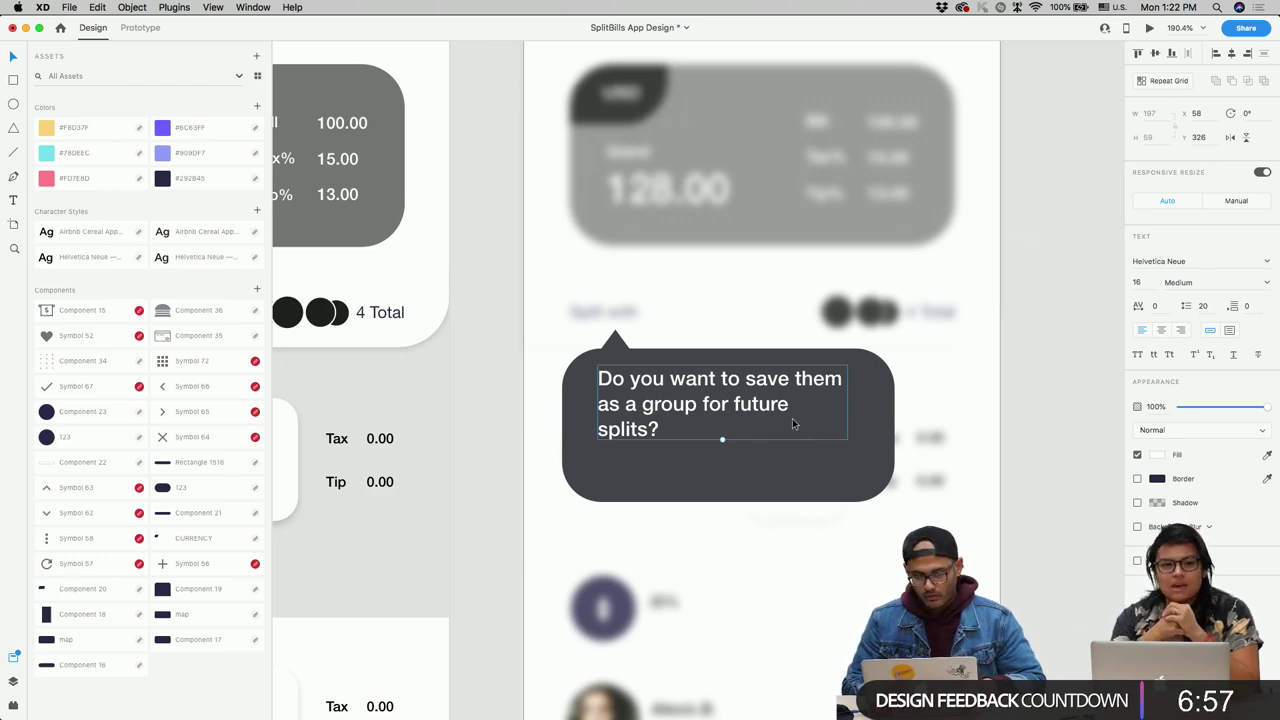
# Step: Reduce the font size of the tooltip question to 14
pyautogui.click(1137, 282)
pyautogui.write('15')
pyautogui.press('Return')
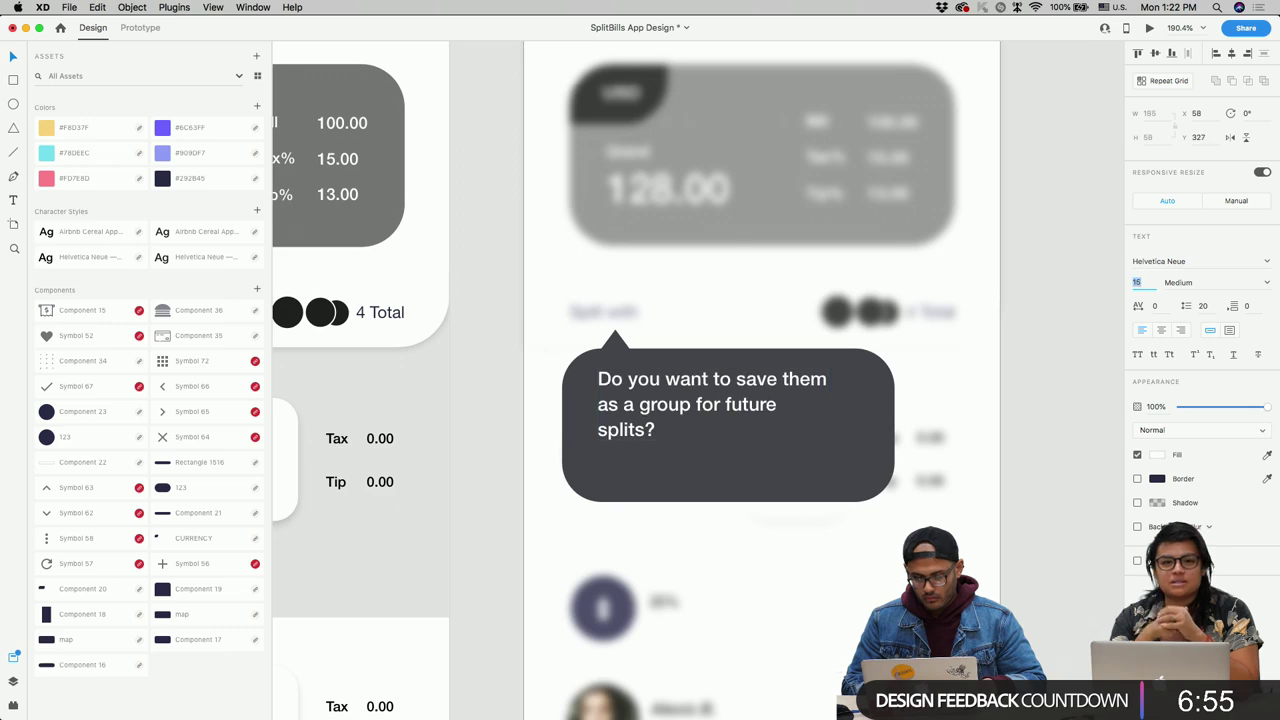
pyautogui.press('Down')
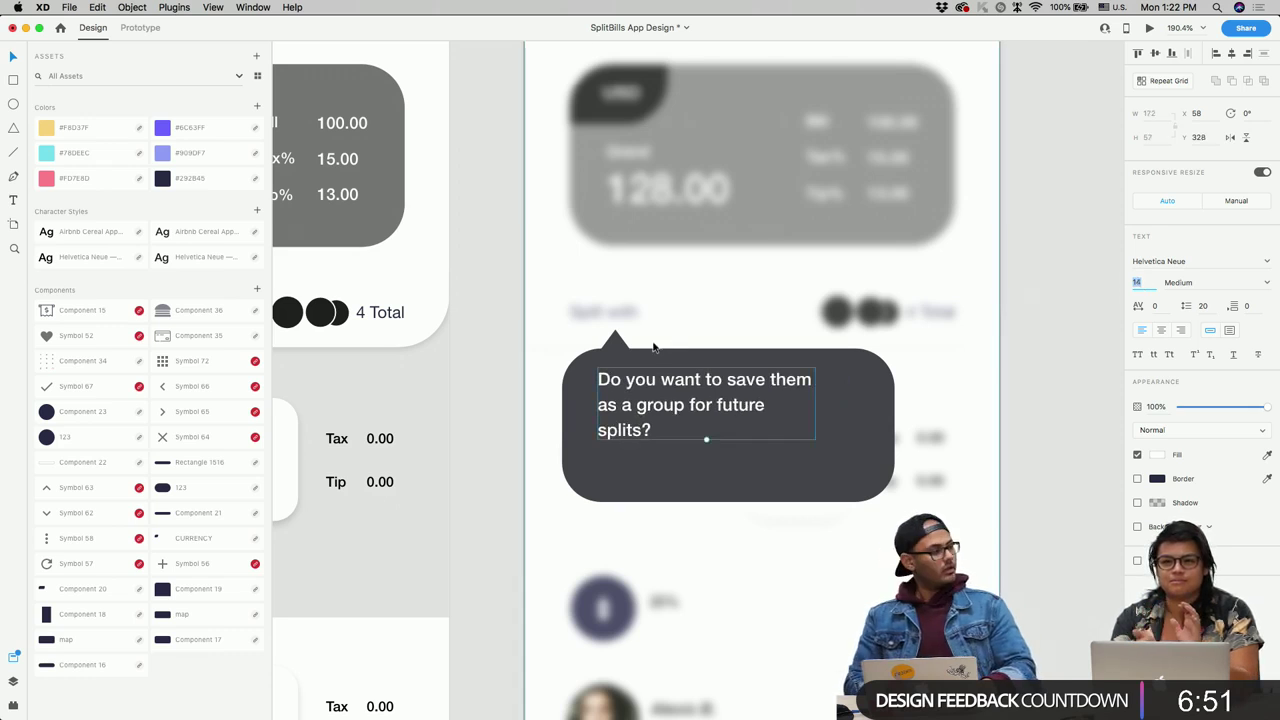
# Step: Rebreak the question into two lines: "Do you want to save them as a" and "group for future splits?"
pyautogui.doubleClick(600, 406)
pyautogui.click(600, 406)
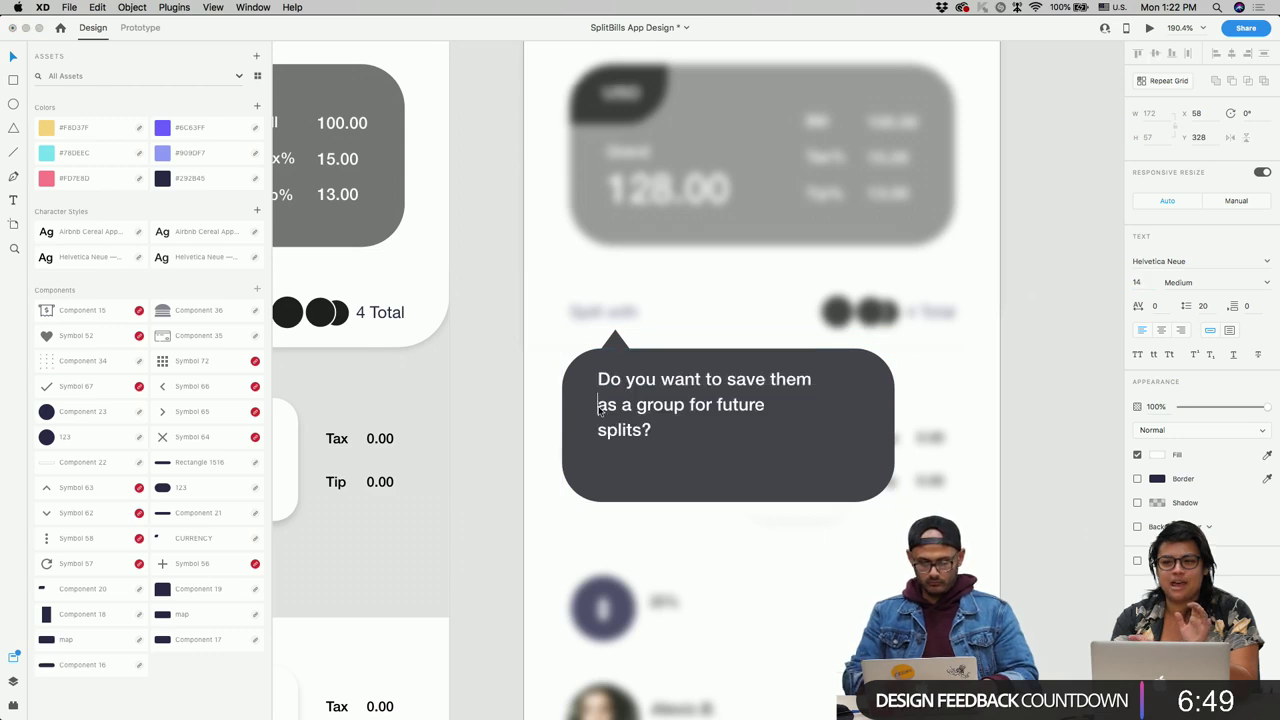
pyautogui.press('BackSpace')
pyautogui.press('Return')
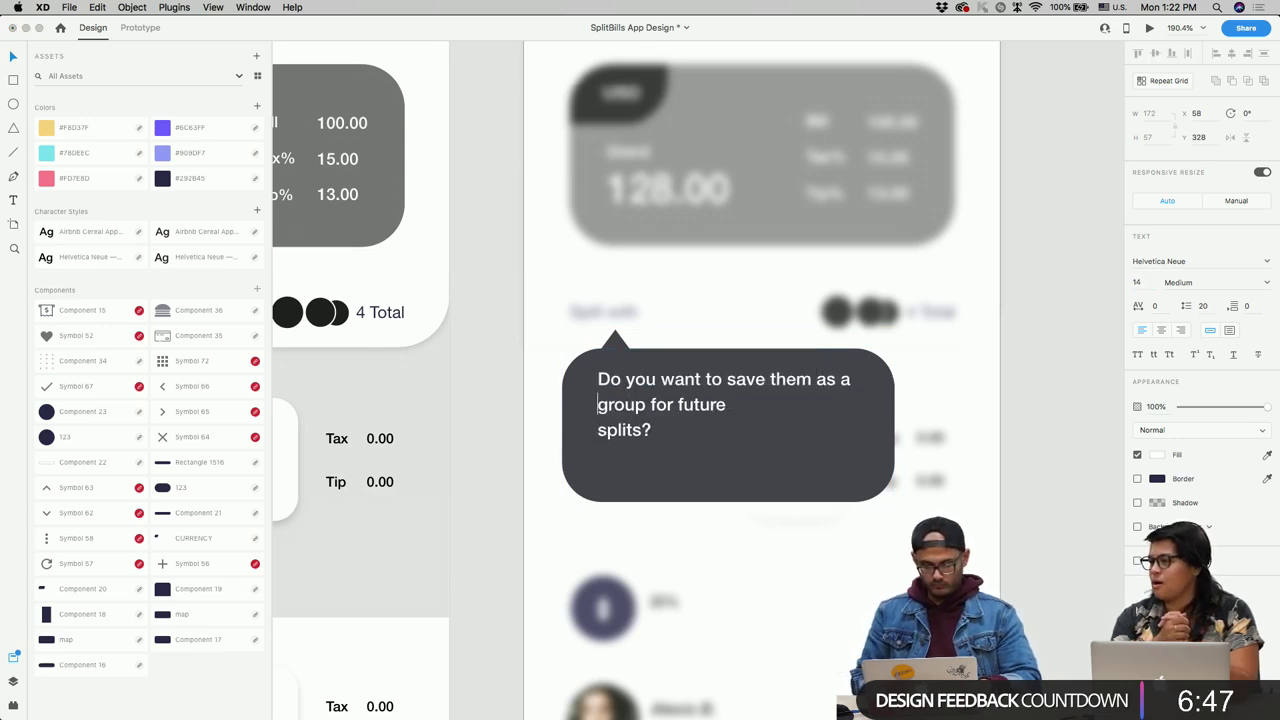
pyautogui.press('Down')
pyautogui.press('BackSpace')
pyautogui.press('Escape')
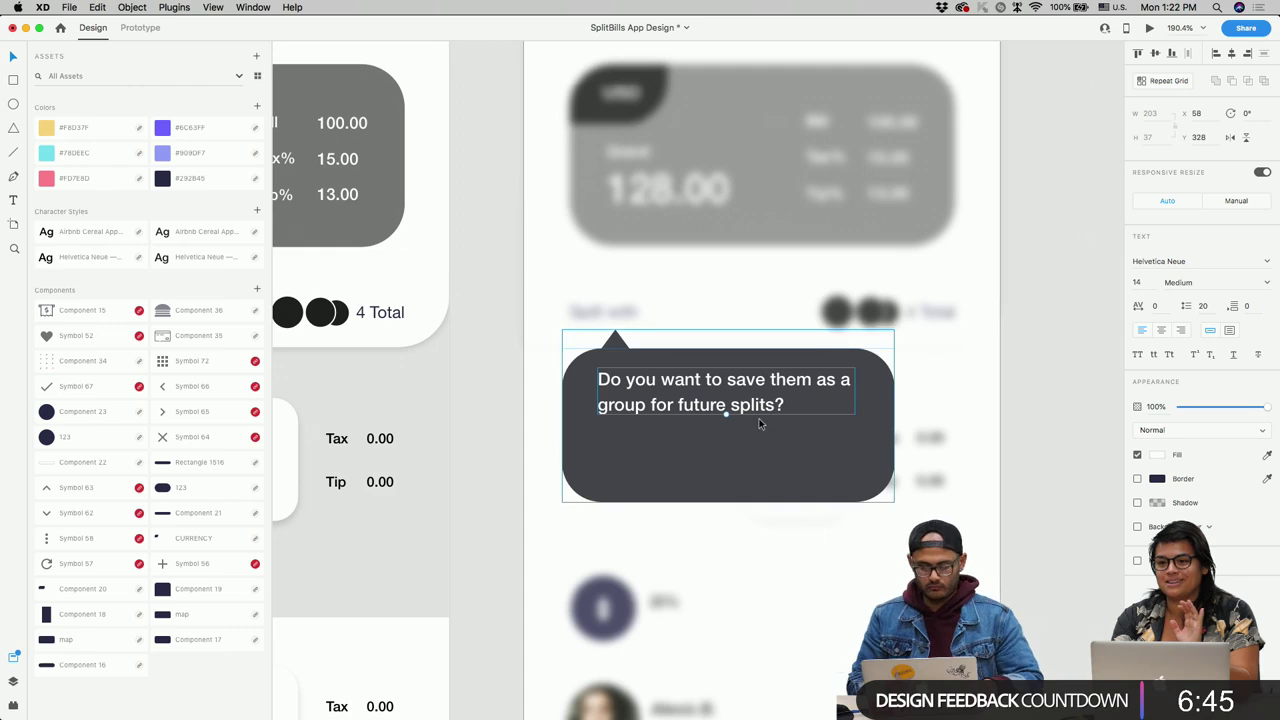
# Step: Draw a horizontal divider line about 262 wide across the full card below the question text with the Pen tool
pyautogui.hscroll(1, 759, 418)
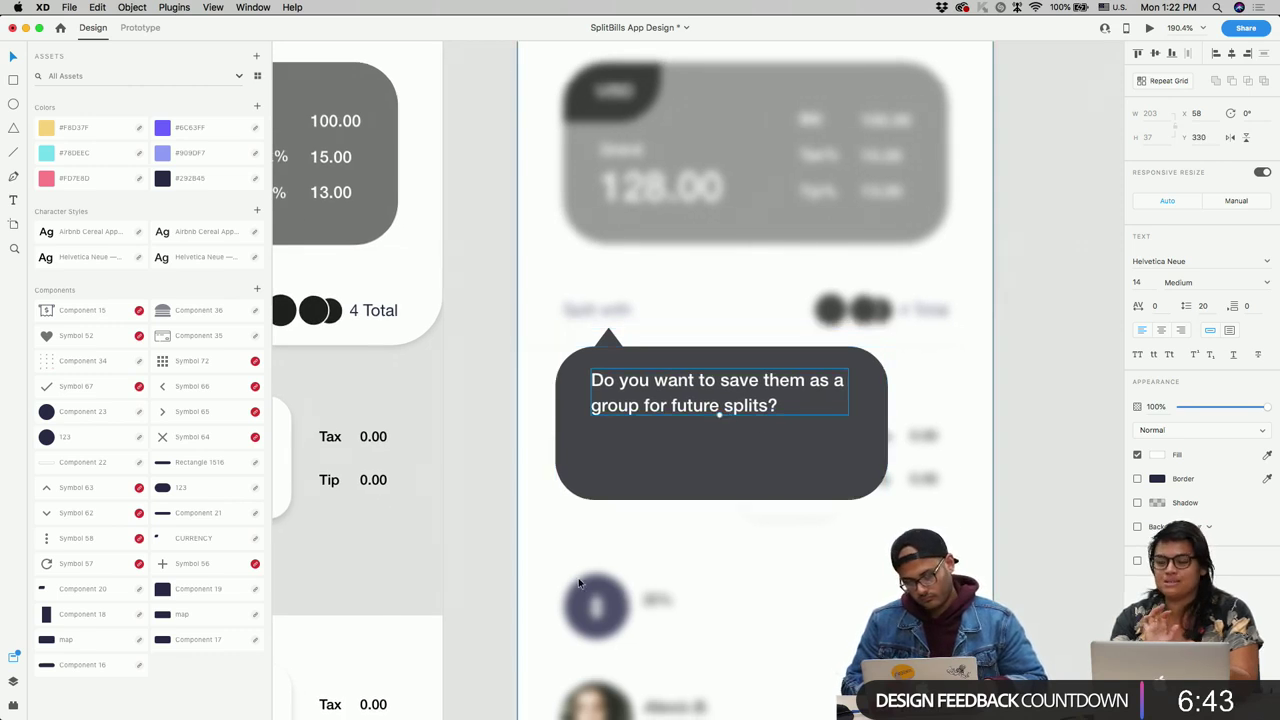
pyautogui.press('p')
pyautogui.click(556, 437)
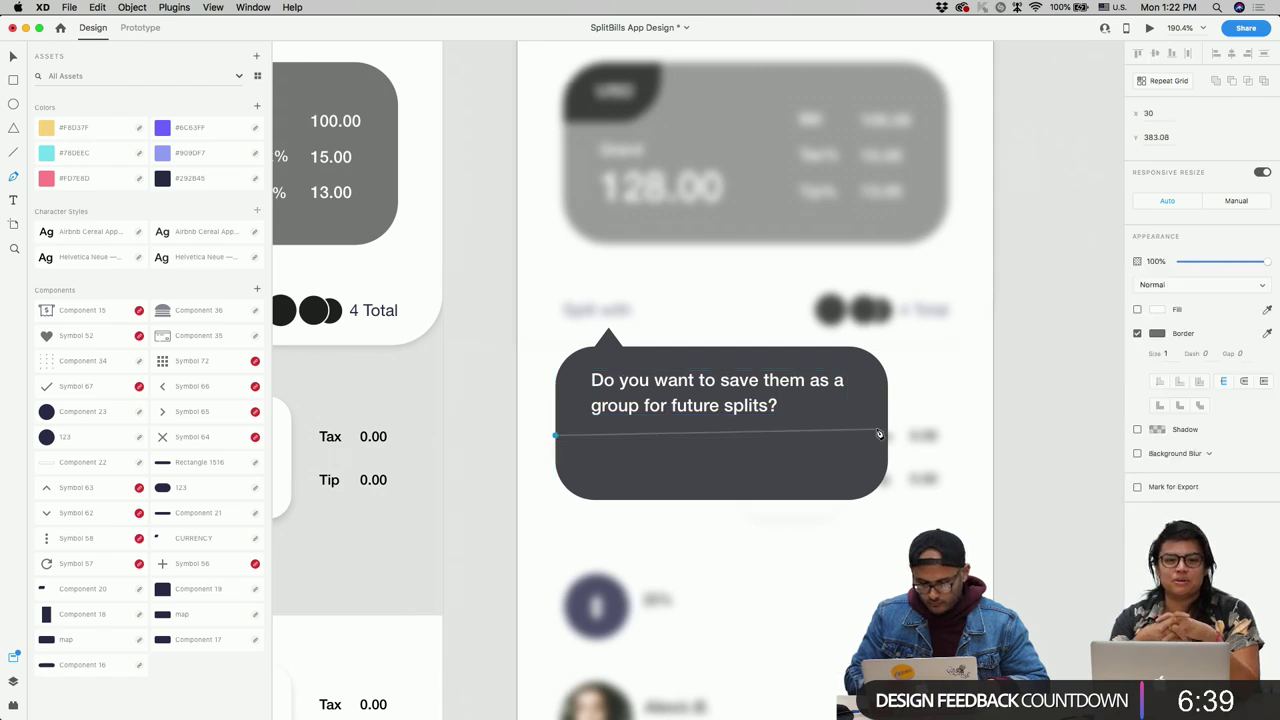
pyautogui.click(887, 437)
pyautogui.press('Escape')
pyautogui.scroll(3, 717, 473)
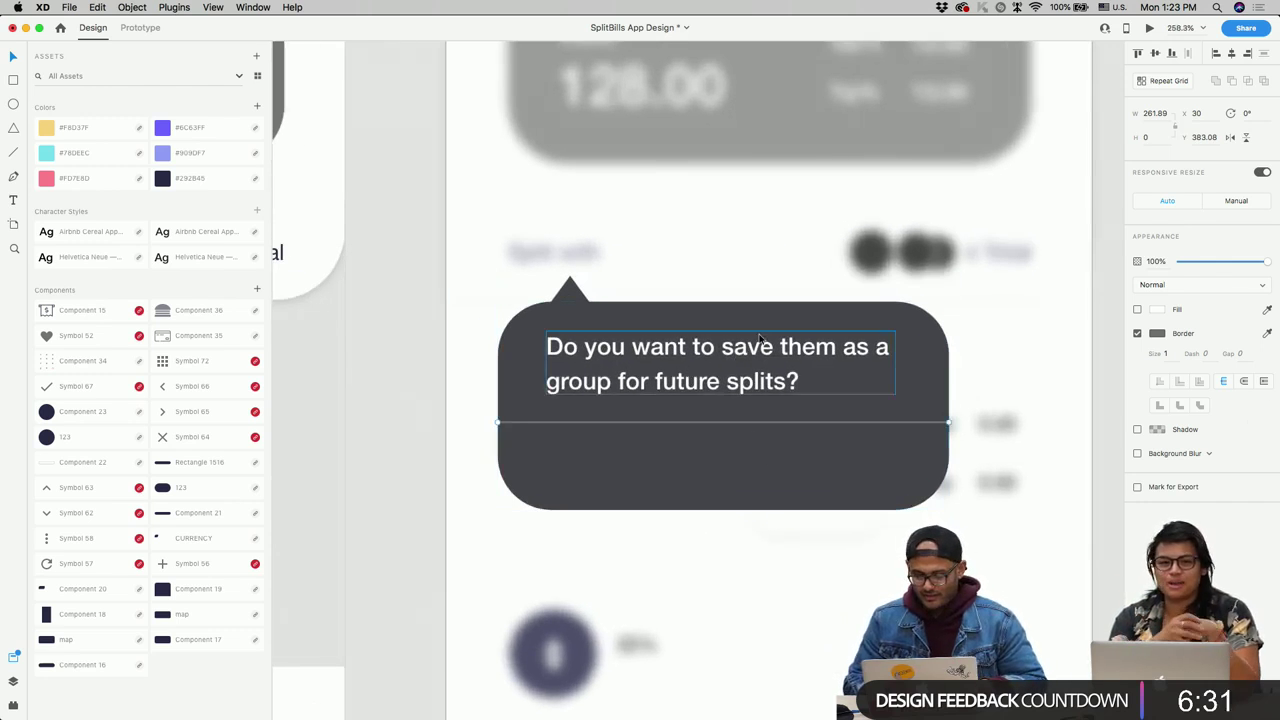
# Step: Move the question text to X 59, Y 332 and lower the horizontal divider to about Y 386
pyautogui.doubleClick(729, 380)
pyautogui.moveTo(729, 379); pyautogui.dragTo(731, 381)
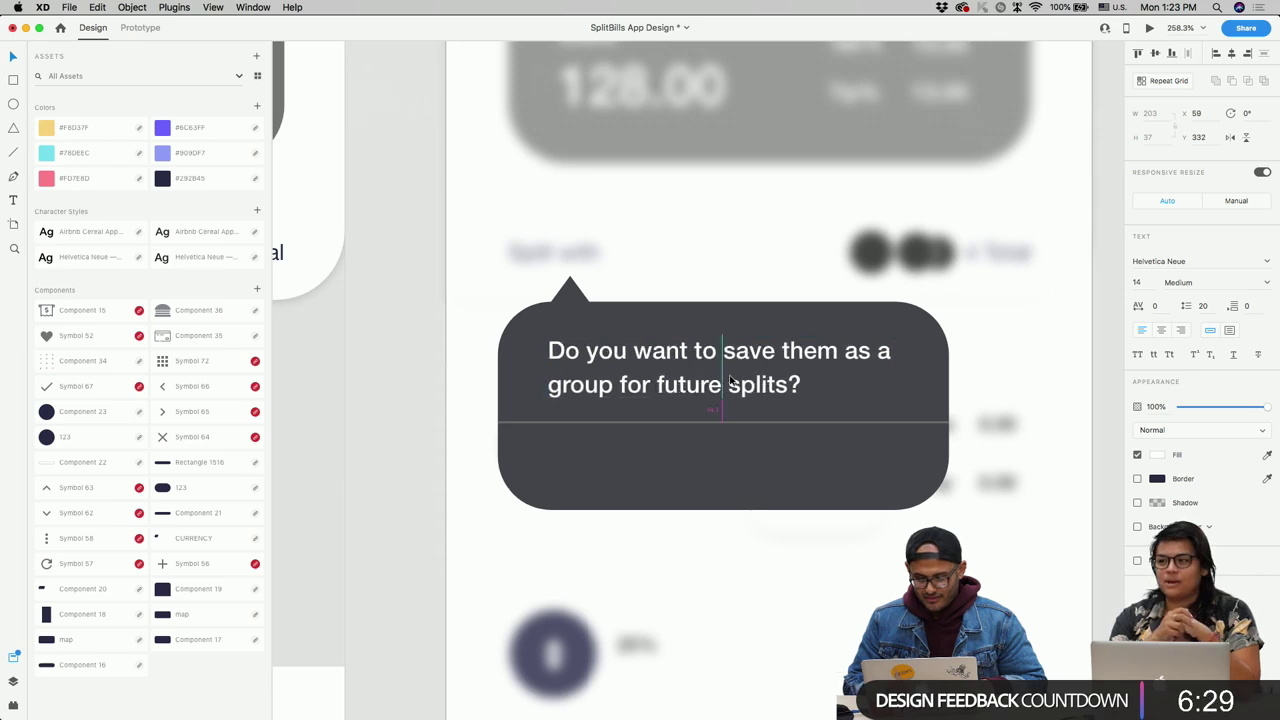
pyautogui.click(711, 423)
pyautogui.click(711, 423)
pyautogui.moveTo(711, 423); pyautogui.dragTo(711, 428)
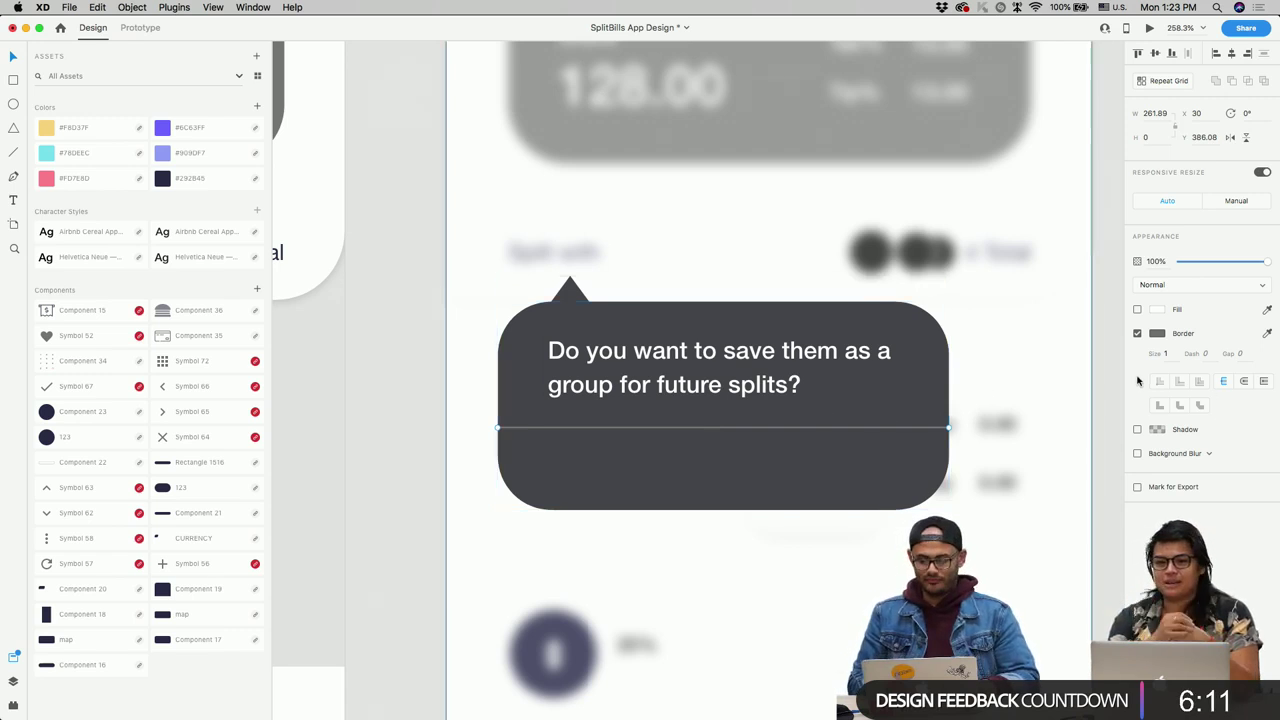
# Step: Give the horizontal divider a white (FFFFFF) border with size 0.5
pyautogui.click(1157, 333)
pyautogui.click(1000, 261)
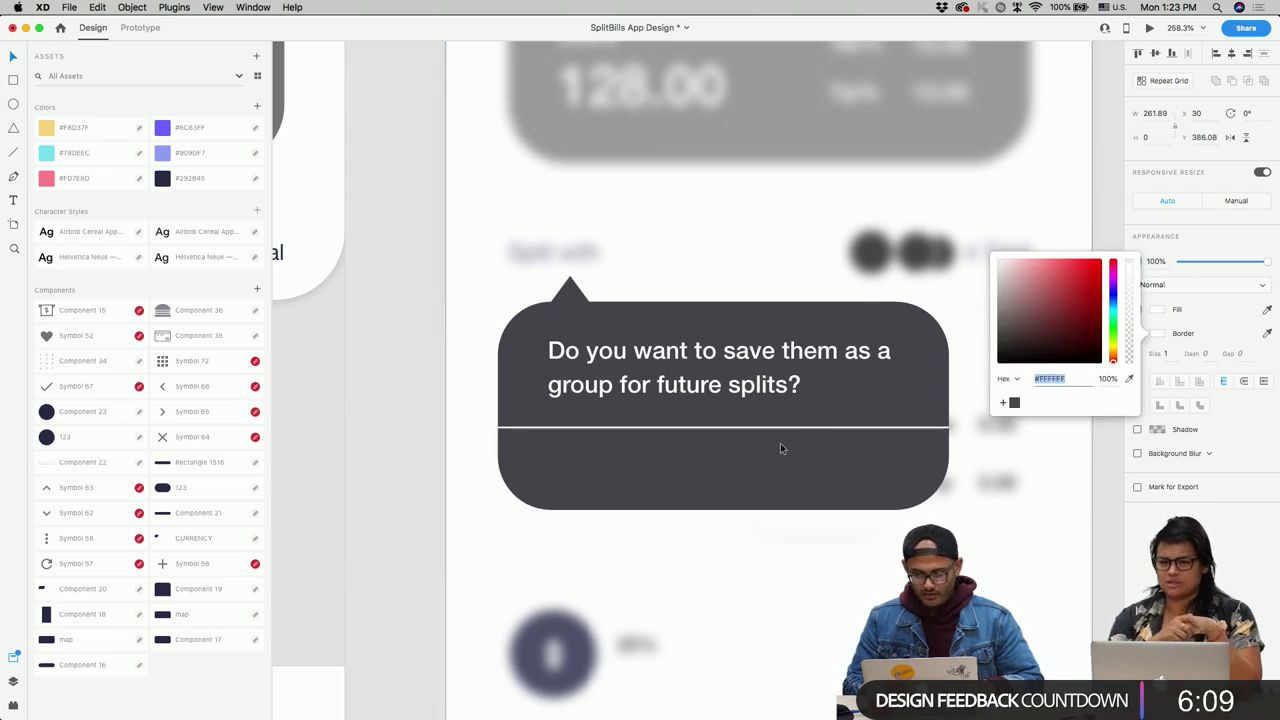
pyautogui.click(1163, 354)
pyautogui.write('0.5')
pyautogui.press('Return')
# Step: Draw a vertical divider about 48 tall from the middle of the horizontal line to the card's bottom edge
pyautogui.press('p')
pyautogui.click(722, 428)
pyautogui.click(723, 511)
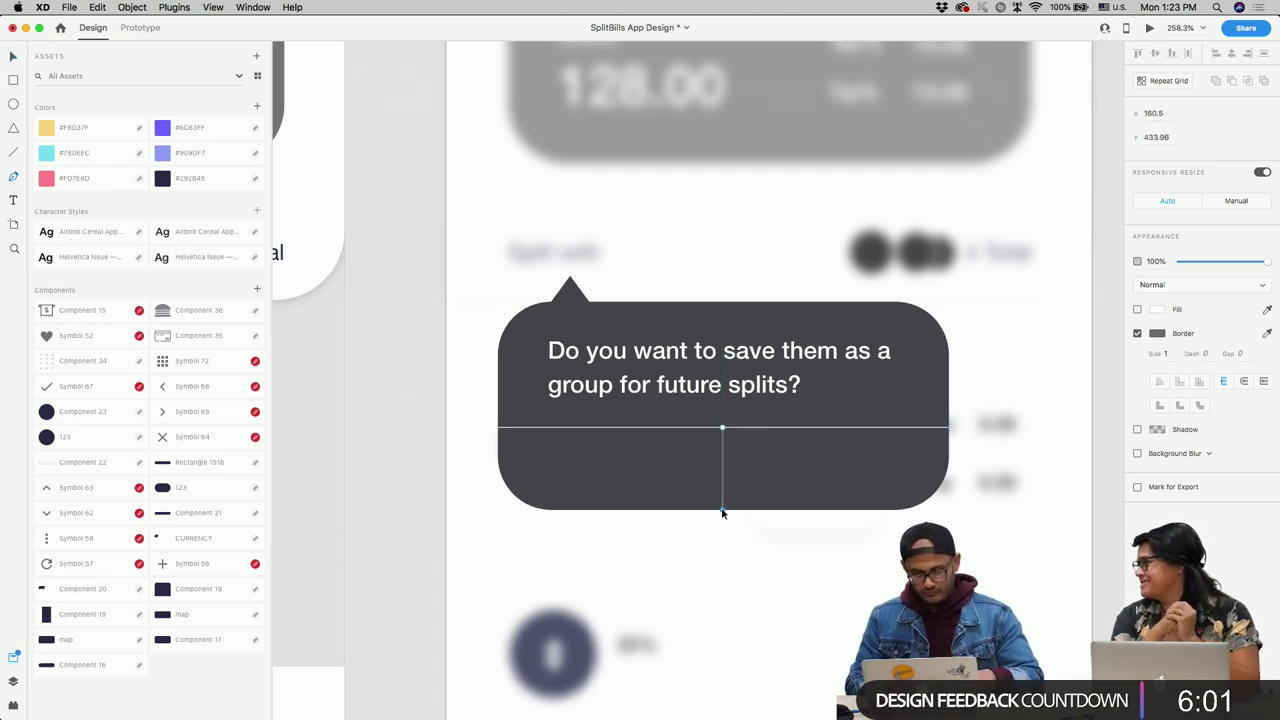
pyautogui.press('Escape')
# Step: Give the vertical divider a white border with size 0.5
pyautogui.click(1160, 334)
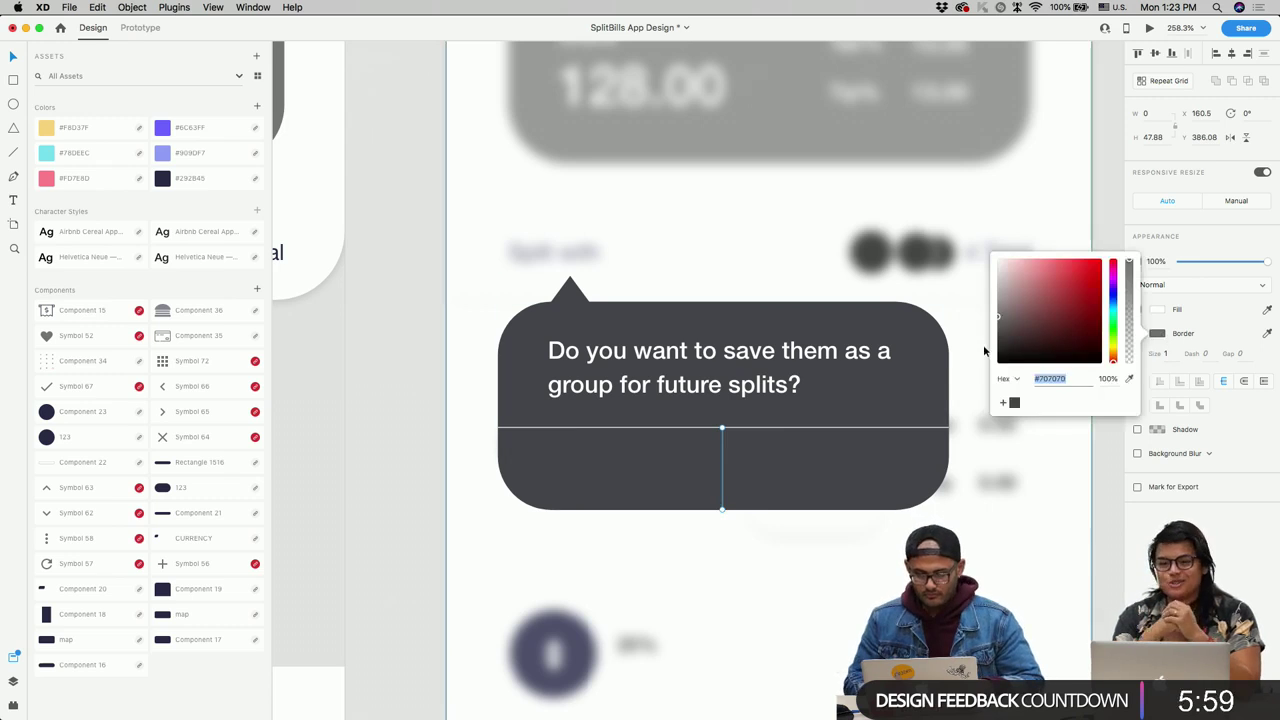
pyautogui.click(1166, 354)
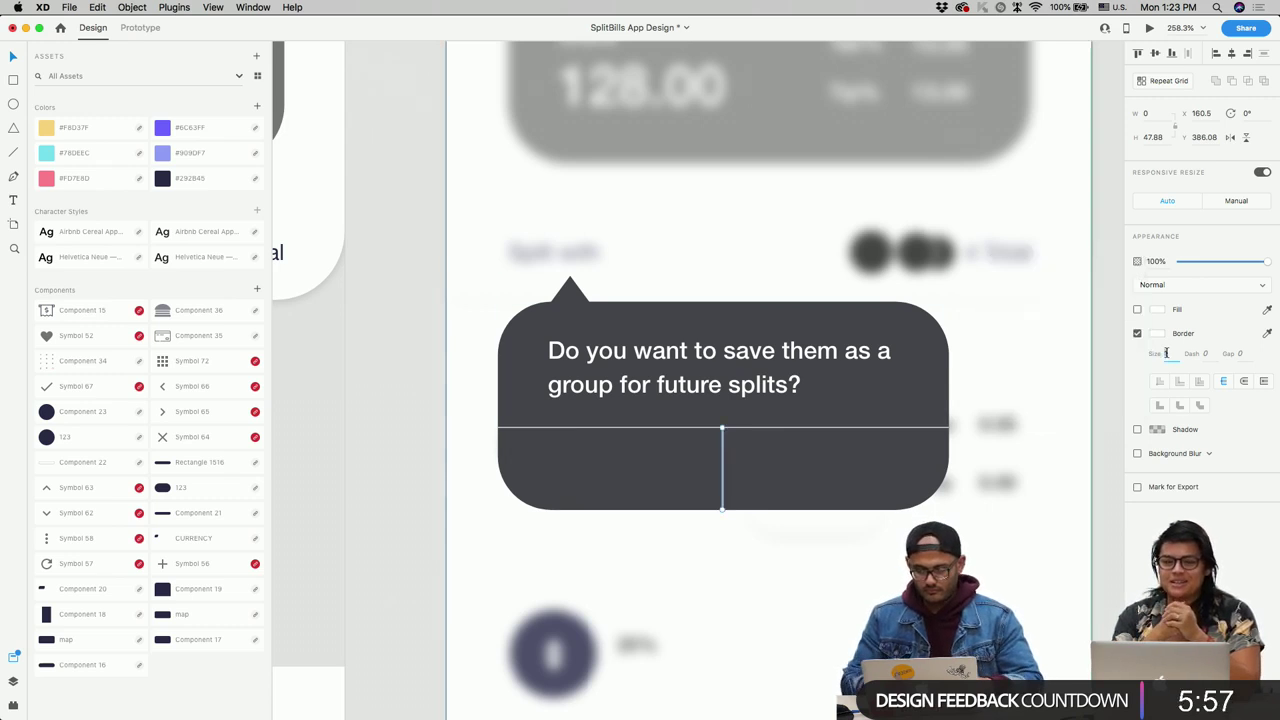
pyautogui.write('0.5')
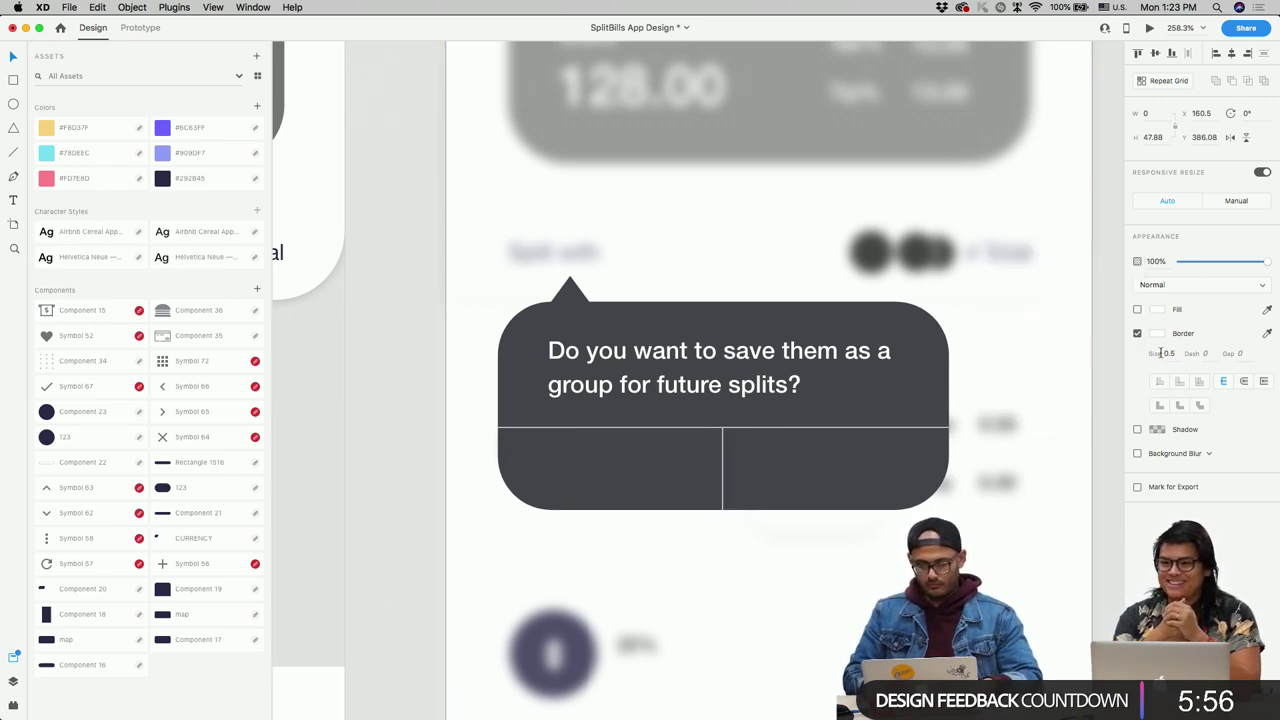
pyautogui.keyDown('shift'); pyautogui.click(874, 428); pyautogui.keyUp('shift')
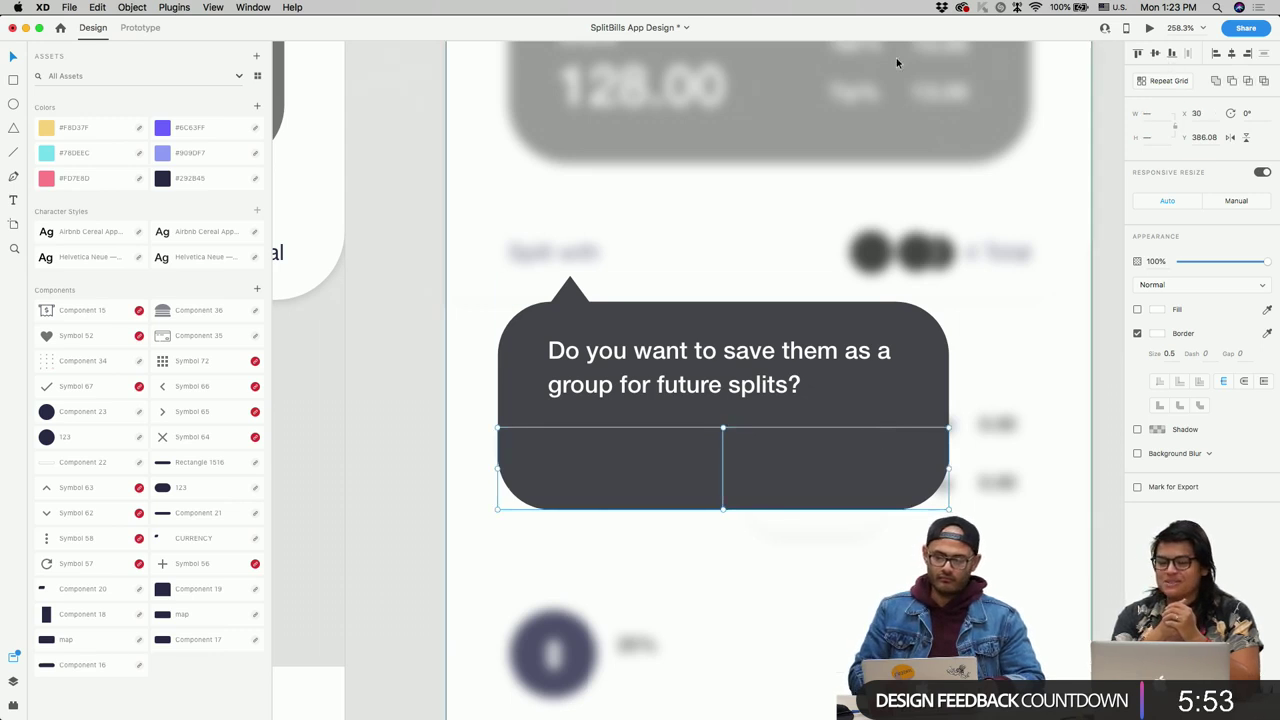
pyautogui.press('Escape')
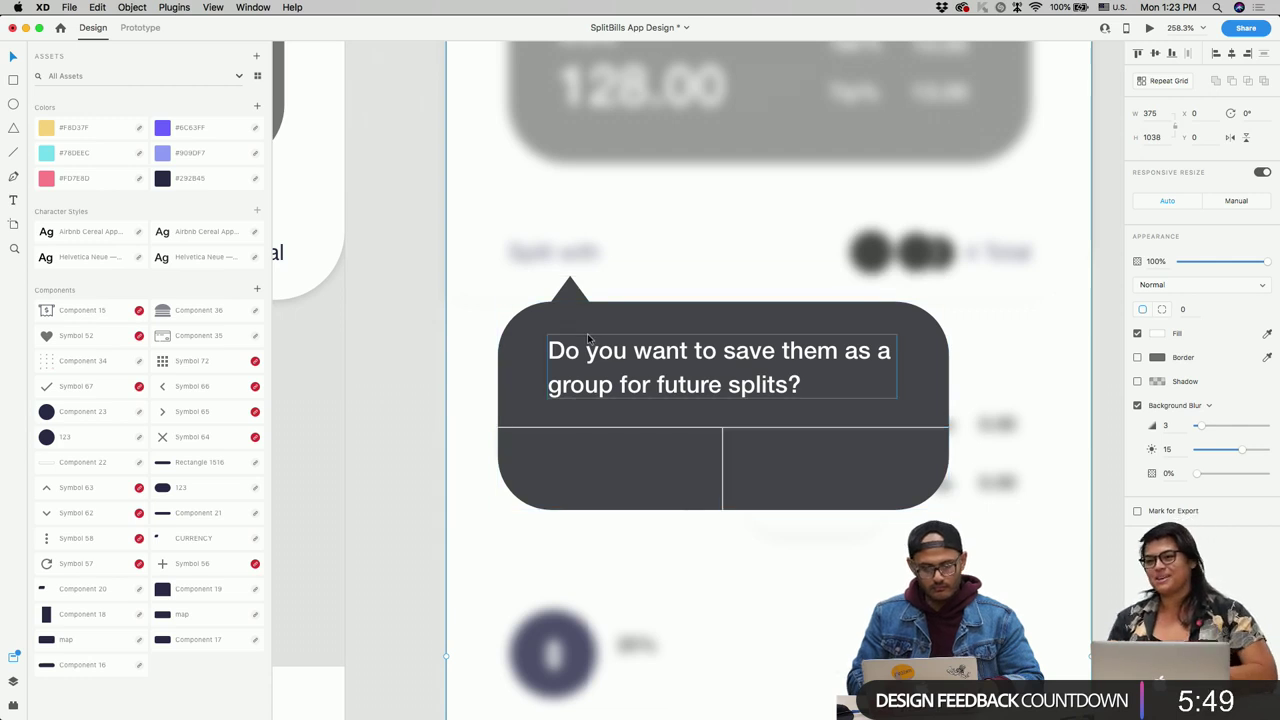
# Step: Unite the small pointer triangle and the rounded tooltip card into a single shape
pyautogui.click(584, 313)
pyautogui.doubleClick(570, 303)
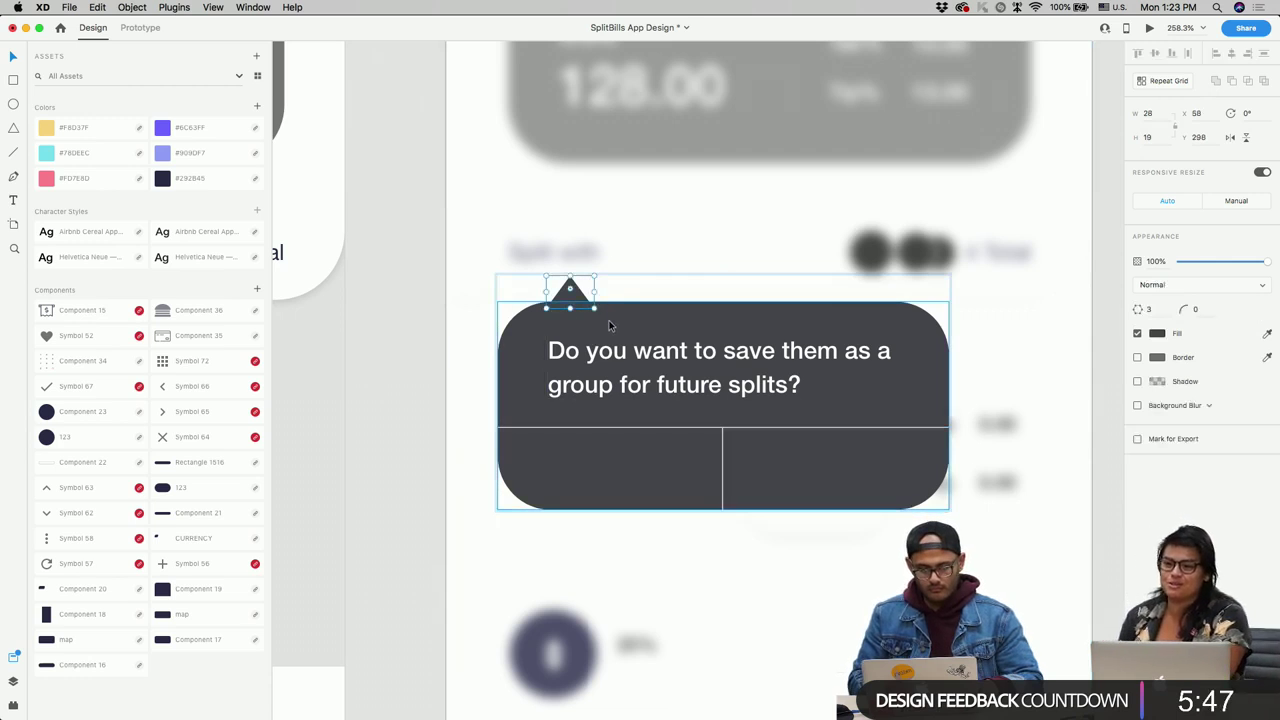
pyautogui.keyDown('shift'); pyautogui.click(666, 329); pyautogui.keyUp('shift')
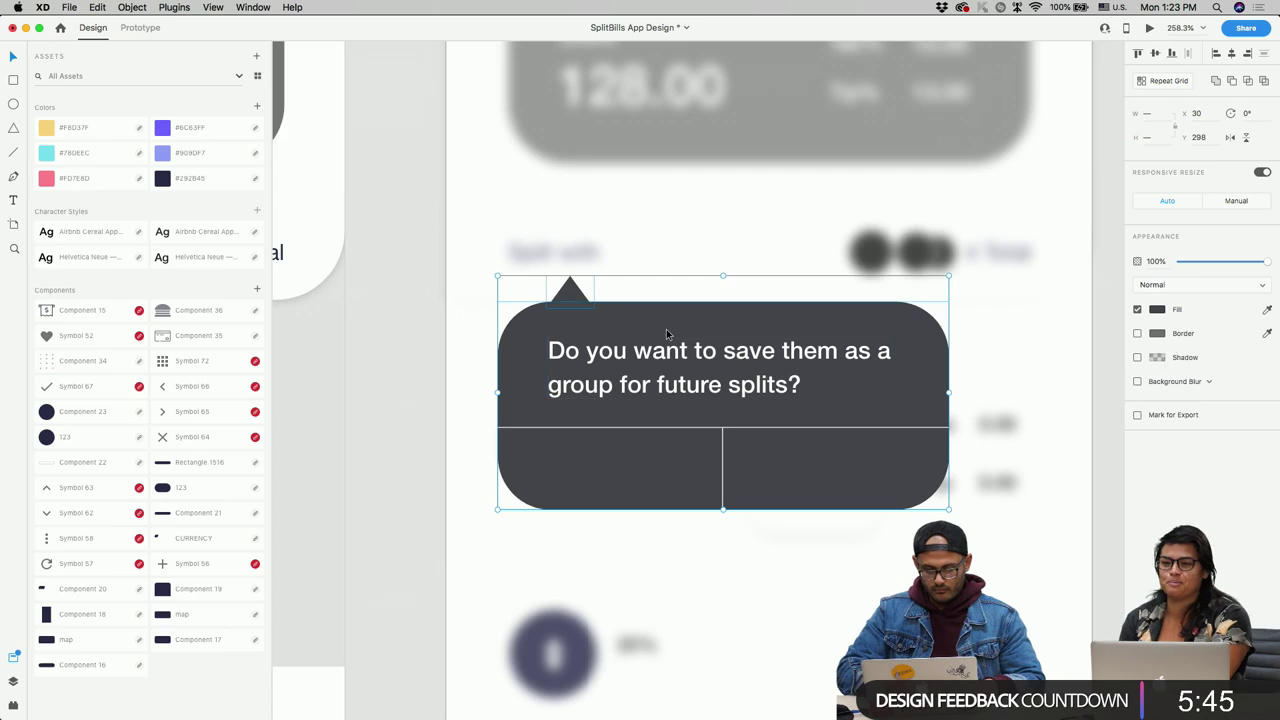
pyautogui.click(572, 292)
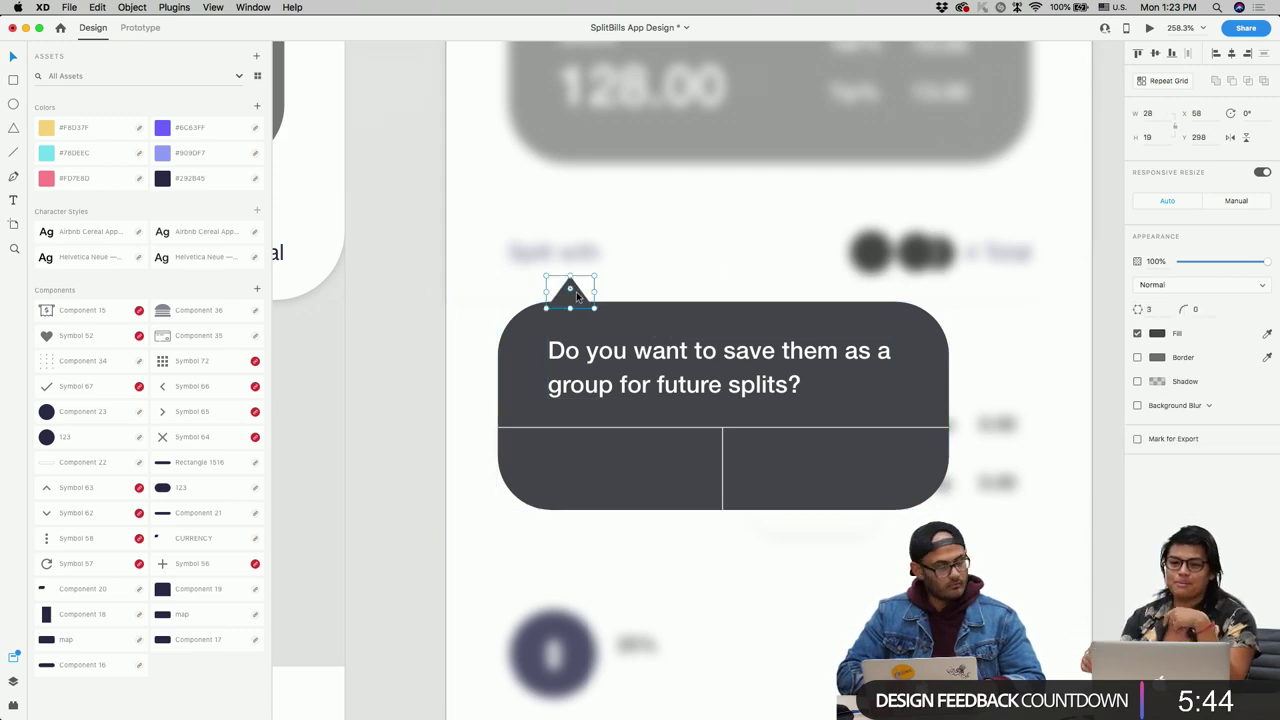
pyautogui.keyDown('shift'); pyautogui.click(707, 315); pyautogui.keyUp('shift')
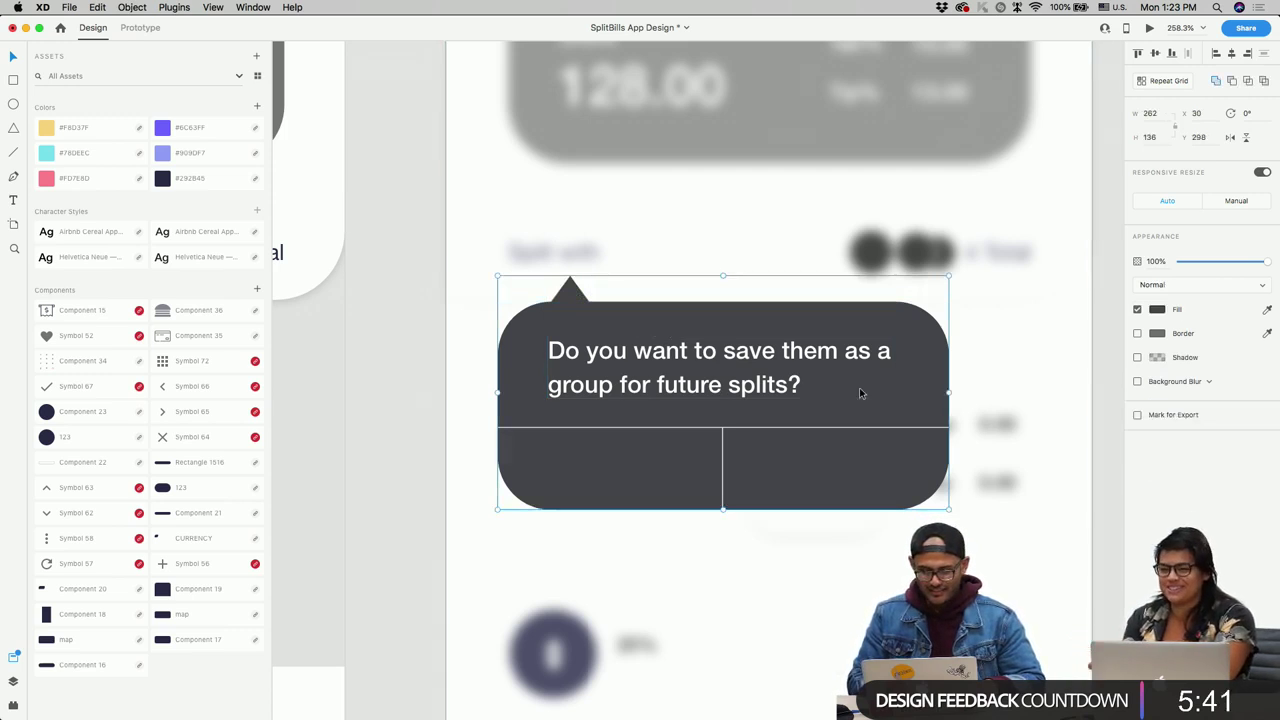
pyautogui.click(733, 538)
# Step: Duplicate the question text into the tooltip's left button area, at about X 45, Y 392
pyautogui.scroll(-5, 733, 539)
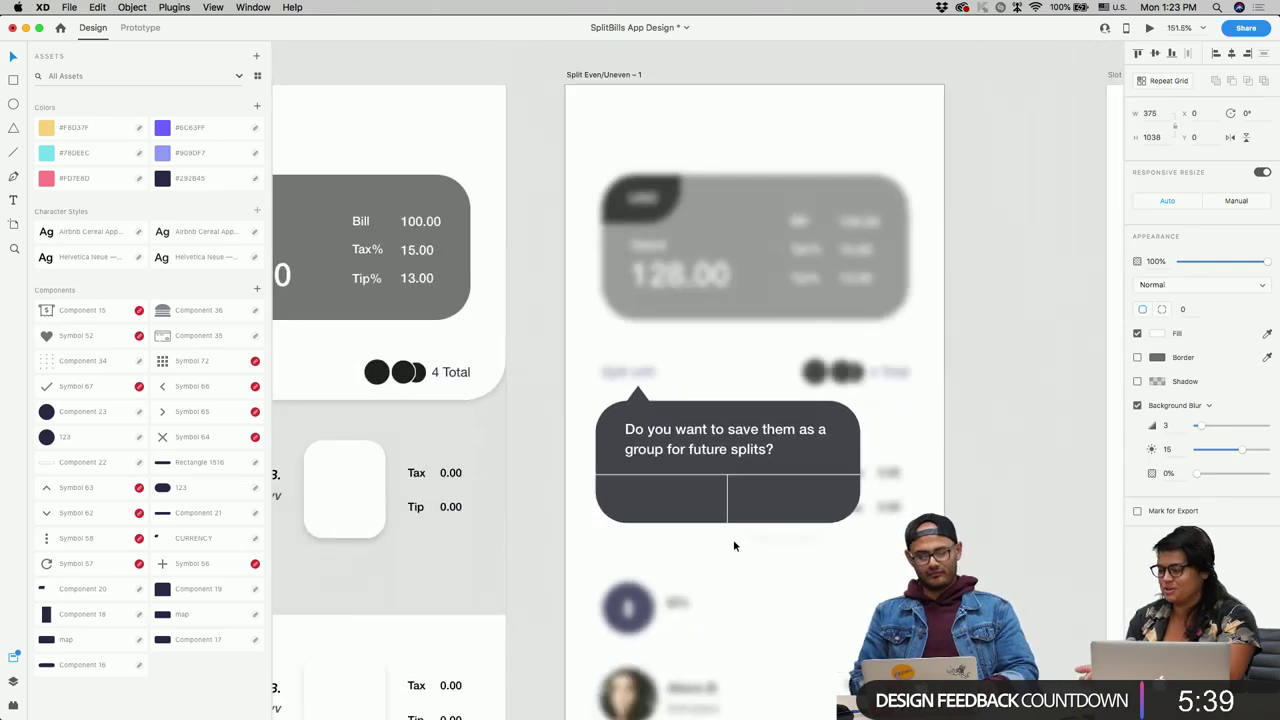
pyautogui.scroll(-5, 733, 539)
pyautogui.scroll(4, 733, 539)
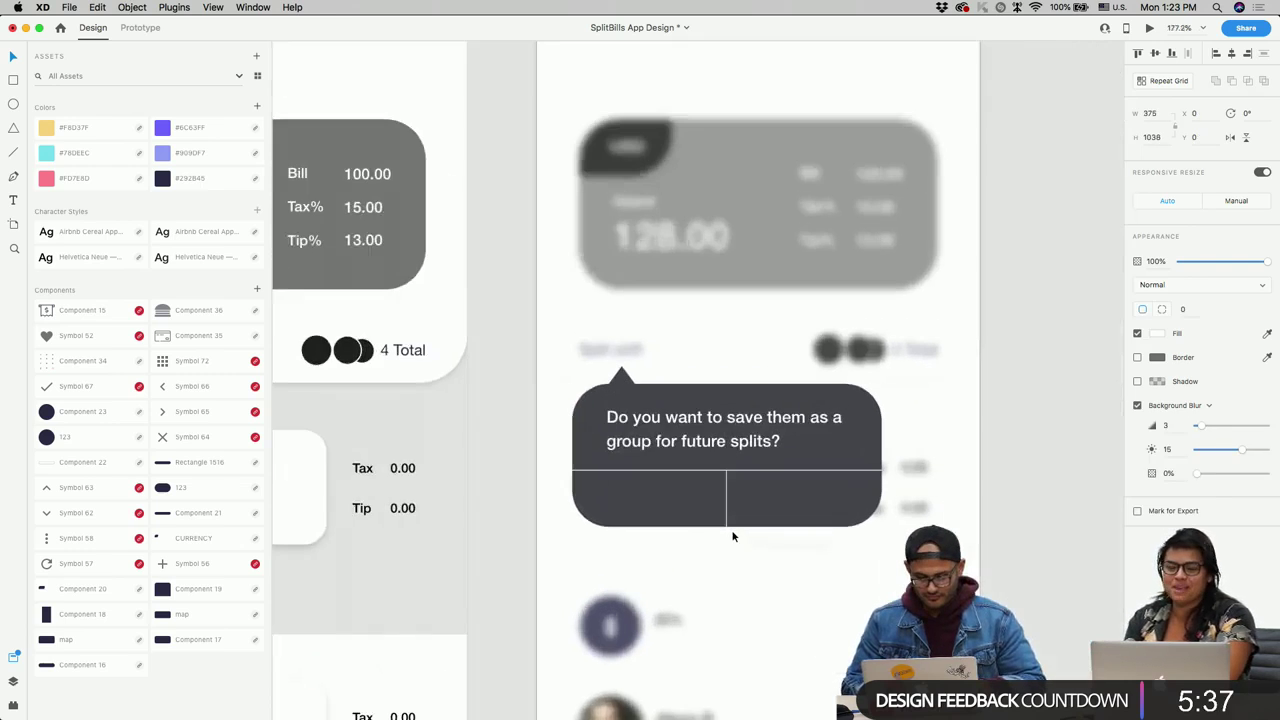
pyautogui.scroll(2, 645, 494)
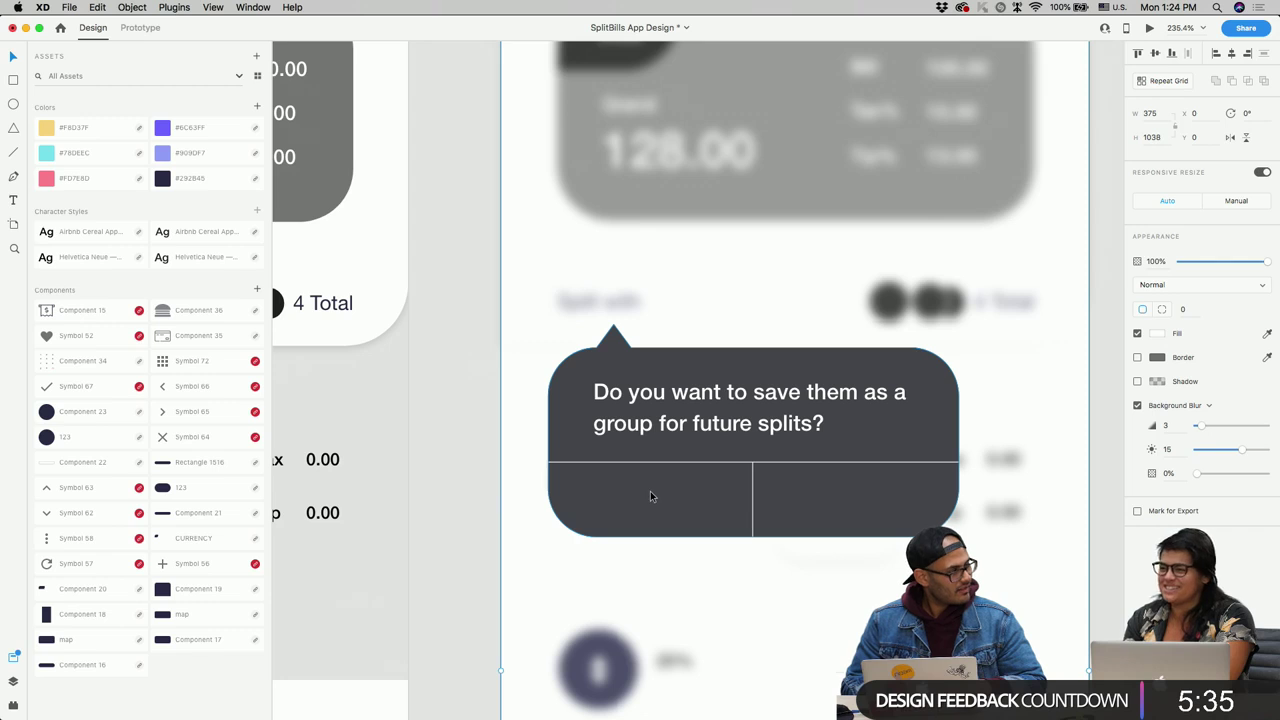
pyautogui.click(719, 394)
pyautogui.moveTo(719, 394); pyautogui.dragTo(699, 487)
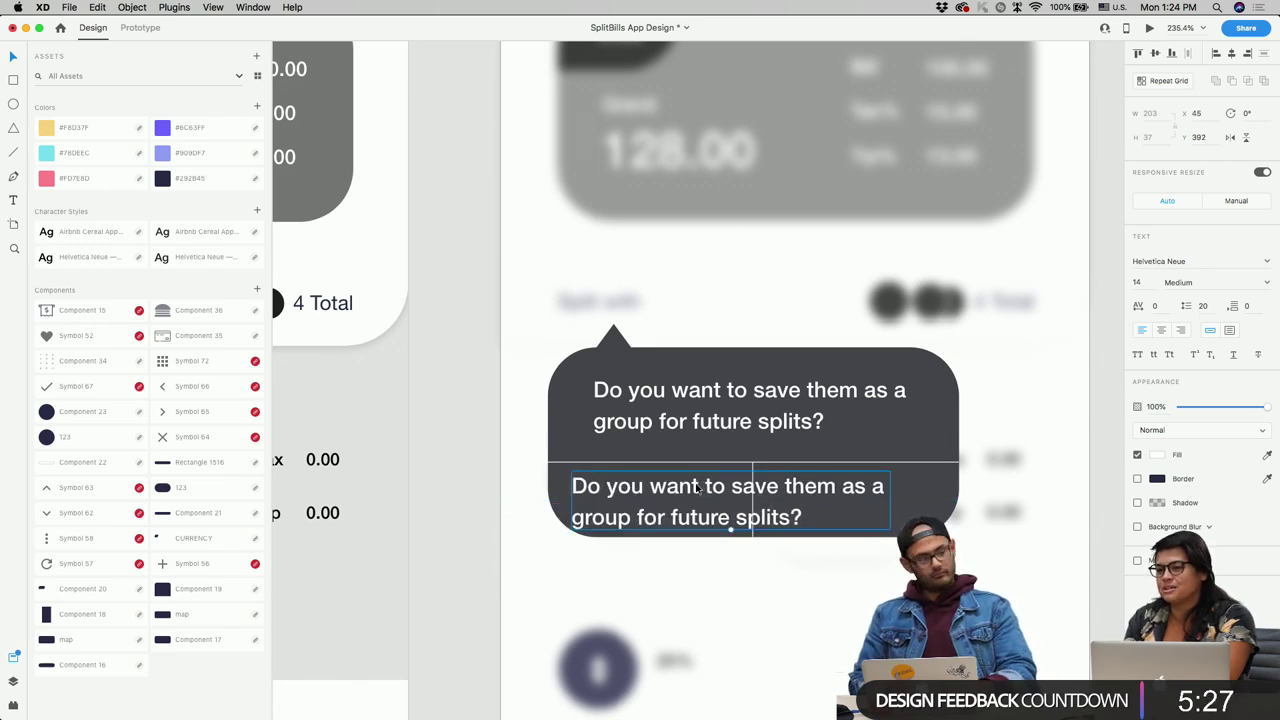
# Step: Change the duplicated text in the left button area to "Not now"
pyautogui.doubleClick(699, 487)
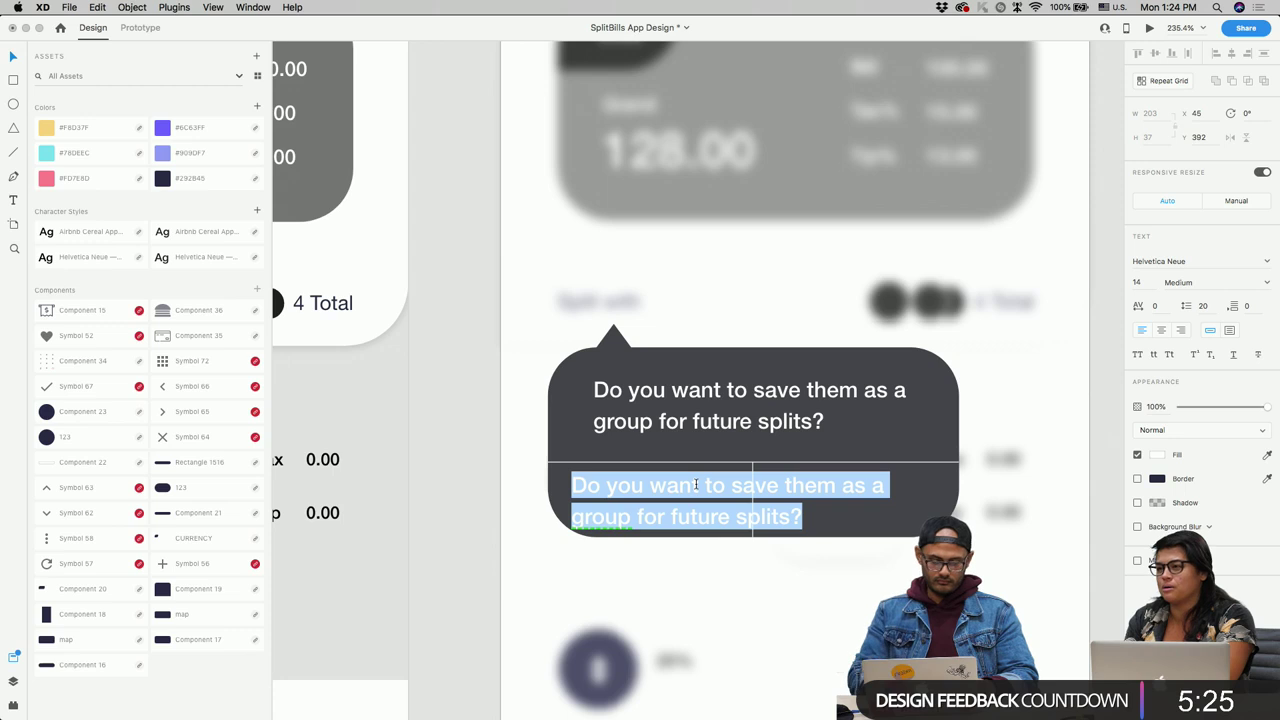
pyautogui.write('S')
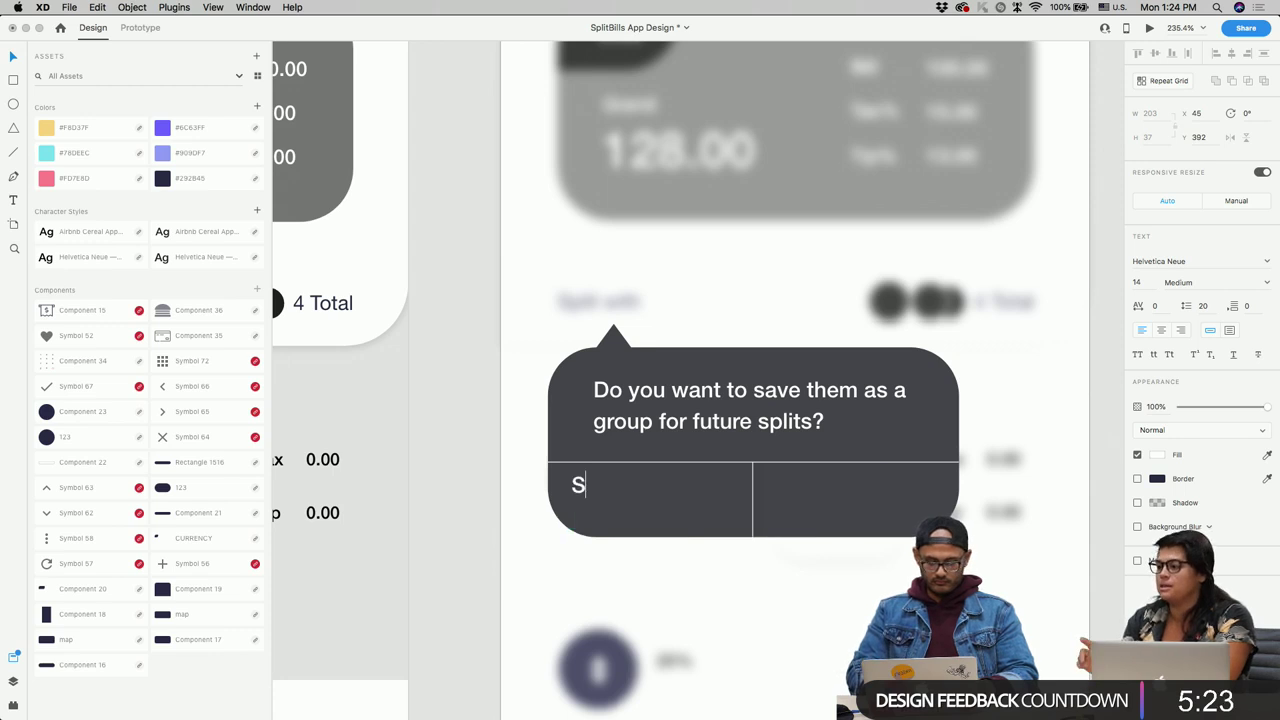
pyautogui.write('kip')
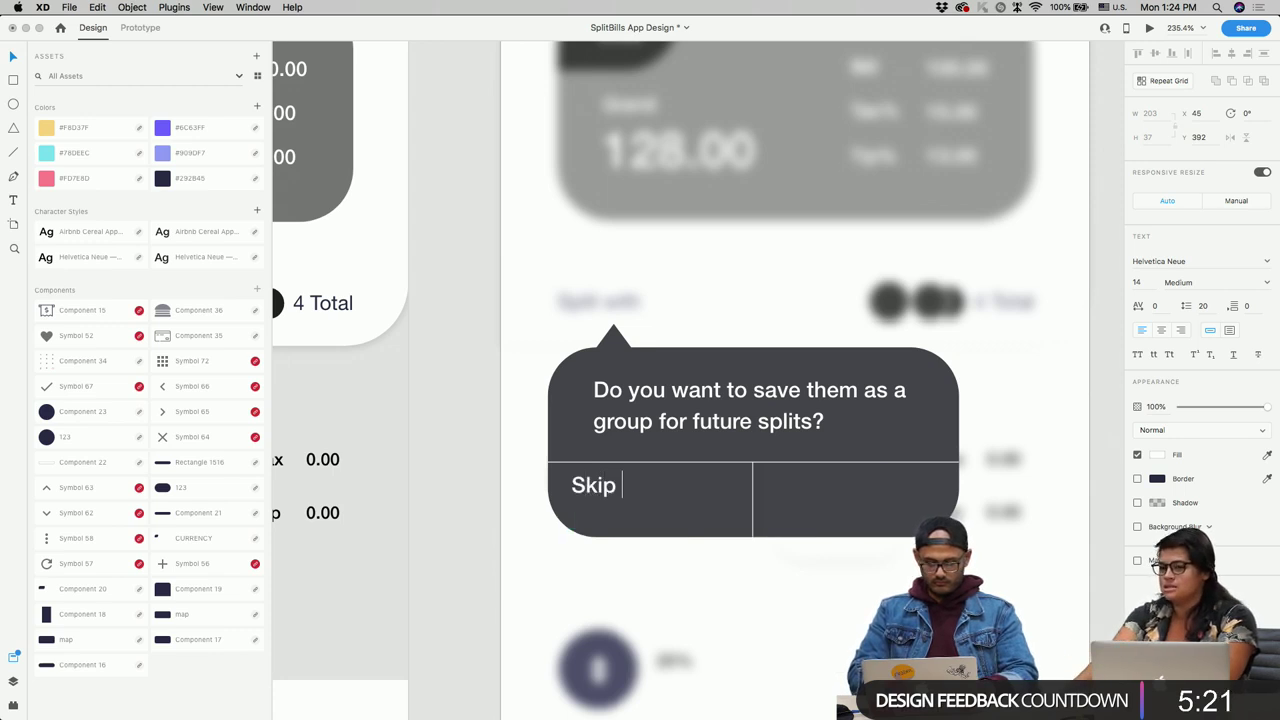
pyautogui.press('BackSpace')
pyautogui.press('BackSpace')
pyautogui.press('BackSpace')
pyautogui.press('BackSpace')
pyautogui.write('Not now')
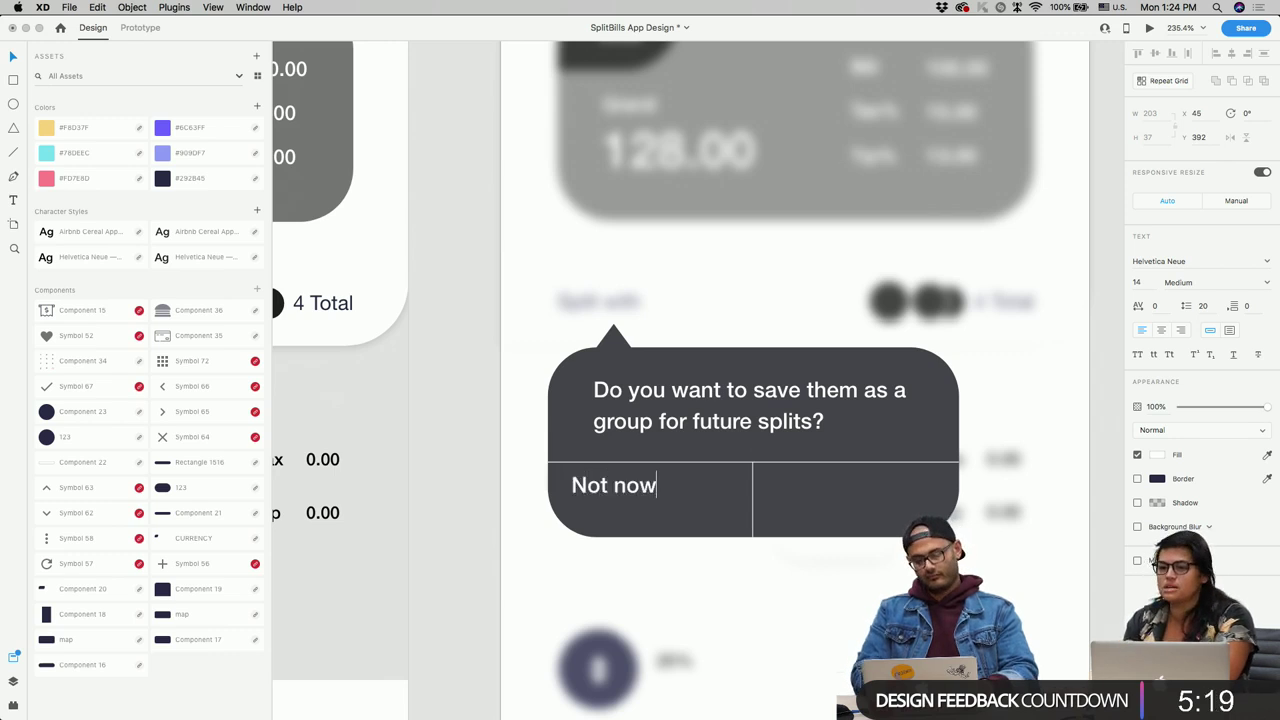
pyautogui.press('Escape')
# Step: Center "Not now" in its area, then duplicate it into the right area, reword it "Yes" and place it at X 215, Y 400
pyautogui.moveTo(635, 487); pyautogui.dragTo(875, 503)
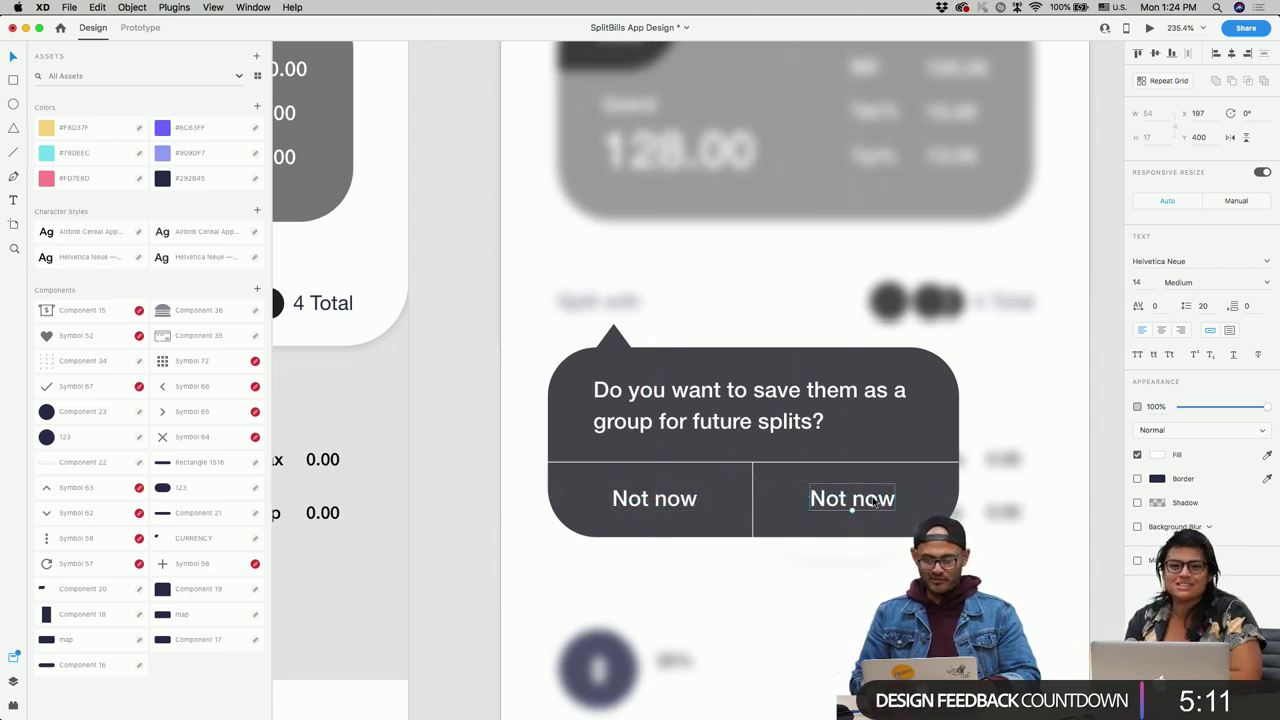
pyautogui.doubleClick(875, 503)
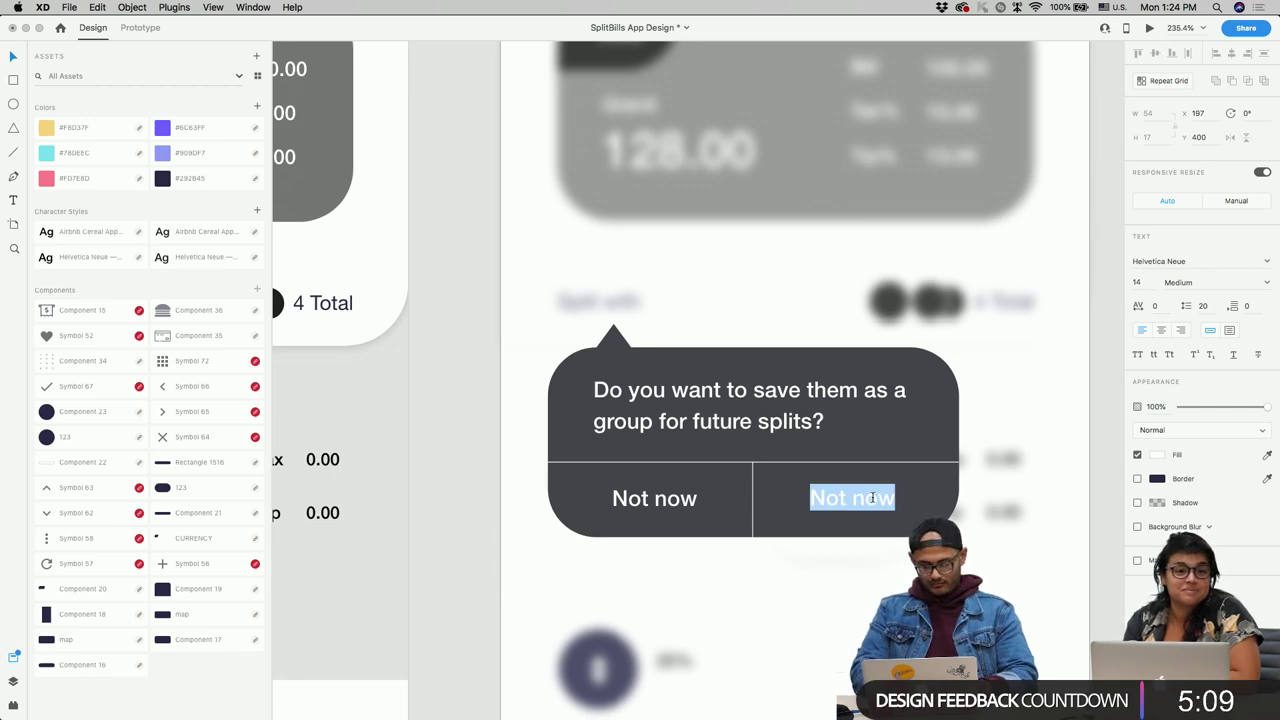
pyautogui.write('Y')
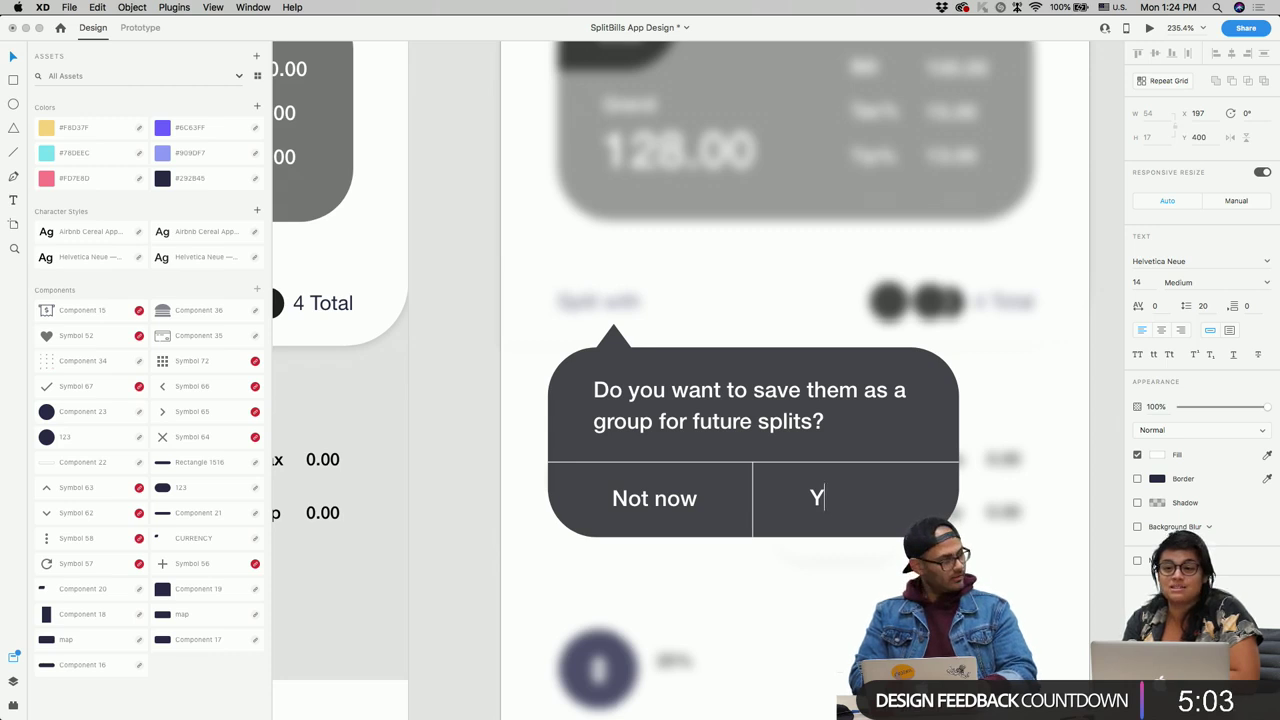
pyautogui.write('E')
pyautogui.press('BackSpace')
pyautogui.write('es')
pyautogui.press('Escape')
pyautogui.moveTo(845, 500); pyautogui.dragTo(872, 502)
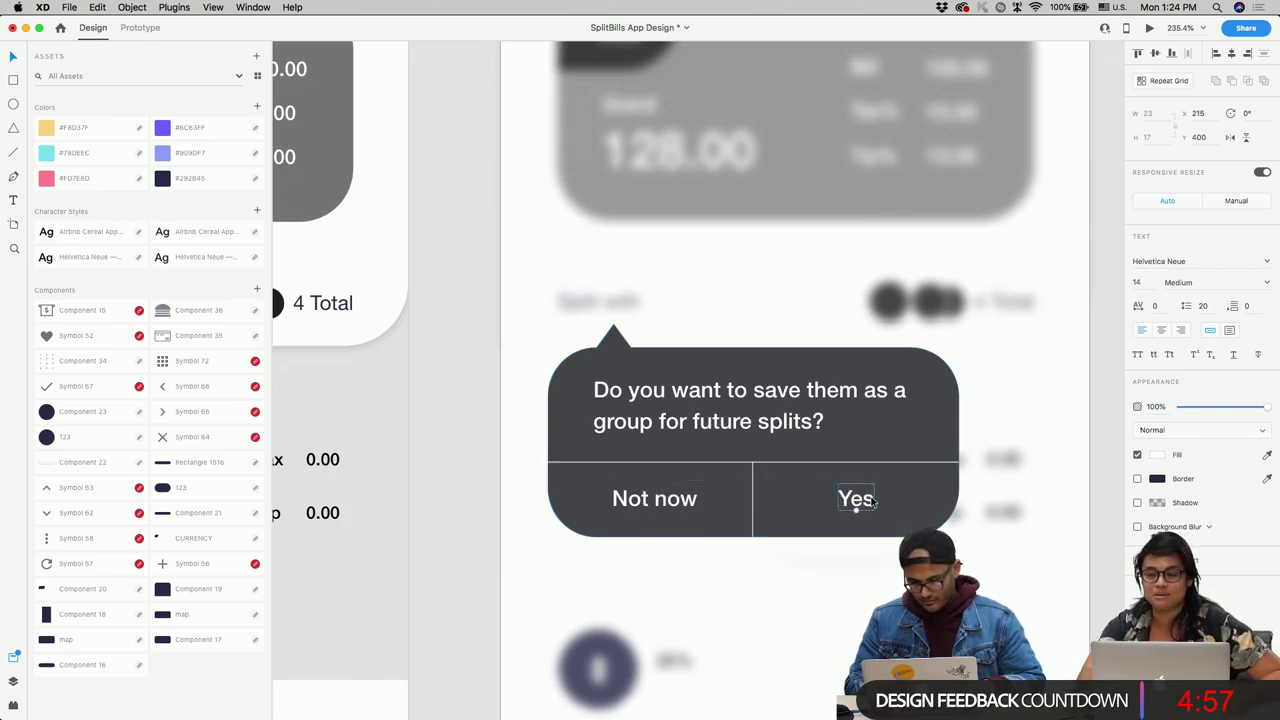
# Step: Look over the artboards from the home screen through the slot animation, options button and temporary group creation screens
pyautogui.scroll(-10, 845, 498)
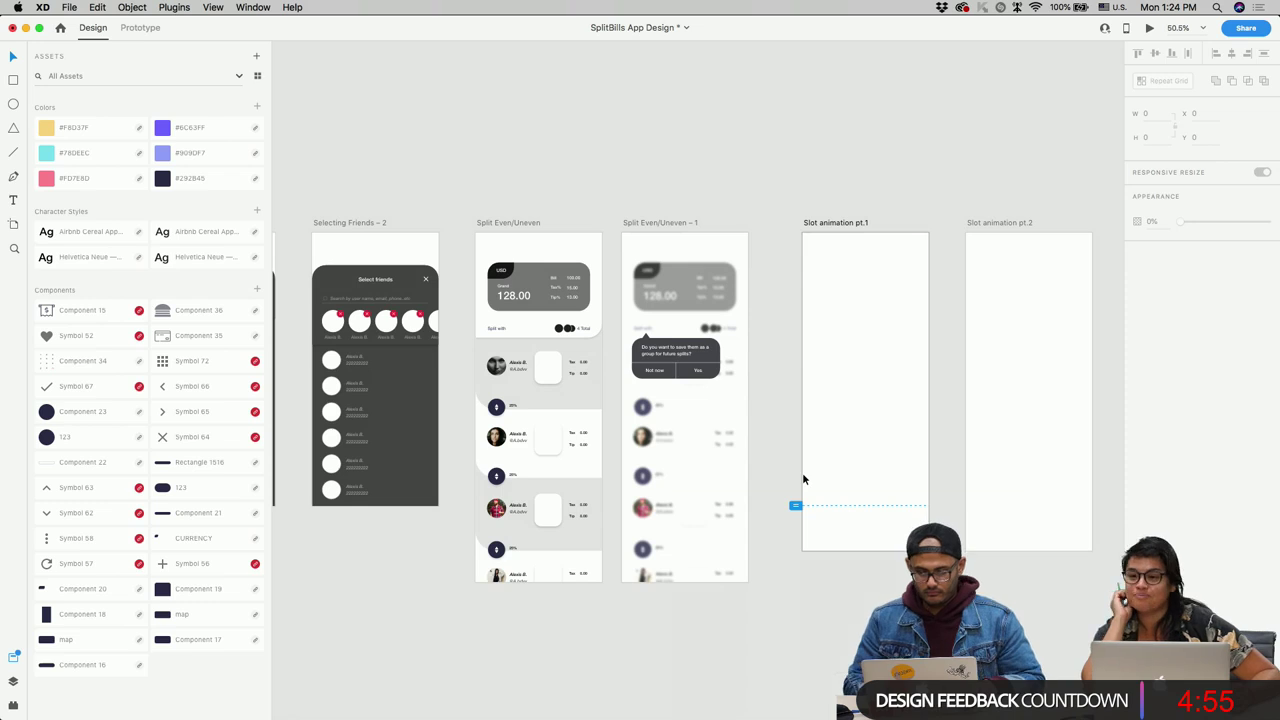
pyautogui.click(775, 389)
pyautogui.scroll(-2, 775, 389)
pyautogui.click(829, 203)
pyautogui.click(1001, 203)
pyautogui.hscroll(5, 1003, 203)
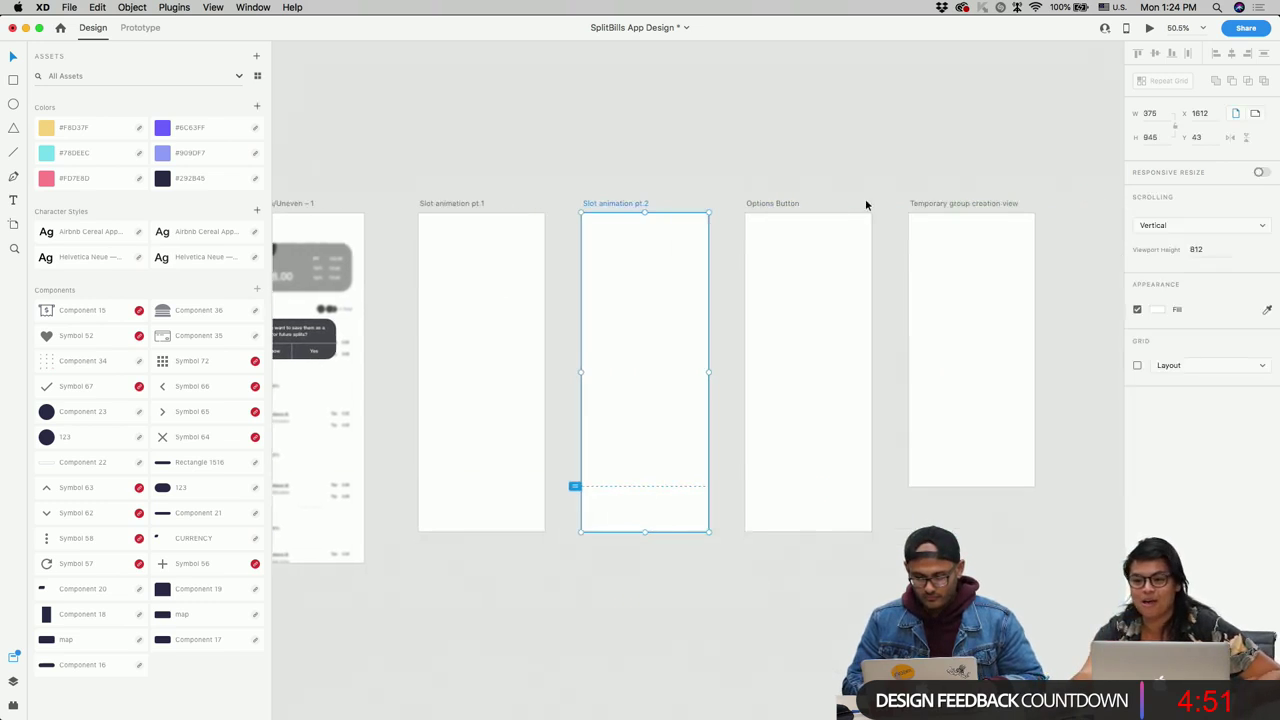
pyautogui.hscroll(-5, 649, 205)
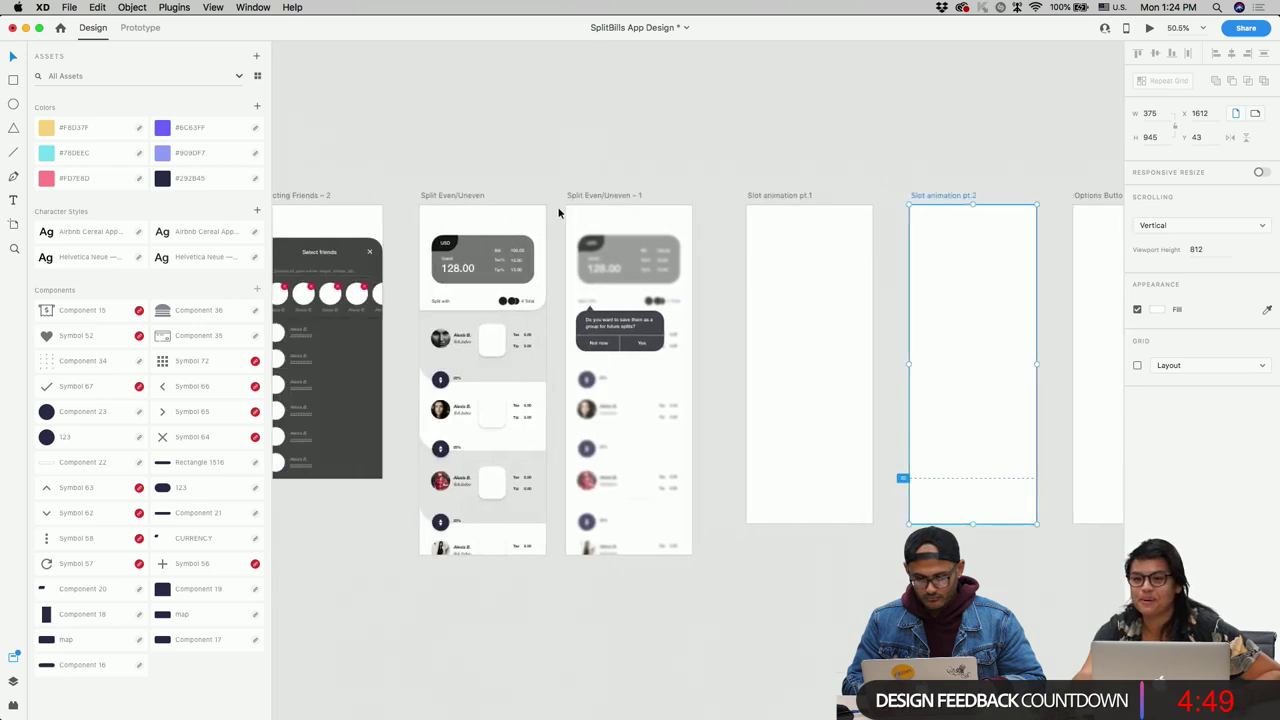
pyautogui.hscroll(-5, 668, 513)
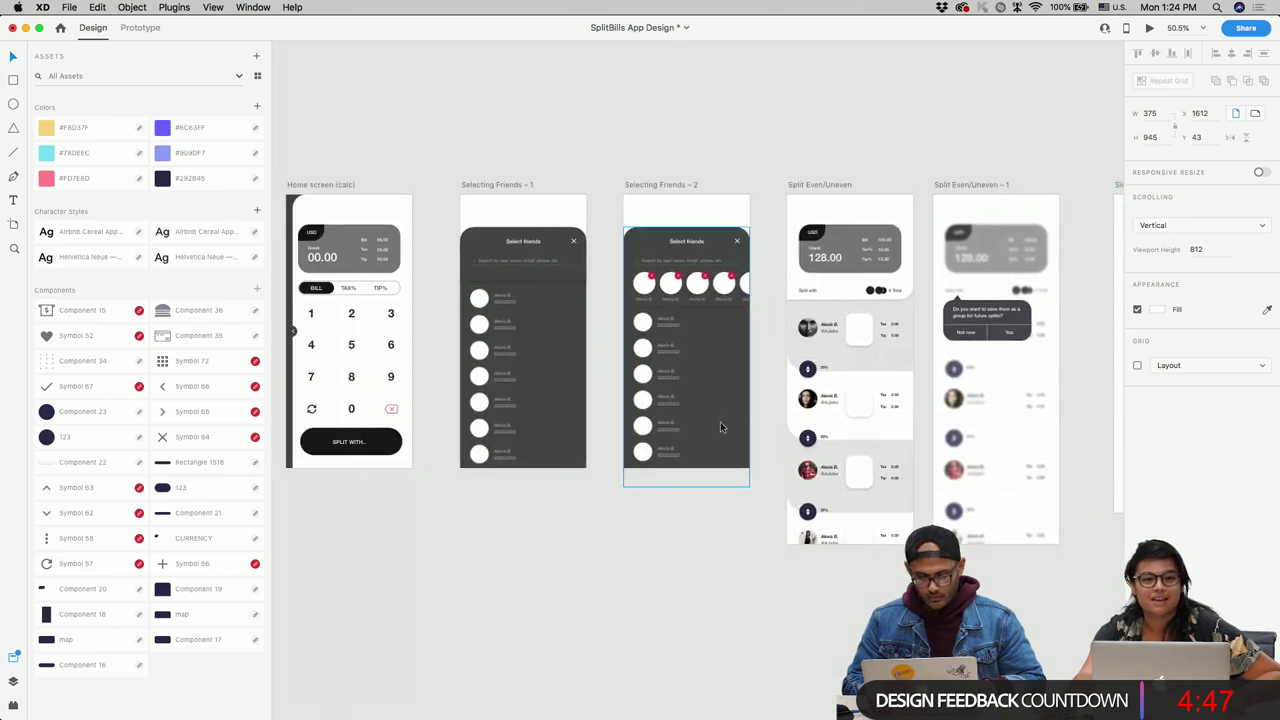
pyautogui.scroll(-1, 720, 421)
# Step: Draw a borderless rectangle of about 375 by 353 over the lower part of the Split Even/Uneven artboard, at Y 685
pyautogui.click(508, 158)
pyautogui.moveTo(480, 413); pyautogui.dragTo(604, 519)
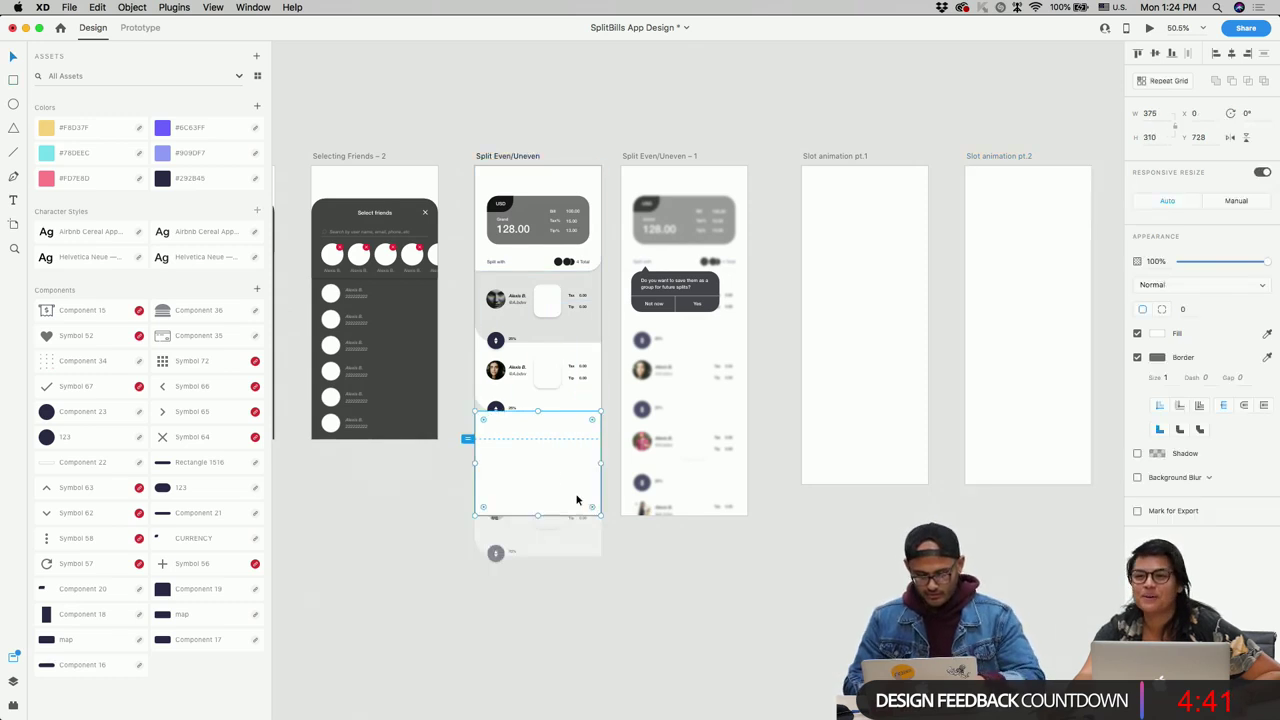
pyautogui.scroll(5, 537, 451)
pyautogui.moveTo(538, 364); pyautogui.dragTo(536, 334)
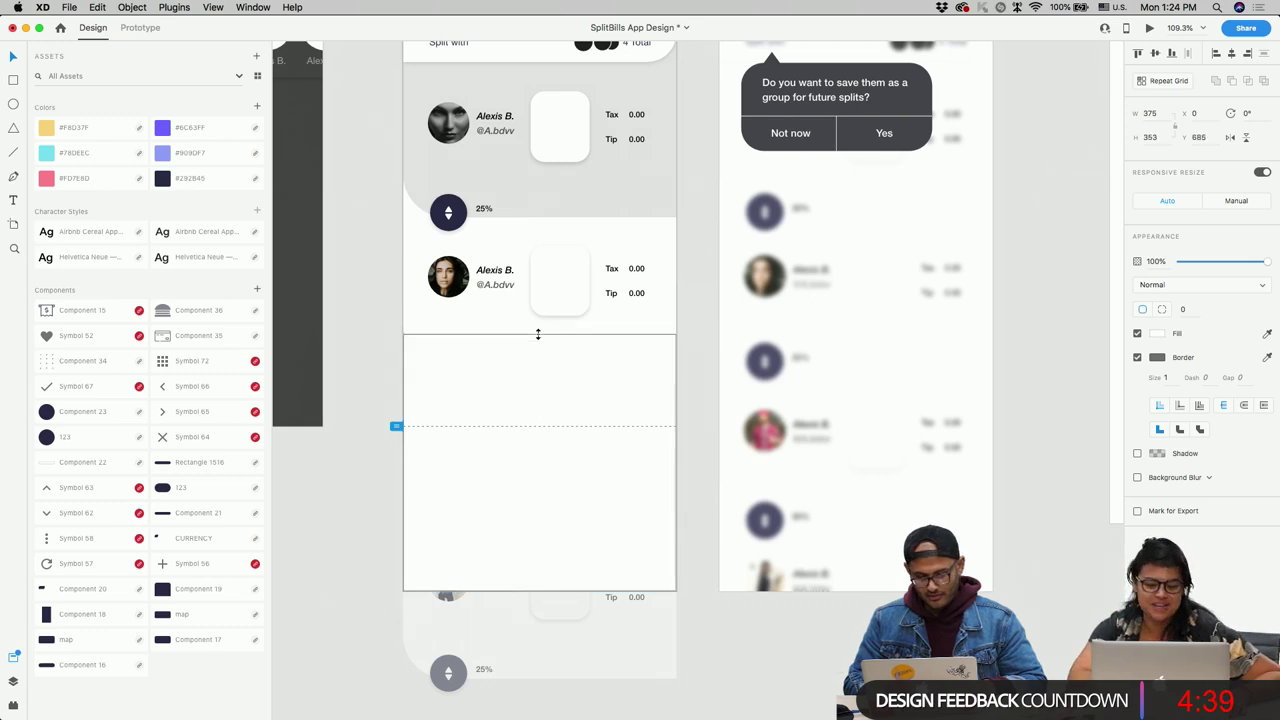
pyautogui.click(1137, 357)
# Step: Give the rectangle a white (FFFFFF) linear gradient from 0% opacity at the top to 100%, ending near its middle
pyautogui.click(1157, 334)
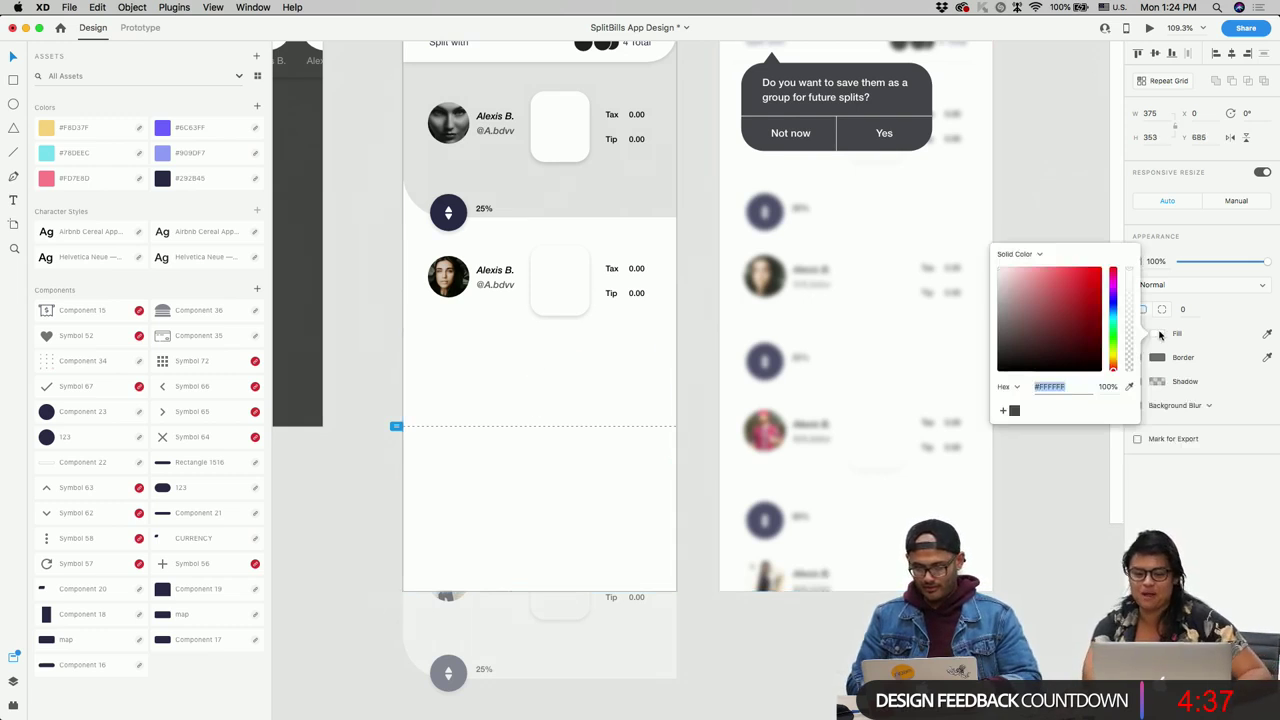
pyautogui.click(1020, 256)
pyautogui.click(1014, 264)
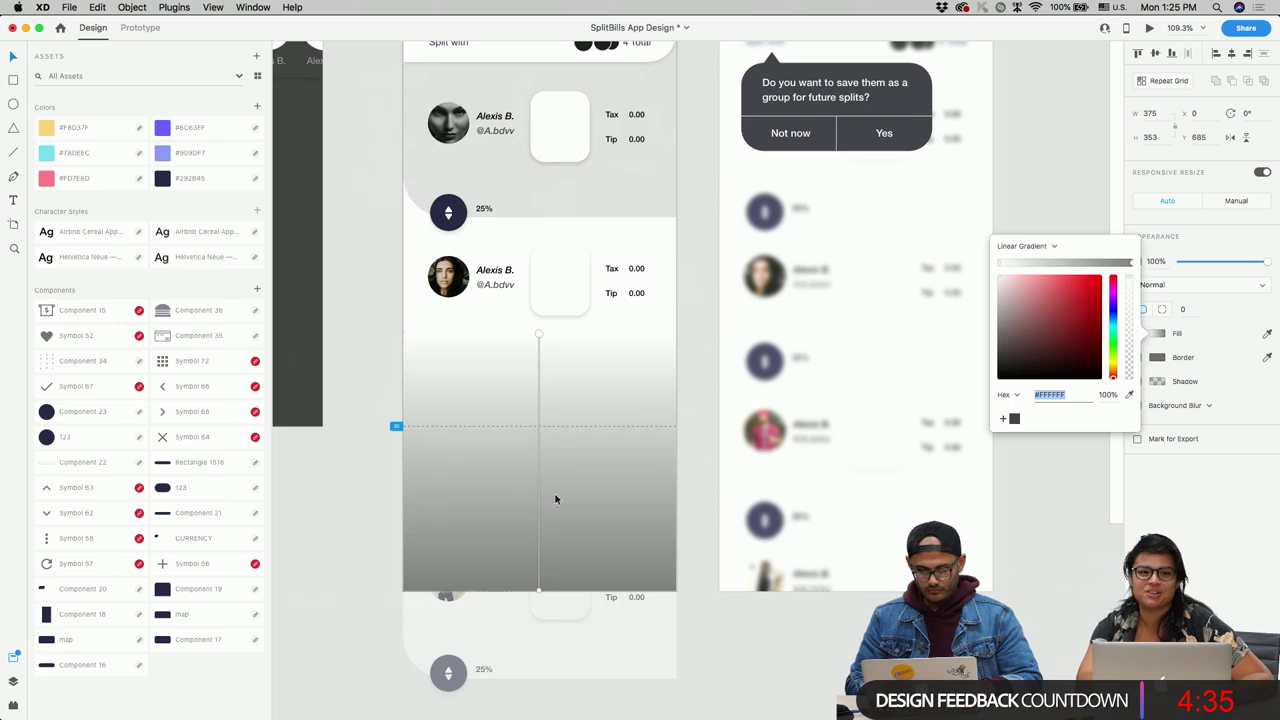
pyautogui.click(538, 591)
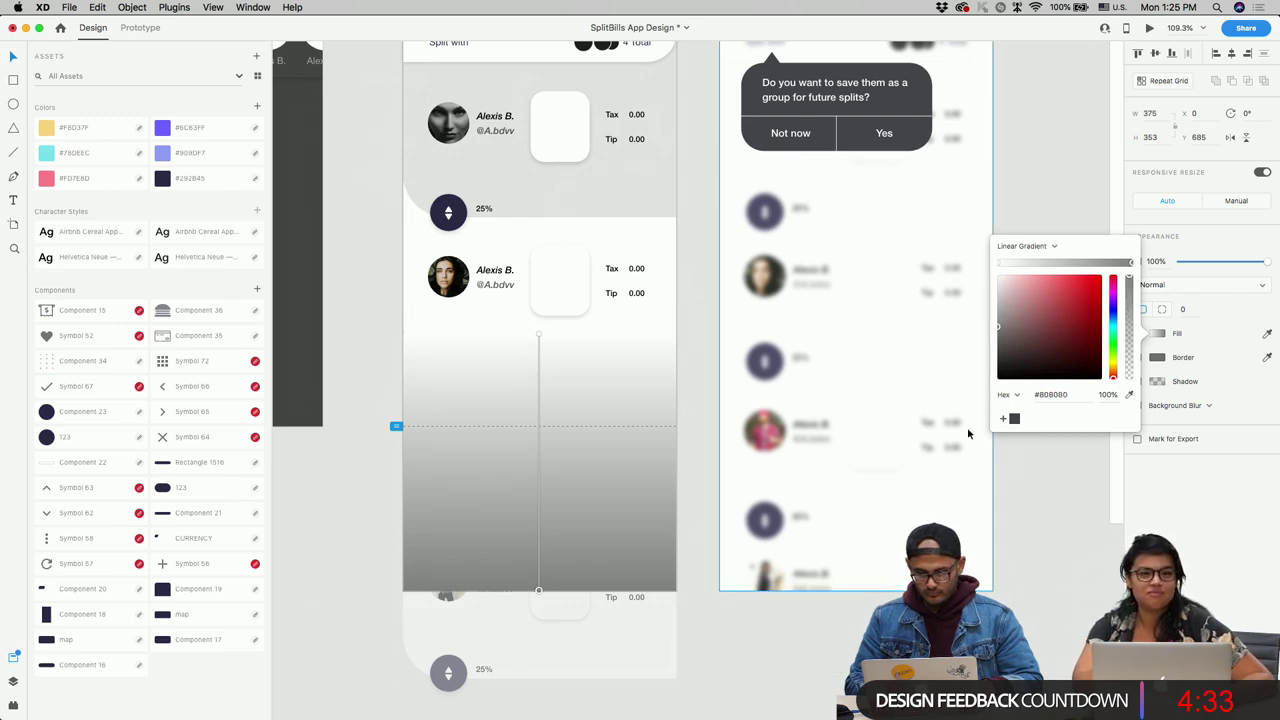
pyautogui.moveTo(1045, 347); pyautogui.dragTo(998, 276)
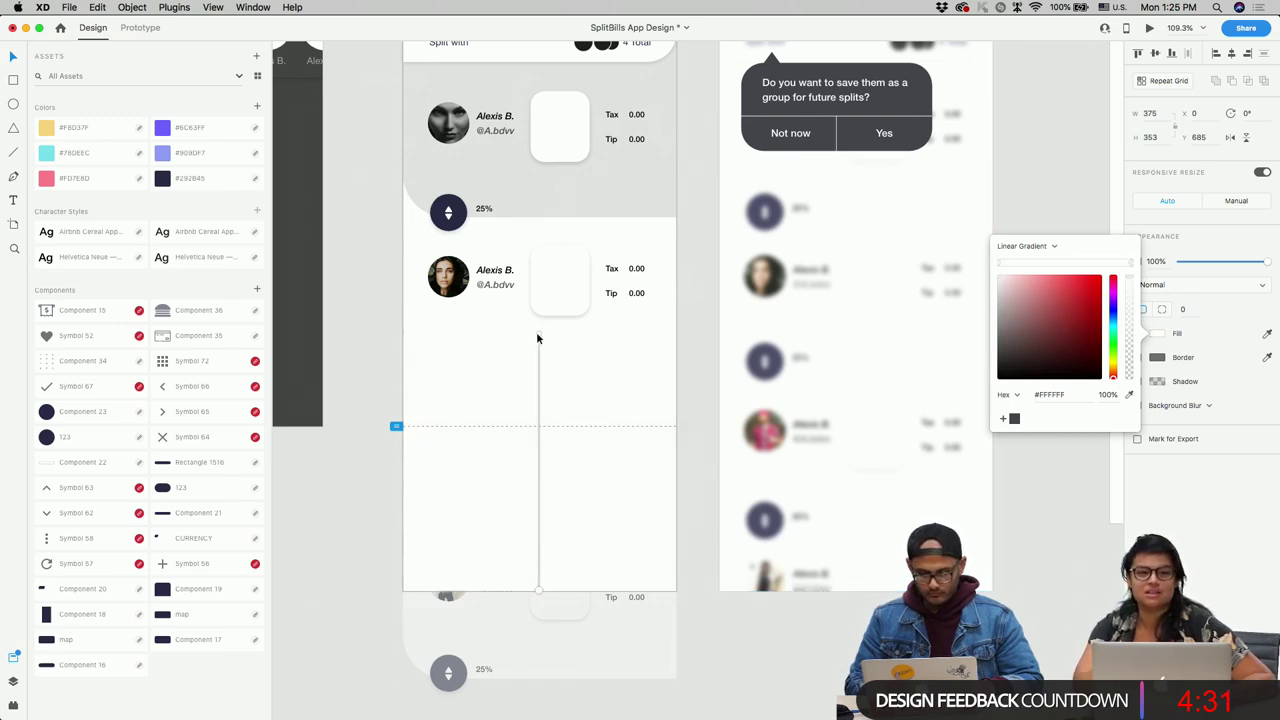
pyautogui.moveTo(1128, 308); pyautogui.dragTo(1133, 445)
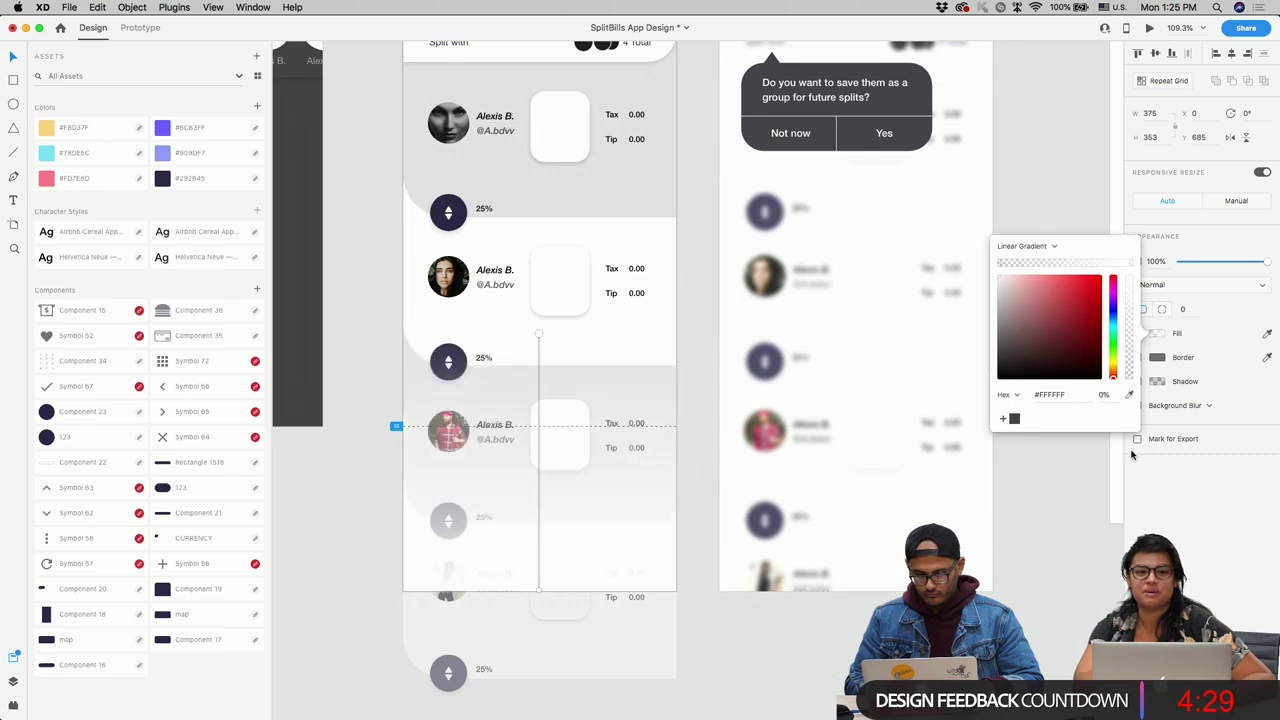
pyautogui.moveTo(545, 588); pyautogui.dragTo(537, 478)
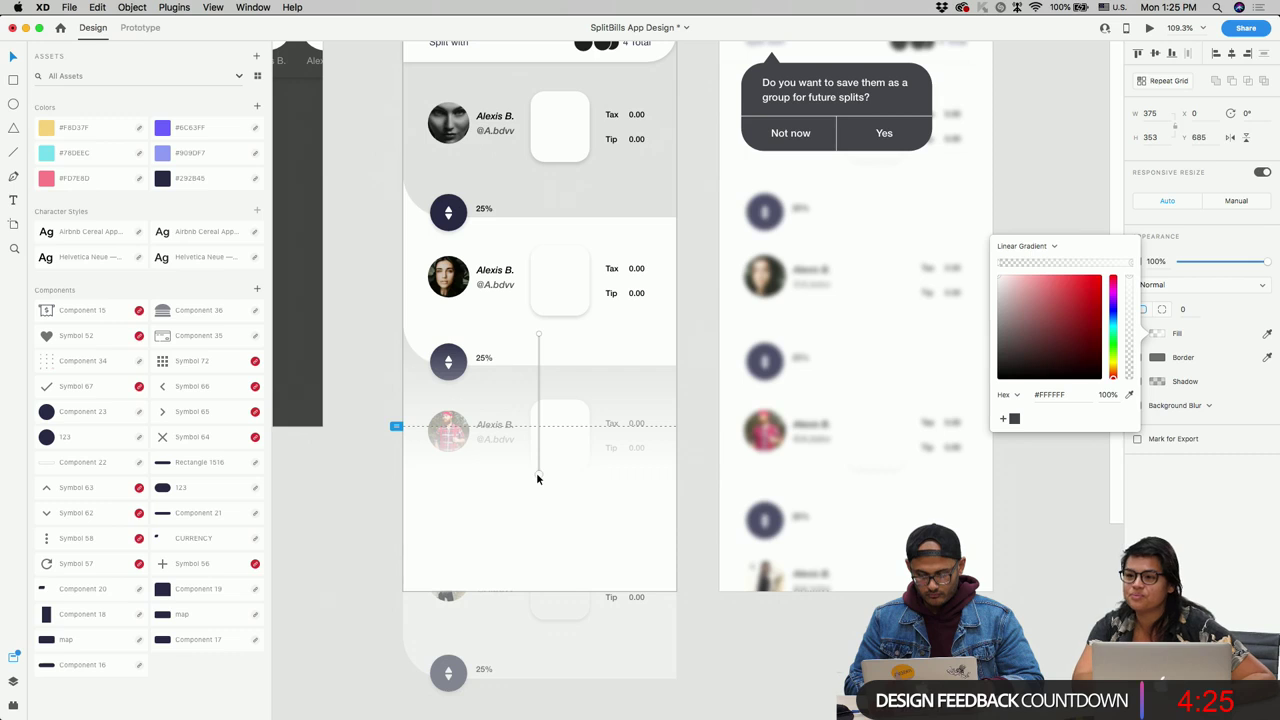
pyautogui.click(720, 611)
# Step: Preview the Split Even/Uneven screen with the fade overlay, then close the preview
pyautogui.click(611, 78)
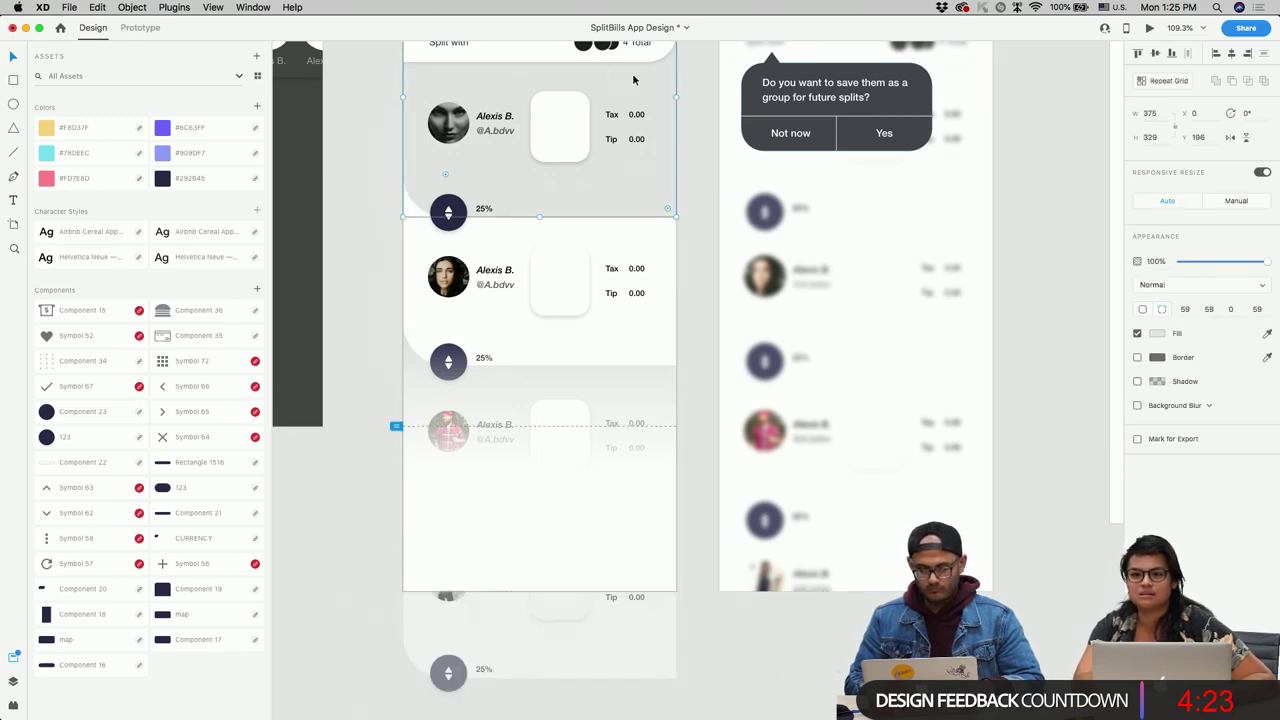
pyautogui.click(1151, 28)
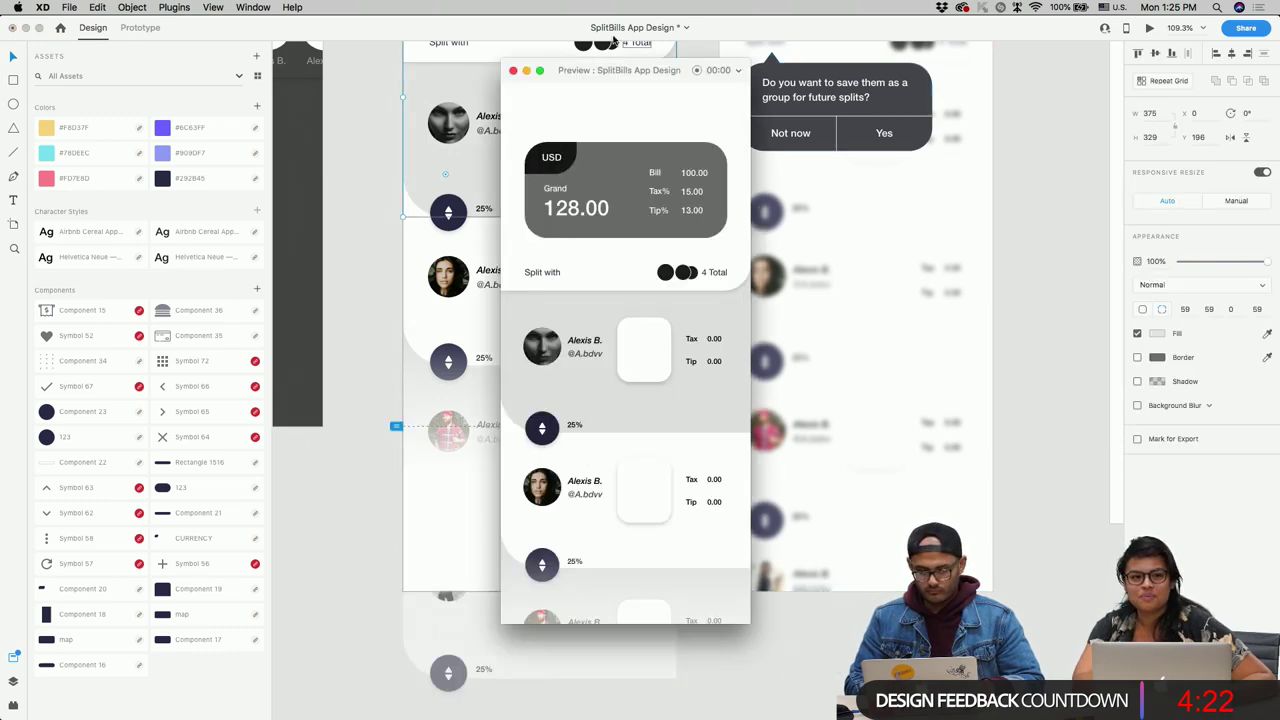
pyautogui.click(513, 71)
pyautogui.click(800, 700)
# Step: Draw a rectangle of about 135 by 57 over the upper part of the fade on the Split Even/Uneven artboard
pyautogui.scroll(-5, 805, 706)
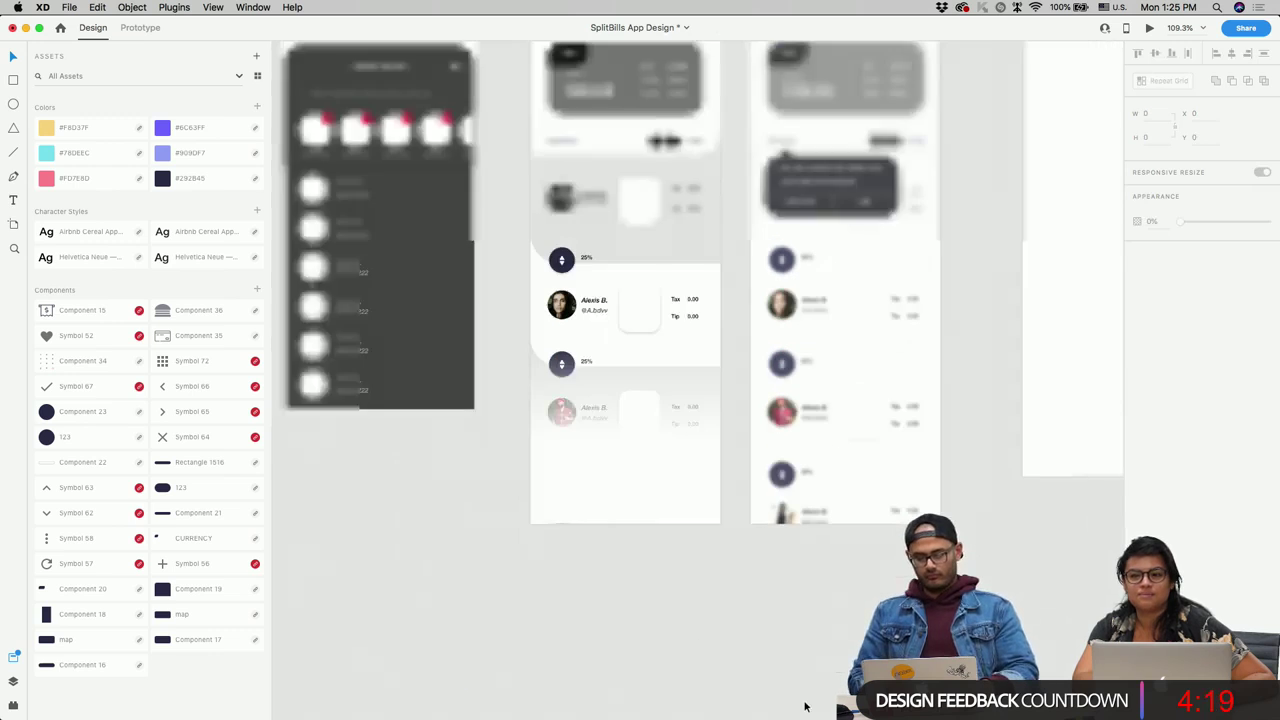
pyautogui.press('l')
pyautogui.moveTo(628, 412); pyautogui.dragTo(671, 432)
pyautogui.press('super+z')
pyautogui.press('r')
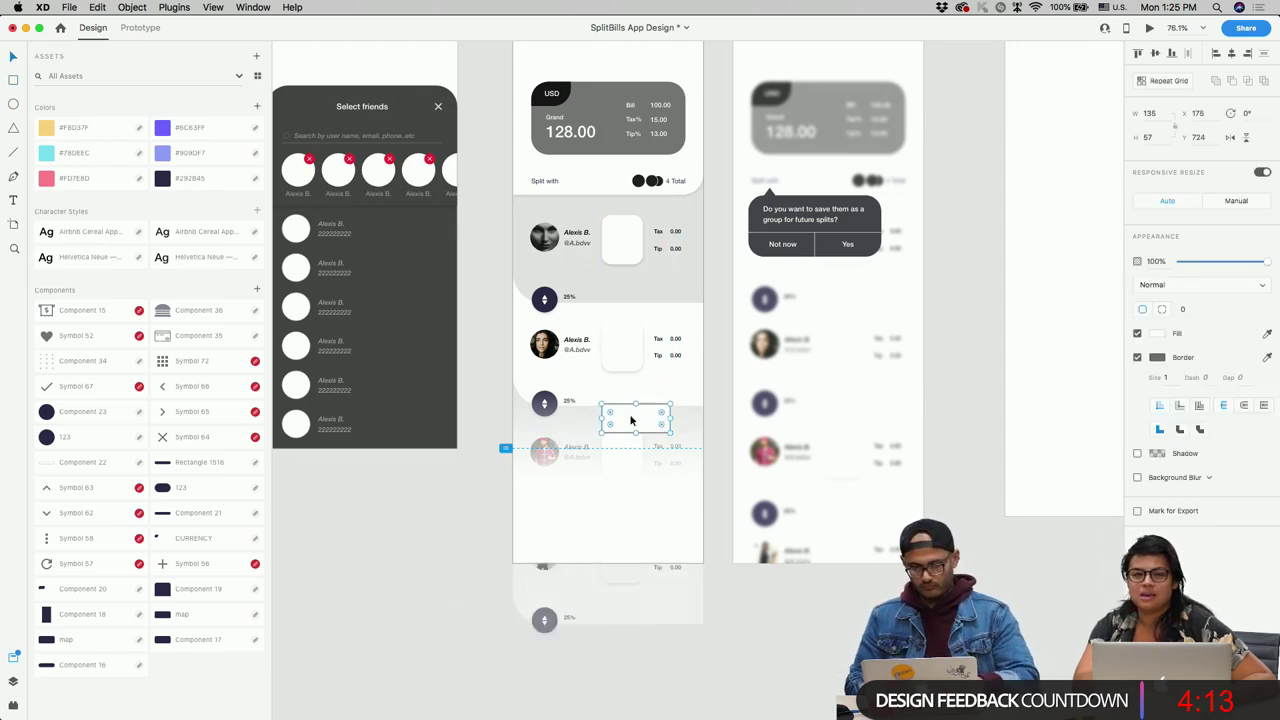
# Step: Move the small rectangle to X 219, Y 724 and round its corners to a radius of 29
pyautogui.scroll(5, 631, 421)
pyautogui.moveTo(687, 406); pyautogui.dragTo(666, 421)
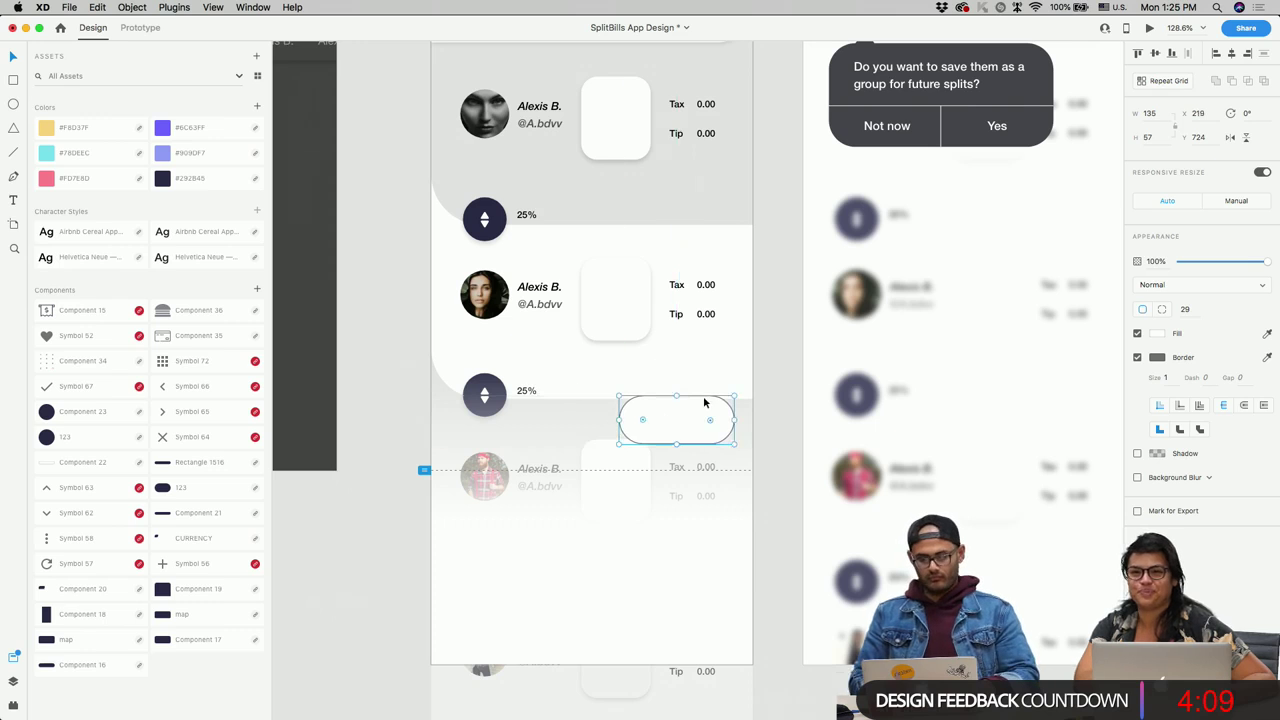
pyautogui.scroll(3, 666, 420)
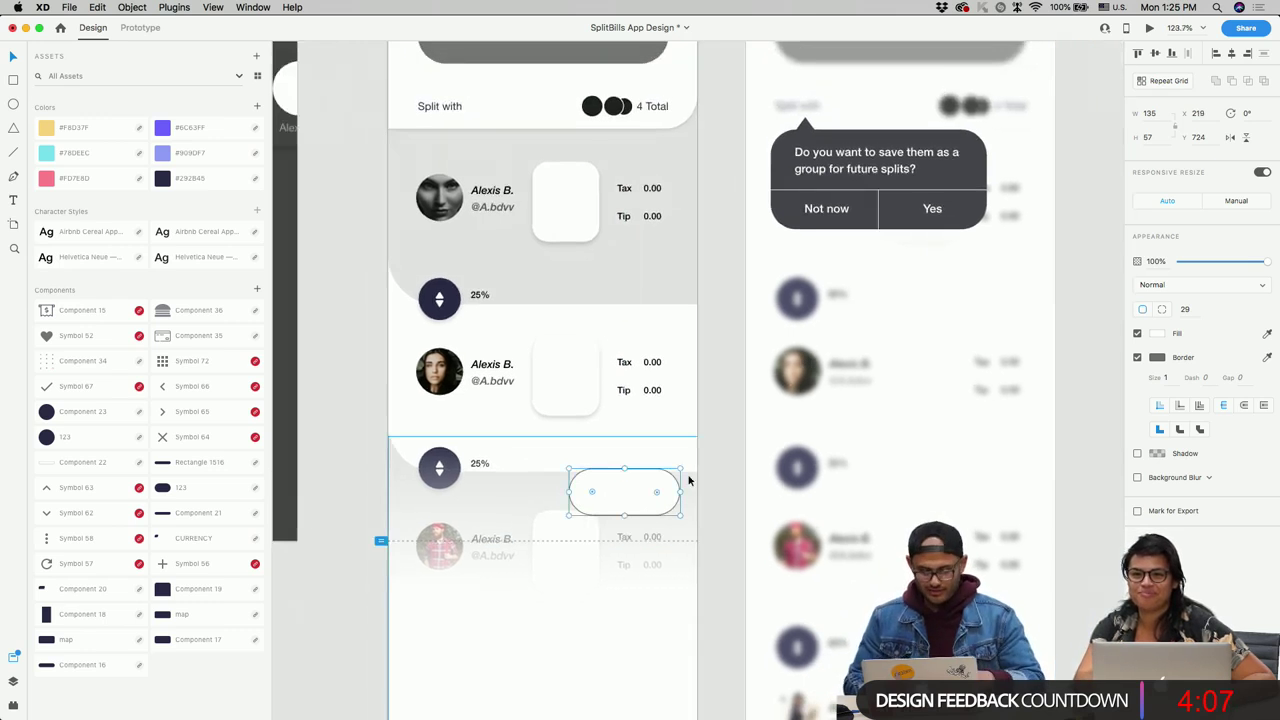
pyautogui.scroll(-3, 688, 481)
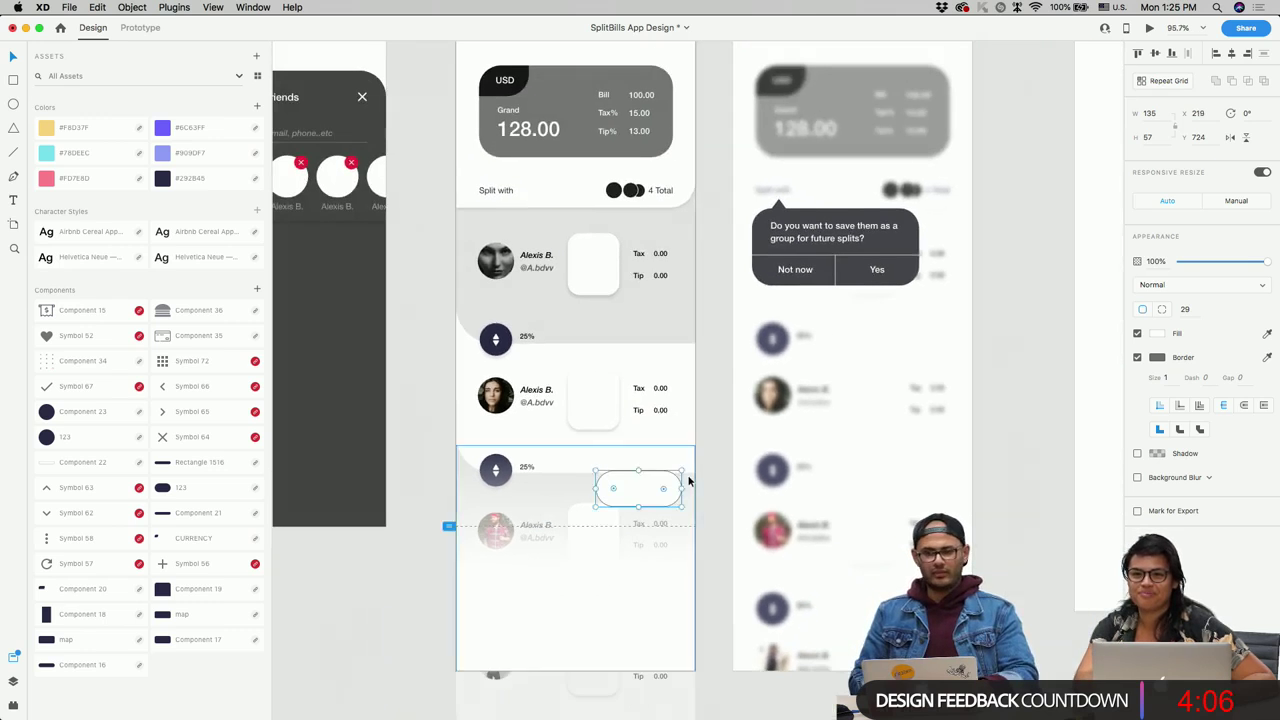
# Step: Resize the pill-shaped rectangle on the Split Even/Uneven screen to 106 by 49 at X 248, Y 732
pyautogui.click(1149, 28)
pyautogui.click(513, 70)
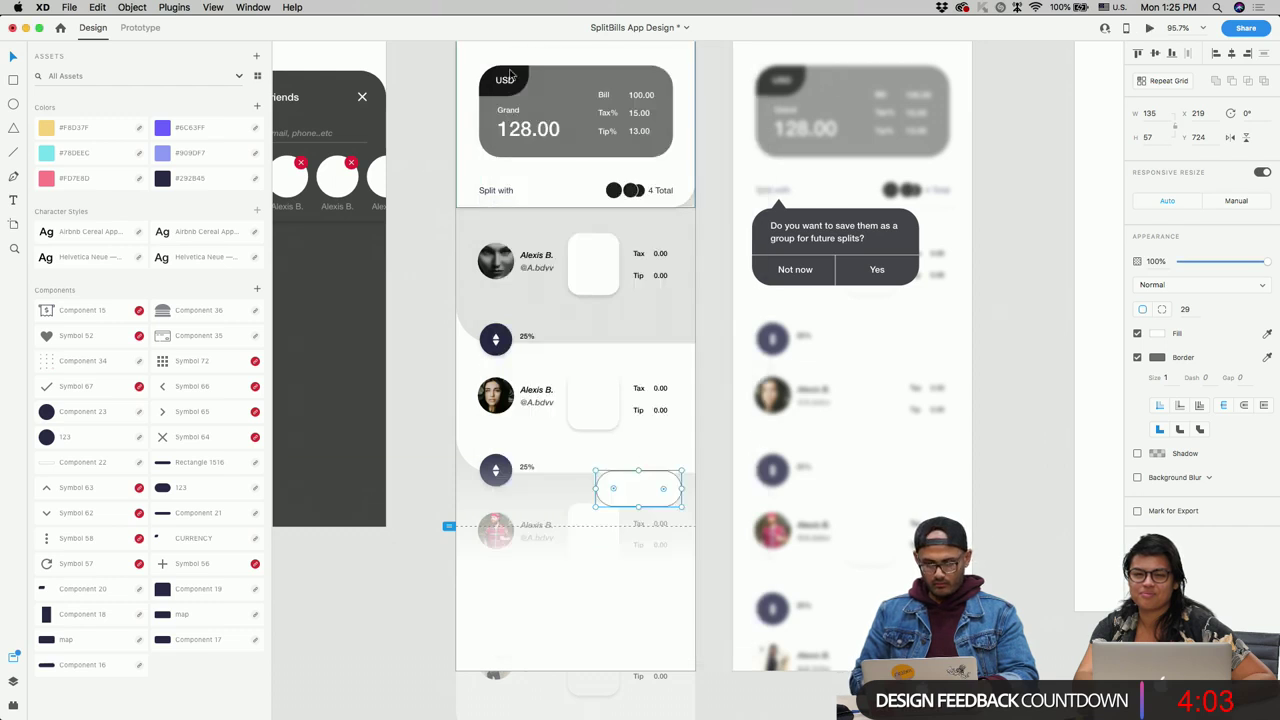
pyautogui.scroll(5, 545, 421)
pyautogui.moveTo(636, 510); pyautogui.dragTo(732, 512)
pyautogui.scroll(-10, 732, 512)
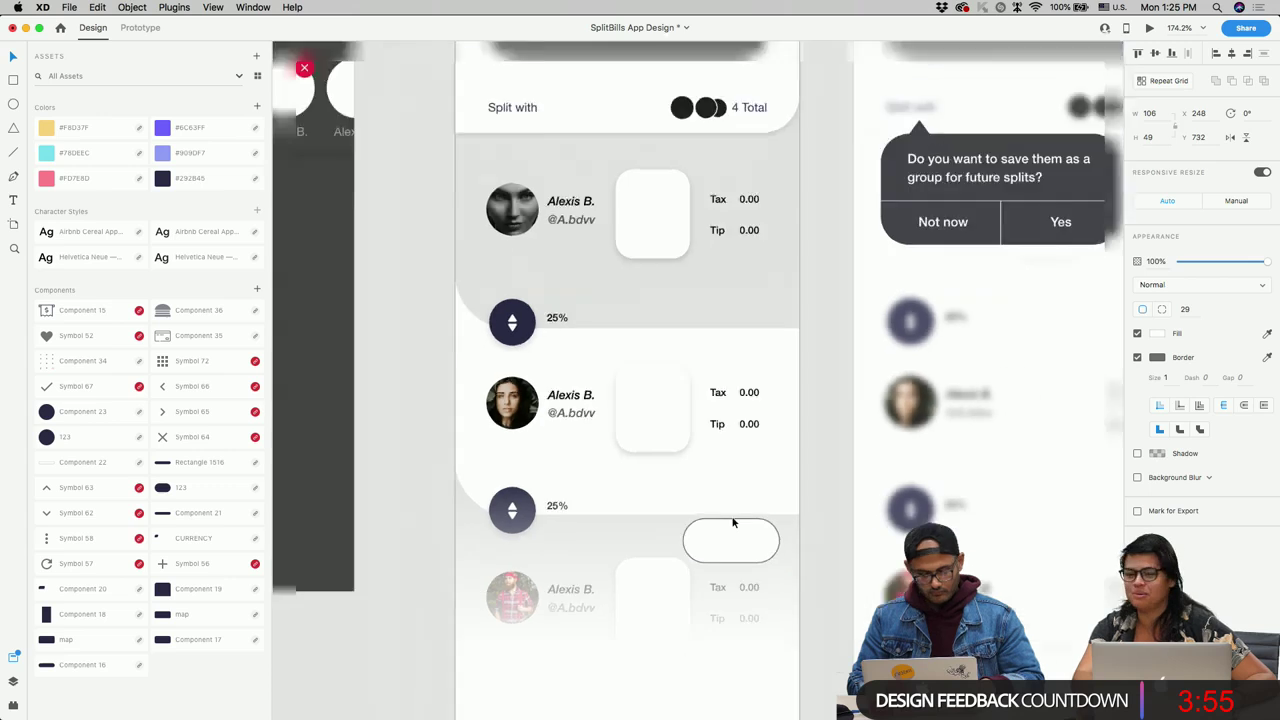
pyautogui.click(634, 605)
pyautogui.scroll(8, 634, 600)
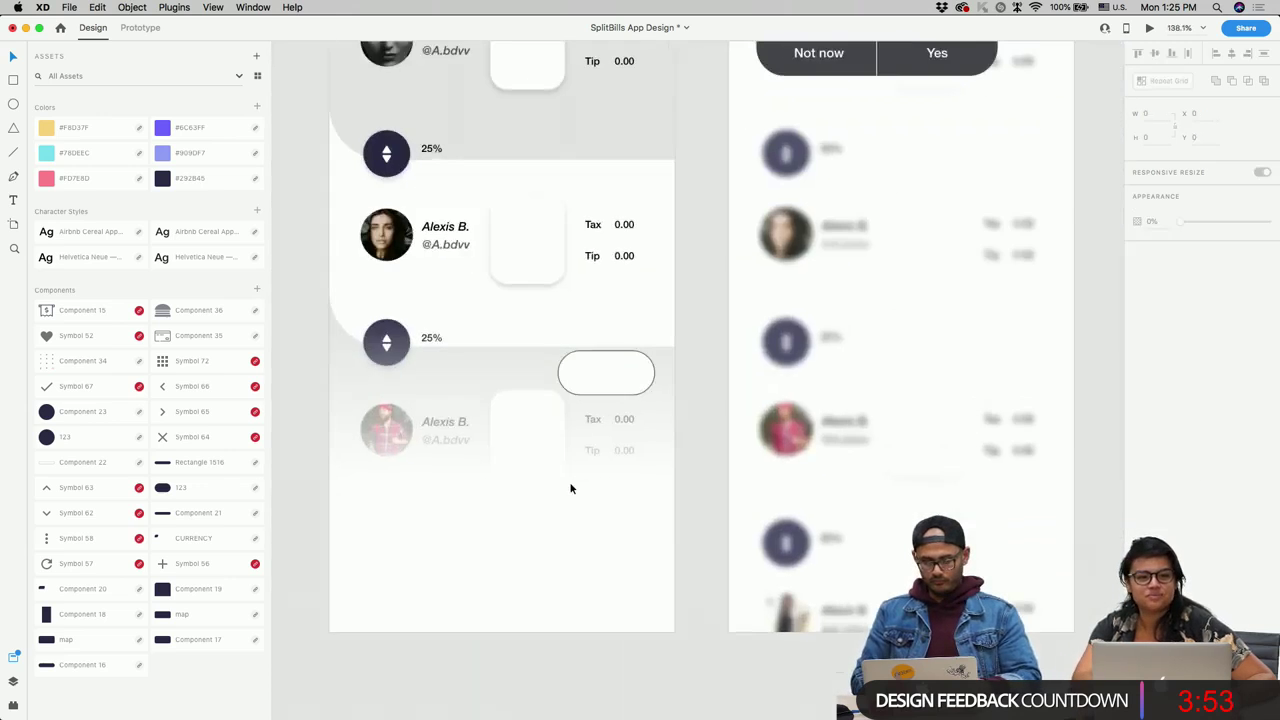
# Step: Remove the pill's border and fill it with the solid color #45454A
pyautogui.scroll(-3, 571, 486)
pyautogui.scroll(1, 609, 375)
pyautogui.click(600, 425)
pyautogui.click(1138, 357)
pyautogui.click(1157, 333)
pyautogui.click(1015, 411)
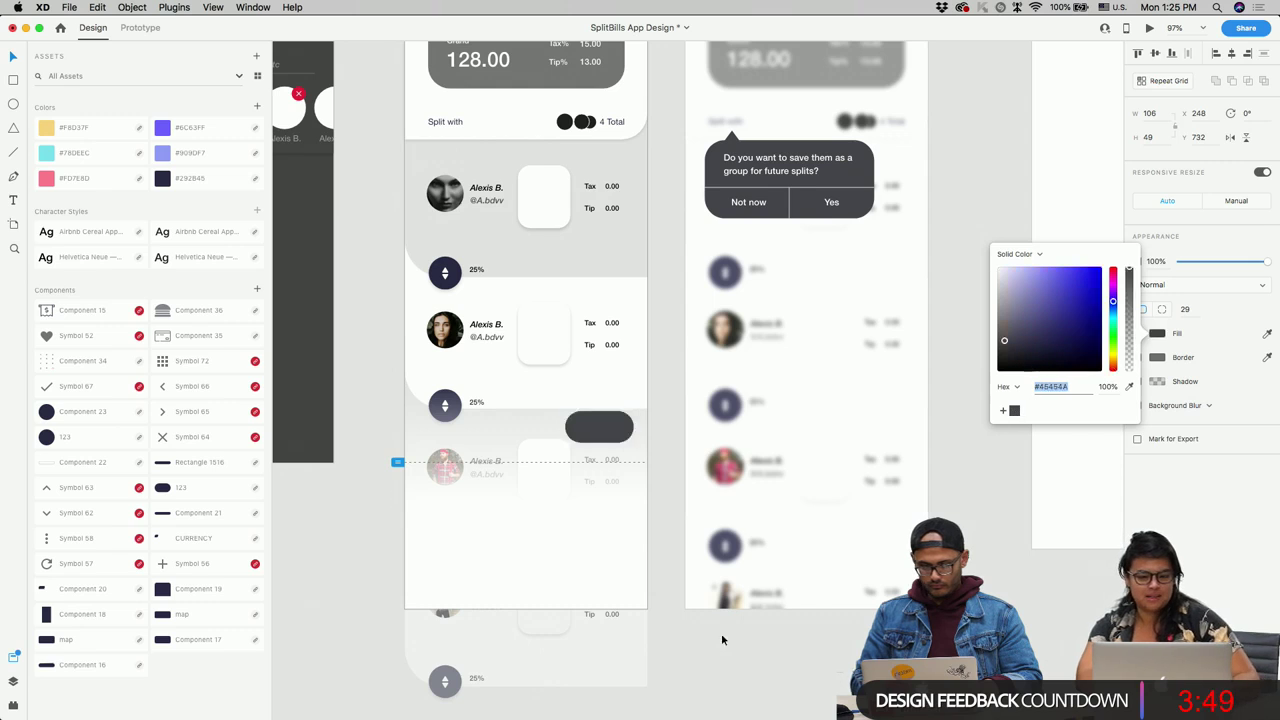
pyautogui.click(720, 633)
# Step: Copy the tooltip's Not now label onto the dark pill and change its text to a center-aligned Options
pyautogui.scroll(3, 659, 430)
pyautogui.moveTo(744, 266); pyautogui.dragTo(594, 490)
pyautogui.doubleClick(594, 488)
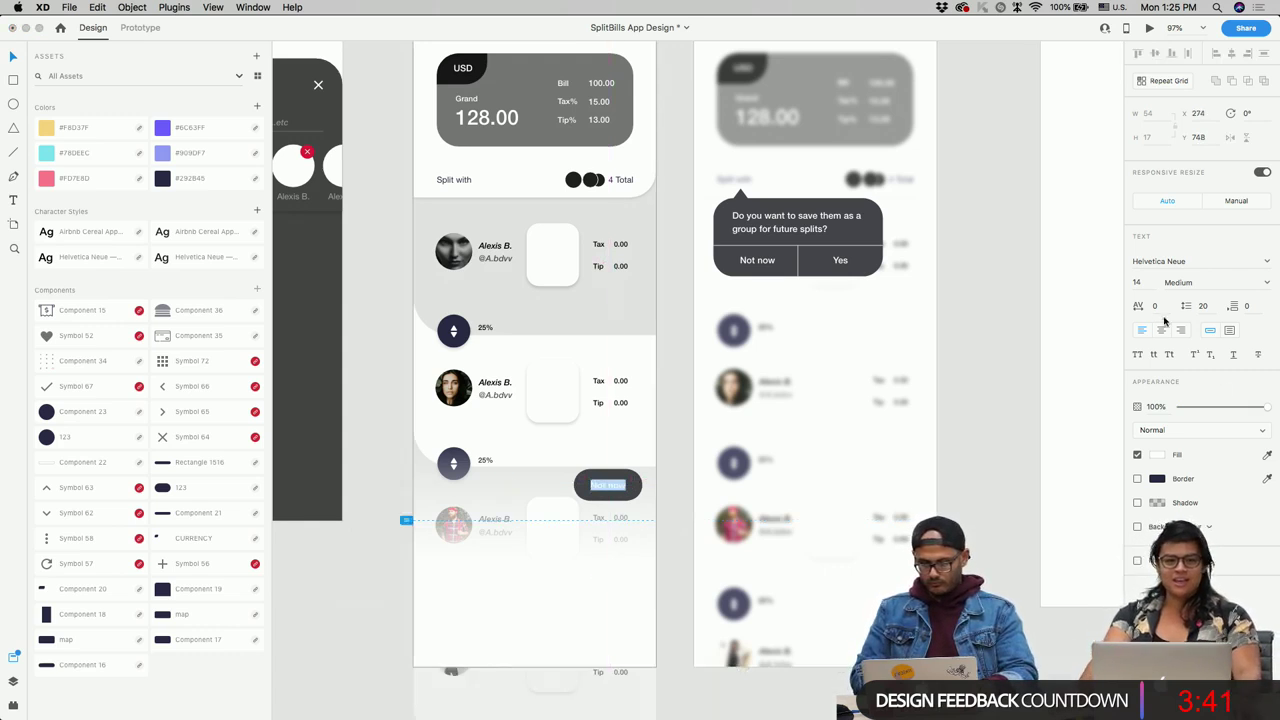
pyautogui.write('Options')
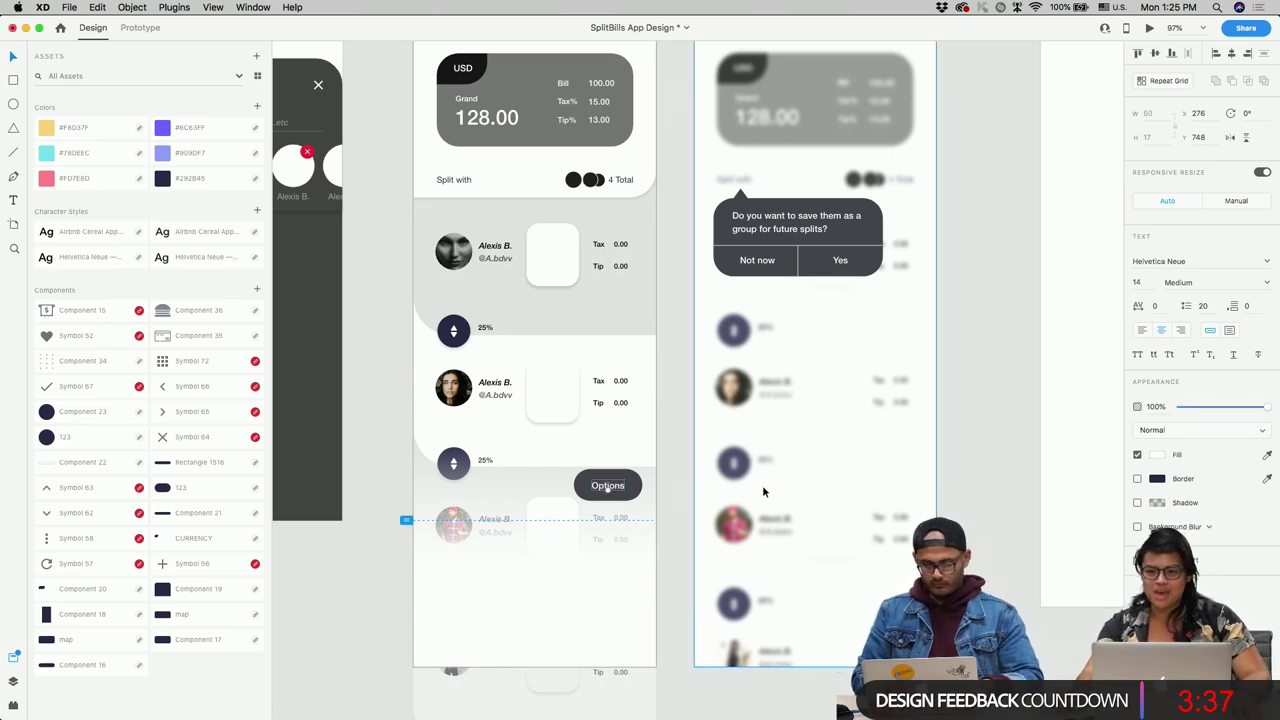
pyautogui.scroll(-3, 762, 485)
pyautogui.click(886, 572)
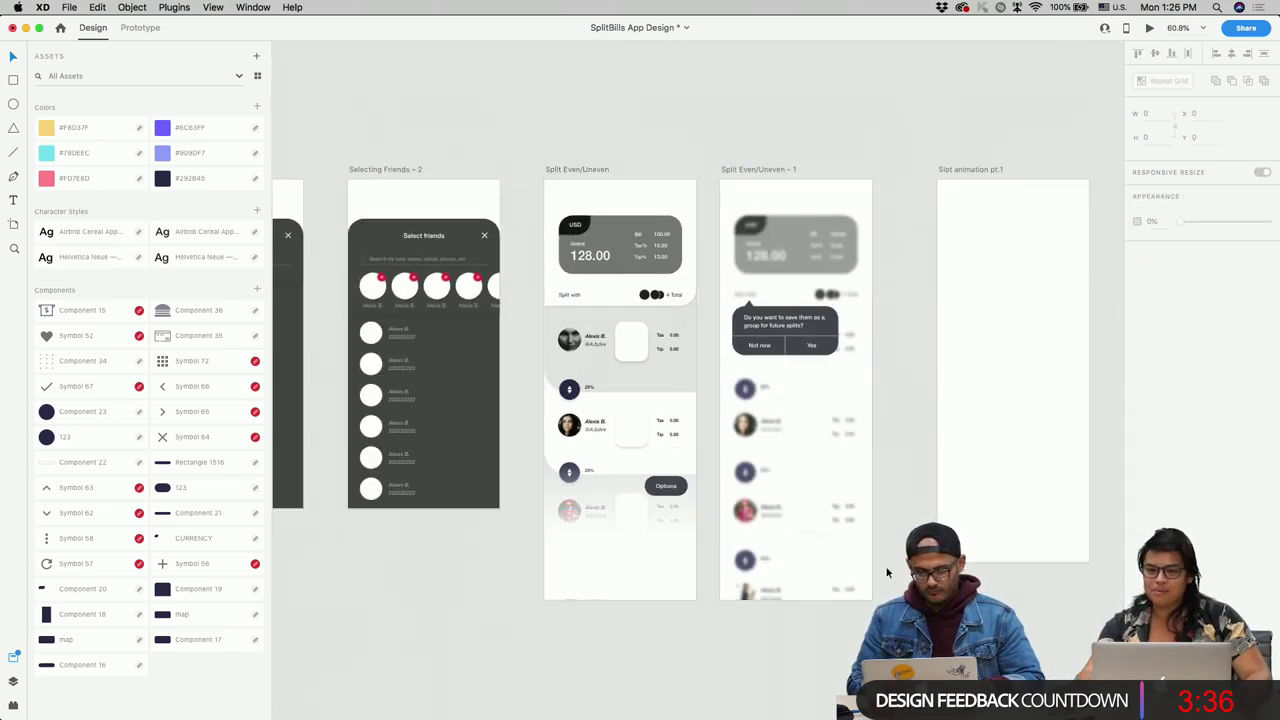
# Step: Check the Options button and look over the Slot animation pt.1, Slot animation pt.2 and Options Button artboards
pyautogui.click(666, 486)
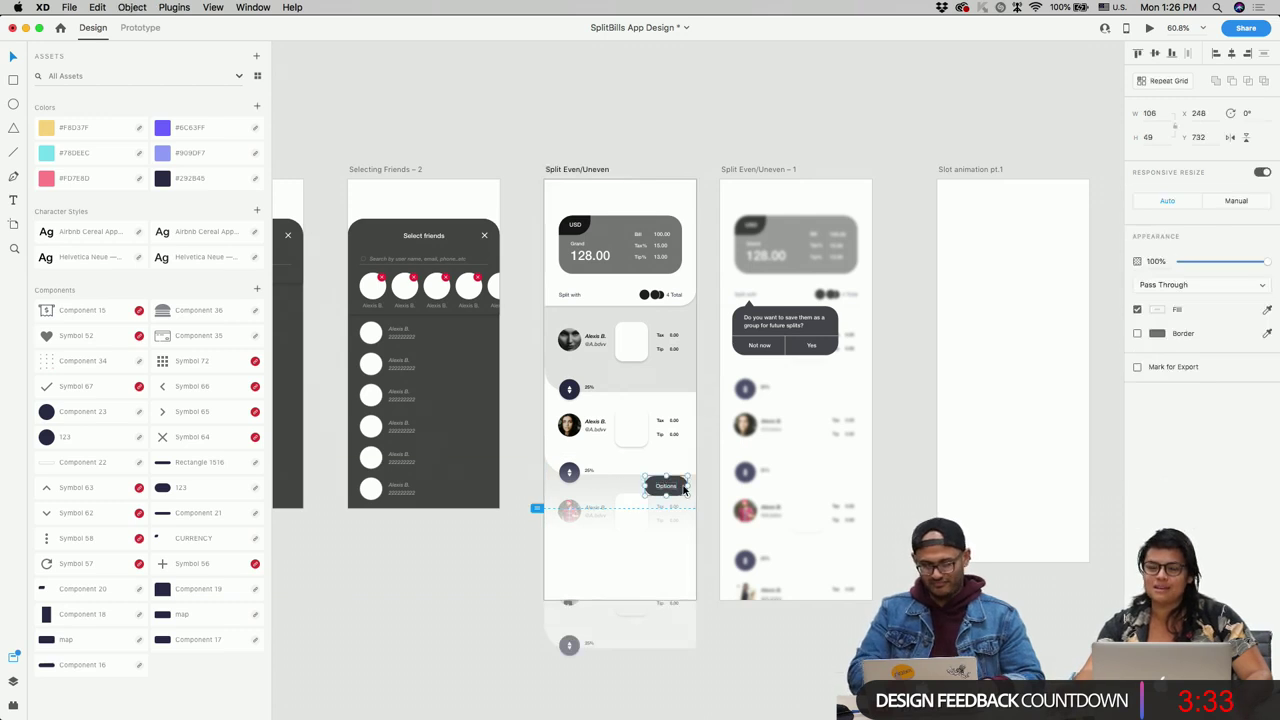
pyautogui.hscroll(3, 858, 161)
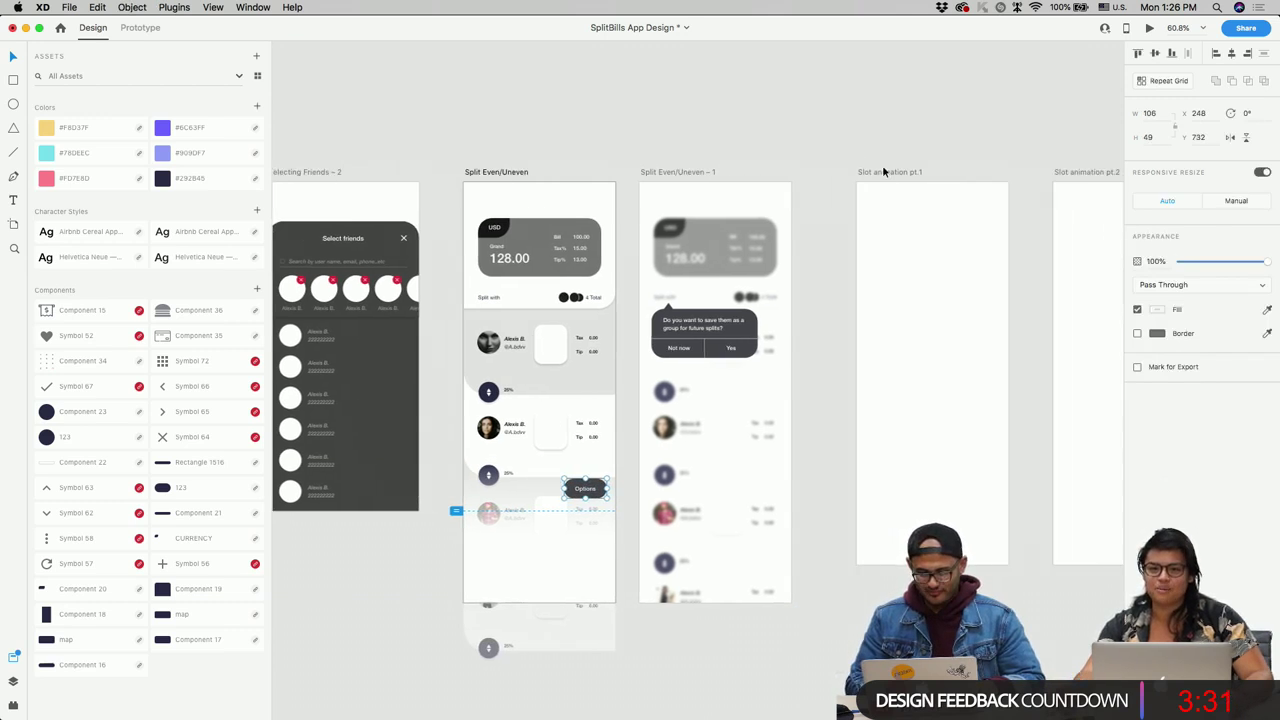
pyautogui.click(882, 174)
pyautogui.hscroll(10, 1052, 165)
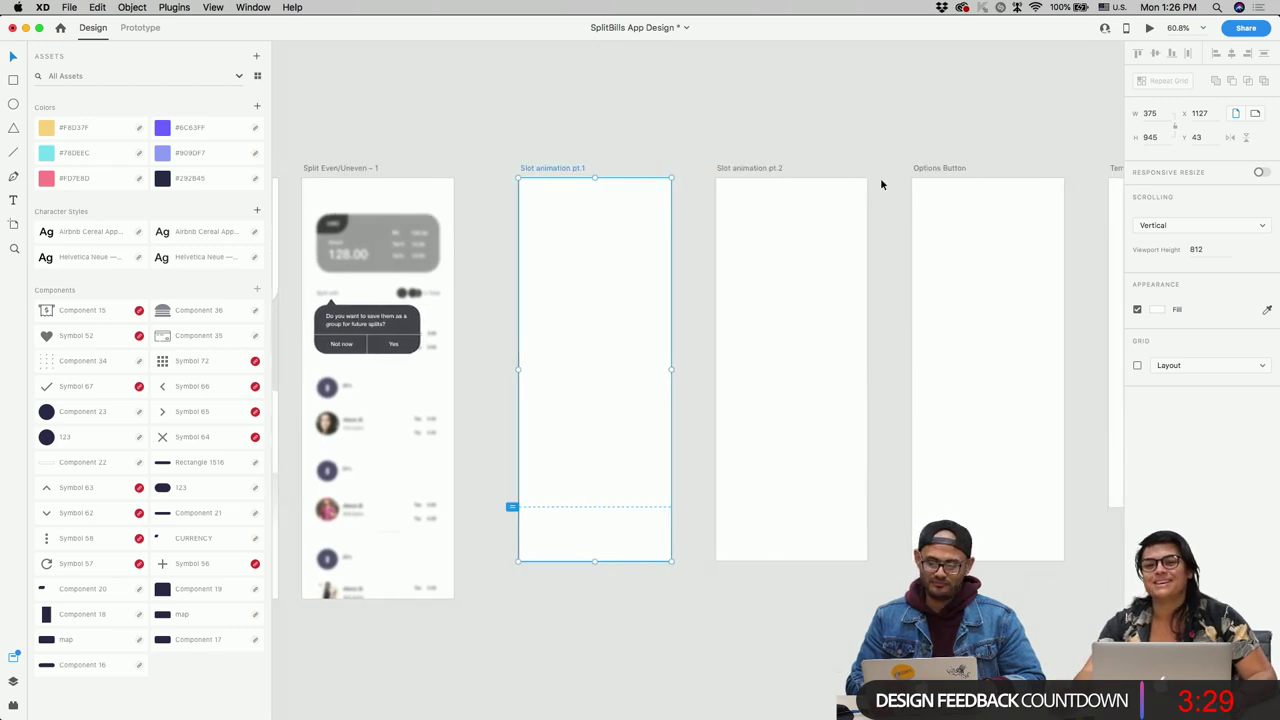
pyautogui.keyDown('shift'); pyautogui.click(760, 168); pyautogui.keyUp('shift')
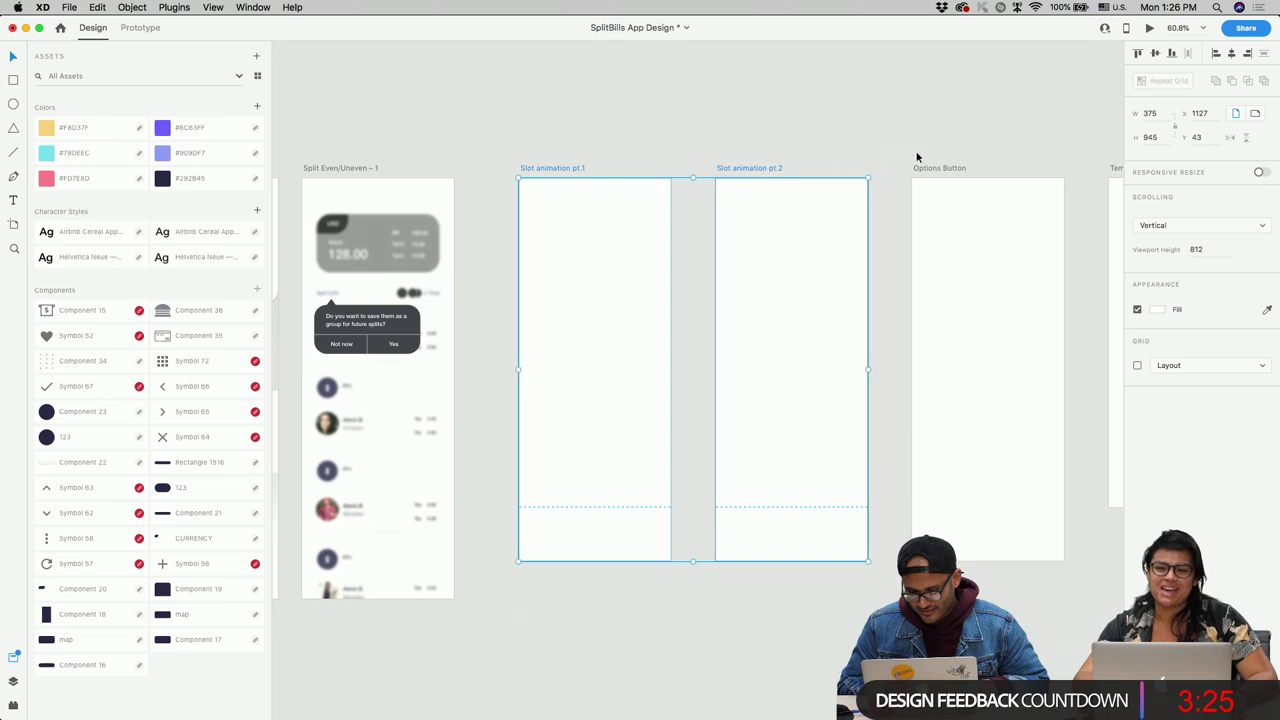
pyautogui.hscroll(6, 917, 160)
pyautogui.hscroll(-5, 899, 167)
pyautogui.scroll(-5, 905, 160)
pyautogui.scroll(-3, 905, 159)
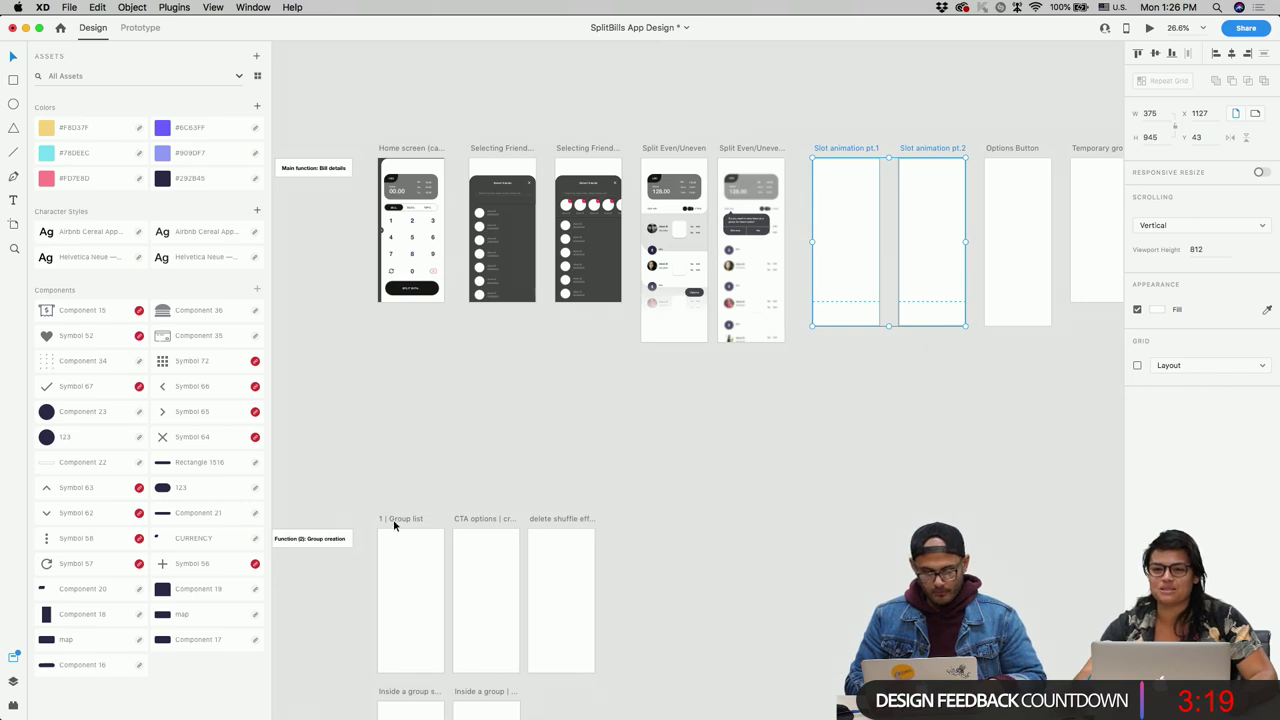
pyautogui.scroll(3, 393, 519)
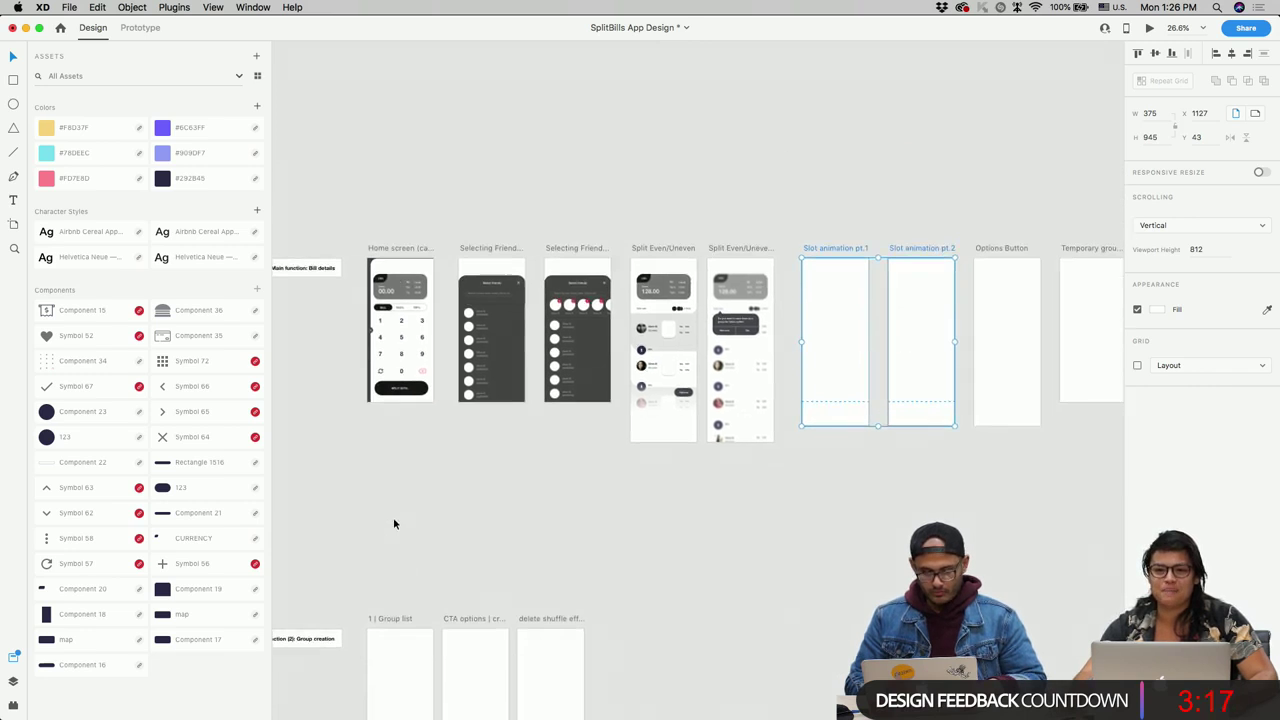
pyautogui.scroll(5, 610, 376)
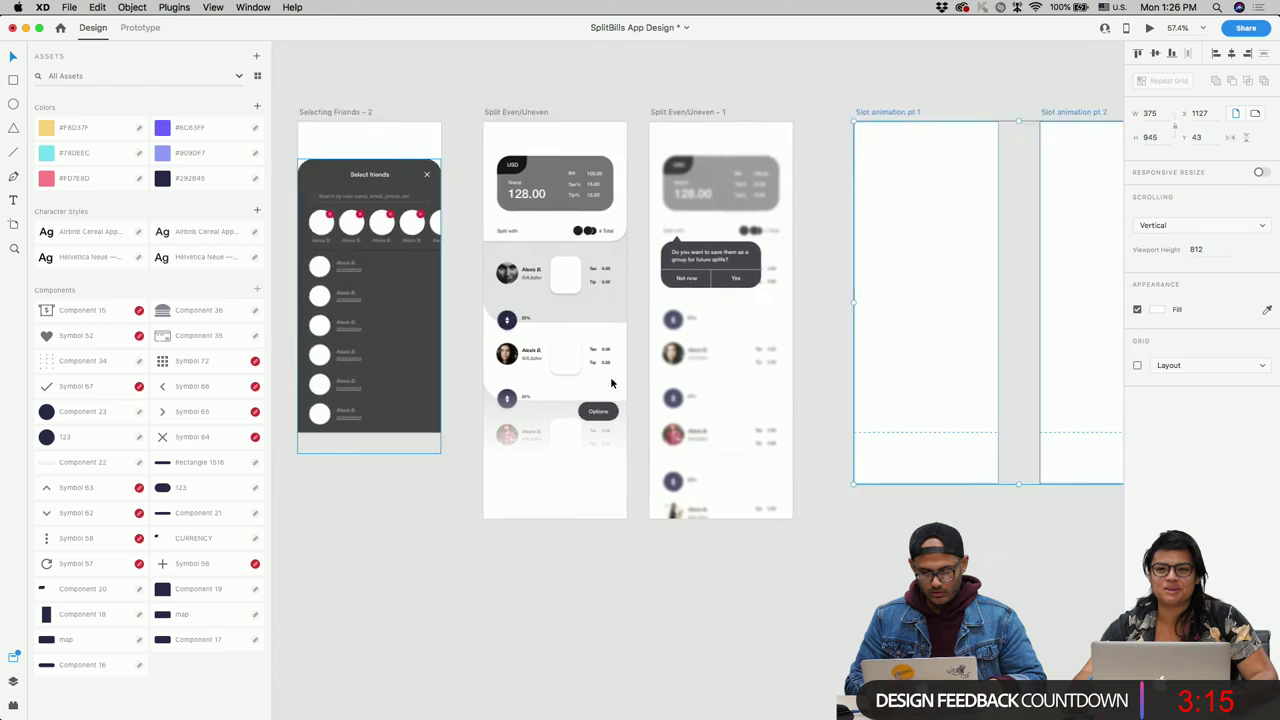
pyautogui.hscroll(-5, 610, 376)
# Step: Select the blur overlay on the Split Even/Uneven – 1 artboard and inspect that artboard's layers
pyautogui.click(698, 336)
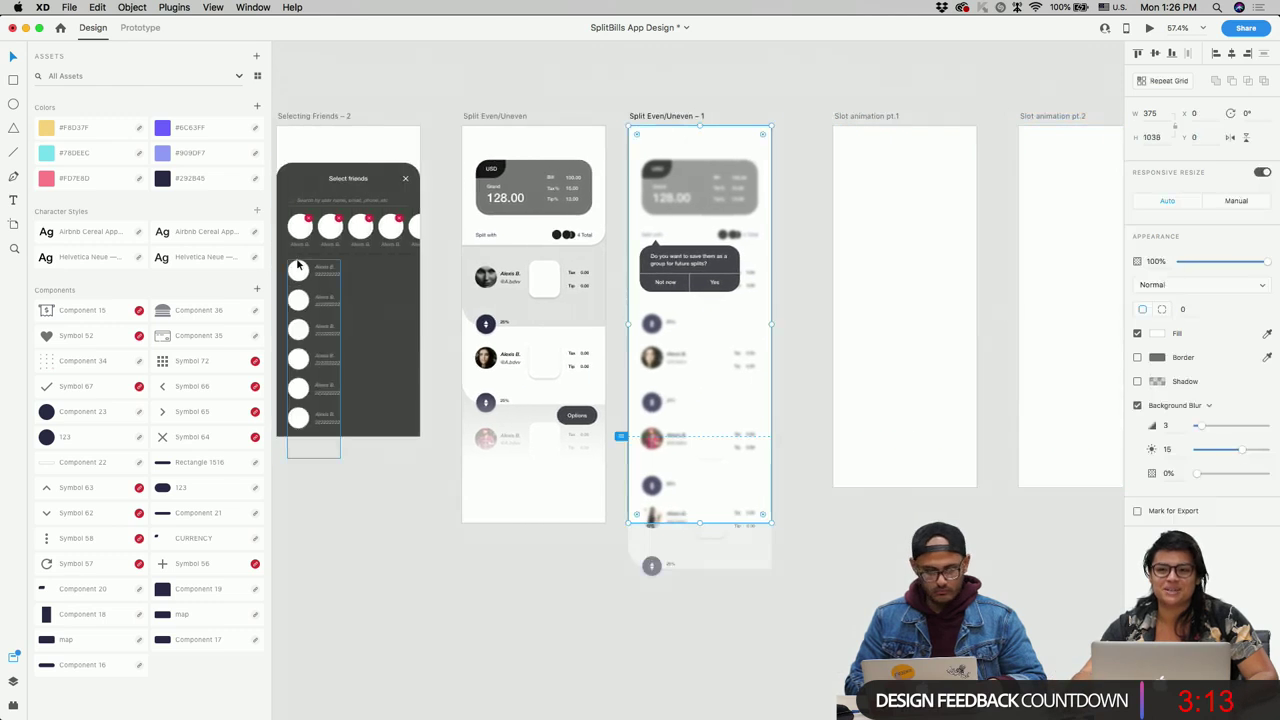
pyautogui.press('super+y')
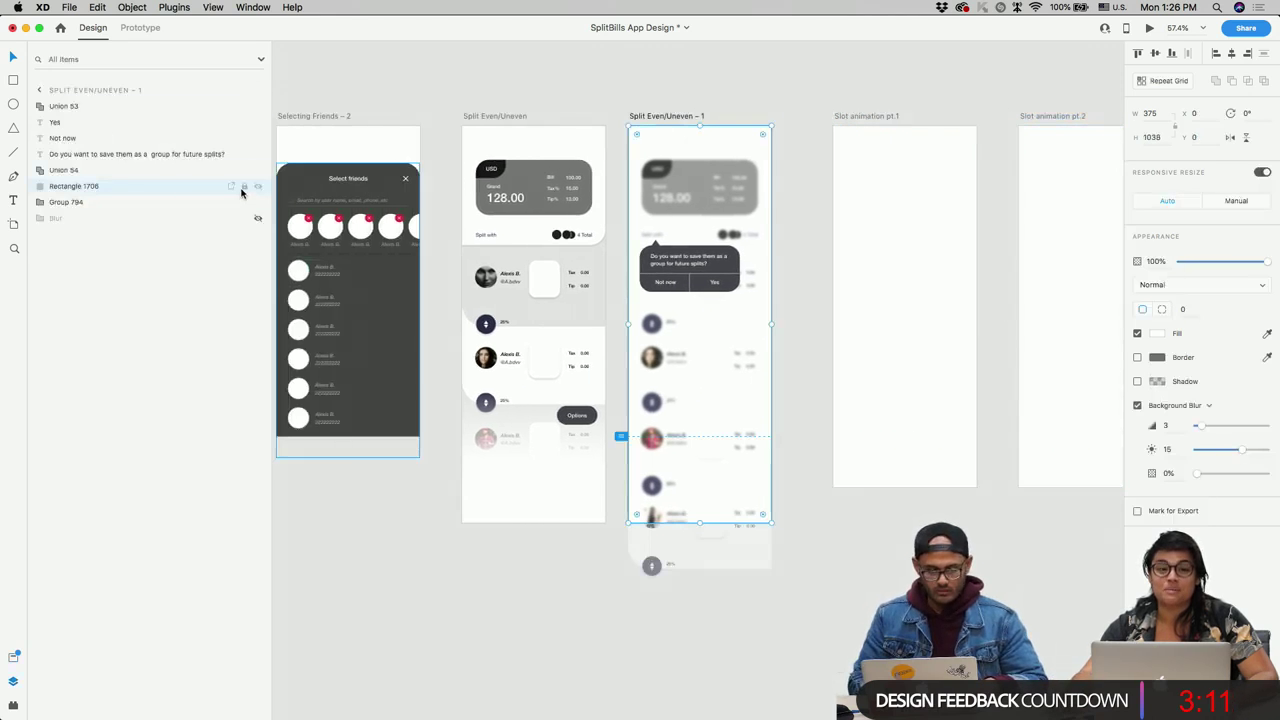
pyautogui.click(777, 334)
# Step: Compare the empty Group creation artboards with the Bill details screens and examine the spacing between the two rows
pyautogui.scroll(-10, 777, 336)
pyautogui.scroll(-3, 778, 338)
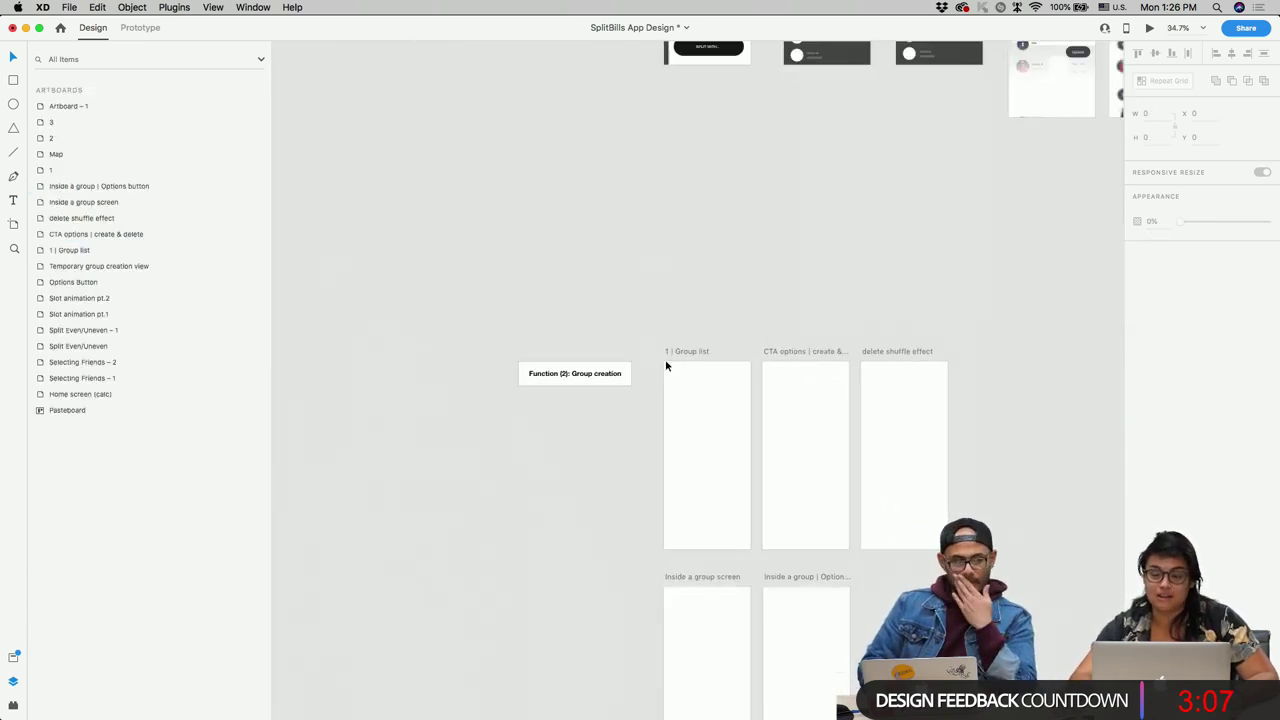
pyautogui.click(697, 350)
pyautogui.scroll(5, 690, 350)
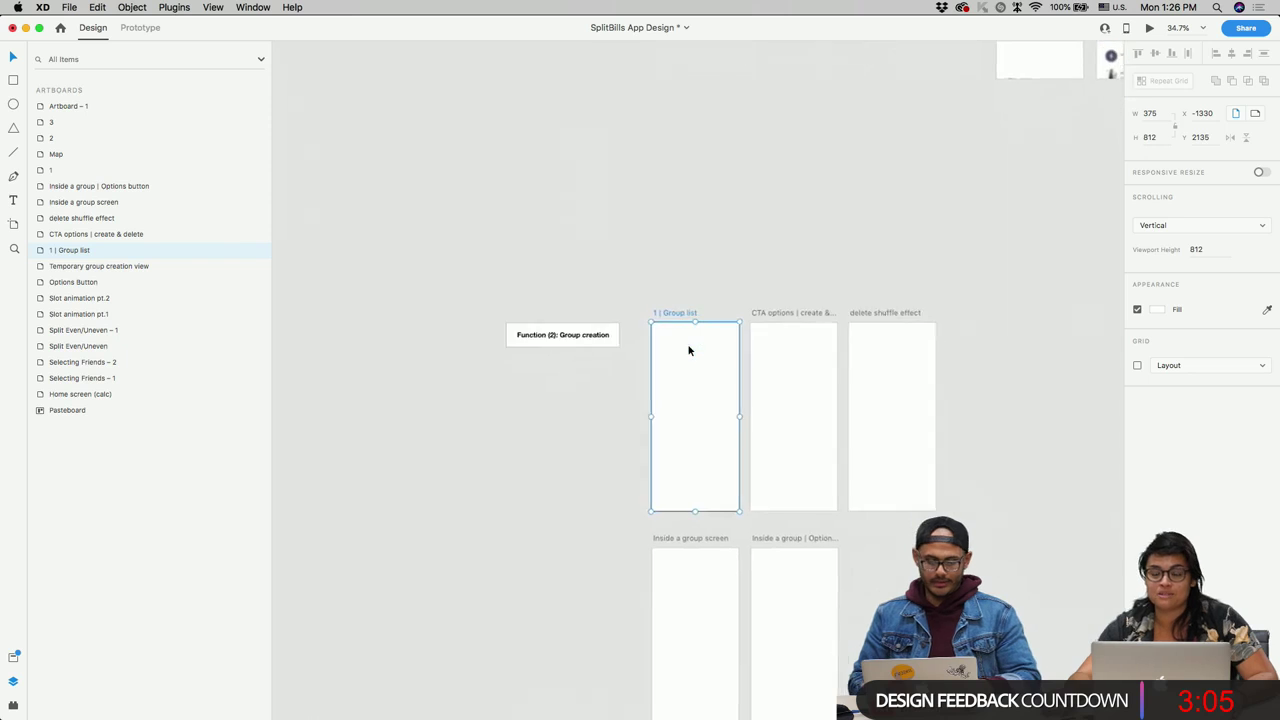
pyautogui.scroll(-1, 671, 348)
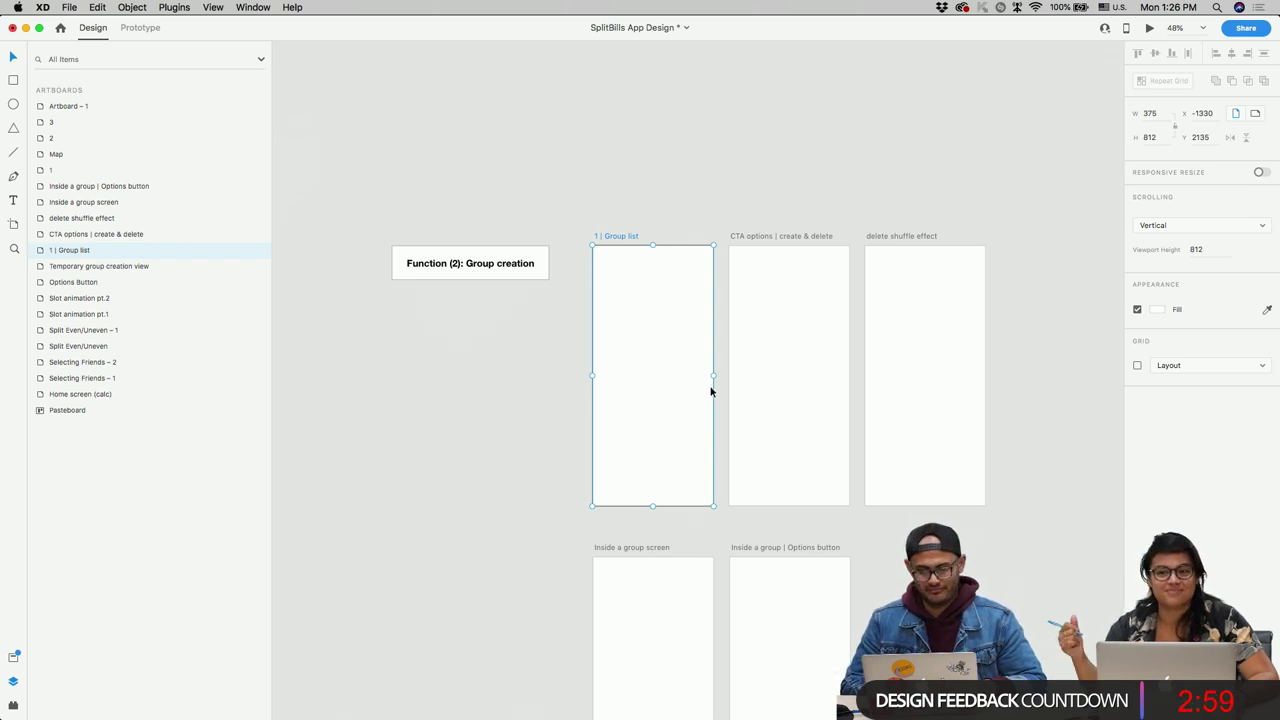
pyautogui.scroll(5, 707, 385)
pyautogui.scroll(-4, 706, 385)
pyautogui.scroll(3, 446, 262)
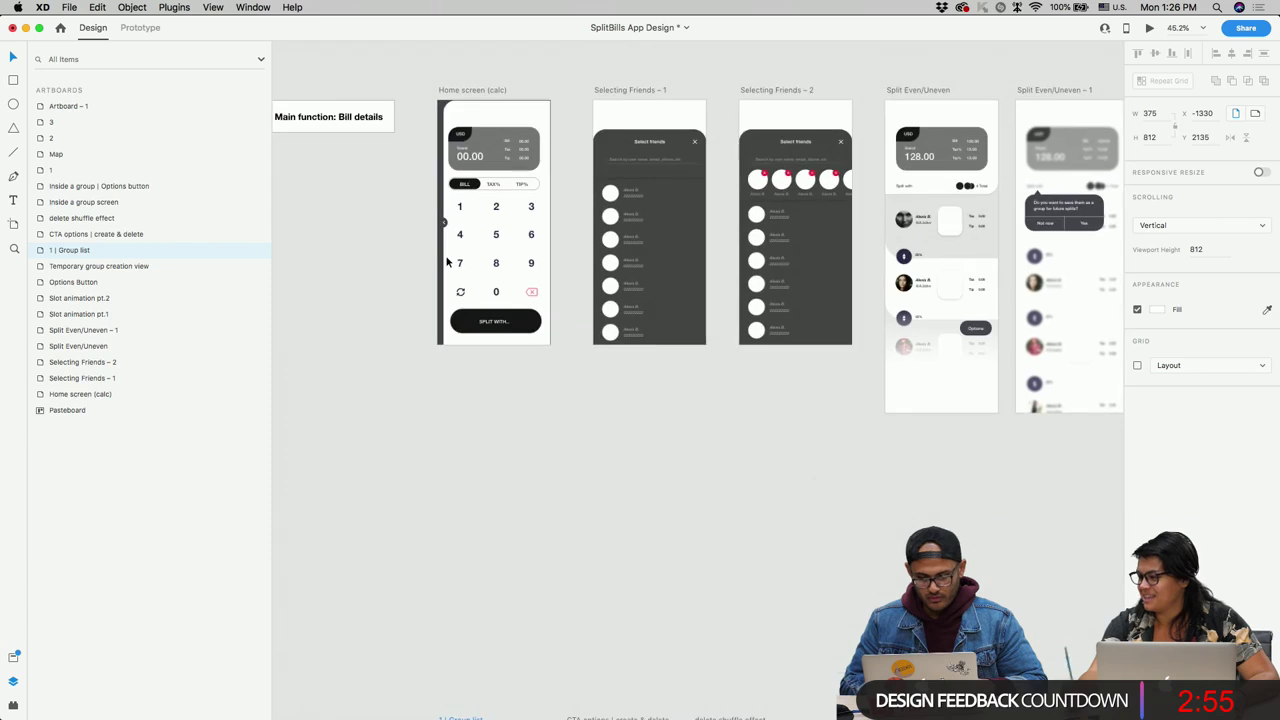
pyautogui.hscroll(2, 400, 240)
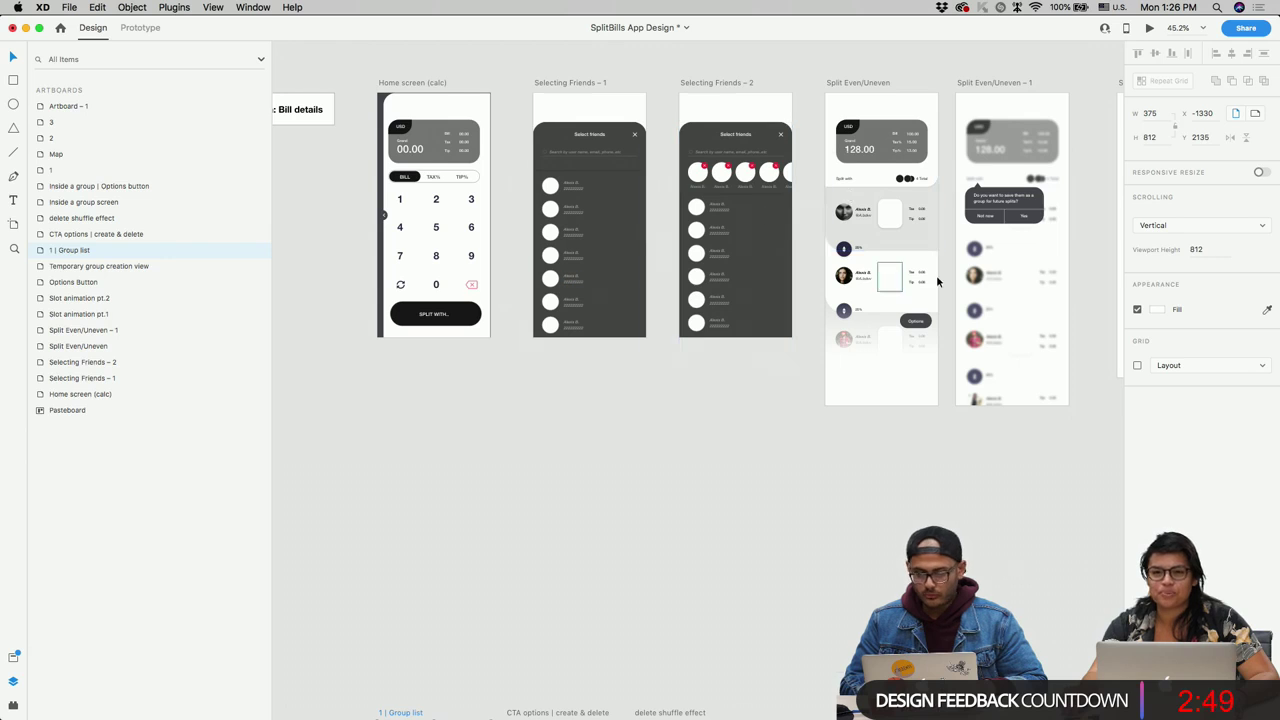
pyautogui.scroll(-10, 984, 438)
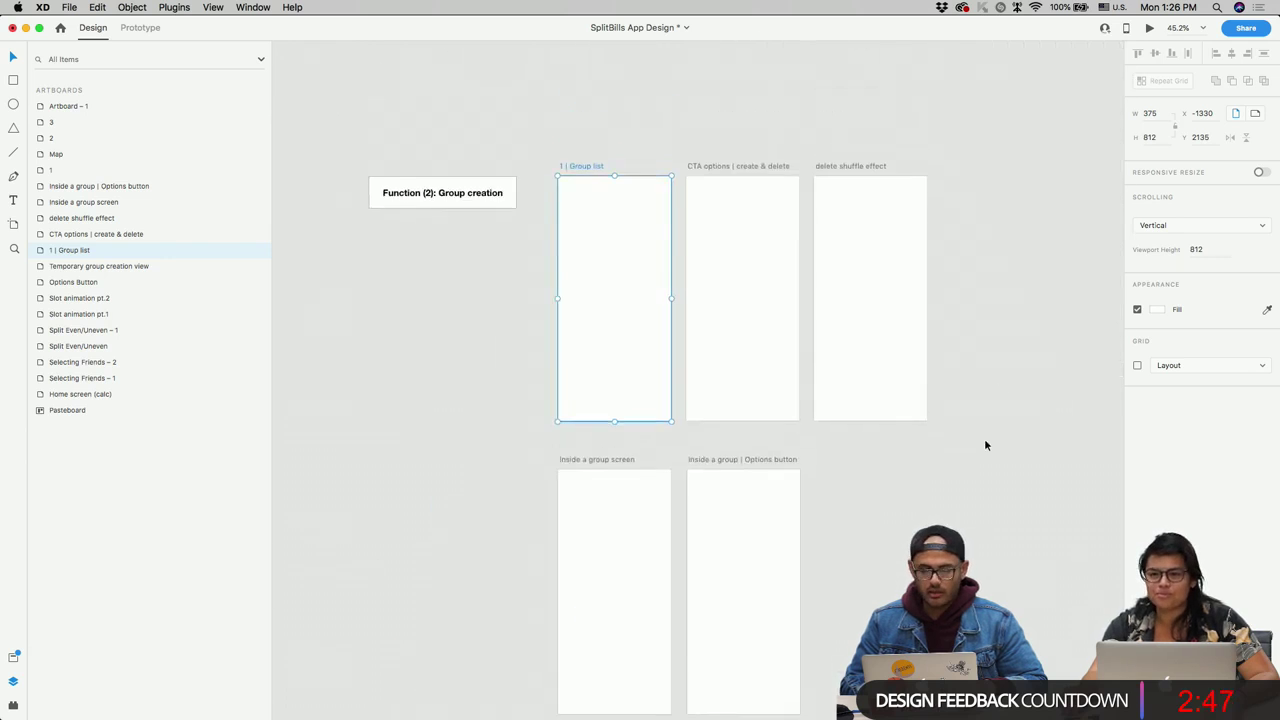
pyautogui.scroll(6, 985, 445)
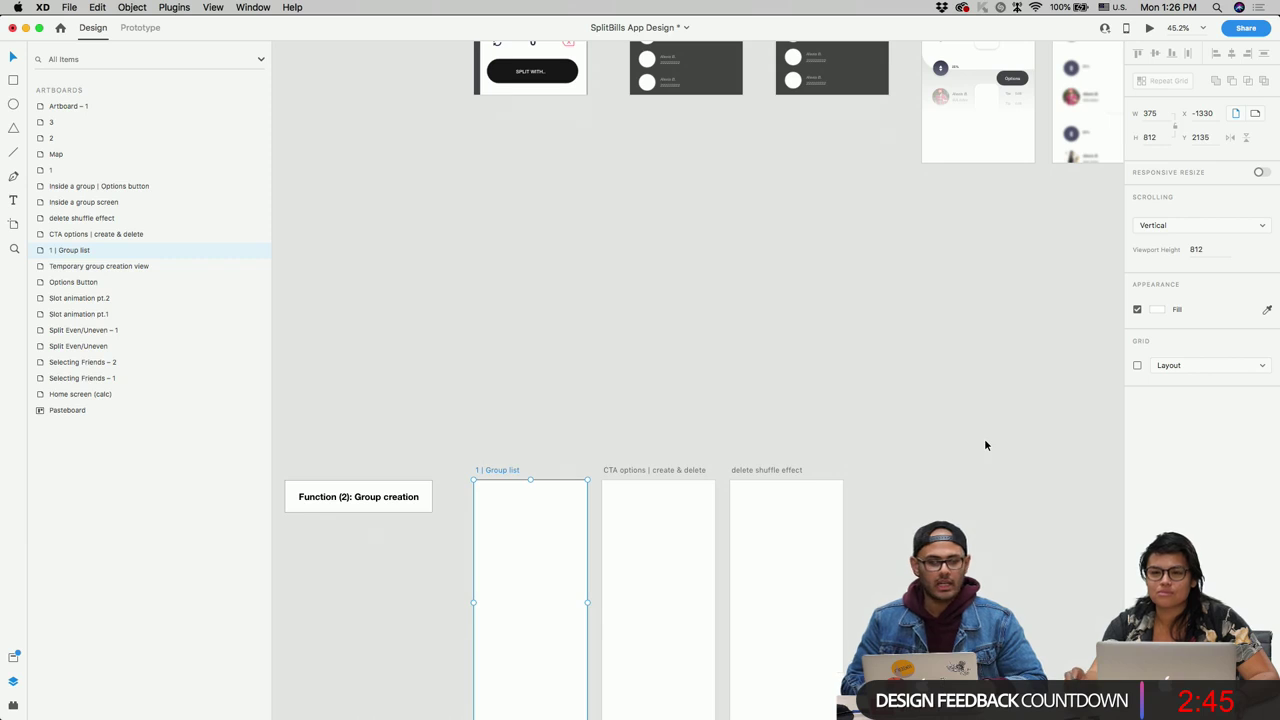
pyautogui.scroll(-8, 985, 445)
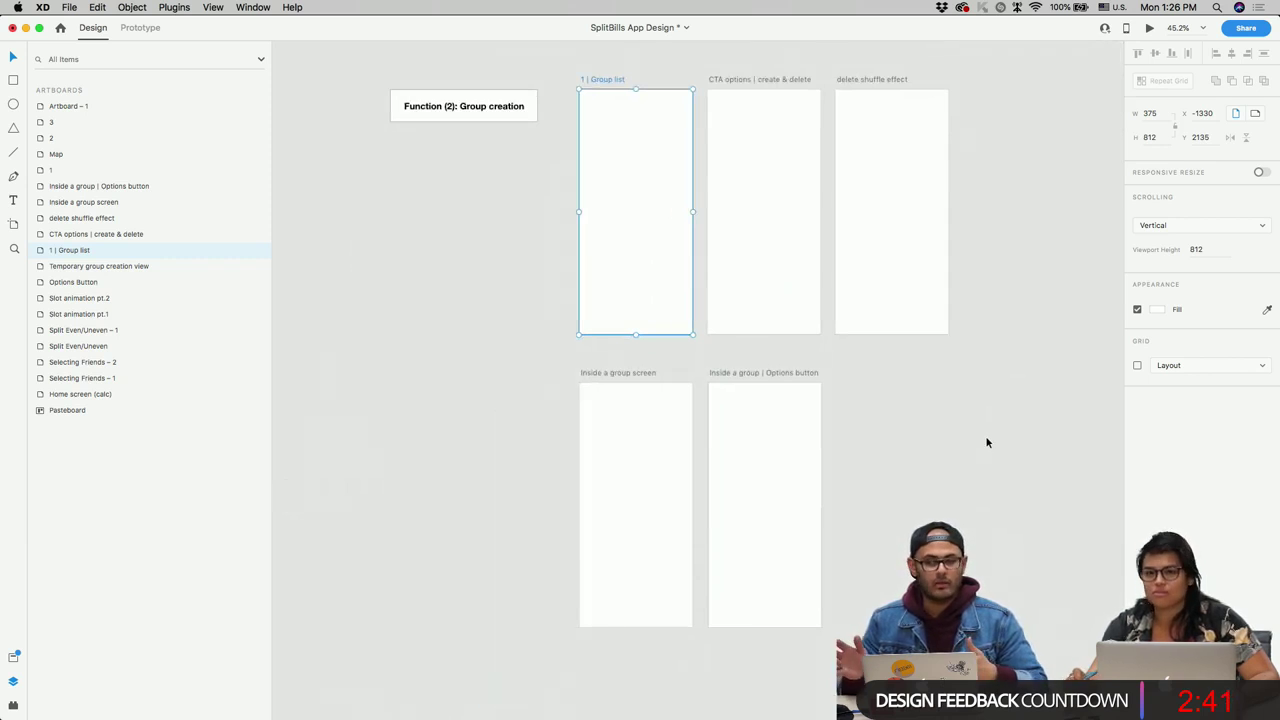
pyautogui.scroll(9, 632, 378)
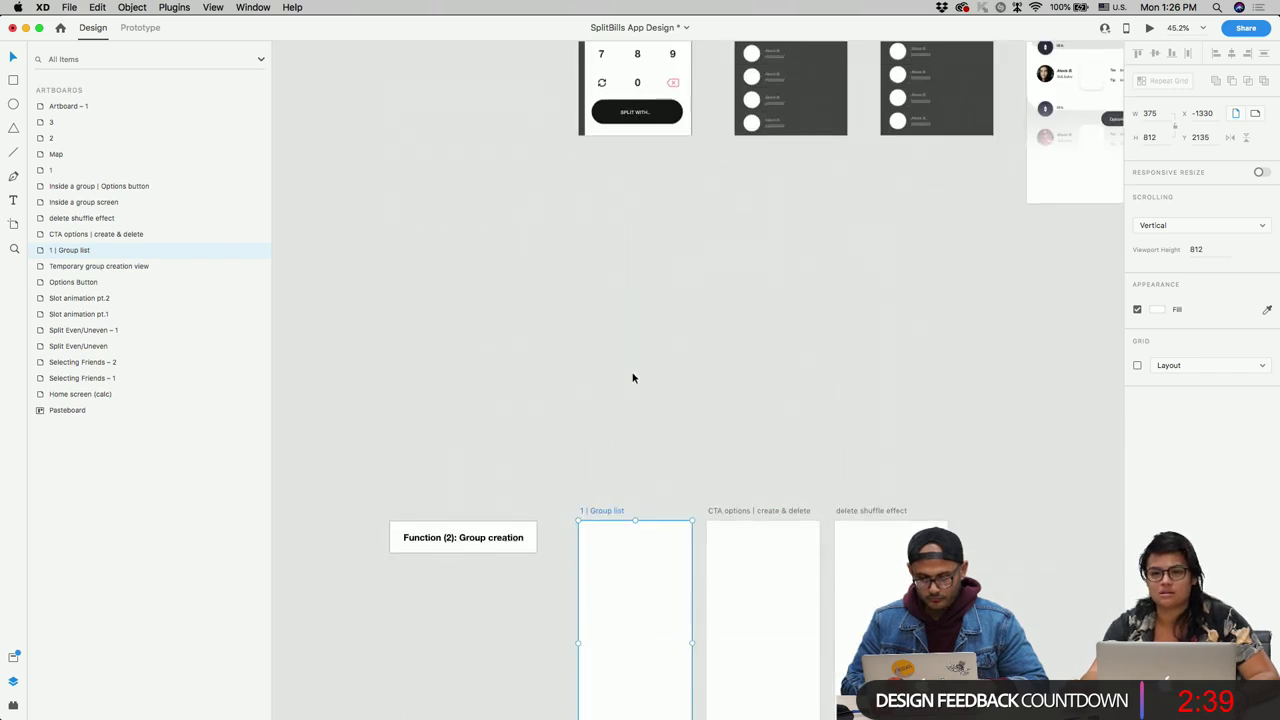
pyautogui.keyDown('ctrl'); pyautogui.scroll(-3, 632, 378); pyautogui.keyUp('ctrl')
pyautogui.scroll(1, 632, 378)
pyautogui.scroll(-1, 633, 376)
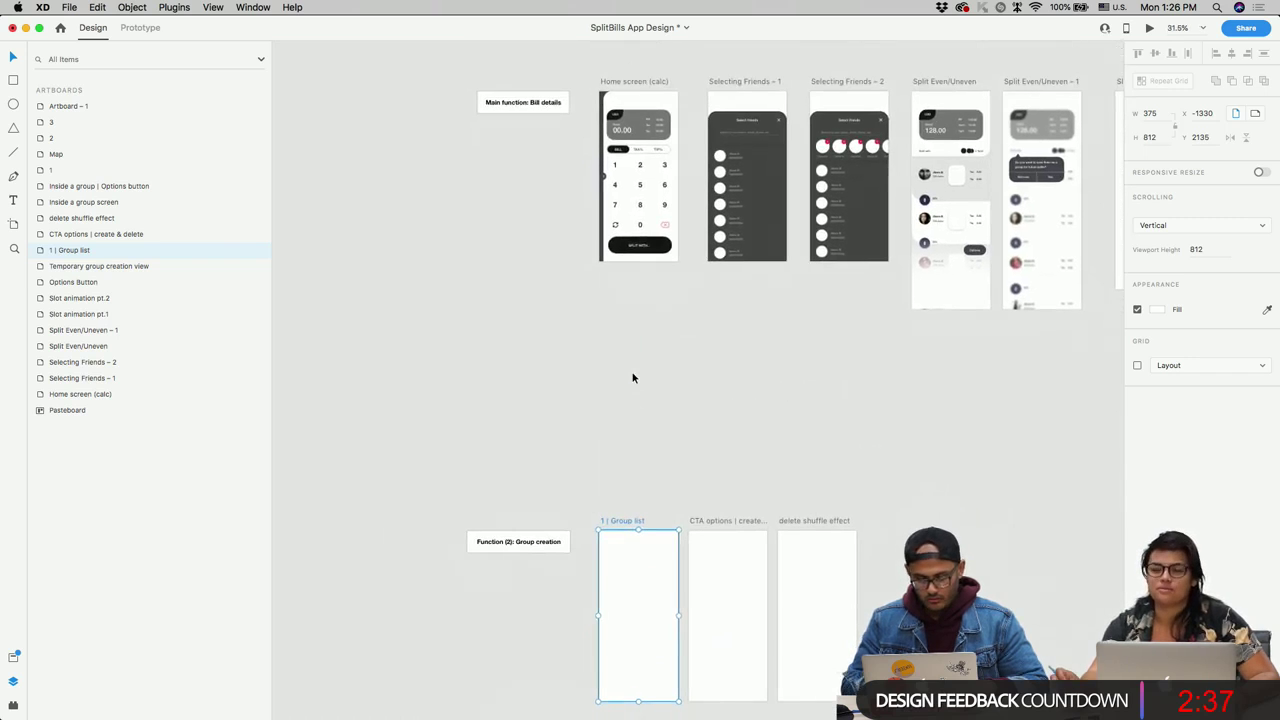
# Step: Move all five Group creation artboards up under the Bill details row, with 1 | Group list at Y 1167
pyautogui.scroll(-2, 633, 376)
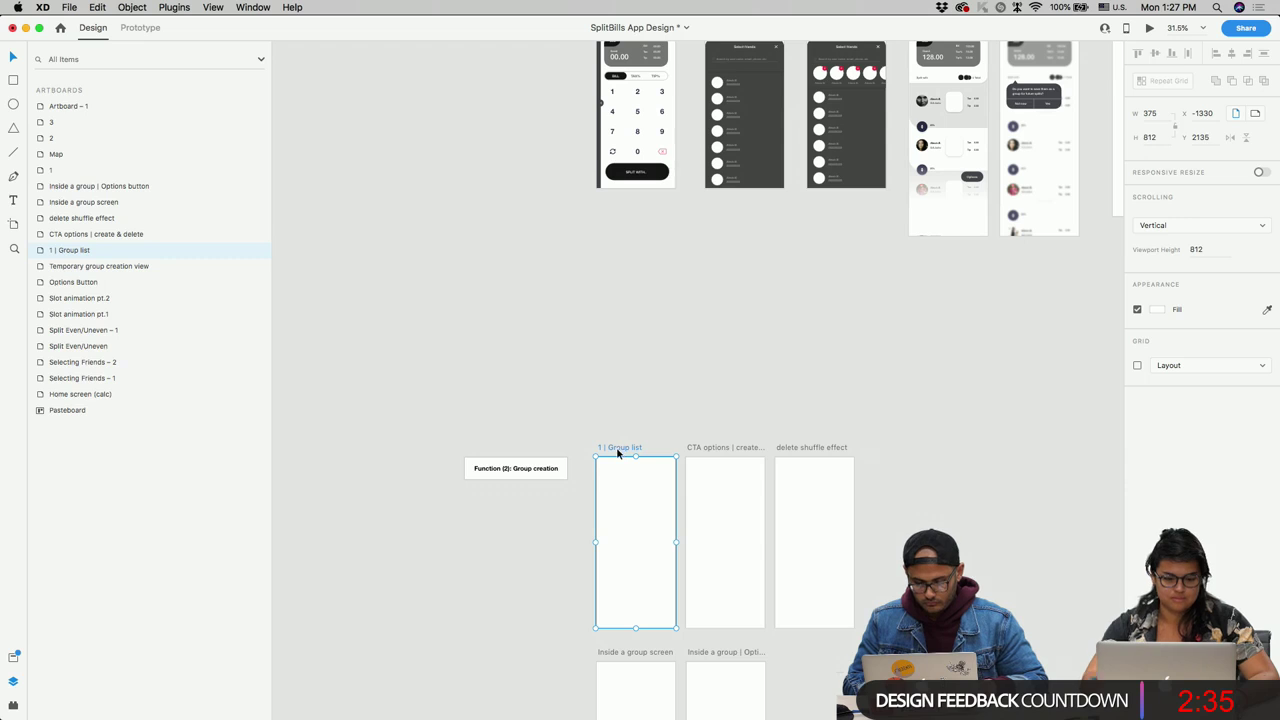
pyautogui.keyDown('shift'); pyautogui.click(726, 448); pyautogui.keyUp('shift')
pyautogui.keyDown('shift'); pyautogui.click(793, 449); pyautogui.keyUp('shift')
pyautogui.keyDown('shift'); pyautogui.click(606, 651); pyautogui.keyUp('shift')
pyautogui.keyDown('shift'); pyautogui.click(726, 656); pyautogui.keyUp('shift')
pyautogui.moveTo(726, 656); pyautogui.dragTo(726, 449)
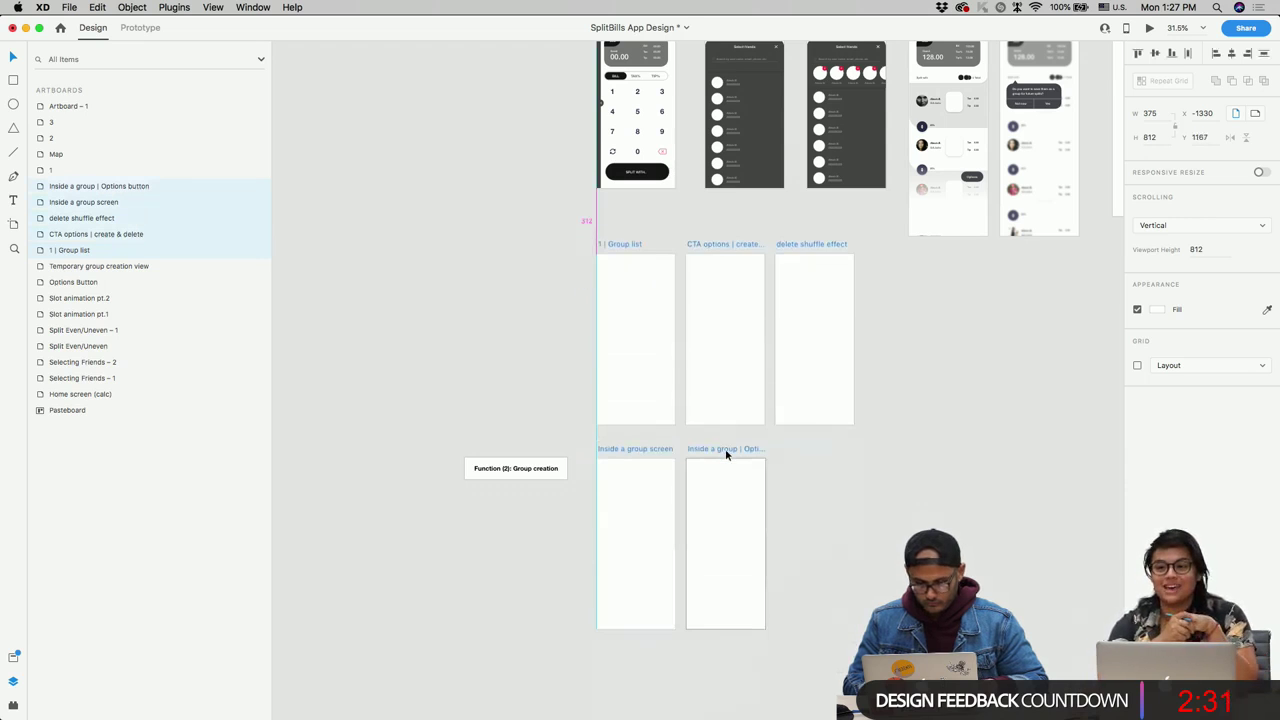
pyautogui.click(548, 464)
pyautogui.moveTo(548, 464); pyautogui.dragTo(537, 269)
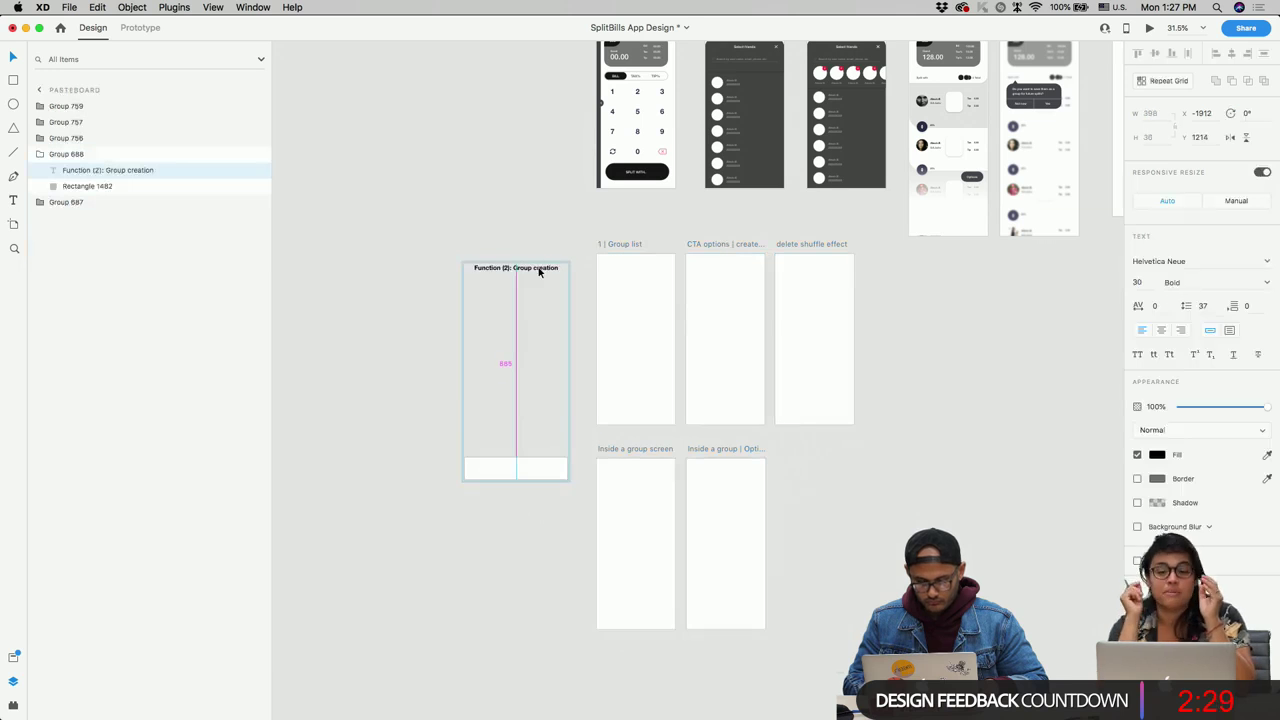
pyautogui.press('super+z')
# Step: Move the whole Function (2): Group creation label box up to X -1963, Y 1167 beside the 1 | Group list artboard
pyautogui.click(557, 267)
pyautogui.moveTo(549, 466); pyautogui.dragTo(549, 264)
pyautogui.scroll(5, 569, 343)
pyautogui.moveTo(556, 492); pyautogui.dragTo(553, 492)
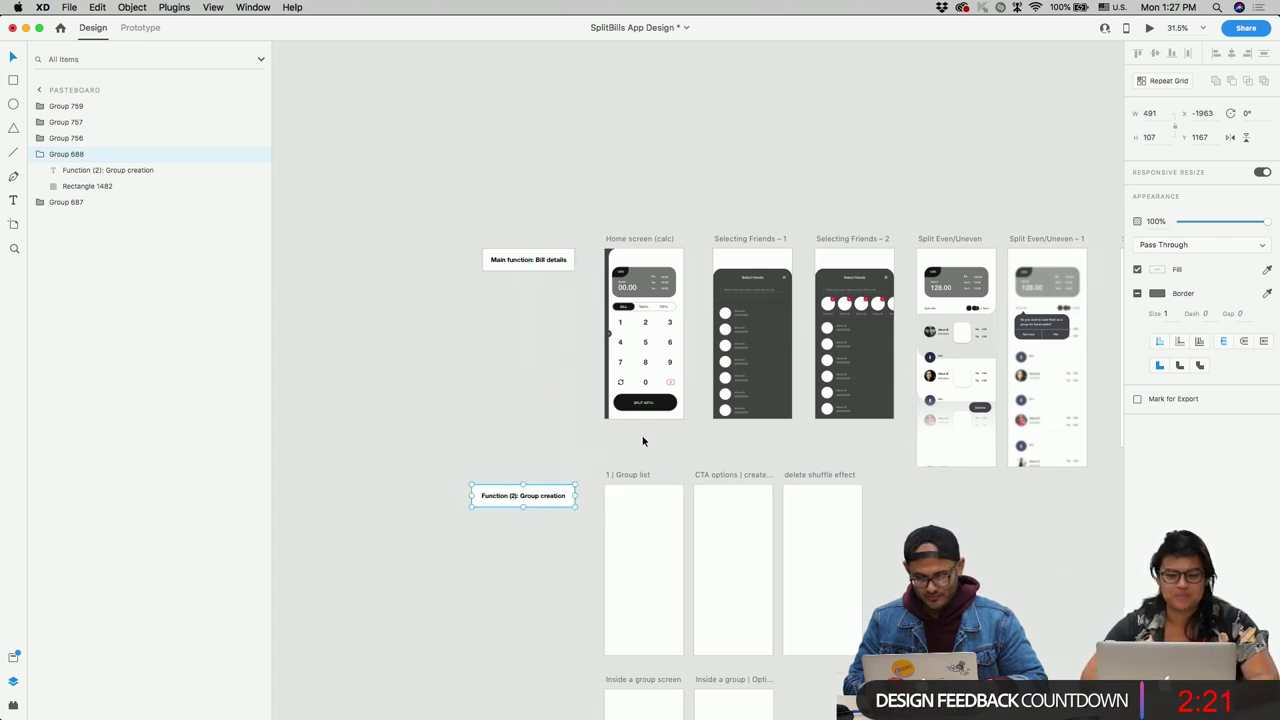
pyautogui.click(643, 441)
# Step: Inspect the locked background rectangle of the Home screen (calc) artboard and show the document's assets
pyautogui.scroll(5, 641, 437)
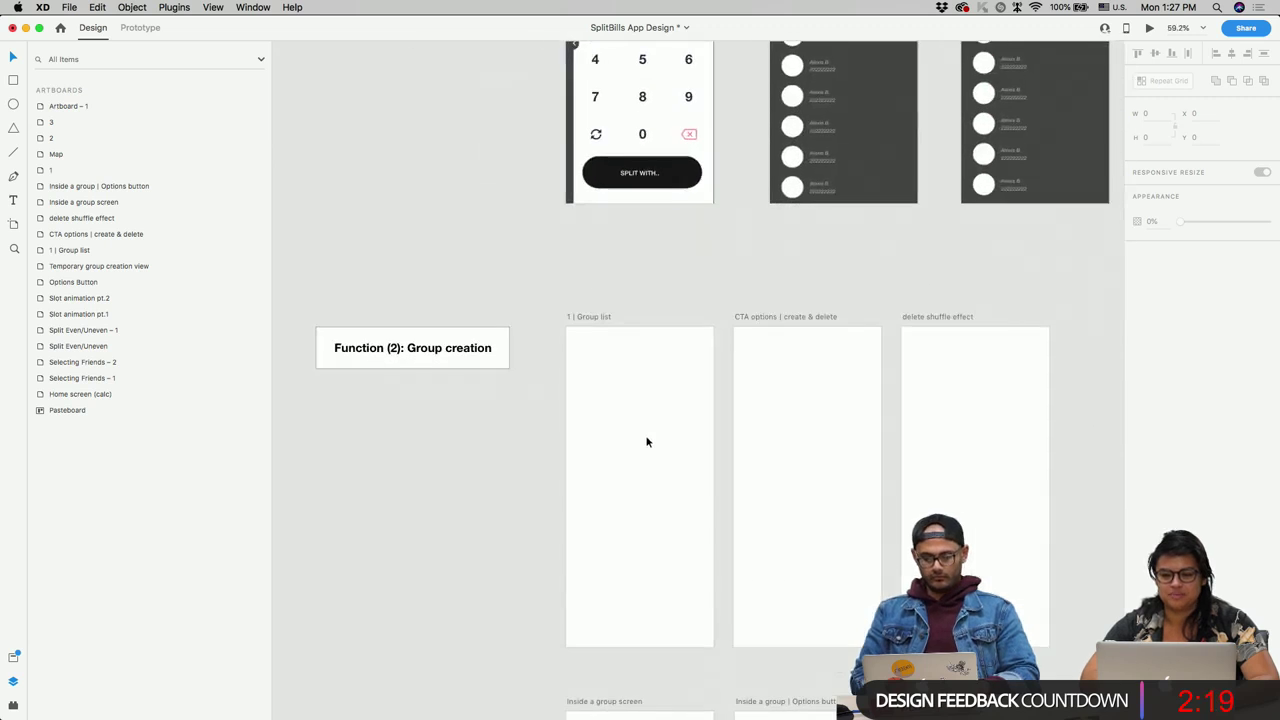
pyautogui.scroll(2, 646, 441)
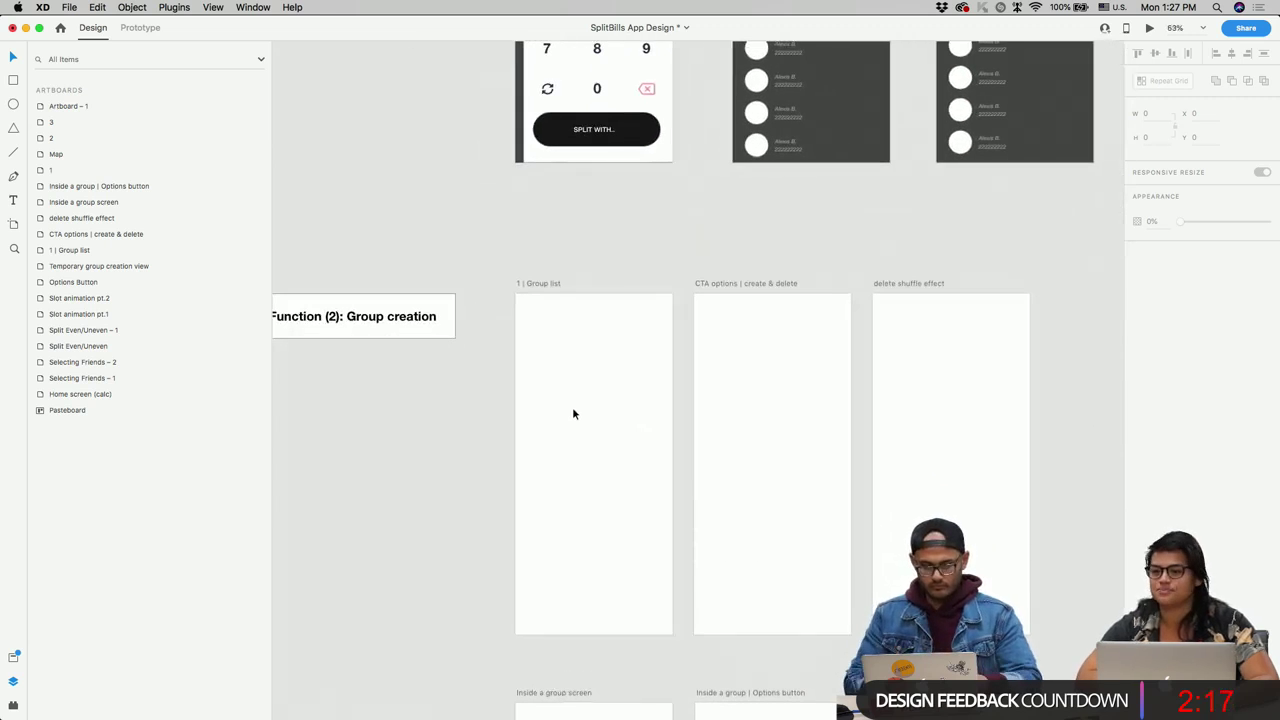
pyautogui.scroll(10, 583, 396)
pyautogui.click(631, 436)
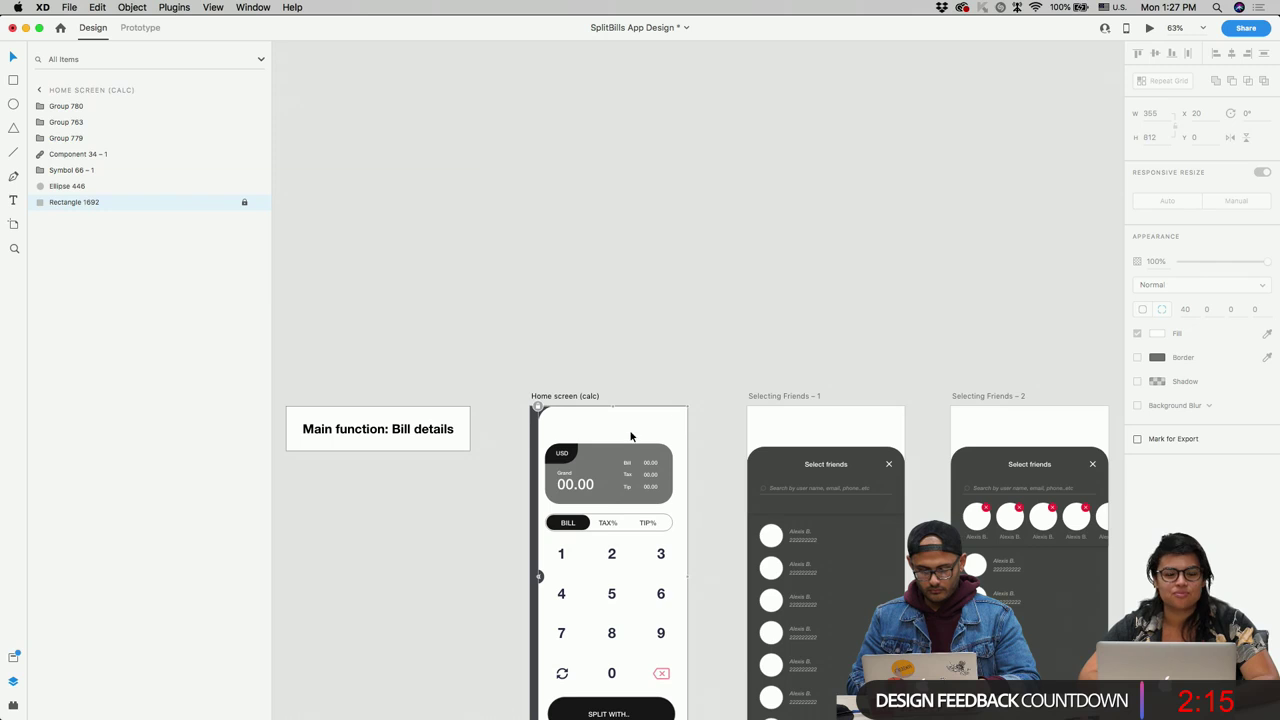
pyautogui.scroll(5, 712, 434)
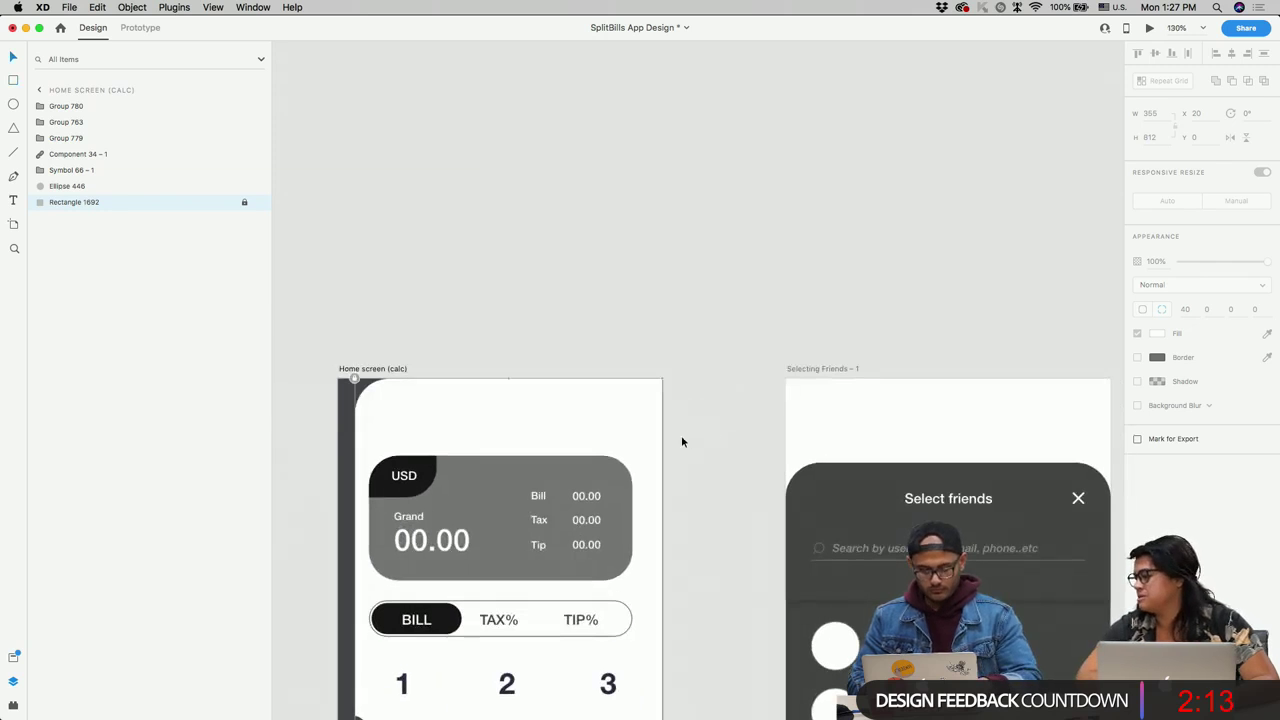
pyautogui.press('super+shift+y')
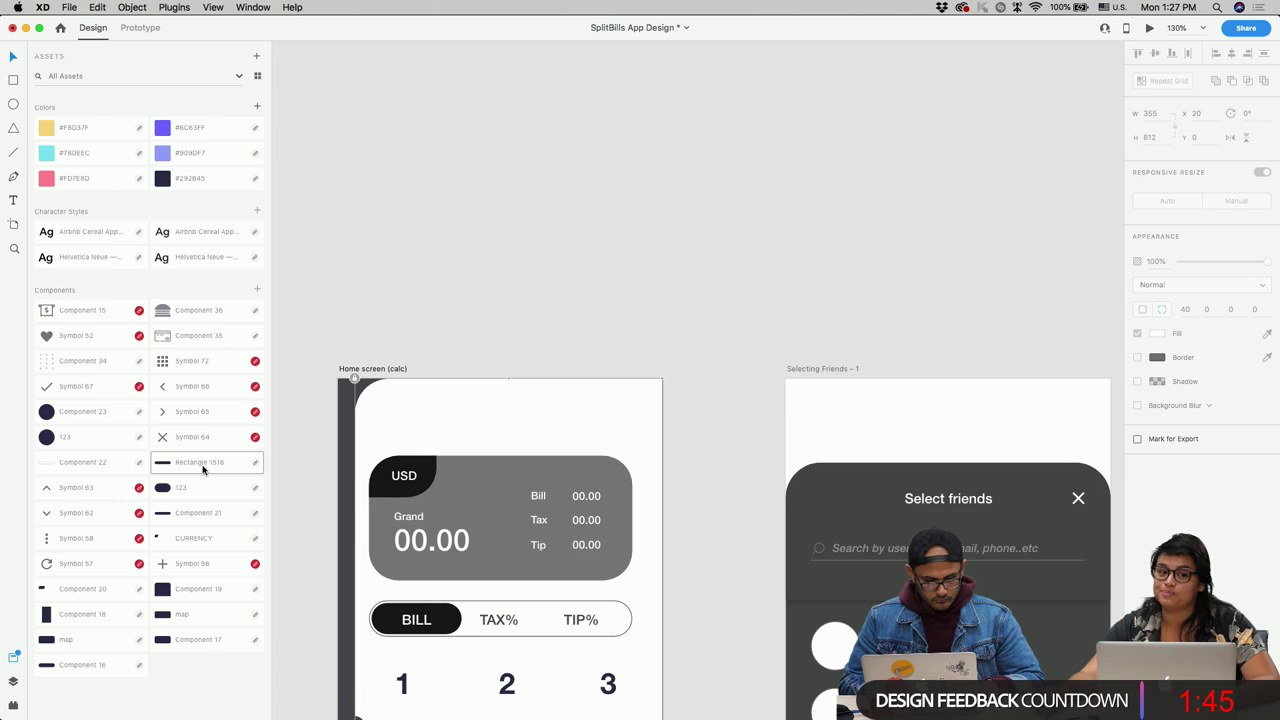
# Step: Draw a 15 by 15 square above the bill card on the Home screen (calc) artboard and round its corners to 4
pyautogui.press('super+y')
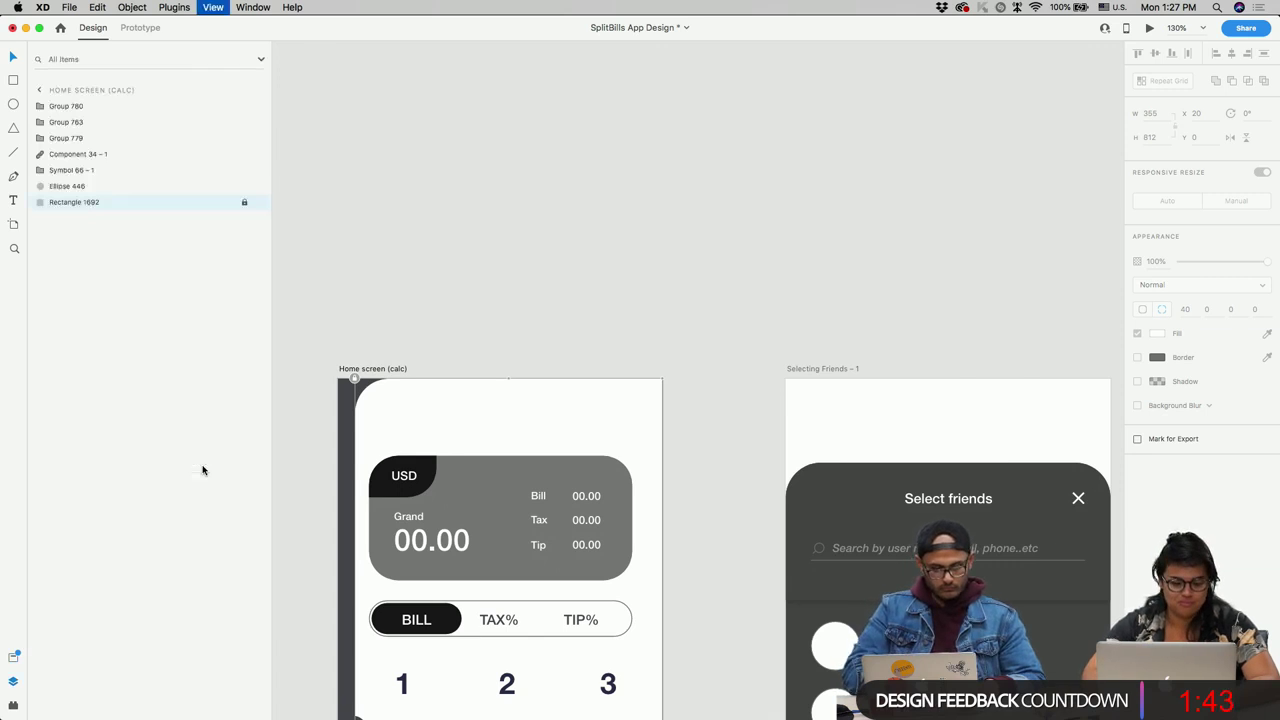
pyautogui.press('super+shift+y')
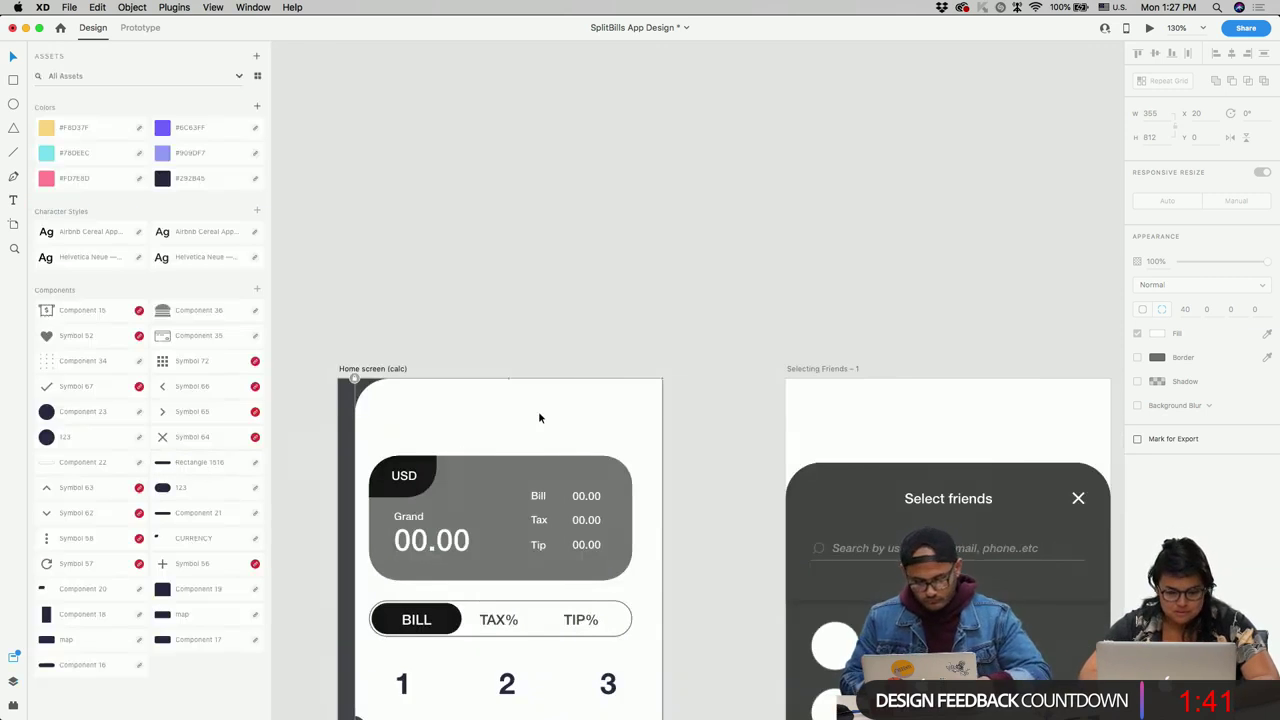
pyautogui.moveTo(571, 417); pyautogui.dragTo(588, 430)
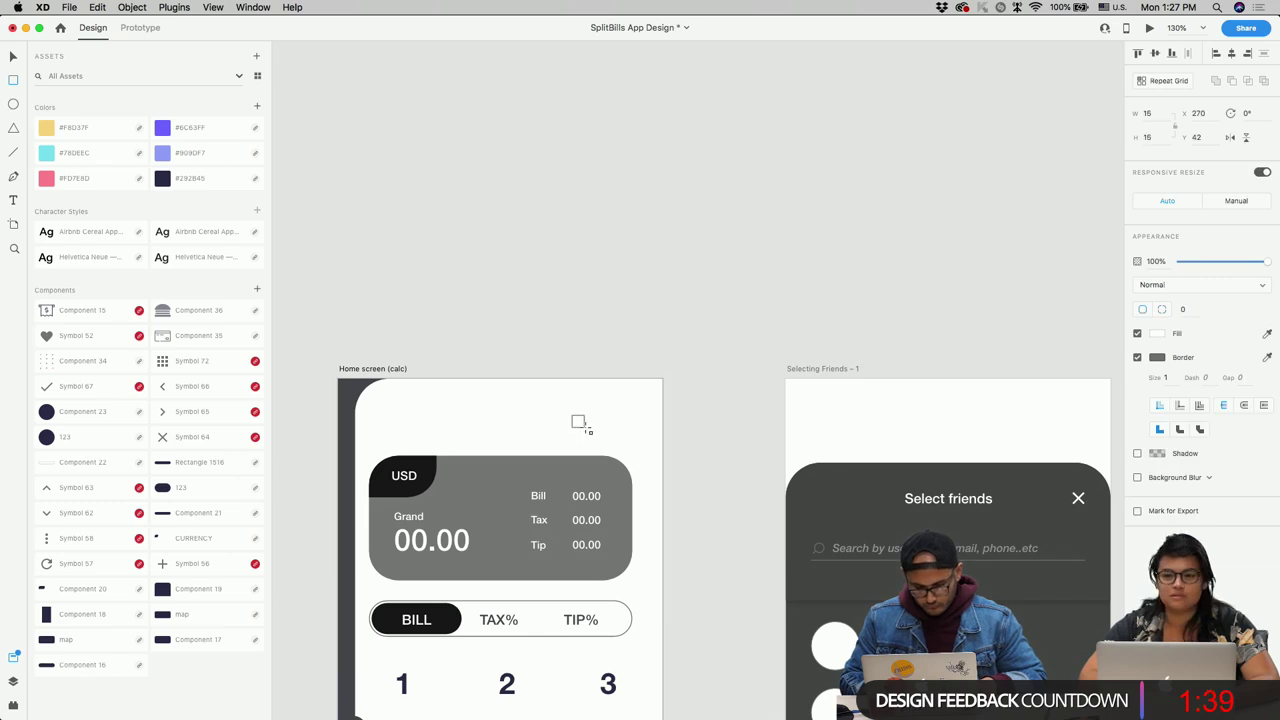
pyautogui.scroll(5, 542, 434)
pyautogui.hscroll(-5, 545, 441)
pyautogui.scroll(-1, 545, 441)
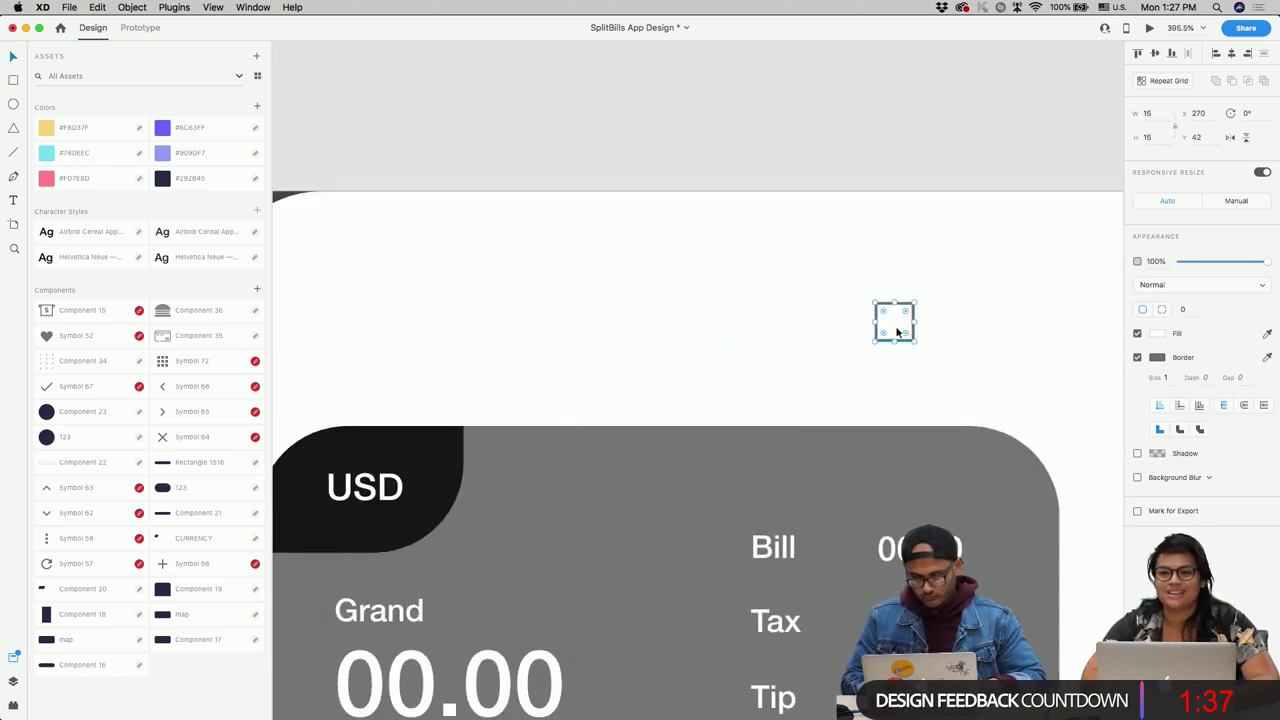
pyautogui.moveTo(908, 310); pyautogui.dragTo(902, 317)
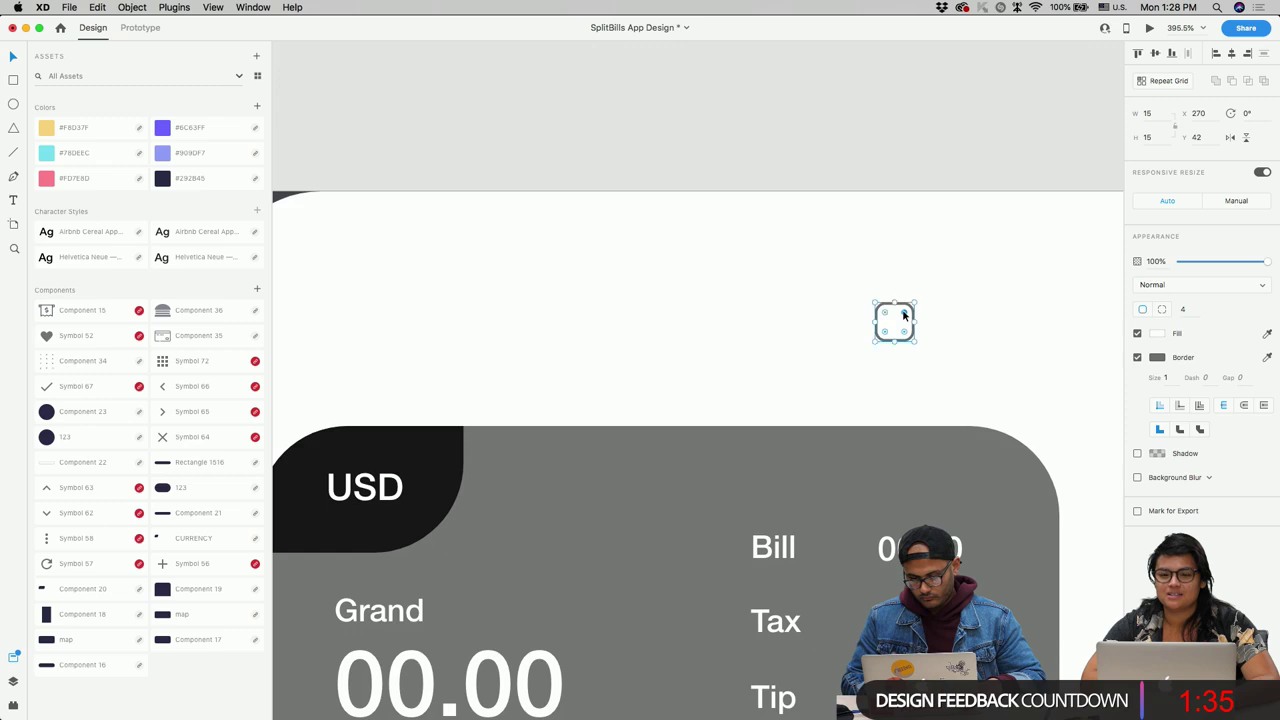
pyautogui.scroll(-2, 902, 317)
pyautogui.click(971, 297)
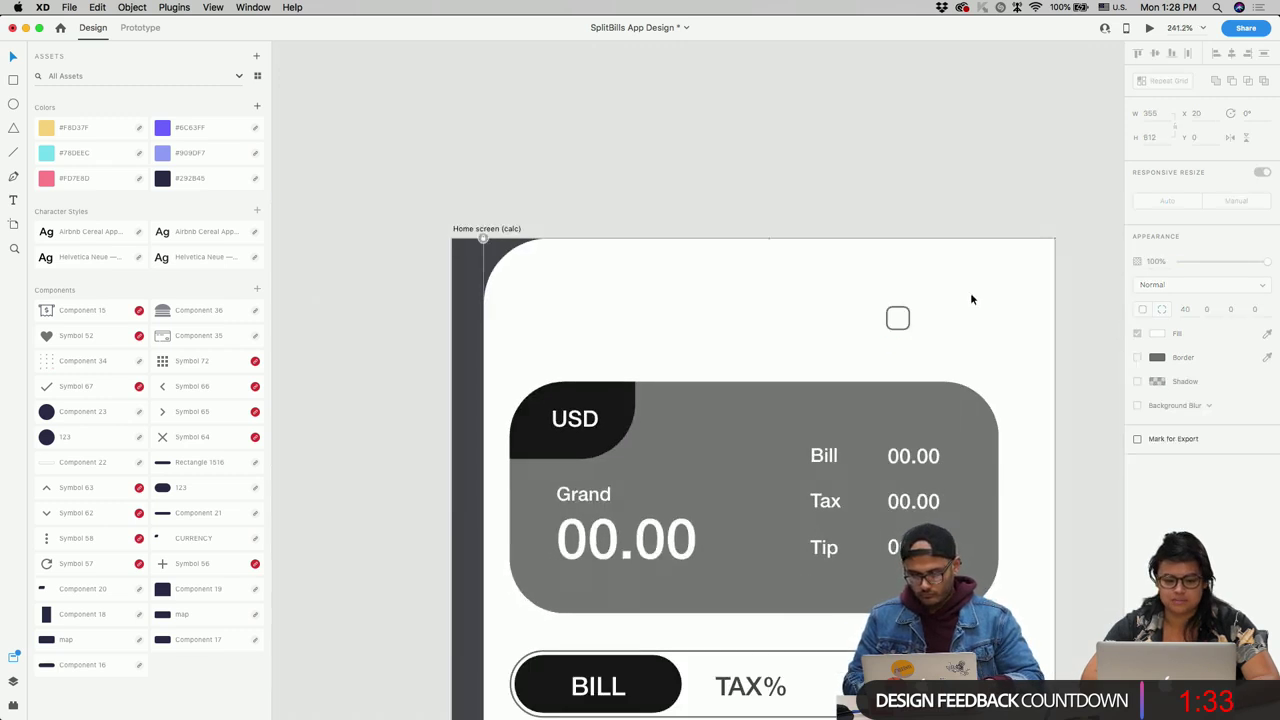
# Step: Remove the small square's border and fill it with the saved dark grey swatch
pyautogui.click(905, 318)
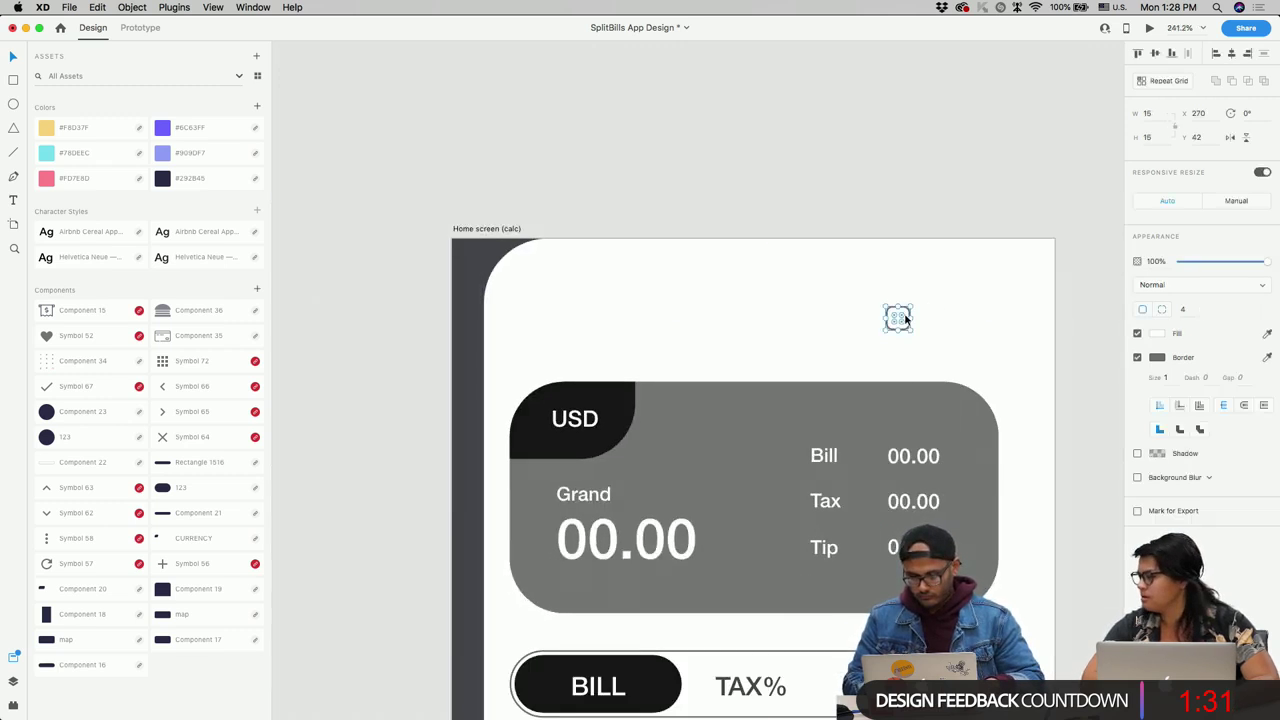
pyautogui.click(1137, 357)
pyautogui.click(1157, 333)
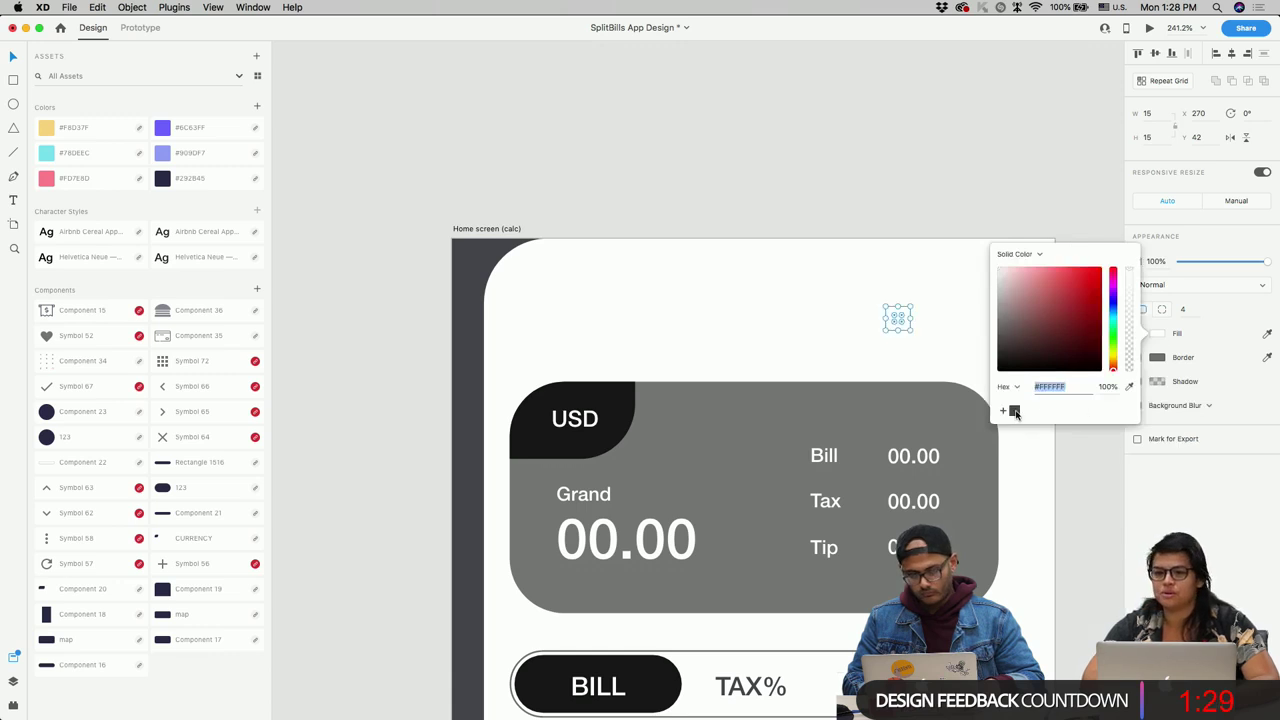
pyautogui.click(911, 346)
# Step: Duplicate the dark square into a three-square icon above the bill card's right end, with the left square at X 306, Y 34
pyautogui.moveTo(914, 327); pyautogui.dragTo(957, 316)
pyautogui.keyDown('alt'); pyautogui.moveTo(957, 316); pyautogui.dragTo(992, 350); pyautogui.keyUp('alt')
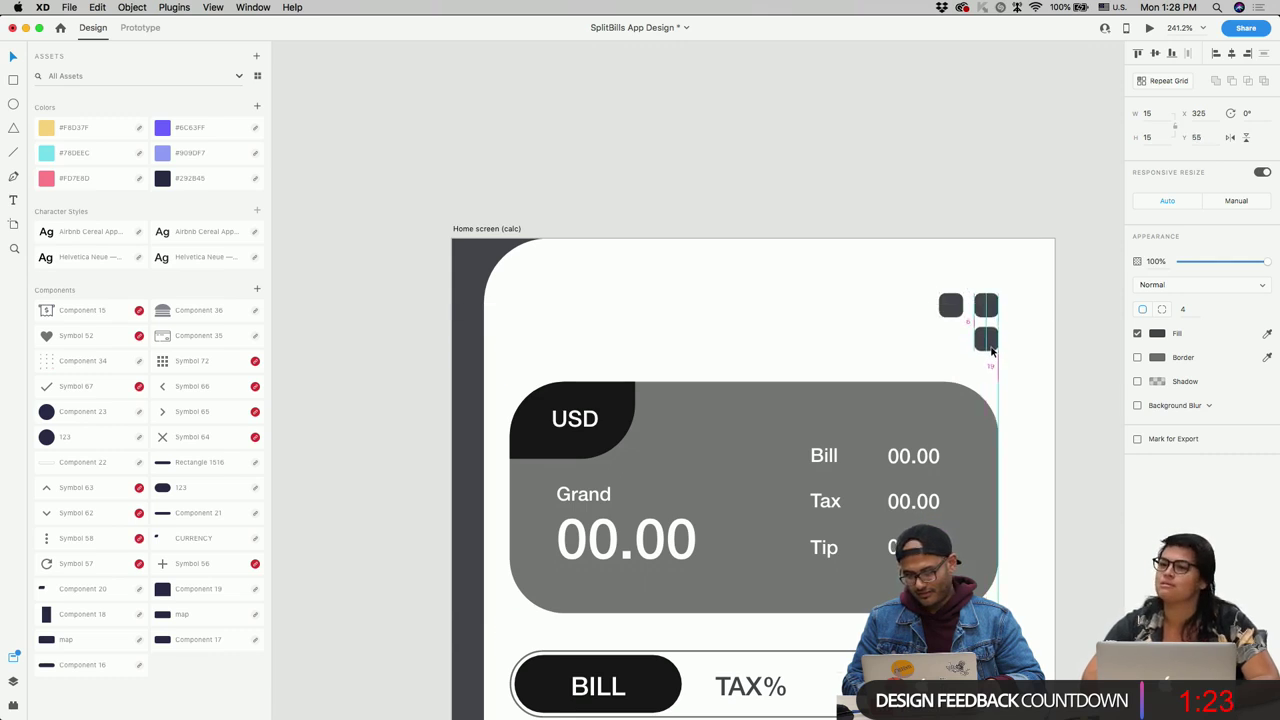
pyautogui.keyDown('shift'); pyautogui.click(951, 318); pyautogui.keyUp('shift')
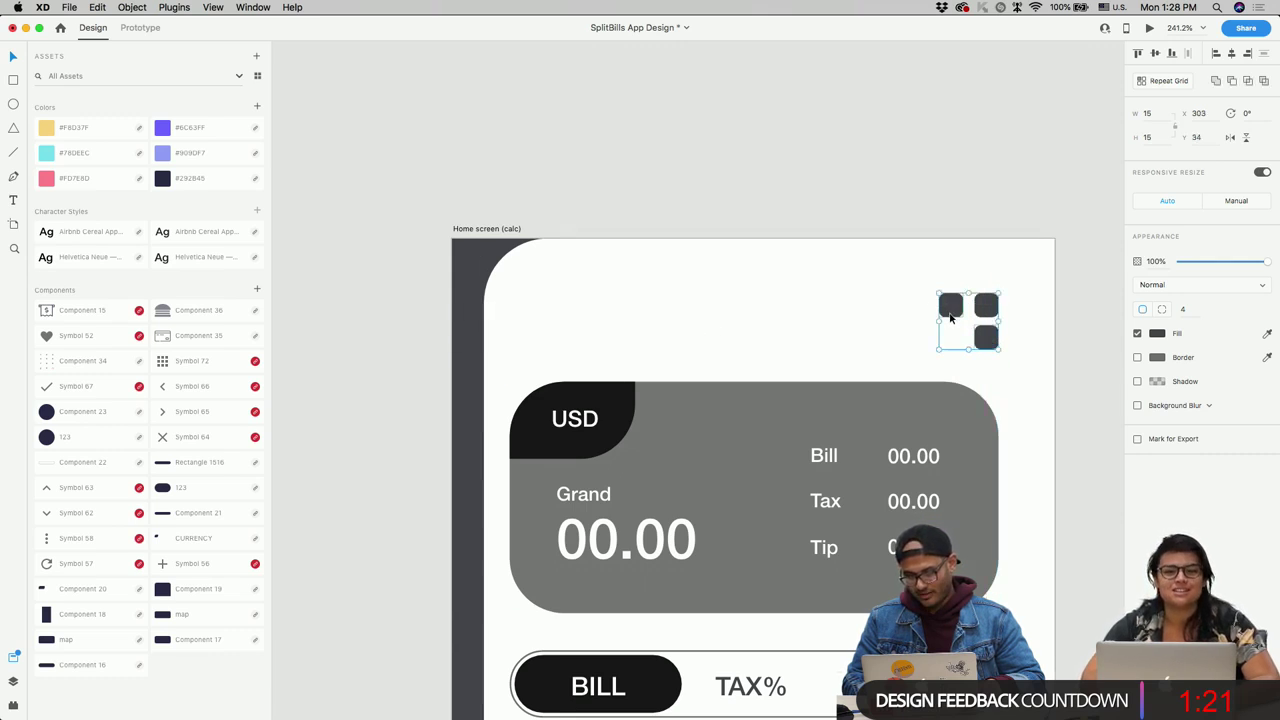
pyautogui.click(934, 384)
pyautogui.click(951, 305)
pyautogui.moveTo(951, 305); pyautogui.dragTo(953, 305)
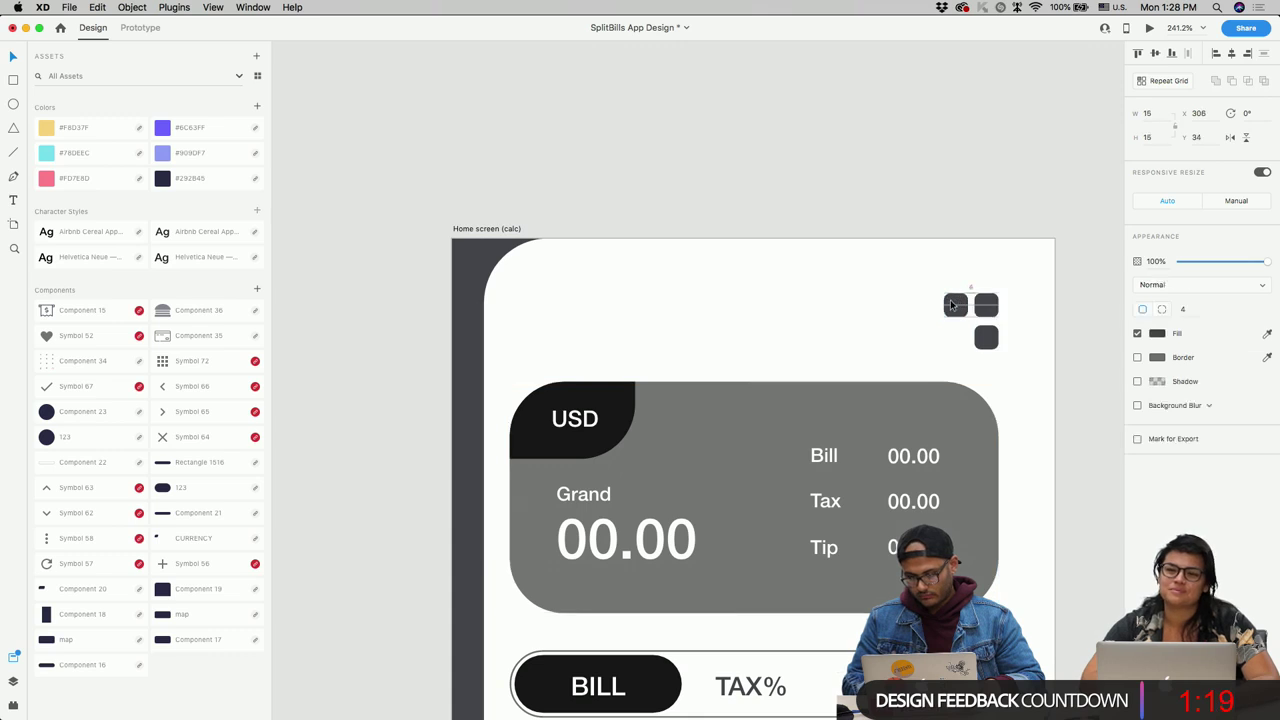
# Step: Even out the lower square's spacing and group the three squares into one 34 by 34 icon
pyautogui.scroll(5, 1030, 325)
pyautogui.moveTo(934, 357); pyautogui.dragTo(937, 365)
pyautogui.keyDown('shift'); pyautogui.click(914, 262); pyautogui.keyUp('shift')
pyautogui.keyDown('shift'); pyautogui.click(855, 270); pyautogui.keyUp('shift')
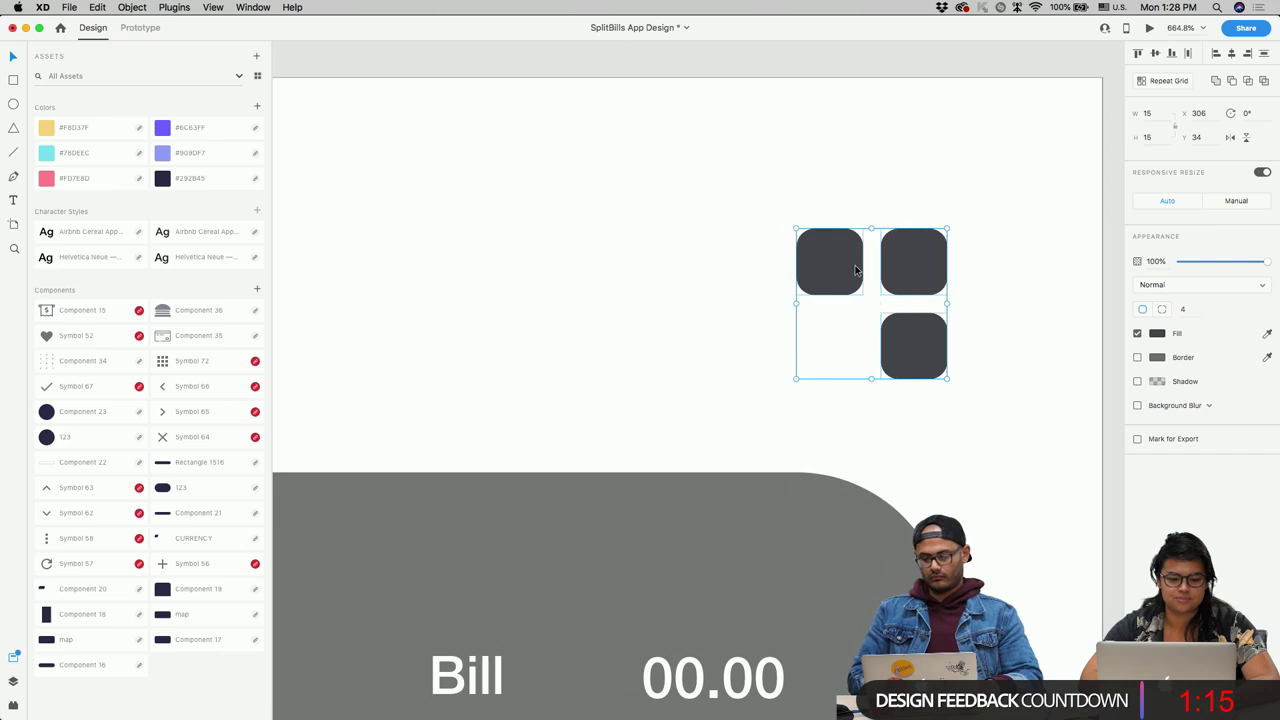
pyautogui.press('super+g')
pyautogui.scroll(-10, 855, 270)
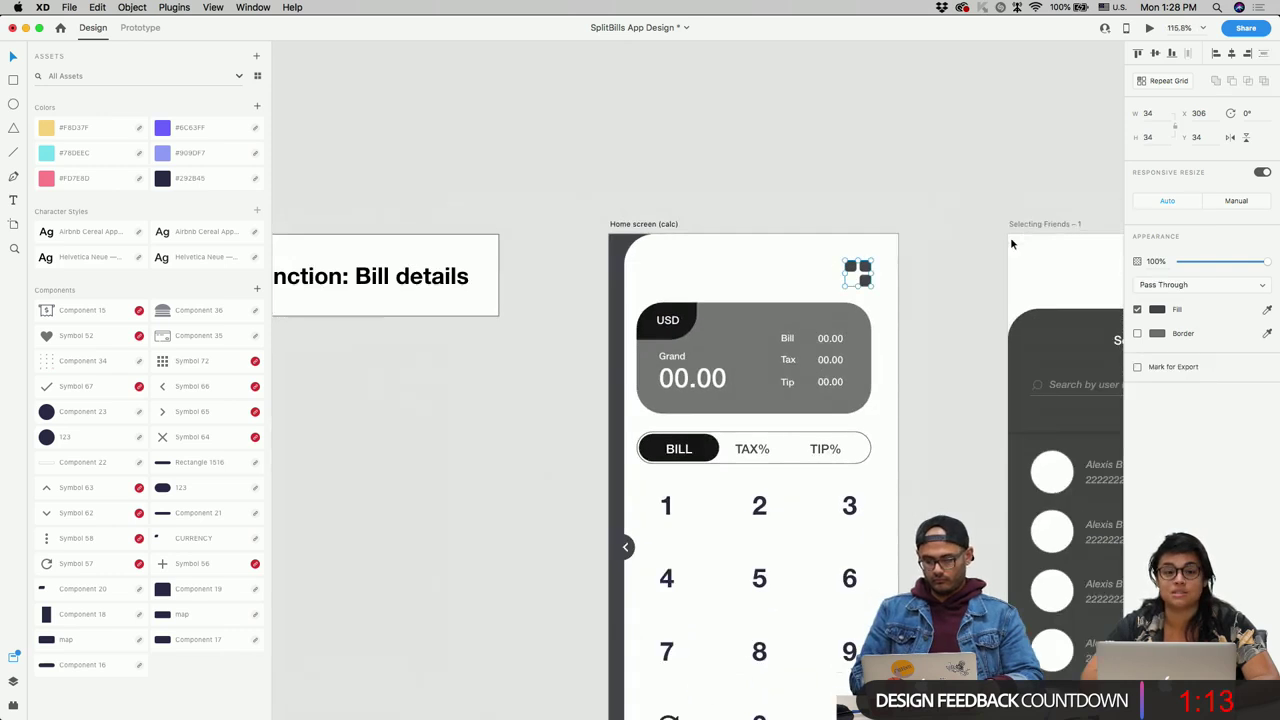
# Step: Scale the three-square icon down to 27 by 27 and shift it right to X 313, in line with the bill card's edge
pyautogui.scroll(6, 906, 257)
pyautogui.moveTo(822, 322); pyautogui.dragTo(813, 310)
pyautogui.press('Right')
pyautogui.press('Right')
pyautogui.press('Right')
pyautogui.press('Right')
pyautogui.press('Right')
pyautogui.press('Right')
pyautogui.press('Right')
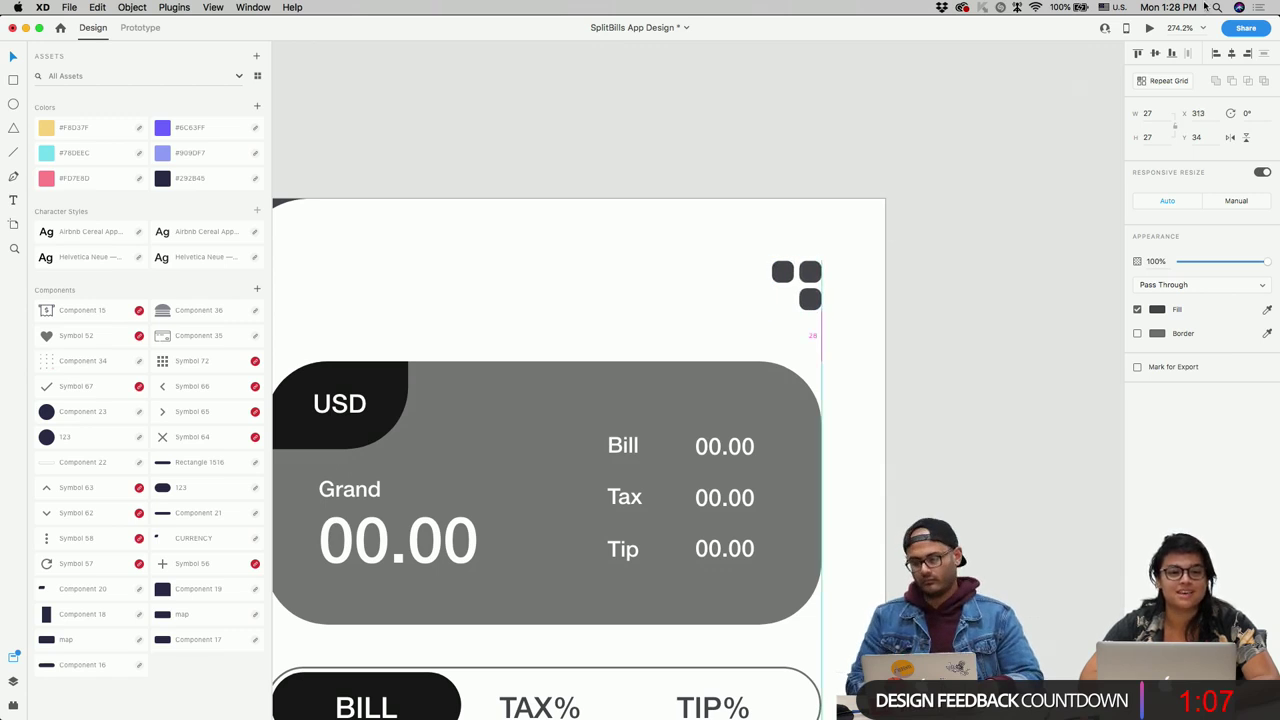
# Step: Preview the Home screen with the new icon, and scale the icon down to 23 by 23
pyautogui.click(1149, 28)
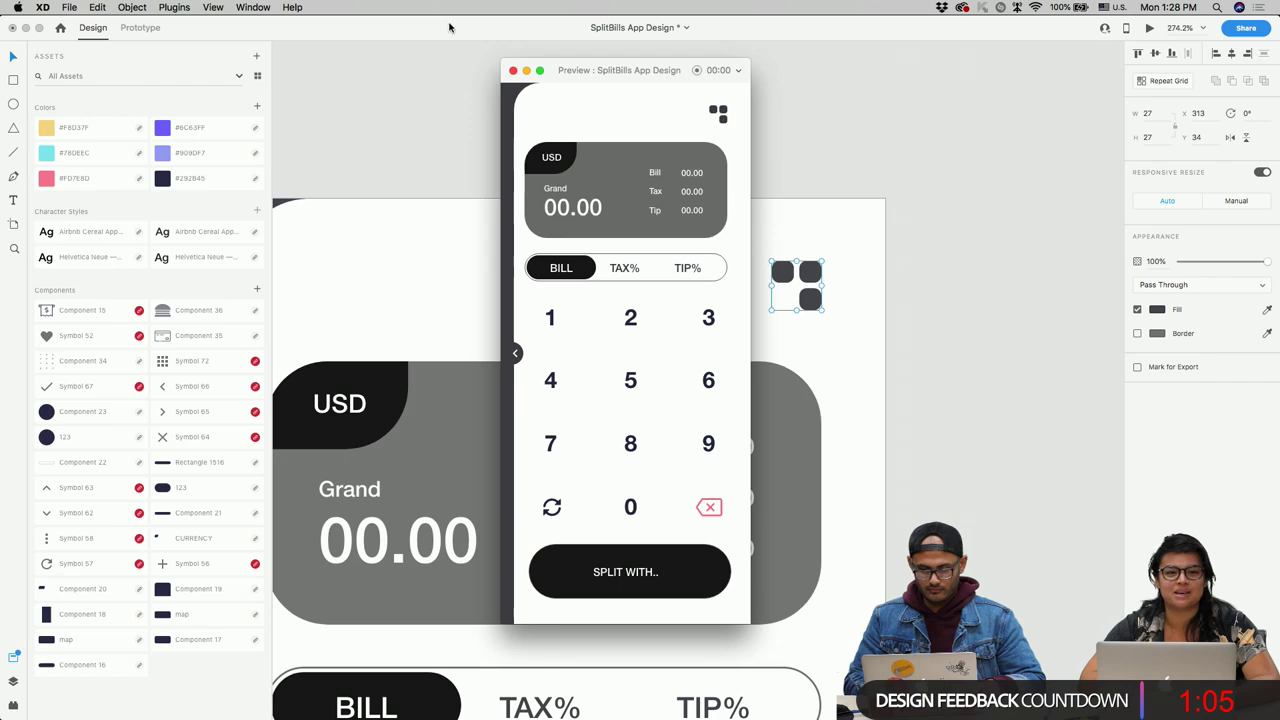
pyautogui.click(516, 73)
pyautogui.scroll(6, 869, 266)
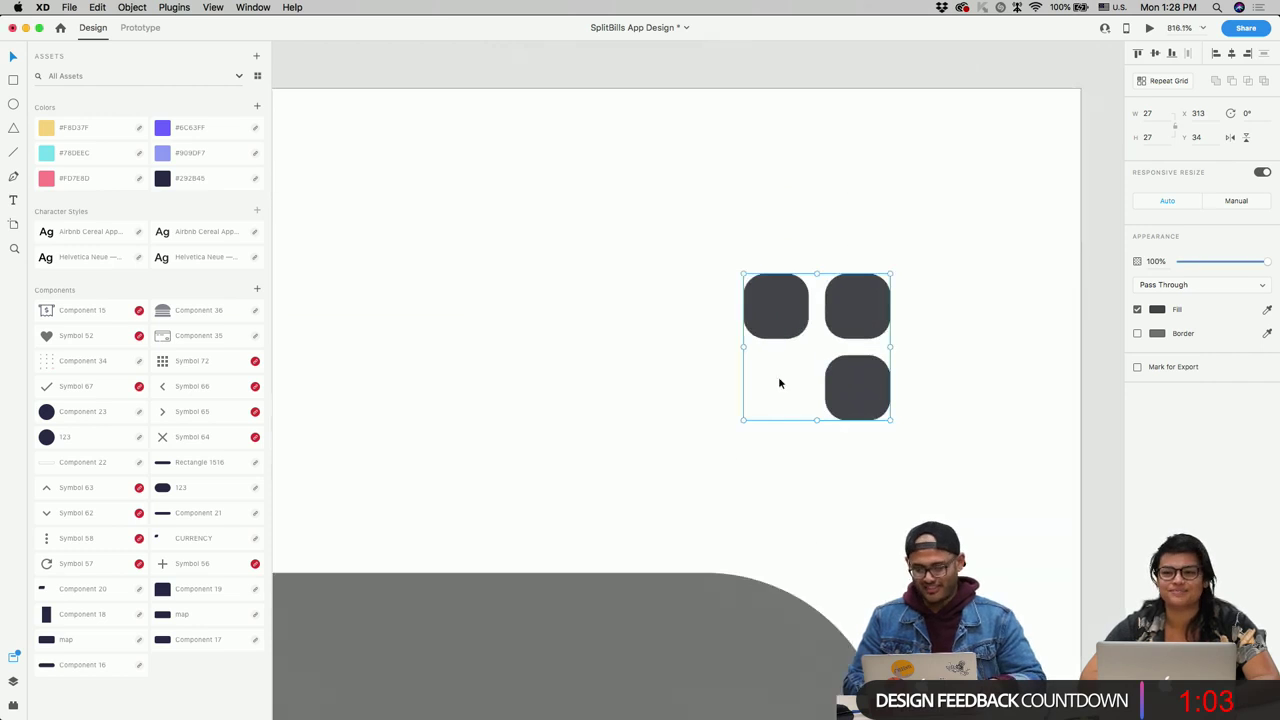
pyautogui.moveTo(740, 420); pyautogui.dragTo(766, 397)
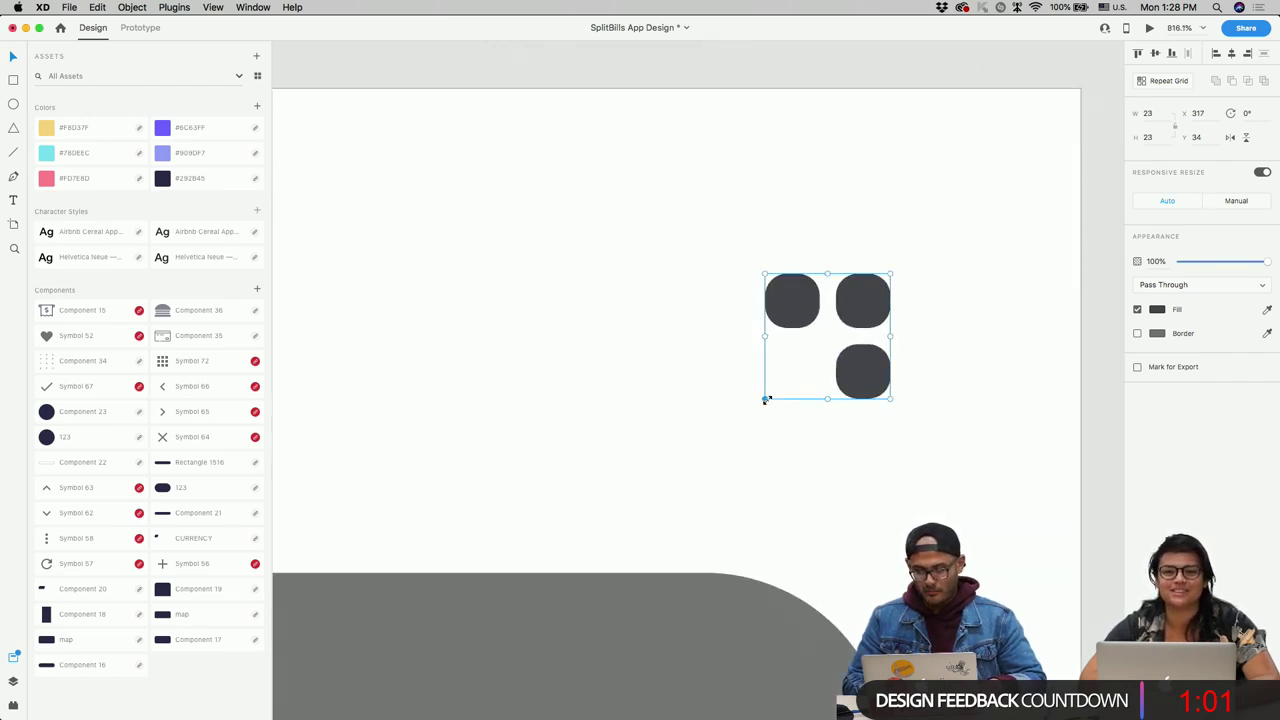
# Step: Set the corner radius of the icon's three squares to 2
pyautogui.scroll(-3, 766, 397)
pyautogui.doubleClick(823, 380)
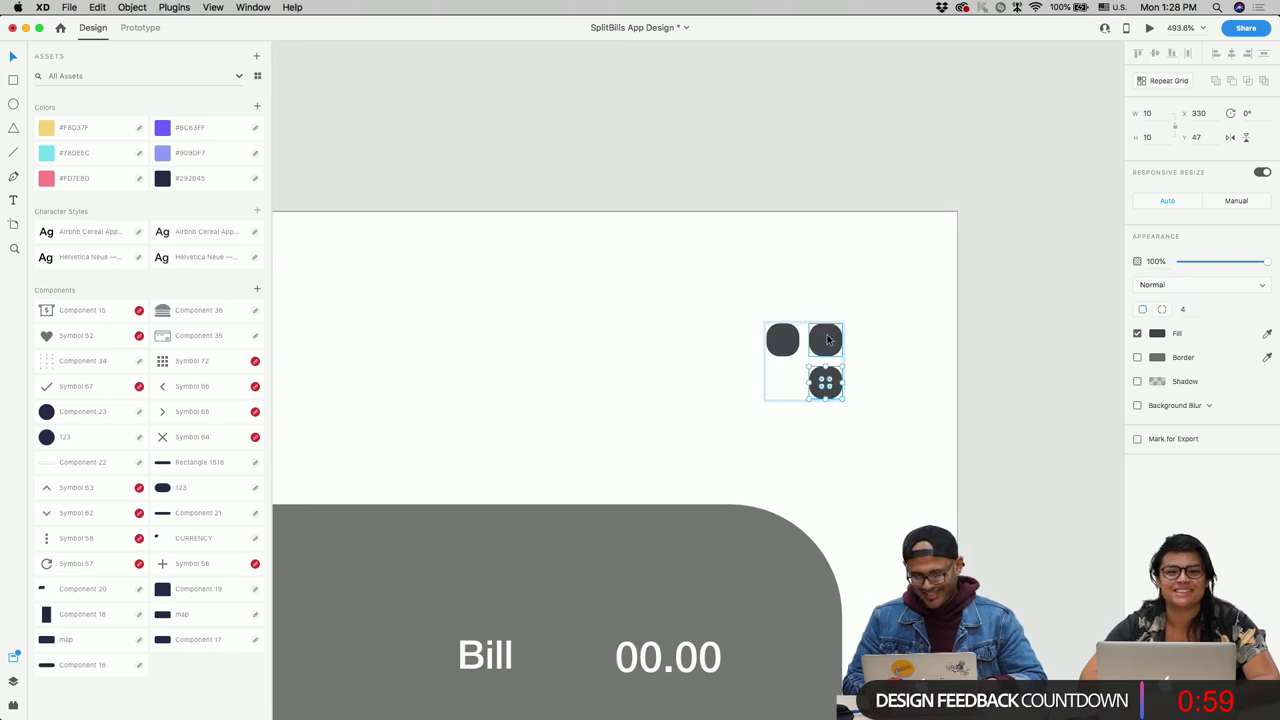
pyautogui.click(1182, 309)
pyautogui.write('3')
pyautogui.press('Return')
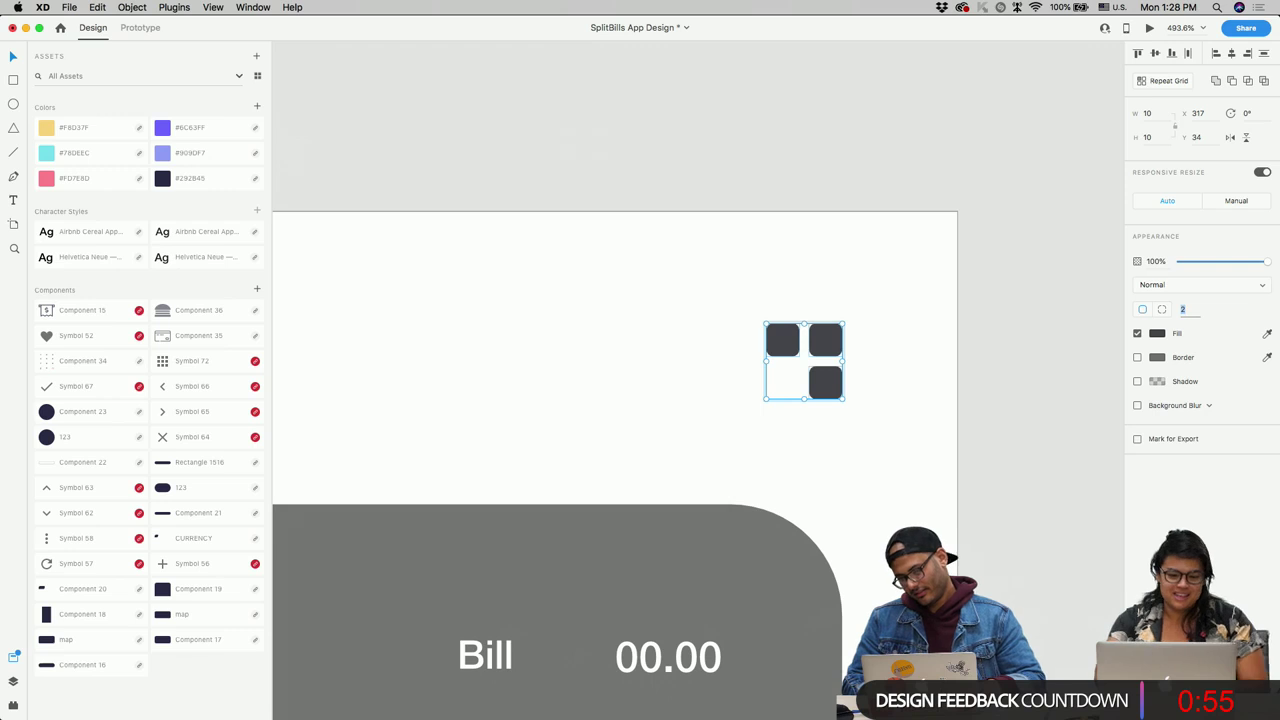
pyautogui.click(939, 447)
# Step: Copy the 00.00 grand total text from the Home screen (calc) artboard into the 1 | Group list artboard
pyautogui.scroll(-10, 938, 447)
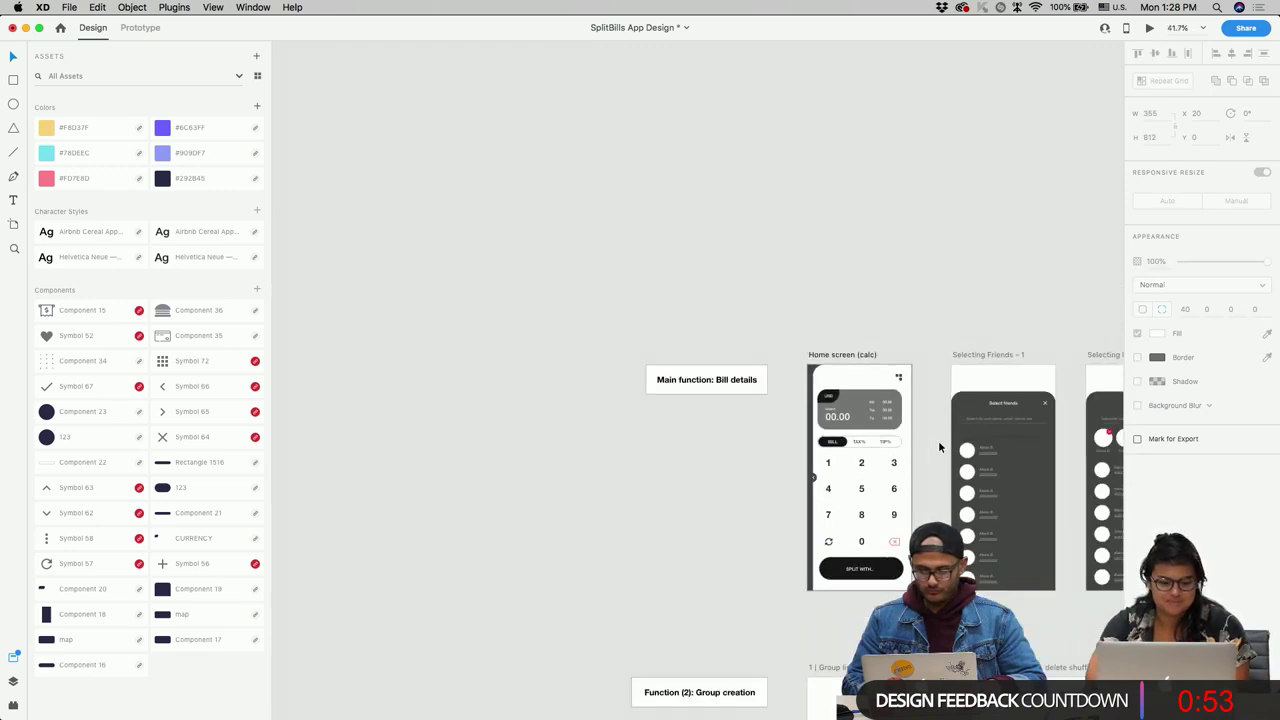
pyautogui.scroll(-5, 921, 438)
pyautogui.click(742, 449)
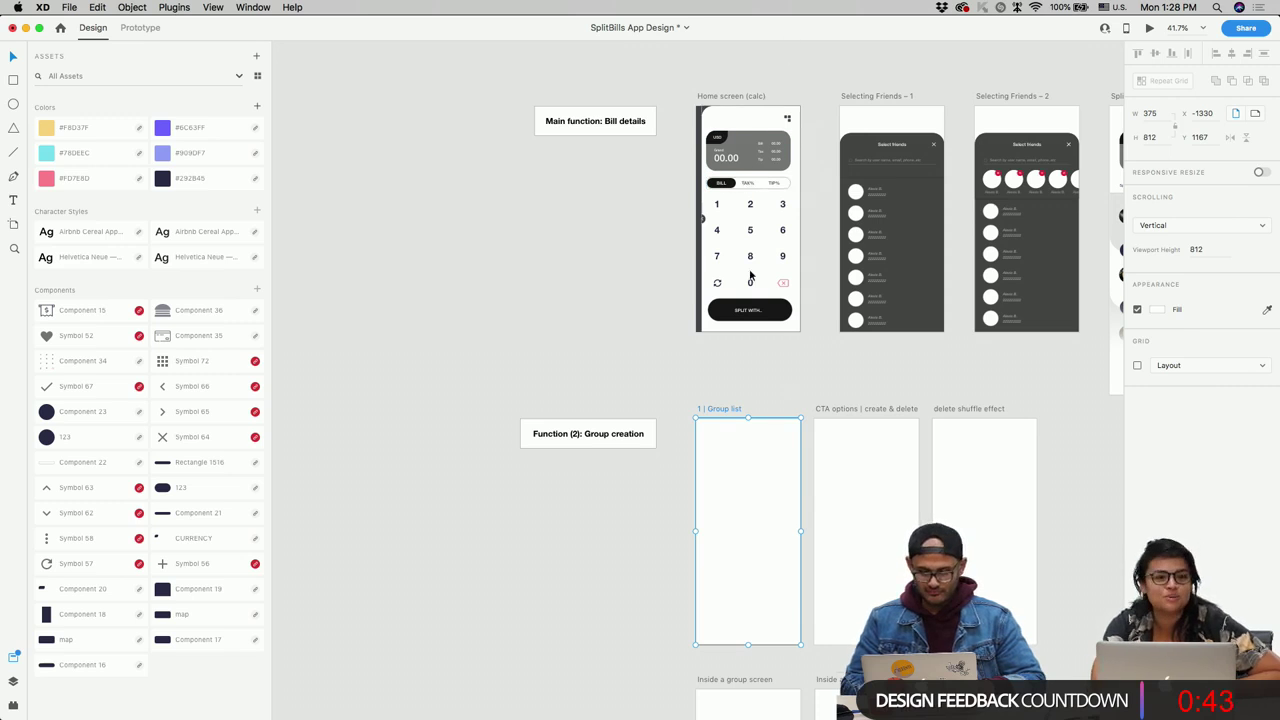
pyautogui.hscroll(5, 751, 274)
pyautogui.hscroll(2, 750, 272)
pyautogui.hscroll(-5, 556, 362)
pyautogui.scroll(-3, 556, 362)
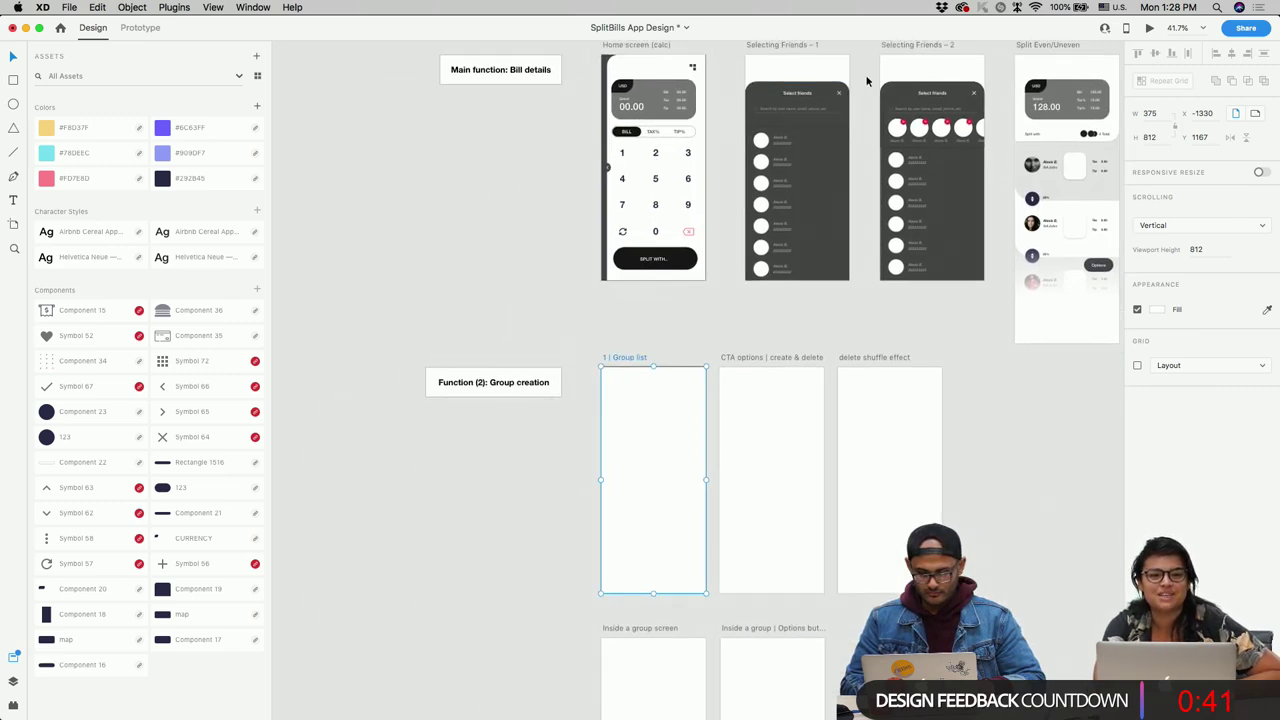
pyautogui.click(628, 112)
pyautogui.click(670, 490)
pyautogui.hotkey('ctrl', 'v')
# Step: Fill the pasted 00.00 text with the saved dark grey swatch and move it to X 46, Y 65
pyautogui.click(1157, 455)
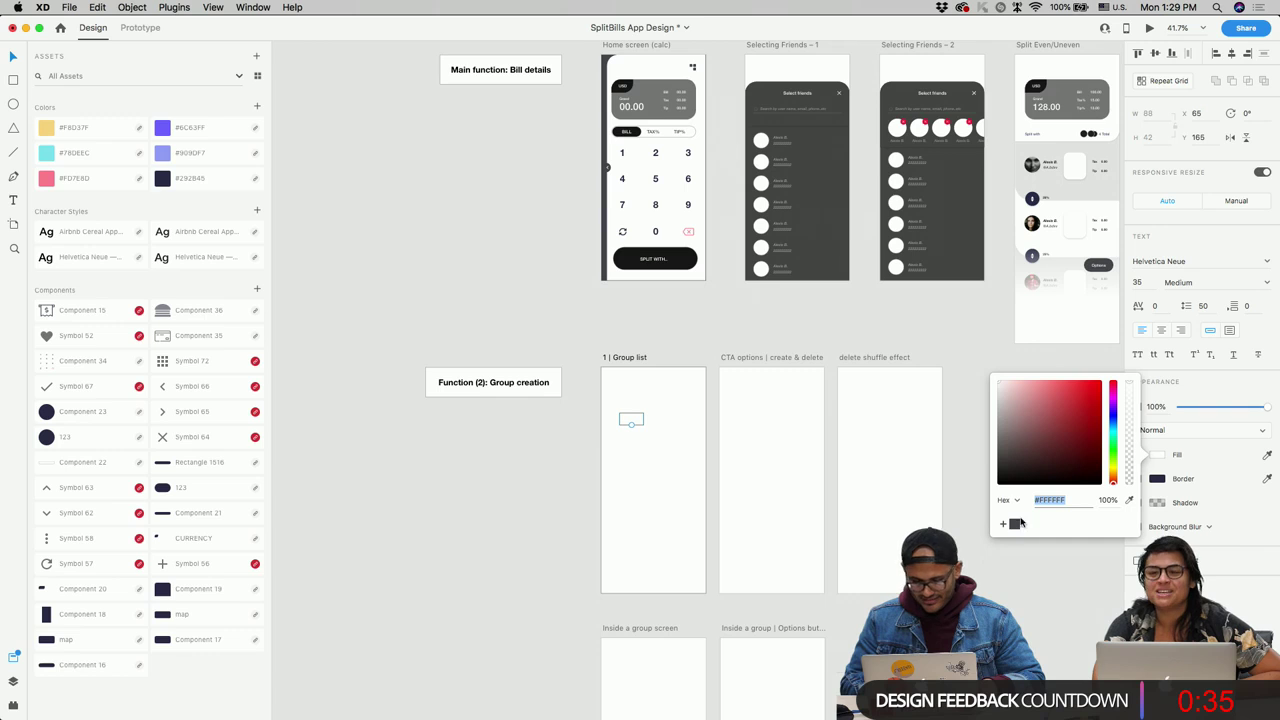
pyautogui.click(1016, 523)
pyautogui.press('Escape')
pyautogui.scroll(5, 658, 432)
pyautogui.moveTo(594, 372); pyautogui.dragTo(589, 326)
# Step: Move the 00.00 text out of the 1 | Group list artboard onto the pasteboard between the two function labels
pyautogui.scroll(-5, 589, 341)
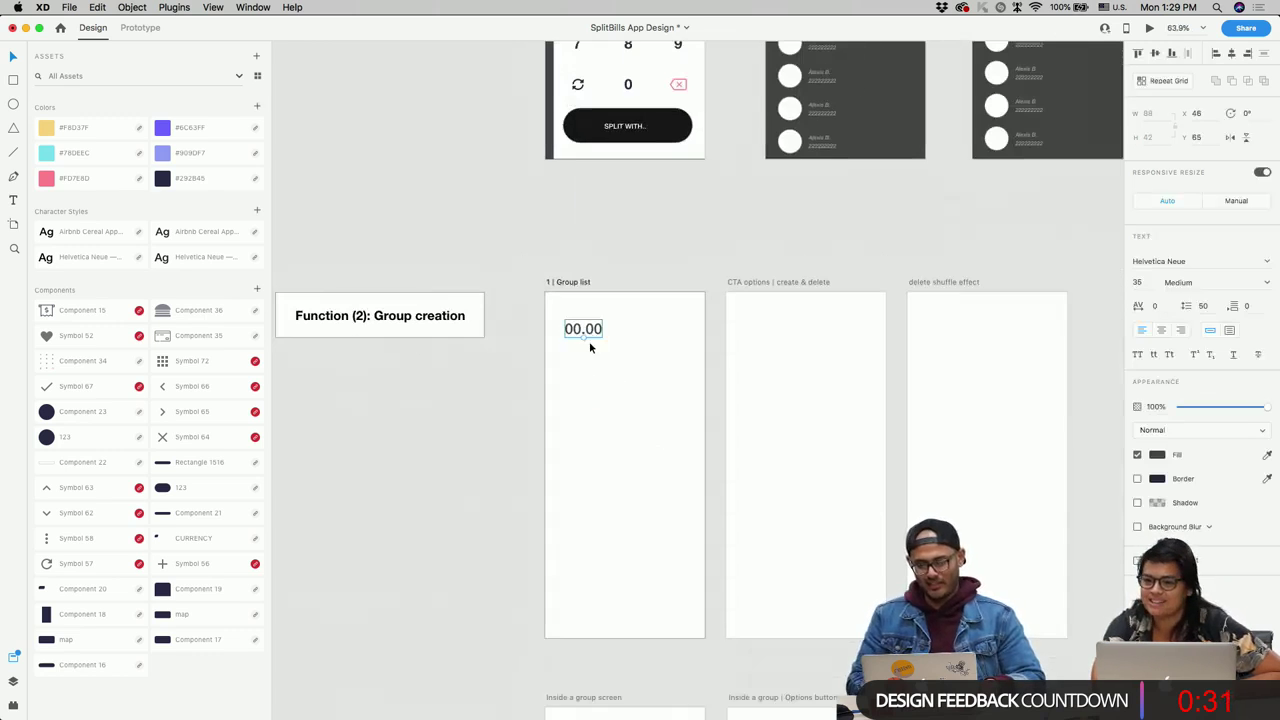
pyautogui.scroll(4, 587, 349)
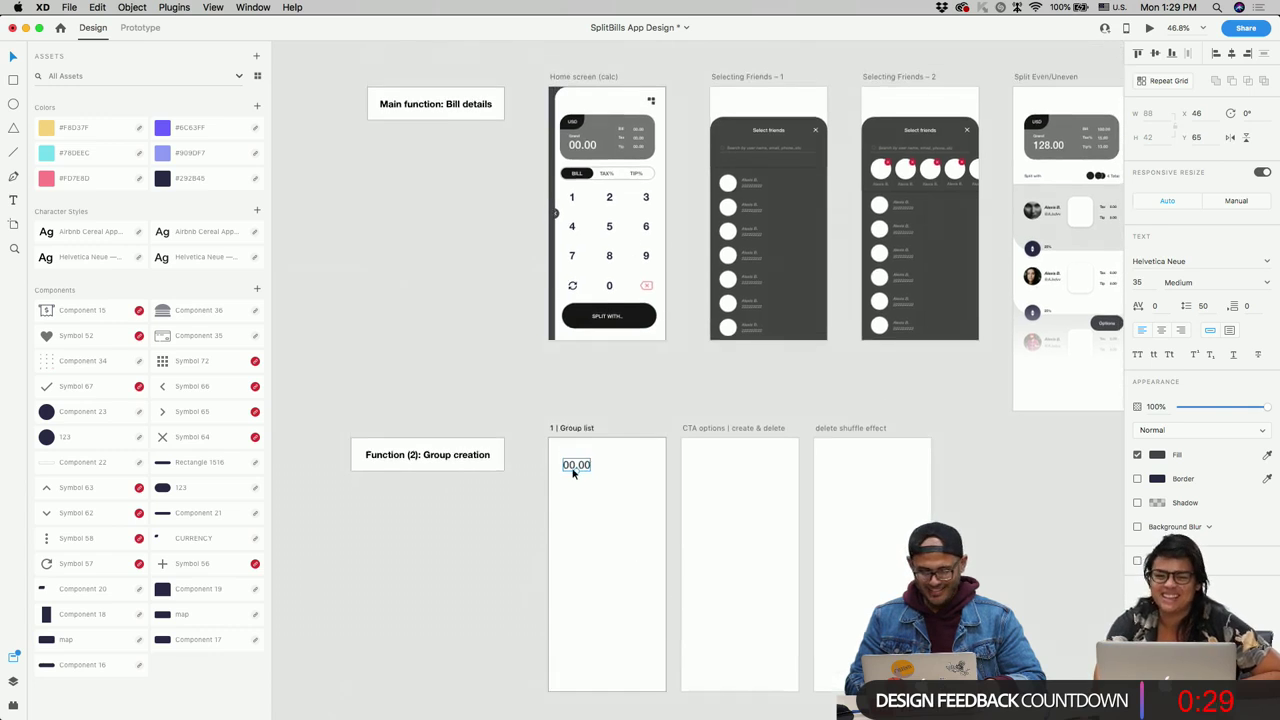
pyautogui.moveTo(582, 468); pyautogui.dragTo(404, 358)
pyautogui.click(614, 102)
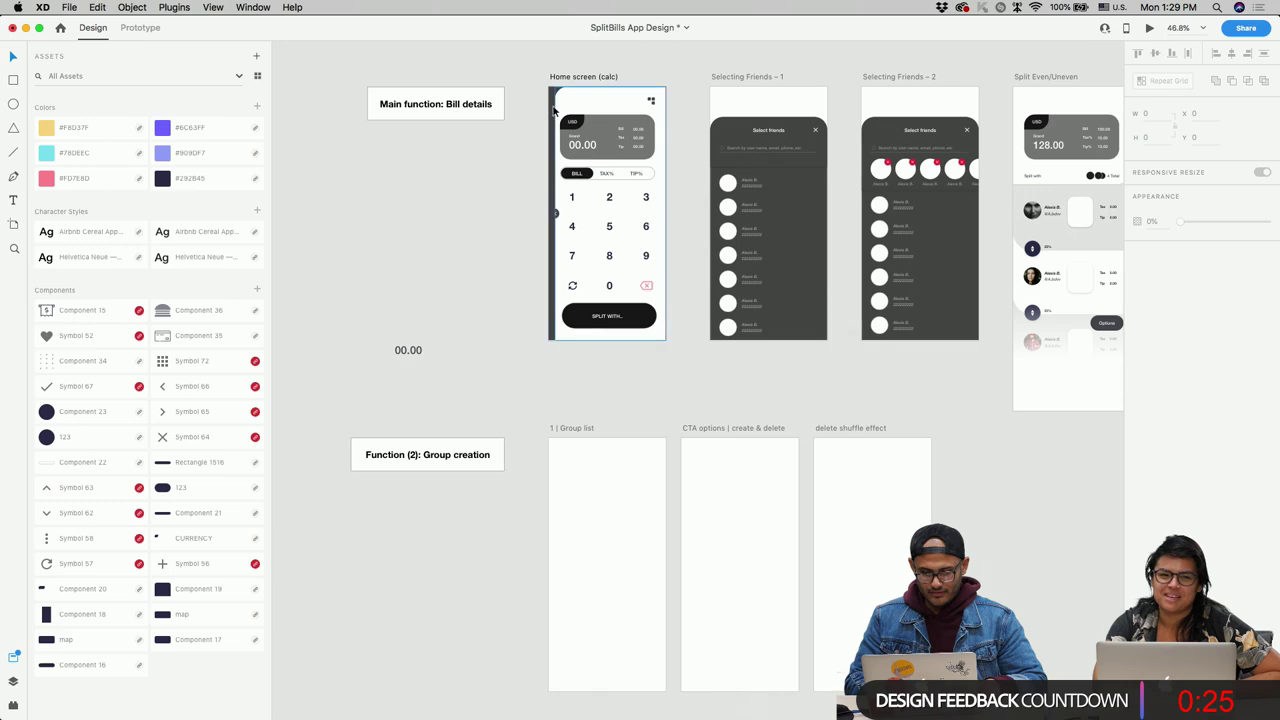
# Step: Group the arrow symbol with its dark circle on the side strip of the Home screen (calc) artboard
pyautogui.scroll(5, 556, 190)
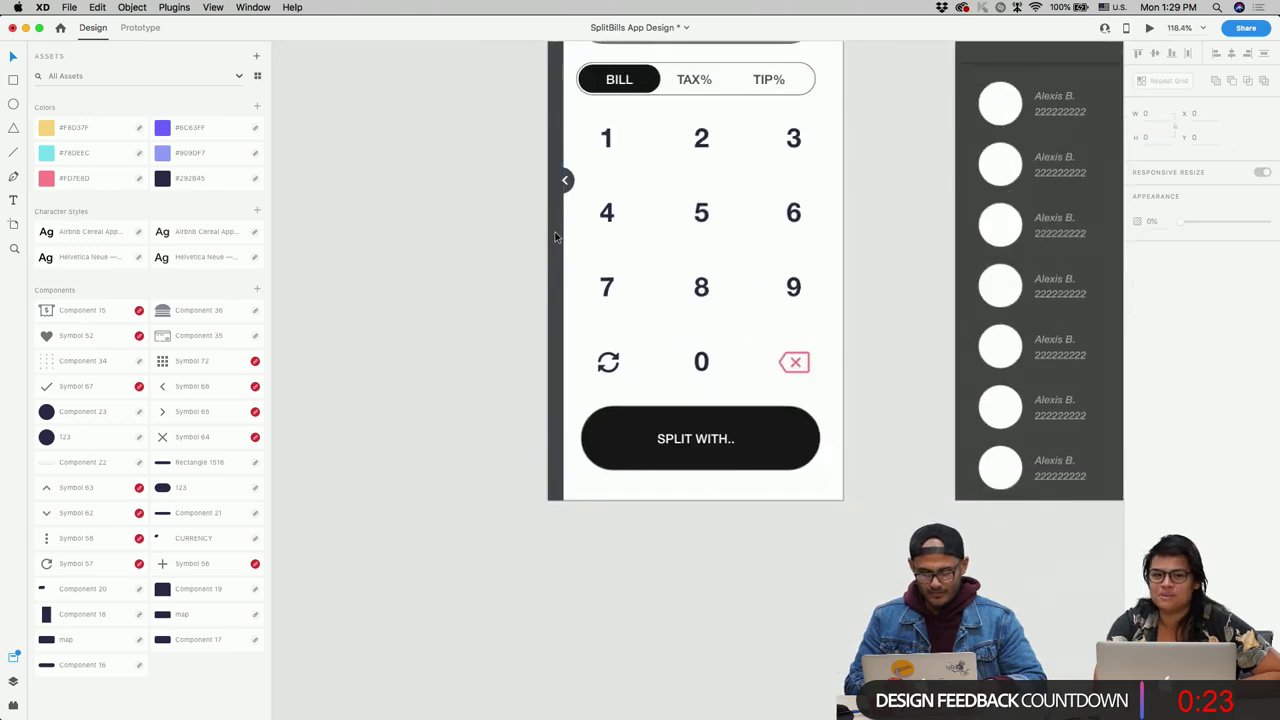
pyautogui.scroll(5, 556, 237)
pyautogui.press('super+y')
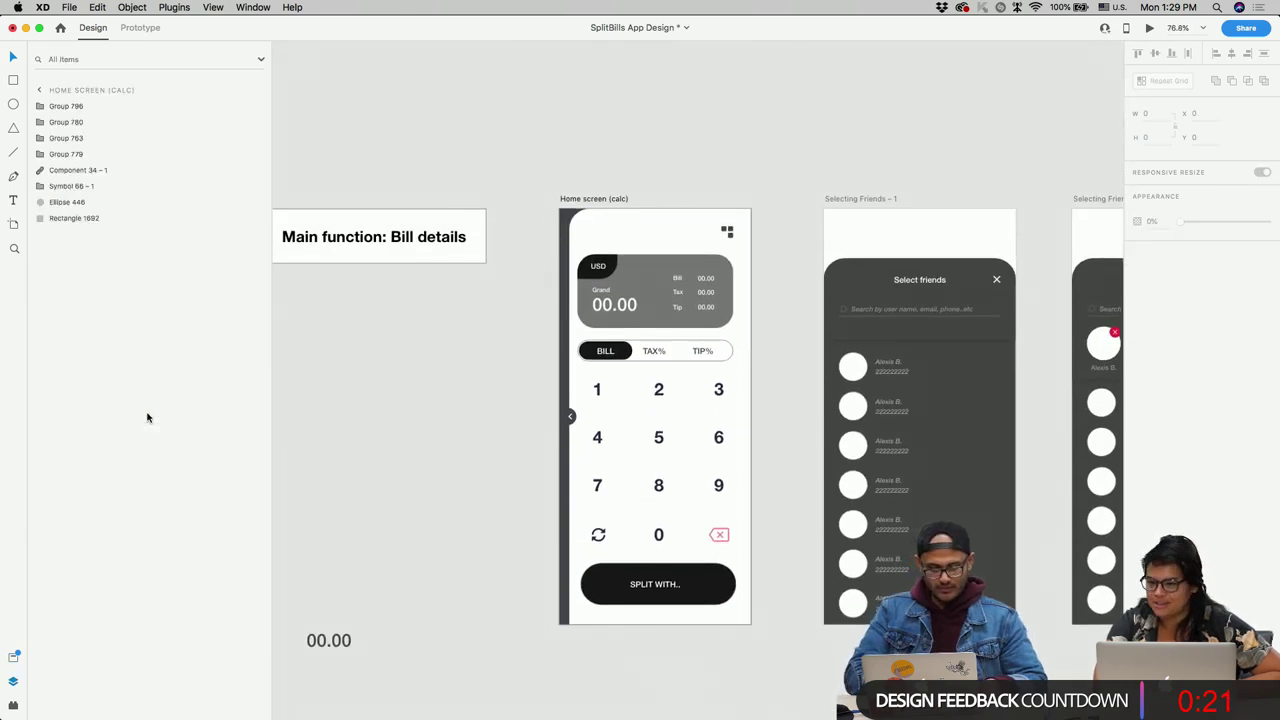
pyautogui.click(569, 415)
pyautogui.scroll(3, 568, 412)
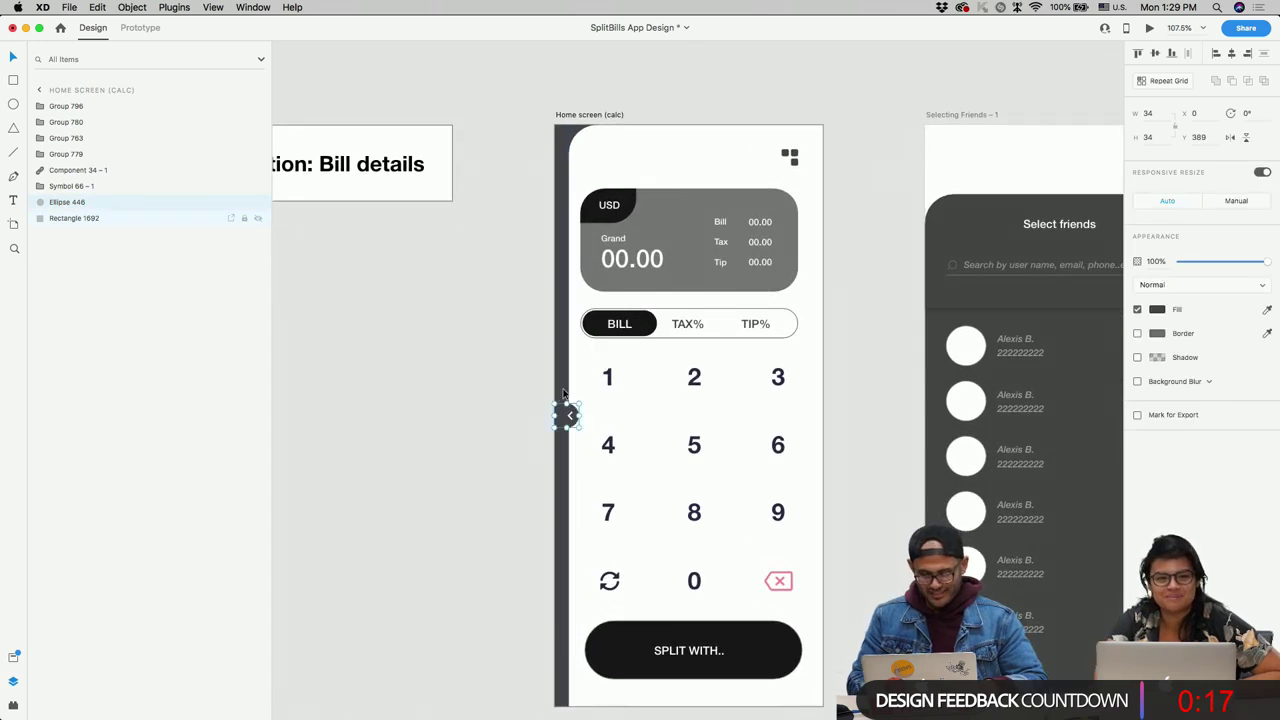
pyautogui.scroll(5, 568, 415)
pyautogui.click(551, 390)
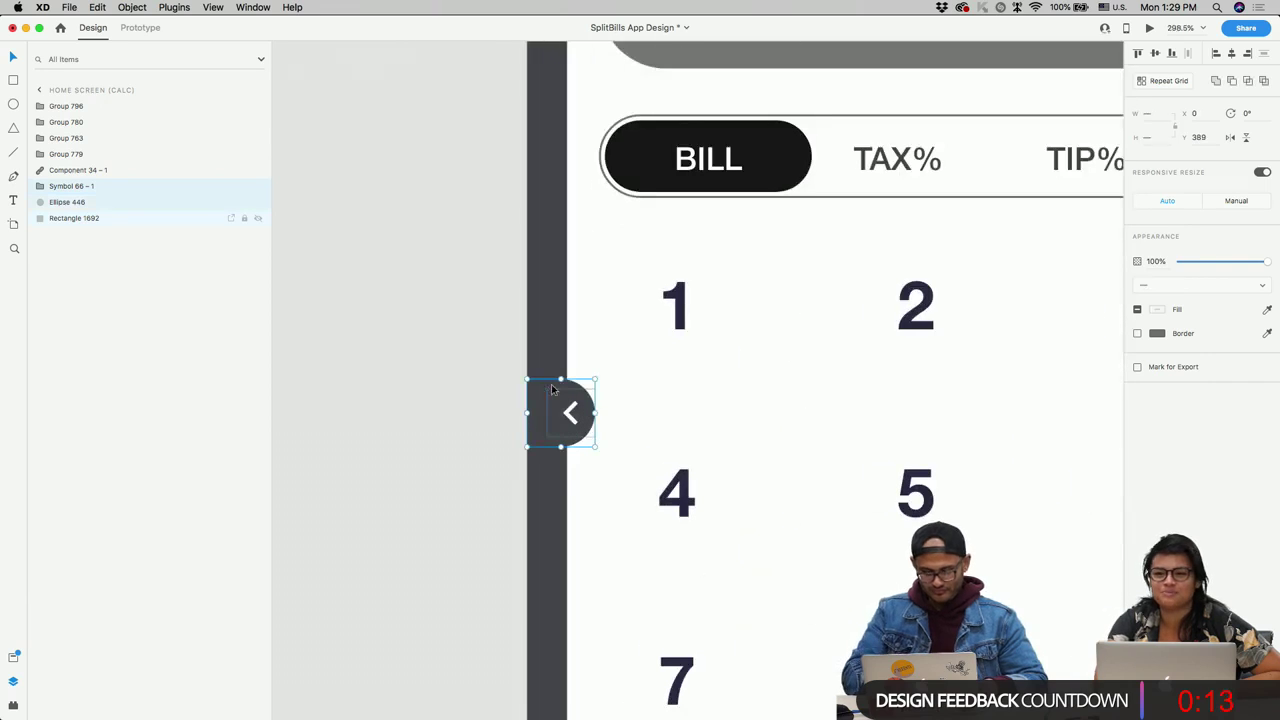
pyautogui.press('Escape')
# Step: Fill the 1 | Group list artboard with the dark grey sampled from the Home screen's side strip
pyautogui.scroll(-5, 545, 325)
pyautogui.scroll(-2, 546, 330)
pyautogui.click(585, 416)
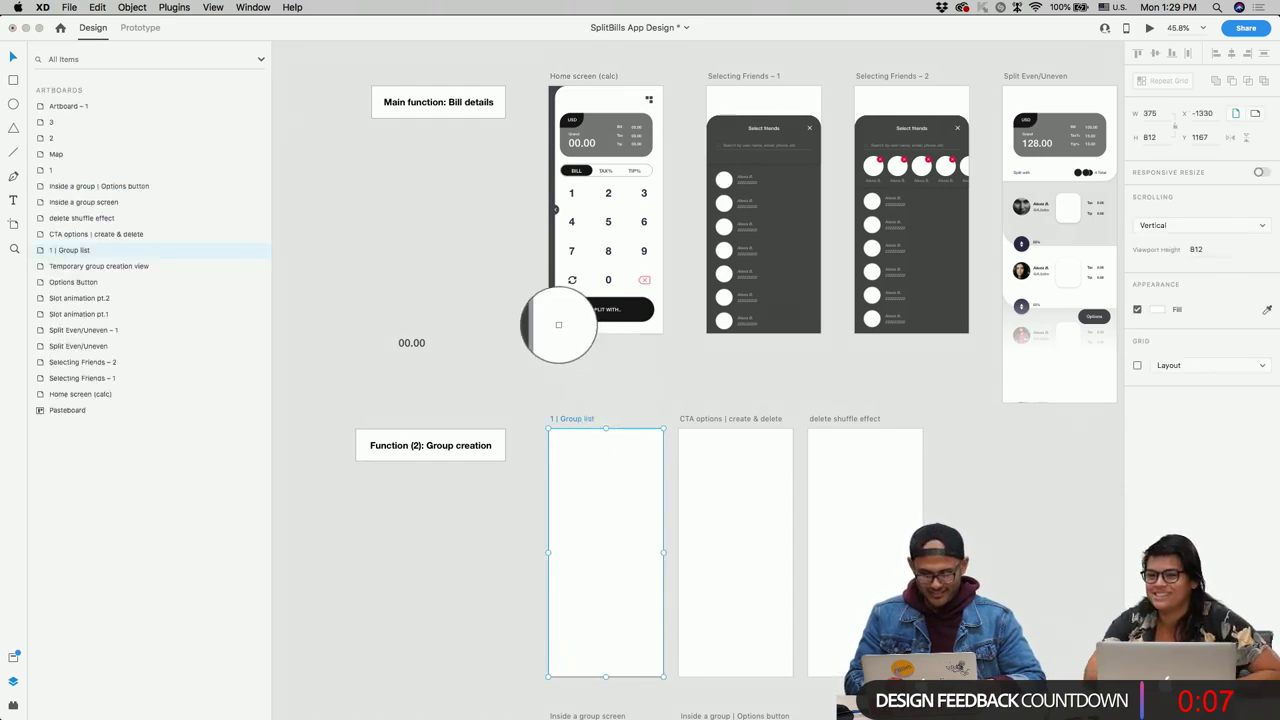
# Step: Copy the Home screen's arrow group and white background rectangle into the 1 | Group list artboard and flip them horizontally
pyautogui.click(553, 210)
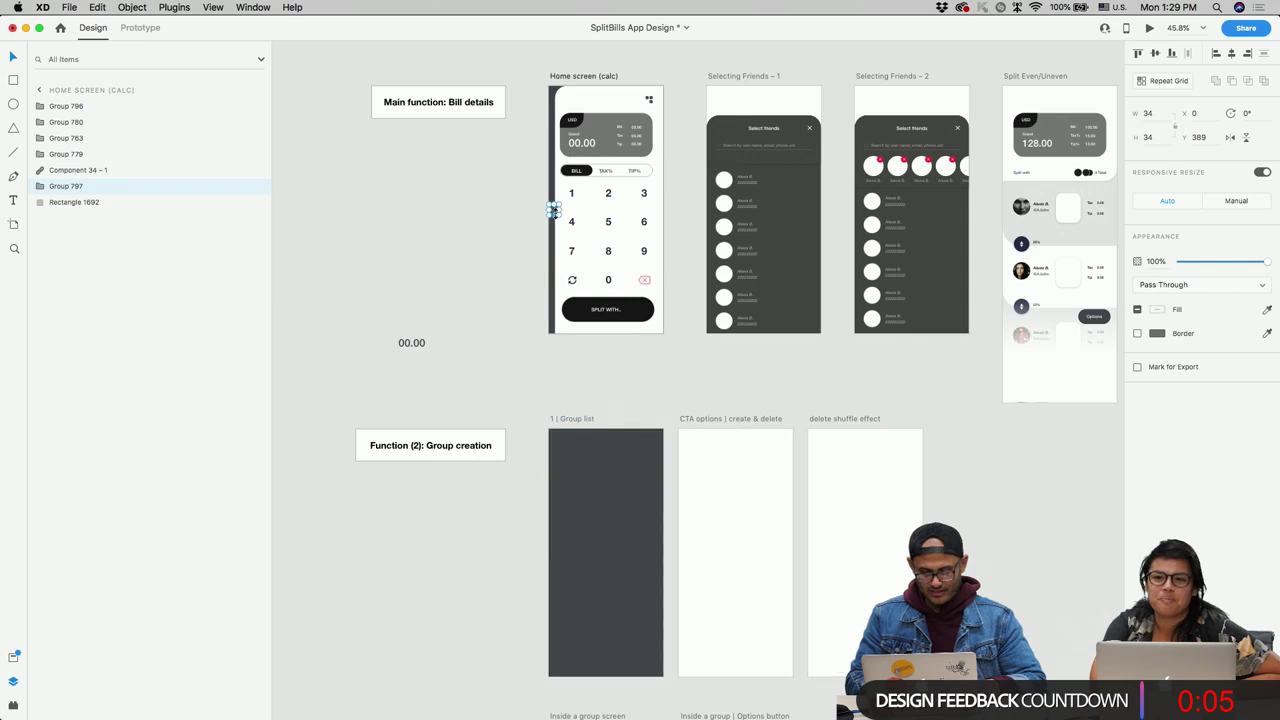
pyautogui.keyDown('shift'); pyautogui.click(553, 210); pyautogui.keyUp('shift')
pyautogui.press('super+c')
pyautogui.click(607, 548)
pyautogui.press('super+v')
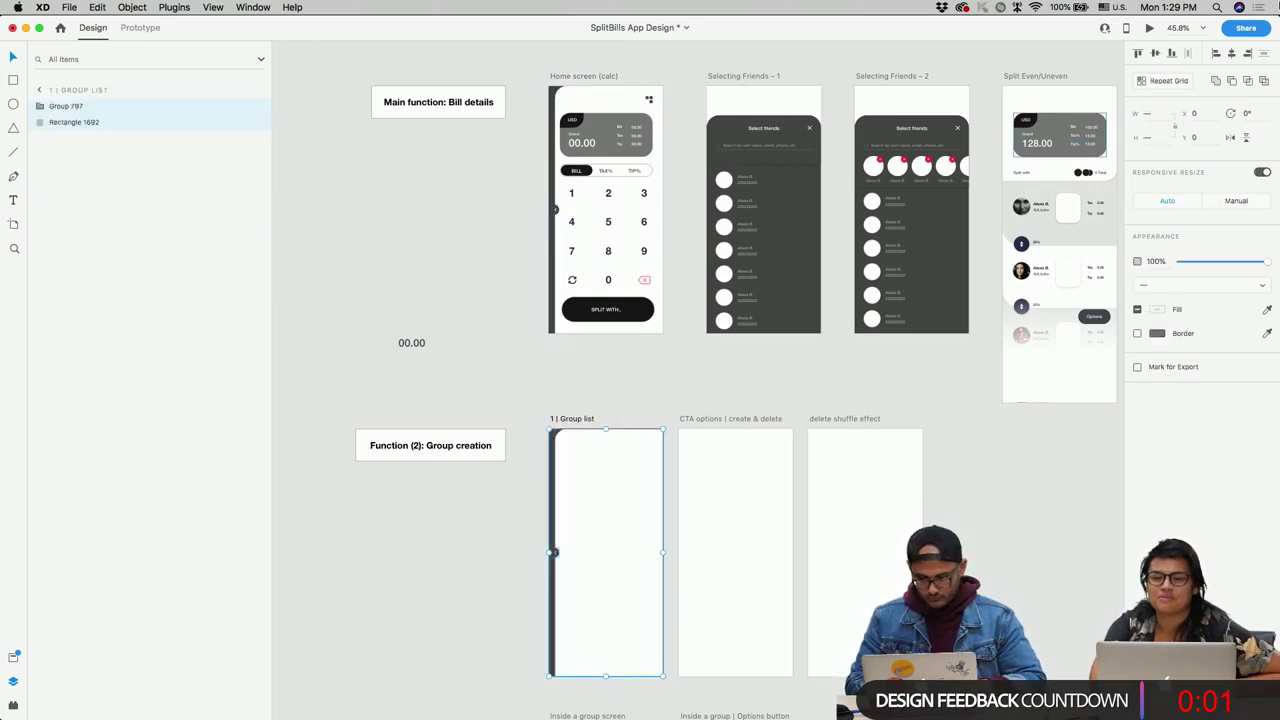
pyautogui.click(1230, 138)
pyautogui.scroll(-3, 577, 563)
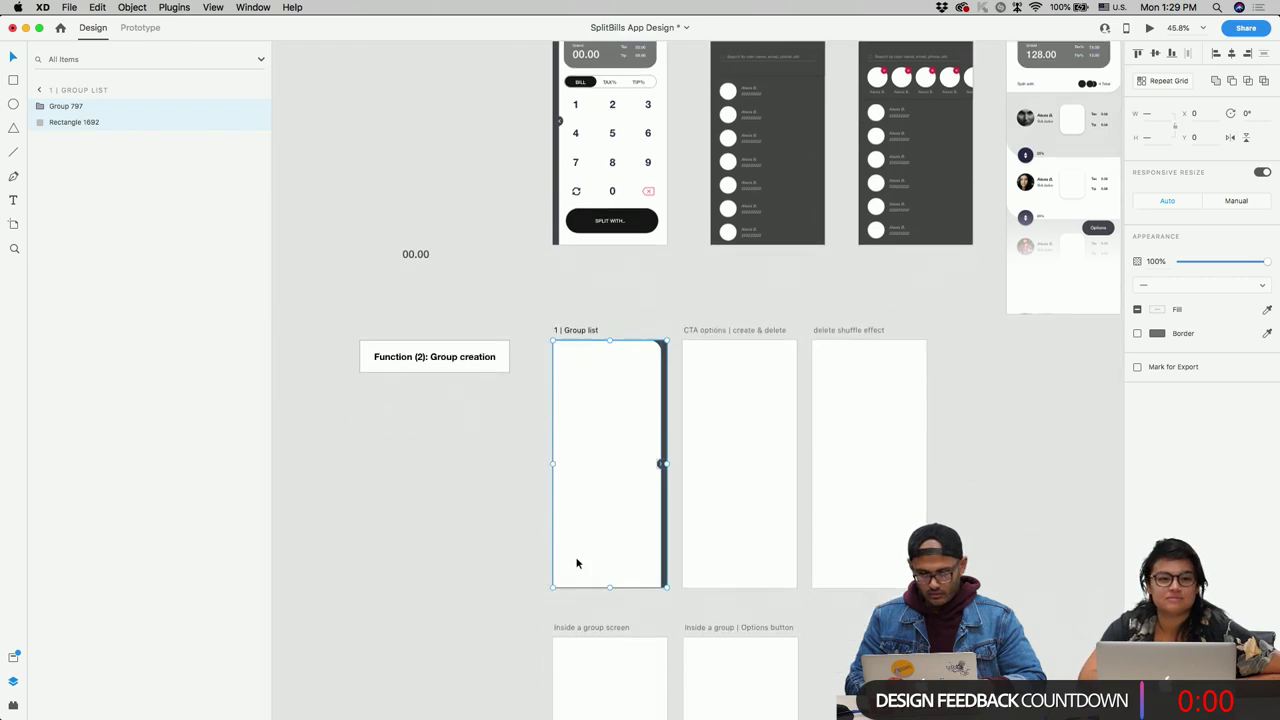
# Step: Move the 00.00 text from the pasteboard into the 1 | Group list artboard at X 45, Y 54
pyautogui.scroll(3, 577, 514)
pyautogui.scroll(-3, 500, 313)
pyautogui.moveTo(444, 267); pyautogui.dragTo(582, 363)
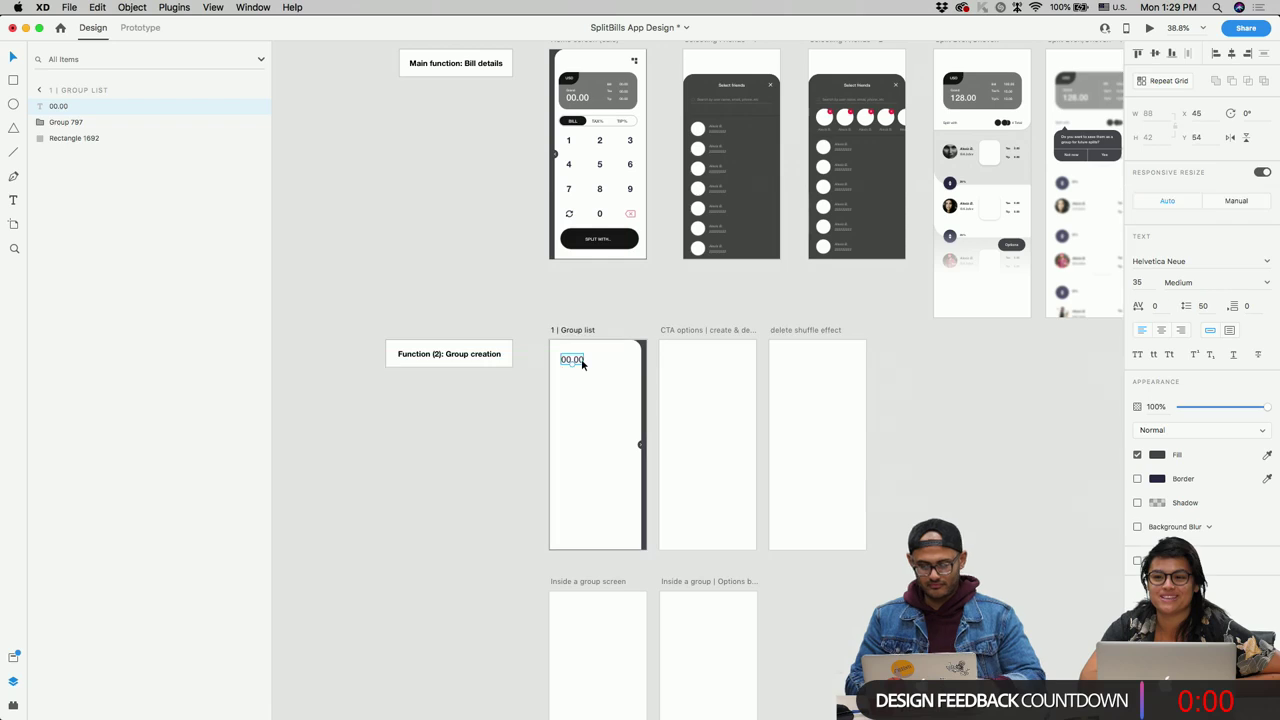
# Step: Switch to Safari and examine the Daily Creative Challenge page on Behance, focusing on the October 28 User Flow challenge brief
pyautogui.scroll(3, 582, 363)
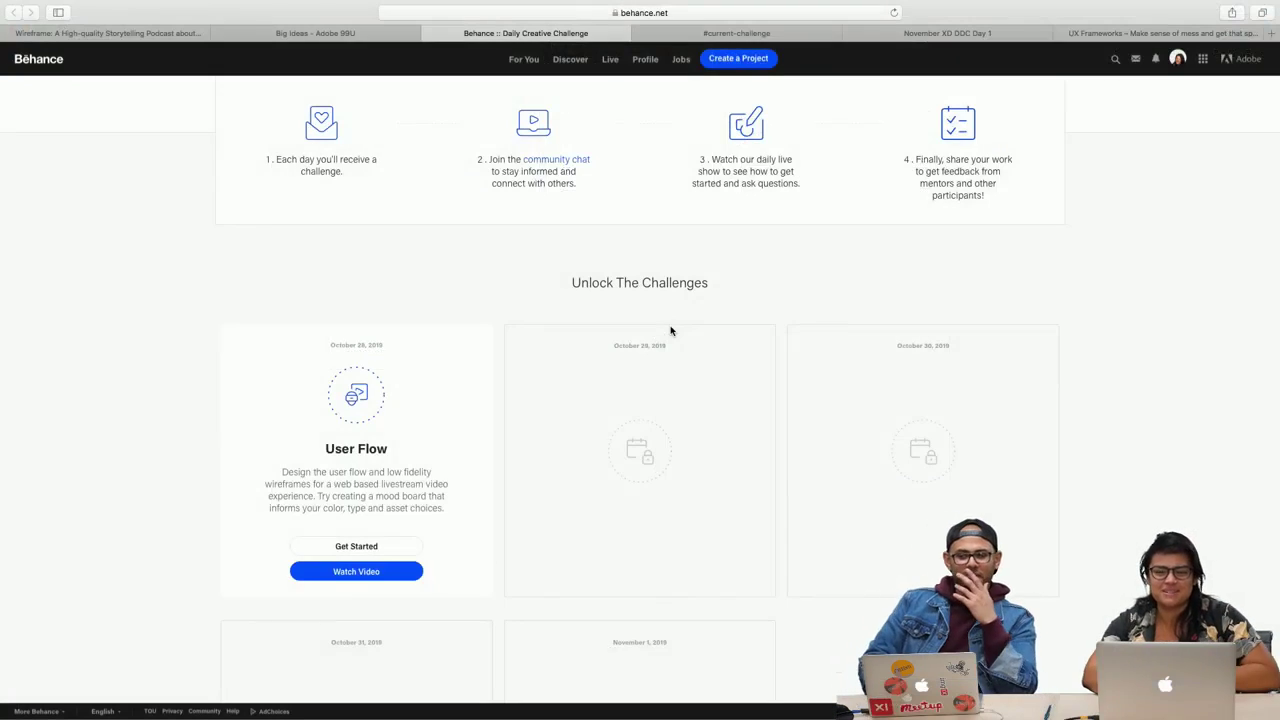
pyautogui.scroll(5, 671, 331)
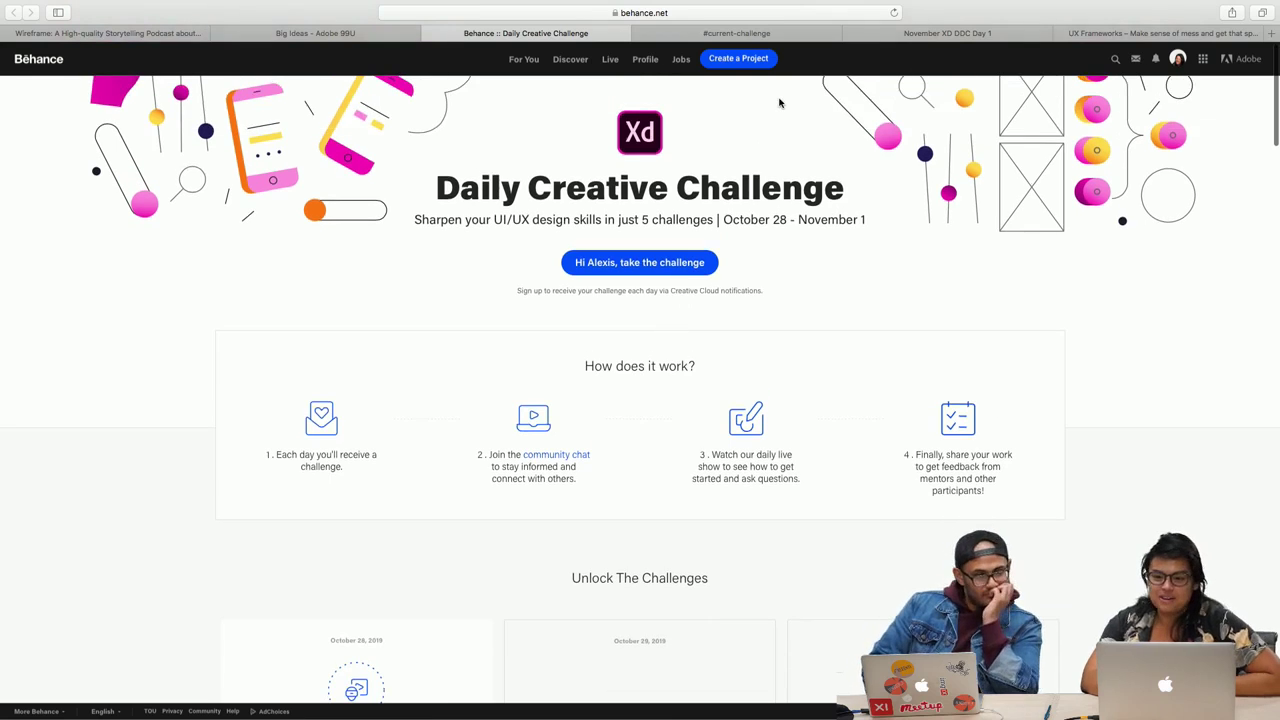
pyautogui.scroll(-6, 728, 286)
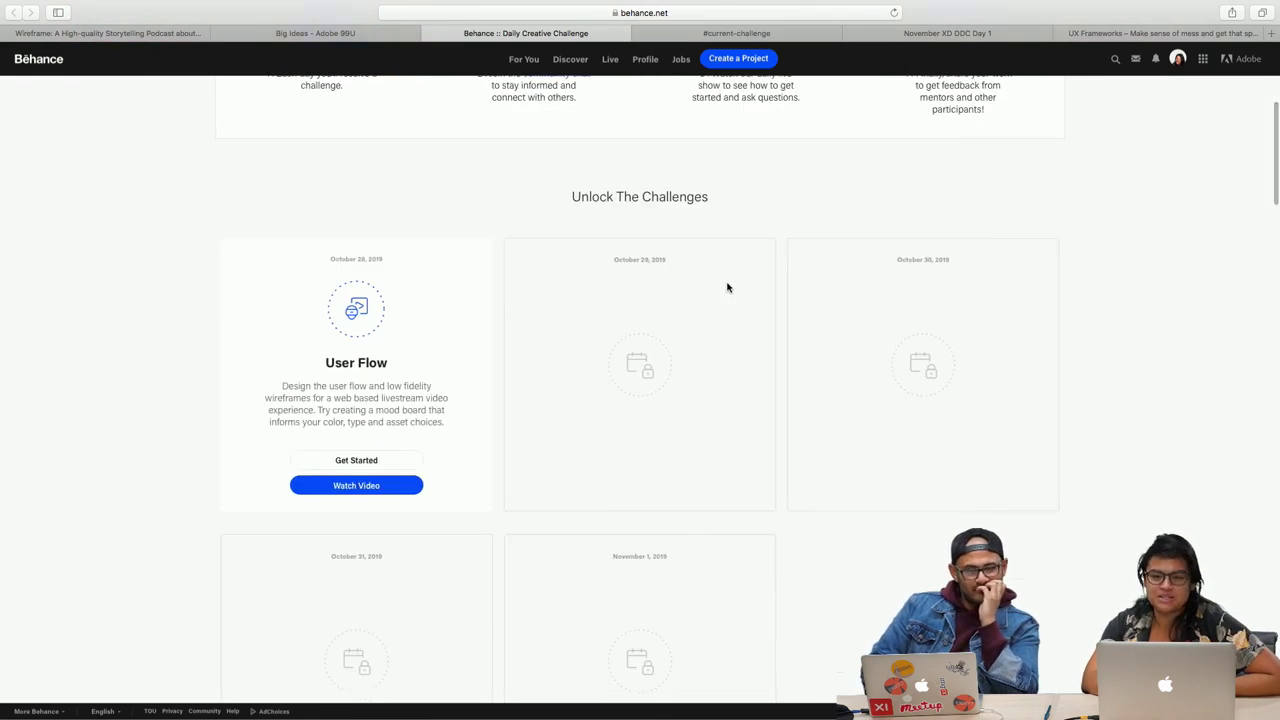
pyautogui.scroll(5, 486, 349)
pyautogui.hscroll(-3, 486, 349)
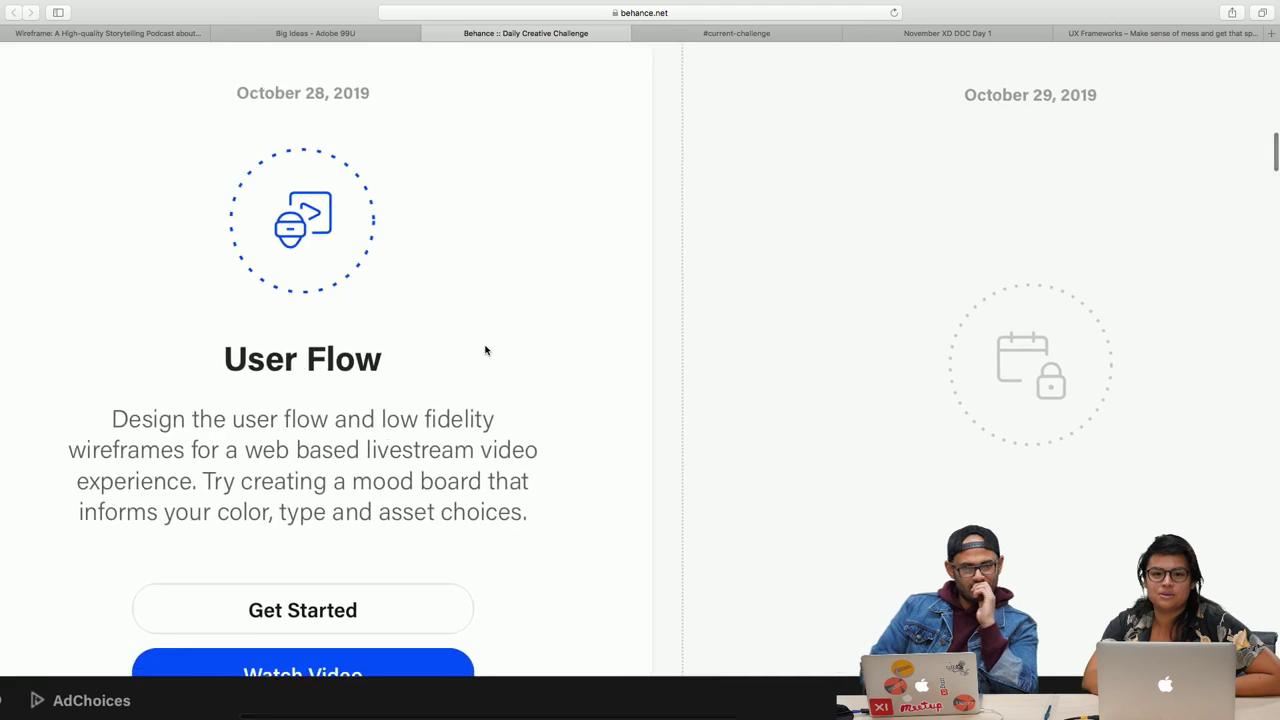
pyautogui.hscroll(-2, 486, 349)
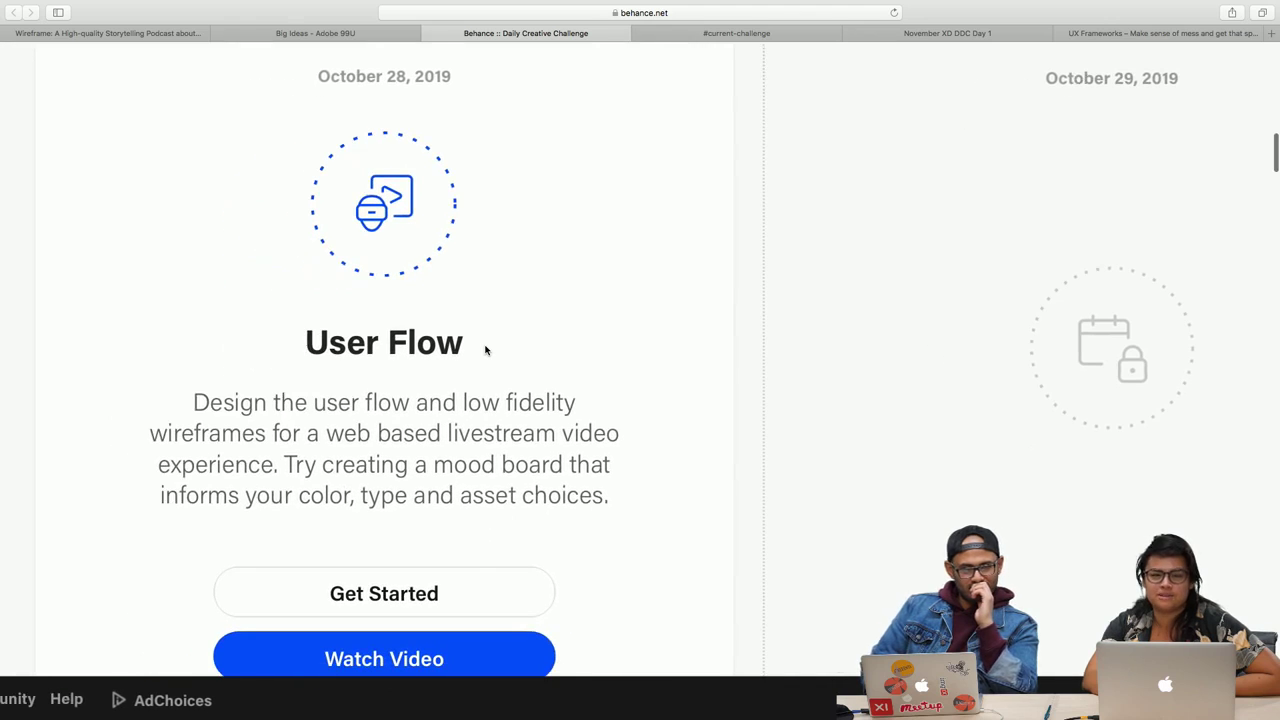
pyautogui.scroll(-5, 486, 349)
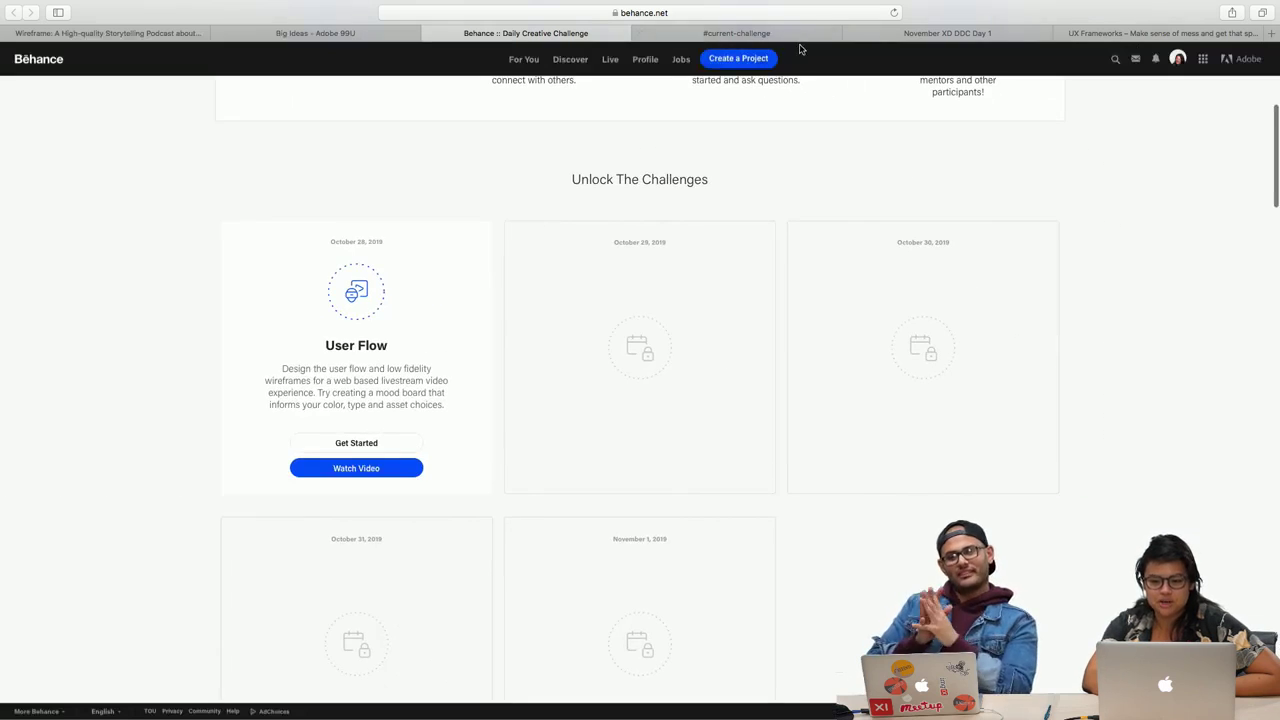
# Step: Open the November XD DDC Day 1 prototype and play it from Home through the Watch view to the Landscape view
pyautogui.click(806, 33)
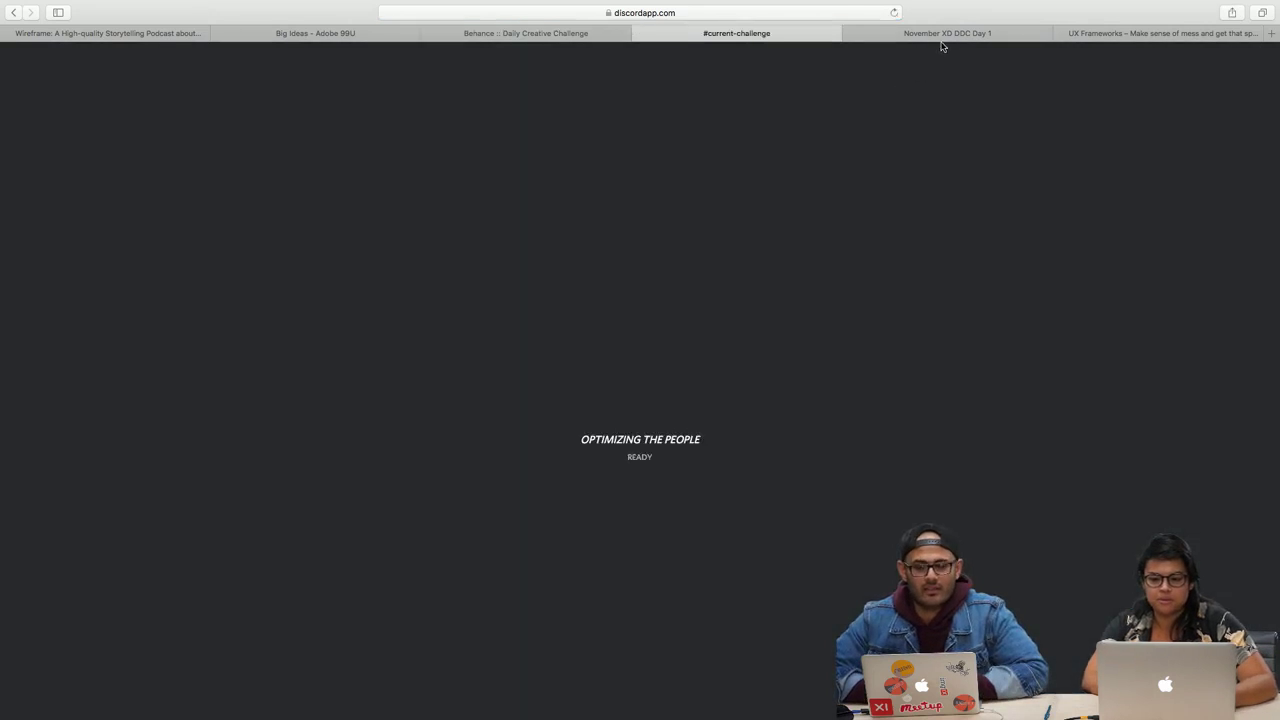
pyautogui.click(944, 40)
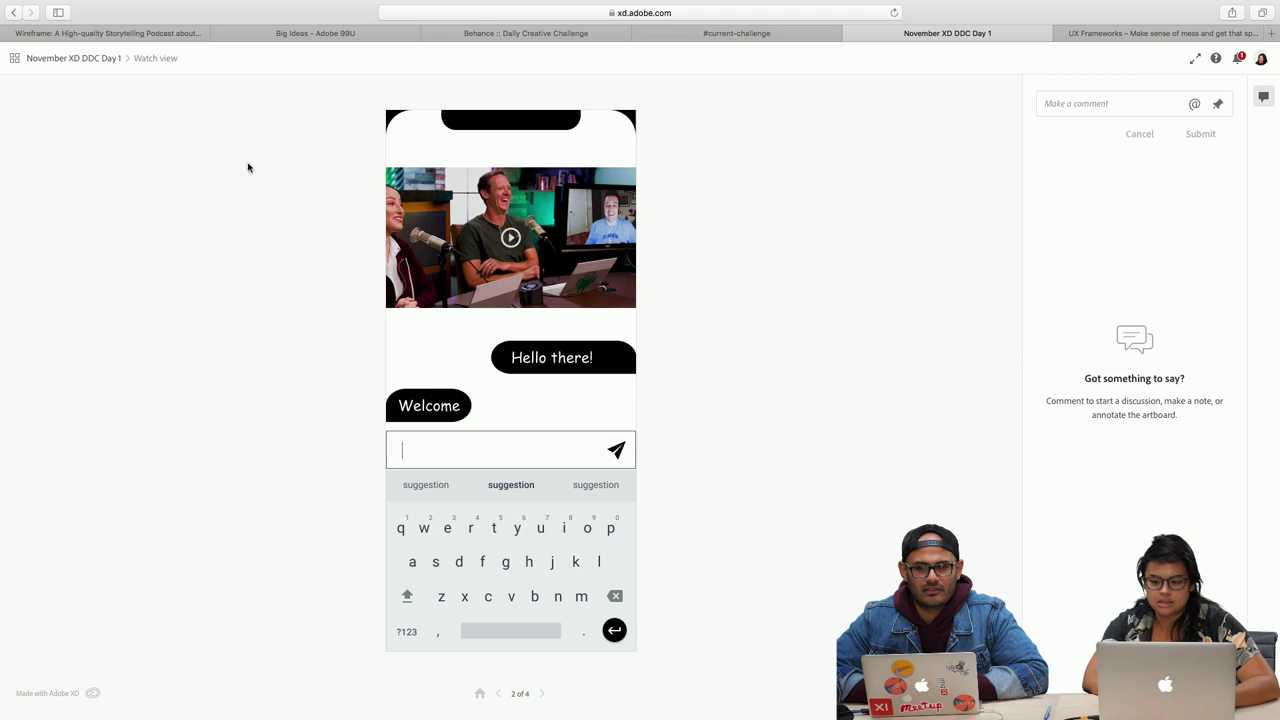
pyautogui.click(499, 694)
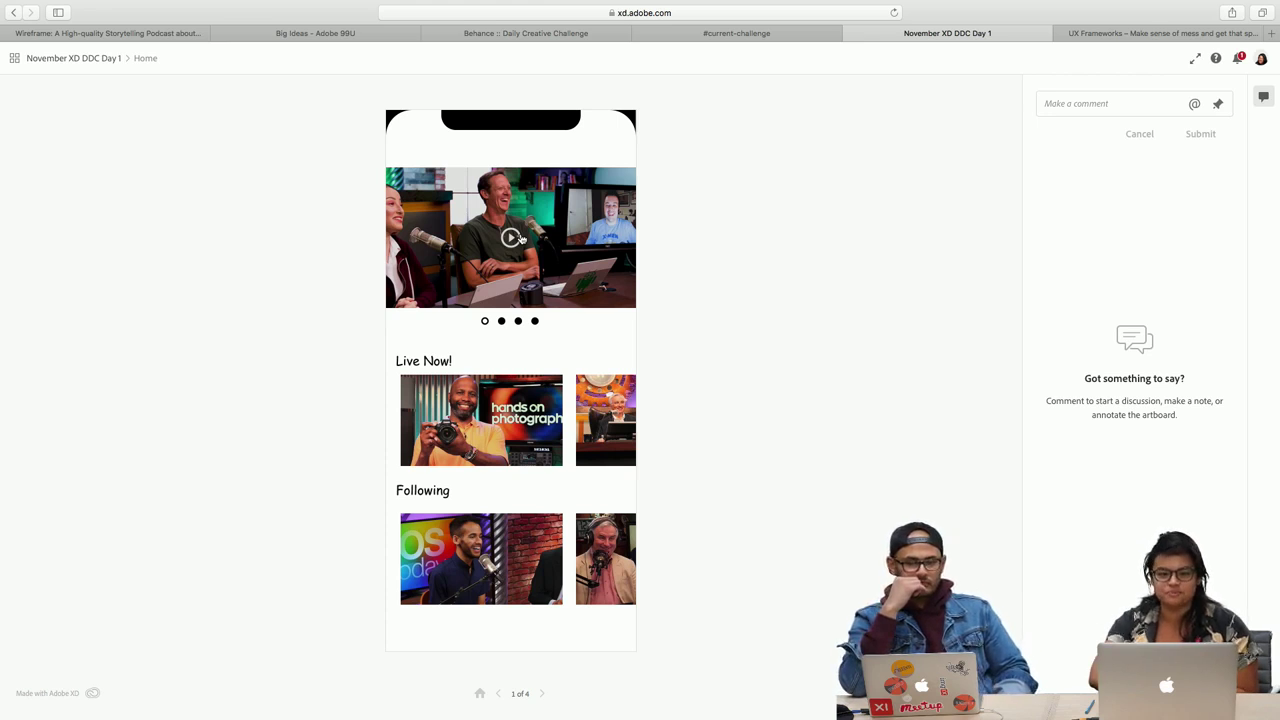
pyautogui.click(512, 238)
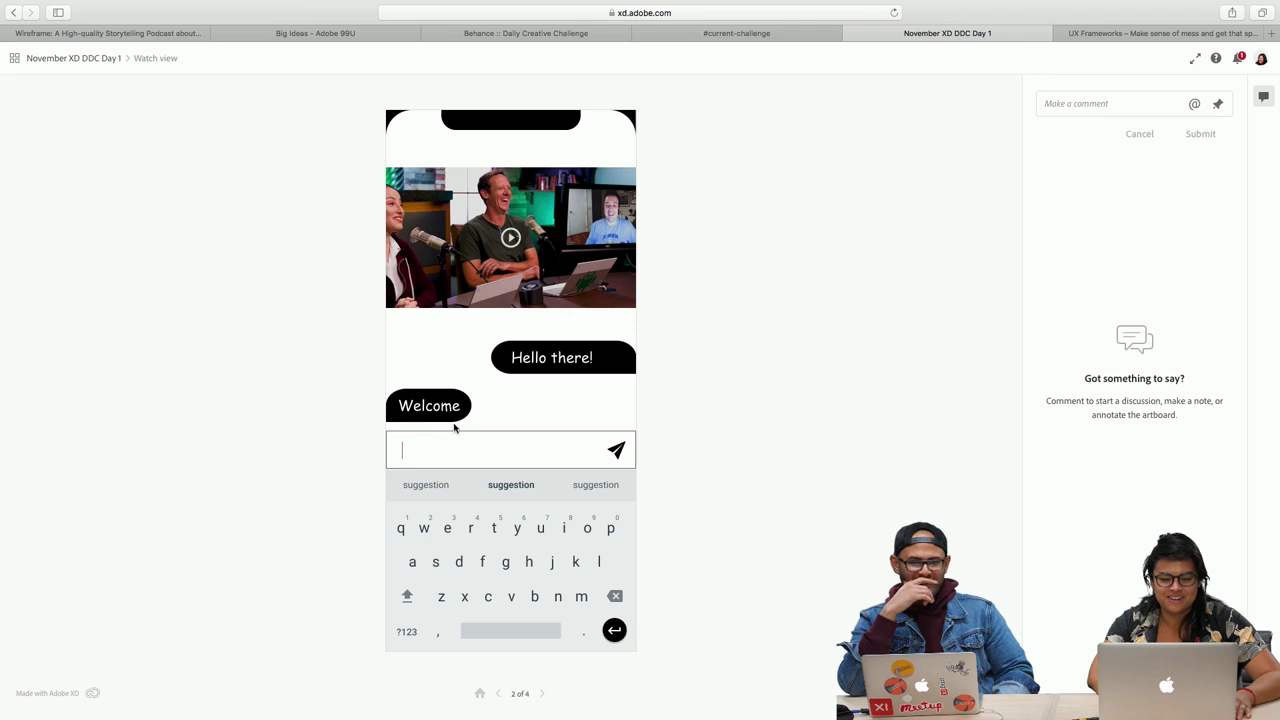
pyautogui.click(511, 237)
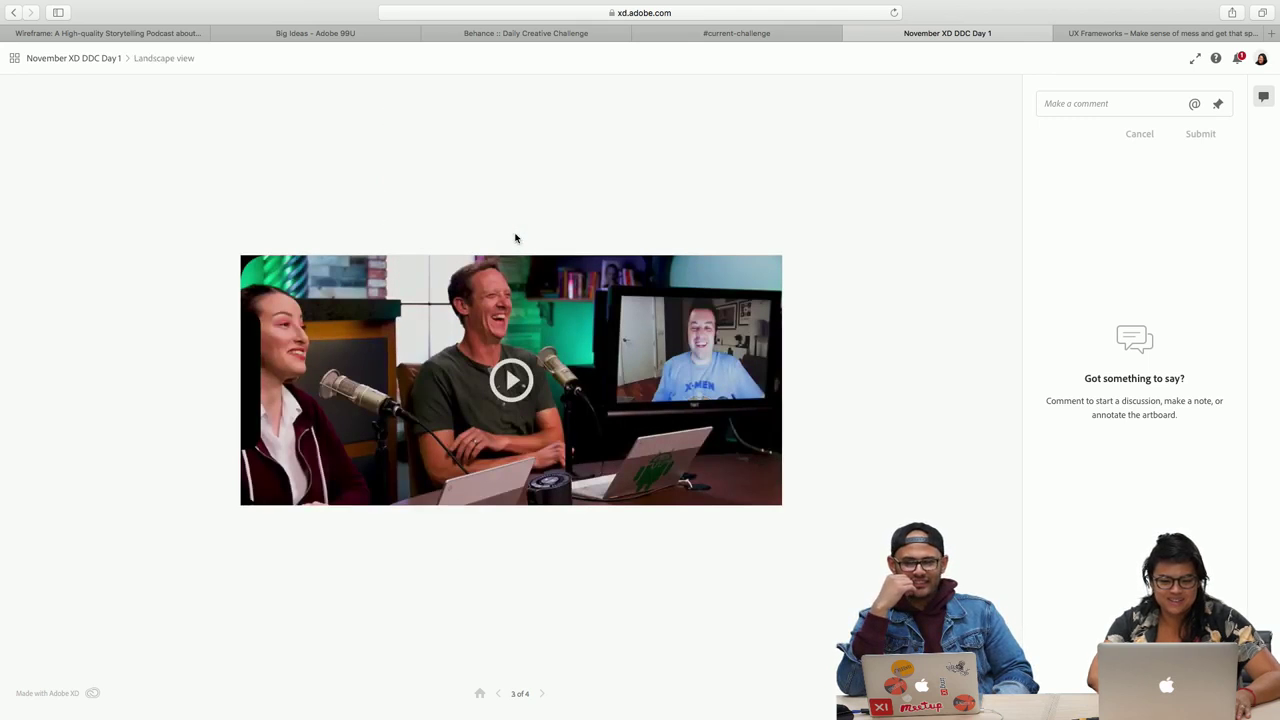
# Step: Show and hide the chat overlay on the prototype's Landscape view several times to examine how it works
pyautogui.click(510, 382)
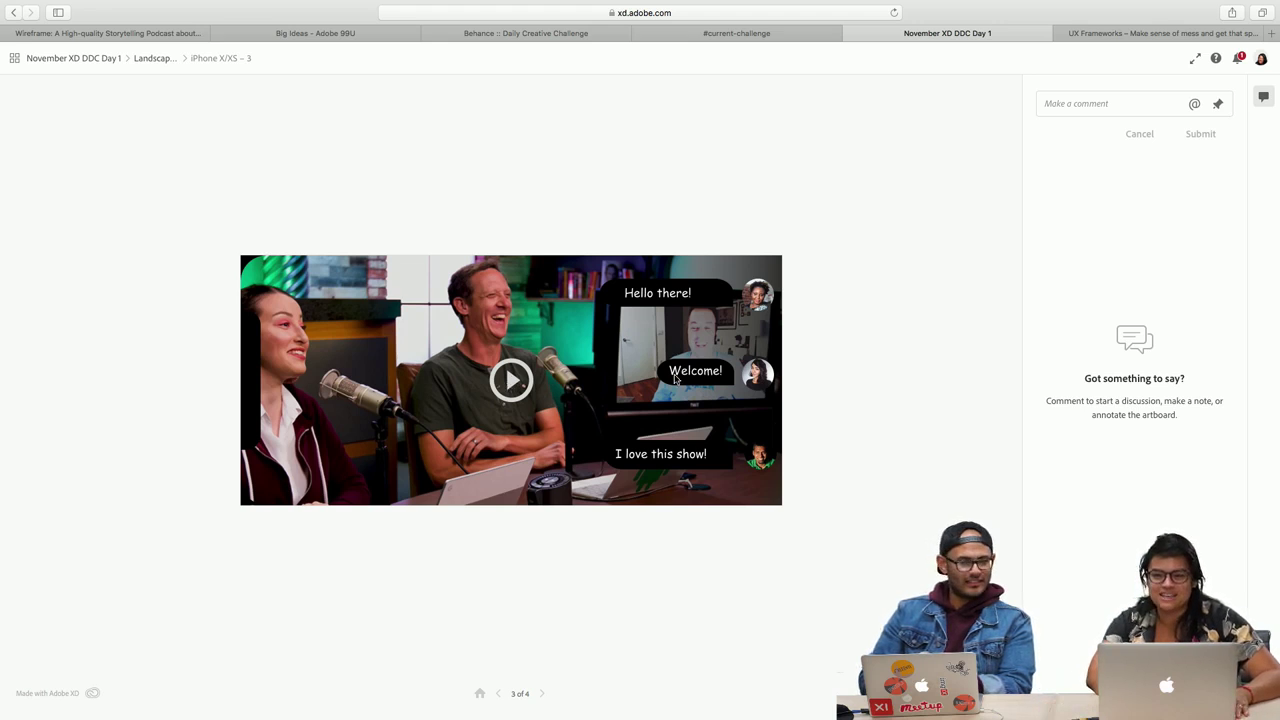
pyautogui.click(508, 393)
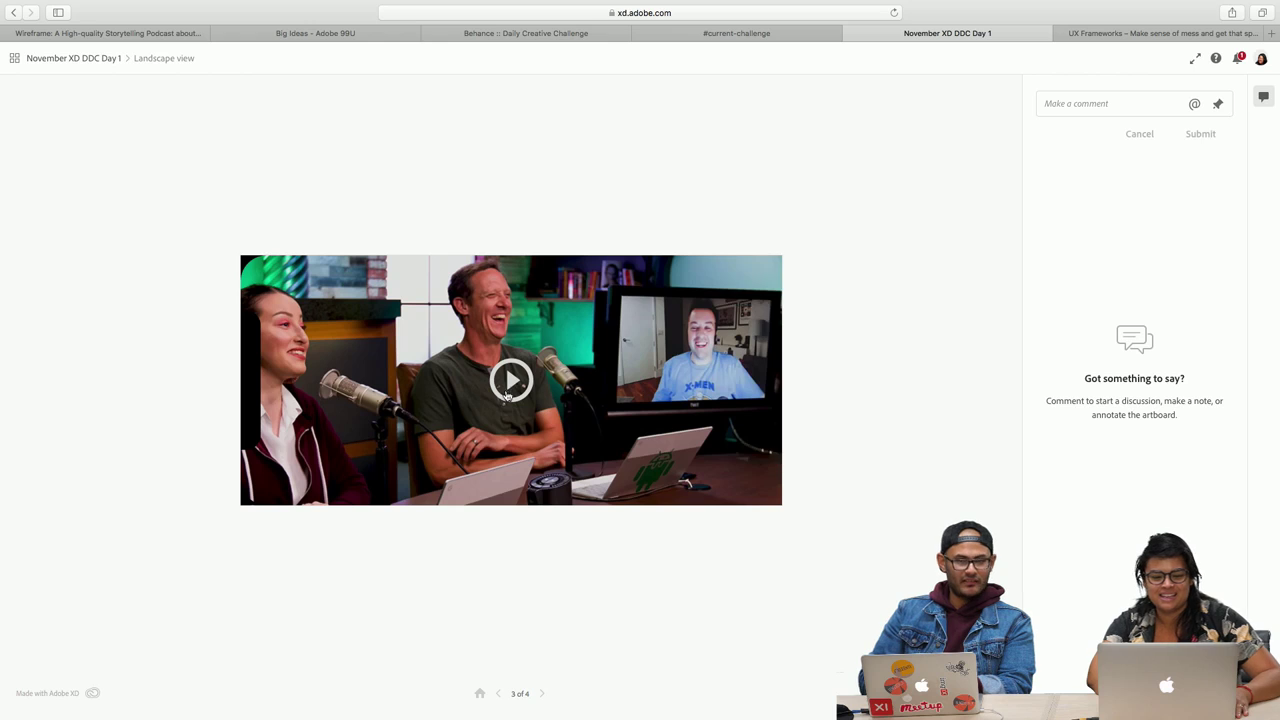
pyautogui.click(528, 392)
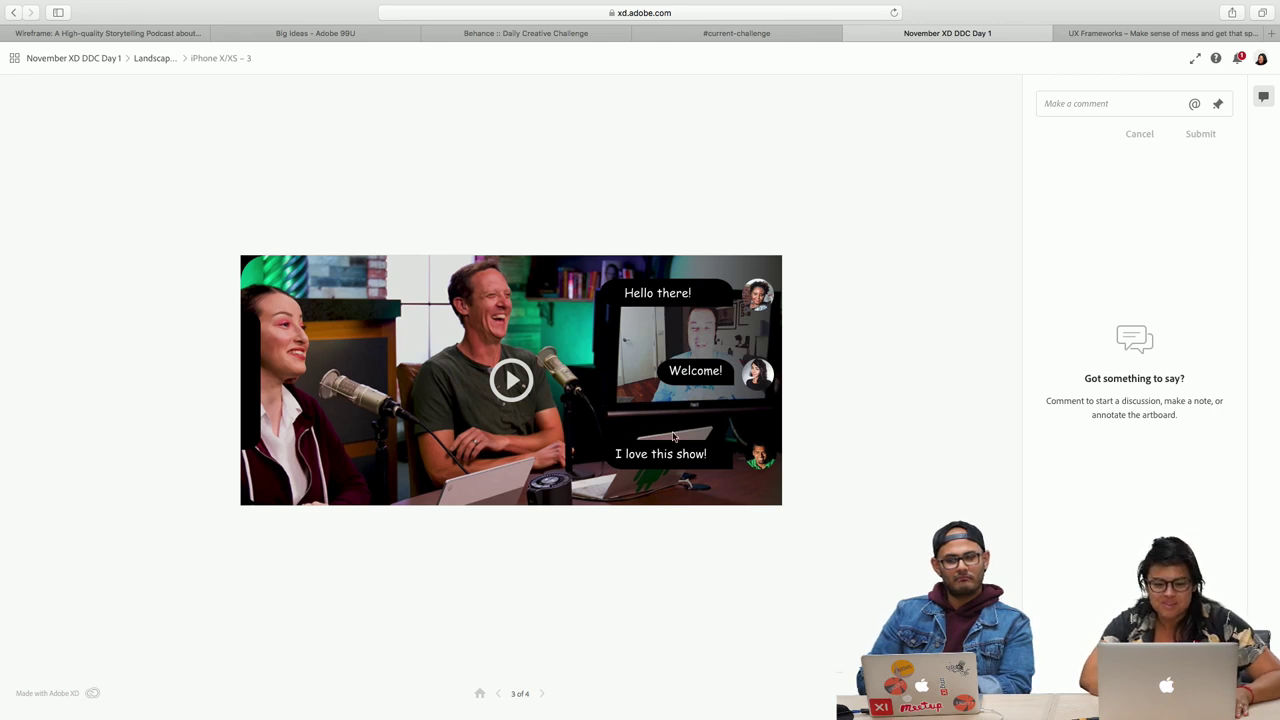
pyautogui.click(530, 392)
pyautogui.click(507, 392)
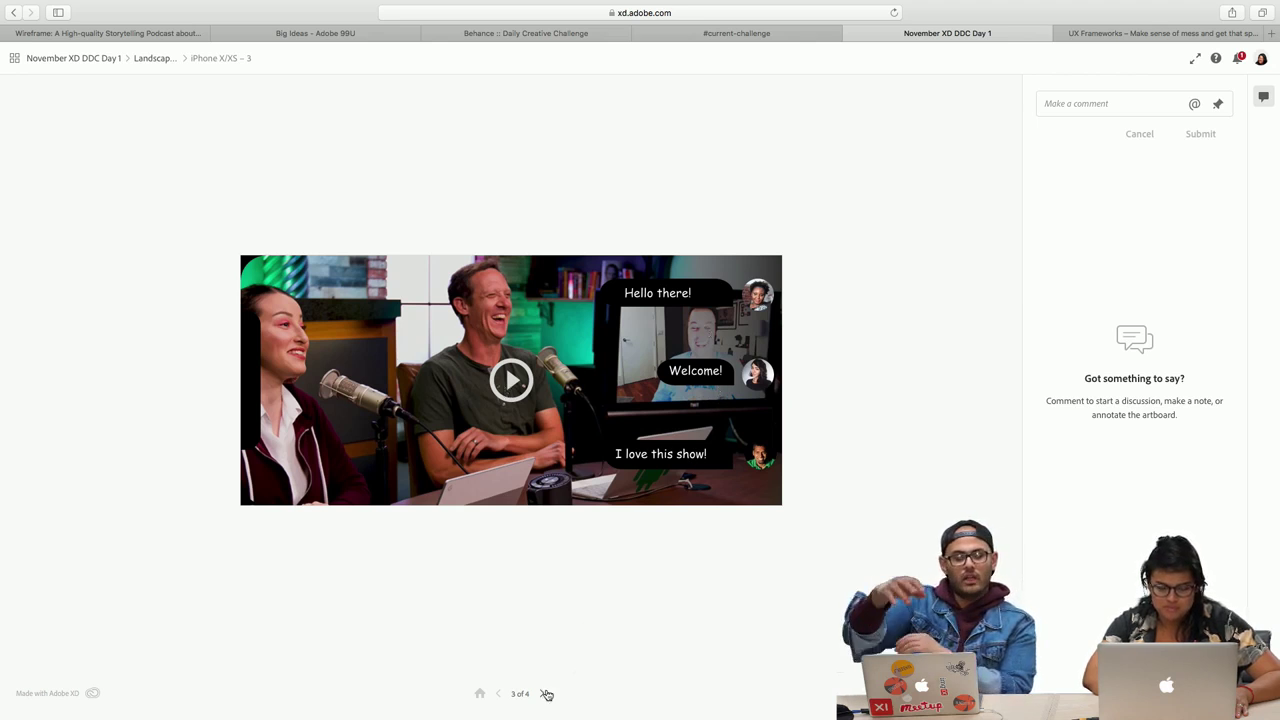
pyautogui.click(513, 388)
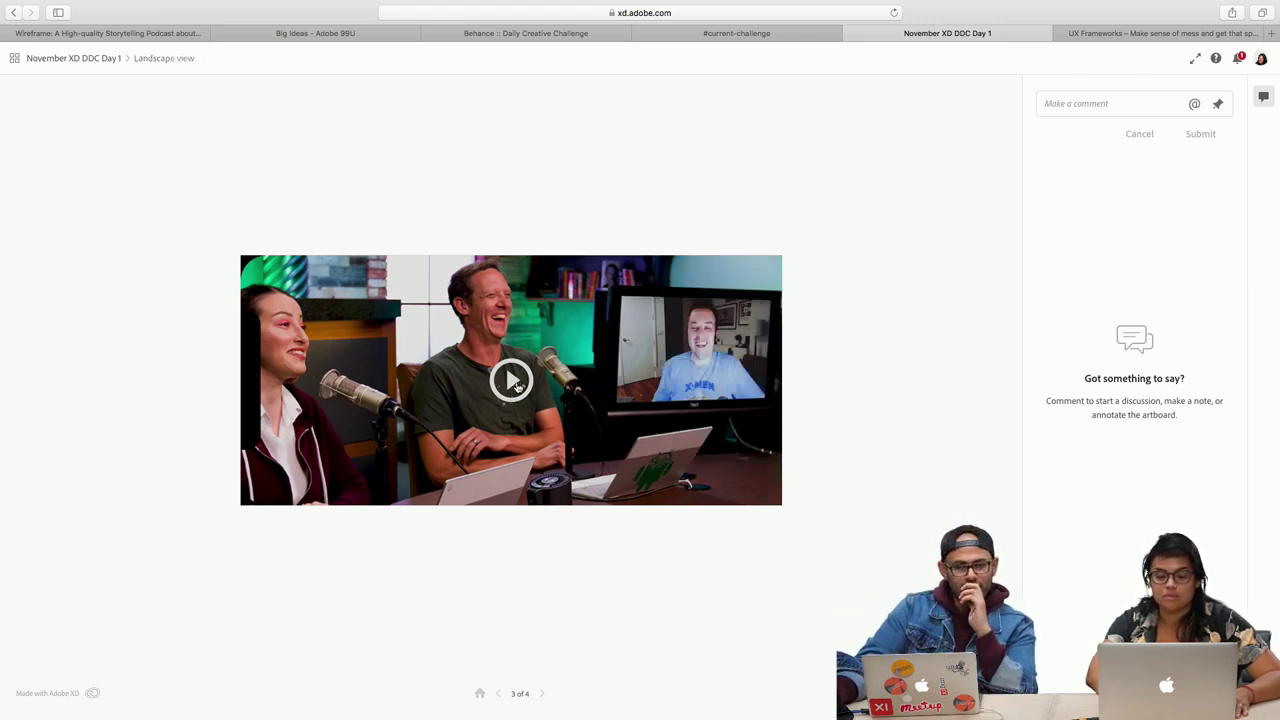
# Step: Browse the prototype's individual artboards, including the iPhone X/XS – 3 chat artboard and the Watch view
pyautogui.click(542, 694)
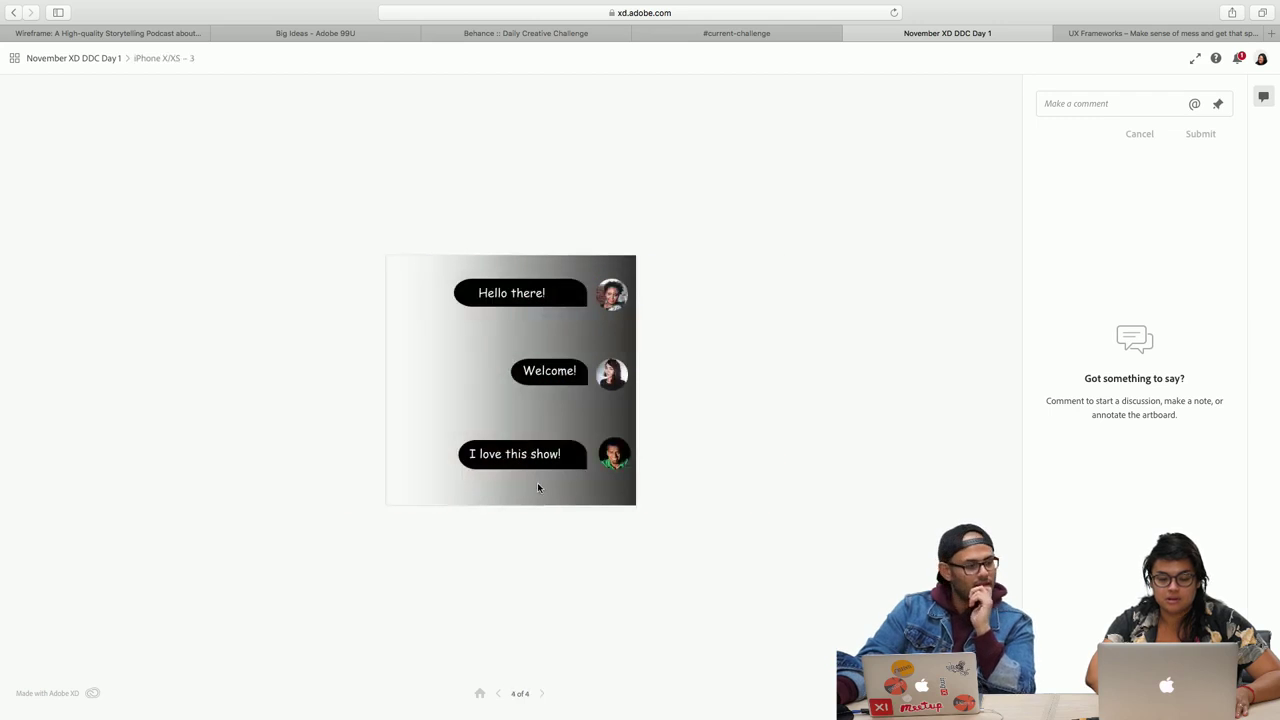
pyautogui.click(495, 695)
pyautogui.click(495, 697)
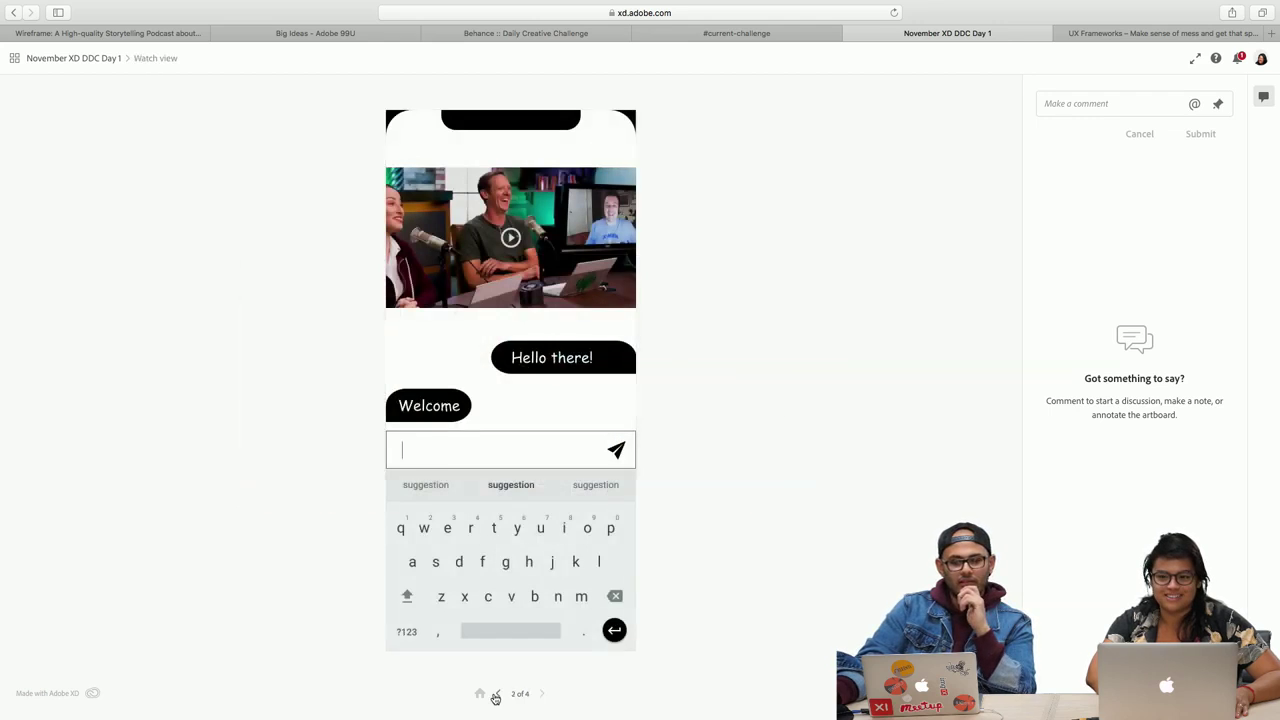
pyautogui.click(495, 697)
pyautogui.click(495, 697)
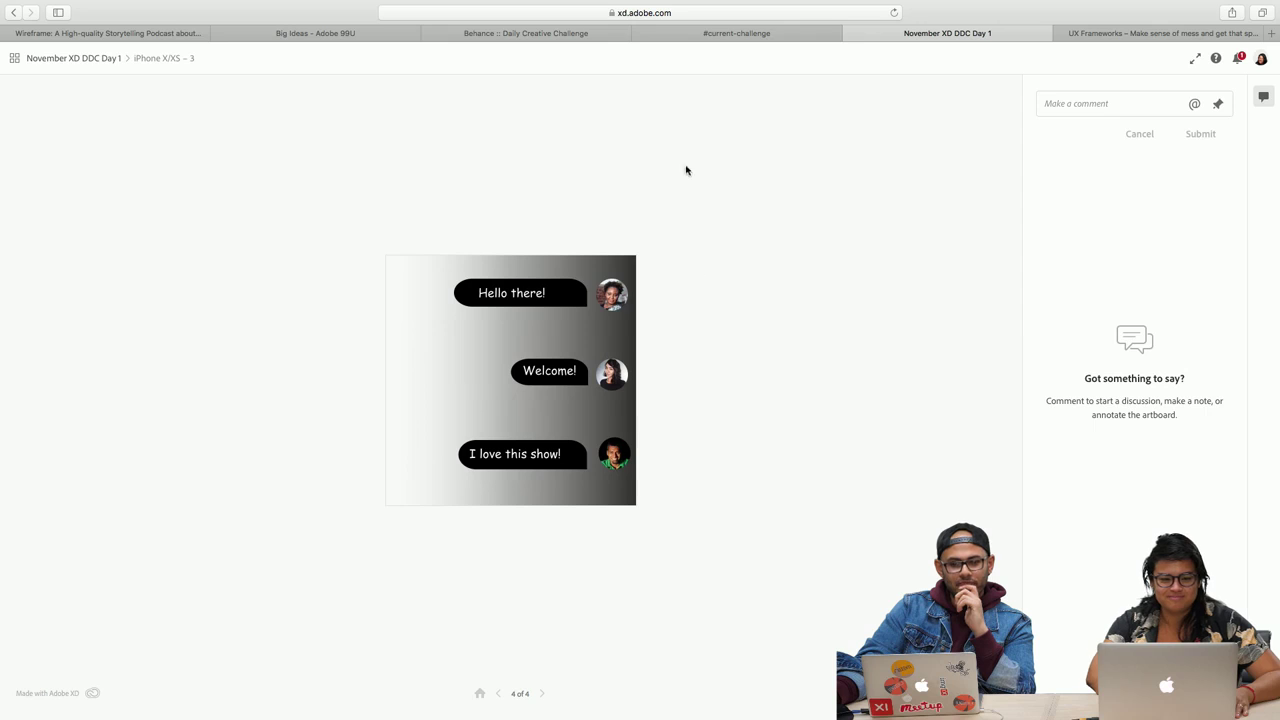
# Step: Open the Mahatma.pdf attachment posted in the Adobe XD current-challenge channel on Discord
pyautogui.click(715, 33)
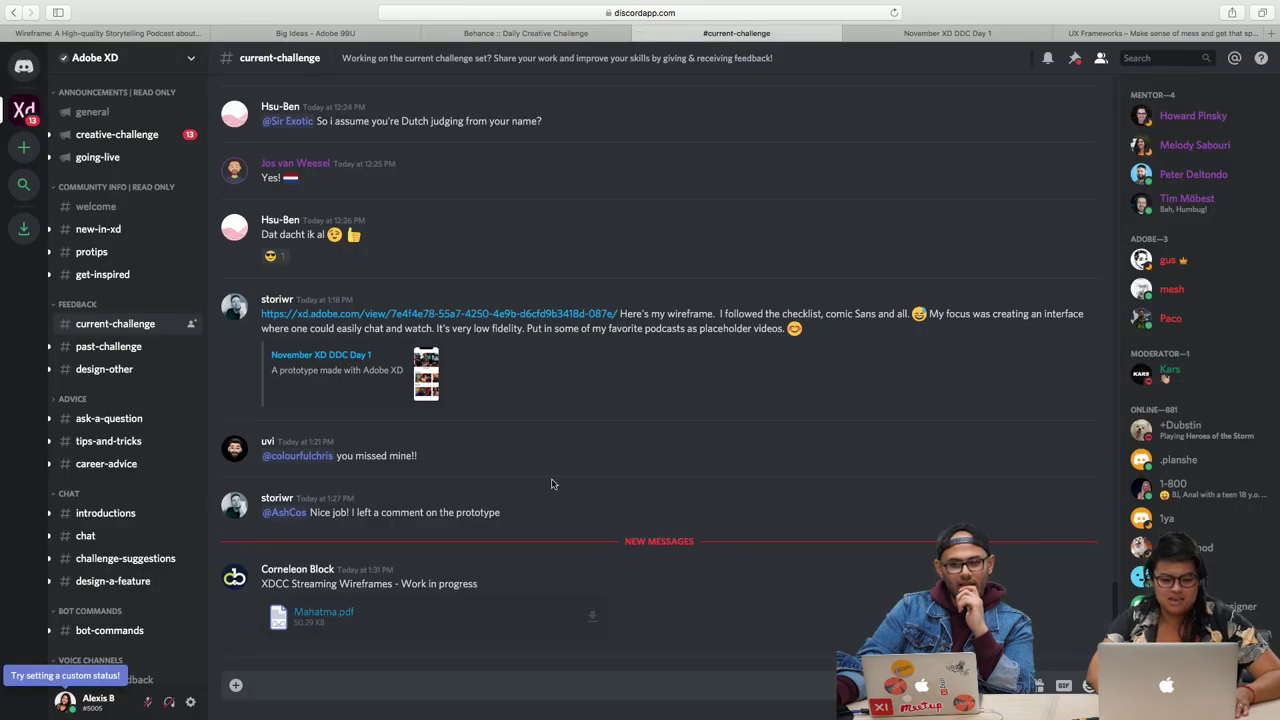
pyautogui.scroll(-1, 432, 618)
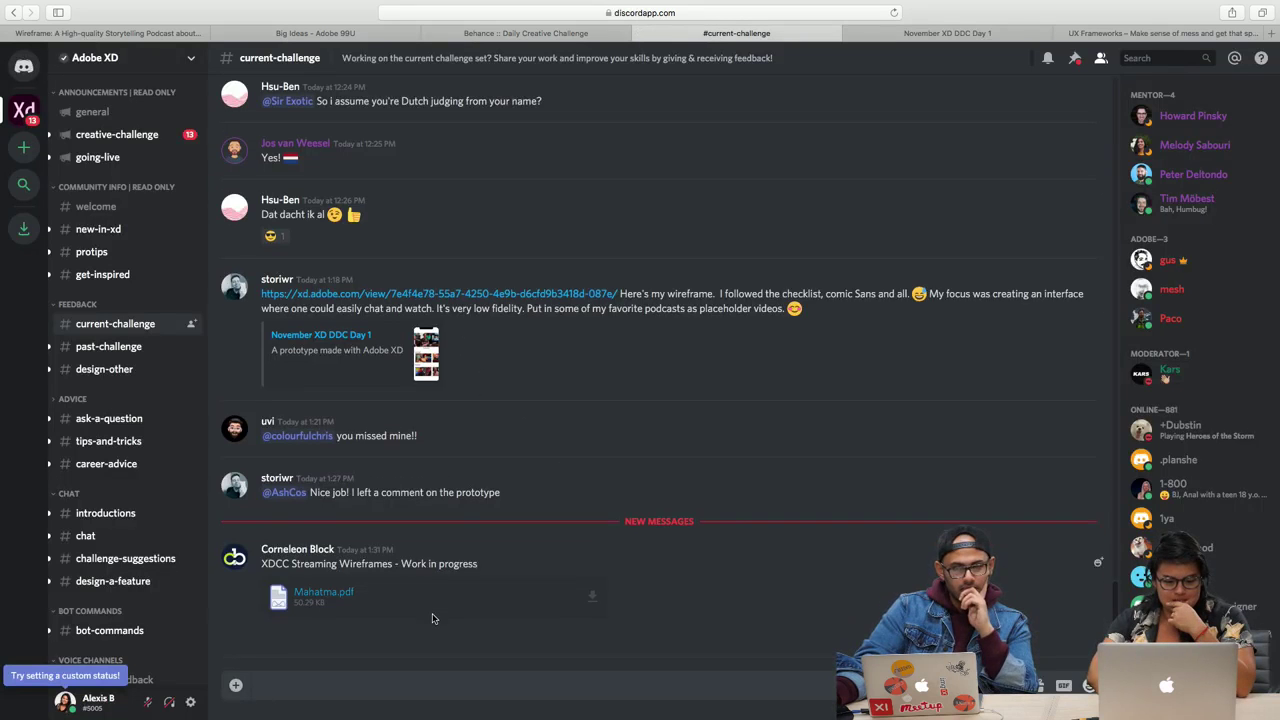
pyautogui.click(337, 614)
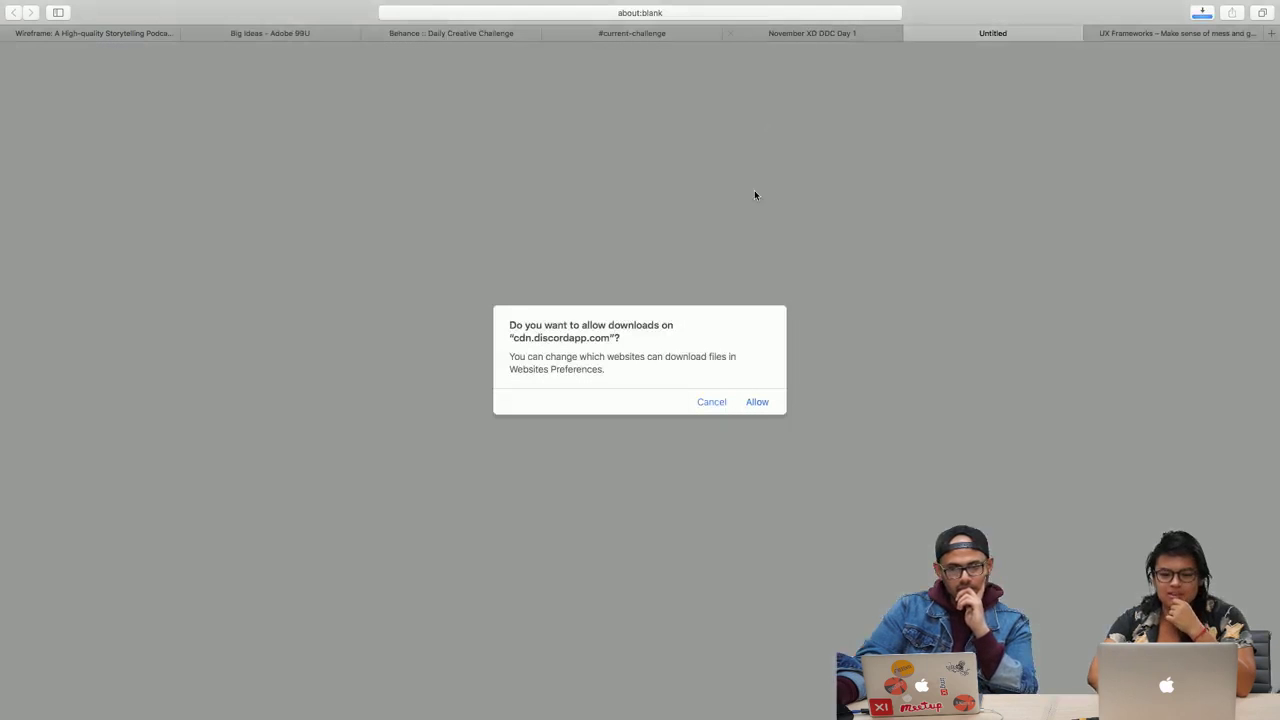
# Step: Return to the current-challenge channel and read the post accompanying the November XD DDC Day 1 prototype
pyautogui.click(823, 35)
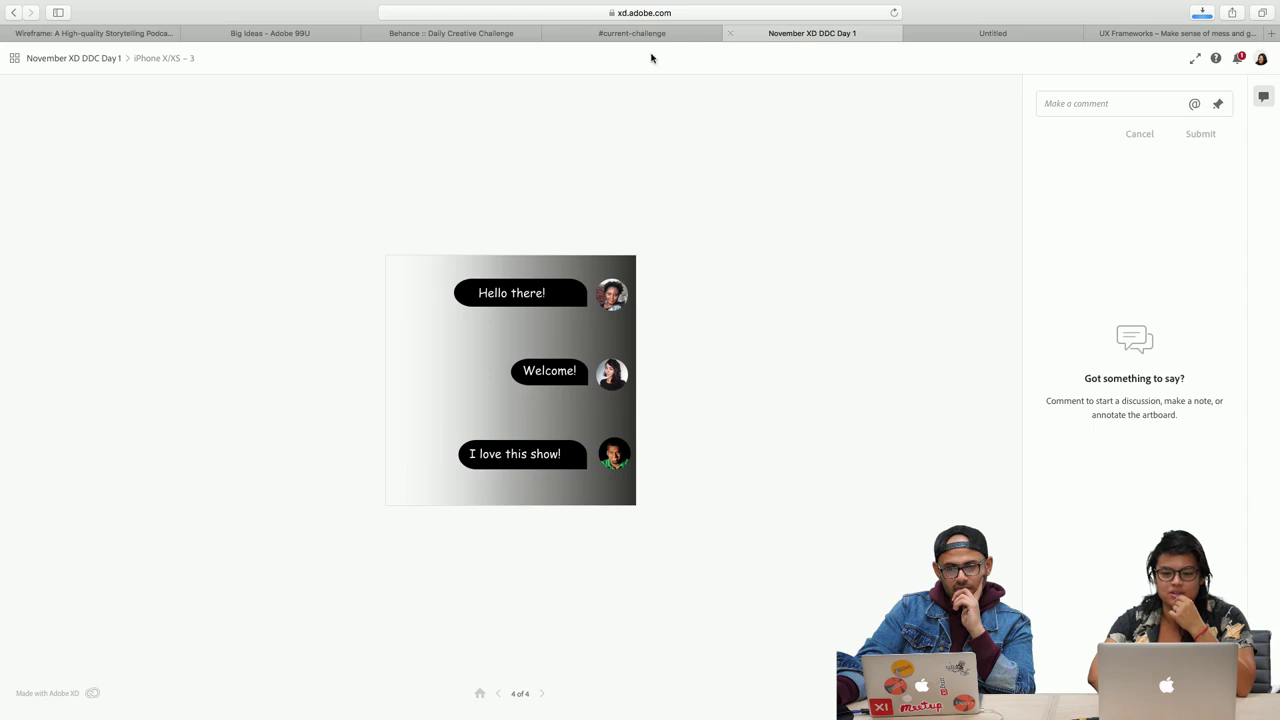
pyautogui.click(632, 33)
pyautogui.scroll(3, 510, 300)
pyautogui.scroll(-4, 510, 300)
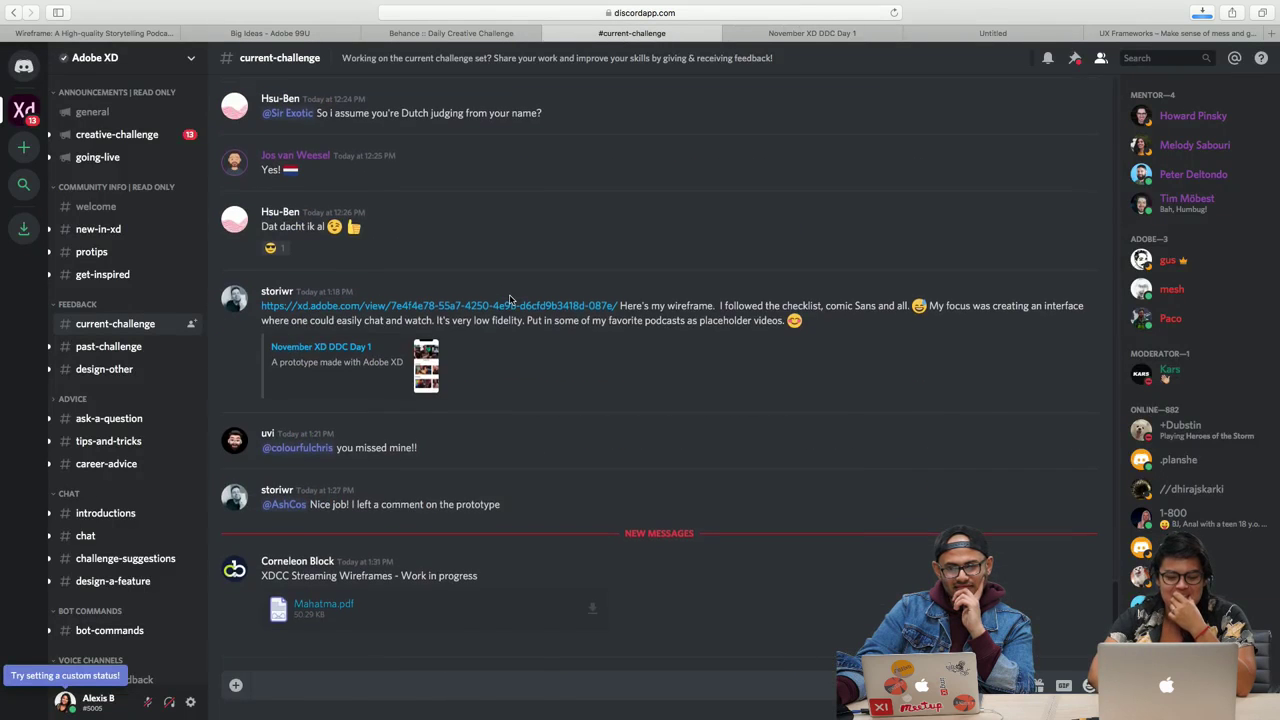
# Step: Go back to the prototype's Home screen and review it, the Watch view and the Landscape view for feedback
pyautogui.click(816, 35)
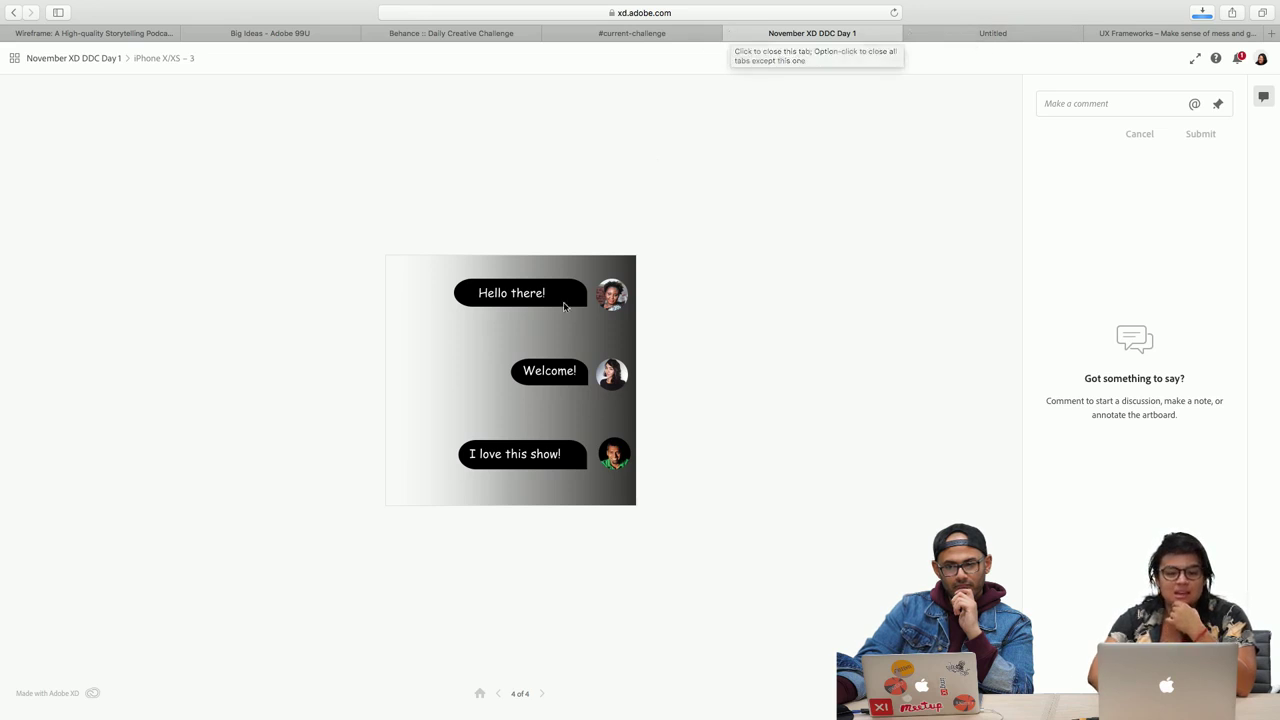
pyautogui.click(503, 694)
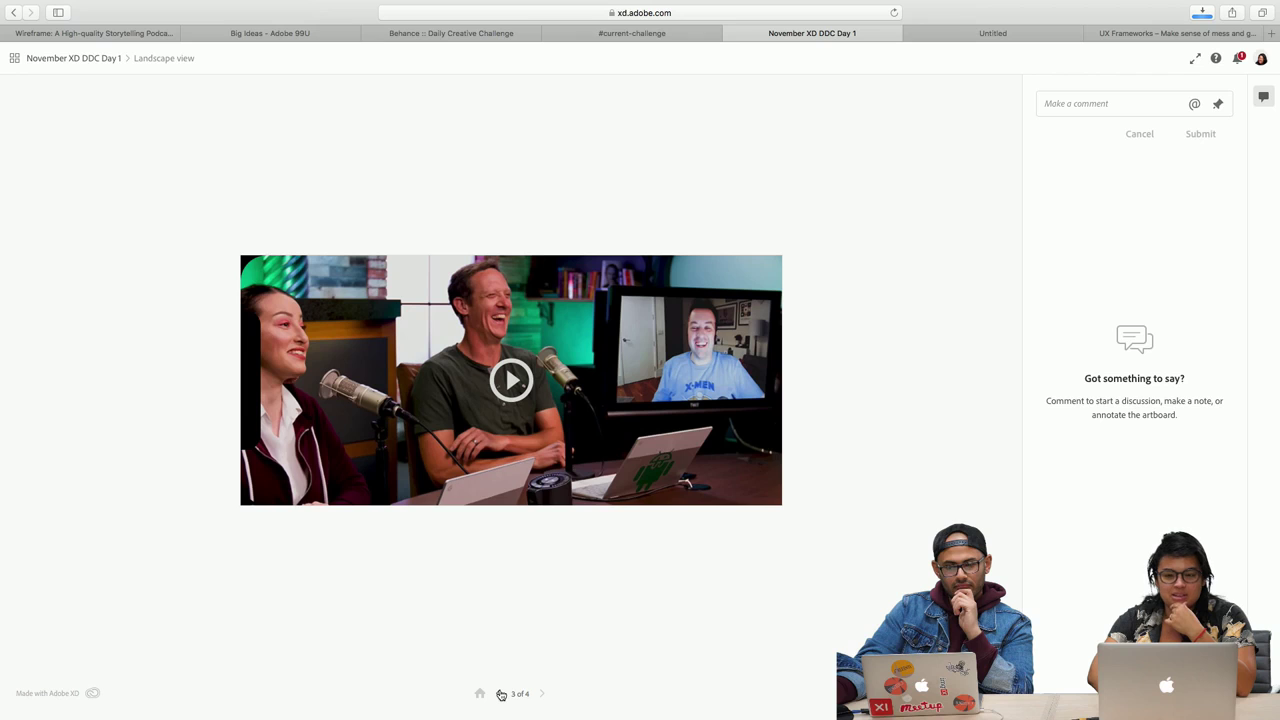
pyautogui.click(501, 694)
pyautogui.click(501, 694)
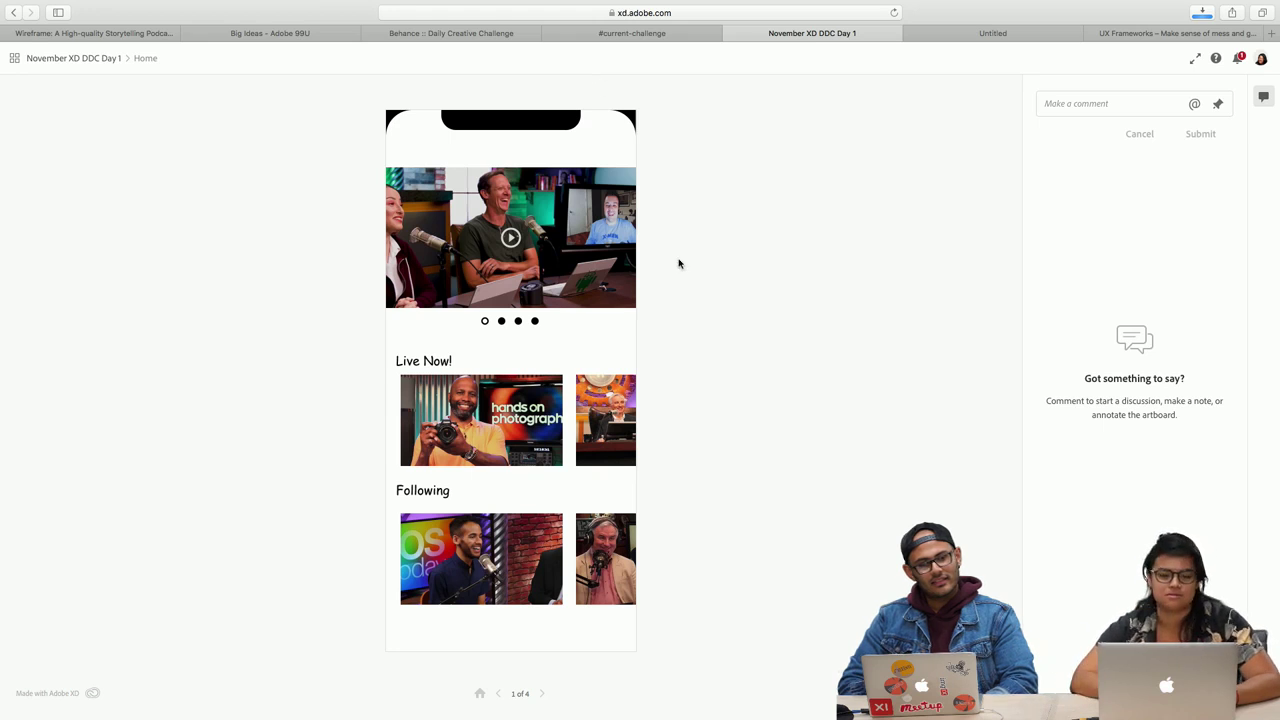
pyautogui.click(542, 693)
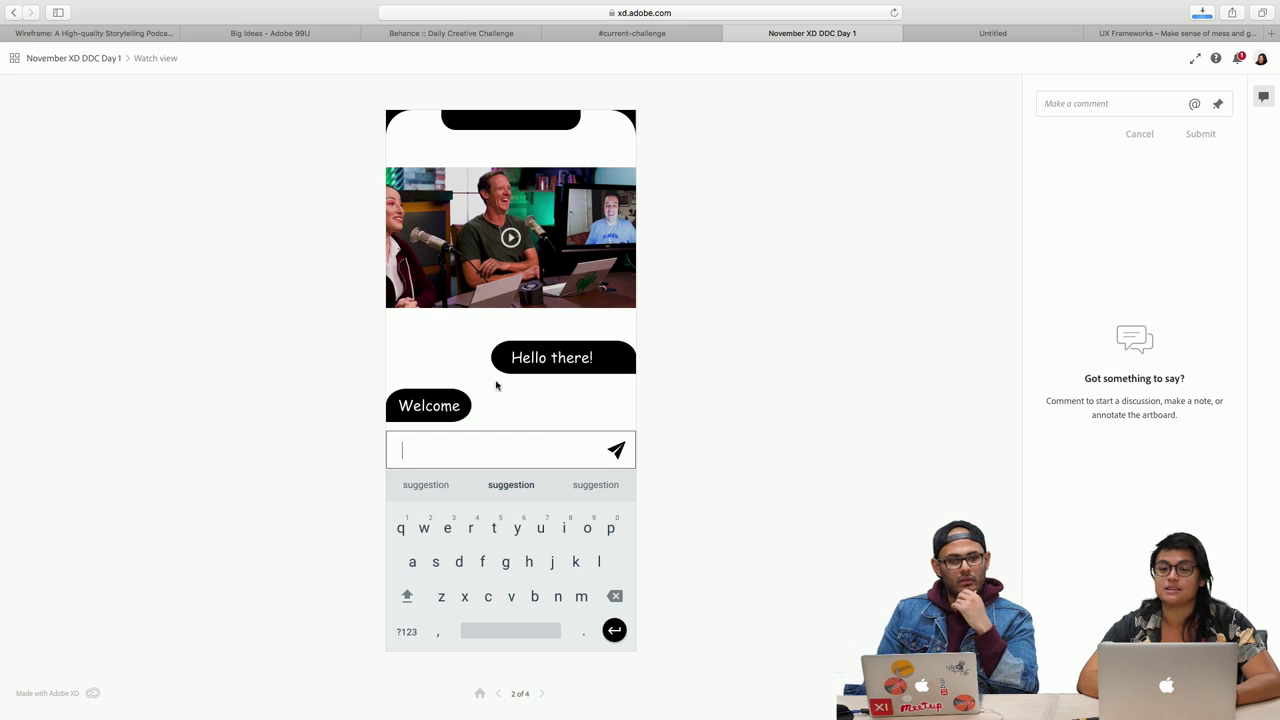
pyautogui.click(543, 693)
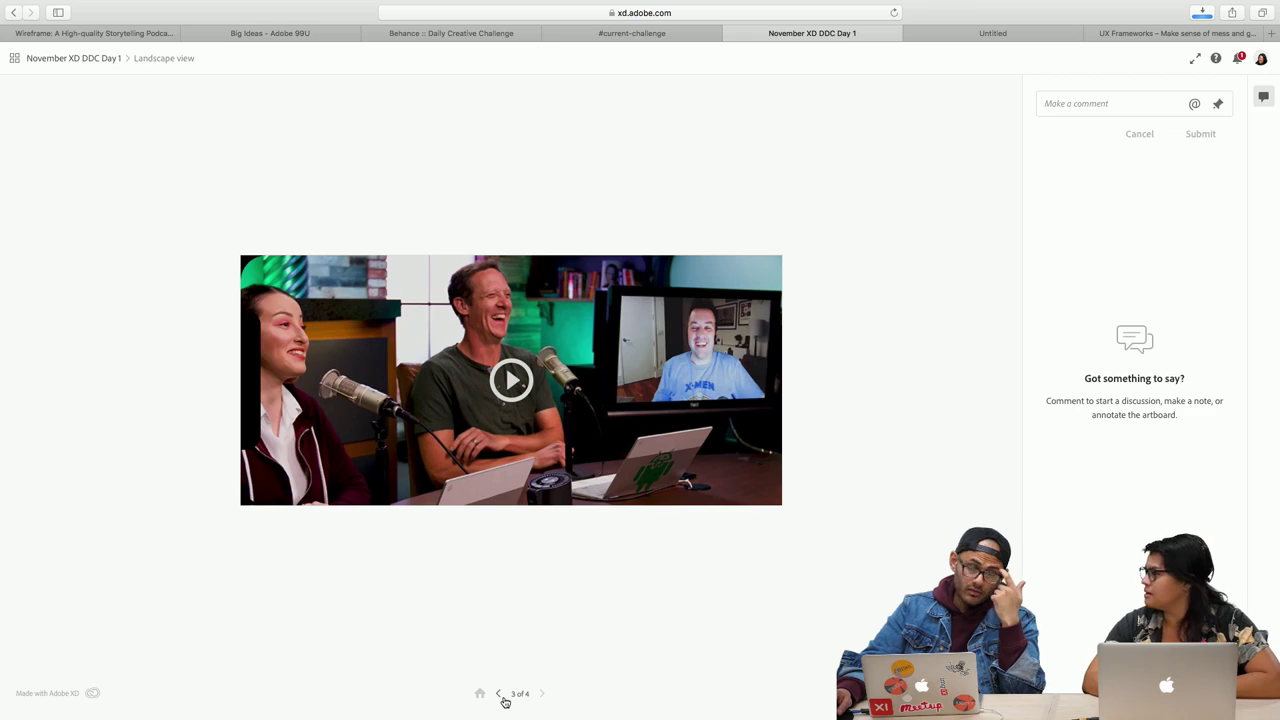
pyautogui.click(500, 697)
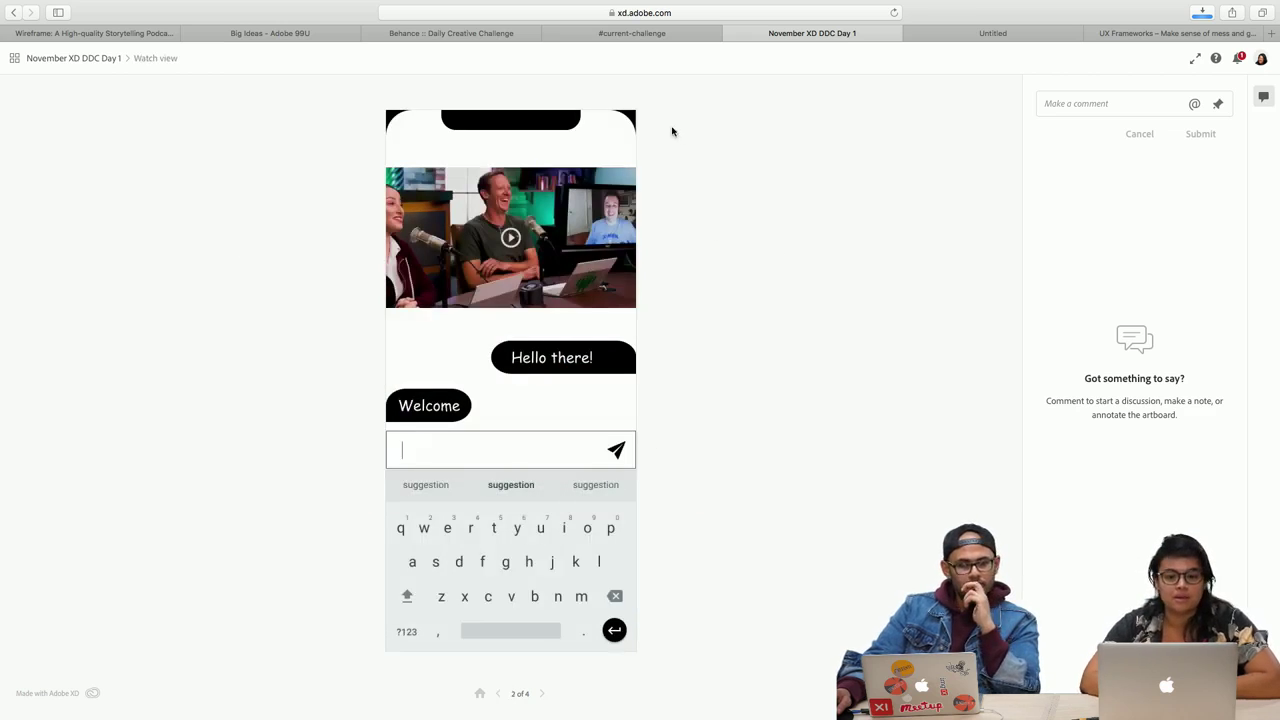
# Step: Open the XDCC Streaming Wireframe image from the current-challenge channel at its original size
pyautogui.click(574, 36)
pyautogui.click(378, 548)
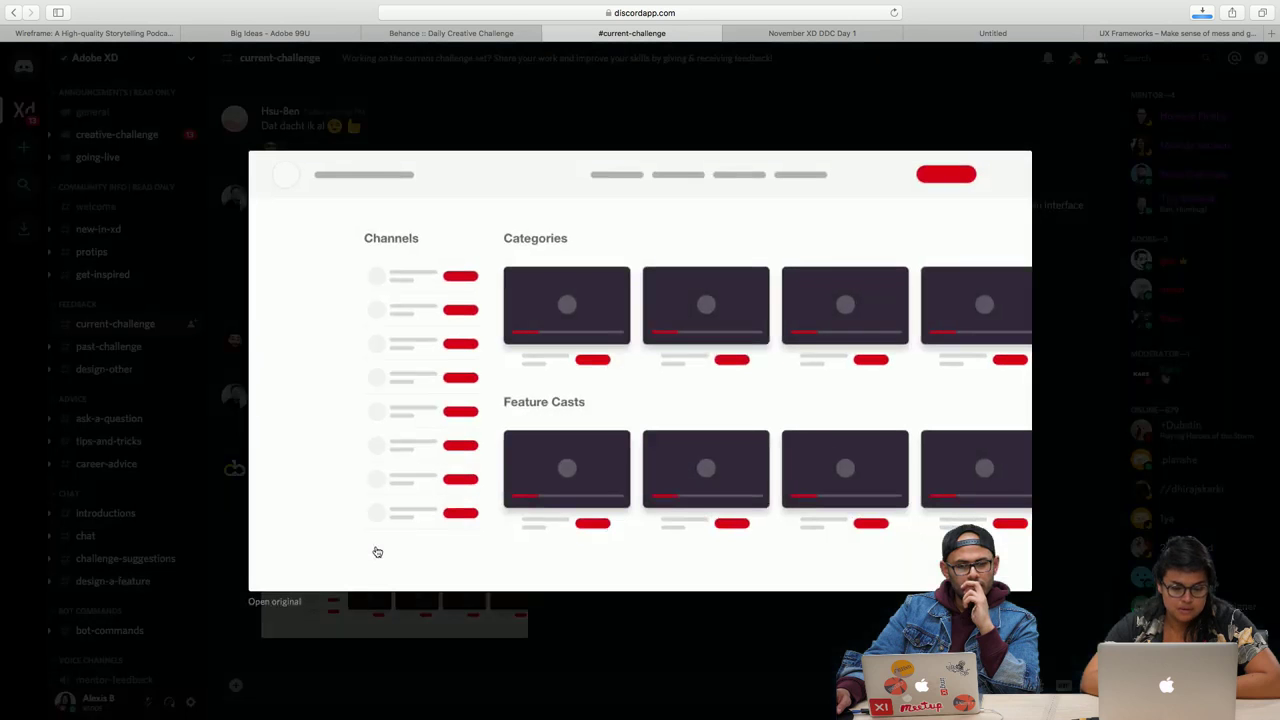
pyautogui.click(281, 606)
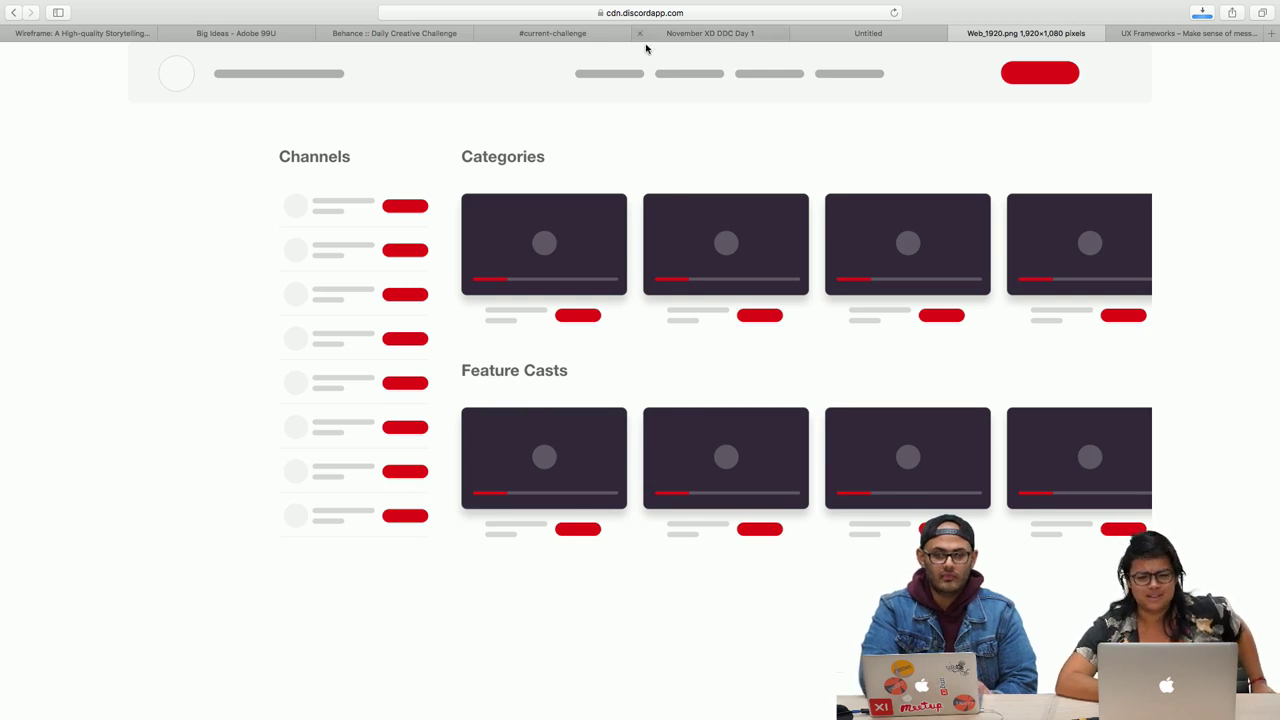
# Step: Return to the current-challenge channel, close the image preview and reload the page to check for new submissions
pyautogui.click(600, 33)
pyautogui.click(242, 255)
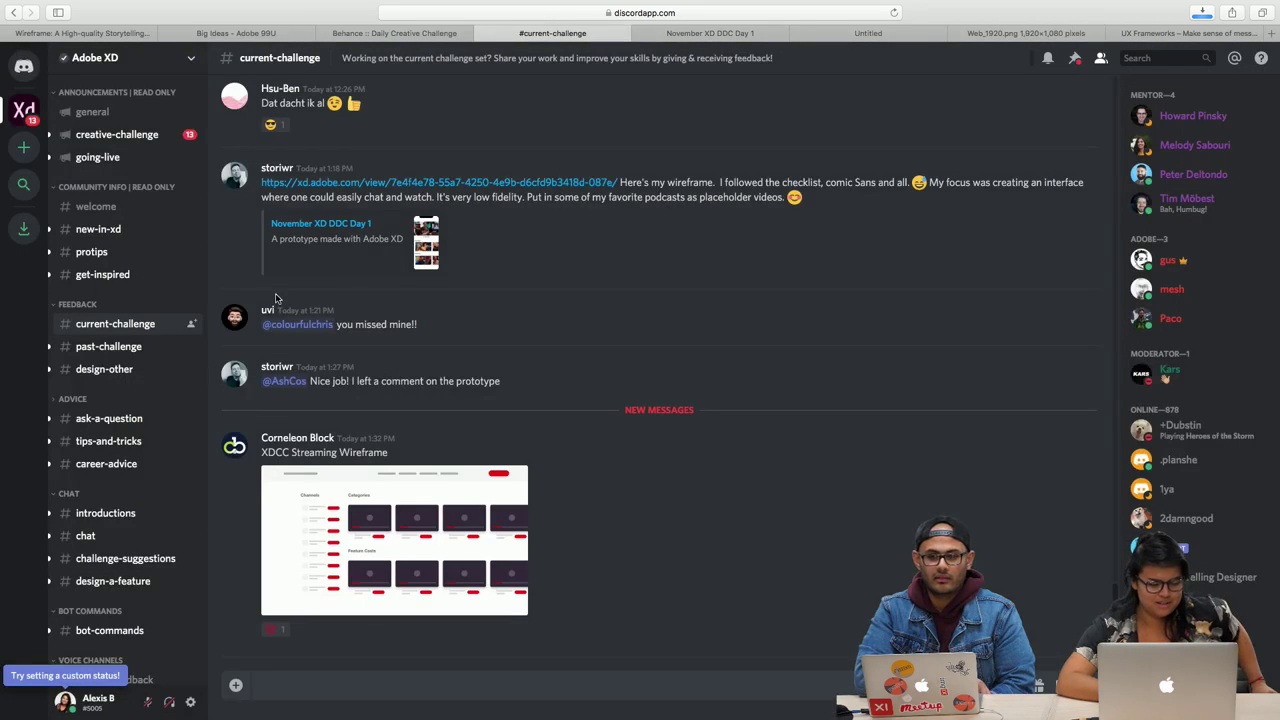
pyautogui.scroll(5, 580, 366)
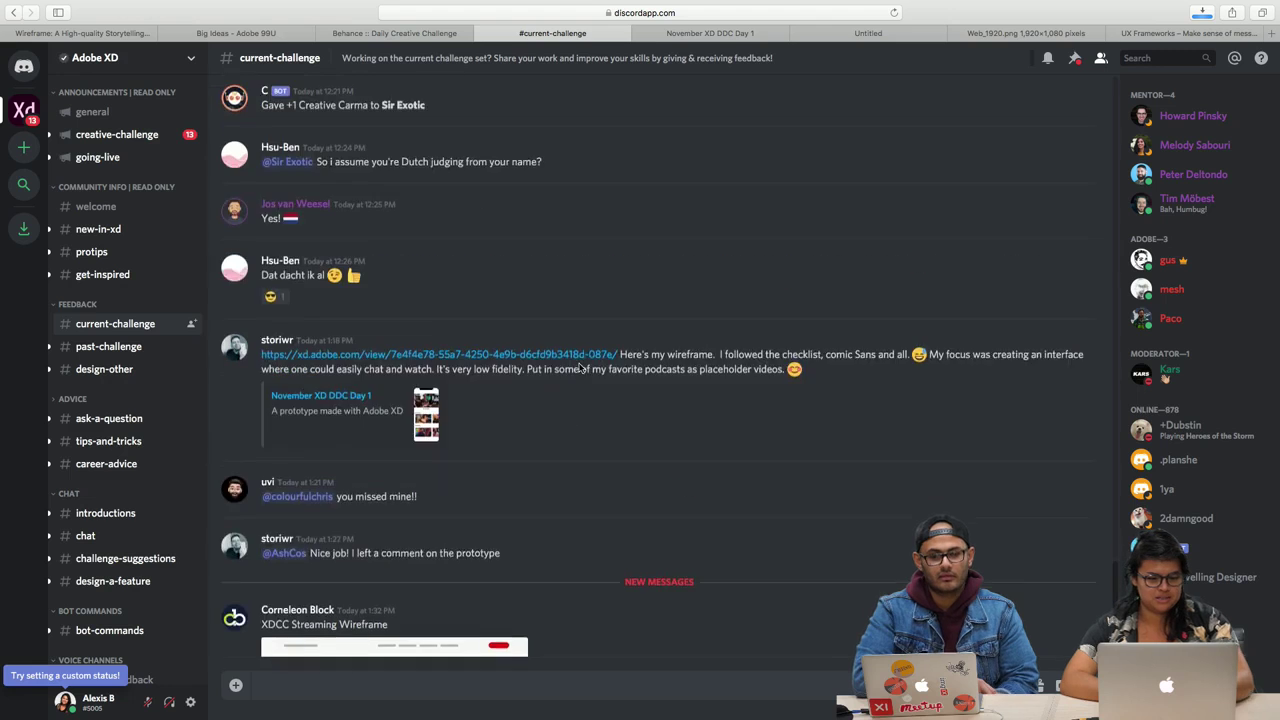
pyautogui.scroll(-5, 580, 366)
pyautogui.press('super+r')
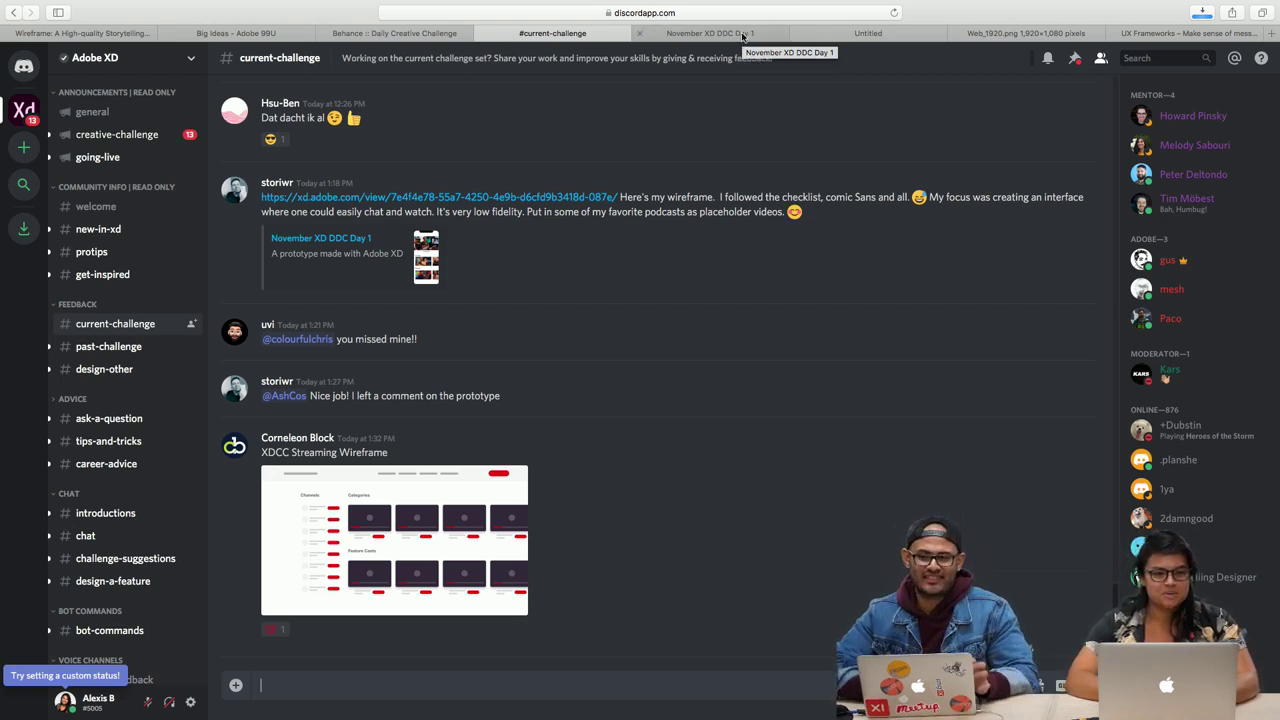
# Step: Check the open prototype, then return to the current-challenge channel and reopen the XDCC Streaming Wireframe image at full size
pyautogui.click(742, 37)
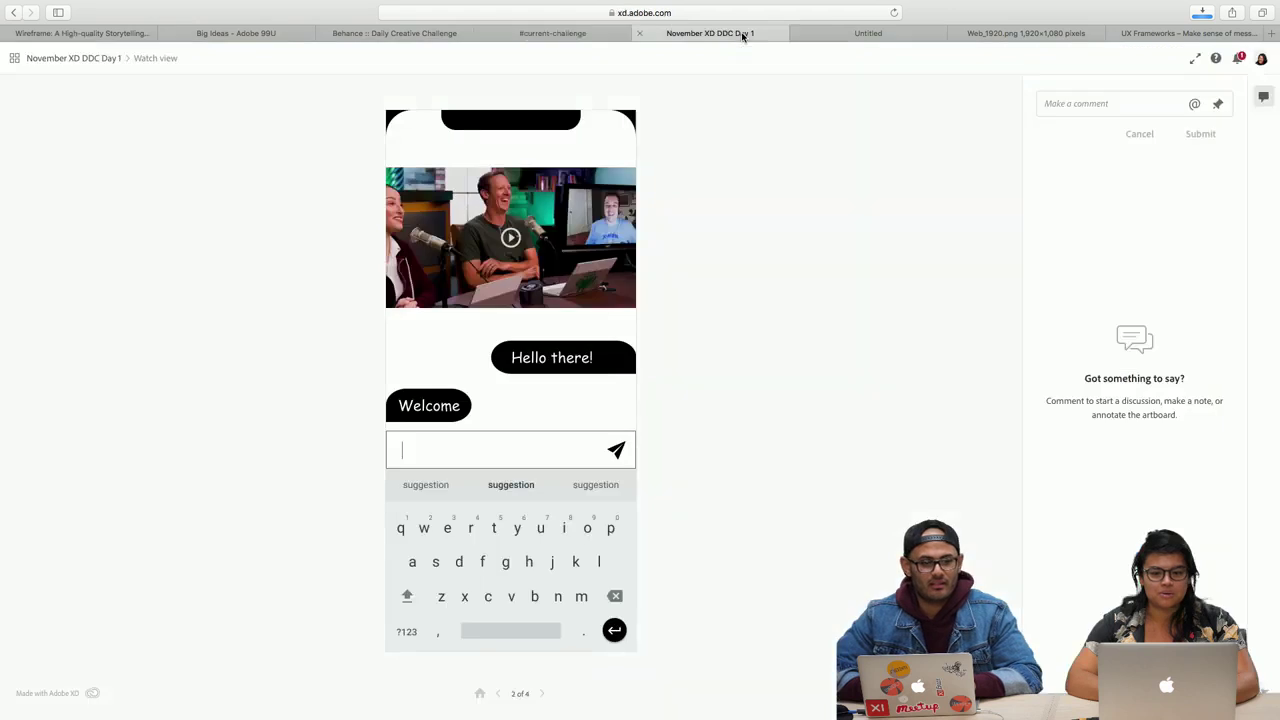
pyautogui.click(851, 31)
pyautogui.click(510, 33)
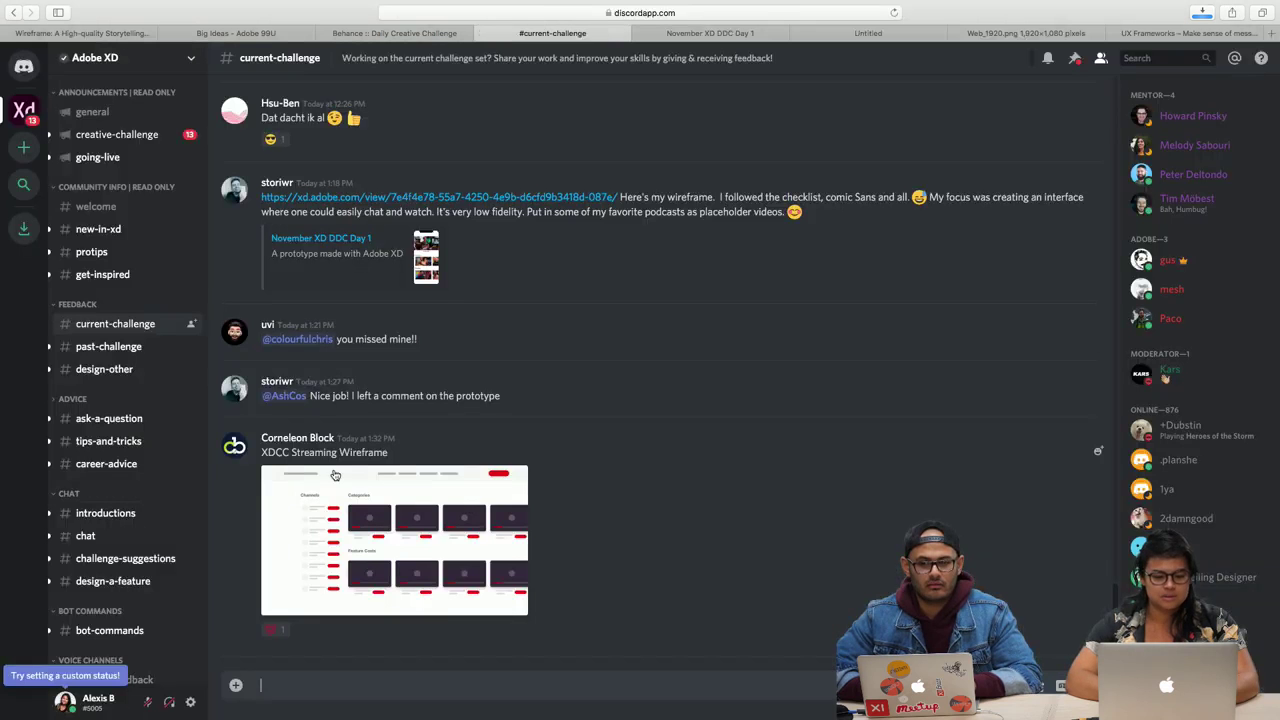
pyautogui.click(289, 513)
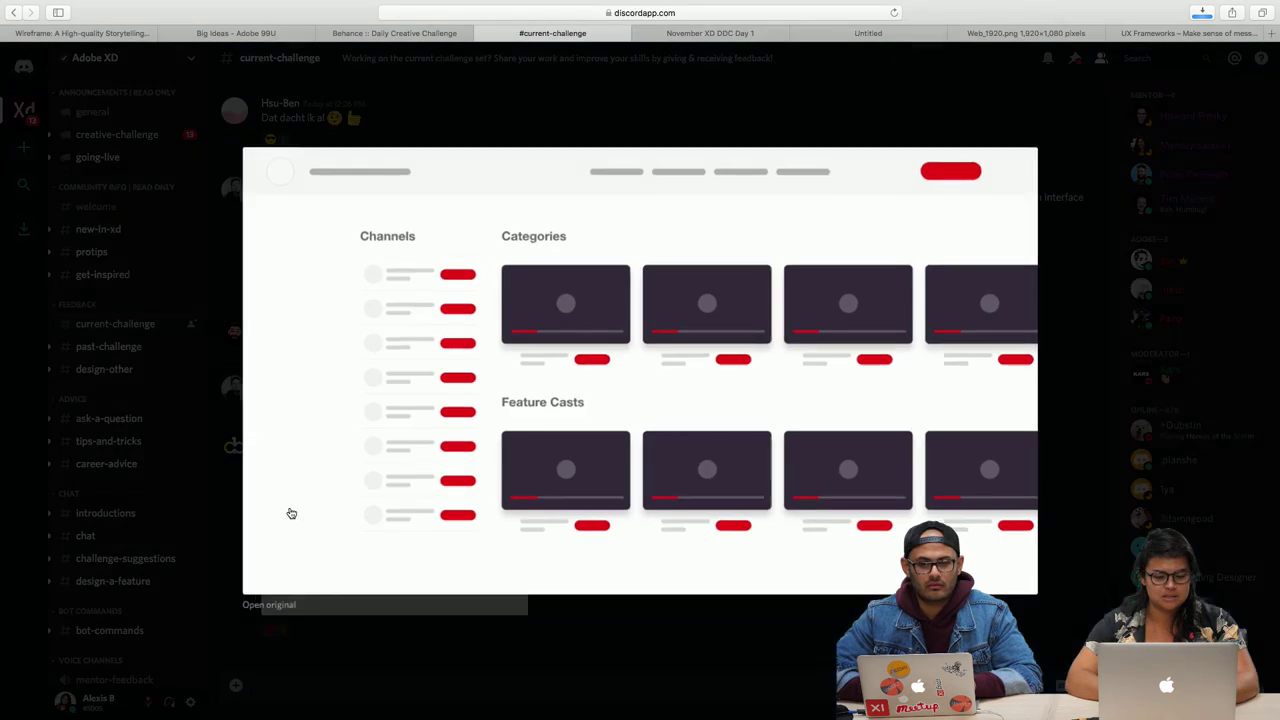
pyautogui.click(277, 610)
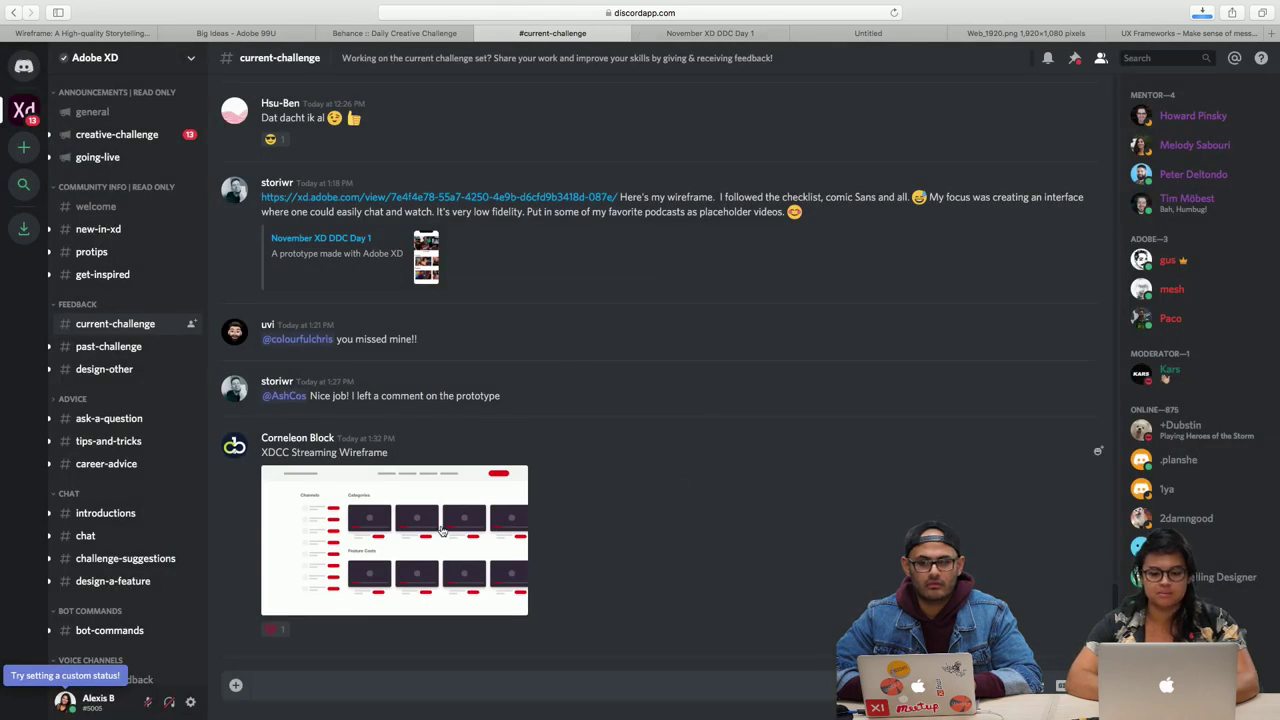
pyautogui.click(335, 604)
pyautogui.click(275, 602)
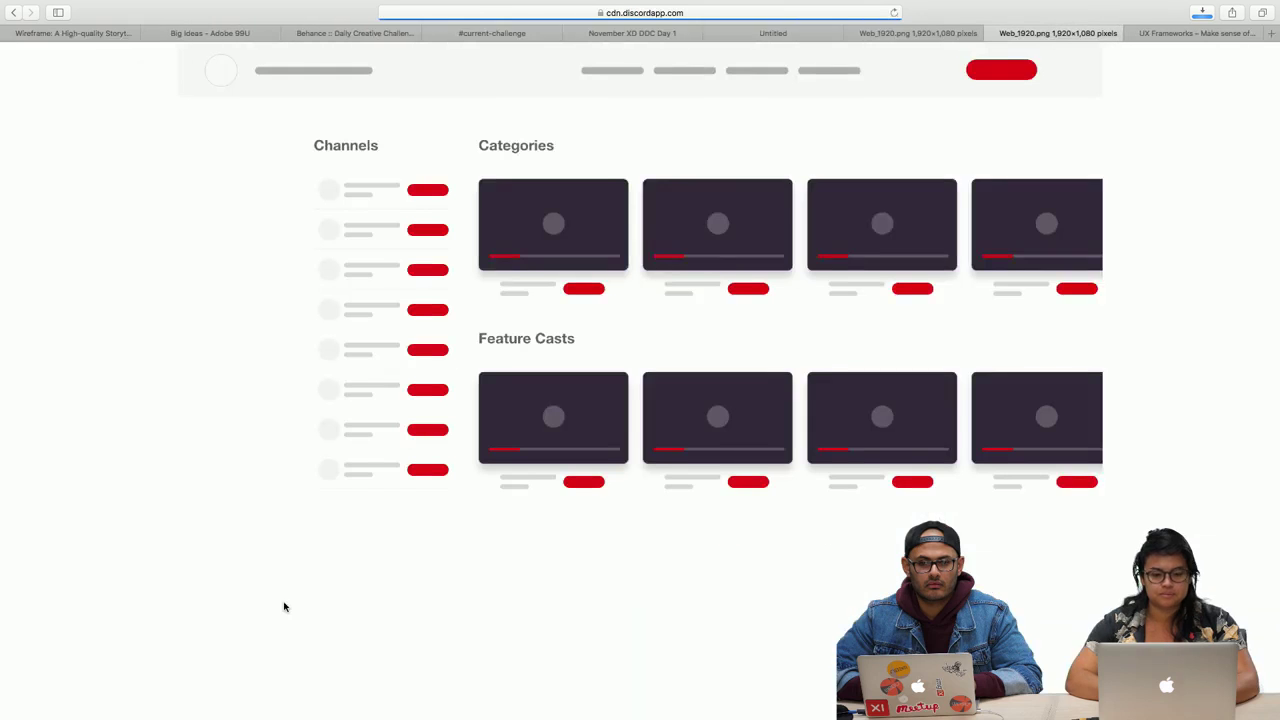
# Step: Switch back to the SplitBills design in Adobe XD and examine the bill-details and group-creation artboards
pyautogui.moveTo(868, 294); pyautogui.dragTo(575, 385)
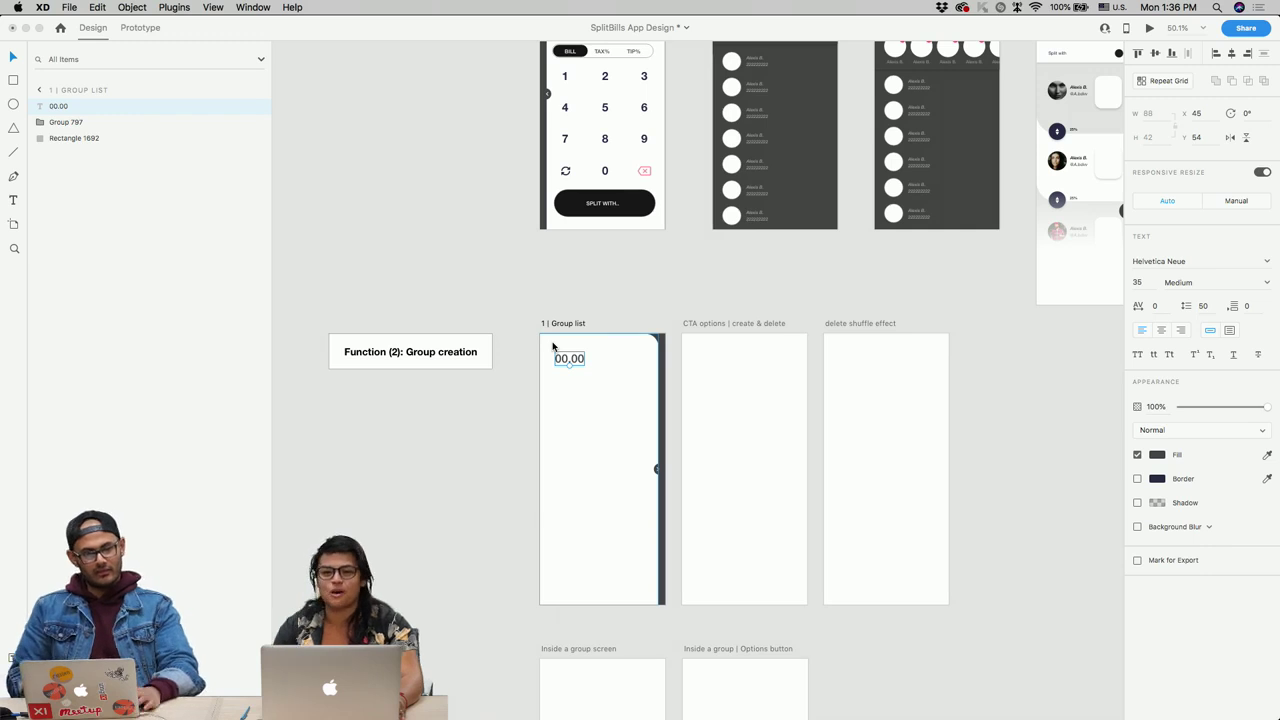
pyautogui.hscroll(5, 679, 401)
pyautogui.scroll(3, 679, 401)
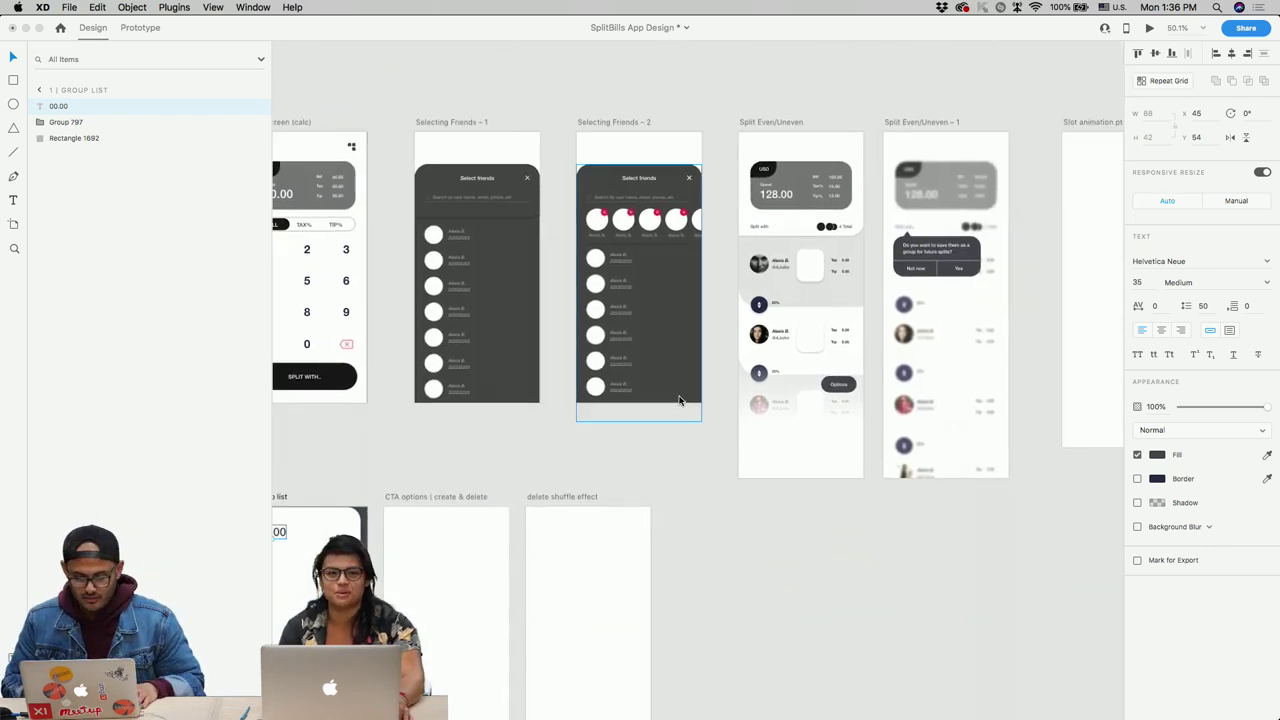
pyautogui.scroll(3, 679, 401)
pyautogui.hscroll(5, 679, 401)
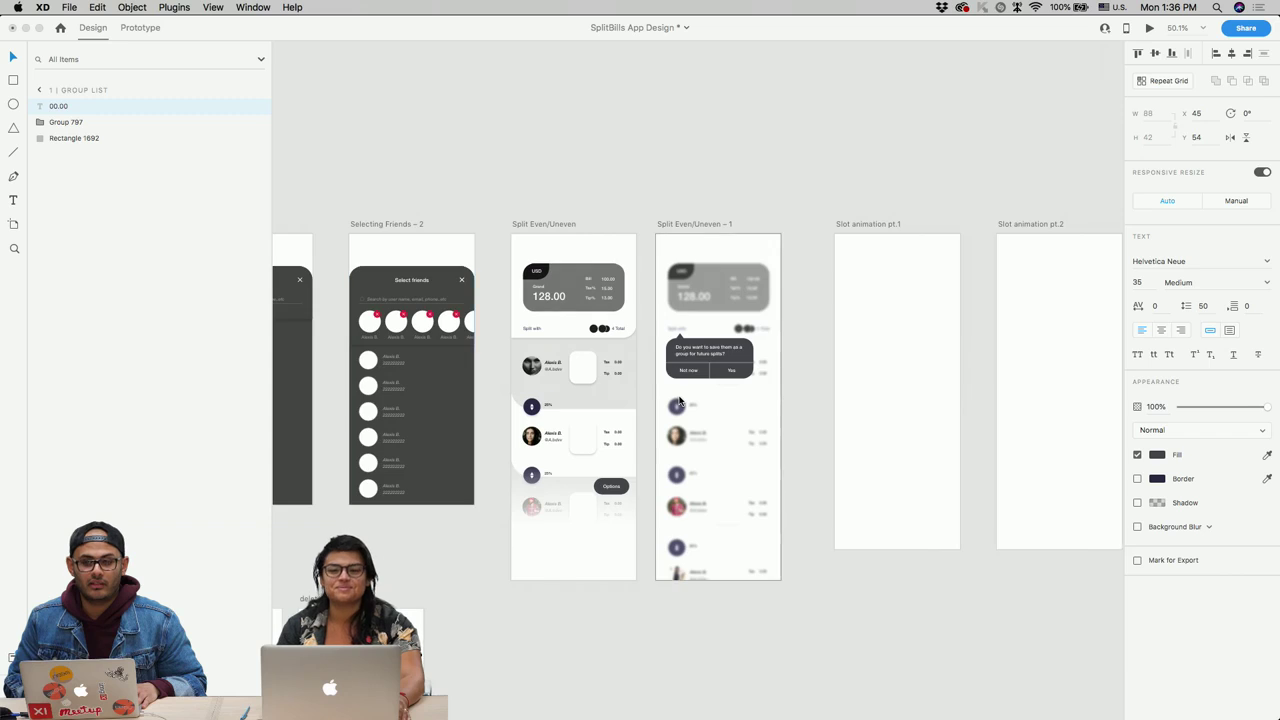
pyautogui.hscroll(-9, 679, 401)
pyautogui.scroll(-3, 679, 401)
pyautogui.hscroll(3, 679, 401)
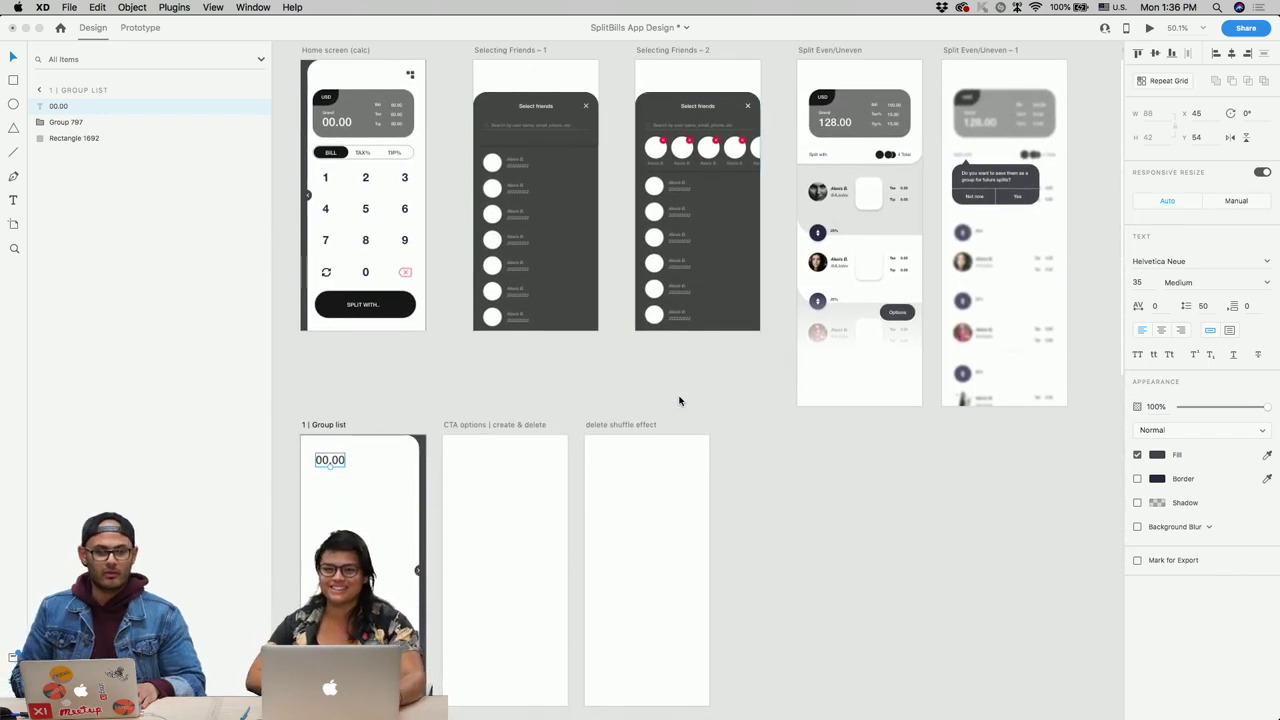
pyautogui.scroll(-2, 679, 401)
pyautogui.hscroll(-3, 679, 401)
pyautogui.scroll(-2, 679, 401)
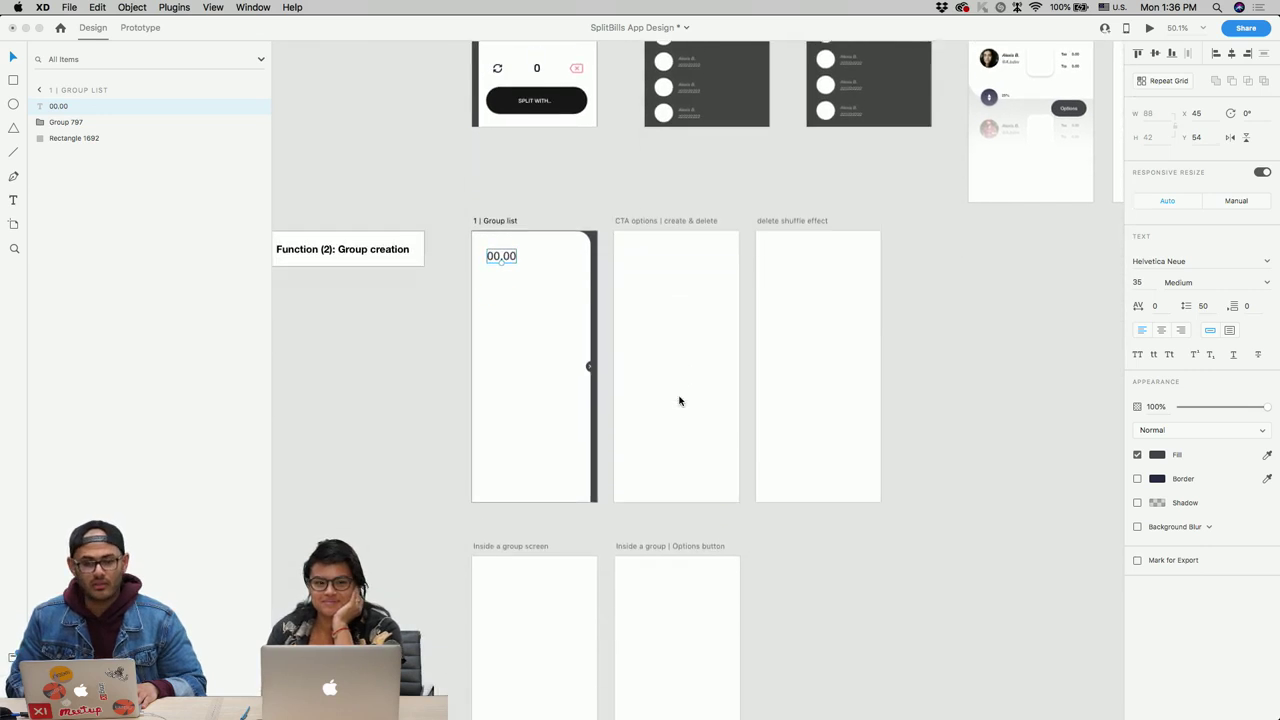
pyautogui.hscroll(2, 679, 401)
pyautogui.hscroll(-5, 679, 401)
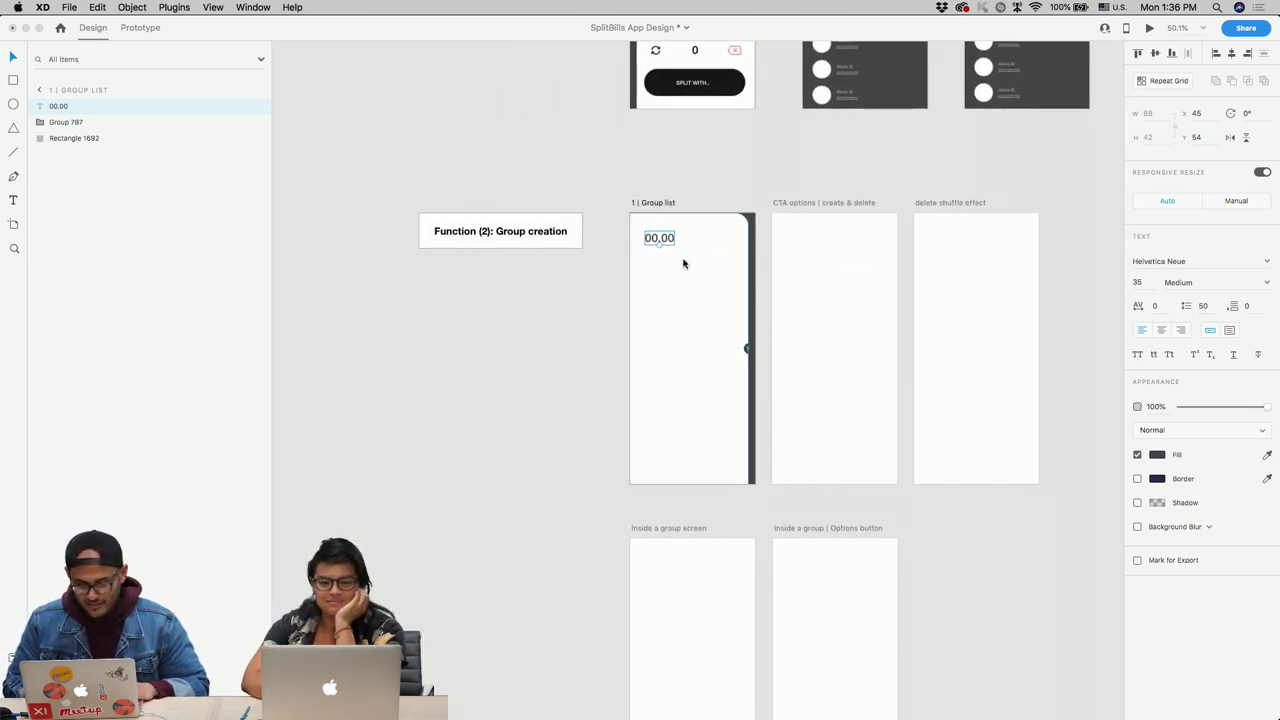
pyautogui.hscroll(1, 737, 271)
pyautogui.scroll(4, 738, 270)
pyautogui.hscroll(15, 738, 270)
pyautogui.hscroll(-8, 738, 270)
pyautogui.scroll(-2, 739, 271)
pyautogui.hscroll(-4, 590, 322)
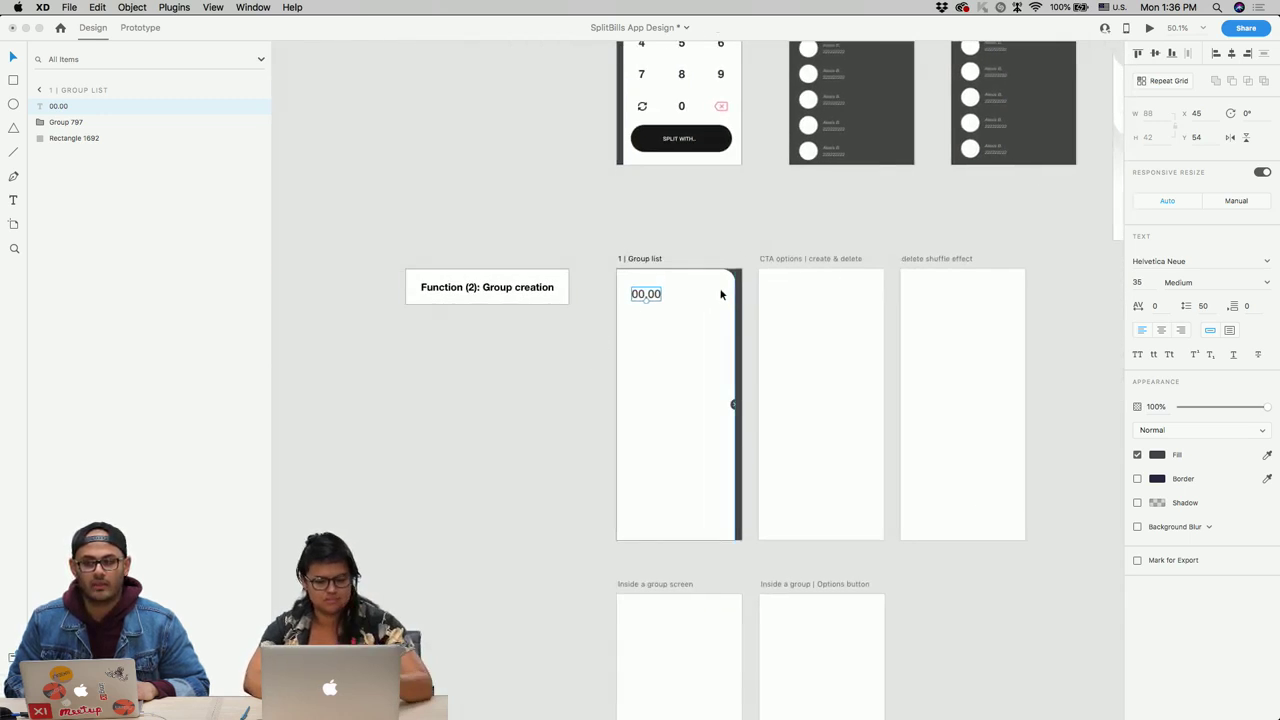
pyautogui.scroll(-1, 664, 460)
pyautogui.hscroll(-1, 664, 460)
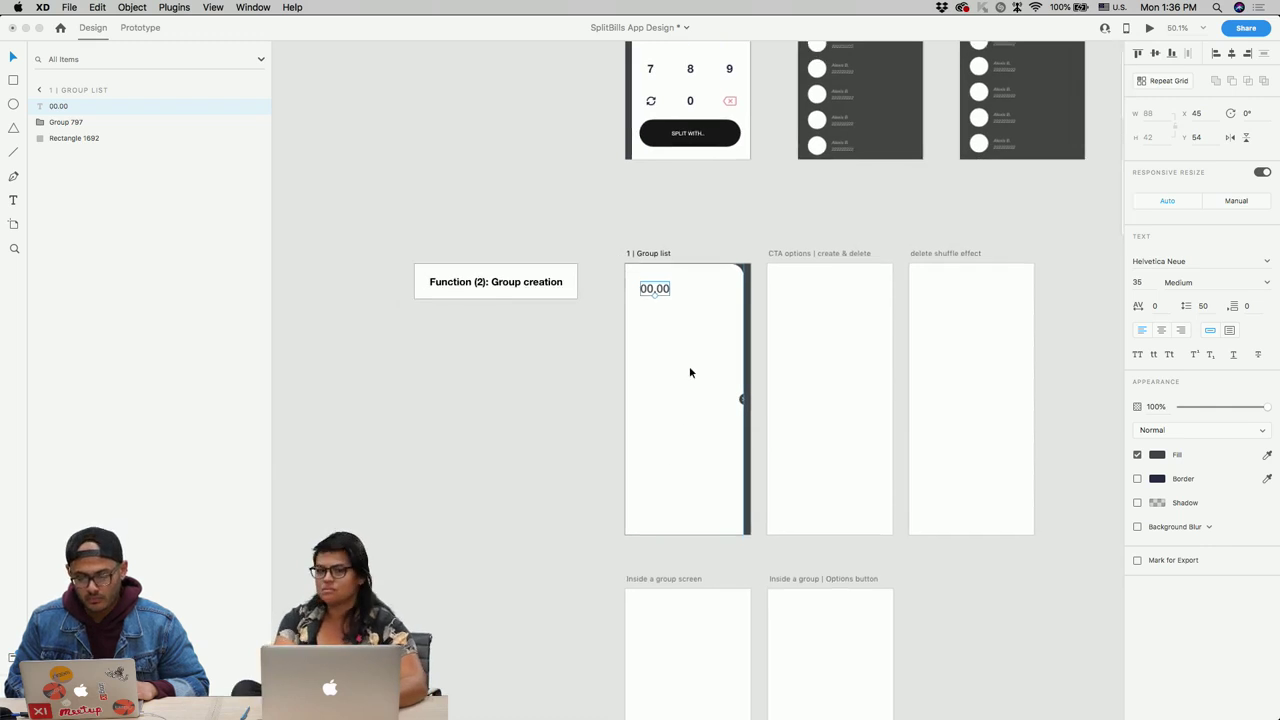
# Step: Replace the 00.00 placeholder text on the Group list artboard with the heading "4 Groups"
pyautogui.scroll(5, 711, 292)
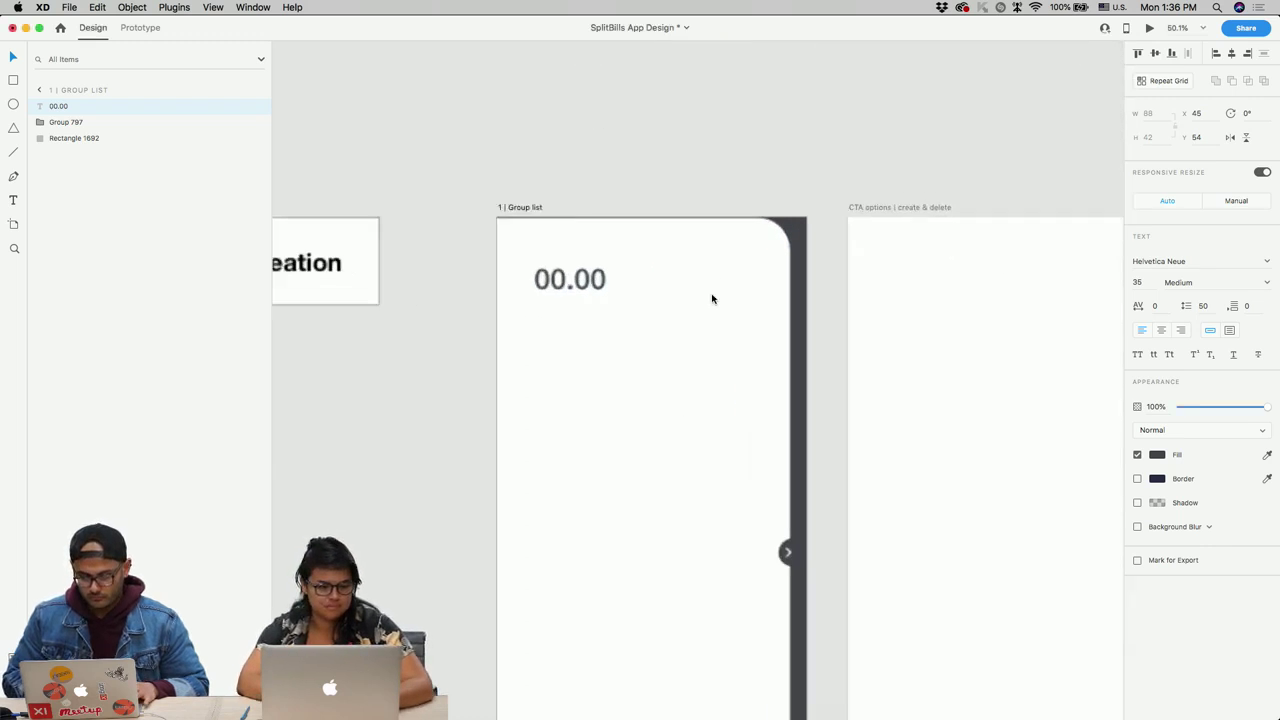
pyautogui.press('Return')
pyautogui.write('G')
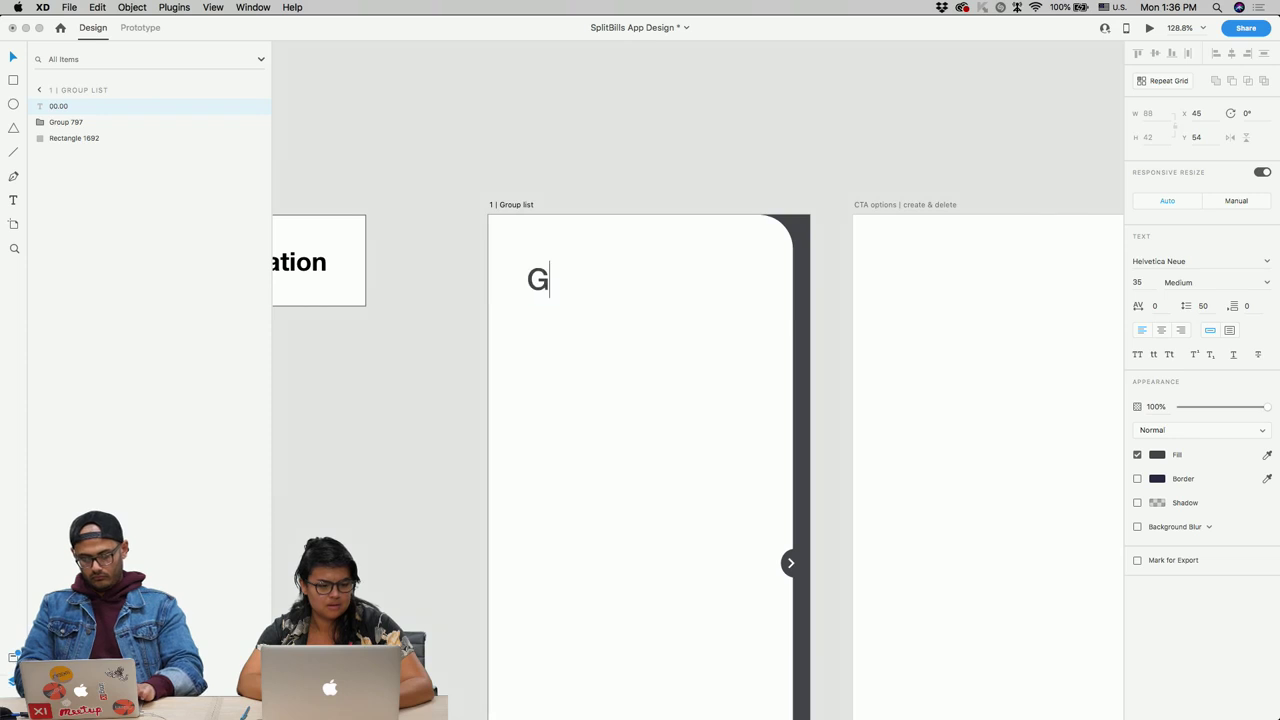
pyautogui.press('BackSpace')
pyautogui.write('4')
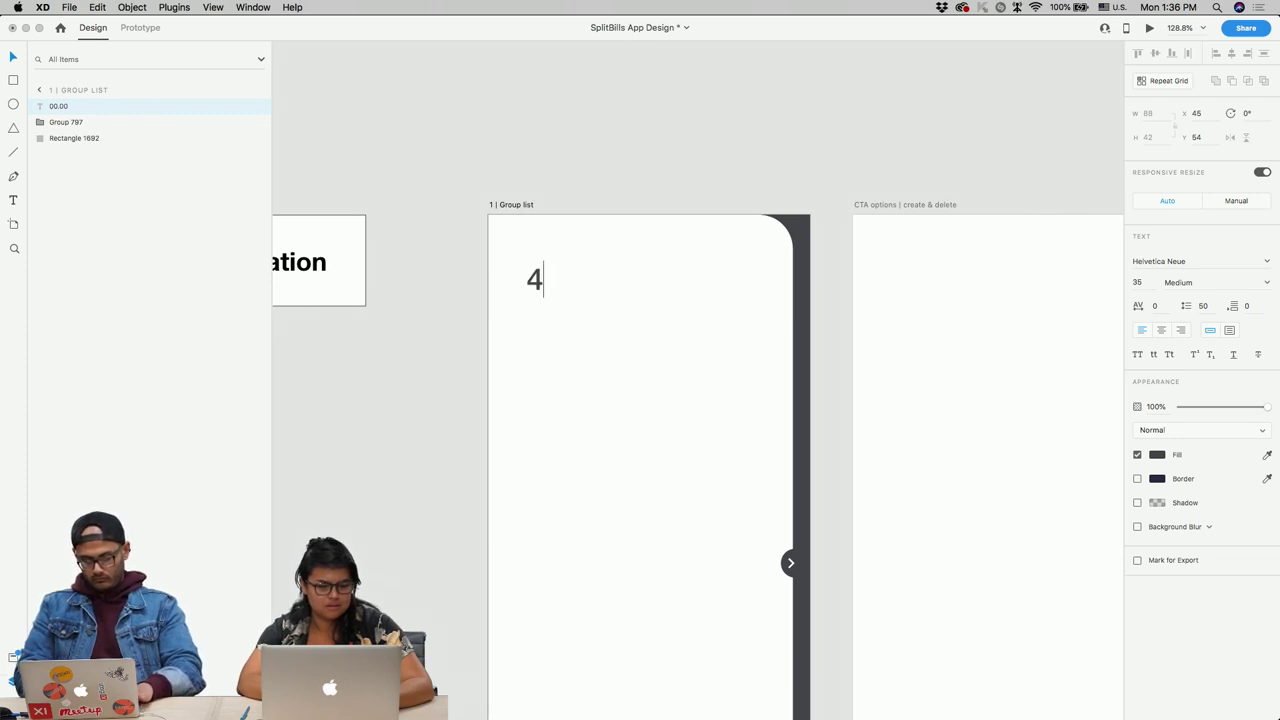
pyautogui.write(' g')
pyautogui.press('BackSpace')
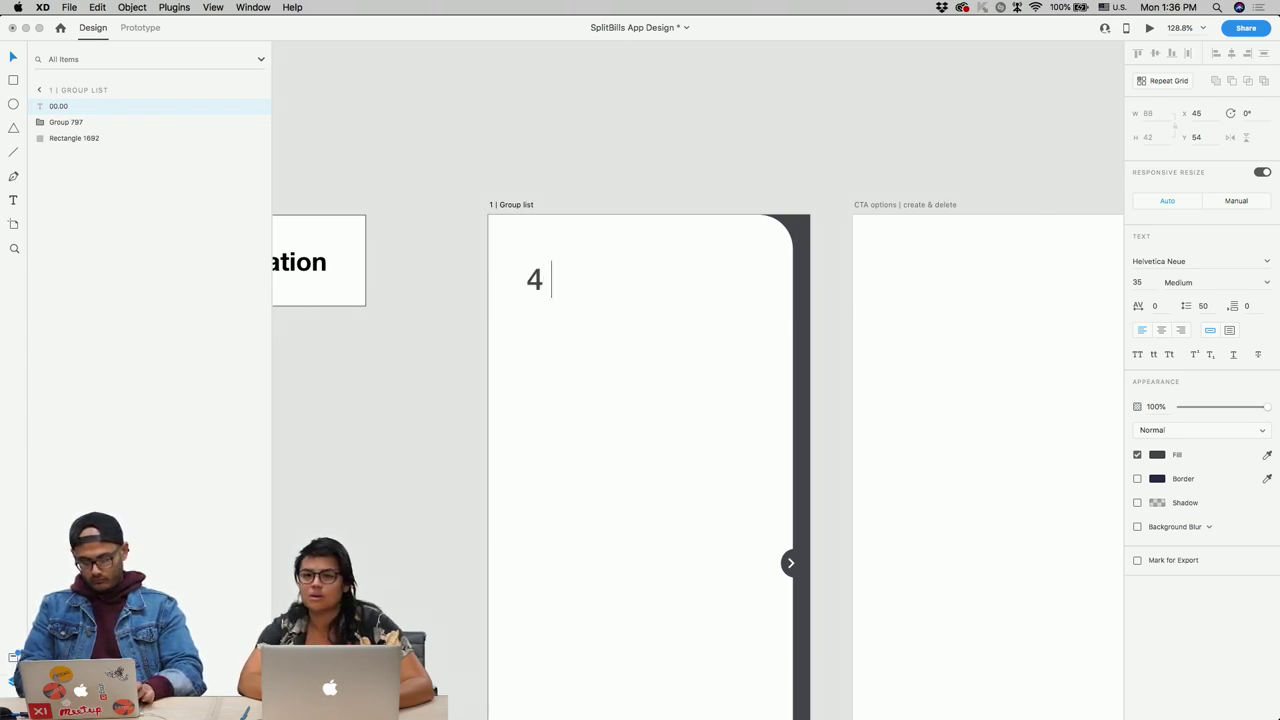
pyautogui.write('Groups')
pyautogui.press('Escape')
pyautogui.scroll(-5, 574, 332)
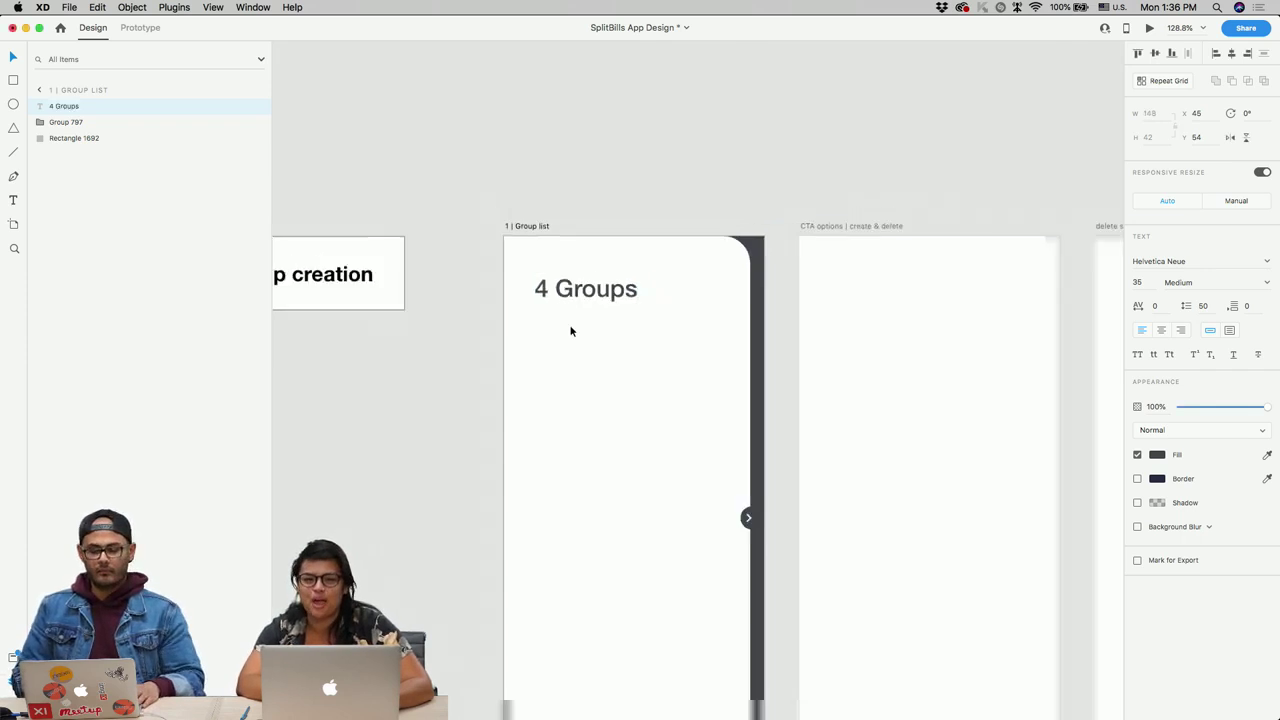
# Step: Set the "4 Groups" heading's font size to 30
pyautogui.click(1140, 281)
pyautogui.write('30')
pyautogui.press('Return')
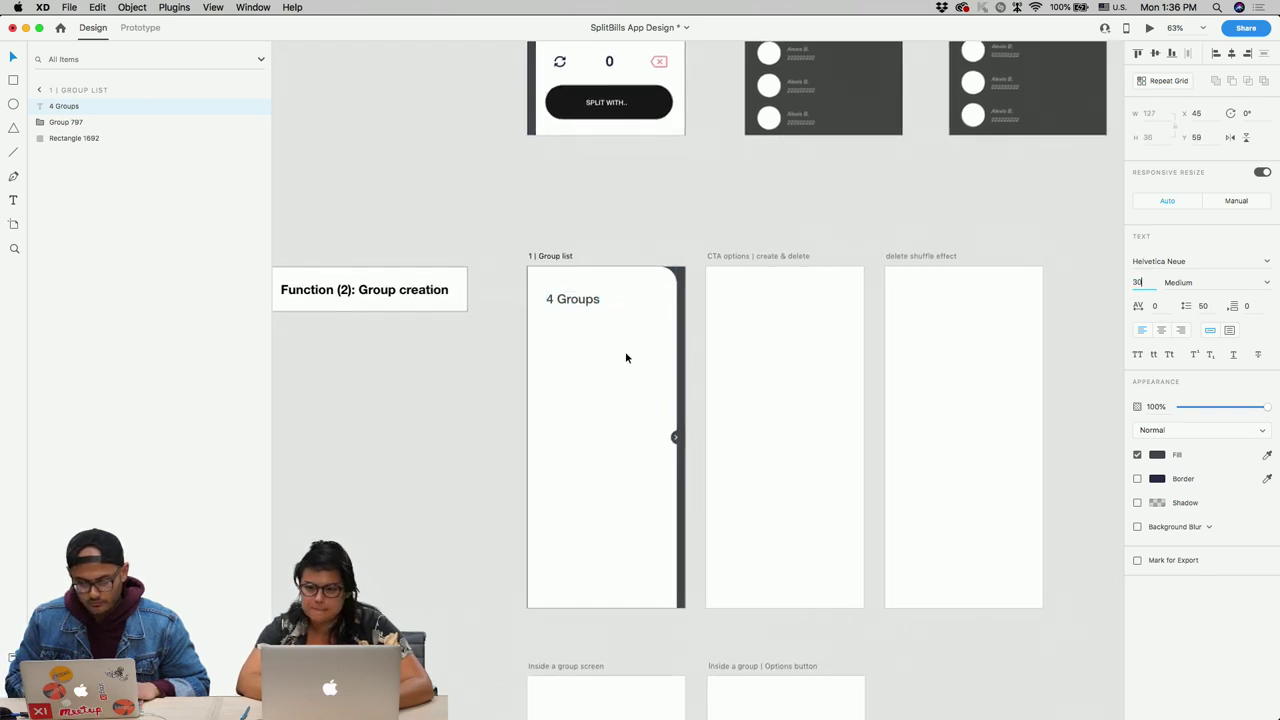
pyautogui.scroll(3, 630, 360)
# Step: Dismiss the installation pop-up window covering the screen and return to the SplitBills App Design document
pyautogui.press('super+Return')
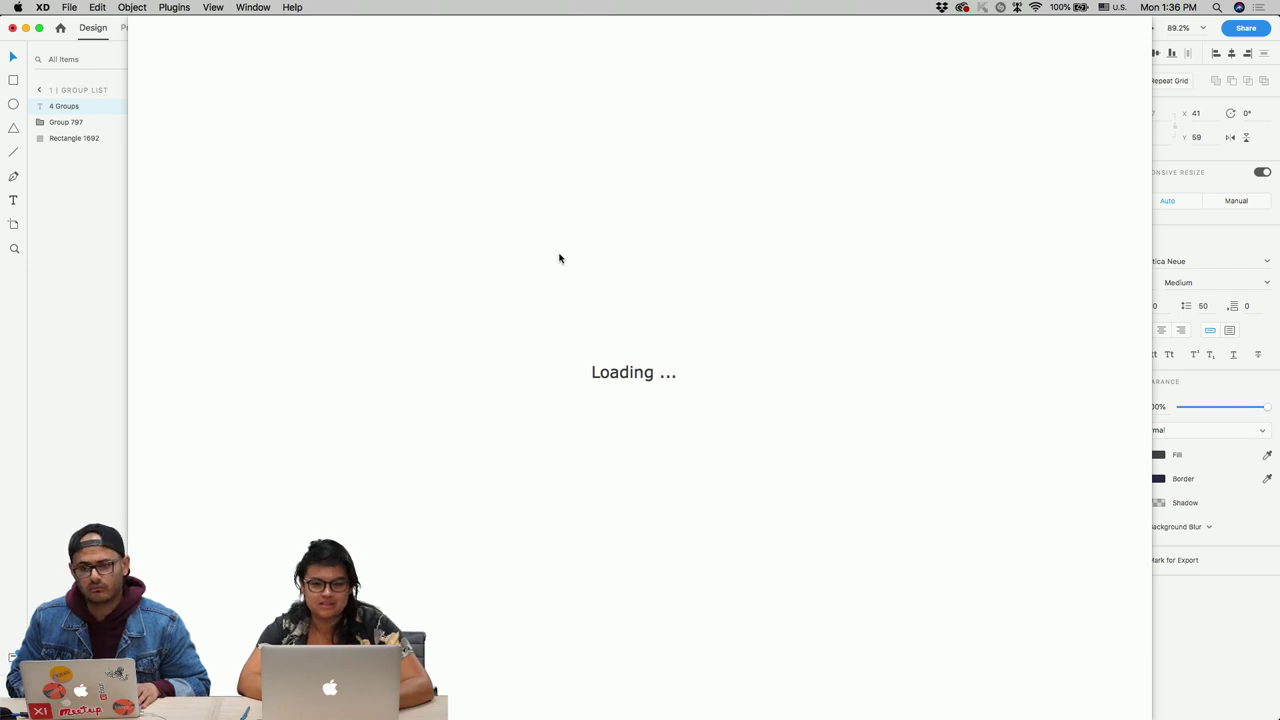
pyautogui.press('super+Tab')
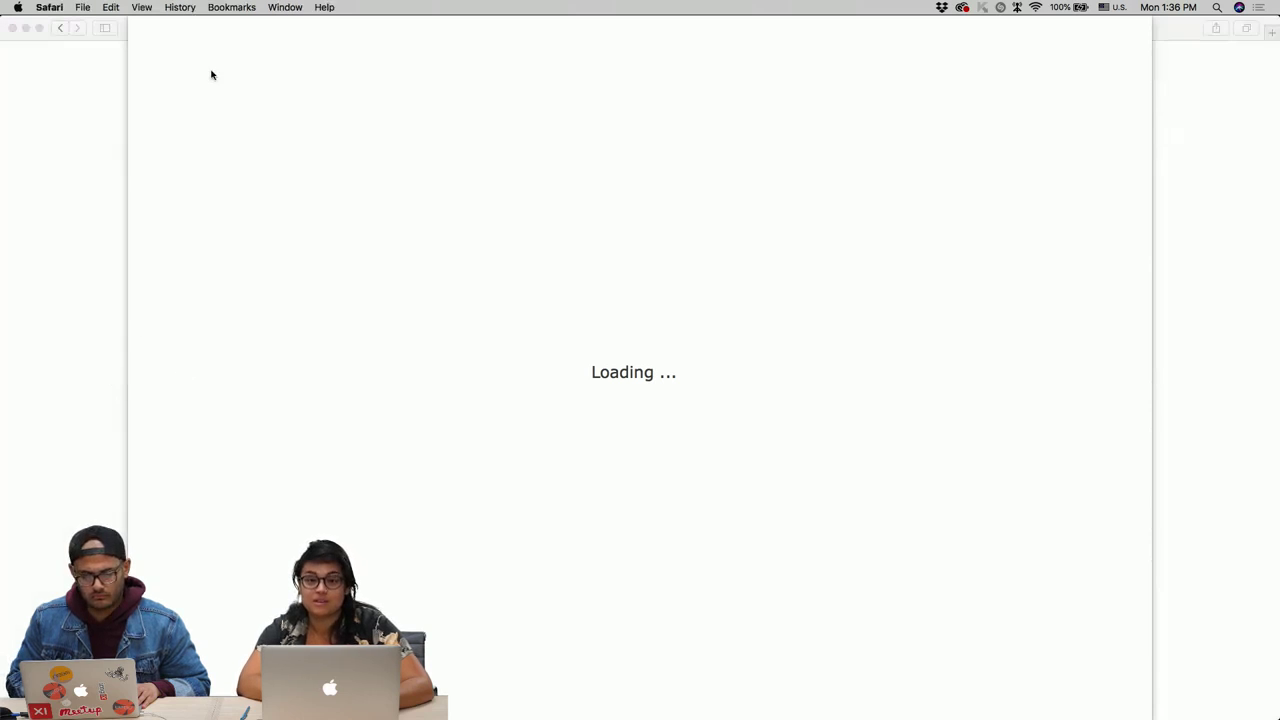
pyautogui.hotkey('ctrl', 'Up')
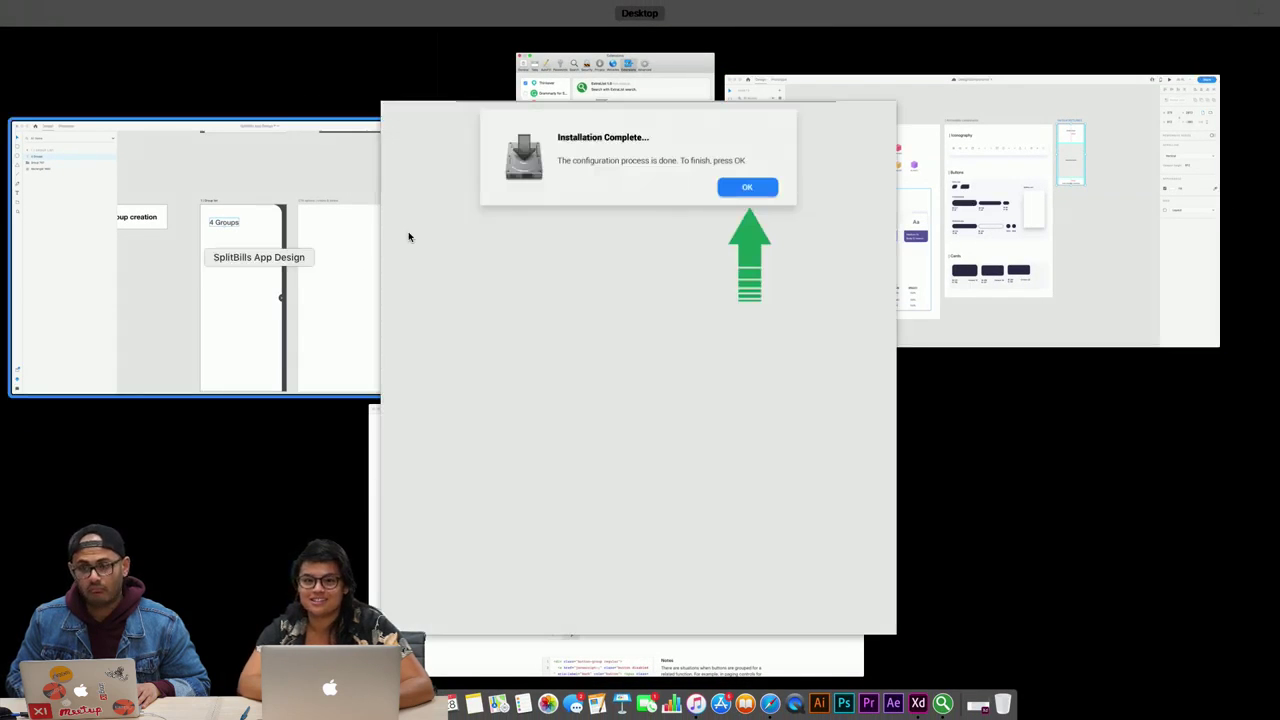
pyautogui.click(408, 237)
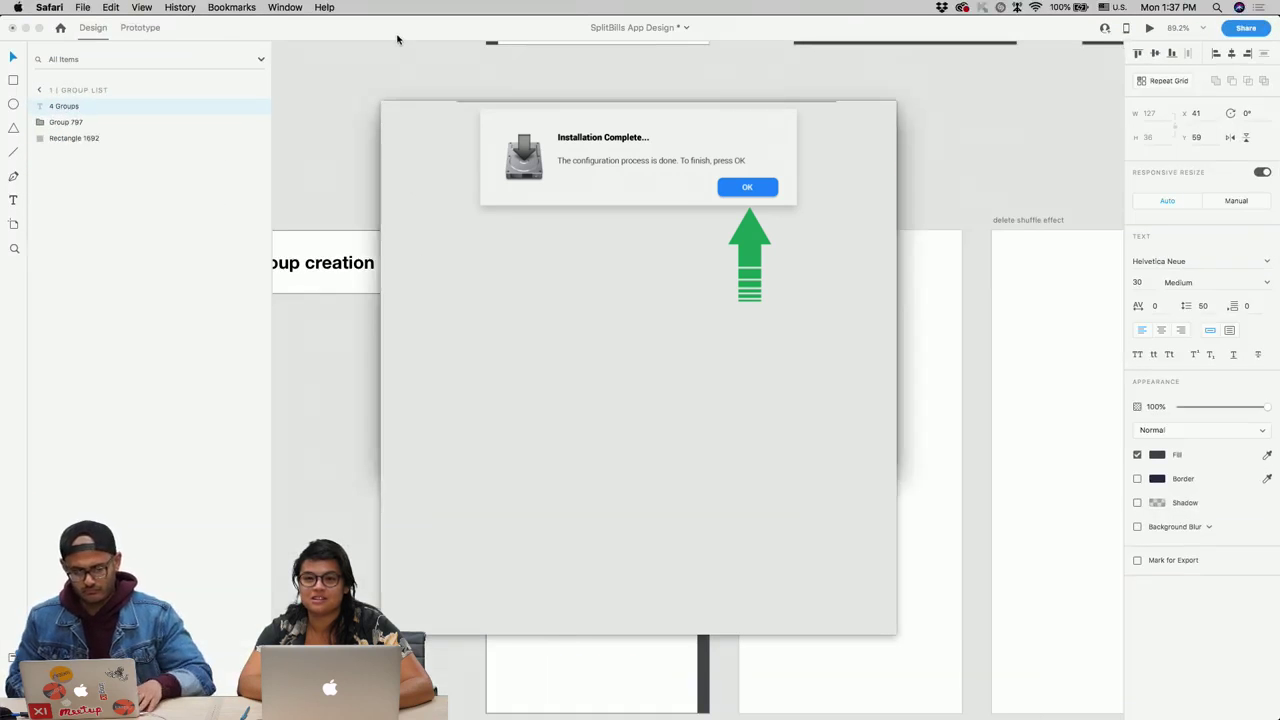
pyautogui.press('Return')
pyautogui.hotkey('ctrl', 'Up')
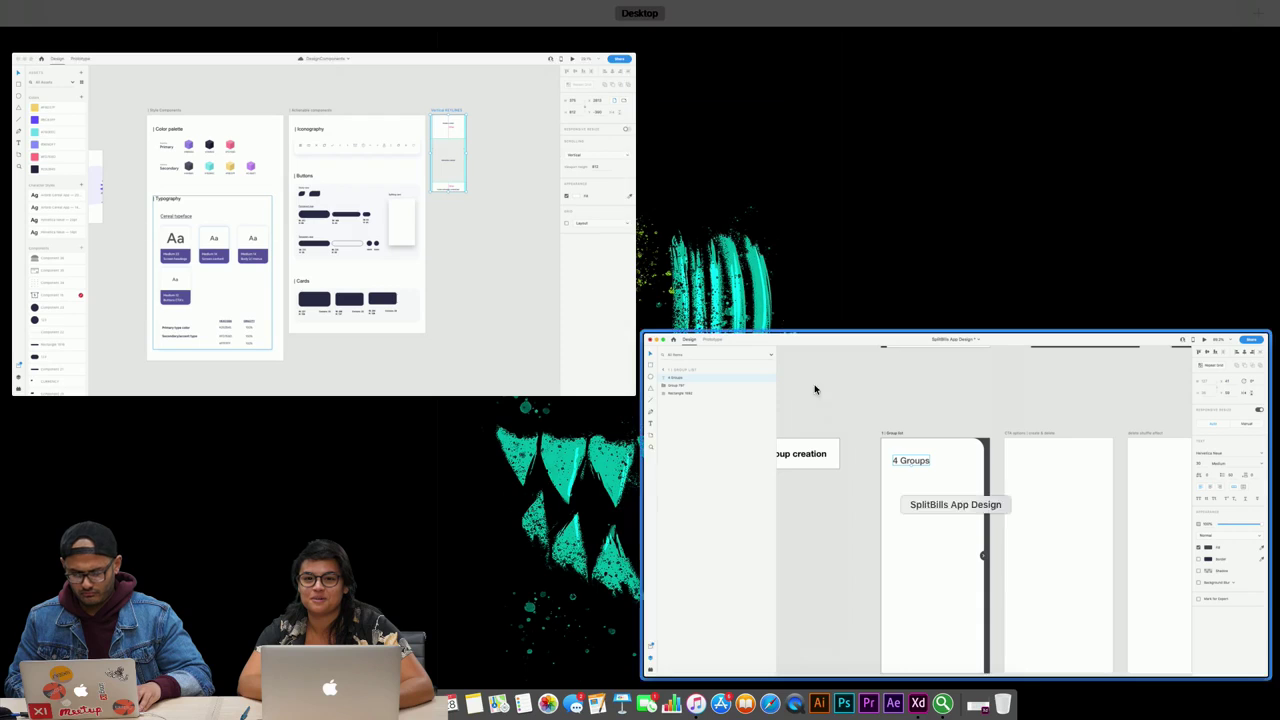
pyautogui.click(880, 432)
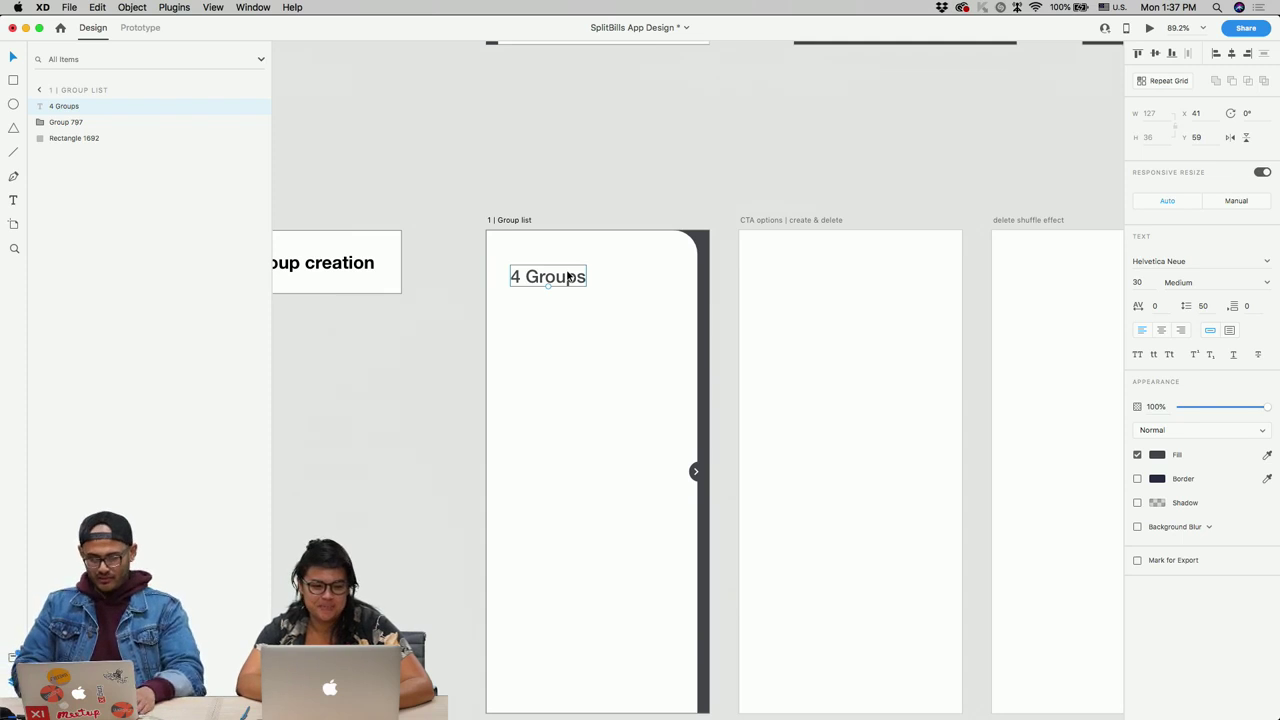
# Step: Draw a horizontal line about 32 px wide with the Pen tool beside the "4 Groups" heading and stack shorter copies below it
pyautogui.scroll(-5, 568, 277)
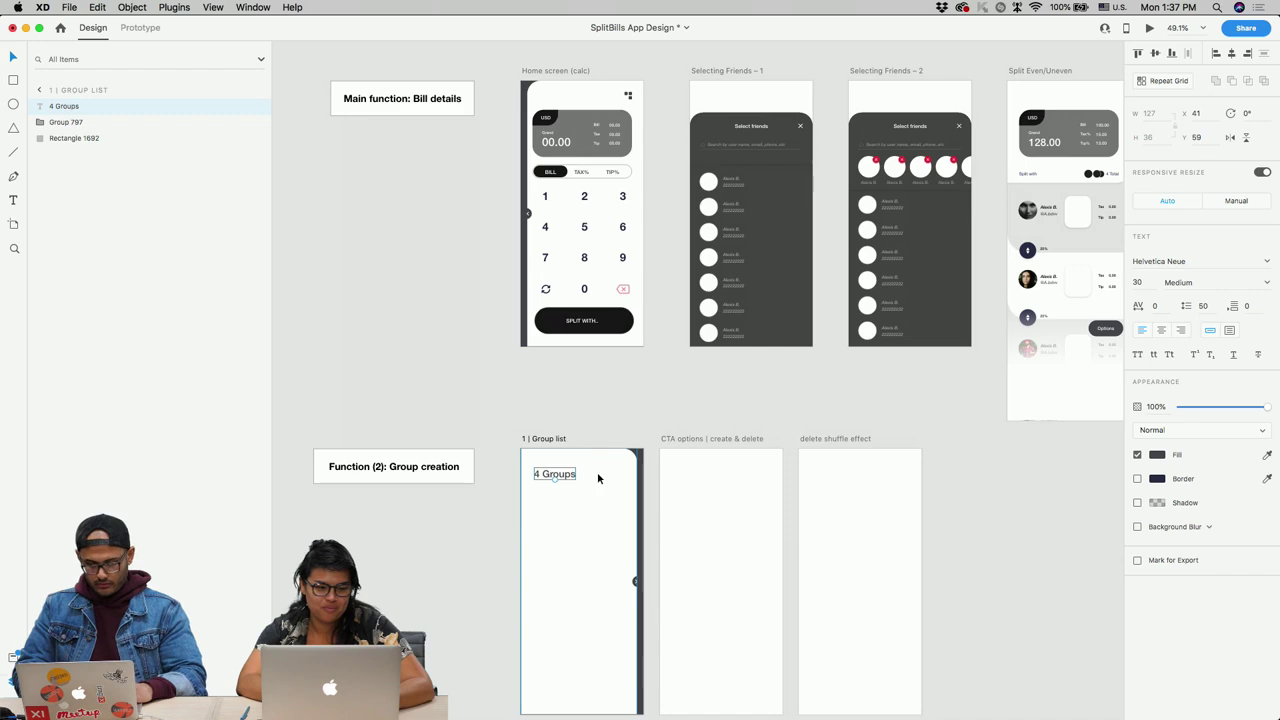
pyautogui.scroll(5, 597, 477)
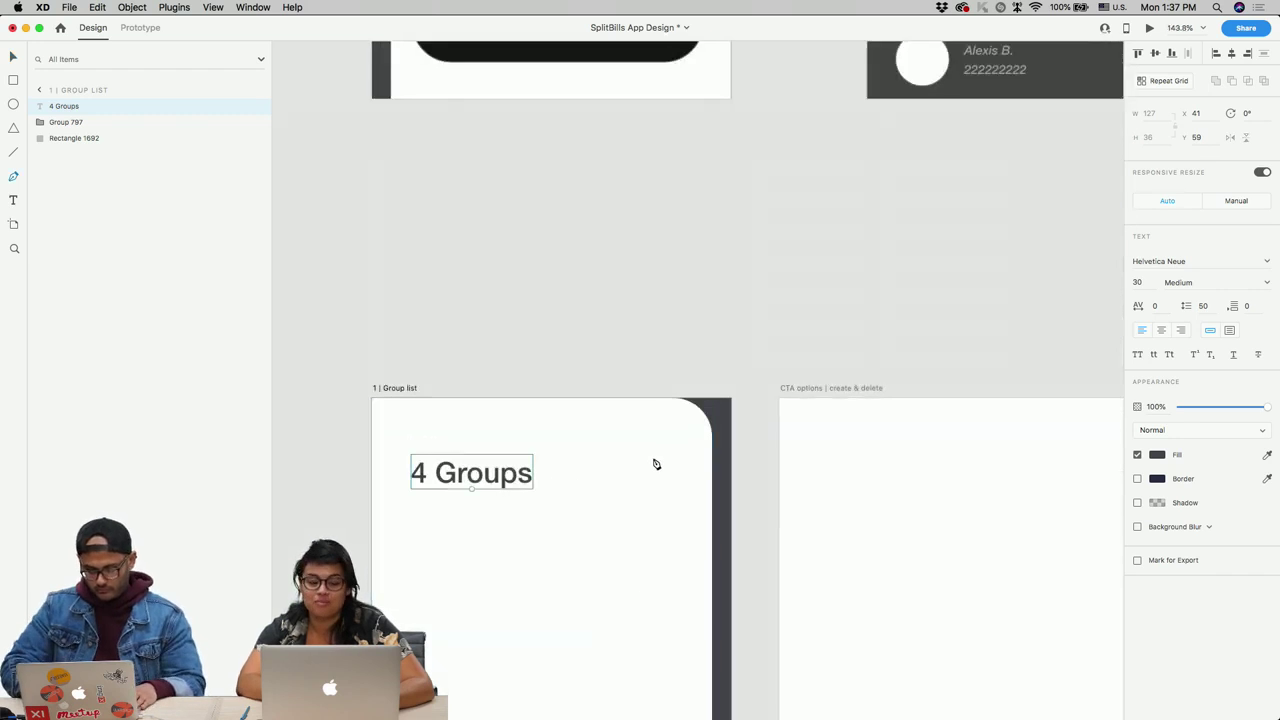
pyautogui.click(643, 455)
pyautogui.scroll(2, 670, 455)
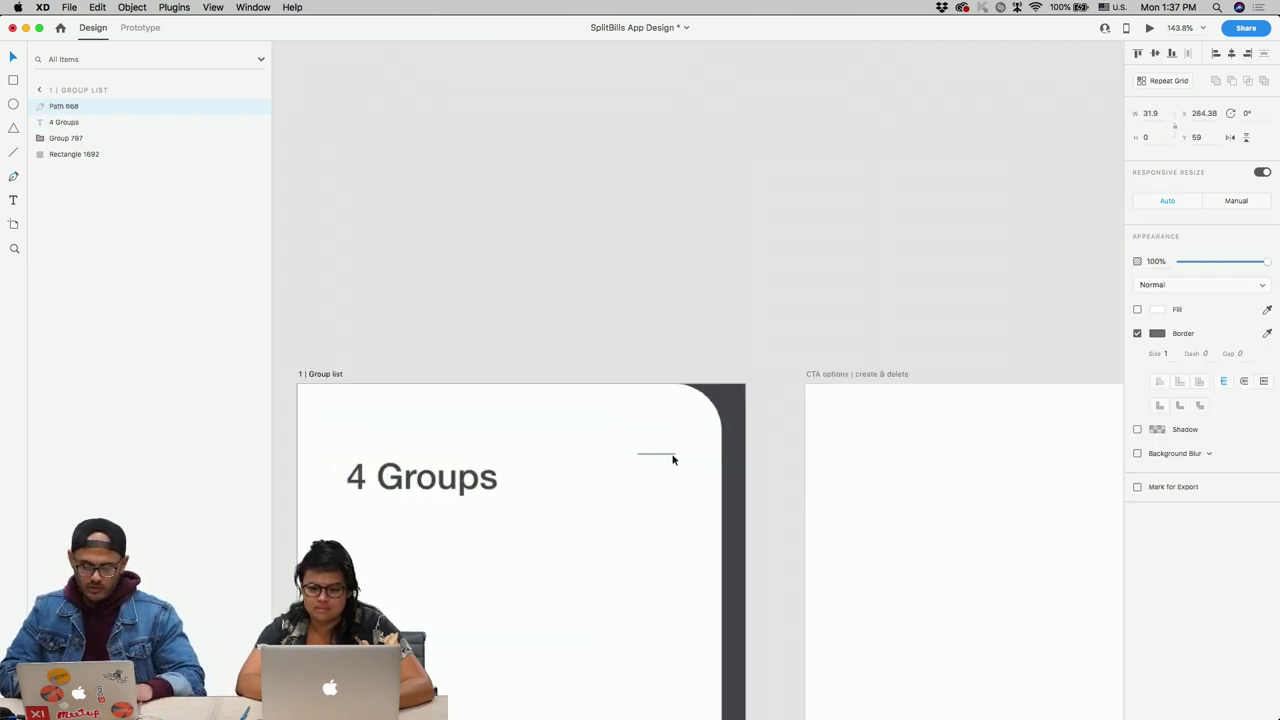
pyautogui.click(662, 462)
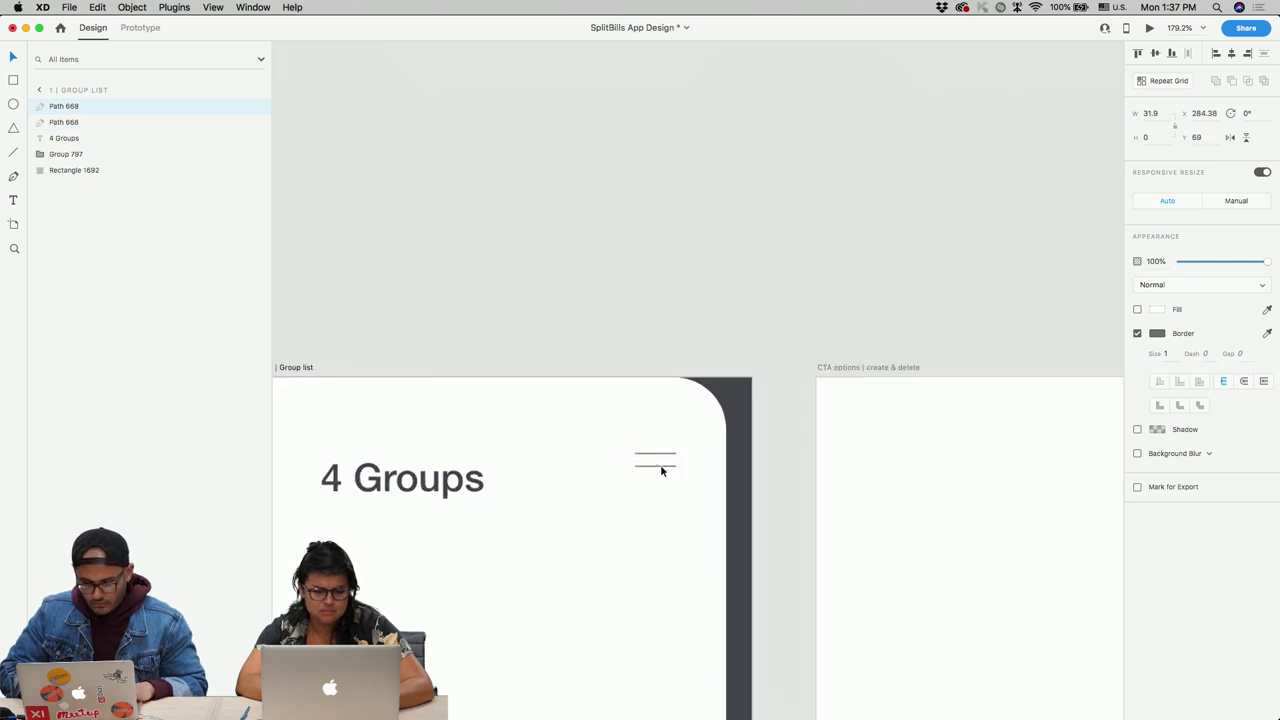
pyautogui.scroll(5, 660, 464)
pyautogui.moveTo(701, 467)
pyautogui.mouseDown()
pyautogui.moveTo(686, 466)
pyautogui.moveTo(668, 500)
pyautogui.moveTo(688, 494)
pyautogui.moveTo(675, 497)
pyautogui.moveTo(686, 457)
pyautogui.mouseUp()
pyautogui.scroll(-3, 684, 475)
# Step: Give the filter icon's lines round caps and a border size of 2
pyautogui.click(1243, 381)
pyautogui.scroll(5, 771, 509)
pyautogui.scroll(-5, 588, 463)
pyautogui.scroll(2, 491, 435)
pyautogui.hscroll(-5, 904, 448)
pyautogui.hscroll(5, 905, 456)
pyautogui.moveTo(834, 429); pyautogui.dragTo(838, 450)
pyautogui.click(1171, 353)
pyautogui.write('2')
pyautogui.press('Return')
# Step: Select the filter icon's three lines and move them up level with the middle of the "4 Groups" heading
pyautogui.moveTo(852, 422); pyautogui.dragTo(840, 431)
pyautogui.press('Up')
pyautogui.press('Up')
pyautogui.press('Up')
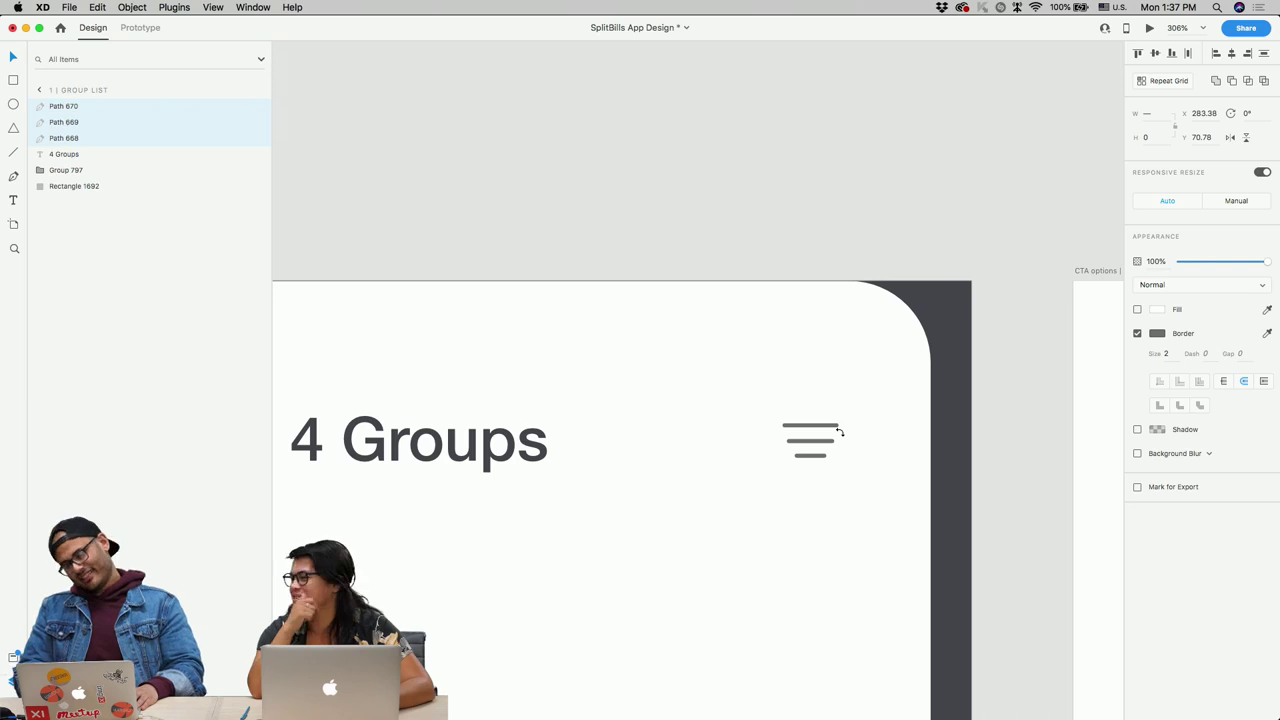
pyautogui.scroll(-6, 840, 432)
pyautogui.scroll(4, 886, 469)
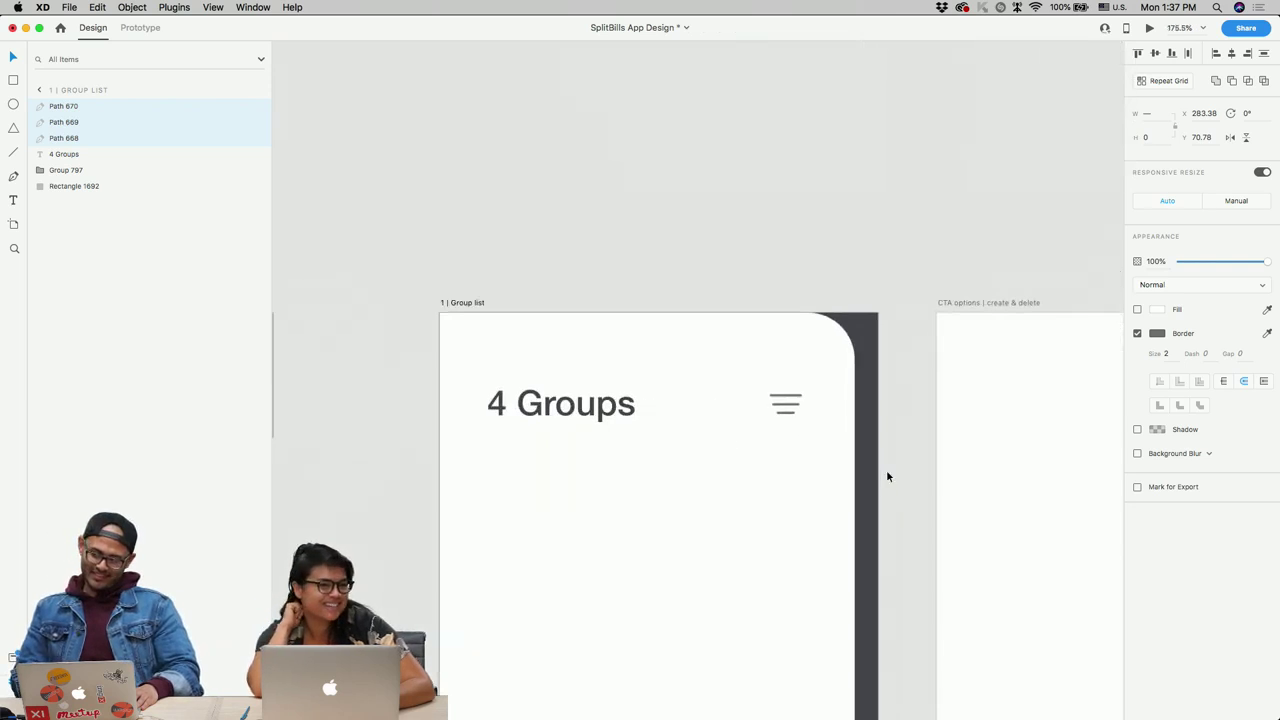
pyautogui.scroll(4, 800, 408)
pyautogui.scroll(-5, 804, 411)
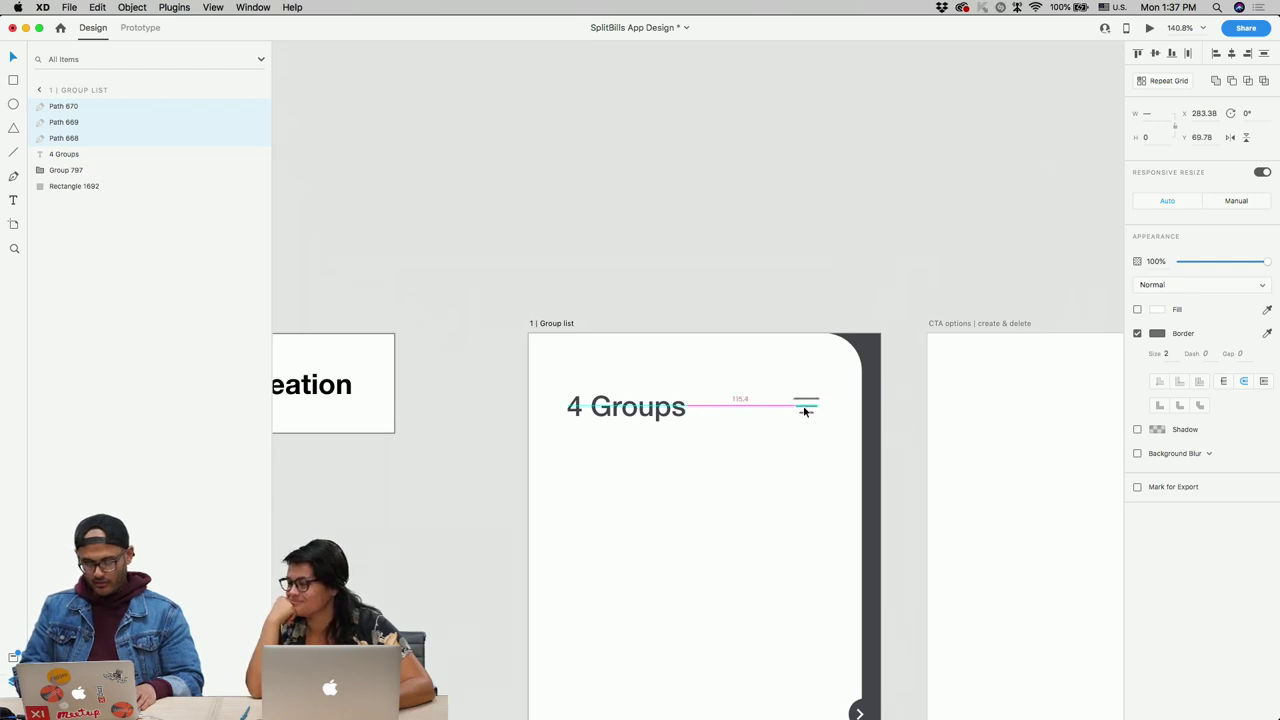
# Step: Draw a card rectangle about 269 × 127 px below the "4 Groups" heading and round its corners to a radius of 26
pyautogui.scroll(-2, 723, 457)
pyautogui.hscroll(3, 691, 423)
pyautogui.moveTo(476, 419); pyautogui.dragTo(688, 515)
pyautogui.scroll(3, 680, 505)
pyautogui.moveTo(685, 384); pyautogui.dragTo(640, 427)
pyautogui.scroll(-3, 640, 427)
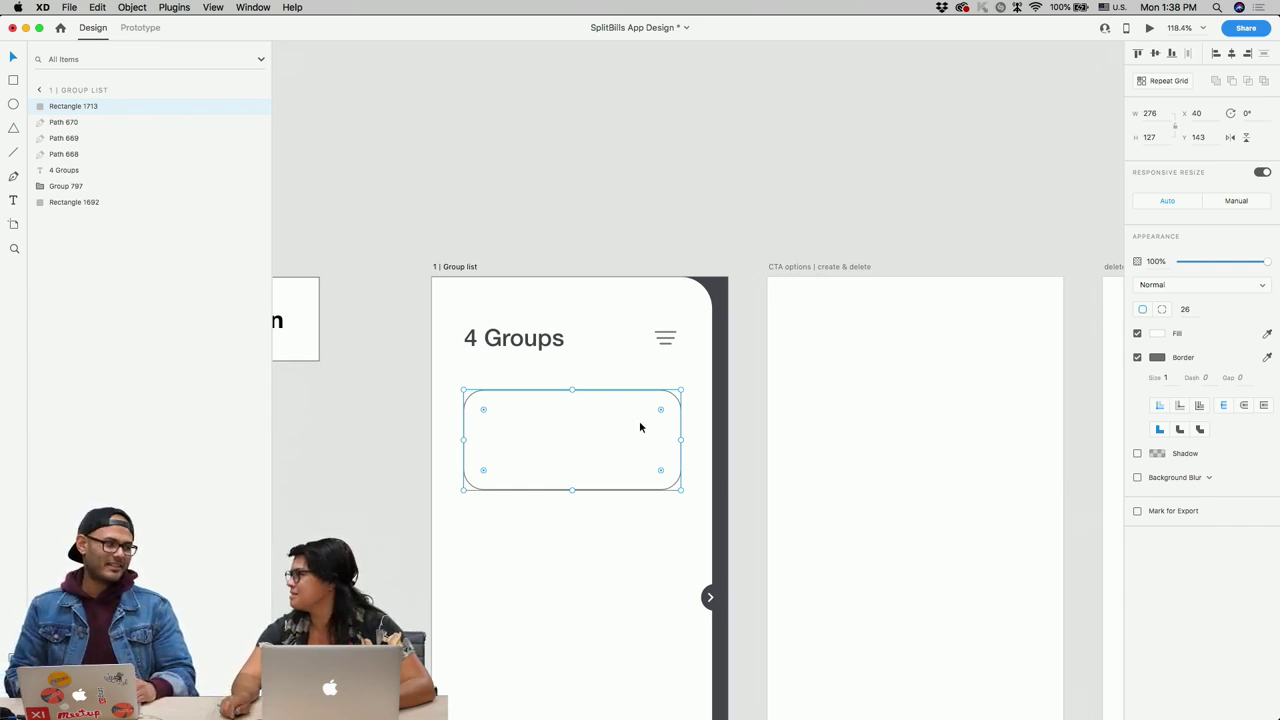
pyautogui.scroll(3, 594, 434)
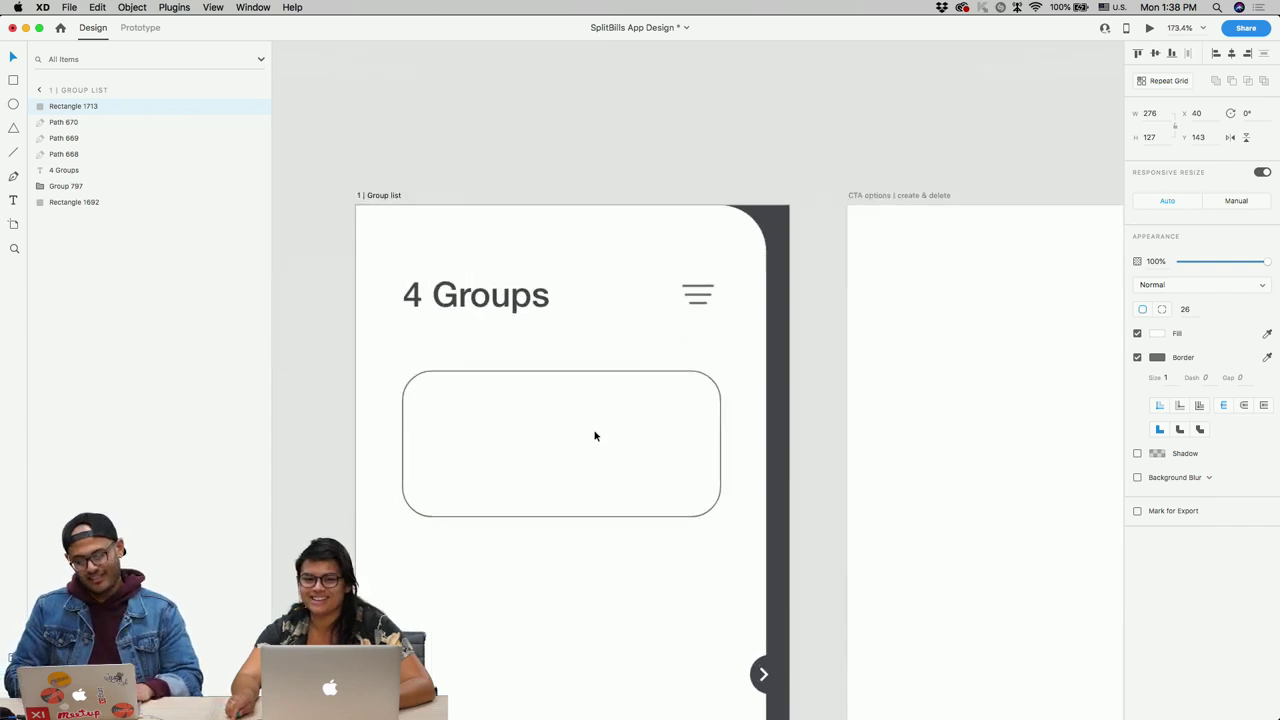
pyautogui.moveTo(720, 442); pyautogui.dragTo(713, 442)
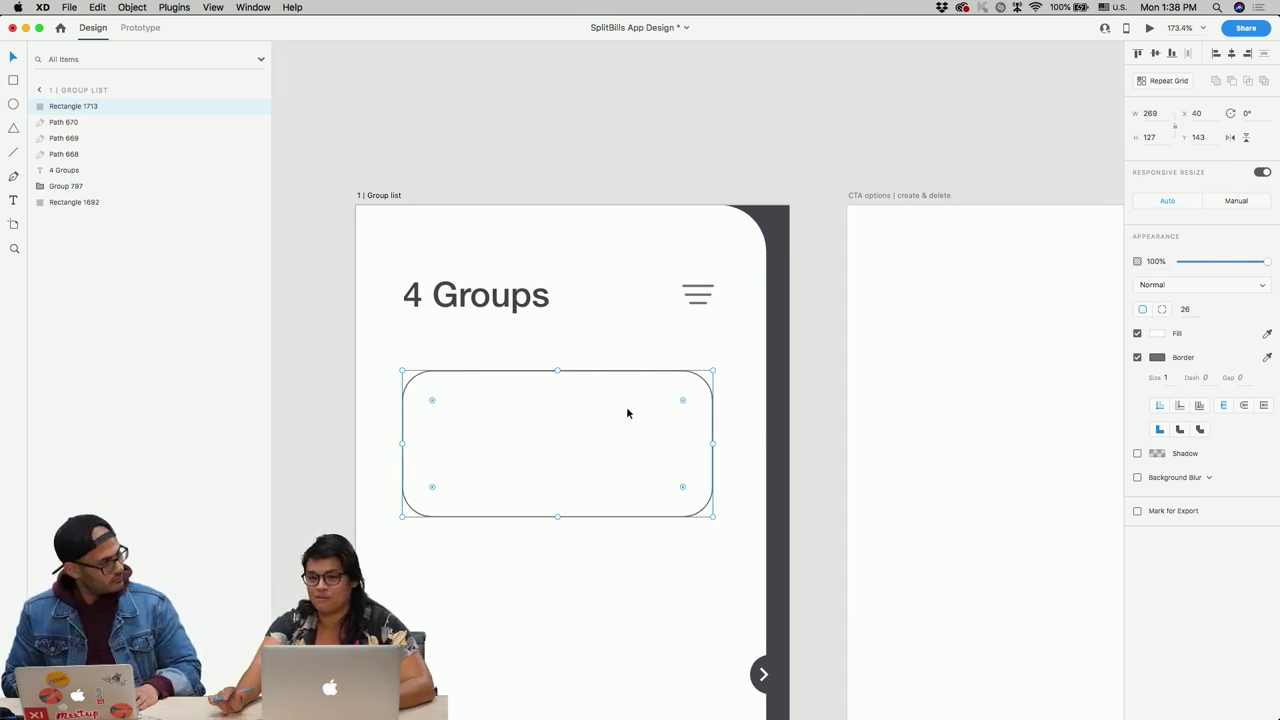
# Step: Place a copy of the "4 Groups" heading inside the card near its upper-left corner
pyautogui.click(518, 300)
pyautogui.moveTo(518, 300); pyautogui.dragTo(541, 400)
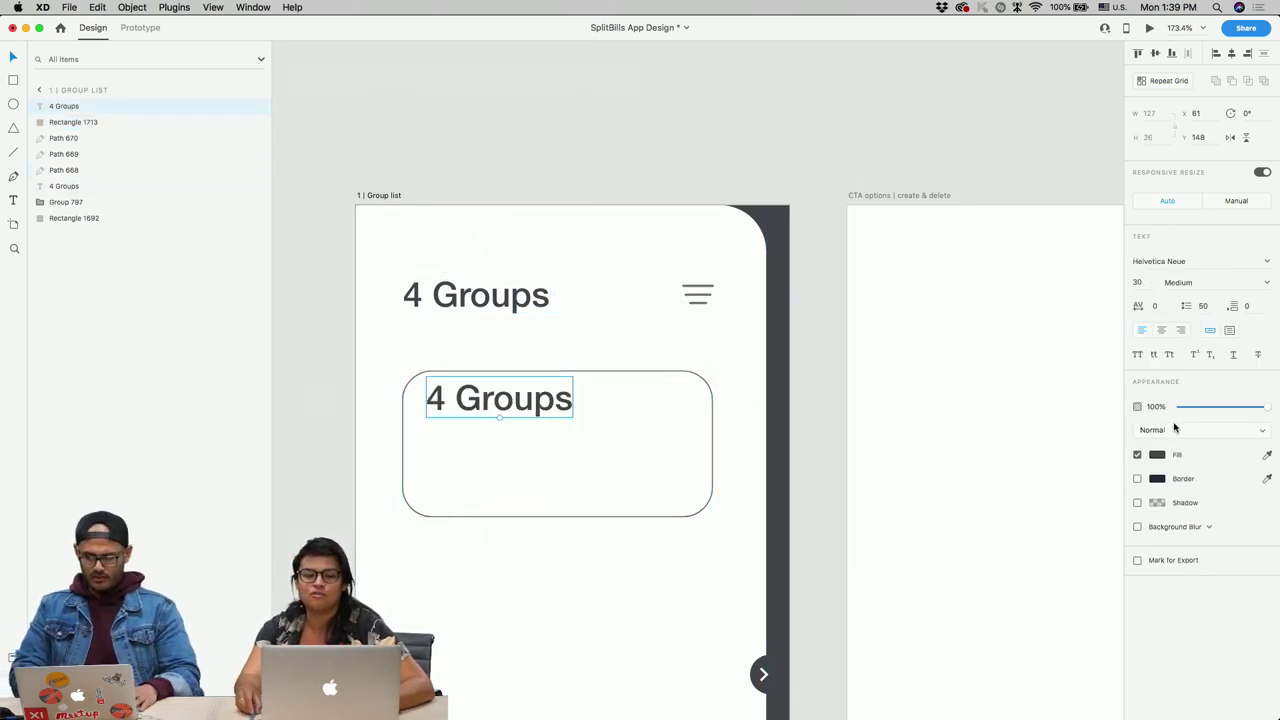
pyautogui.moveTo(516, 398); pyautogui.dragTo(515, 405)
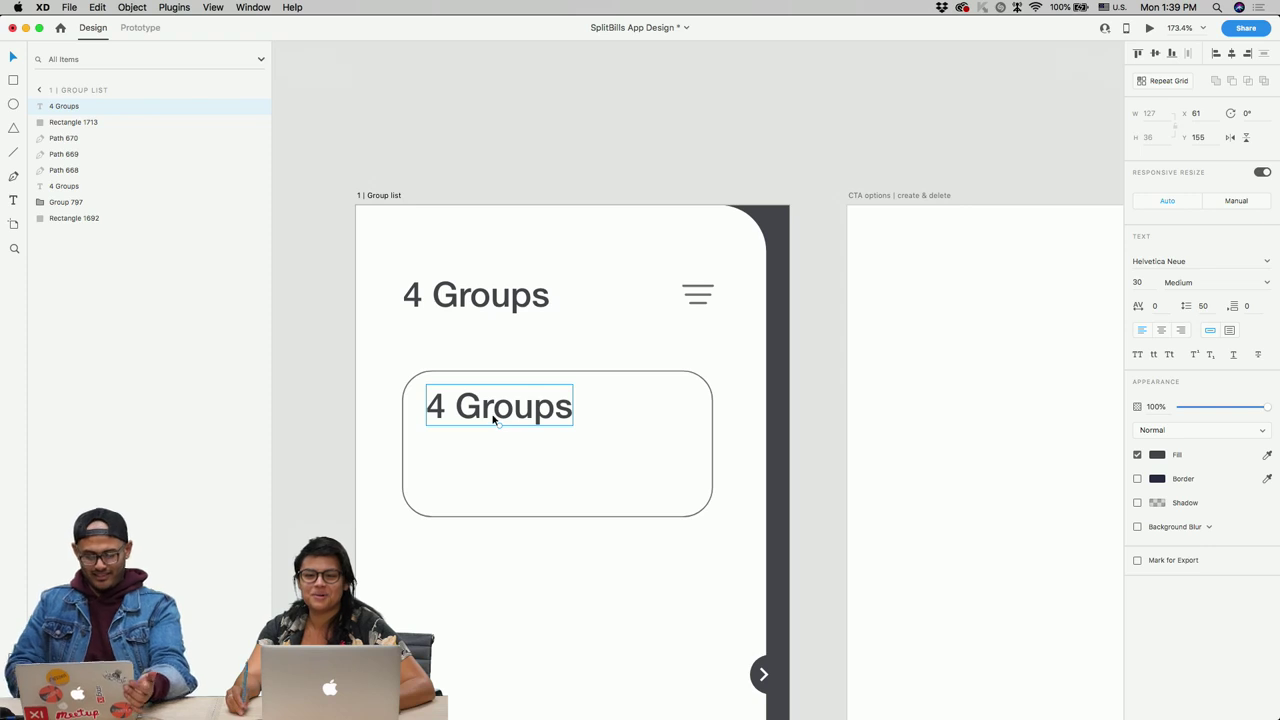
# Step: Move the copied heading slightly lower in the card and change its text to "My peeeeeps"
pyautogui.doubleClick(495, 412)
pyautogui.press('Escape')
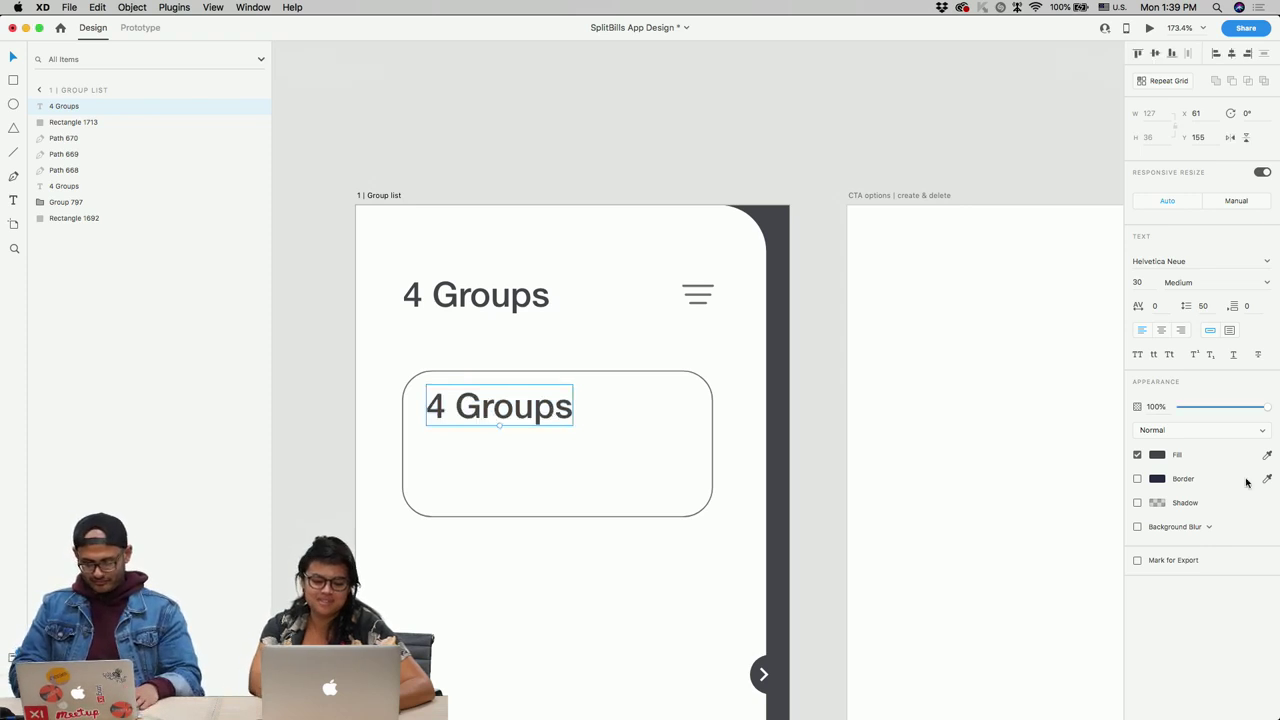
pyautogui.moveTo(540, 409); pyautogui.dragTo(535, 425)
pyautogui.doubleClick(535, 425)
pyautogui.write('My p')
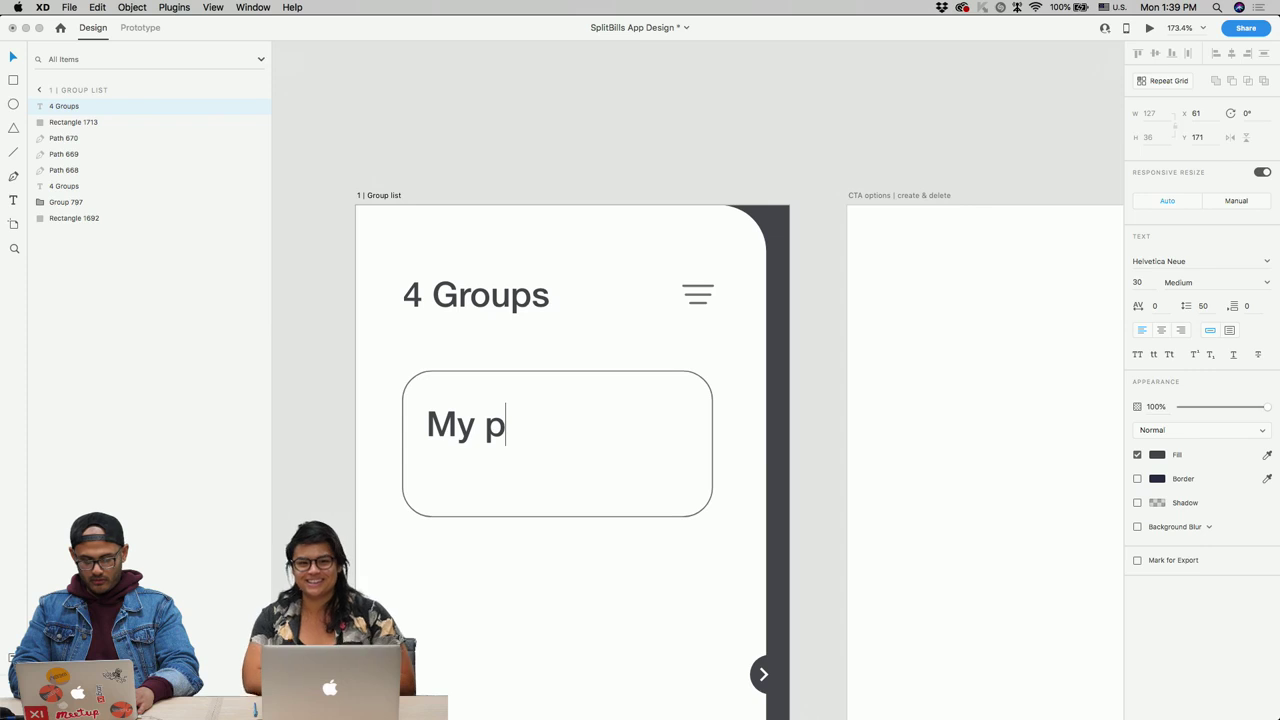
pyautogui.write('eeeeeps')
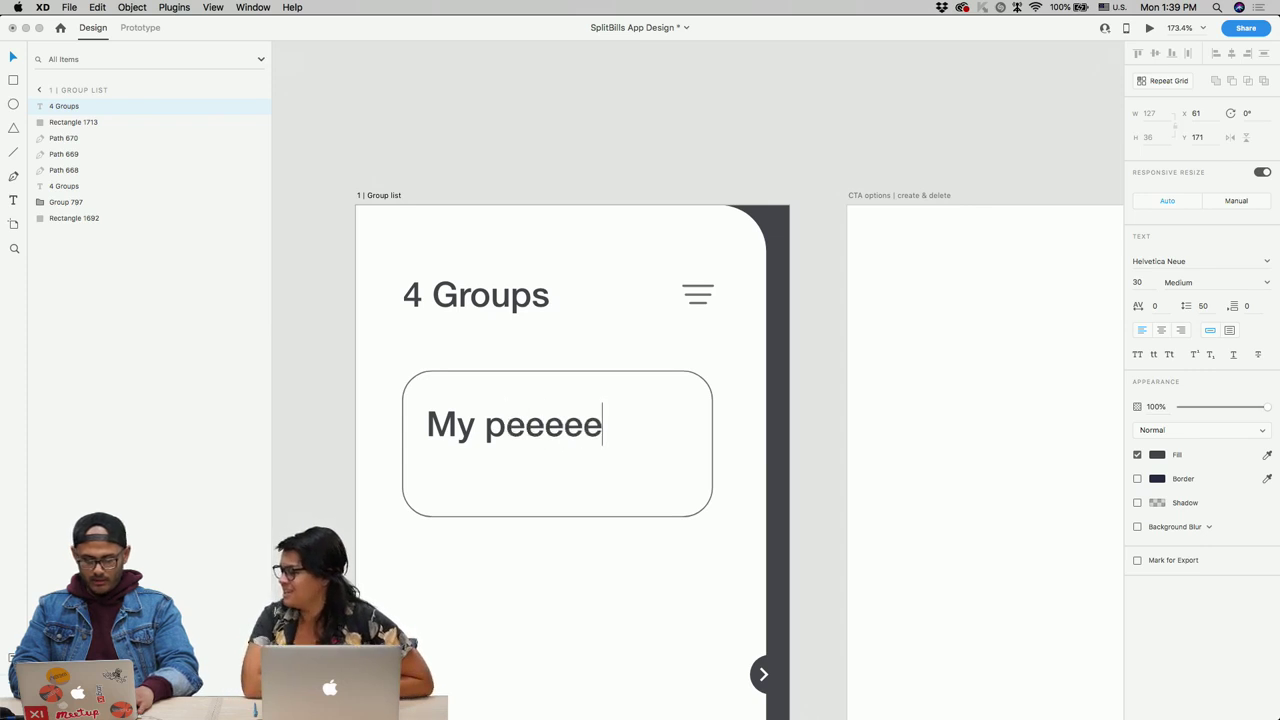
pyautogui.press('Escape')
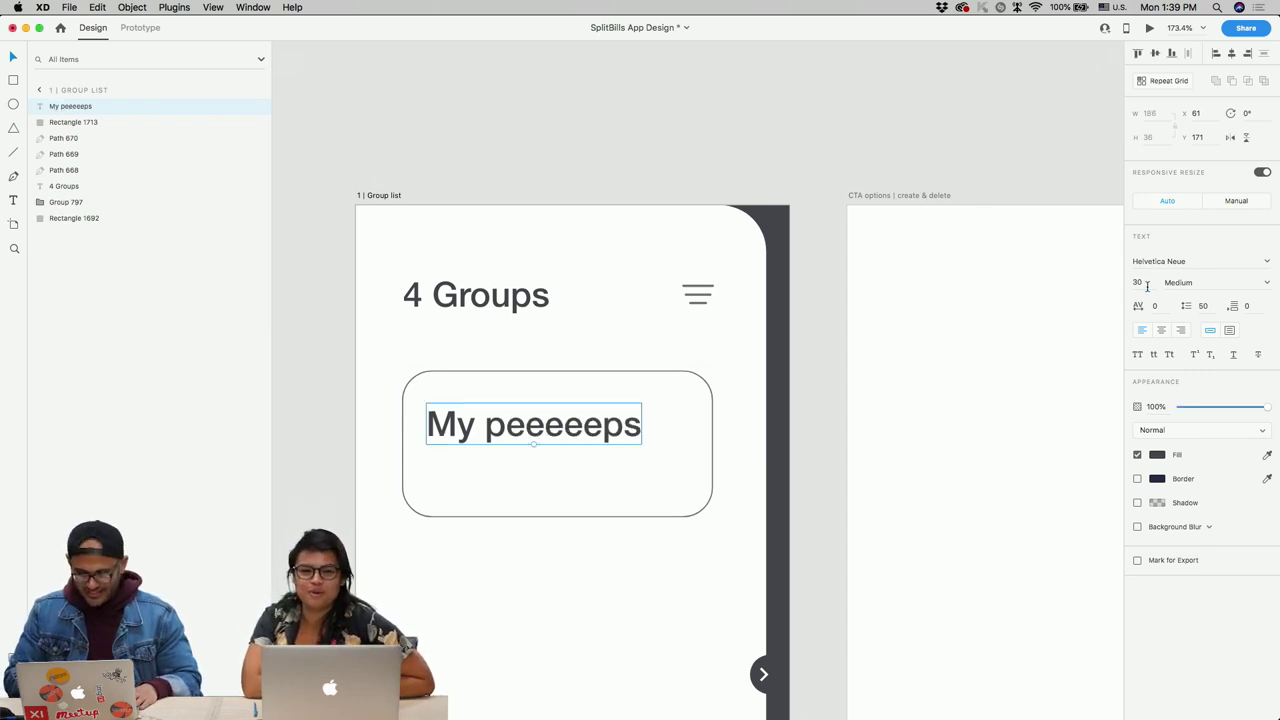
# Step: Set the "My peeeeeps" text size to 16 and move the text to about X 76, Y 179
pyautogui.click(1147, 284)
pyautogui.write('18')
pyautogui.press('Return')
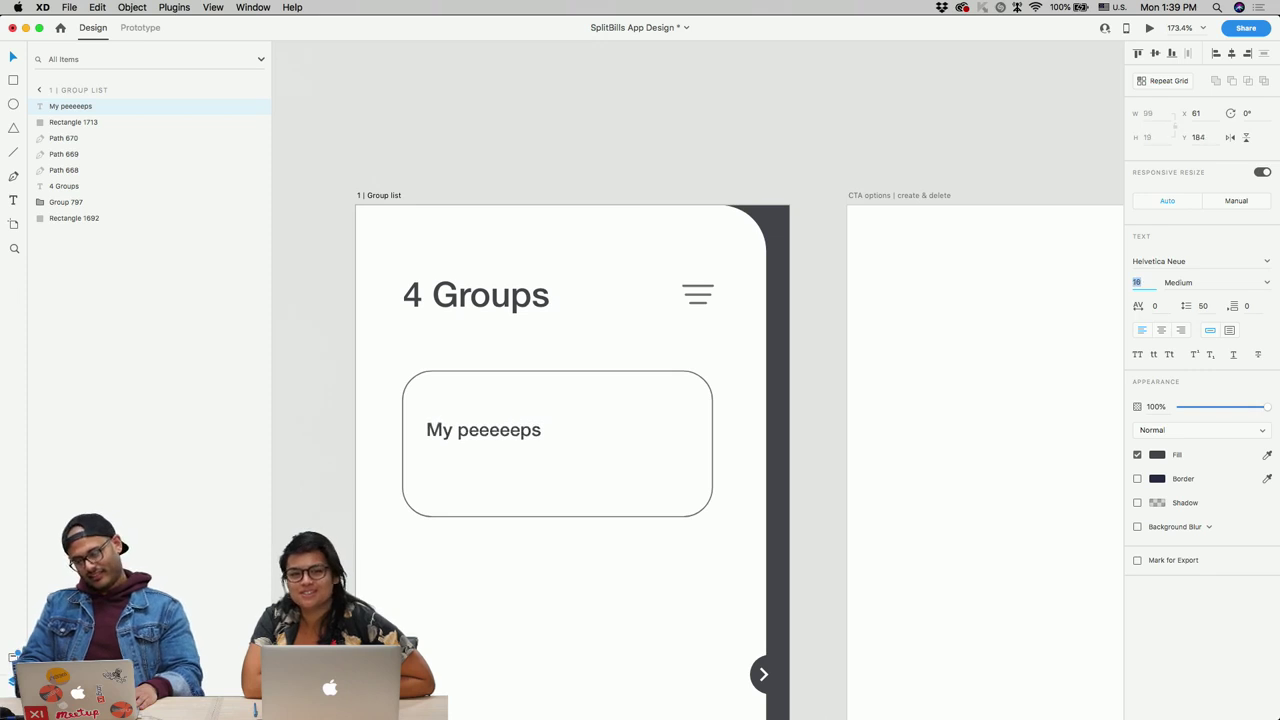
pyautogui.moveTo(517, 440); pyautogui.dragTo(536, 432)
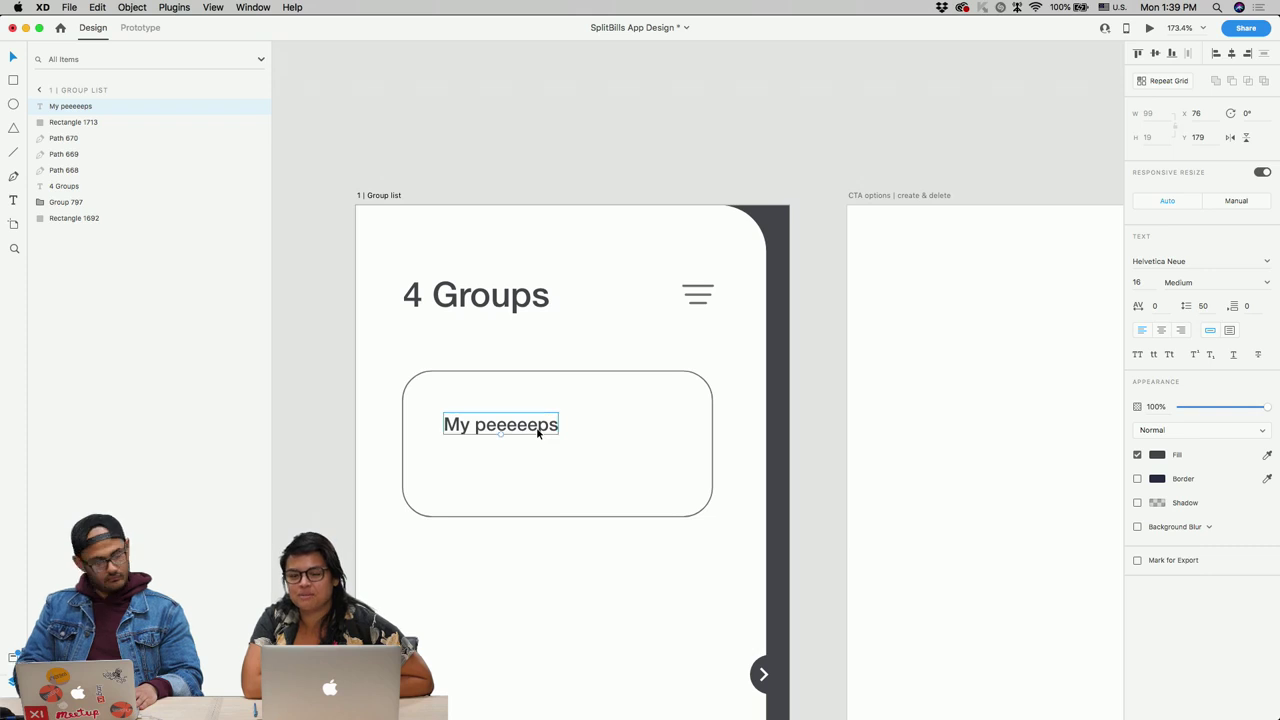
# Step: Round the card's corners to a radius of 34 and shift the "My peeeeeps" text to X 67
pyautogui.click(668, 510)
pyautogui.moveTo(684, 488); pyautogui.dragTo(677, 482)
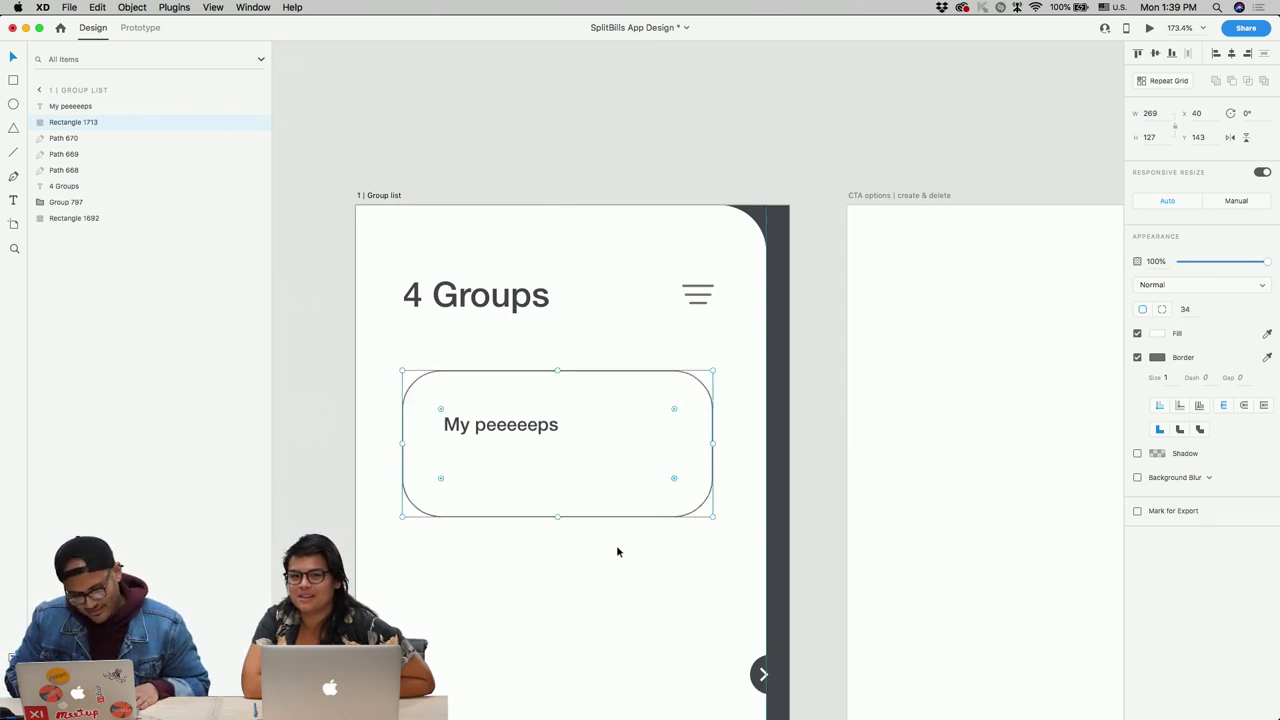
pyautogui.click(617, 544)
pyautogui.click(491, 429)
pyautogui.hotkey('shift', 'Left')
pyautogui.press('Right')
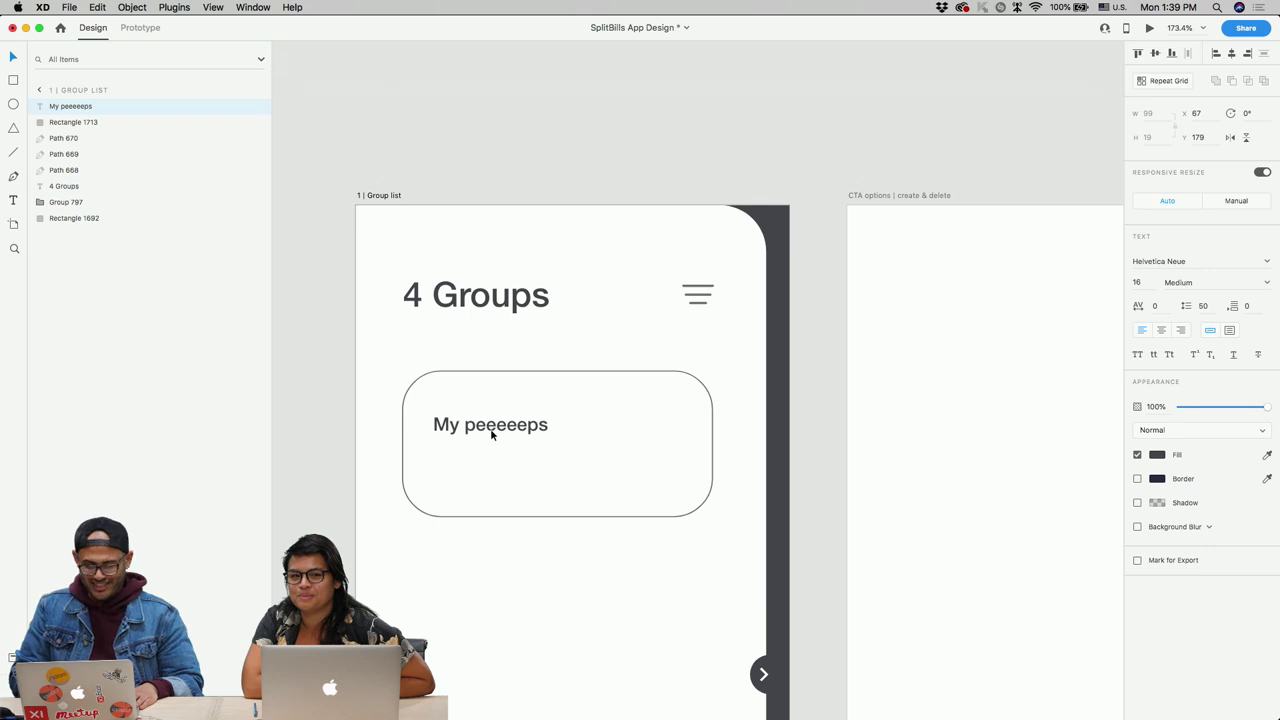
pyautogui.moveTo(491, 434); pyautogui.dragTo(490, 487)
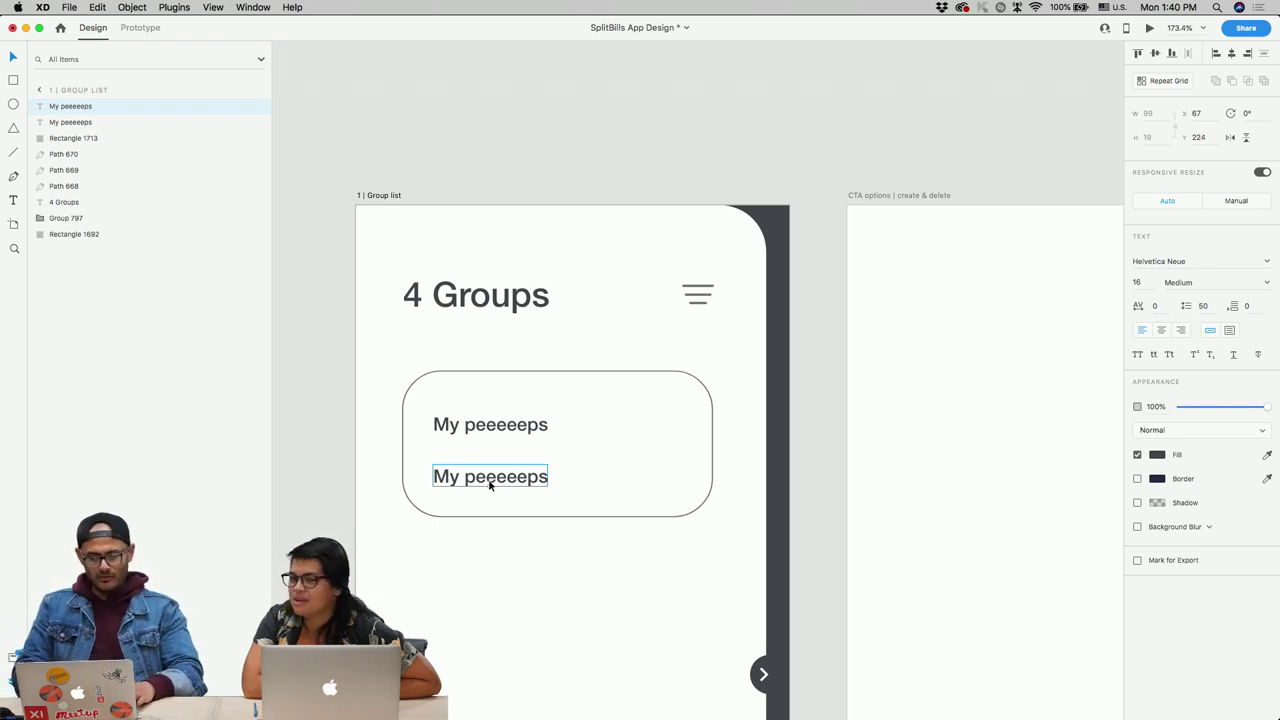
pyautogui.scroll(2, 490, 485)
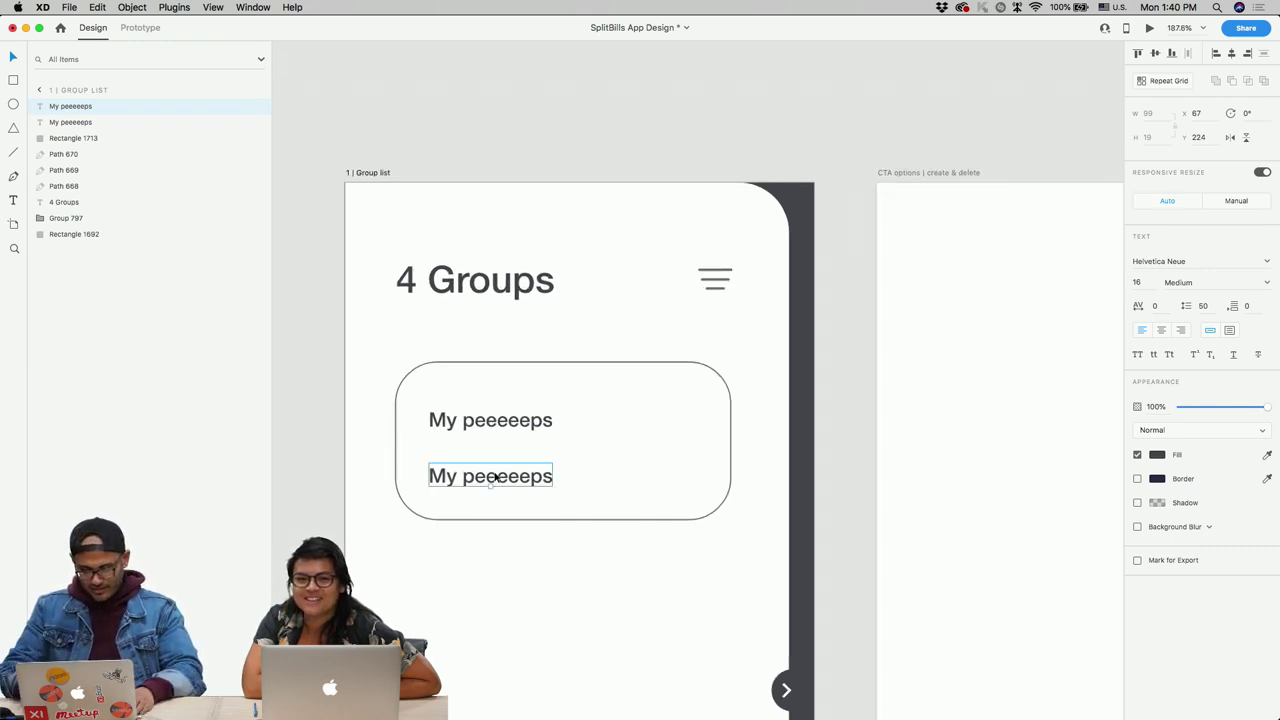
pyautogui.press('Delete')
# Step: Draw a row of three 28 px circles below "My peeeeeps", with a slightly smaller fourth circle tucked behind the third
pyautogui.press('e')
pyautogui.moveTo(441, 460)
pyautogui.mouseDown()
pyautogui.moveTo(474, 497)
pyautogui.moveTo(444, 484)
pyautogui.moveTo(580, 480)
pyautogui.moveTo(552, 484)
pyautogui.mouseUp()
pyautogui.scroll(5, 540, 485)
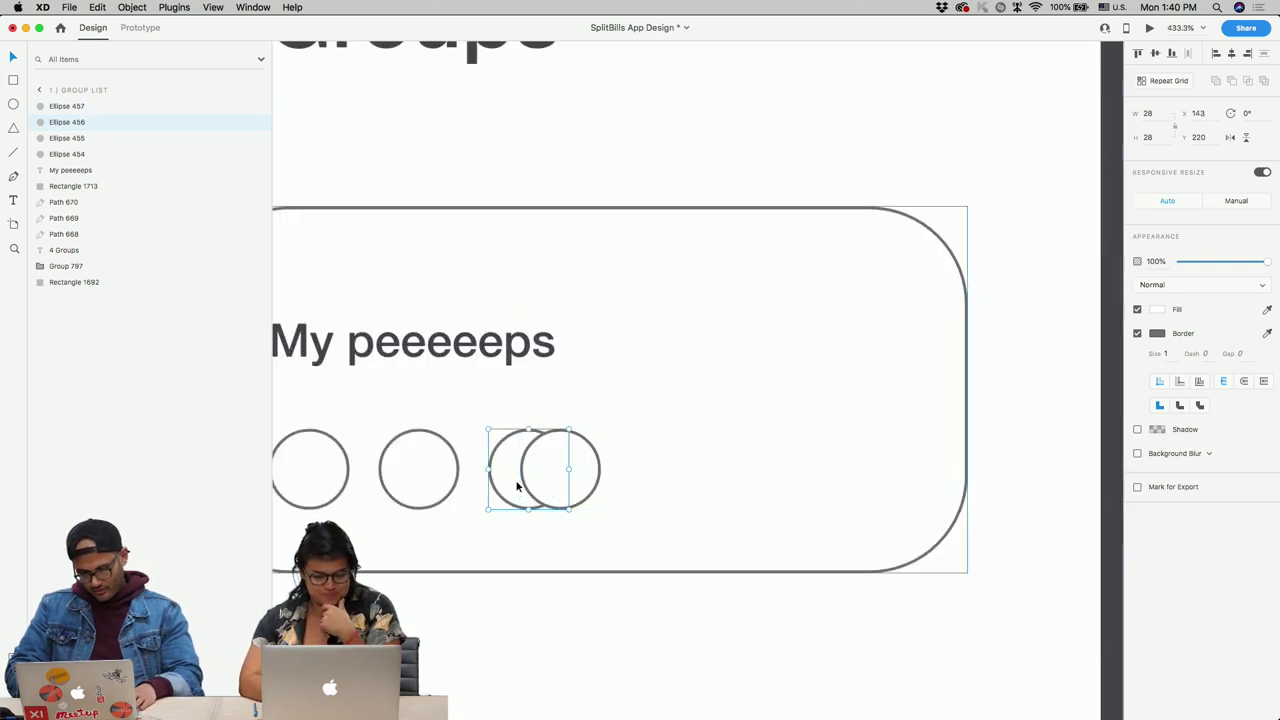
pyautogui.press('super+bracketleft')
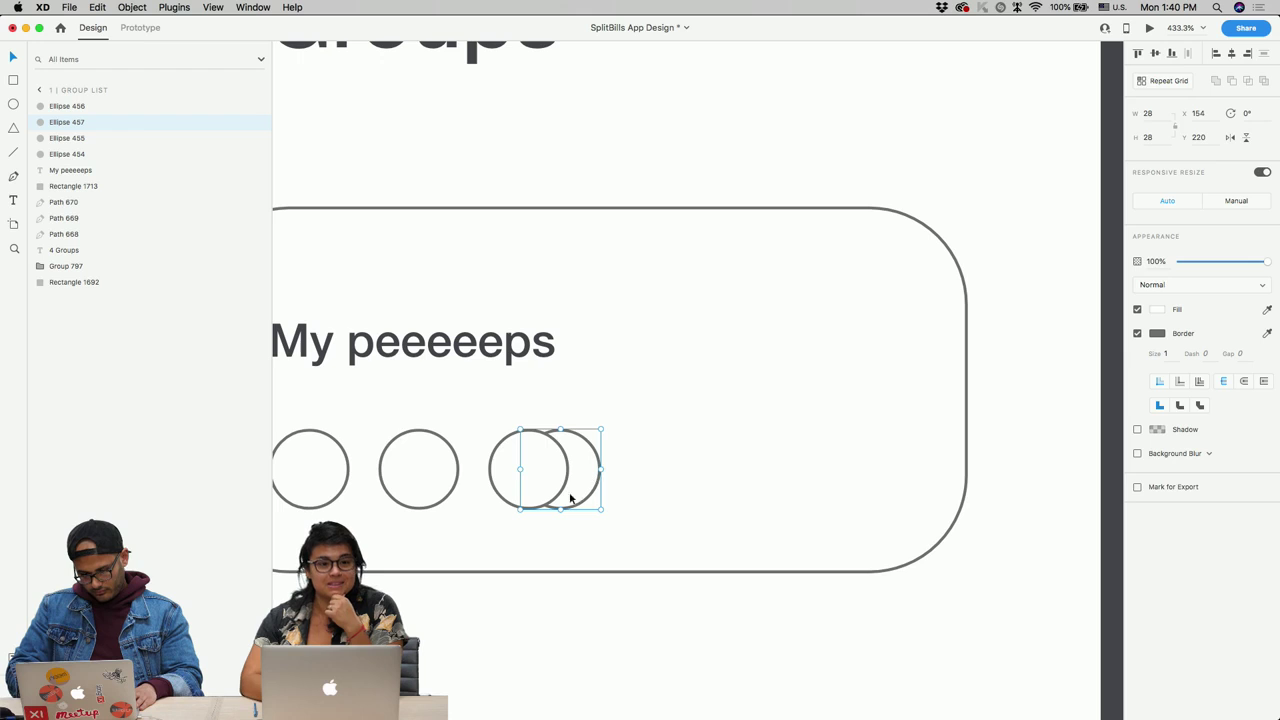
pyautogui.moveTo(600, 508); pyautogui.dragTo(591, 500)
# Step: Select all four member circles and move them 20 px to the right
pyautogui.keyDown('shift'); pyautogui.click(536, 493); pyautogui.keyUp('shift')
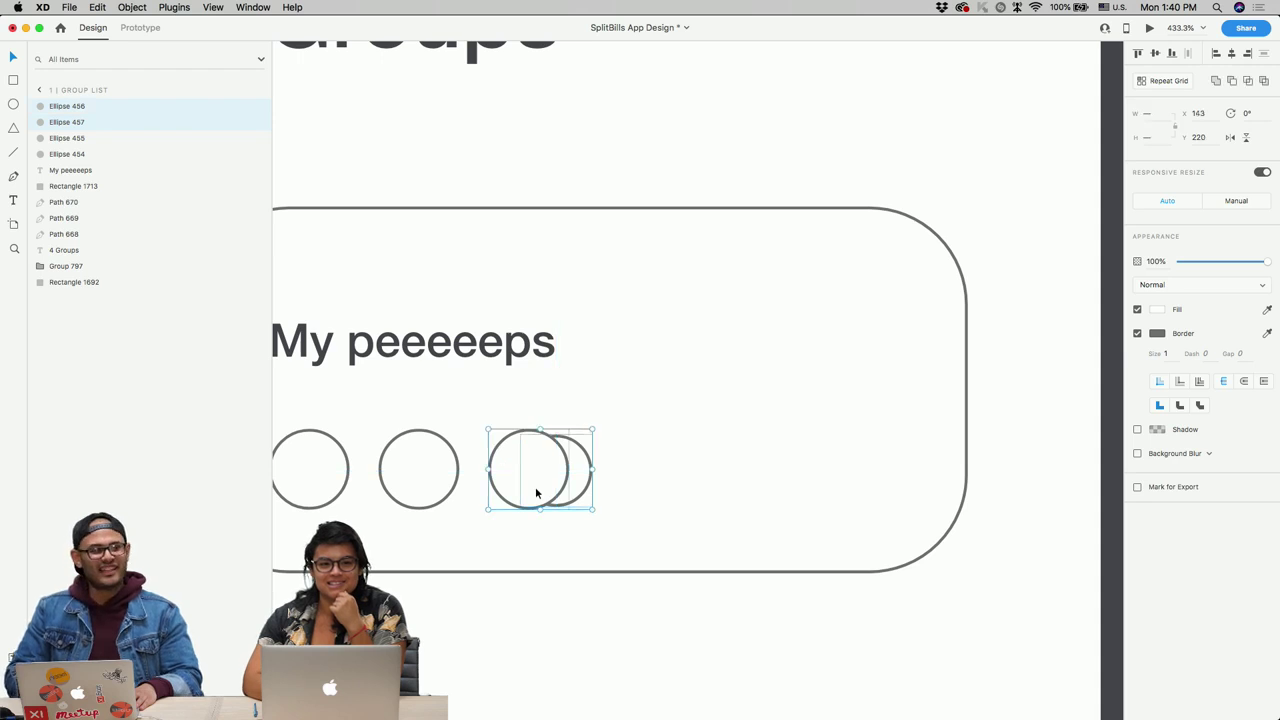
pyautogui.scroll(-2, 536, 493)
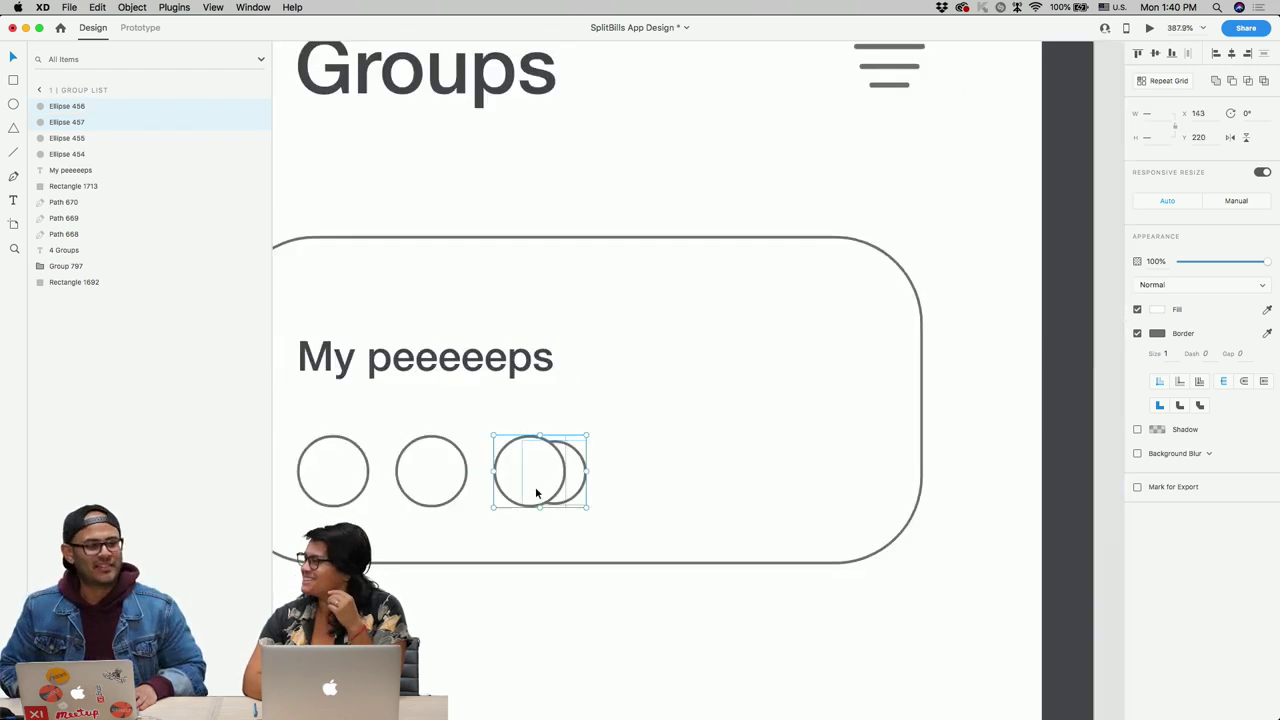
pyautogui.keyDown('shift'); pyautogui.click(430, 462); pyautogui.keyUp('shift')
pyautogui.keyDown('shift'); pyautogui.click(324, 491); pyautogui.keyUp('shift')
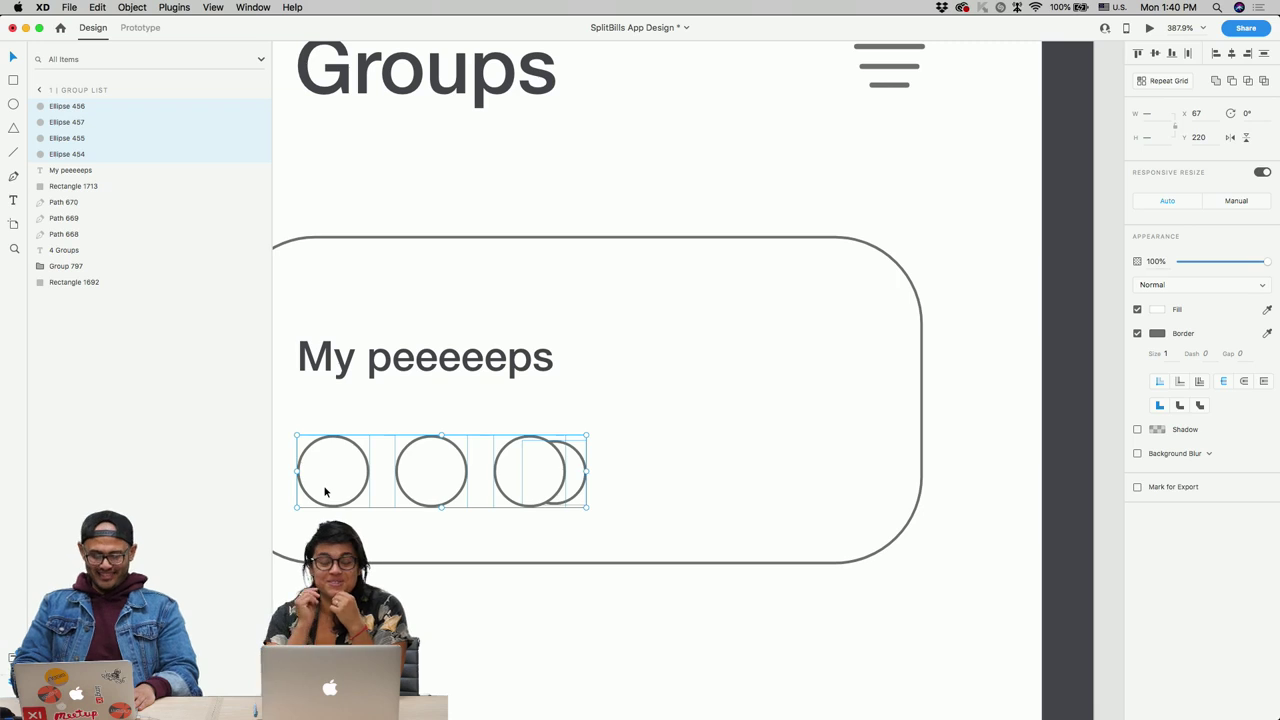
pyautogui.hotkey('shift', 'Right')
pyautogui.hotkey('shift', 'Right')
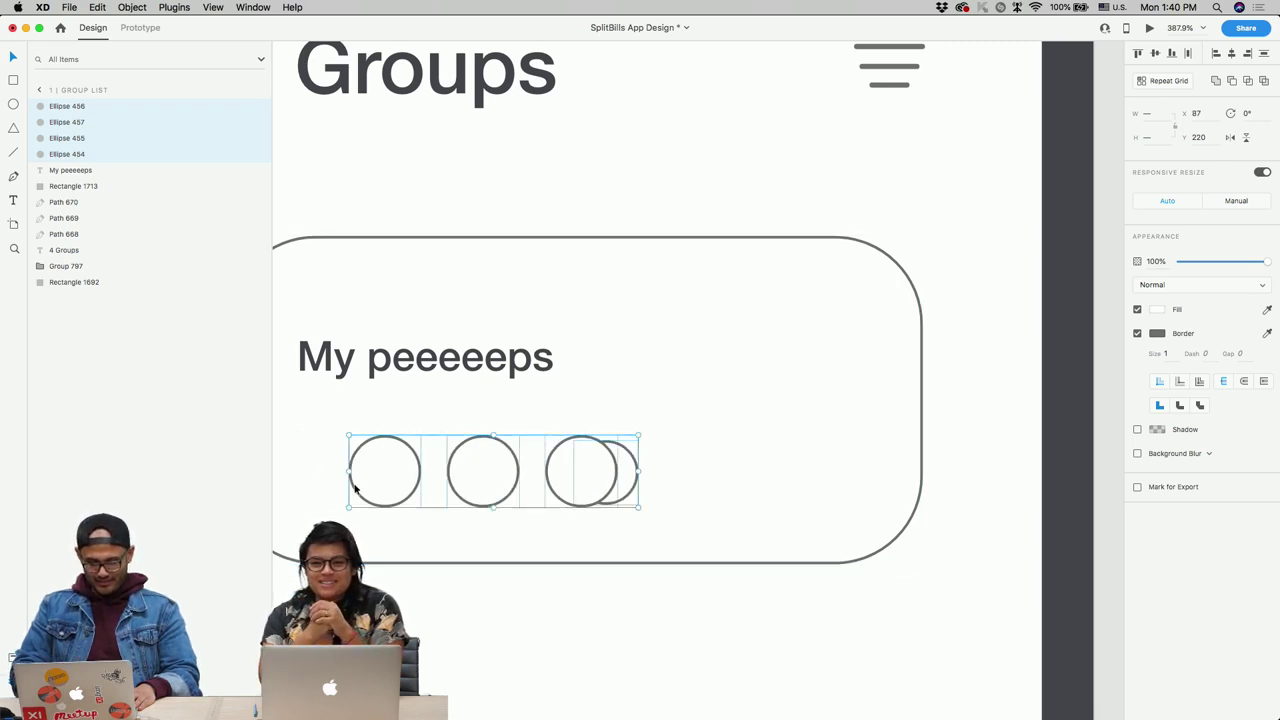
# Step: Add a "5" text label in front of the first member circle
pyautogui.hscroll(-3, 467, 375)
pyautogui.moveTo(463, 375); pyautogui.dragTo(428, 483)
pyautogui.press('Return')
pyautogui.write('5')
pyautogui.press('Escape')
# Step: Select the four member circles together and nudge them 2 px closer to the "5"
pyautogui.click(504, 472)
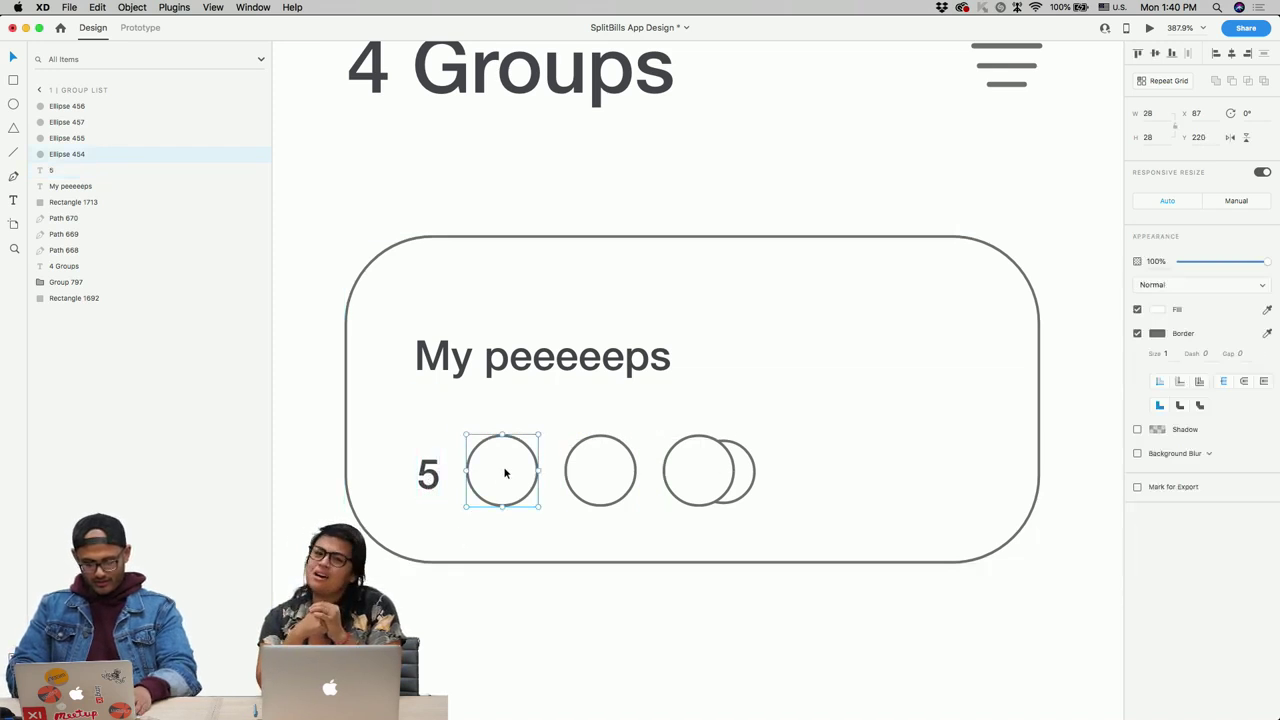
pyautogui.click(591, 469)
pyautogui.click(715, 474)
pyautogui.keyDown('shift'); pyautogui.click(748, 475); pyautogui.keyUp('shift')
pyautogui.keyDown('shift'); pyautogui.click(607, 474); pyautogui.keyUp('shift')
pyautogui.keyDown('shift'); pyautogui.click(517, 474); pyautogui.keyUp('shift')
pyautogui.press('Left')
pyautogui.press('Left')
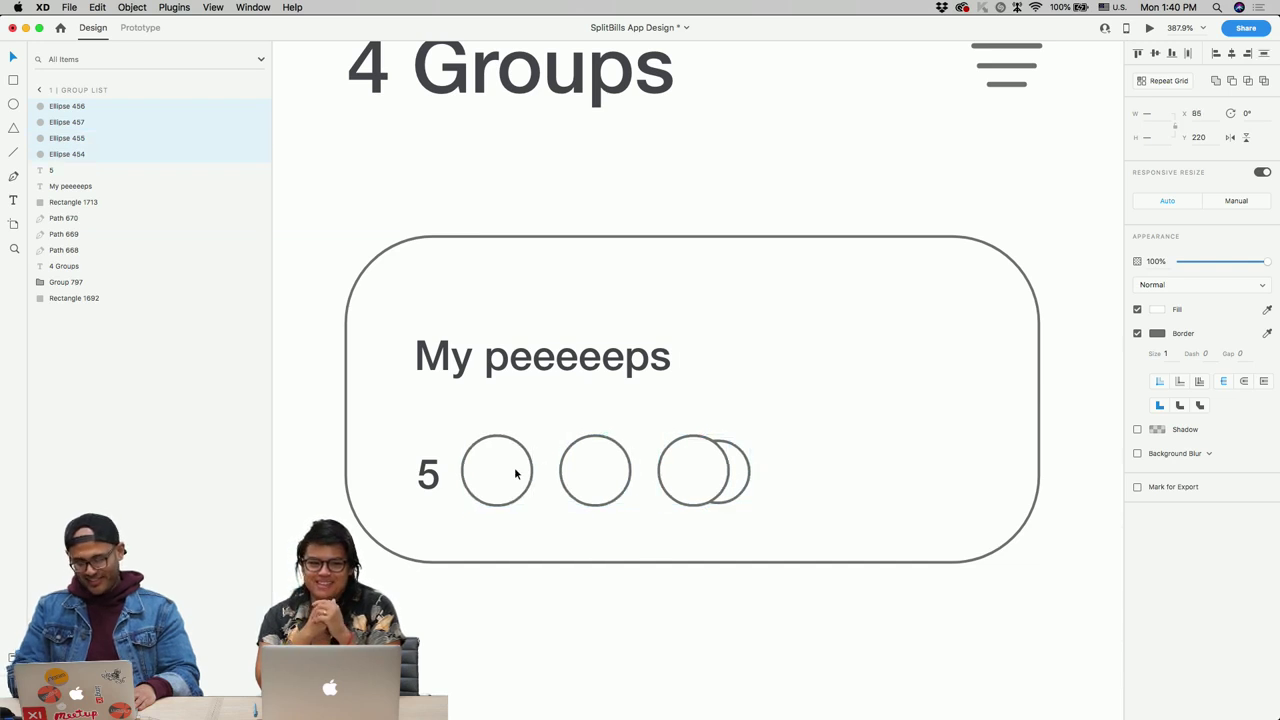
# Step: Try tightening the row of circles, and undo the recent changes to the circles and the placement of the "5"
pyautogui.moveTo(749, 469); pyautogui.dragTo(724, 469)
pyautogui.click(663, 549)
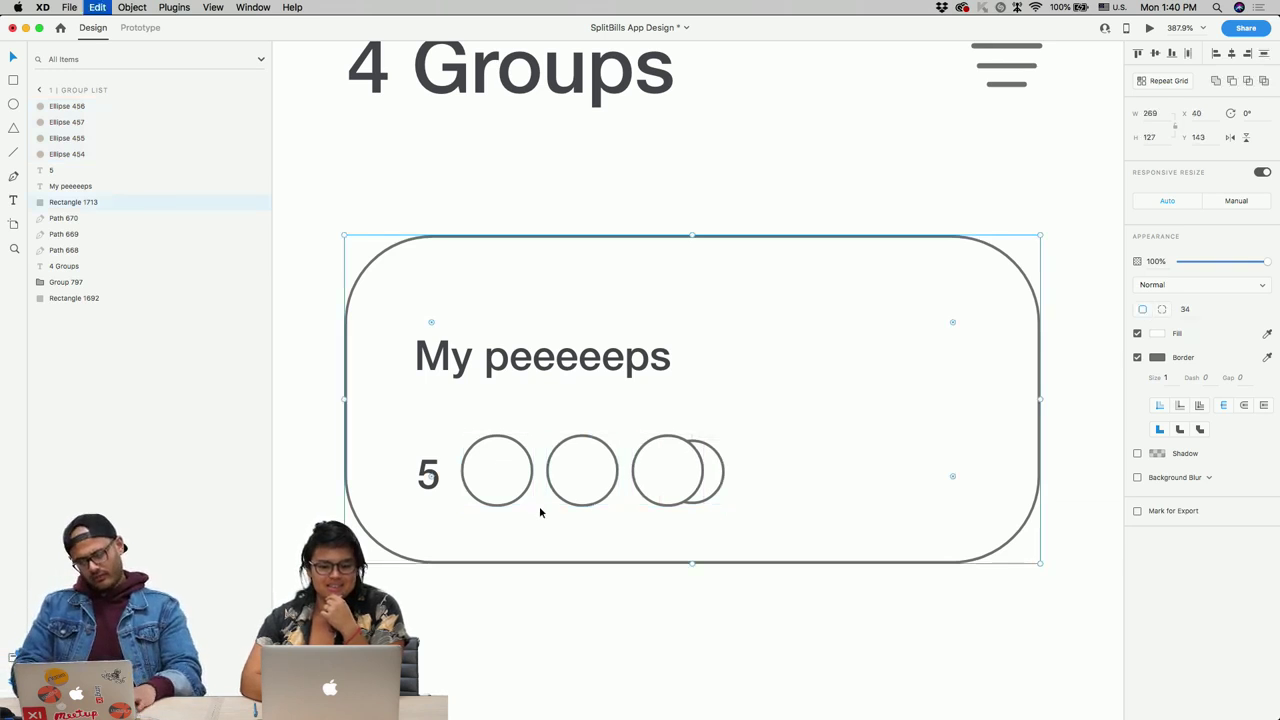
pyautogui.press('cmd+z')
pyautogui.press('cmd+z')
pyautogui.press('cmd+z')
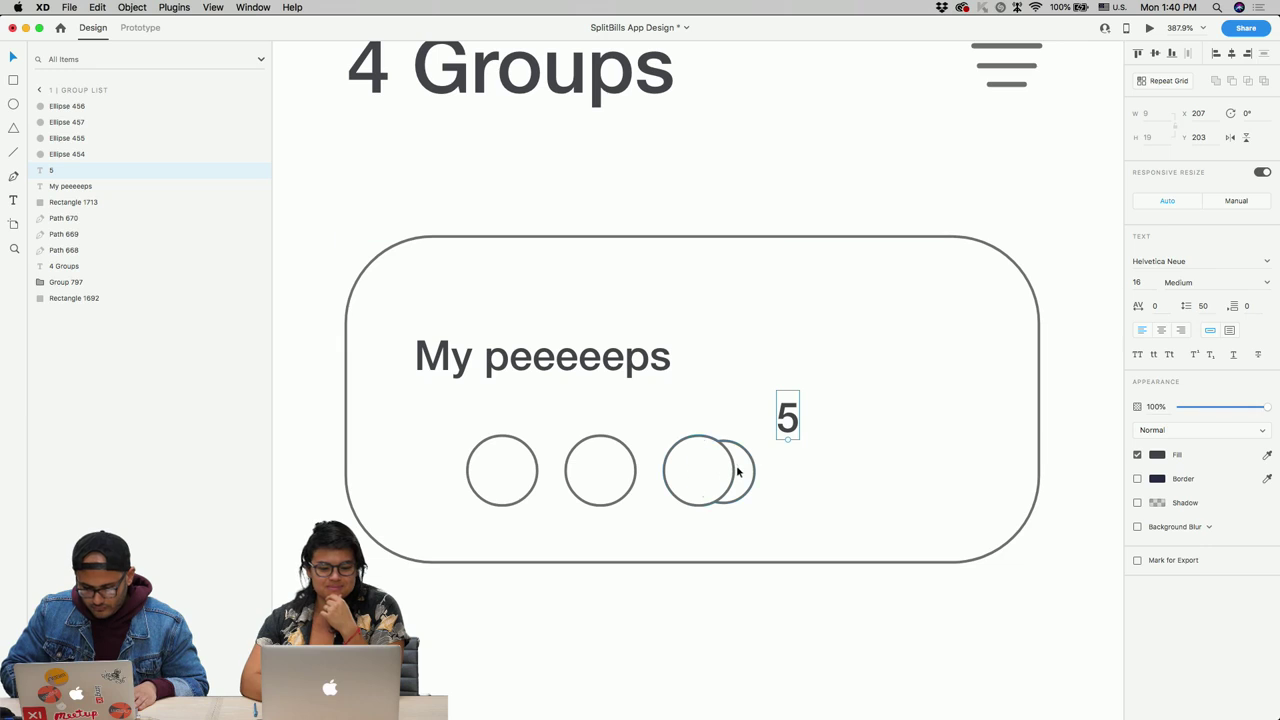
# Step: Group the four member circles, scale the group to about 94 × 26 px and move it to about X 65, Y 222
pyautogui.click(735, 471)
pyautogui.keyDown('shift'); pyautogui.click(700, 472); pyautogui.keyUp('shift')
pyautogui.keyDown('shift'); pyautogui.click(612, 474); pyautogui.keyUp('shift')
pyautogui.keyDown('shift'); pyautogui.click(497, 472); pyautogui.keyUp('shift')
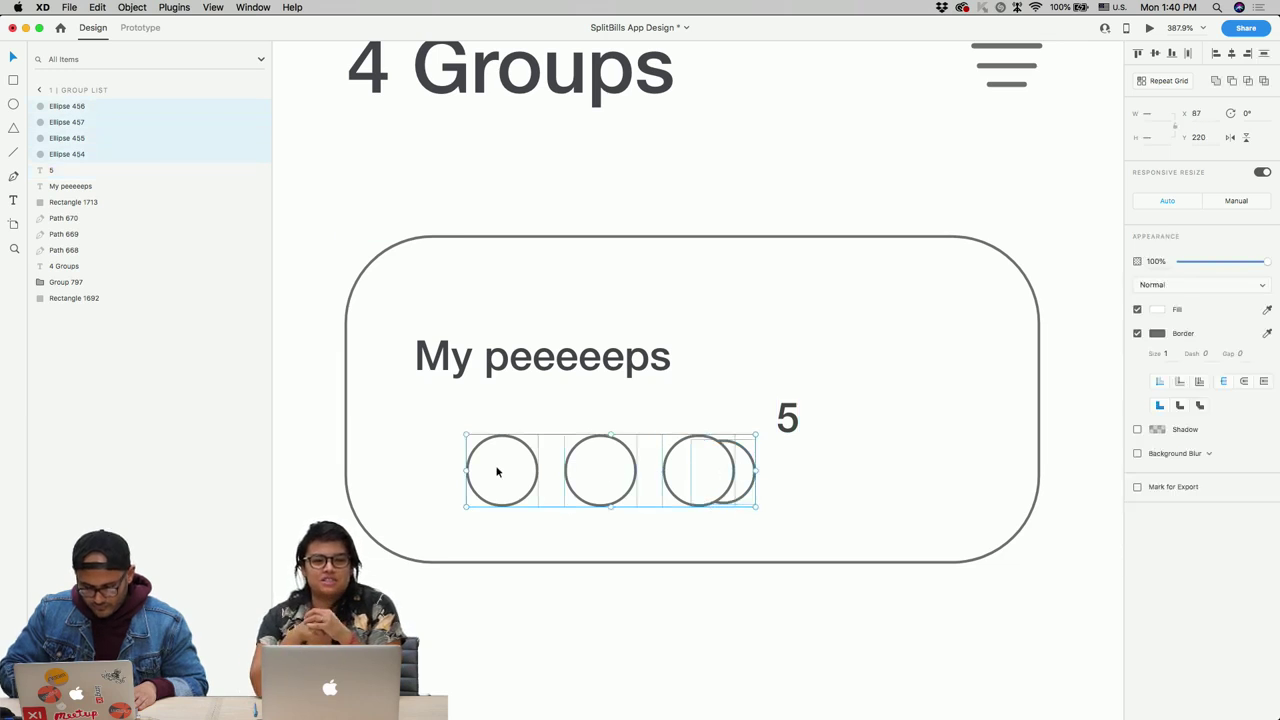
pyautogui.press('cmd+g')
pyautogui.moveTo(756, 470); pyautogui.dragTo(721, 441)
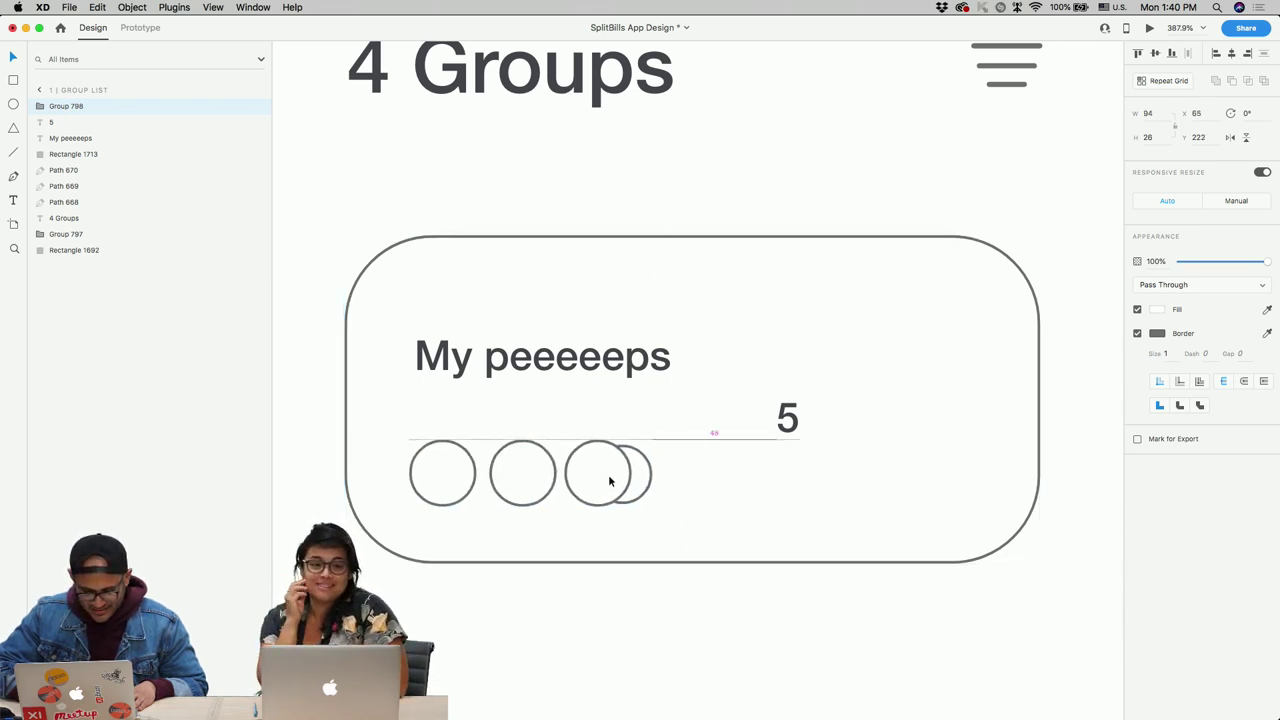
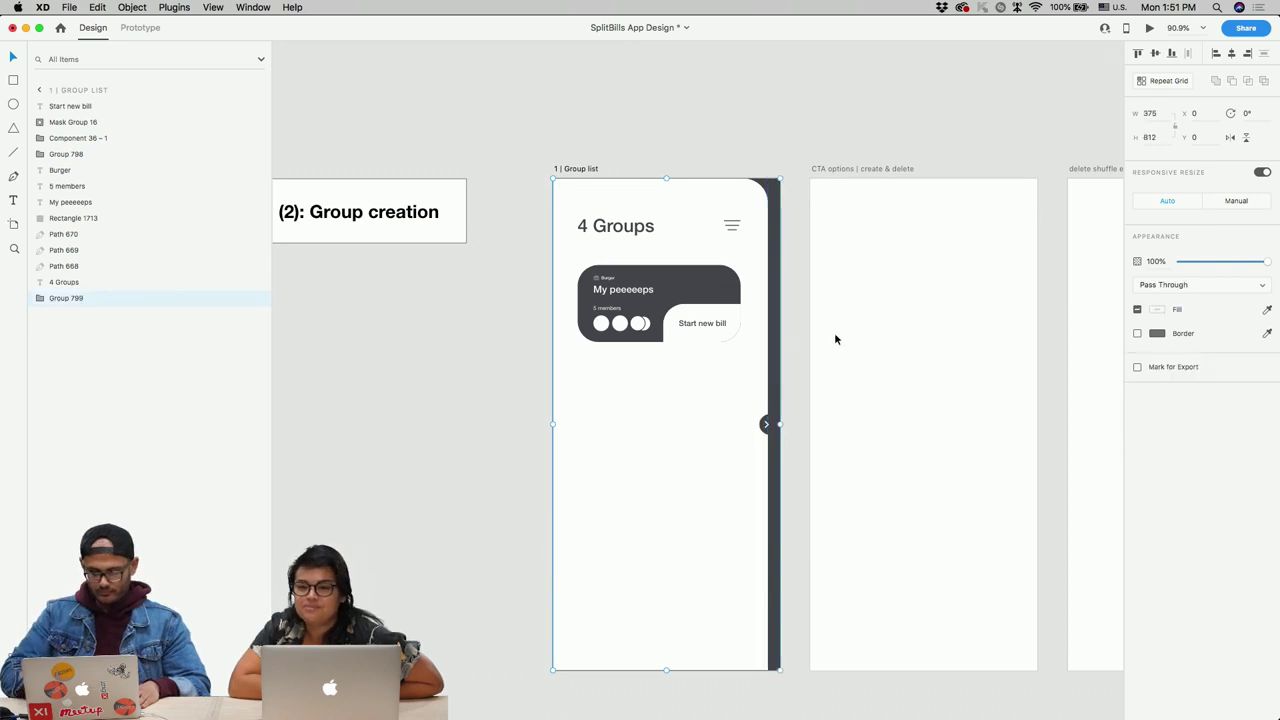
# Step: Group the group list screen's background shapes and lock that group
pyautogui.press('super+g')
pyautogui.click(243, 299)
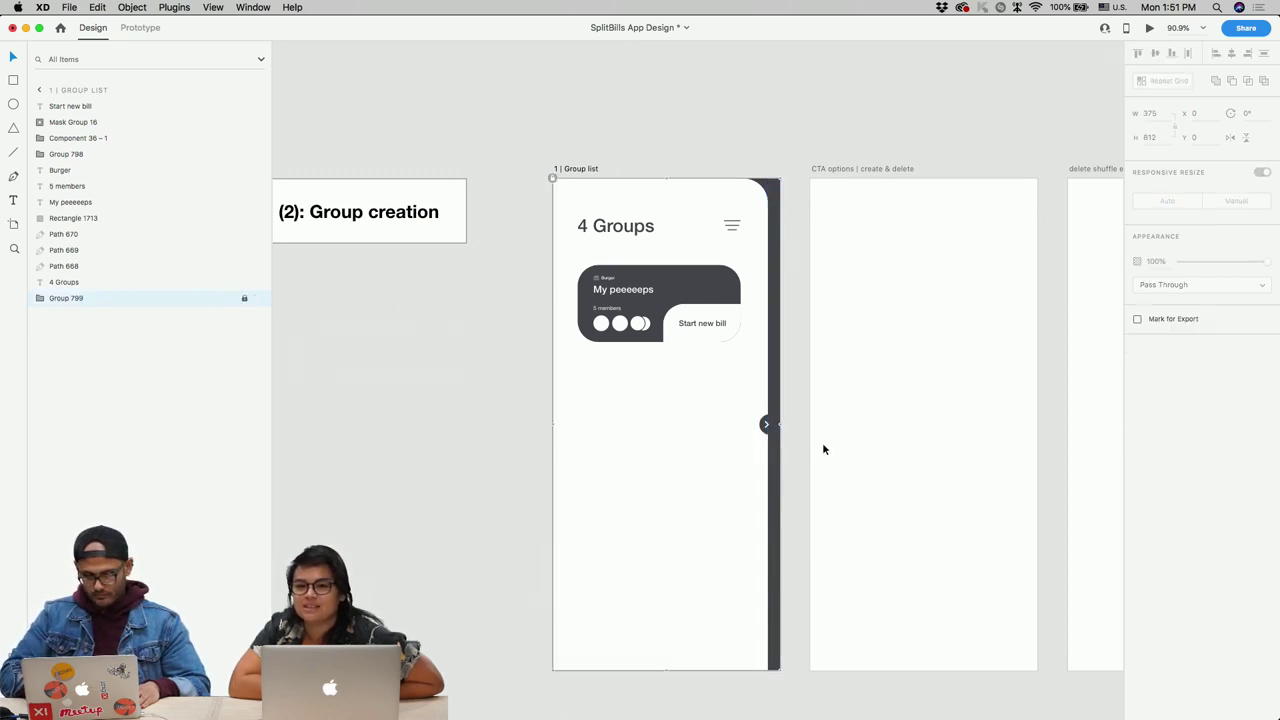
# Step: Select every element of the group card and duplicate it downward to make four evenly spaced cards
pyautogui.moveTo(687, 295); pyautogui.dragTo(689, 395)
pyautogui.press('super+z')
pyautogui.click(755, 269)
pyautogui.moveTo(755, 269); pyautogui.dragTo(575, 364)
pyautogui.press('super+r')
pyautogui.moveTo(660, 341); pyautogui.dragTo(695, 586)
pyautogui.scroll(-5, 695, 586)
pyautogui.hscroll(2, 695, 586)
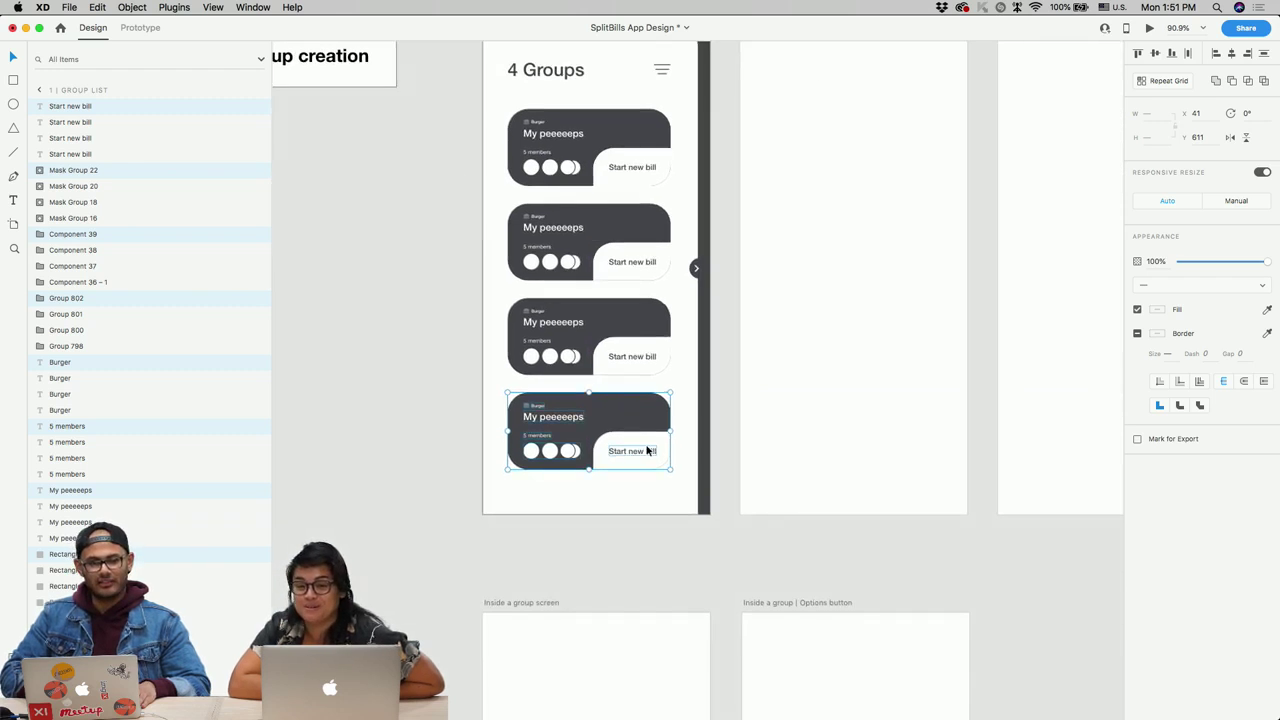
# Step: Draw a rectangle about 355 × 269 px over the lower part of the group list and remove its border
pyautogui.scroll(5, 647, 451)
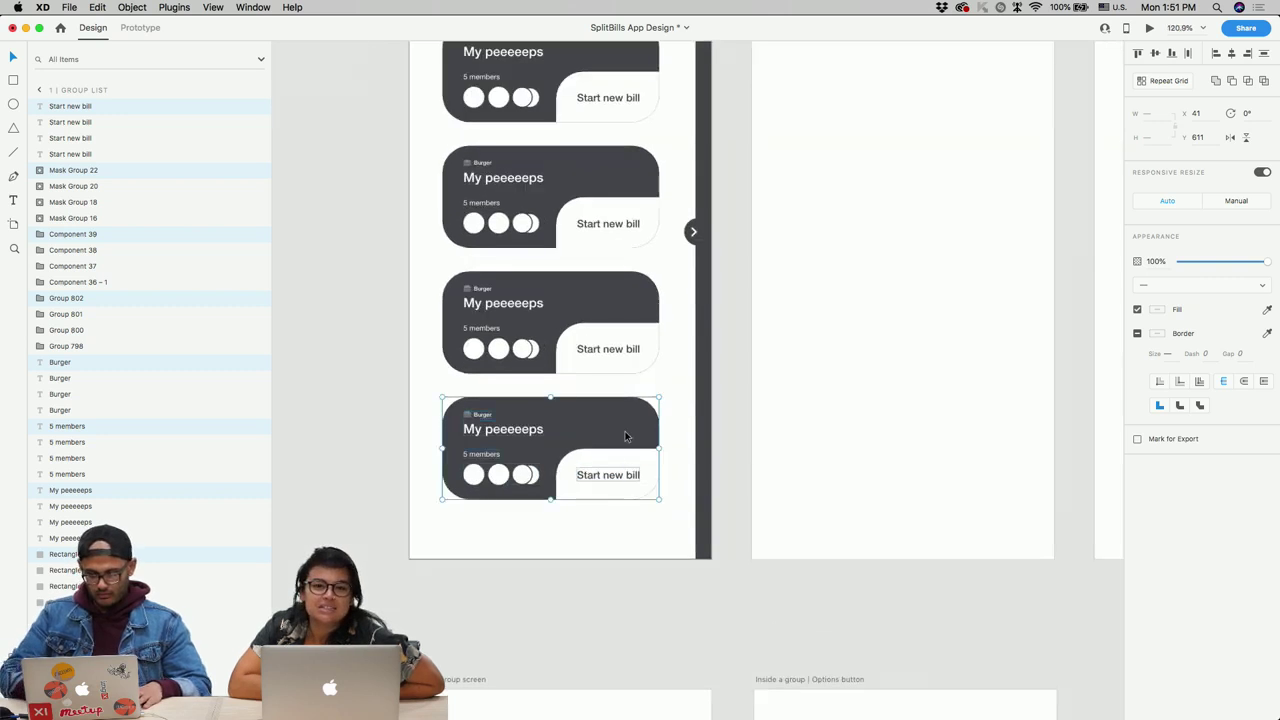
pyautogui.press('r')
pyautogui.moveTo(409, 343); pyautogui.dragTo(699, 562)
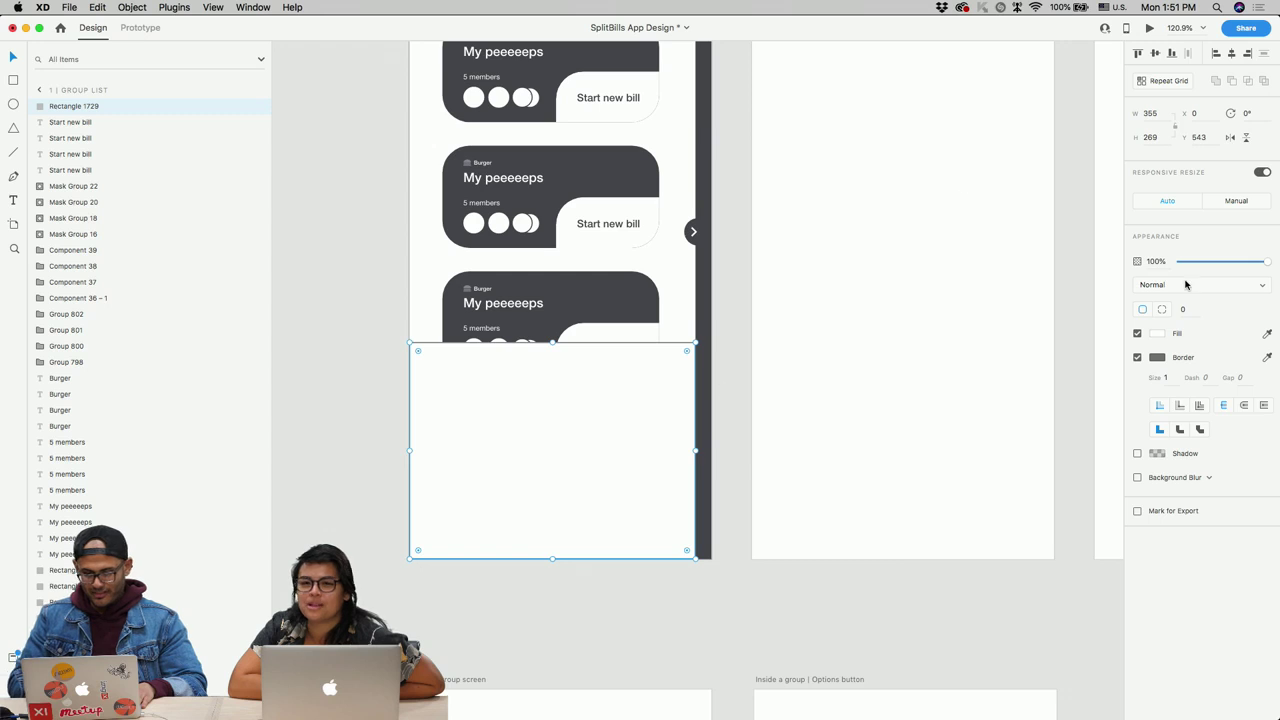
pyautogui.click(1137, 357)
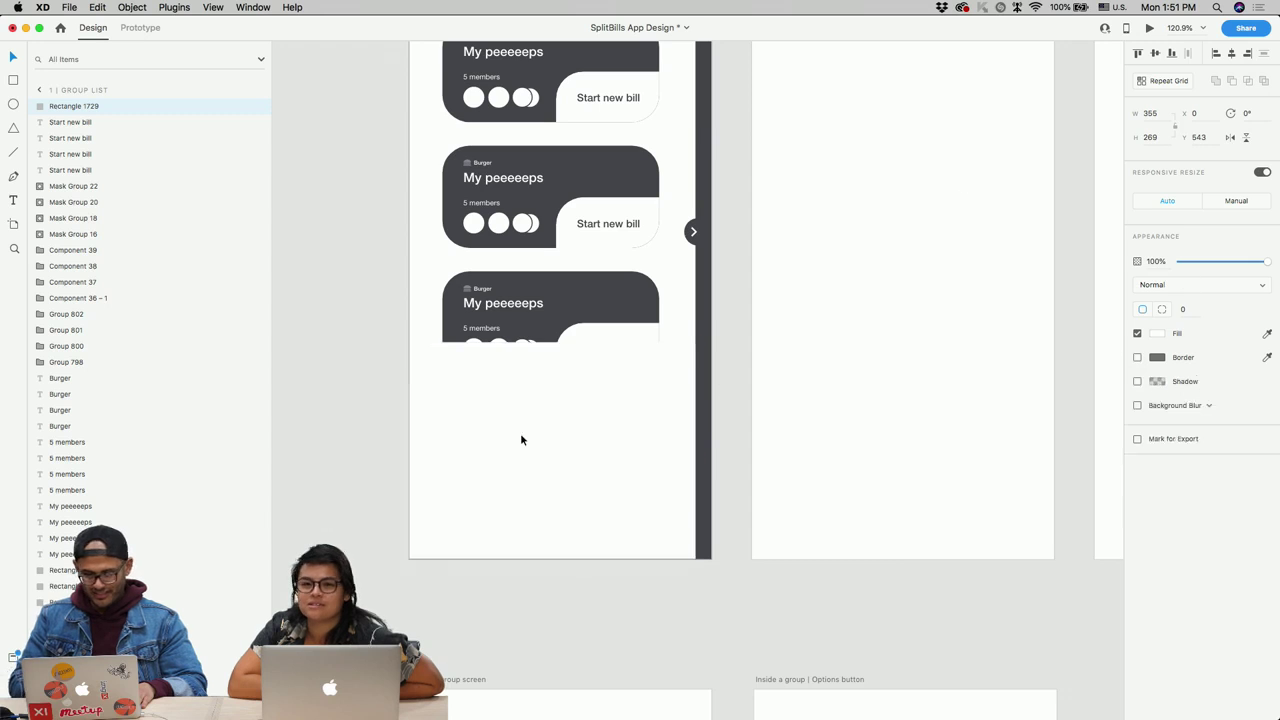
# Step: Fill the rectangle with a vertical linear gradient from #FFFFFF at 0% opacity at the top to #FFFFFF at 100% at the bottom
pyautogui.click(1157, 334)
pyautogui.click(1014, 254)
pyautogui.click(1027, 264)
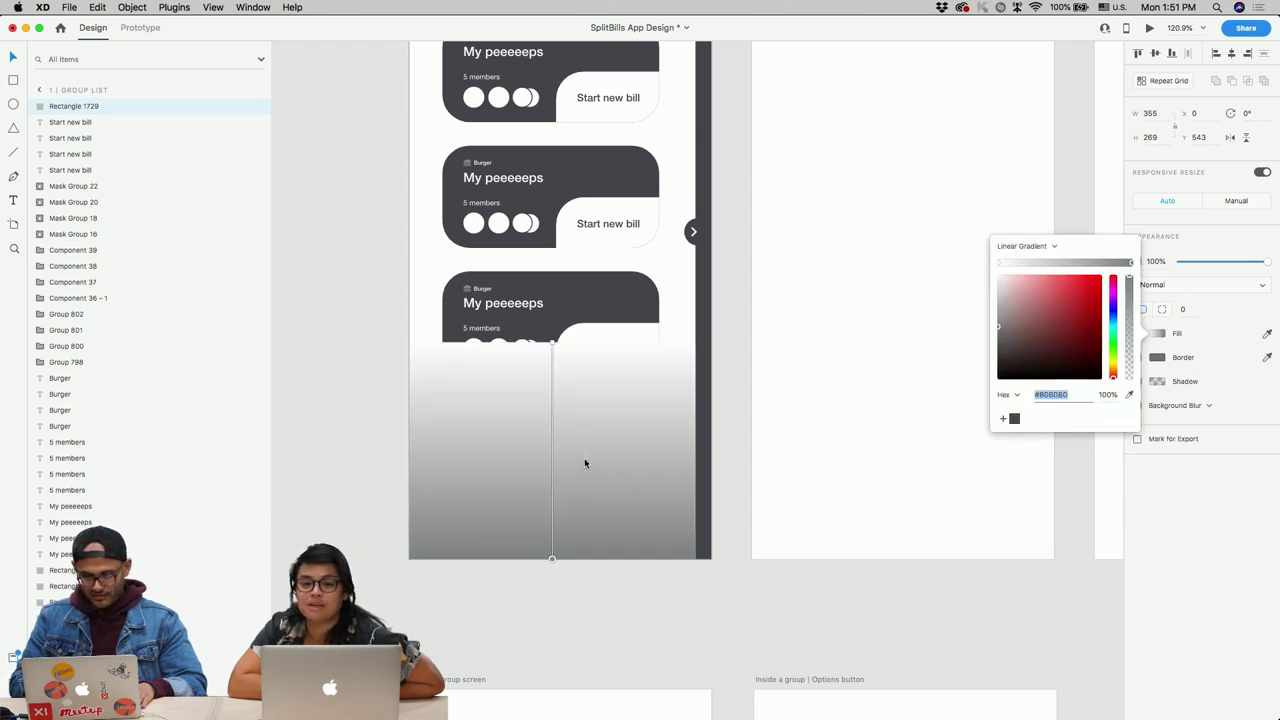
pyautogui.click(552, 346)
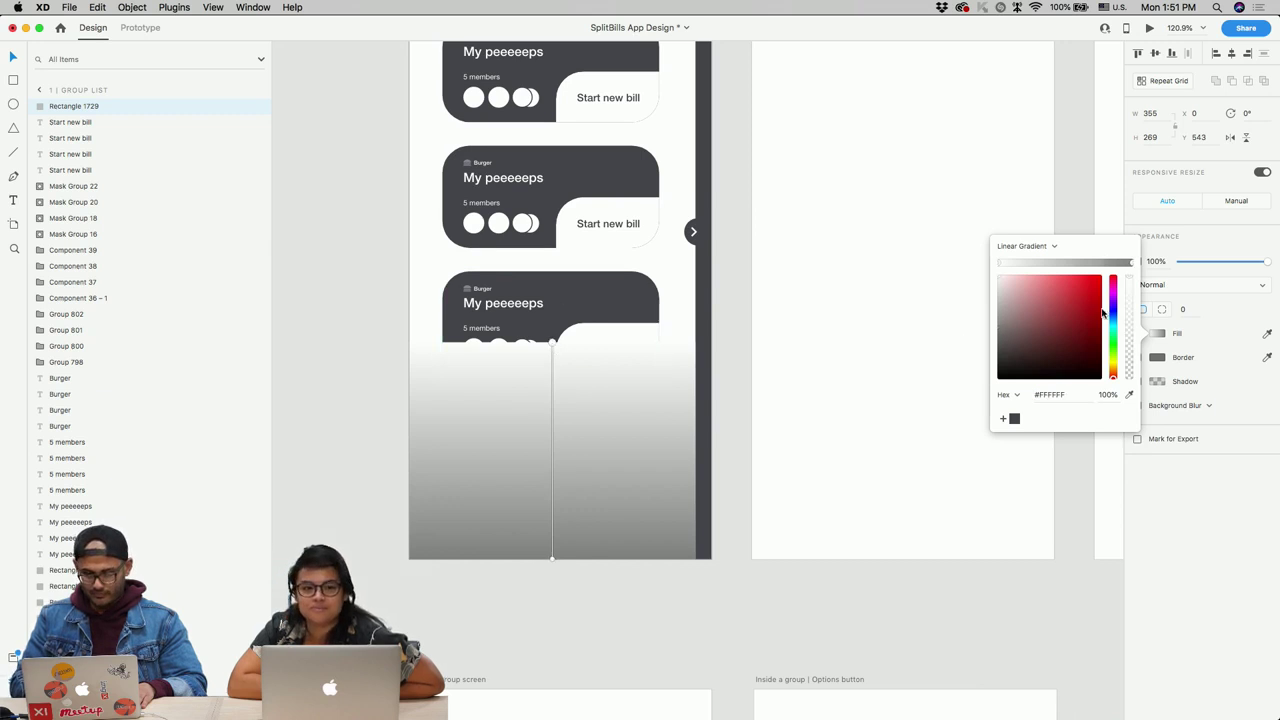
pyautogui.moveTo(1131, 293); pyautogui.dragTo(1133, 500)
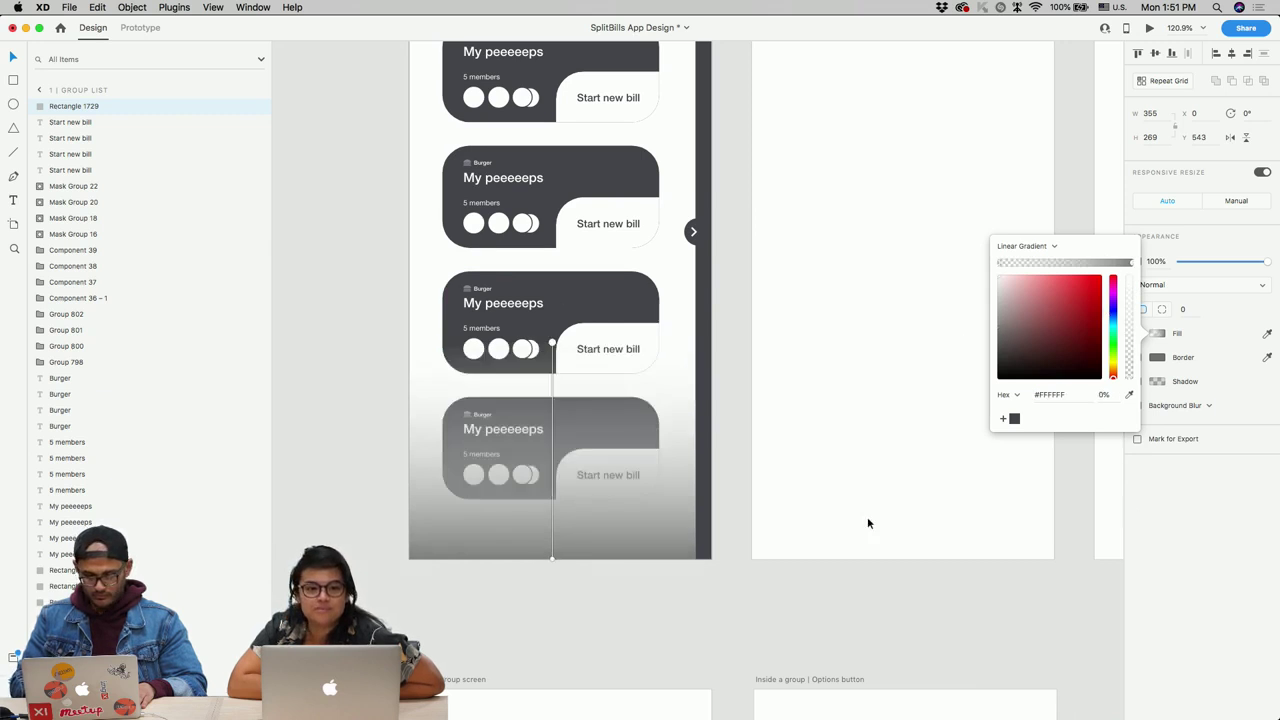
pyautogui.click(552, 559)
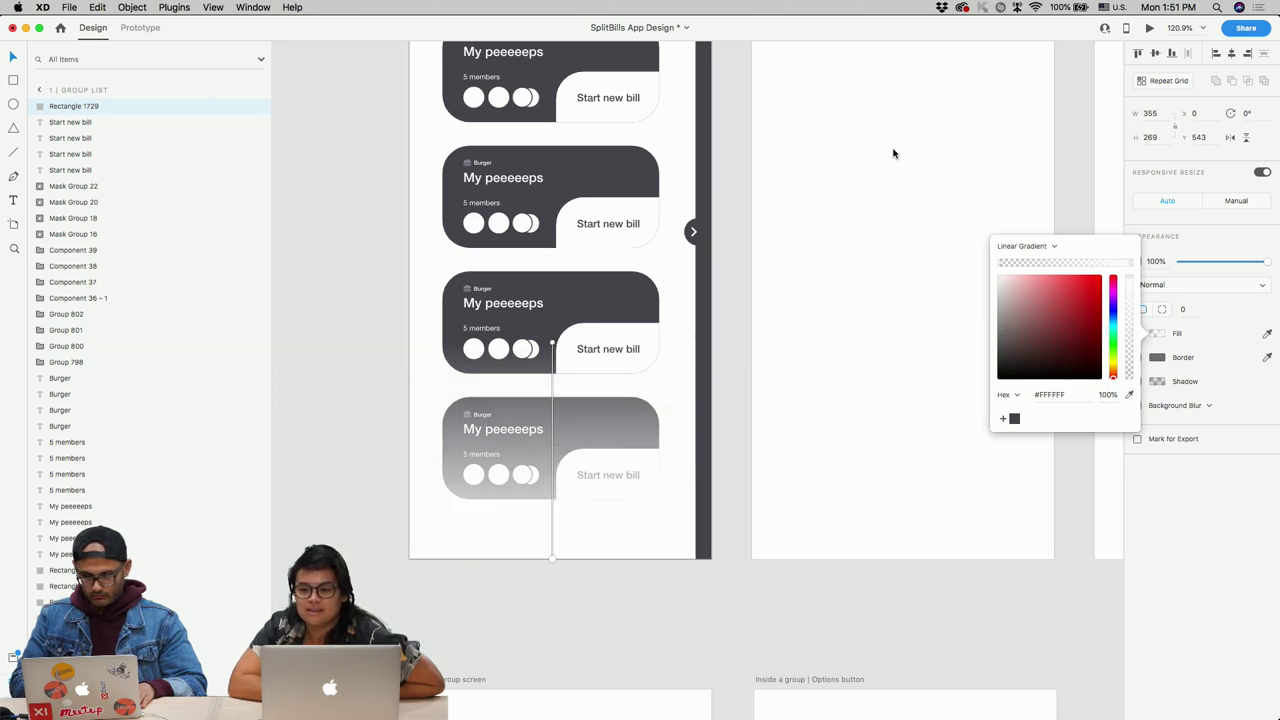
pyautogui.click(571, 614)
pyautogui.scroll(-5, 566, 621)
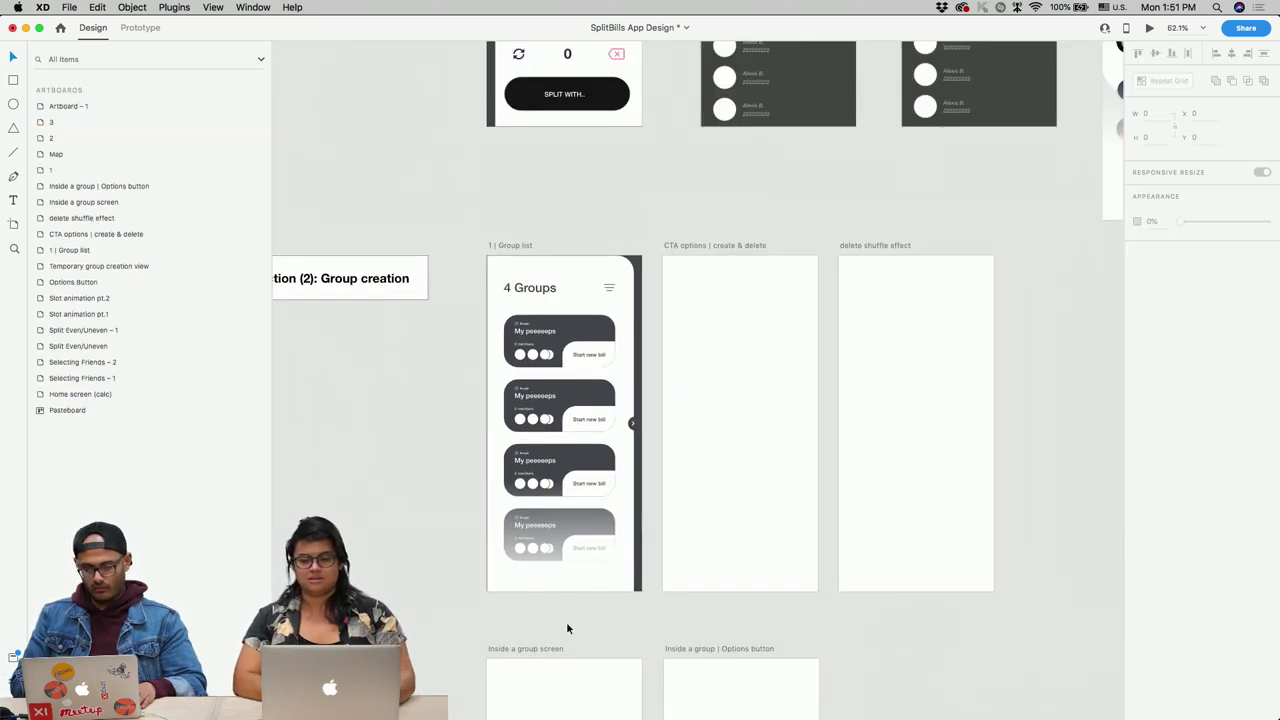
# Step: Copy the SPLIT WITH.. button from the home screen onto the group list and place it over the fading card at about X 26, Y 695
pyautogui.click(589, 101)
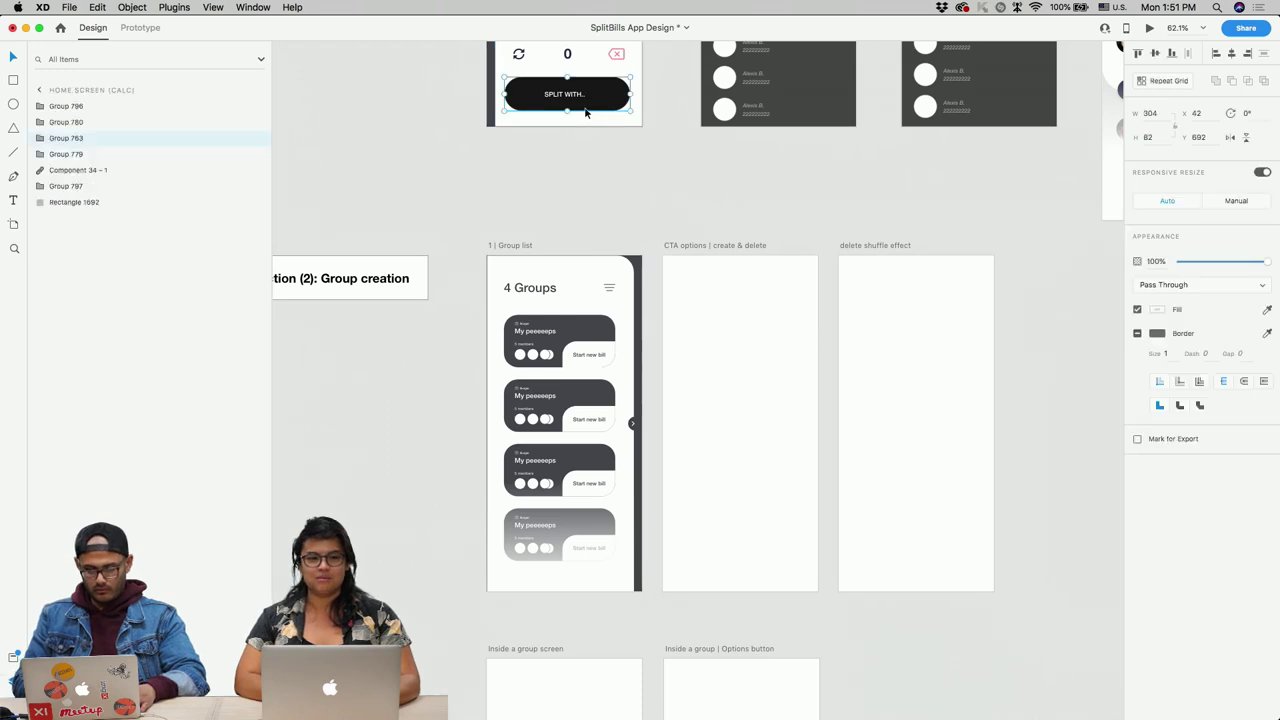
pyautogui.click(594, 568)
pyautogui.press('cmd+v')
pyautogui.scroll(3, 600, 607)
pyautogui.moveTo(598, 552); pyautogui.dragTo(576, 567)
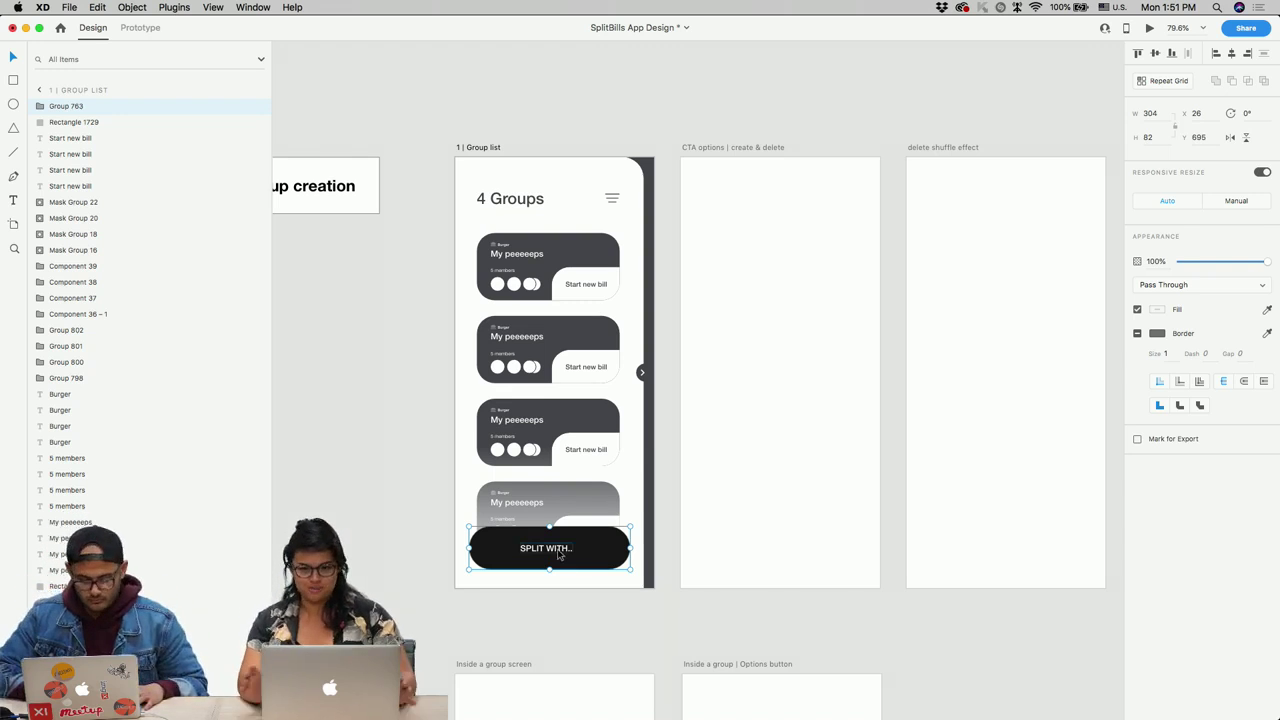
pyautogui.doubleClick(559, 553)
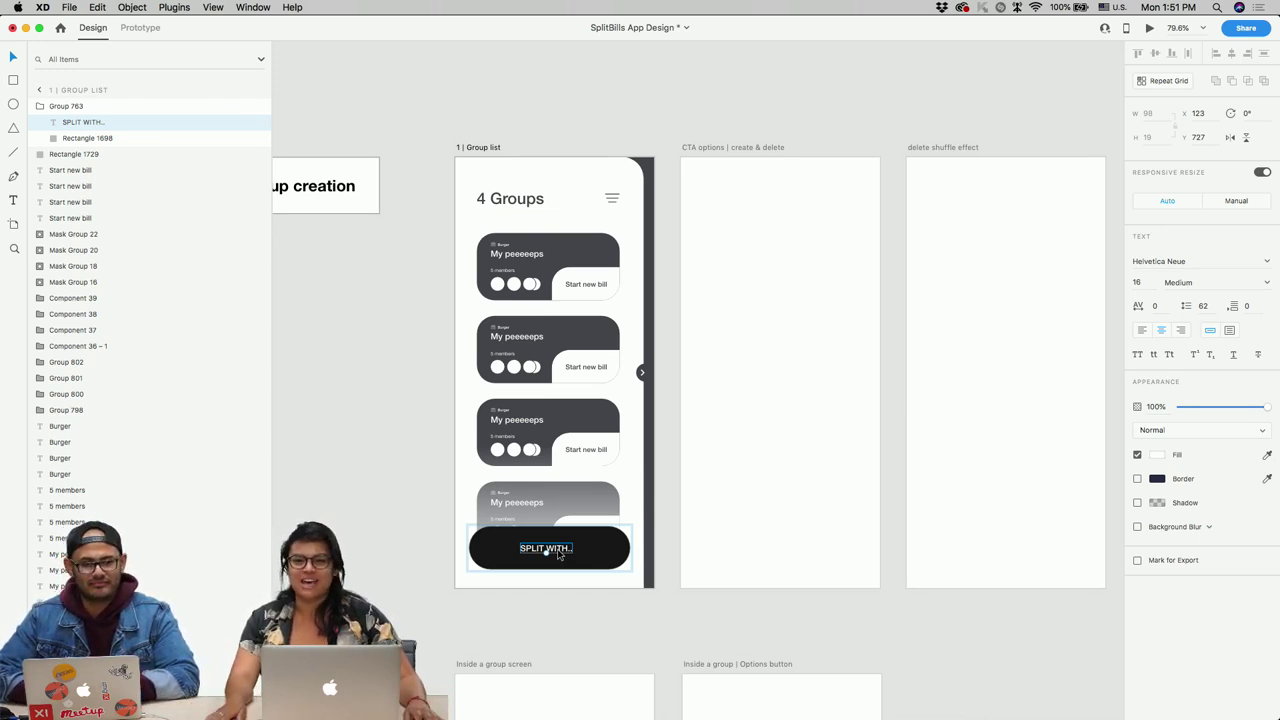
pyautogui.doubleClick(559, 553)
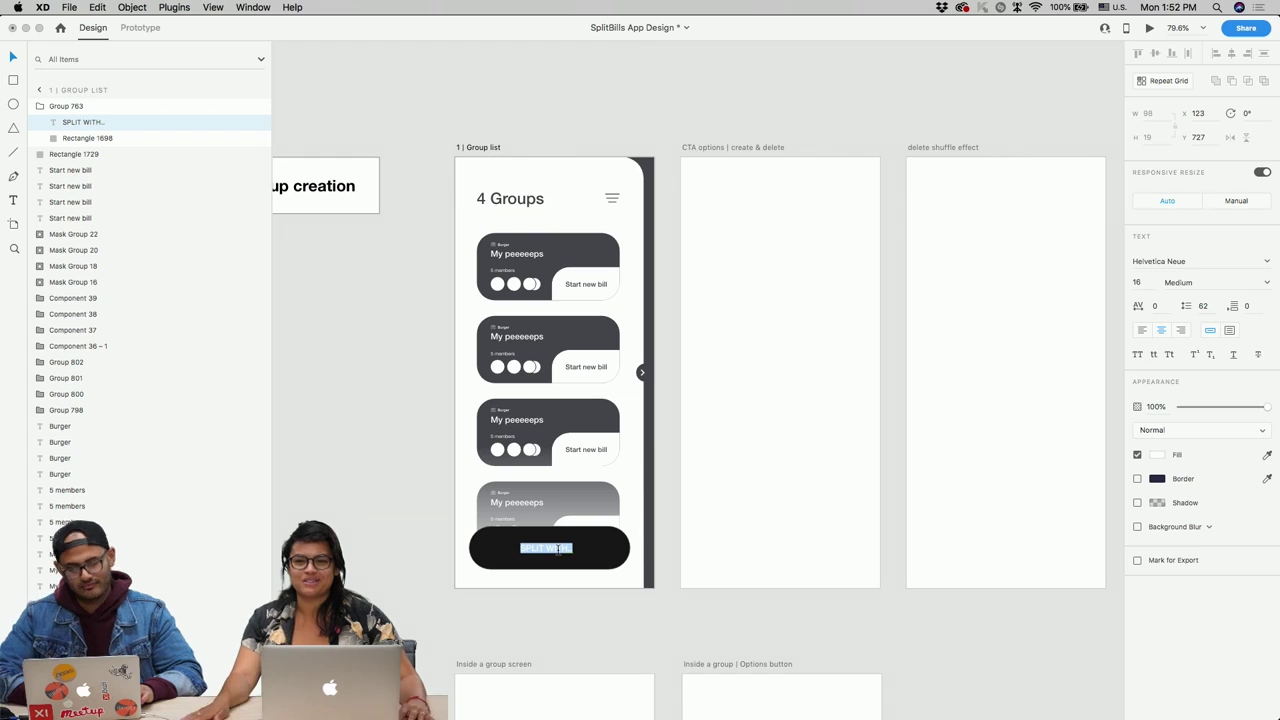
pyautogui.click(546, 551)
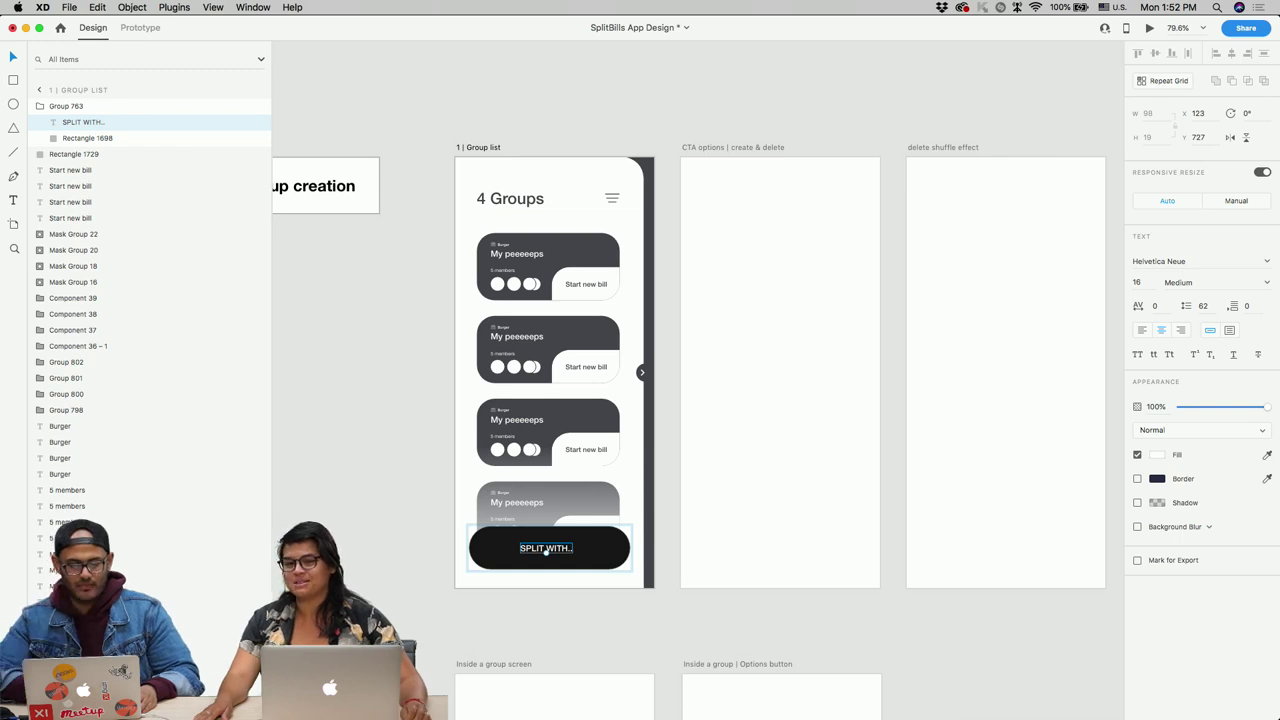
# Step: Look over the app's artboards and consult the DesignComponents document before returning to SplitBills App Design
pyautogui.scroll(-5, 546, 551)
pyautogui.scroll(2, 520, 580)
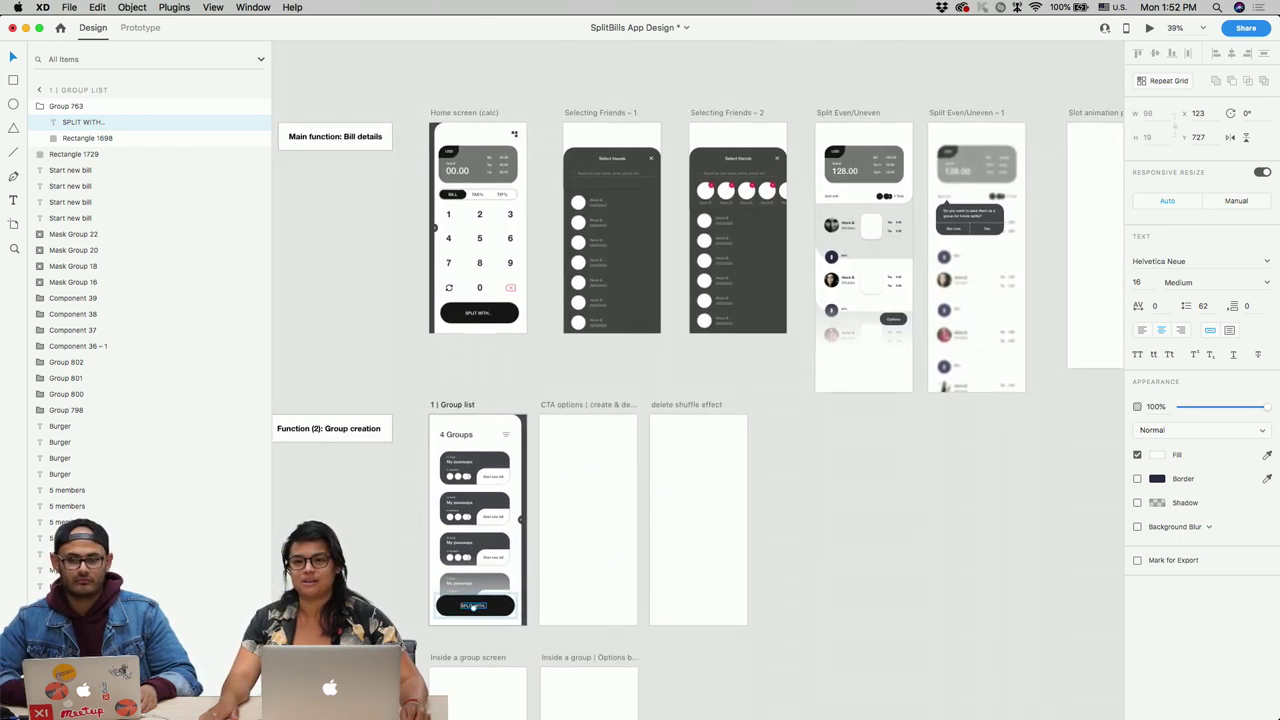
pyautogui.scroll(-5, 557, 548)
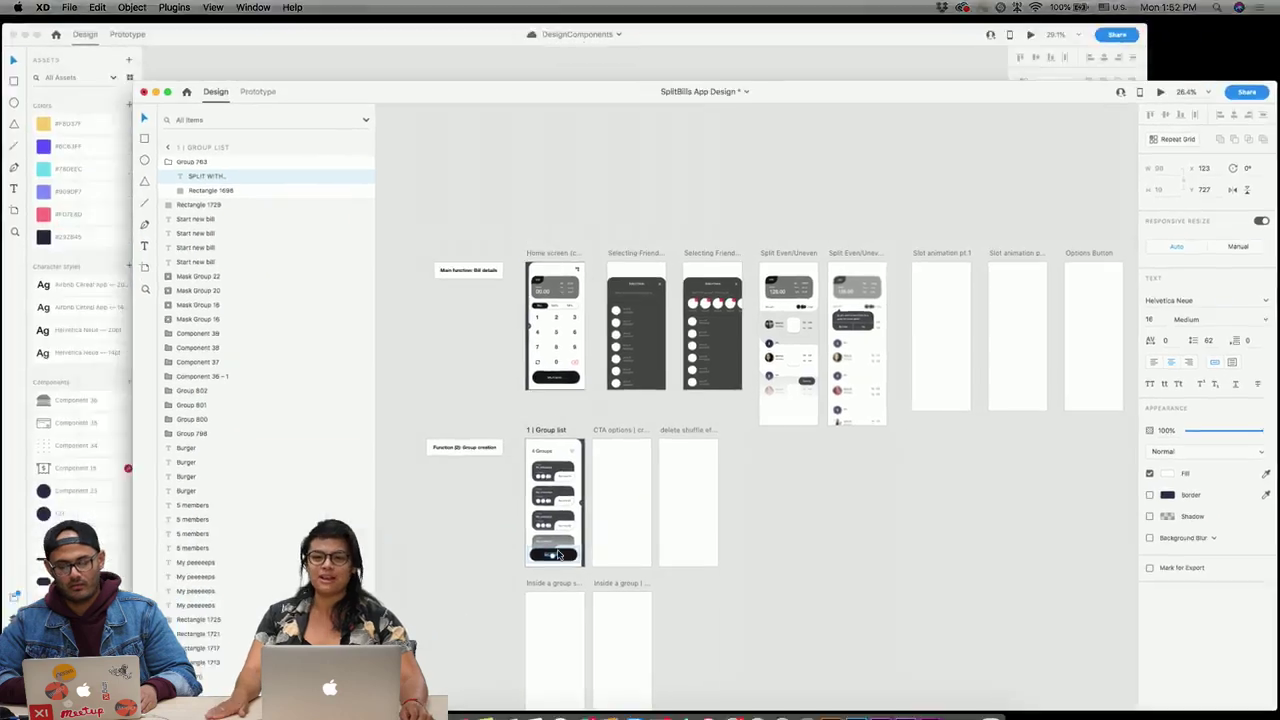
pyautogui.hotkey('ctrl', 'Up')
pyautogui.click(529, 388)
pyautogui.hotkey('ctrl', 'Up')
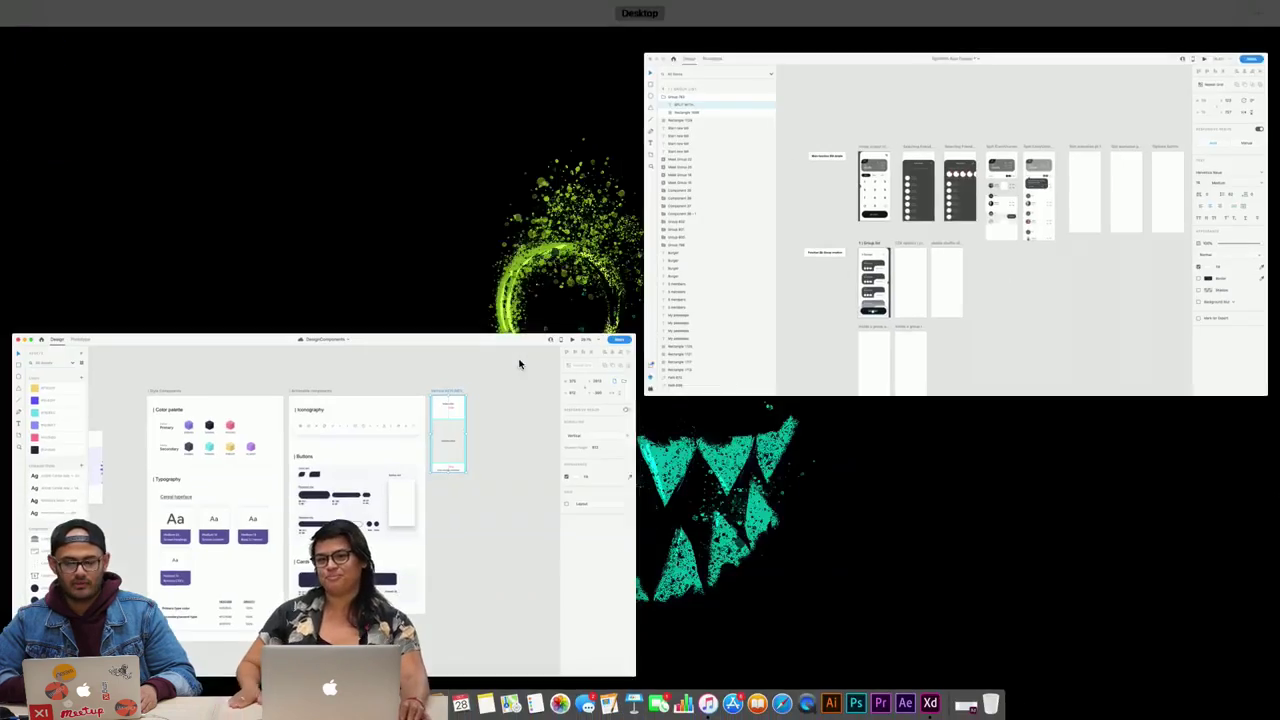
pyautogui.click(962, 287)
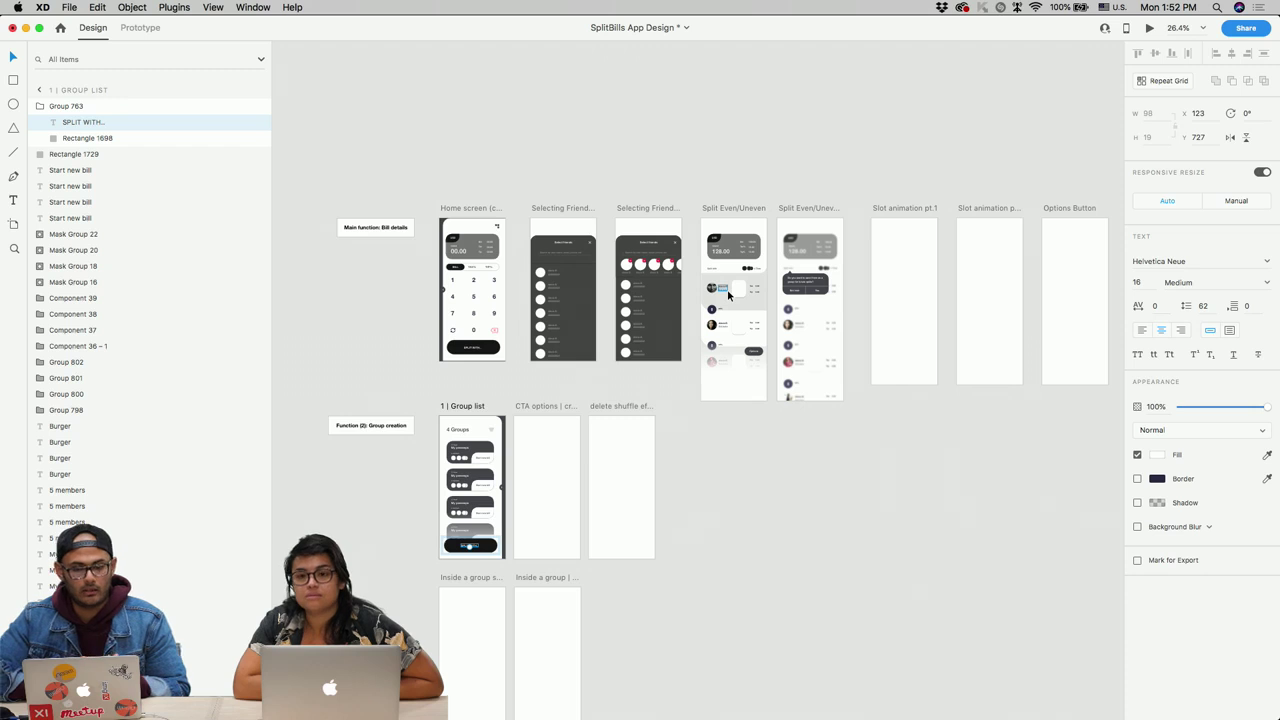
# Step: Review the group creation artboards and check the typography, button and card specifications in the DesignComponents document
pyautogui.scroll(-3, 728, 295)
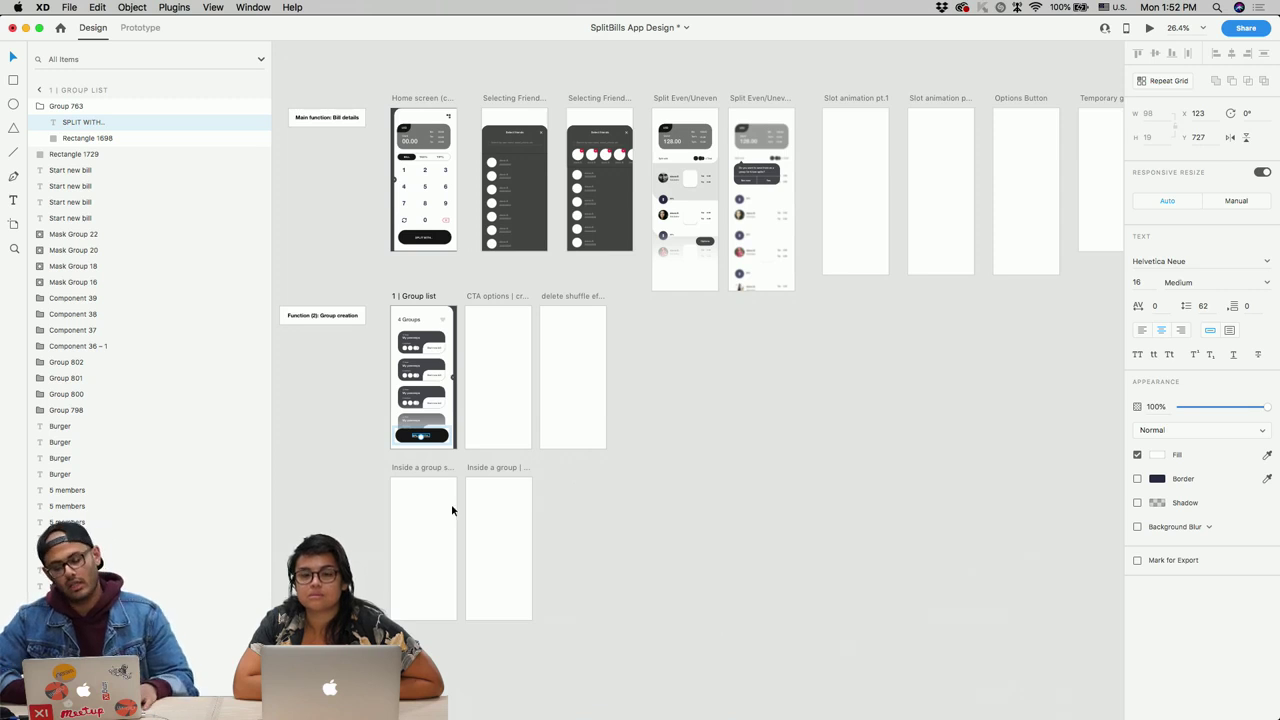
pyautogui.scroll(-1, 451, 506)
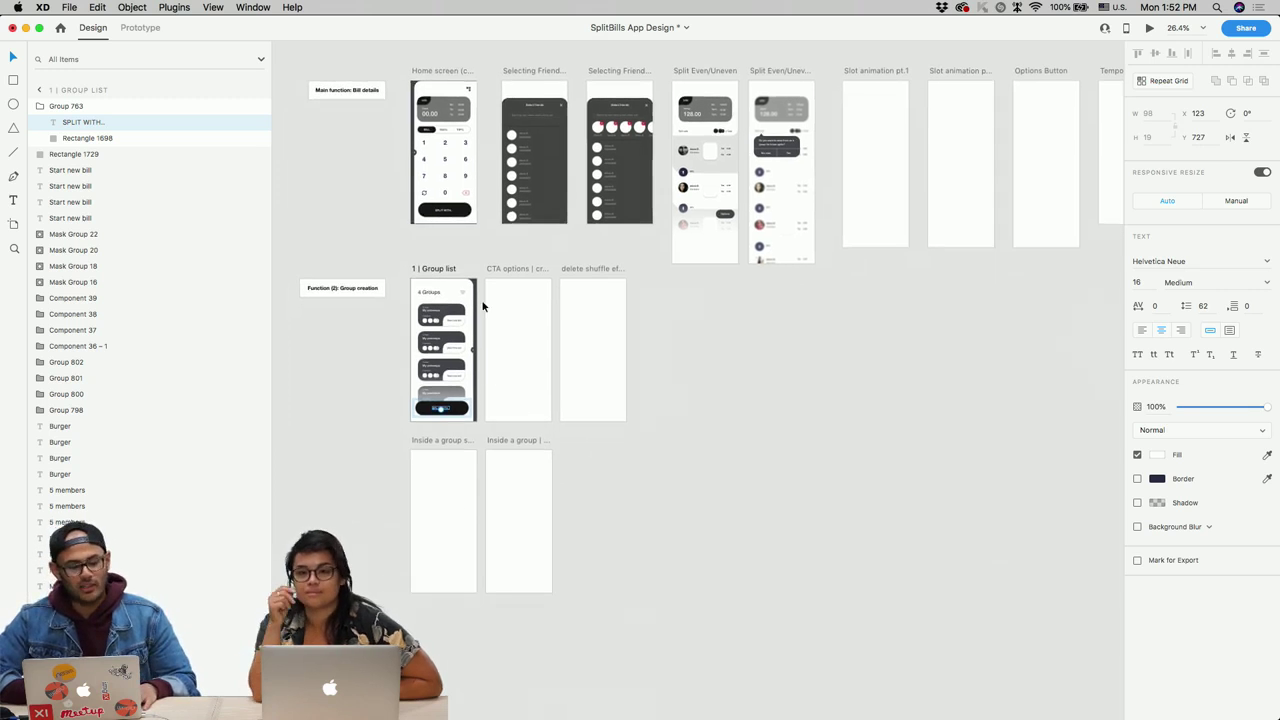
pyautogui.scroll(-1, 453, 287)
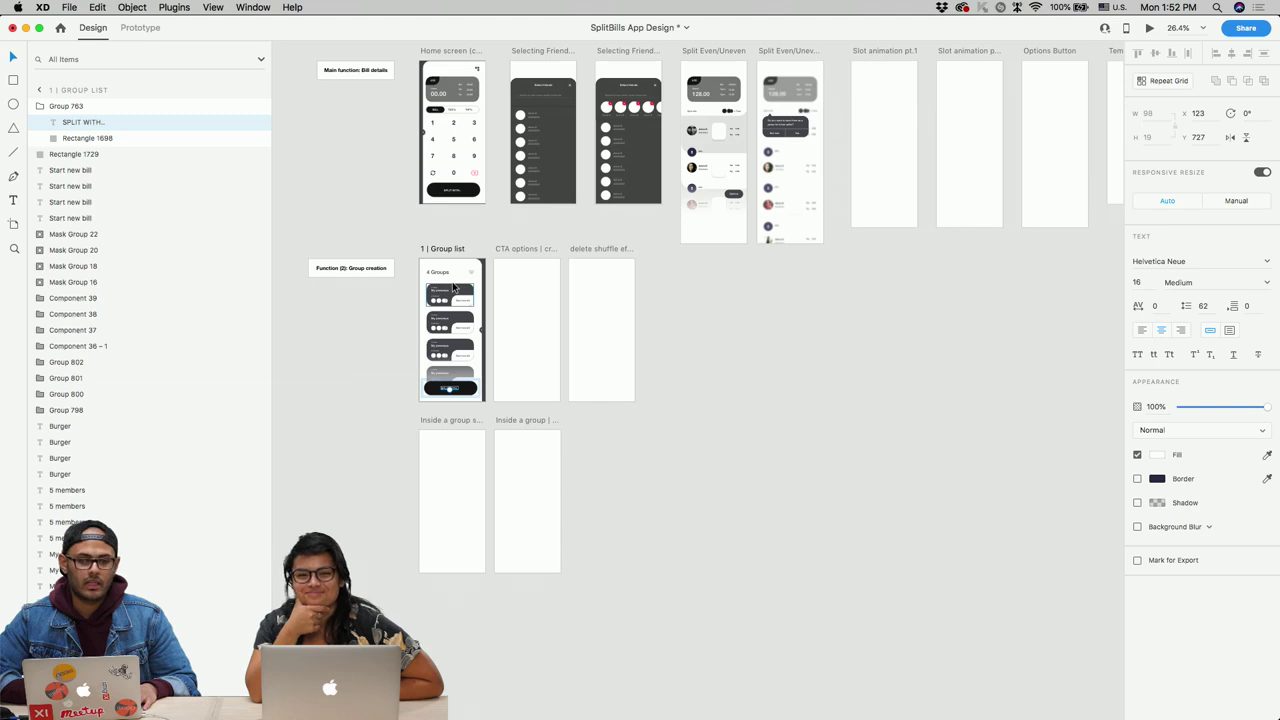
pyautogui.scroll(-1, 453, 287)
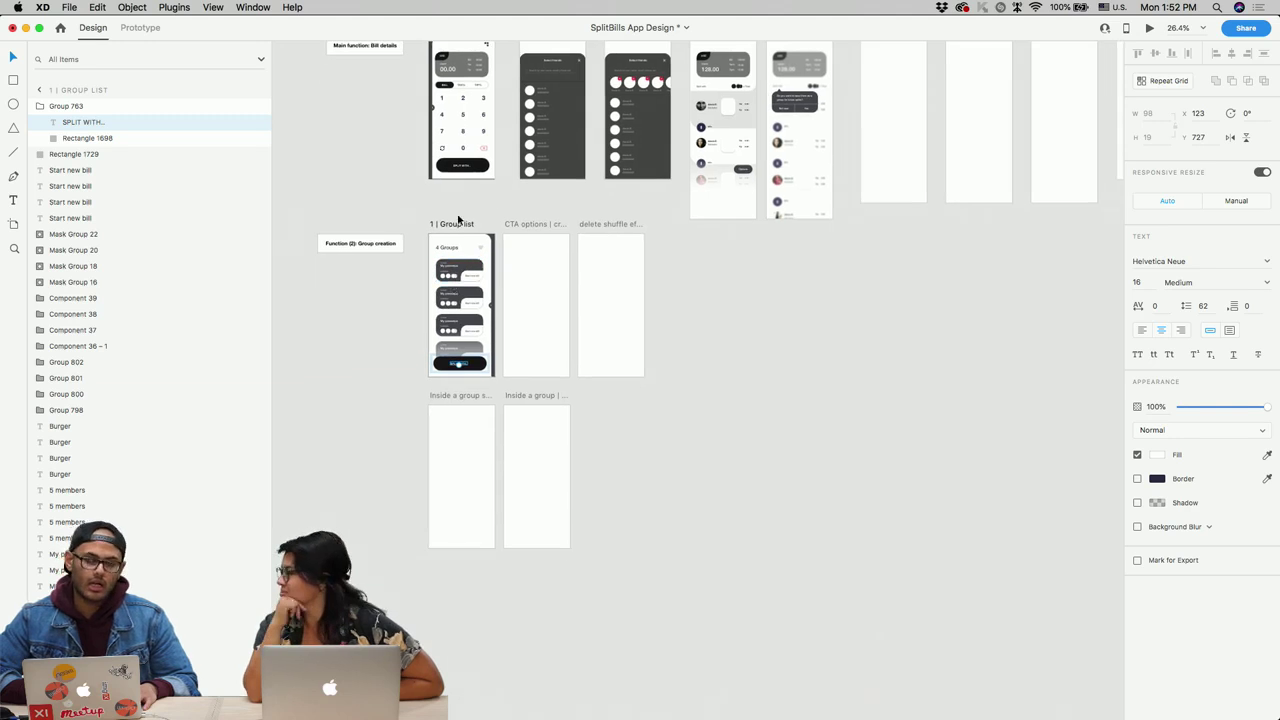
pyautogui.hotkey('ctrl', 'Up')
pyautogui.click(451, 320)
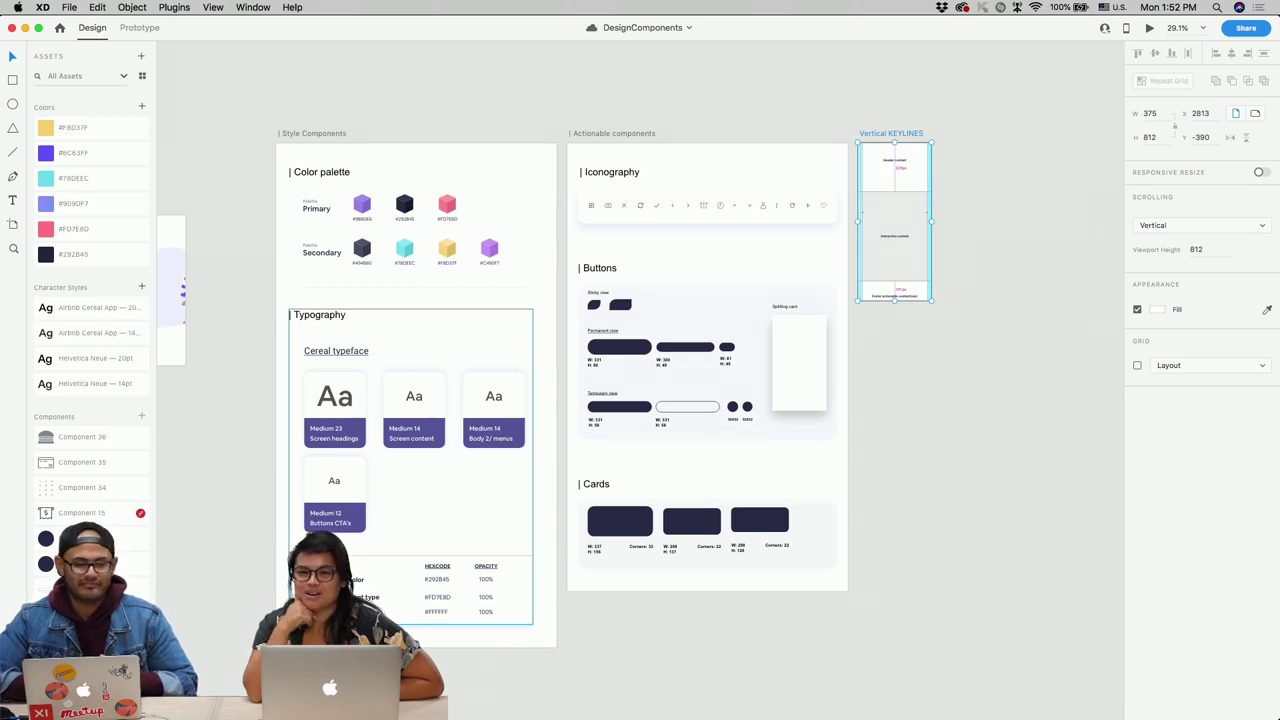
pyautogui.hotkey('ctrl', 'Up')
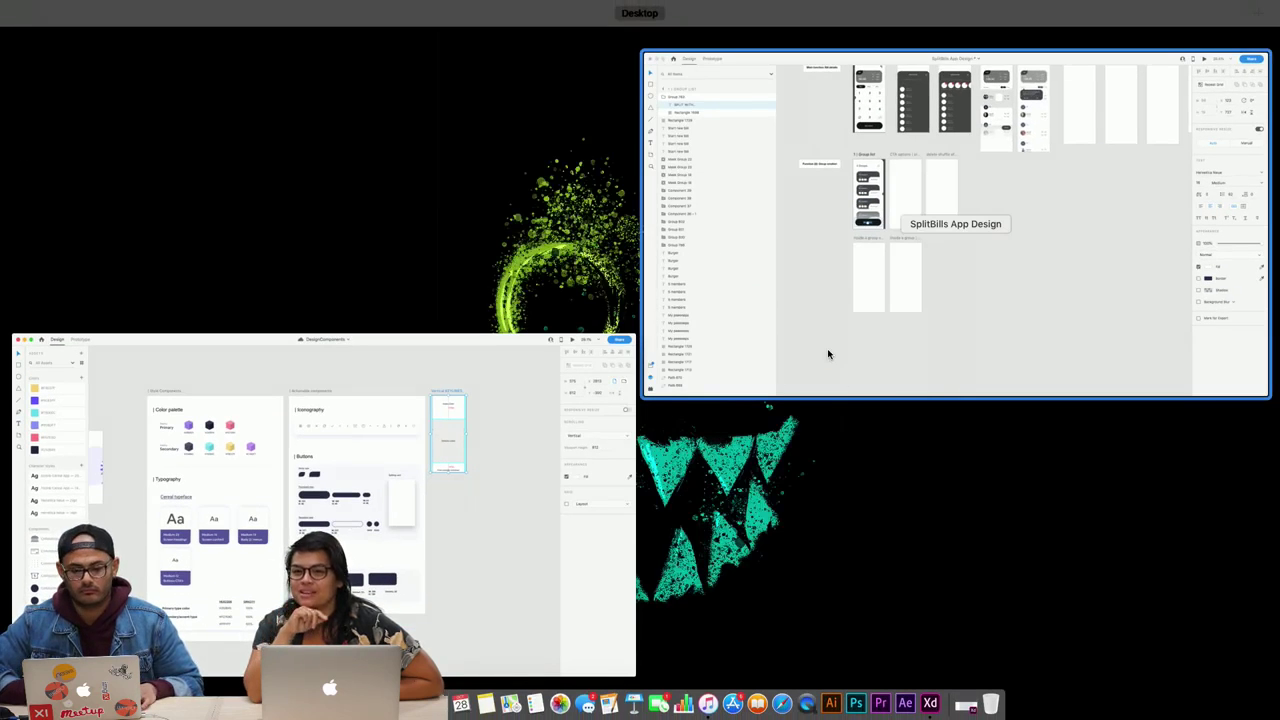
pyautogui.click(827, 353)
# Step: Preview the prototype full screen from the Home screen (calc) artboard through to the split screen and close the preview
pyautogui.scroll(5, 457, 270)
pyautogui.click(457, 285)
pyautogui.click(1150, 27)
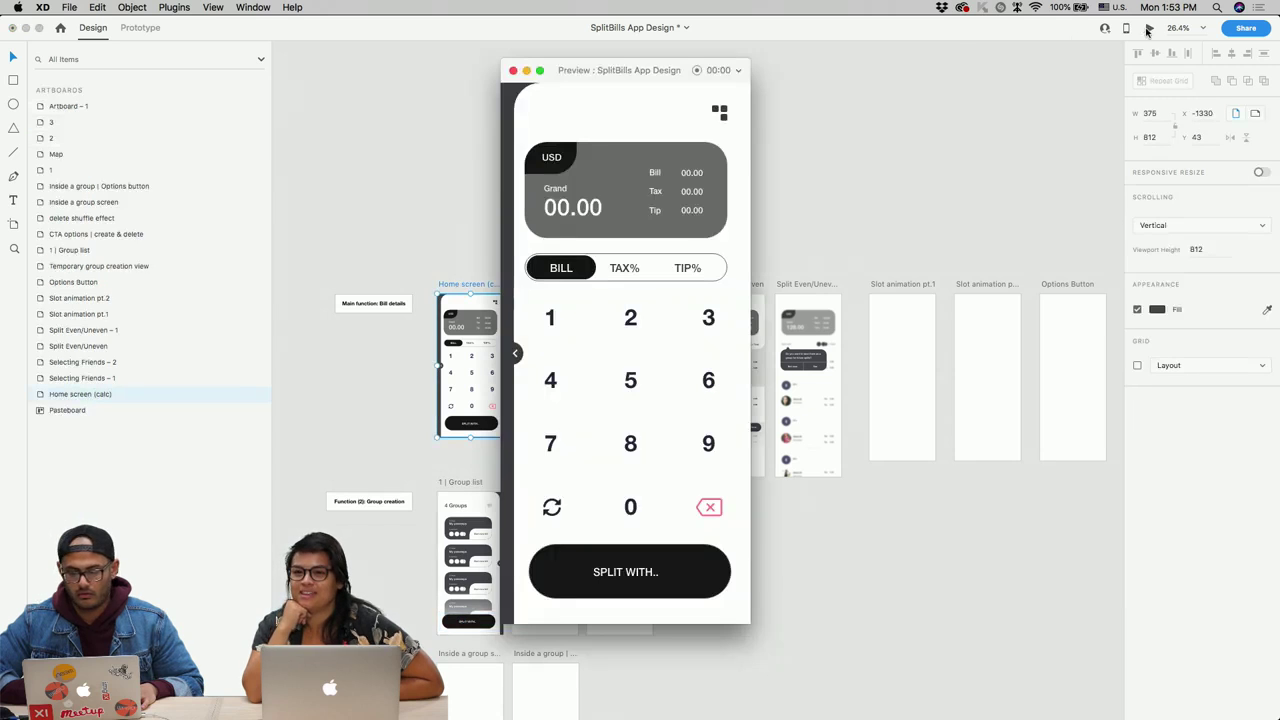
pyautogui.click(538, 70)
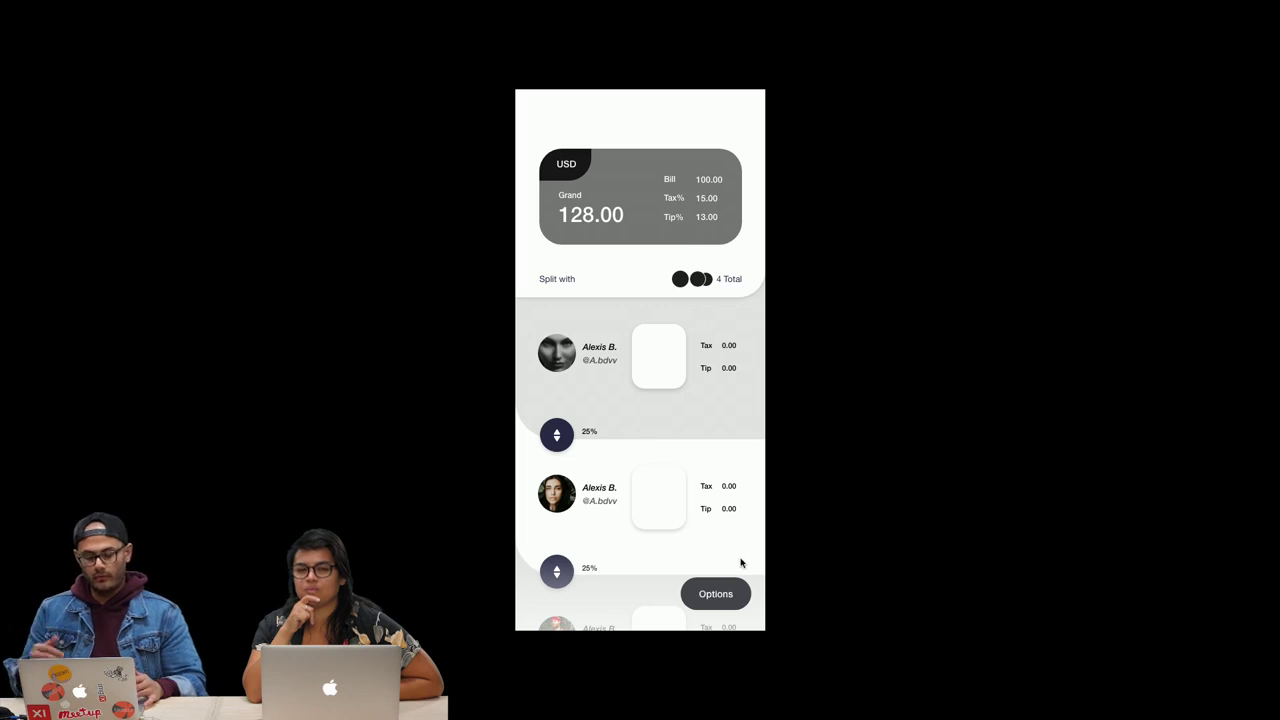
pyautogui.click(669, 497)
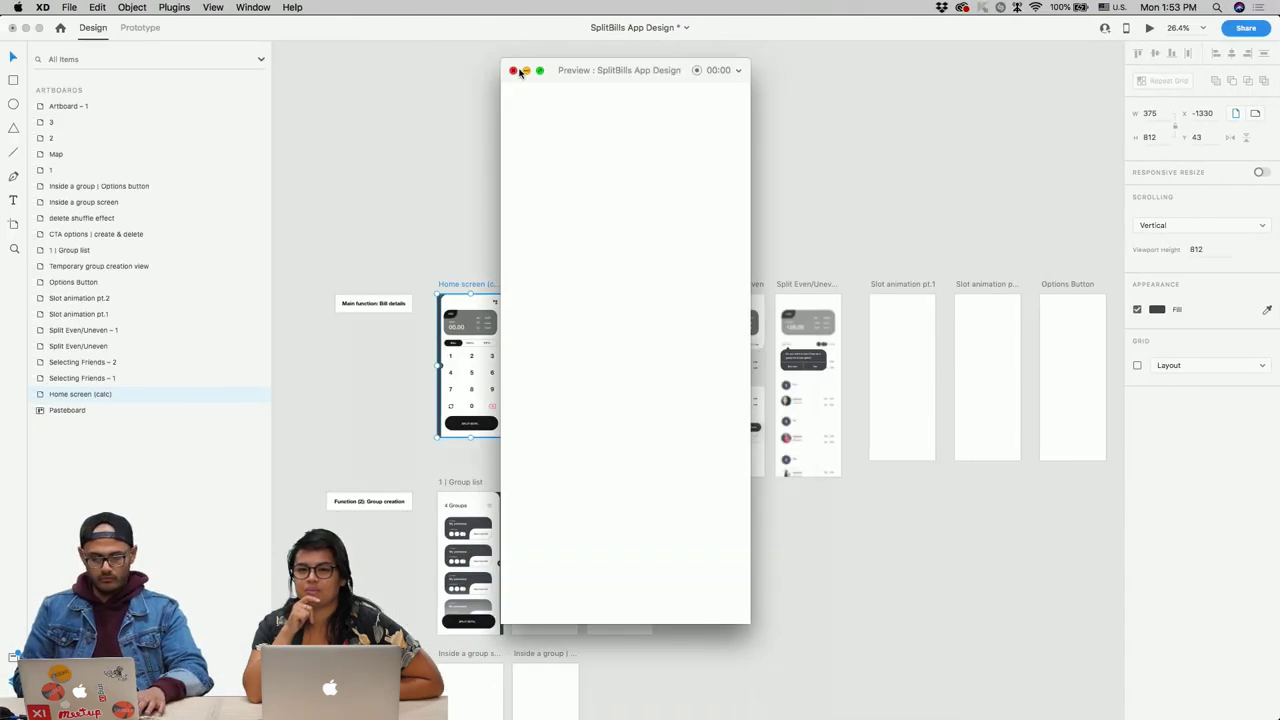
pyautogui.click(514, 70)
# Step: Preview the 1 | Group list artboard to check its cards and bottom button, and close the preview
pyautogui.click(473, 481)
pyautogui.click(1150, 28)
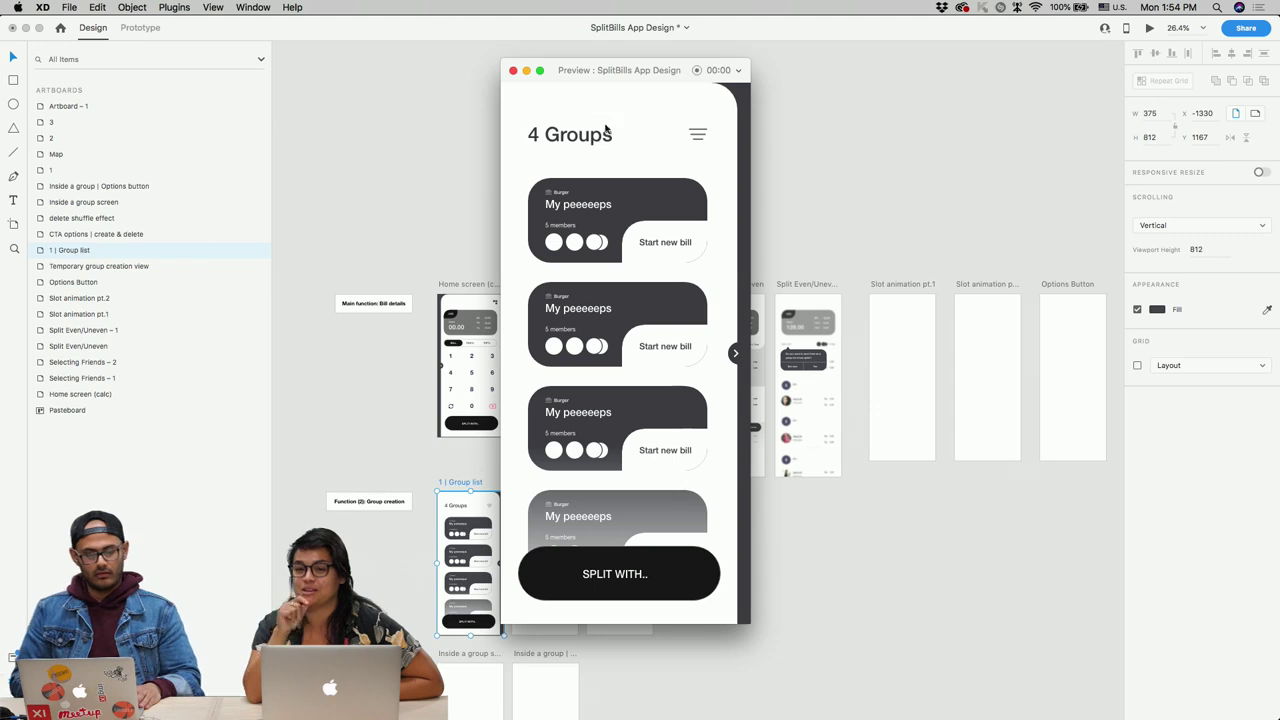
pyautogui.click(513, 72)
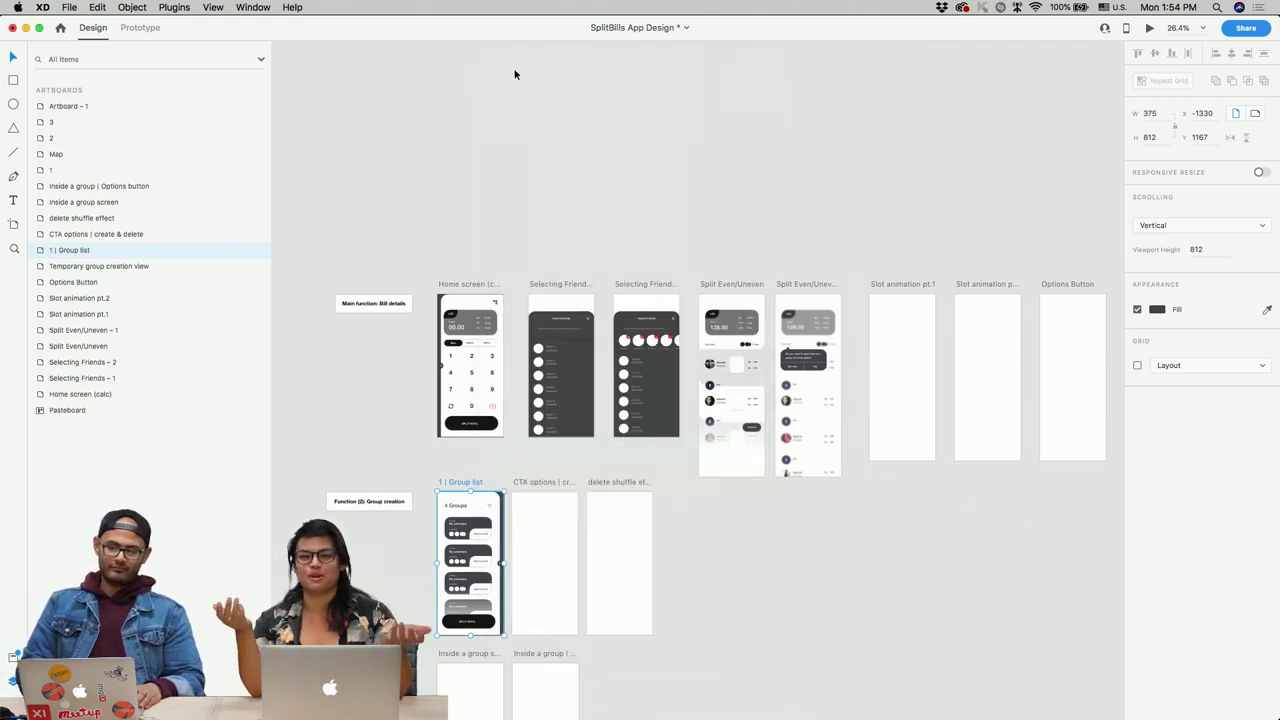